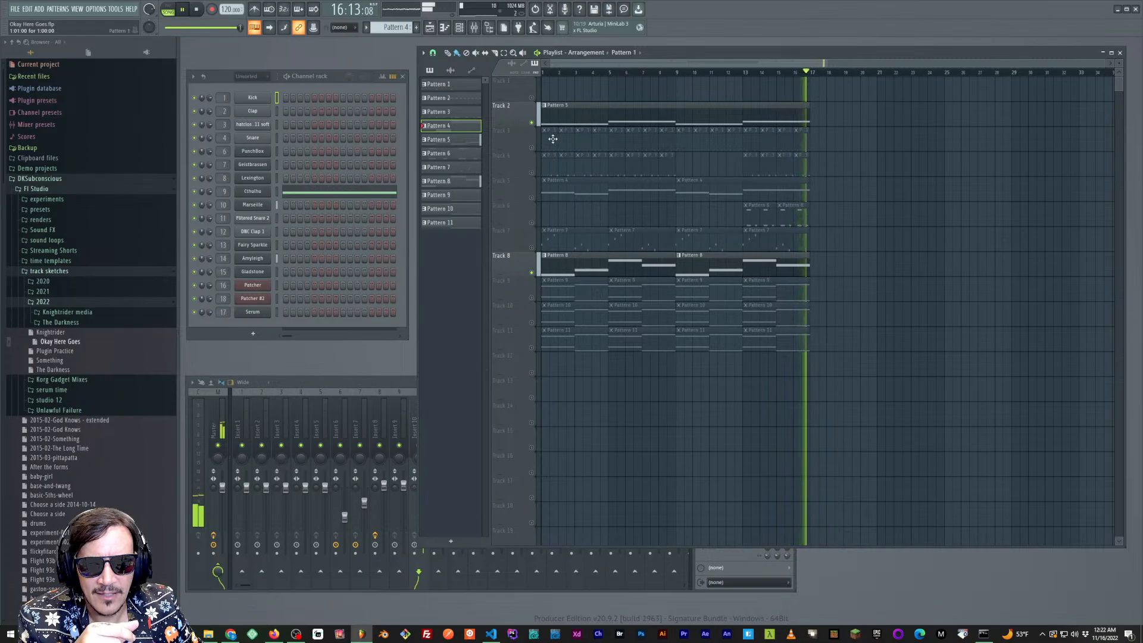
Lower the volume fader of mixer Insert 6 to 0%
click(391, 389)
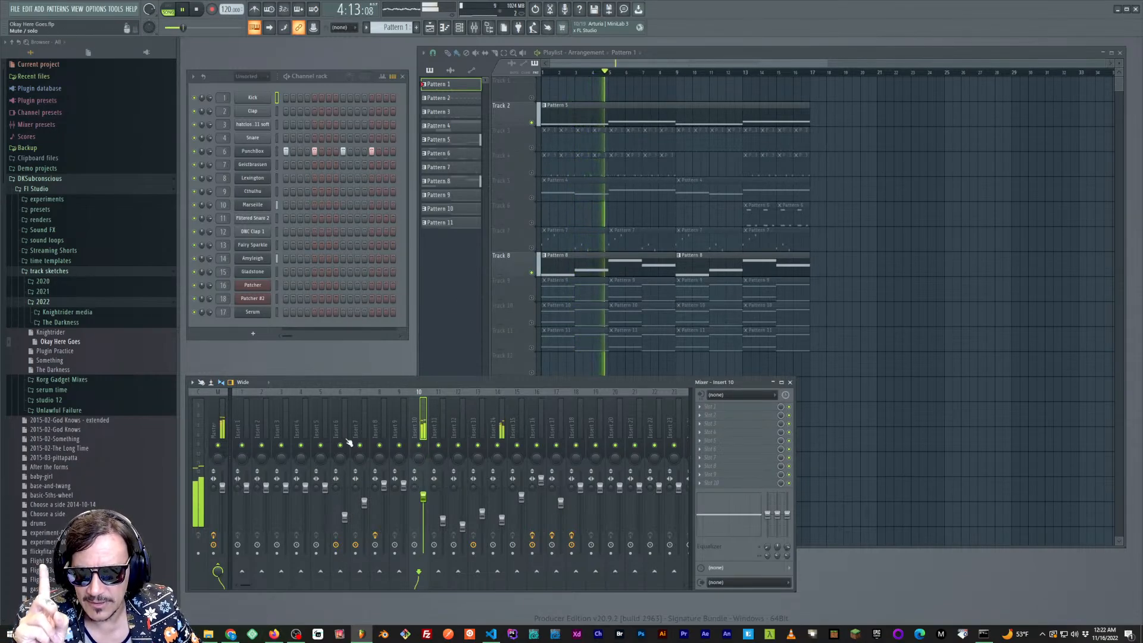
click(549, 146)
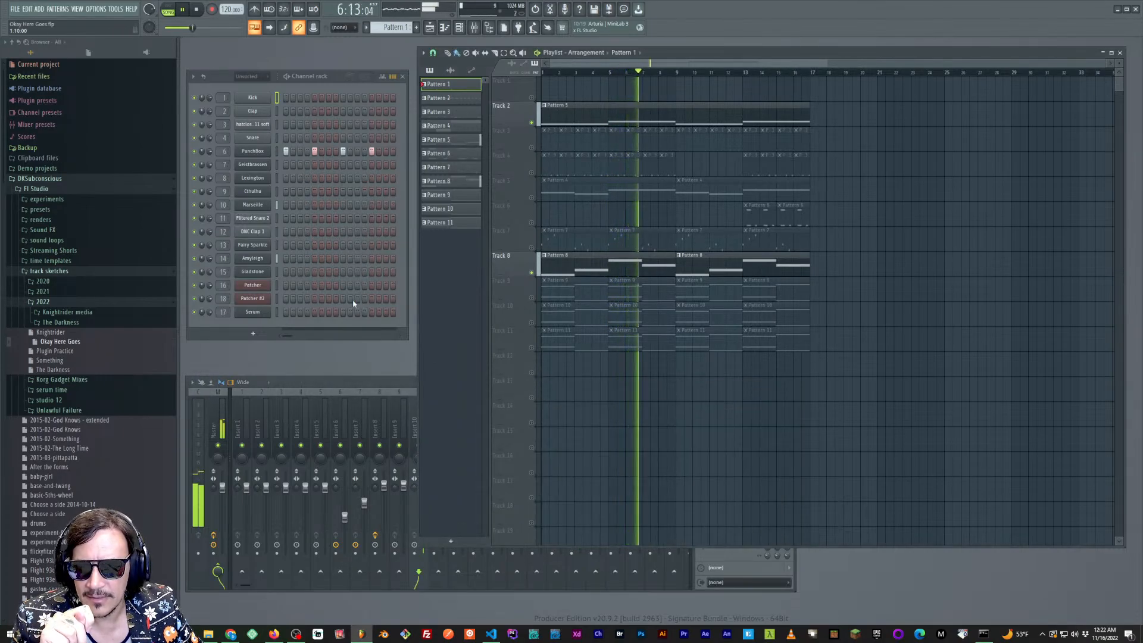
click(344, 383)
drag(344, 516, 344, 518)
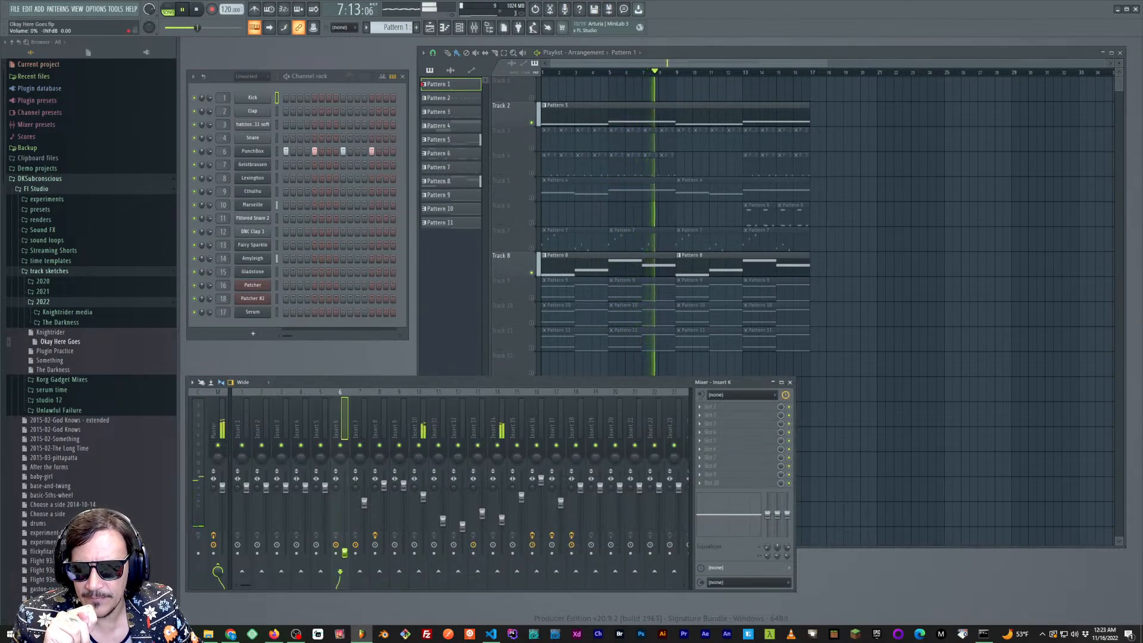
Unmute Track 9 in the playlist to bring in its Pattern 9 clips
click(555, 291)
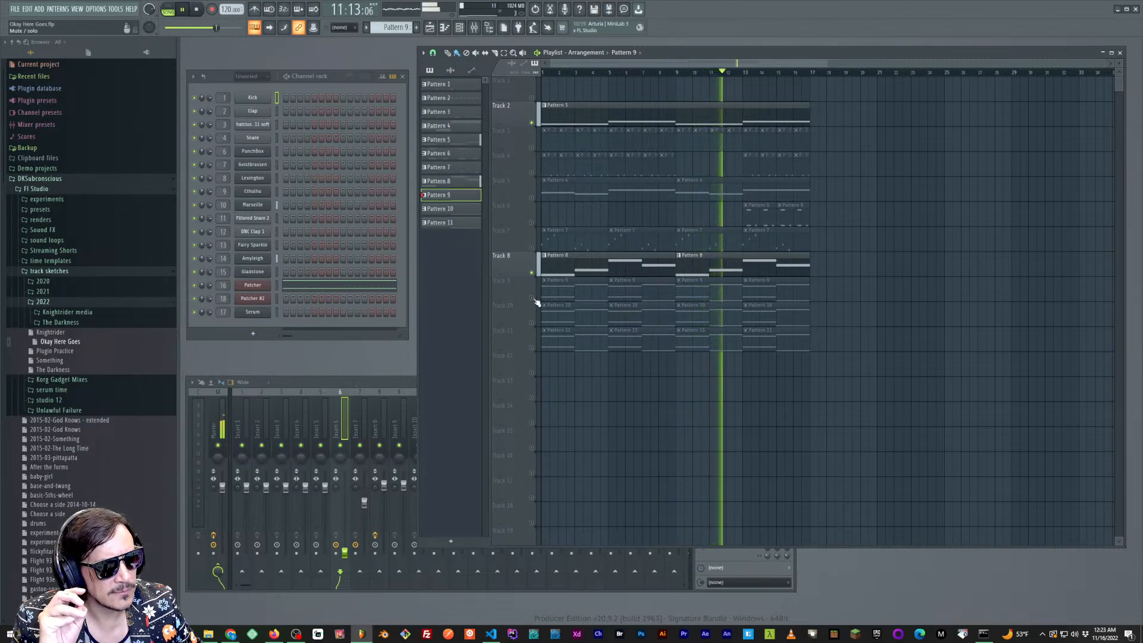
drag(698, 56, 699, 52)
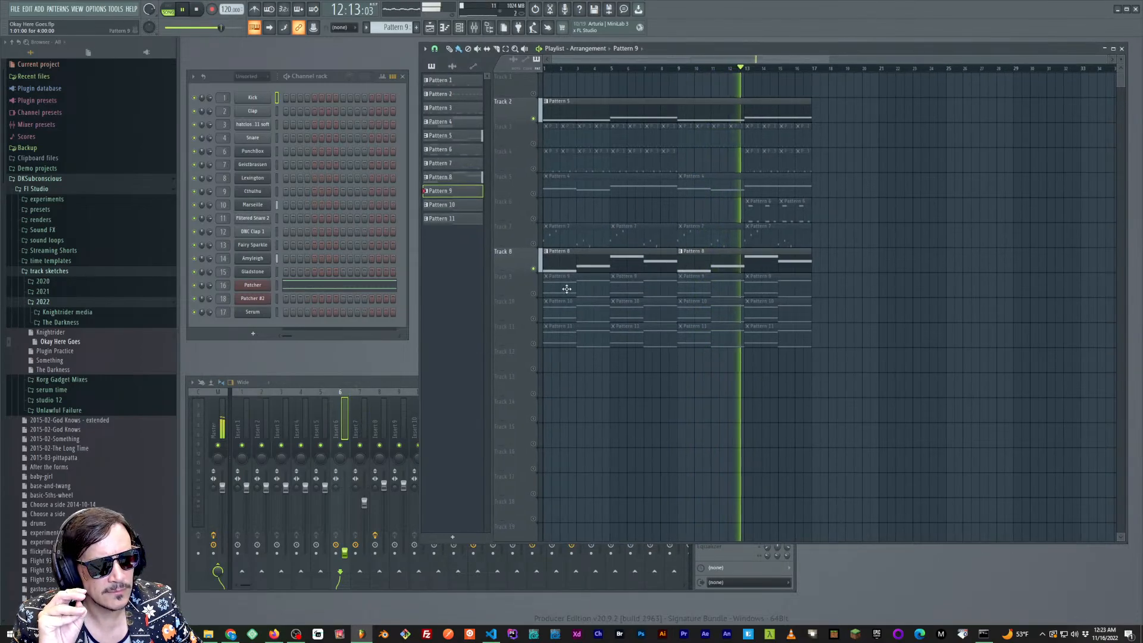
click(533, 294)
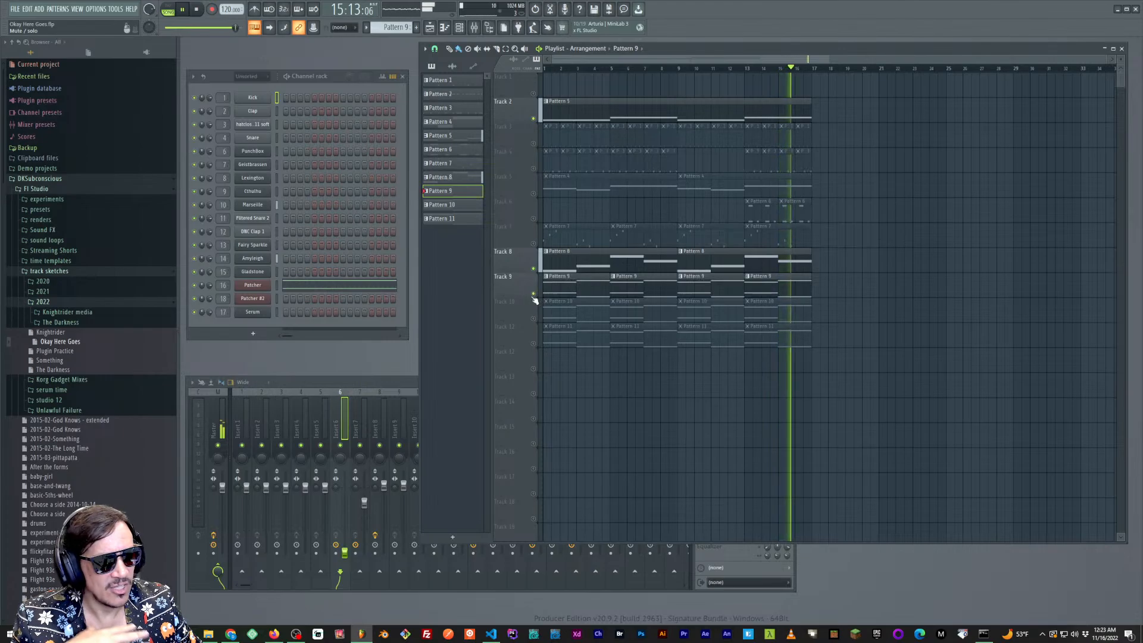
click(374, 380)
drag(373, 377, 373, 369)
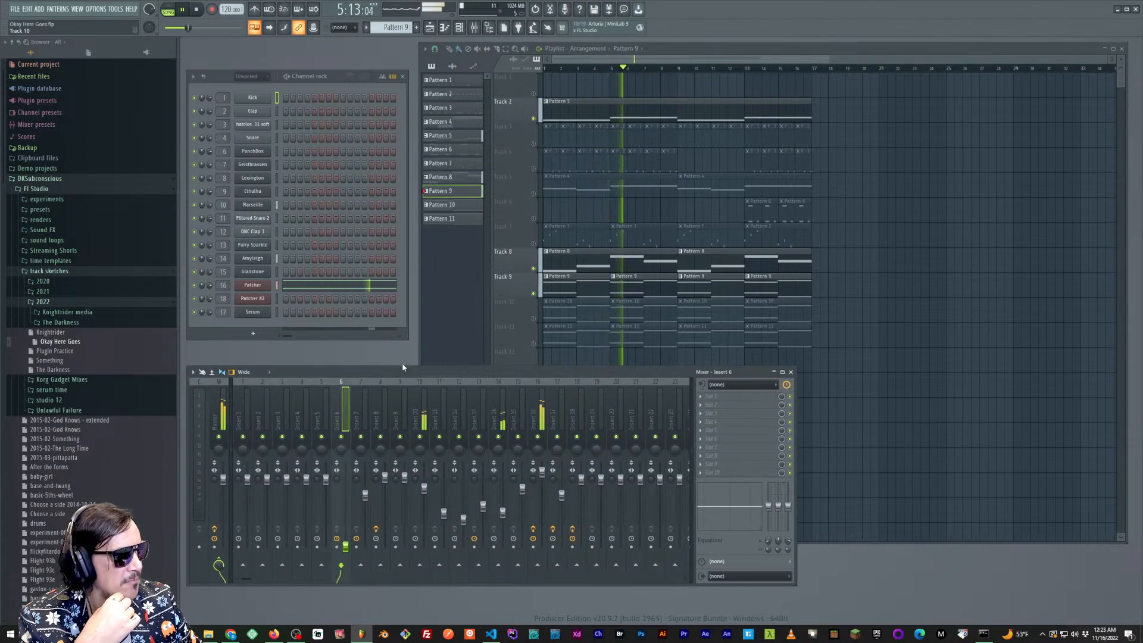
drag(417, 377, 425, 376)
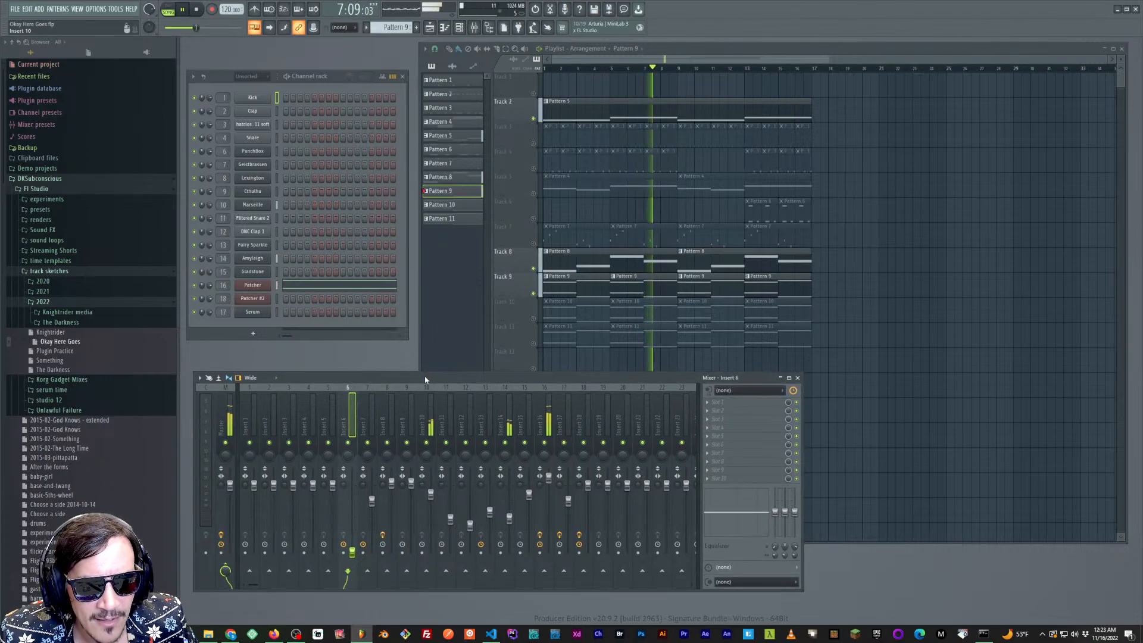
Unmute Track 4 and Track 10 in the playlist to add them to the running playback
click(589, 318)
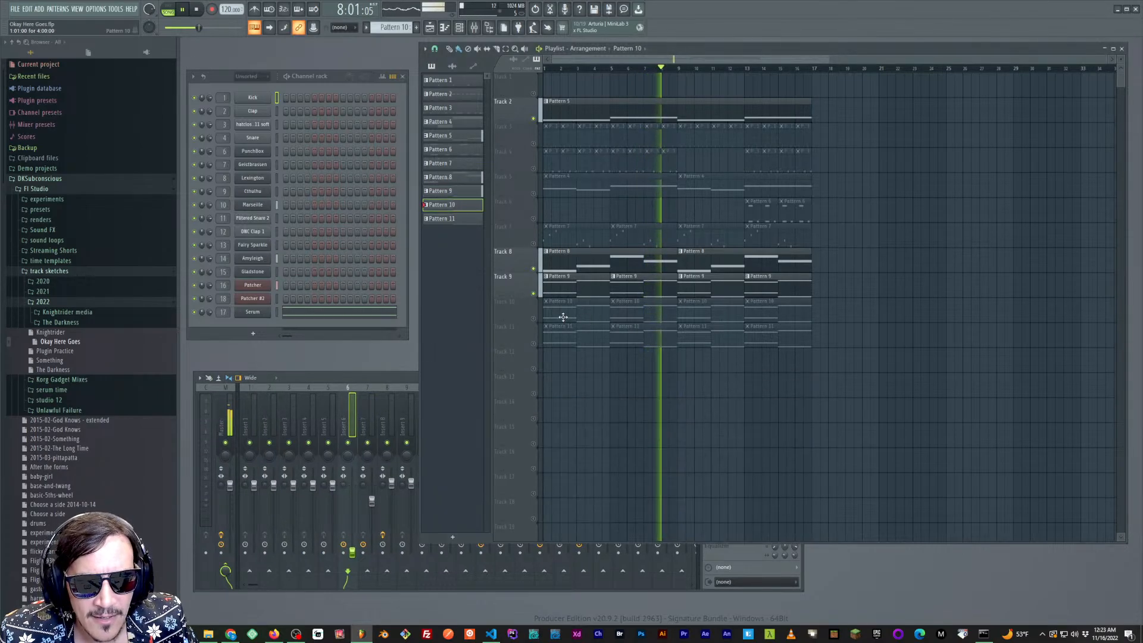
click(534, 170)
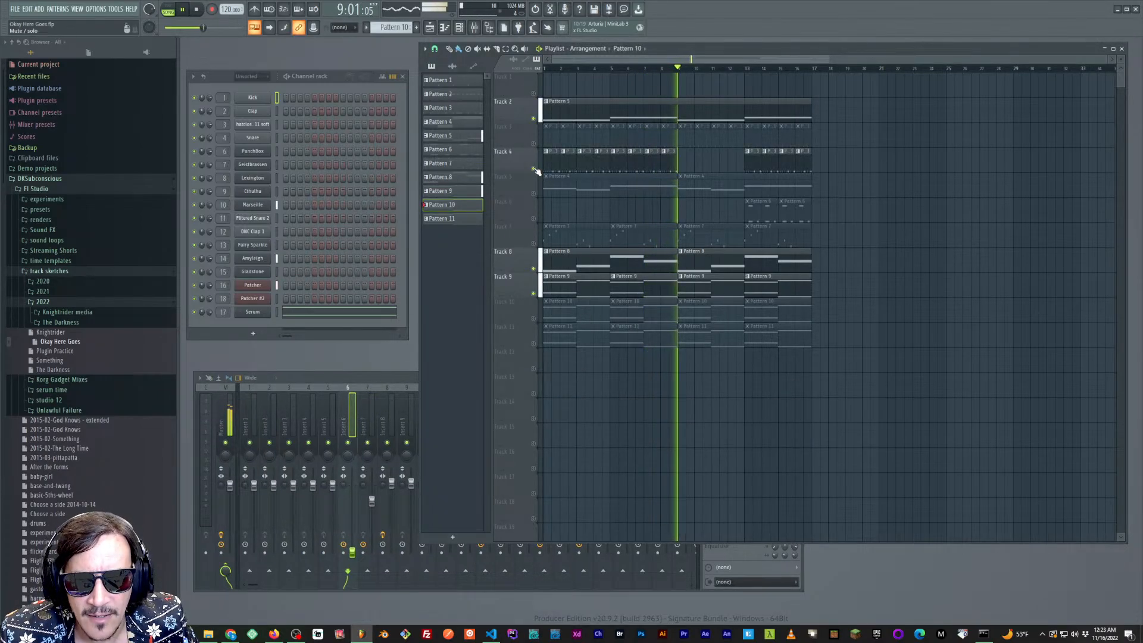
click(571, 127)
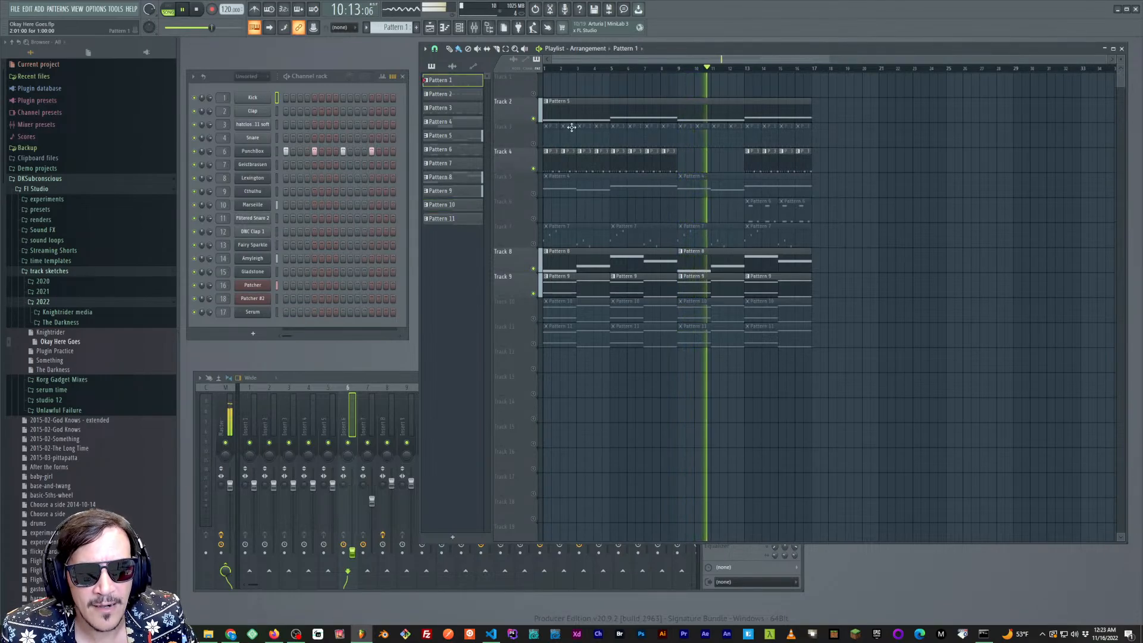
click(564, 310)
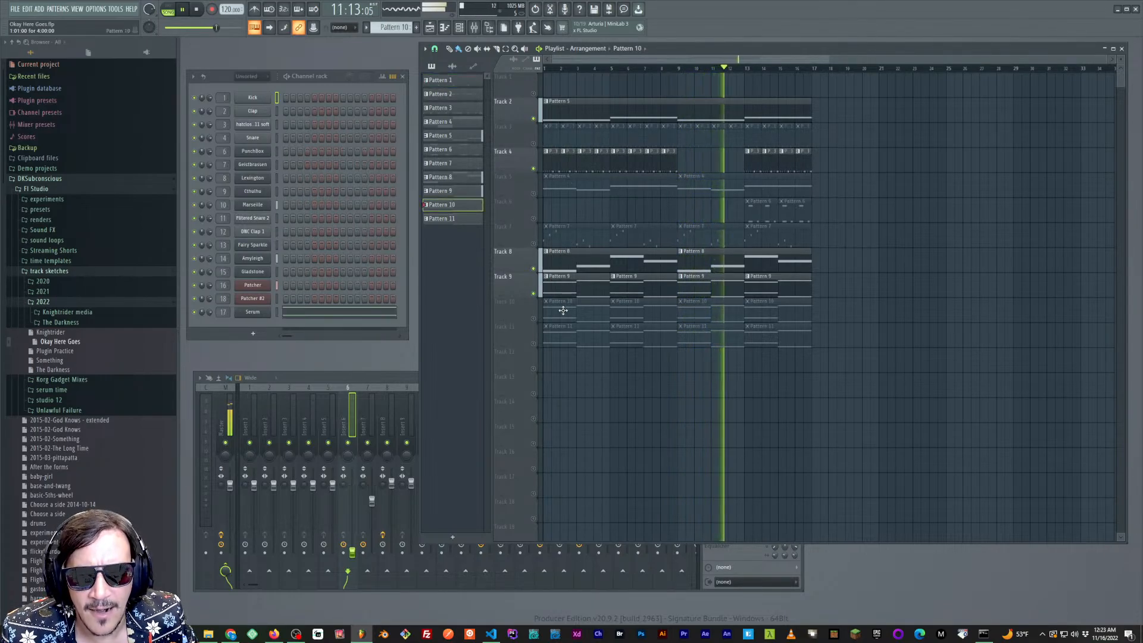
click(533, 318)
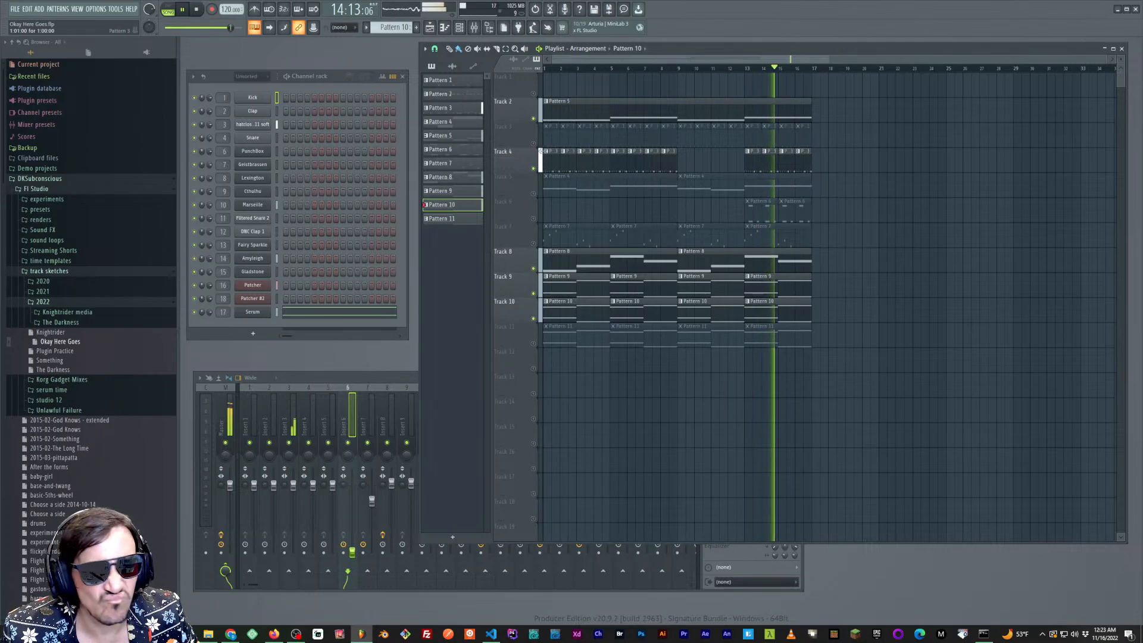
Unmute Track 3 in the playlist and fade mixer Insert 6 up to 100% volume
click(533, 143)
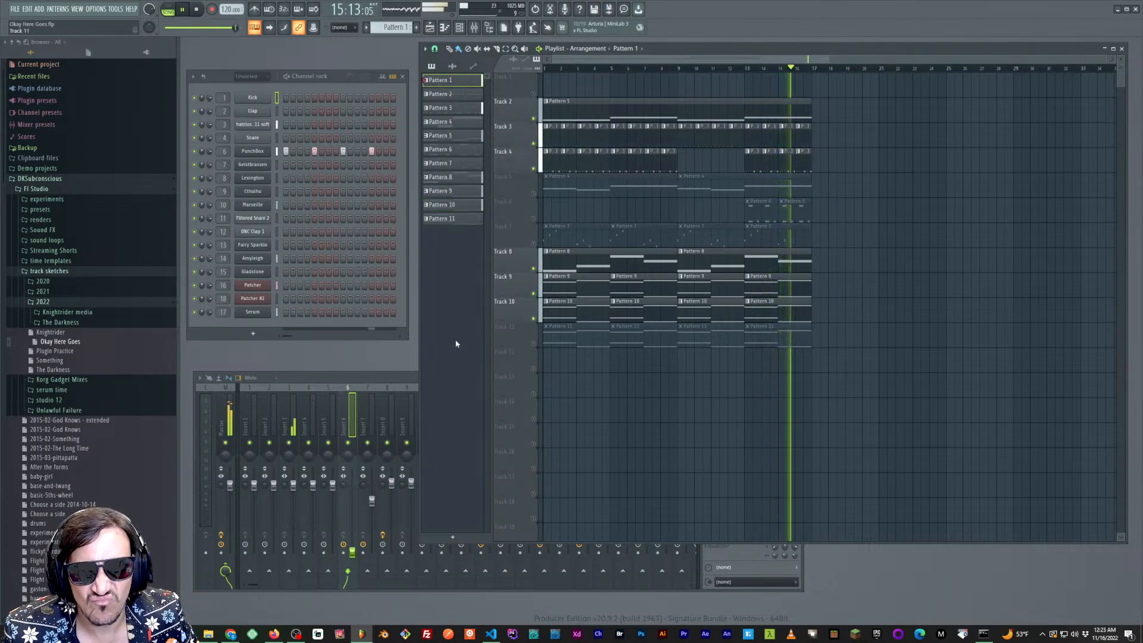
click(398, 380)
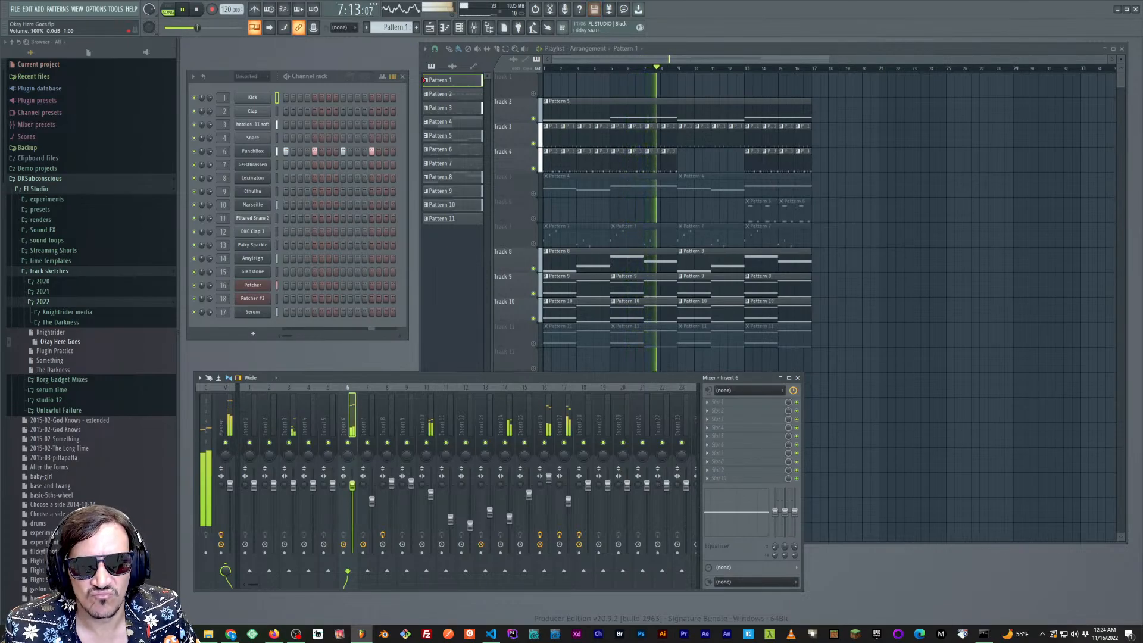
Unmute Track 11 in the playlist and raise mixer Insert 6's volume slightly above 100%
click(534, 344)
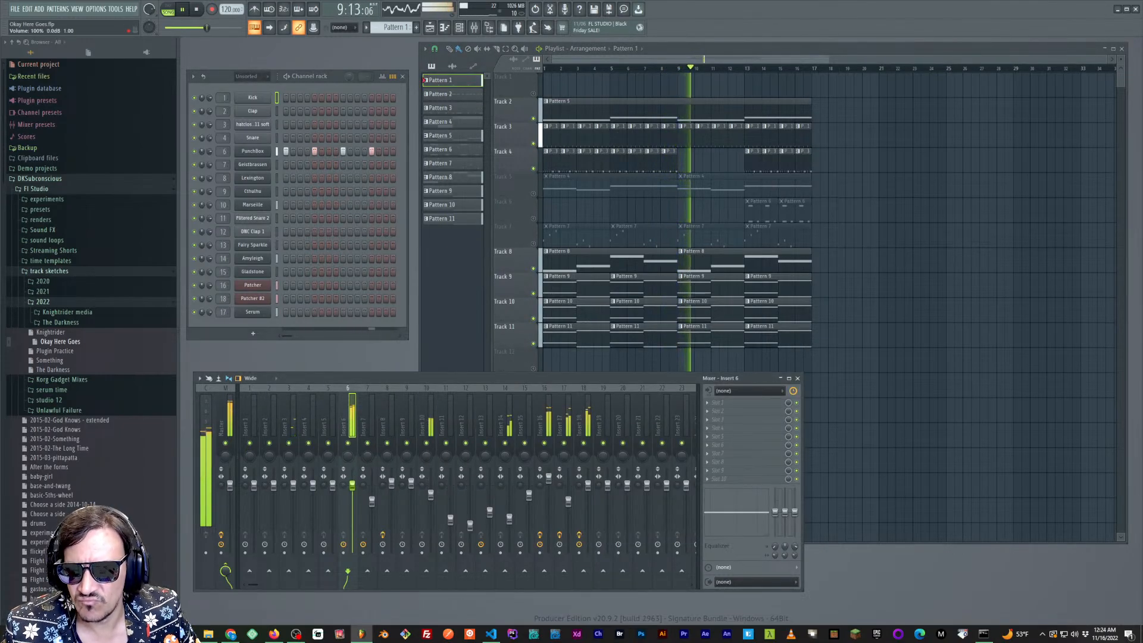
scroll(352, 484, up, 2)
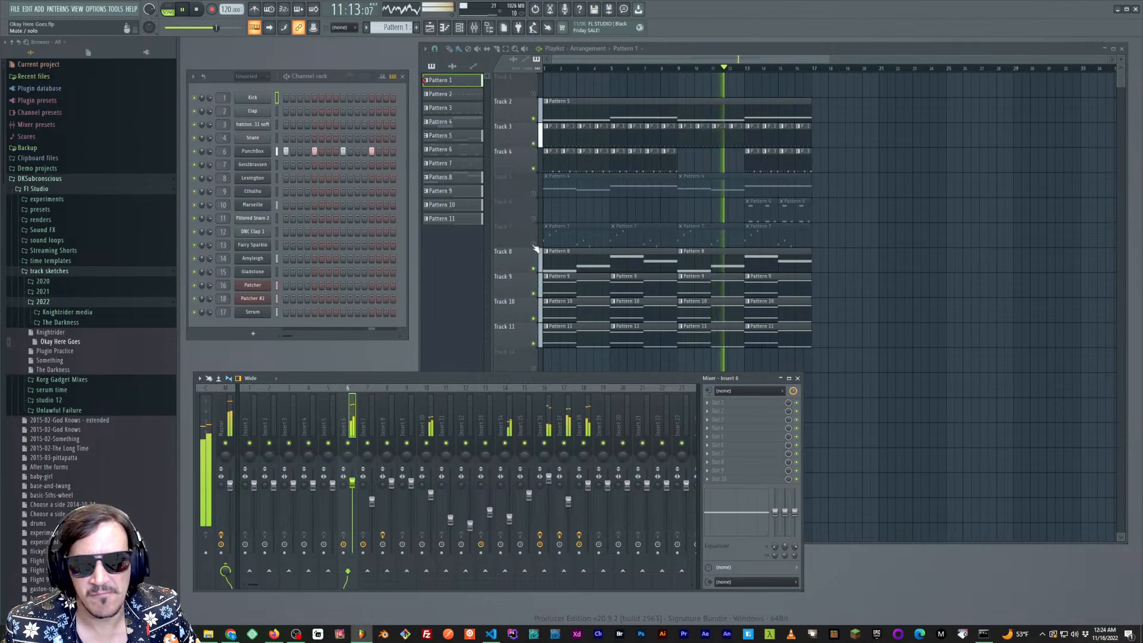
drag(428, 381, 423, 380)
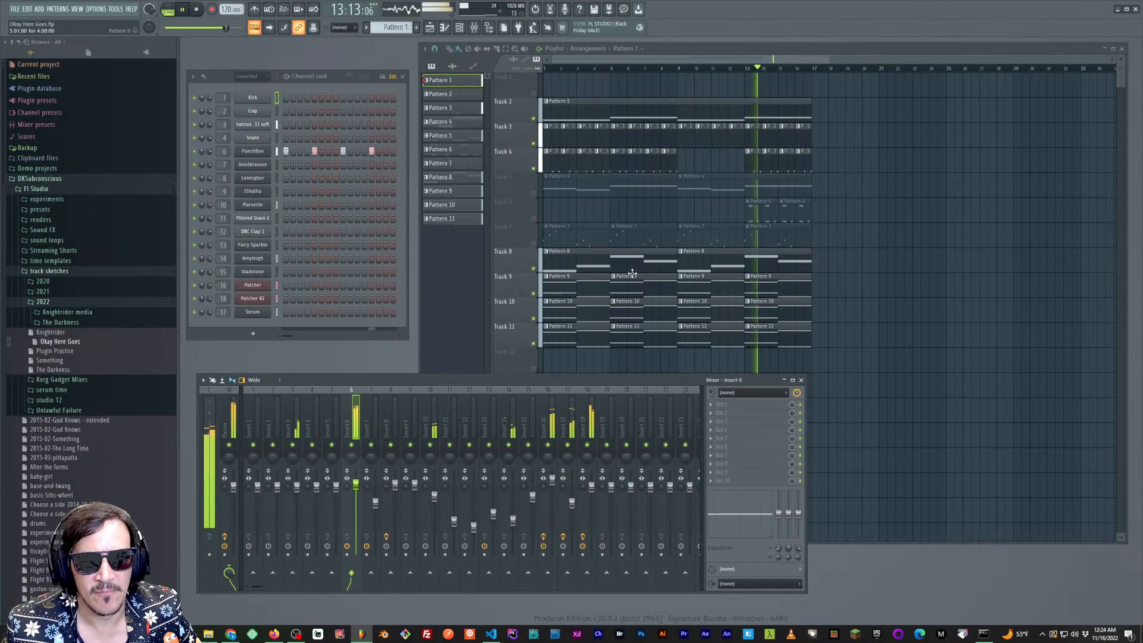
Unmute Track 6 to try its Pattern 6 clips in the mix, and mute the track again
click(754, 169)
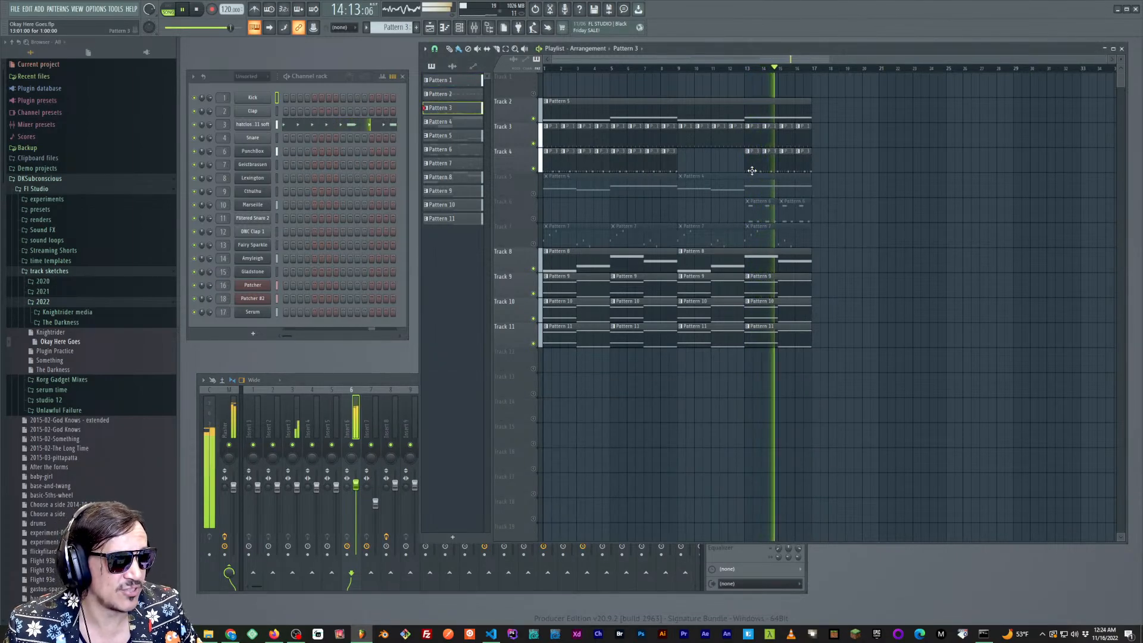
drag(410, 379, 405, 369)
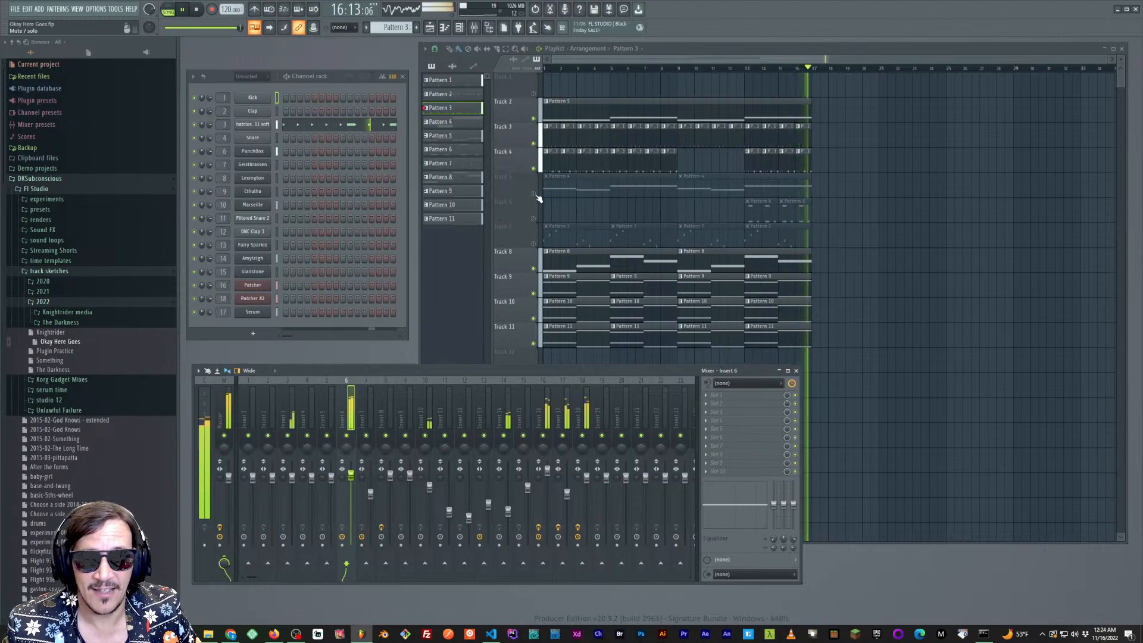
click(533, 218)
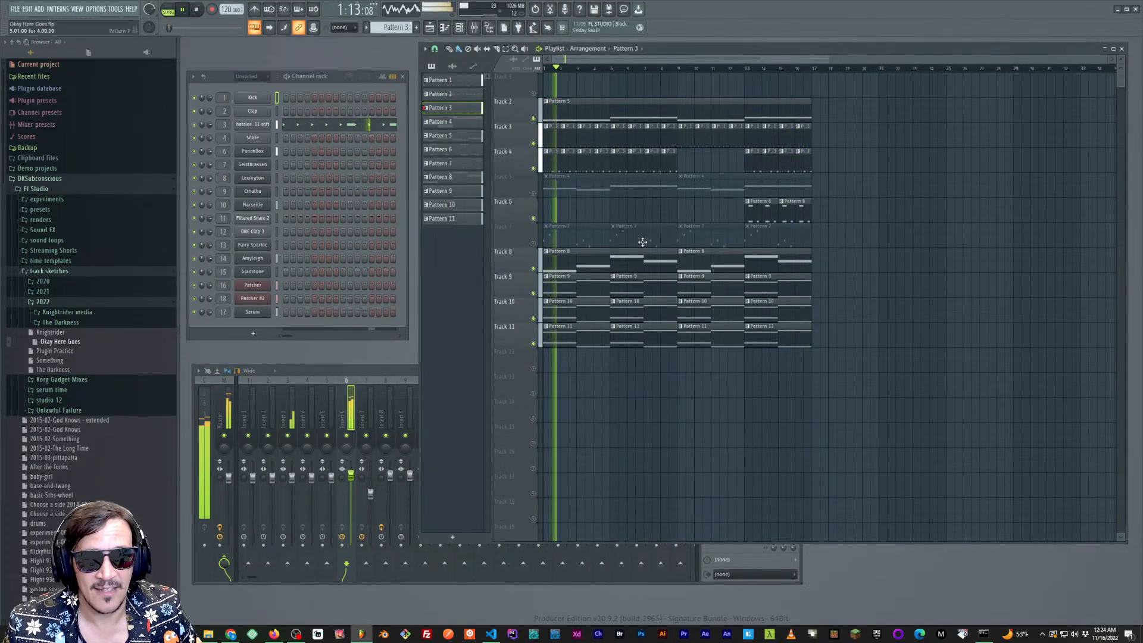
drag(703, 48, 704, 50)
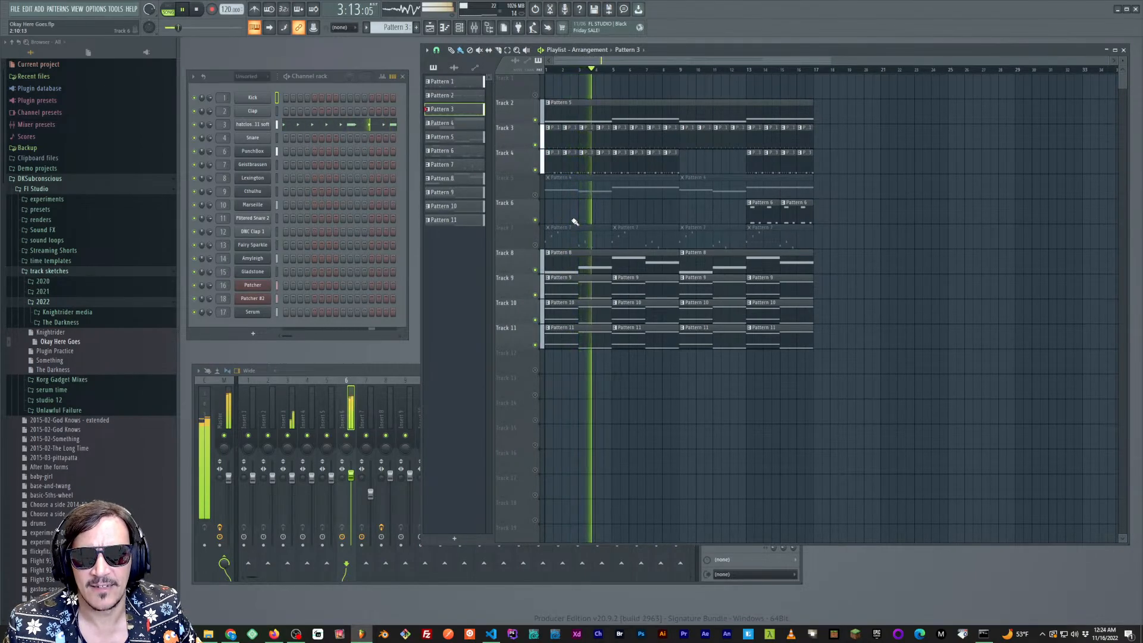
click(375, 369)
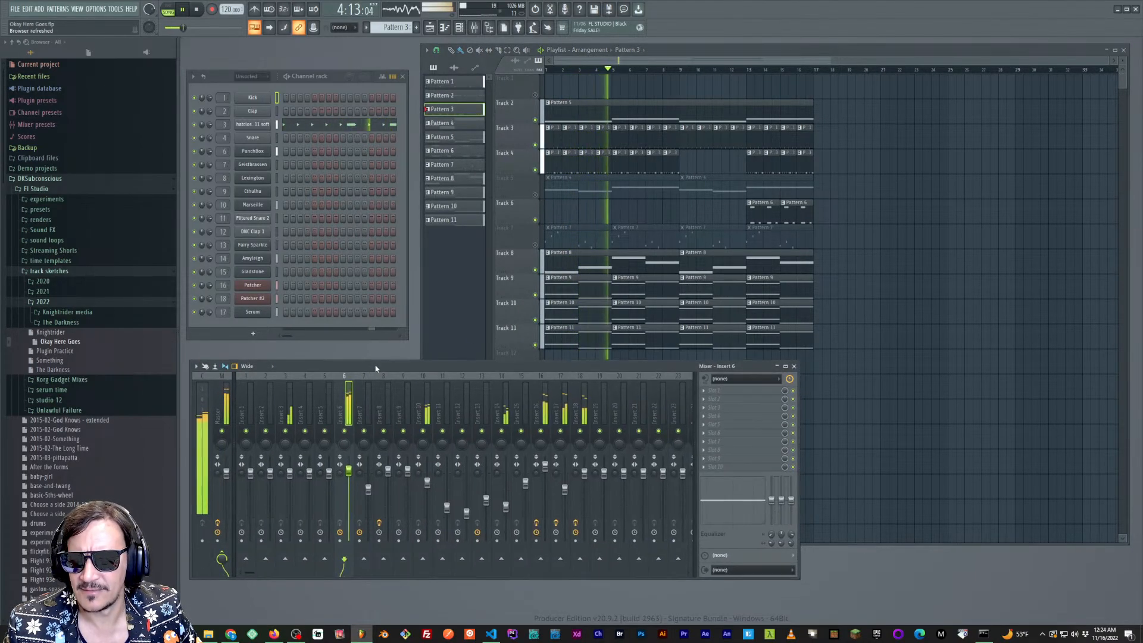
drag(376, 367, 372, 357)
click(536, 221)
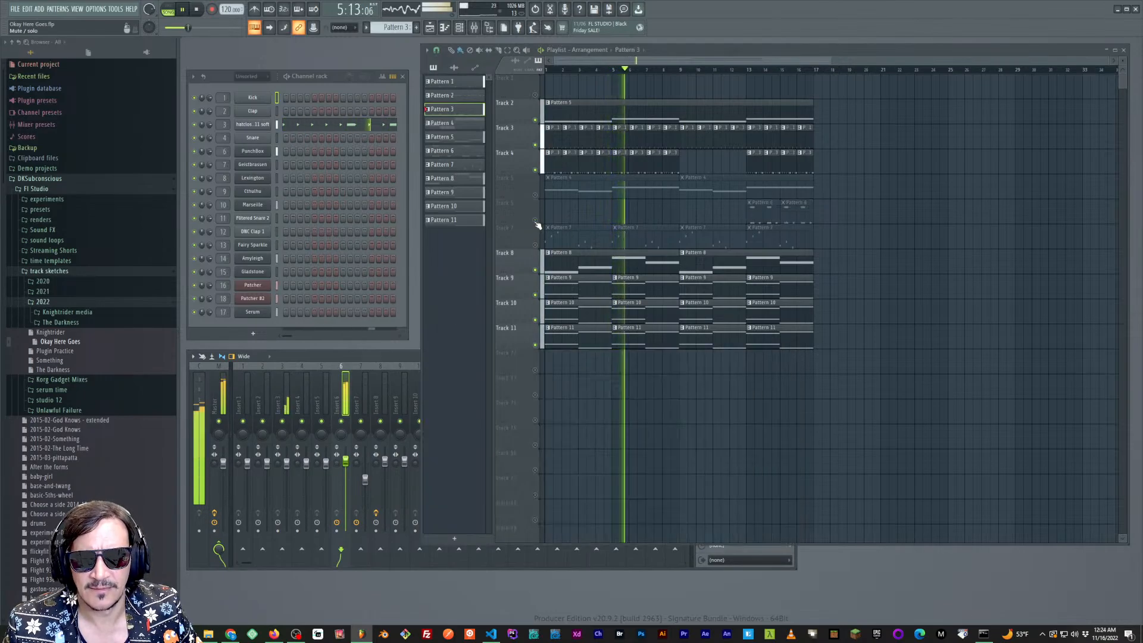
click(408, 356)
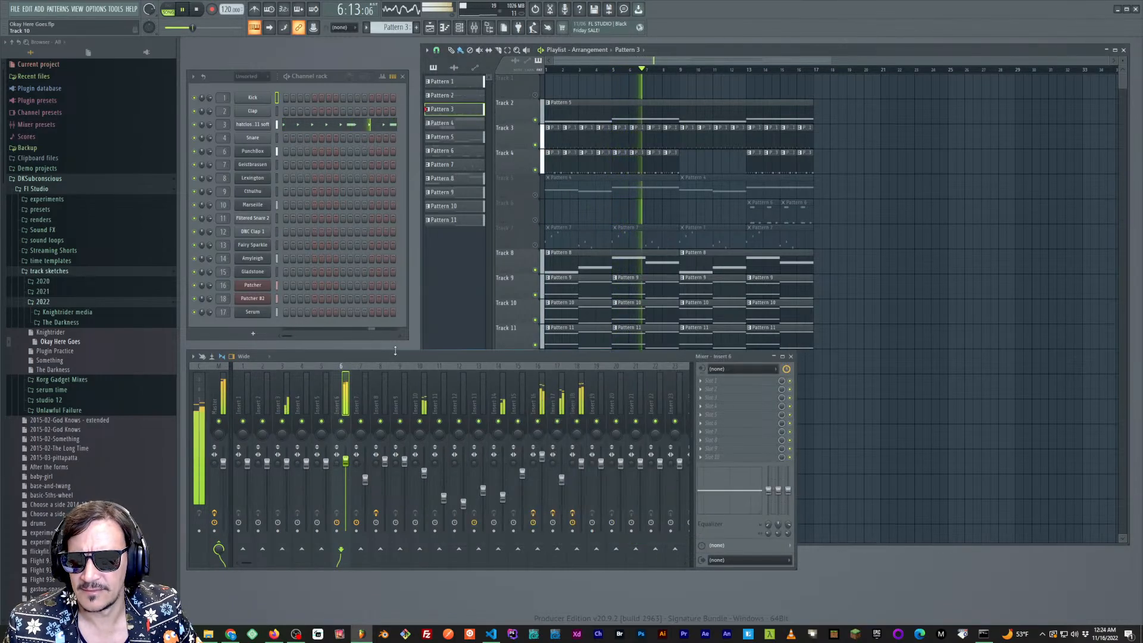
Solo Track 5 in the playlist and pull mixer Insert 10's volume fader all the way down
right_click(537, 196)
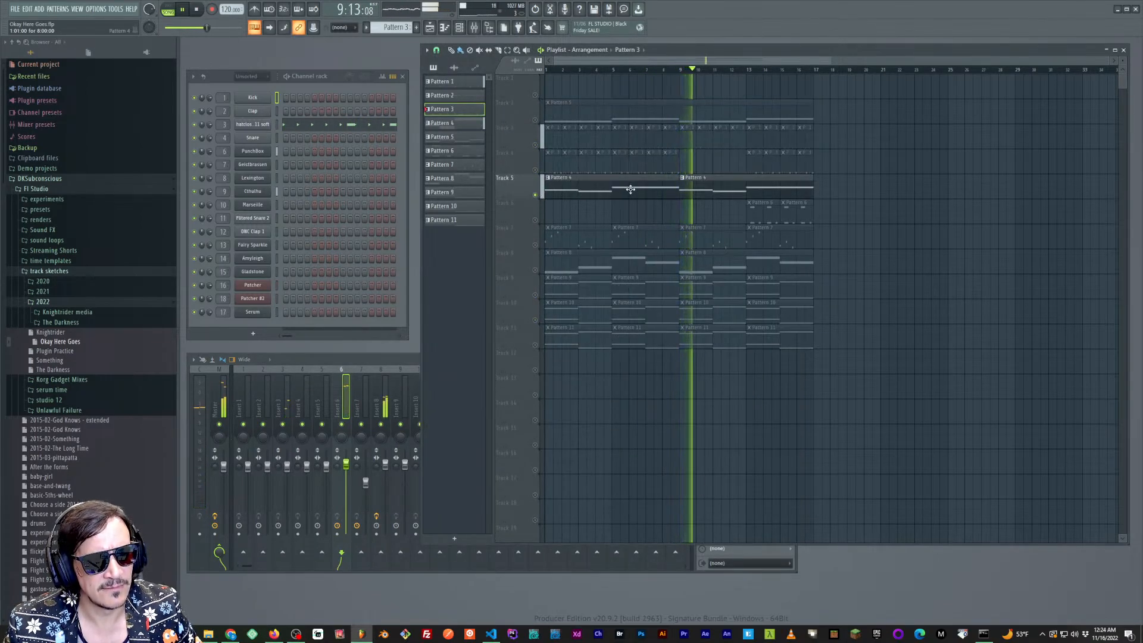
click(548, 123)
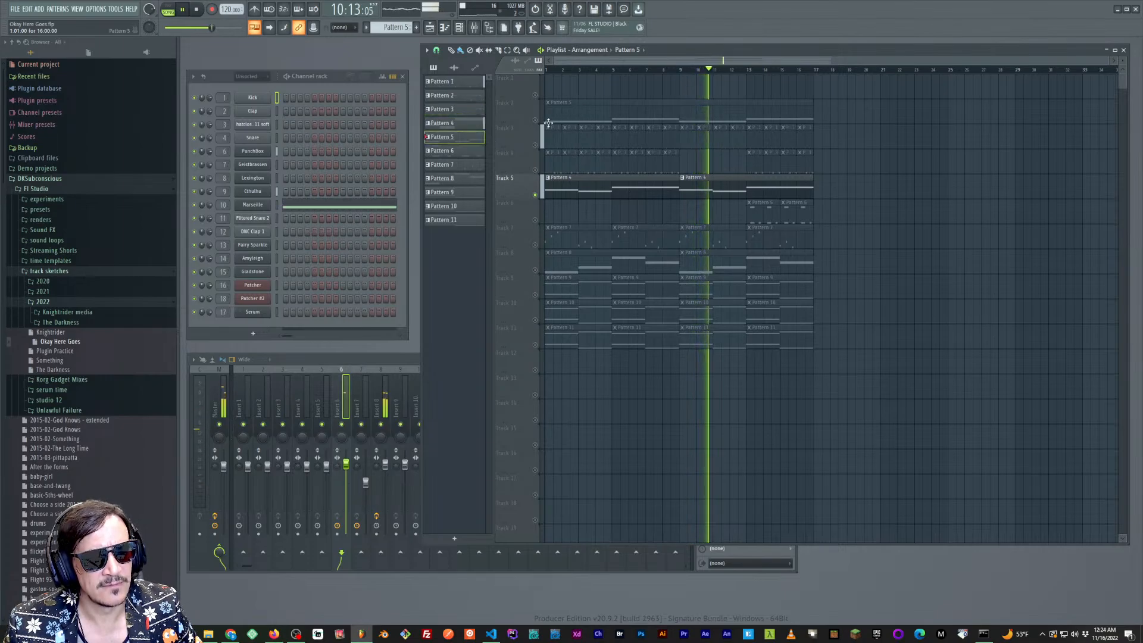
click(351, 362)
drag(426, 480, 424, 515)
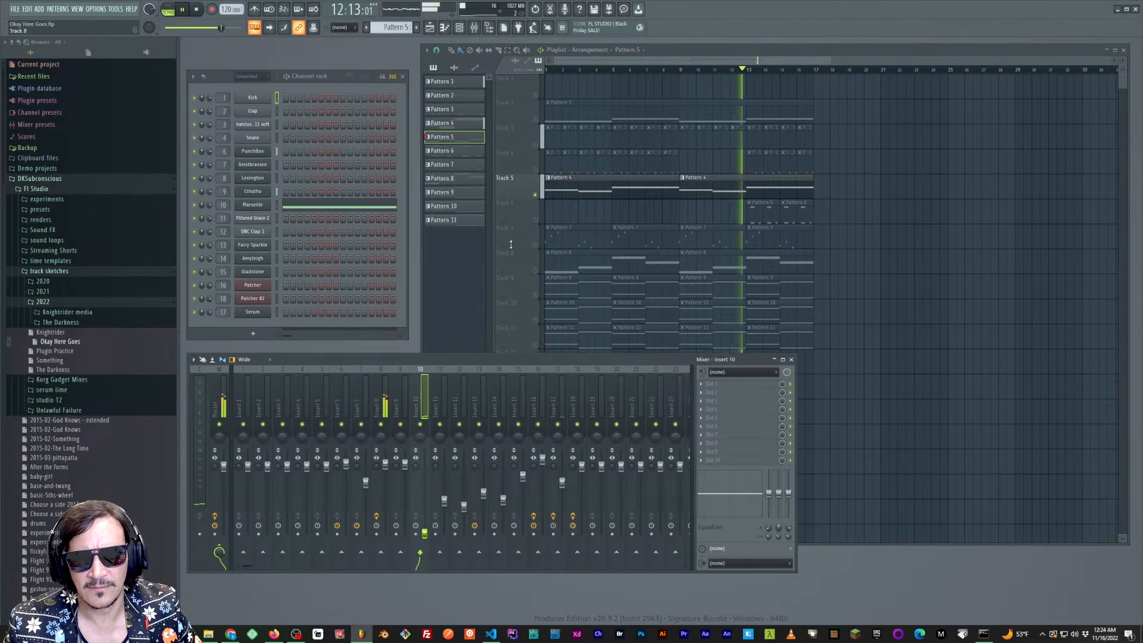
Unmute Track 2 in the playlist and gradually fade mixer Insert 10's volume back up
click(534, 120)
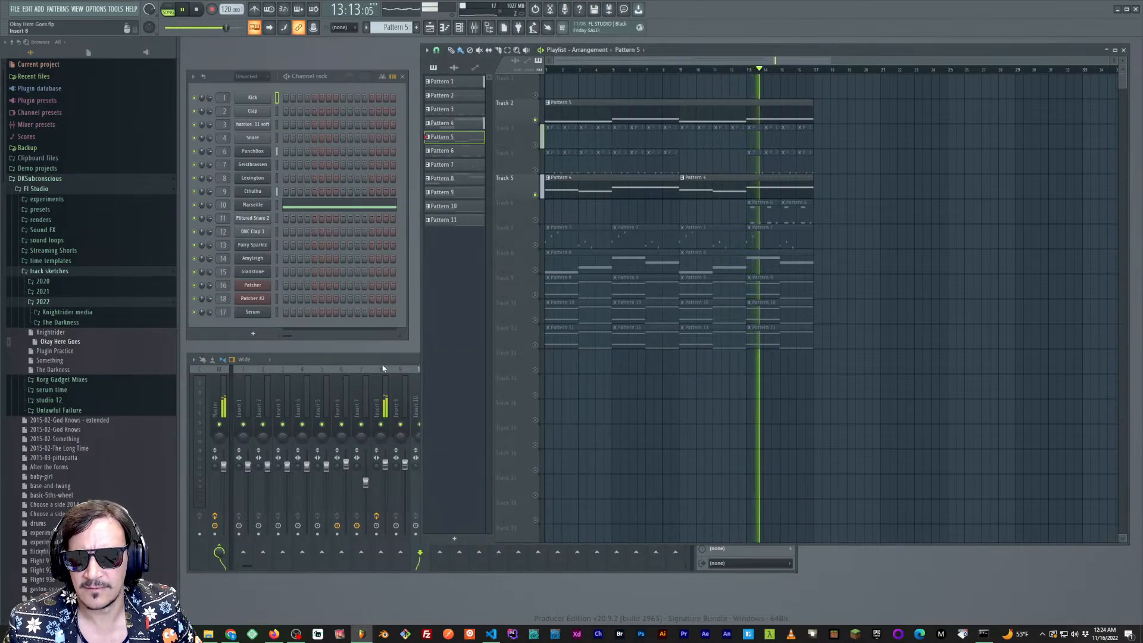
click(430, 482)
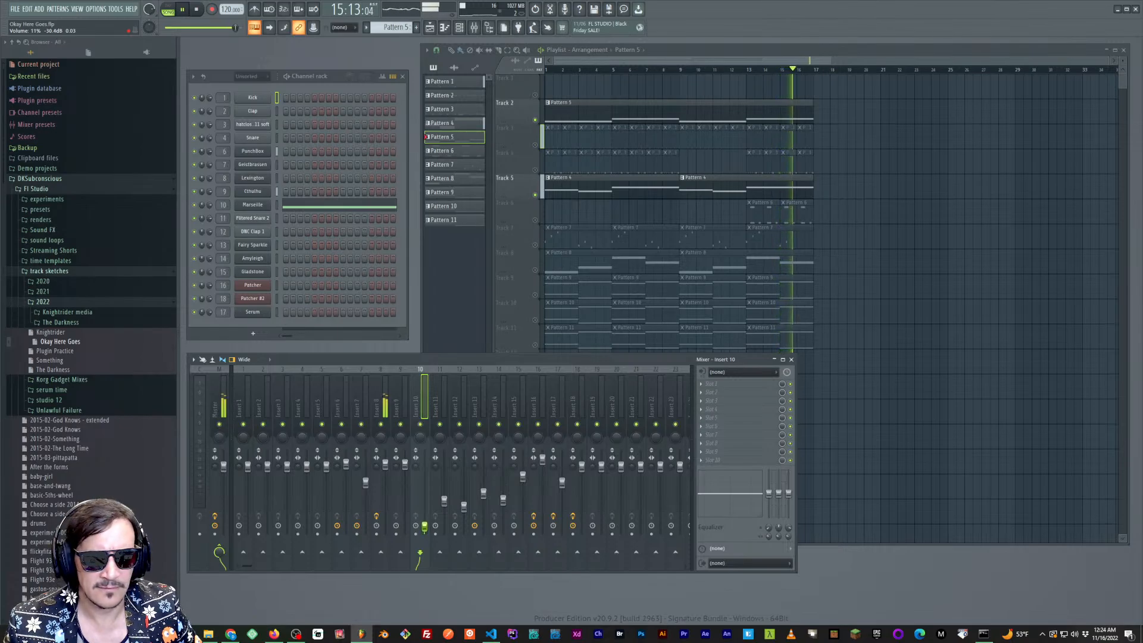
drag(424, 523, 423, 510)
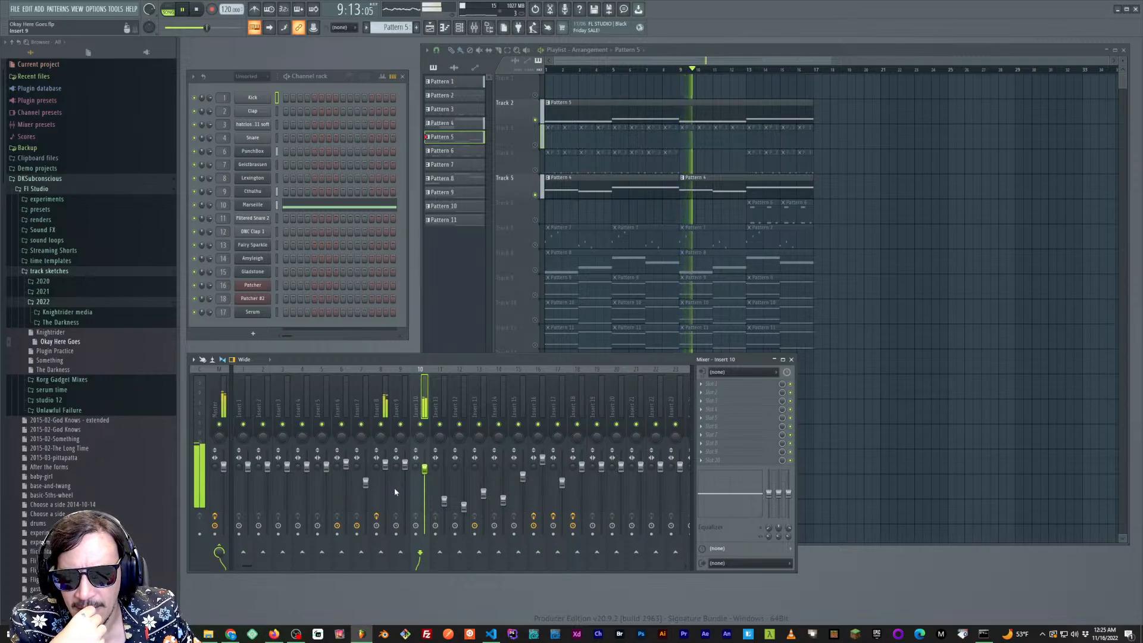
Unmute Track 3 in the playlist to bring its Pattern 1 clips back alongside Tracks 2 and 5
click(365, 482)
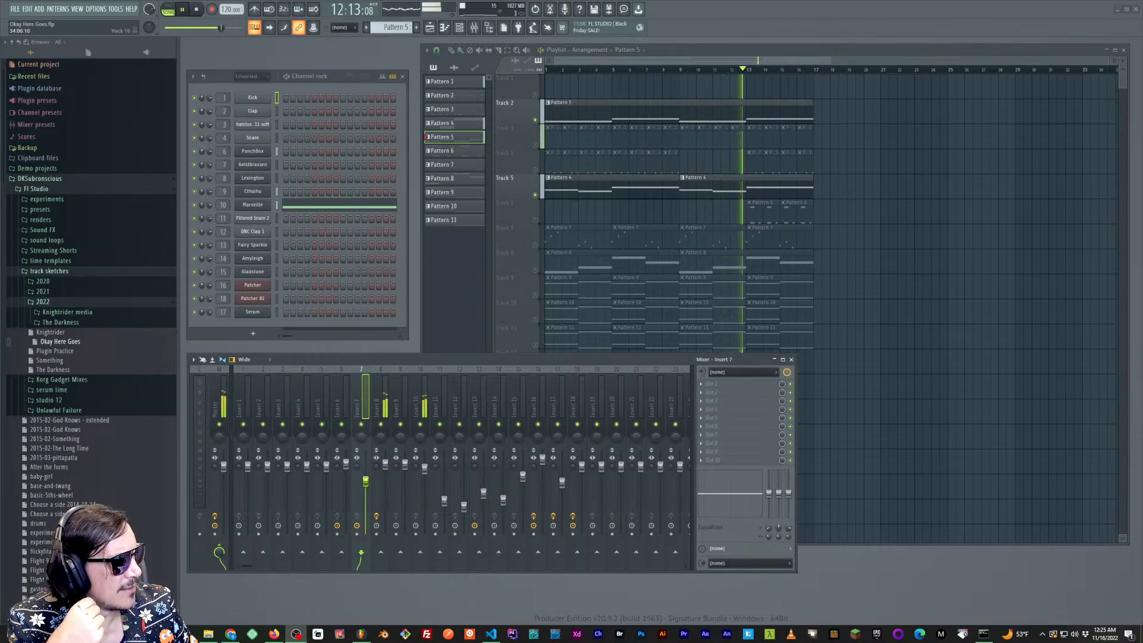
click(424, 470)
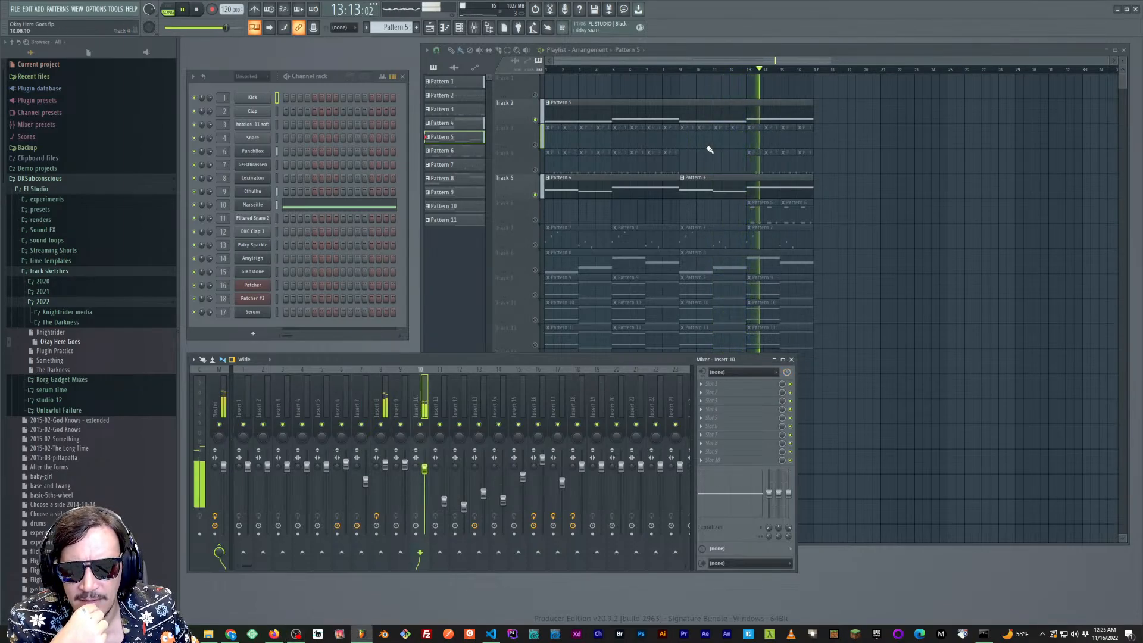
click(746, 52)
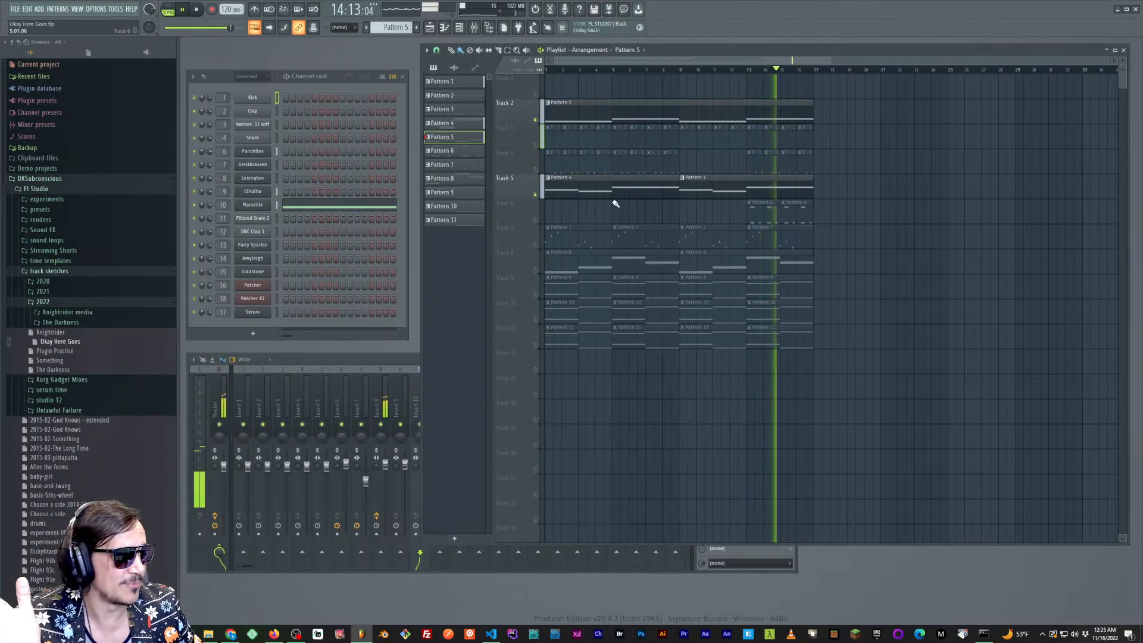
click(535, 145)
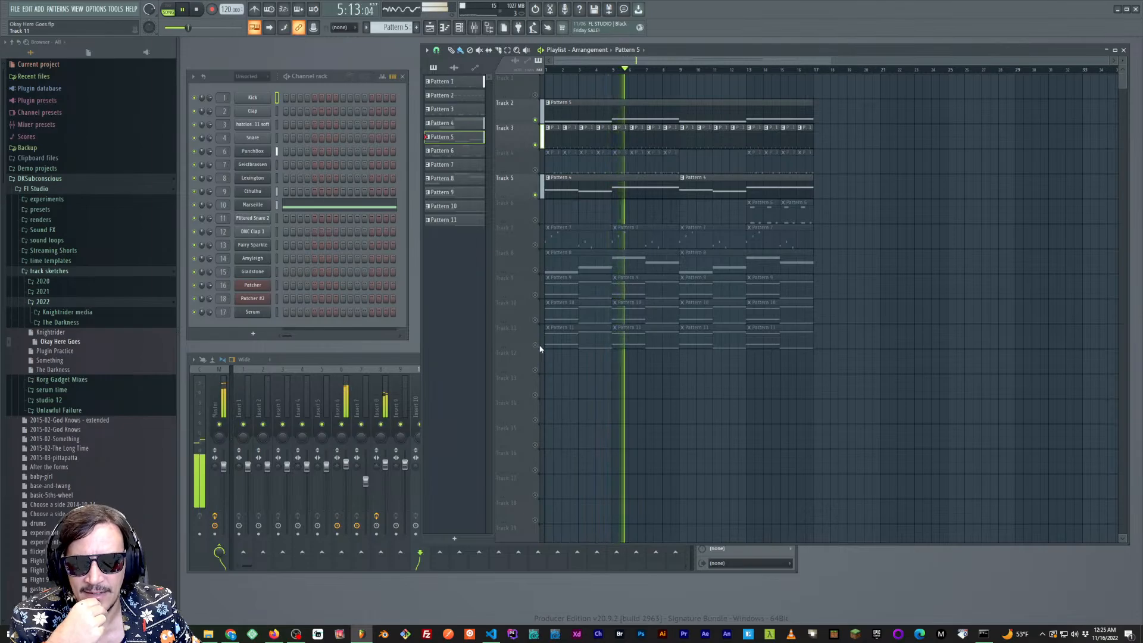
Unmute Track 9 in the playlist to bring in its Pattern 9 clips, and make Pattern 4 the active pattern from its Track 5 clip
click(535, 296)
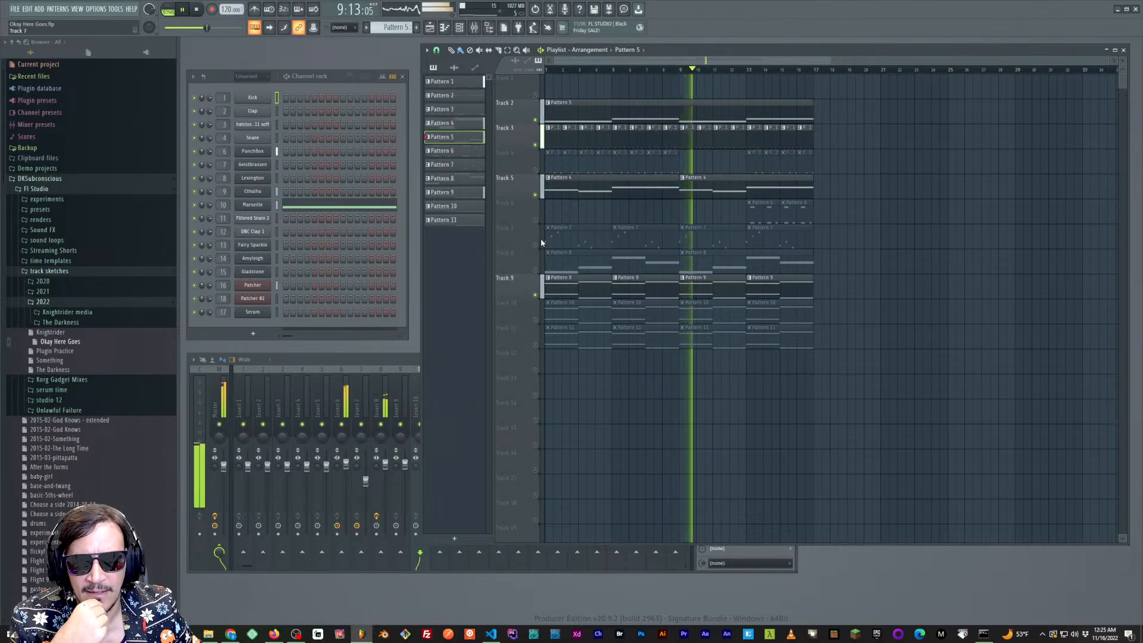
drag(663, 53, 656, 50)
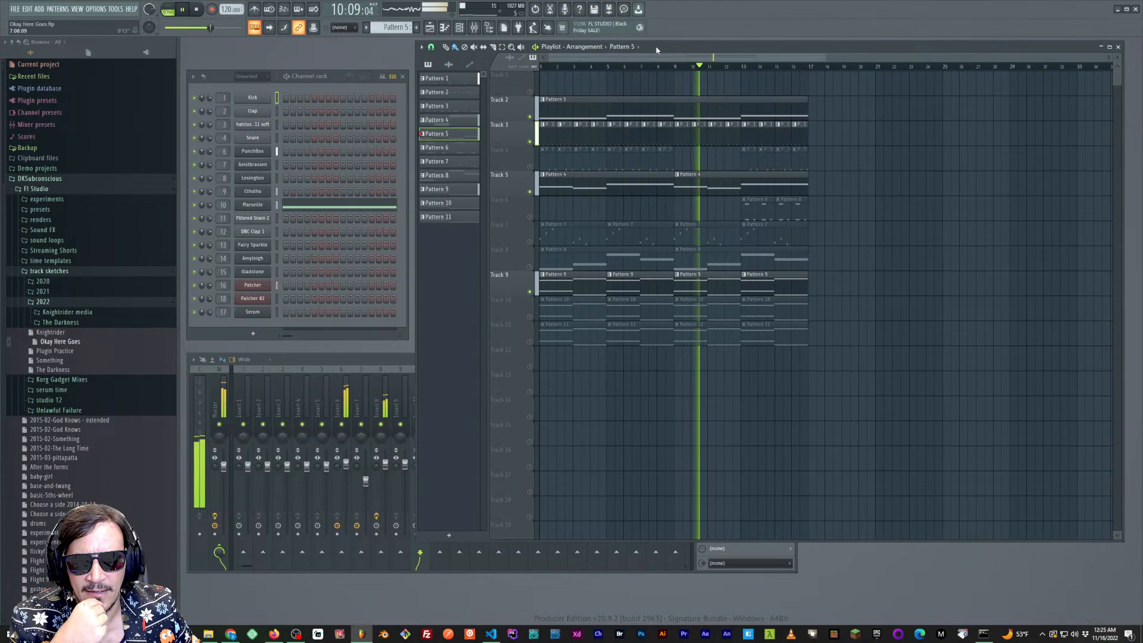
click(606, 180)
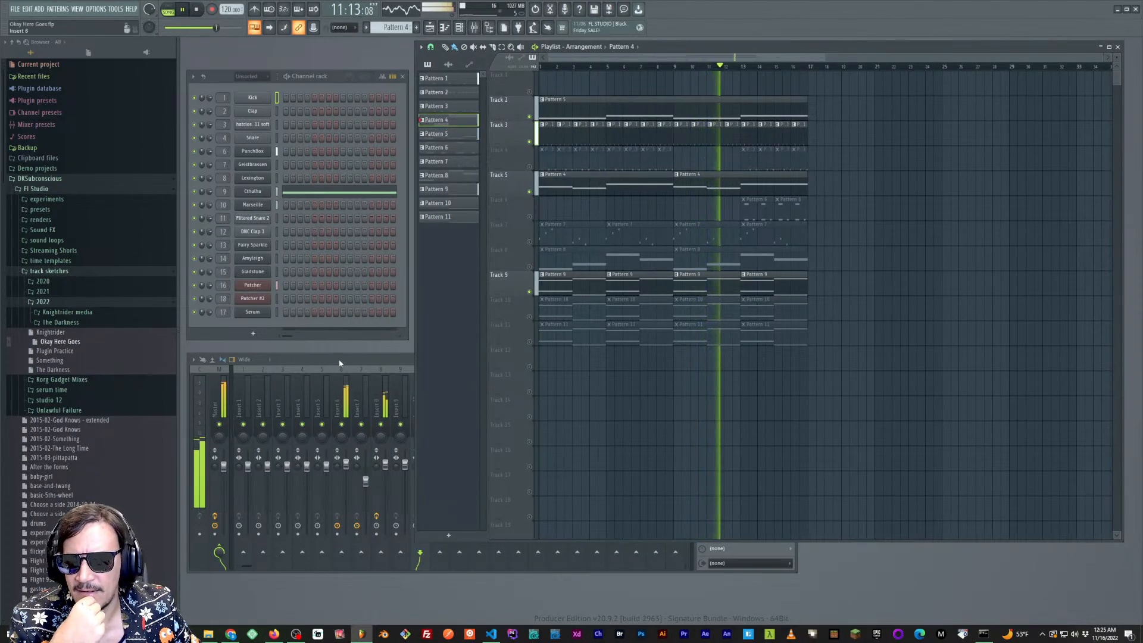
Bring the mixer to the front and check Insert 10's volume fader
click(361, 369)
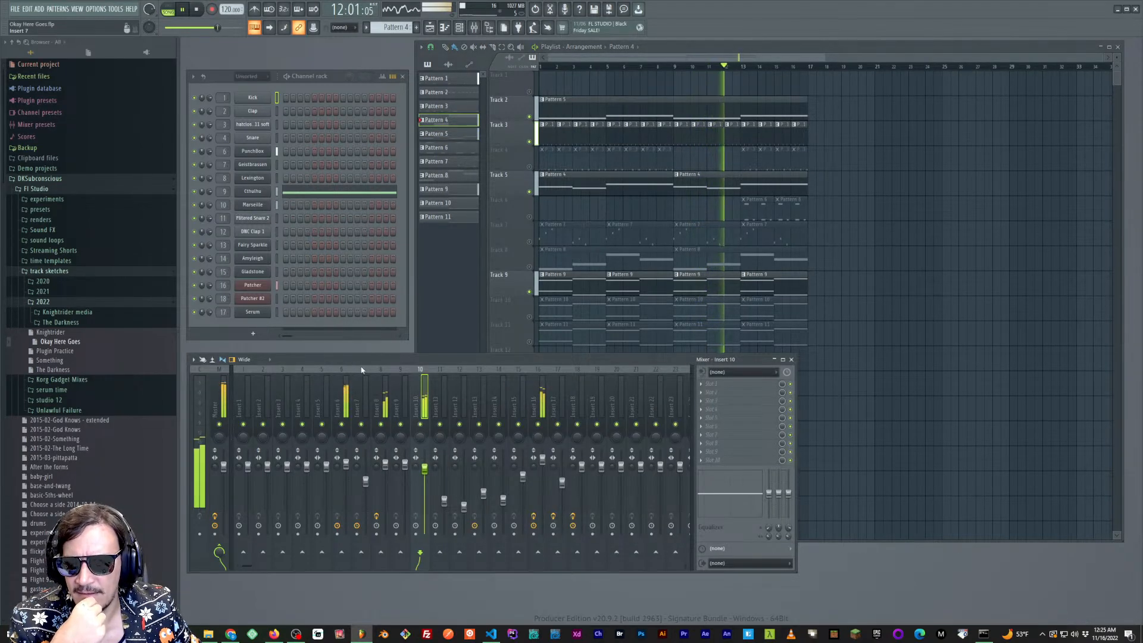
click(409, 464)
click(428, 472)
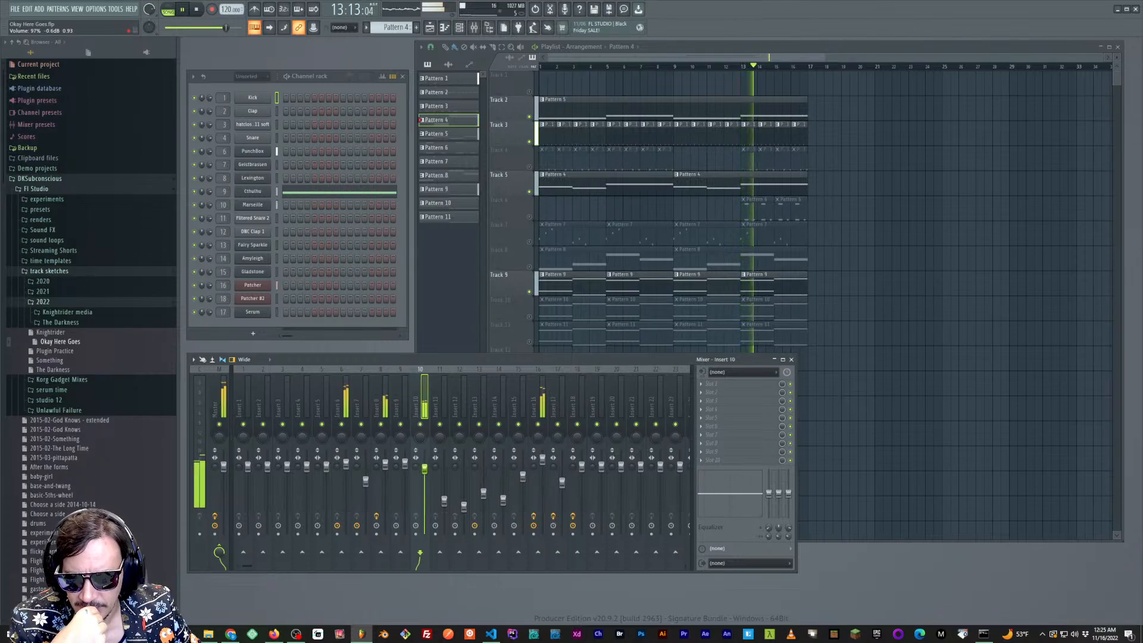
drag(394, 362, 395, 363)
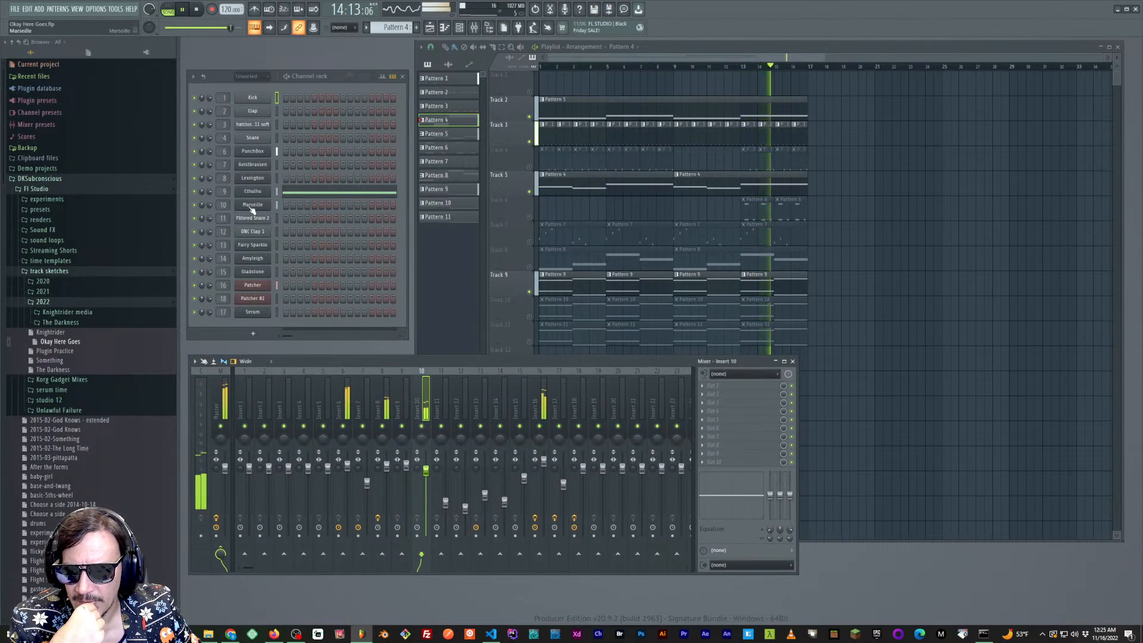
Build up the mix by unmuting playlist Tracks 4, 10, 8, 6 and 11 one after another
click(530, 168)
click(530, 316)
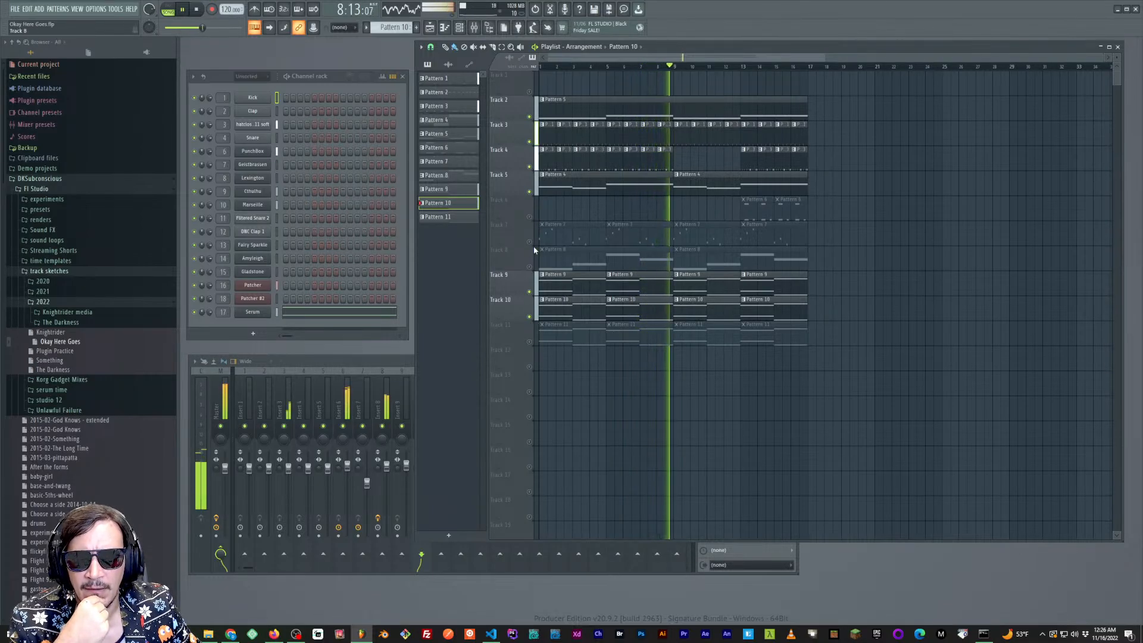
click(530, 266)
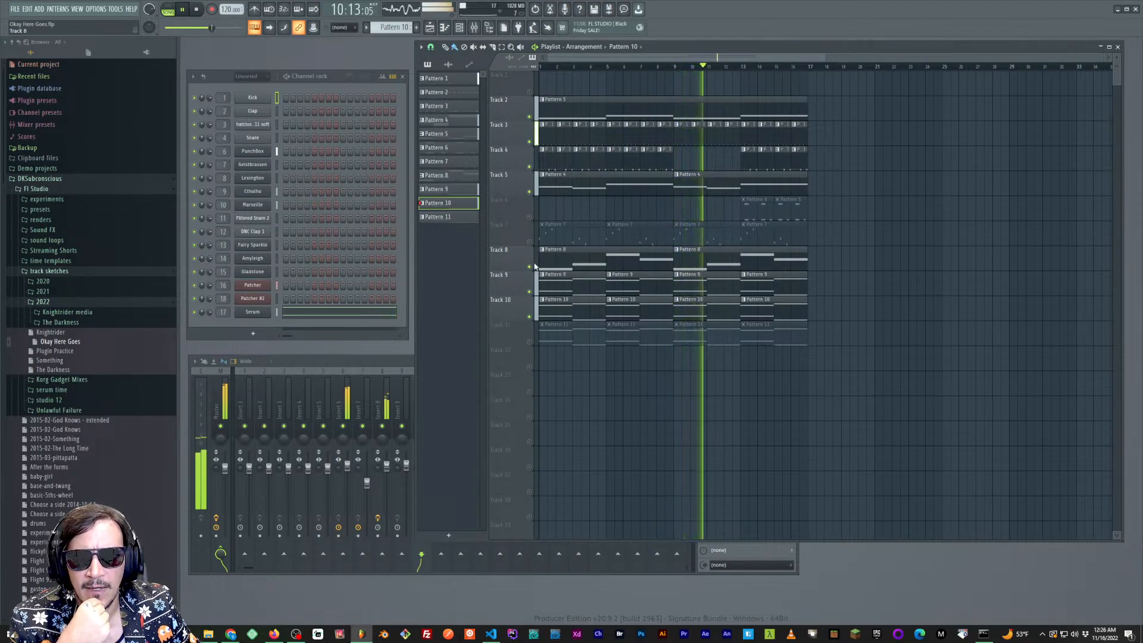
click(529, 216)
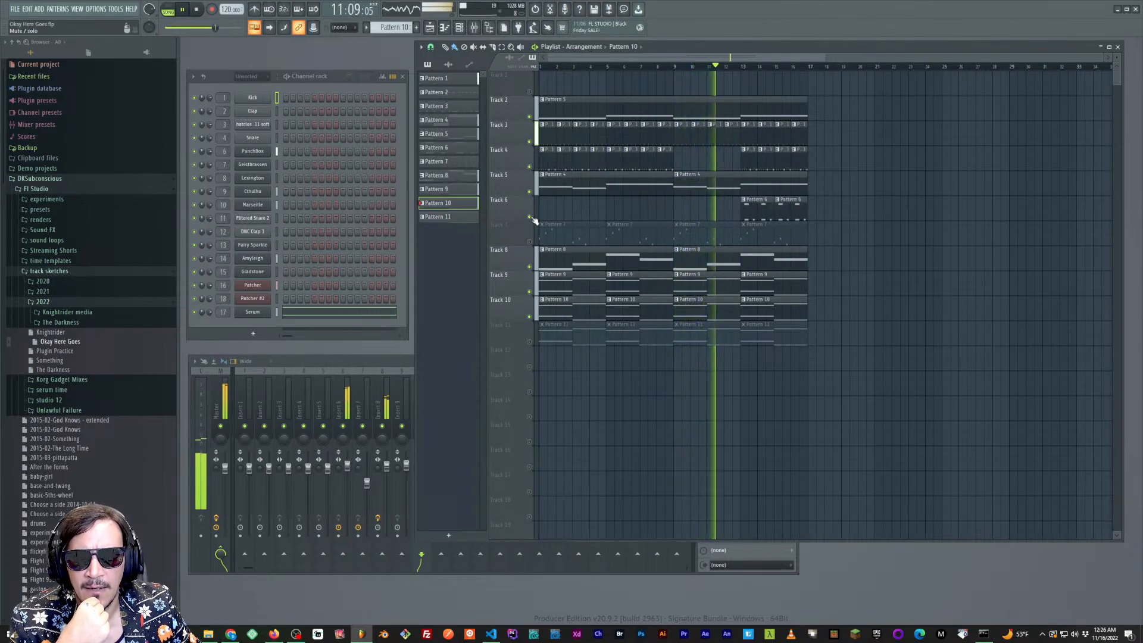
click(529, 342)
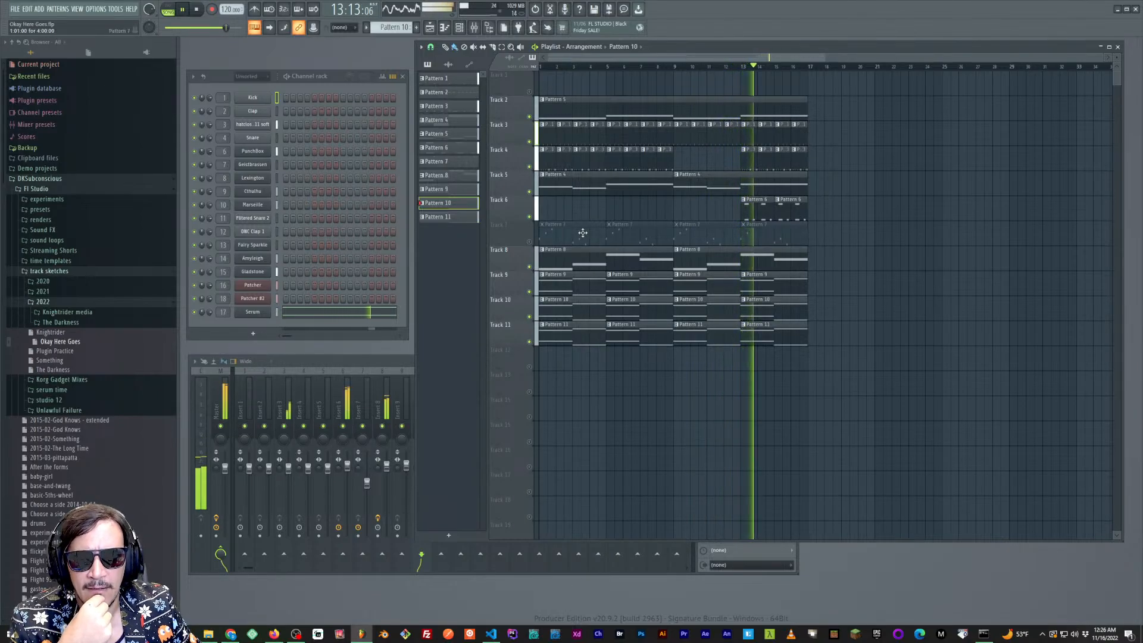
Unmute Track 7 in the playlist to complete the mix with its Pattern 7 clips, and stop playback
click(529, 242)
click(529, 242)
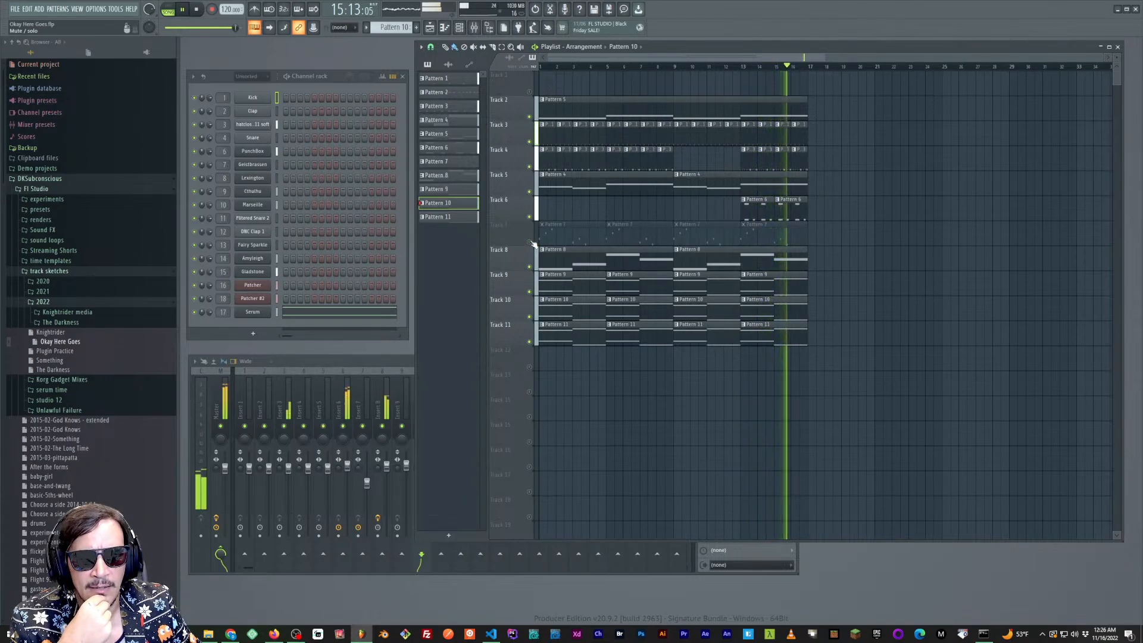
click(530, 242)
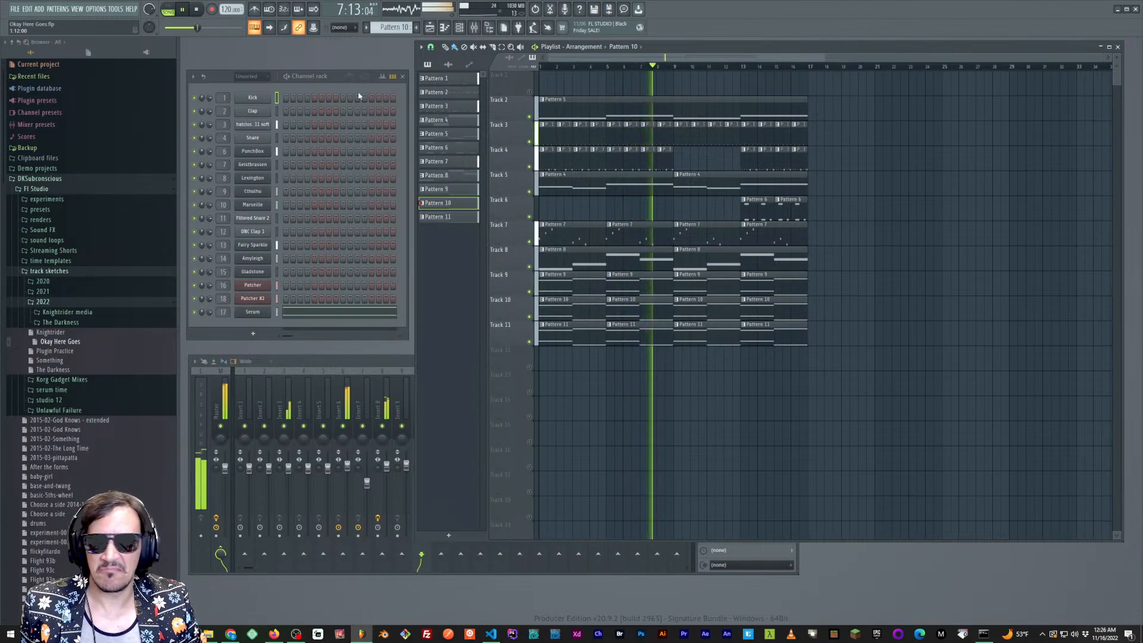
key(space)
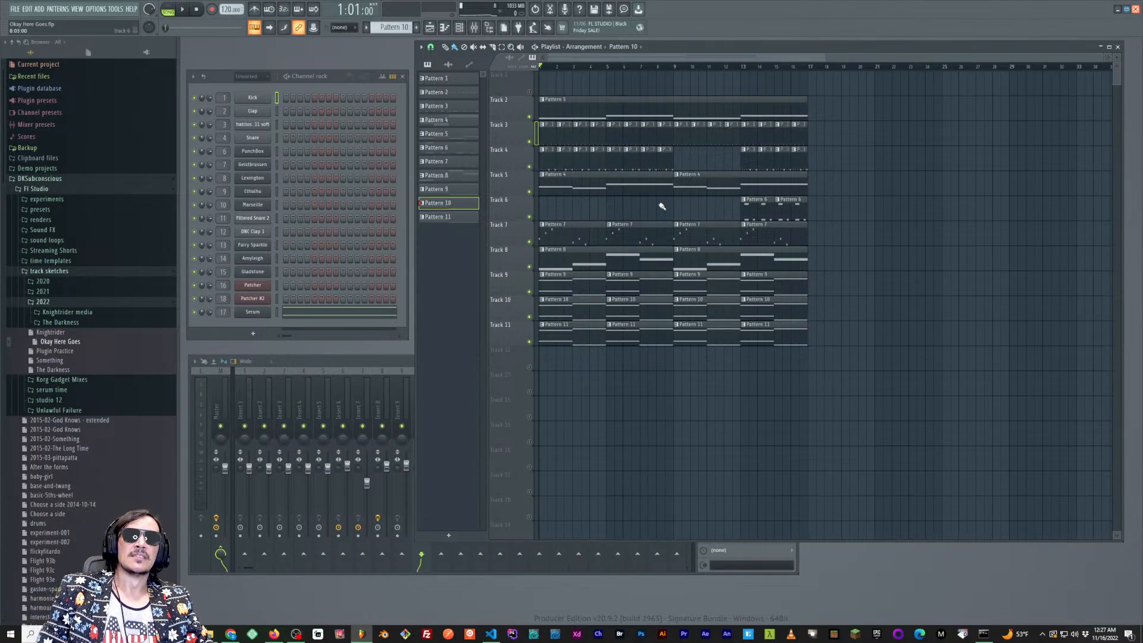
Show the desktop and switch to the File Explorer window with the Proximity folder
key(super+d)
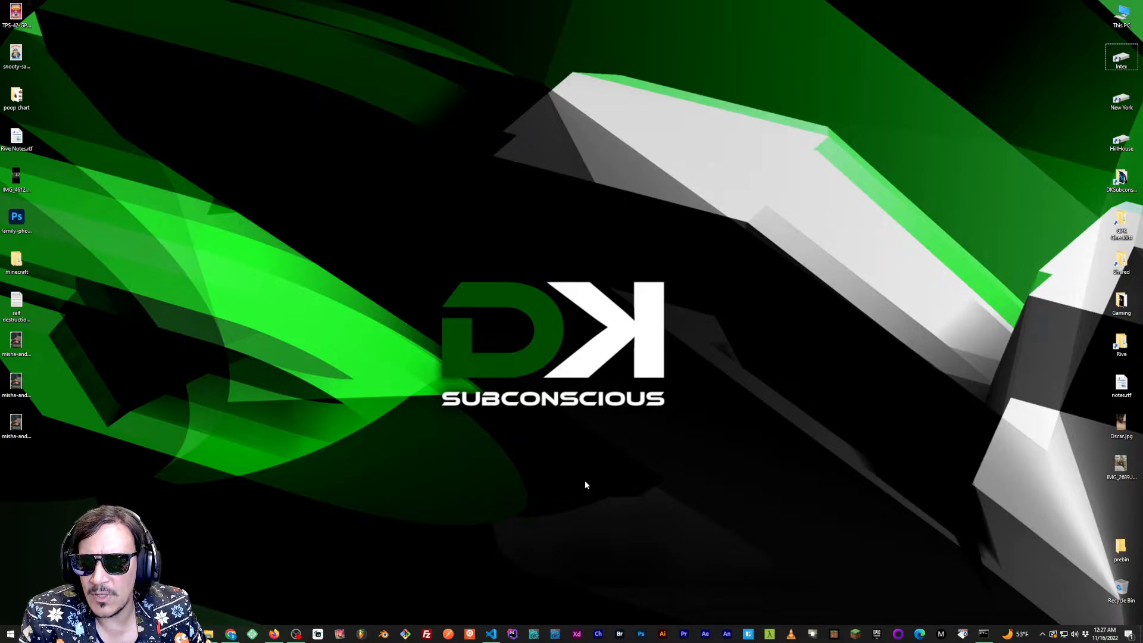
drag(397, 255, 533, 331)
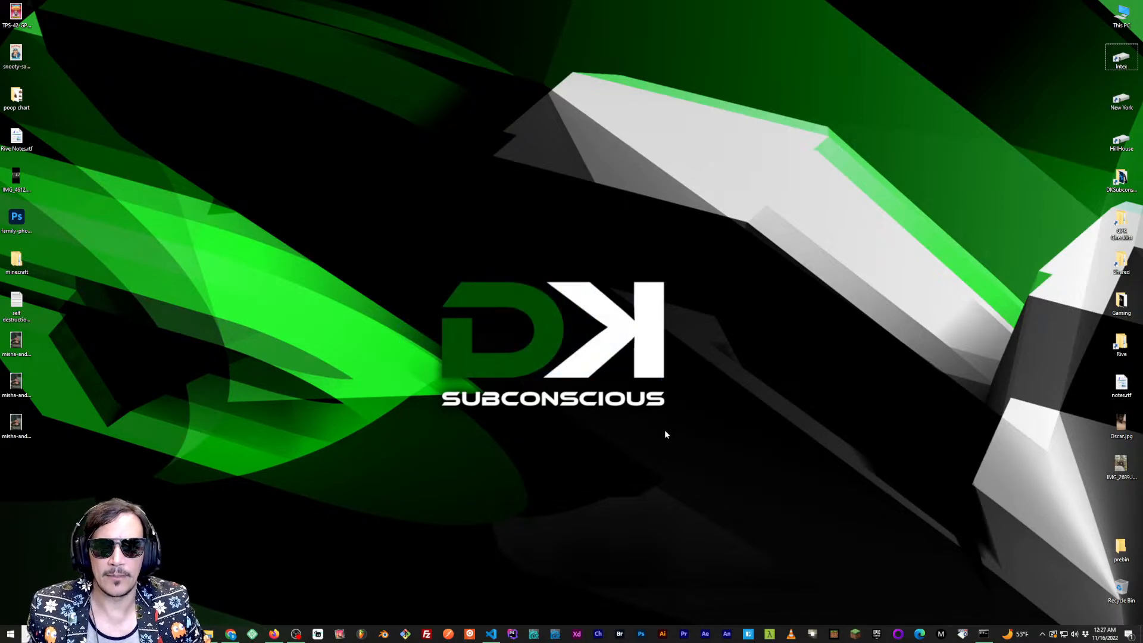
key(alt+Tab)
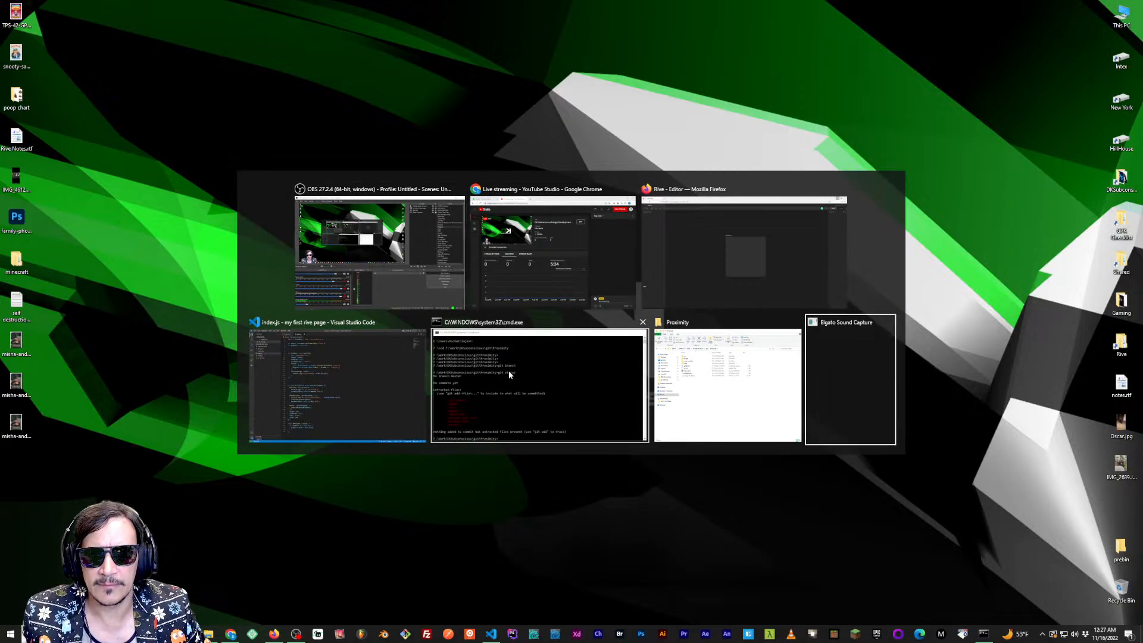
key(alt+Tab)
key(alt+shift+Tab)
key(alt+shift+Tab)
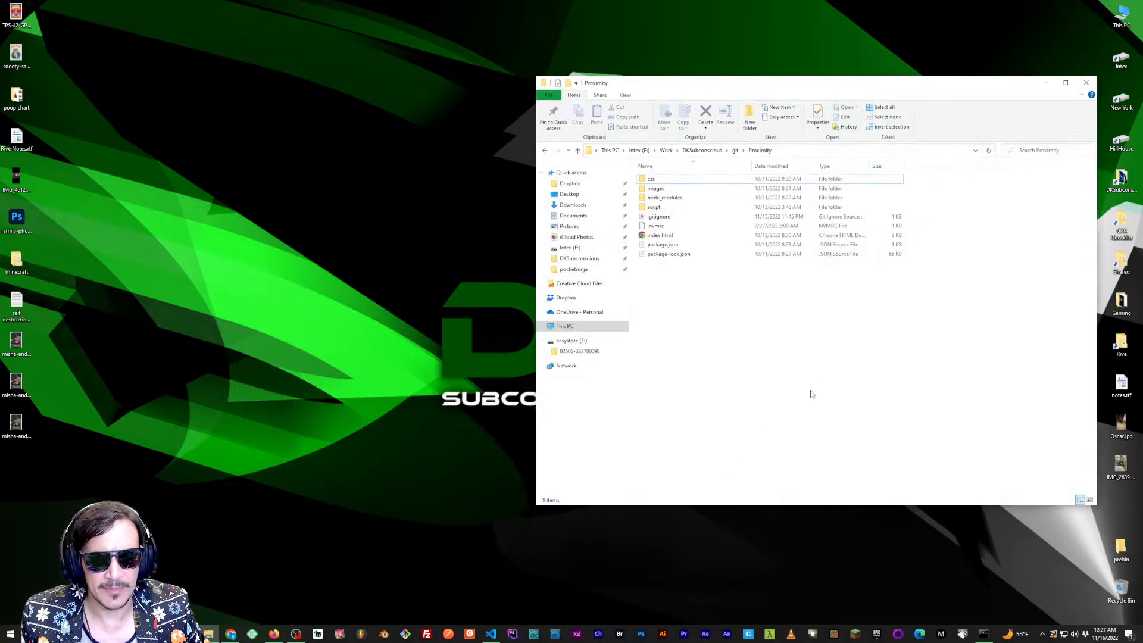
Look through the contents of the Proximity project's images, css, node_modules and script folders, returning to the project root each time
double_click(664, 190)
key(alt+Left)
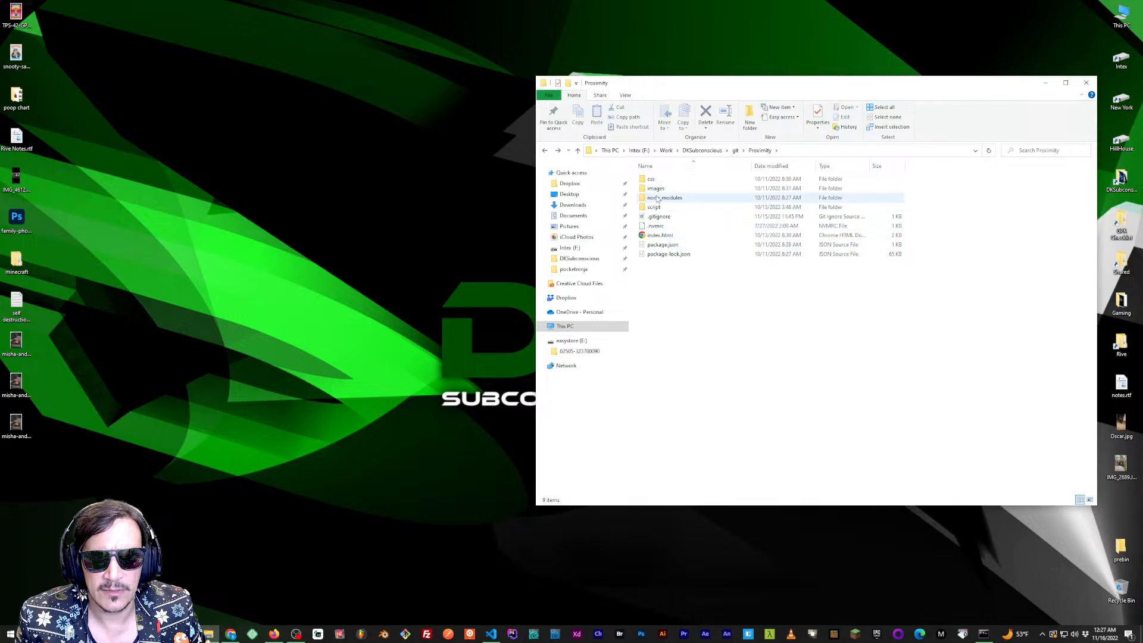
double_click(657, 189)
key(alt+Left)
double_click(659, 179)
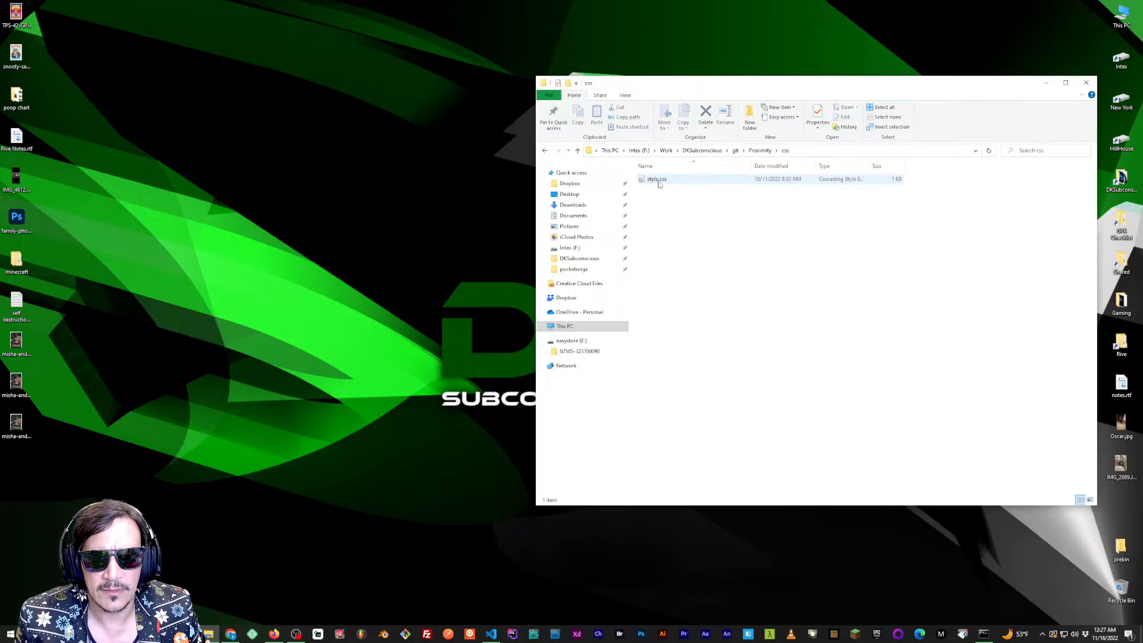
key(alt+Left)
double_click(668, 200)
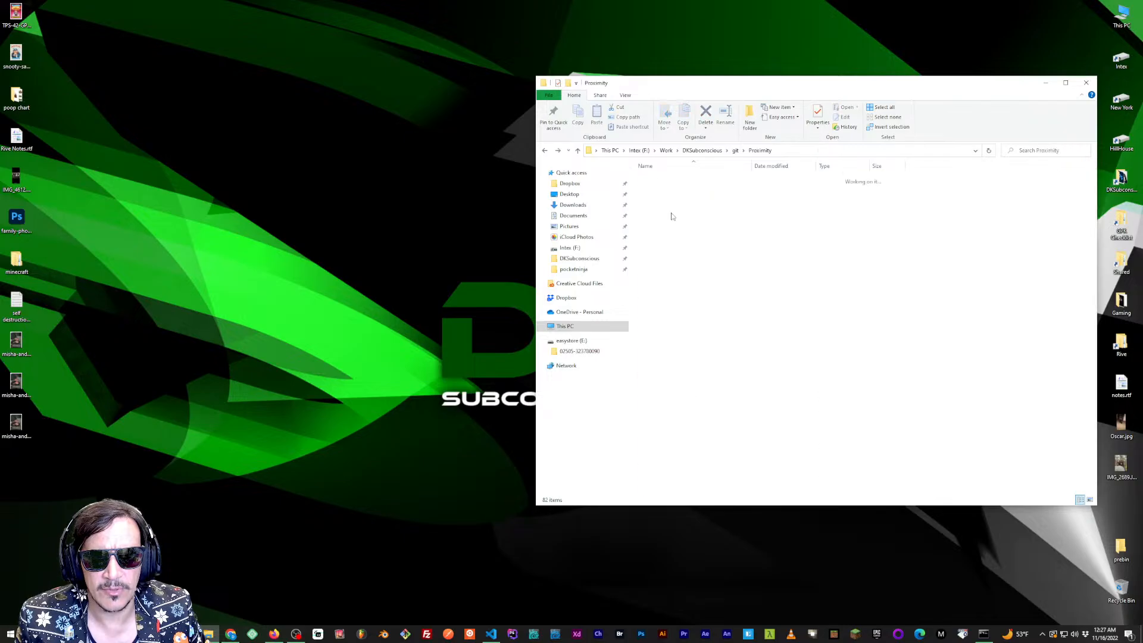
key(alt+Left)
double_click(668, 207)
key(alt+Left)
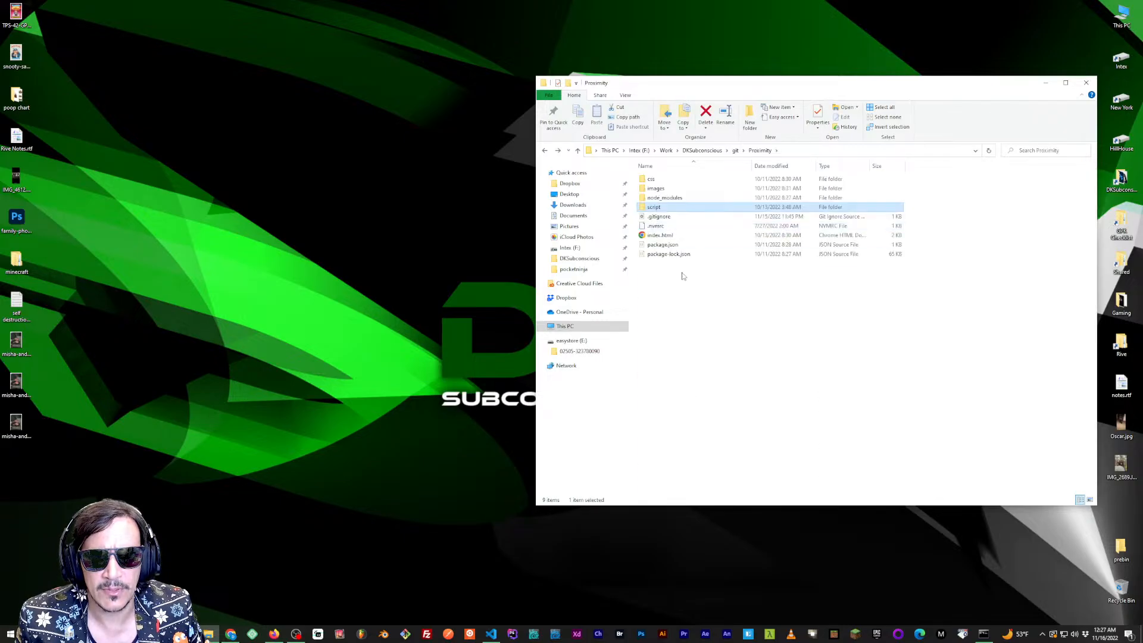
Look over the items in the Proximity root folder, including .nvmrc, .gitignore and the script folder
drag(720, 281, 640, 189)
click(710, 314)
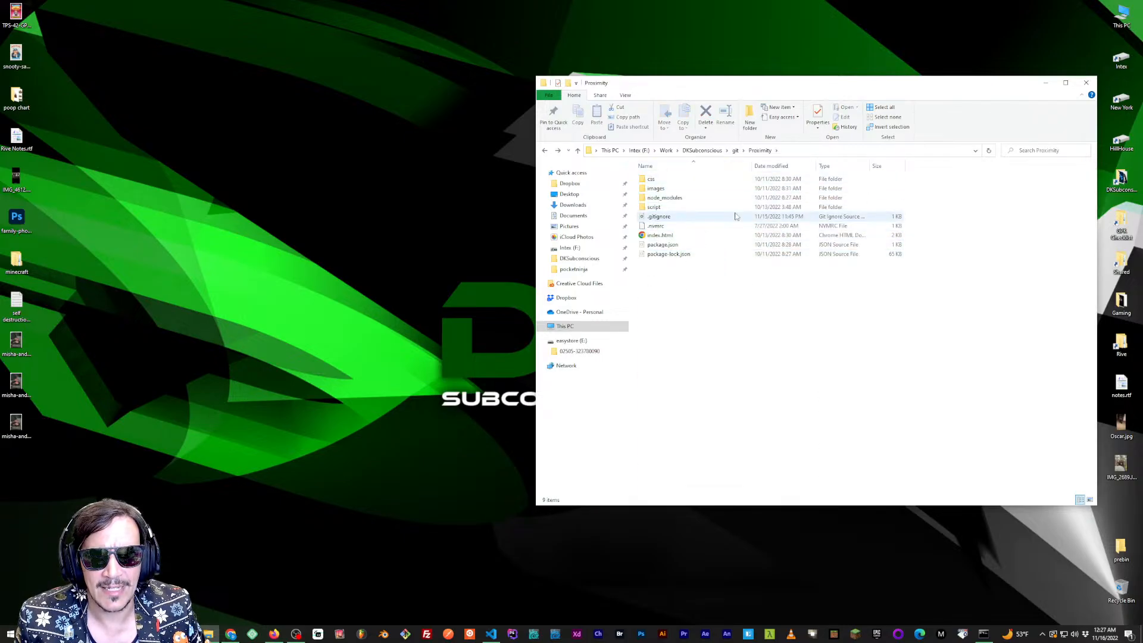
drag(719, 304, 643, 182)
click(660, 273)
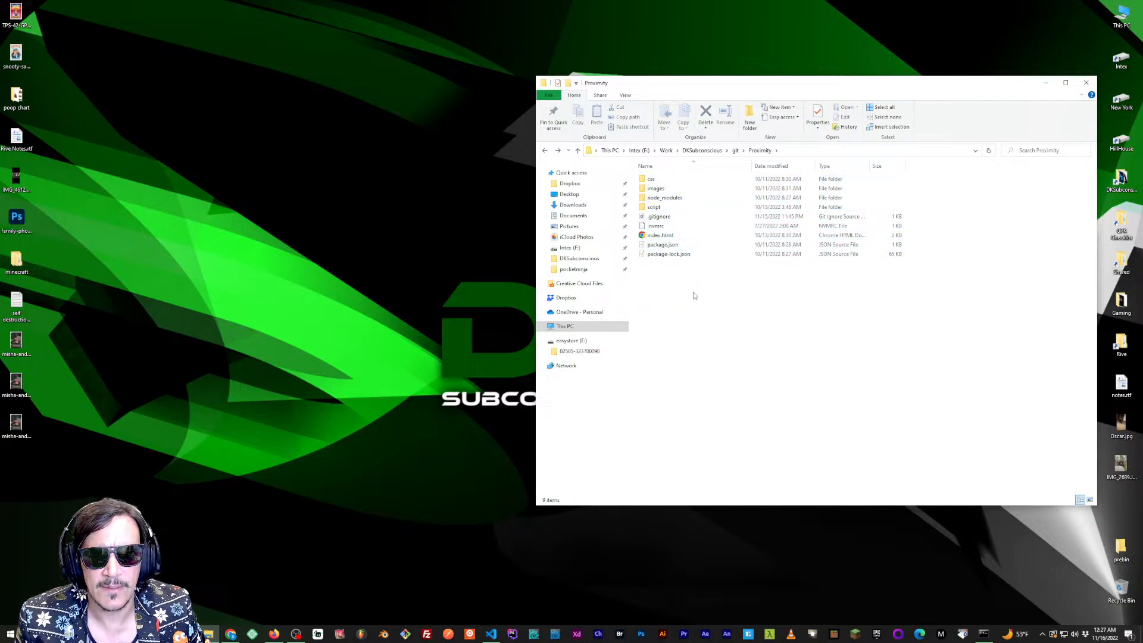
click(658, 227)
click(656, 217)
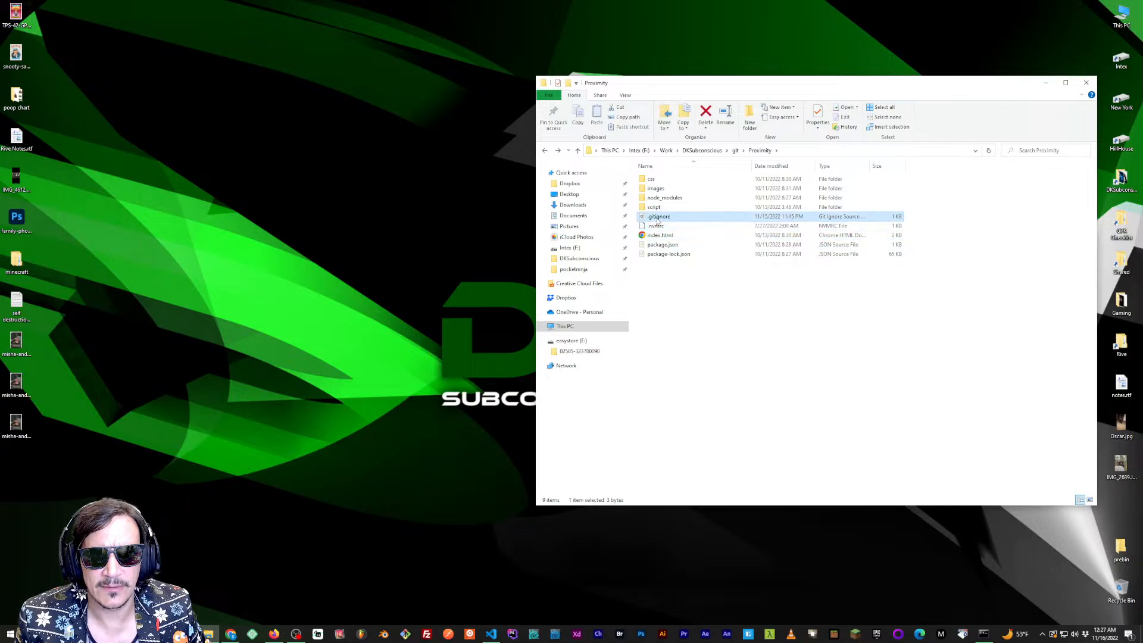
click(654, 209)
Move the Proximity folder window nearer the desktop's centre and open the script folder to inspect index.js and its neighbouring files
drag(821, 83, 684, 89)
click(606, 326)
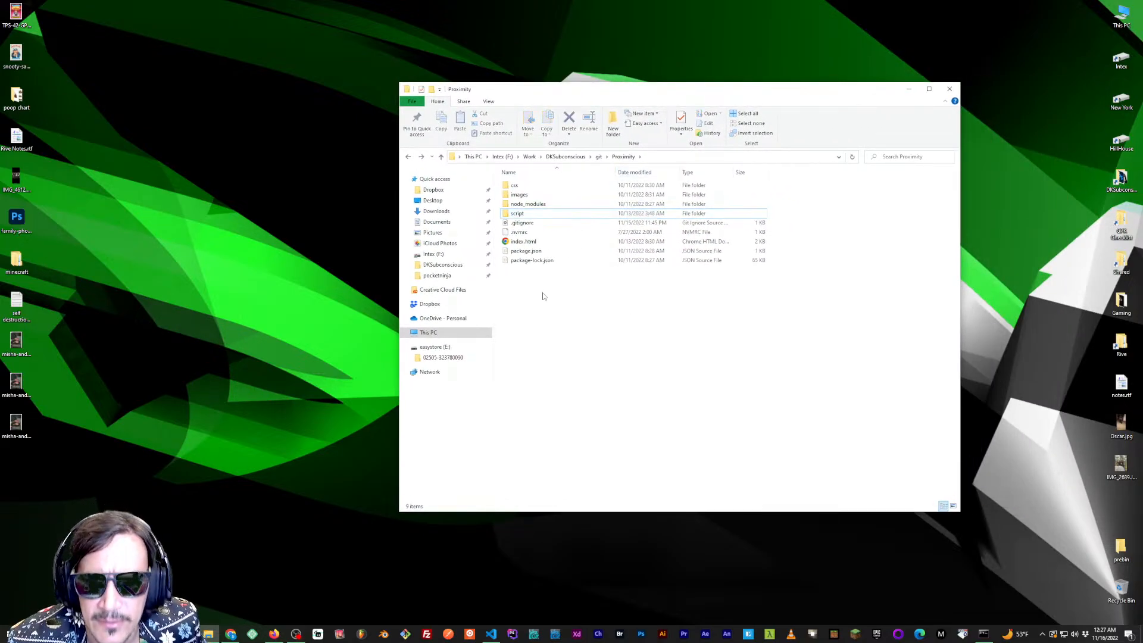
double_click(527, 214)
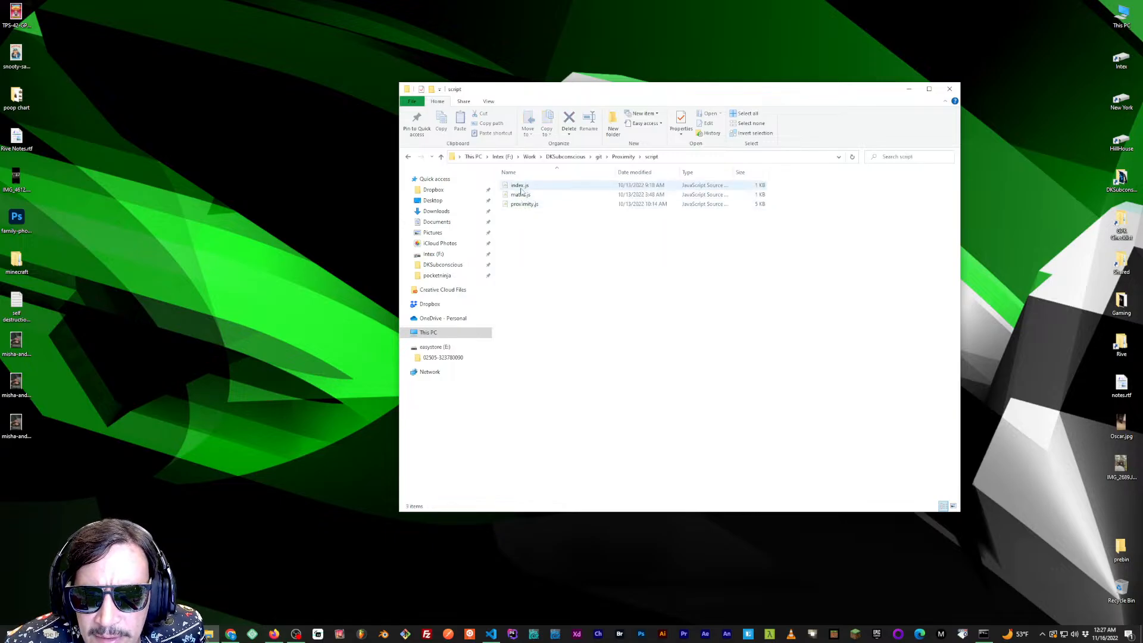
click(521, 187)
right_click(521, 188)
click(659, 437)
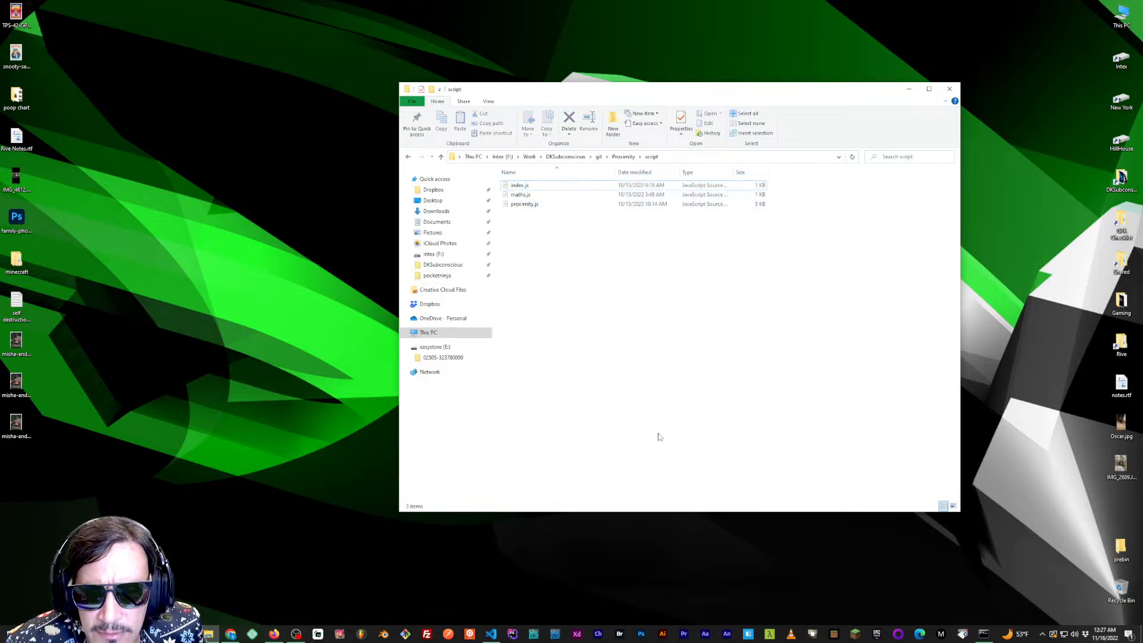
Switch to Visual Studio Code and load the Proximity folder from git into a new editor window
click(497, 630)
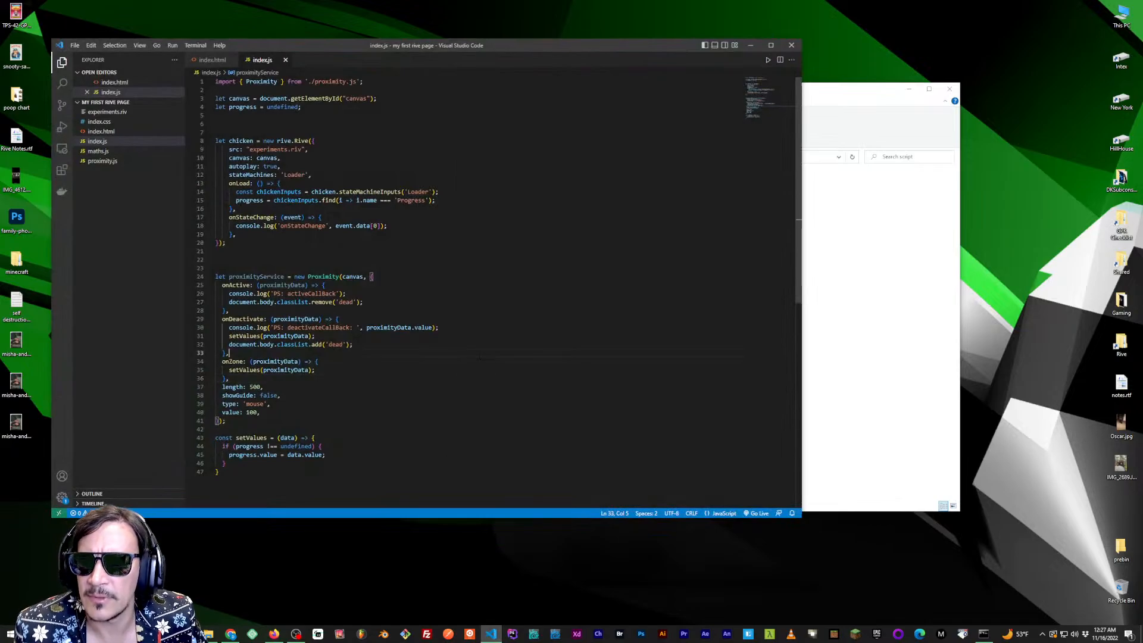
key(ctrl+shift+n)
drag(812, 92, 937, 91)
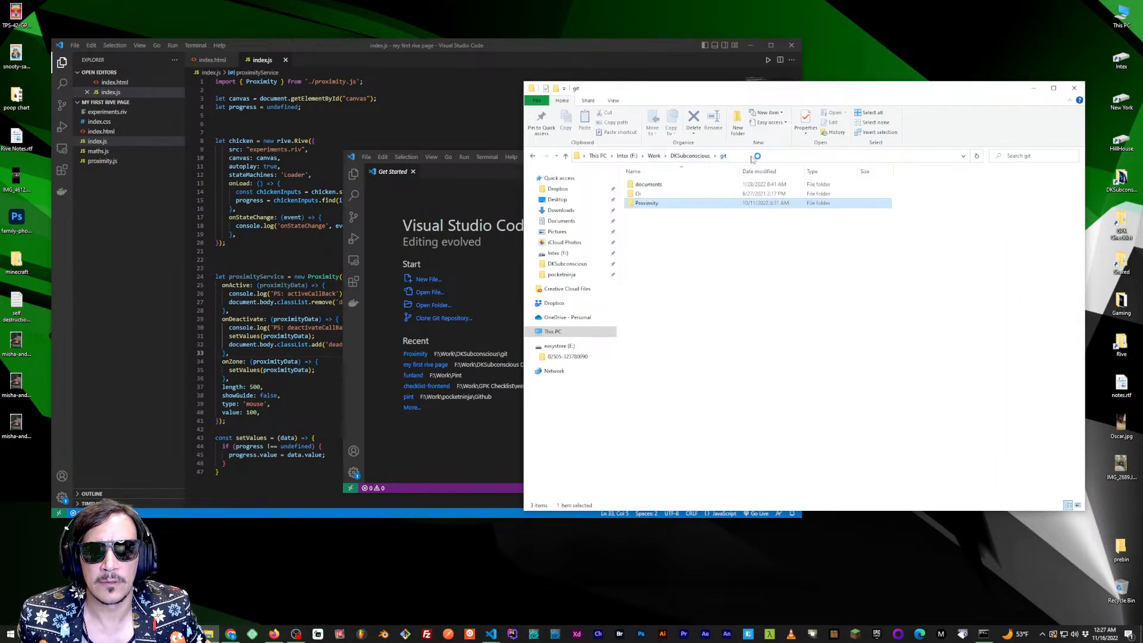
click(747, 155)
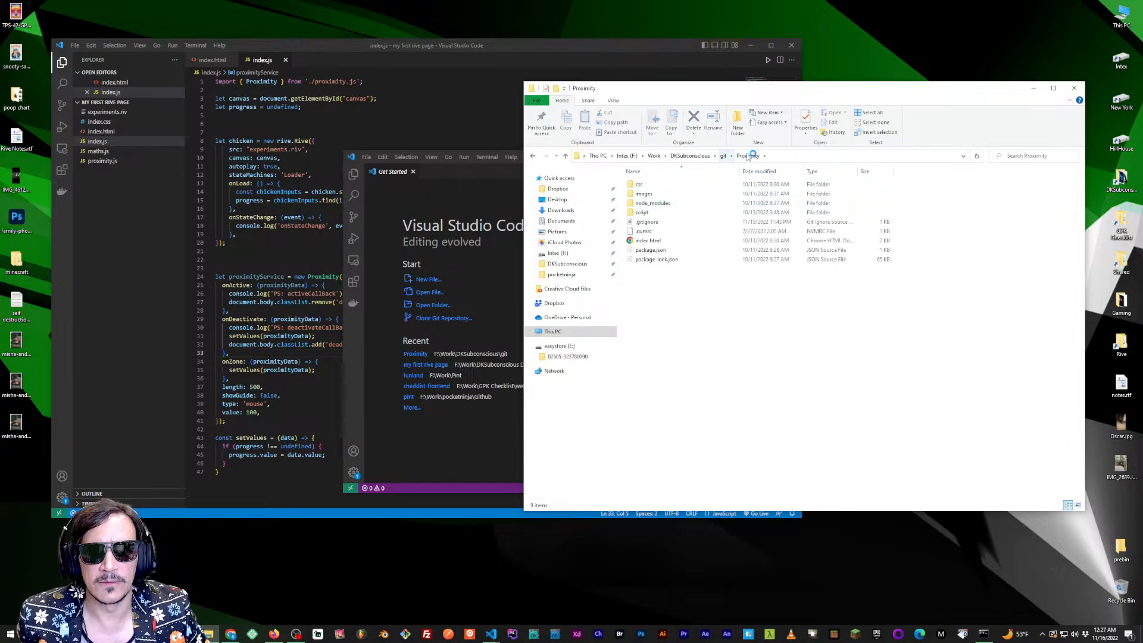
drag(751, 155, 474, 268)
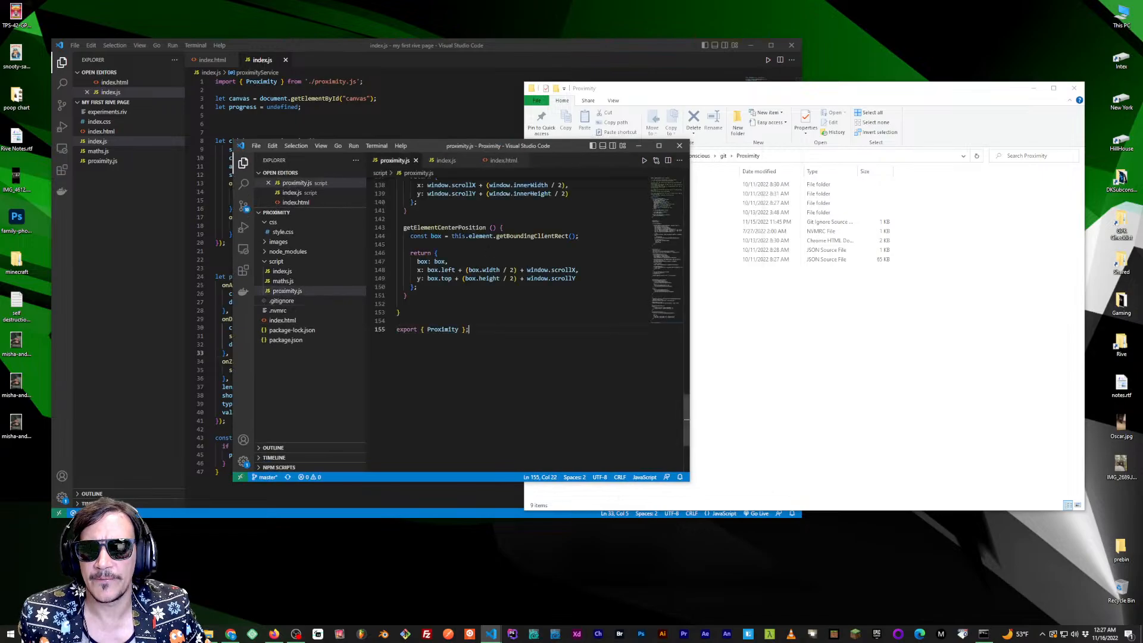
Enlarge the Proximity project's editor window and close the proximity.js file so that index.js is in view
drag(689, 482, 906, 552)
click(715, 417)
scroll(547, 307, up, 10)
click(421, 160)
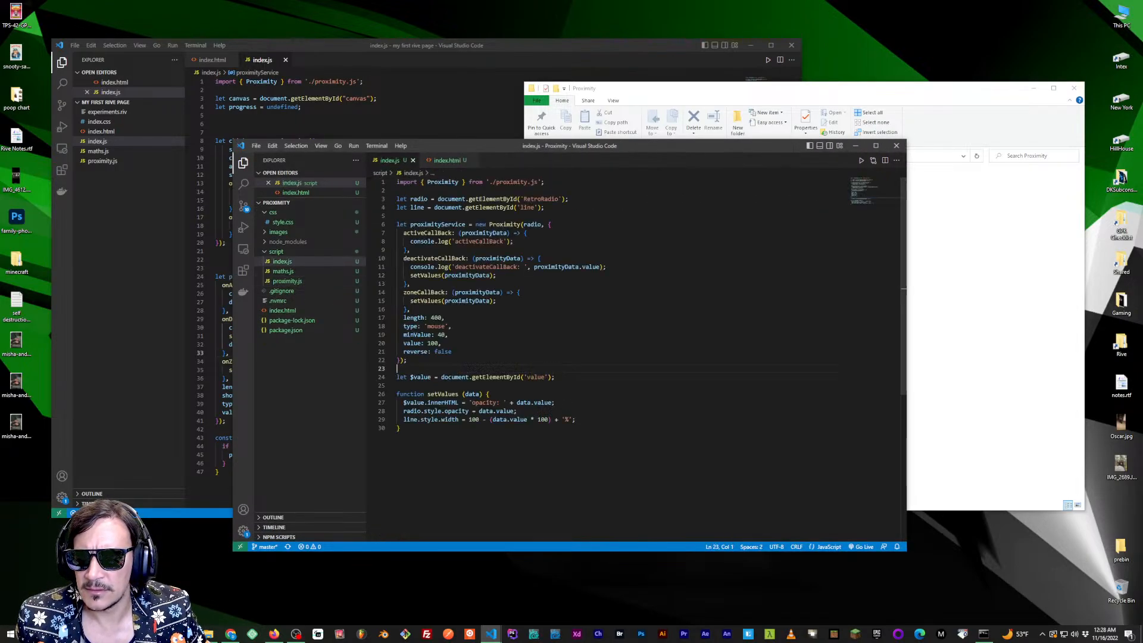
Examine the element variables and the proximityService setup in the script folder's index.js
click(434, 224)
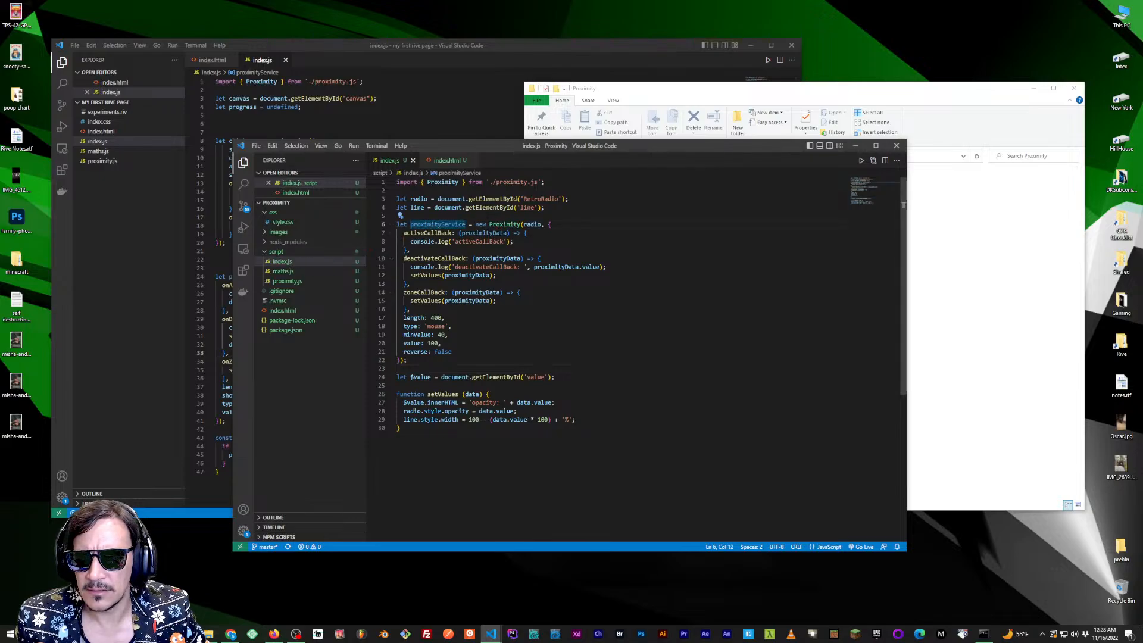
drag(398, 216, 397, 199)
click(398, 190)
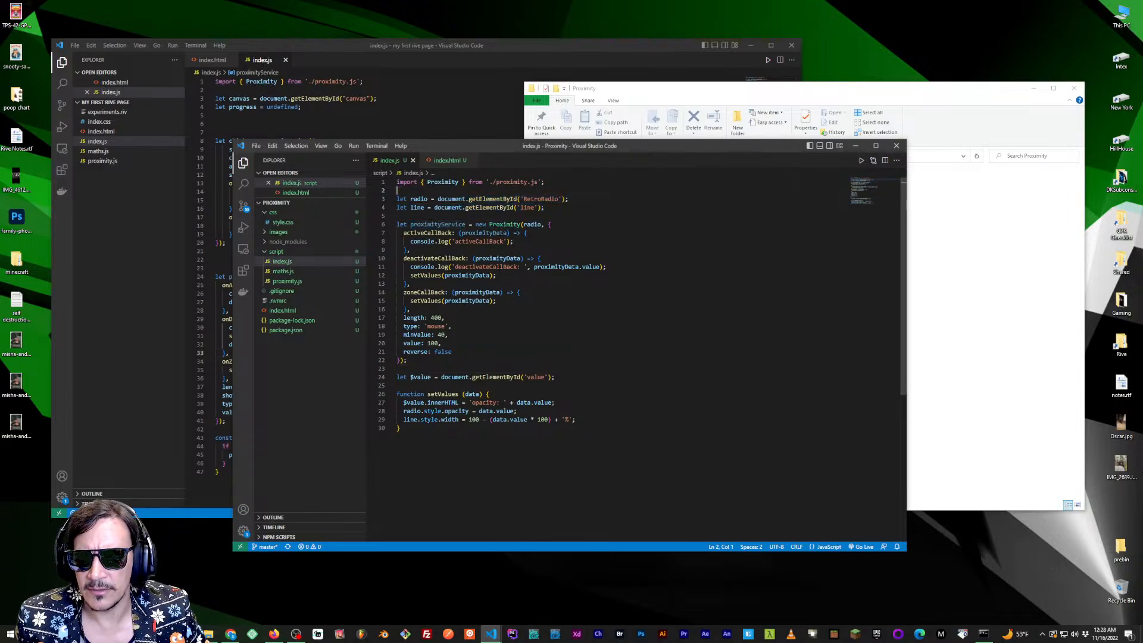
click(427, 368)
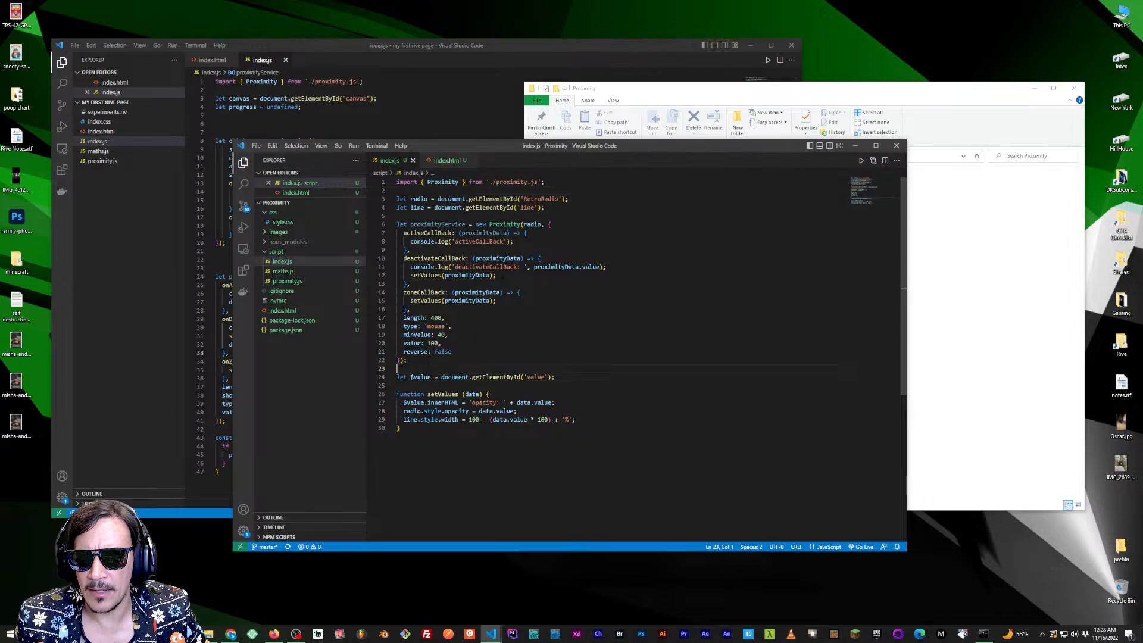
Look over the Proximity project's index.html and return to the import and element variables in index.js
click(477, 351)
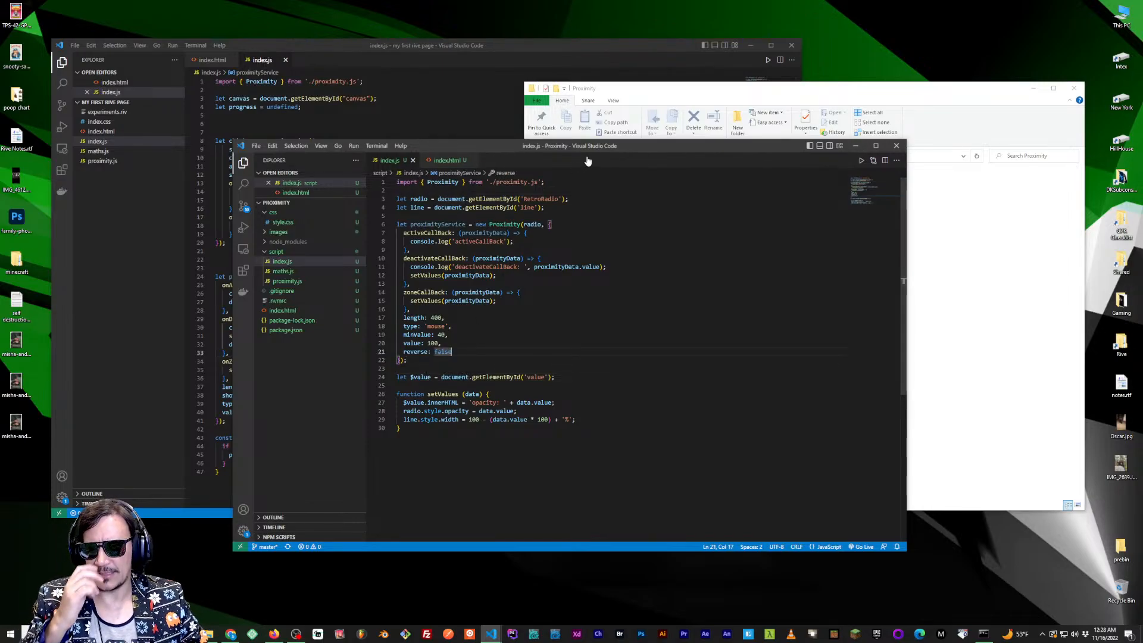
drag(406, 146, 392, 147)
click(433, 161)
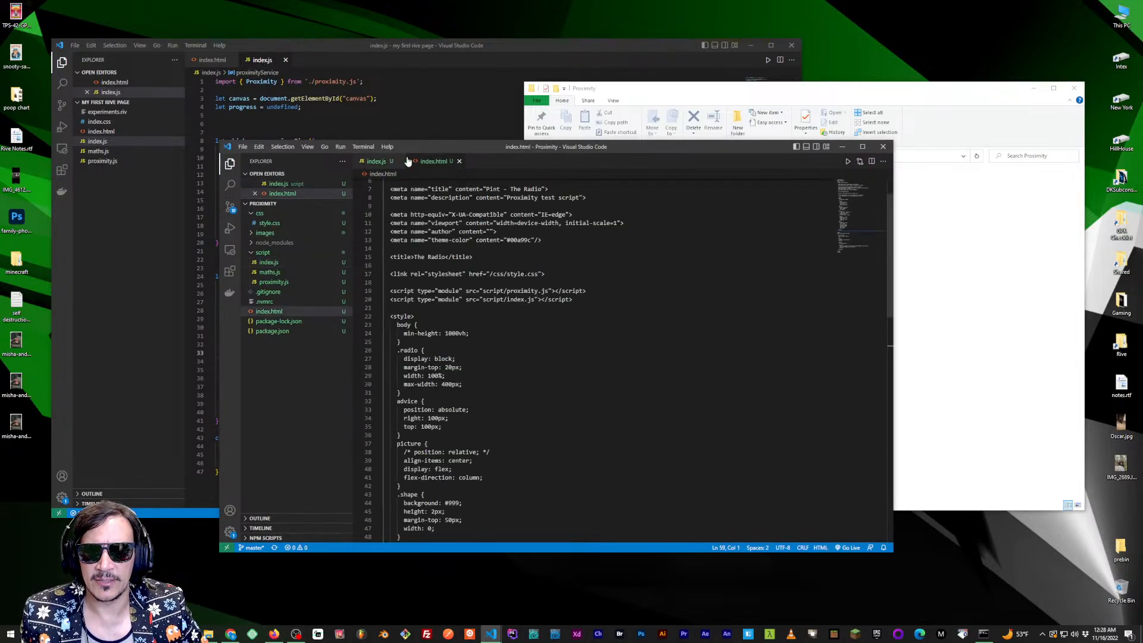
click(377, 161)
click(452, 208)
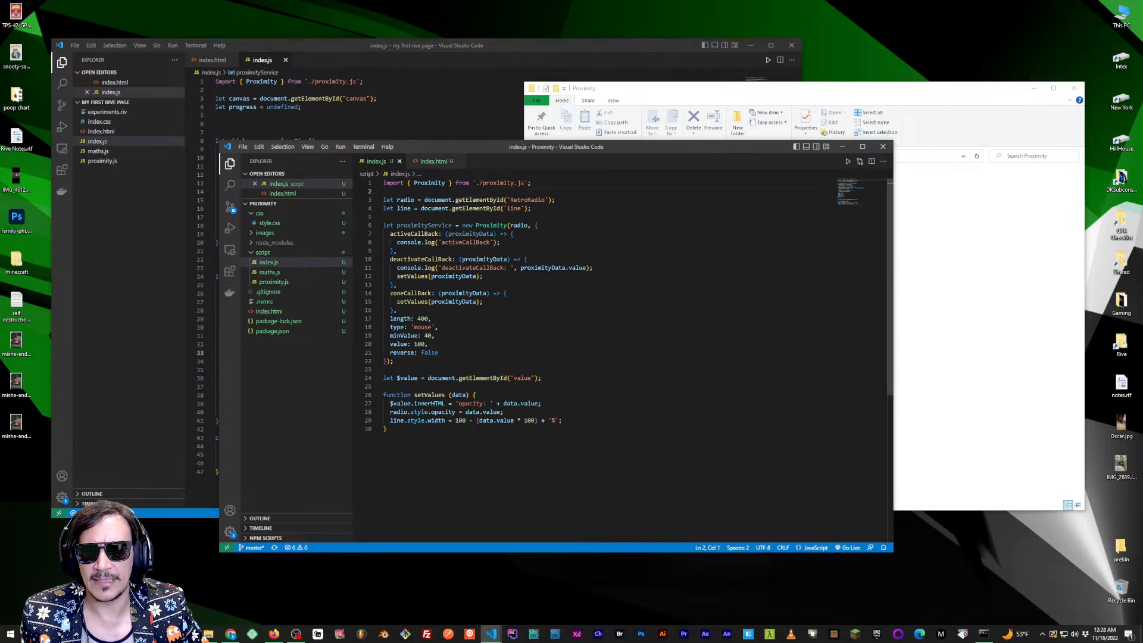
Close index.js and index.html along with the Proximity project's editor window
key(ctrl+w)
key(ctrl+w)
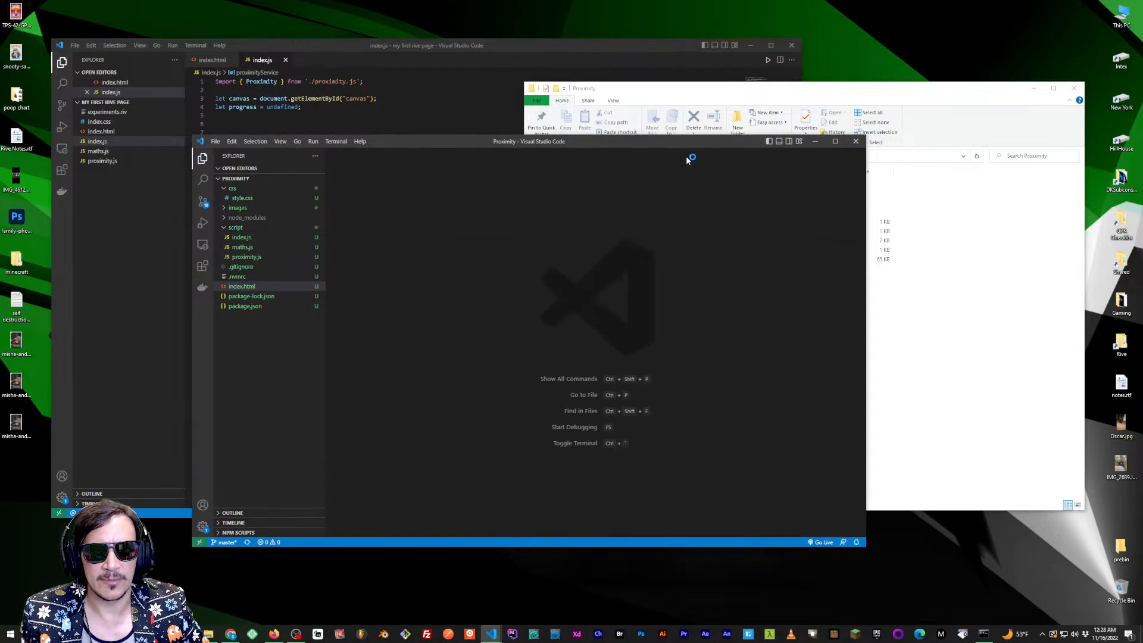
click(856, 141)
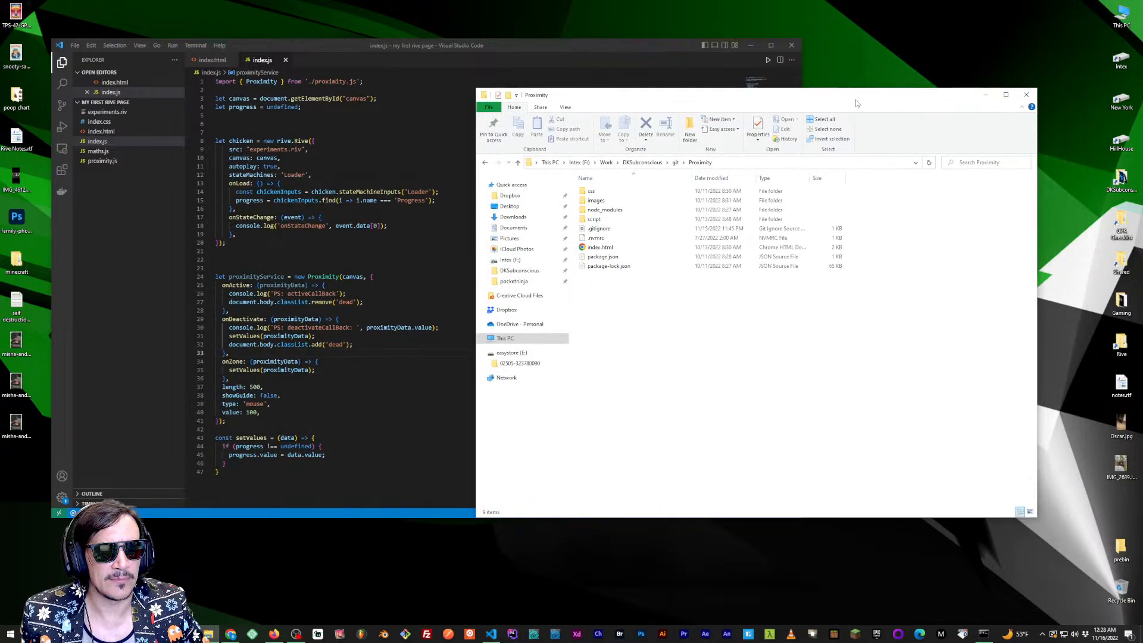
Narrow the Proximity folder window, move it aside from the code editor, and close it
drag(1039, 225, 953, 228)
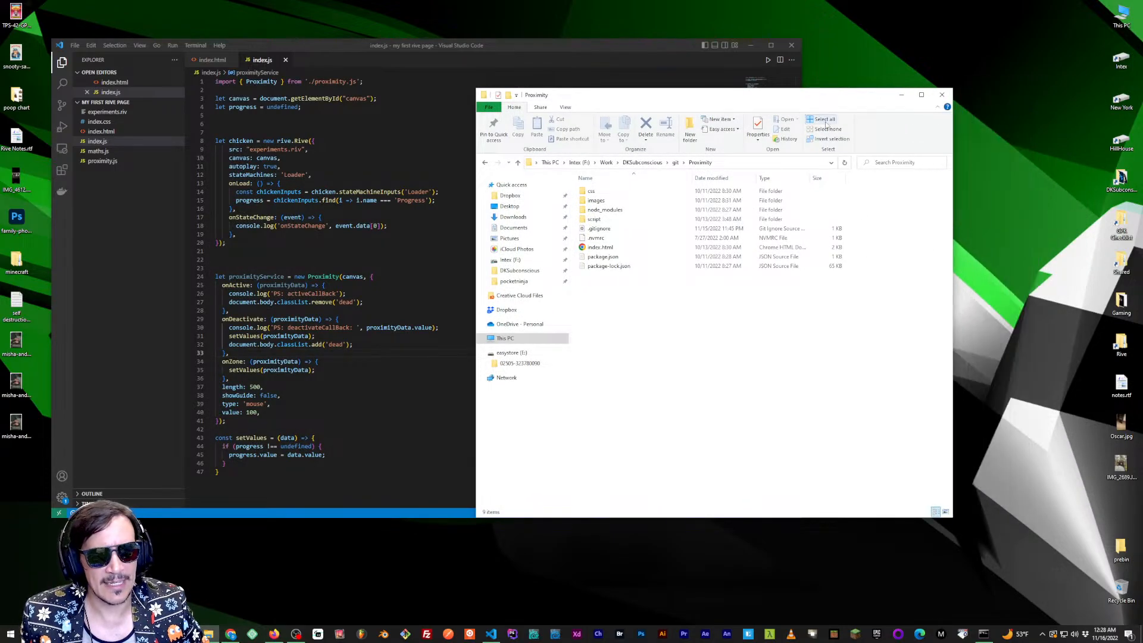
drag(822, 94, 955, 114)
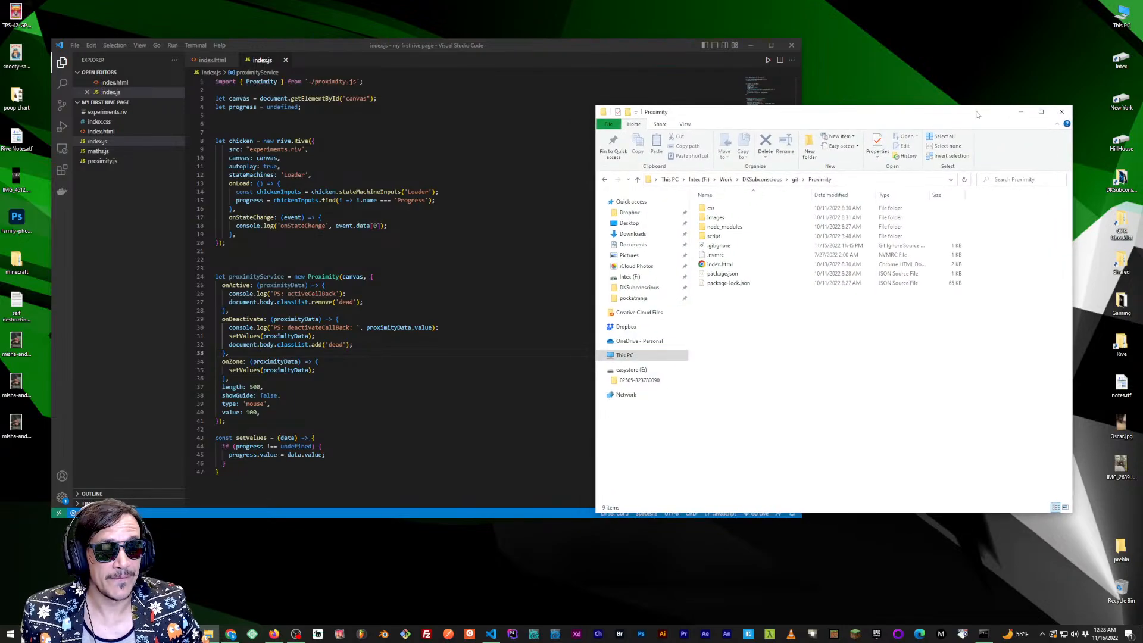
mouse_move(791, 355)
mouse_down()
mouse_move(694, 204)
mouse_move(786, 351)
mouse_up()
click(1061, 111)
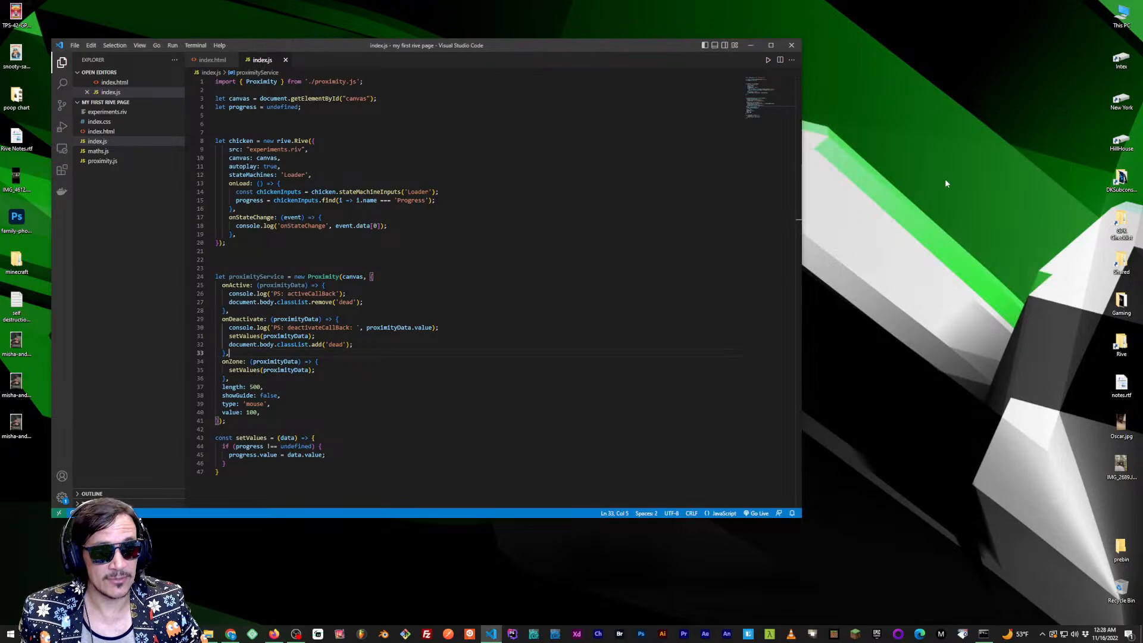
Make the my first rive page editor window slightly taller and move it nearer the desktop's centre
click(766, 255)
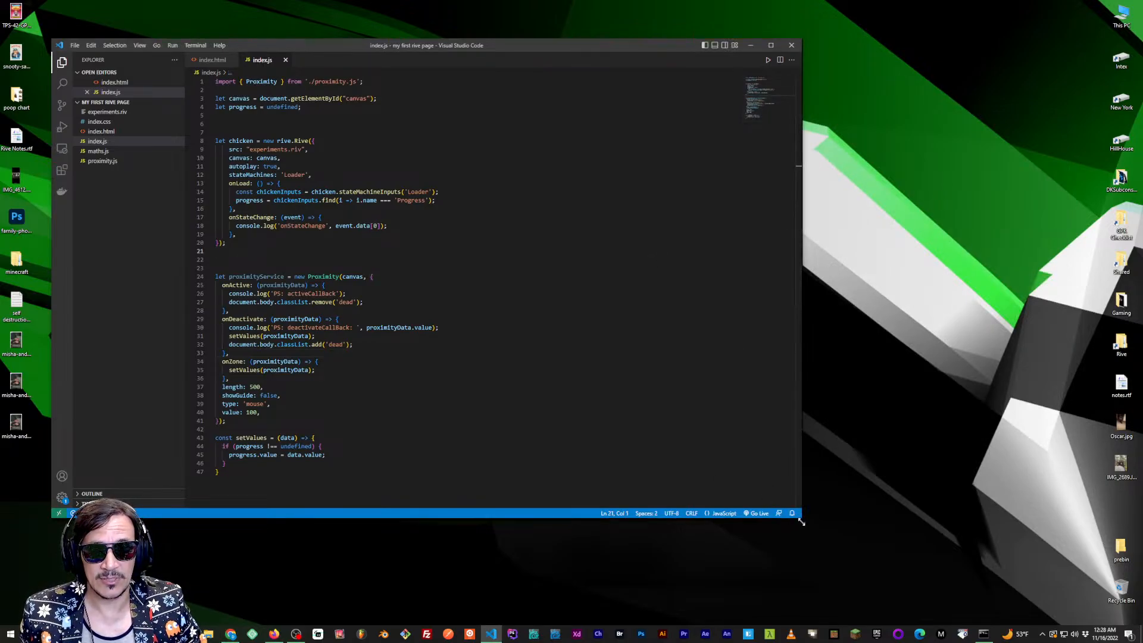
drag(801, 521, 802, 541)
click(576, 453)
drag(522, 51, 713, 53)
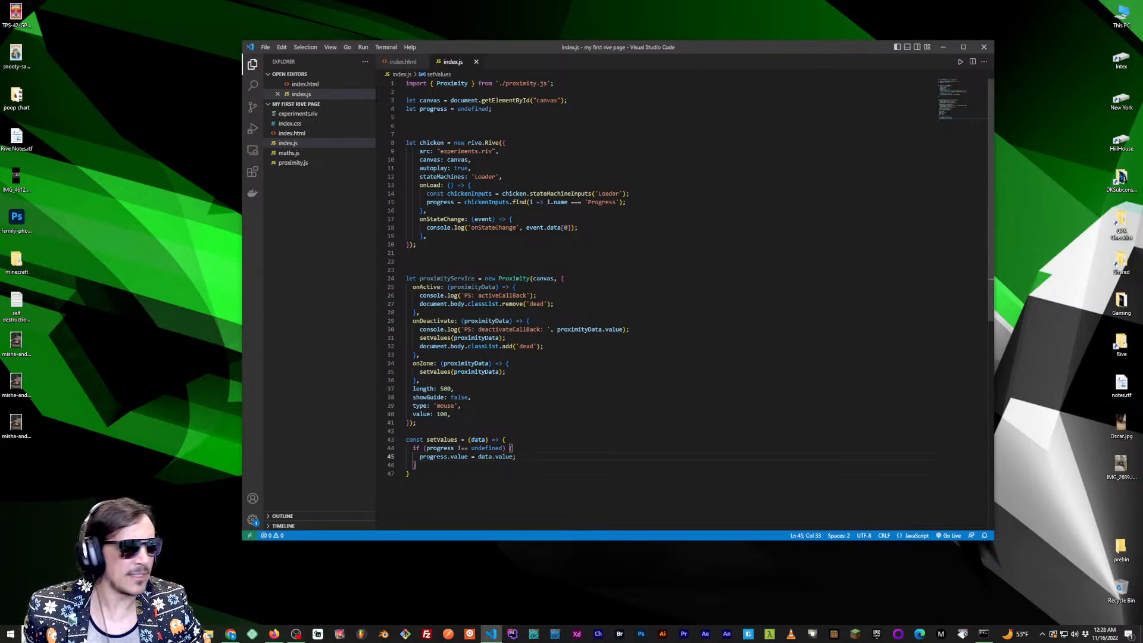
Examine the chicken Rive setup, the proximityService callbacks and the setValues function in my first rive page's index.js
drag(417, 244, 407, 134)
click(406, 134)
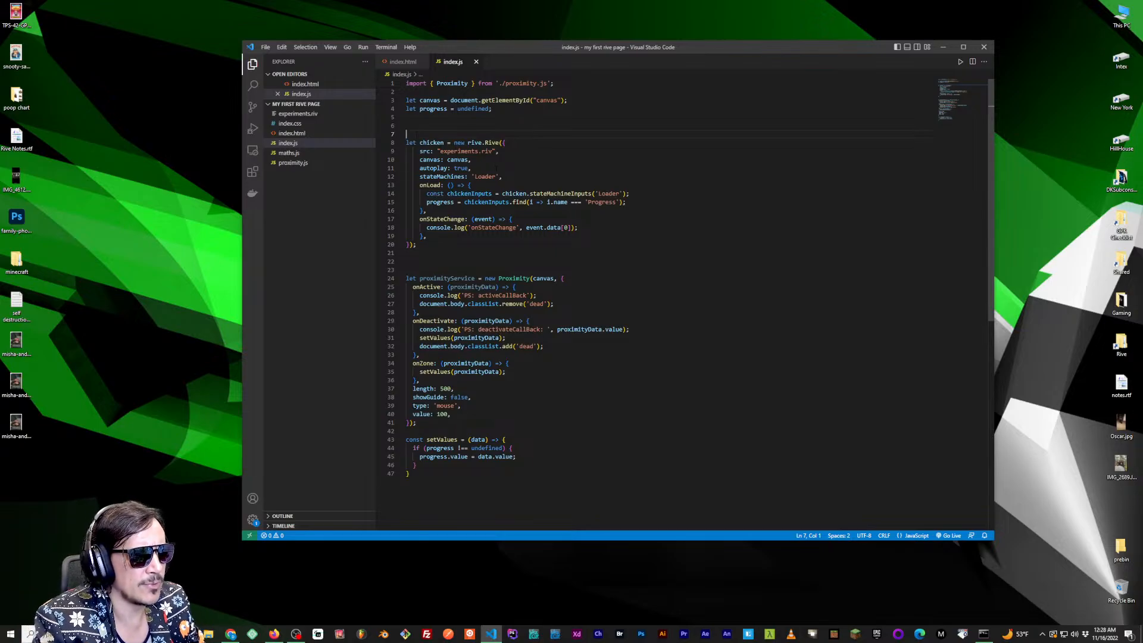
drag(717, 48, 716, 39)
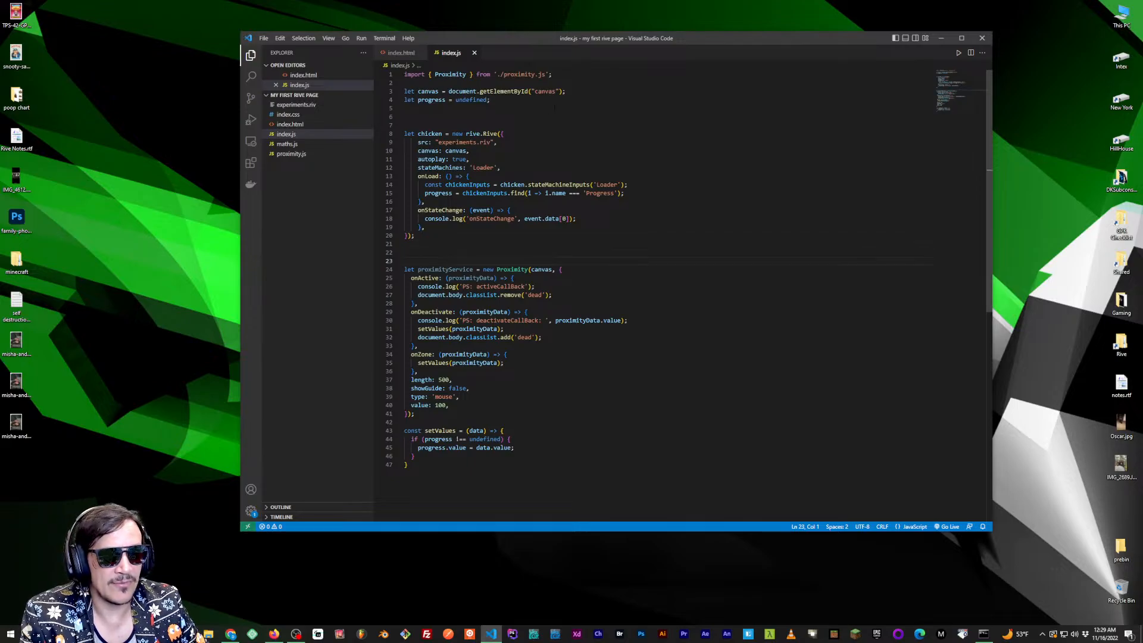
drag(686, 41, 642, 36)
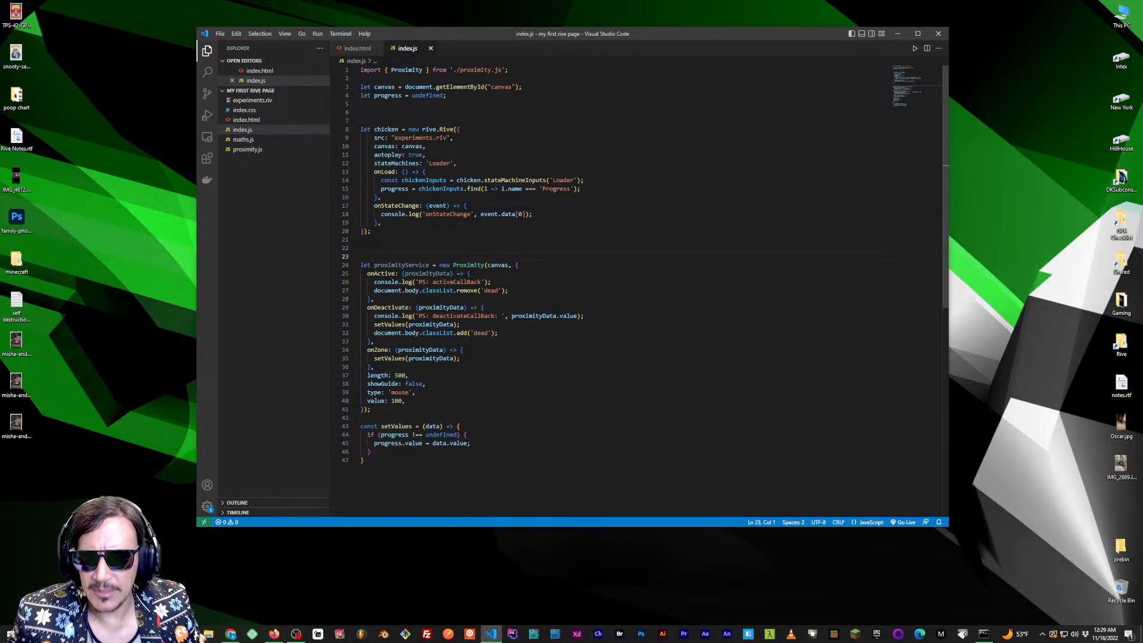
click(417, 418)
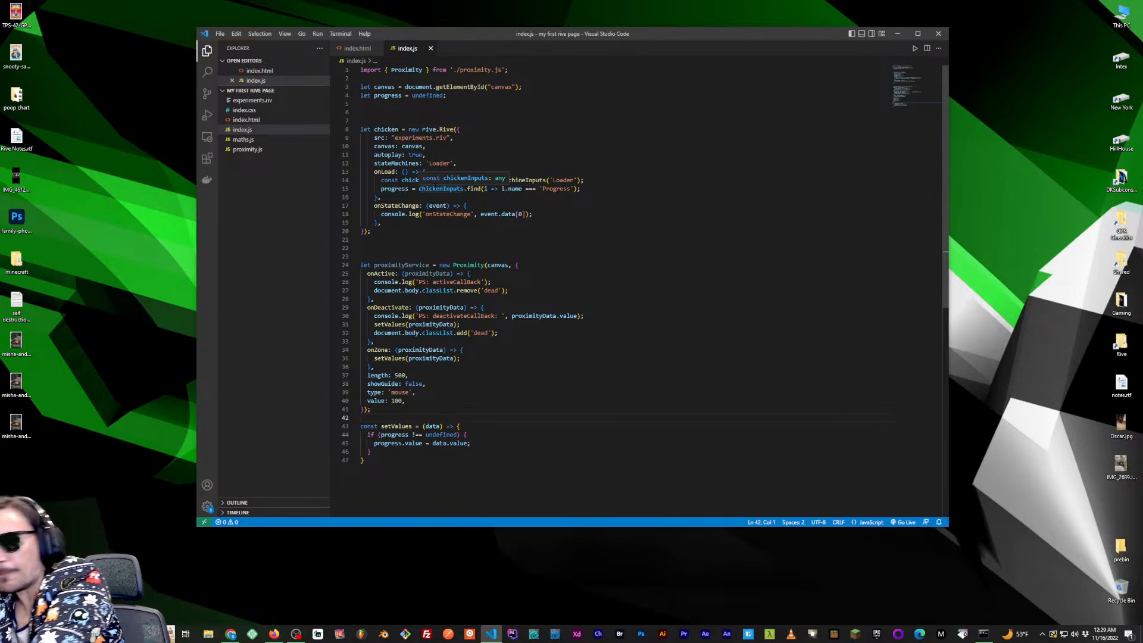
click(529, 342)
click(530, 333)
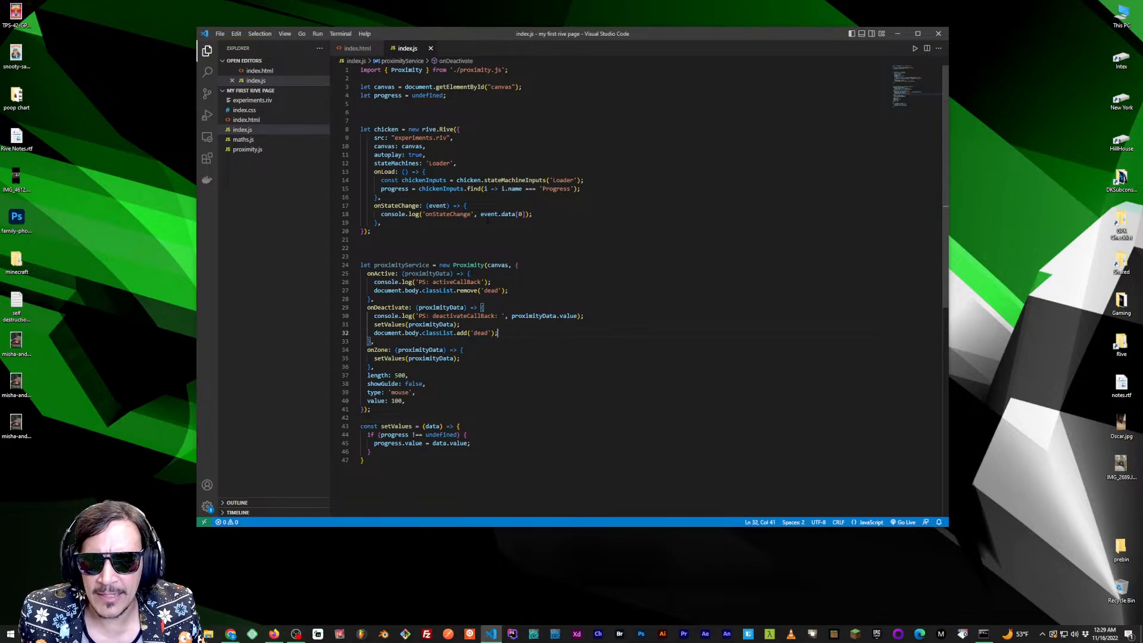
Clear the code editor window off the desktop and switch to the Rive editor with the Multiblend test artboard
drag(660, 35, 694, 62)
click(918, 45)
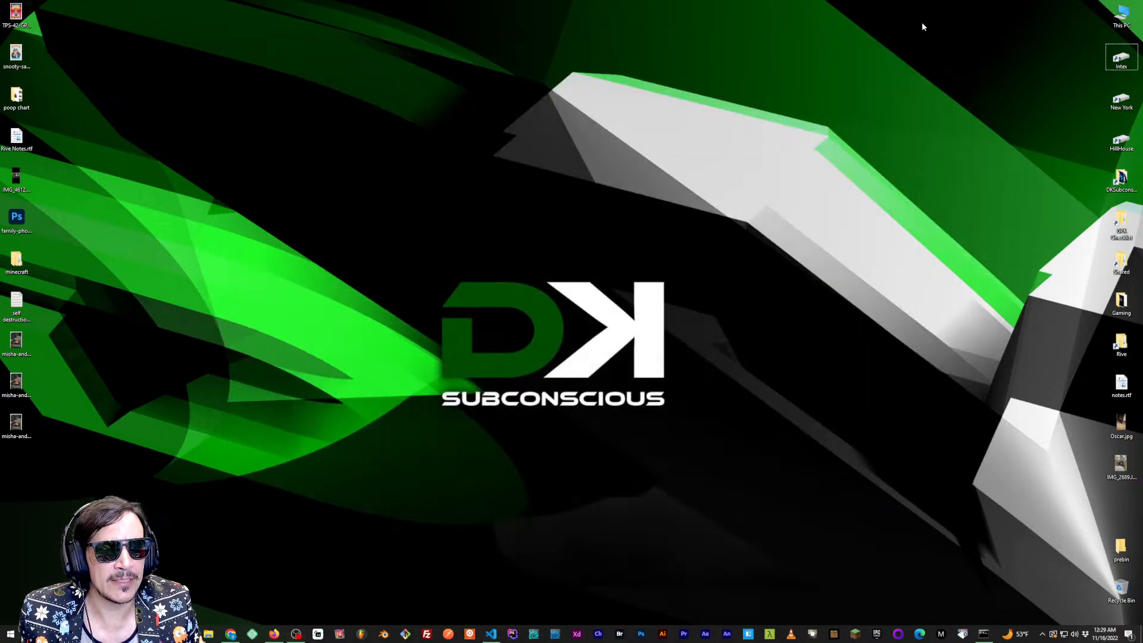
key(alt+Tab)
key(alt+Tab)
key(alt+Tab)
key(alt+Tab)
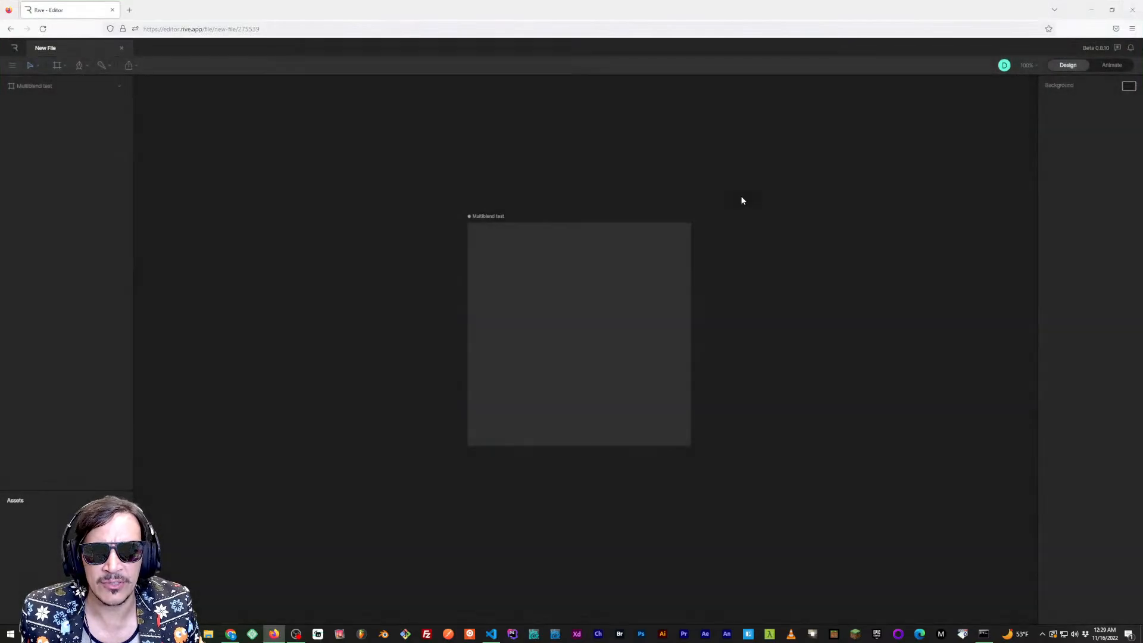
mouse_move(739, 231)
mouse_down()
mouse_move(705, 225)
mouse_move(717, 234)
mouse_up()
key(alt+Tab)
click(770, 138)
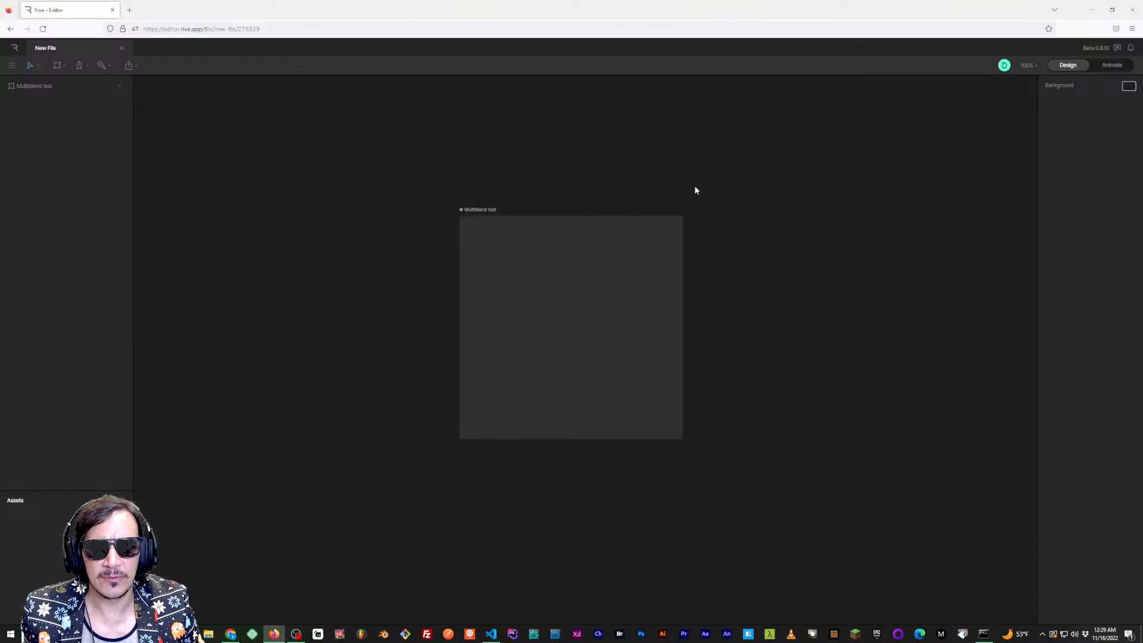
drag(680, 201, 677, 195)
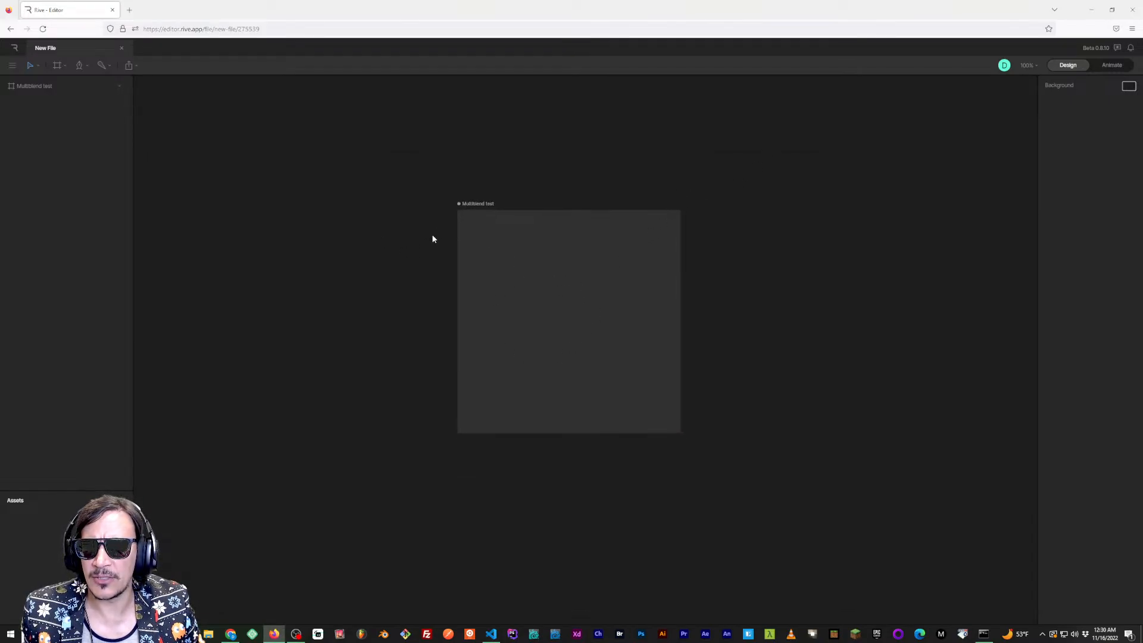
drag(536, 175, 541, 172)
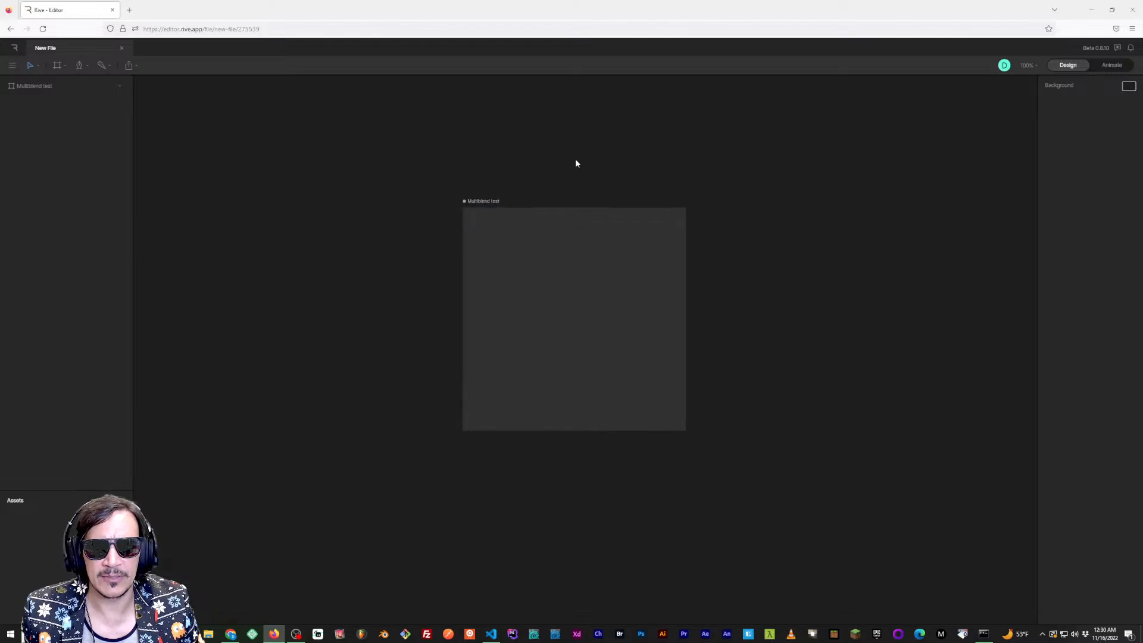
Open the Rive Community page from the drafts browser to view the featured files, and return to New File
click(15, 48)
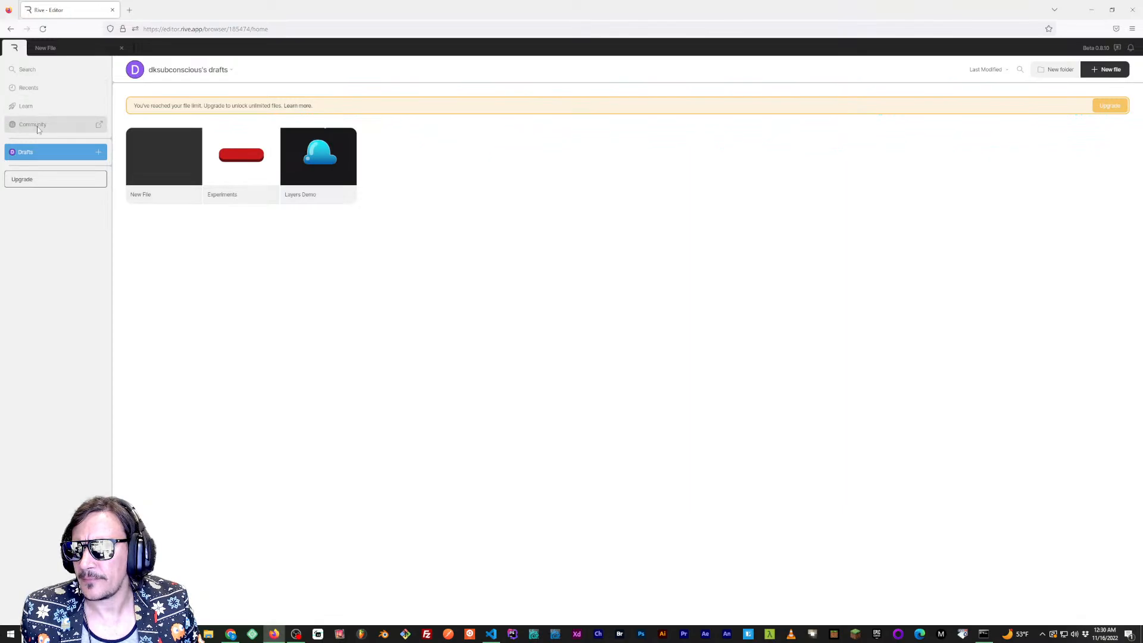
click(55, 124)
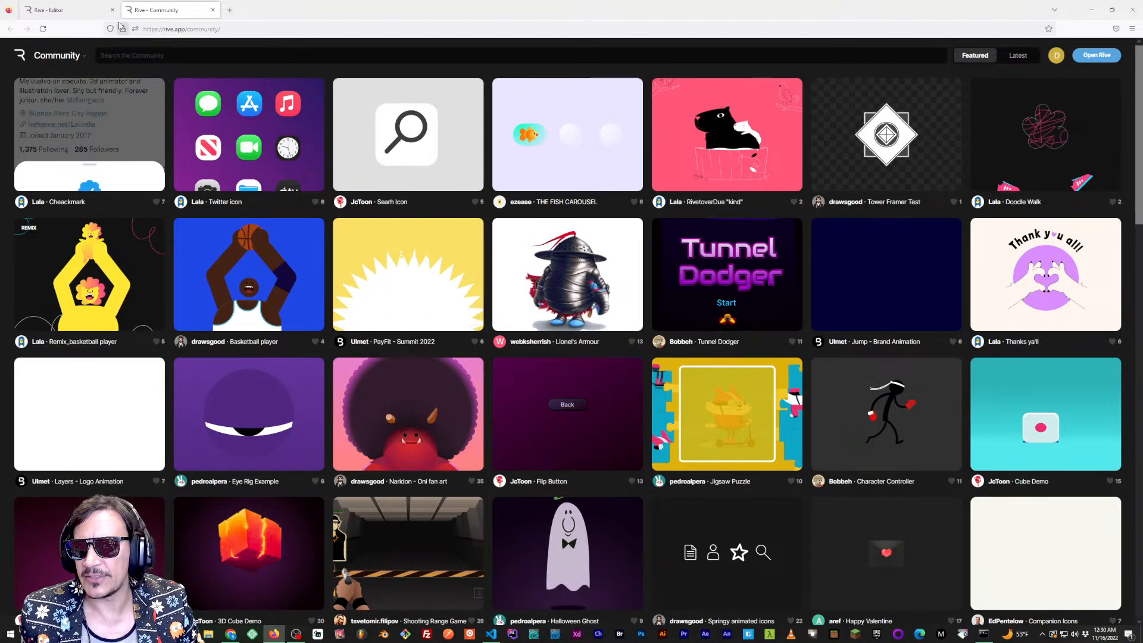
middle_click(153, 11)
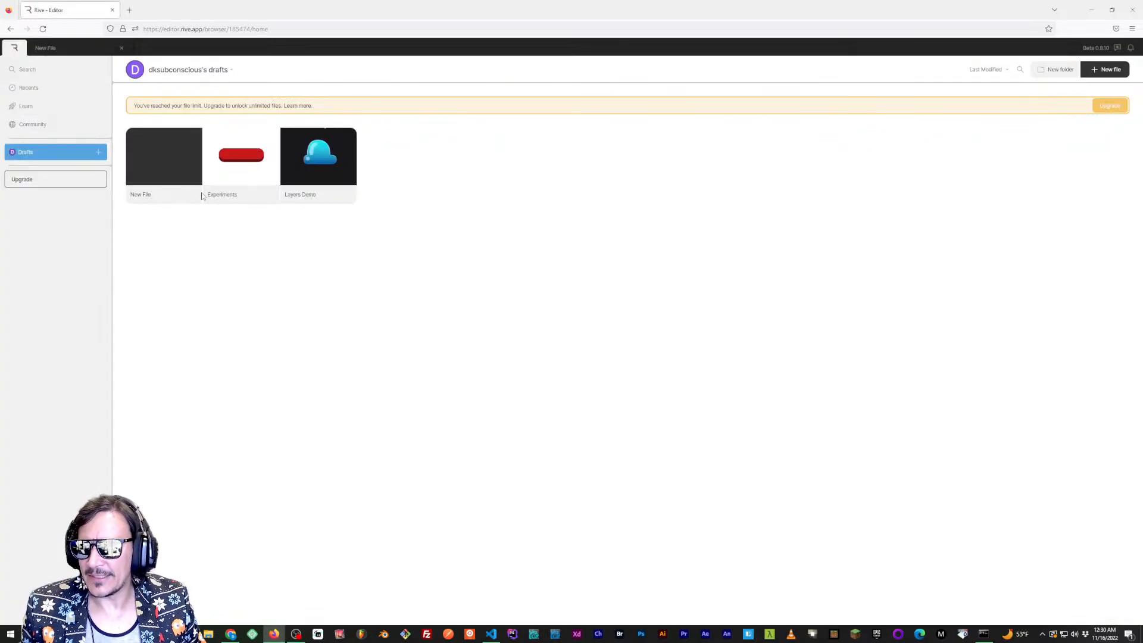
click(45, 48)
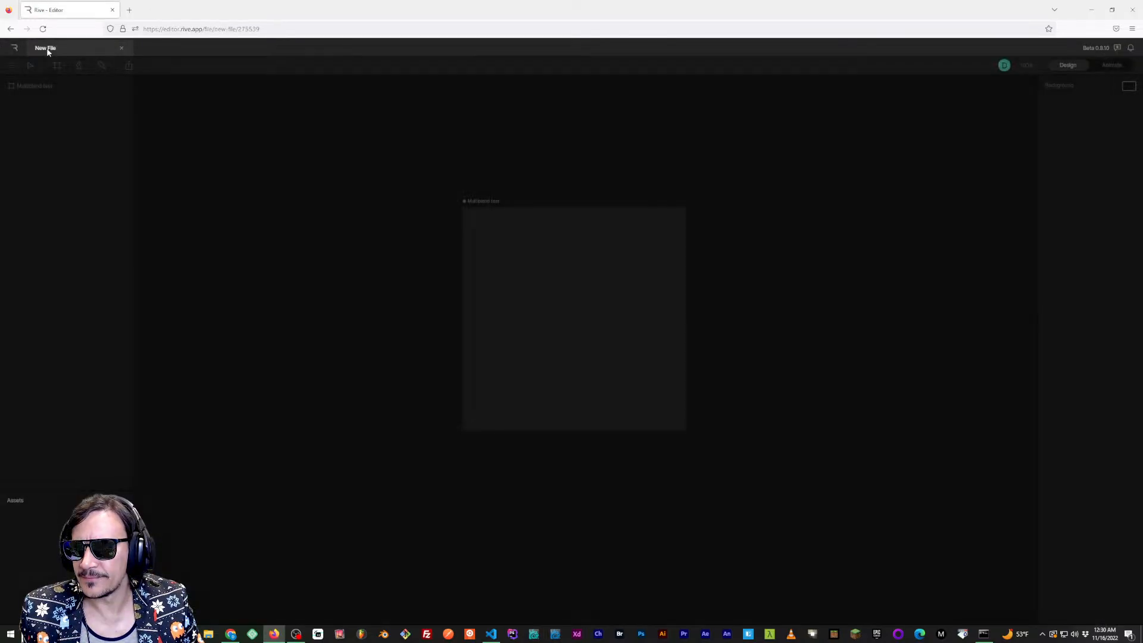
drag(533, 202, 527, 189)
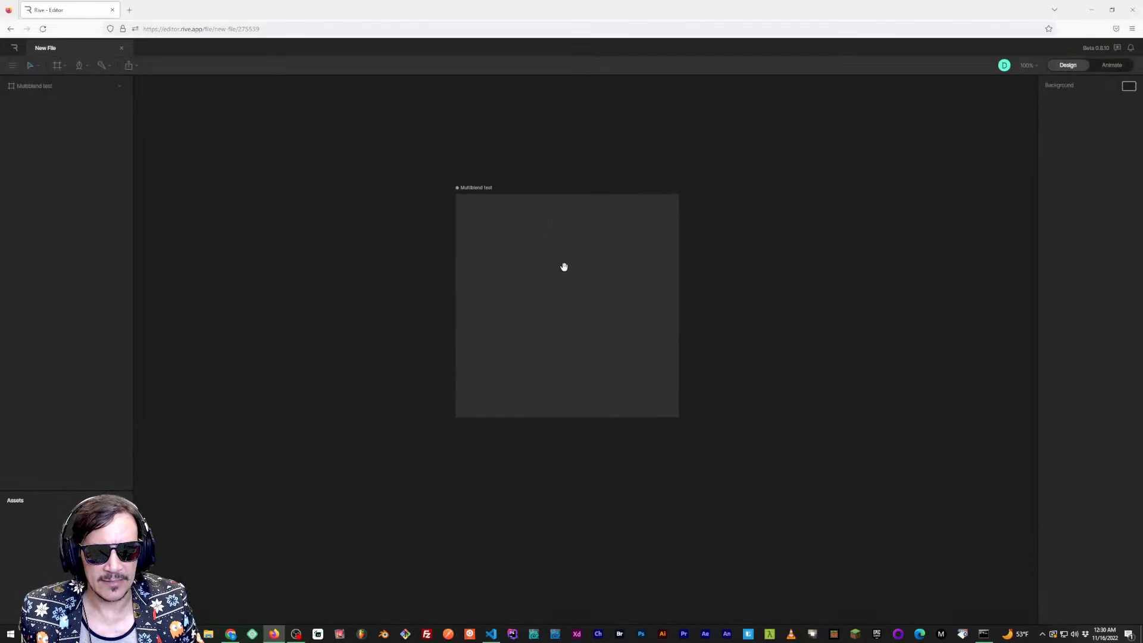
drag(563, 265, 571, 247)
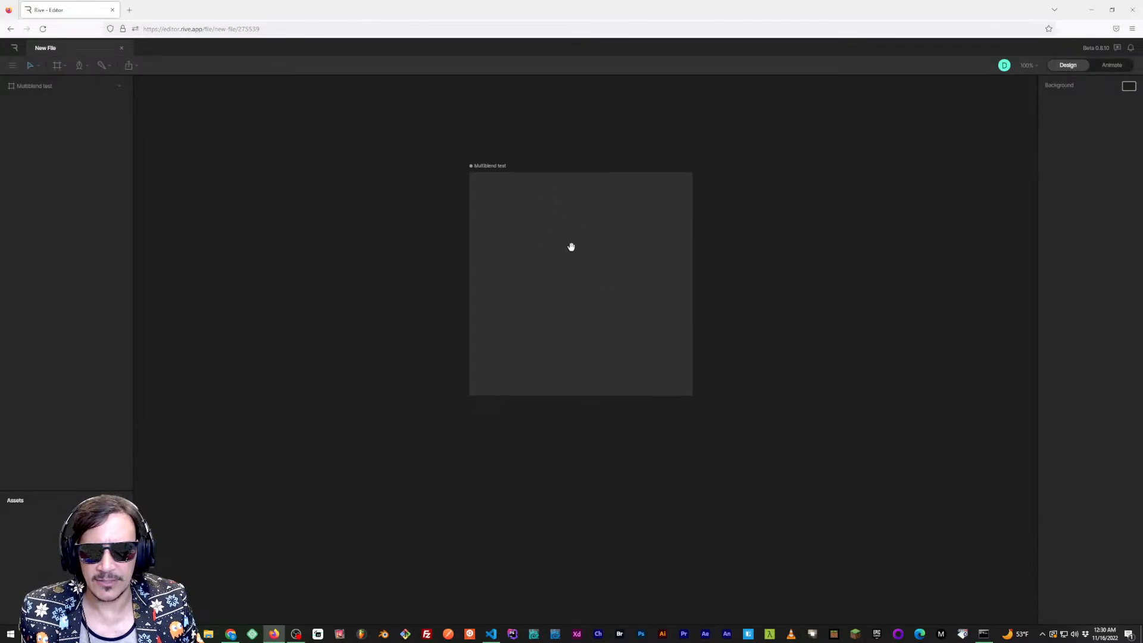
click(65, 66)
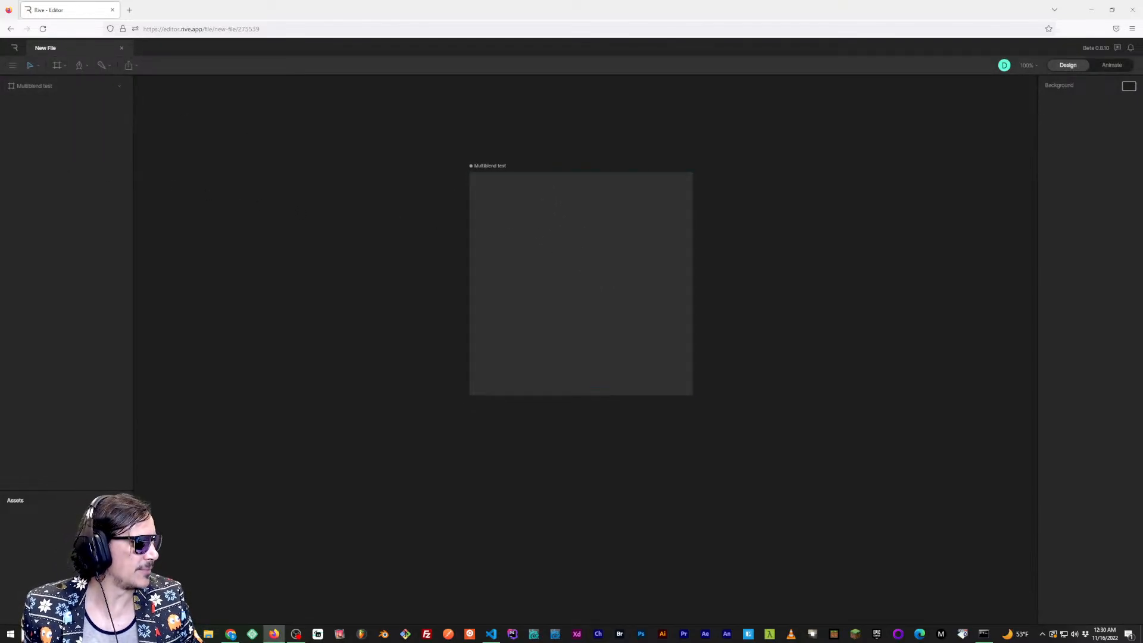
key(alt+Tab)
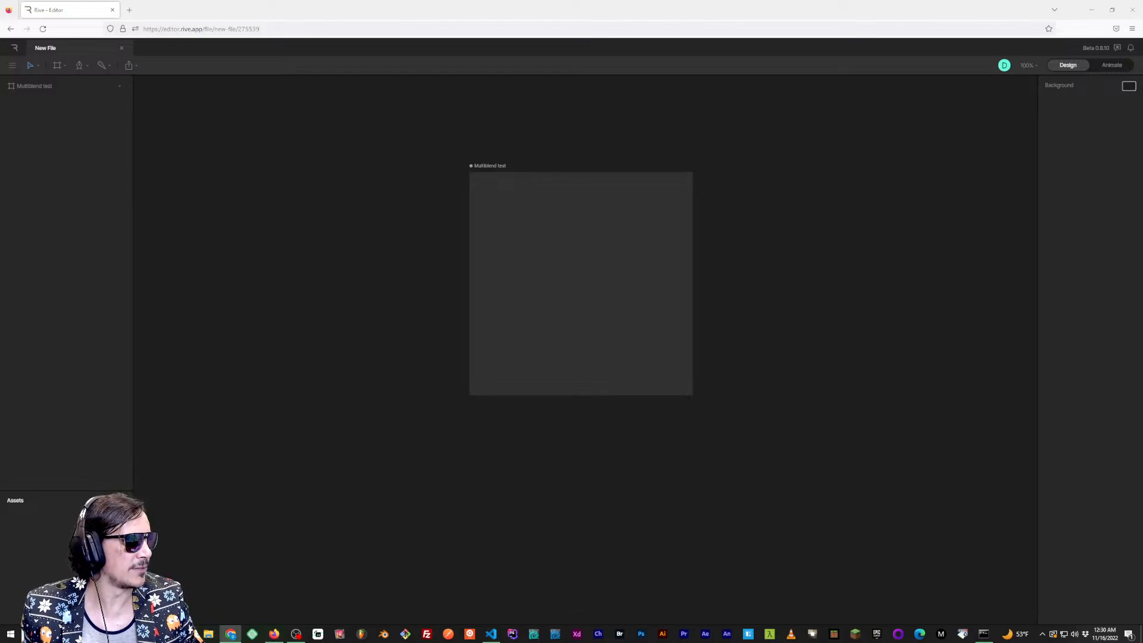
click(492, 213)
drag(496, 226, 476, 240)
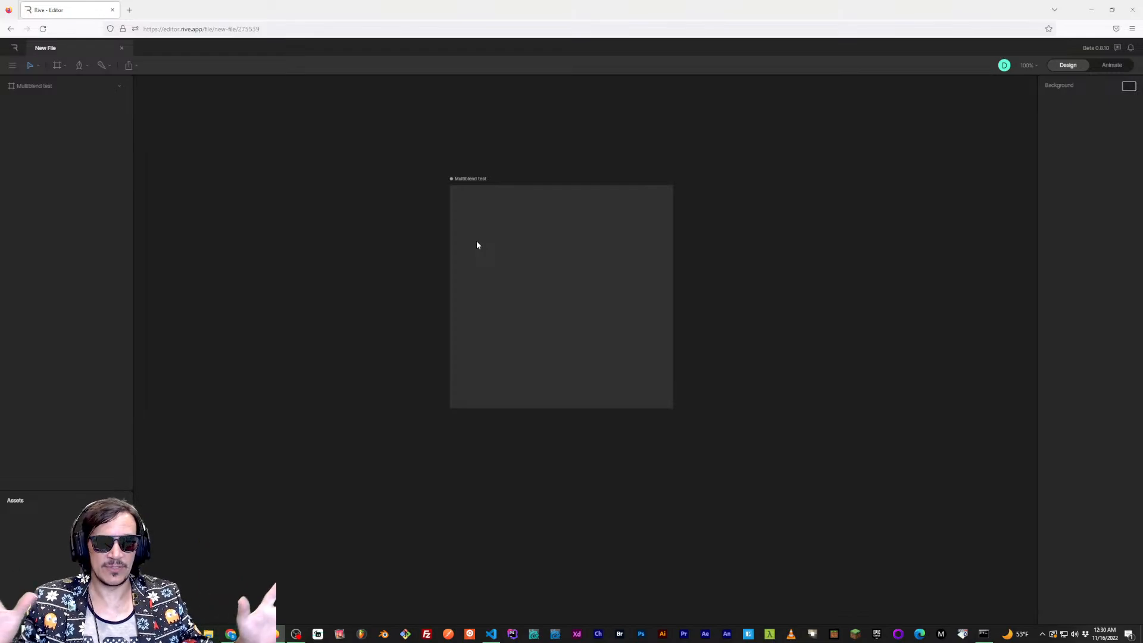
drag(536, 145, 536, 147)
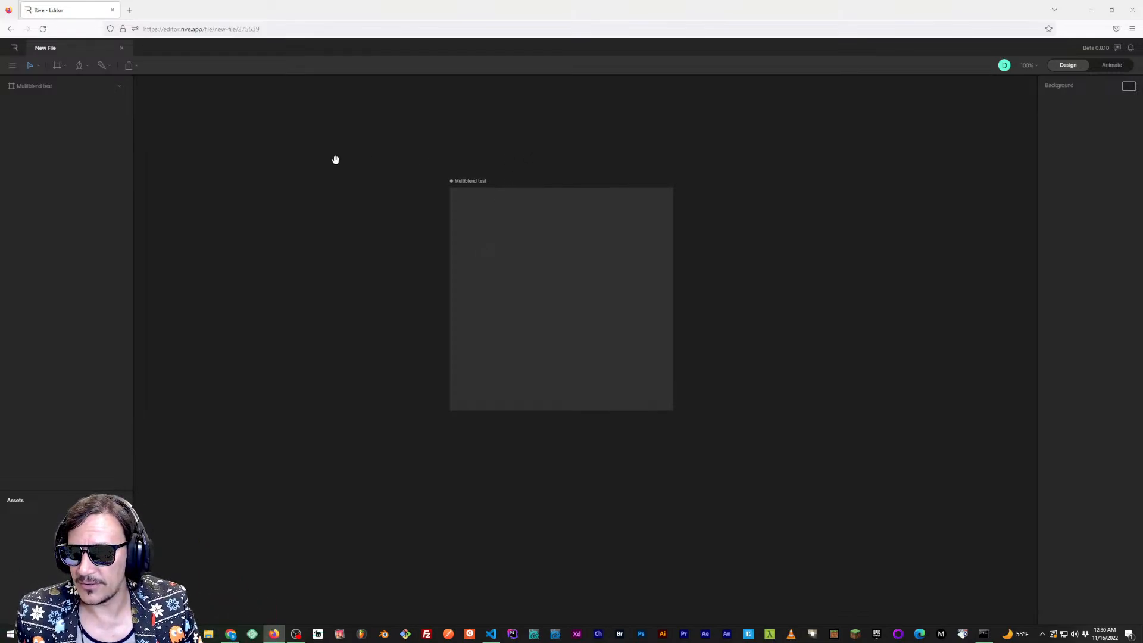
drag(336, 159, 339, 160)
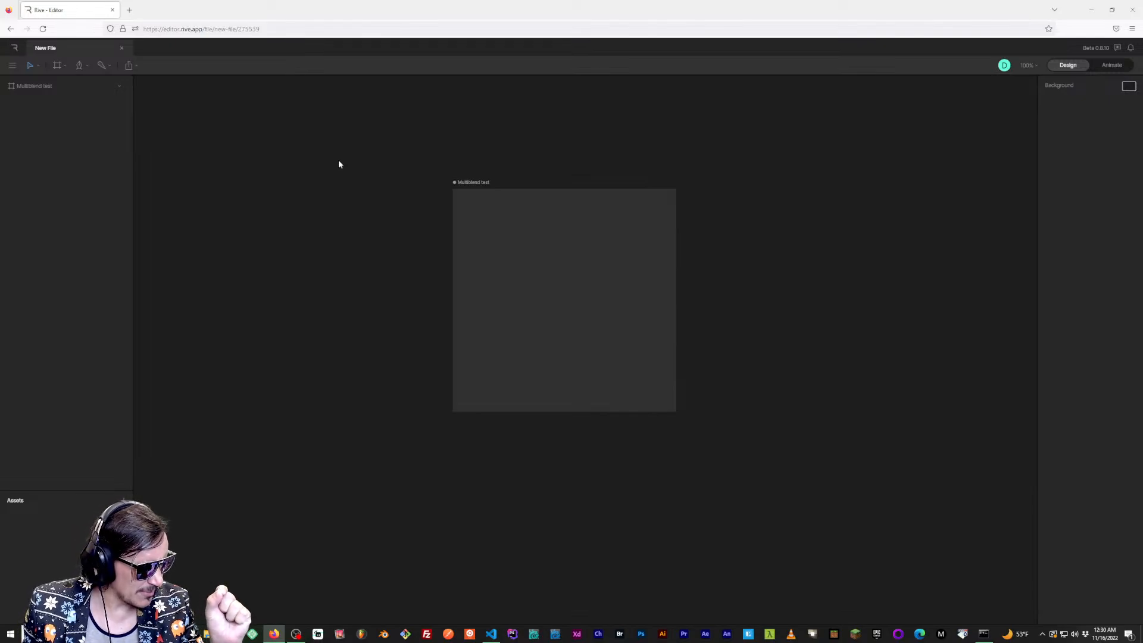
scroll(390, 135, up, 1)
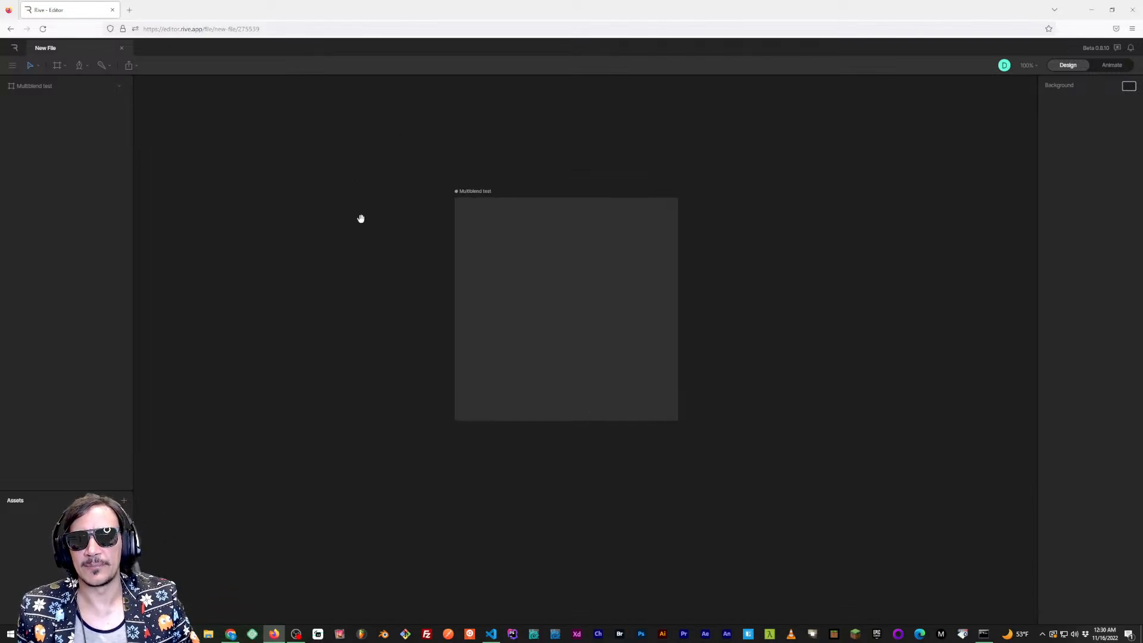
Draw a 206 by 206 circle on the Multiblend test artboard, position it at X 250, Y 171.5, and deselect it
click(82, 65)
click(100, 138)
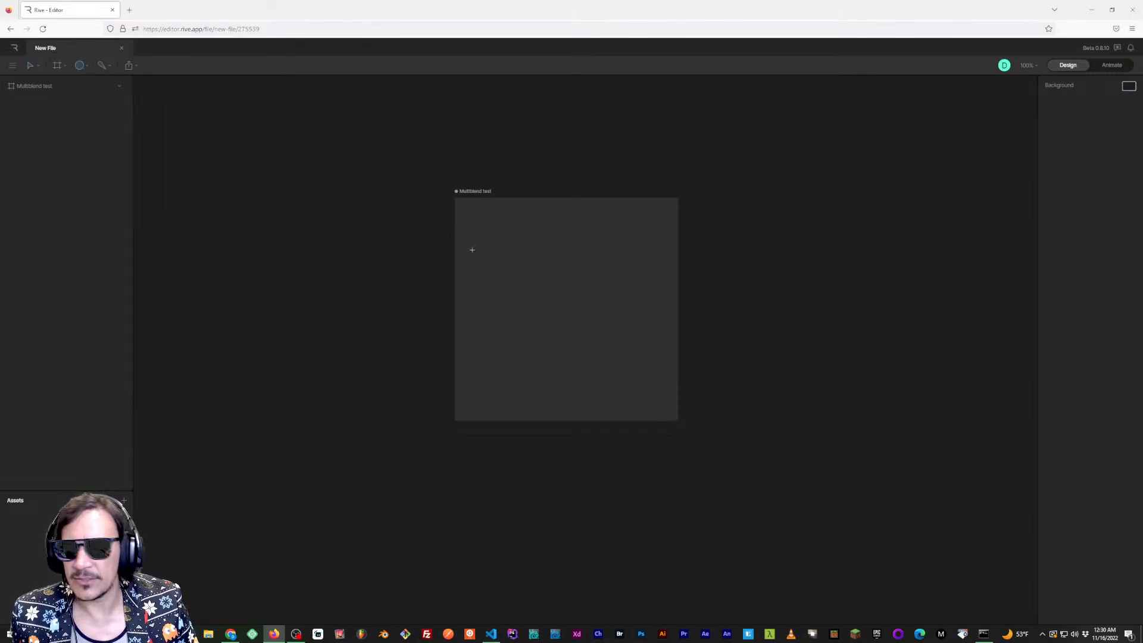
drag(529, 223, 622, 316)
drag(576, 283, 565, 288)
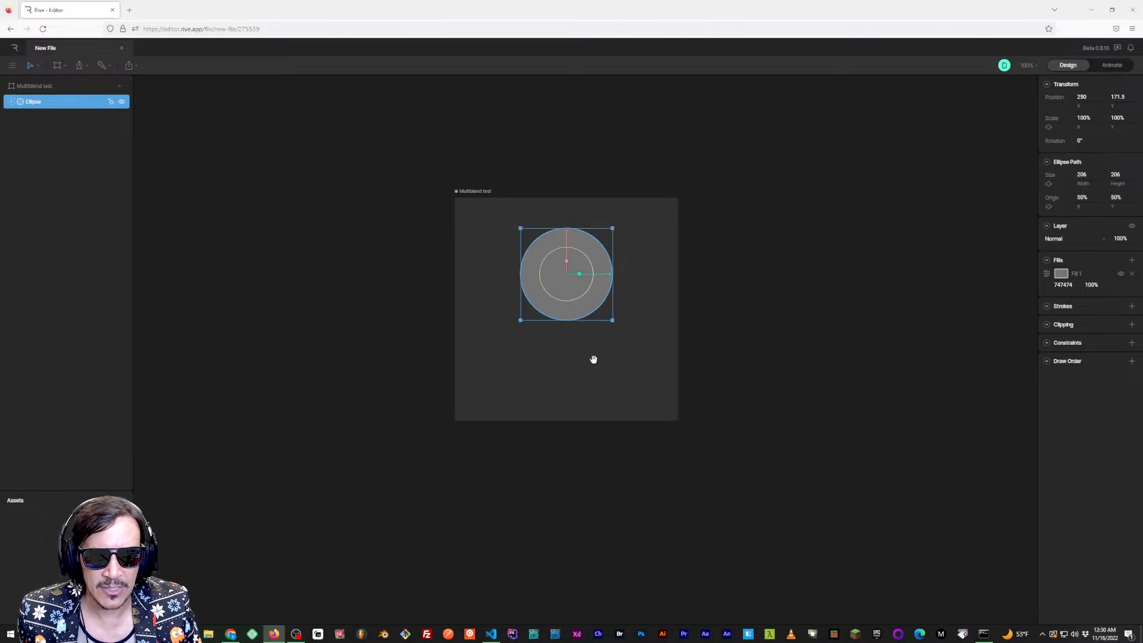
scroll(602, 346, down, 3)
click(576, 324)
click(539, 247)
click(516, 329)
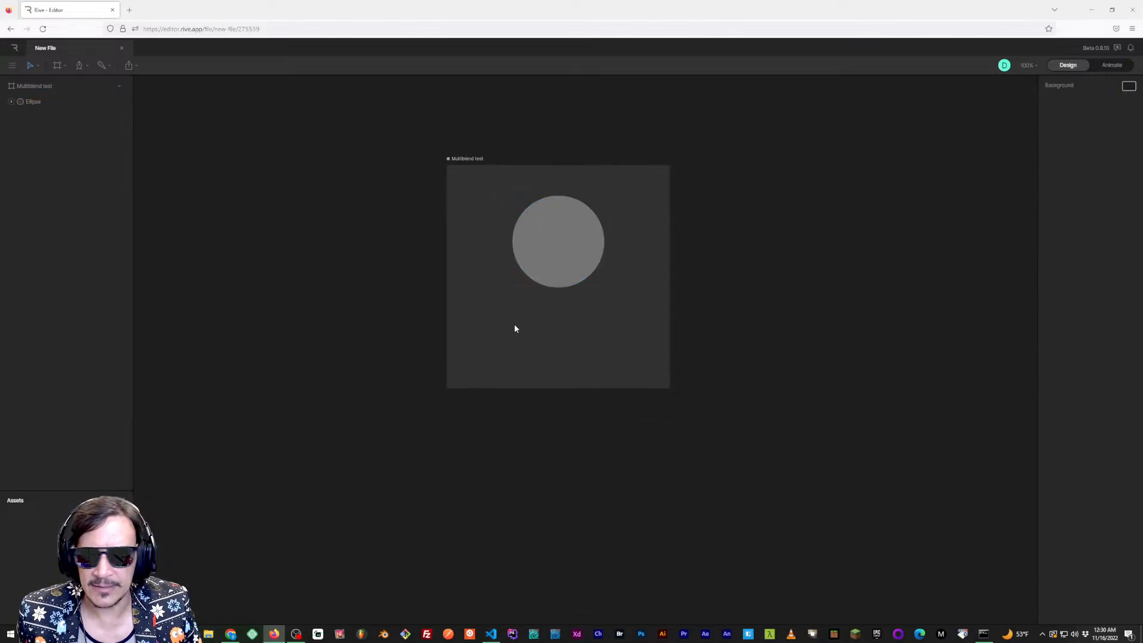
Draw a narrow rectangle about 38 by 201 as a trunk extending down from the circle's lower edge, and deselect it
click(37, 102)
click(87, 66)
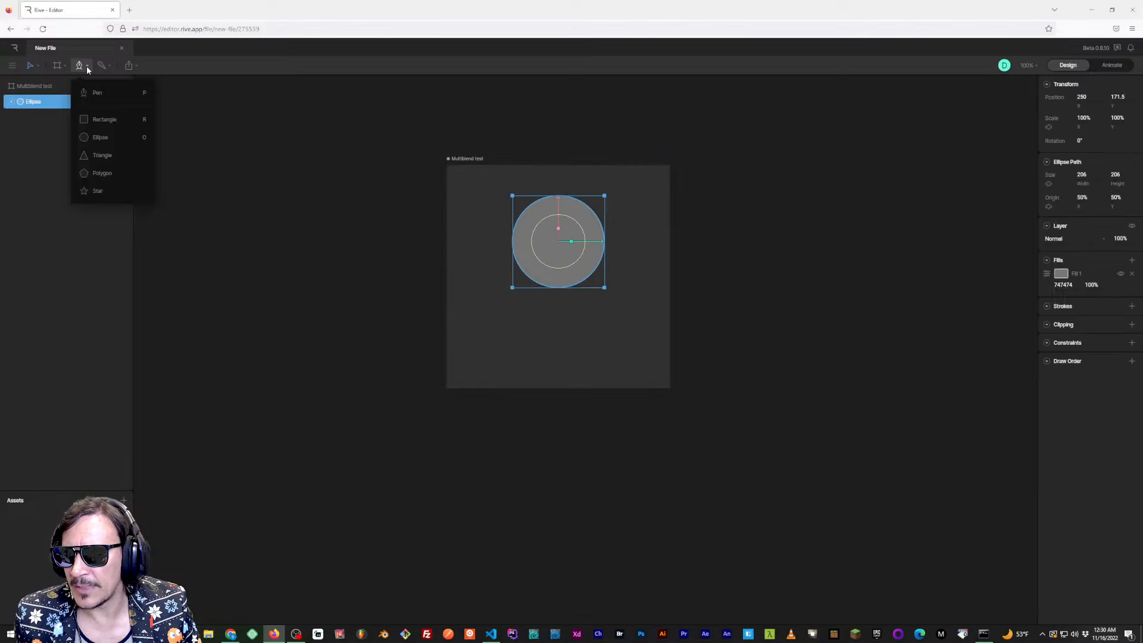
click(107, 124)
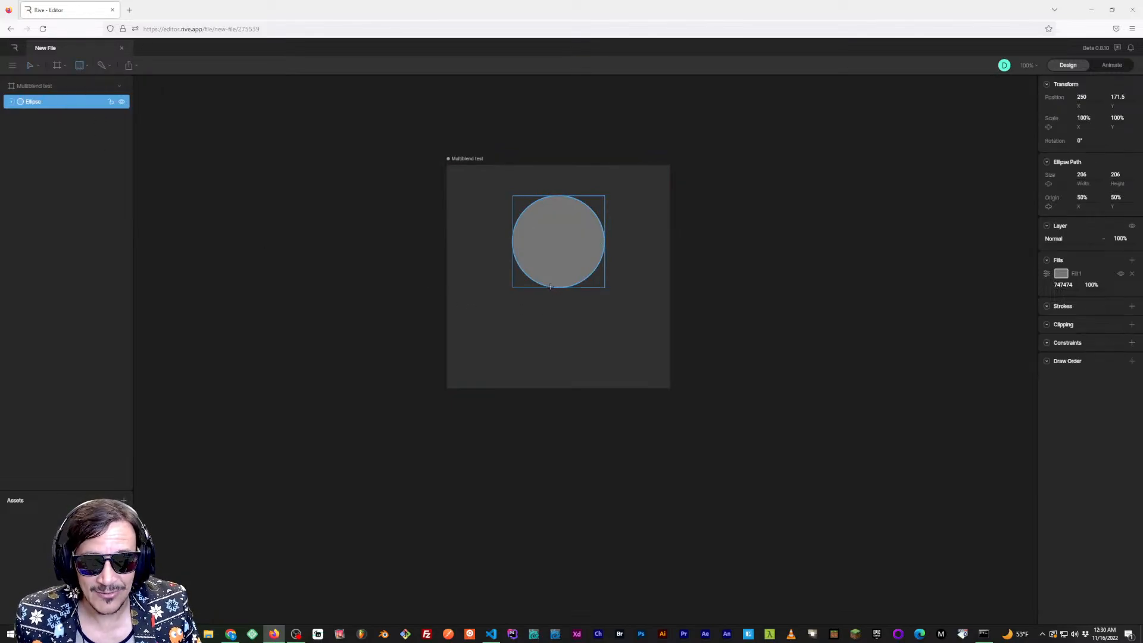
drag(550, 287, 567, 376)
click(595, 402)
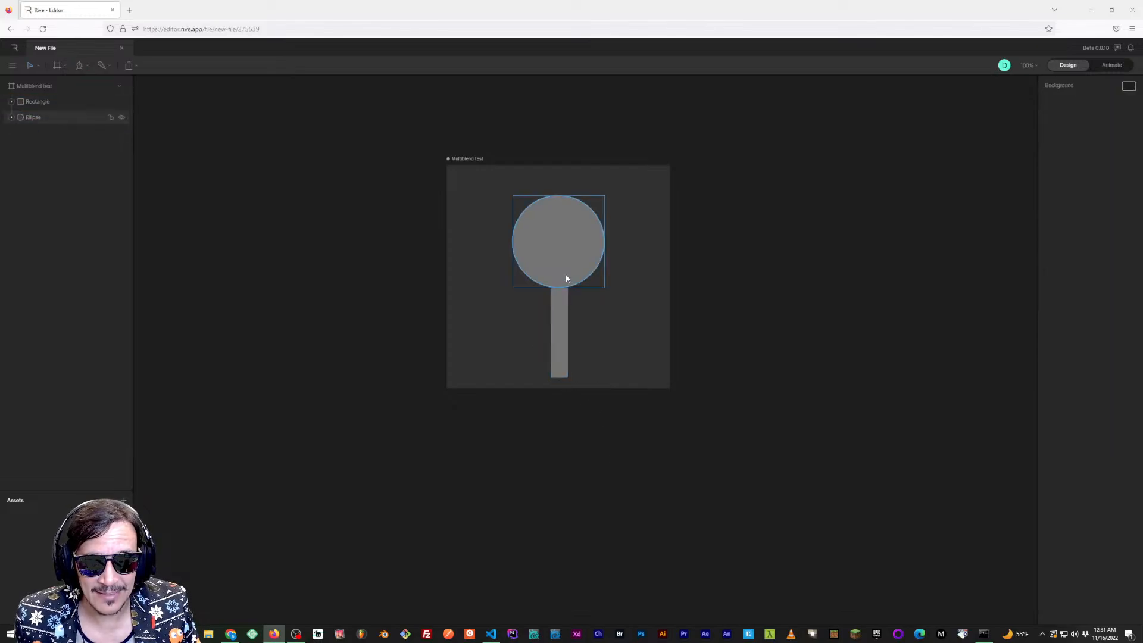
Reposition the circle to Y 172.5 and the rectangle to X 250, Y 364 so that the trunk overlaps the circle's lower edge
mouse_move(566, 278)
mouse_down()
mouse_move(566, 262)
mouse_move(566, 278)
mouse_up()
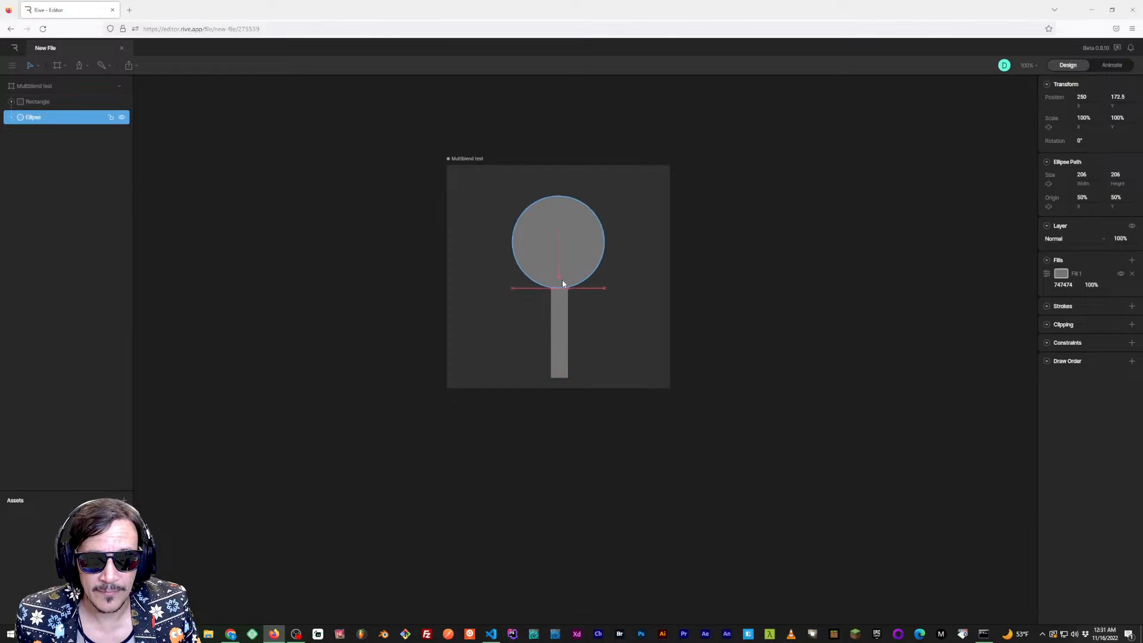
drag(558, 319, 558, 315)
key(Up)
key(Up)
key(Up)
key(Up)
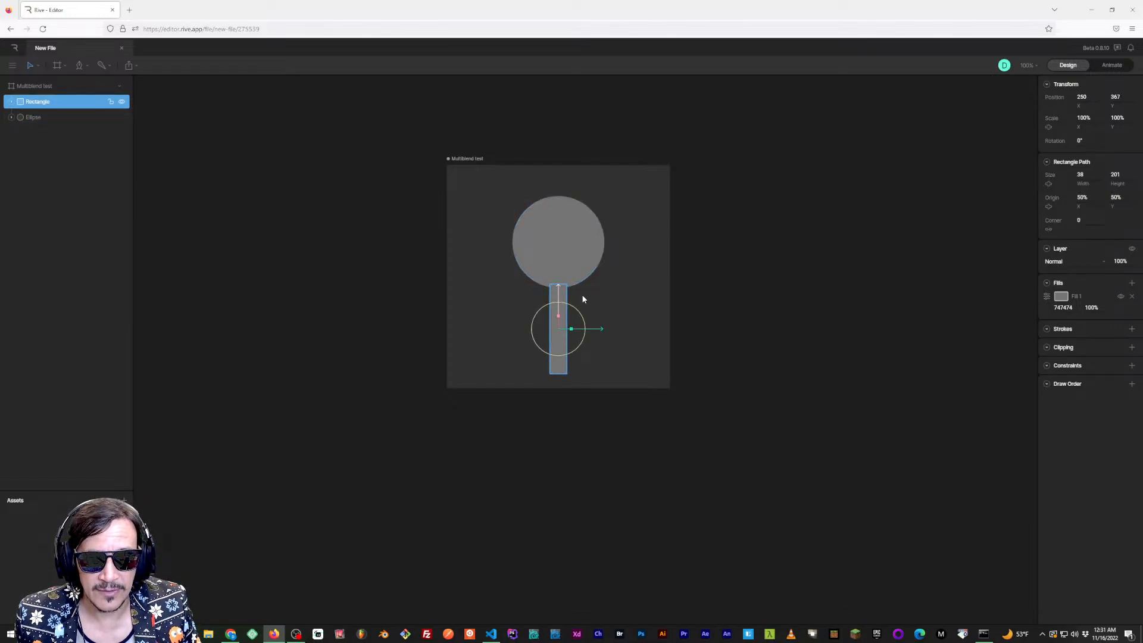
click(608, 372)
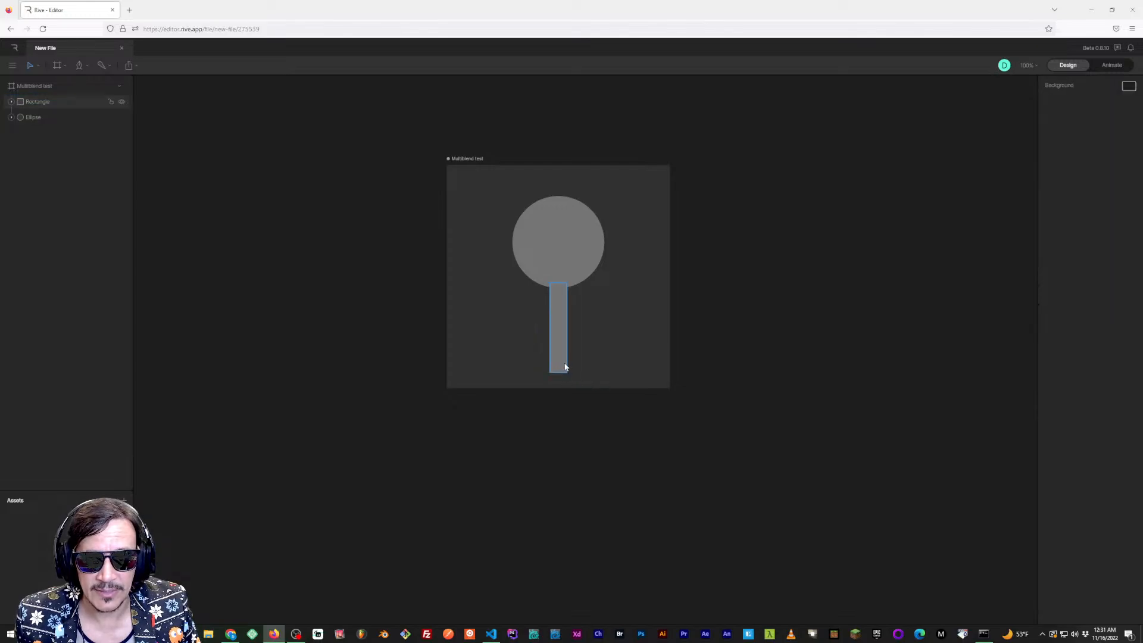
Change the trunk rectangle's solid fill to dark brown 4E2D11
click(558, 360)
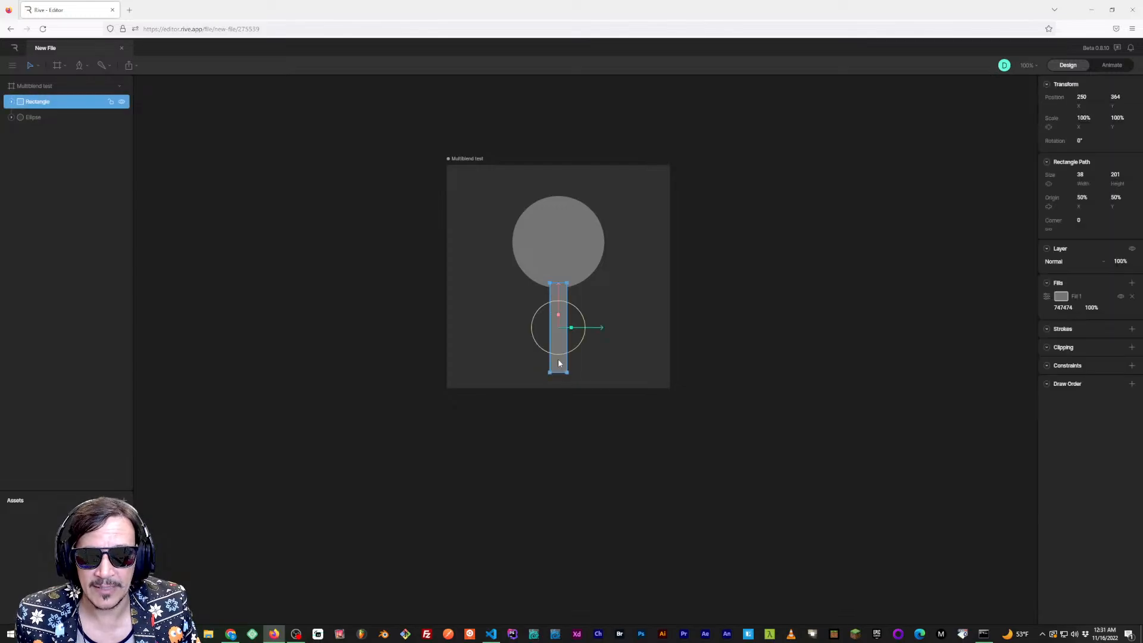
click(1061, 296)
drag(982, 345, 1013, 347)
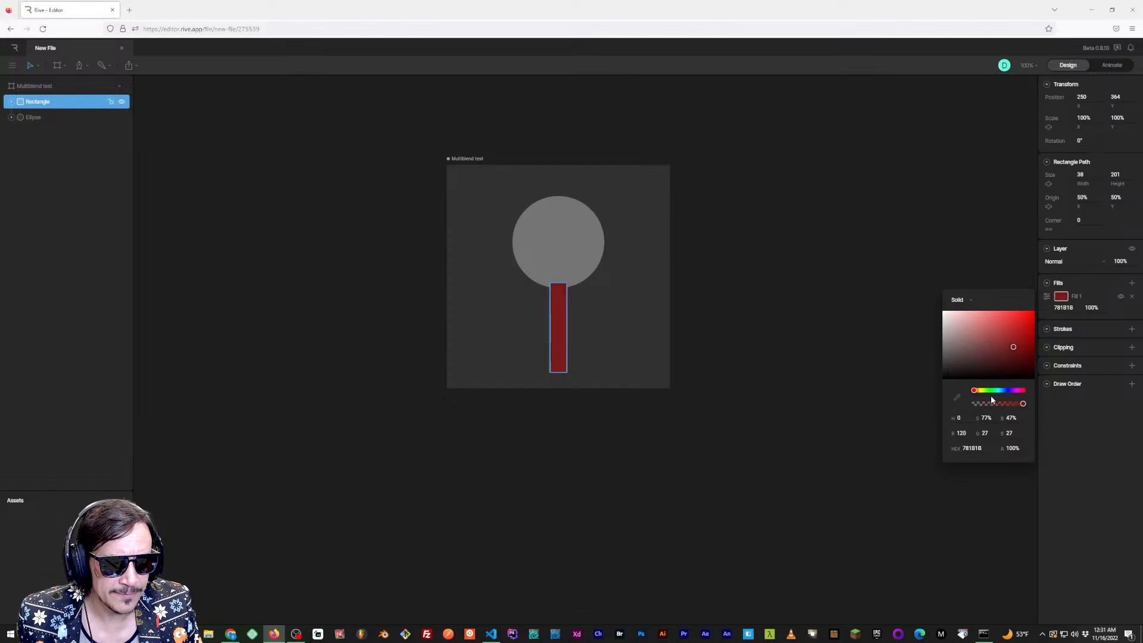
drag(975, 391, 978, 391)
drag(1015, 348, 973, 367)
click(636, 278)
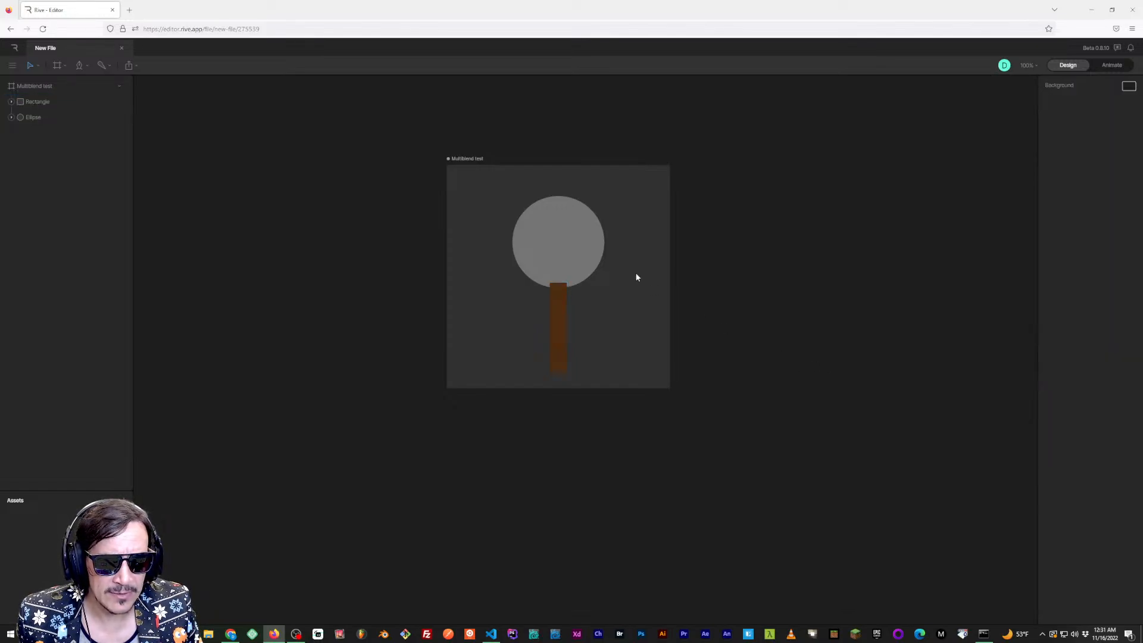
Change the circle's solid fill to green 3EB758 and deselect it
click(580, 241)
click(1062, 275)
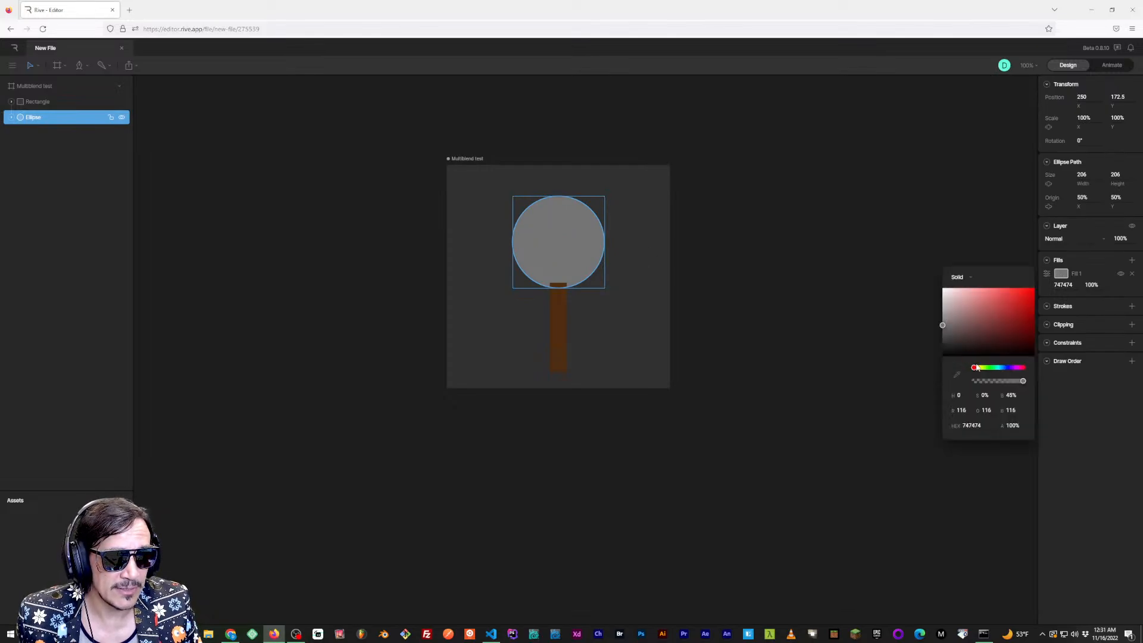
click(992, 367)
click(1006, 302)
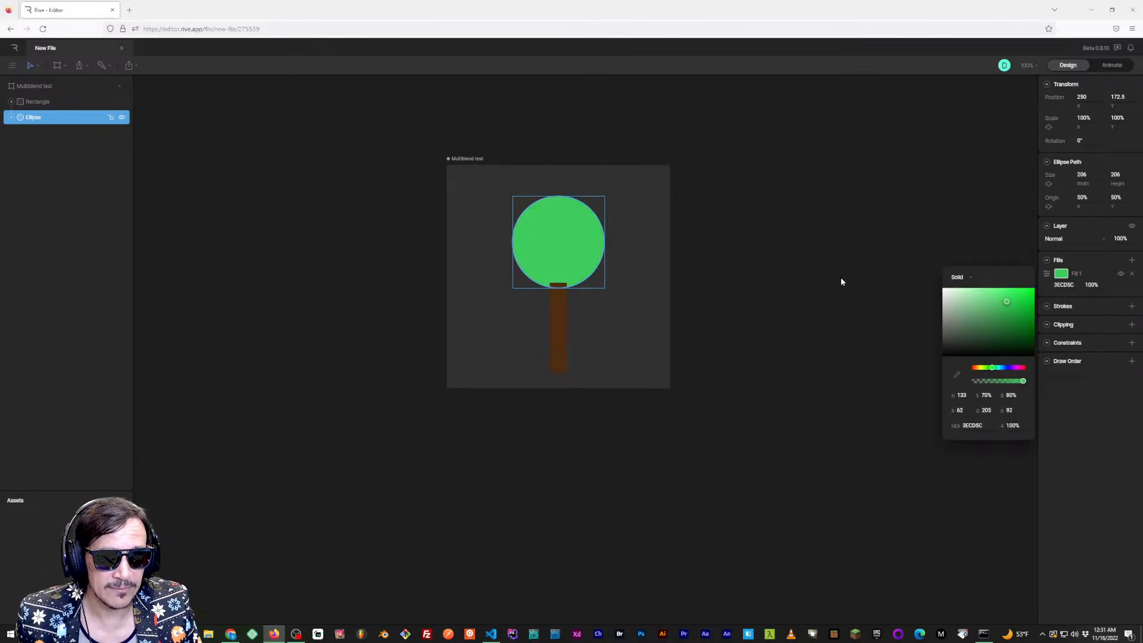
click(885, 229)
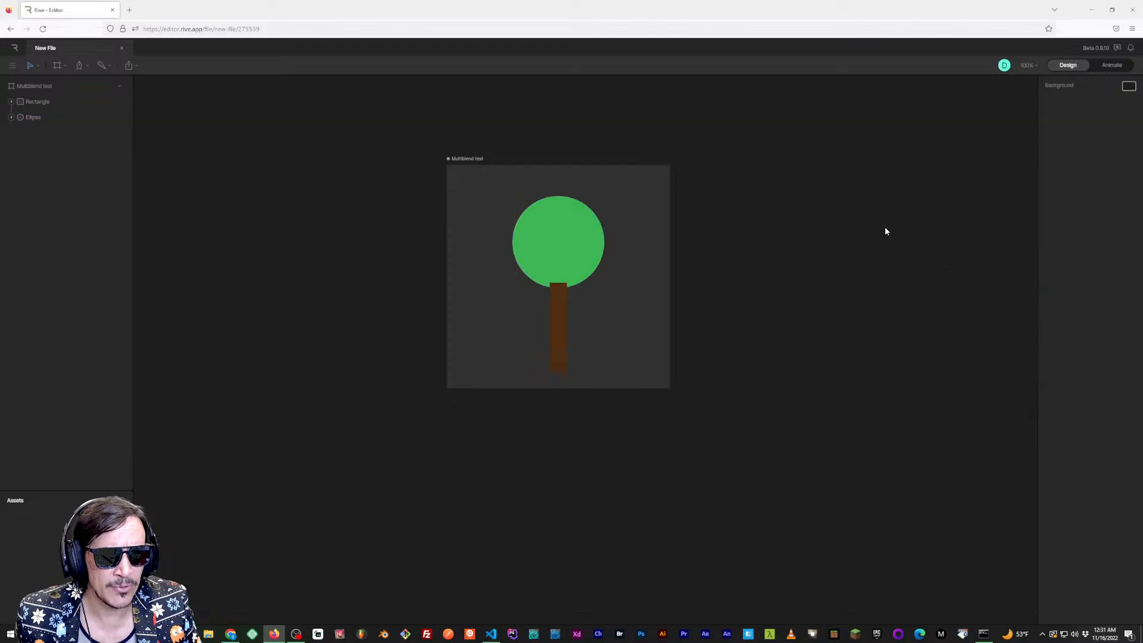
Bring the green ellipse in front of the brown rectangle in the stacking order, and deselect it
drag(655, 264, 653, 258)
click(555, 261)
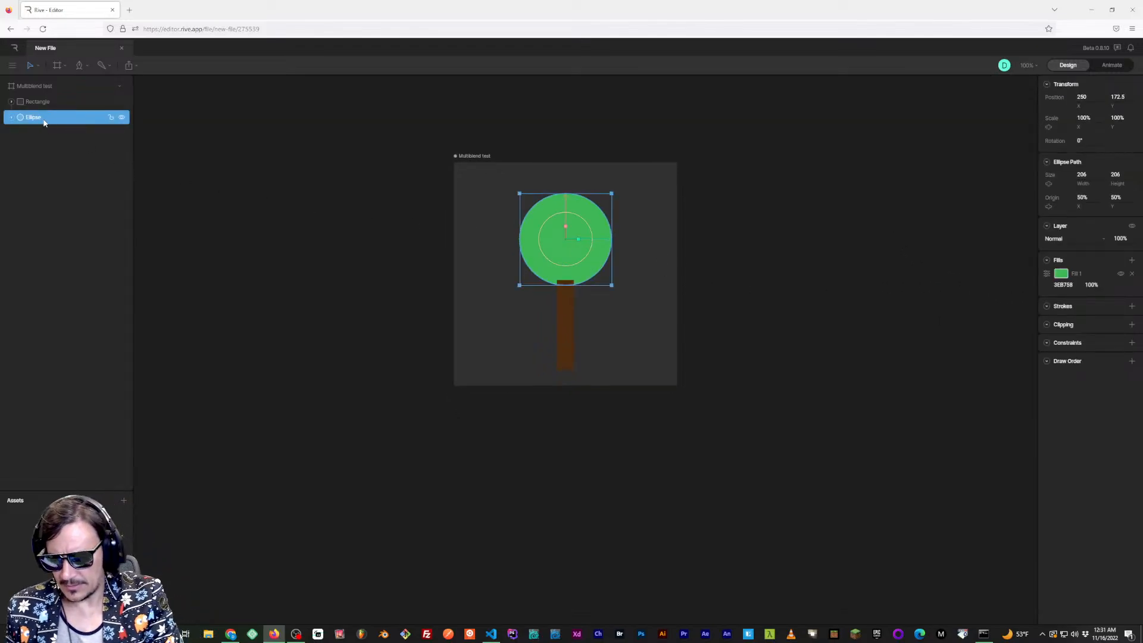
key(])
key([)
key(])
key([)
key(])
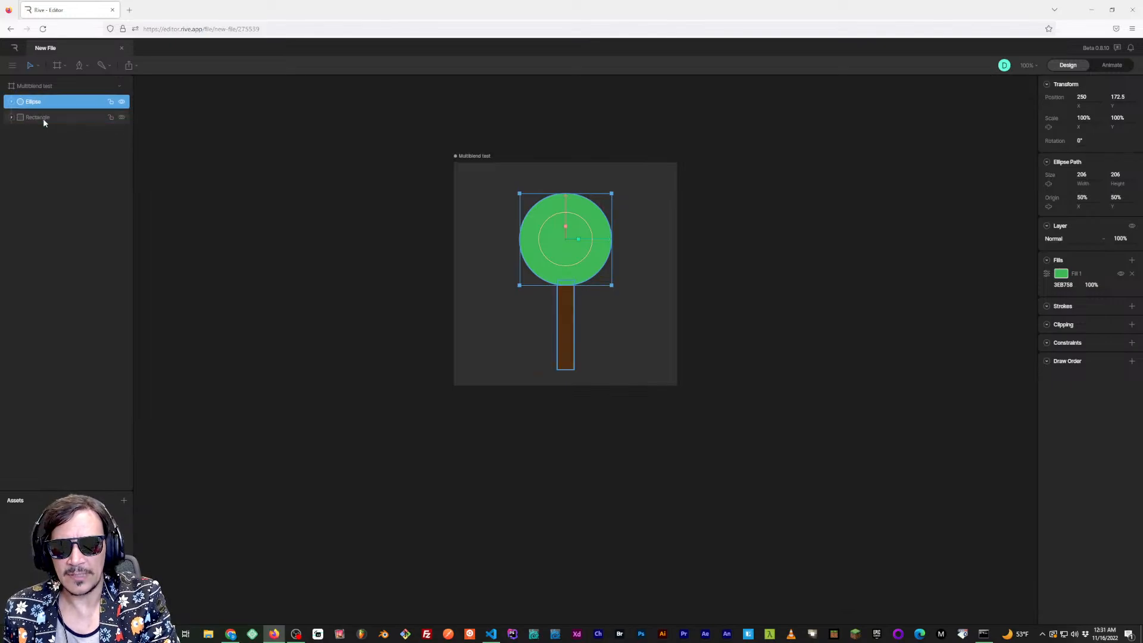
key([)
key(])
key([)
key(])
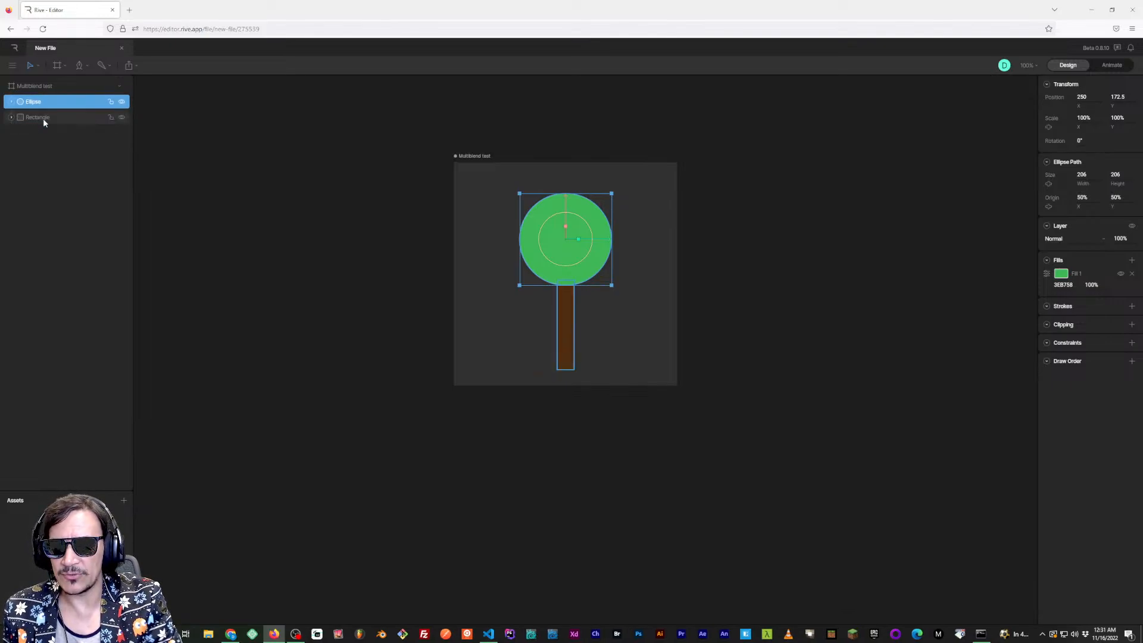
click(198, 167)
Rename the green ellipse to bush and the brown rectangle to trunk
drag(306, 176, 305, 172)
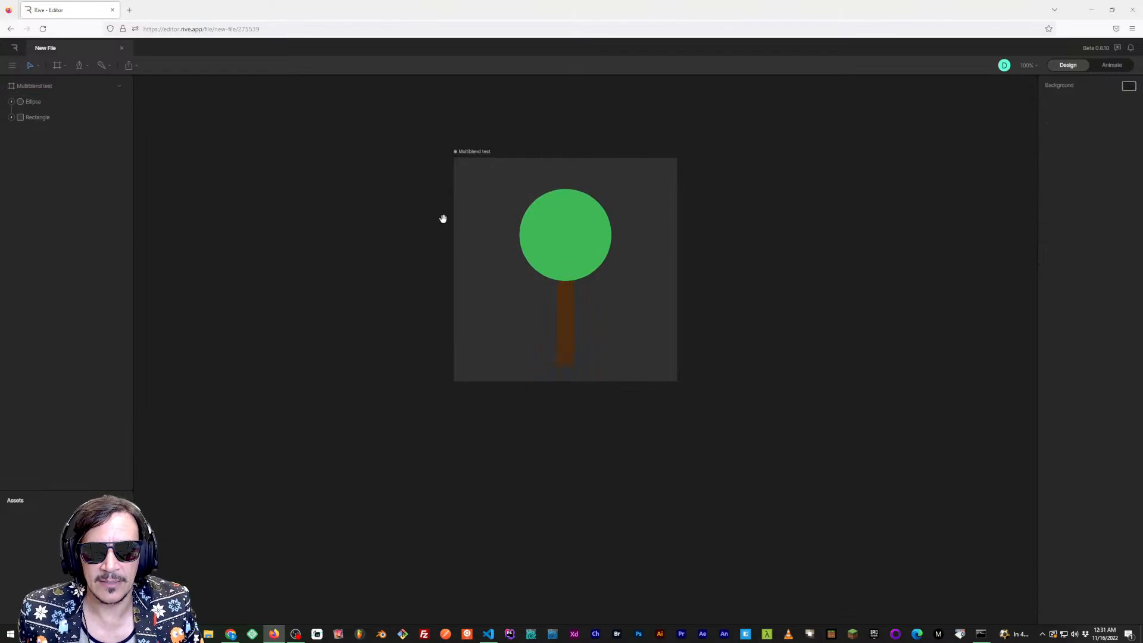
drag(411, 181, 413, 184)
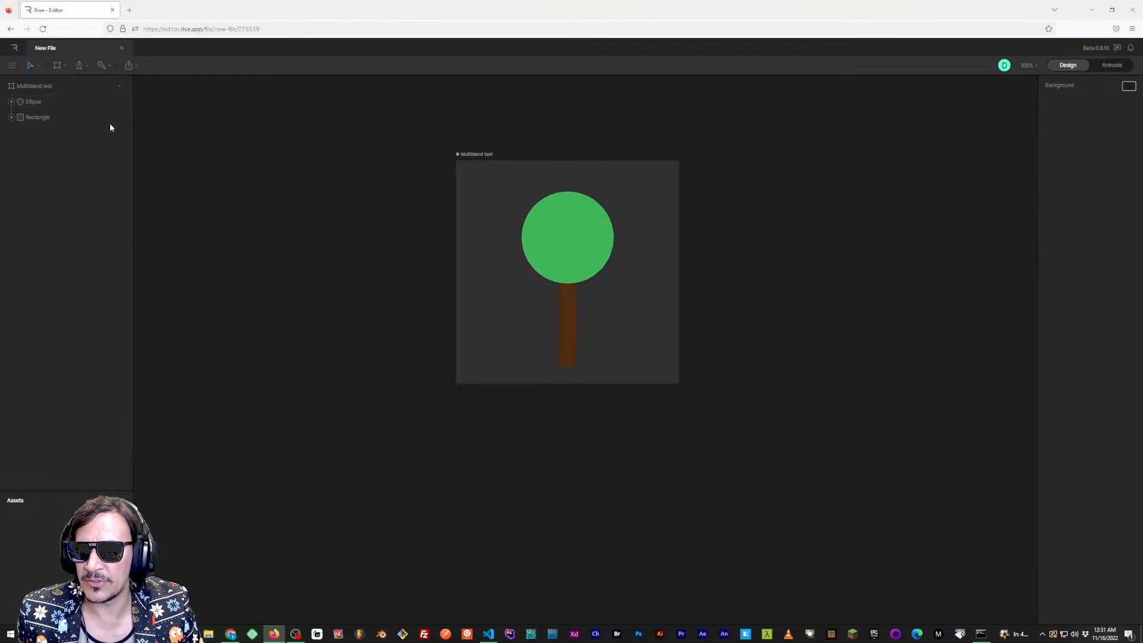
click(36, 105)
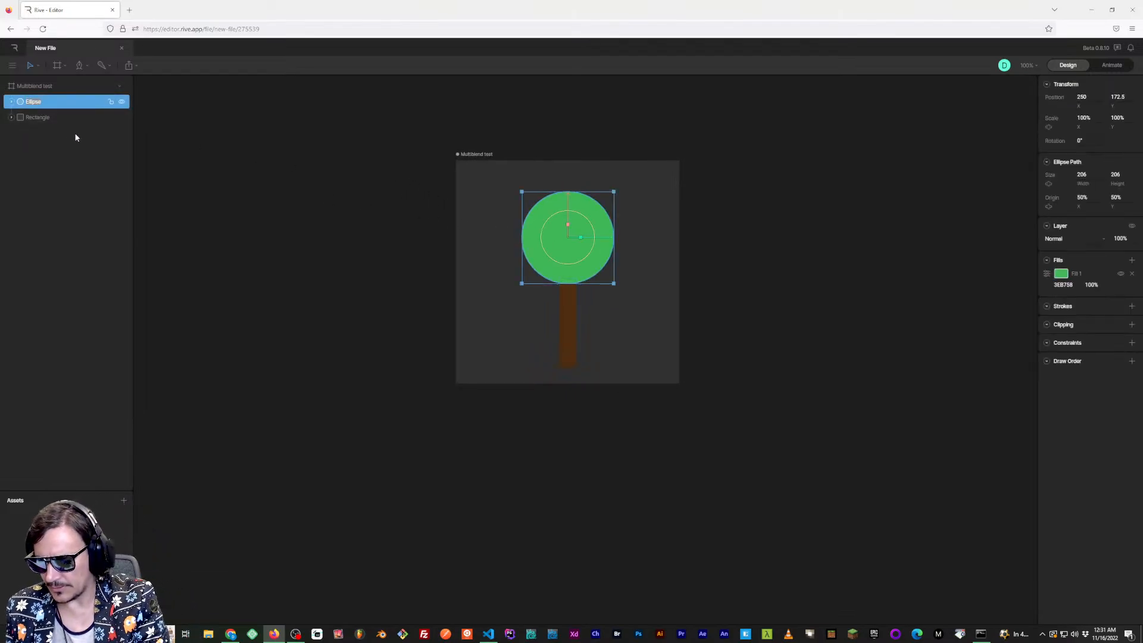
text(B)
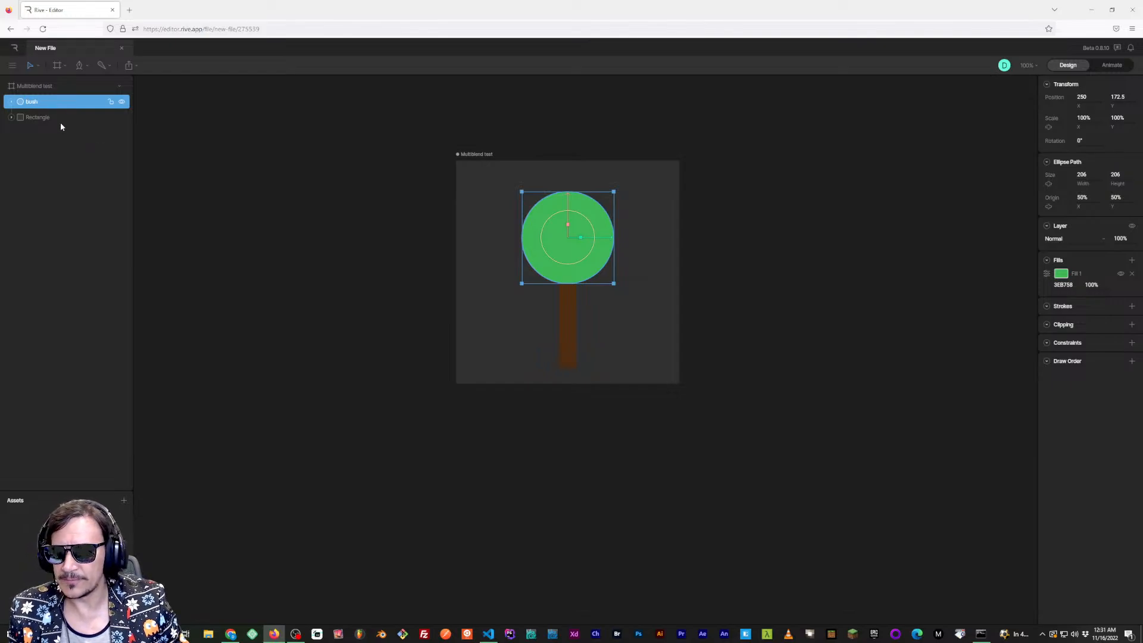
click(61, 122)
text(trunk)
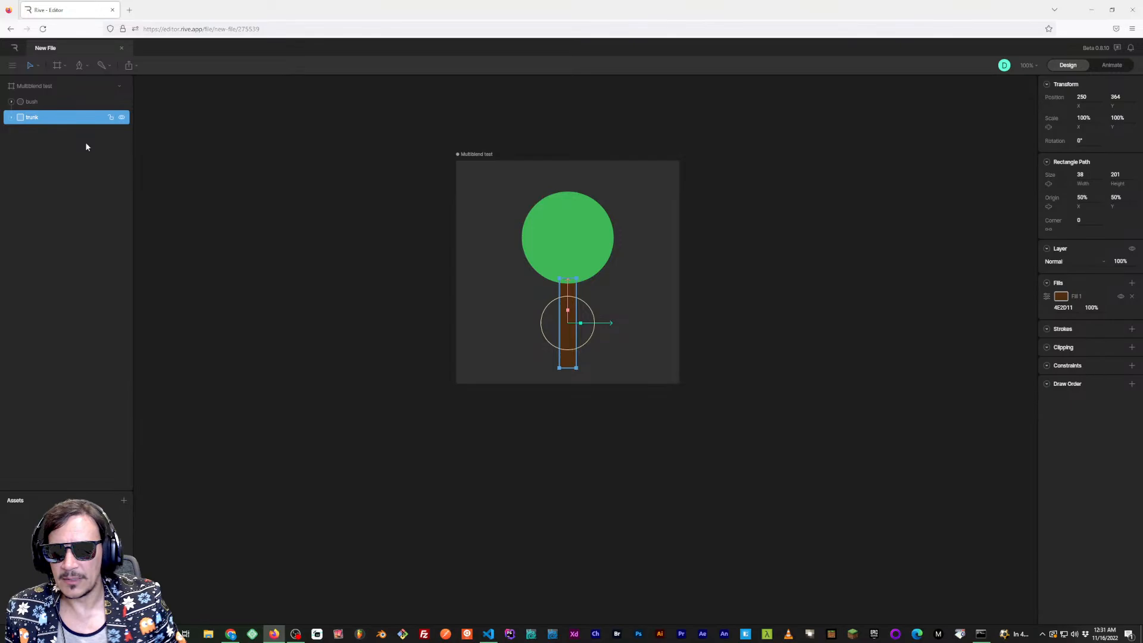
click(254, 202)
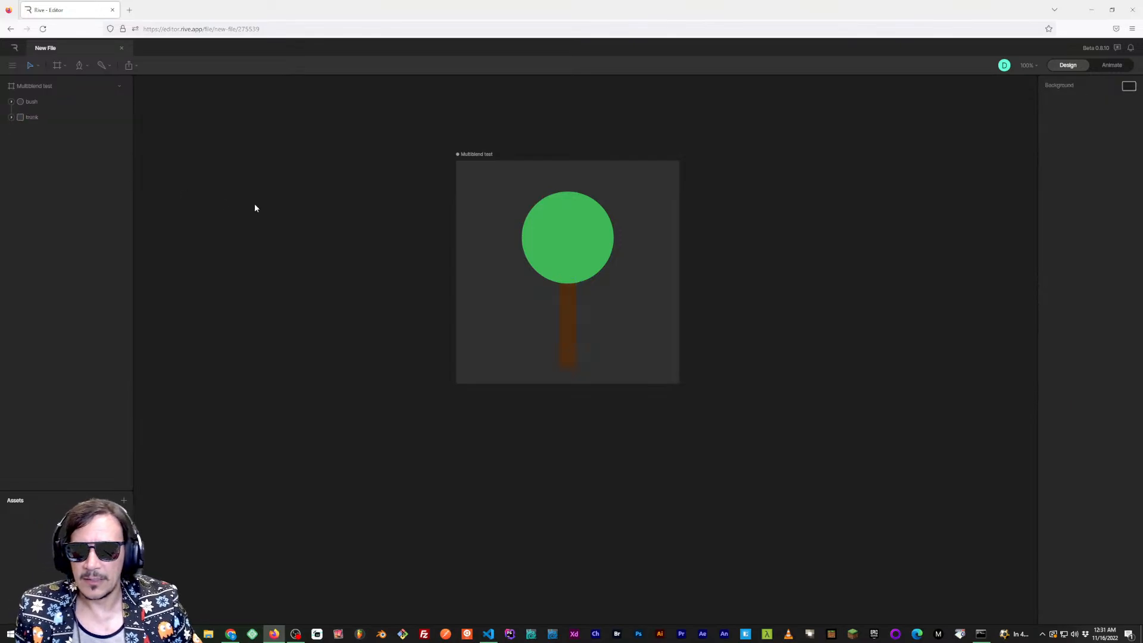
Set the Multiblend test artboard's background fill to white FFFFFF
scroll(321, 229, down, 1)
drag(482, 284, 504, 291)
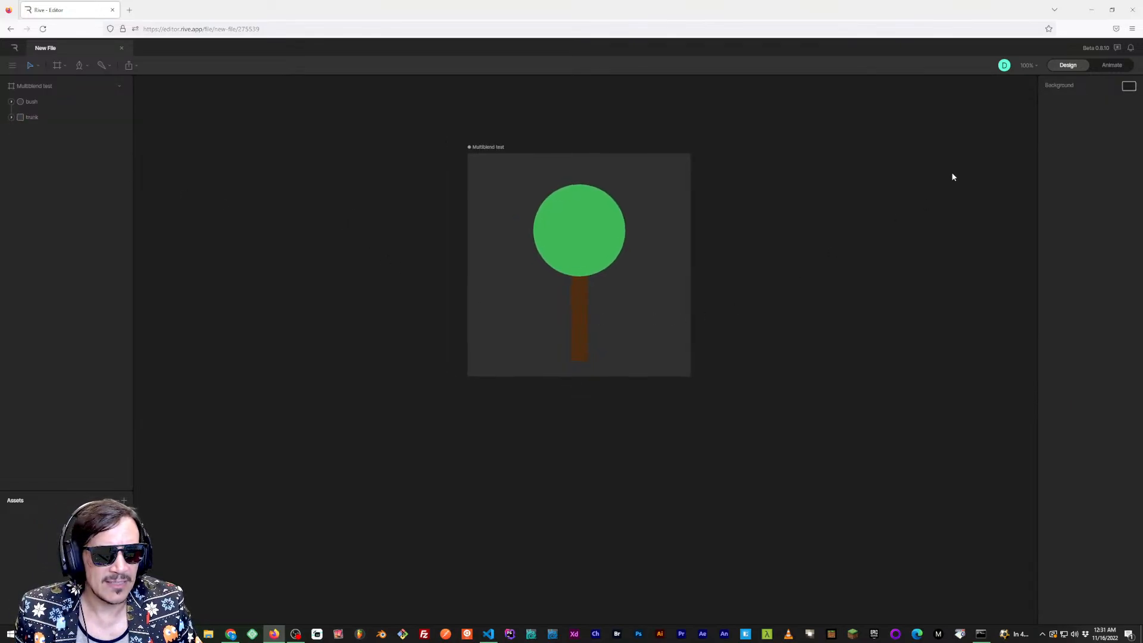
click(509, 153)
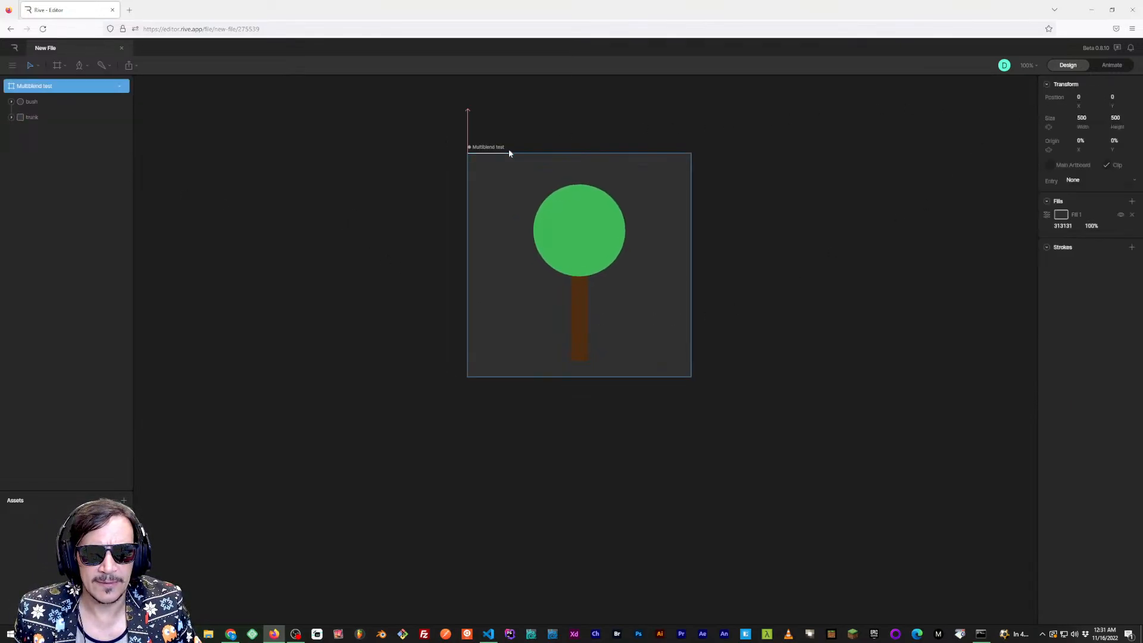
click(1061, 214)
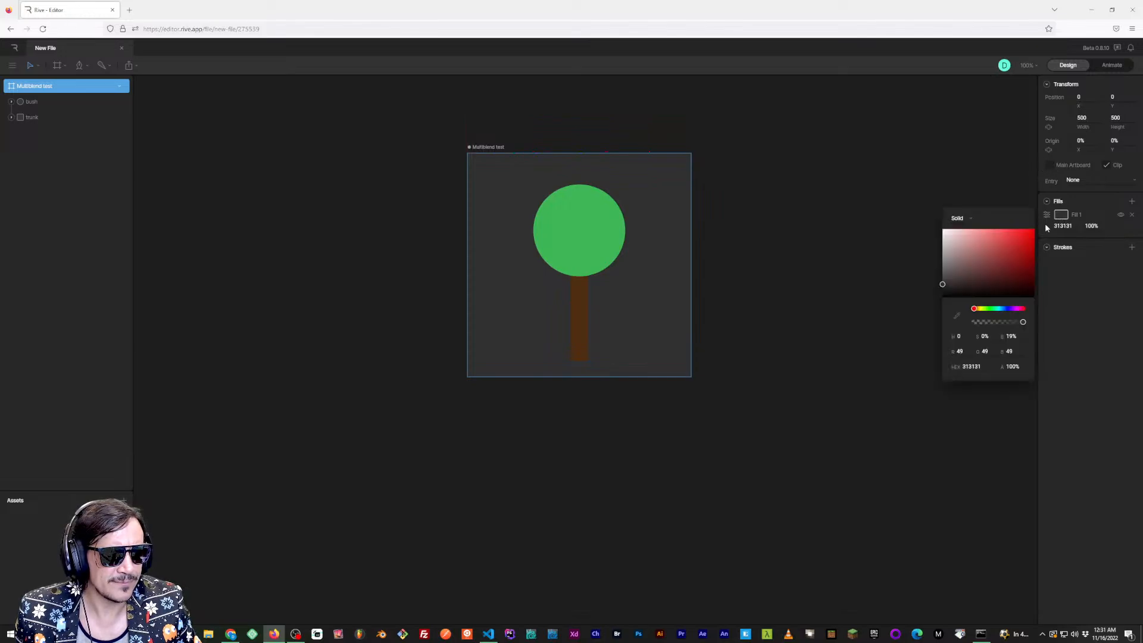
drag(952, 275, 924, 223)
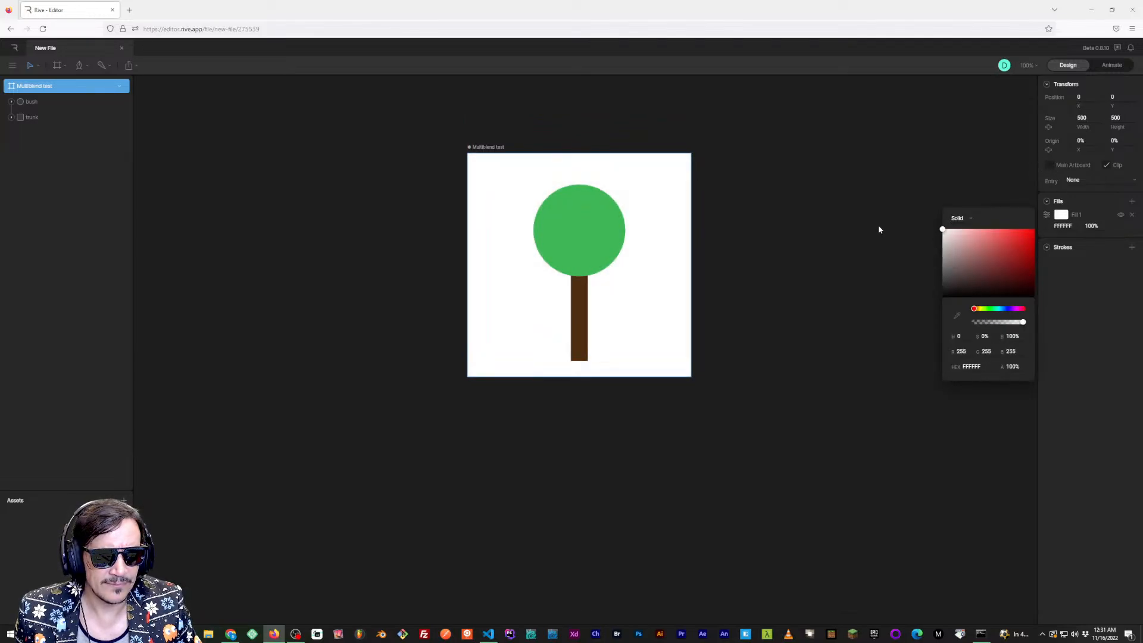
click(822, 198)
Switch the Multiblend test artboard's fill to a linear gradient running from its top edge down to its bottom edge
scroll(694, 258, up, 1)
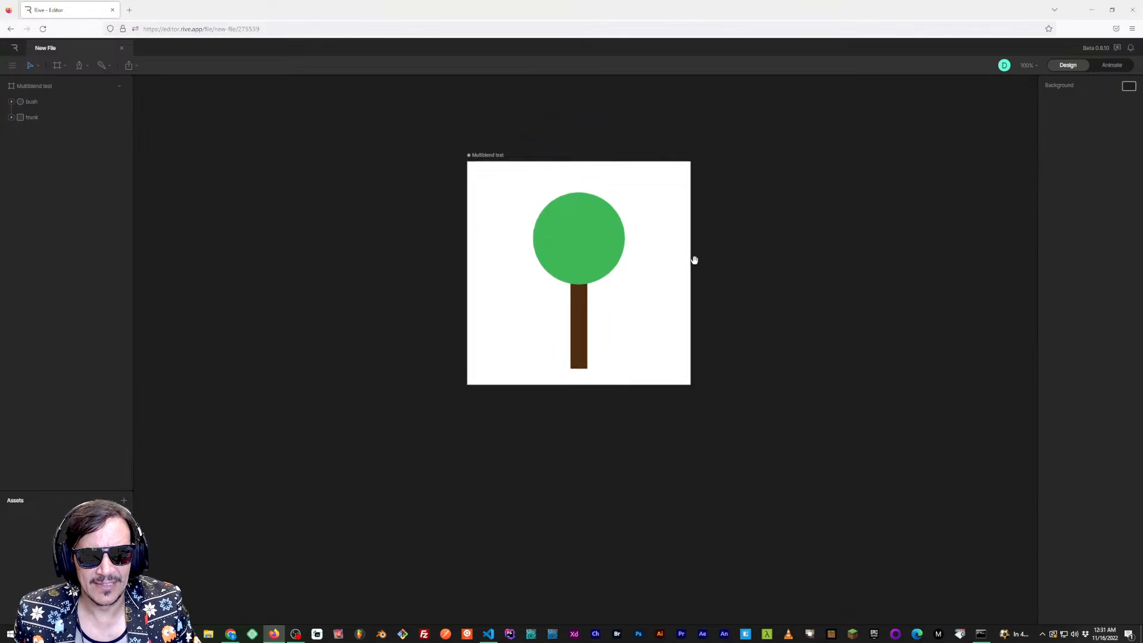
scroll(595, 214, right, 1)
click(466, 154)
scroll(694, 178, down, 1)
scroll(694, 178, right, 1)
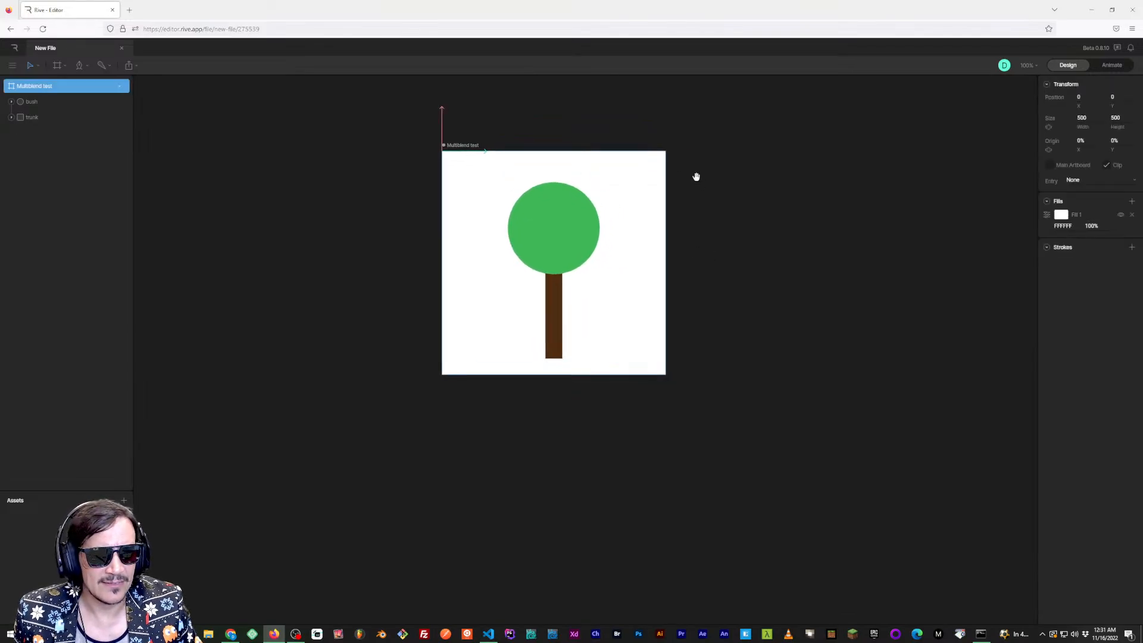
click(1062, 216)
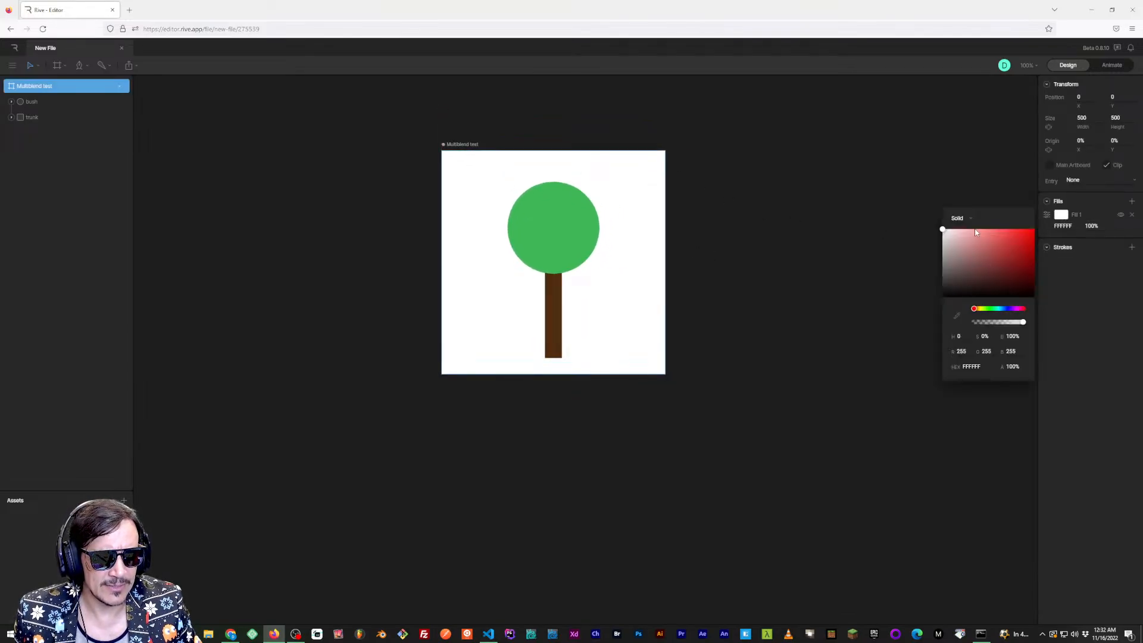
click(963, 218)
click(967, 235)
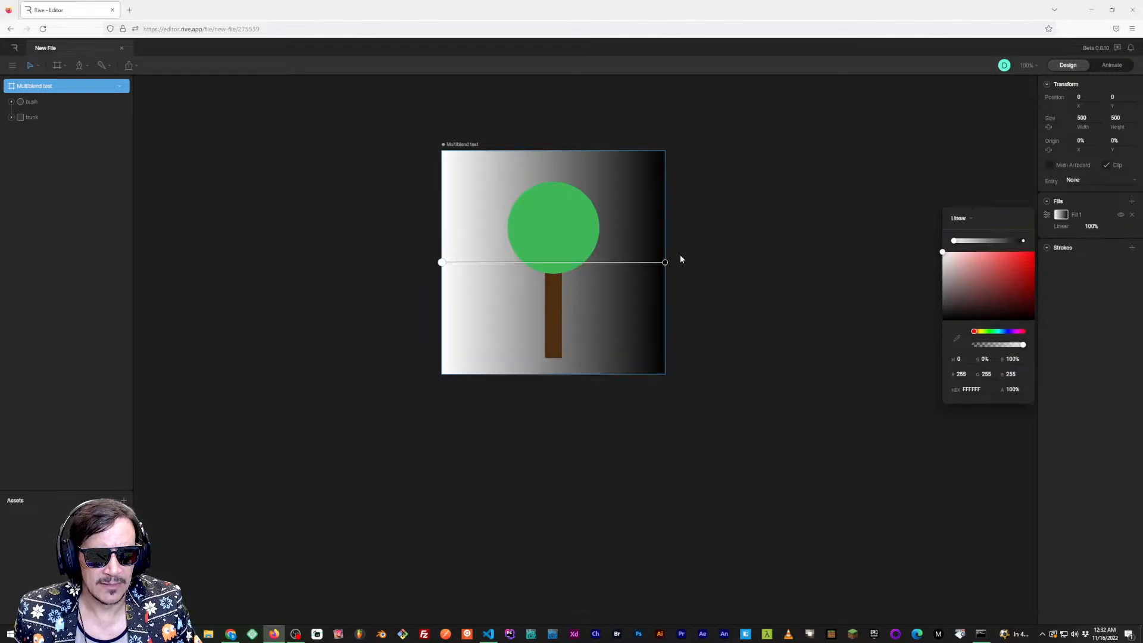
drag(665, 263, 559, 374)
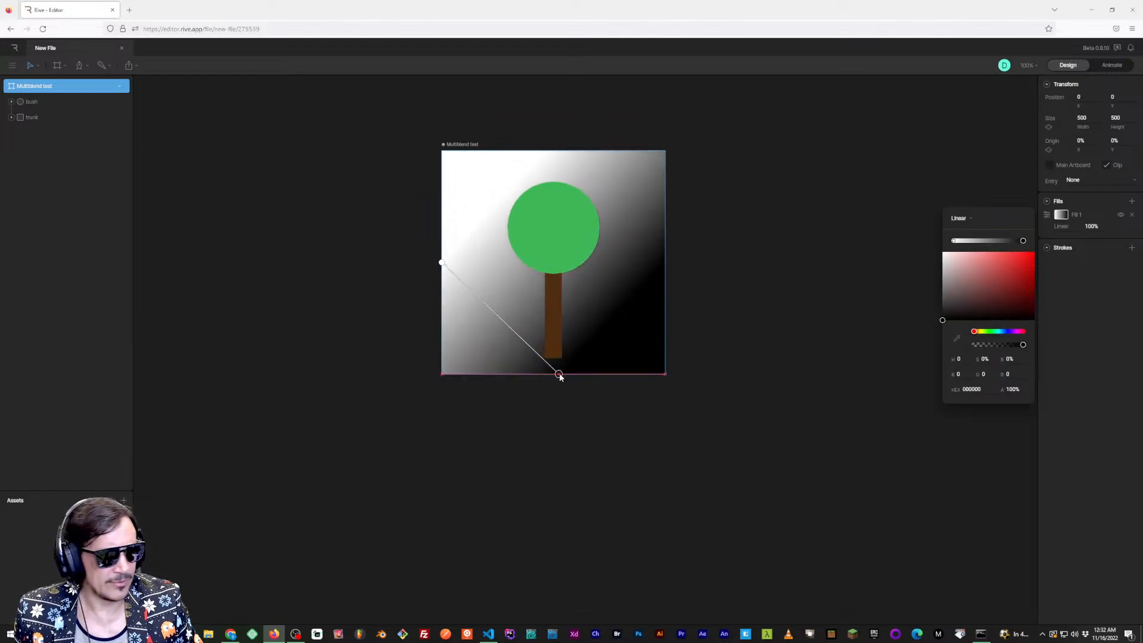
drag(441, 262, 556, 151)
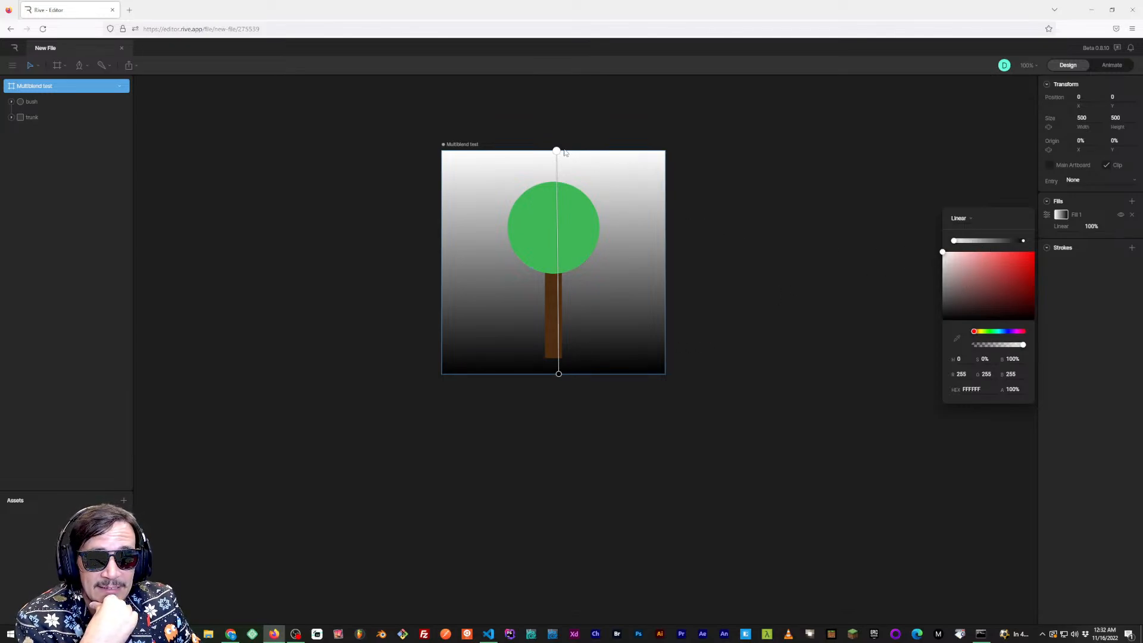
drag(558, 151, 565, 153)
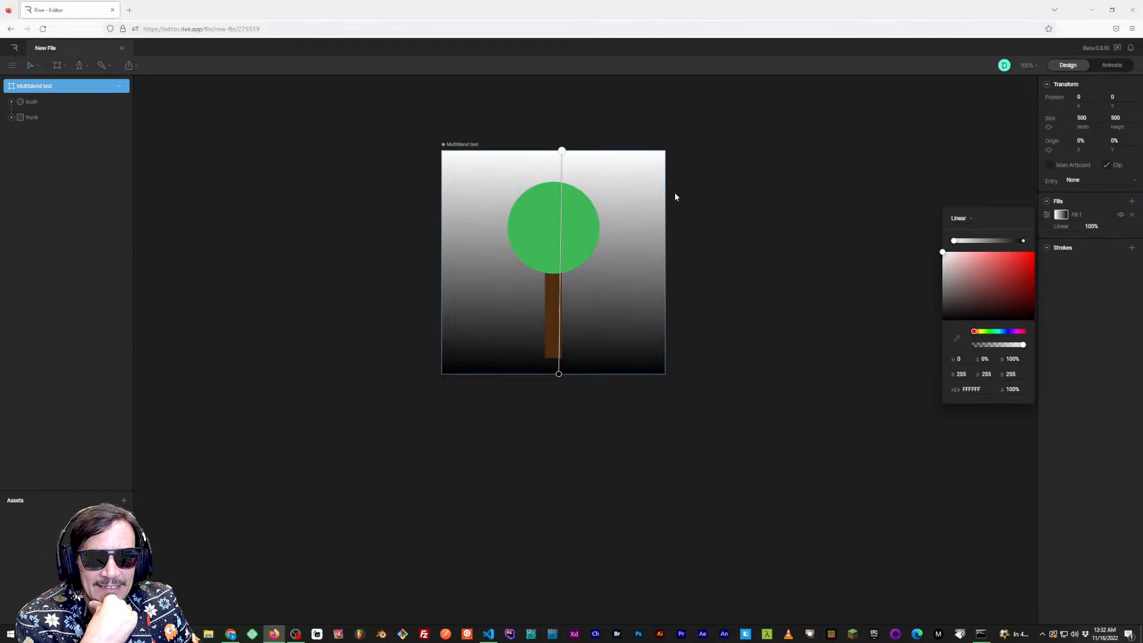
Recolor the artboard gradient's upper stop to muted green 7EBB9B
click(943, 258)
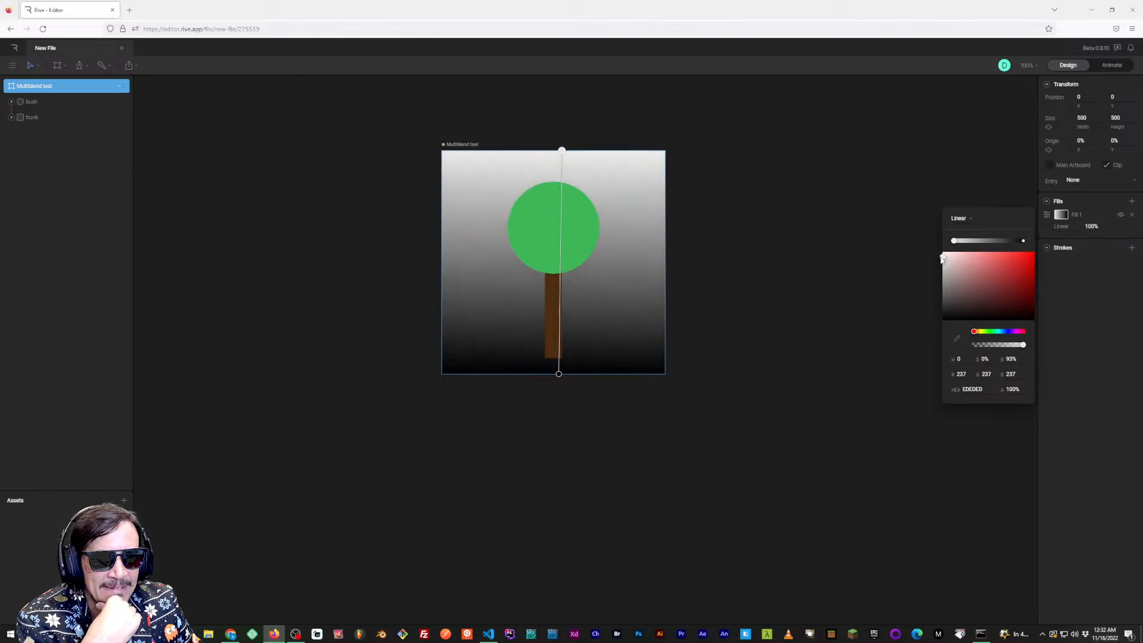
click(964, 292)
click(1003, 332)
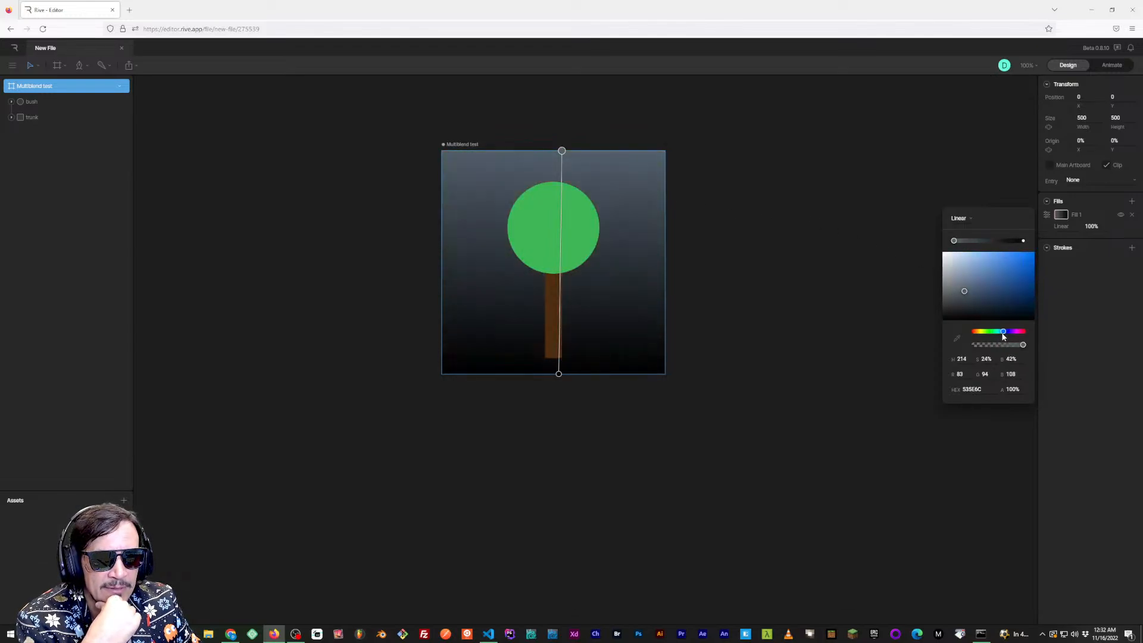
click(994, 333)
drag(969, 294, 975, 271)
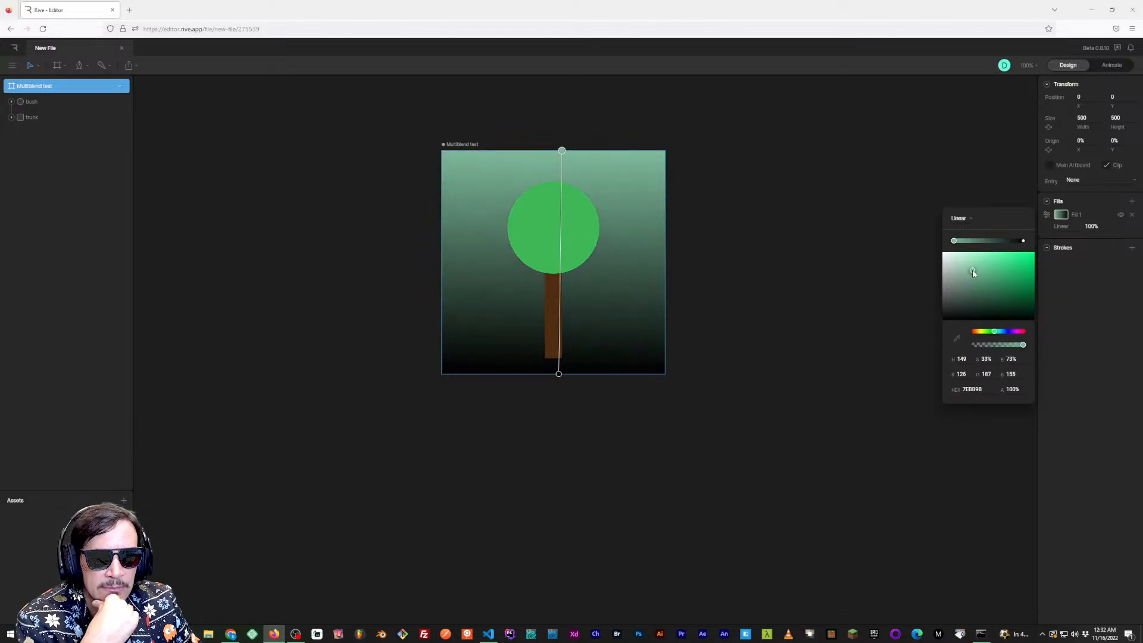
Recolor the artboard gradient's upper stop to medium blue and its lower stop to dark indigo 2E2767
click(1003, 333)
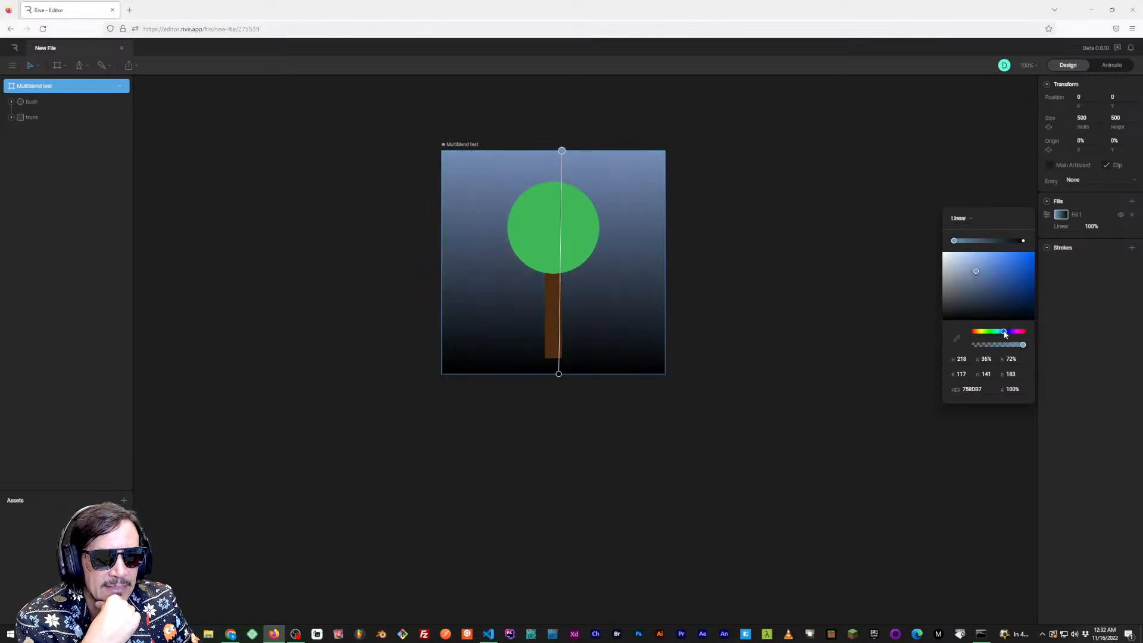
click(992, 263)
click(1023, 240)
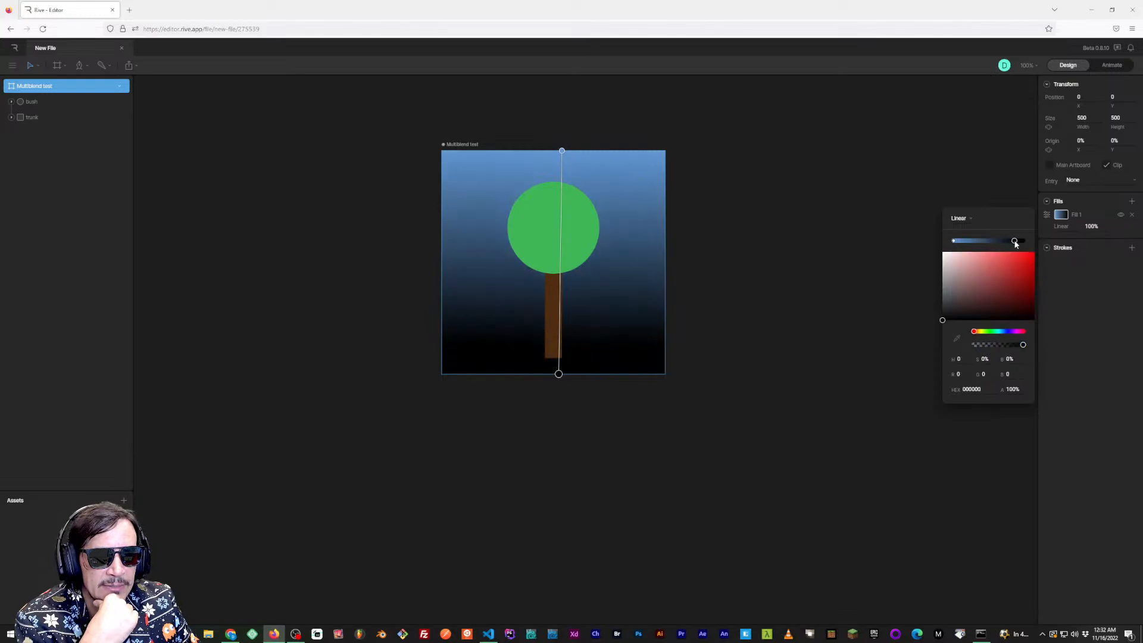
drag(960, 294, 906, 255)
click(1008, 331)
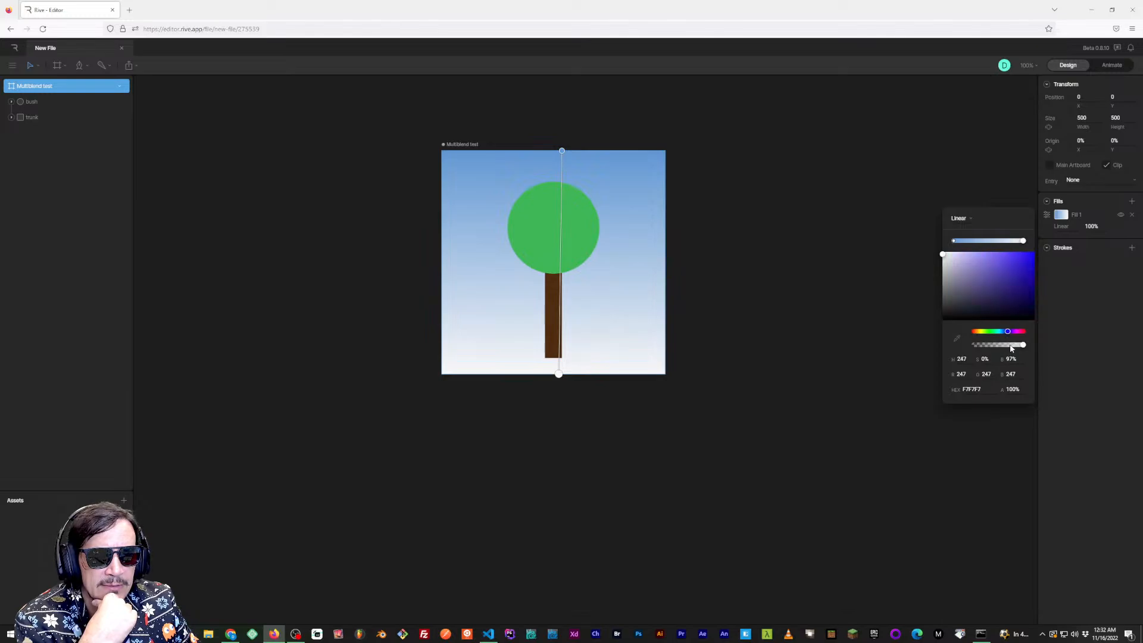
drag(1001, 289, 1000, 295)
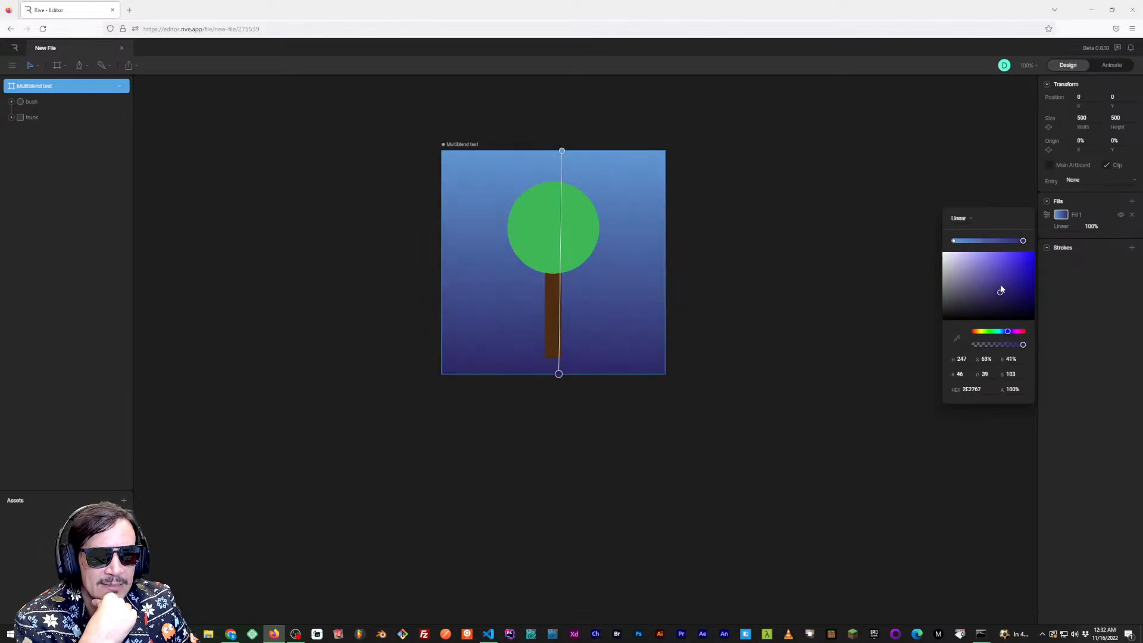
Rearrange the artboard gradient to run from indigo at the top through medium blue to a new light blue BFDDFF stop at the bottom
drag(1022, 244, 950, 243)
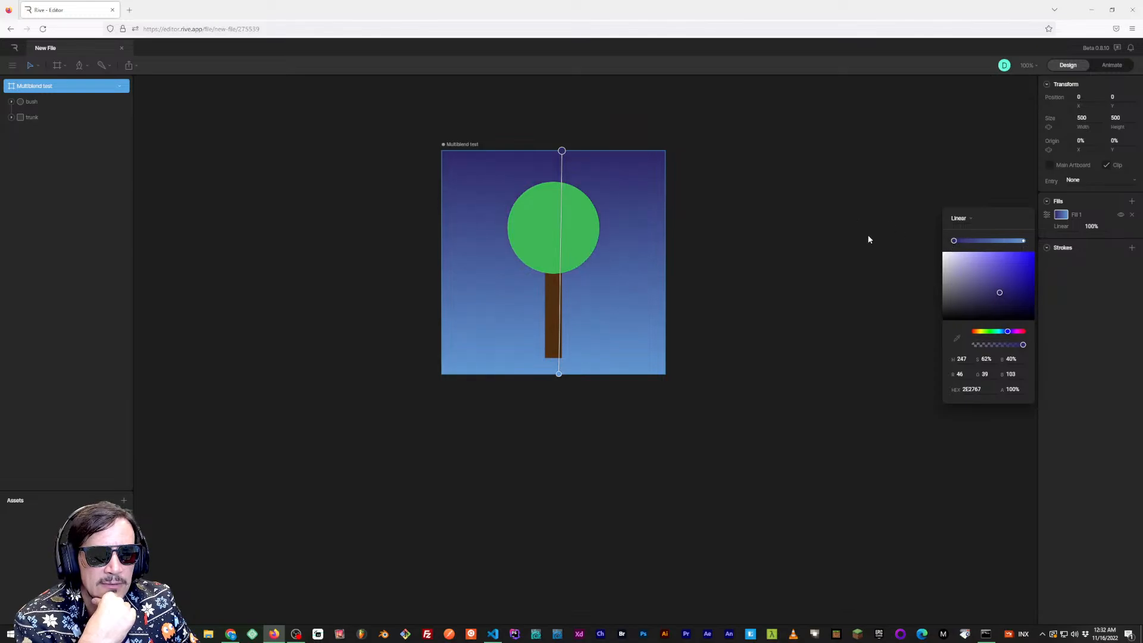
drag(1023, 241, 1004, 242)
click(1020, 241)
drag(970, 253, 966, 253)
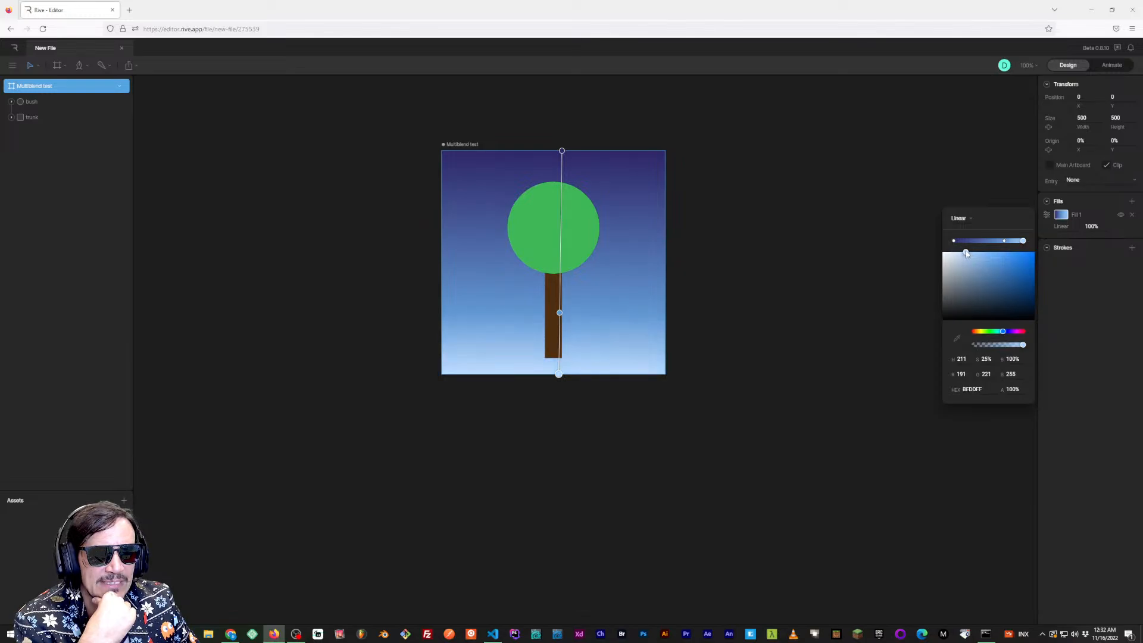
click(890, 313)
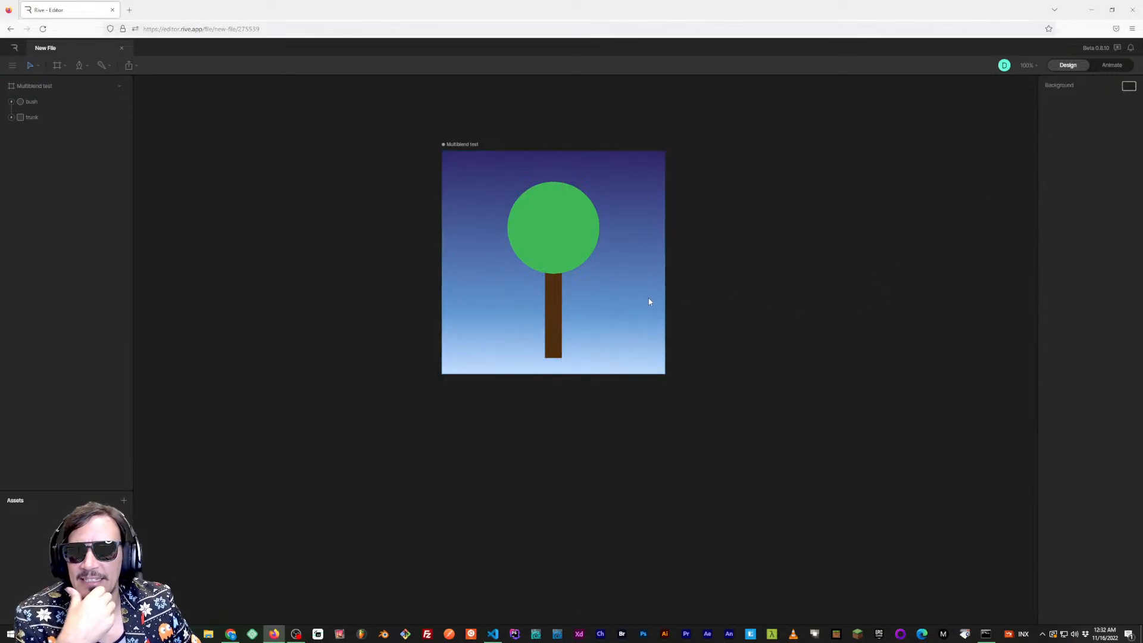
Switch the bush's fill to a radial gradient centred on its upper-left area and ending at its lower-right edge
click(553, 246)
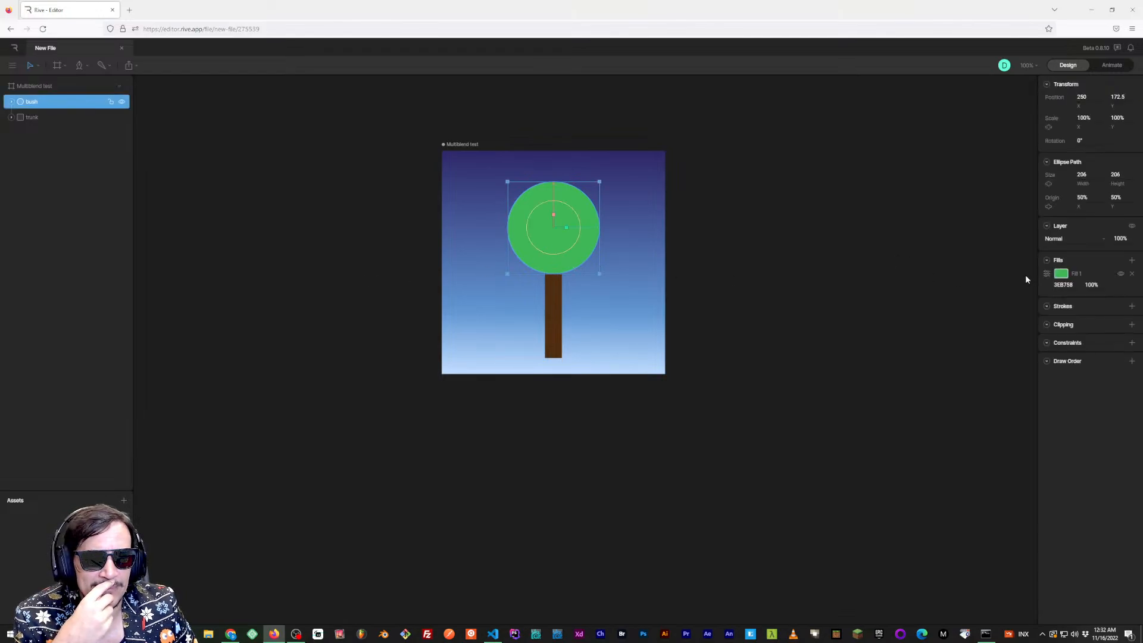
click(1060, 273)
click(957, 277)
click(962, 308)
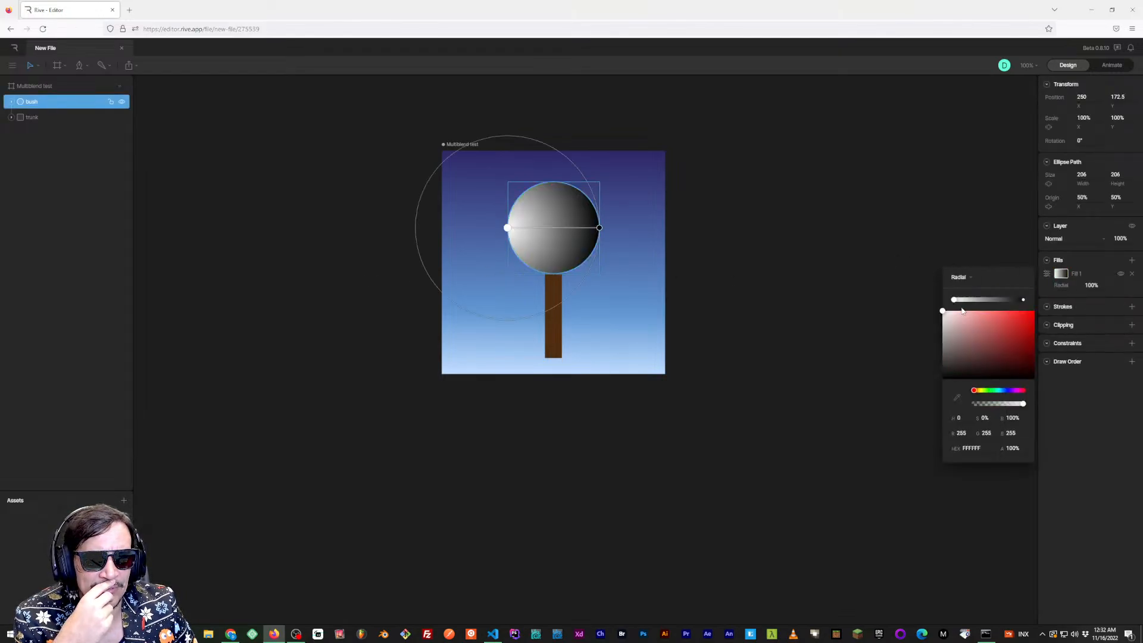
drag(507, 228, 533, 212)
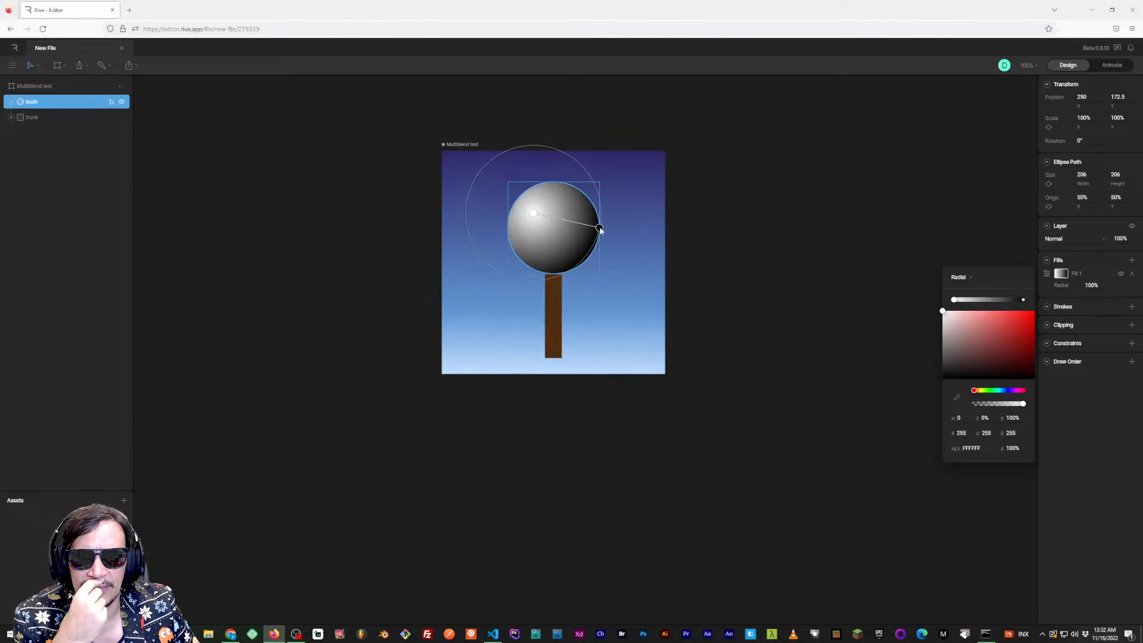
drag(599, 227, 594, 250)
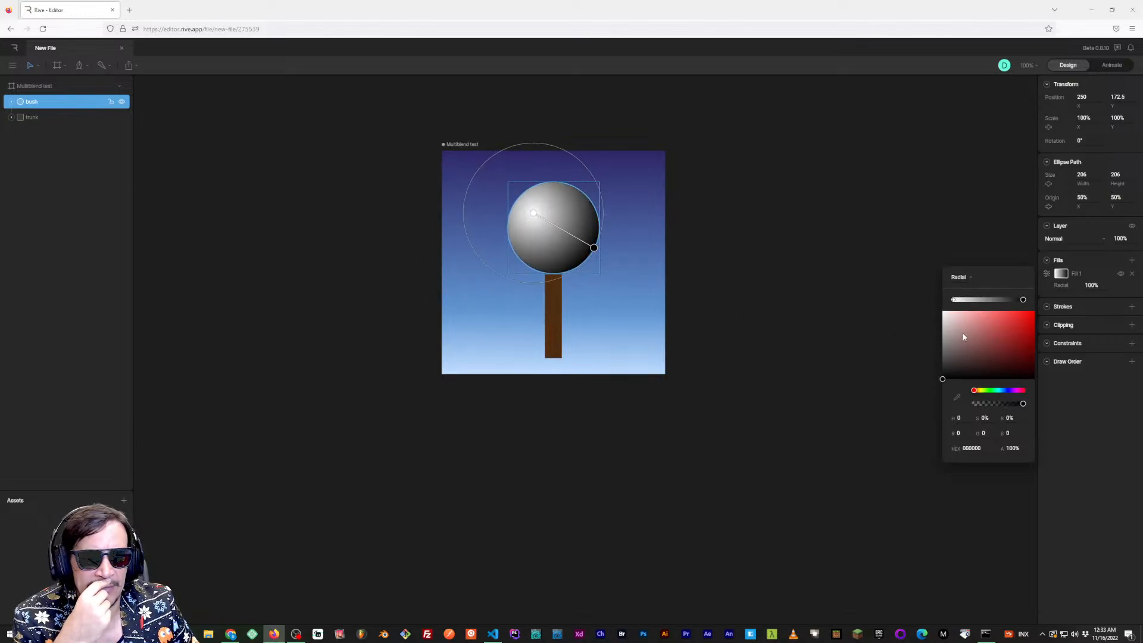
Recolor the bush gradient's inner stop to green 55C054 and its outer stop to dark green 043012
click(954, 299)
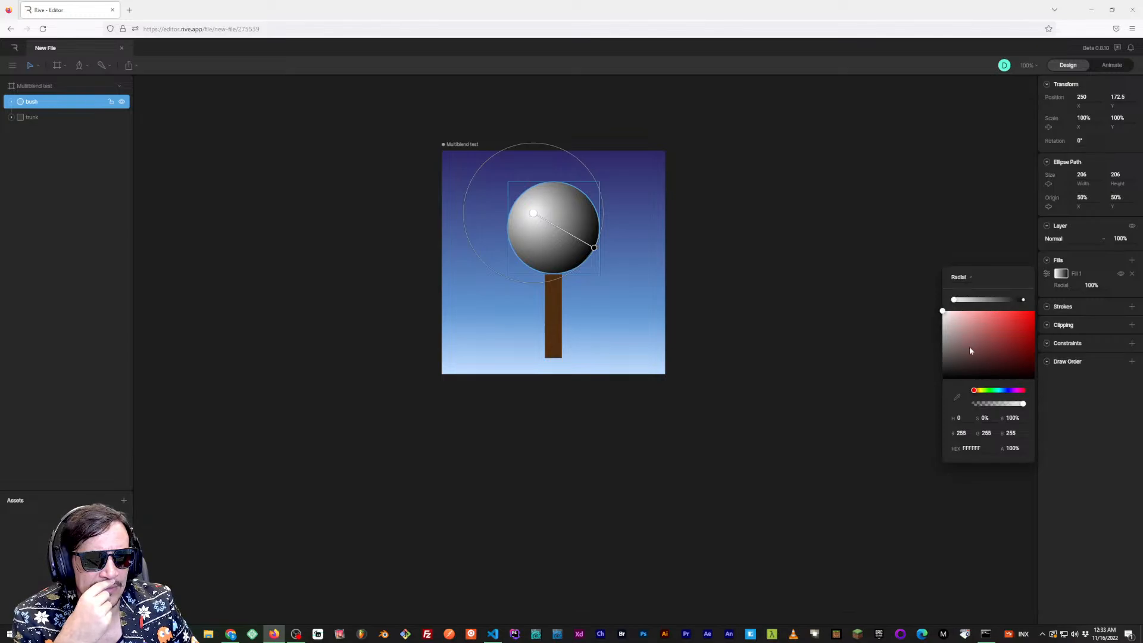
click(988, 391)
click(994, 327)
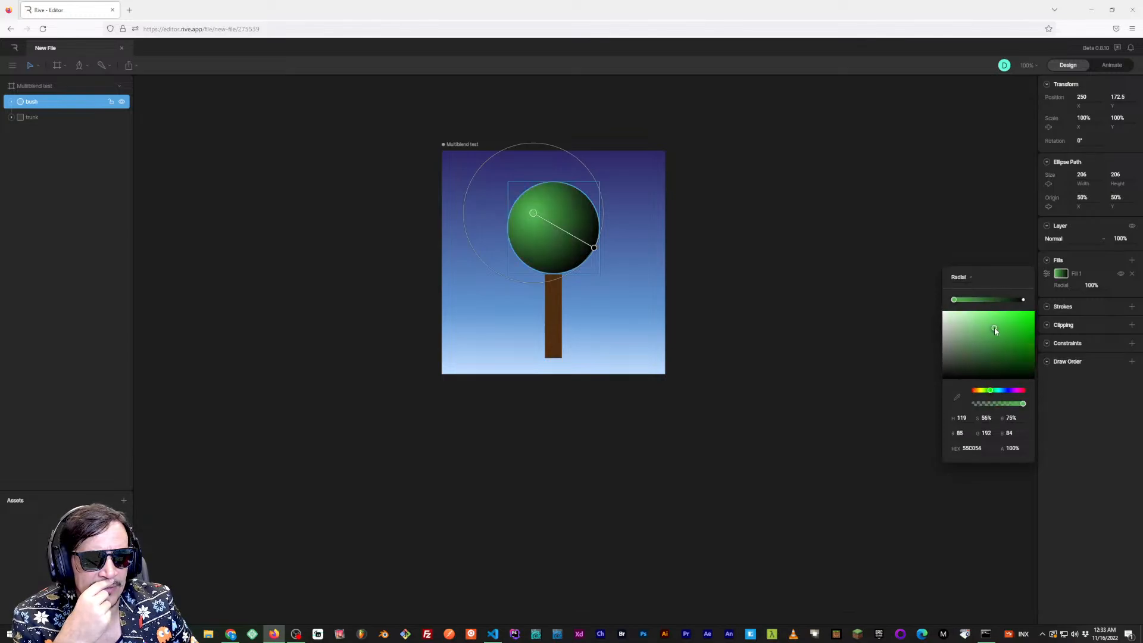
click(1023, 300)
click(989, 390)
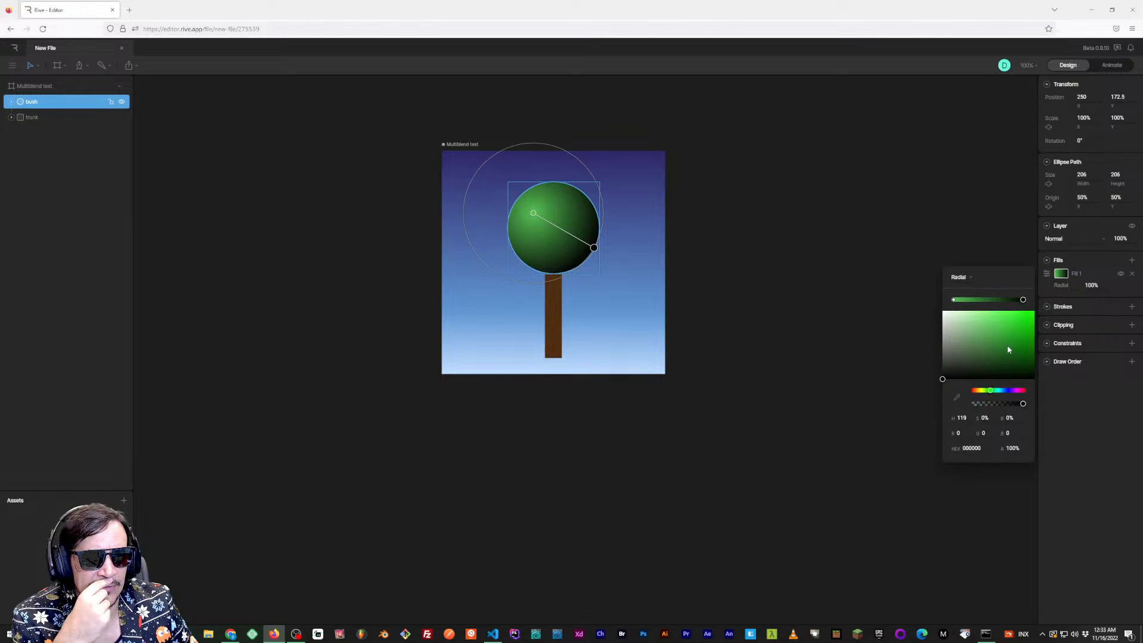
drag(1008, 349, 1028, 356)
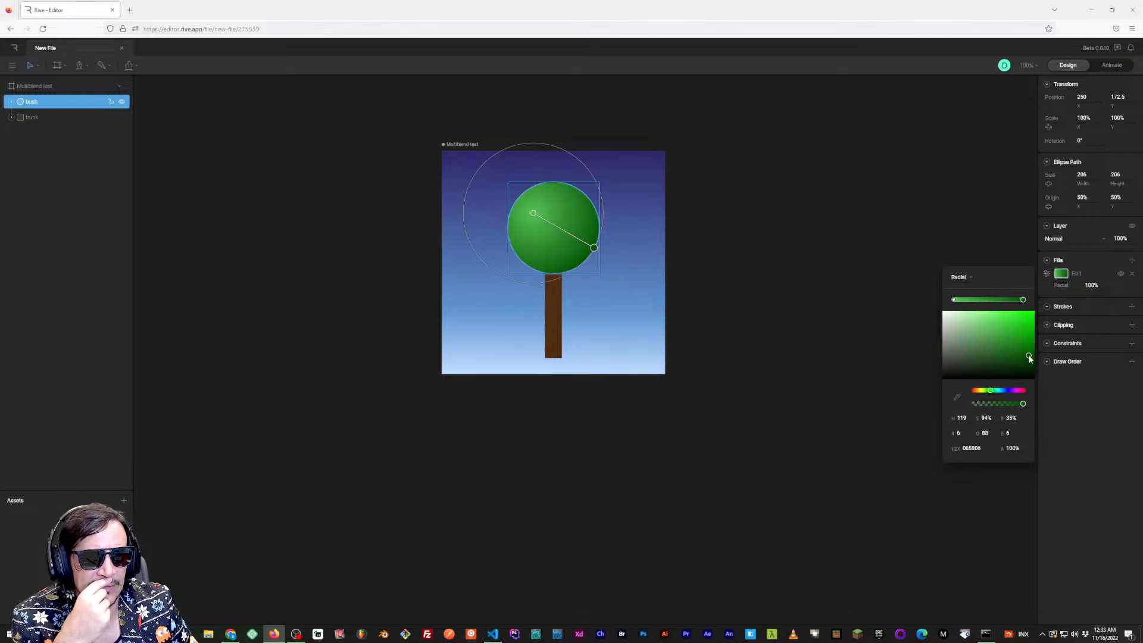
click(1026, 367)
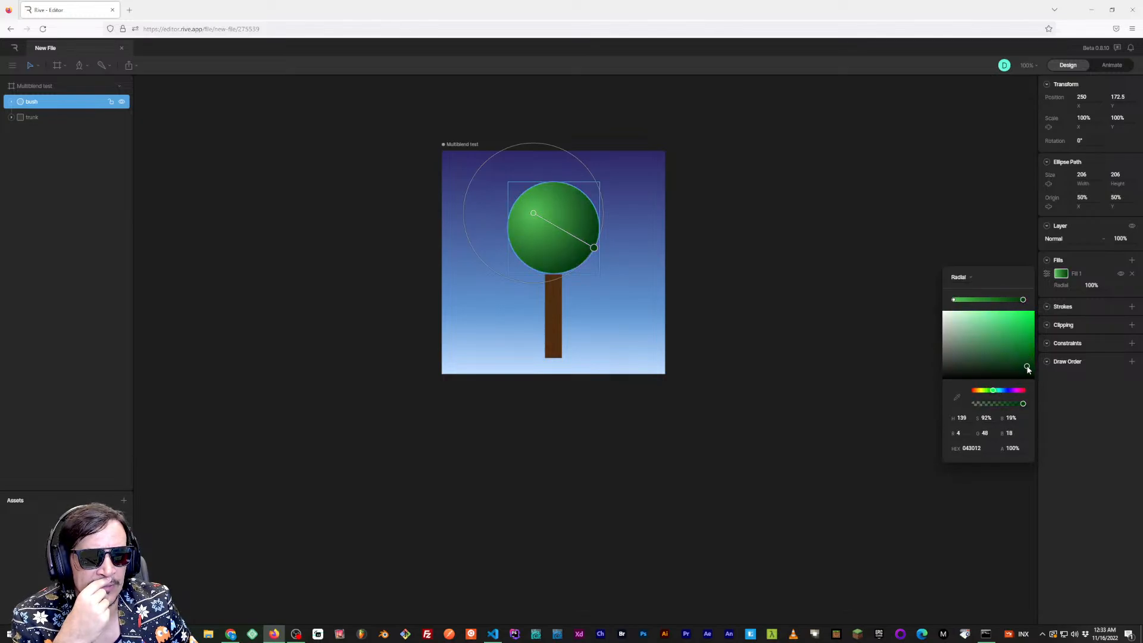
click(883, 359)
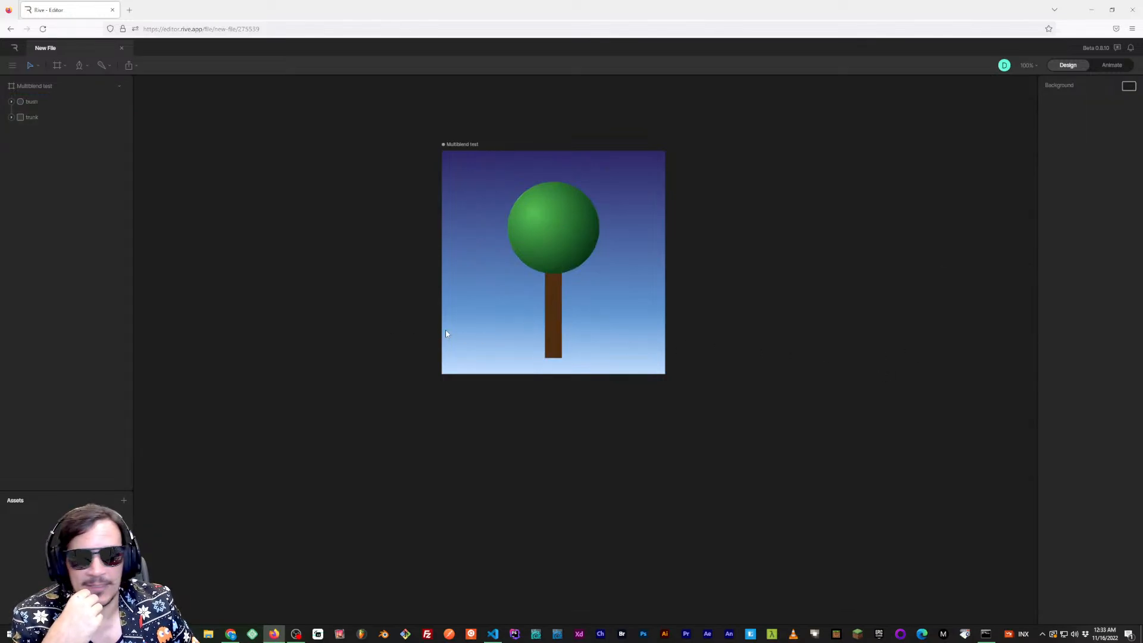
Put the bush into its own group and name it Tree Bush Group
click(554, 244)
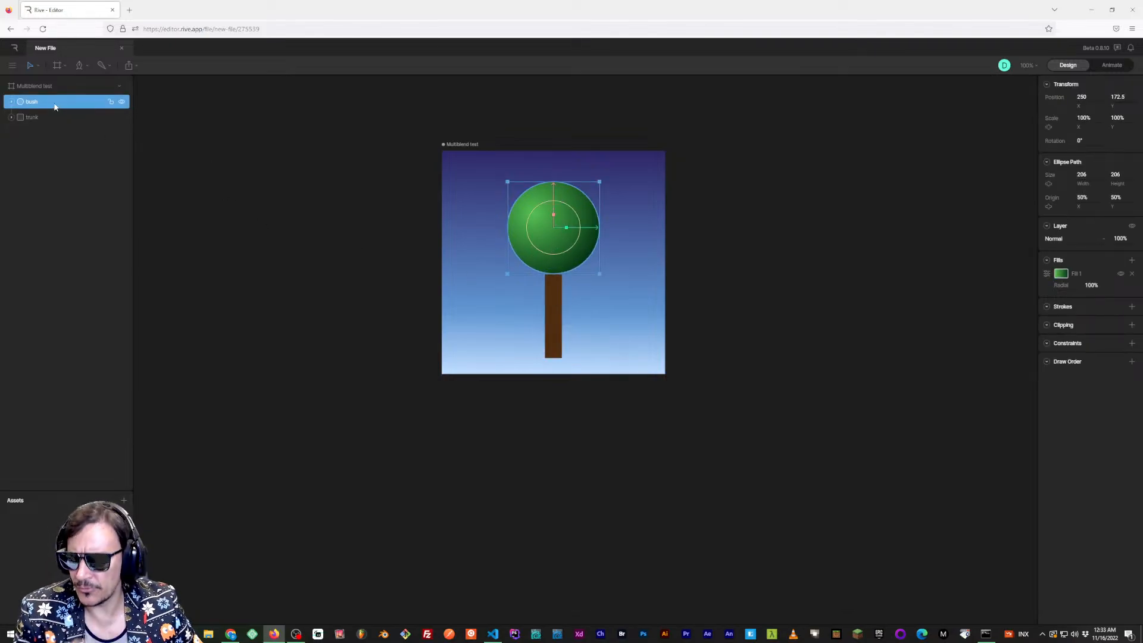
key(ctrl+g)
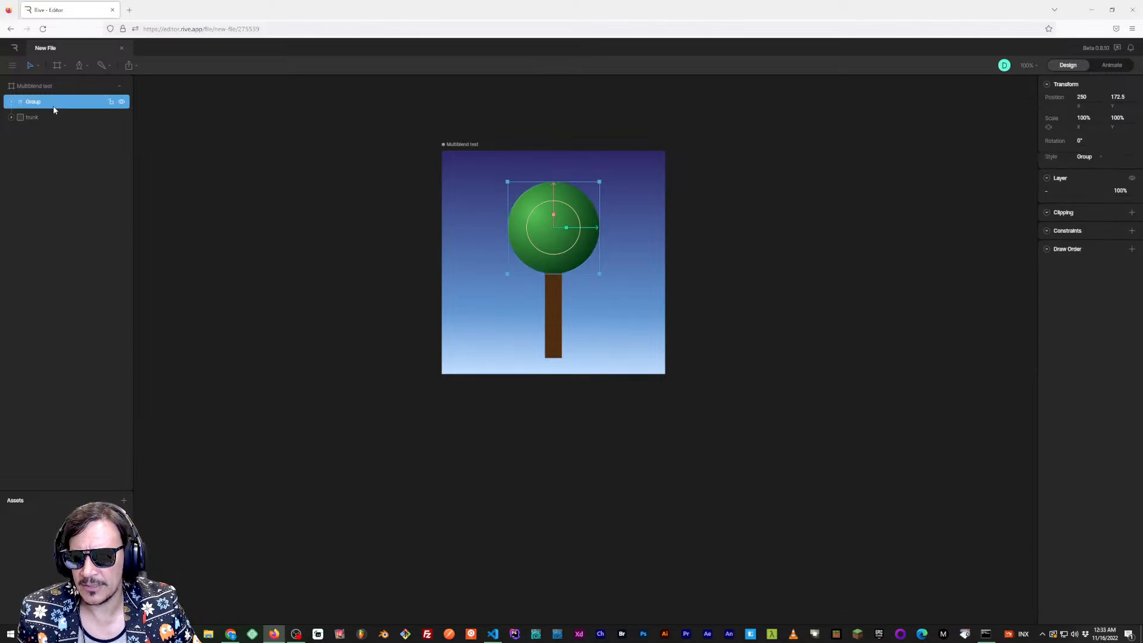
click(11, 102)
click(11, 102)
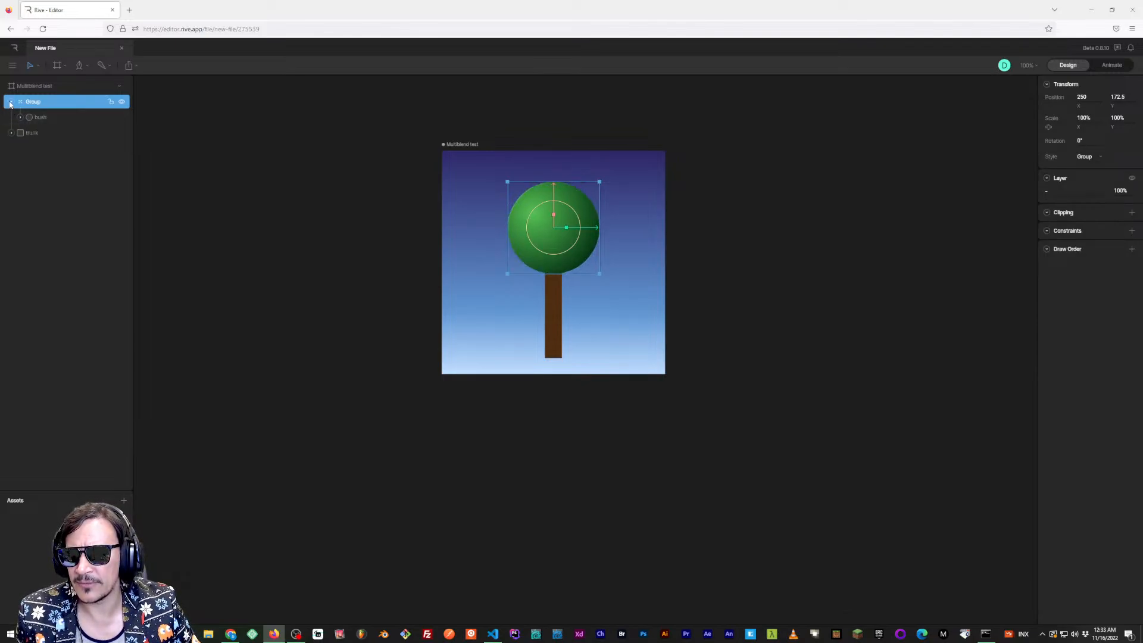
text(Tree Bush)
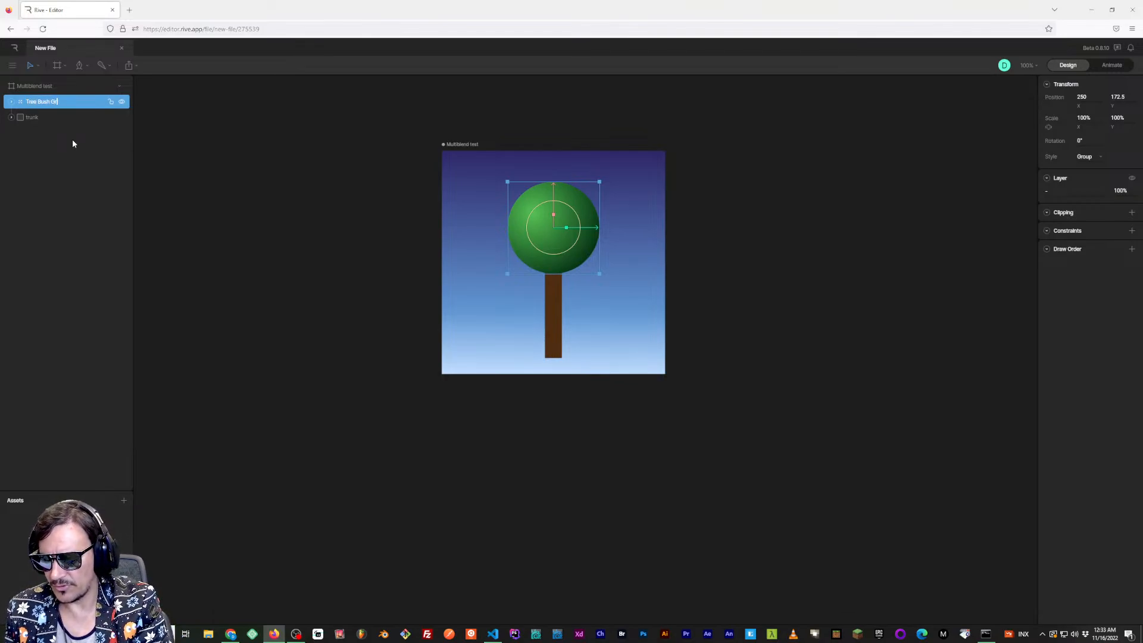
click(11, 102)
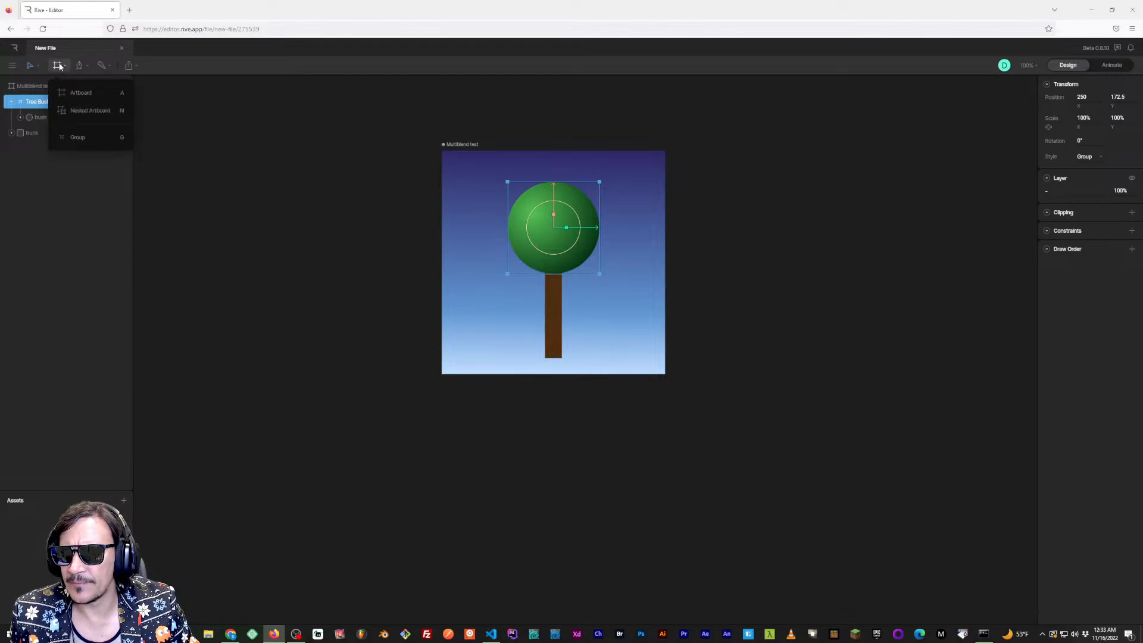
Using Freeze, move the Tree Bush Group's origin down to the bush's bottom edge at Y 275.5 without shifting the bush
mouse_move(80, 66)
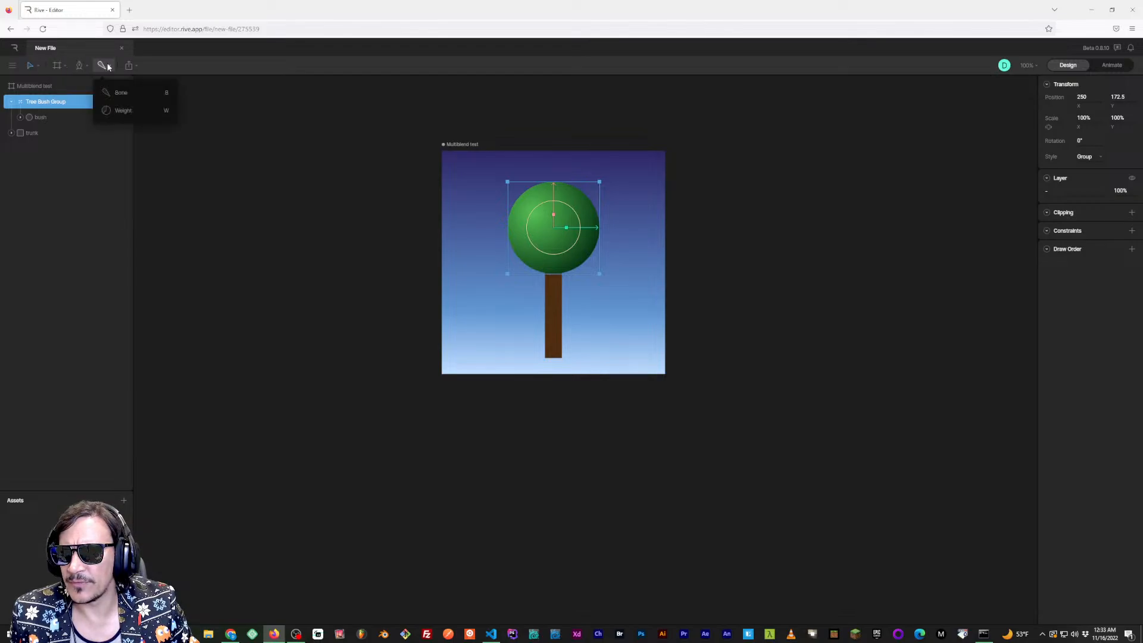
mouse_move(31, 67)
click(53, 137)
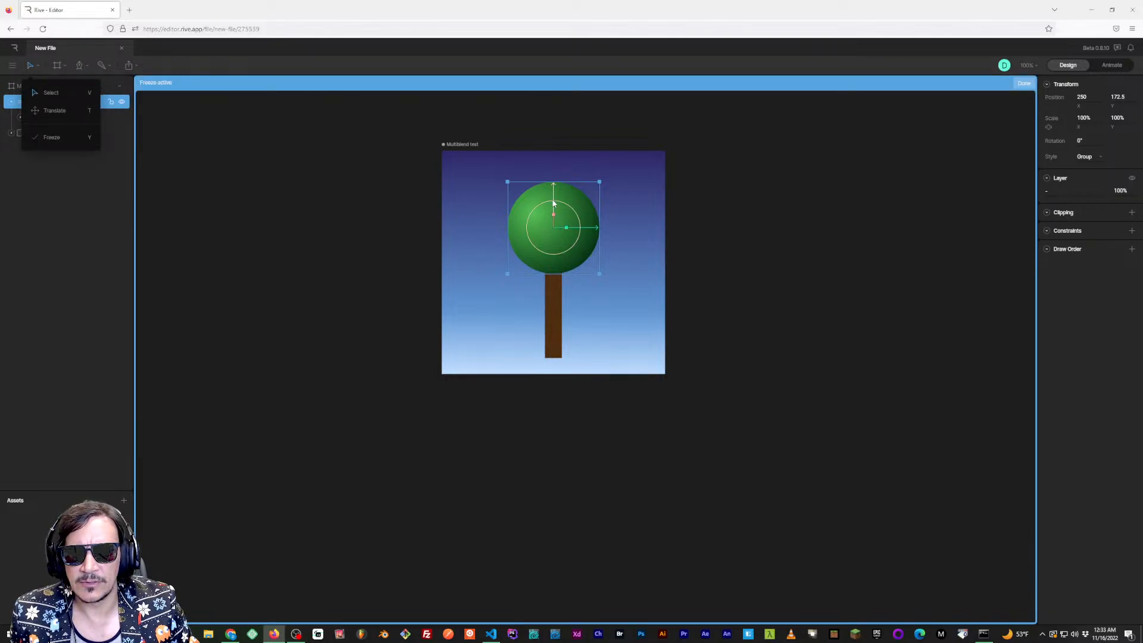
drag(553, 200, 552, 245)
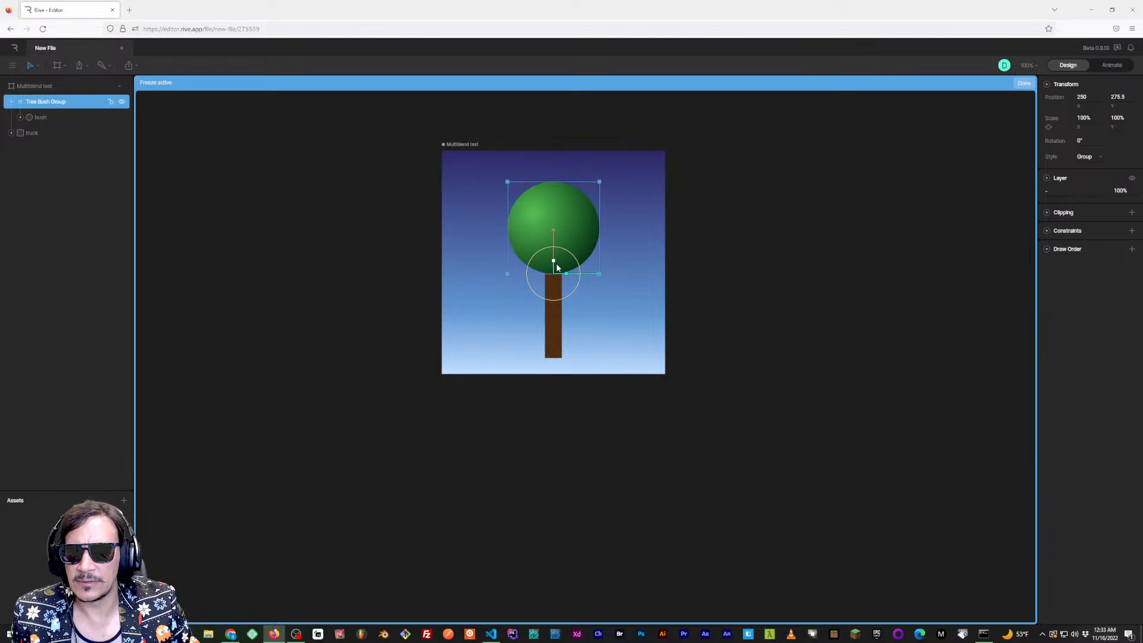
click(1023, 83)
click(391, 206)
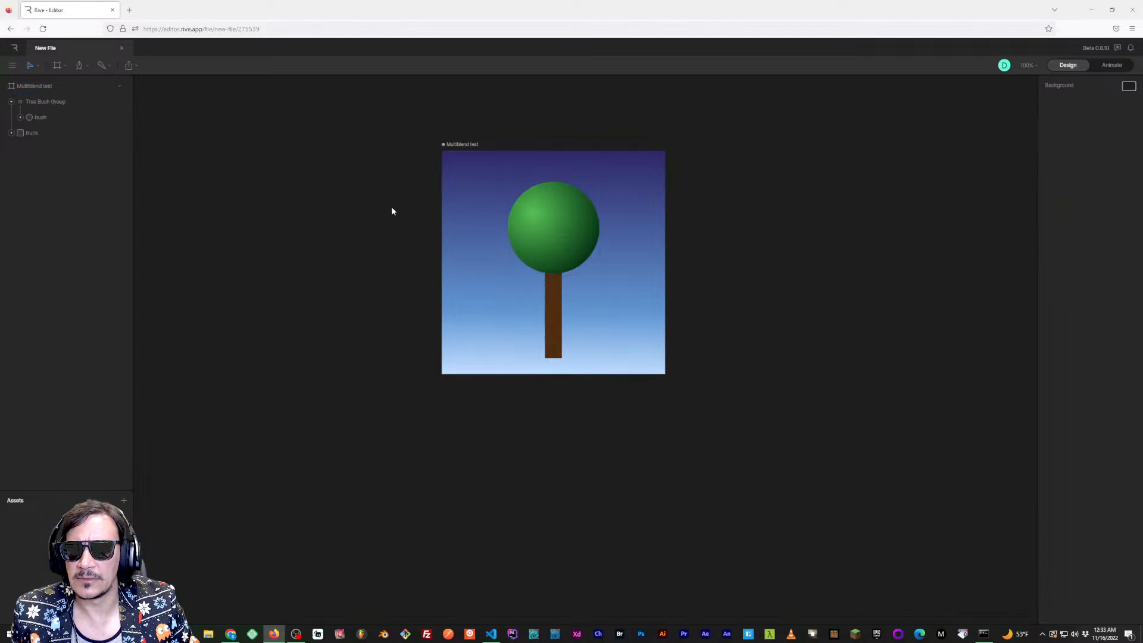
Try rotating the Tree Bush Group 32° about its new origin, undo the rotation, and try adjusting its scale
click(50, 102)
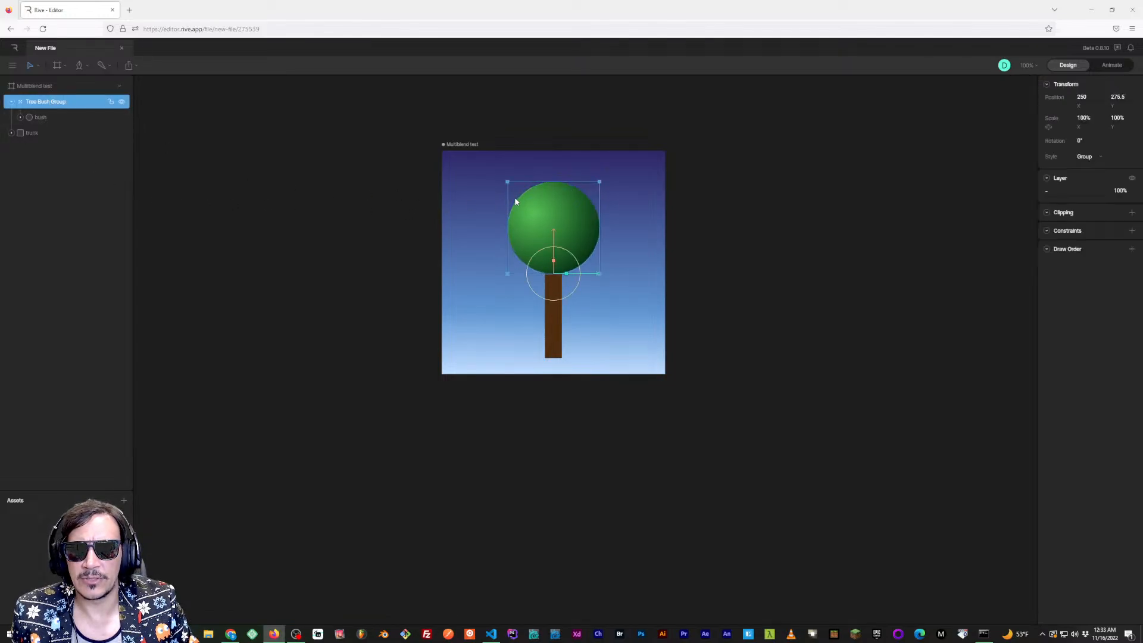
drag(555, 250, 567, 298)
key(ctrl+z)
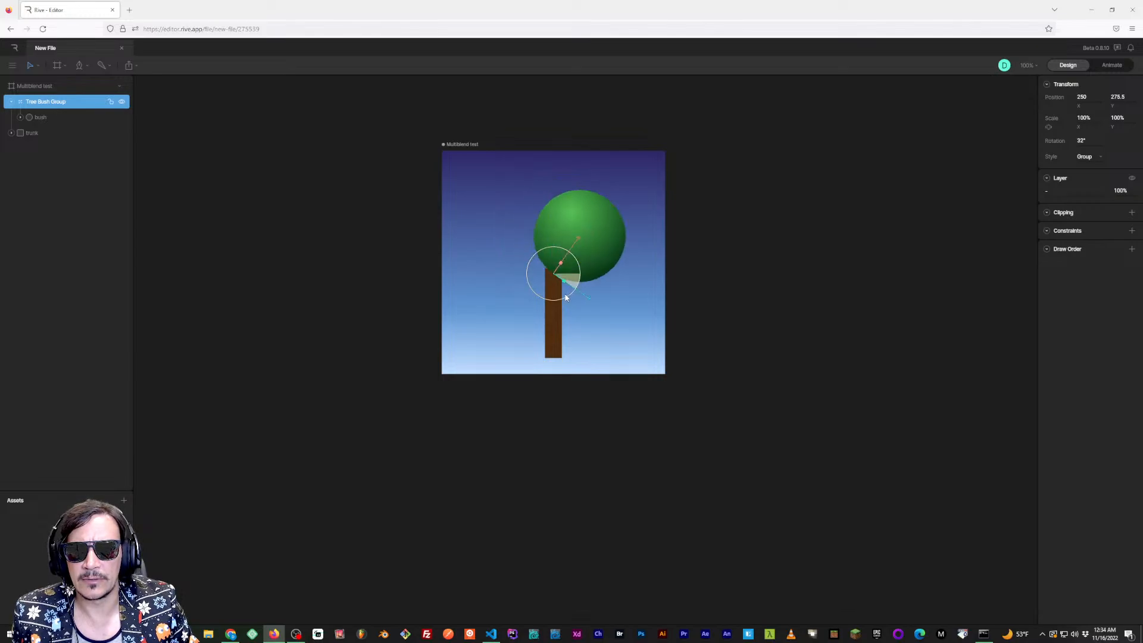
key(ctrl+z)
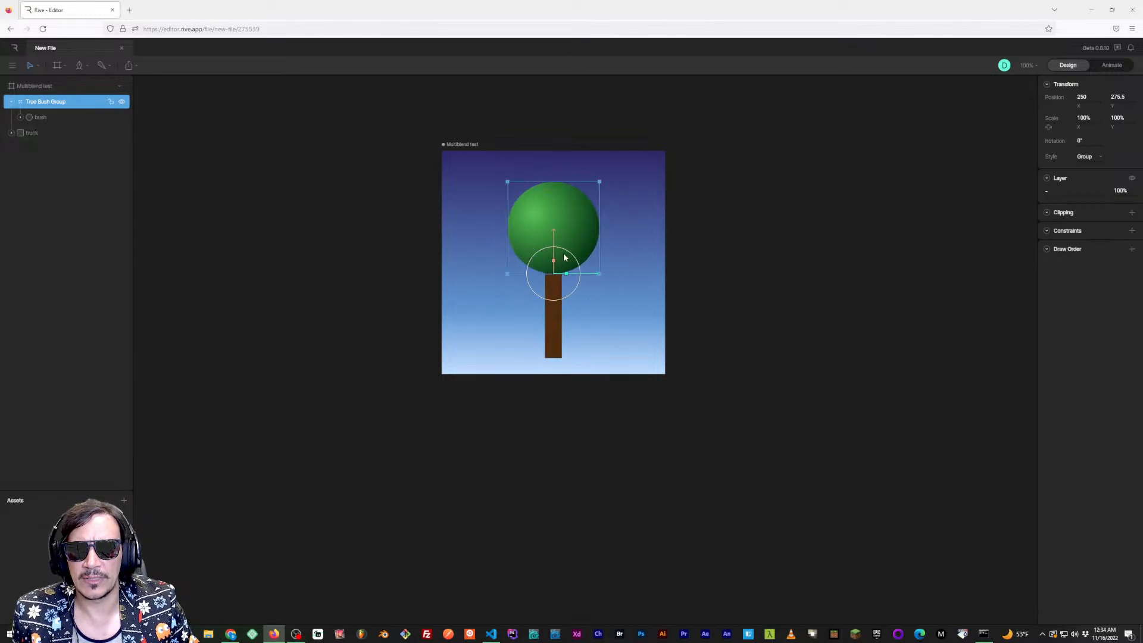
click(1048, 127)
mouse_move(1091, 117)
mouse_down()
mouse_move(1122, 118)
mouse_move(1091, 118)
mouse_up()
click(752, 245)
scroll(661, 283, up, 2)
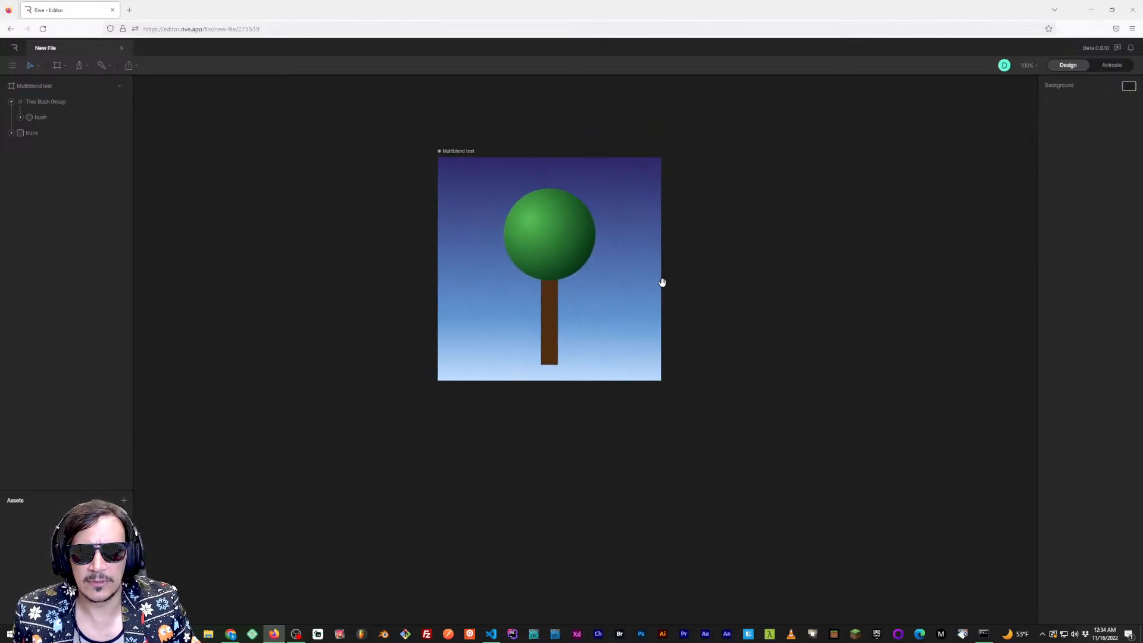
Expand the trunk in the hierarchy to expose its path, and hide the Tree Bush Group
click(530, 298)
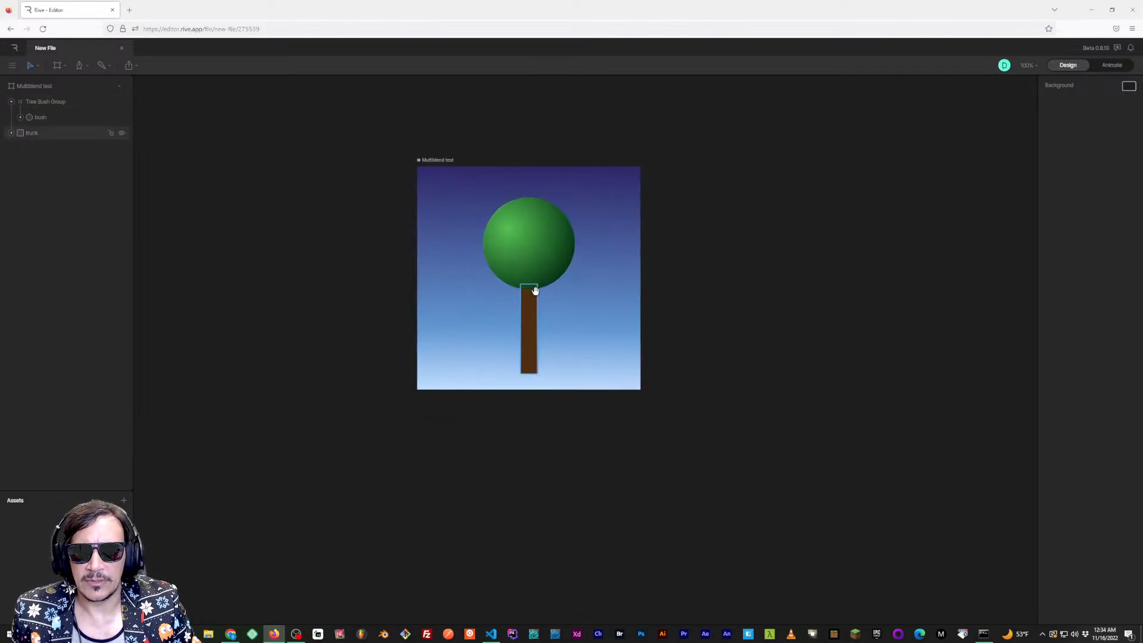
scroll(556, 331, down, 2)
scroll(559, 332, left, 2)
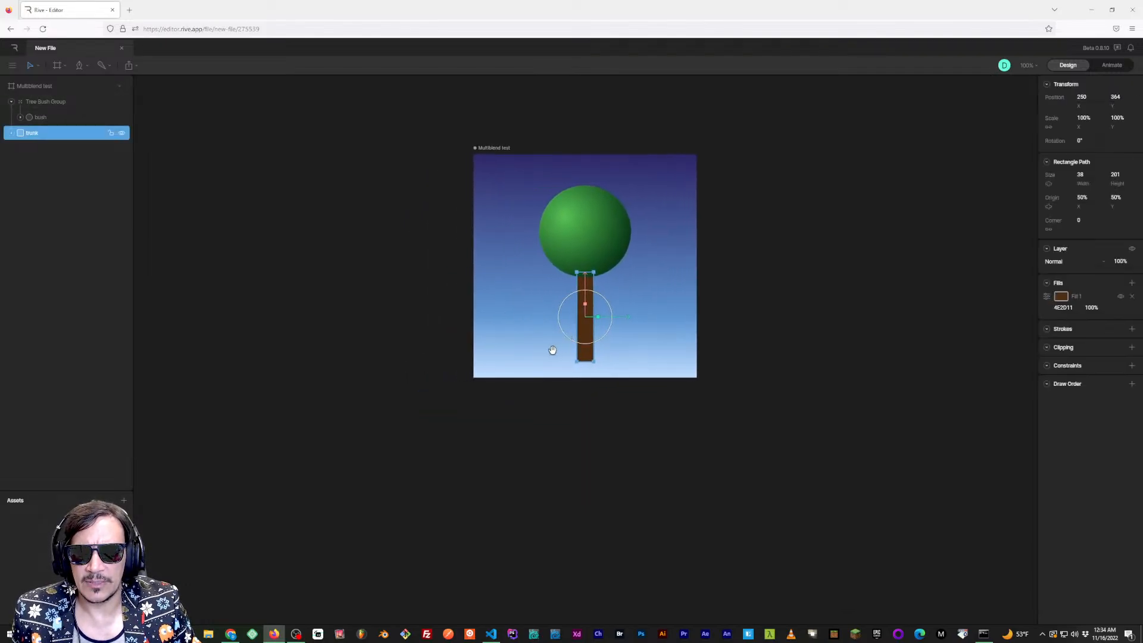
click(11, 134)
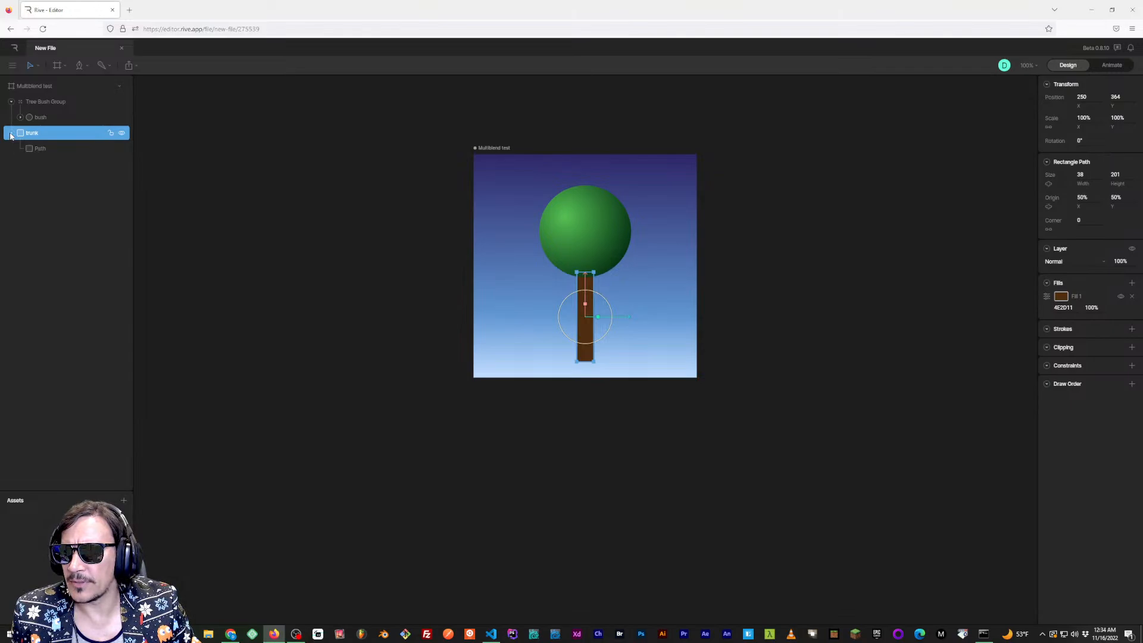
scroll(373, 260, down, 2)
scroll(655, 260, right, 2)
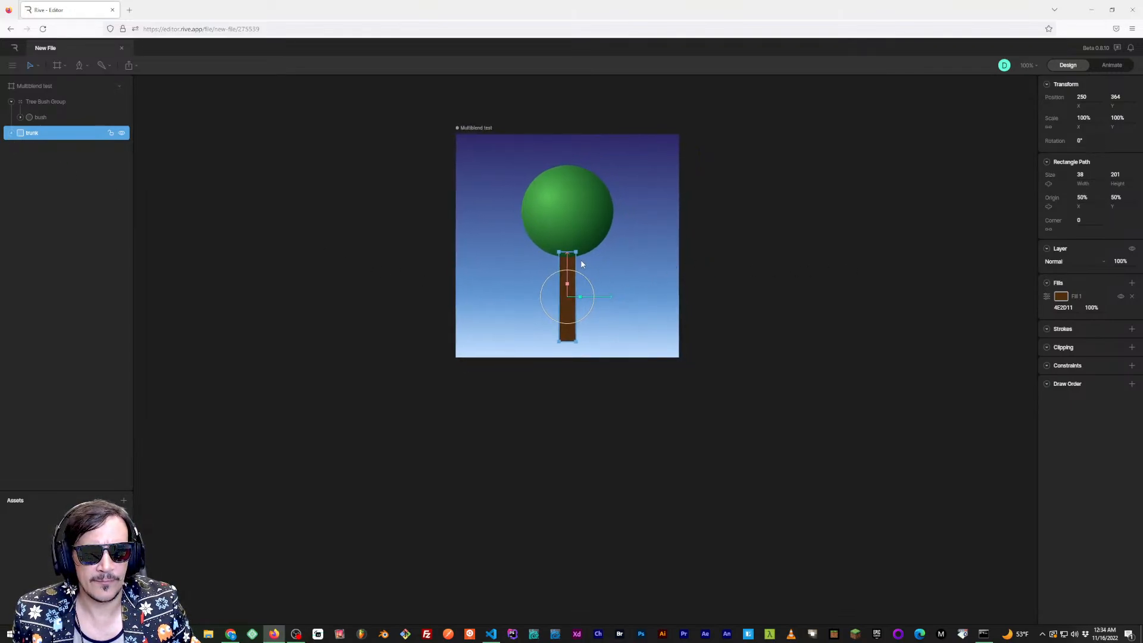
click(11, 133)
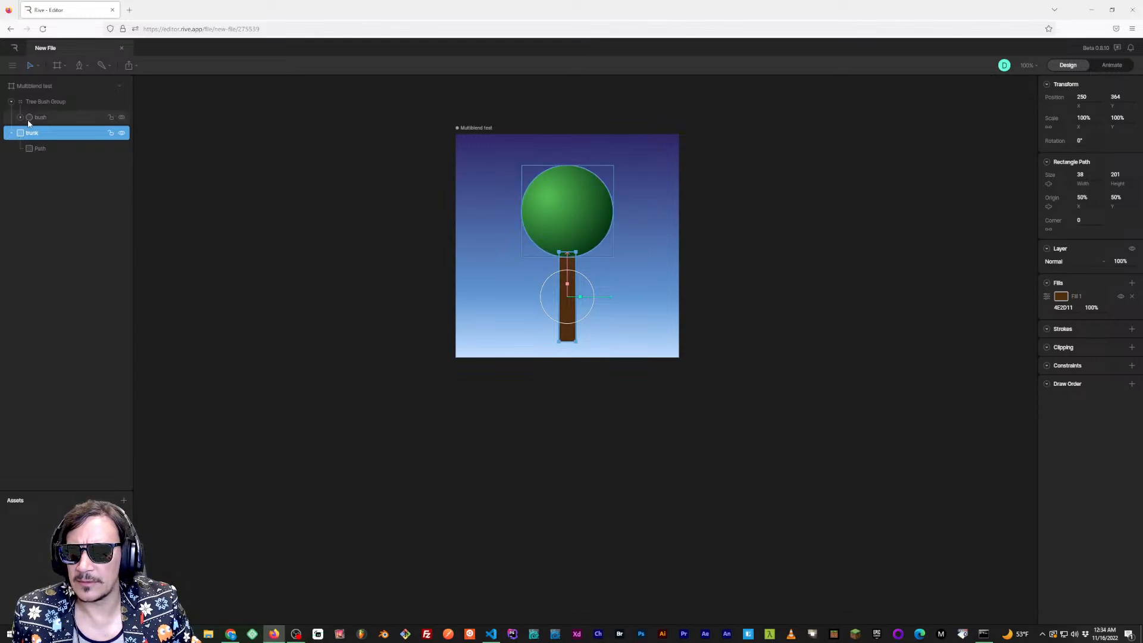
click(75, 102)
click(122, 102)
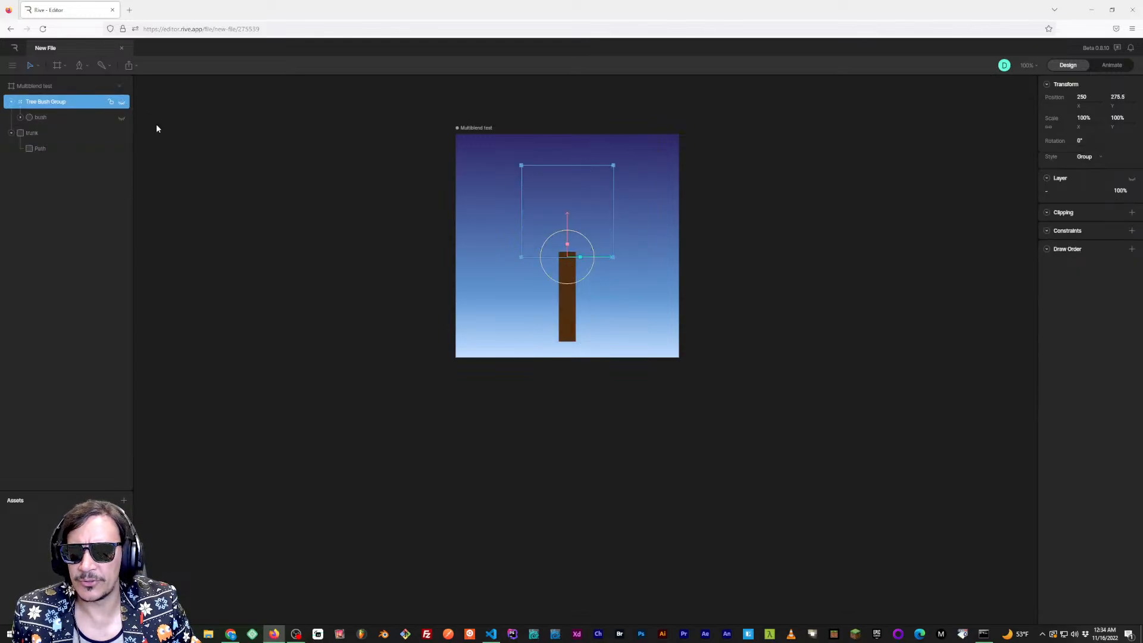
Convert the trunk's rectangle path to a custom path, inspect its two upper vertices, and leave vertex editing
click(49, 147)
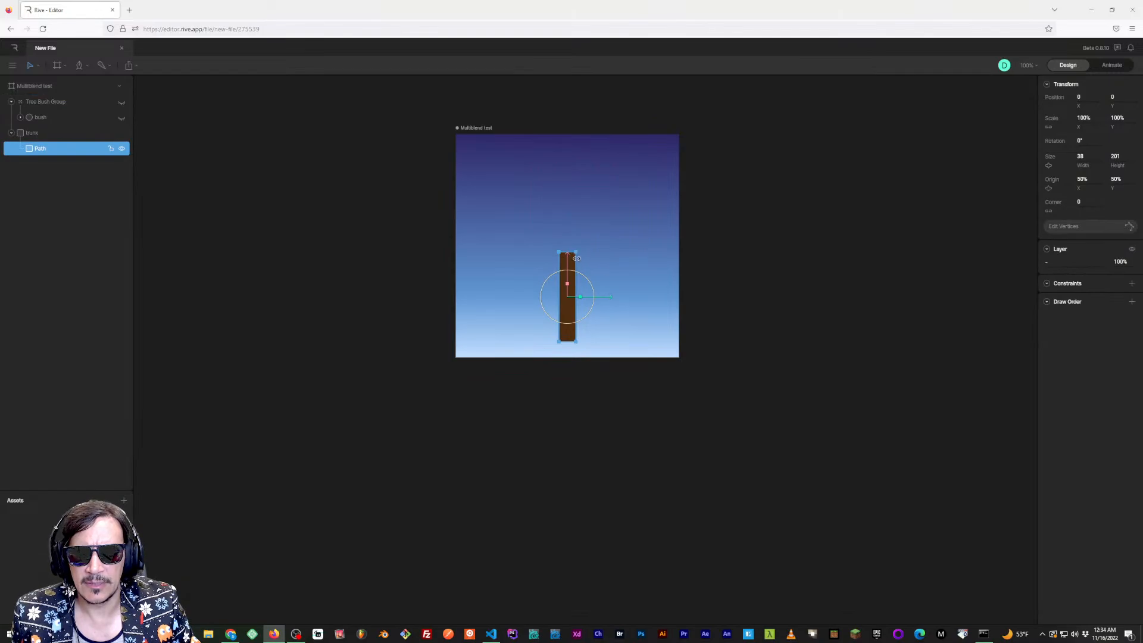
click(1089, 227)
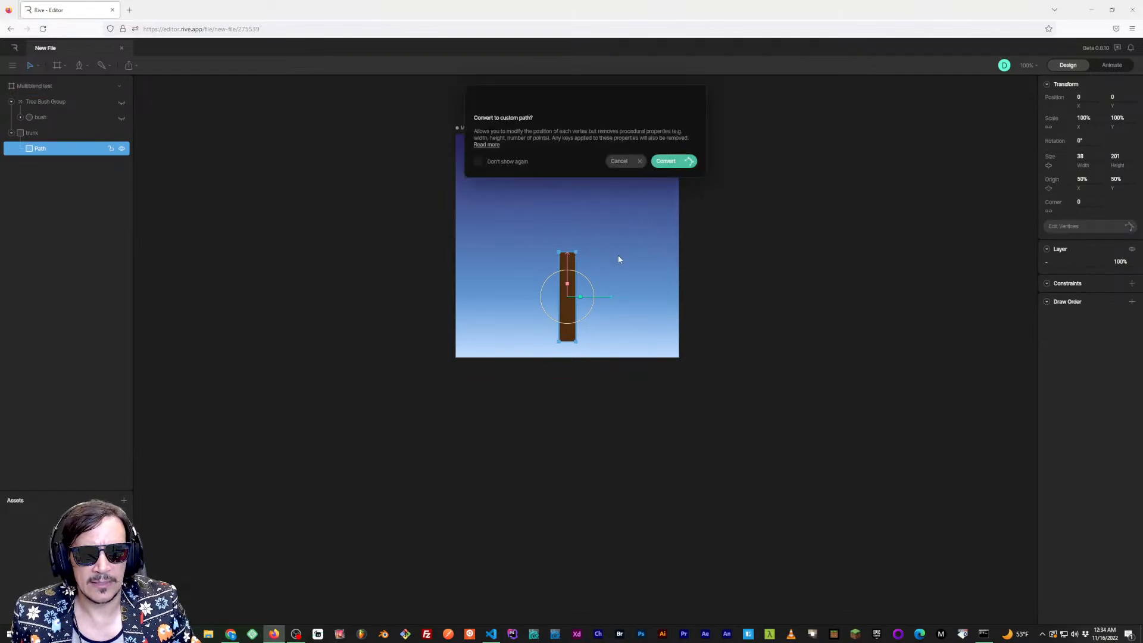
click(683, 162)
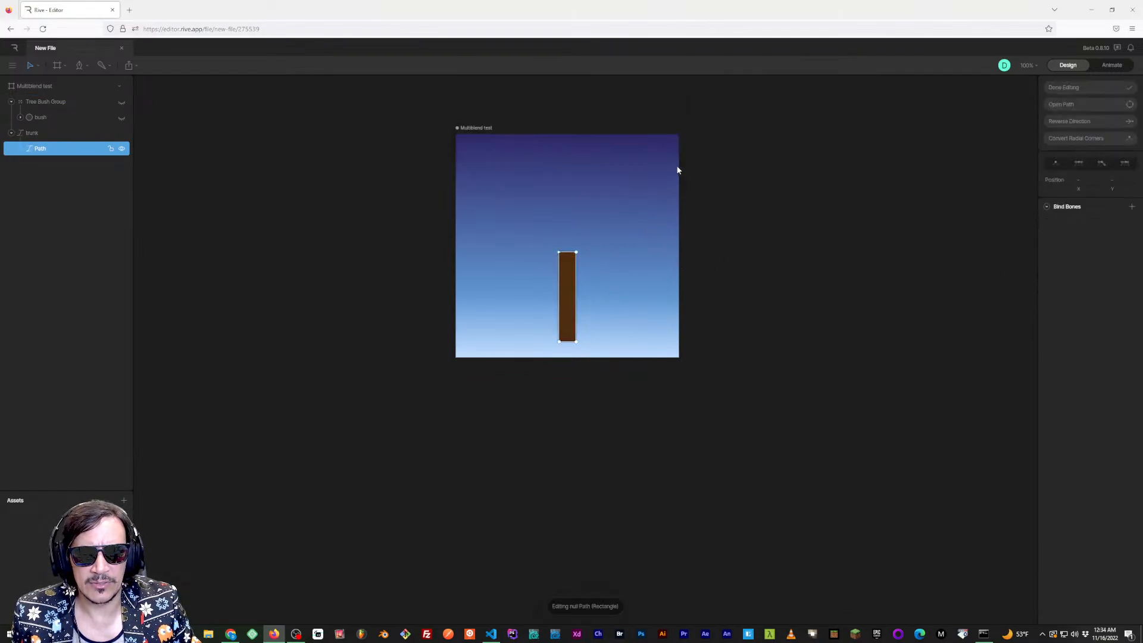
scroll(568, 265, up, 5)
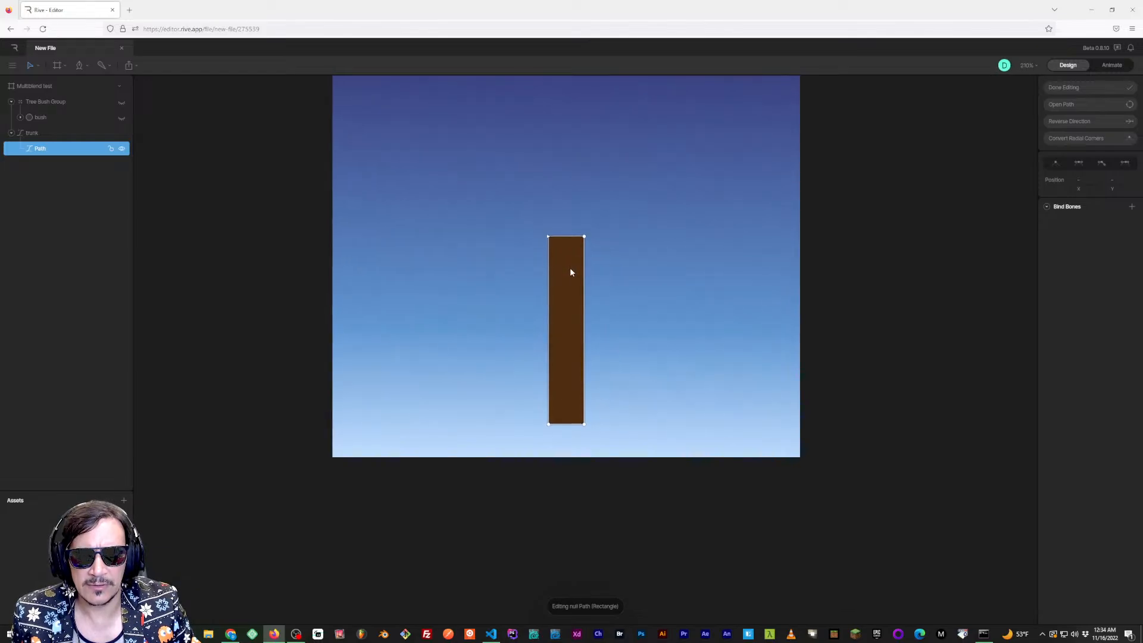
click(544, 266)
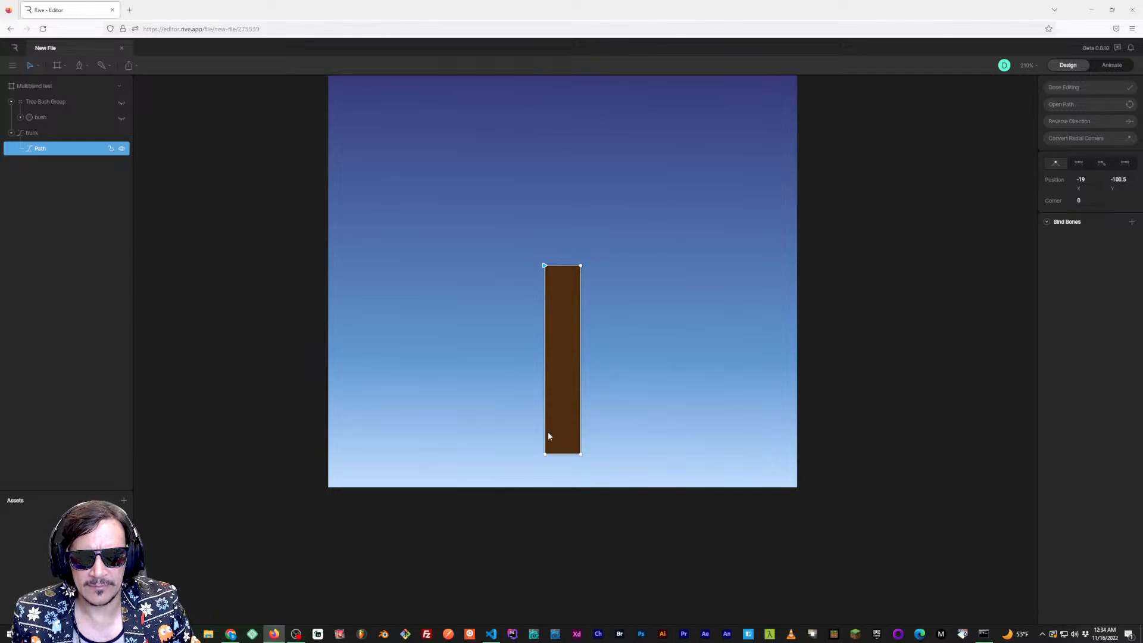
click(581, 265)
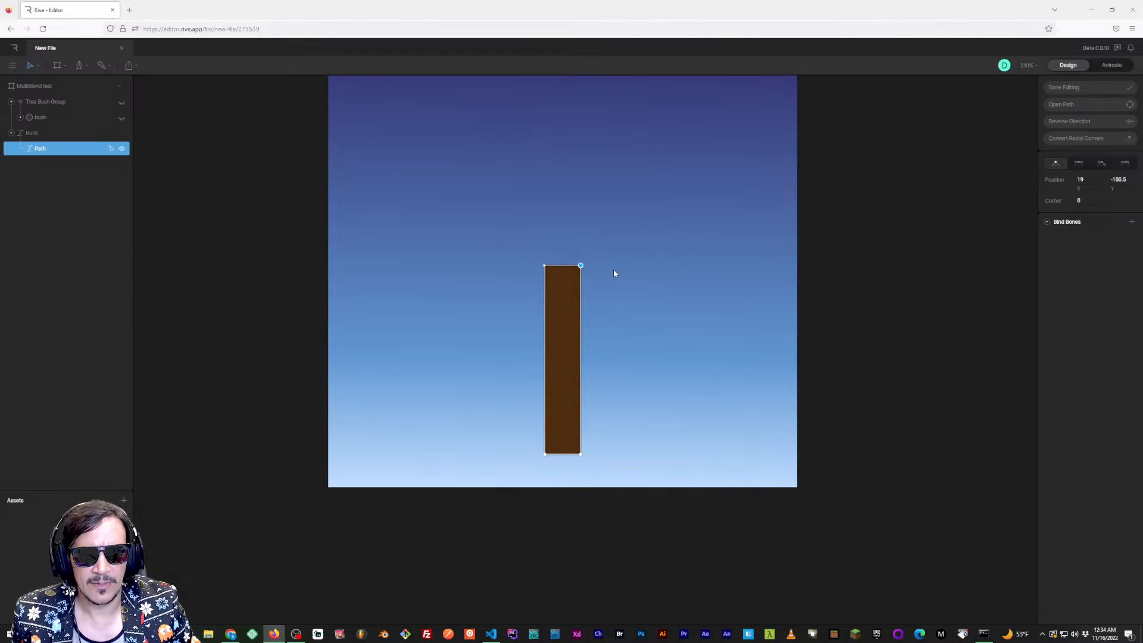
drag(635, 291, 625, 279)
key(Escape)
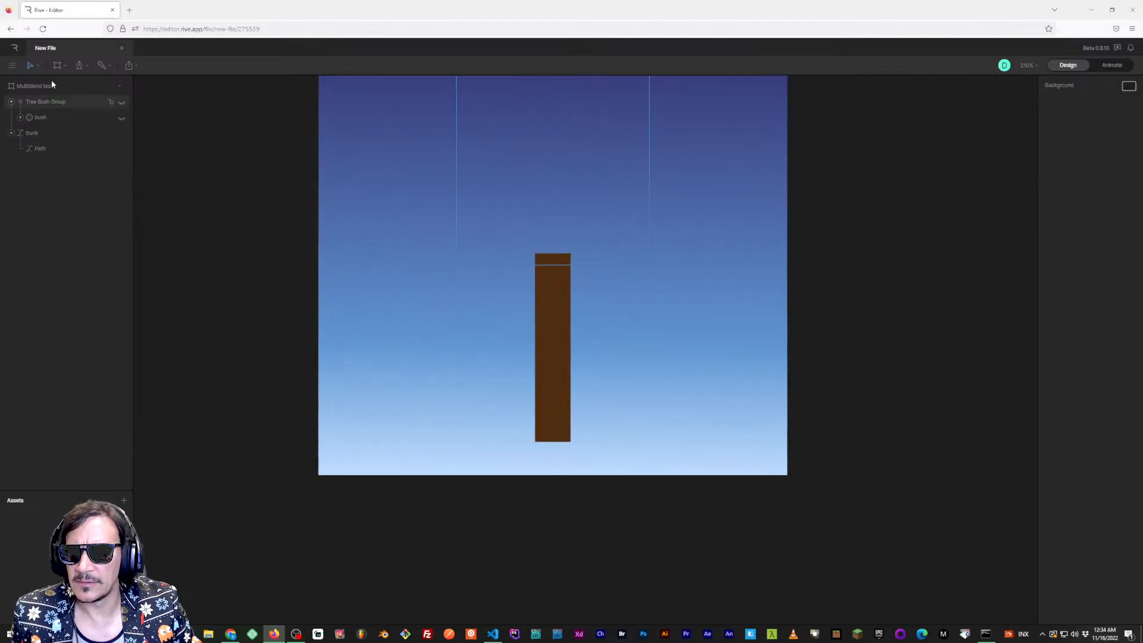
Draw a two-bone chain up the trunk's centre: a short root bone at the base and a bone about 172 long reaching the trunk's top
click(88, 65)
click(116, 90)
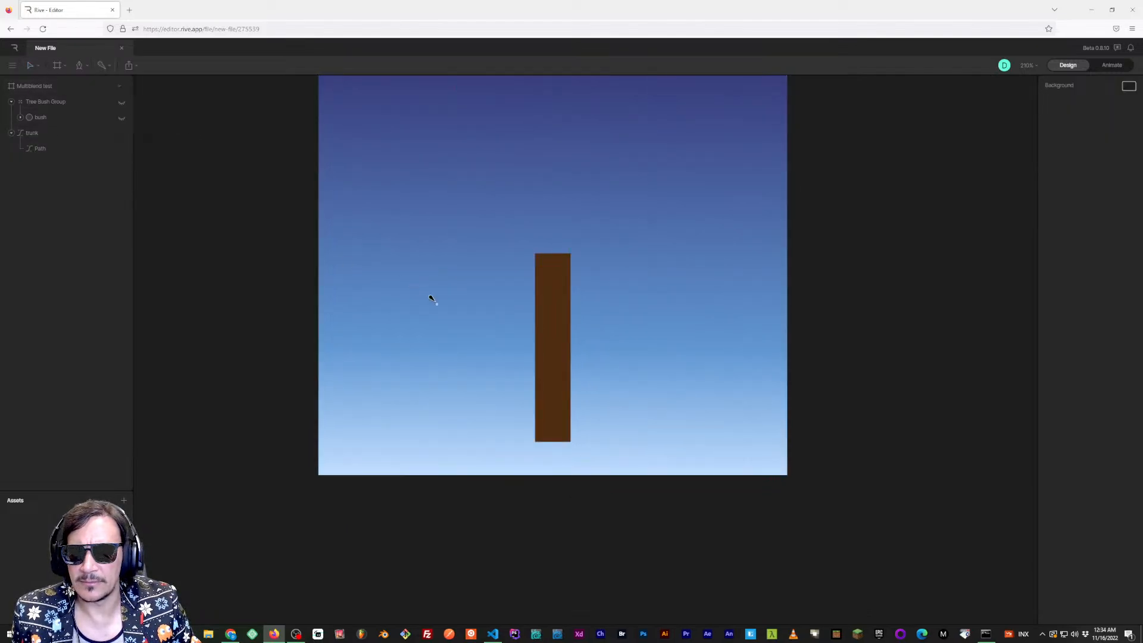
click(553, 440)
click(553, 415)
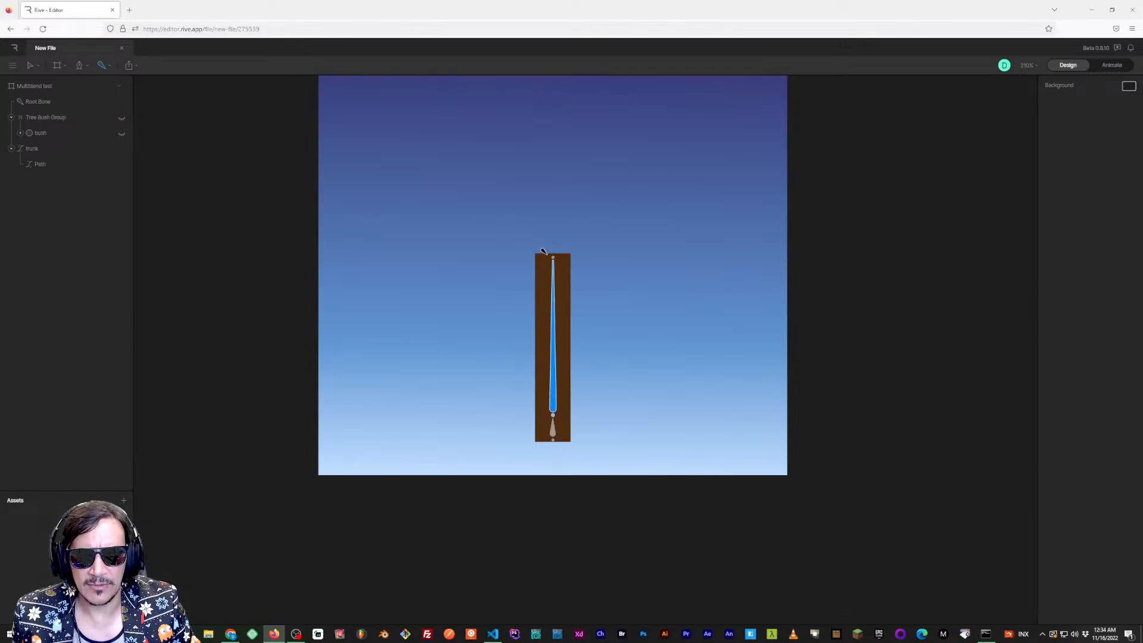
click(543, 250)
key(v)
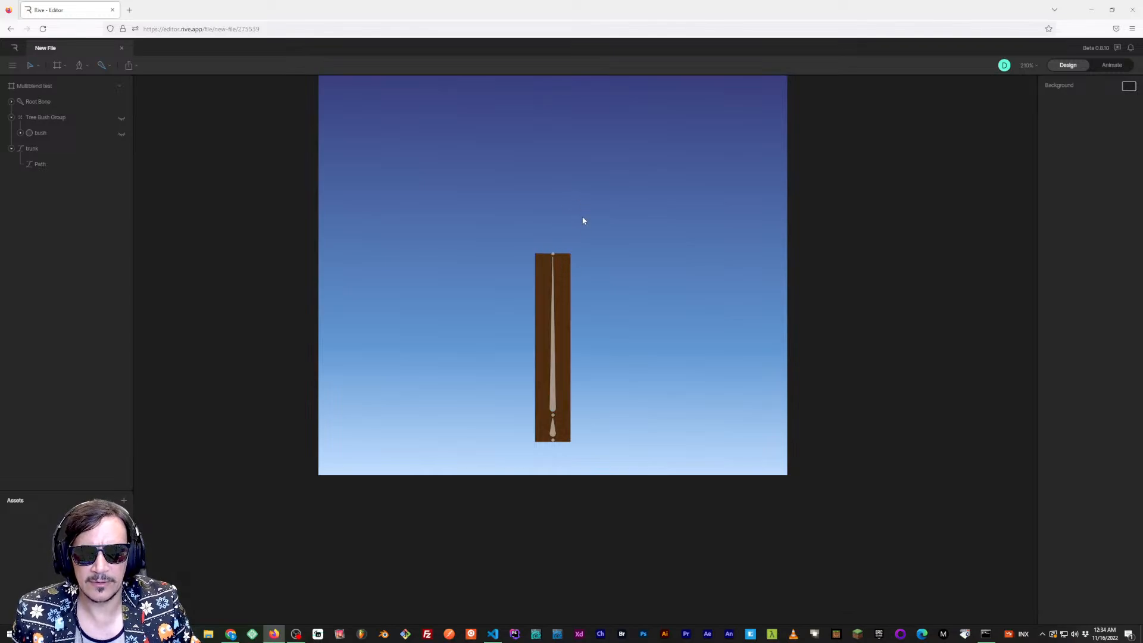
Bind the trunk's path to both Root Bone and Bone 1
click(563, 316)
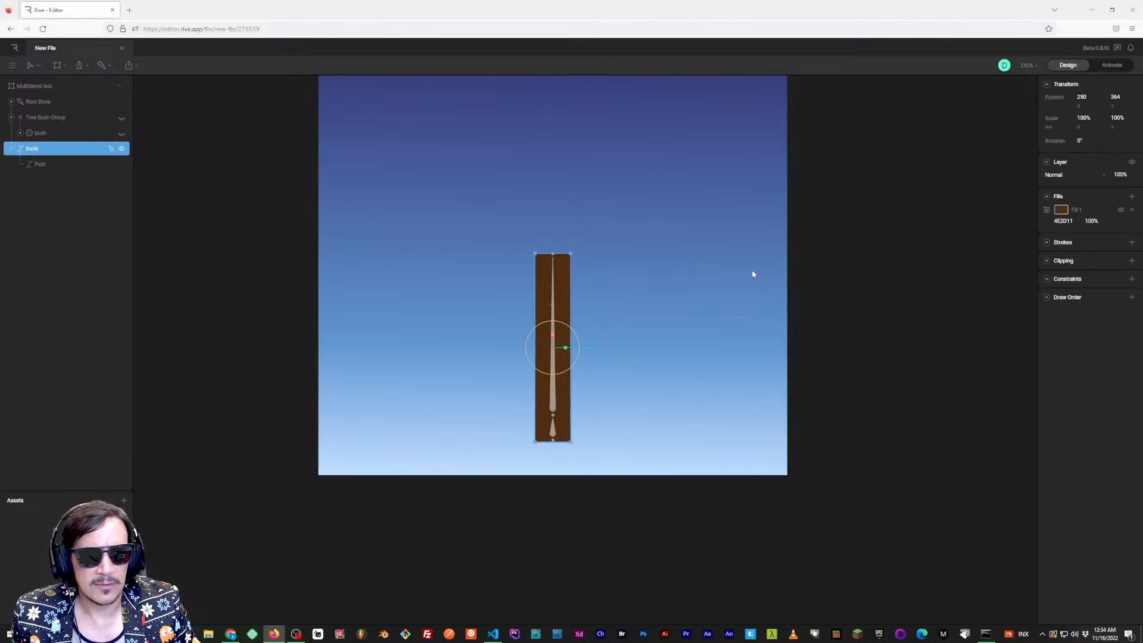
click(66, 163)
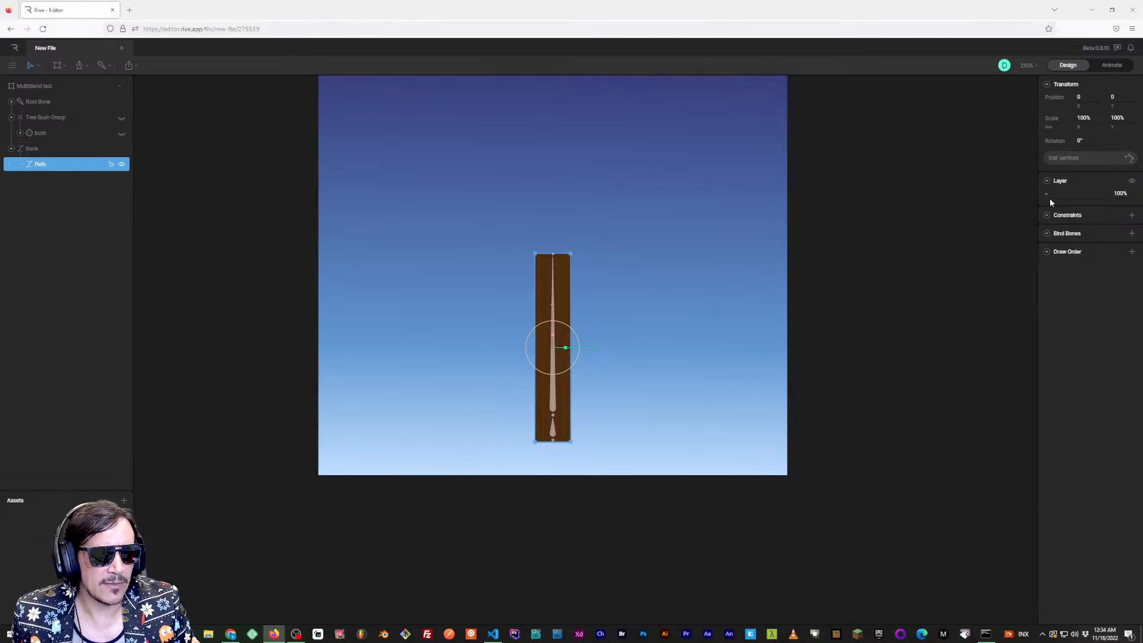
click(1083, 159)
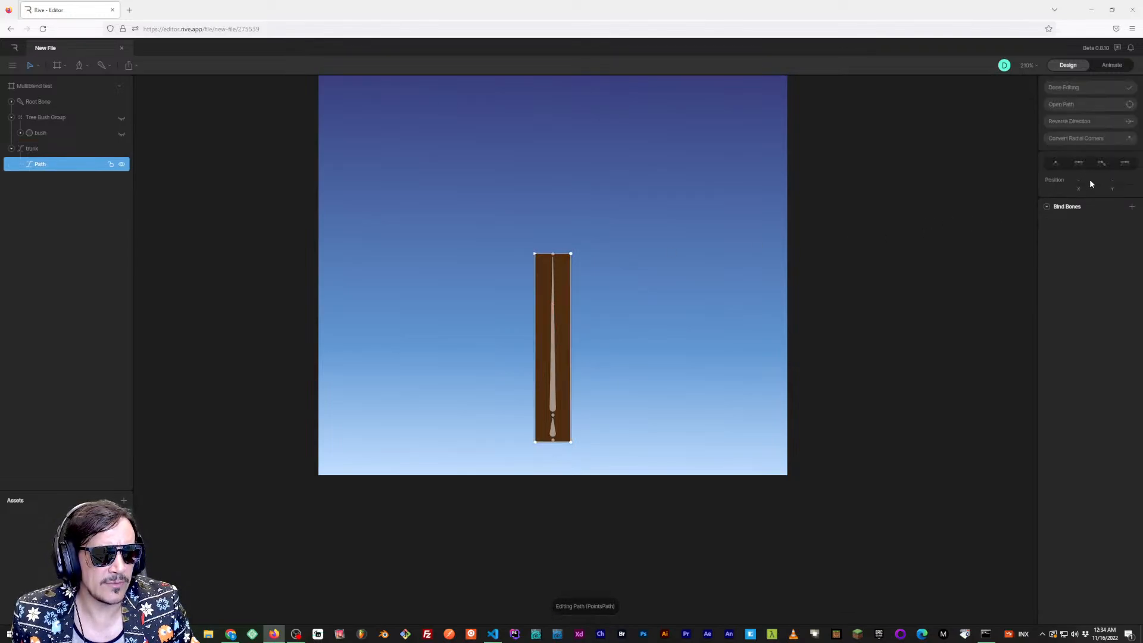
click(1132, 206)
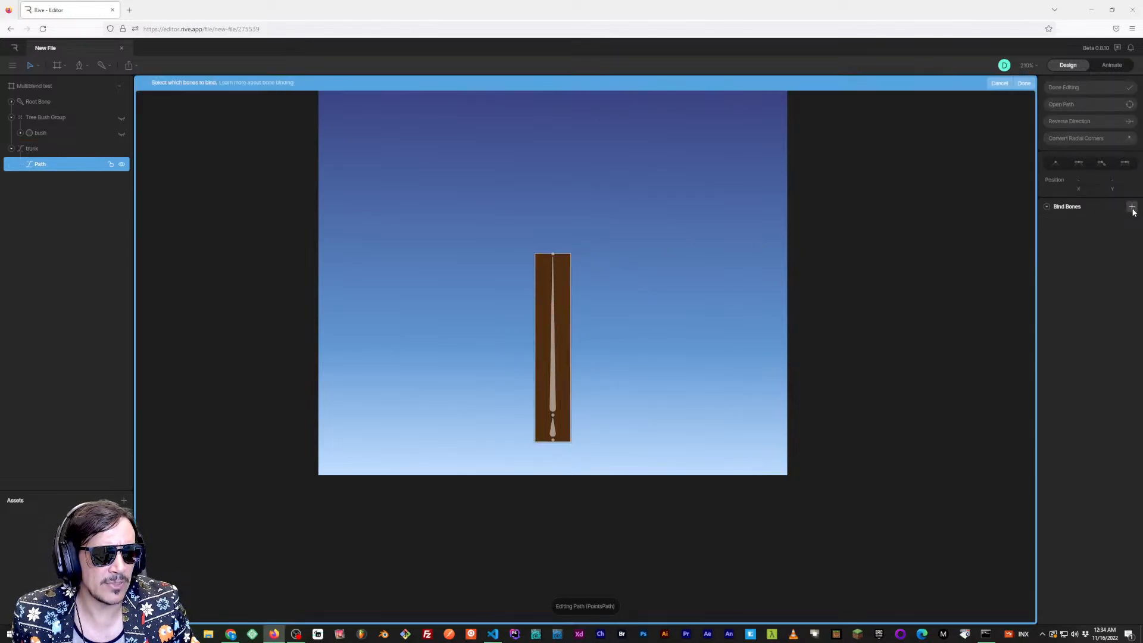
click(553, 430)
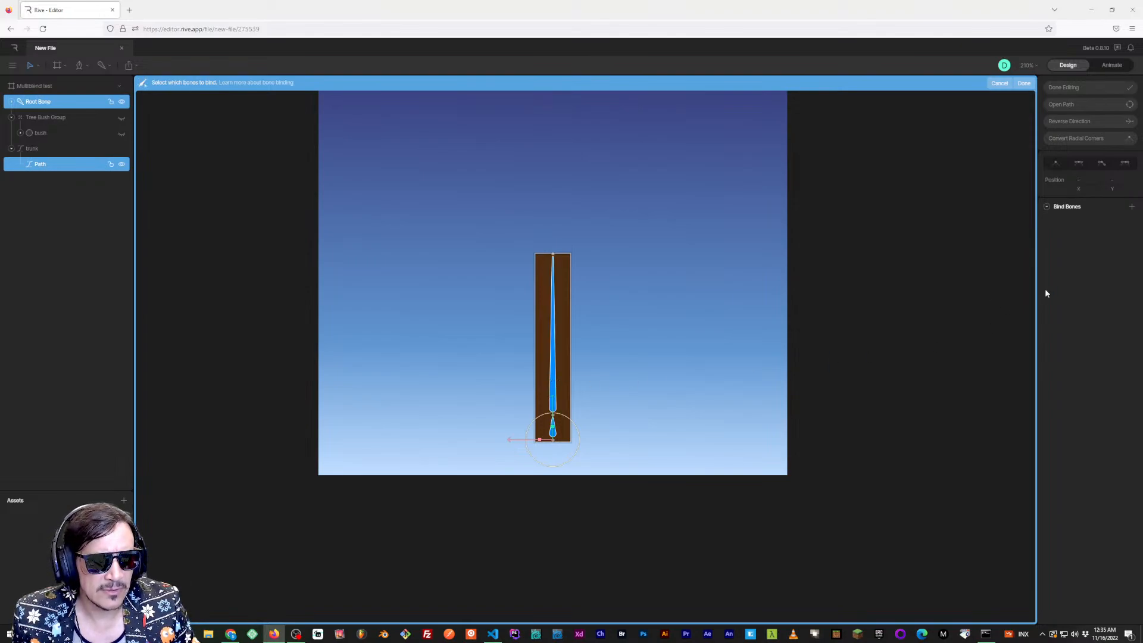
click(1022, 83)
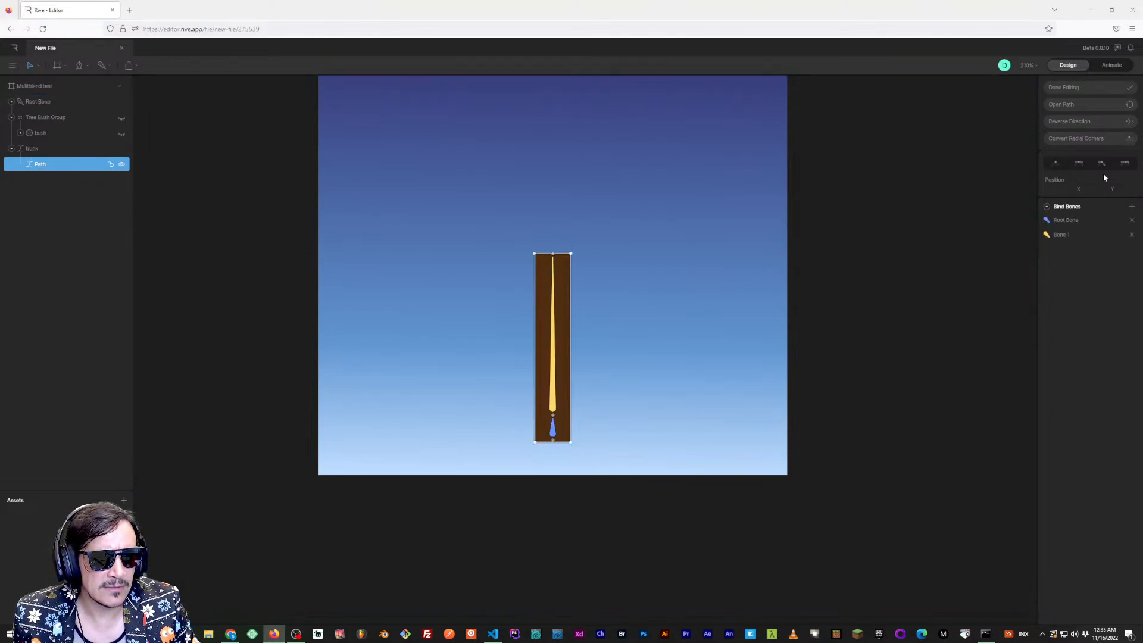
Weight the trunk path's two upper vertices 100% to Bone 1 and 0% to Root Bone
click(571, 254)
shift+click(535, 254)
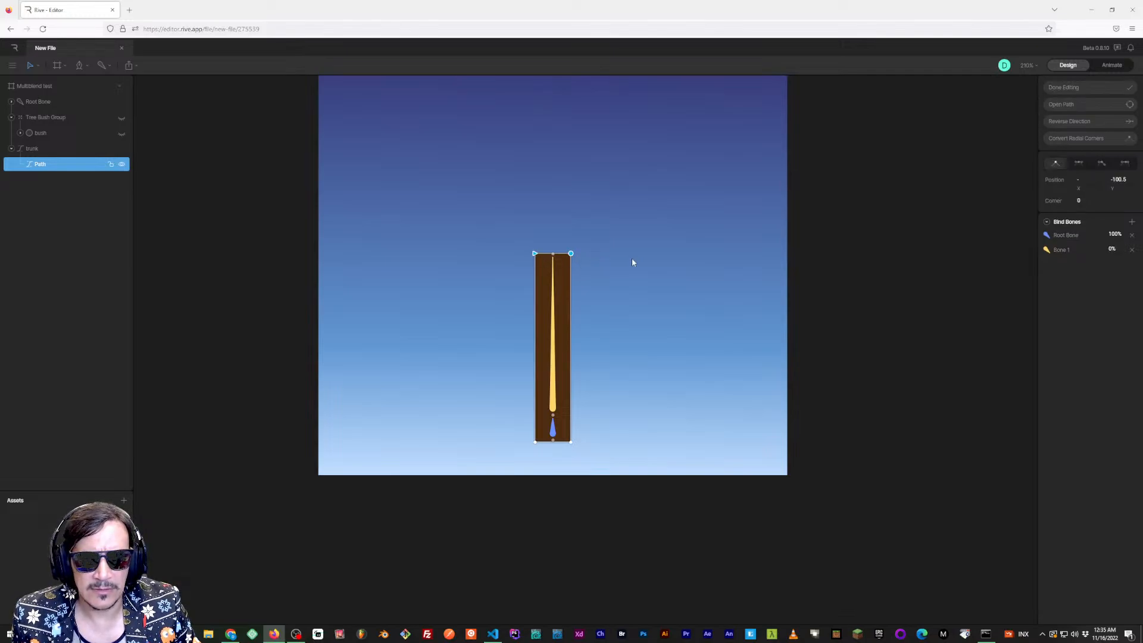
drag(1111, 249, 1113, 249)
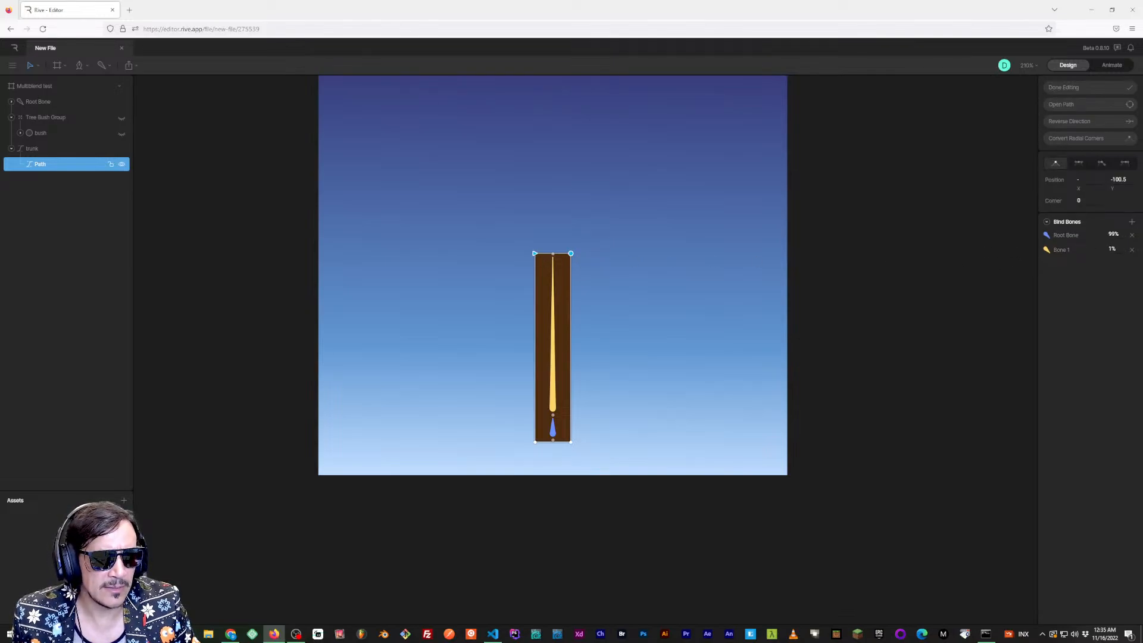
drag(1117, 163, 1115, 3)
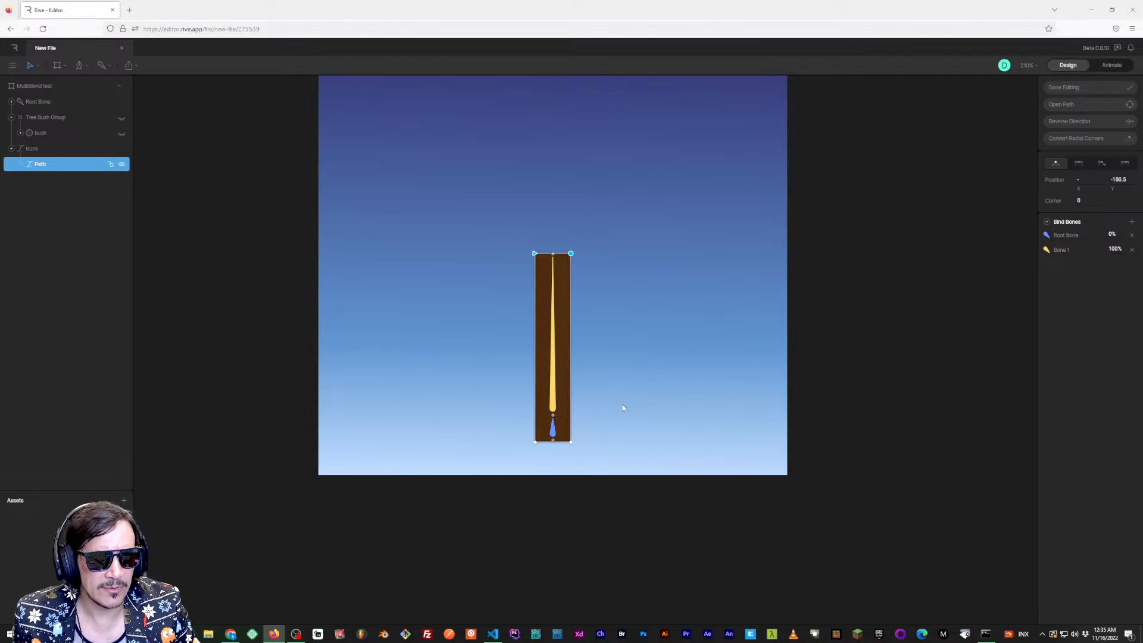
Check the bone weights of the trunk path's two lower vertices and finish editing the path
drag(577, 447, 515, 439)
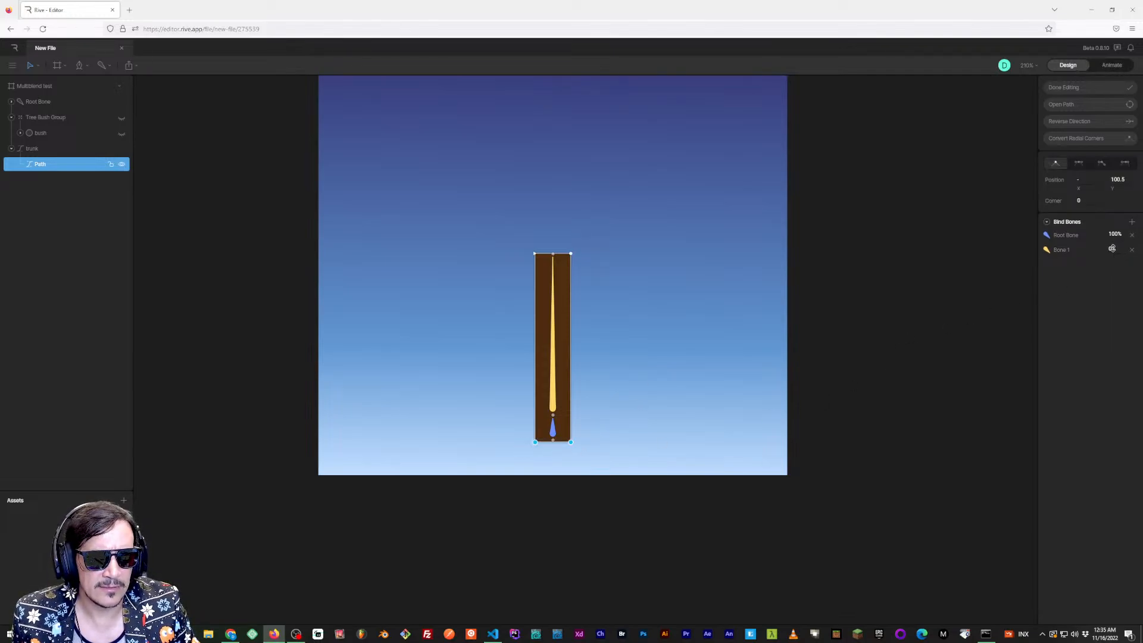
click(869, 323)
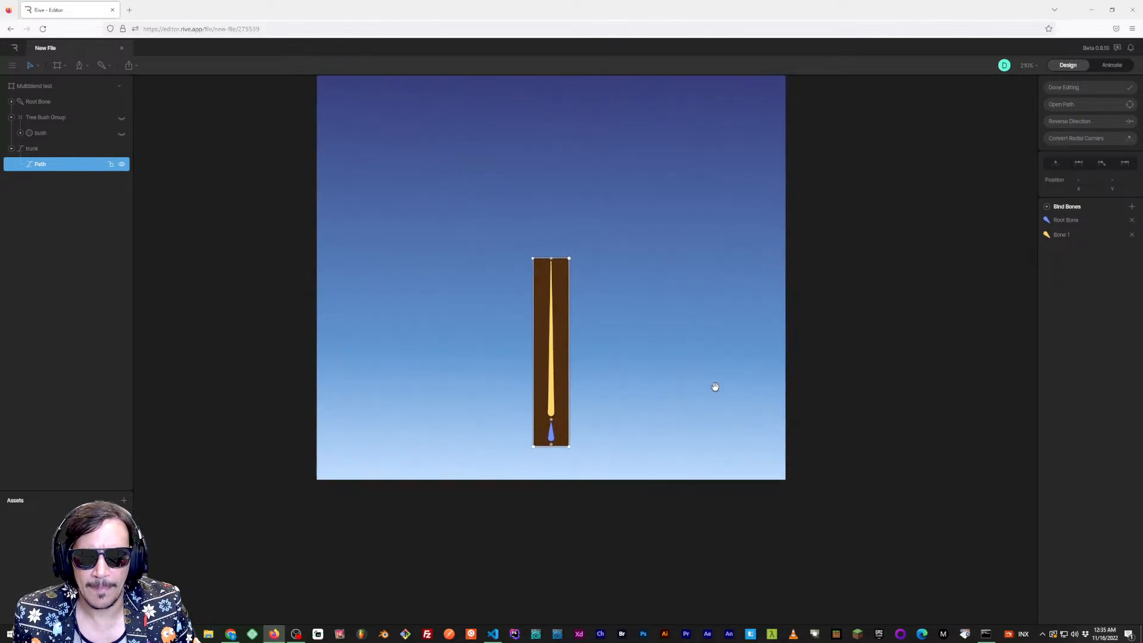
click(1089, 87)
drag(846, 233, 844, 245)
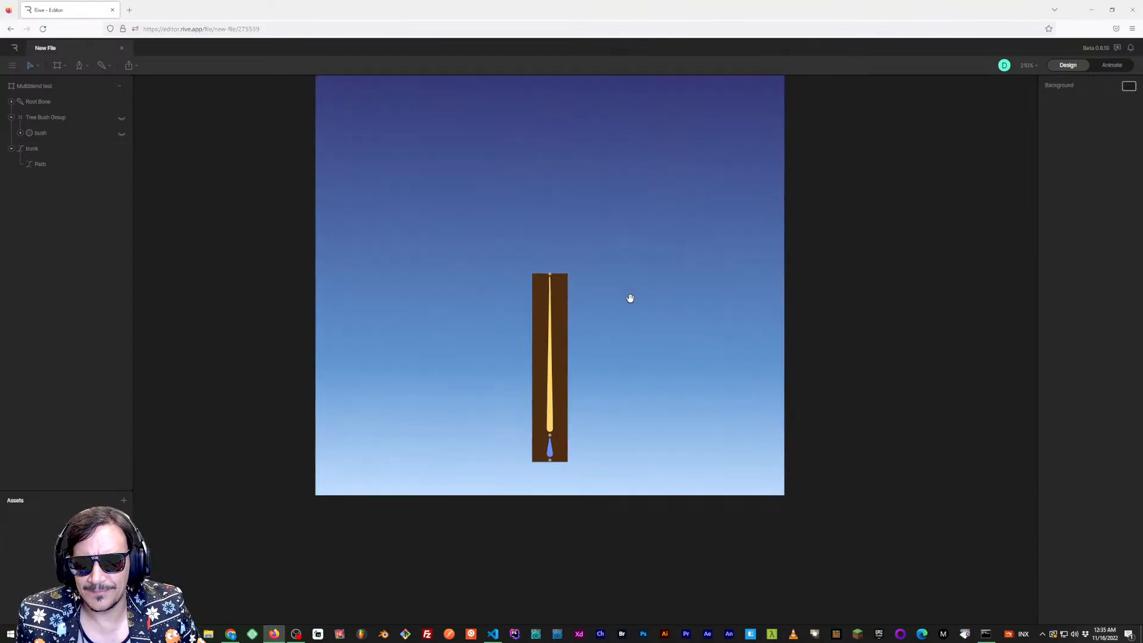
Make the Tree Bush Group visible again above the trunk
scroll(619, 302, down, 3)
drag(643, 312, 652, 303)
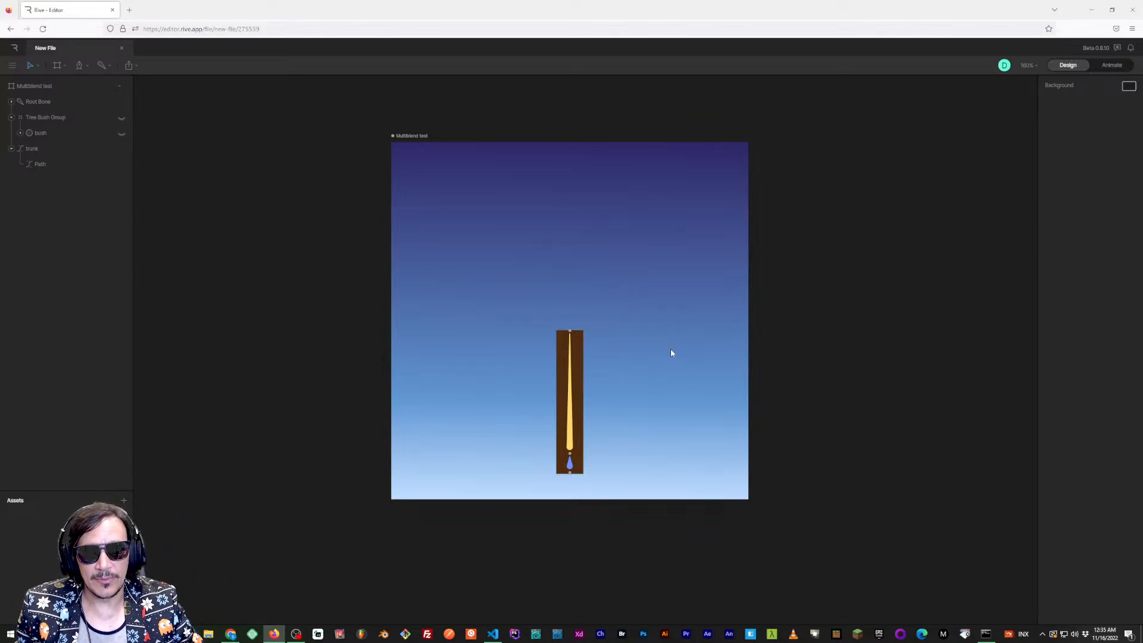
drag(686, 357, 692, 353)
drag(481, 379, 472, 377)
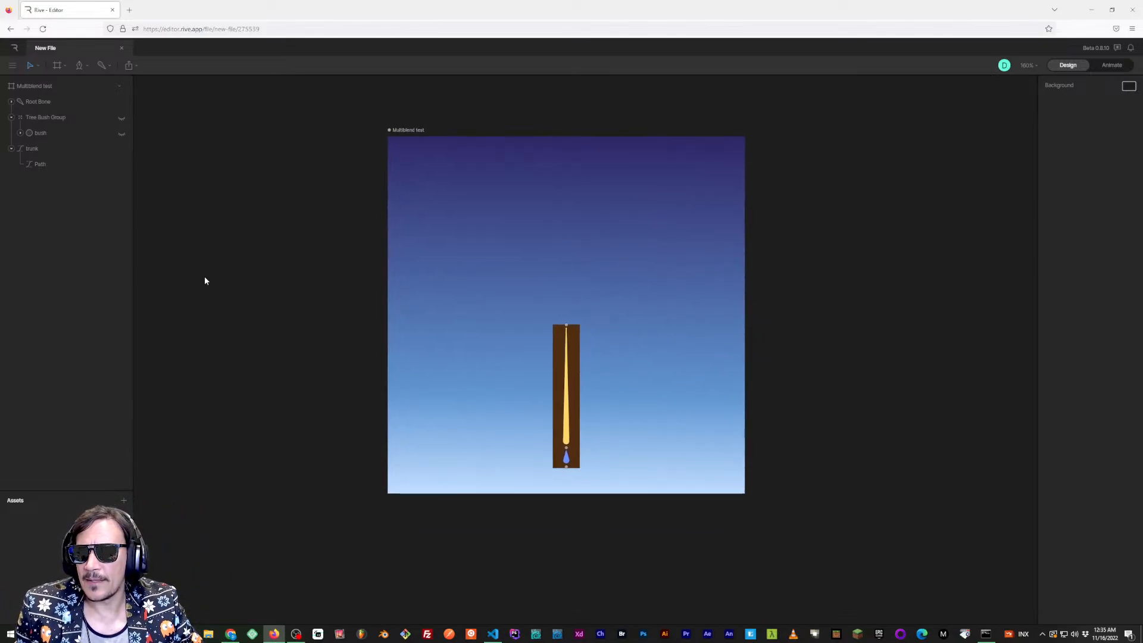
click(58, 117)
click(122, 133)
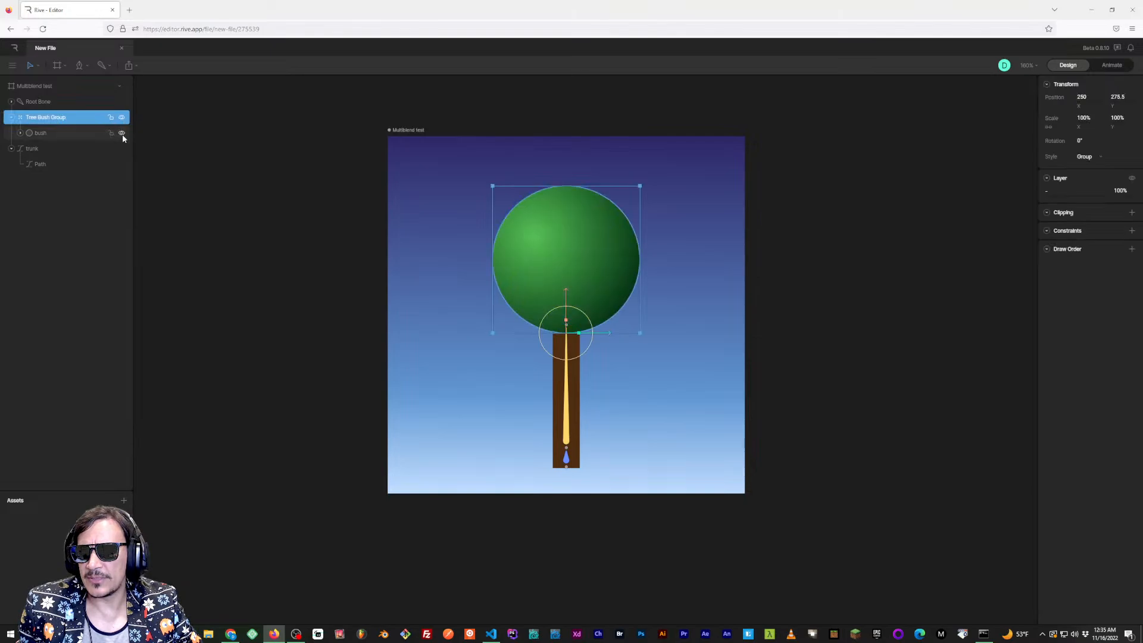
click(280, 260)
Select Bone 1 in the trunk and hide the Root Bone together with its child bone
drag(401, 305, 394, 303)
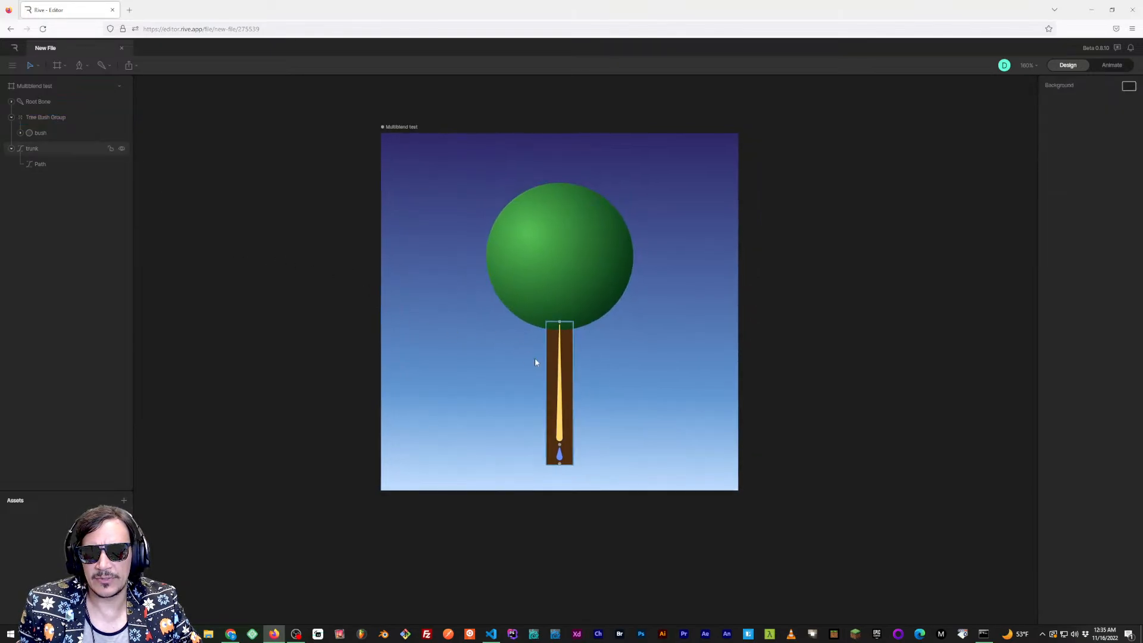
drag(487, 334, 488, 344)
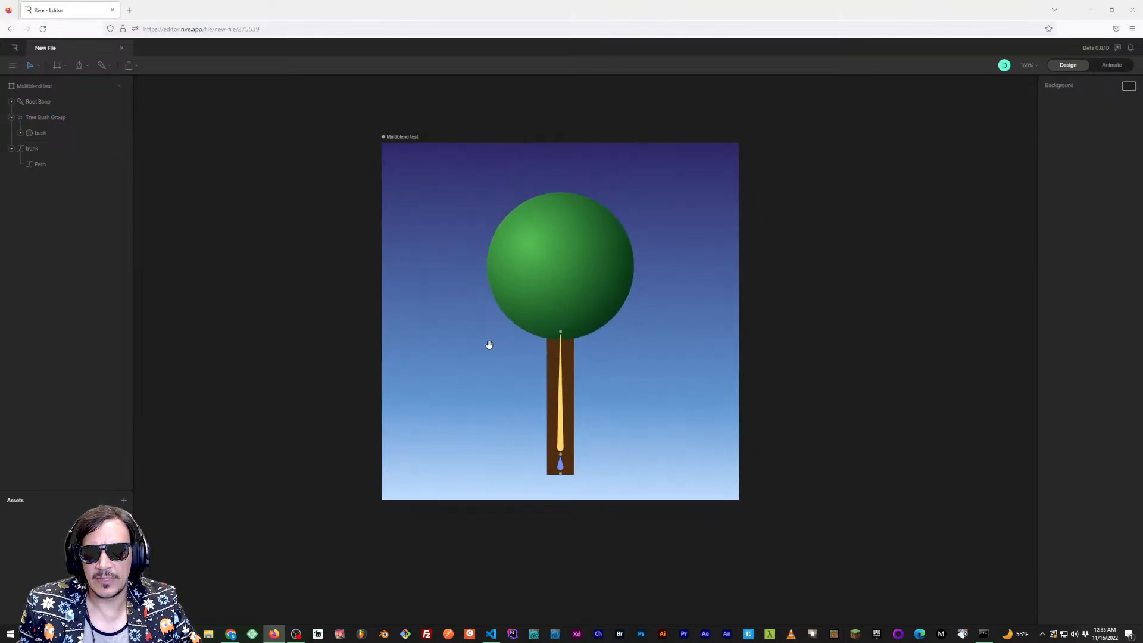
click(561, 380)
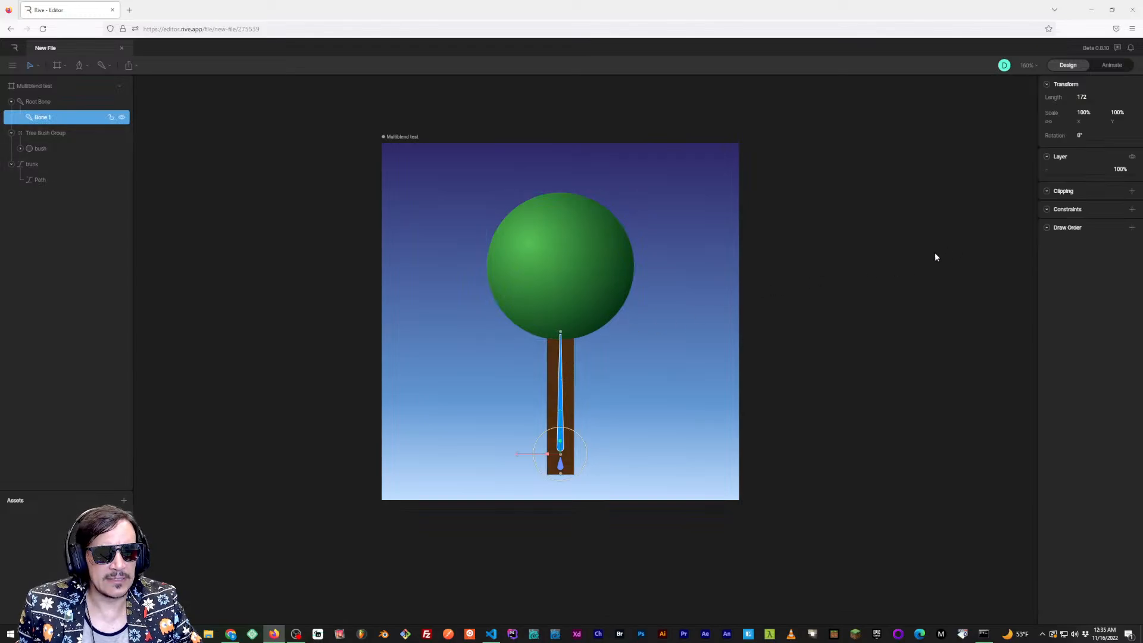
click(122, 102)
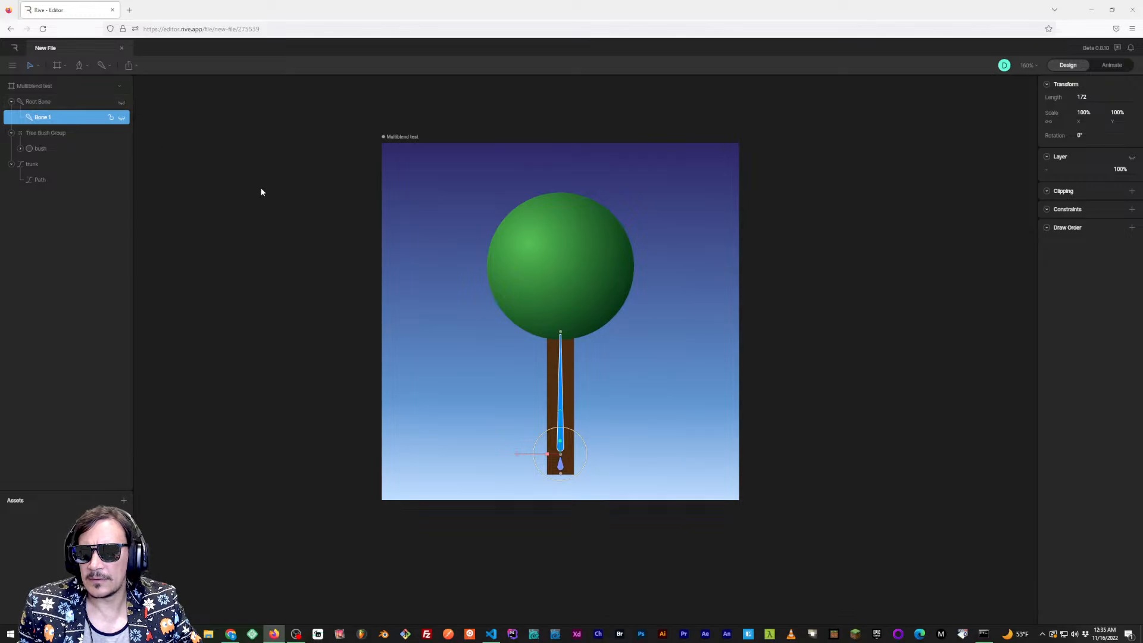
Make the Root Bone visible again and place it between the Tree Bush Group and the trunk in the hierarchy
click(121, 102)
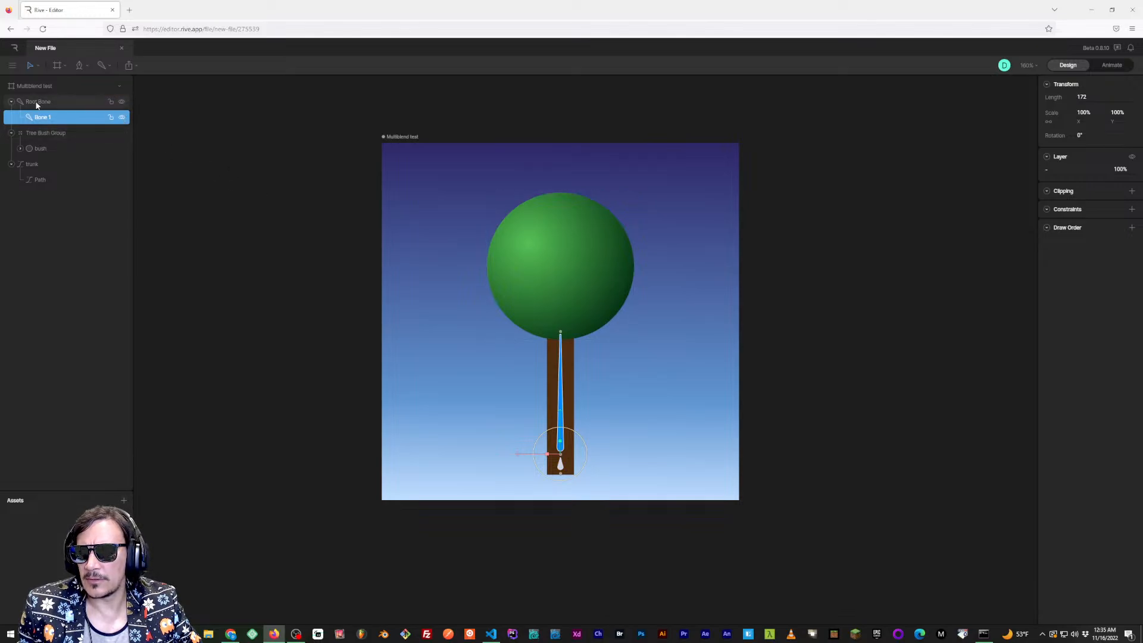
click(7, 105)
click(11, 102)
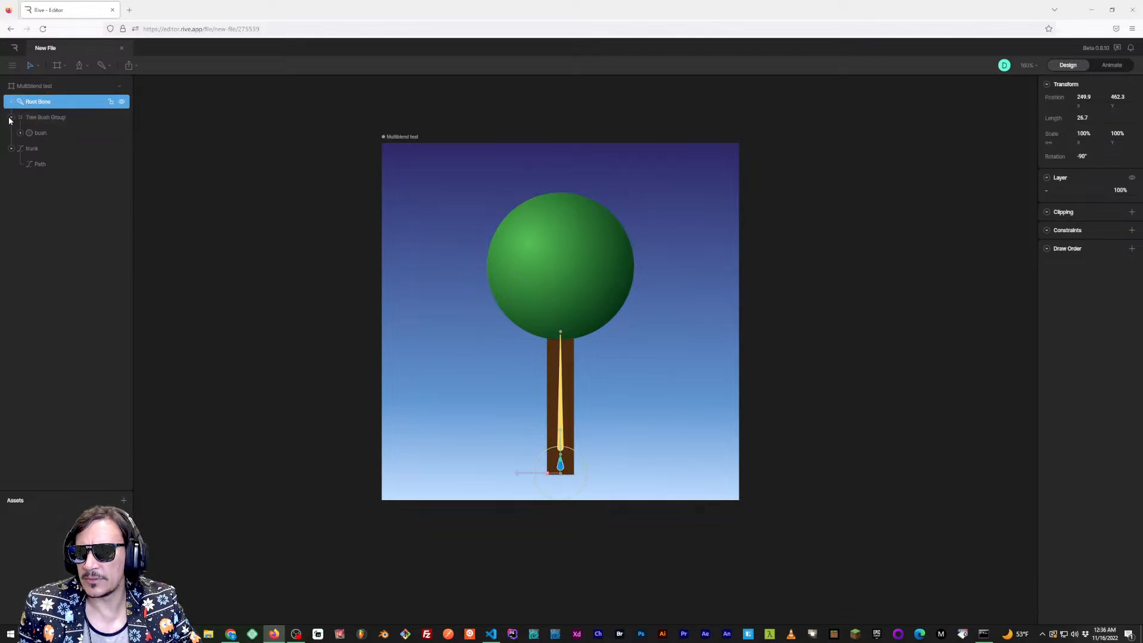
click(11, 117)
drag(39, 102, 41, 127)
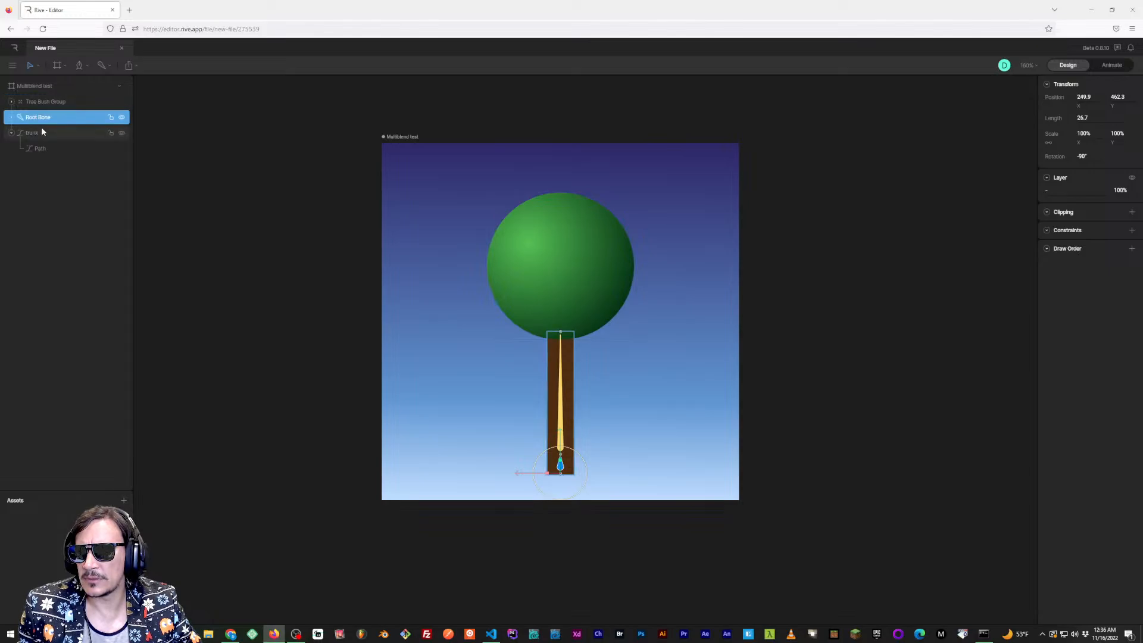
click(12, 133)
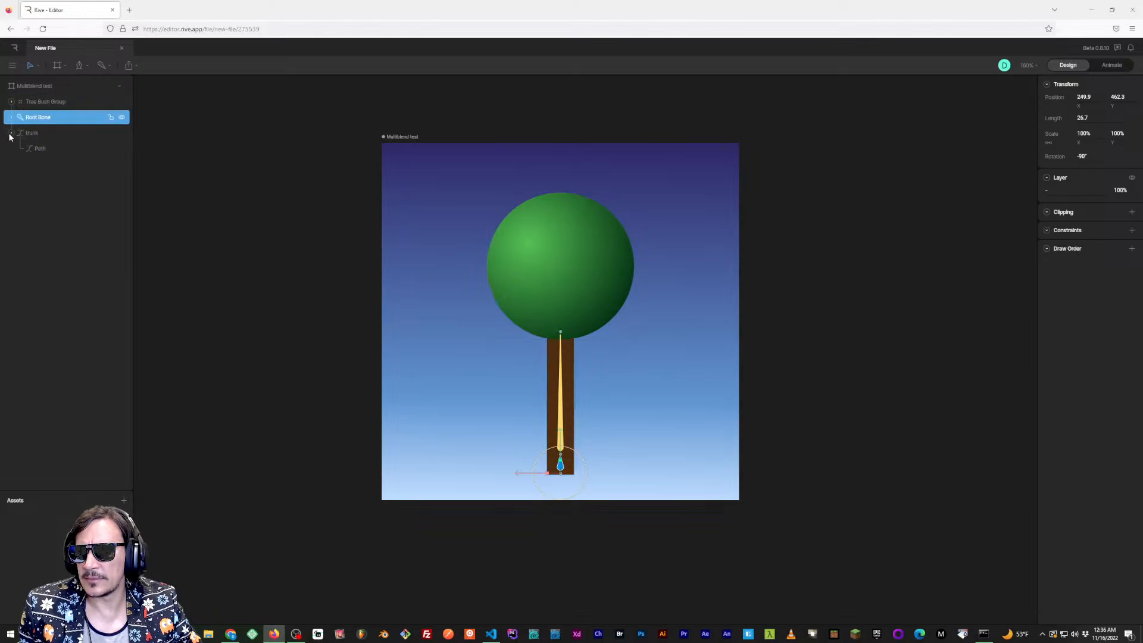
drag(315, 256, 307, 243)
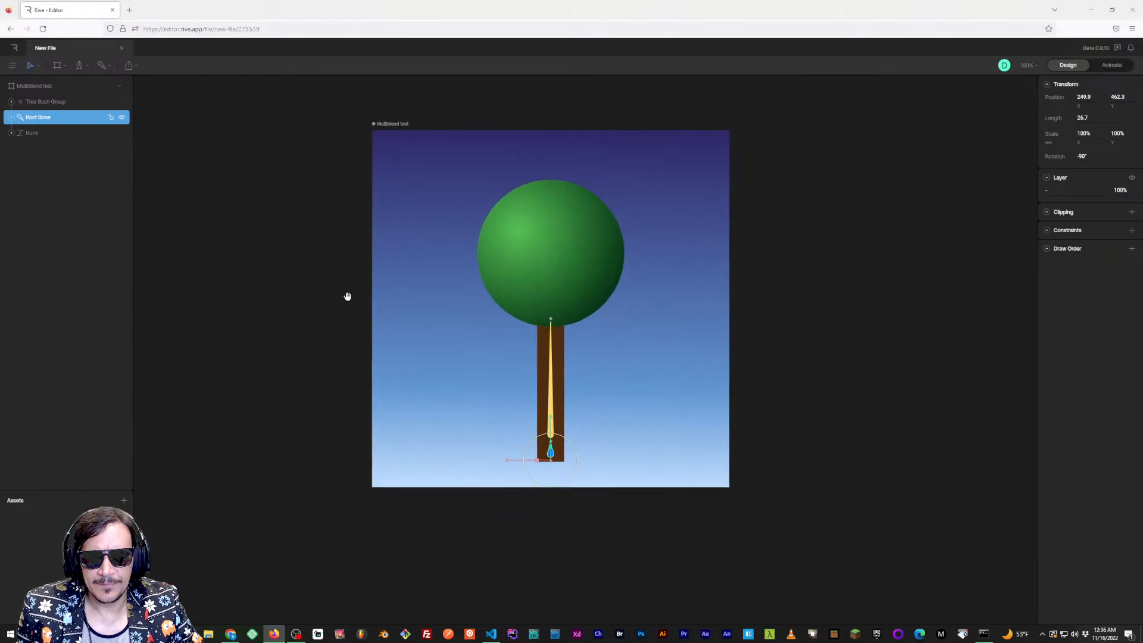
drag(347, 296, 352, 309)
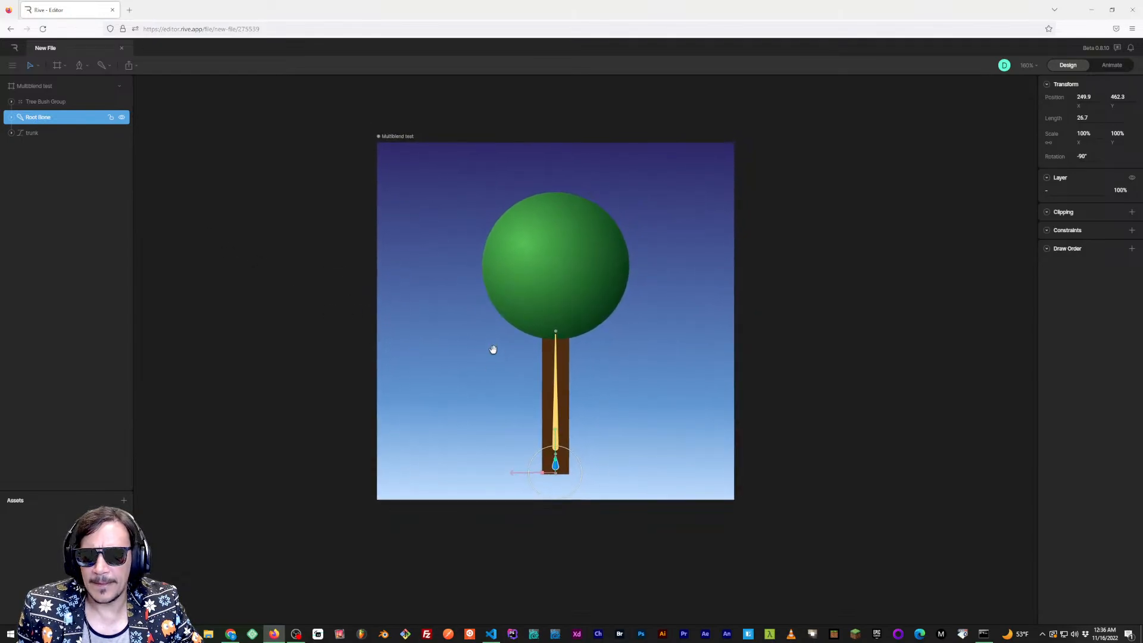
scroll(486, 340, up, 1)
scroll(560, 363, up, 1)
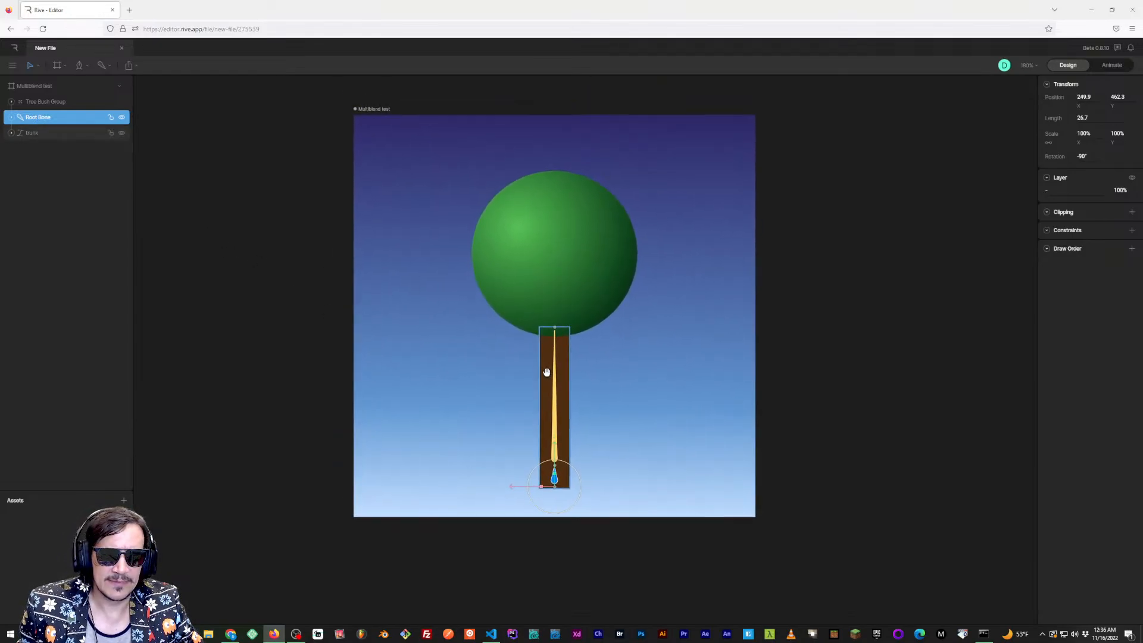
drag(625, 374, 640, 385)
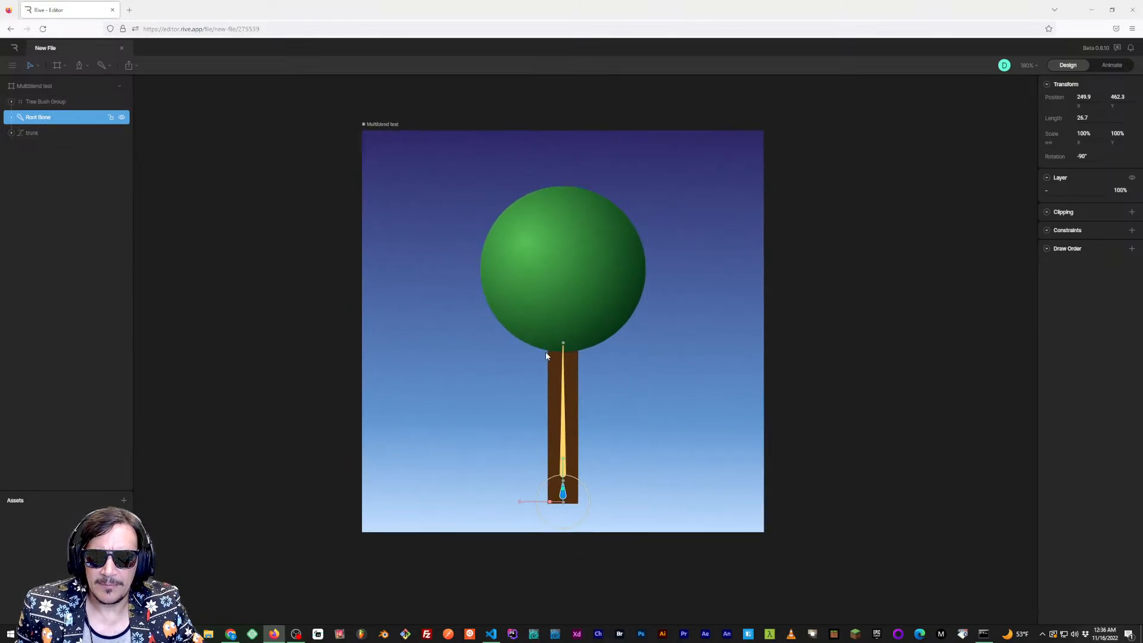
Try posing the trunk bones, rotating the Root Bone at the trunk's base, and undo each trial change
click(12, 117)
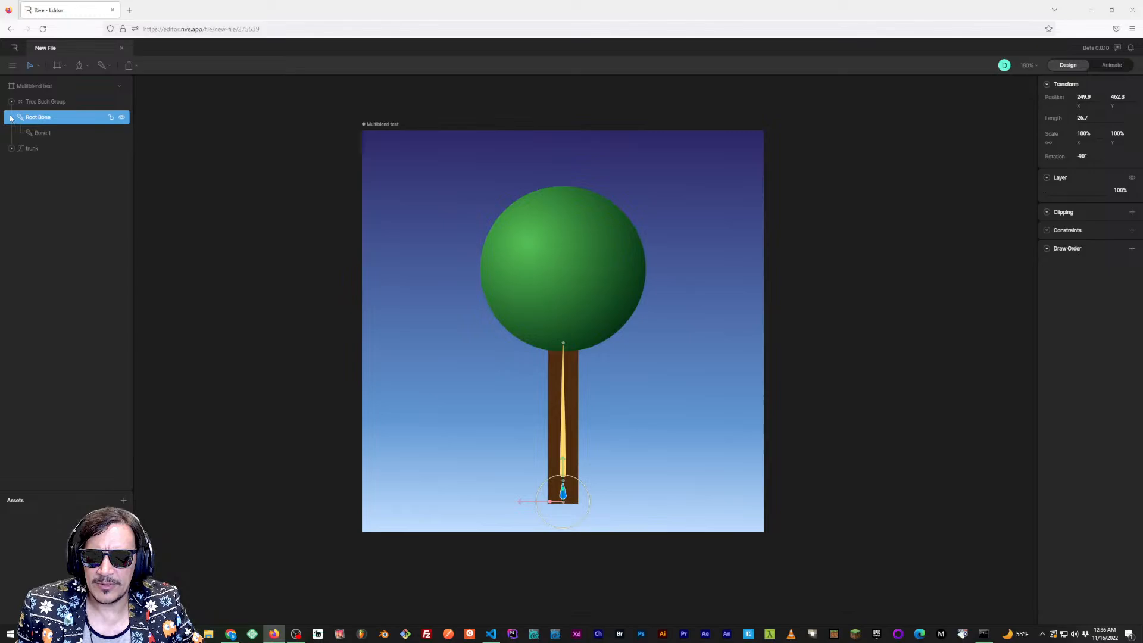
click(47, 134)
drag(564, 343, 649, 346)
key(ctrl+z)
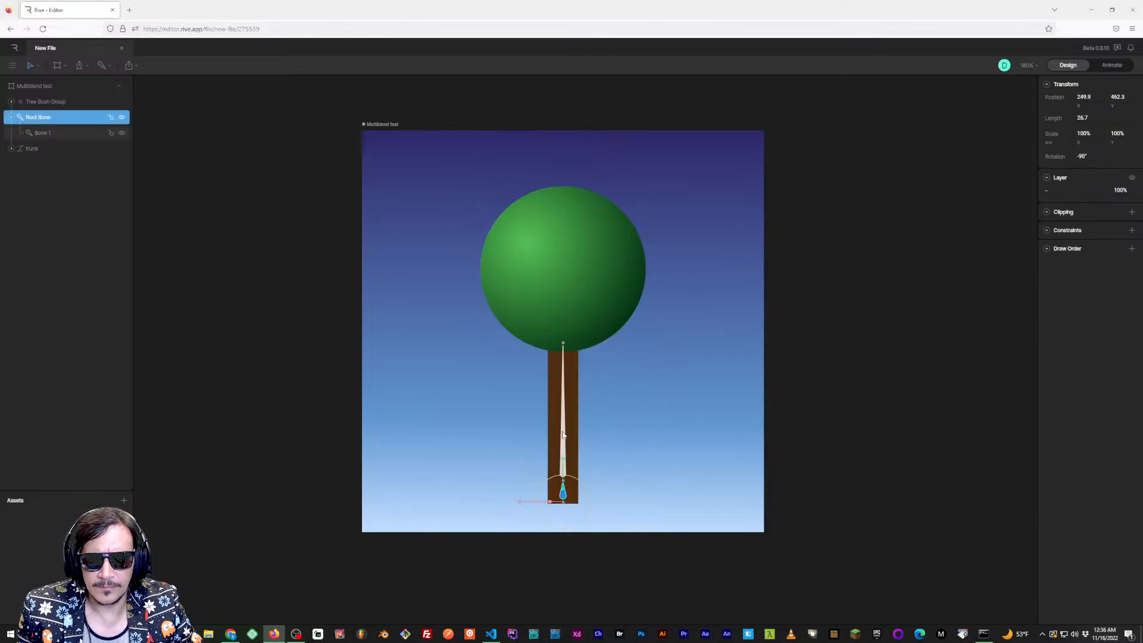
drag(587, 486, 594, 494)
key(ctrl+z)
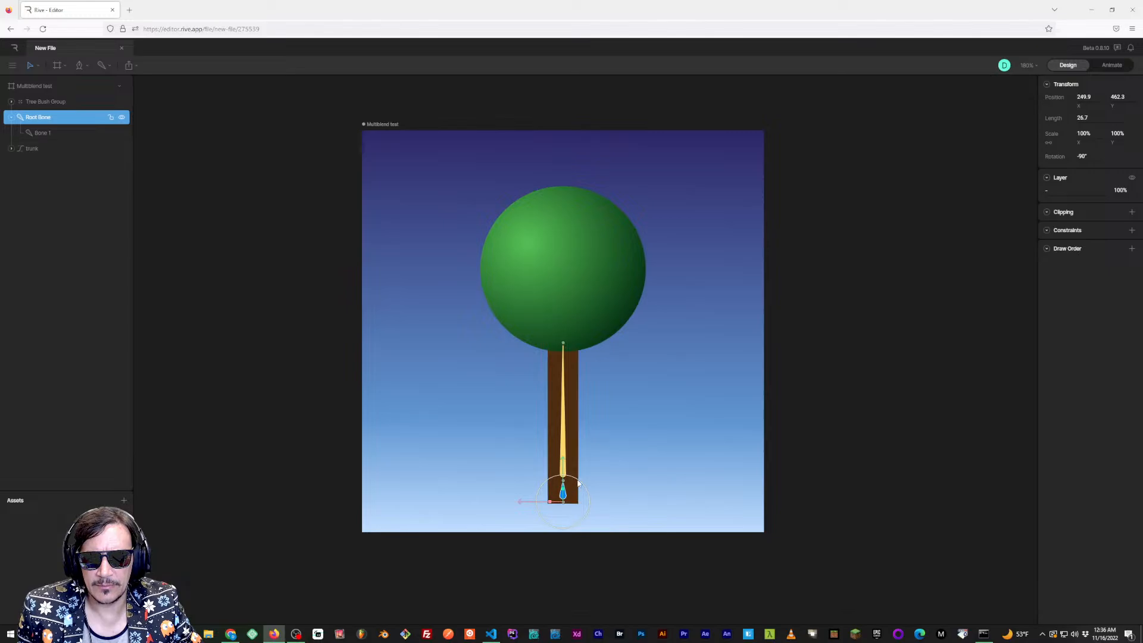
drag(578, 483, 586, 497)
key(ctrl+z)
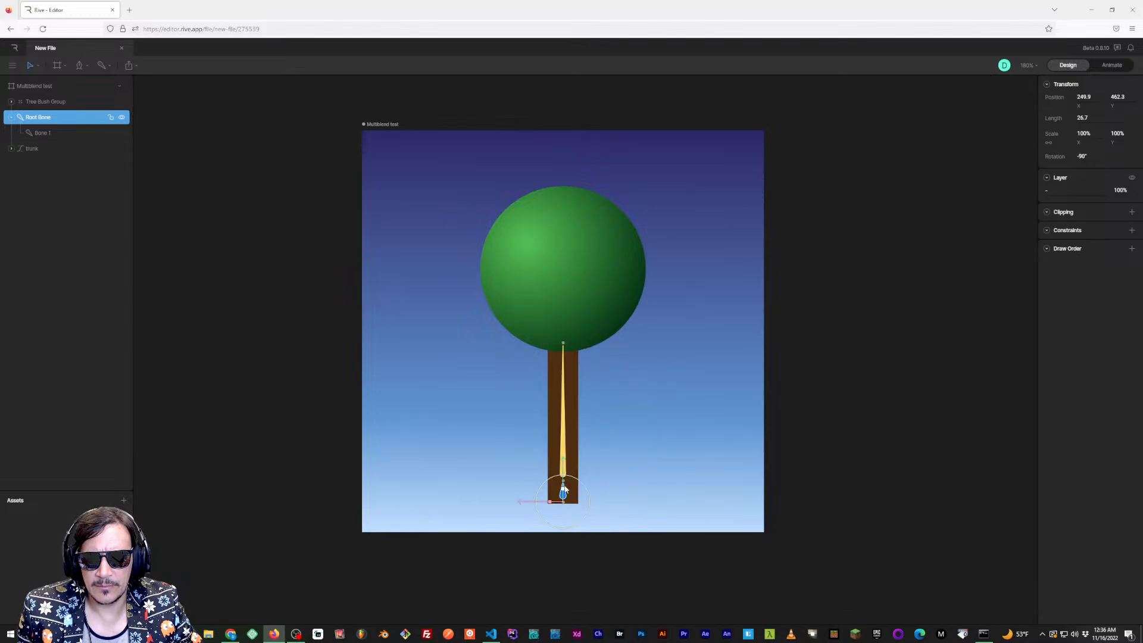
Try rotating Bone 1 to about 34° to lean the trunk, undo the rotation and clear the selection
click(563, 446)
drag(583, 467, 592, 480)
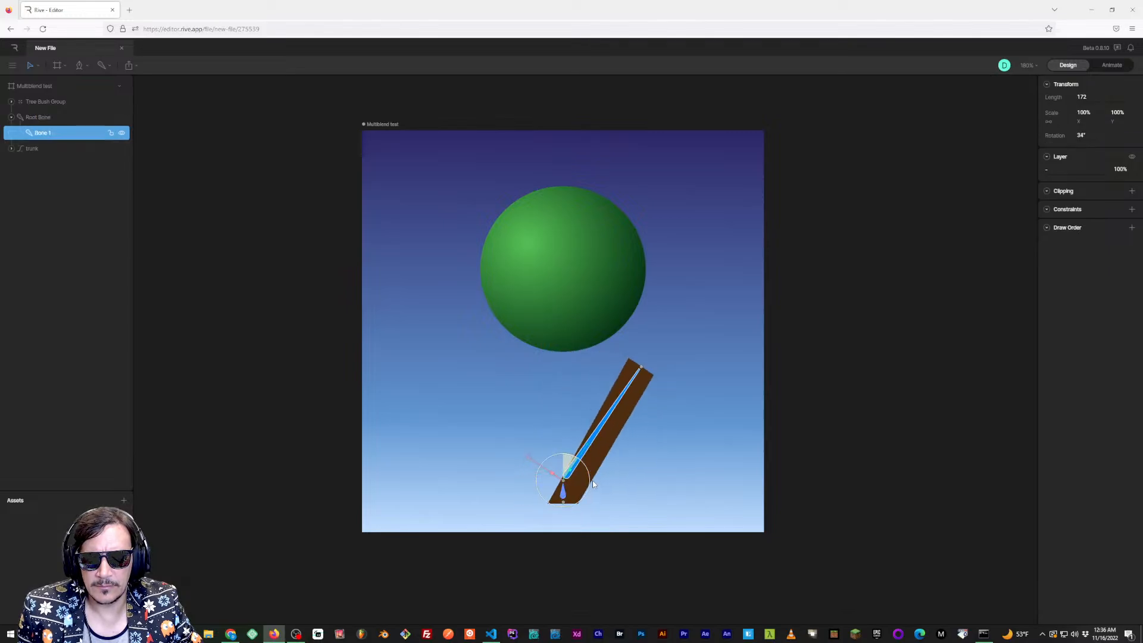
key(ctrl+z)
drag(620, 424, 633, 401)
click(634, 474)
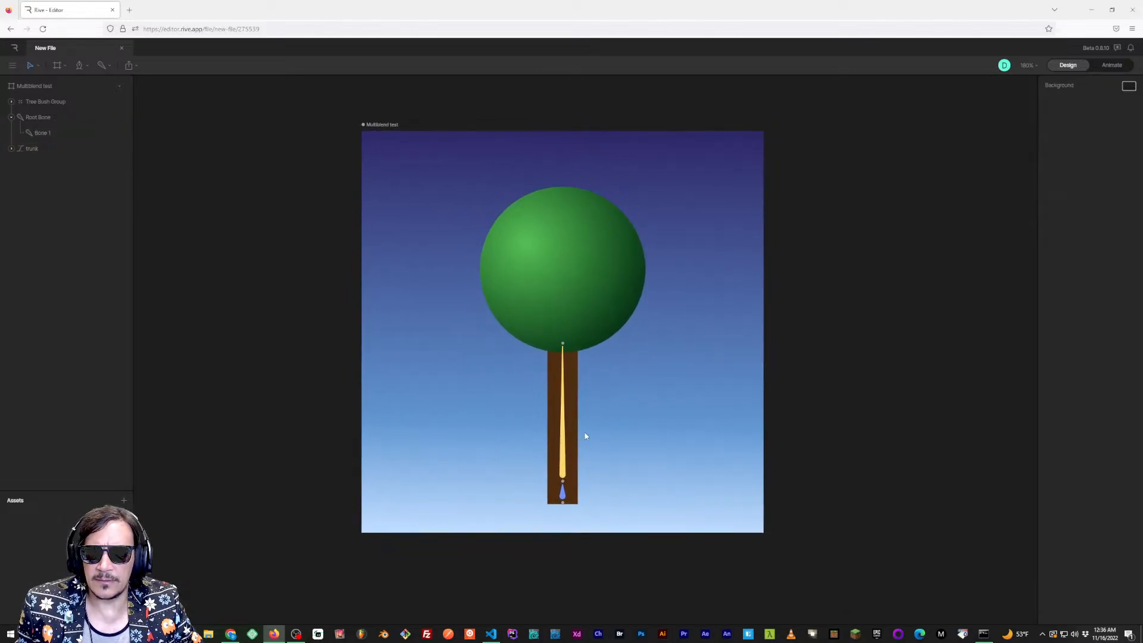
Try scaling Bone 1 to 40% in Y and about 220% in X, undoing the trial scaling and deselecting the bone
click(565, 432)
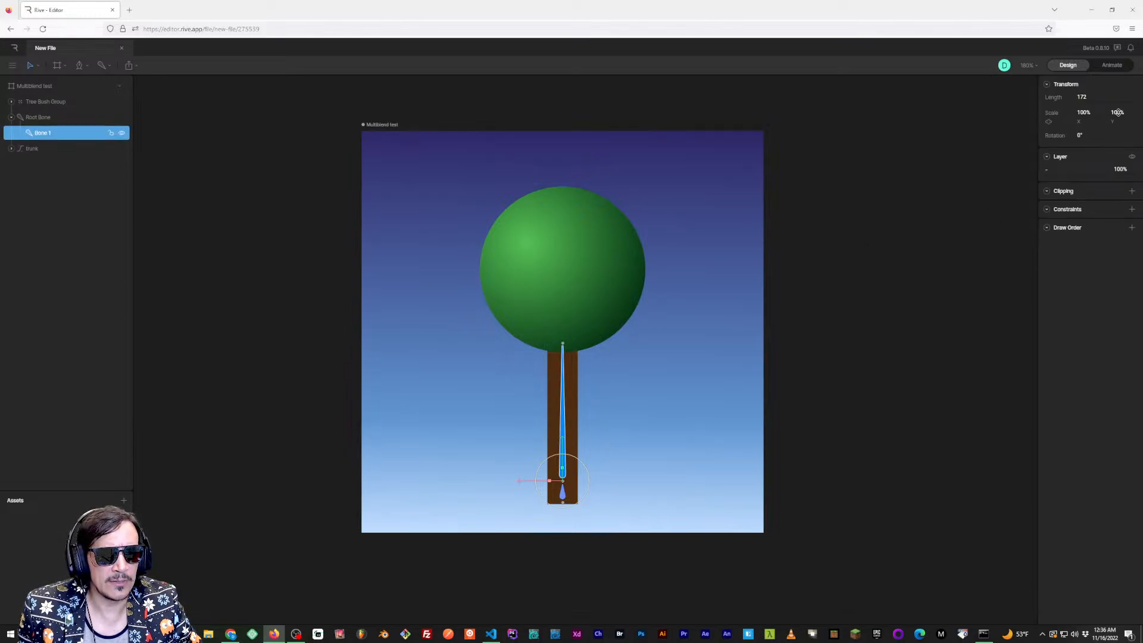
drag(1081, 112, 1119, 127)
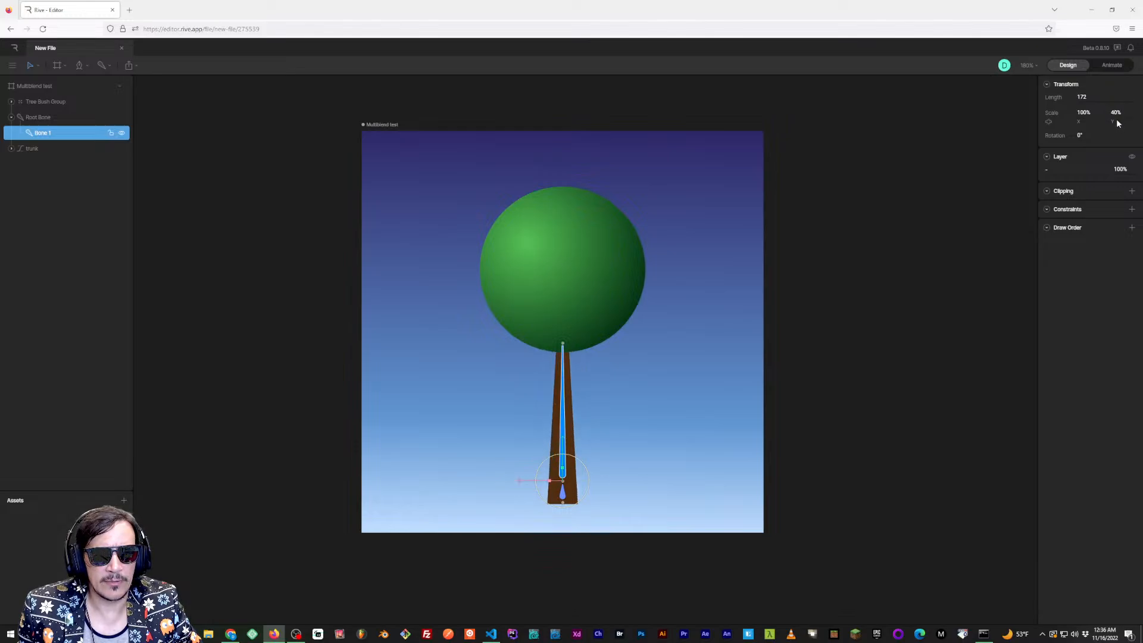
drag(1083, 112, 1087, 110)
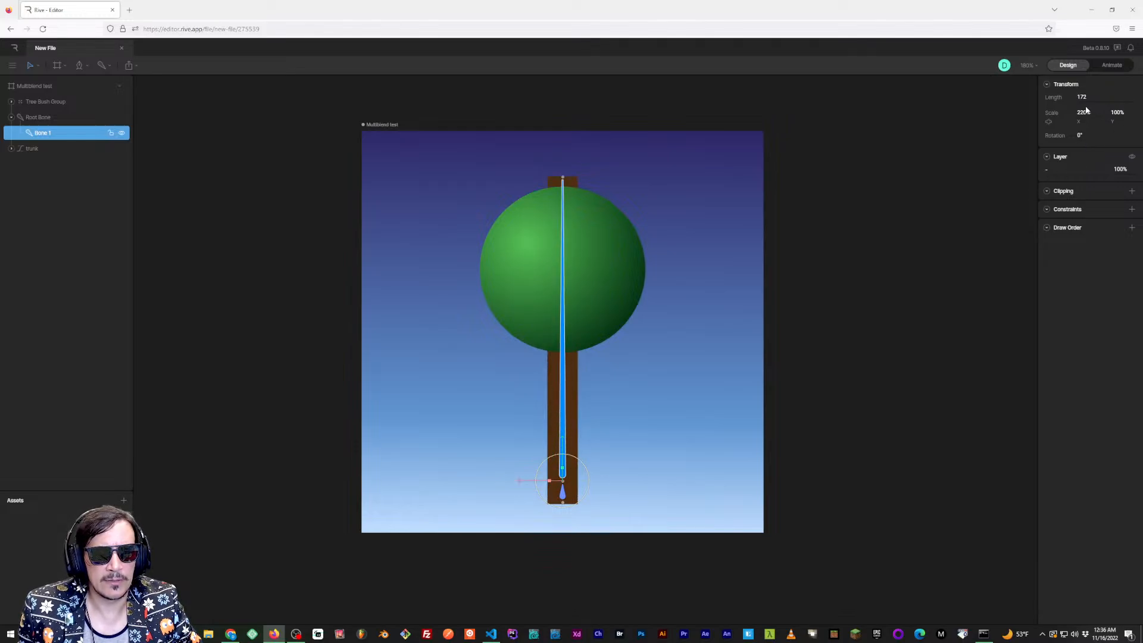
key(ctrl+z)
click(834, 269)
drag(824, 273, 829, 278)
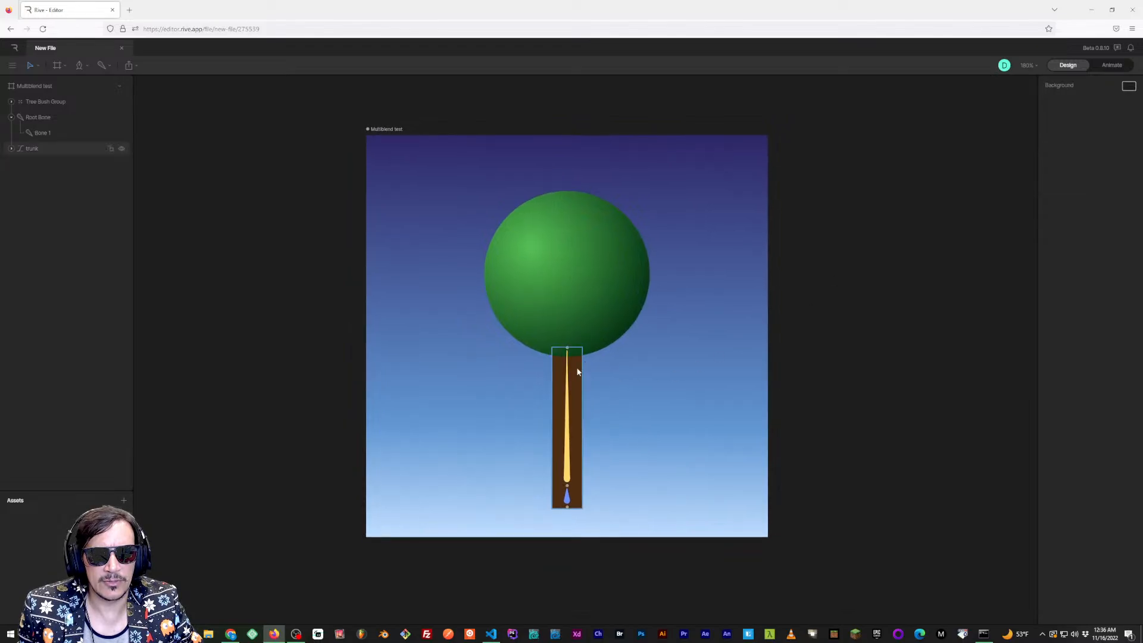
drag(658, 396, 644, 385)
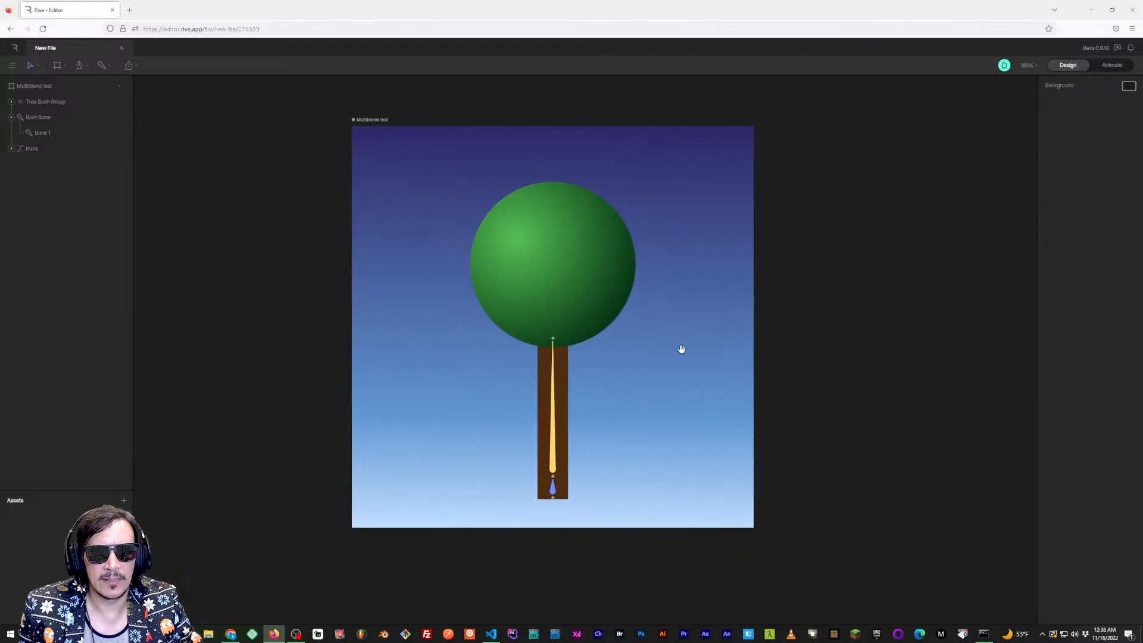
drag(681, 349, 682, 346)
drag(624, 377, 618, 371)
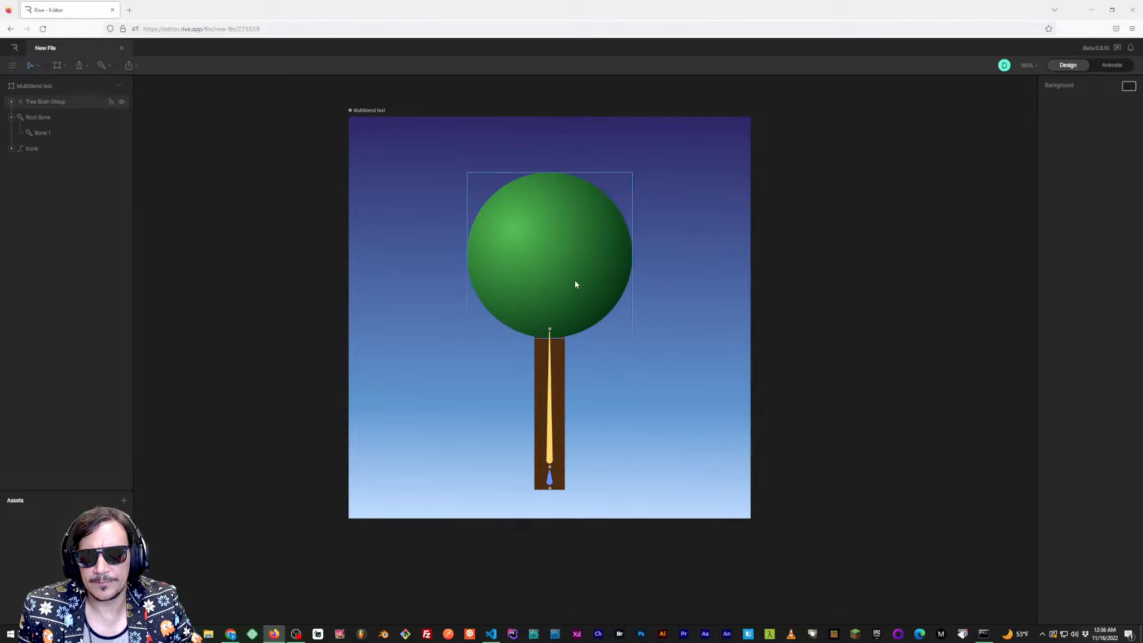
Switch to Animate mode with State Machine 1 open, and enlarge the animation area while keeping the artboard in view
click(1111, 66)
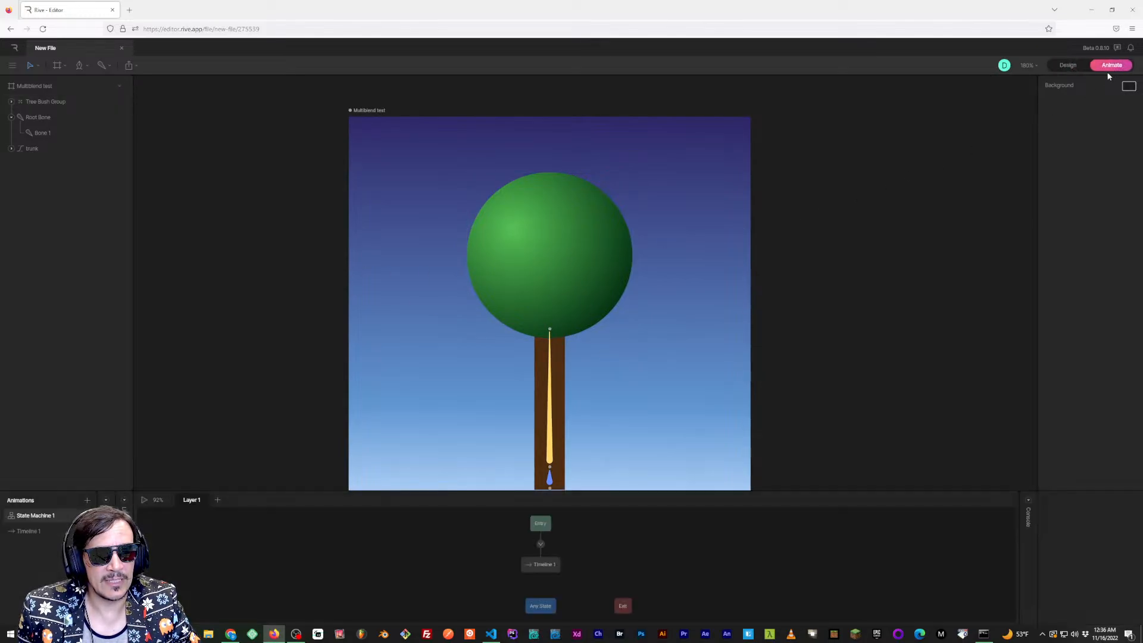
click(30, 531)
click(34, 516)
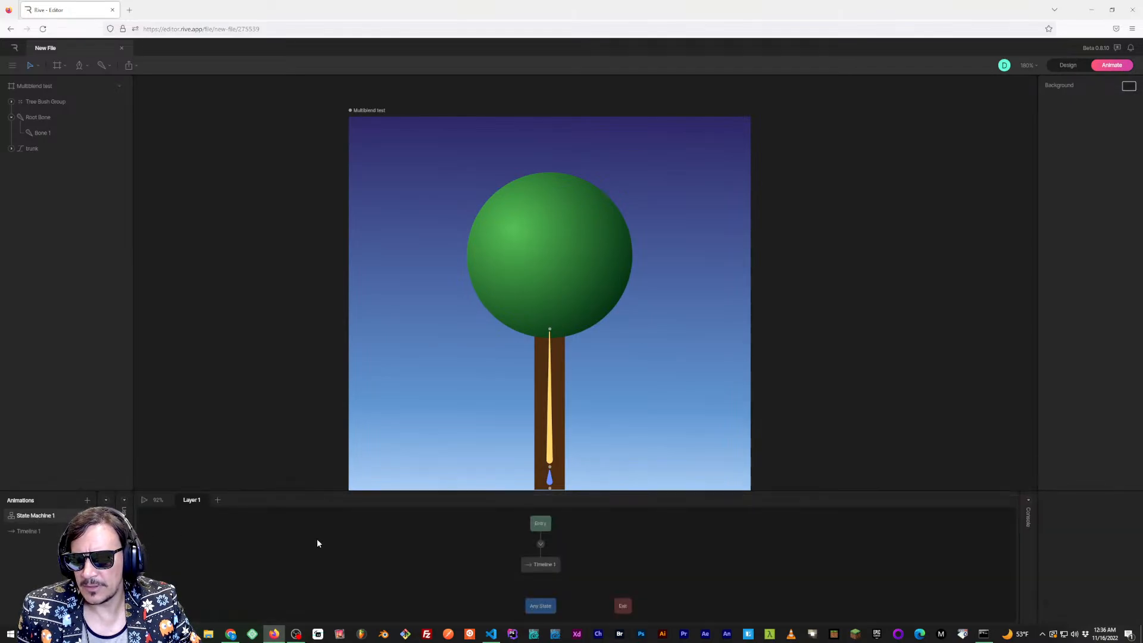
drag(385, 494, 428, 432)
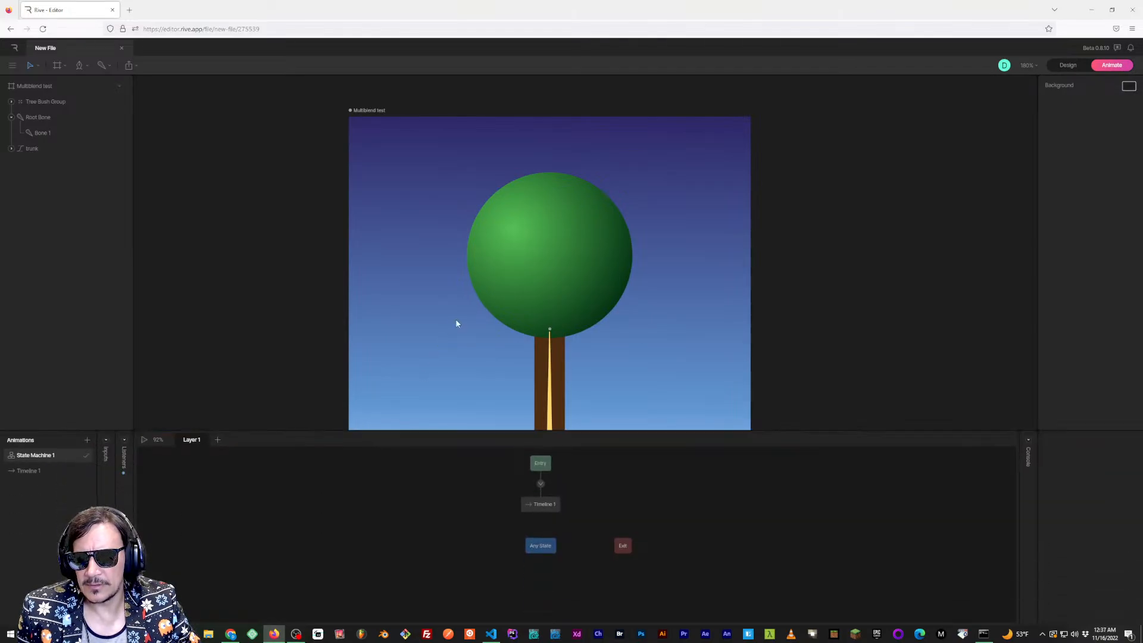
scroll(457, 323, down, 2)
drag(642, 359, 694, 285)
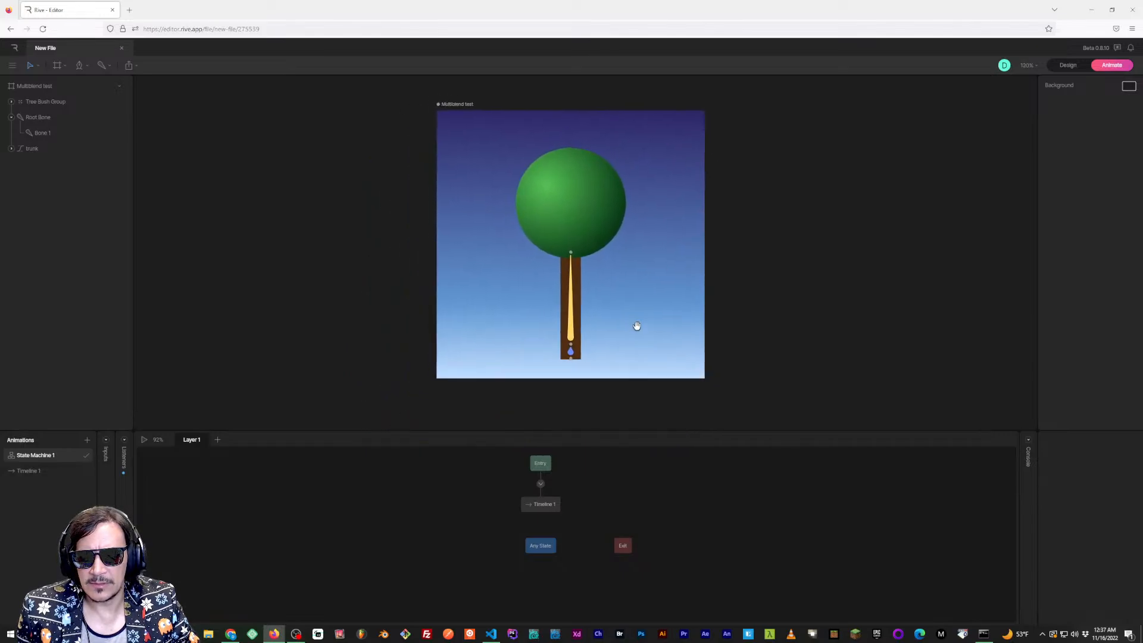
drag(636, 326, 638, 328)
Delete the Timeline 1 state from Layer 1 of State Machine 1 and move Any State closer to Exit
click(536, 505)
key(Delete)
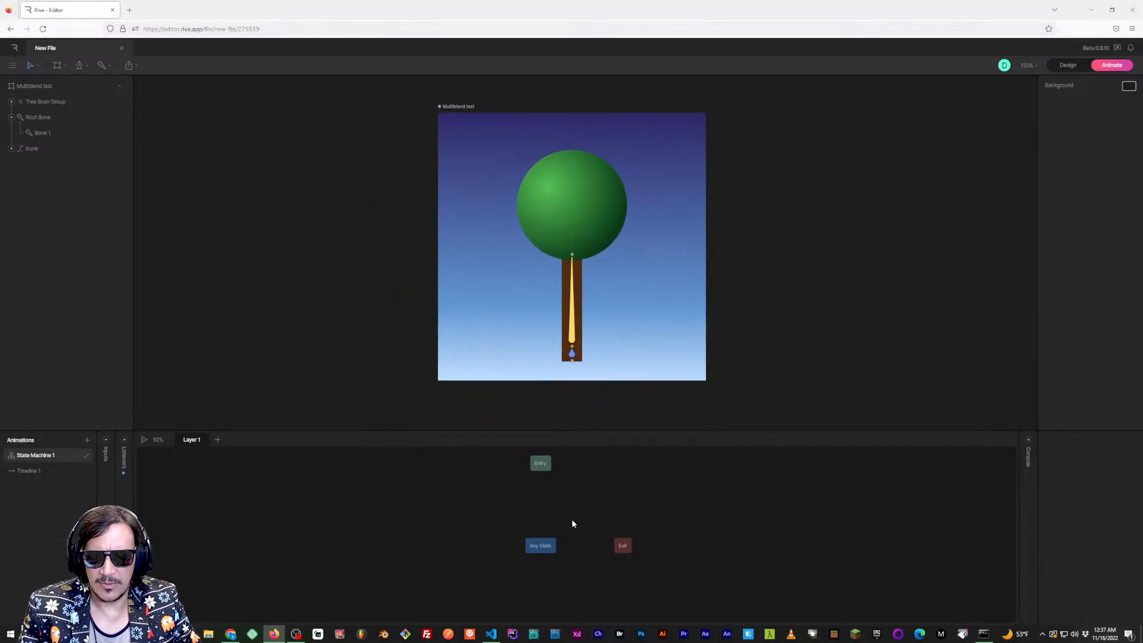
drag(541, 546, 626, 564)
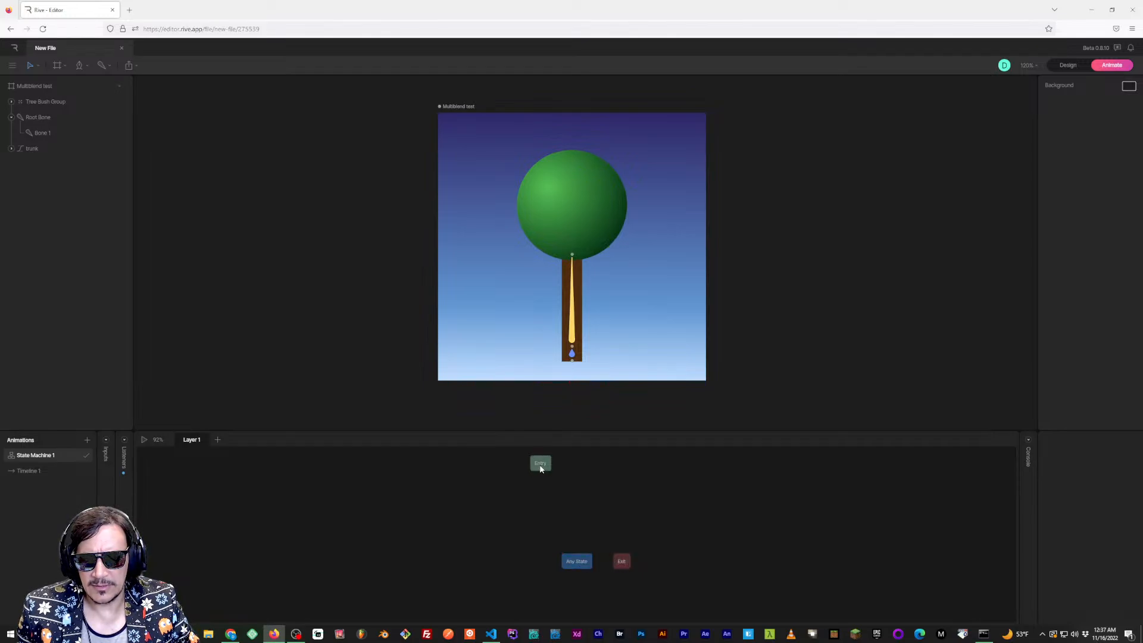
right_click(541, 493)
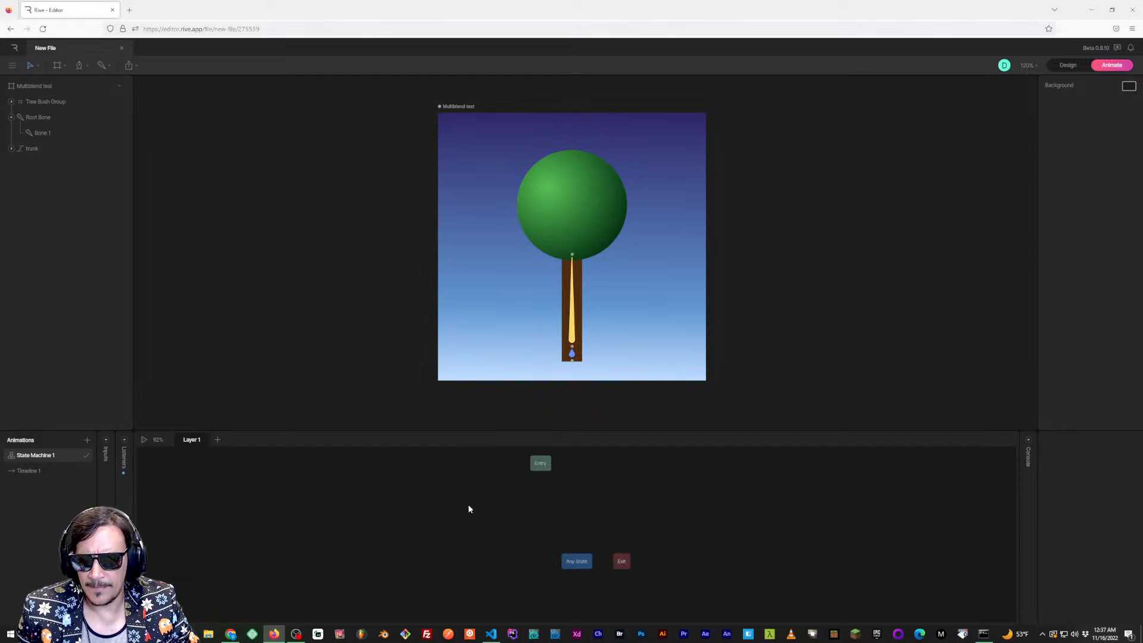
Rename the Timeline 1 animation as Trunk
click(28, 470)
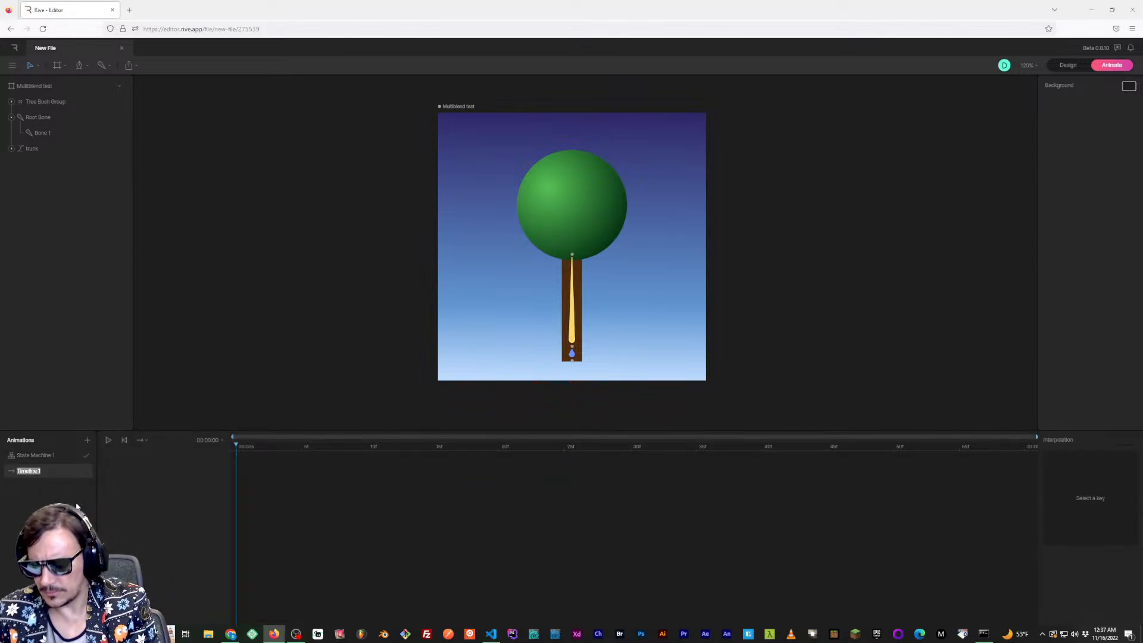
text(Trunk)
key(Return)
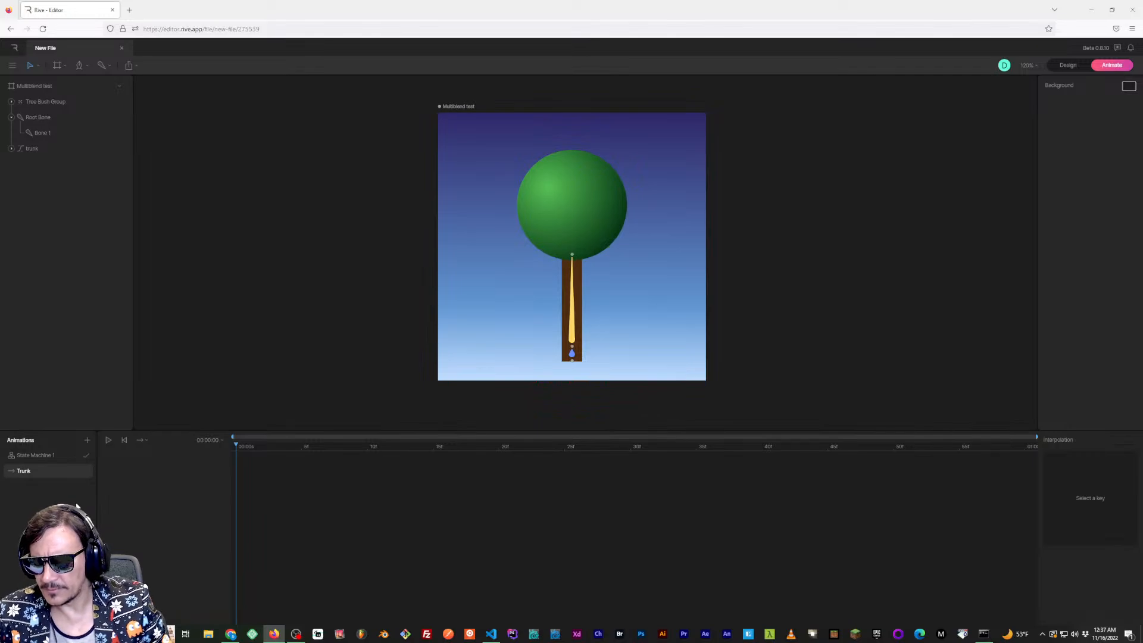
Create a new timeline animation named Bush and place it between State Machine 1 and Trunk in the animation list
click(87, 439)
click(100, 467)
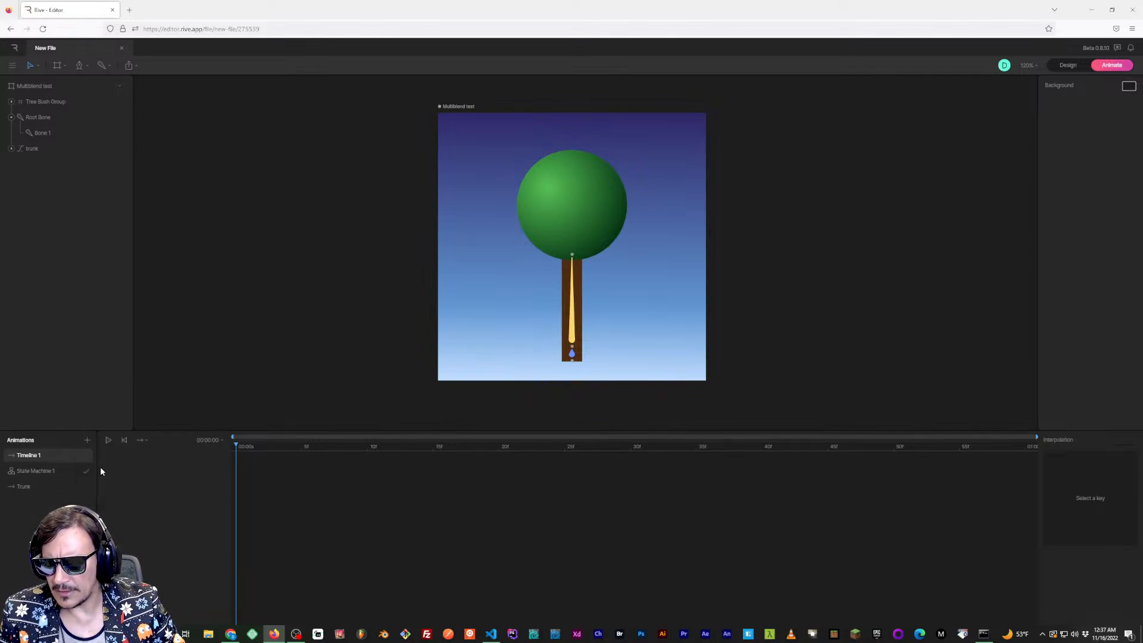
double_click(24, 456)
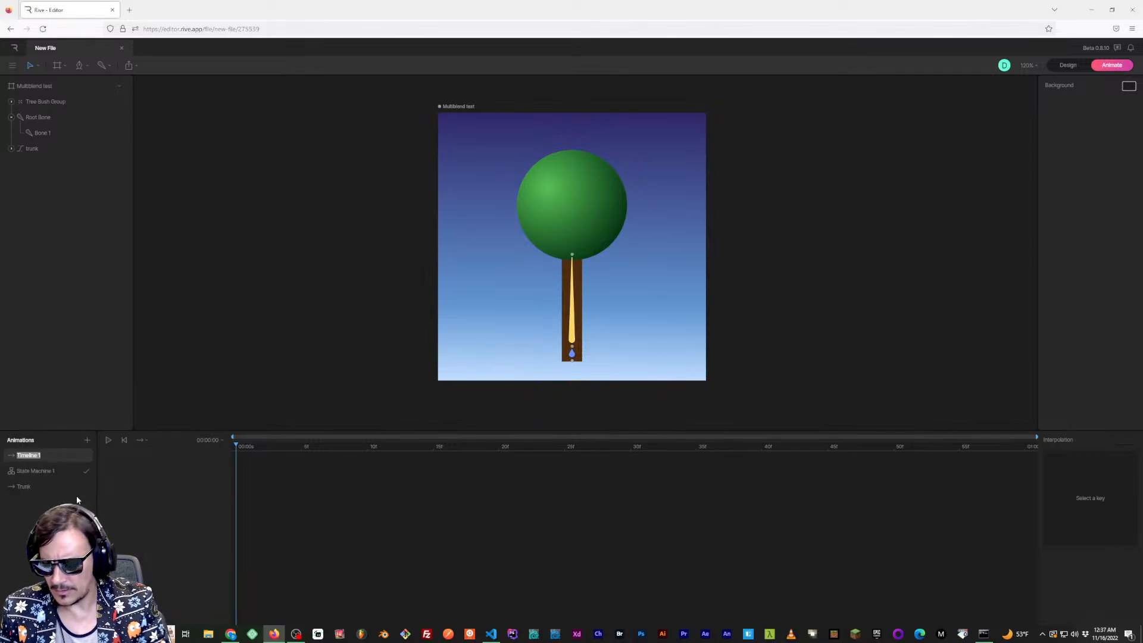
text(Bush)
key(Return)
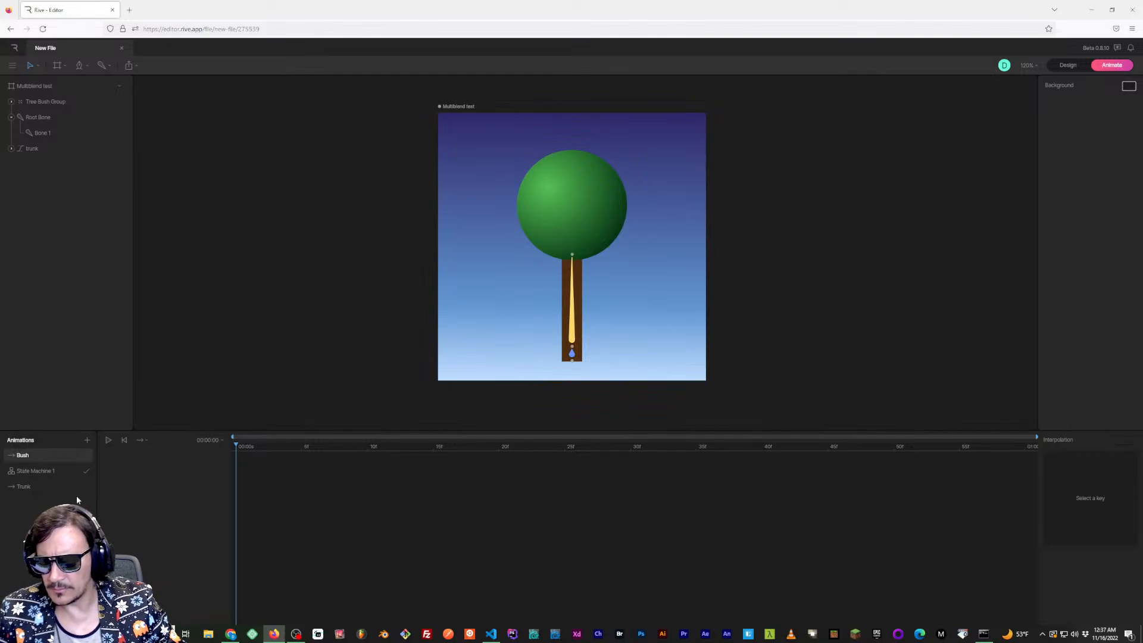
mouse_move(41, 474)
mouse_down()
mouse_move(41, 456)
mouse_move(35, 489)
mouse_move(33, 468)
mouse_move(30, 479)
mouse_up()
Create a new timeline animation named Trunk Thinner and place it directly below State Machine 1 in the animation list
click(87, 440)
click(97, 467)
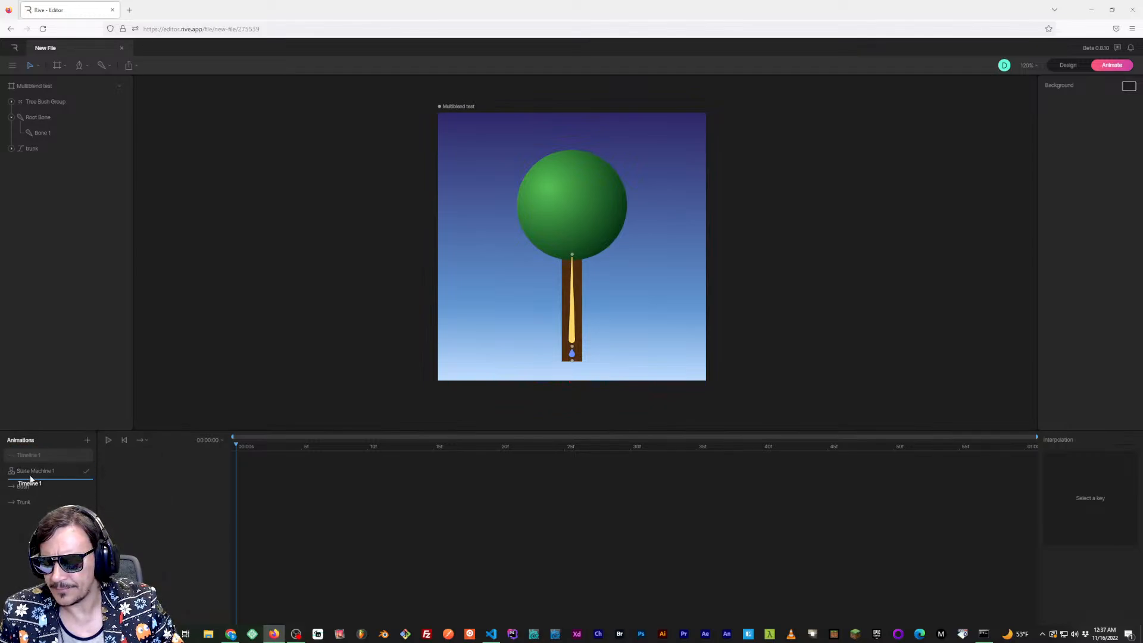
double_click(34, 474)
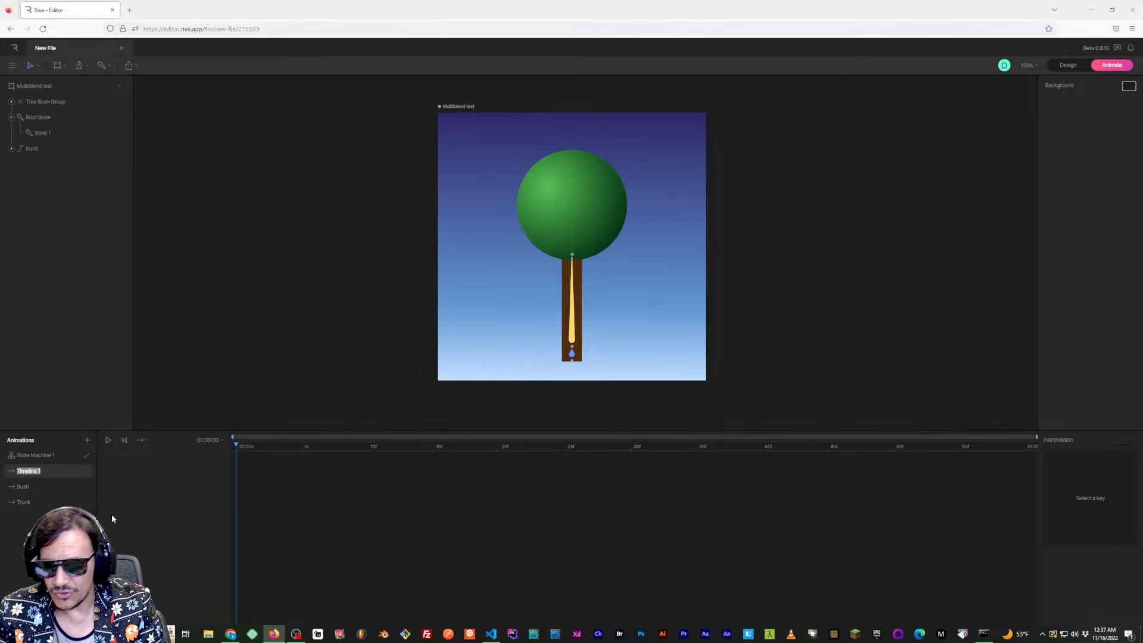
text(Trun)
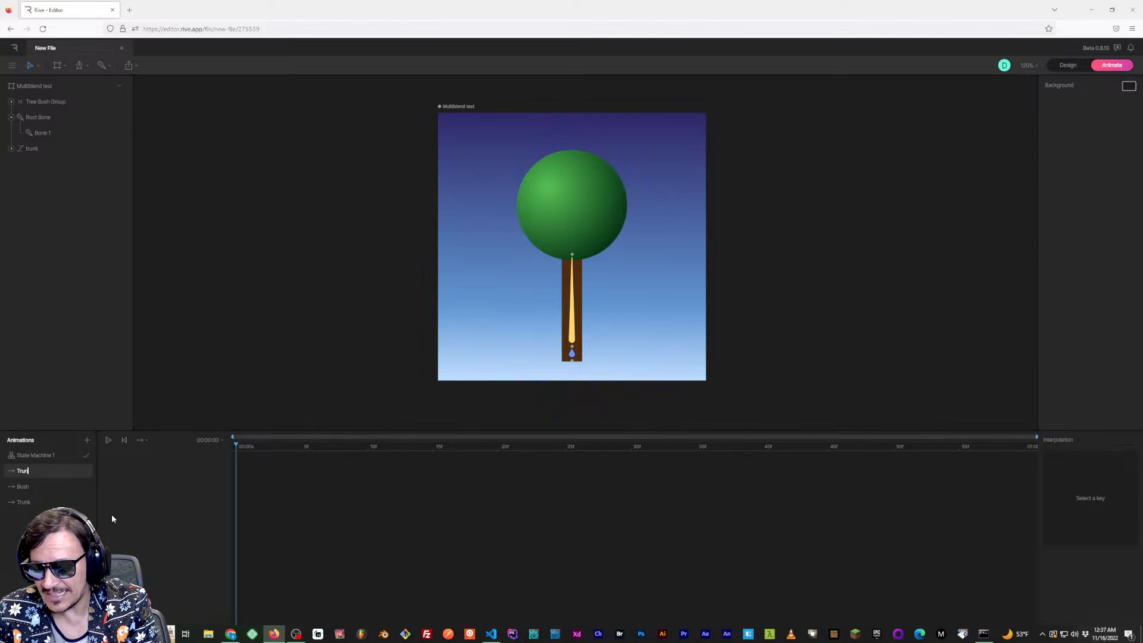
text(k THi)
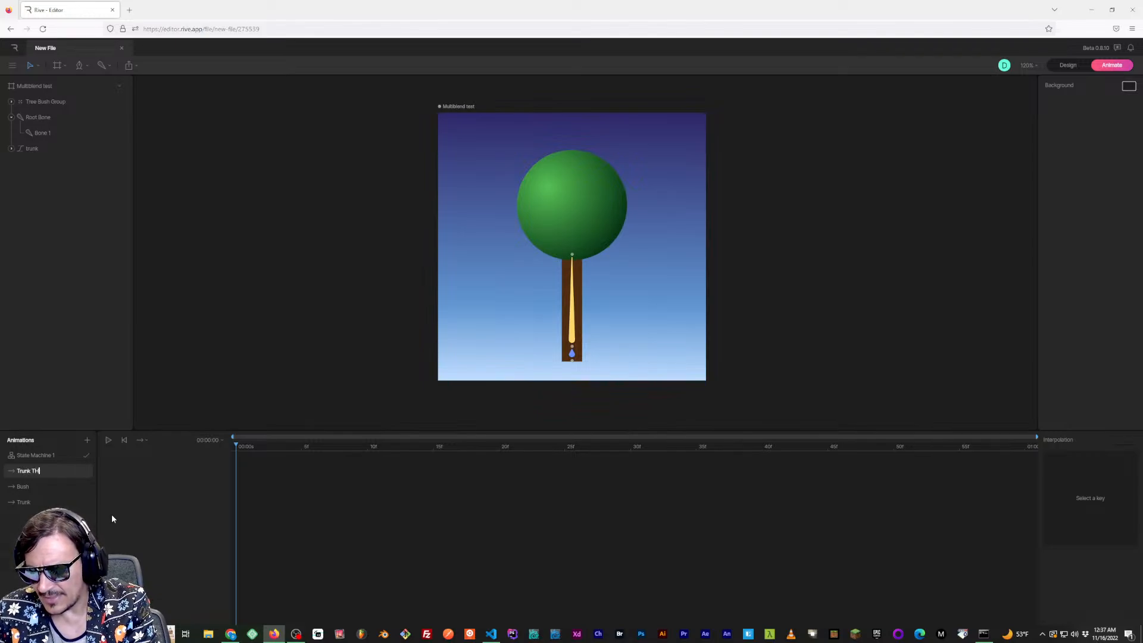
key(BackSpace)
key(BackSpace)
text(h)
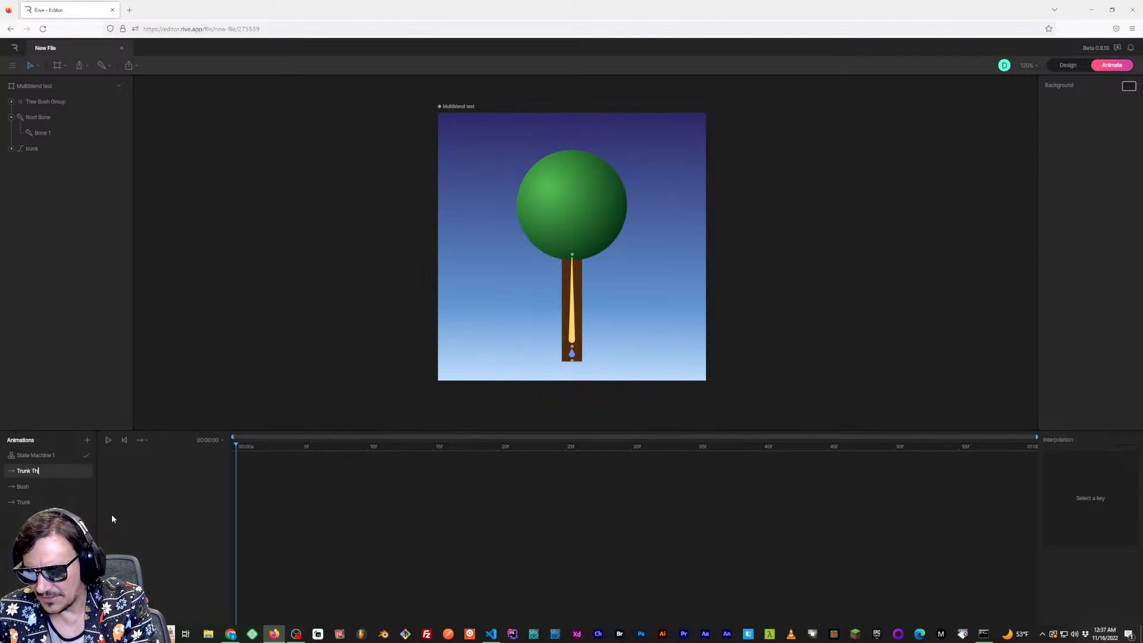
text(inner)
key(Return)
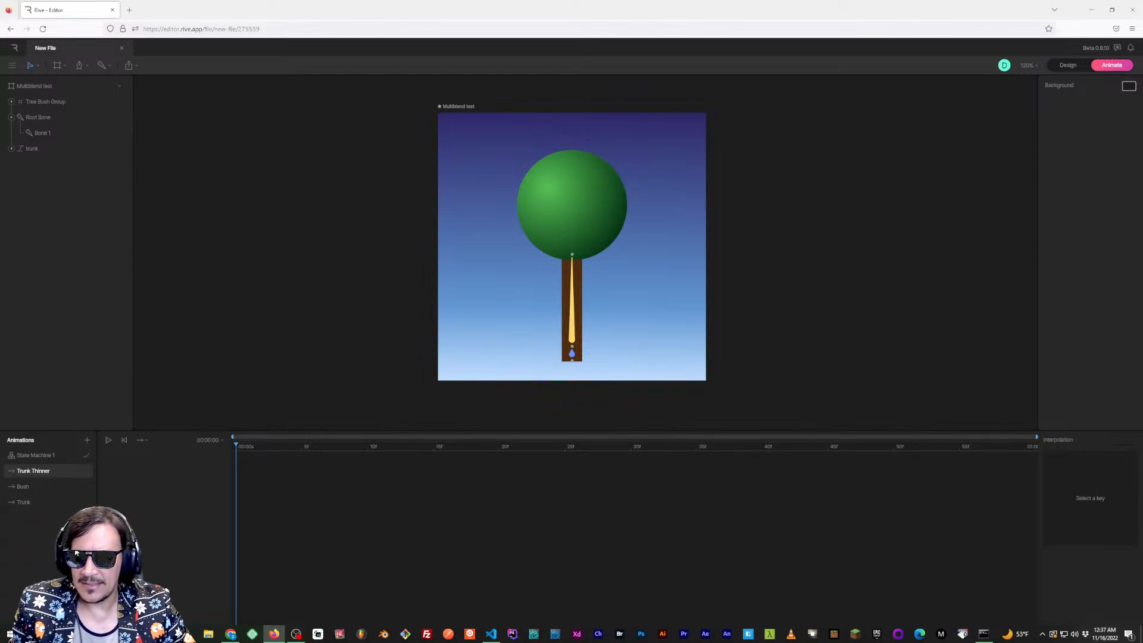
Rename the Trunk animation as Trunk grow
click(35, 502)
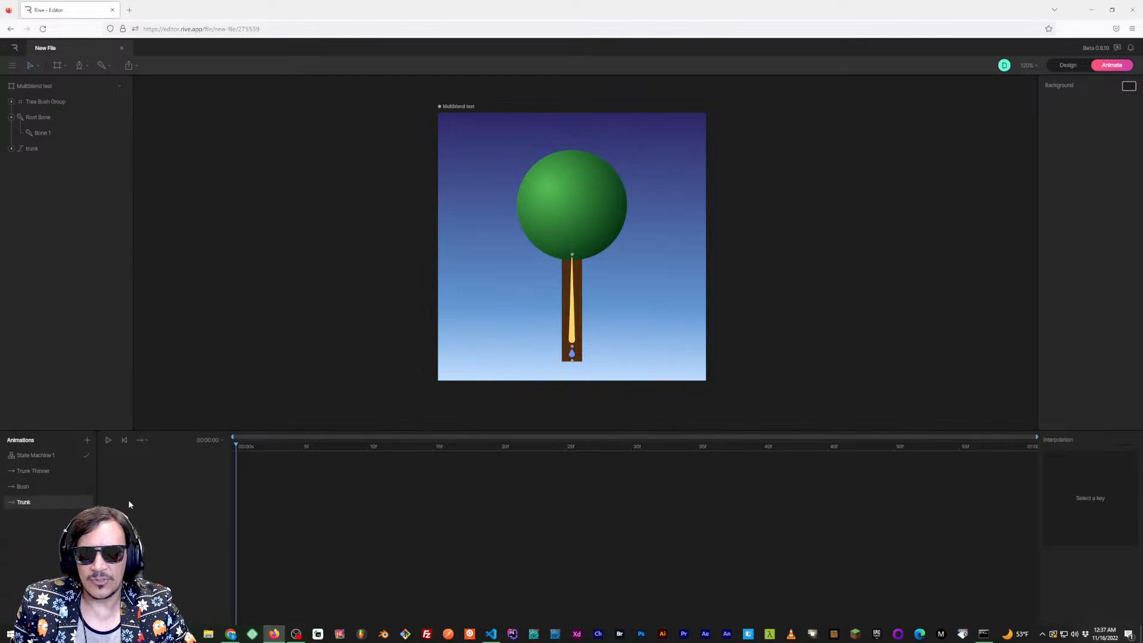
double_click(24, 502)
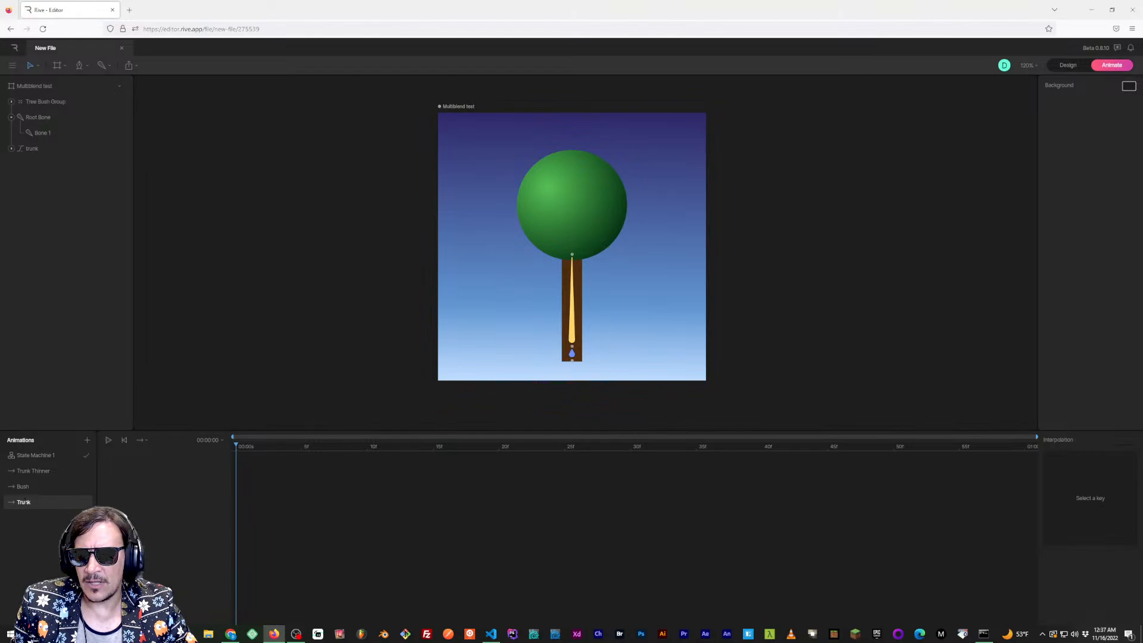
key(Return)
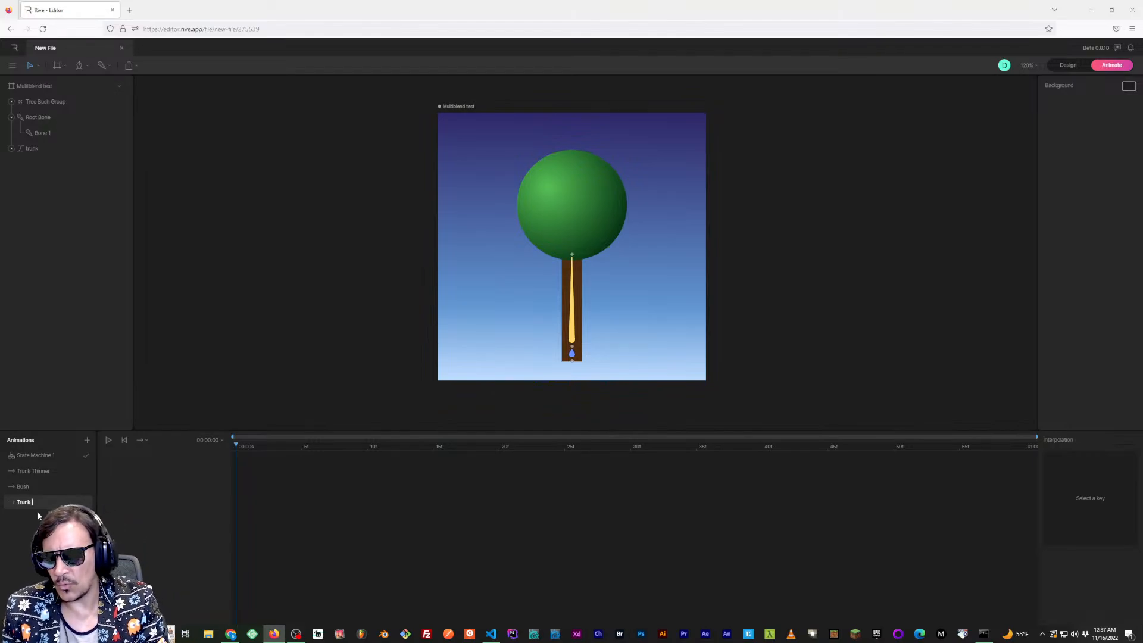
text(grow)
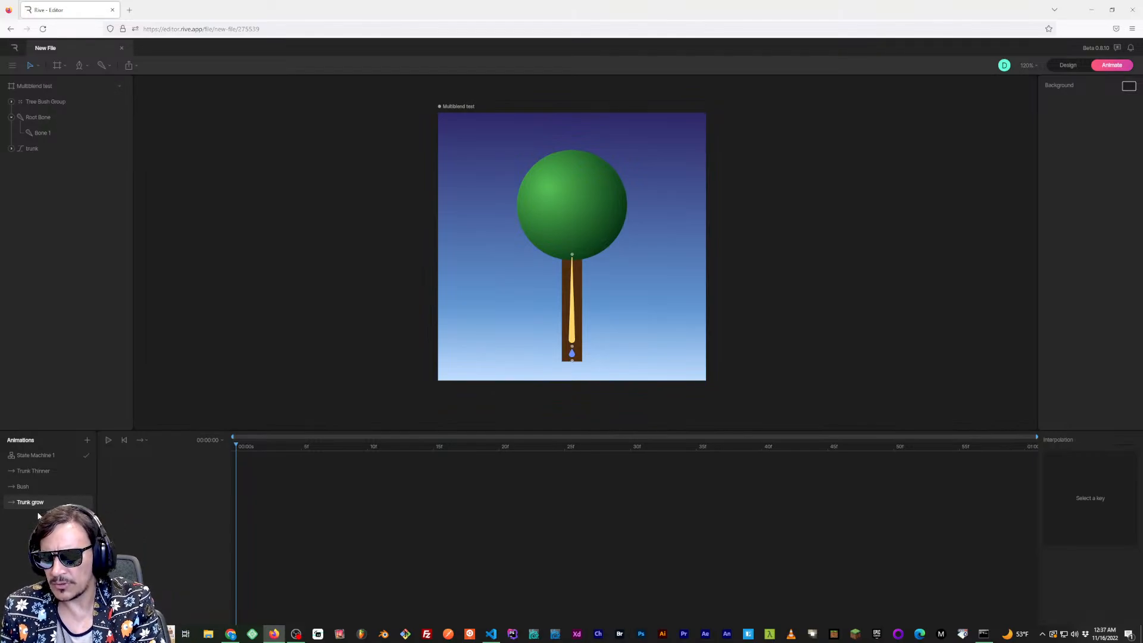
Rename the Trunk Thinner animation as Trunk skinny
double_click(33, 471)
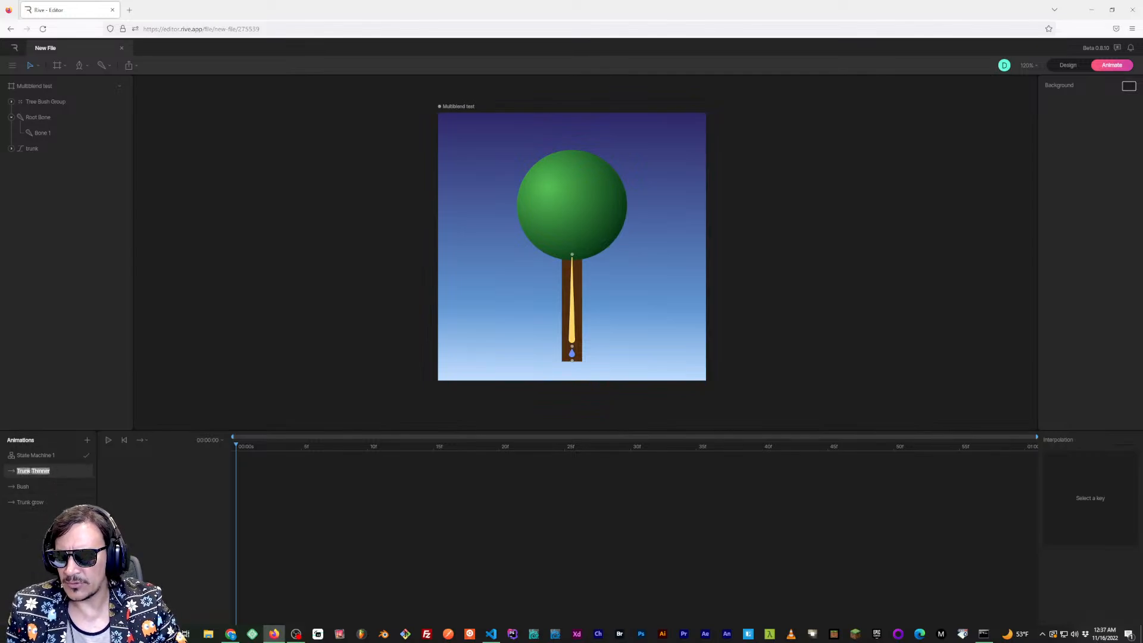
drag(32, 471, 94, 474)
text(skinny)
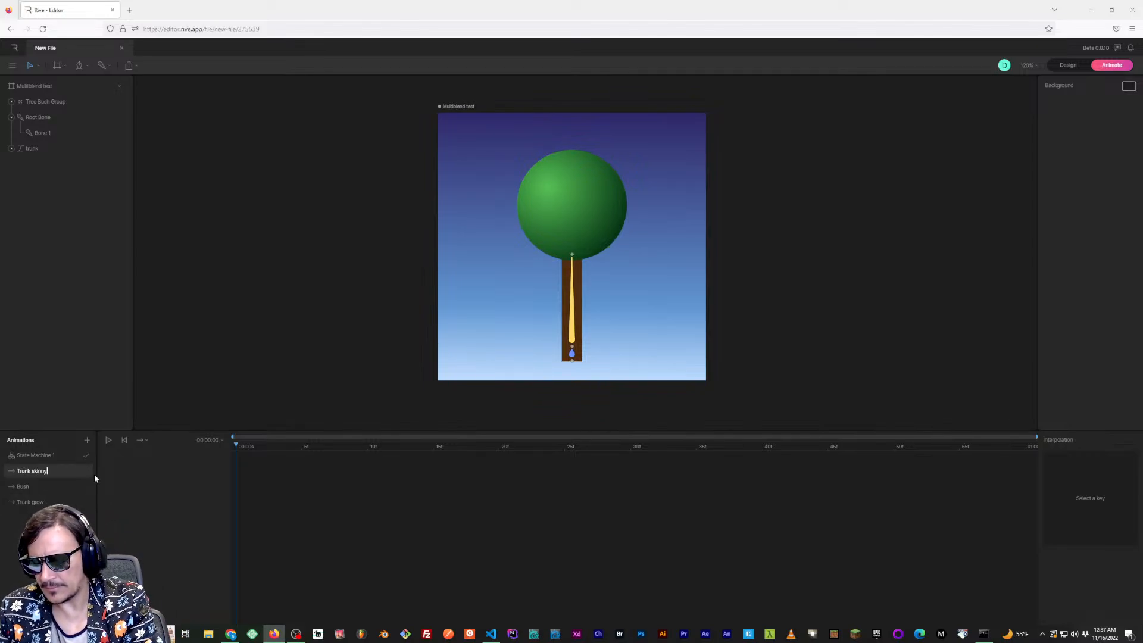
click(41, 487)
click(40, 503)
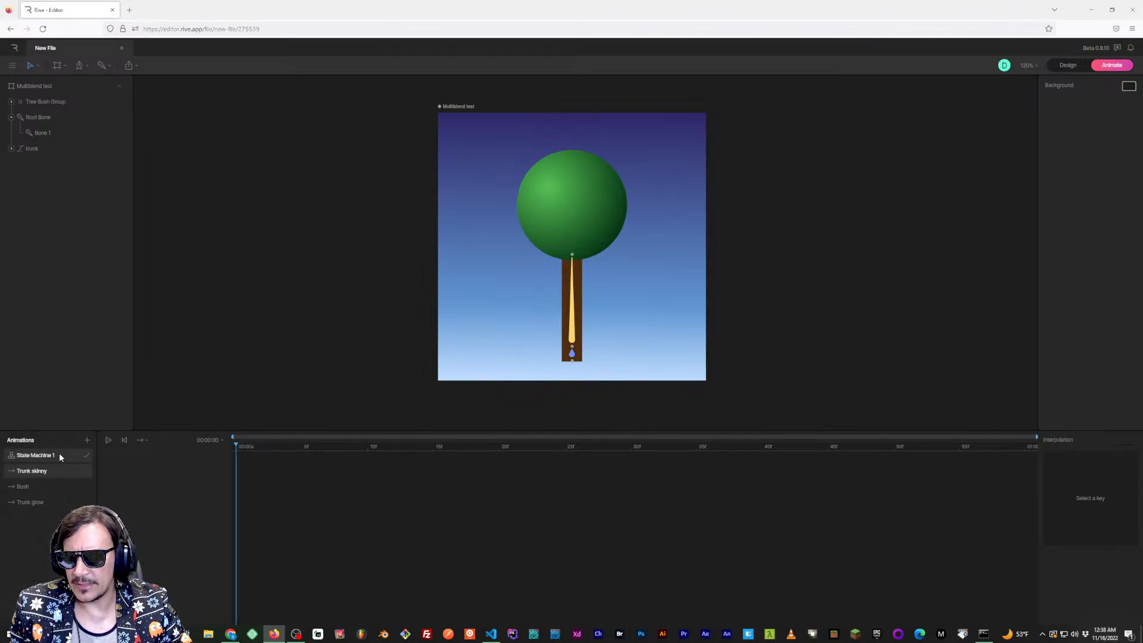
Create a new timeline animation named Default and place it between State Machine 1 and Trunk skinny
click(88, 440)
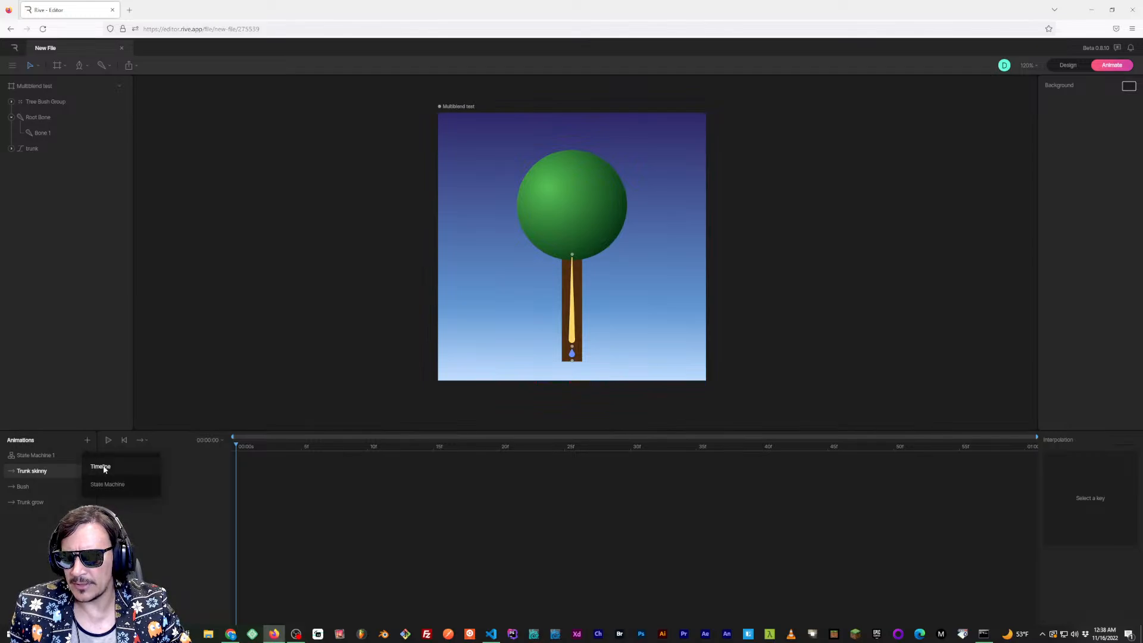
click(100, 466)
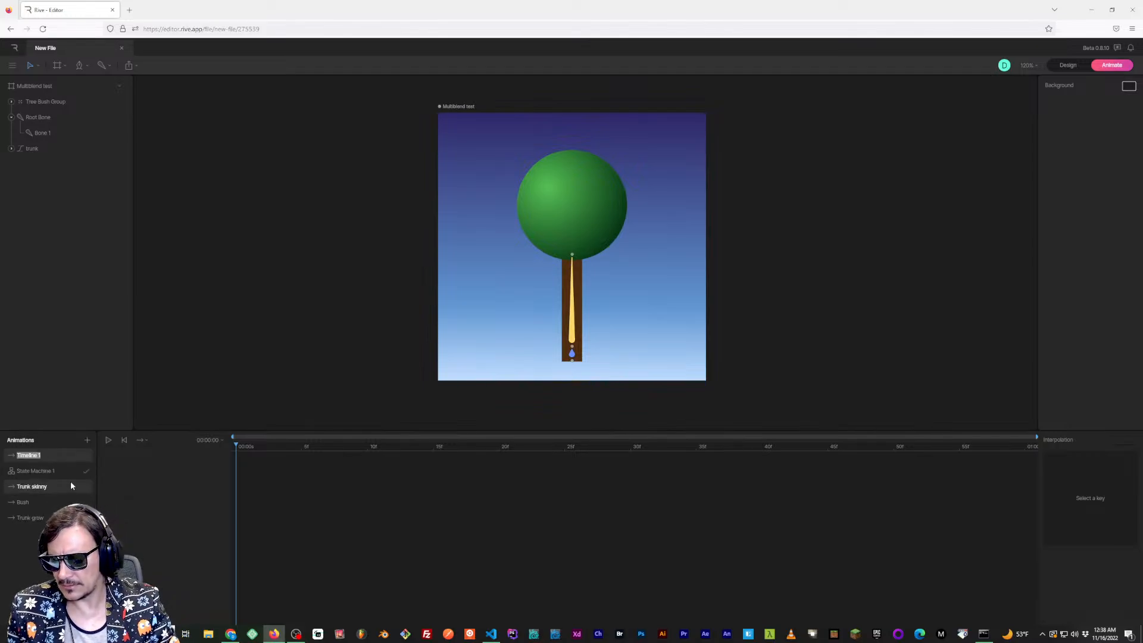
text(Default)
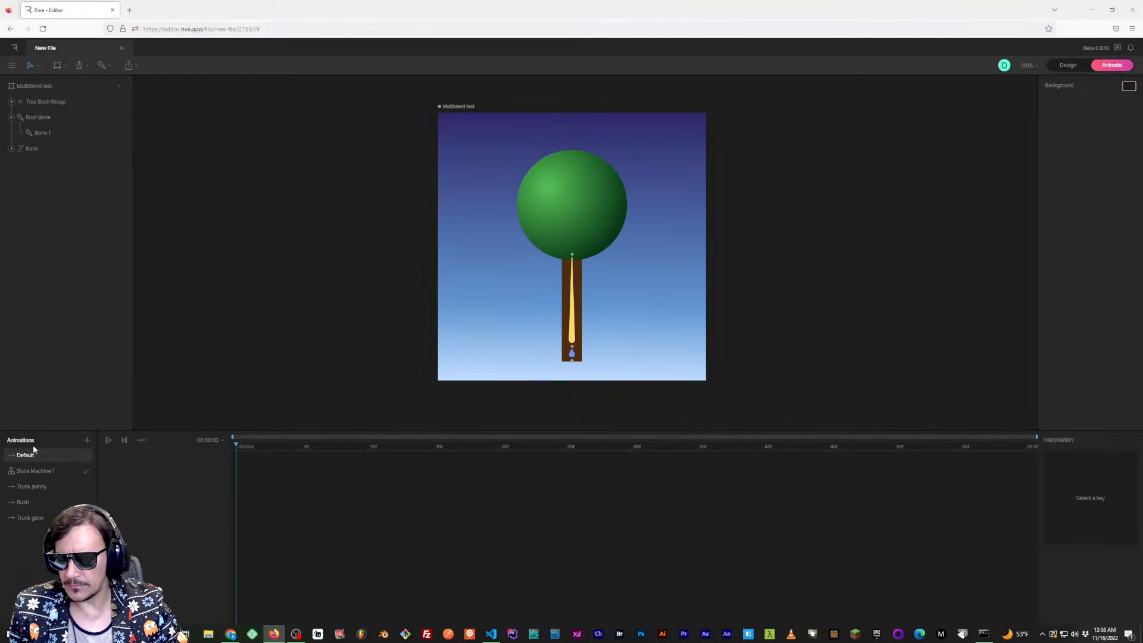
drag(38, 452, 45, 474)
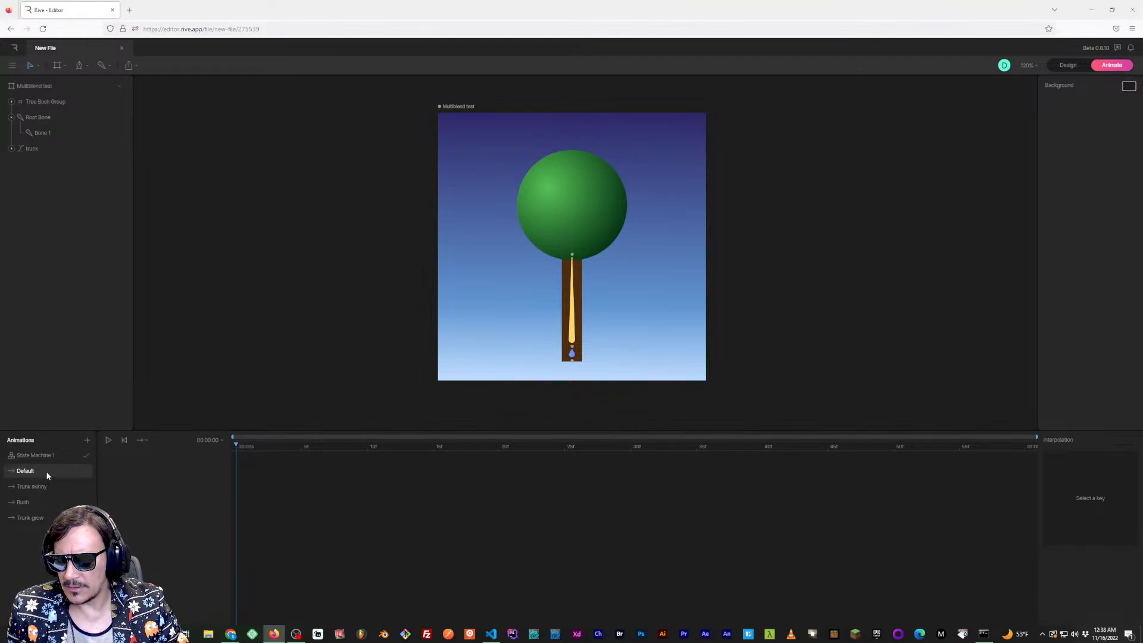
Look at the states in State Machine 1's Layer 1 and return to the Default animation
mouse_move(238, 446)
mouse_down()
mouse_move(260, 445)
mouse_move(222, 444)
mouse_up()
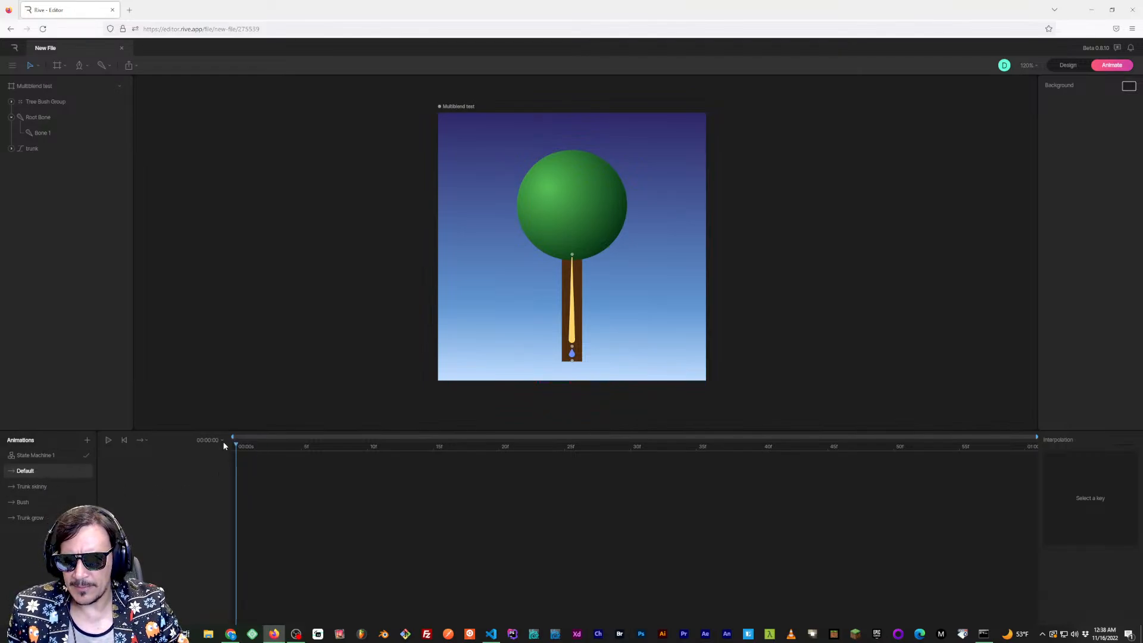
click(40, 456)
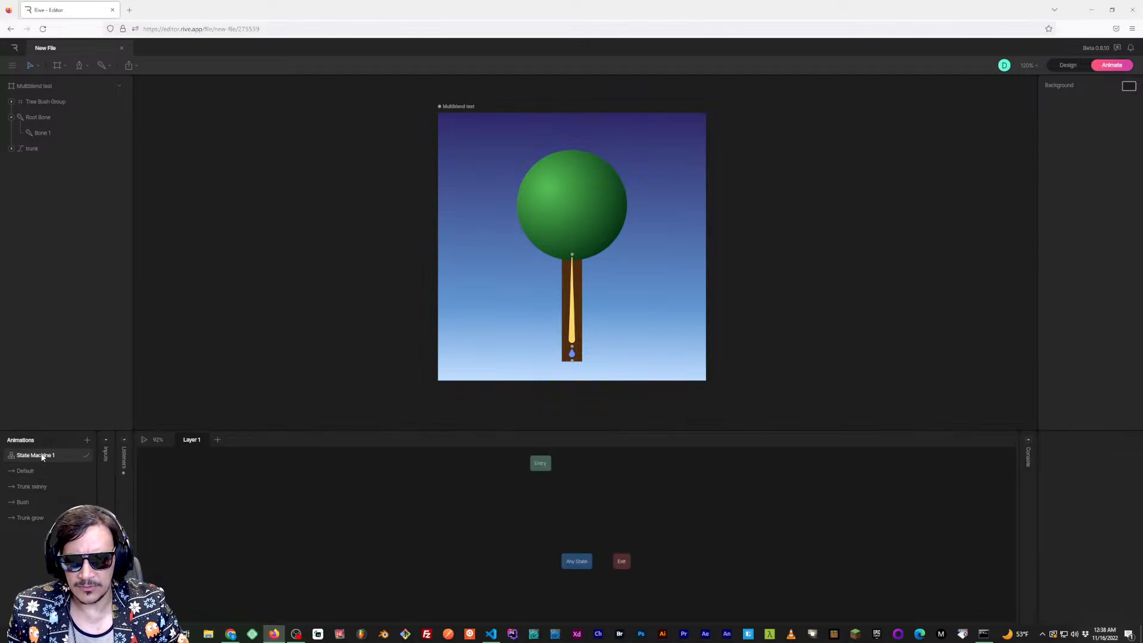
click(48, 470)
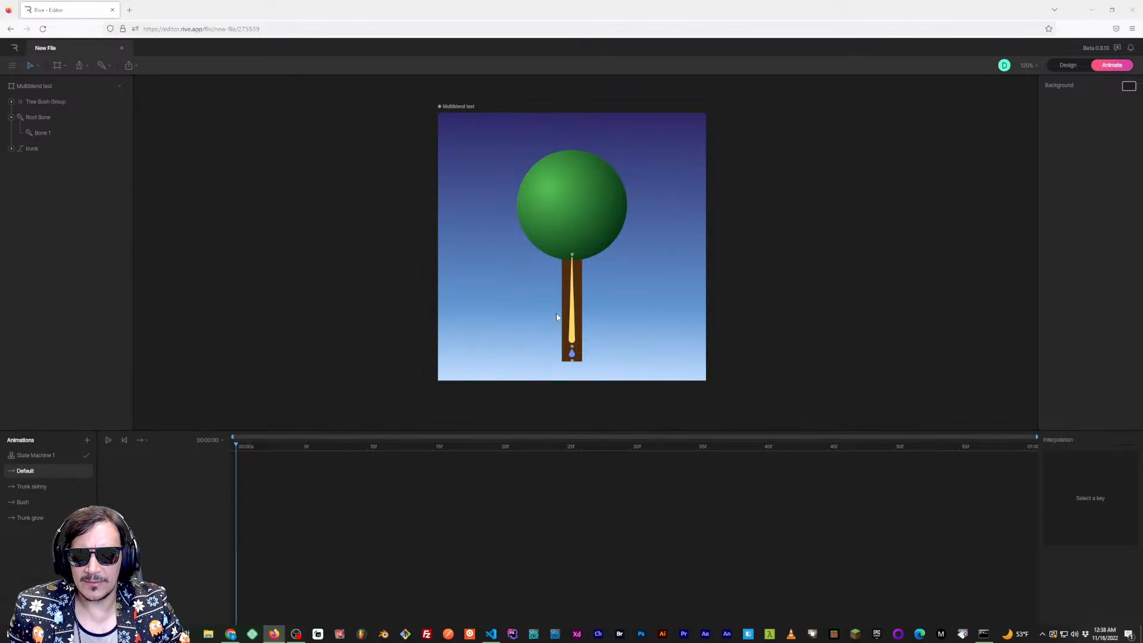
Try stretching Bone 1 by raising its X scale in the Default animation, and undo the change
click(572, 315)
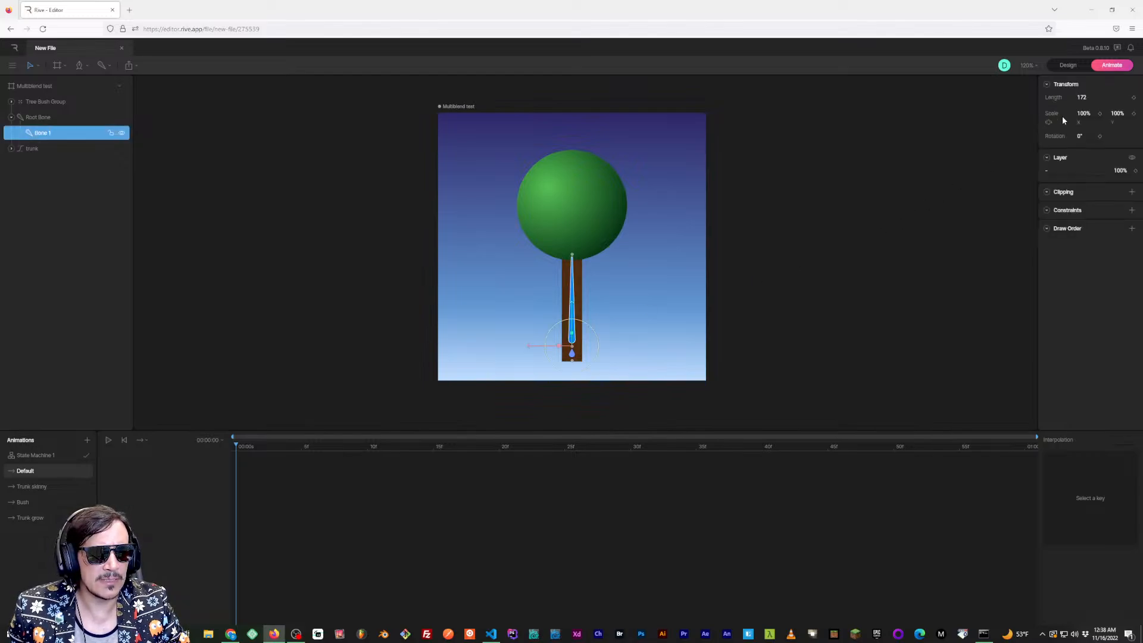
drag(1087, 113, 1084, 106)
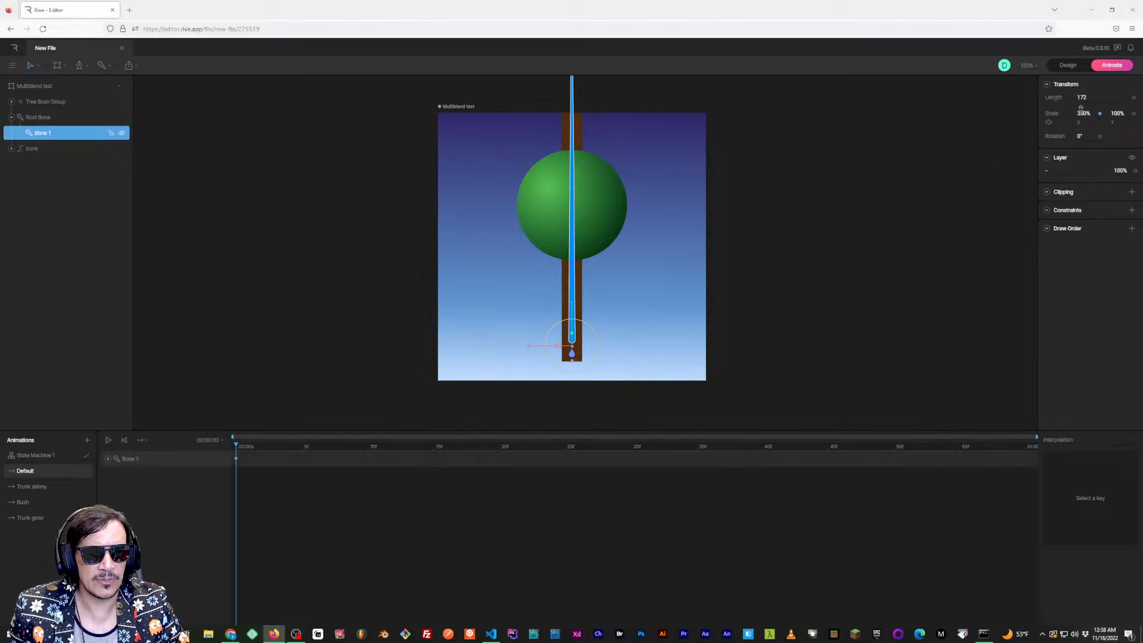
key(ctrl+z)
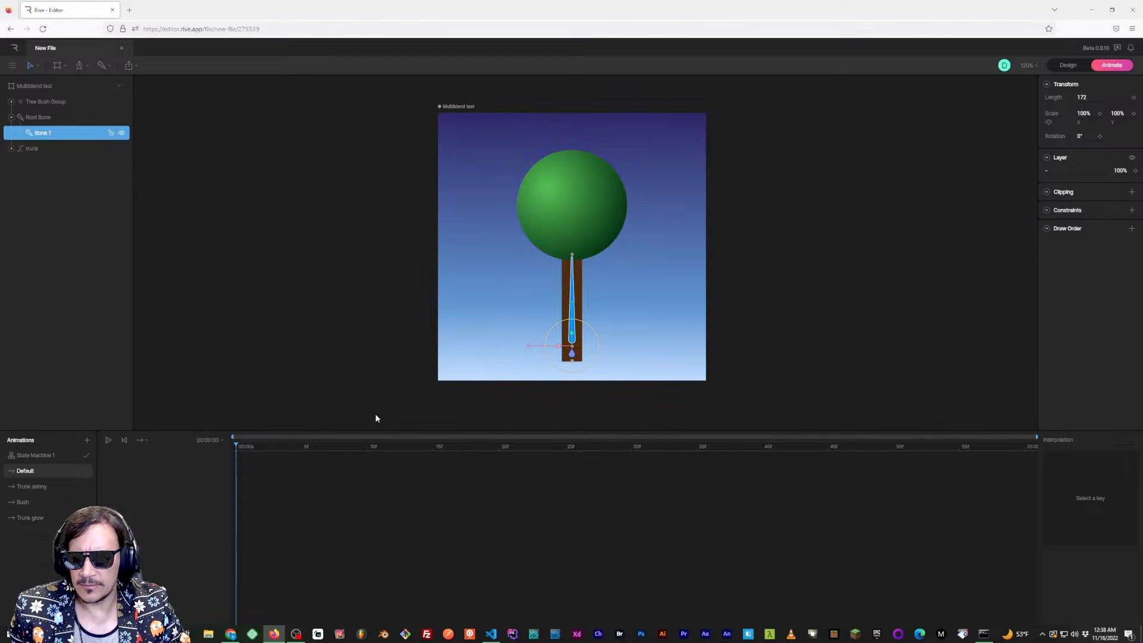
Key the X and Y scale of Bone 1 and Tree Bush Group at 100% at the start of the Default animation
click(1099, 113)
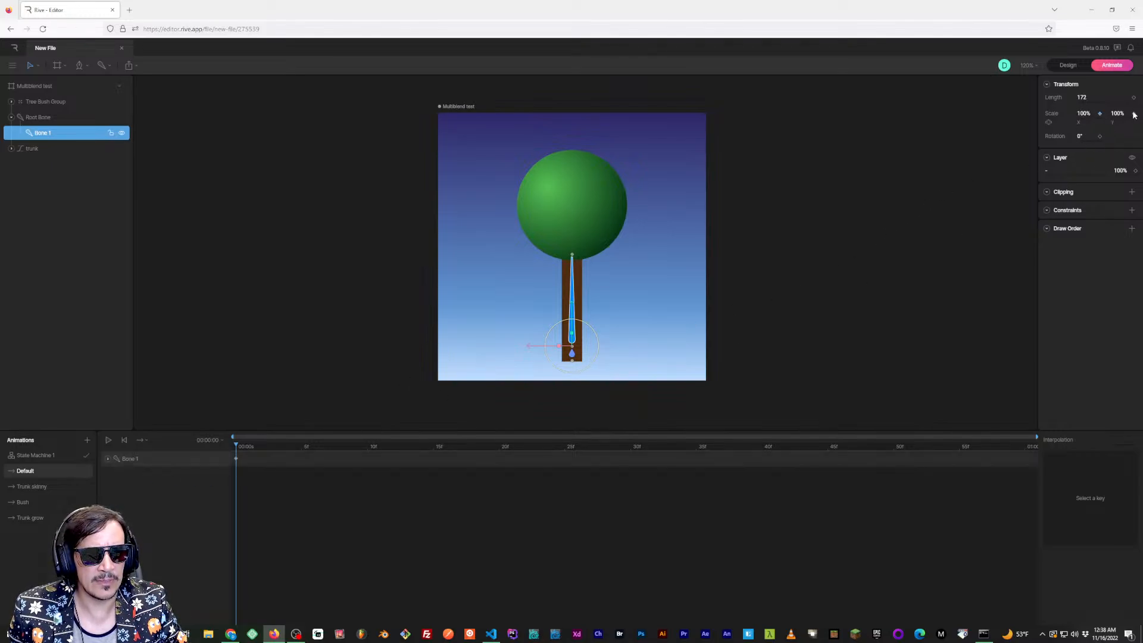
click(108, 460)
click(33, 486)
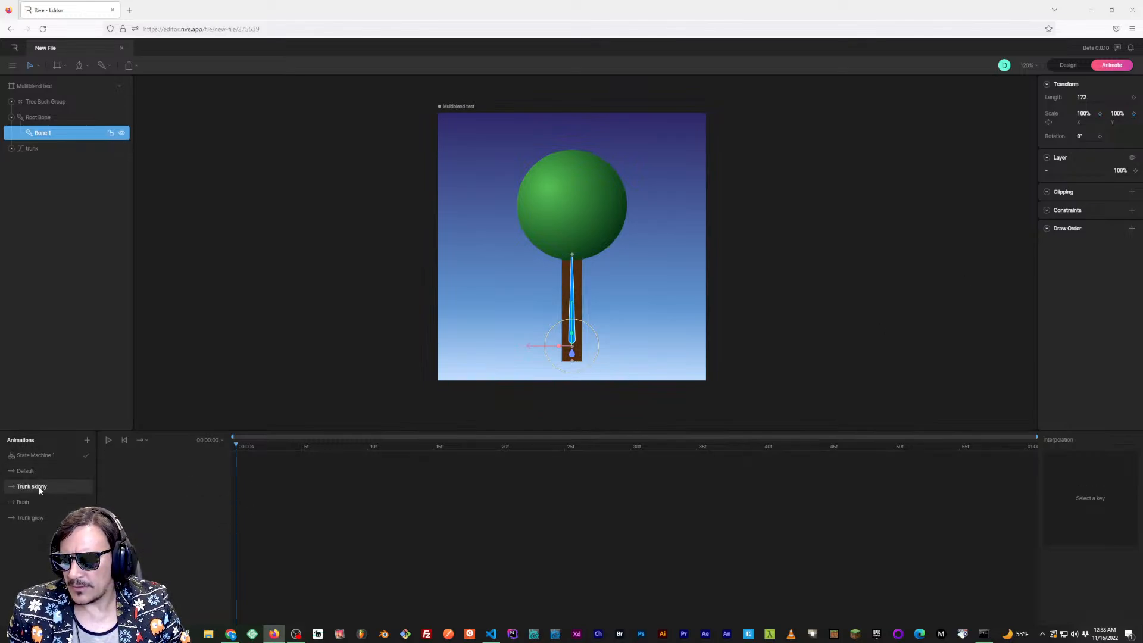
click(33, 472)
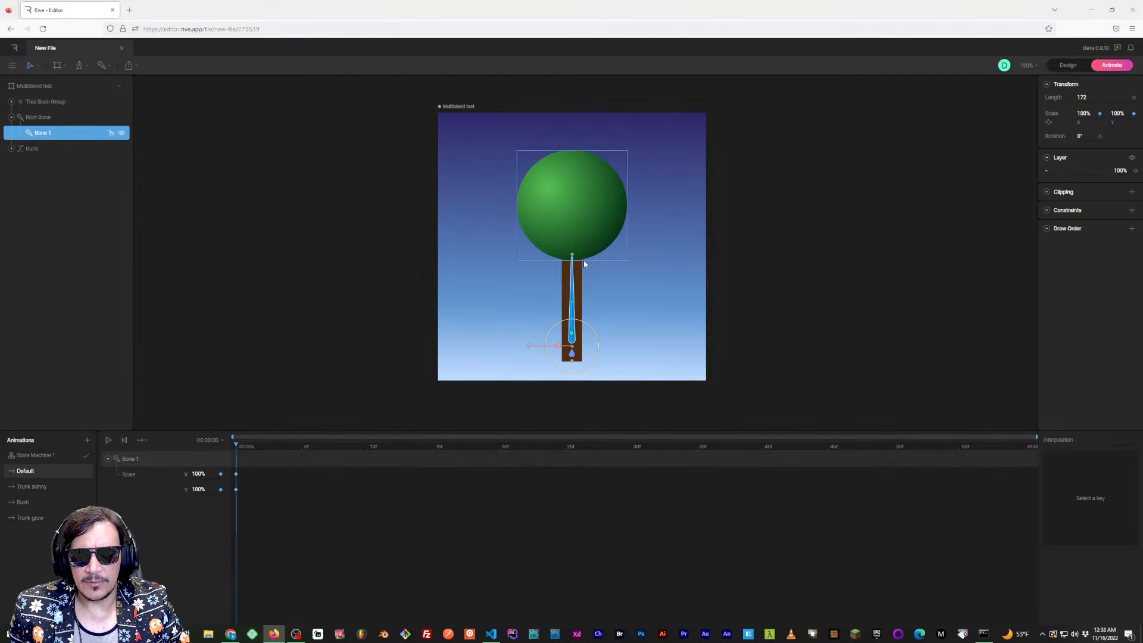
click(49, 101)
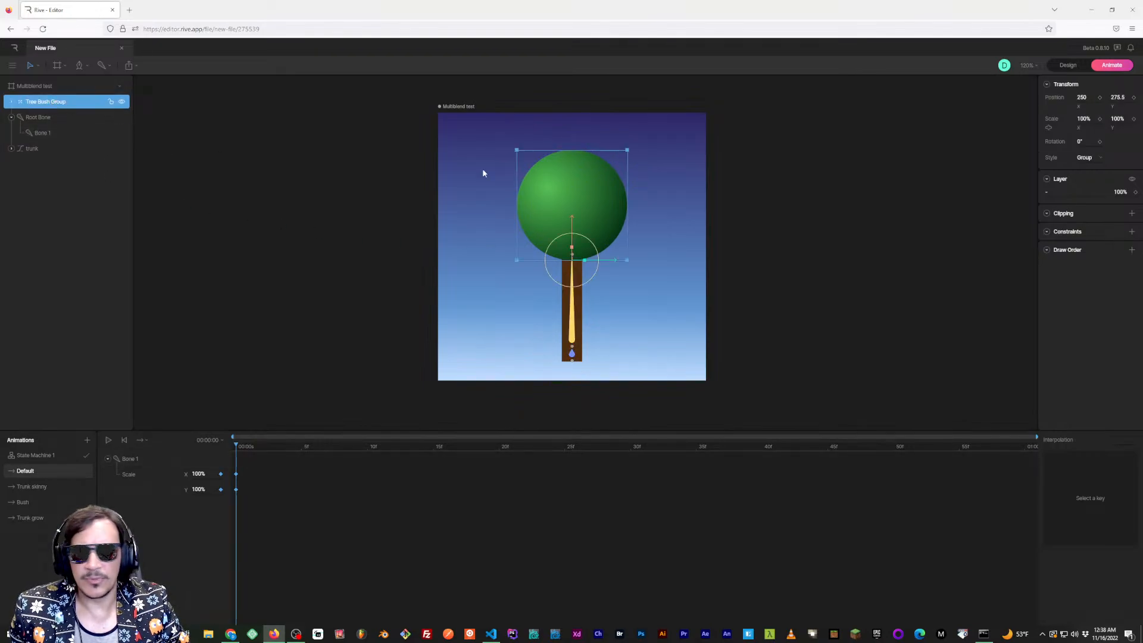
click(1100, 119)
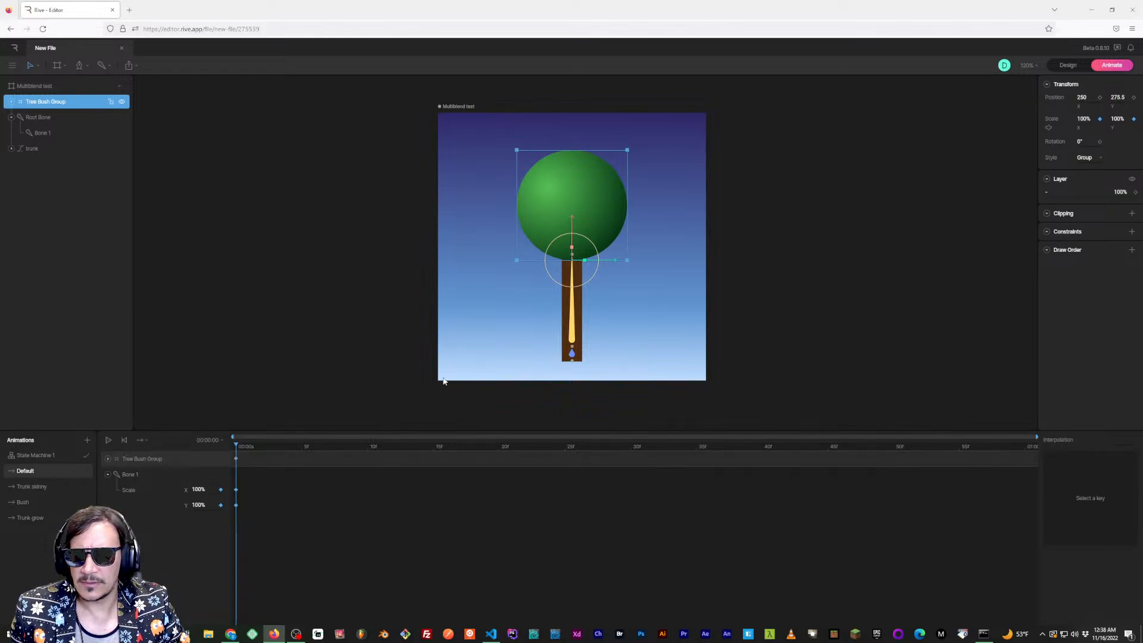
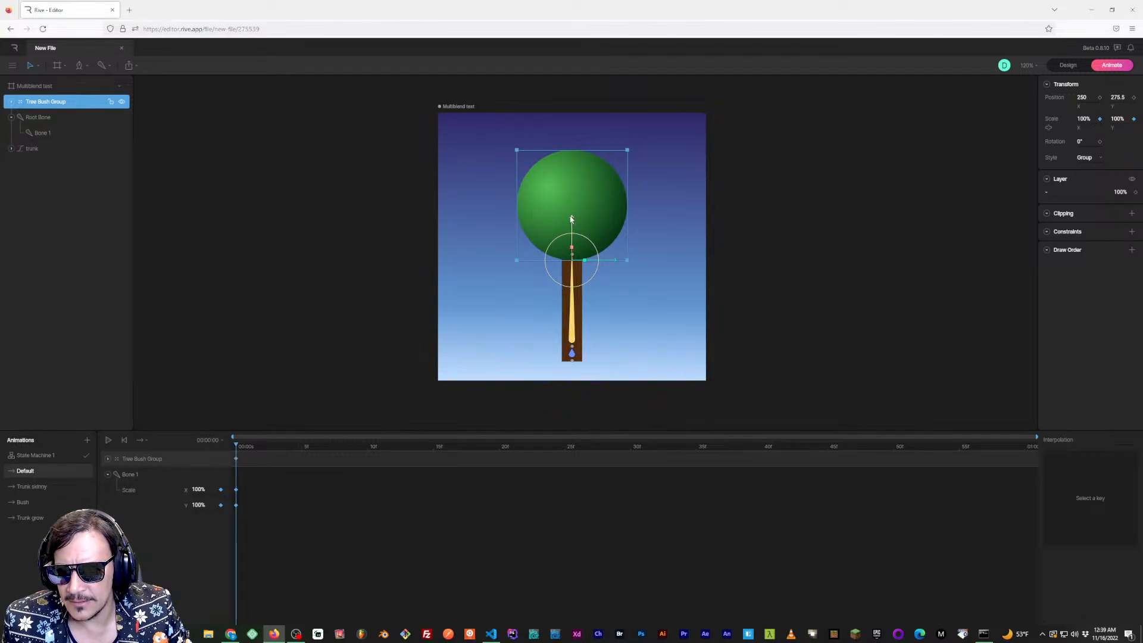
In the Trunk skinny animation, key Bone 1's Y scale at the start and reduce it to 20%
click(37, 487)
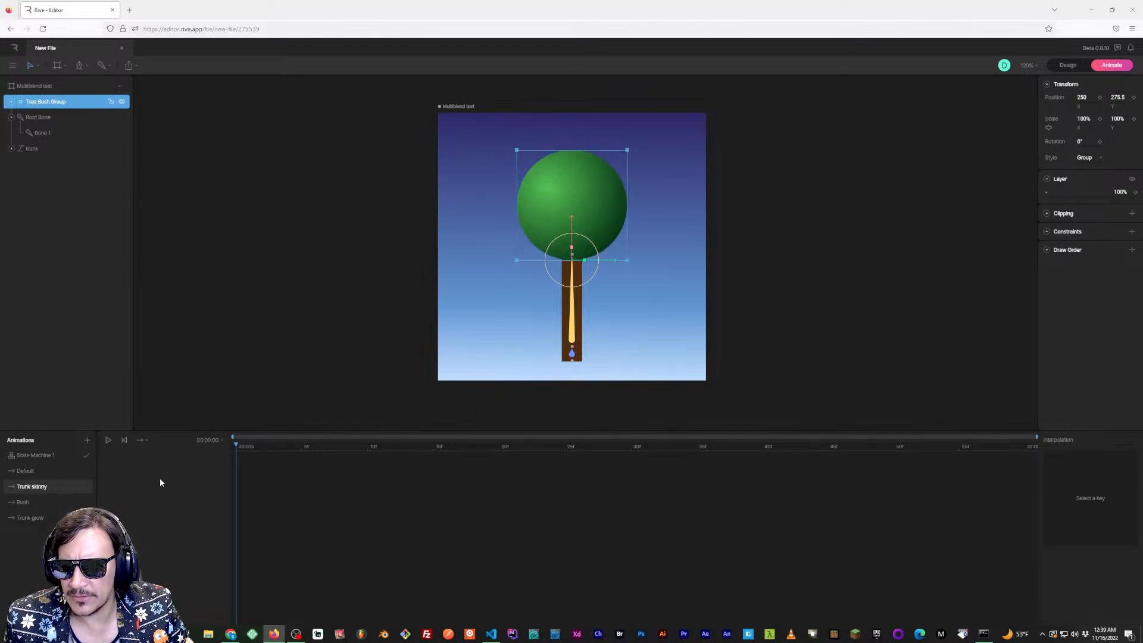
click(47, 134)
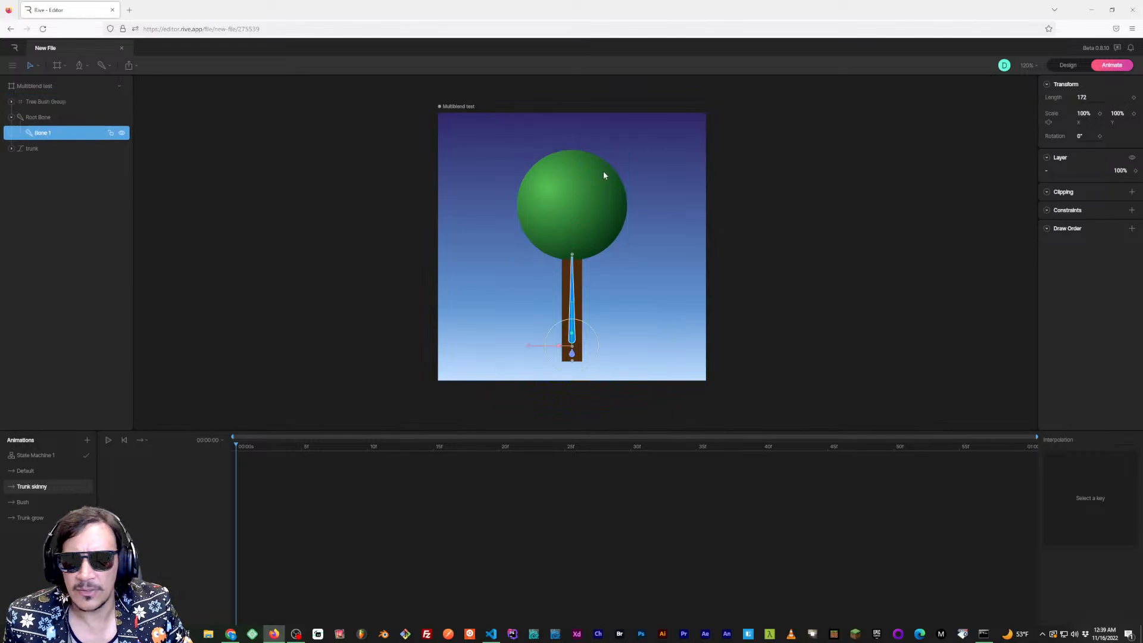
click(39, 118)
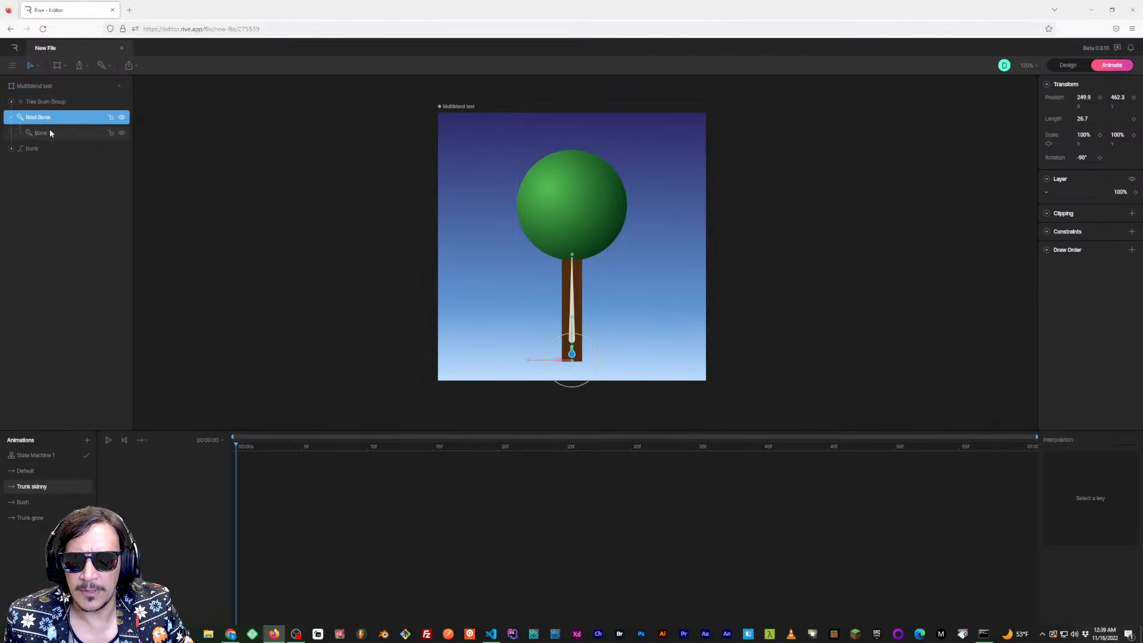
click(48, 129)
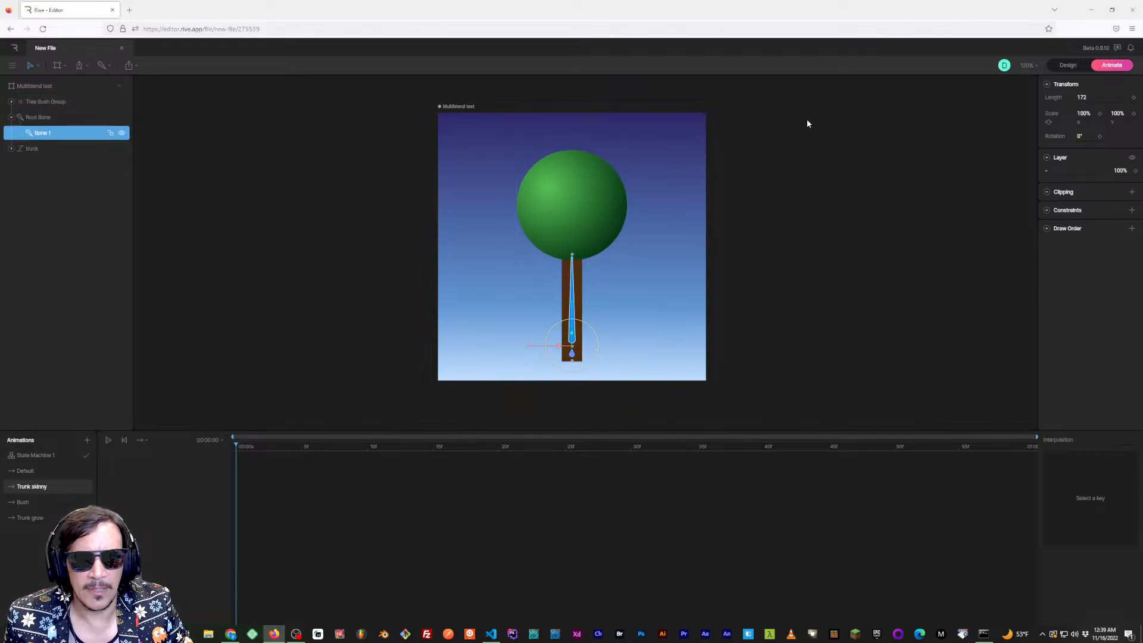
click(1133, 113)
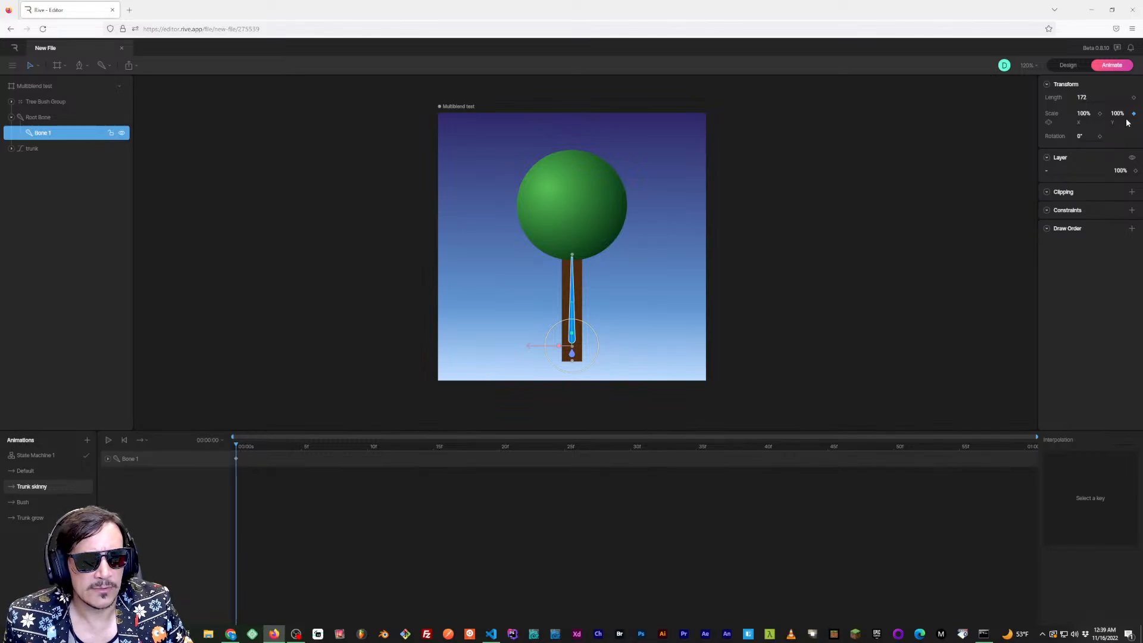
drag(1119, 112, 1118, 121)
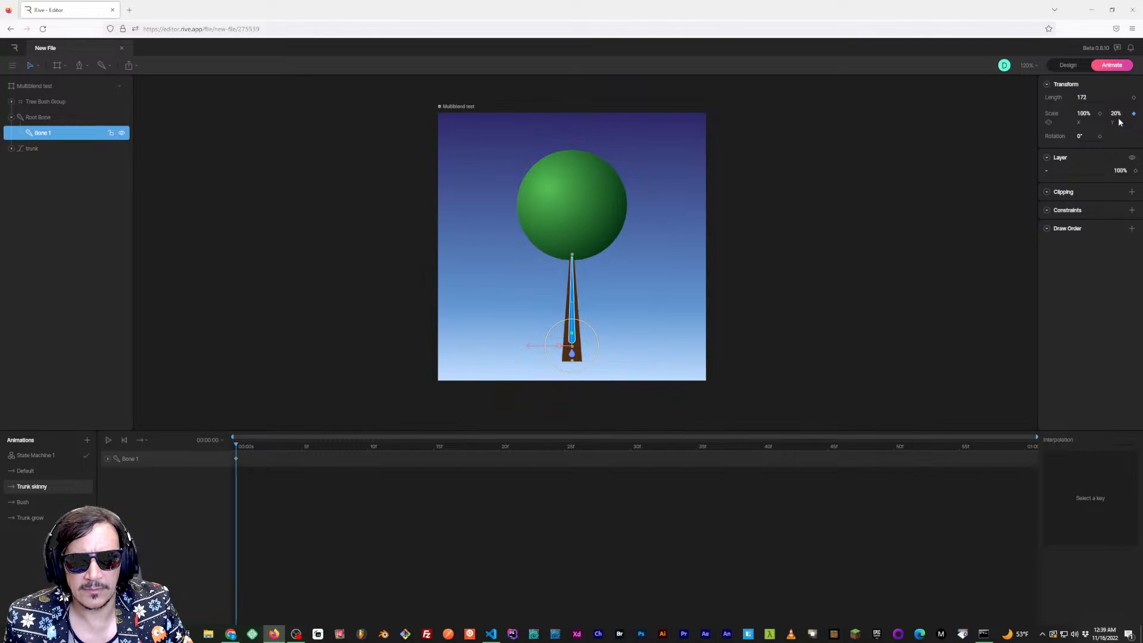
Add a number input named "trunk skinny" to State Machine 1
click(38, 471)
click(44, 486)
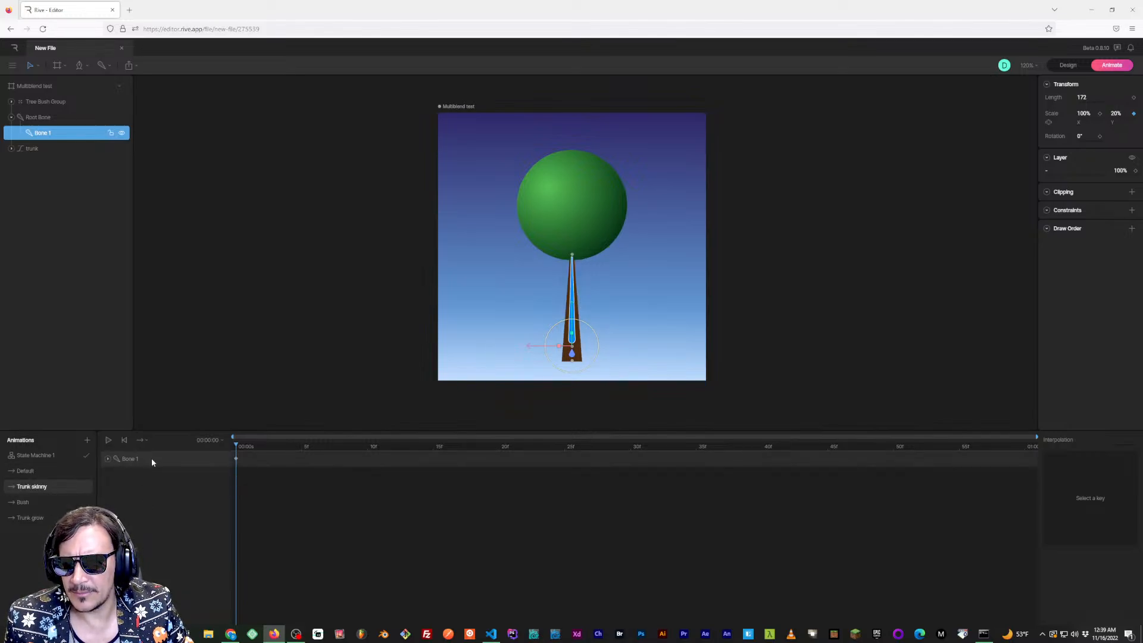
click(27, 457)
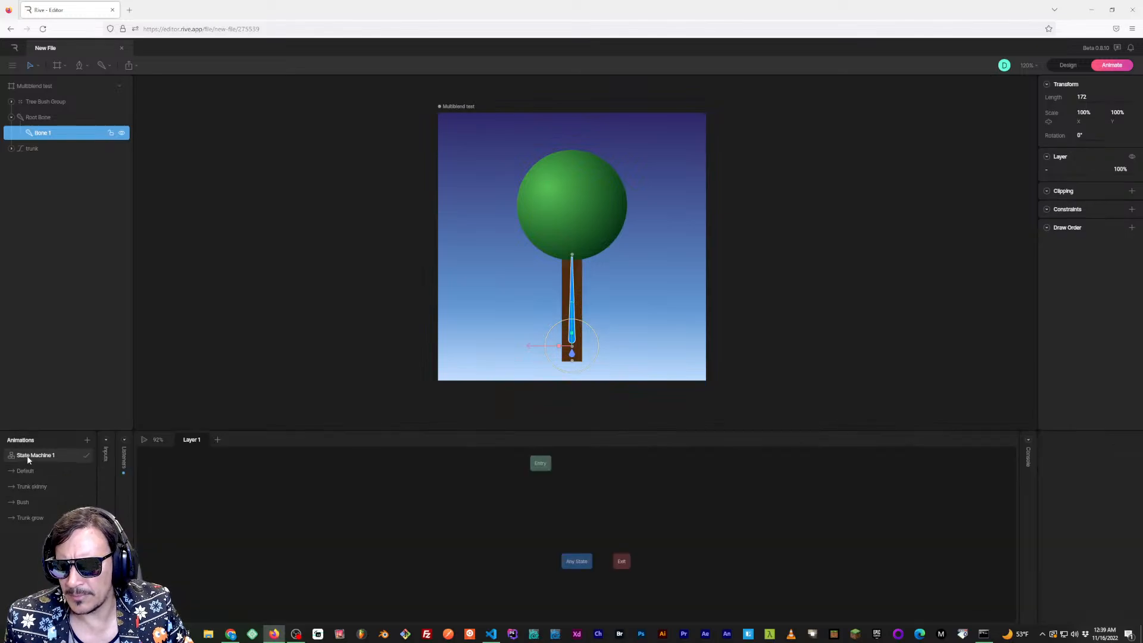
click(106, 445)
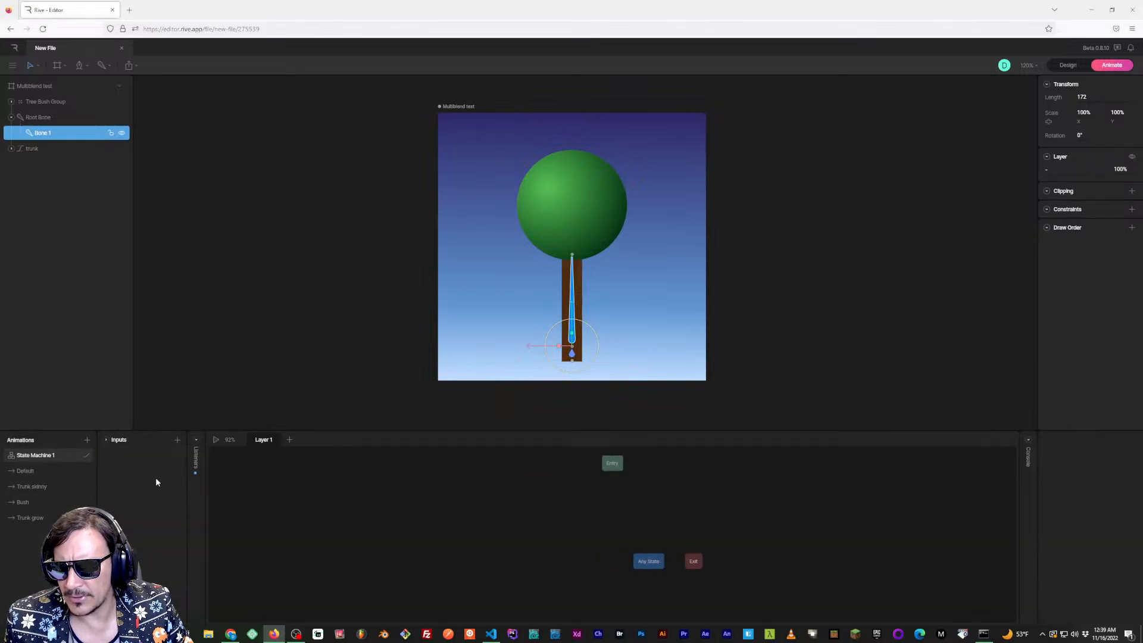
click(177, 440)
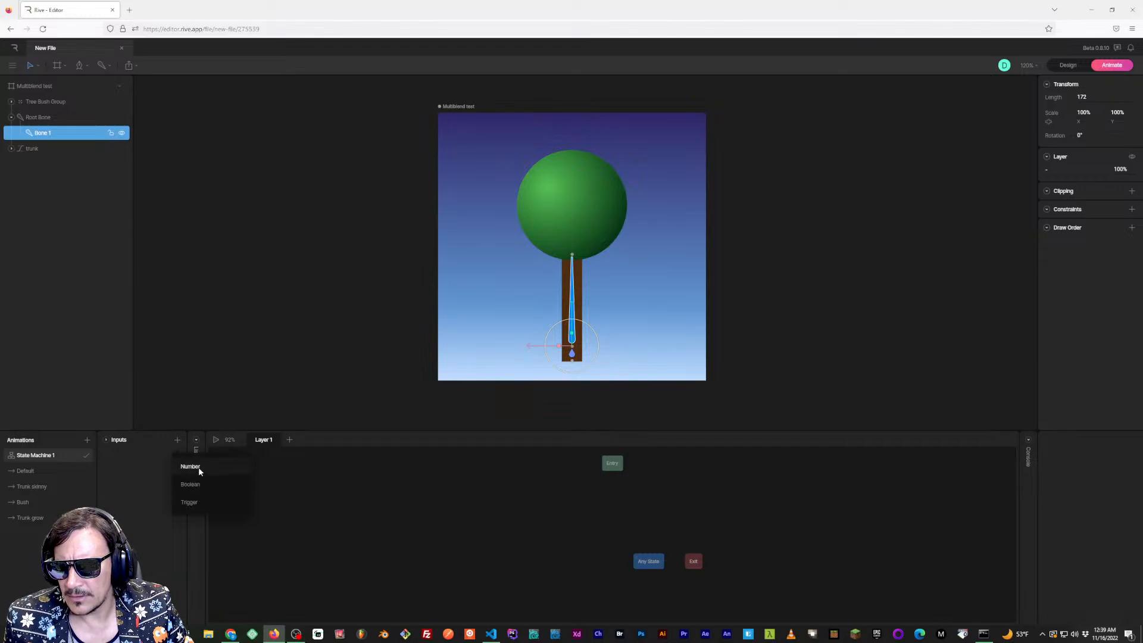
click(191, 467)
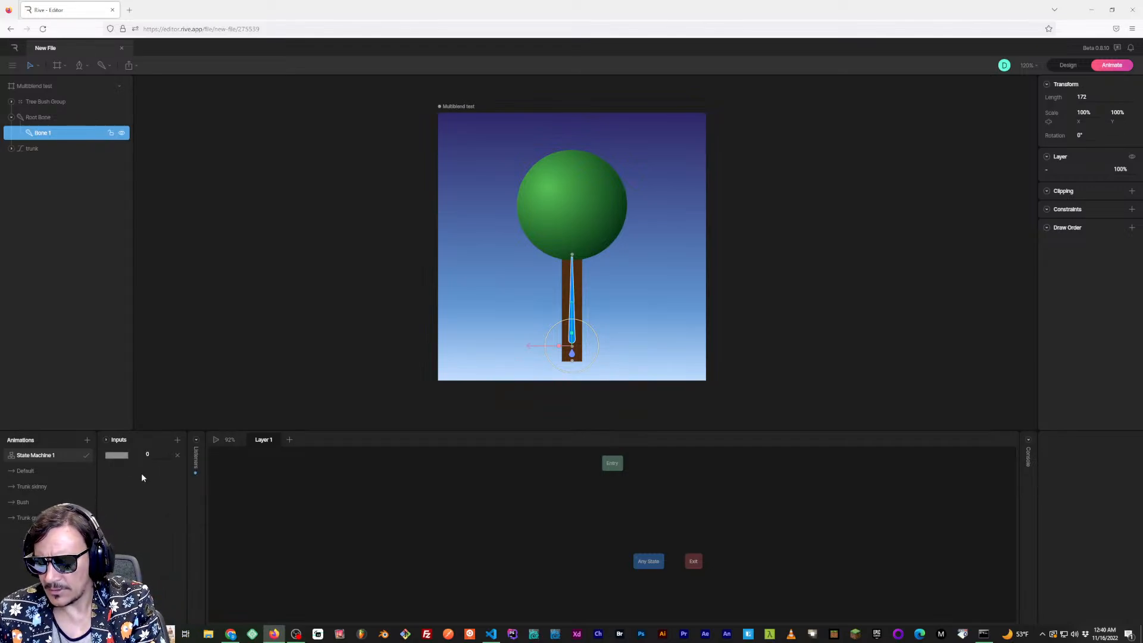
key(BackSpace)
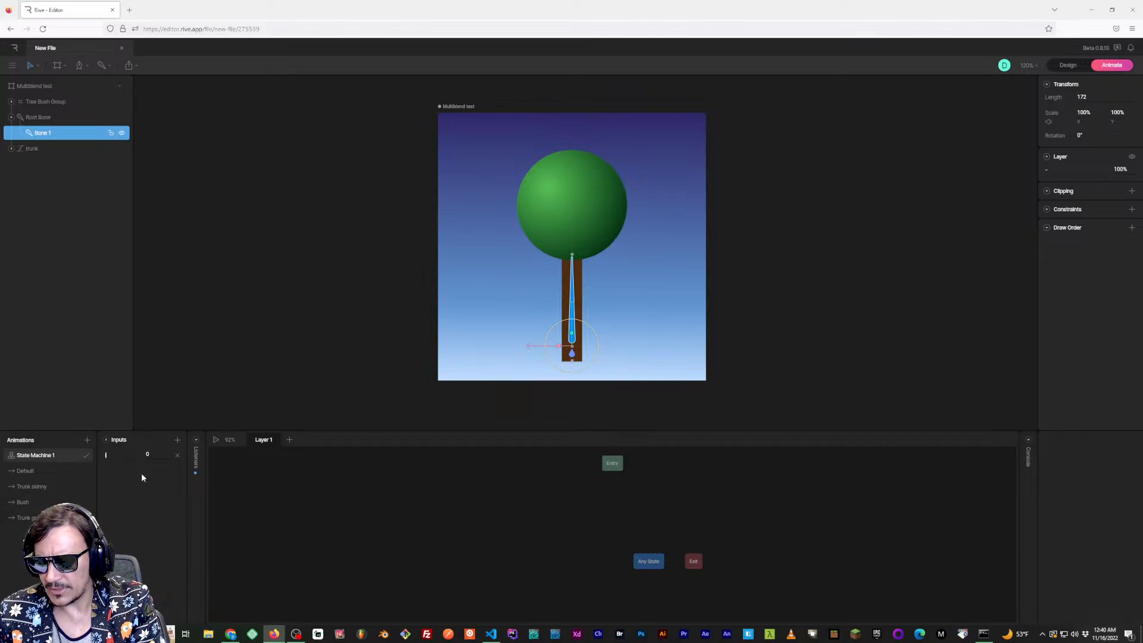
text(trunk skinny)
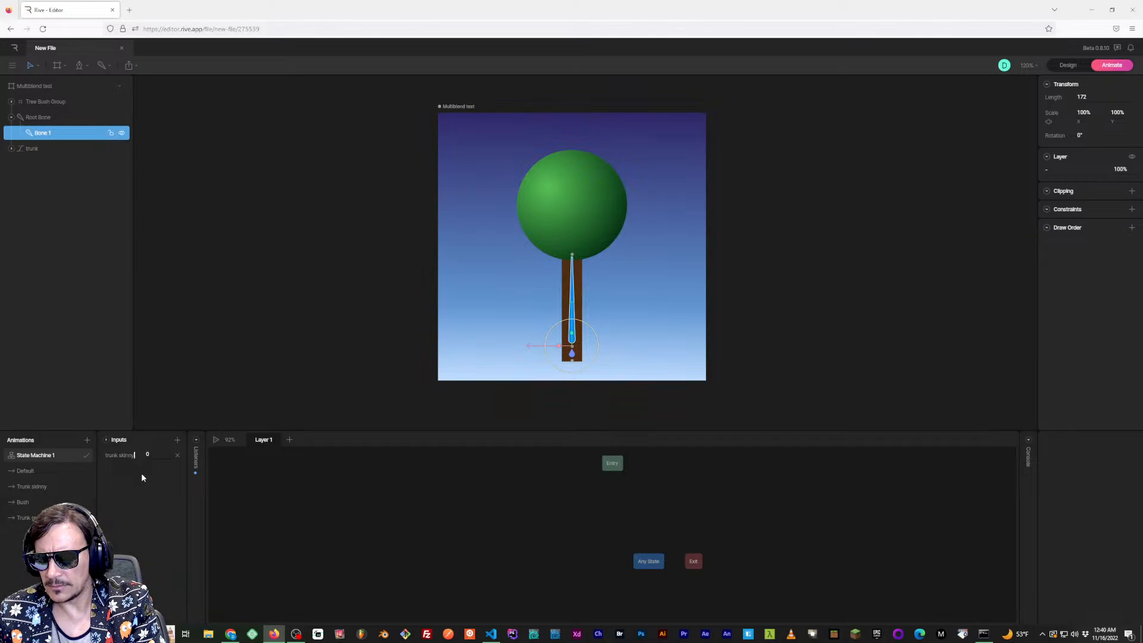
key(BackSpace)
key(BackSpace)
key(BackSpace)
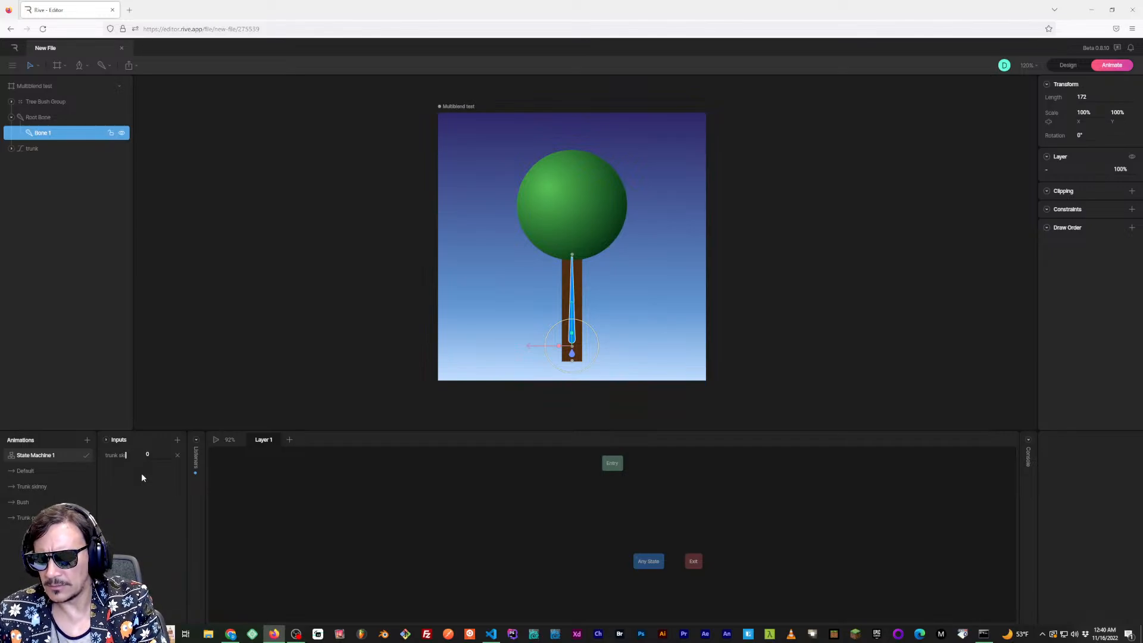
text(nny)
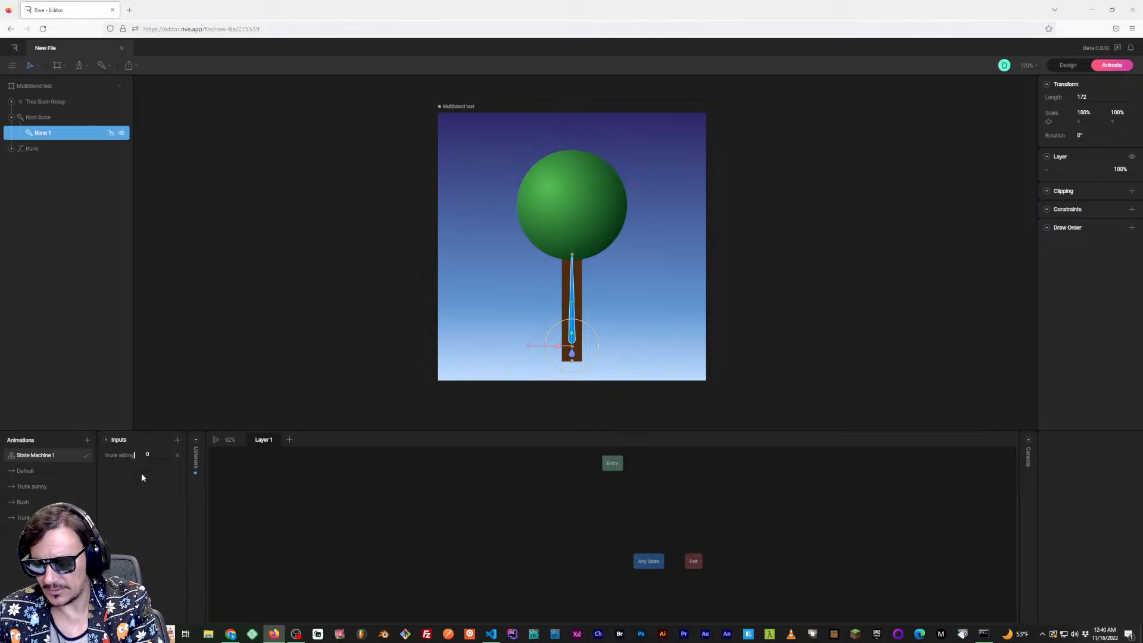
key(Return)
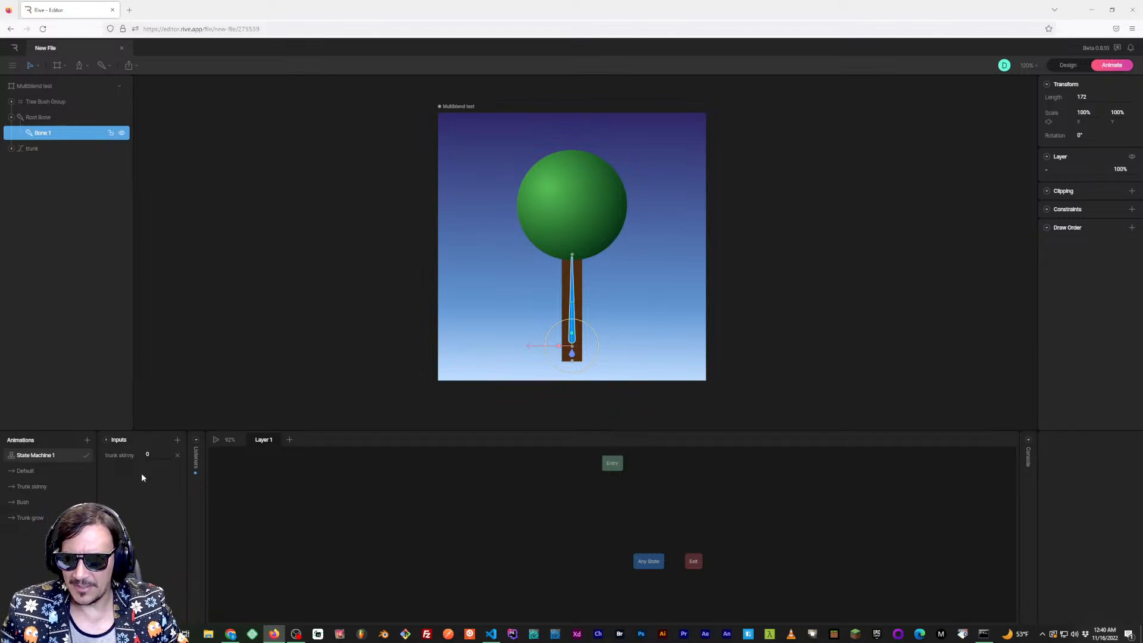
Add a second number input to State Machine 1 and name it "bush"
click(177, 439)
click(182, 481)
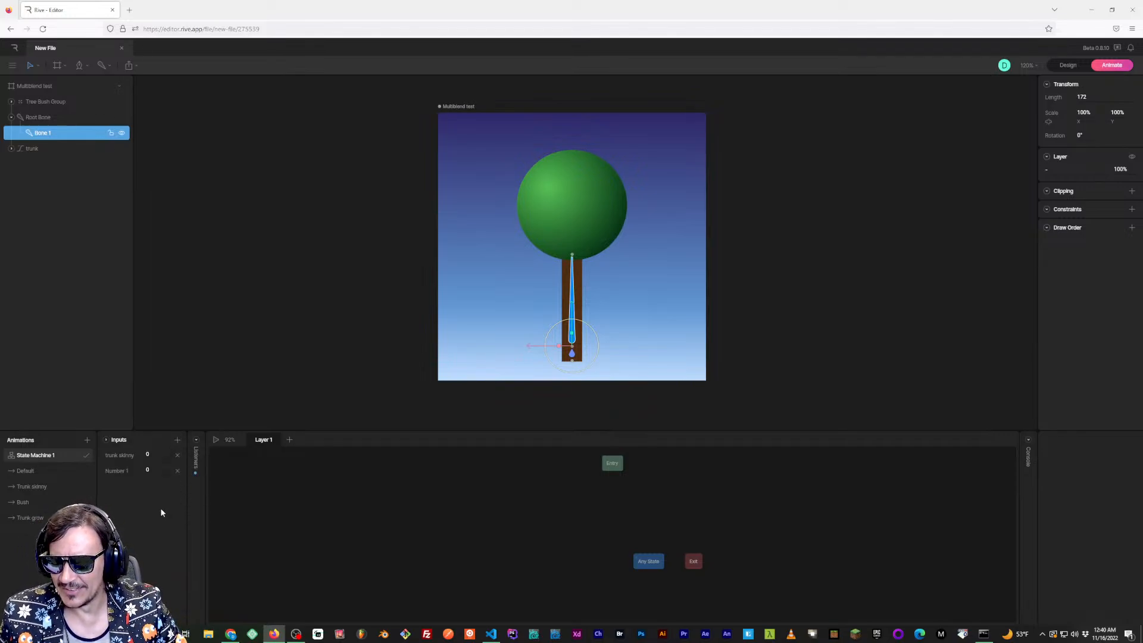
double_click(116, 469)
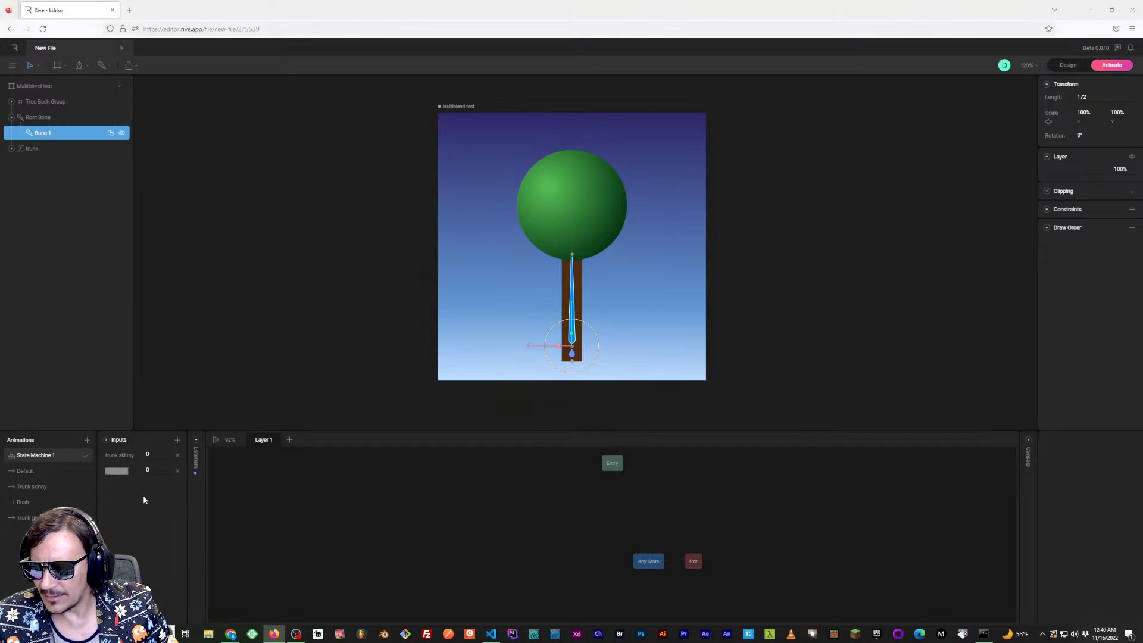
text(bush)
key(Return)
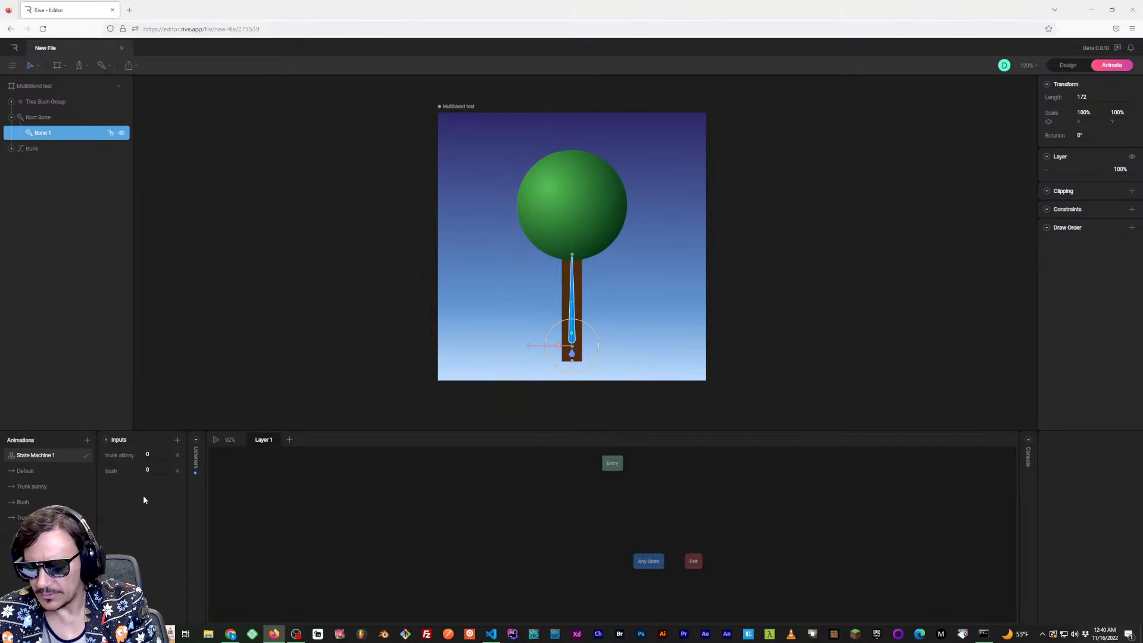
Add a third number input to State Machine 1 and name it "trunk grow"
click(176, 439)
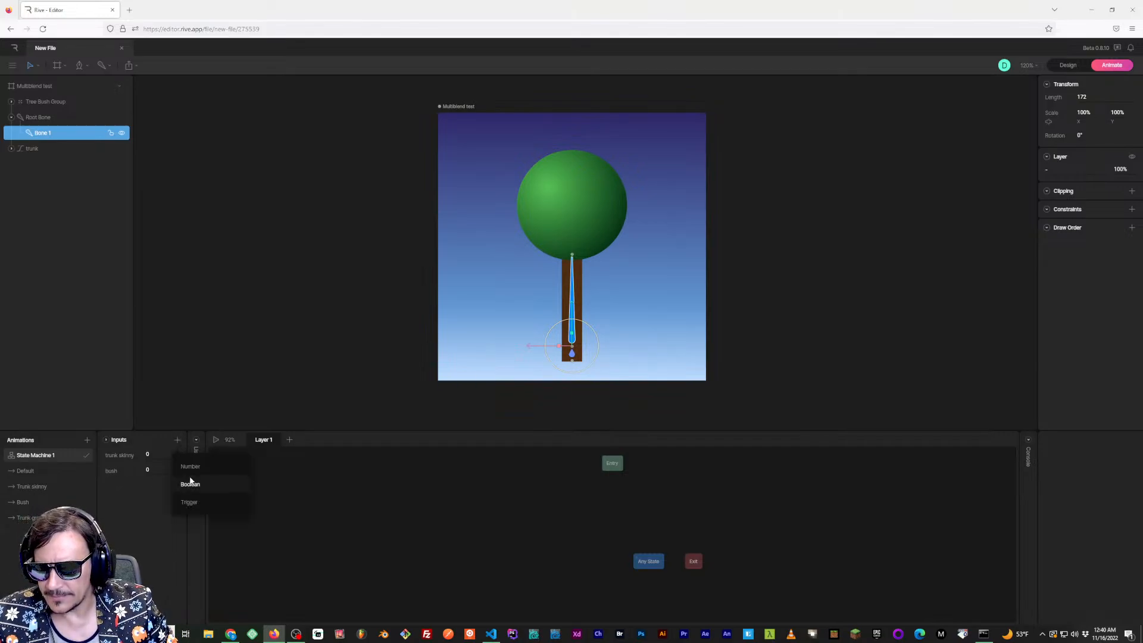
double_click(116, 486)
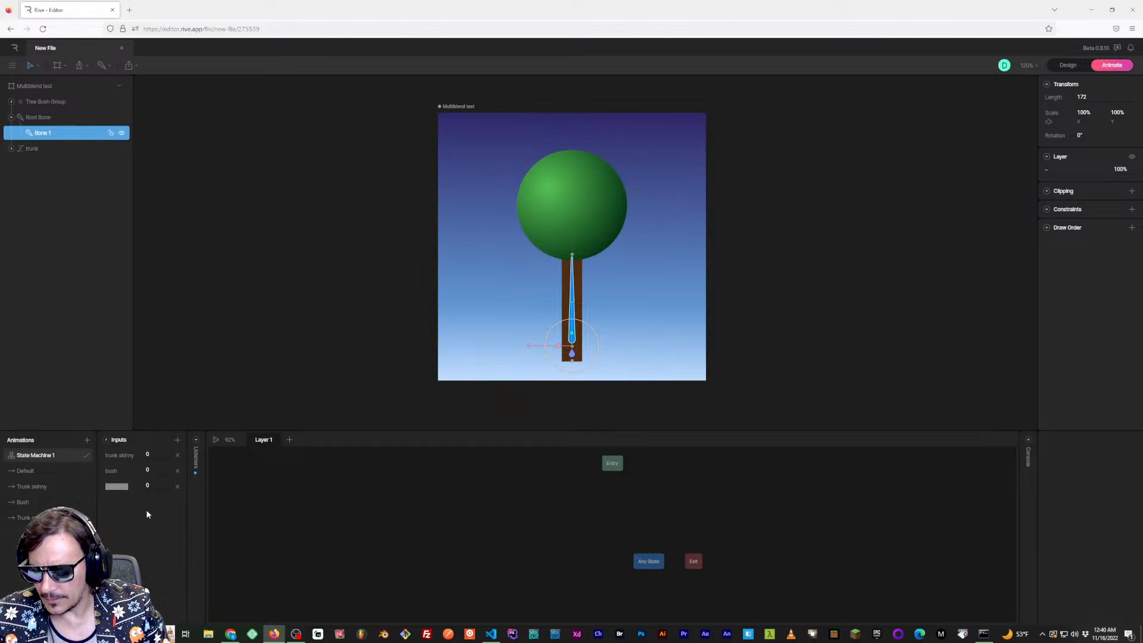
text(trunk grow)
key(Return)
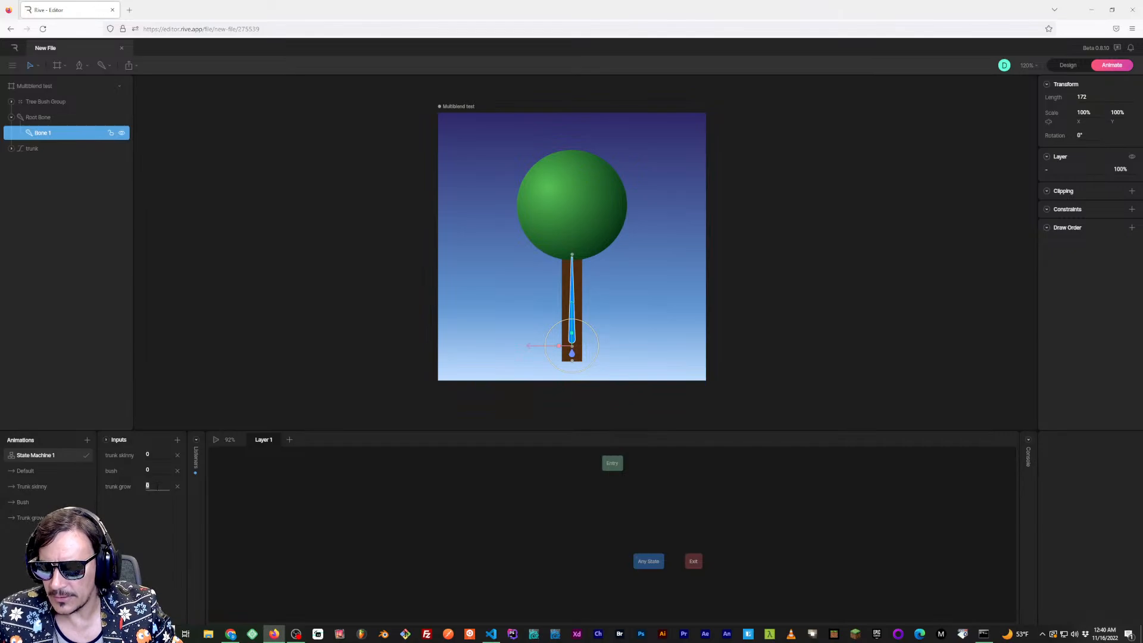
Try a value of 100 for the trunk grow input and reset it to 0
text(100)
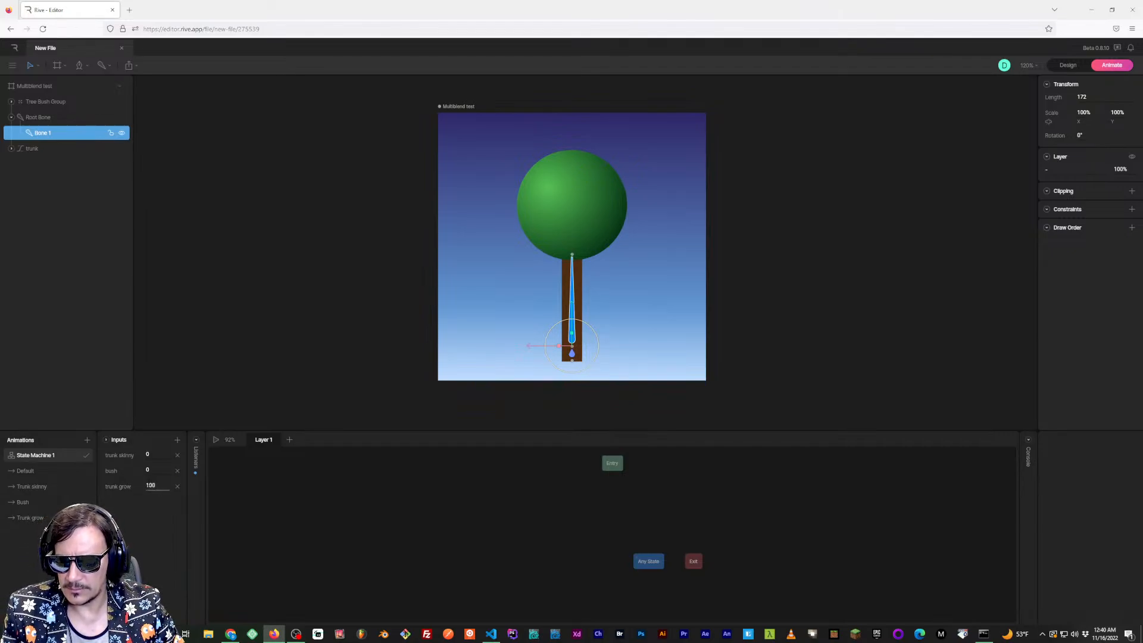
click(144, 485)
key(Return)
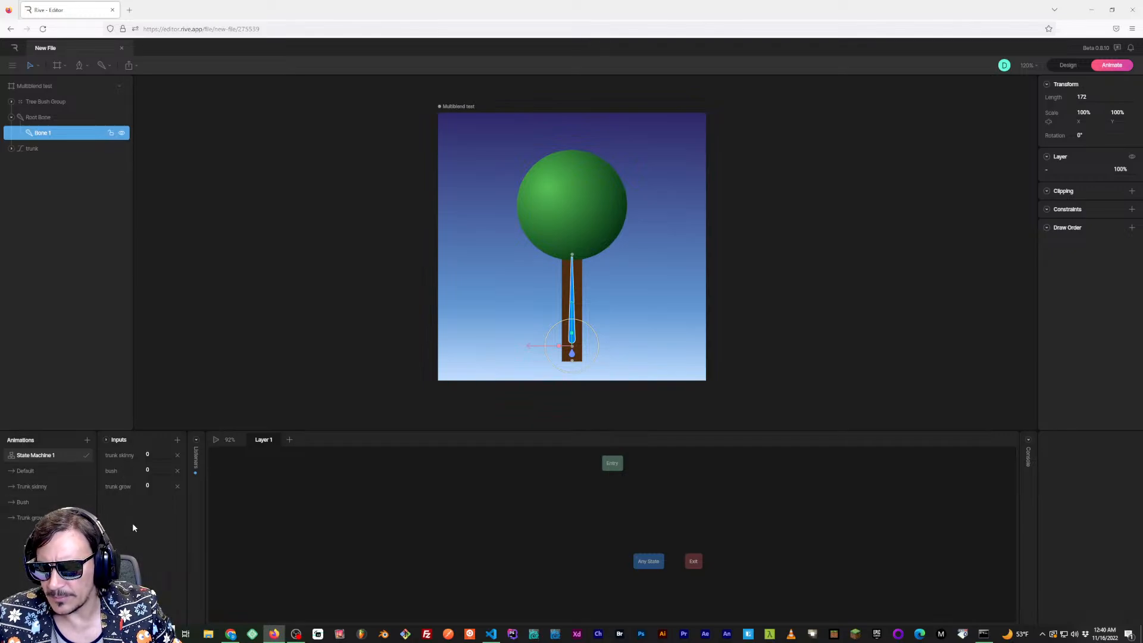
Open the Experiments file from the drafts and select the artboard named New Artboard with the gradient tree
click(7, 52)
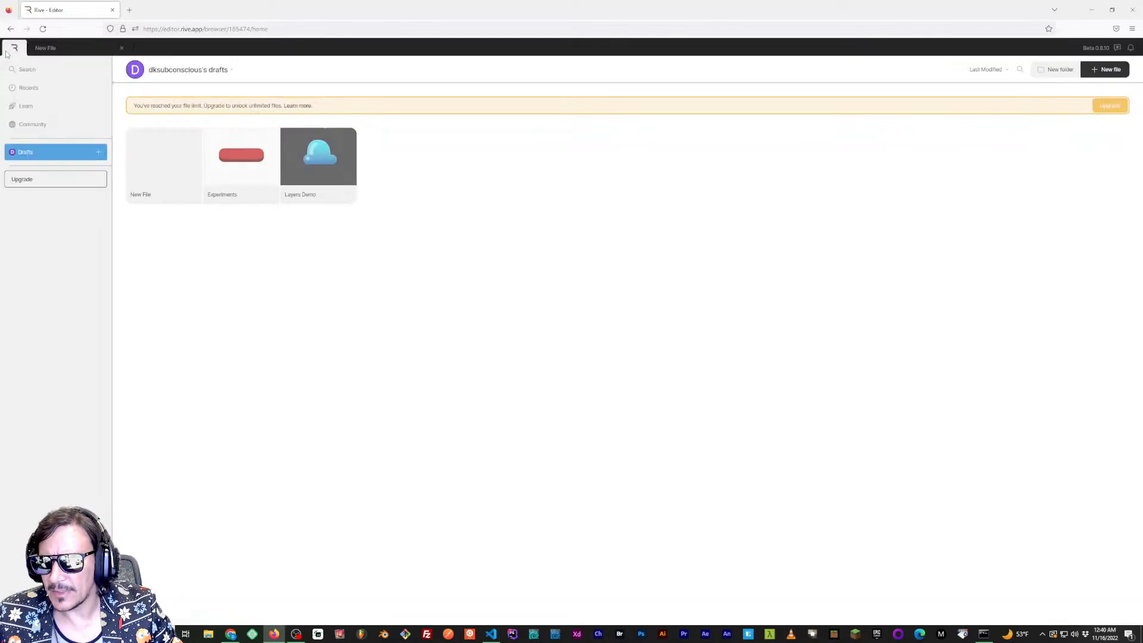
double_click(241, 172)
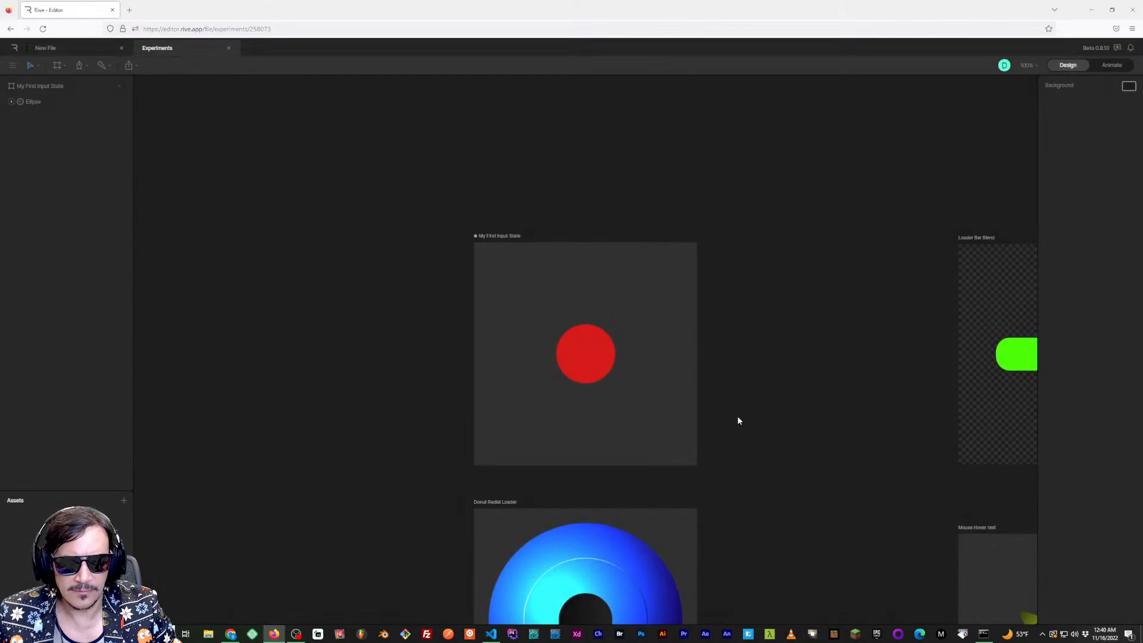
scroll(613, 357, down, 5)
scroll(612, 357, right, 10)
scroll(571, 353, right, 8)
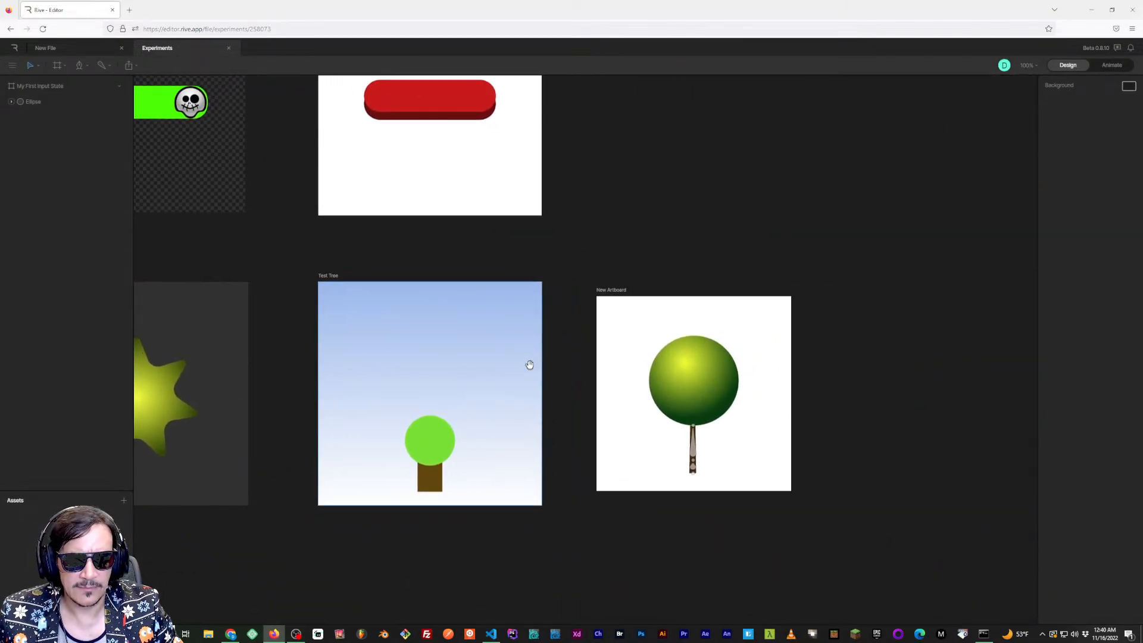
click(497, 298)
scroll(610, 308, right, 2)
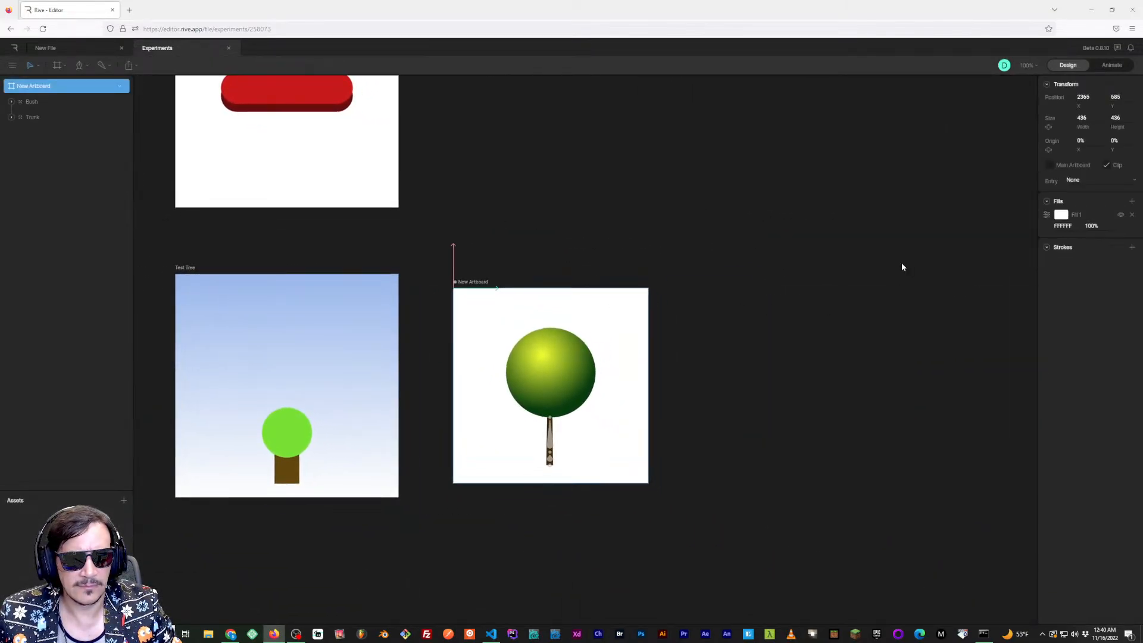
Examine the aDefault animation and the state machine inputs of New Artboard in Animate mode
key(Tab)
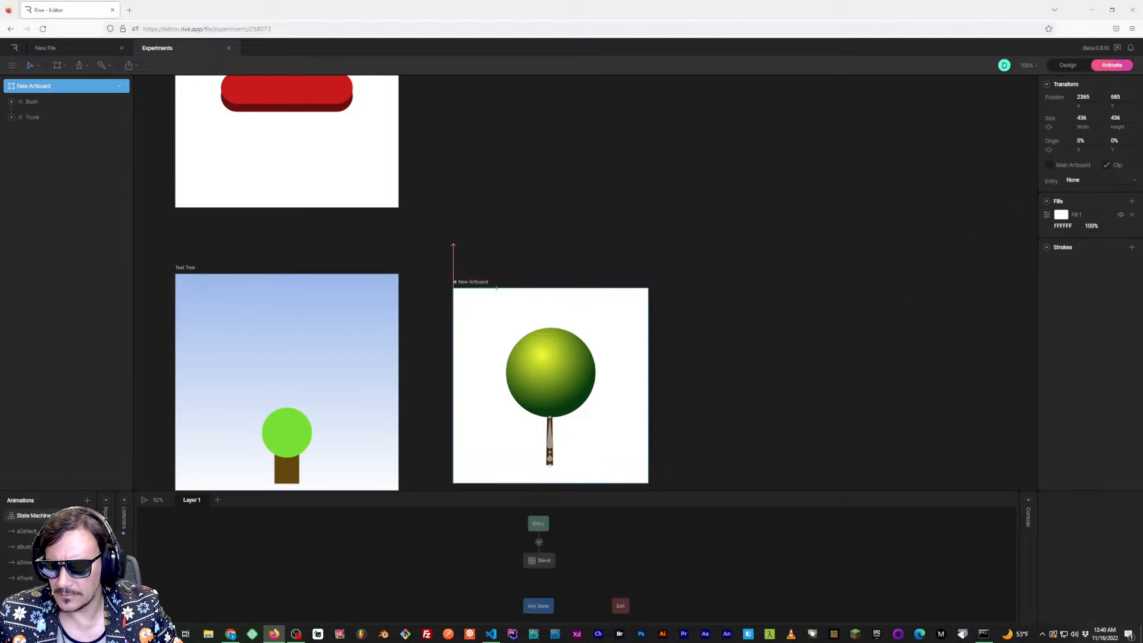
click(27, 531)
click(137, 519)
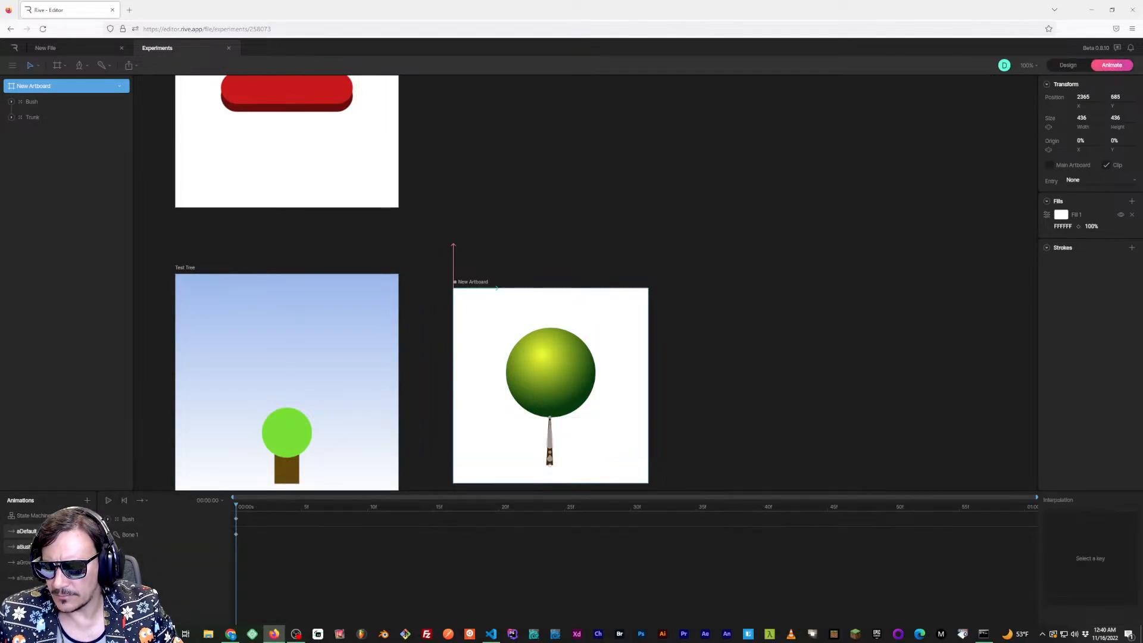
click(33, 515)
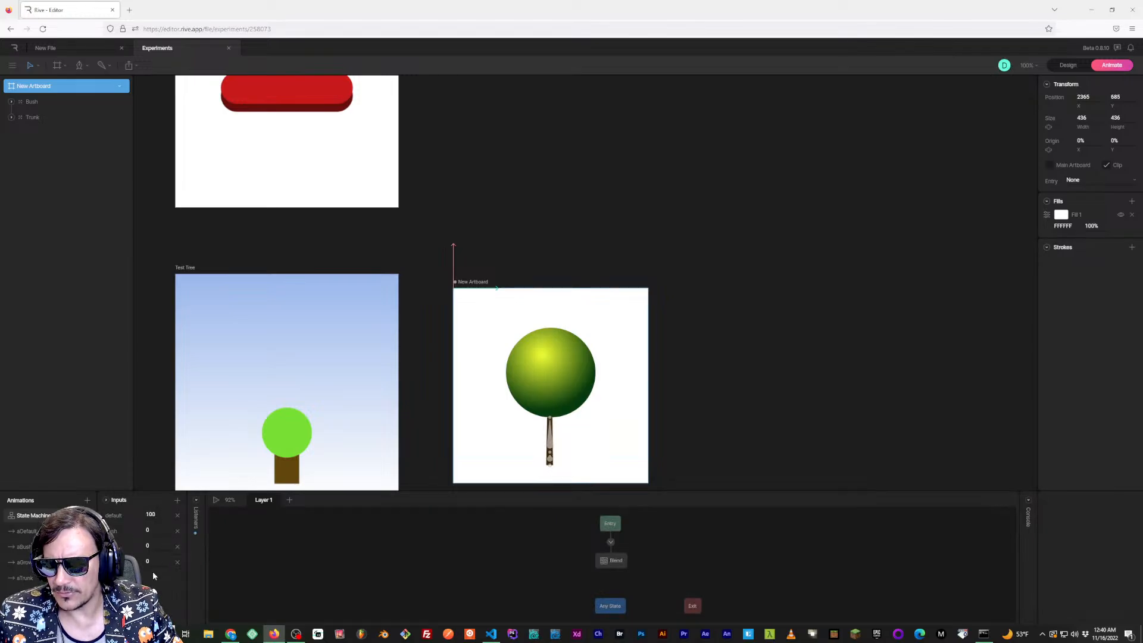
Return to New File, add a number input named "default" to State Machine 1, and set its value to 100
click(53, 47)
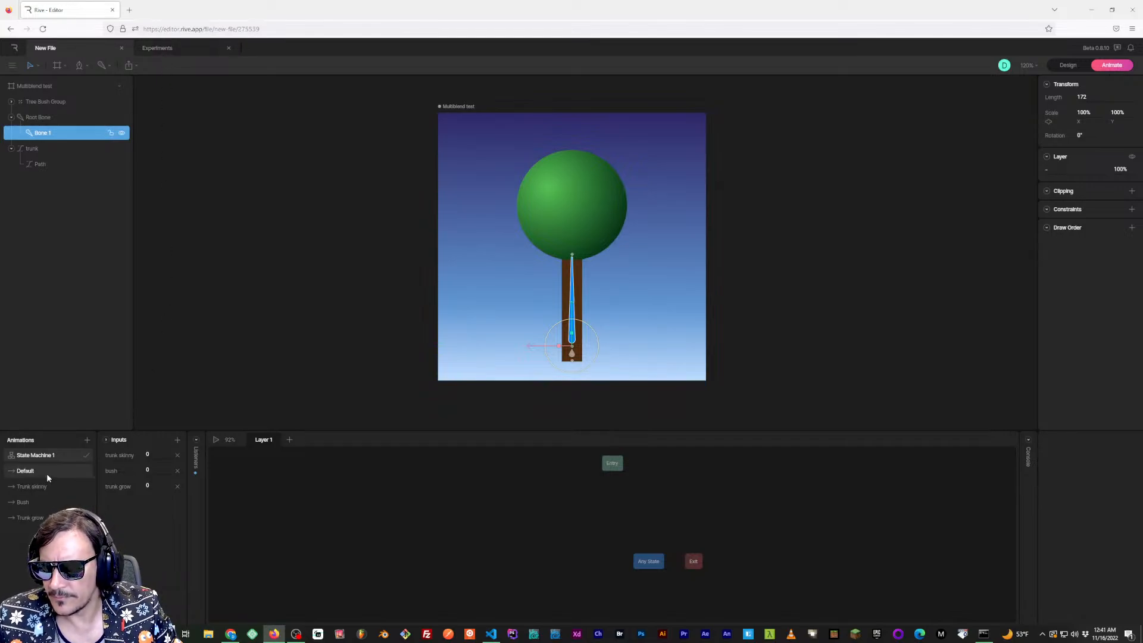
click(178, 440)
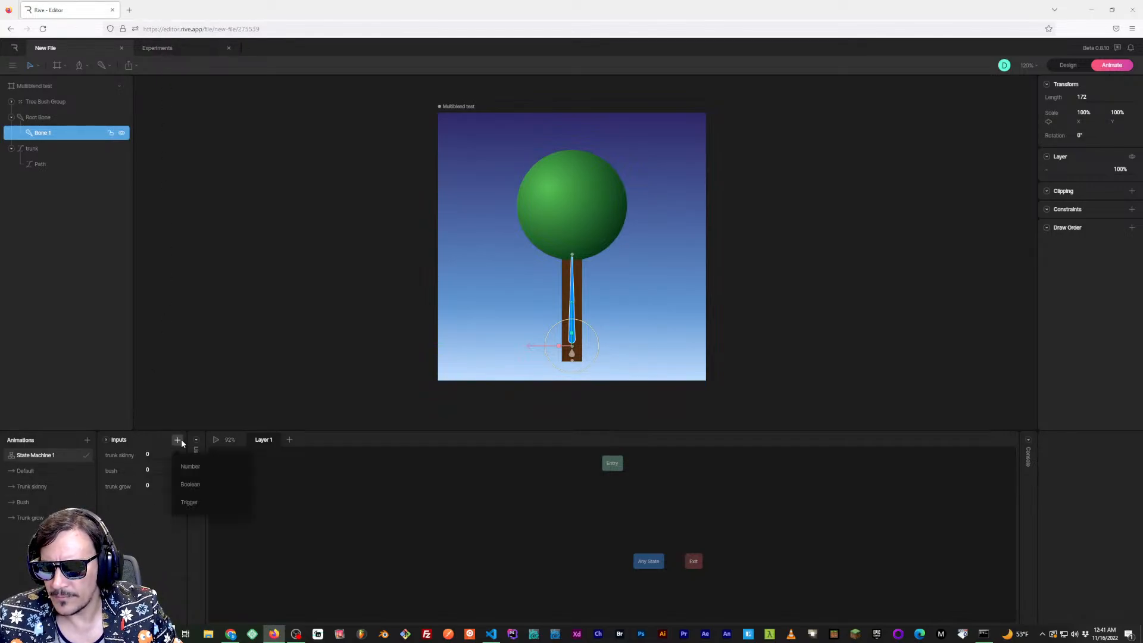
click(190, 466)
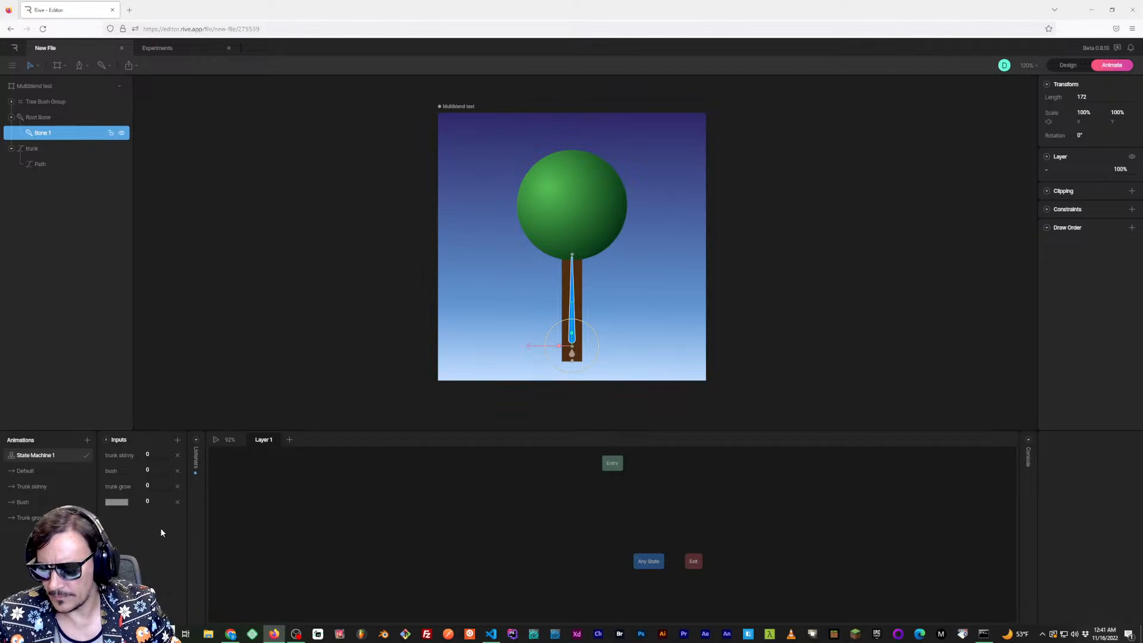
text(delault)
key(Return)
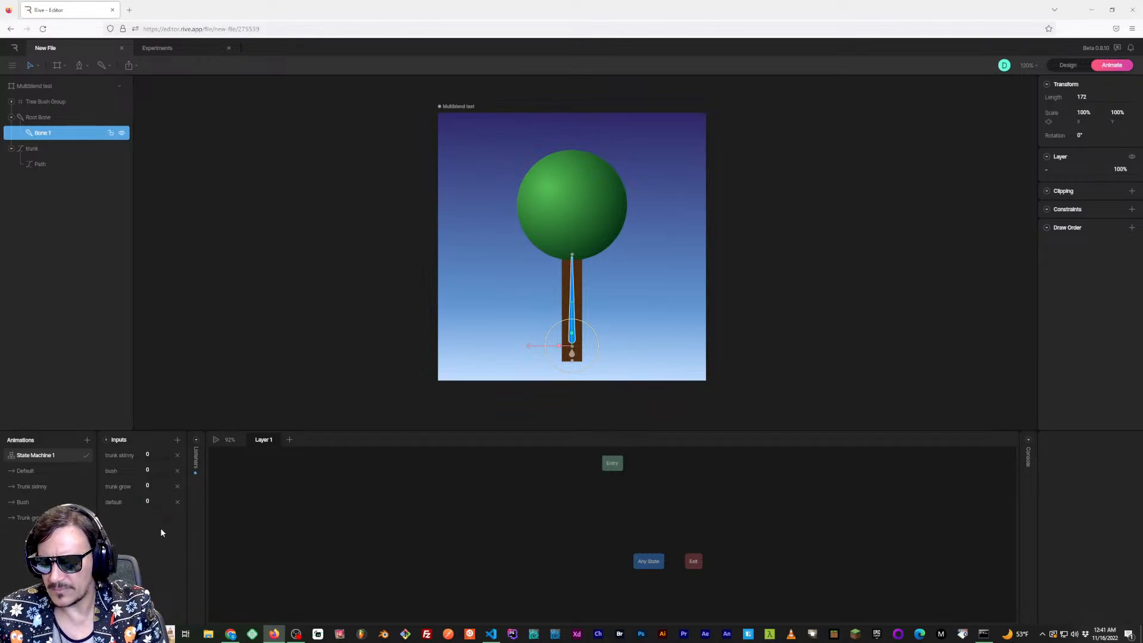
click(153, 501)
text(100)
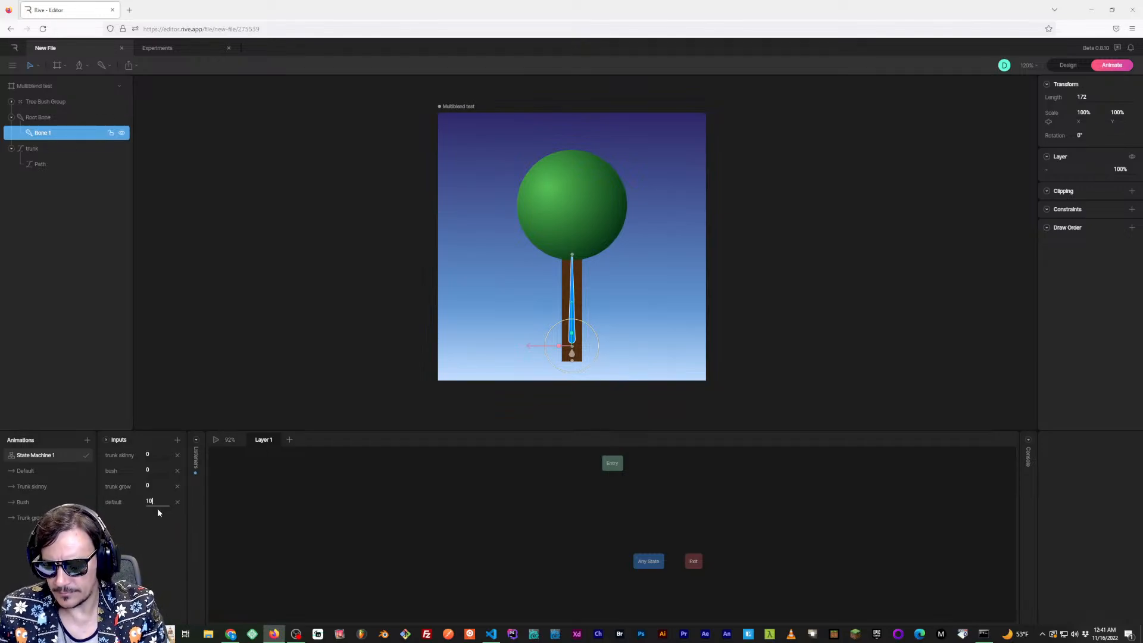
key(Return)
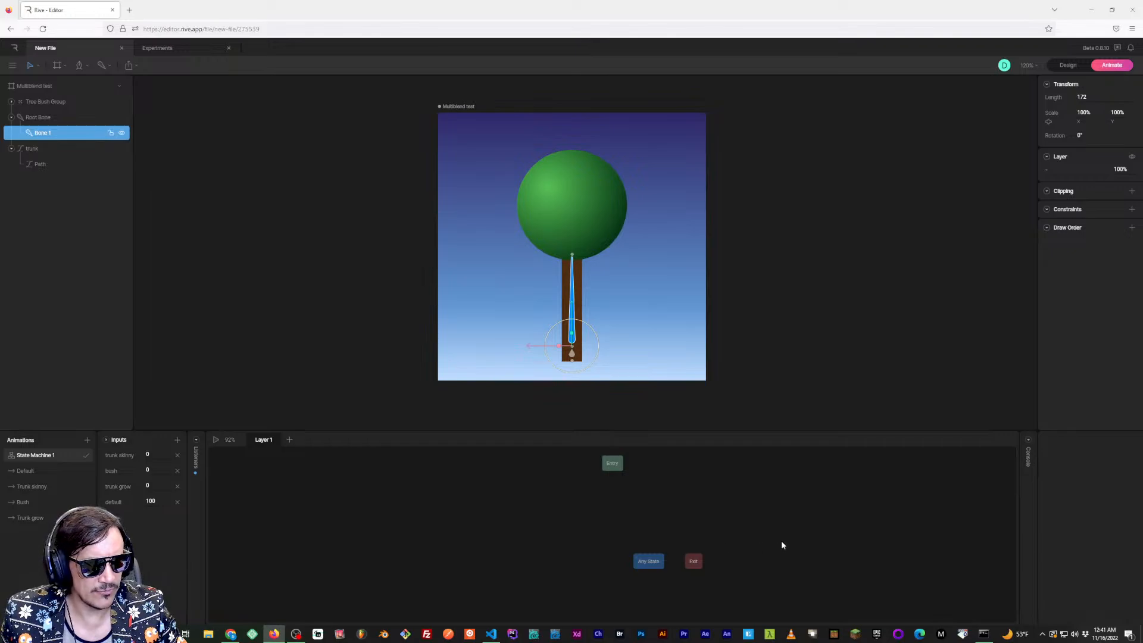
Add an additive blend state to Layer 1 beneath the Entry state and connect Entry to it
right_click(618, 501)
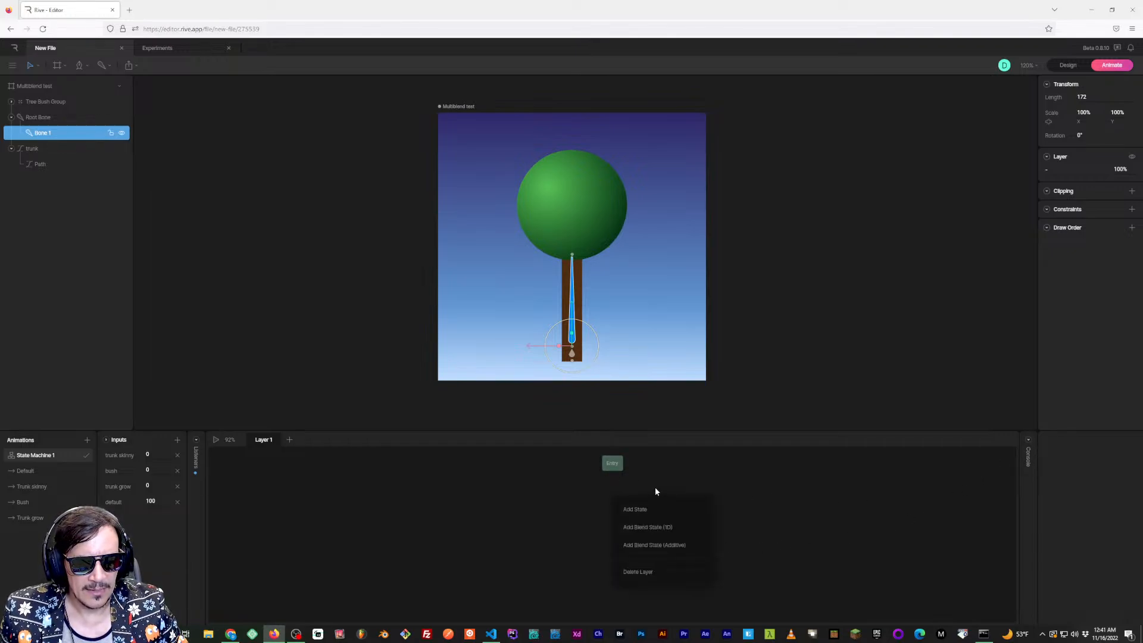
click(677, 545)
drag(648, 499, 613, 500)
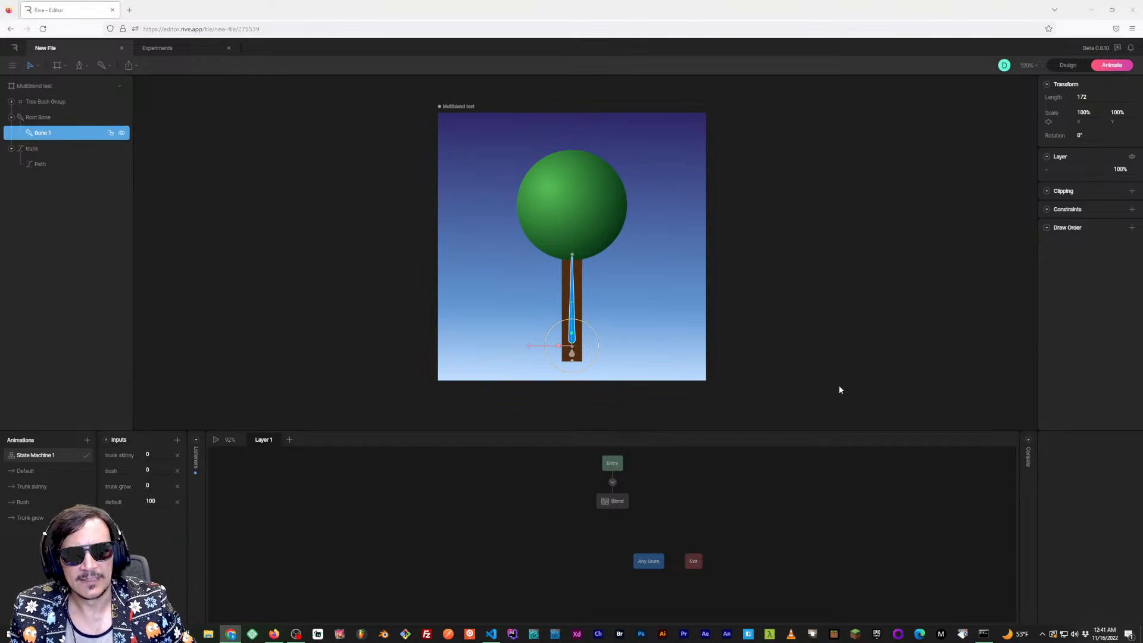
Add the Default and Trunk skinny timelines to the blend state, driven by the default and trunk skinny inputs respectively
click(618, 503)
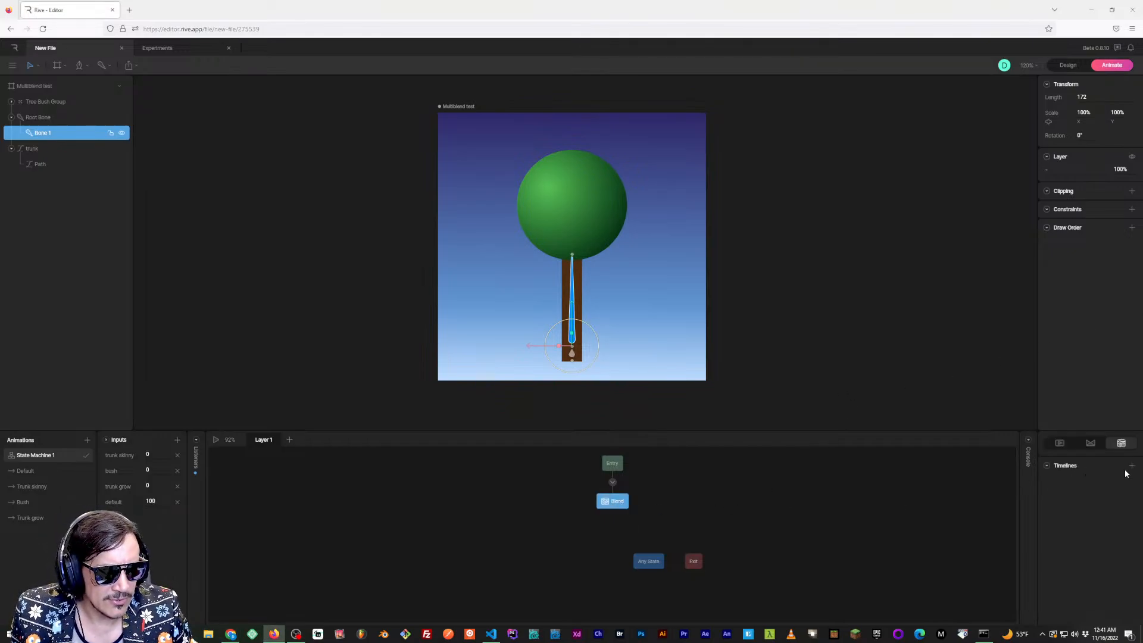
click(1086, 481)
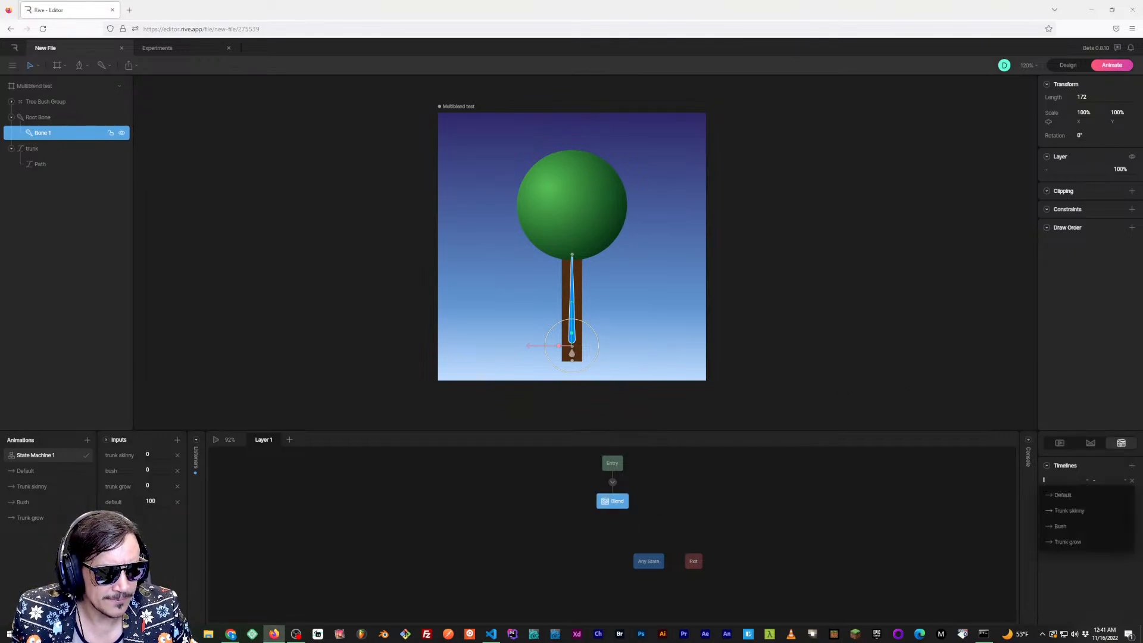
click(1077, 496)
click(1125, 480)
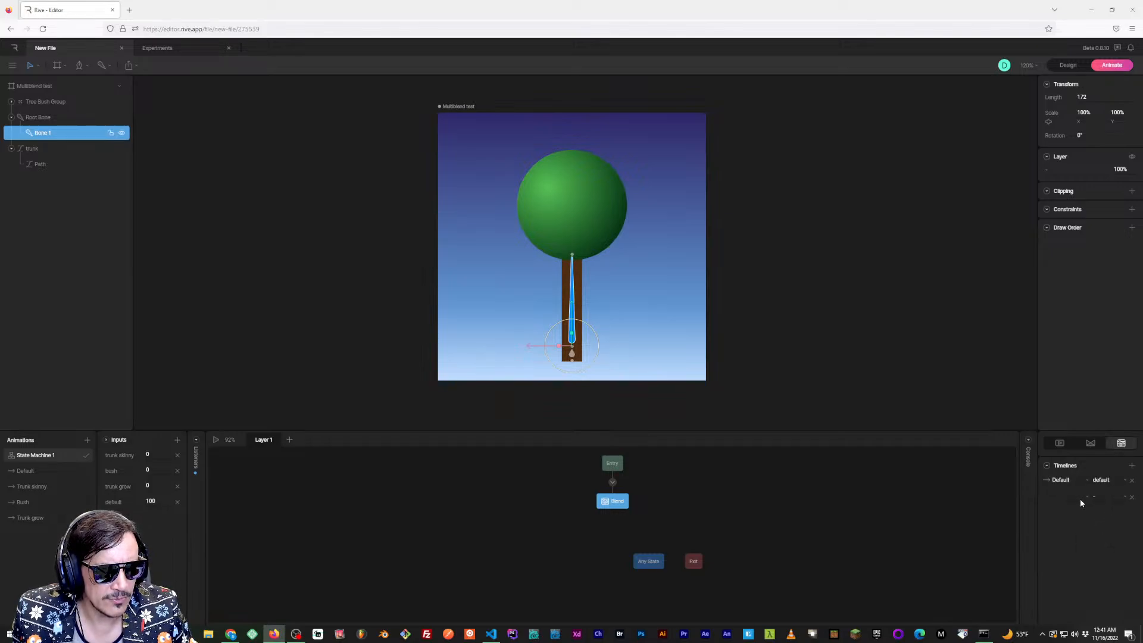
click(1080, 497)
click(1069, 527)
click(1093, 496)
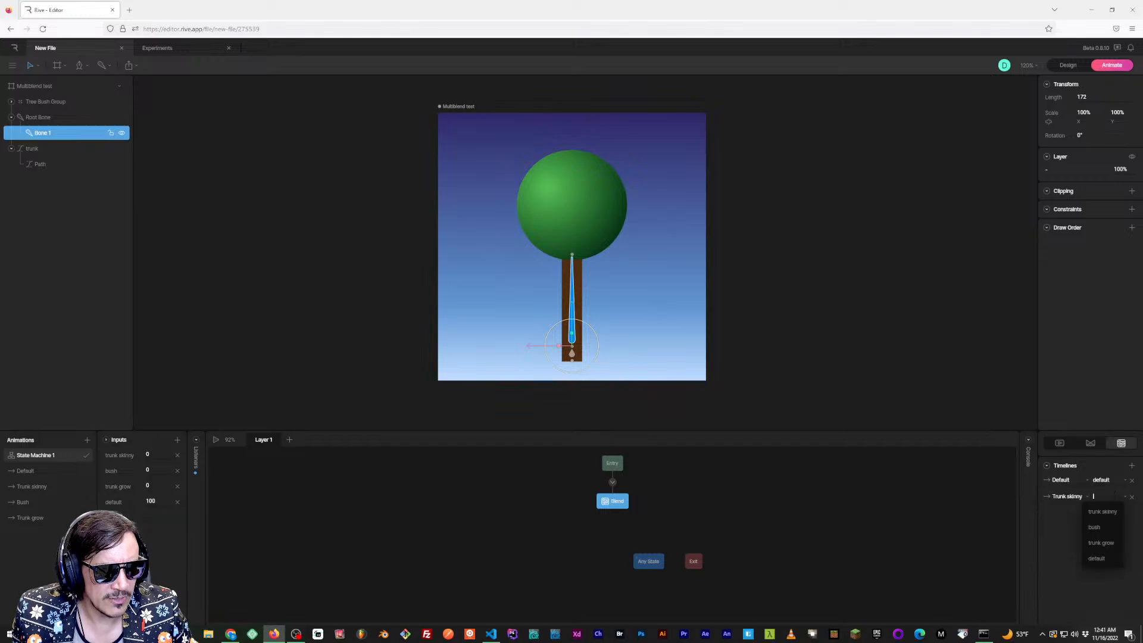
click(1108, 512)
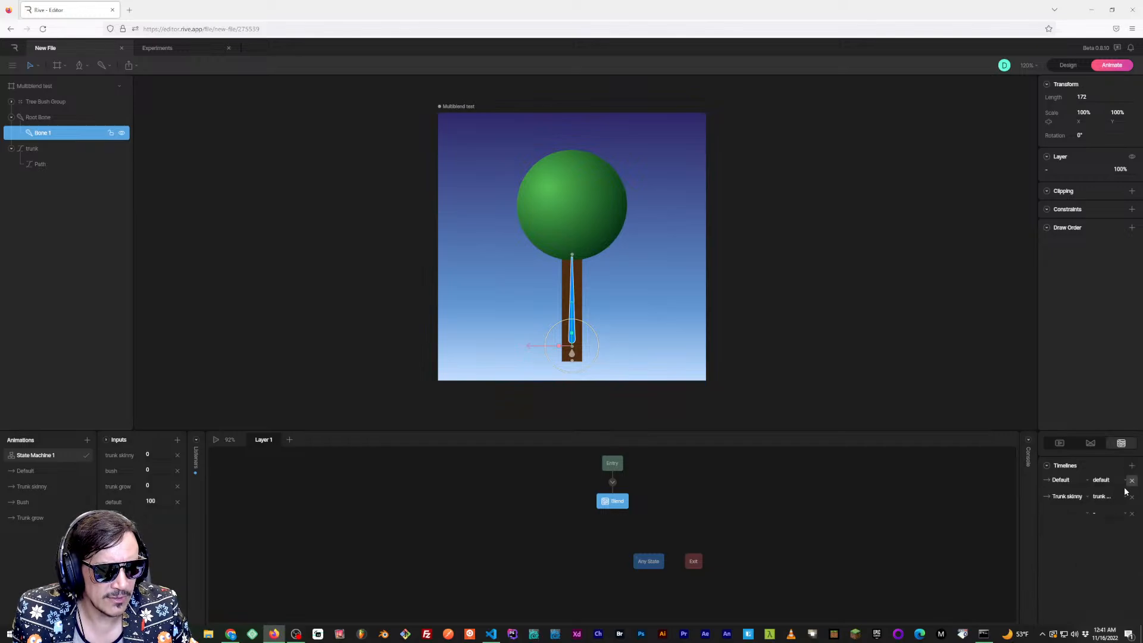
Add the Bush and Trunk grow timelines to the blend state, driven by the bush and trunk grow inputs respectively
click(1065, 513)
click(1076, 555)
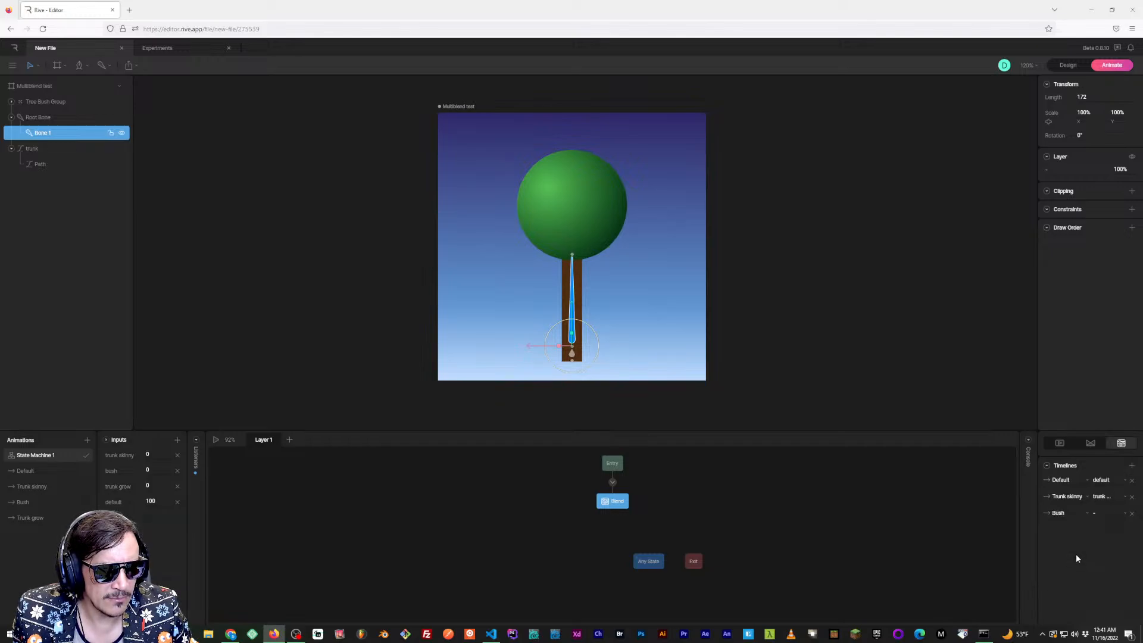
click(1116, 512)
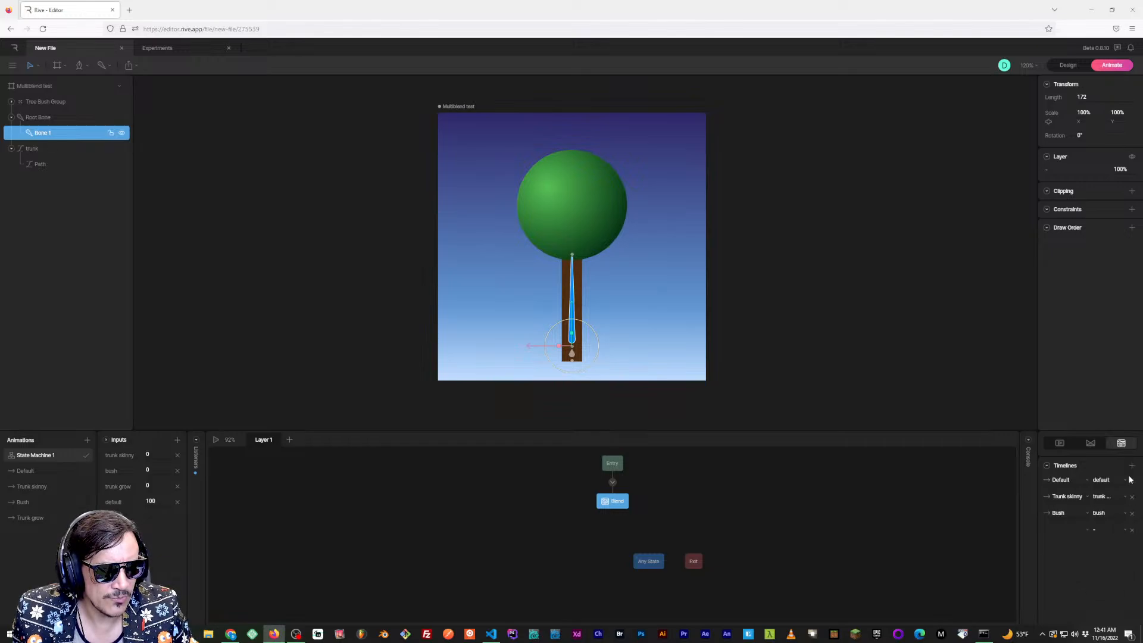
click(1072, 531)
click(1066, 593)
click(1093, 529)
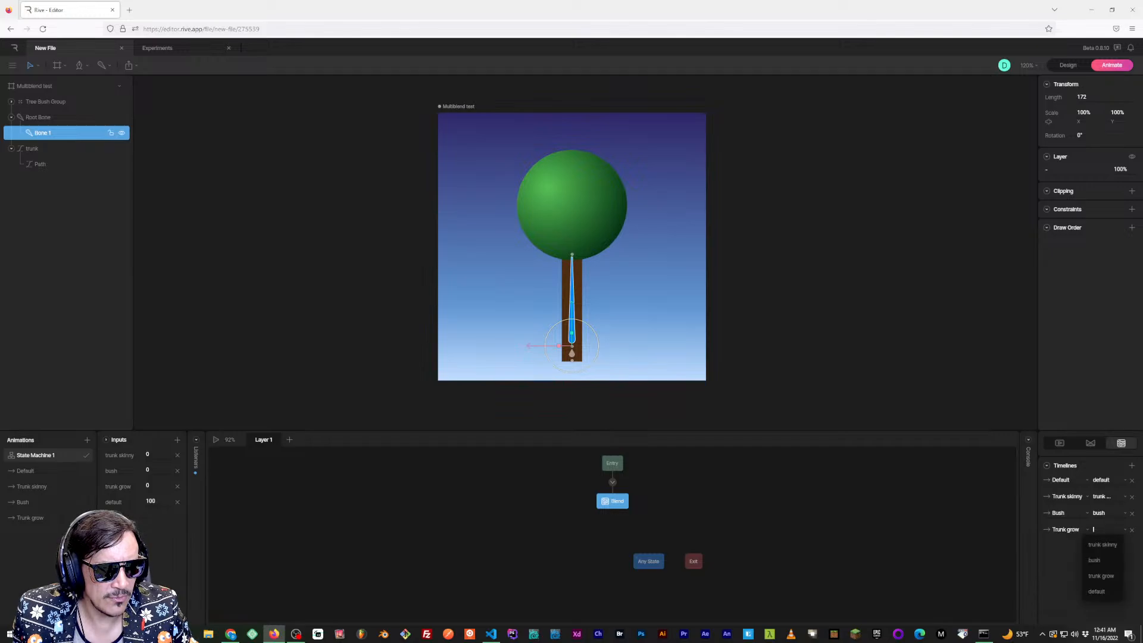
click(1100, 576)
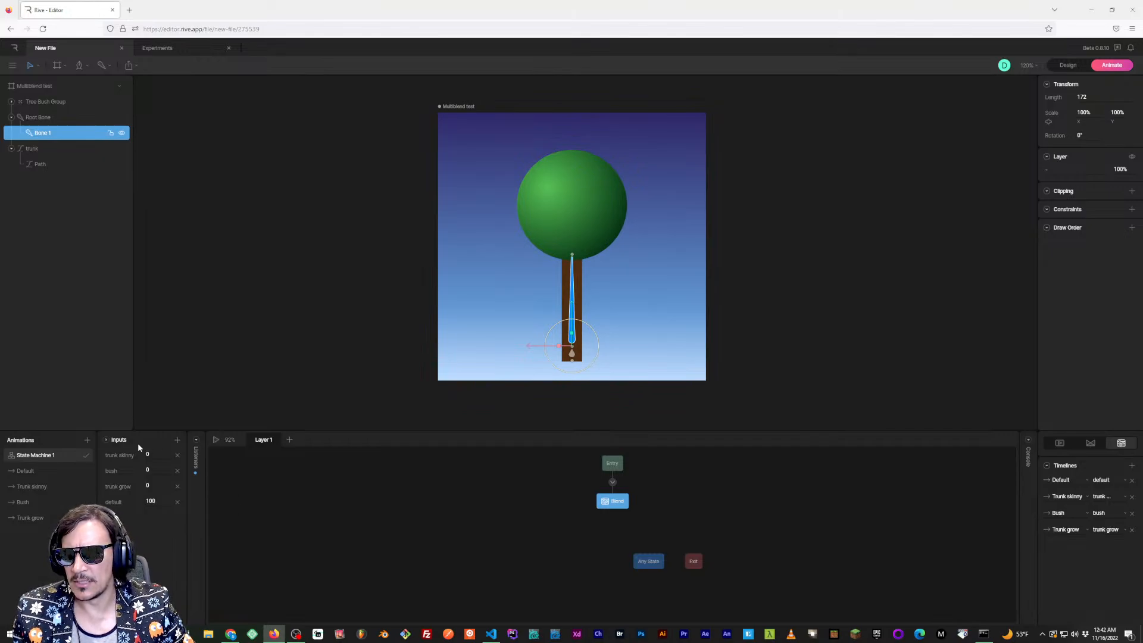
Compare the keyed properties of the Default and Trunk skinny animations with the State Machine 1 setup
click(25, 472)
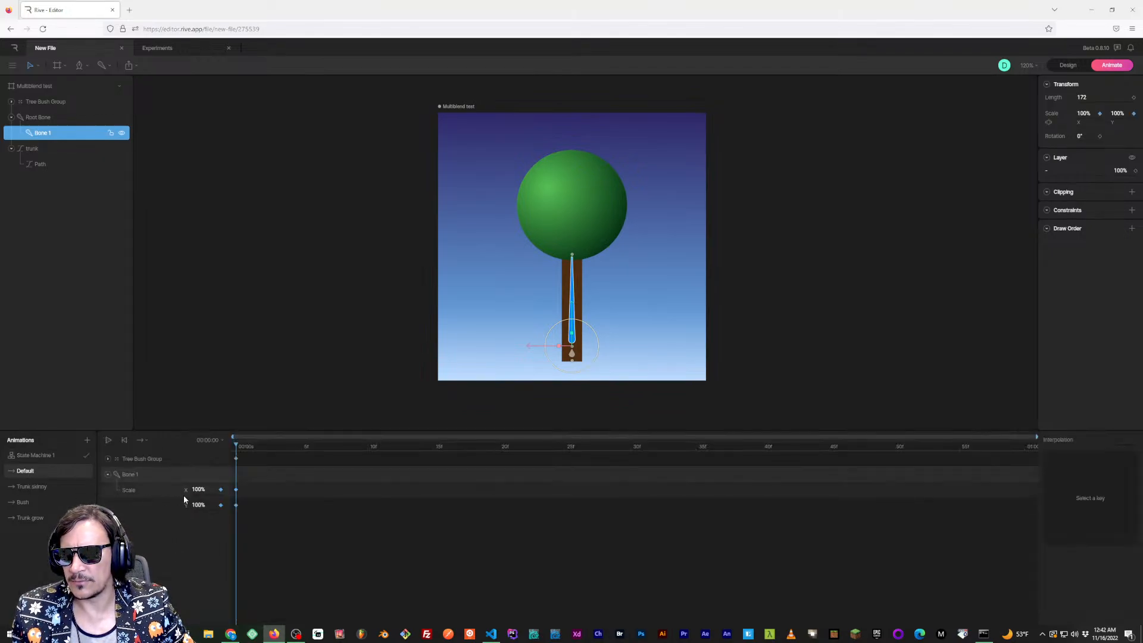
click(36, 485)
click(35, 455)
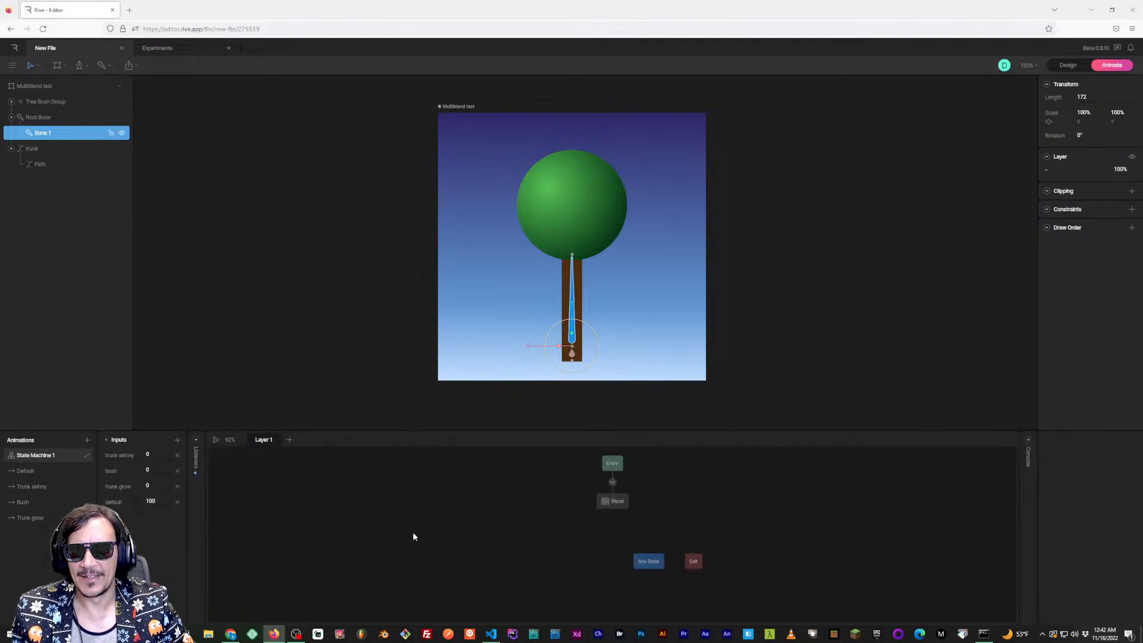
click(25, 472)
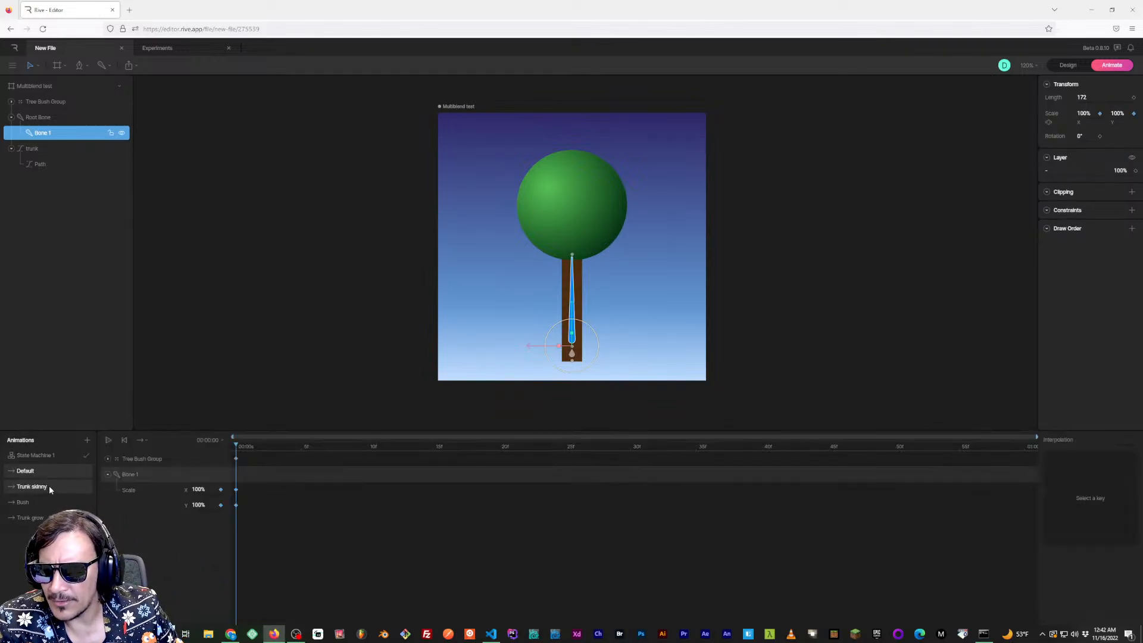
click(48, 484)
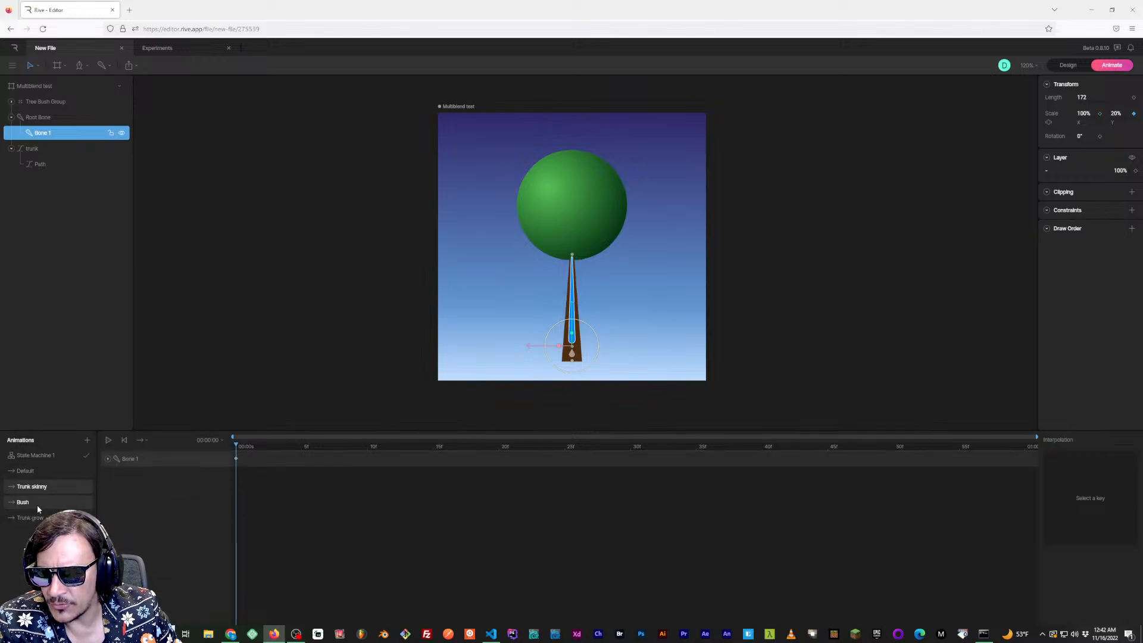
In the Bush animation, key the Tree Bush Group's X and Y scale at 160%, and open the Trunk grow animation
click(37, 503)
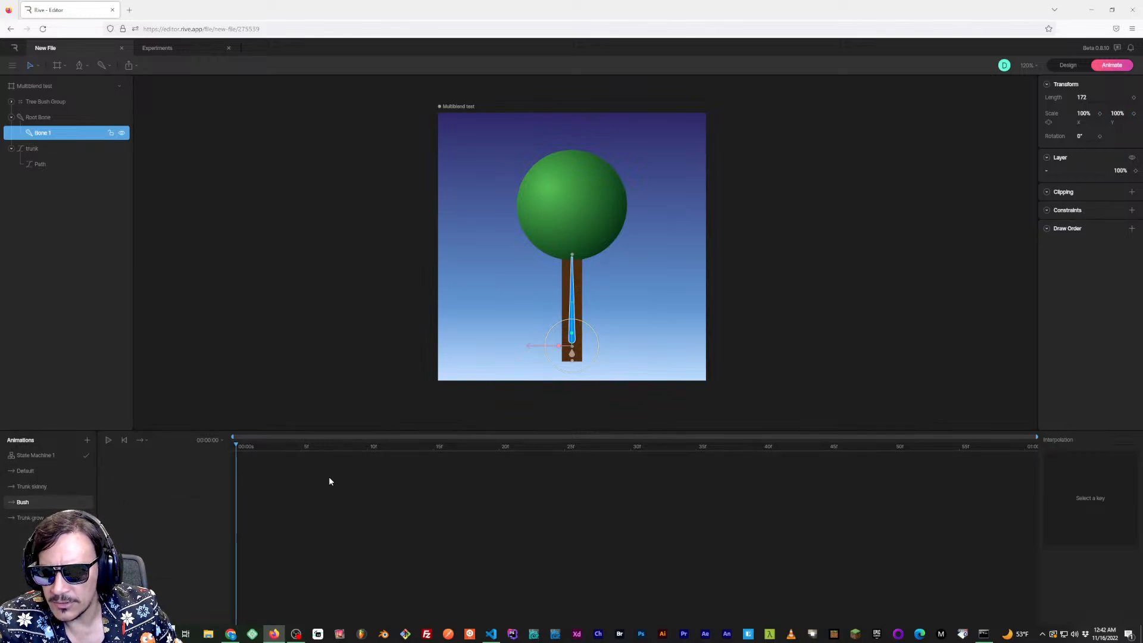
click(42, 106)
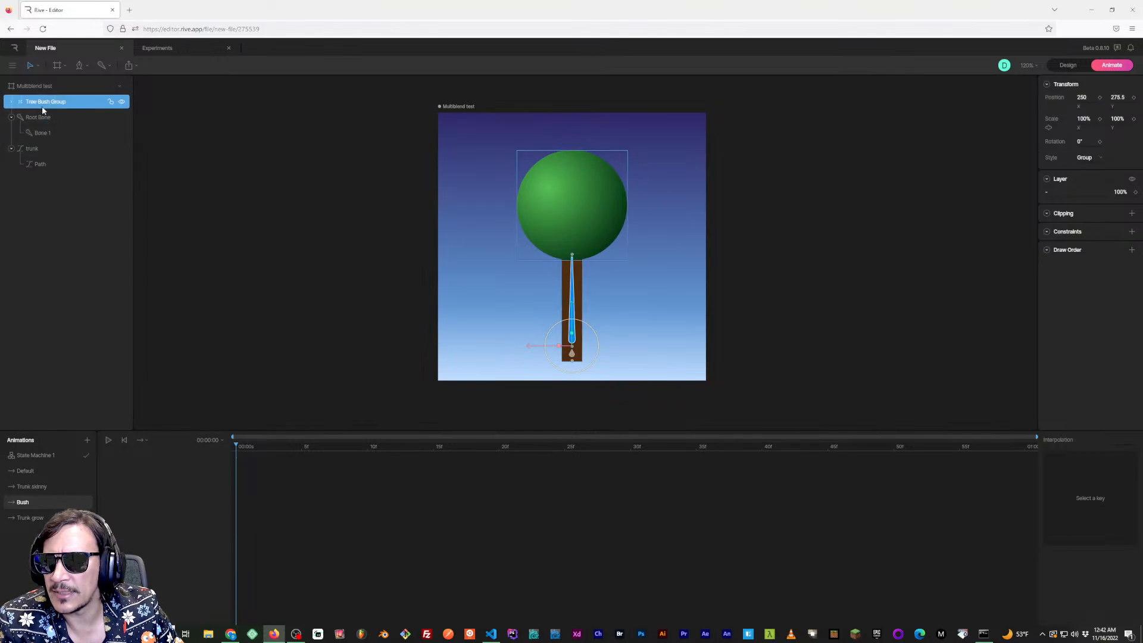
click(1100, 118)
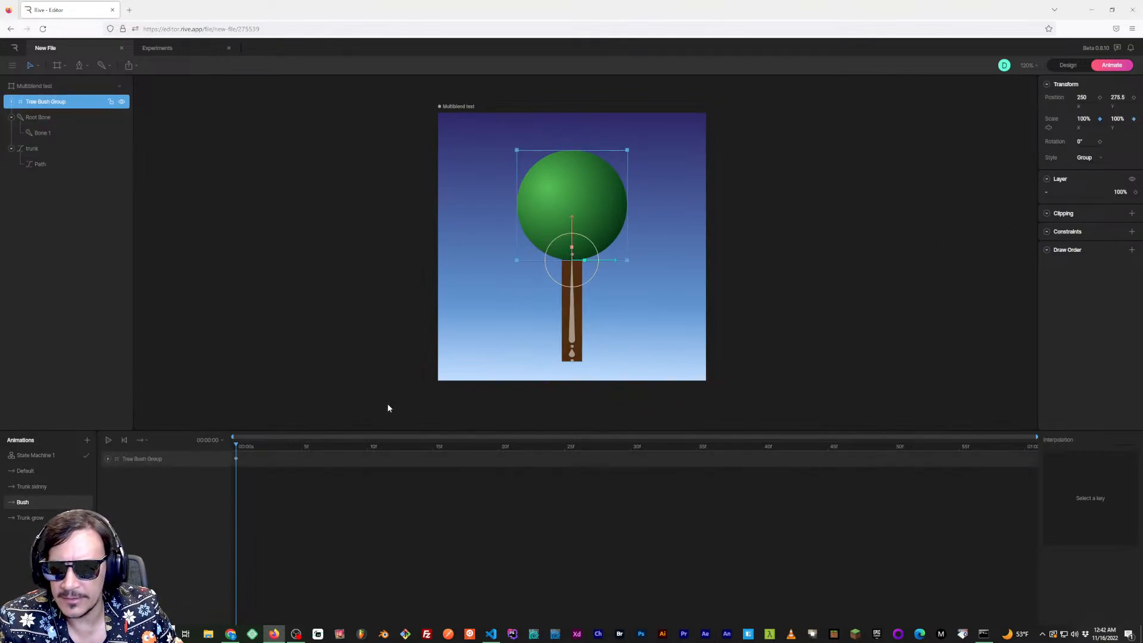
click(108, 459)
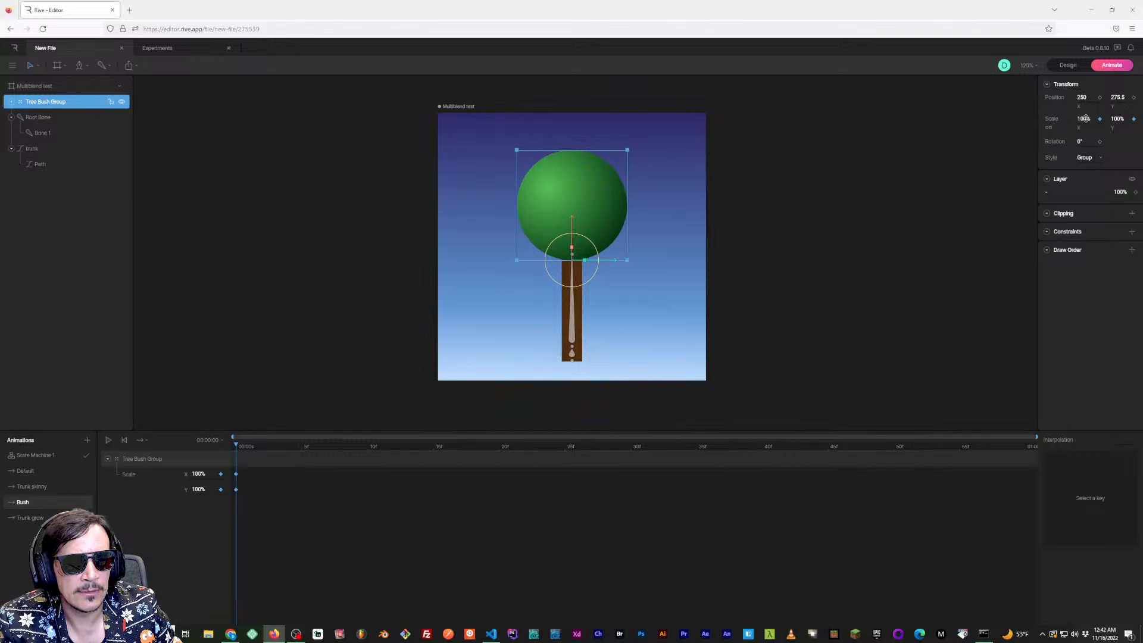
drag(1086, 118, 1089, 113)
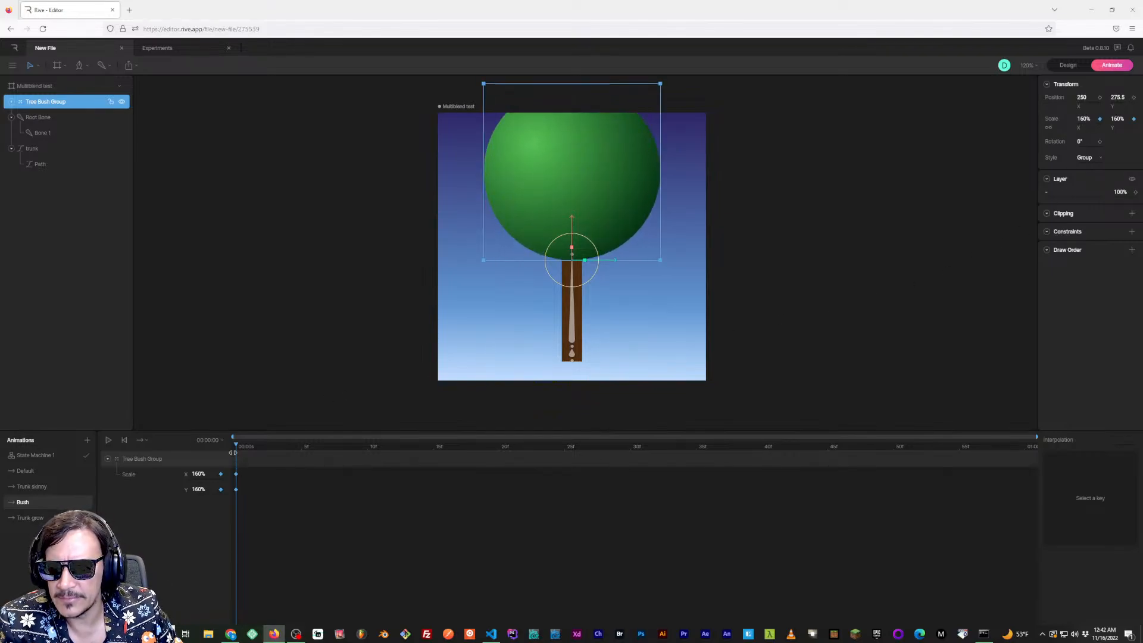
click(53, 517)
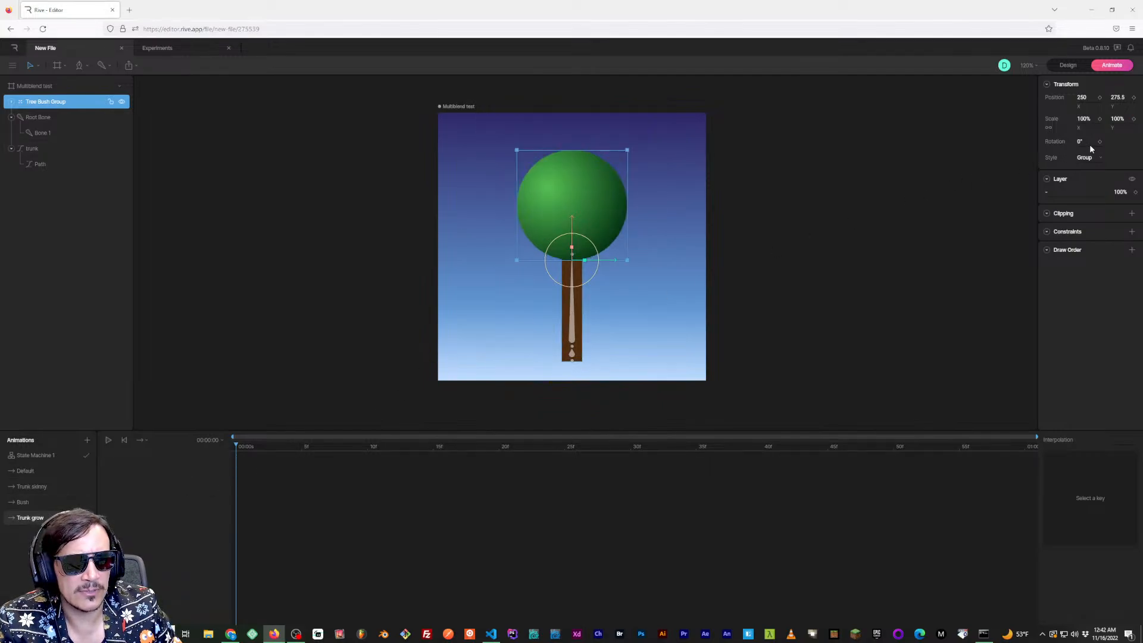
click(1100, 119)
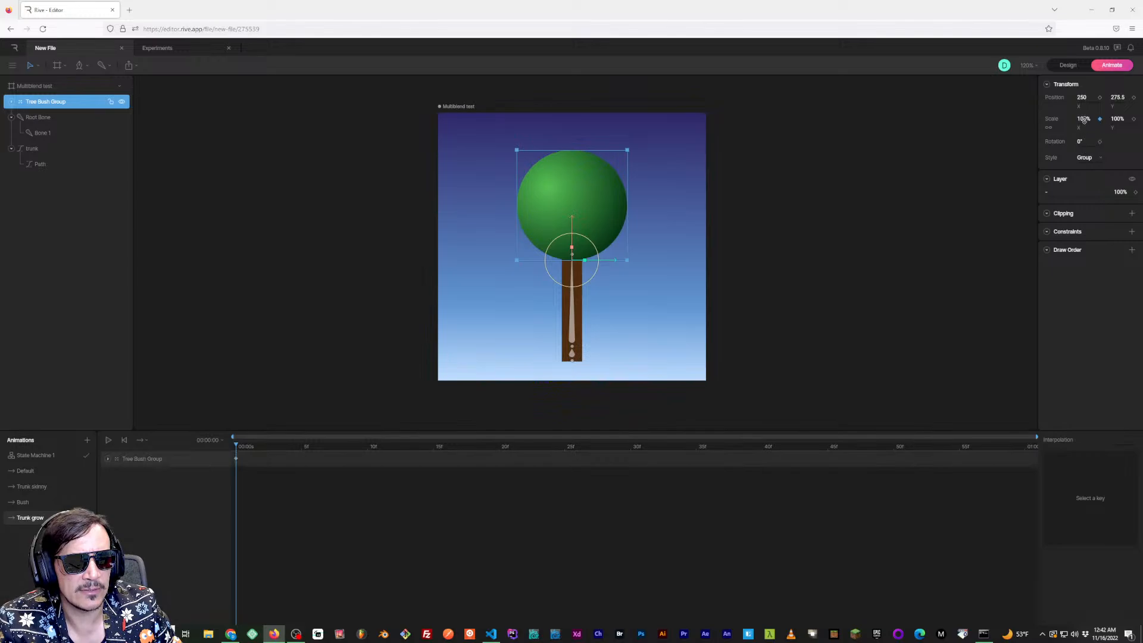
drag(1085, 120, 1085, 117)
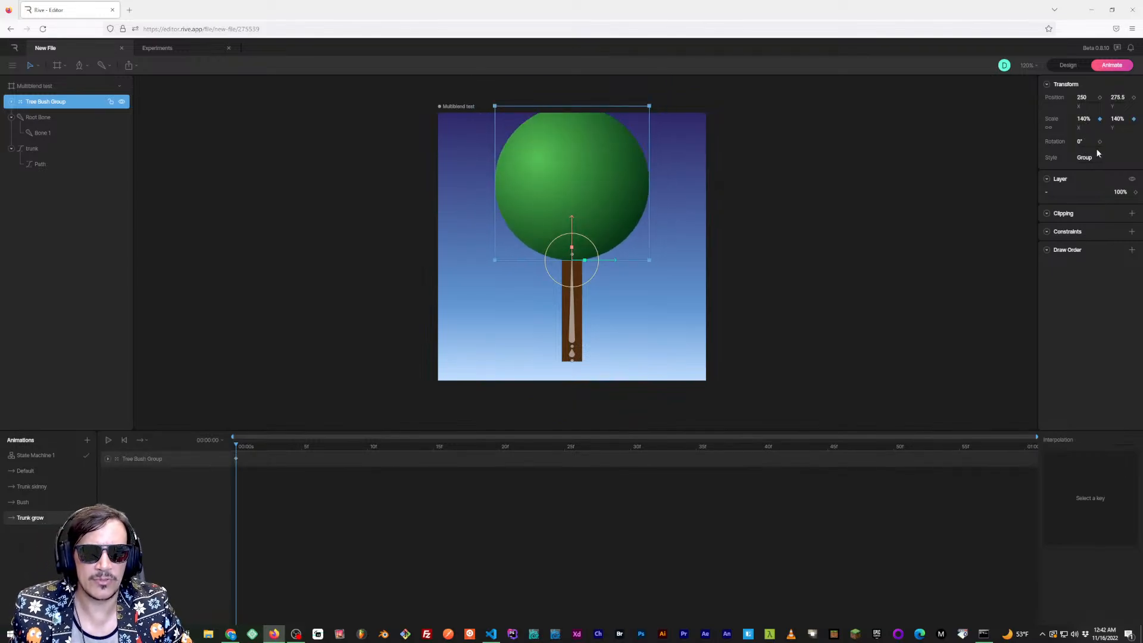
key(ctrl+z)
key(ctrl+z)
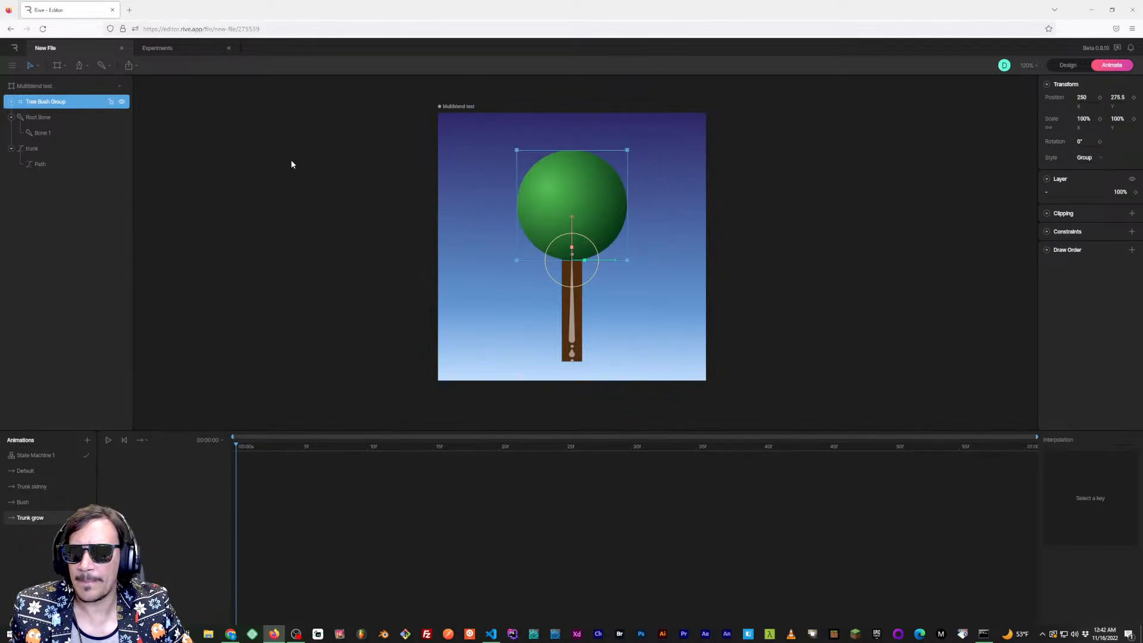
In the Trunk grow animation, key only Bone 1's X scale at 200%, with proportional scaling unlinked
click(48, 131)
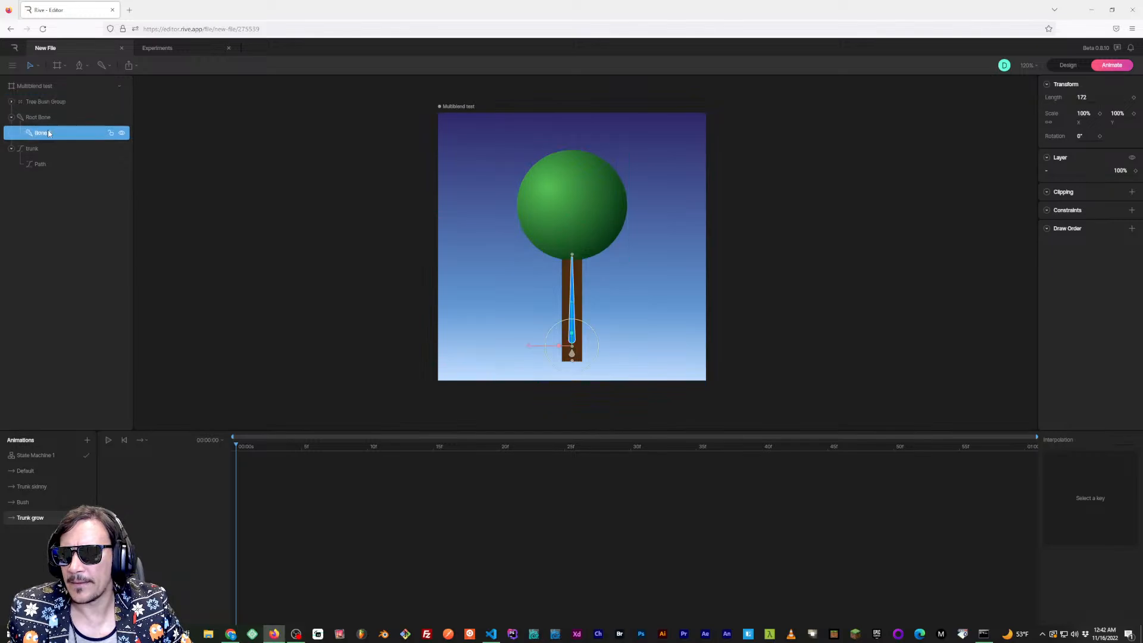
click(1100, 113)
drag(1083, 113, 1088, 111)
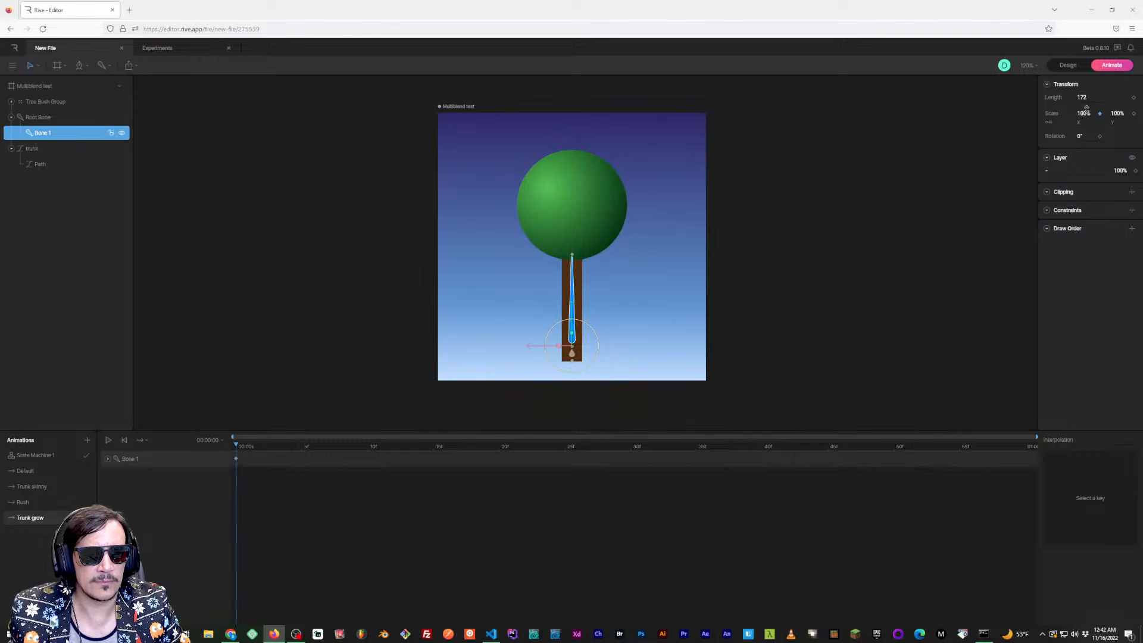
drag(1085, 113, 1091, 110)
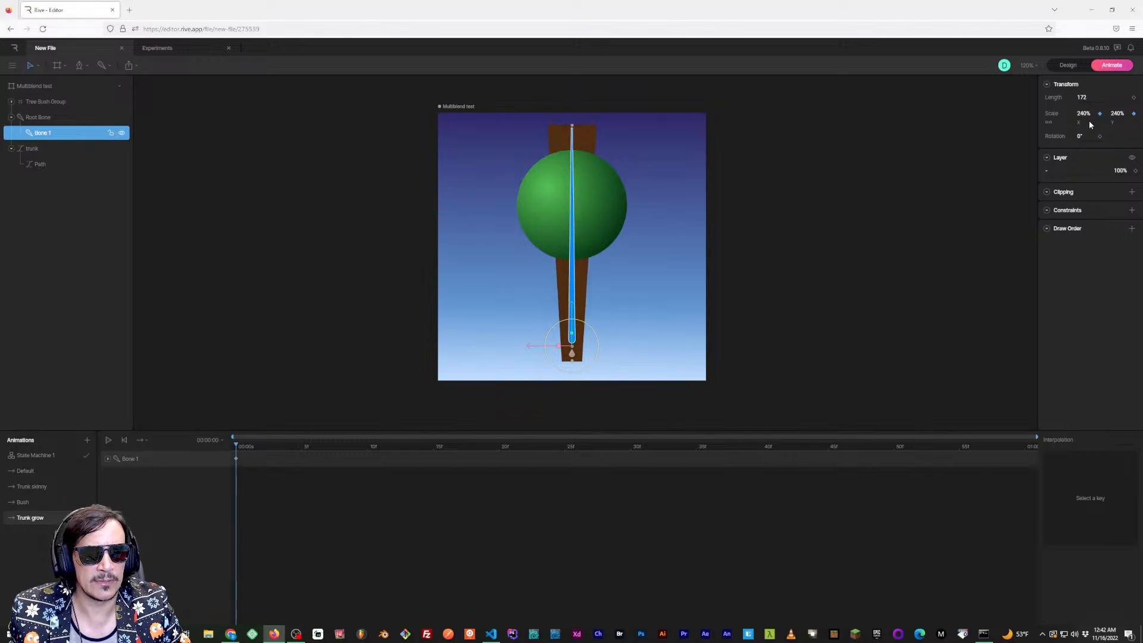
key(ctrl+z)
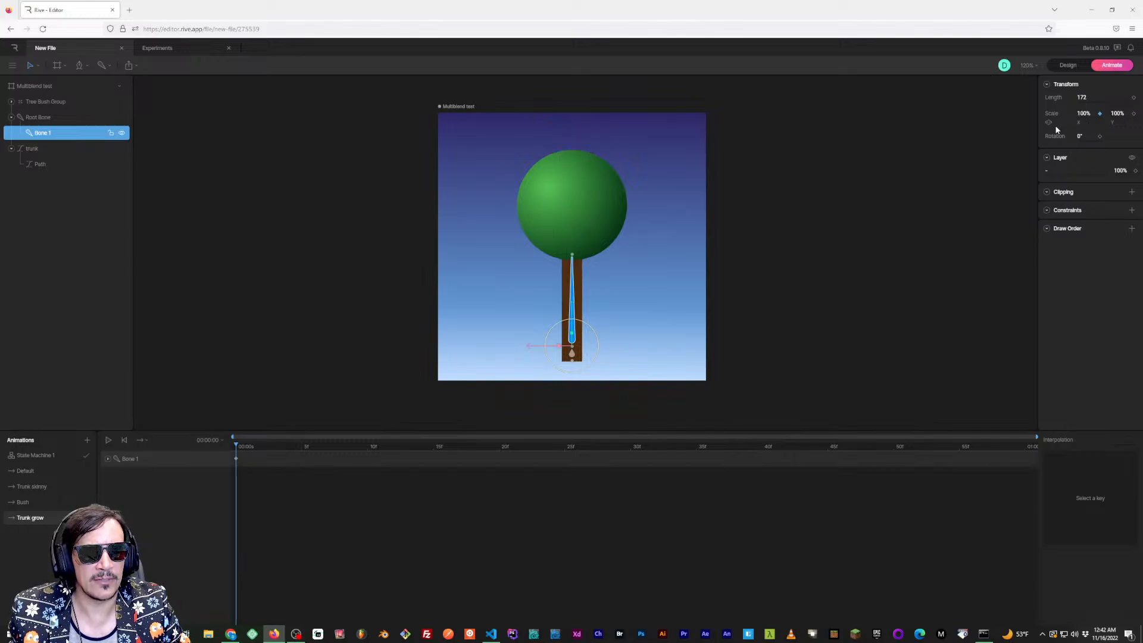
drag(1085, 111, 1088, 109)
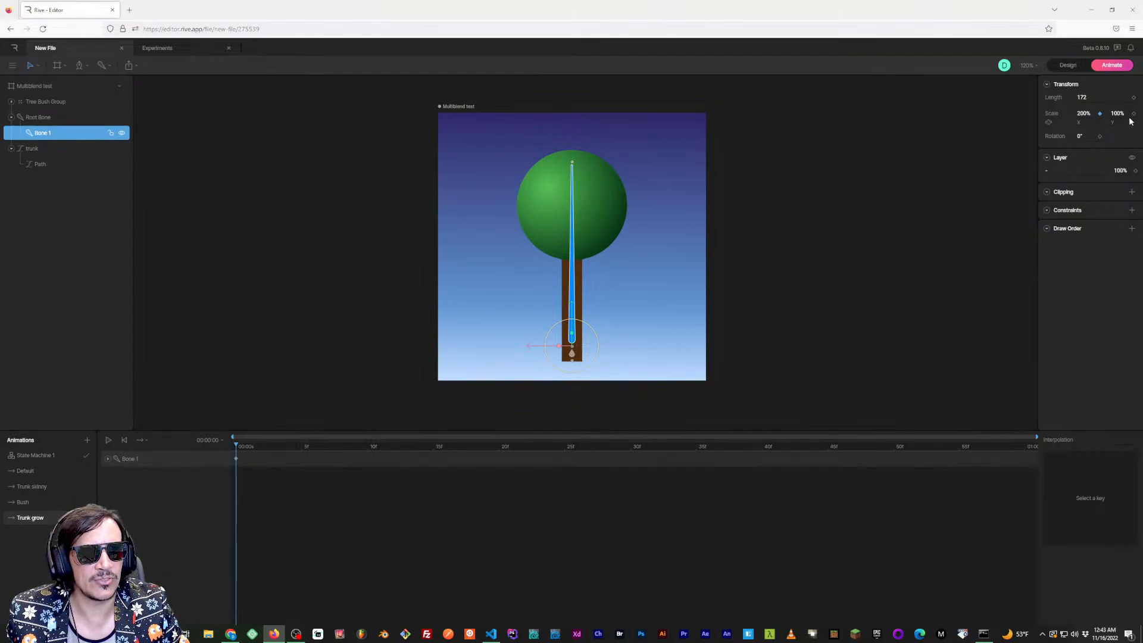
Key the Tree Bush Group's Y position at 275.5 in both the Trunk grow and Default animations
click(52, 103)
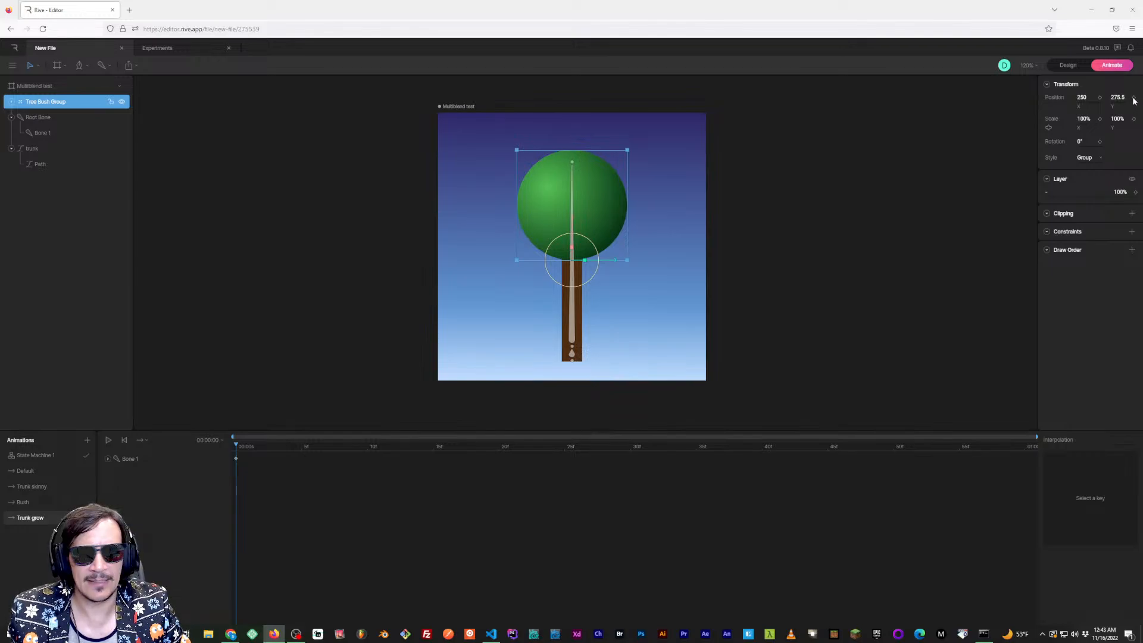
click(1133, 119)
click(54, 471)
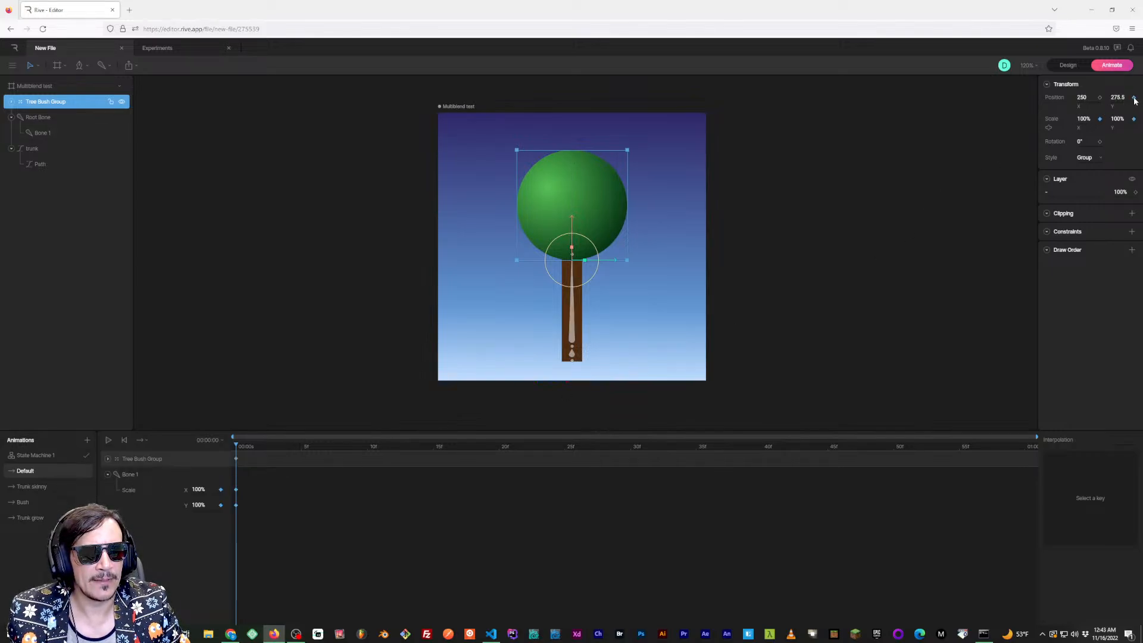
click(35, 518)
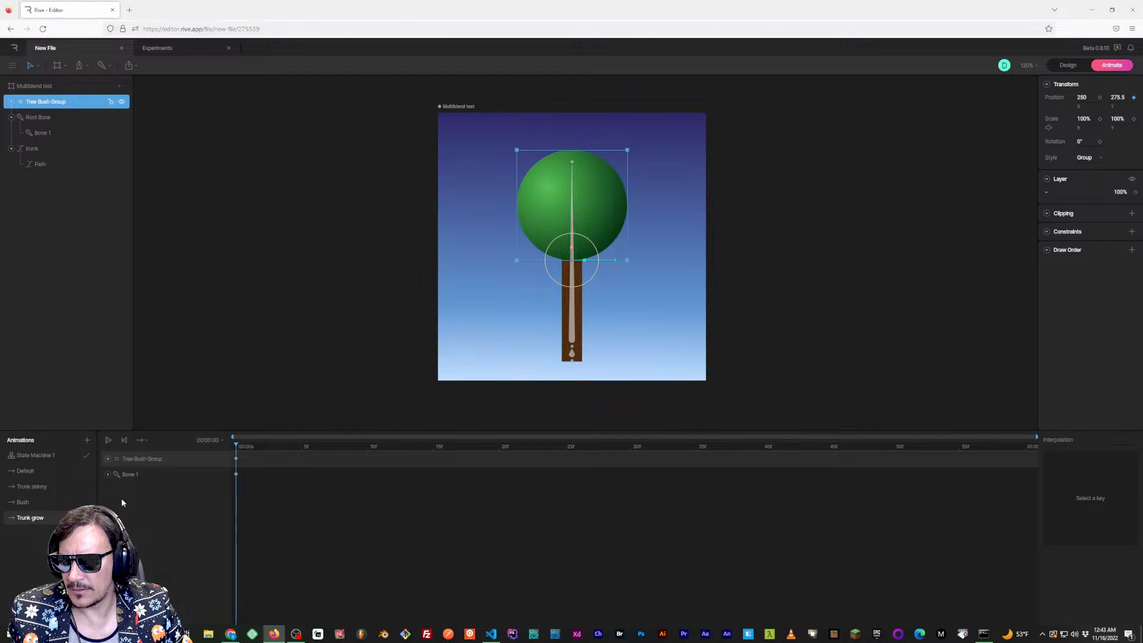
Set the Tree Bush Group's Y position key in the Trunk grow animation to 96.5 so it sits atop the stretched trunk
click(151, 460)
click(107, 459)
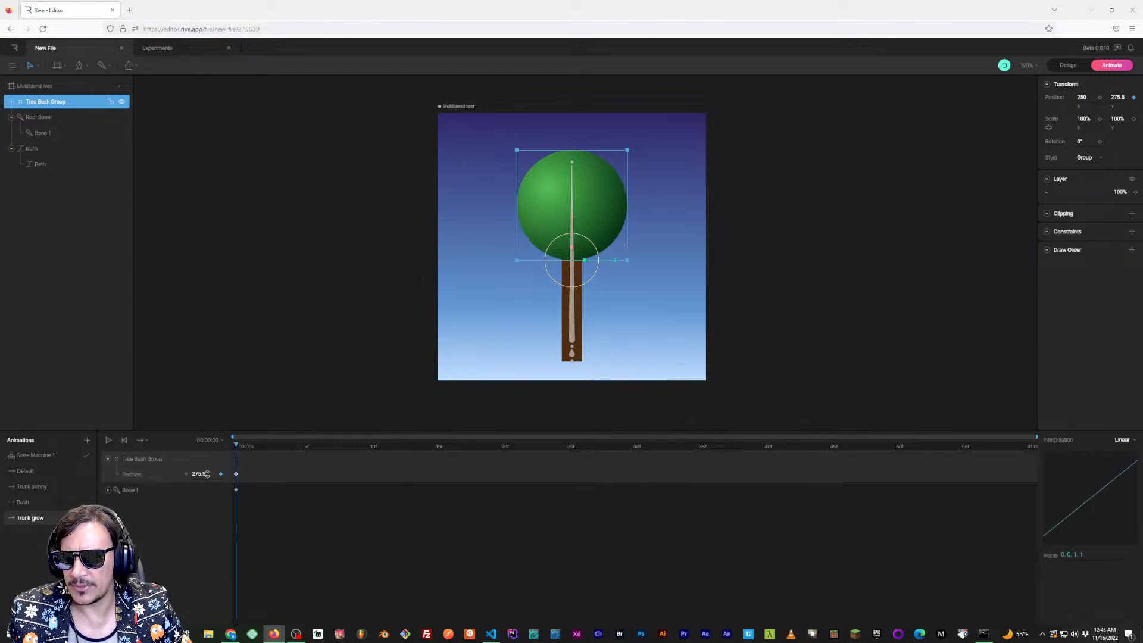
drag(196, 471, 204, 552)
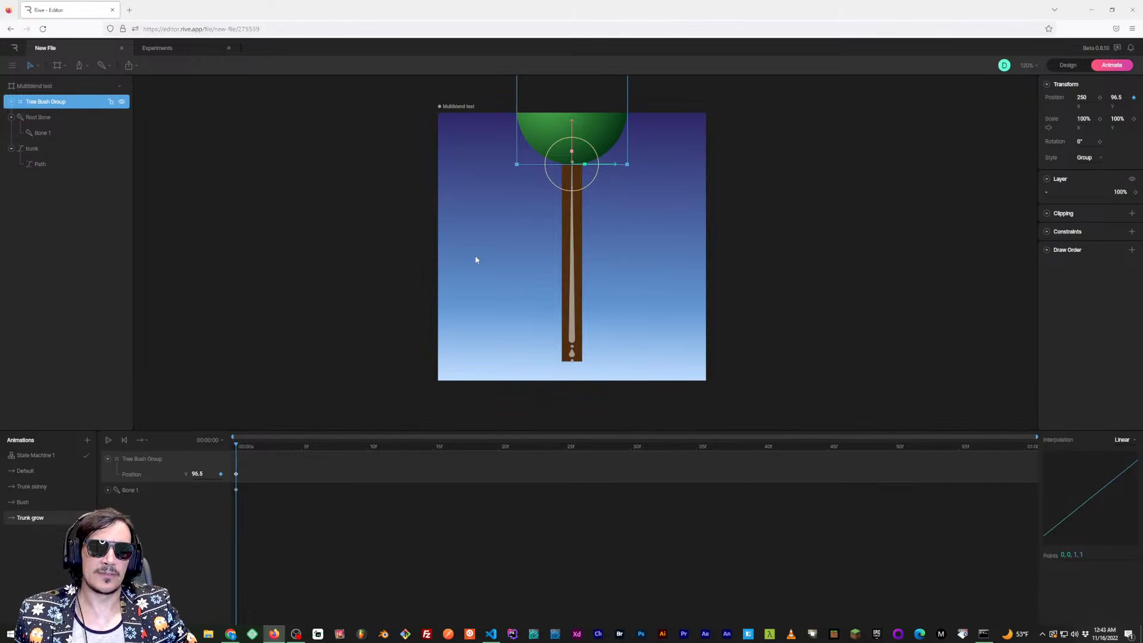
click(828, 273)
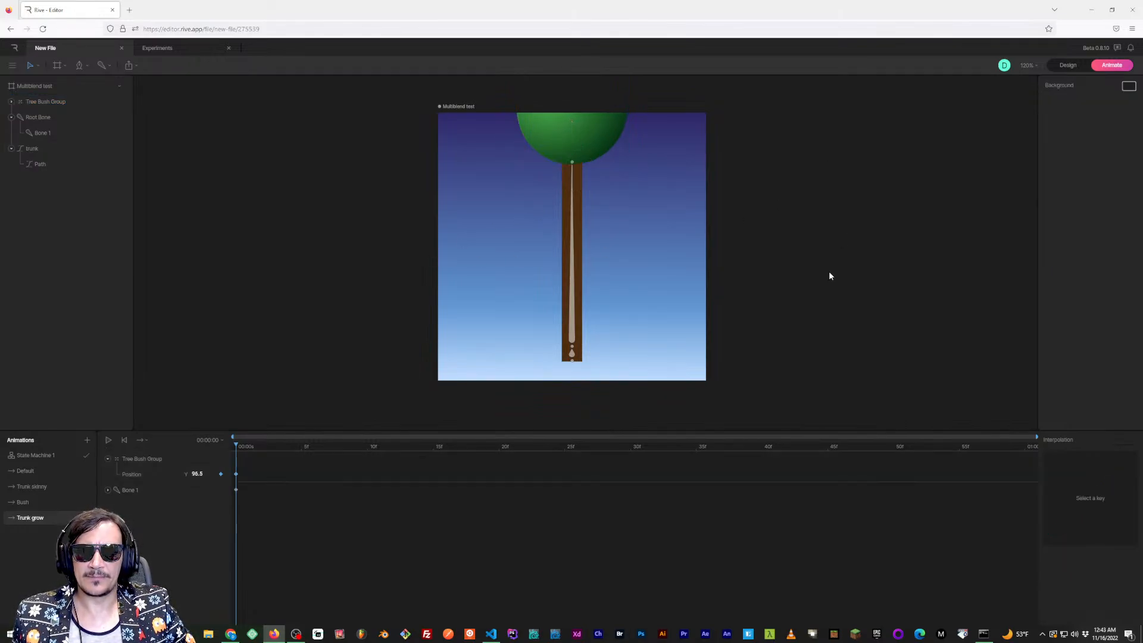
Return to State Machine 1, test the trunk skinny input by raising its value, and reset it to 0
click(37, 458)
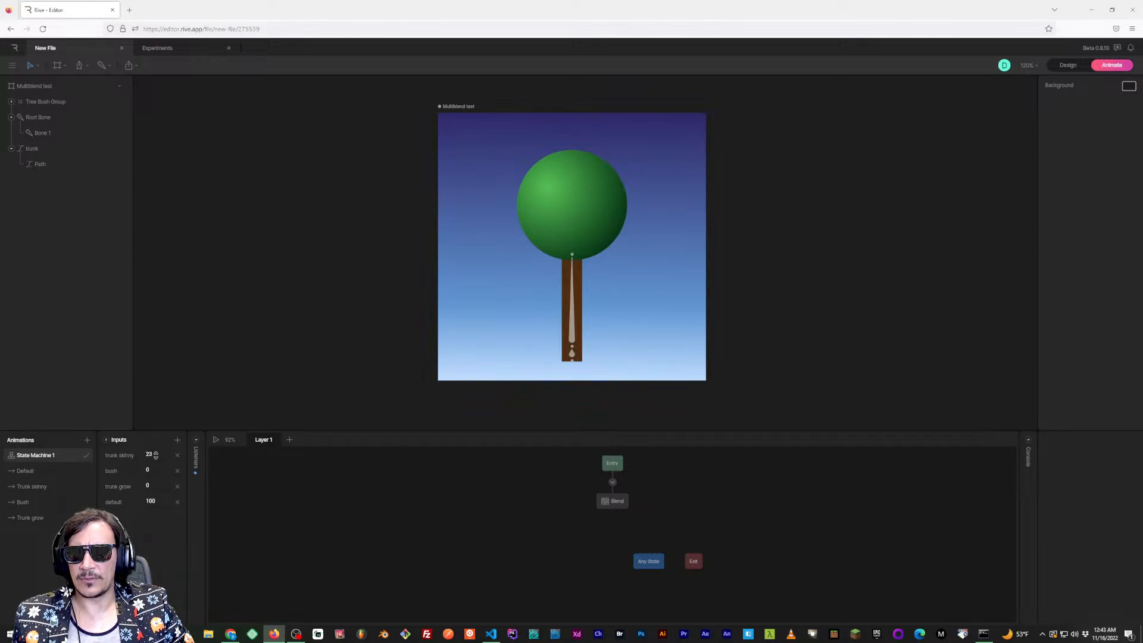
click(156, 458)
text(0)
key(Return)
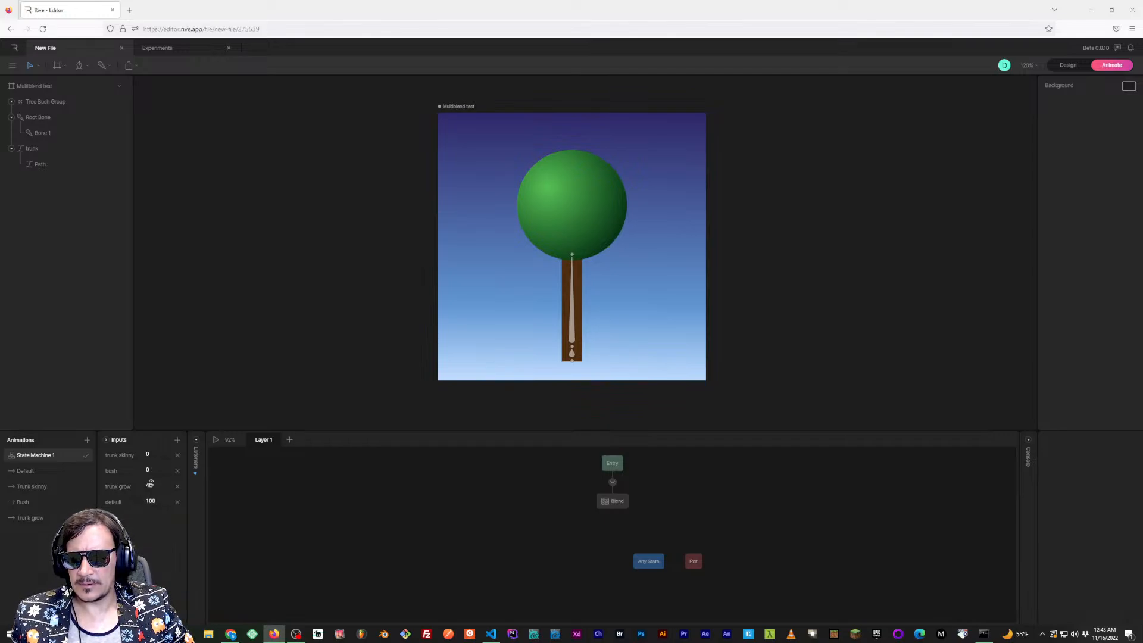
Reset the trunk grow input to 0, then start State Machine 1 playing with the Listeners list expanded
click(155, 487)
text(0)
key(Return)
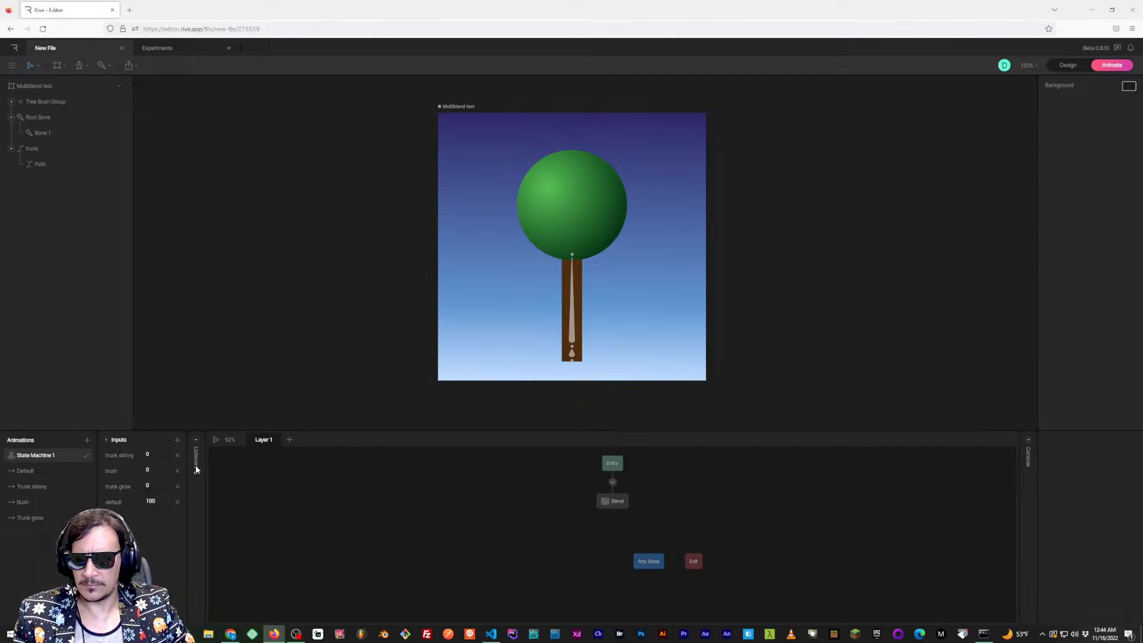
click(196, 467)
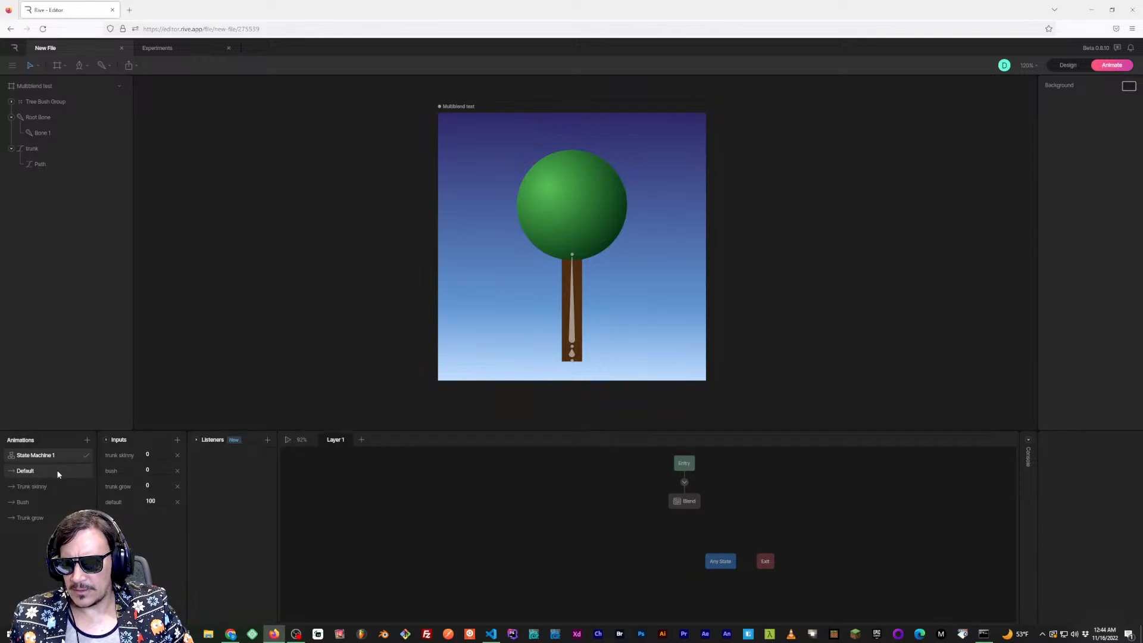
click(287, 444)
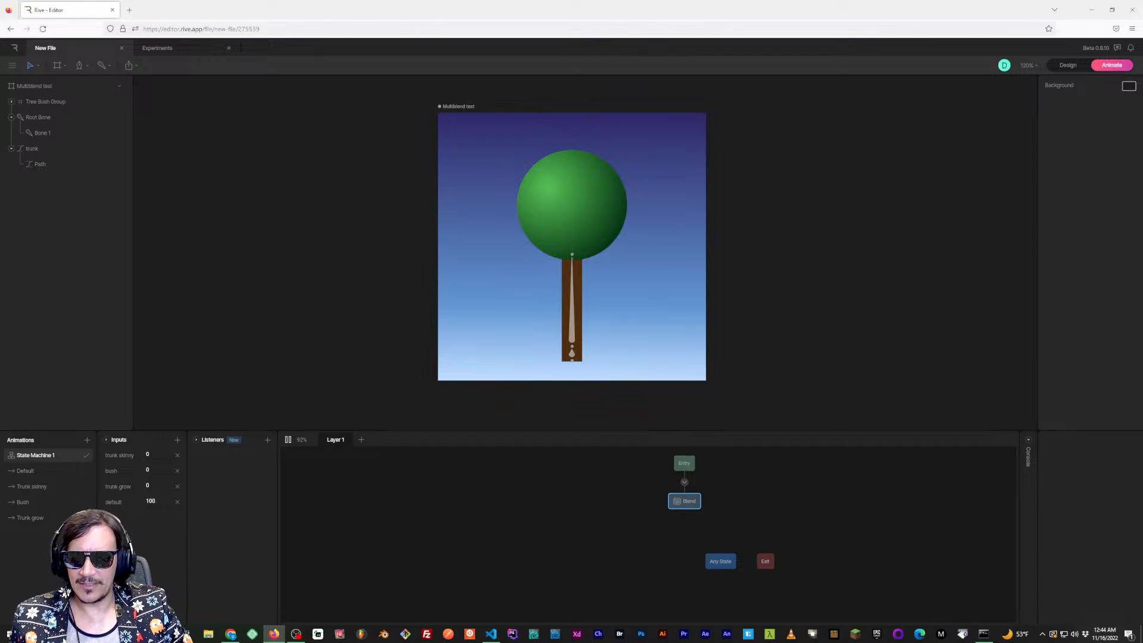
Test the running additive blend by raising the trunk skinny input to 53 and increasing the trunk grow input alongside it
click(154, 454)
text(40)
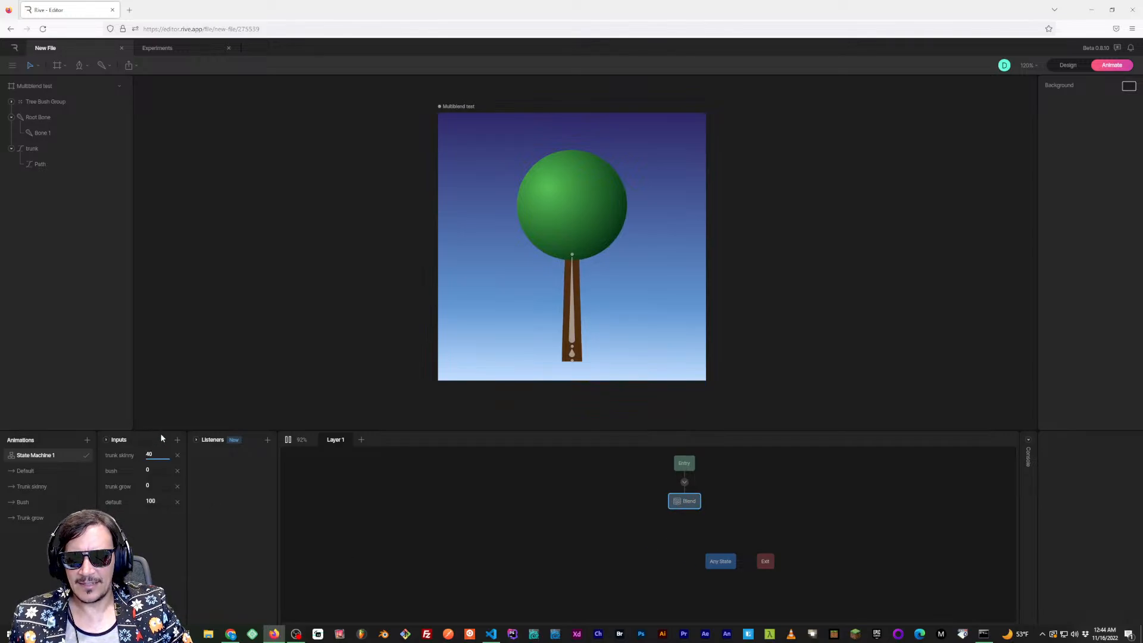
key(BackSpace)
text(3)
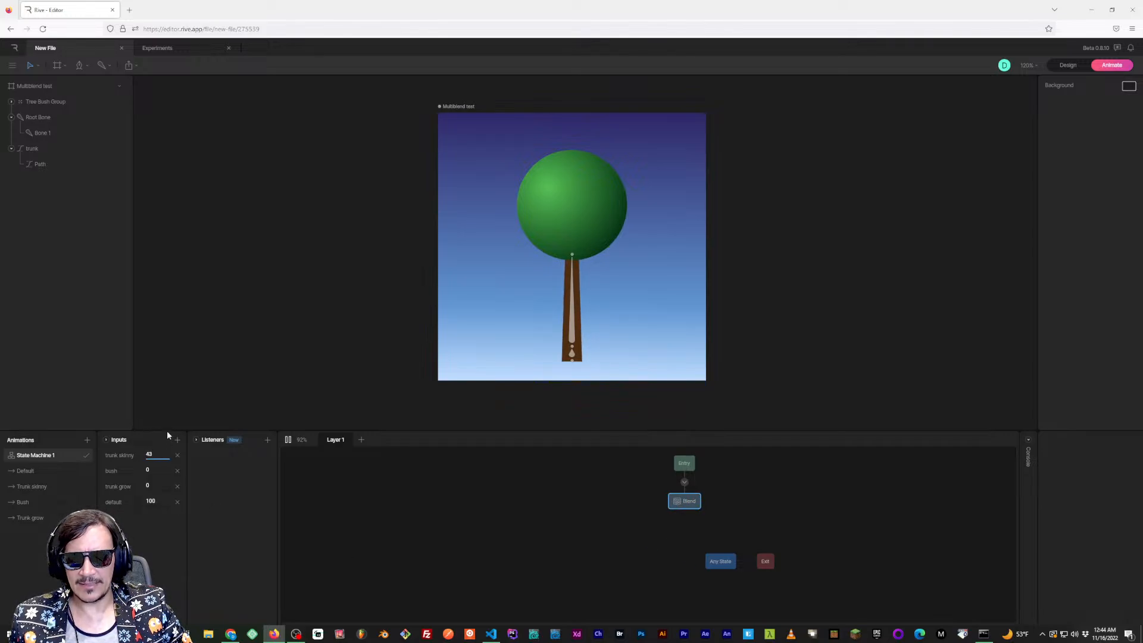
mouse_move(168, 432)
mouse_down()
mouse_move(167, 442)
mouse_move(167, 427)
mouse_up()
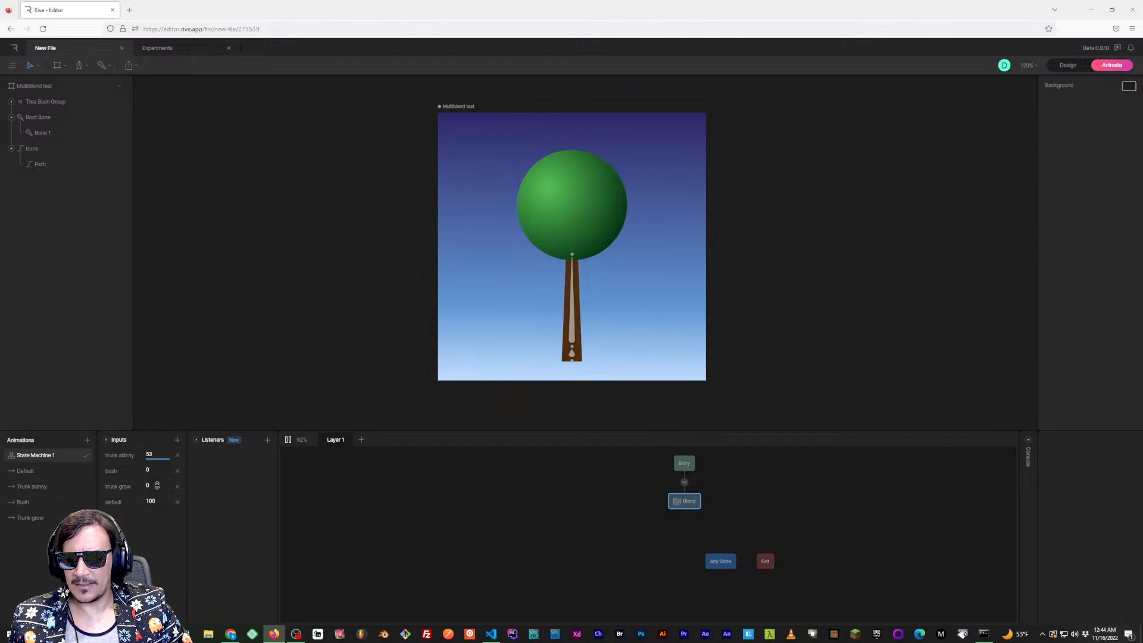
drag(157, 485, 161, 444)
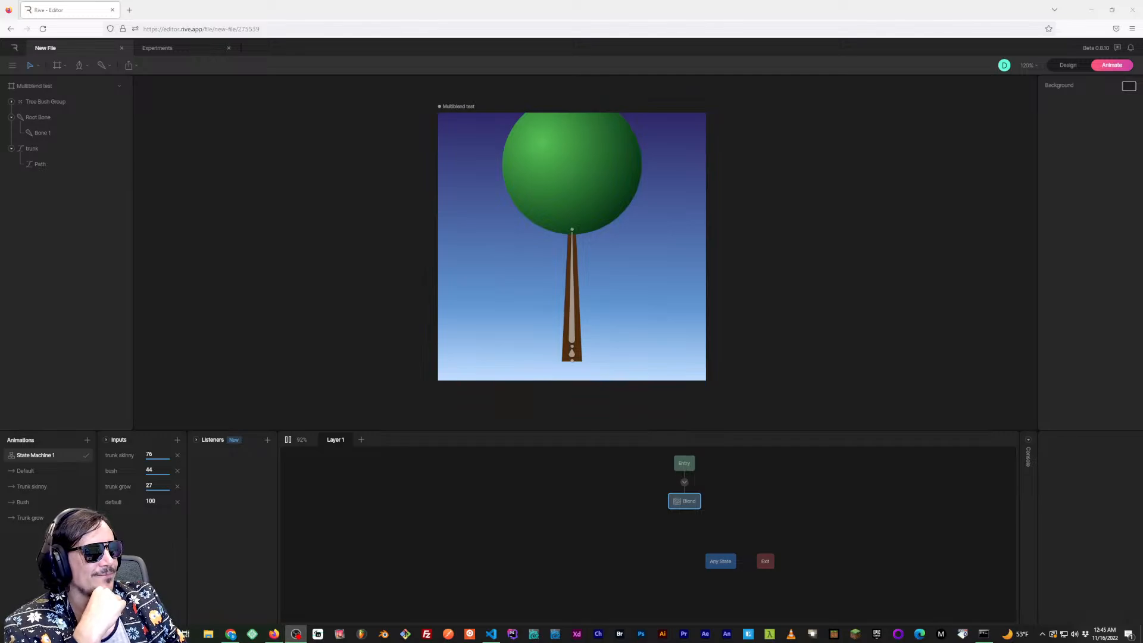
key(alt+Tab)
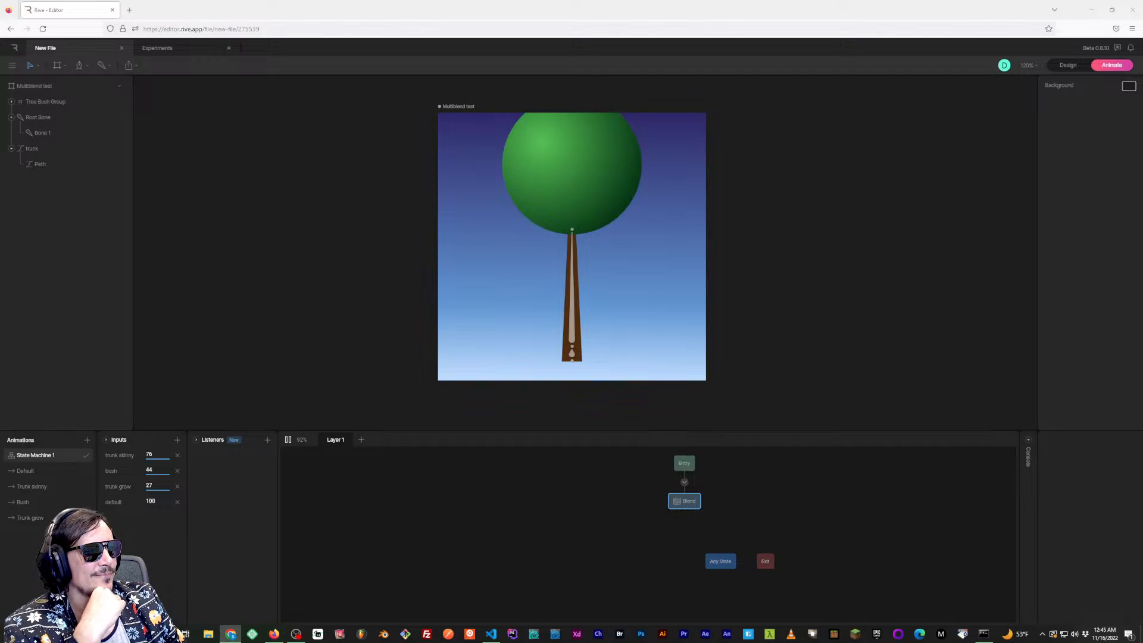
key(alt+Tab)
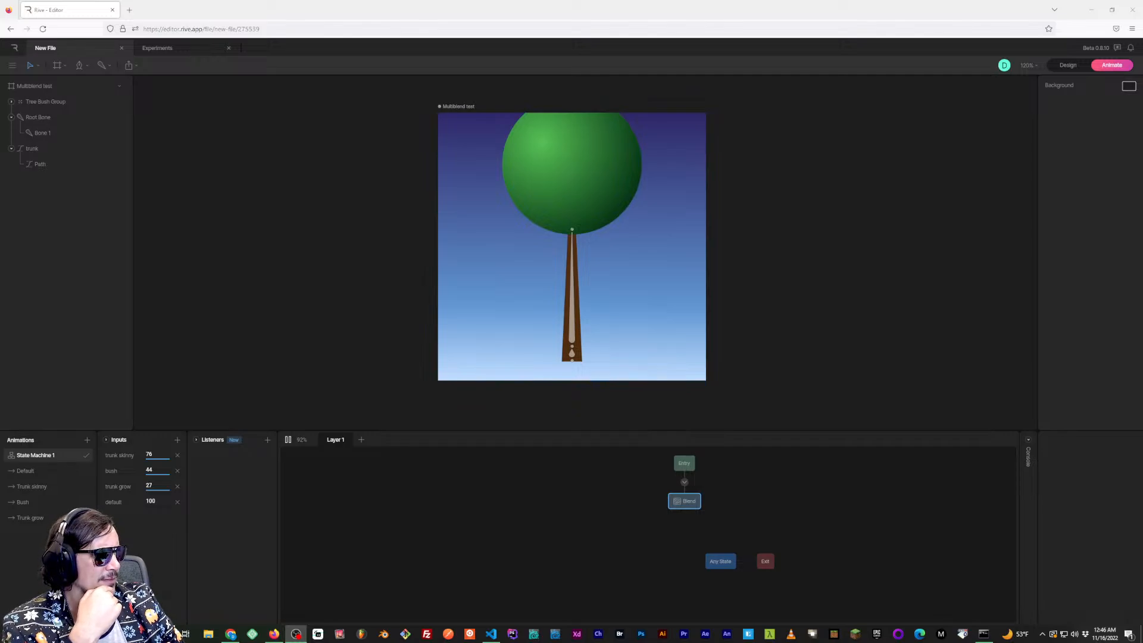
key(super+d)
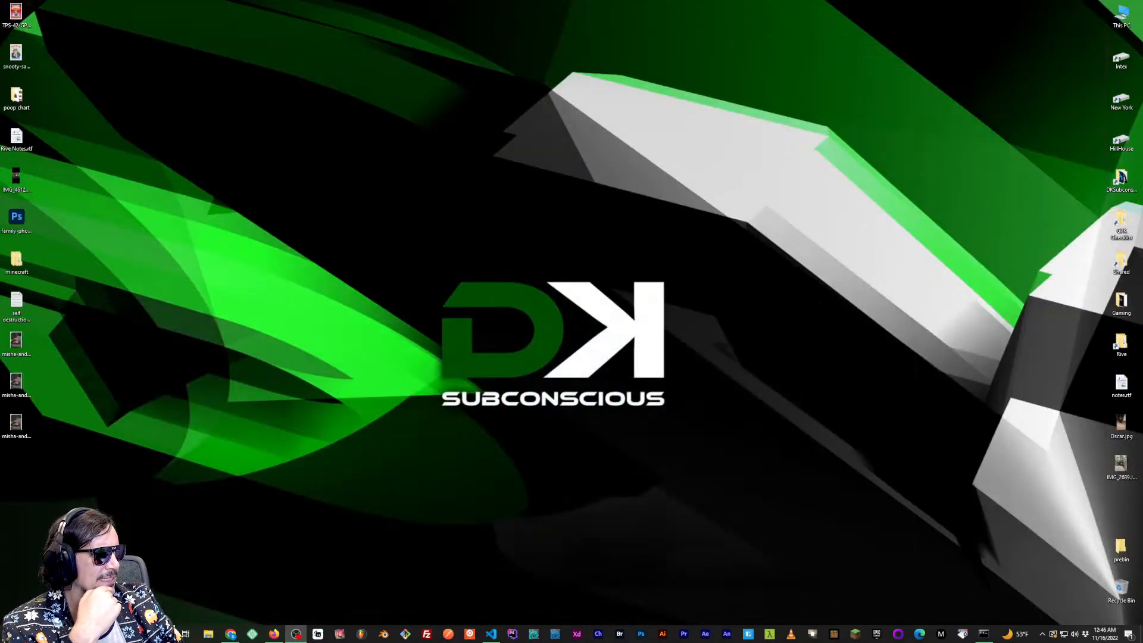
key(super+d)
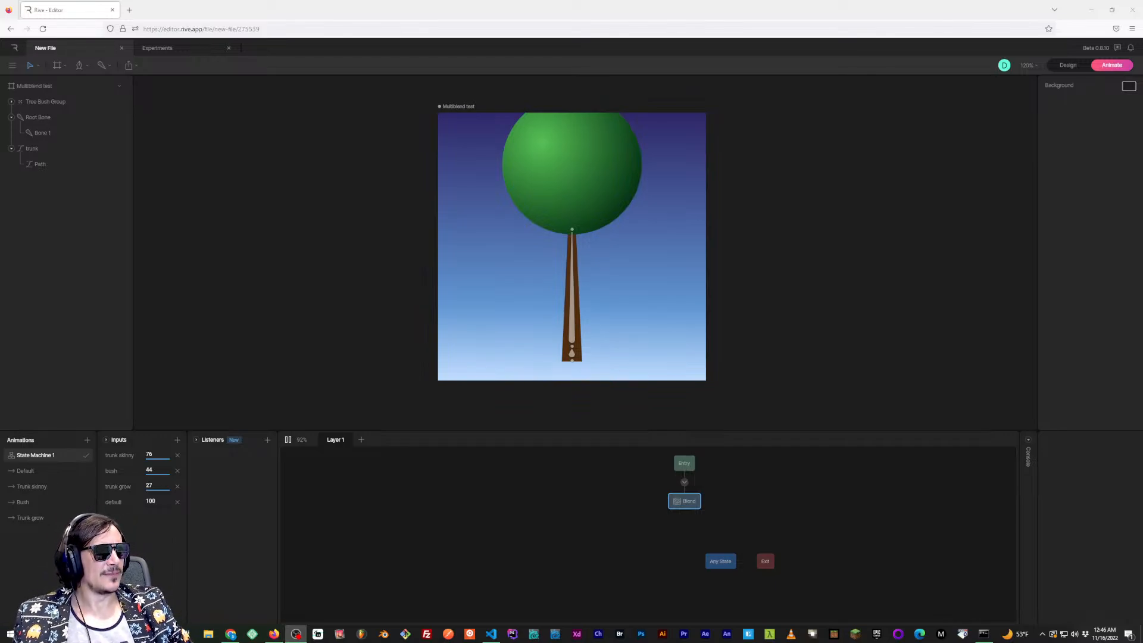
key(super+d)
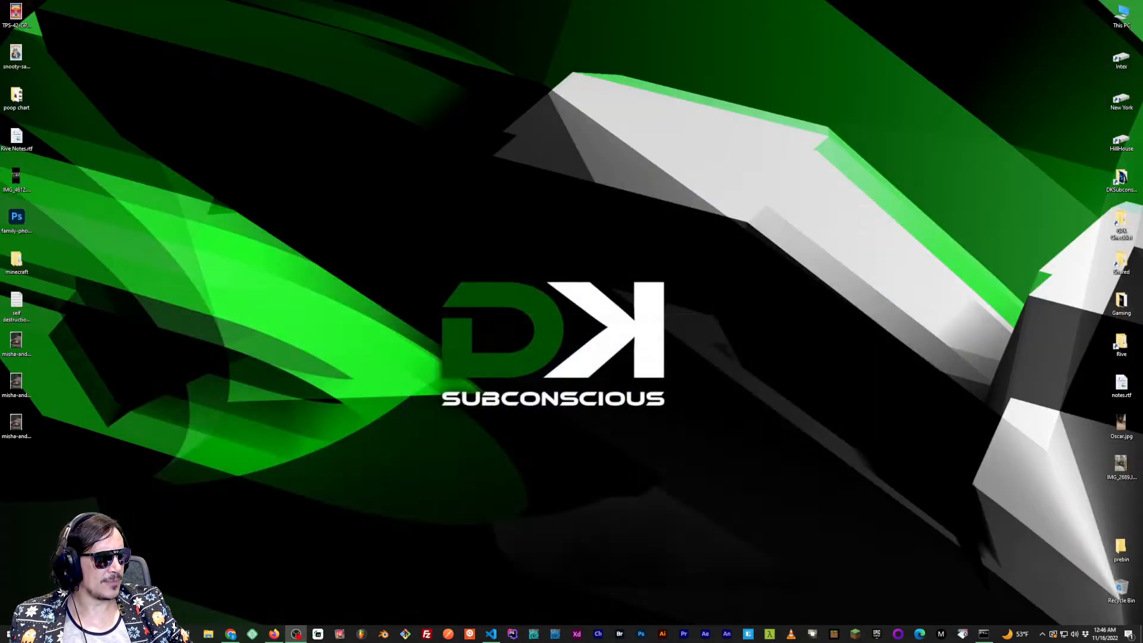
key(super+d)
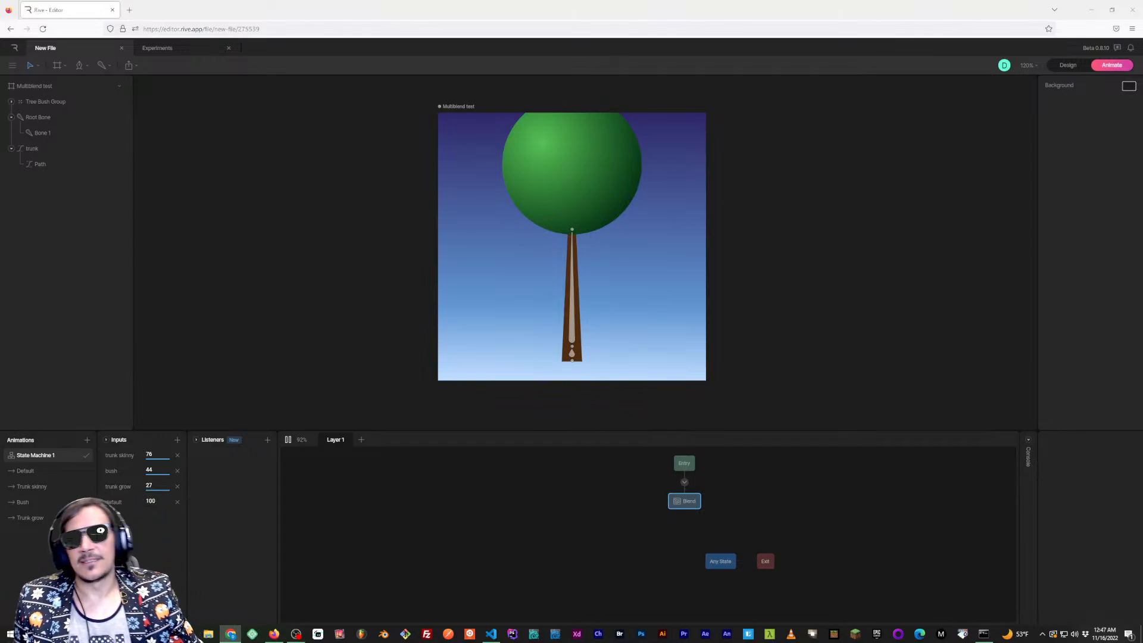
Stop the state machine preview of the tree and return to Design mode
key(space)
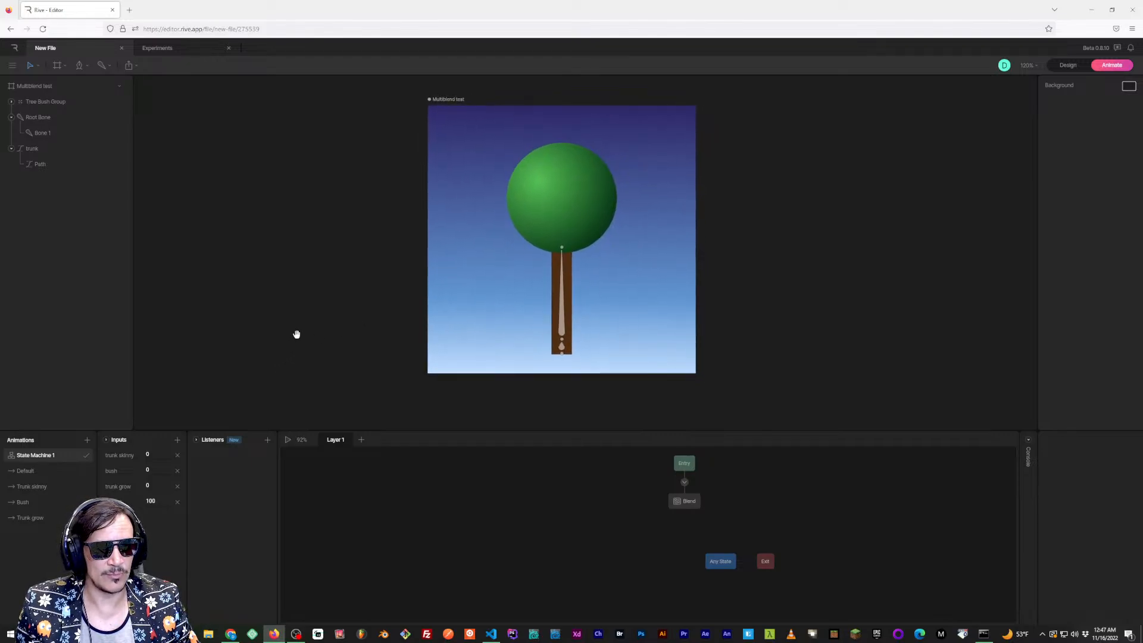
click(1060, 67)
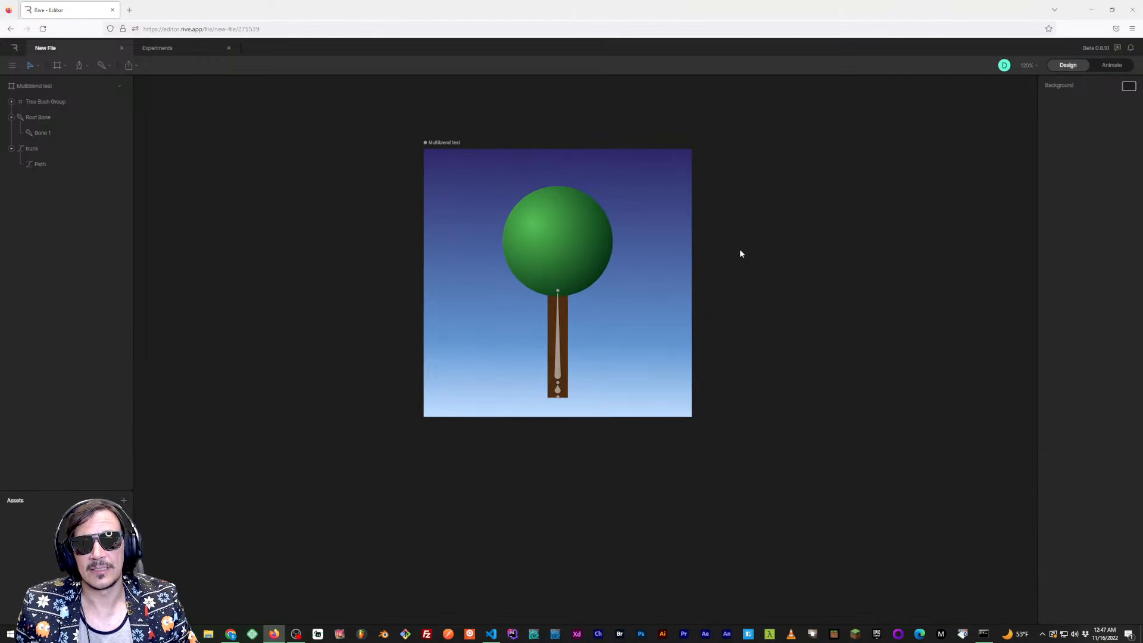
Draw a square artboard about 508 by 508 beside the Multiblend test artboard and rename it MB Colour
scroll(740, 253, down, 2)
drag(796, 242, 696, 250)
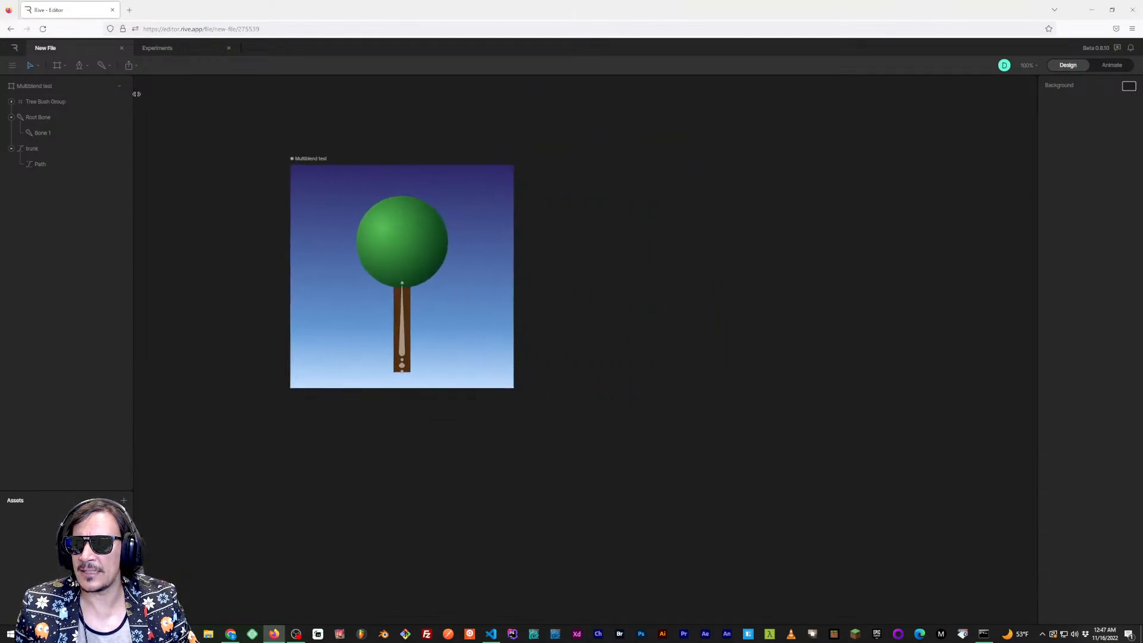
click(57, 66)
click(78, 93)
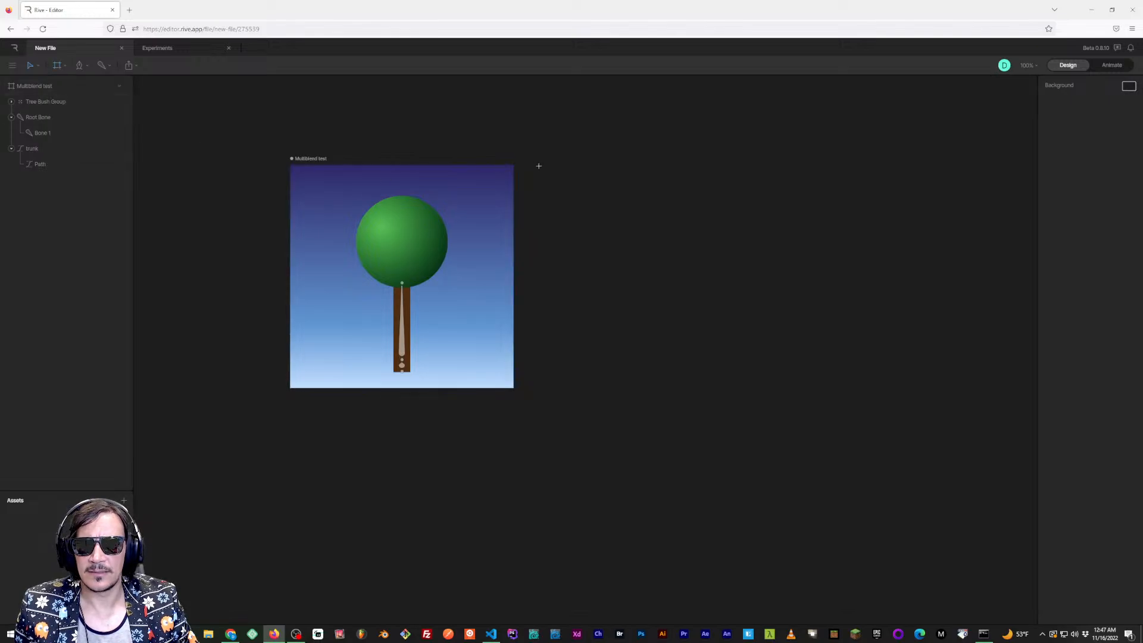
drag(566, 164, 793, 391)
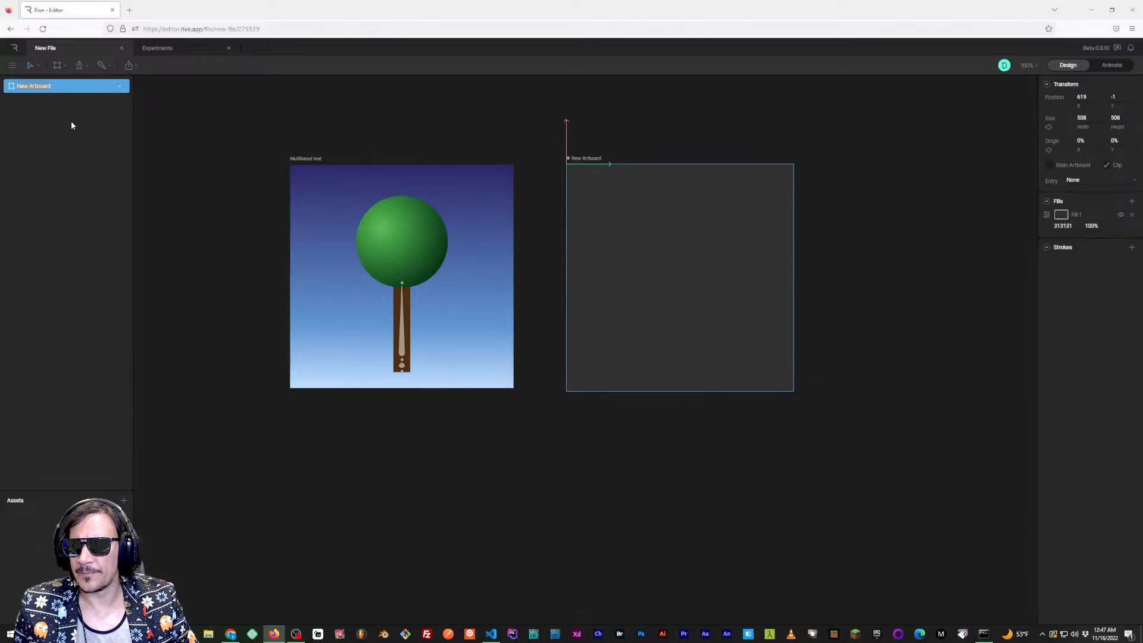
text(MB Colour)
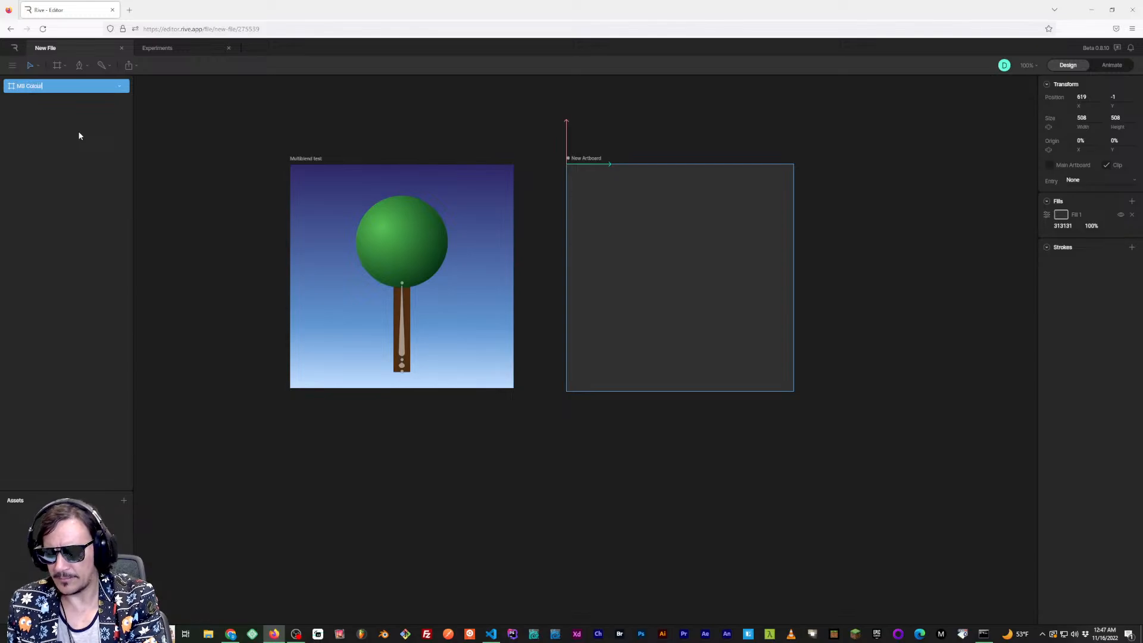
key(Return)
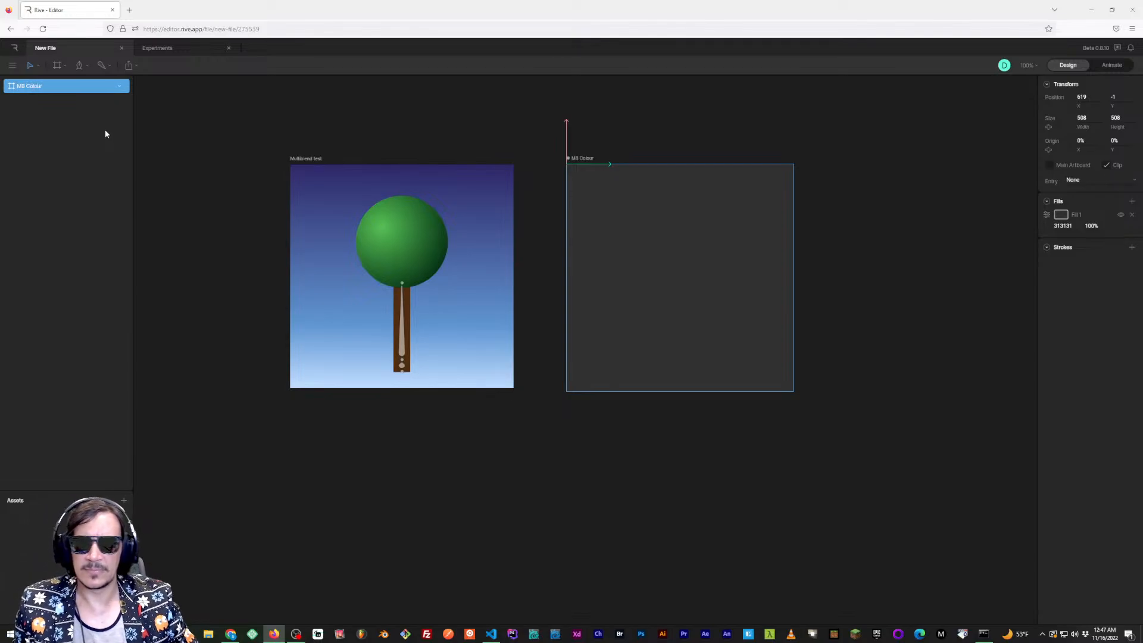
click(433, 127)
drag(625, 221, 632, 250)
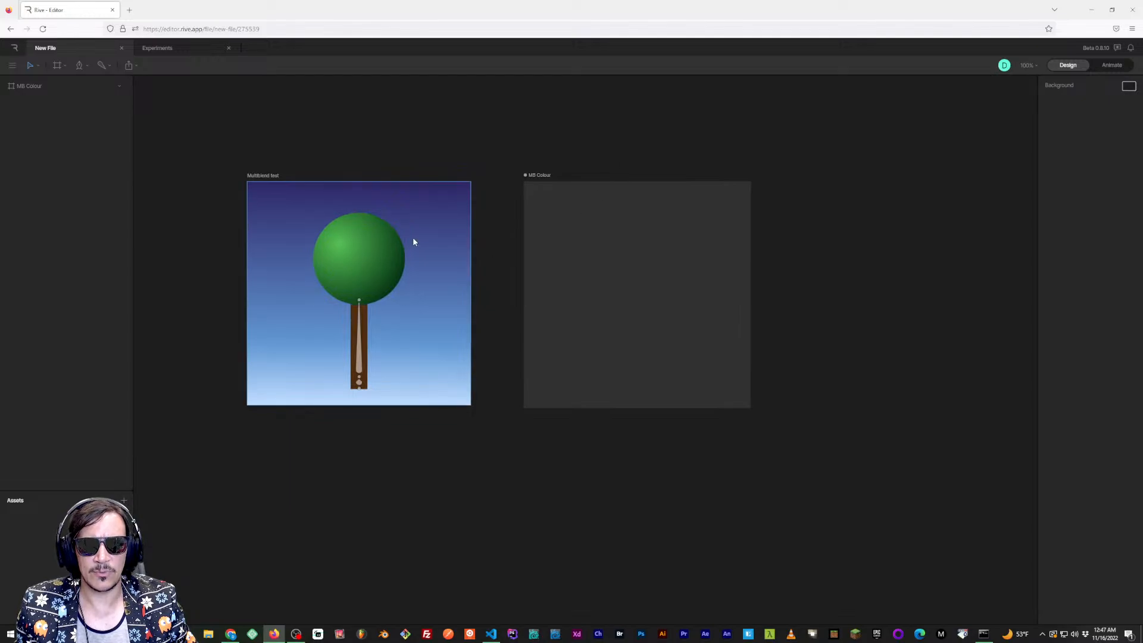
drag(605, 158, 643, 165)
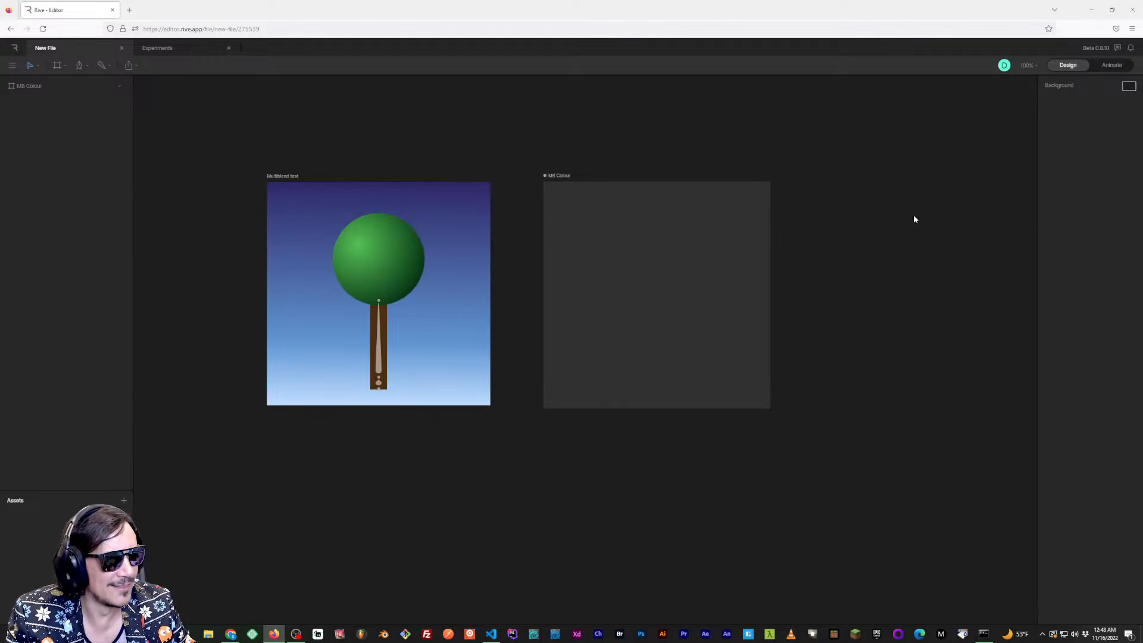
click(565, 176)
click(638, 157)
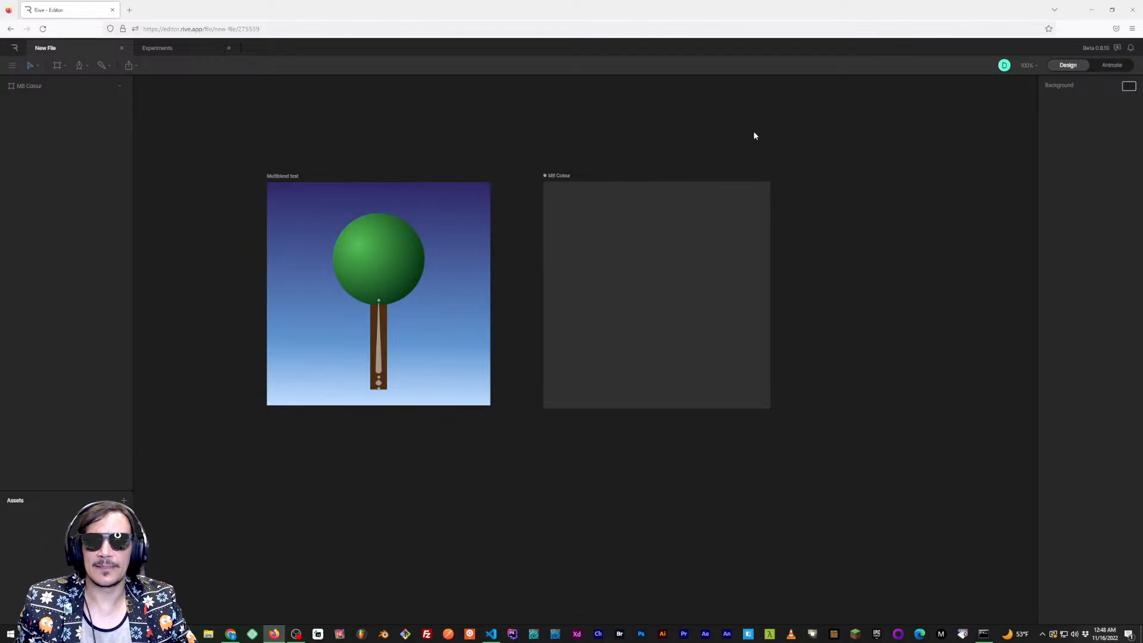
drag(754, 188, 716, 188)
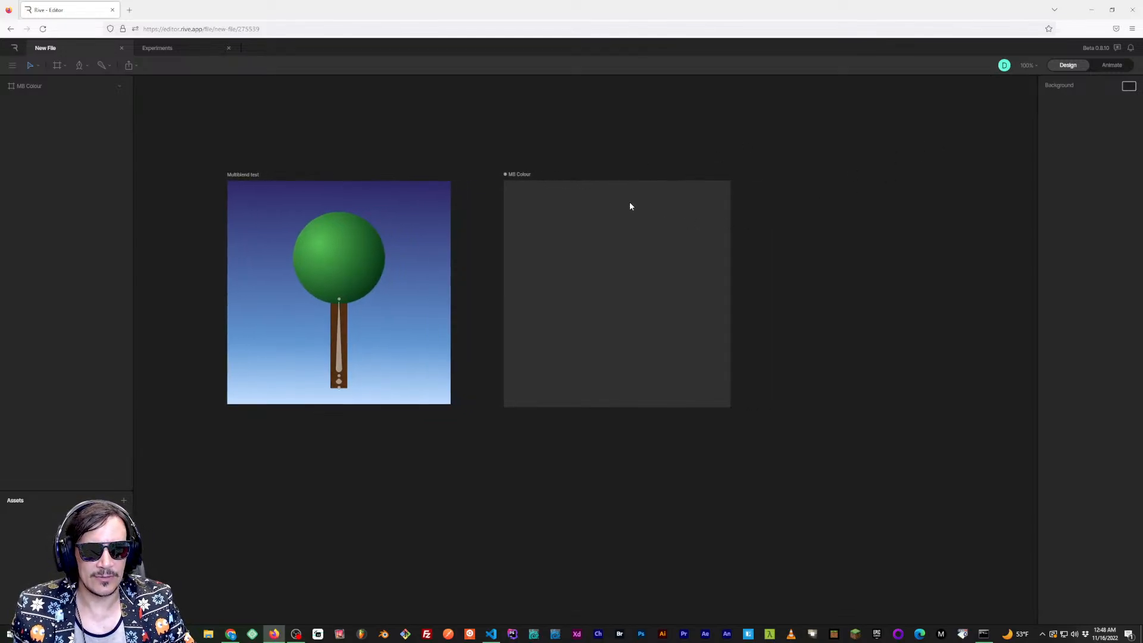
Set the MB Colour artboard's solid fill to bright yellow, DAE819
click(524, 174)
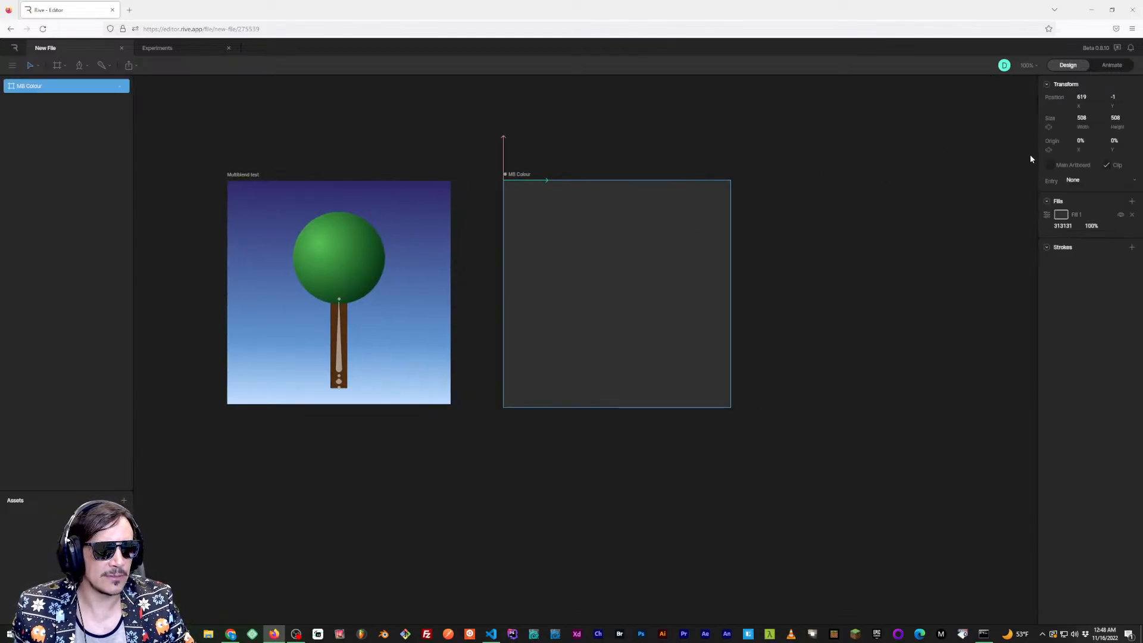
click(1060, 216)
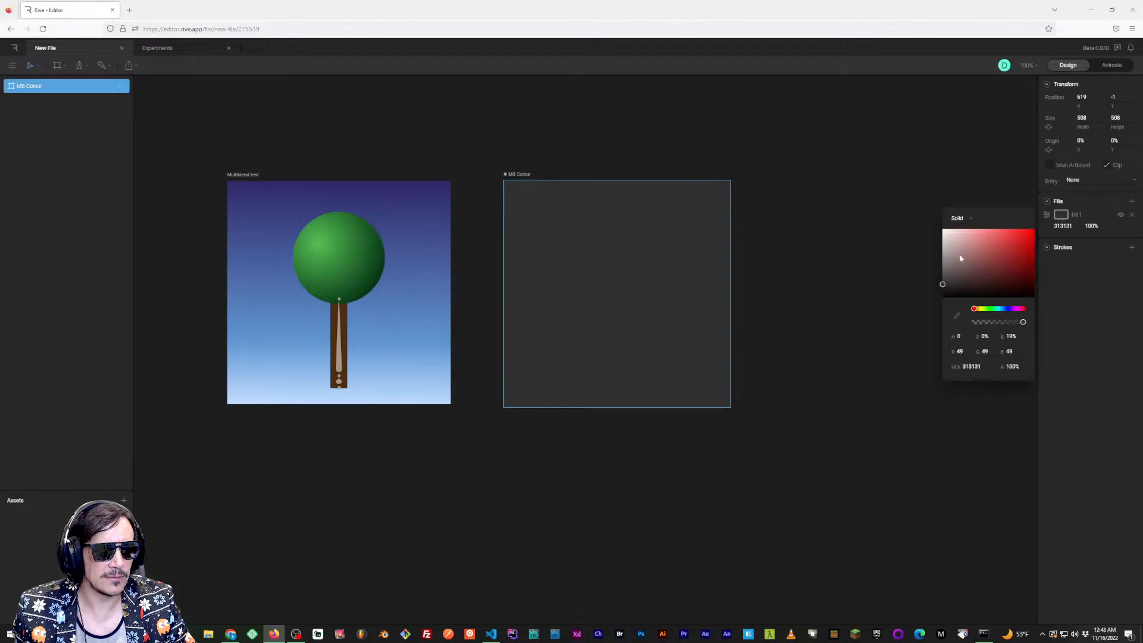
drag(989, 306, 982, 308)
drag(986, 259, 1025, 238)
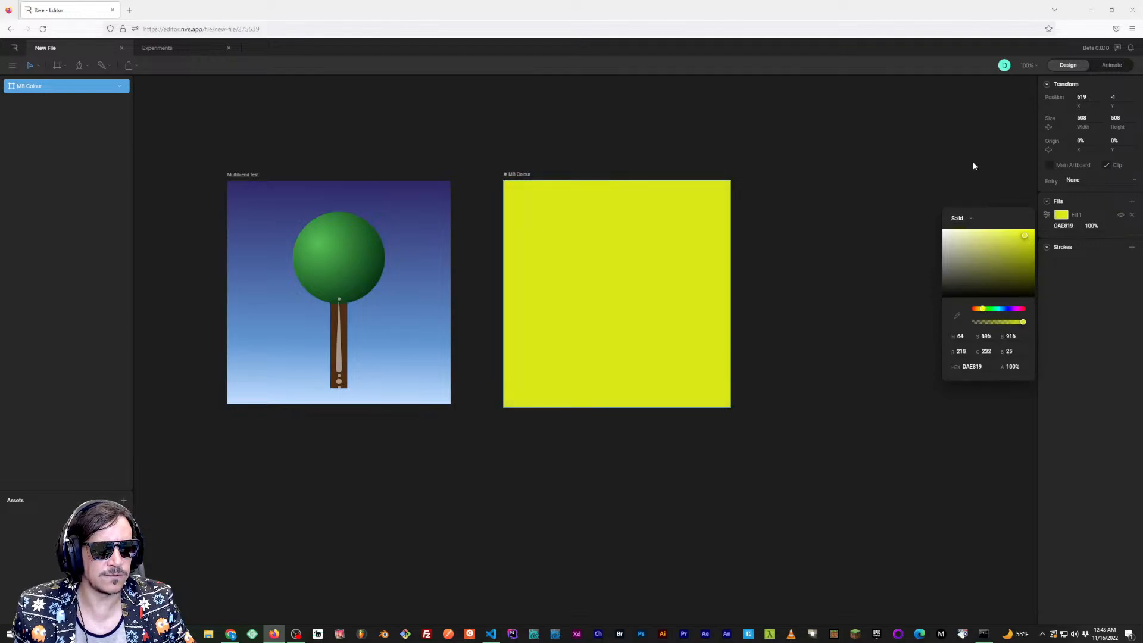
click(996, 236)
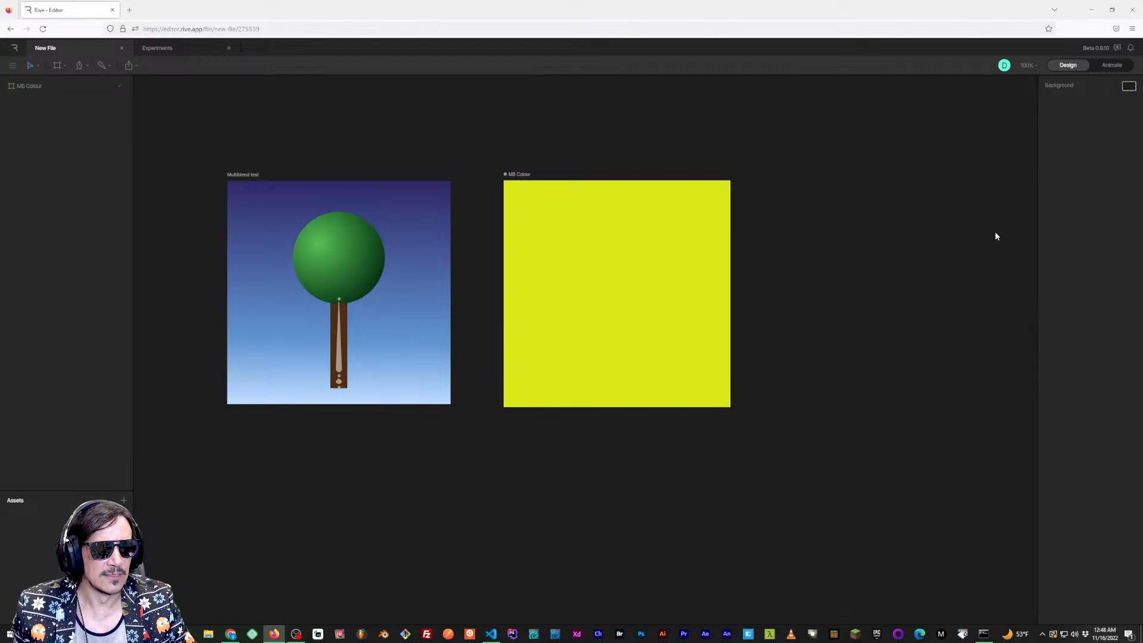
Change the MB Colour artboard's solid fill to white, FFFFFF
click(517, 175)
click(1061, 215)
drag(1019, 272, 913, 217)
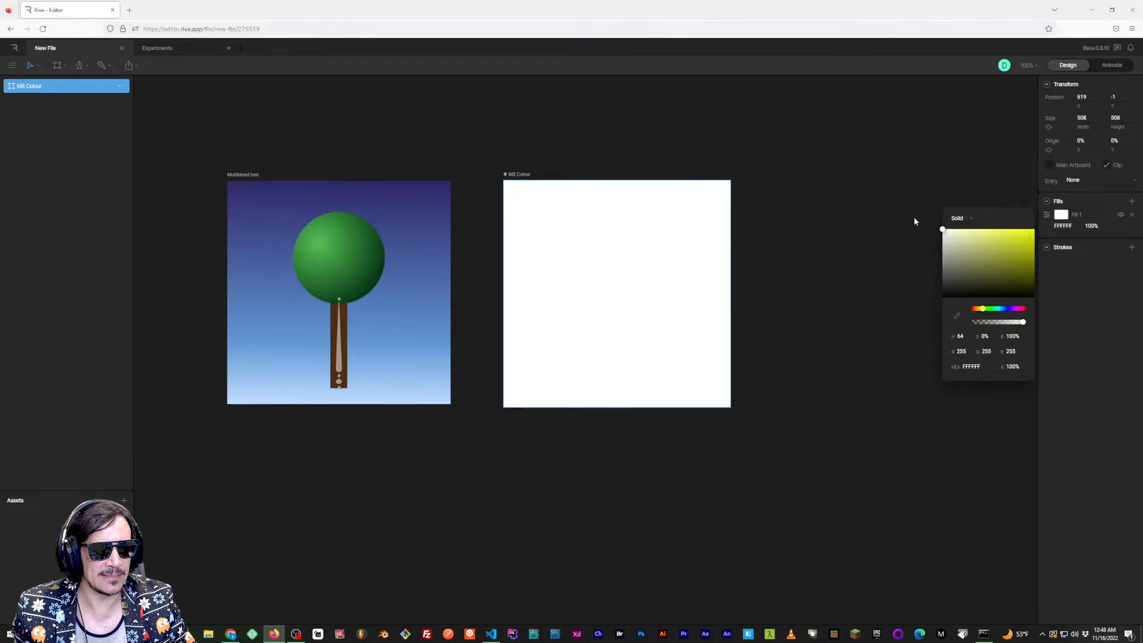
click(865, 223)
Draw a star about 368 by 368 on the MB Colour artboard and centre it at about X 254, Y 272
drag(794, 238, 797, 242)
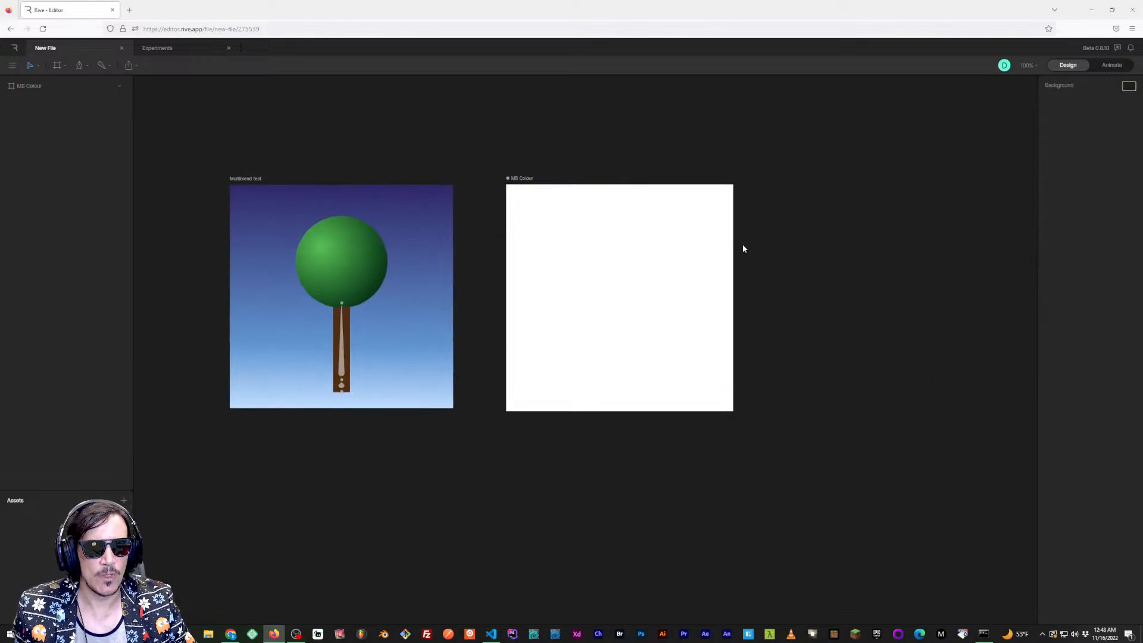
drag(616, 241, 668, 232)
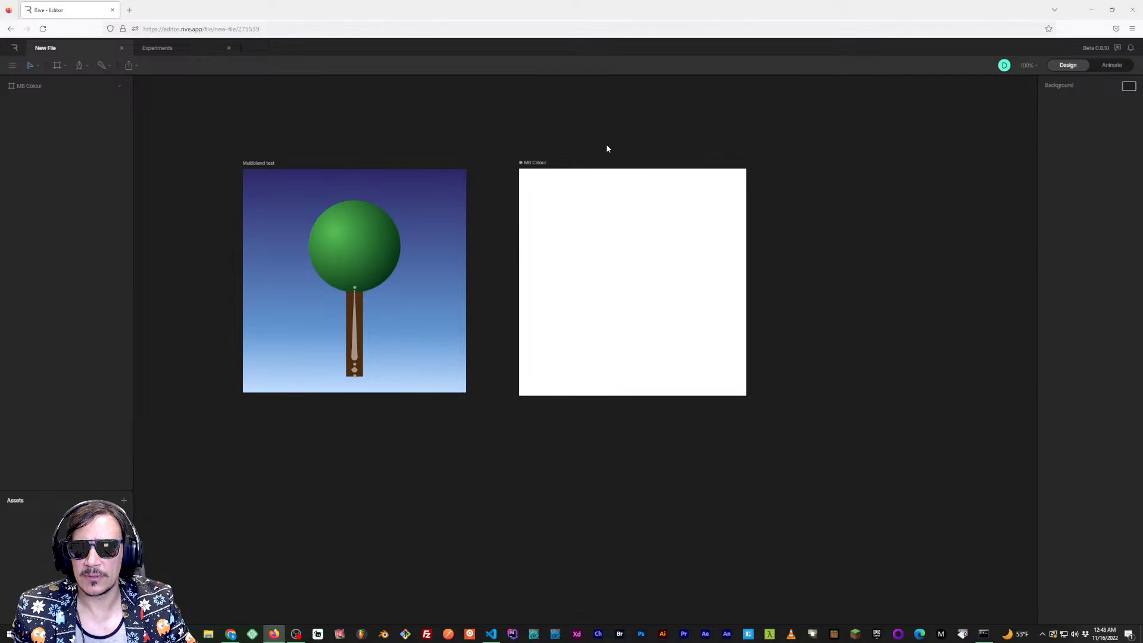
click(79, 65)
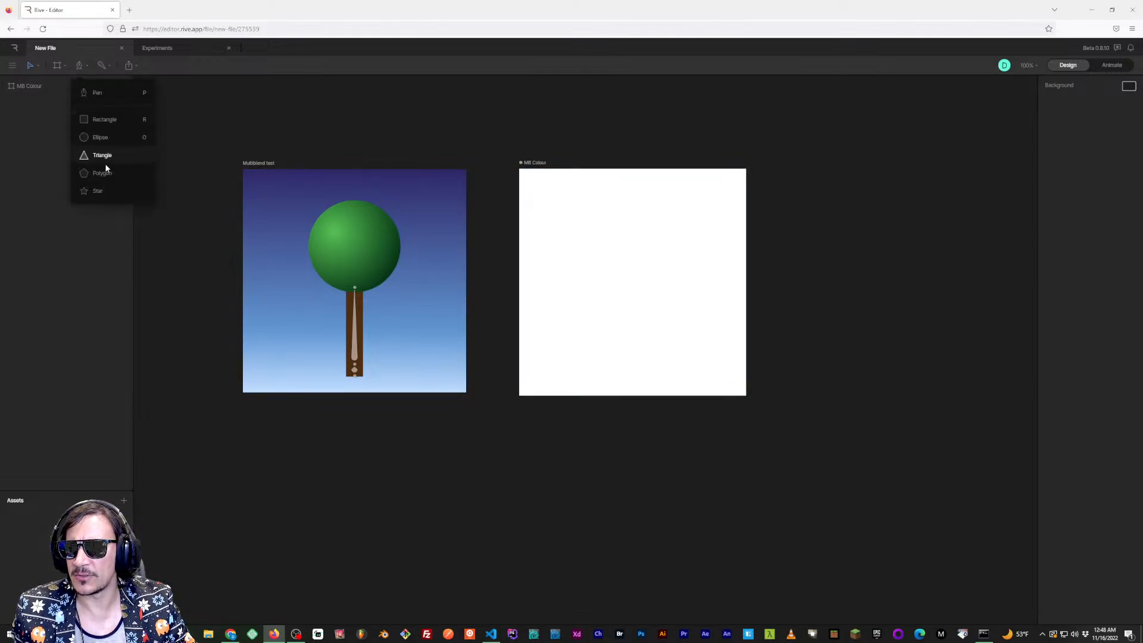
click(98, 191)
drag(592, 232, 673, 301)
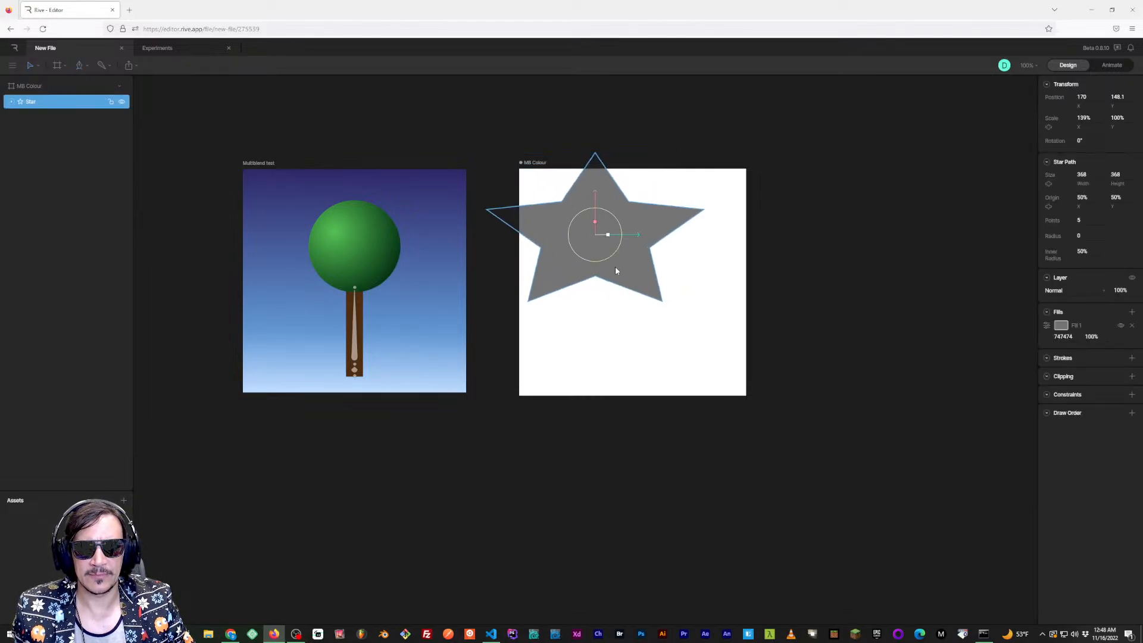
drag(595, 251, 630, 299)
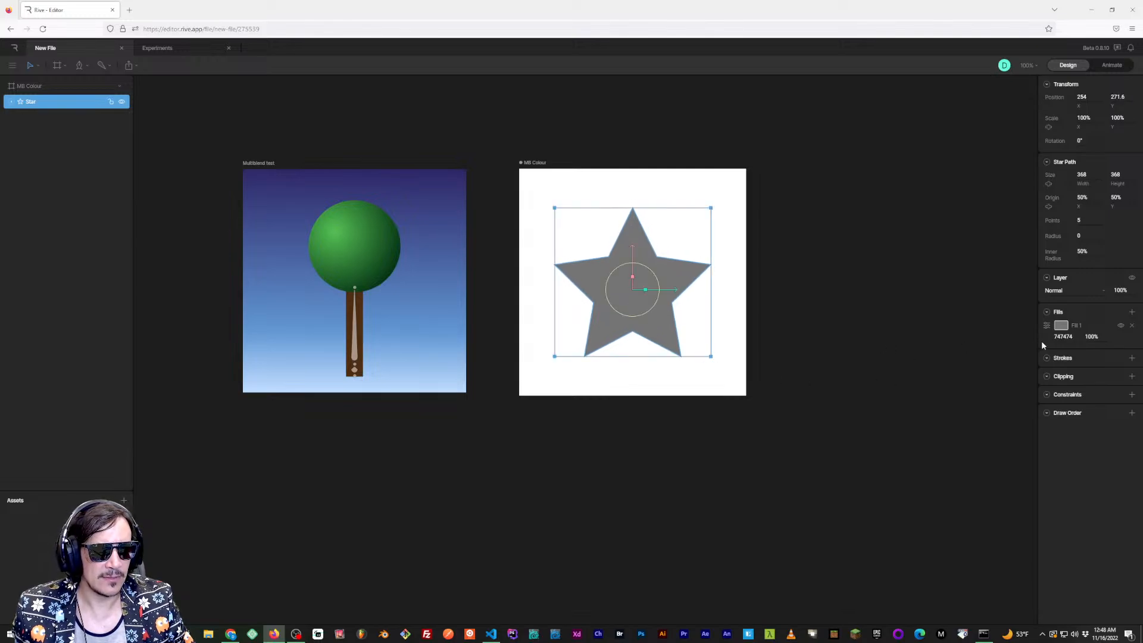
Give the star 14 points and set its fill to black, 000000
drag(1078, 223, 1088, 178)
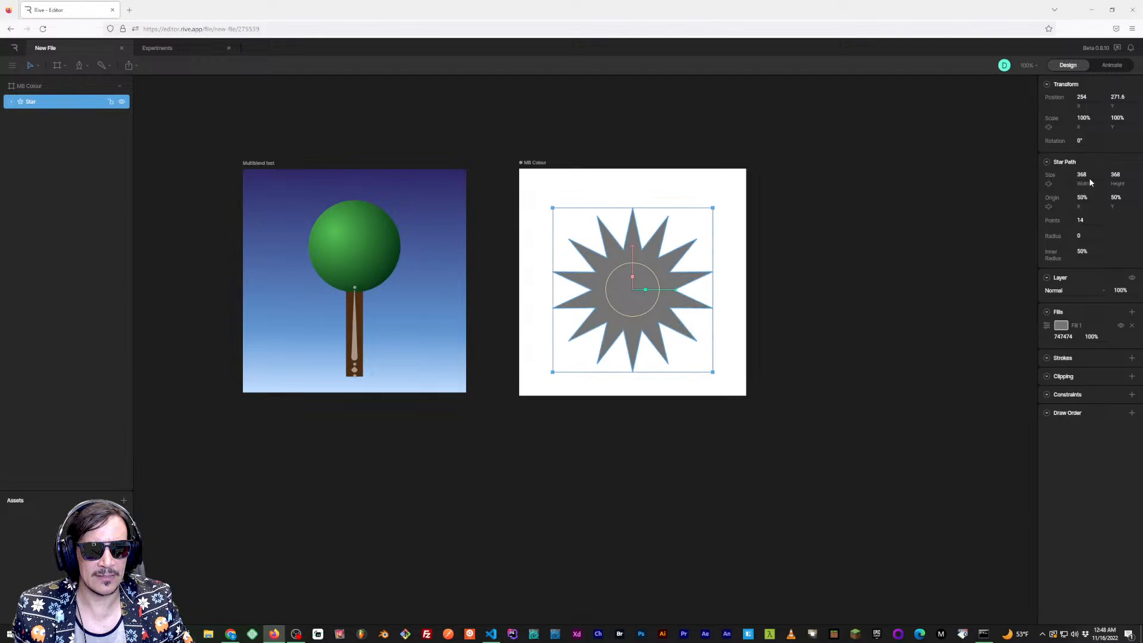
click(855, 234)
click(664, 285)
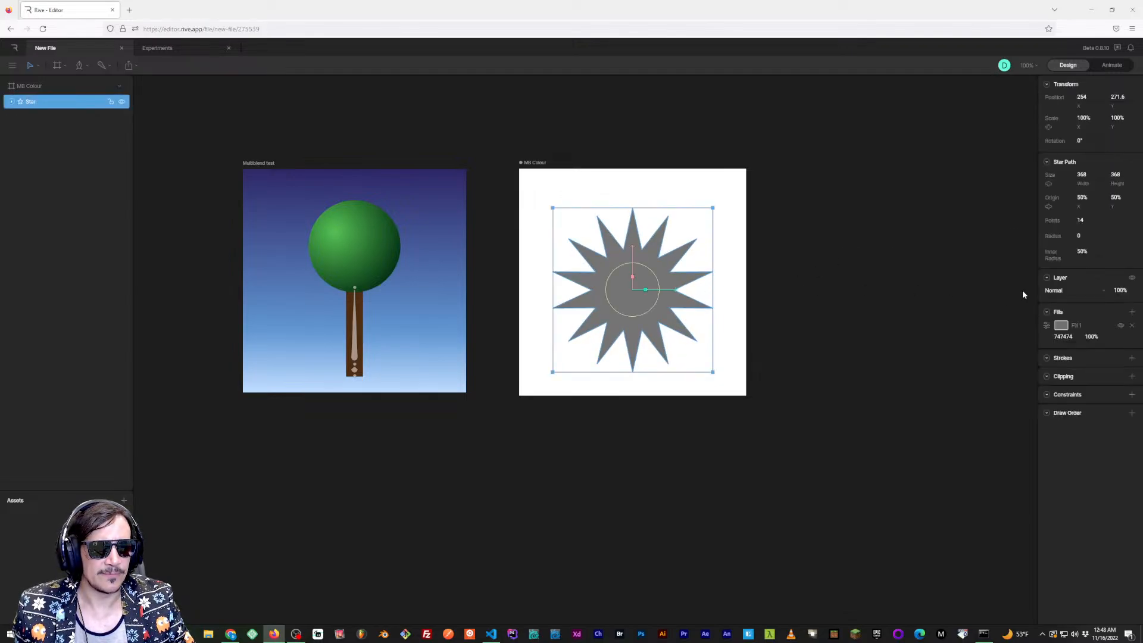
click(1061, 326)
drag(959, 384, 911, 426)
click(794, 368)
drag(794, 368, 762, 357)
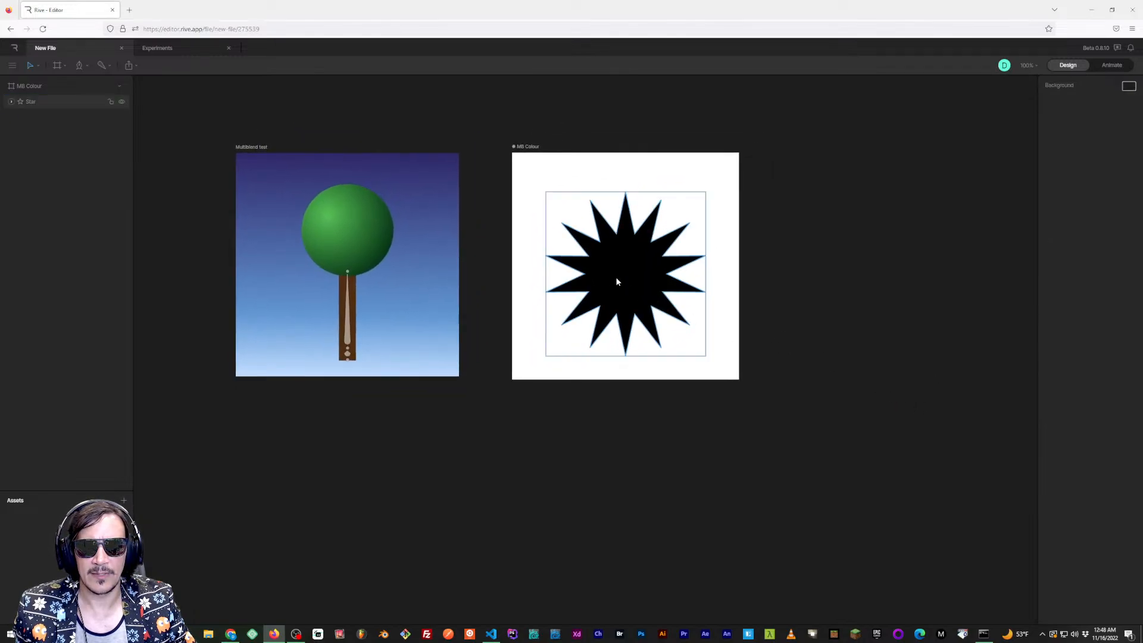
click(616, 277)
click(786, 260)
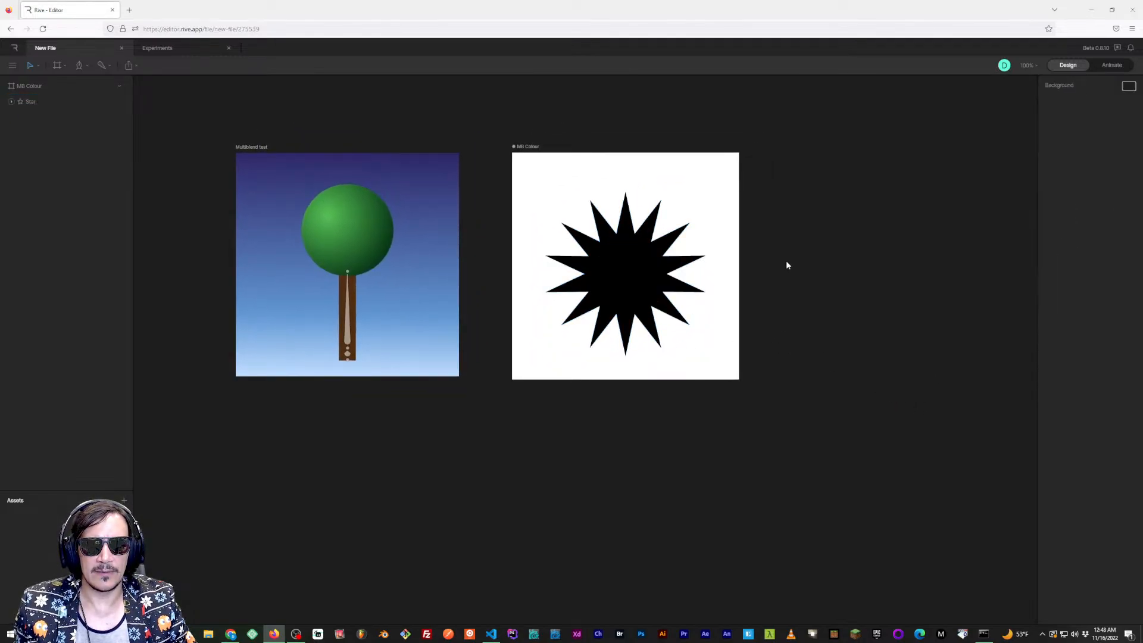
Switch to Animate mode with the star selected and delete the Timeline 1 state from Layer 1 of State Machine 1
click(631, 273)
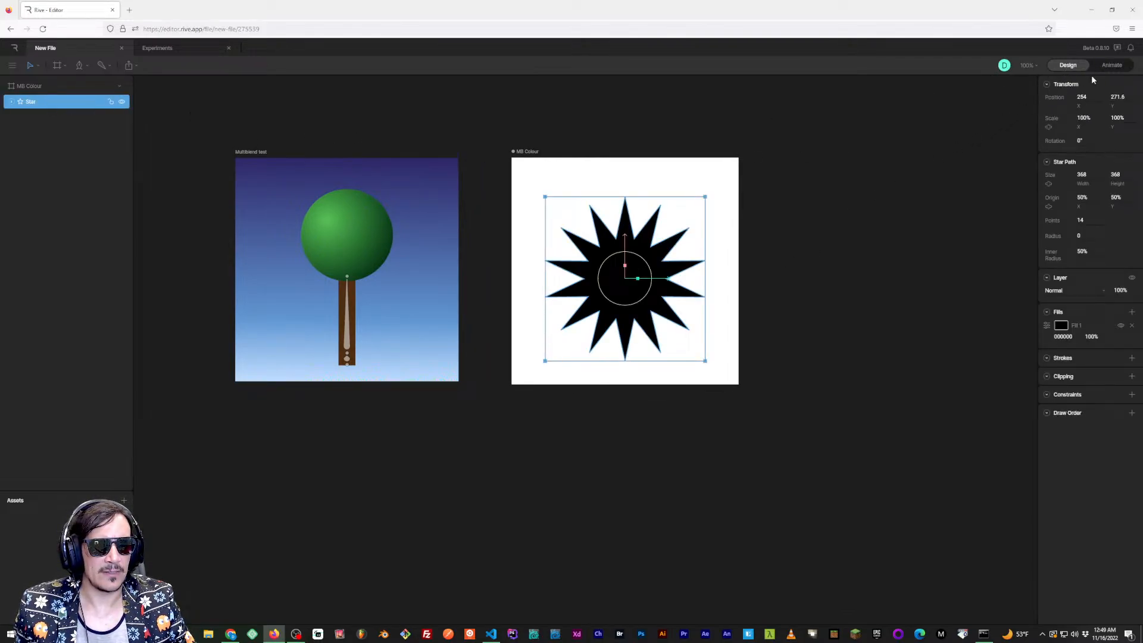
click(1105, 66)
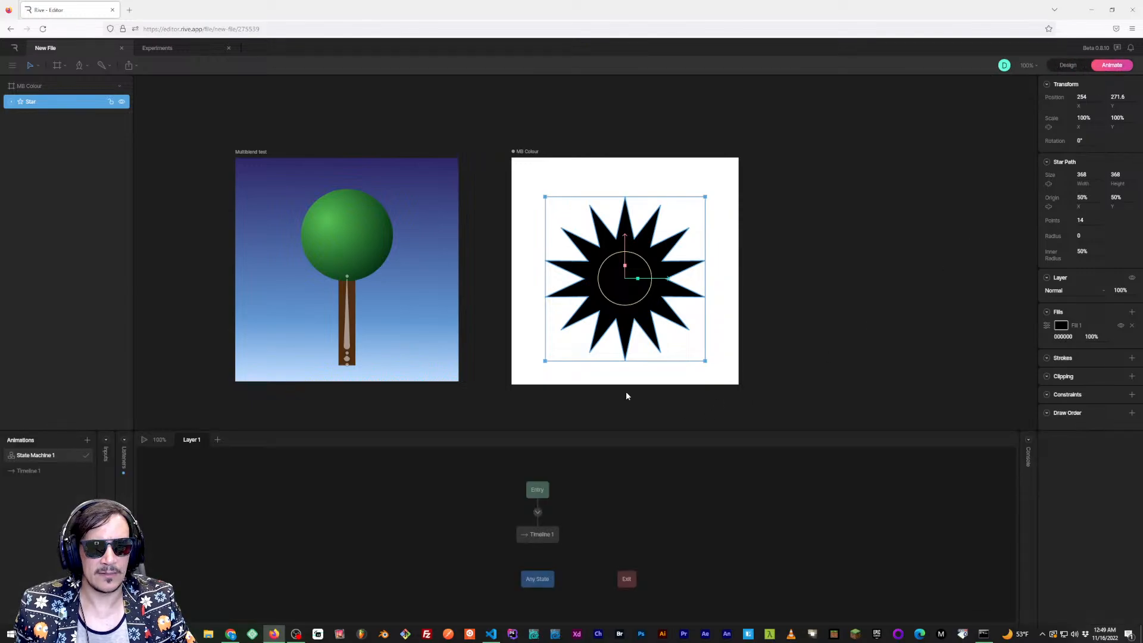
click(549, 535)
key(Delete)
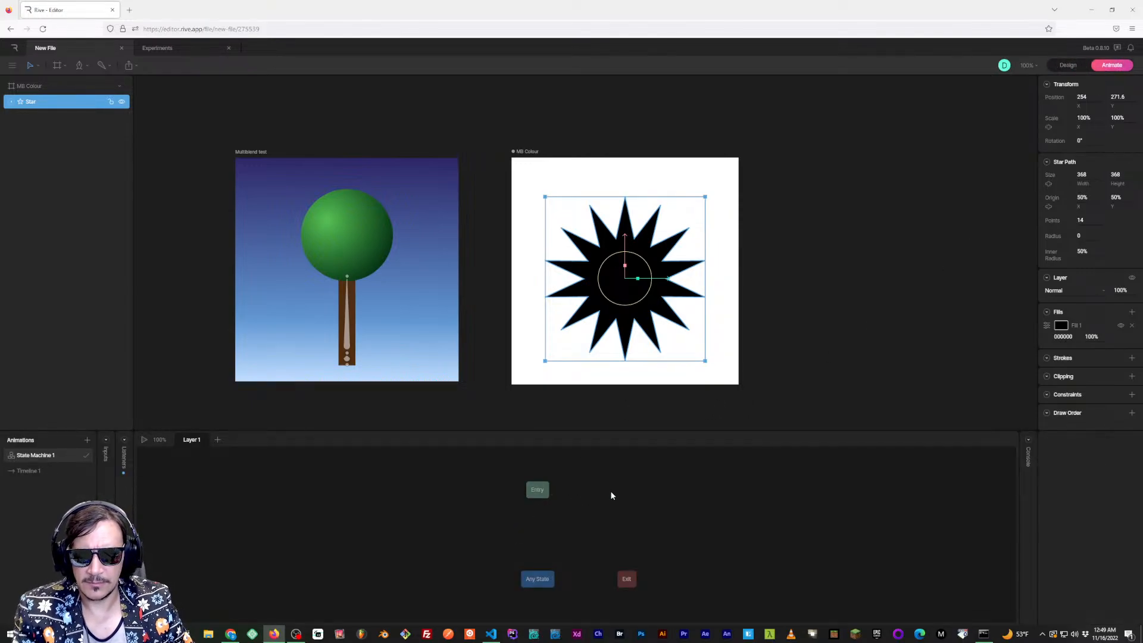
drag(589, 430, 590, 417)
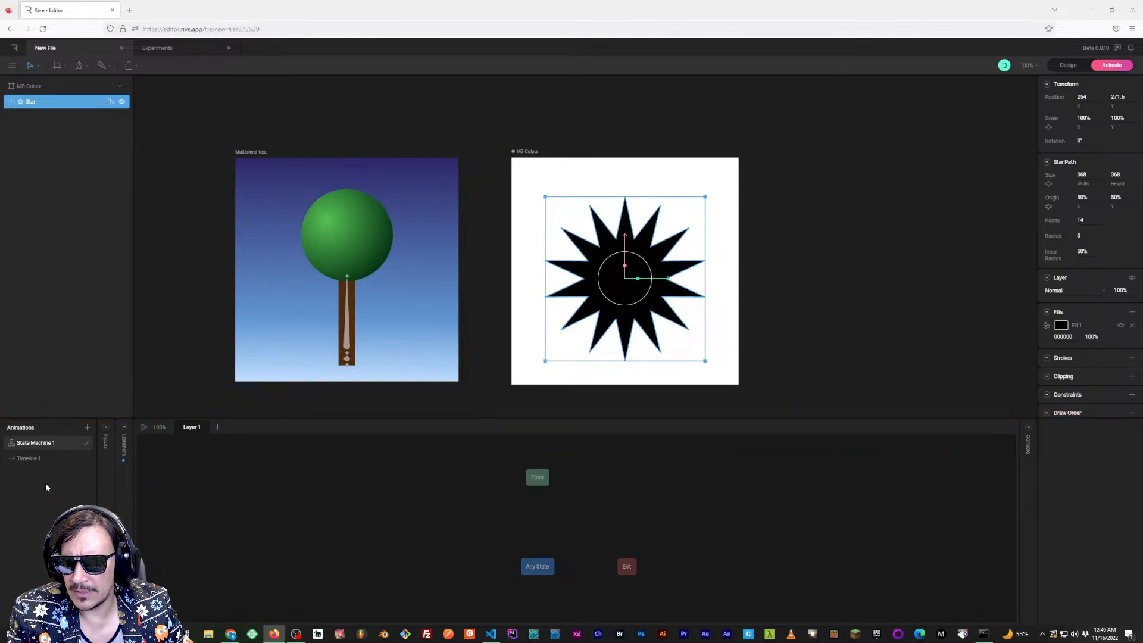
Rename the Timeline 1 animation as default
click(36, 458)
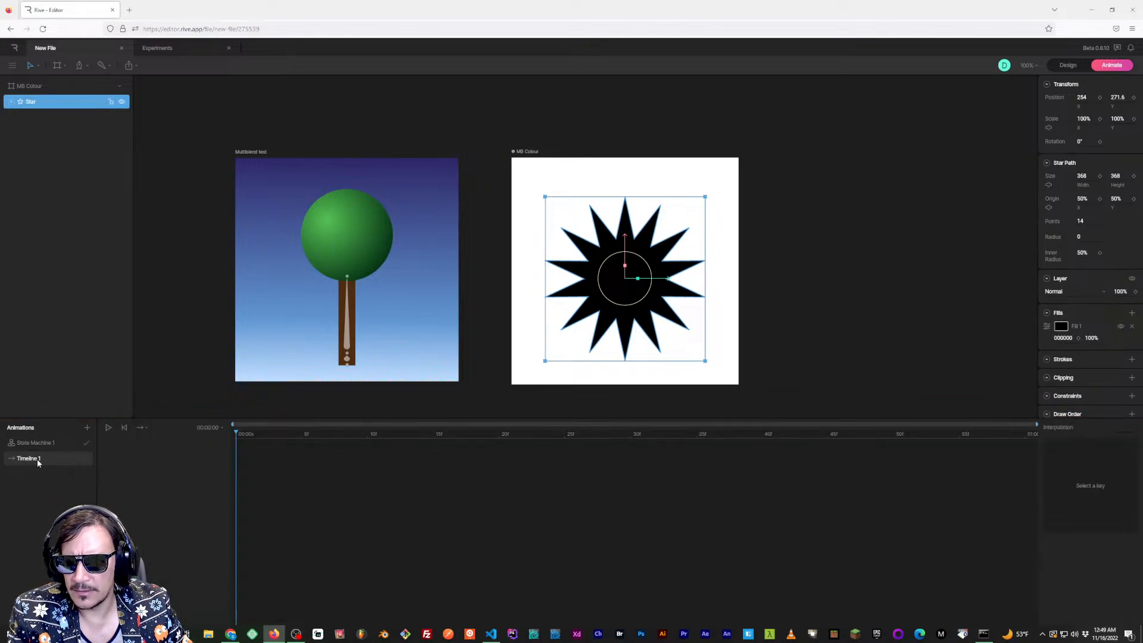
double_click(36, 459)
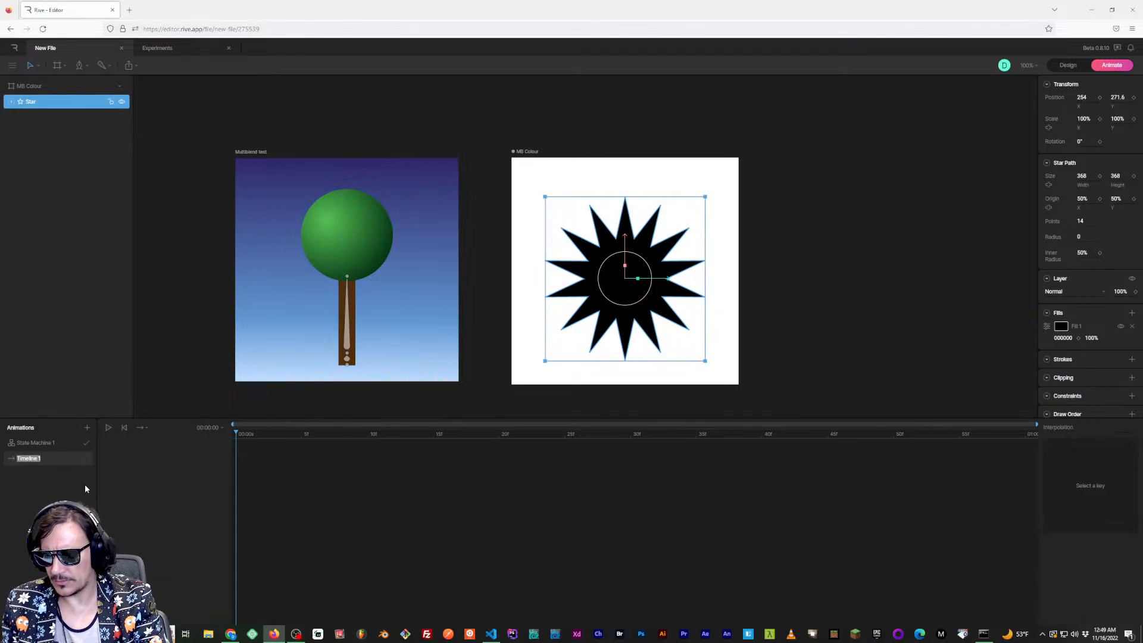
text(default)
key(Return)
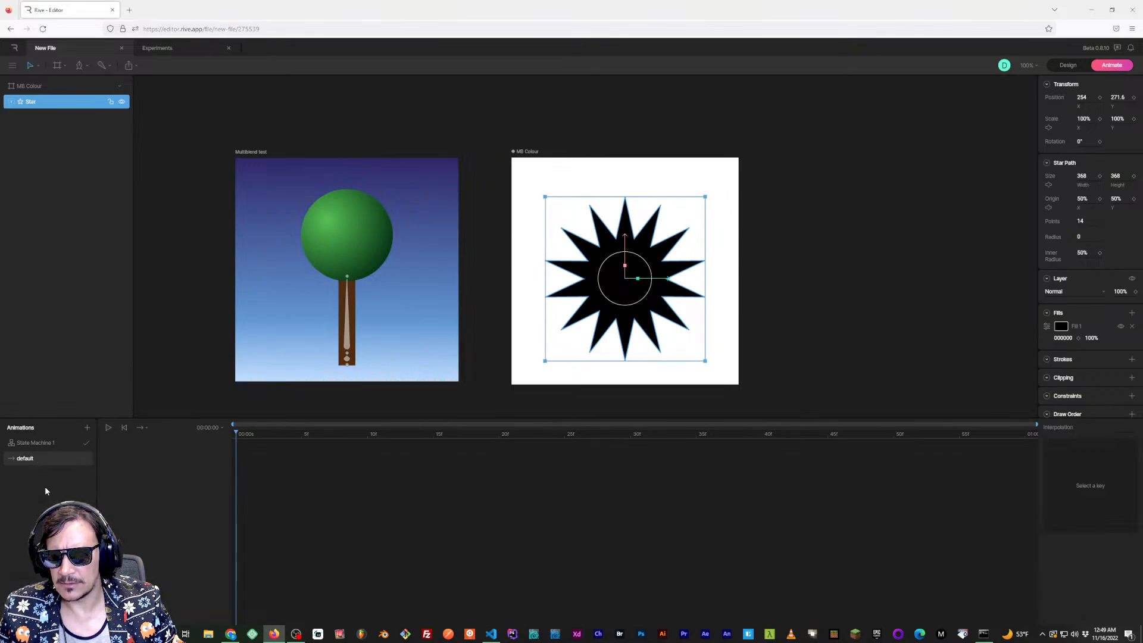
Duplicate the default timeline and name the copy yellow
right_click(38, 458)
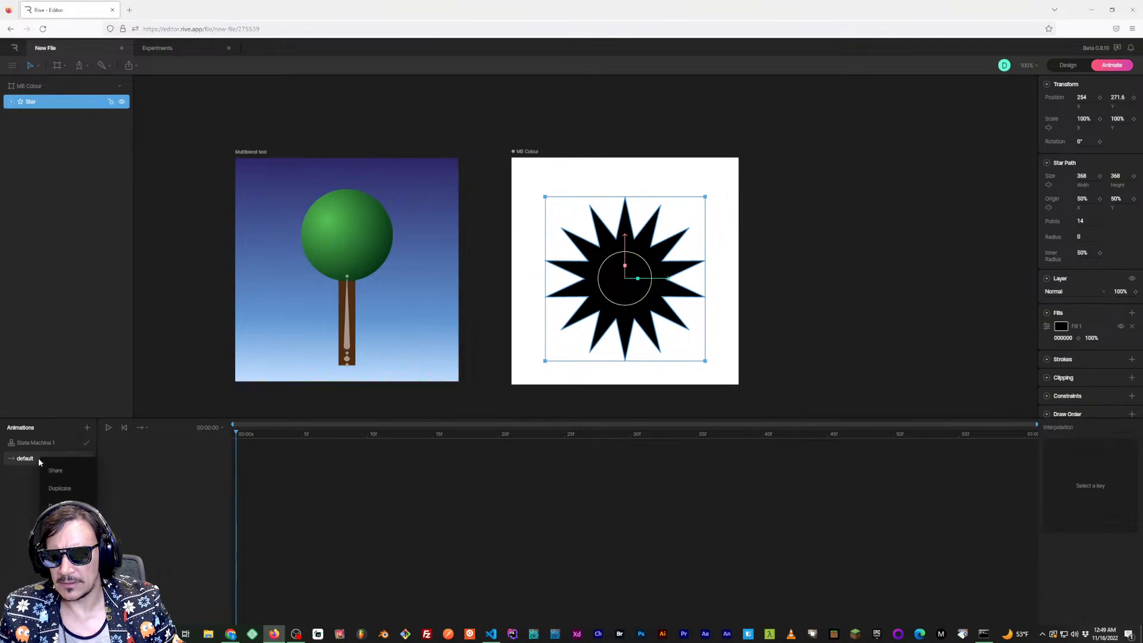
click(65, 486)
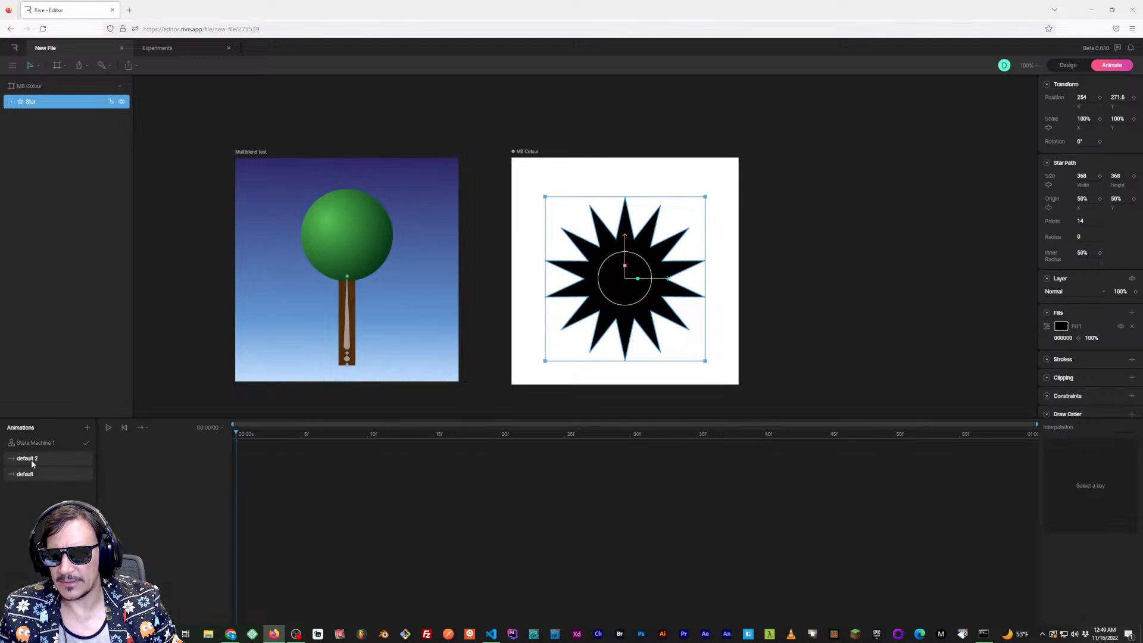
double_click(47, 463)
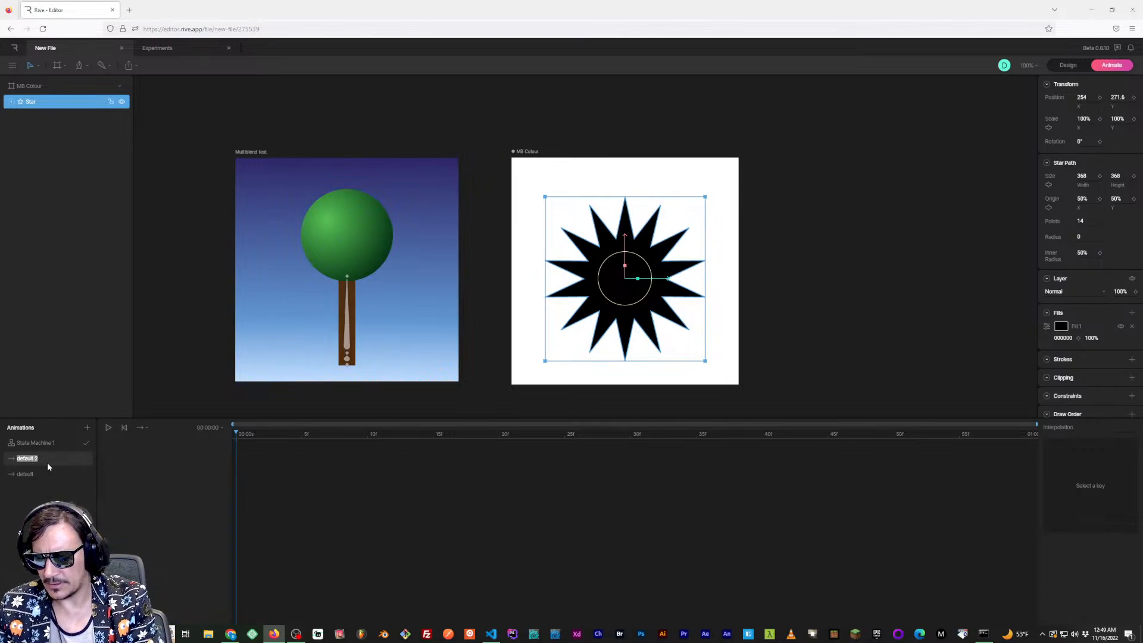
text(y)
text(ow)
key(Return)
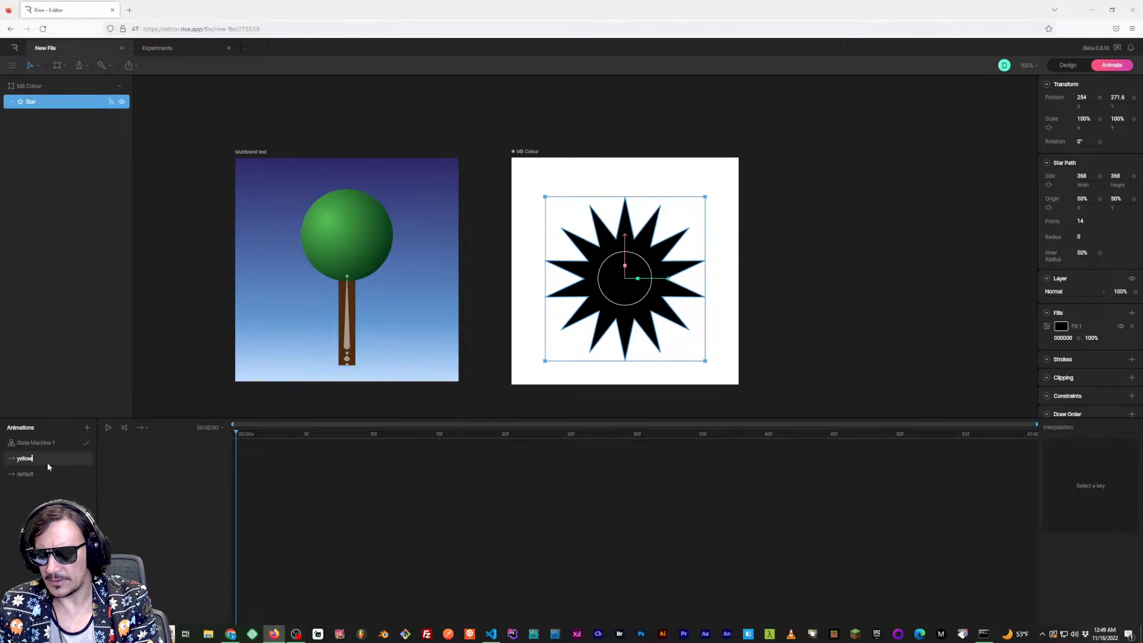
Duplicate the yellow timeline and name the copy red
right_click(48, 464)
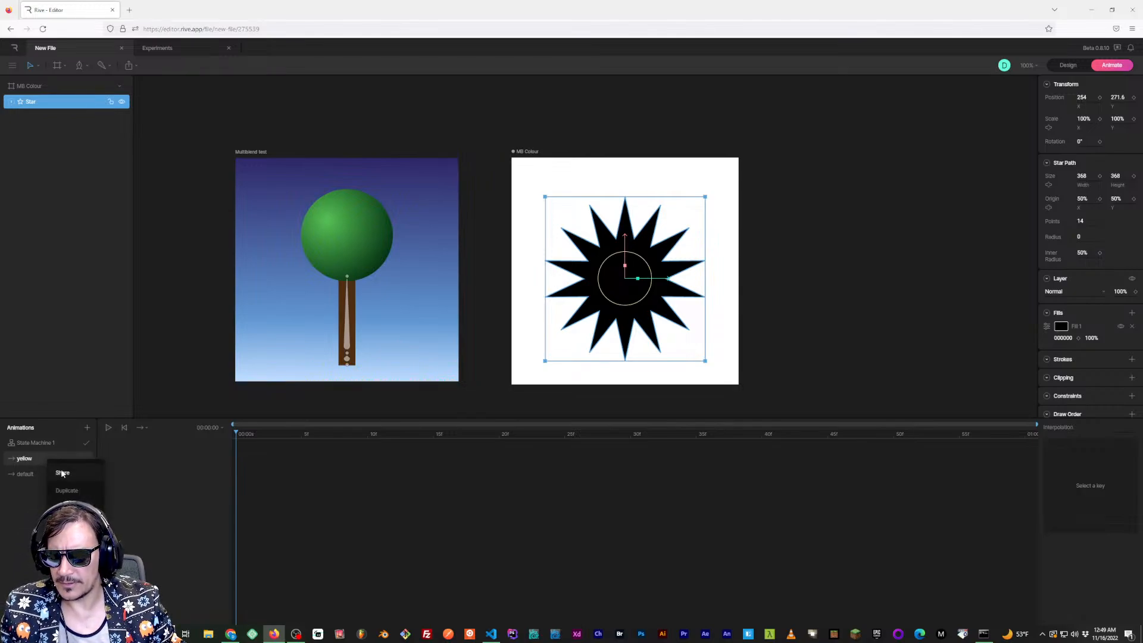
click(66, 494)
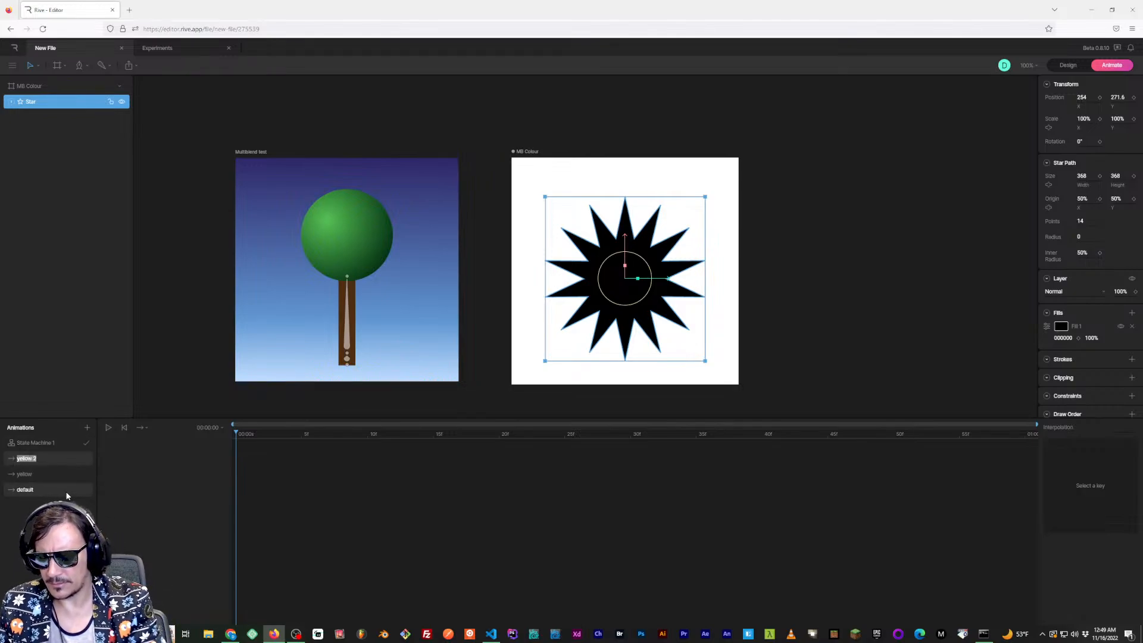
text(orange)
key(Return)
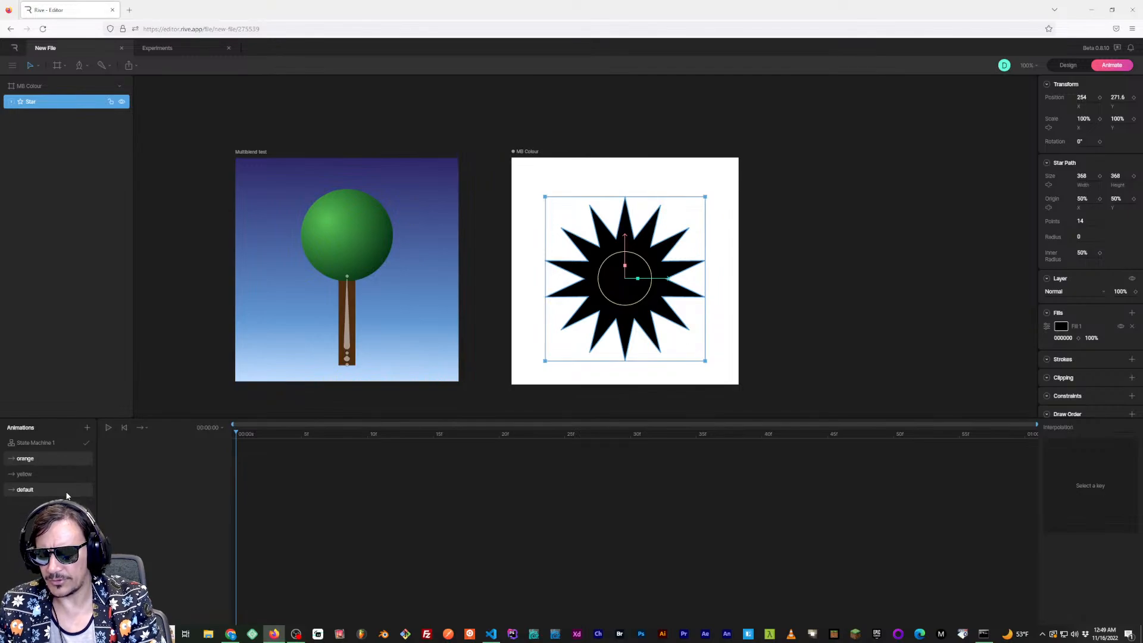
double_click(26, 459)
text(red\)
key(Return)
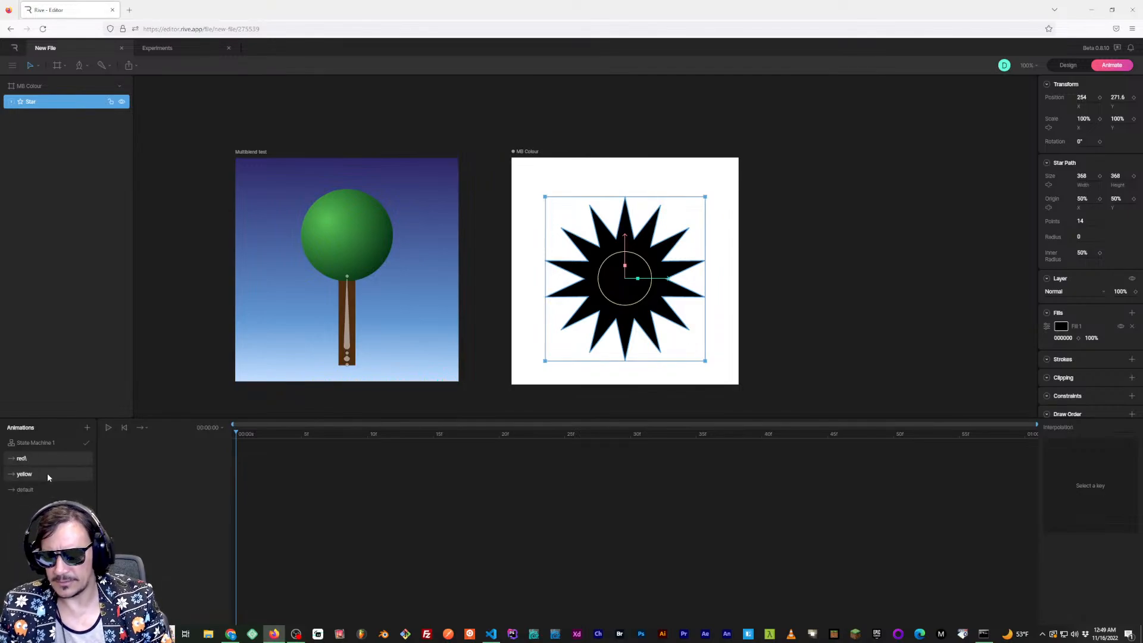
double_click(33, 463)
text(red)
key(Return)
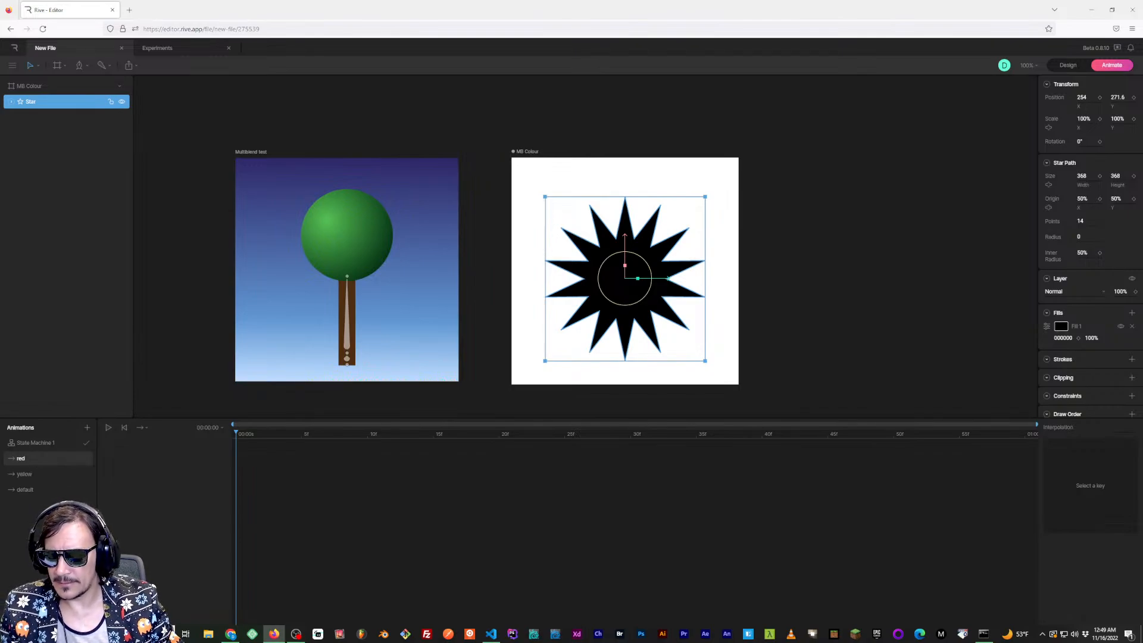
Duplicate the red timeline and name the copy blue
right_click(46, 462)
click(57, 484)
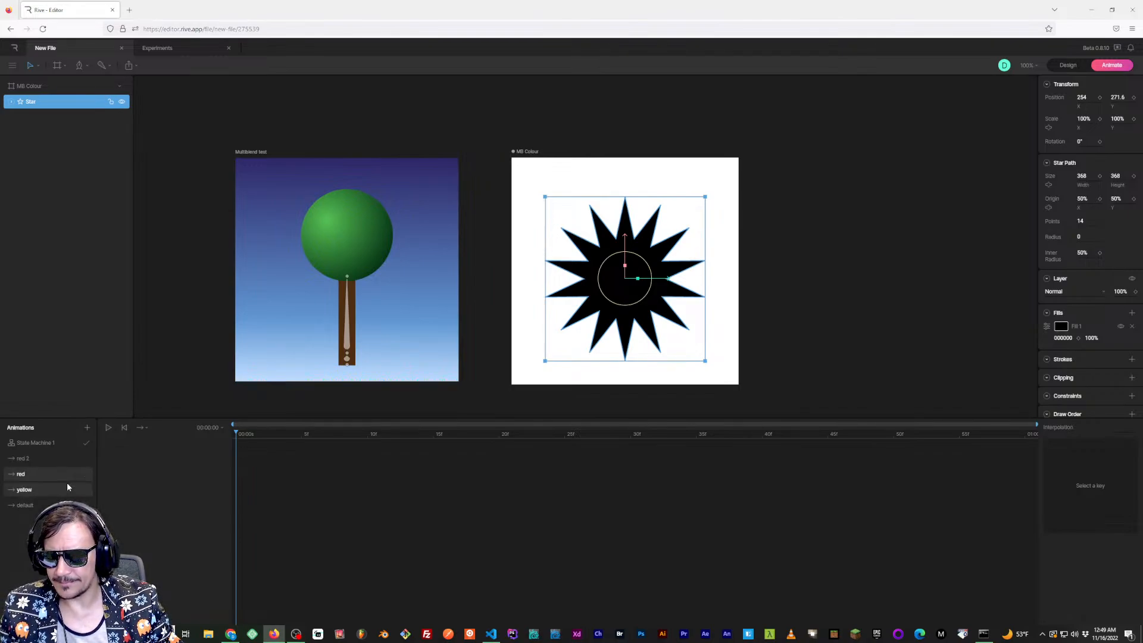
text(blue)
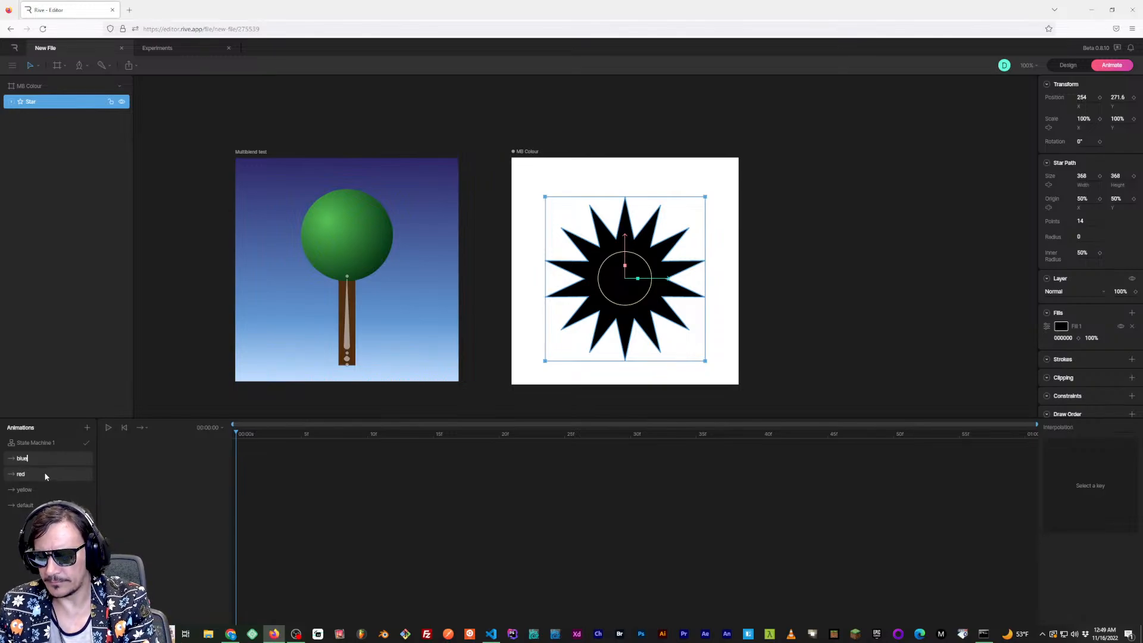
key(Return)
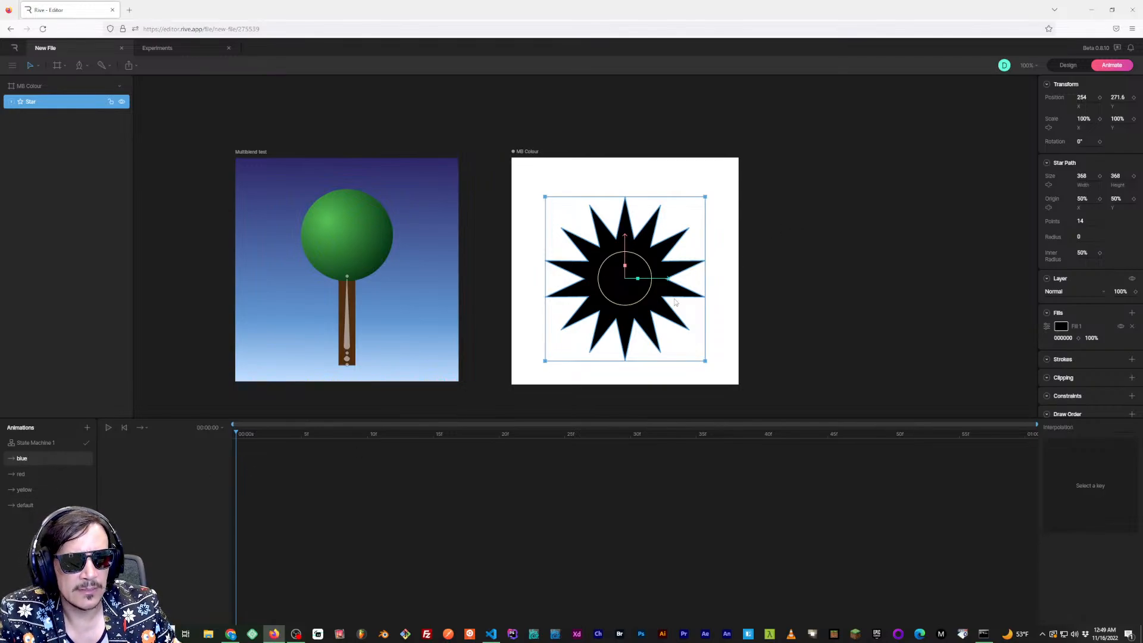
Key the star's black fill colour at frame 0 of the default timeline
click(44, 490)
click(44, 457)
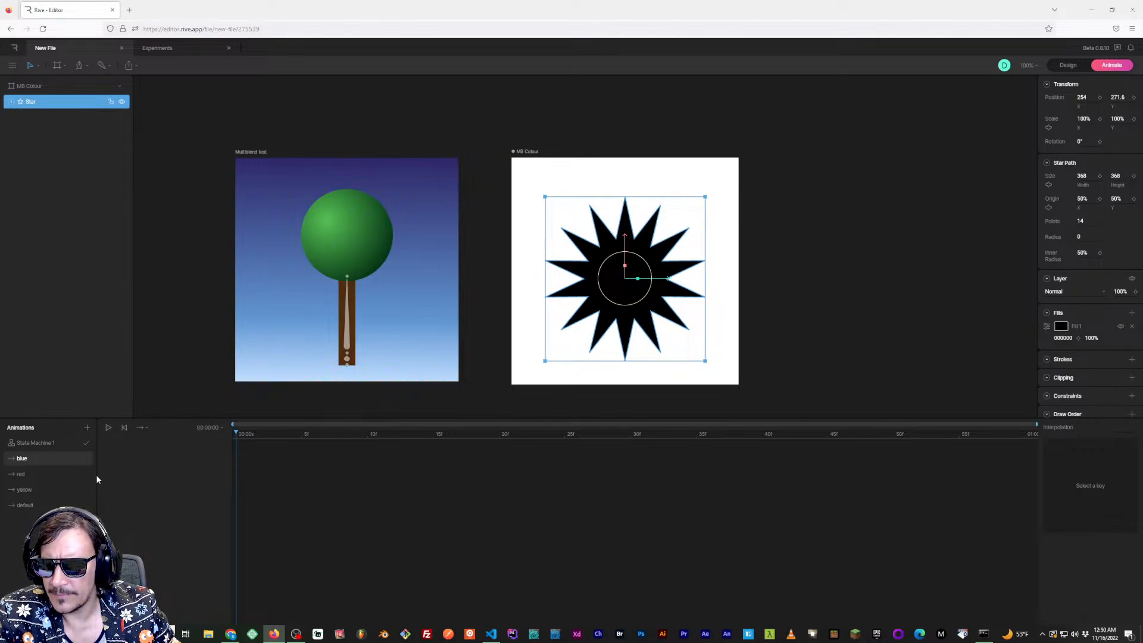
click(25, 505)
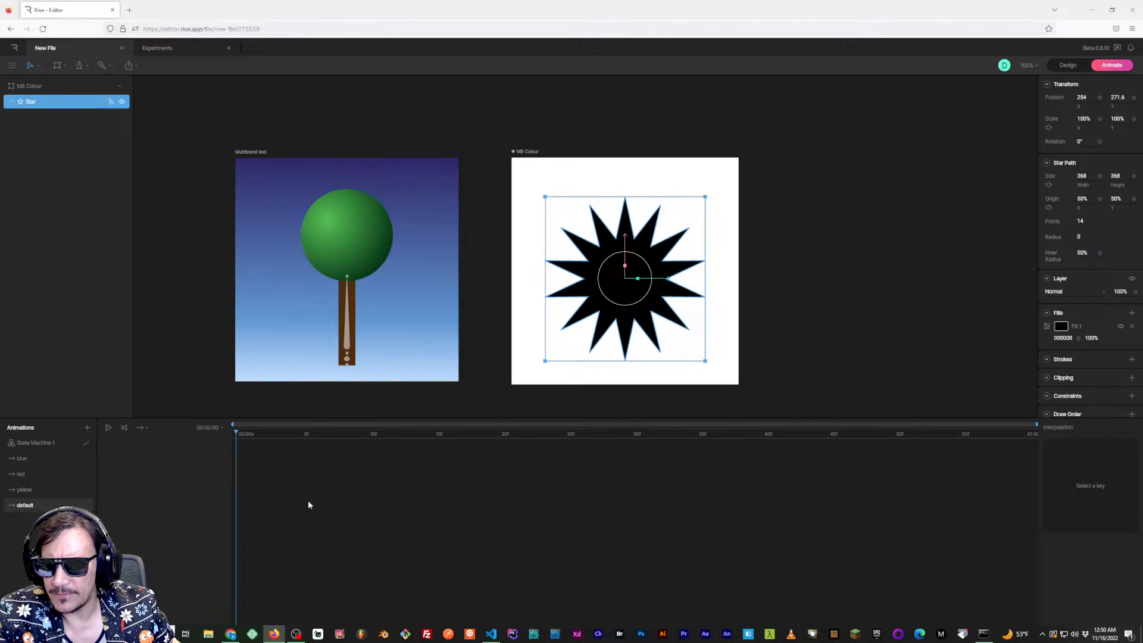
click(1078, 337)
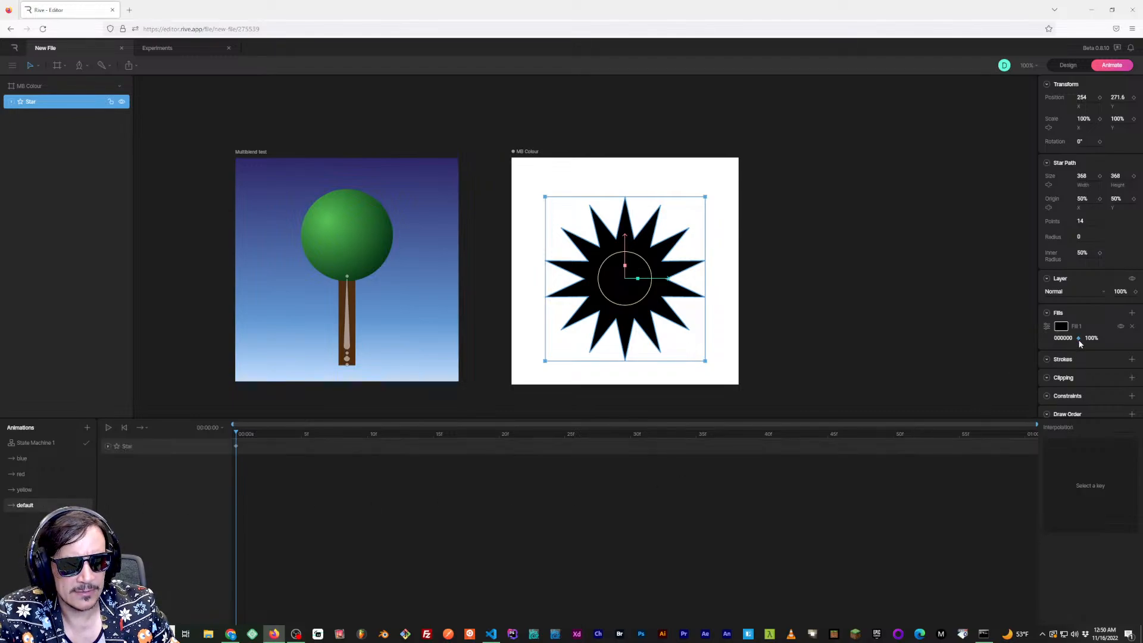
In the yellow timeline, key the star's fill colour at frame 0 and change it to a bright yellow
click(59, 489)
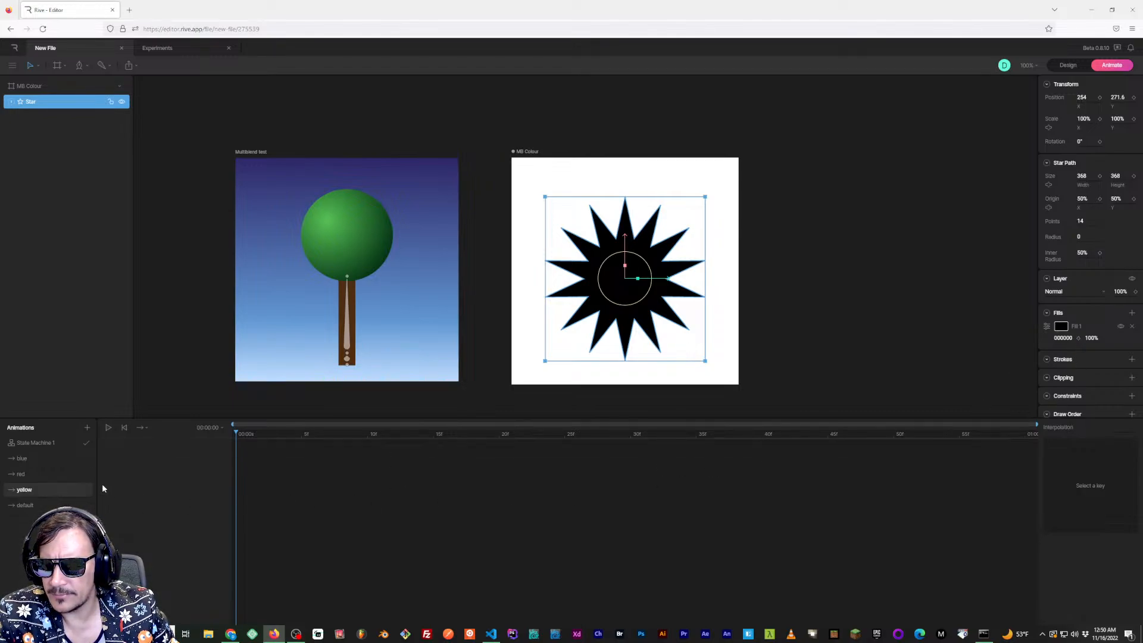
click(1078, 338)
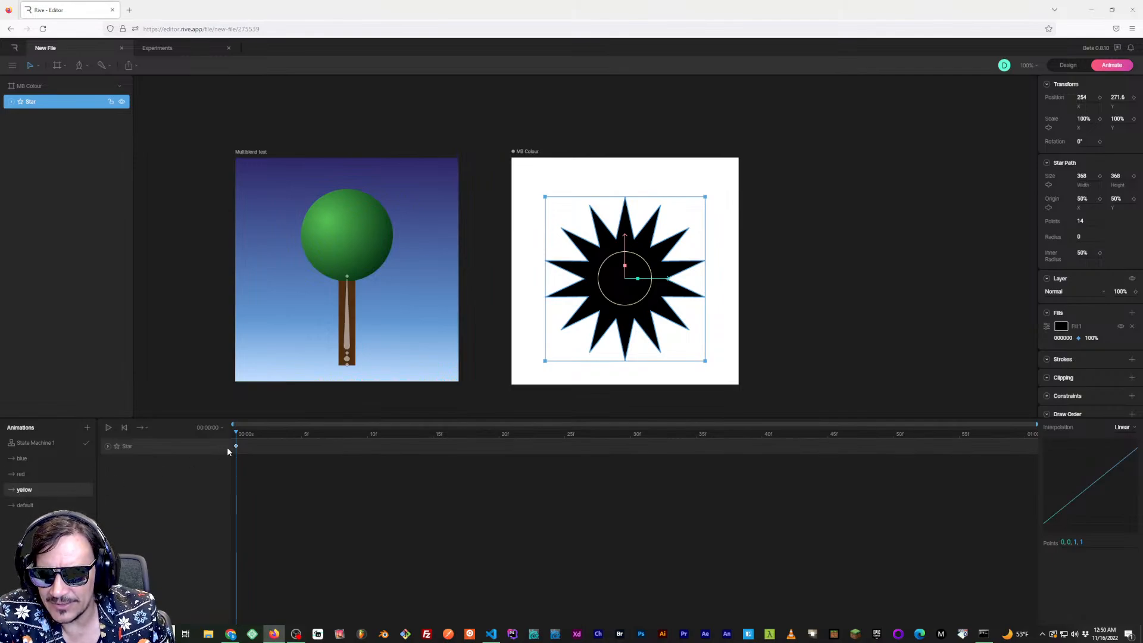
click(1061, 326)
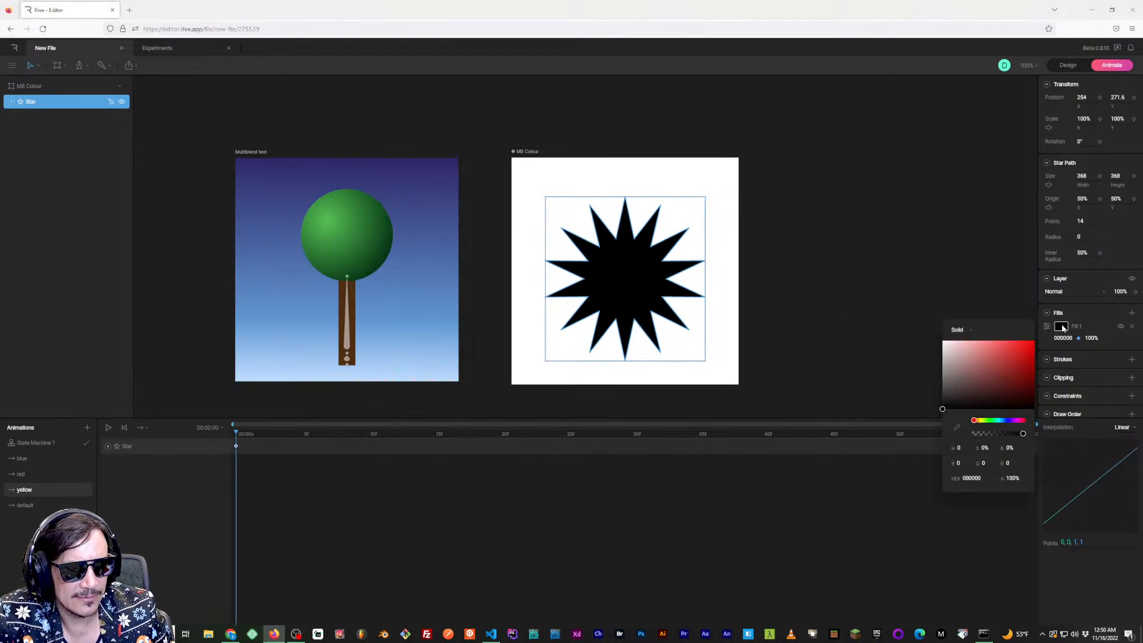
drag(990, 424, 982, 420)
click(1034, 341)
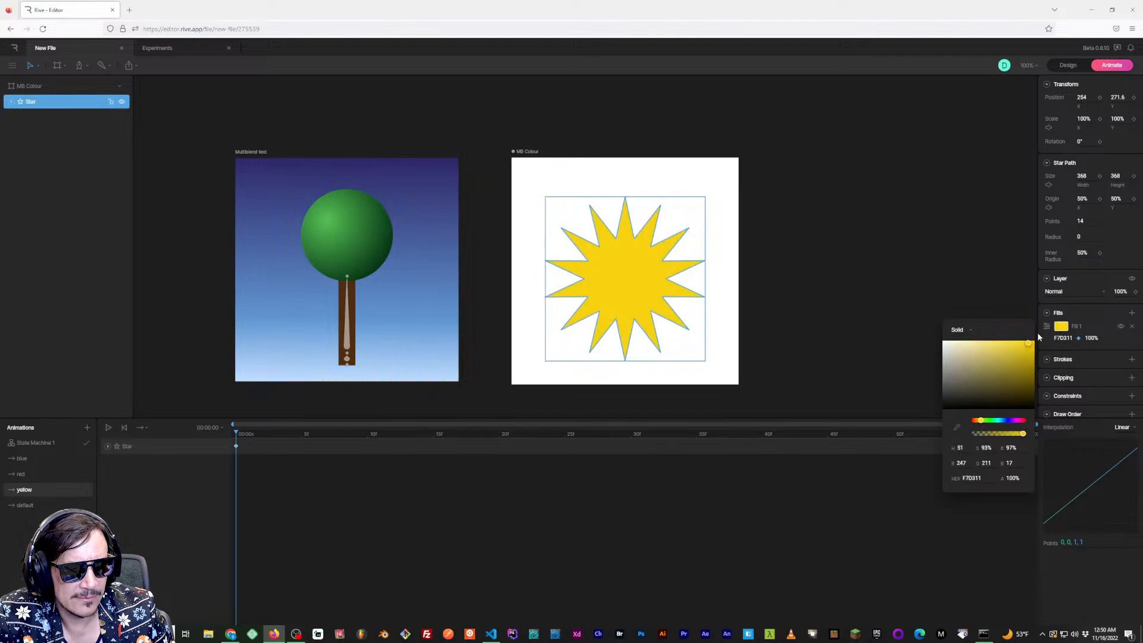
click(470, 547)
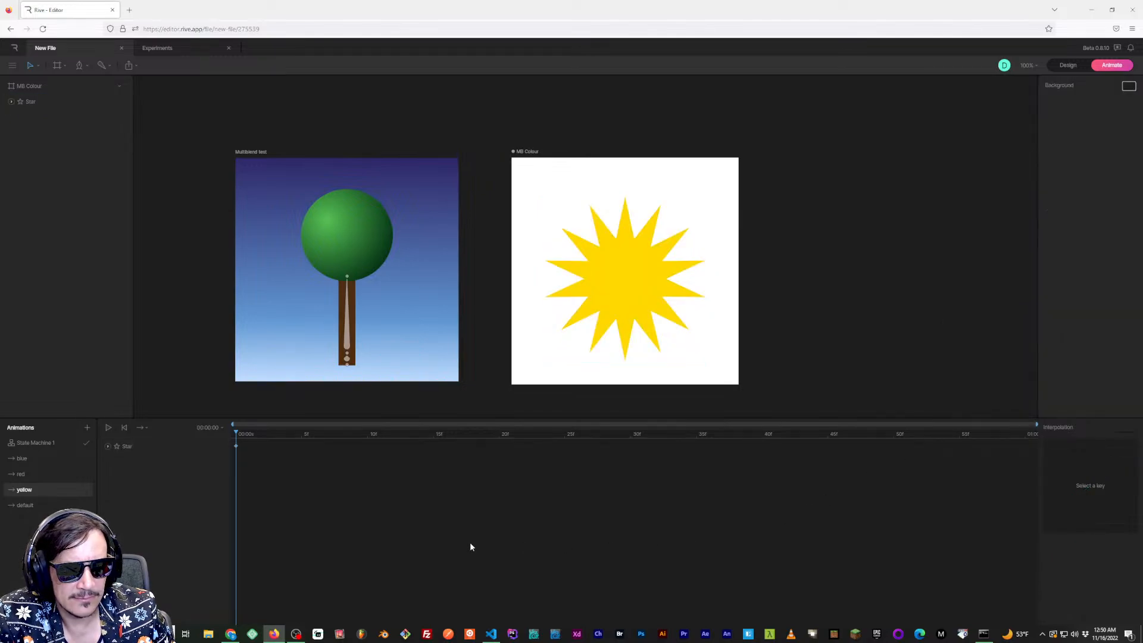
In the red timeline, key the star's fill colour at frame 0 as pure red, FF0000, and deselect the star
click(24, 474)
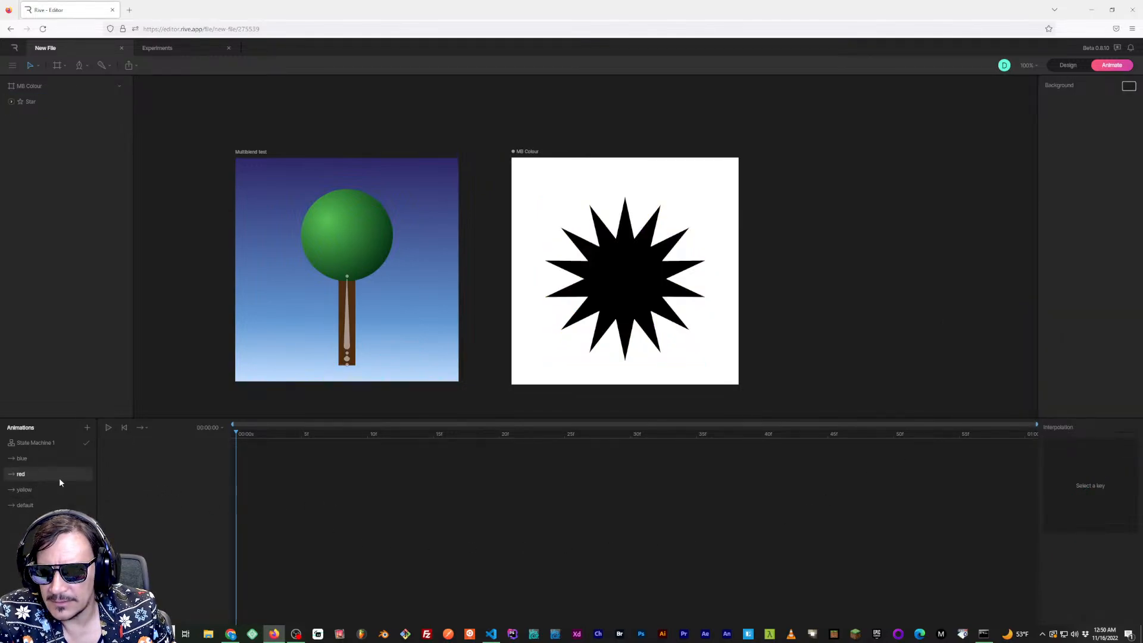
click(638, 277)
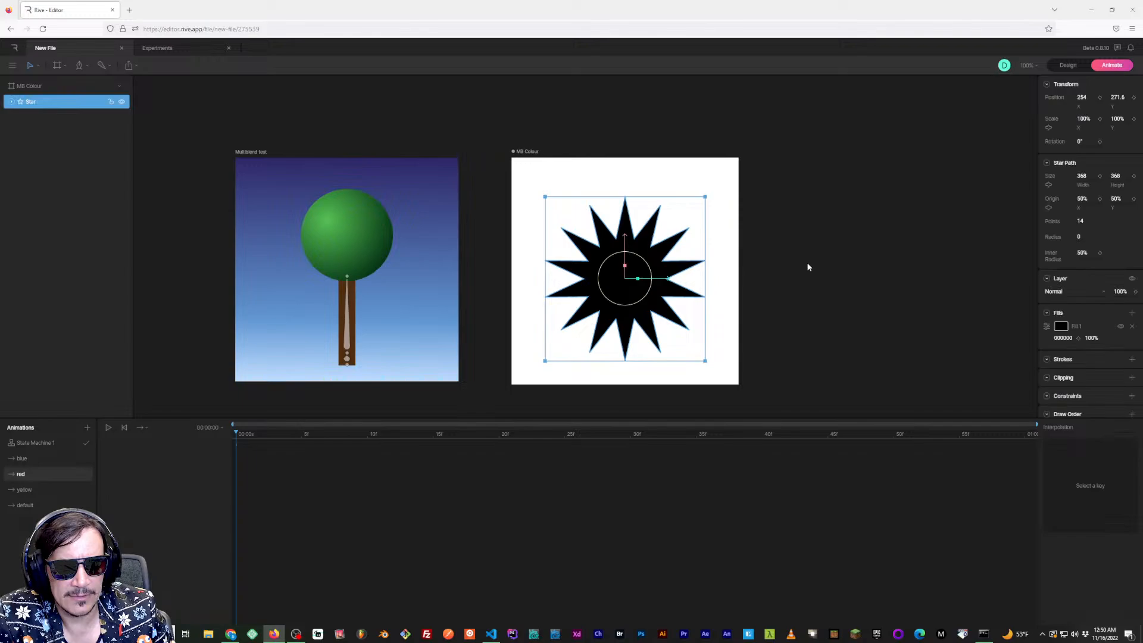
click(1079, 338)
click(1060, 326)
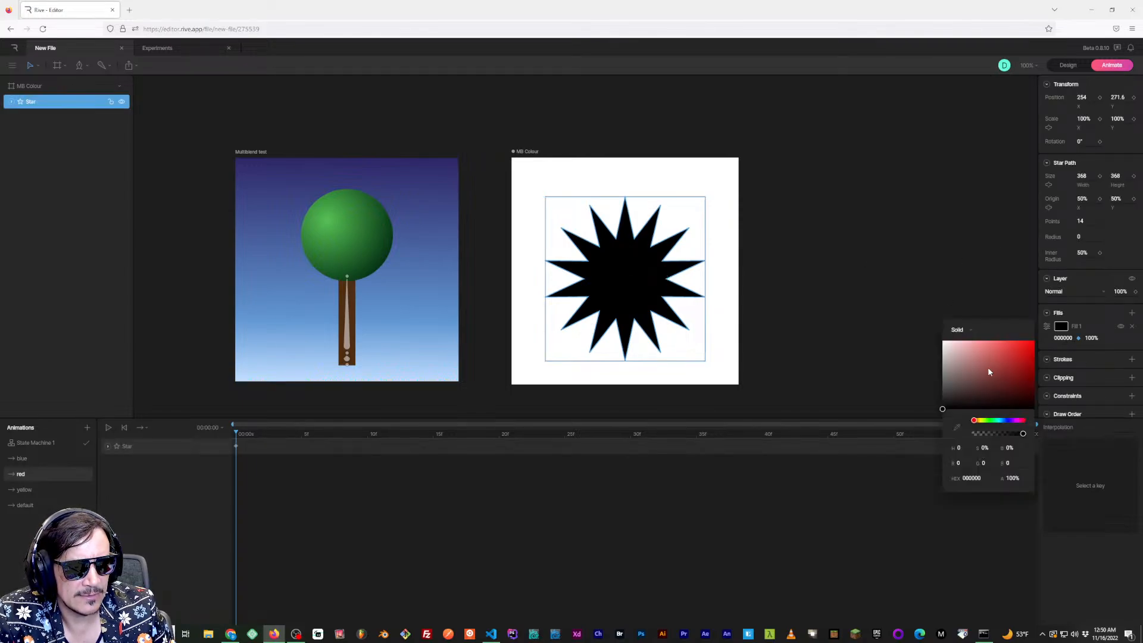
click(1032, 338)
click(685, 530)
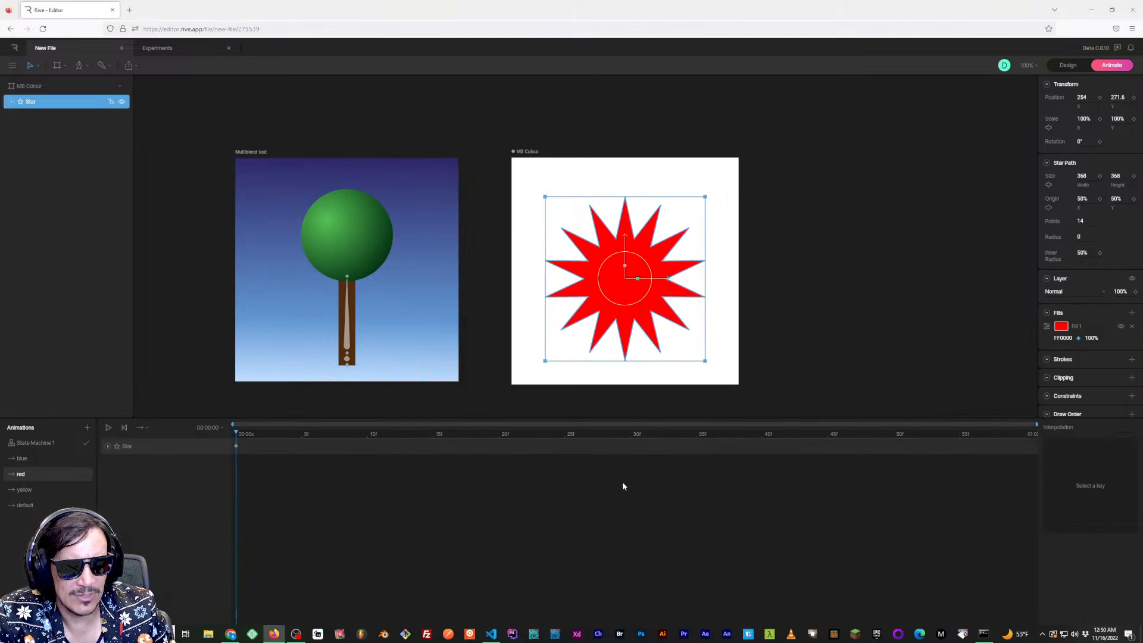
click(643, 393)
In the blue timeline, key the star's fill at frame 0 with a saturated blue of hue 227 and deselect the star
click(38, 456)
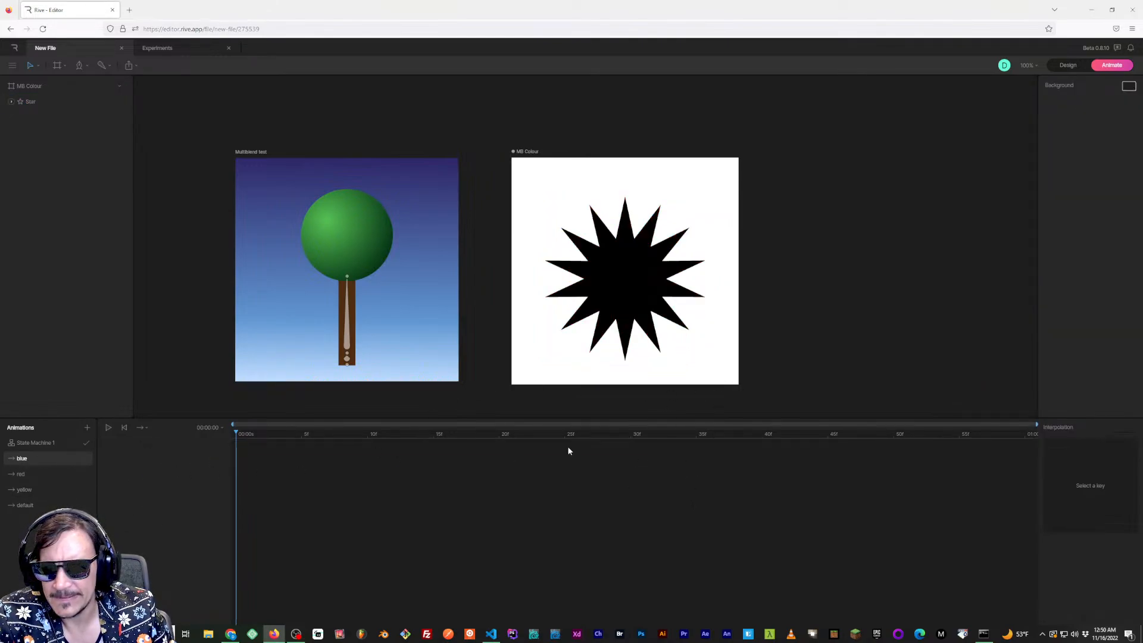
click(655, 298)
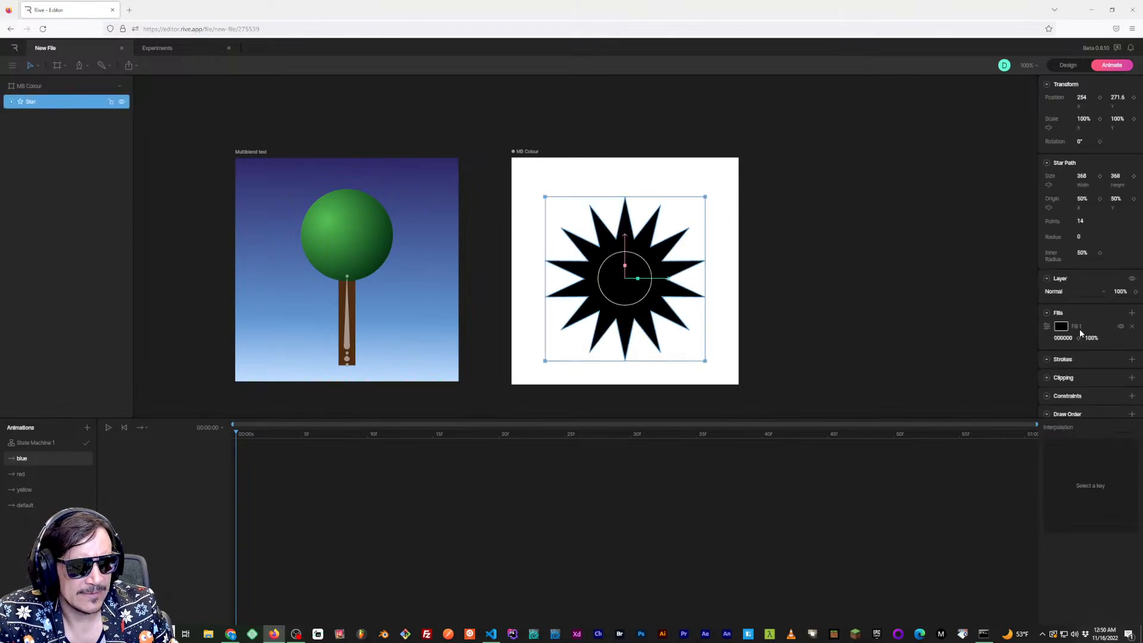
click(1078, 338)
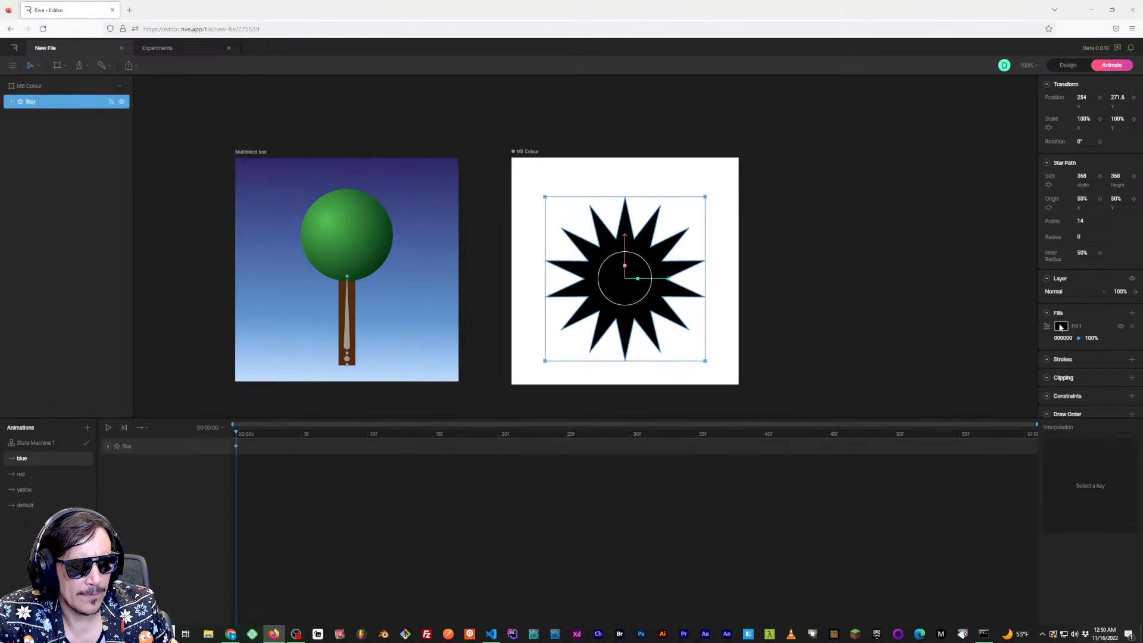
click(1060, 327)
click(1004, 422)
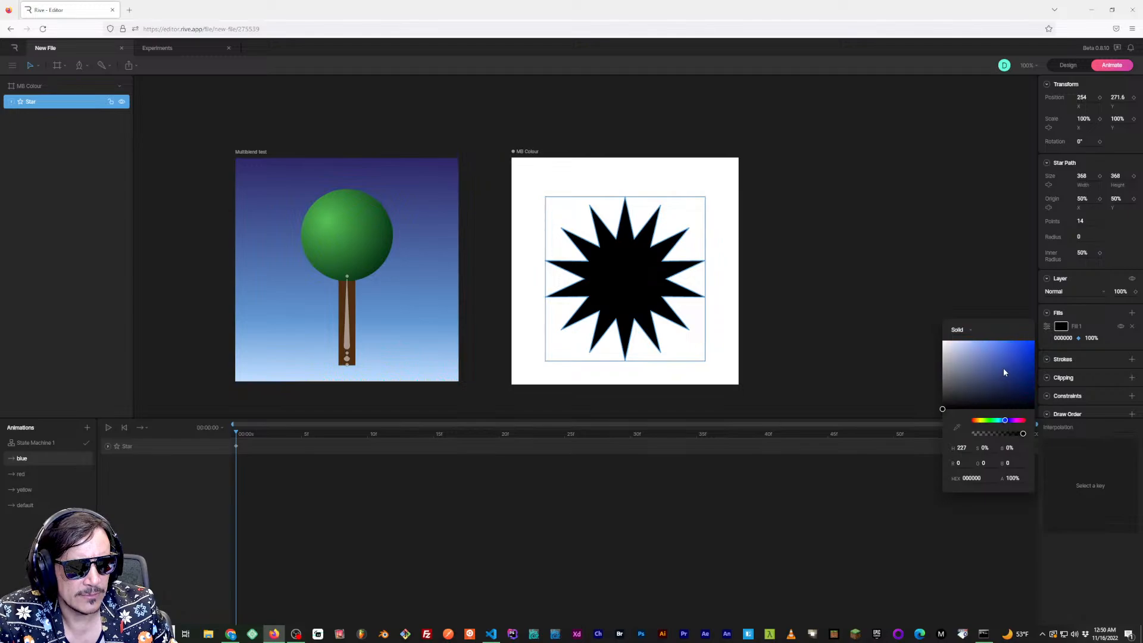
click(1025, 344)
click(866, 306)
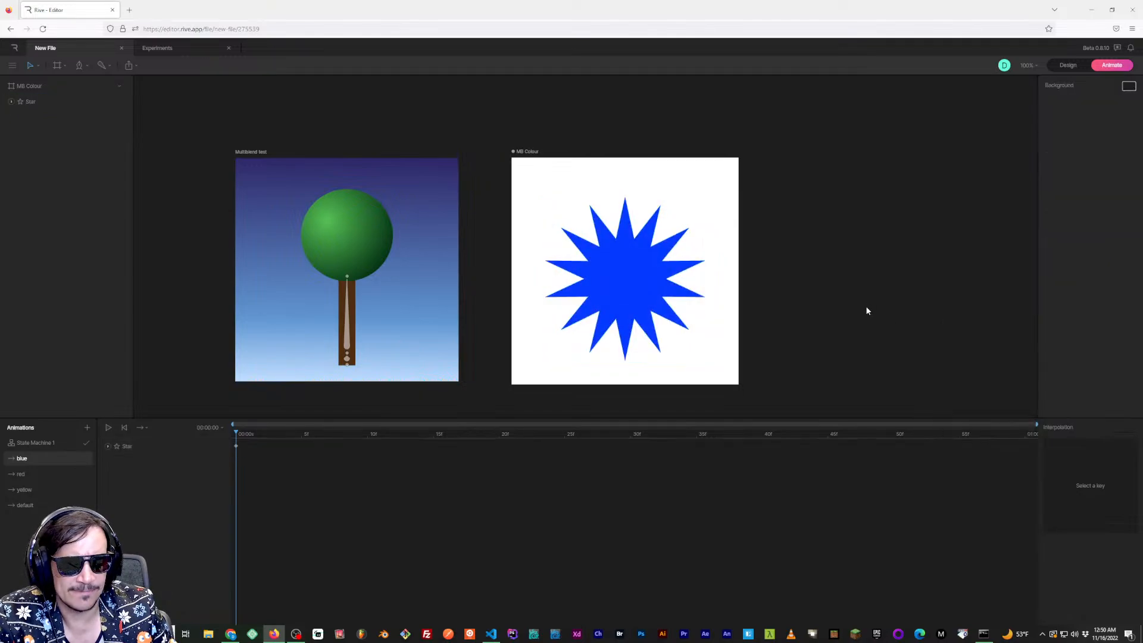
Compare the star's keyed colours across the red, yellow and default timelines
click(48, 474)
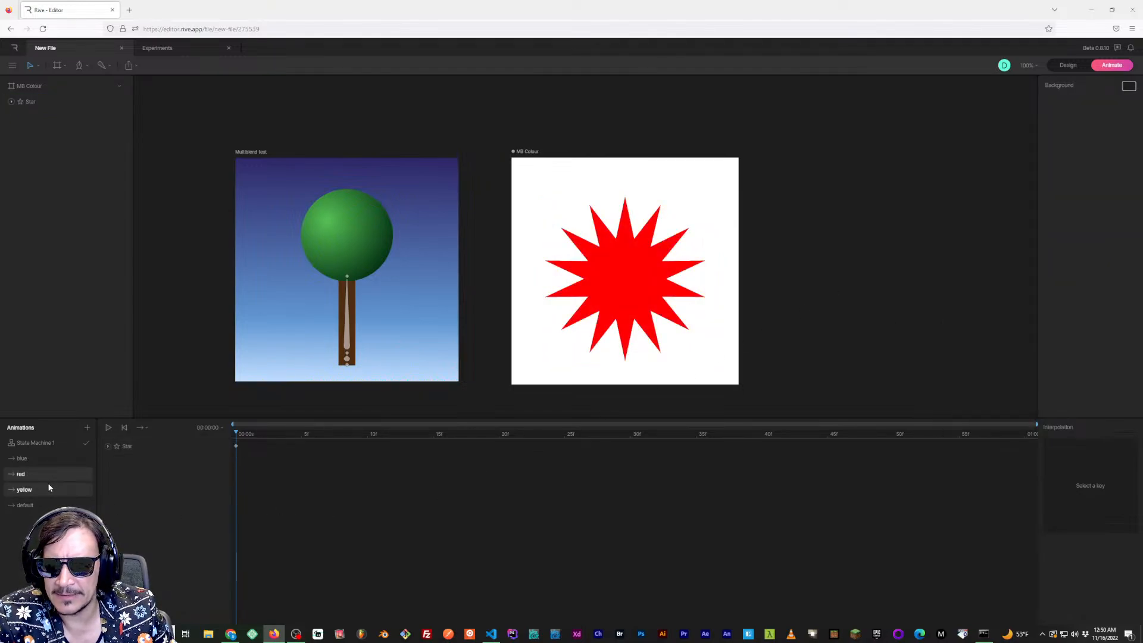
click(45, 490)
click(48, 505)
click(44, 489)
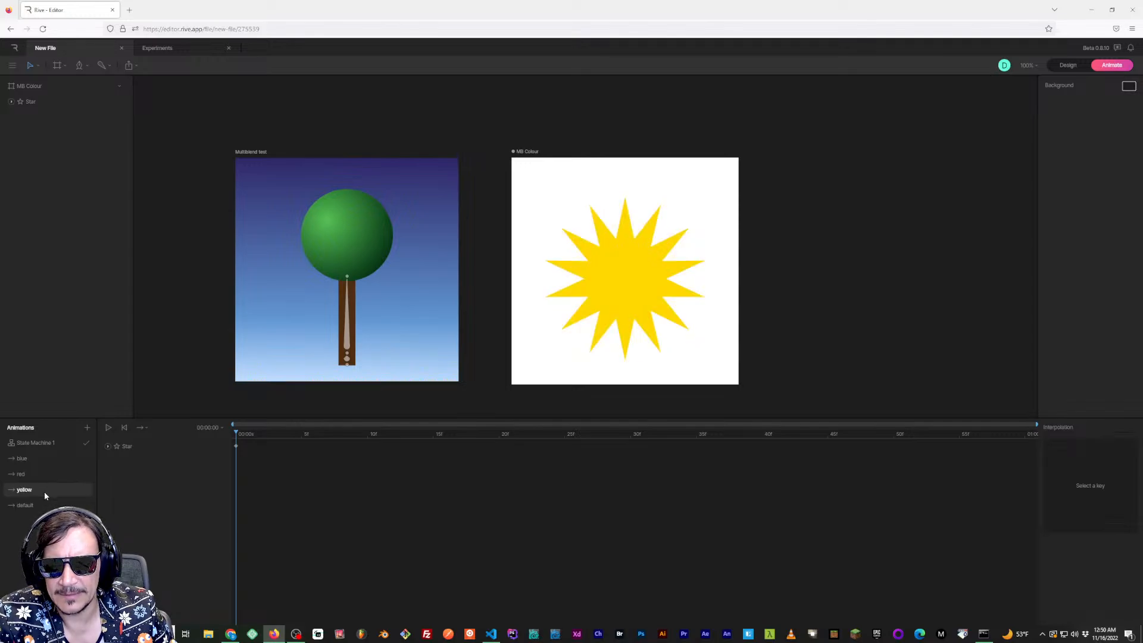
click(44, 505)
click(45, 489)
click(44, 474)
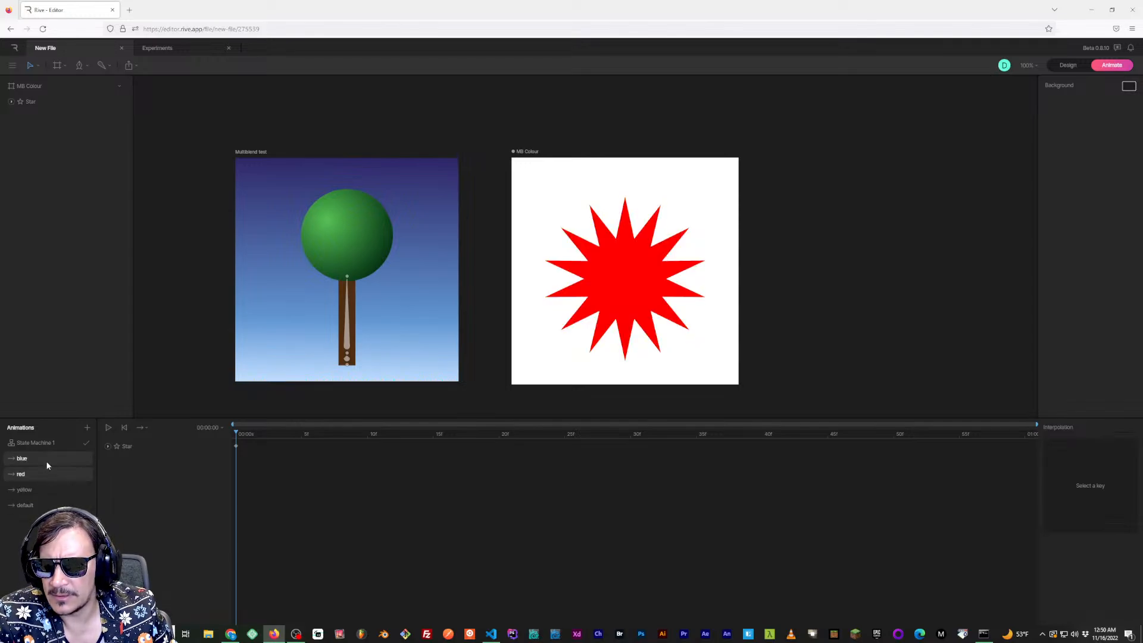
In State Machine 1, add an additive blend state to Layer 1 and arrange it just beneath the Entry state
click(45, 458)
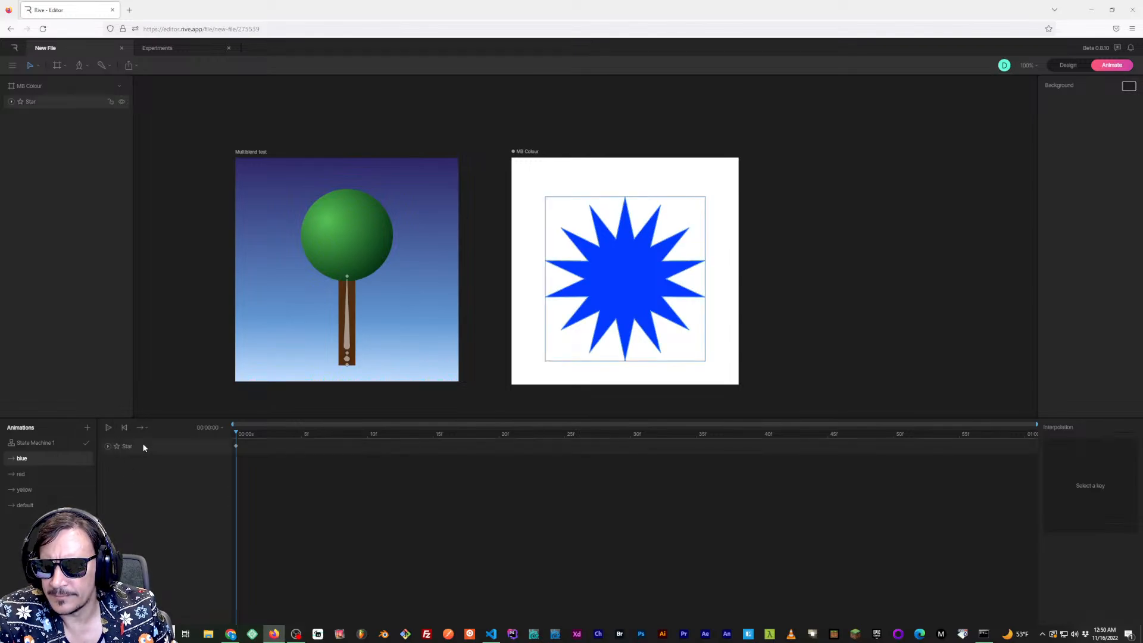
click(57, 443)
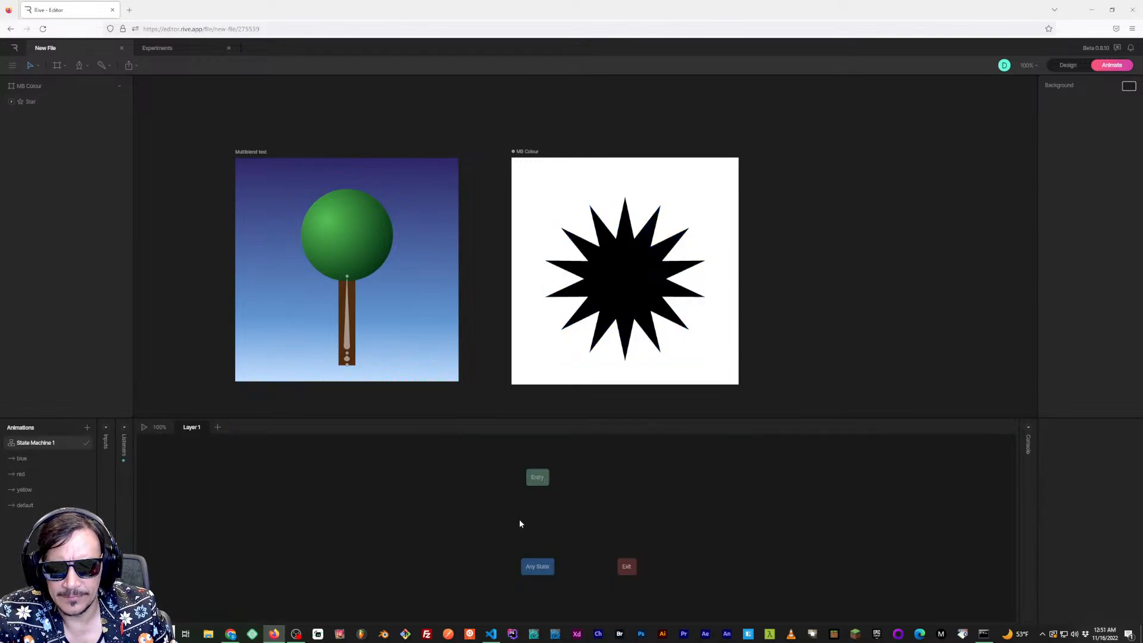
right_click(530, 508)
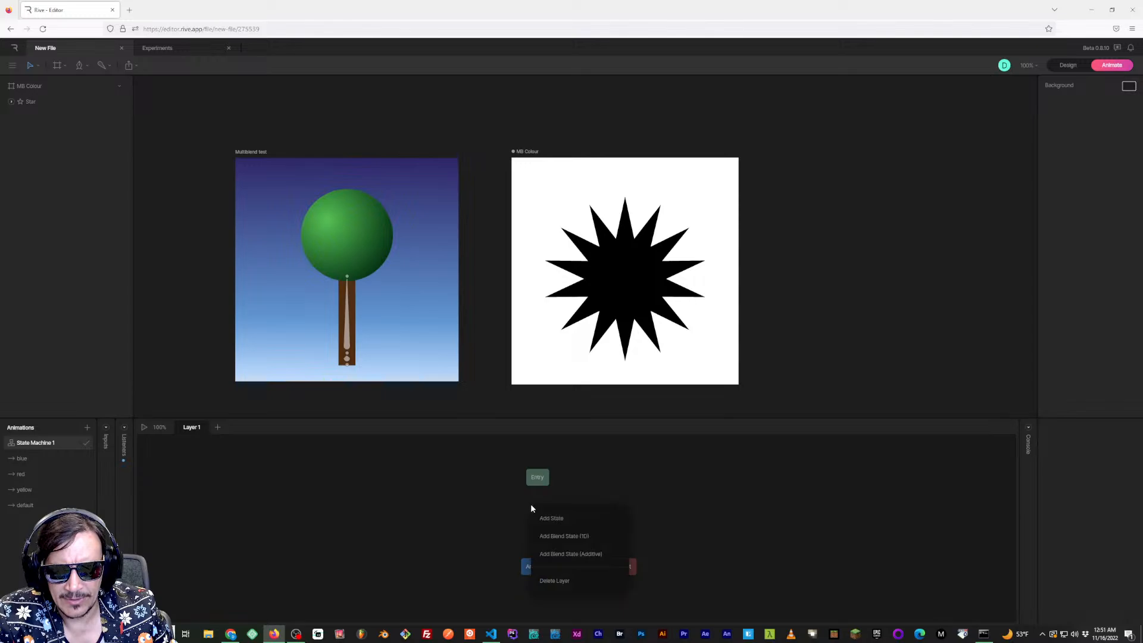
click(583, 542)
drag(576, 511, 542, 523)
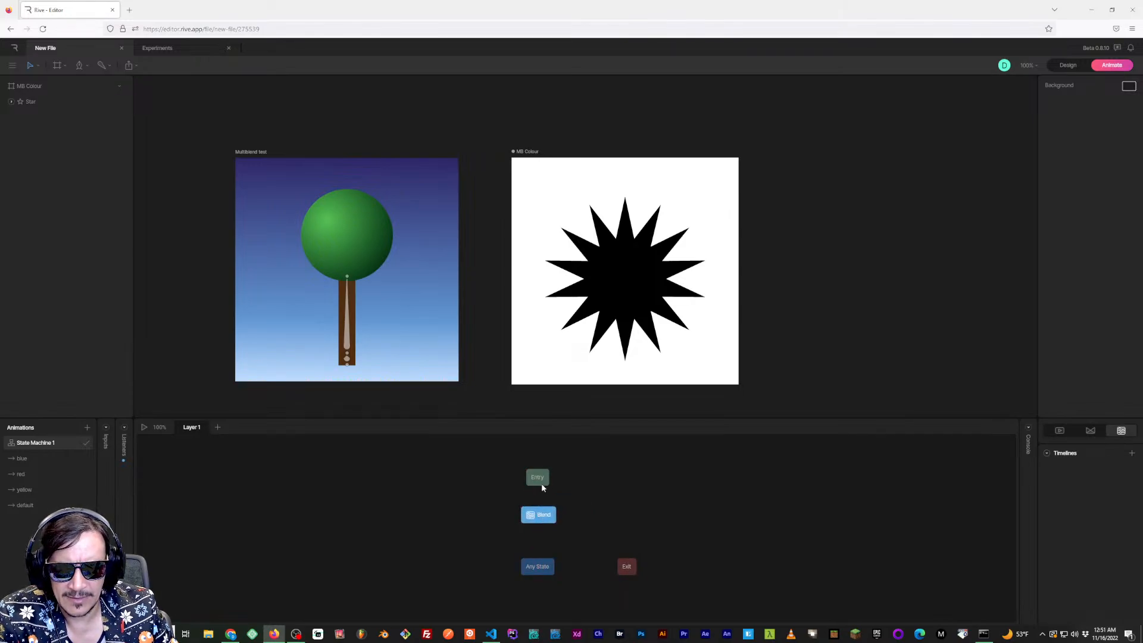
drag(541, 483, 541, 462)
drag(544, 518, 546, 500)
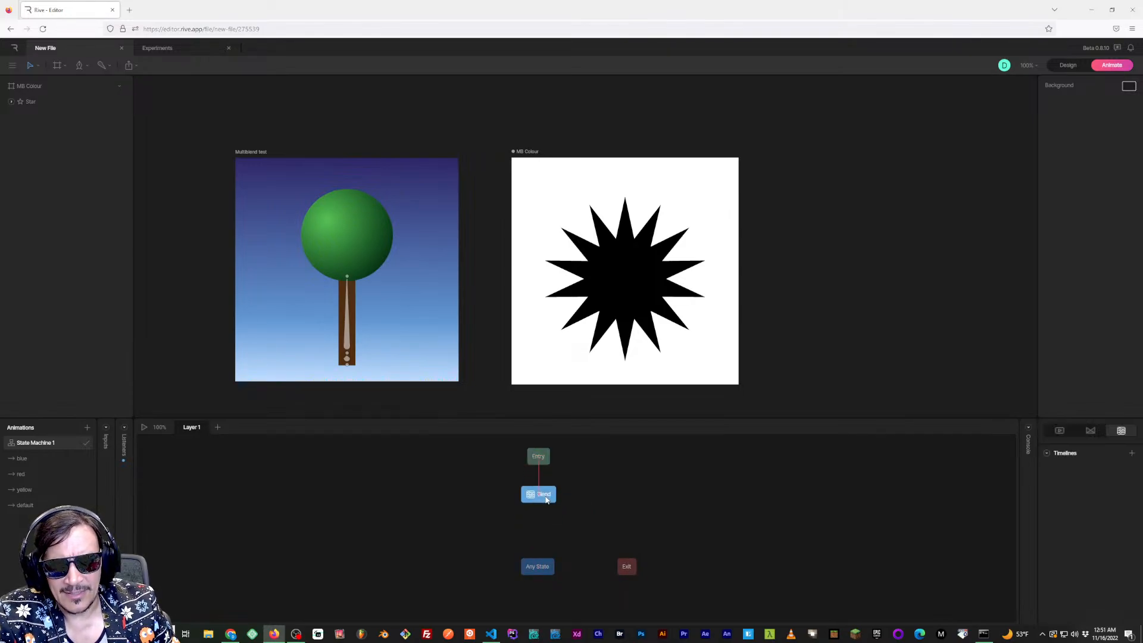
click(518, 526)
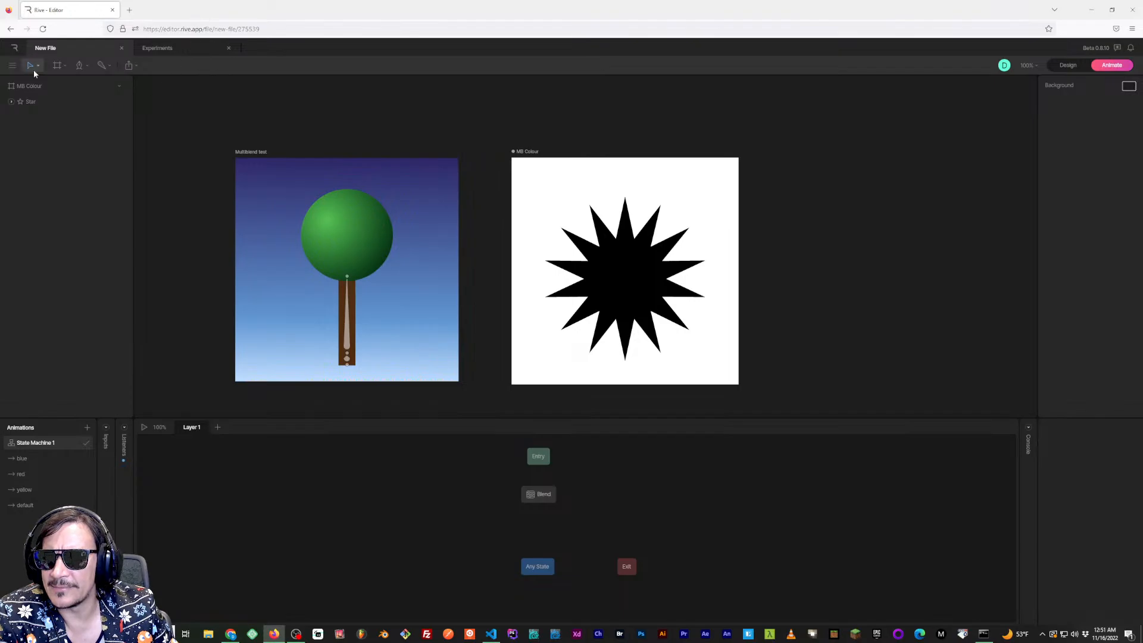
Open the Layers Demo file from the drafts
click(15, 48)
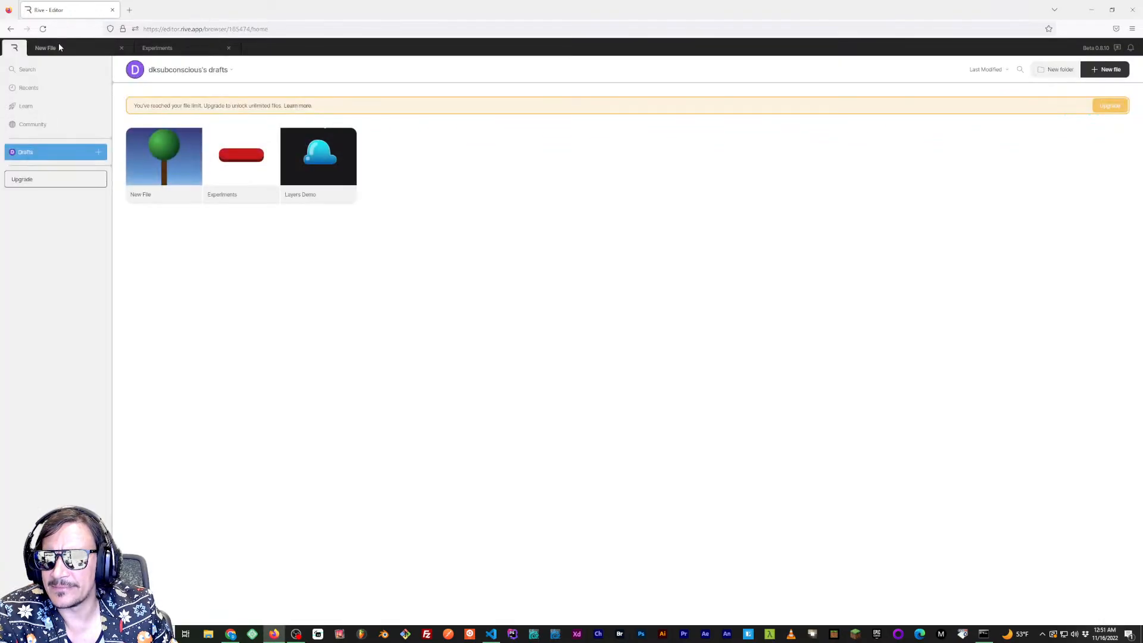
click(59, 45)
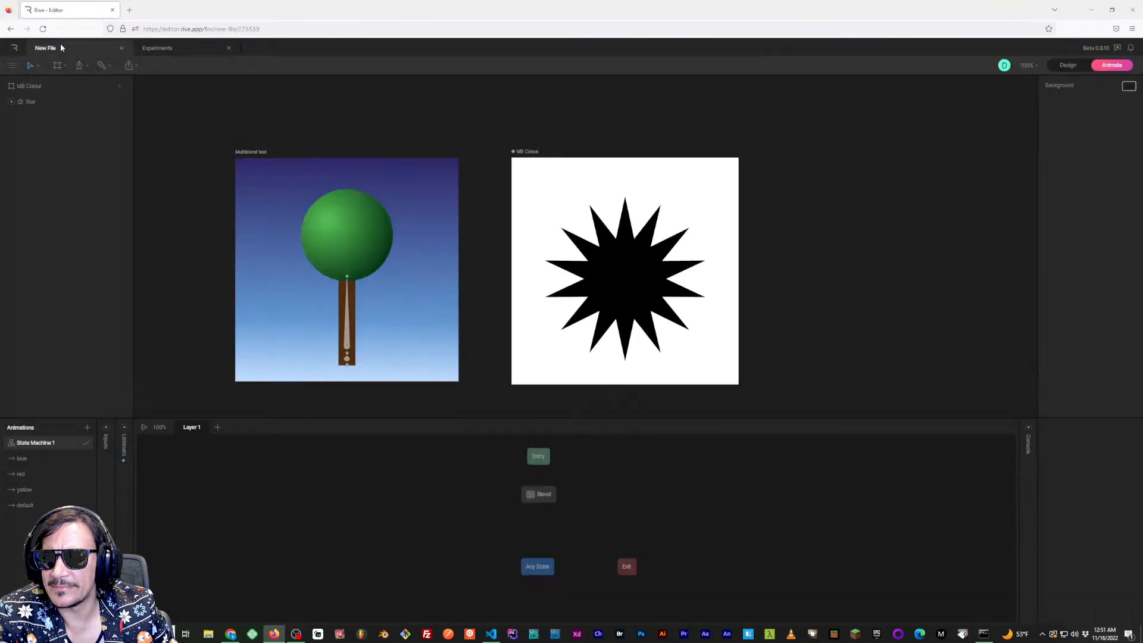
click(15, 50)
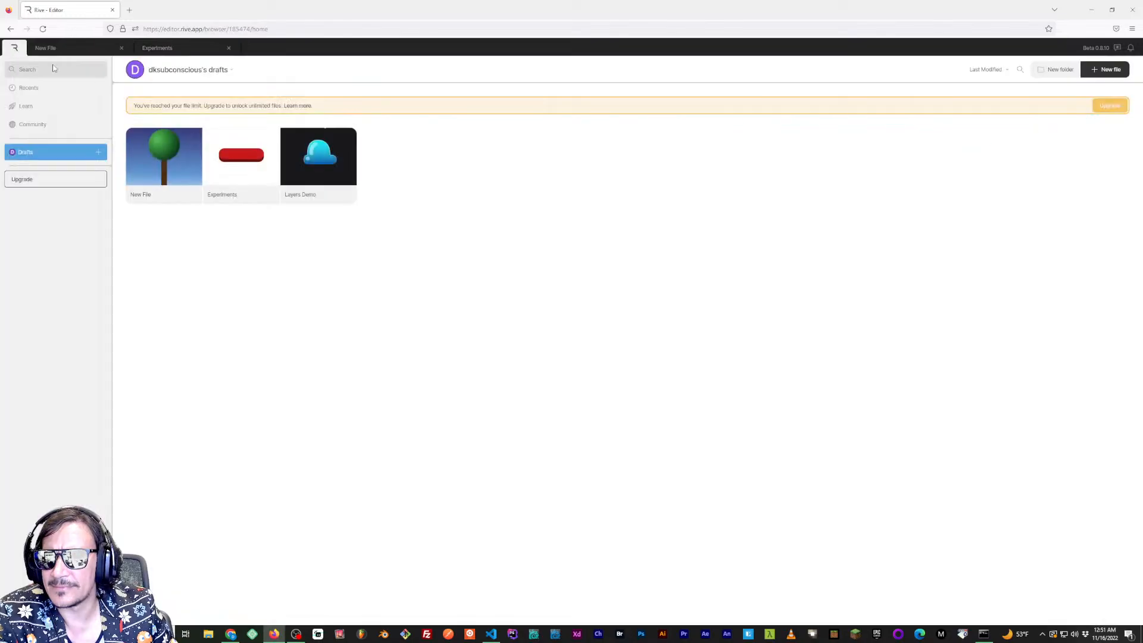
double_click(337, 161)
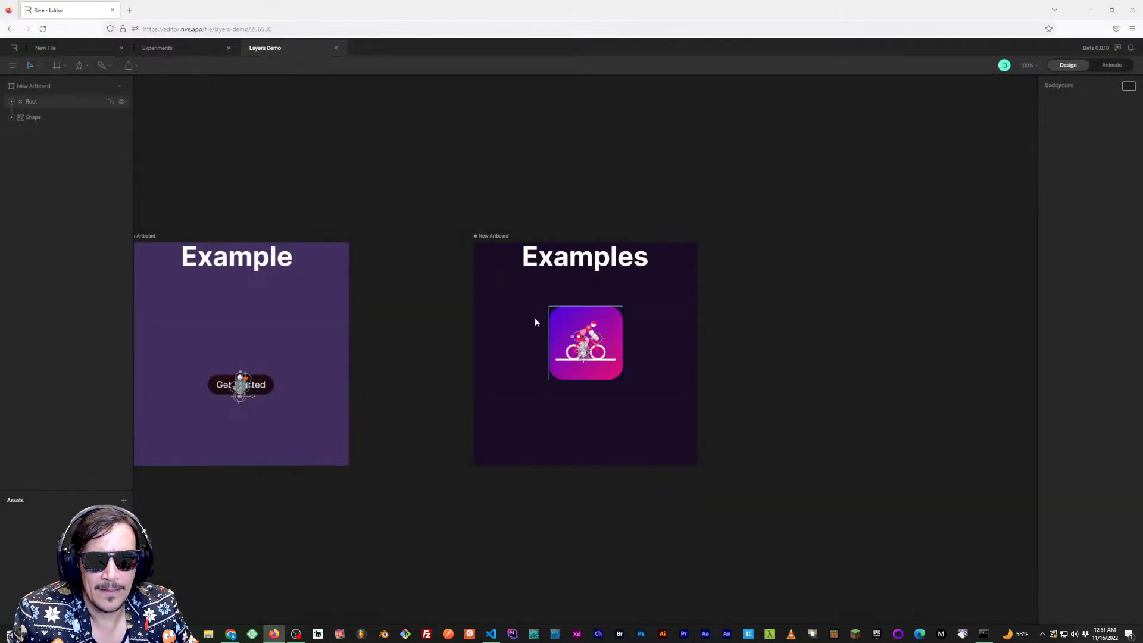
Look through the Layers Demo artboards to find the Independent Actions example
drag(446, 353, 728, 347)
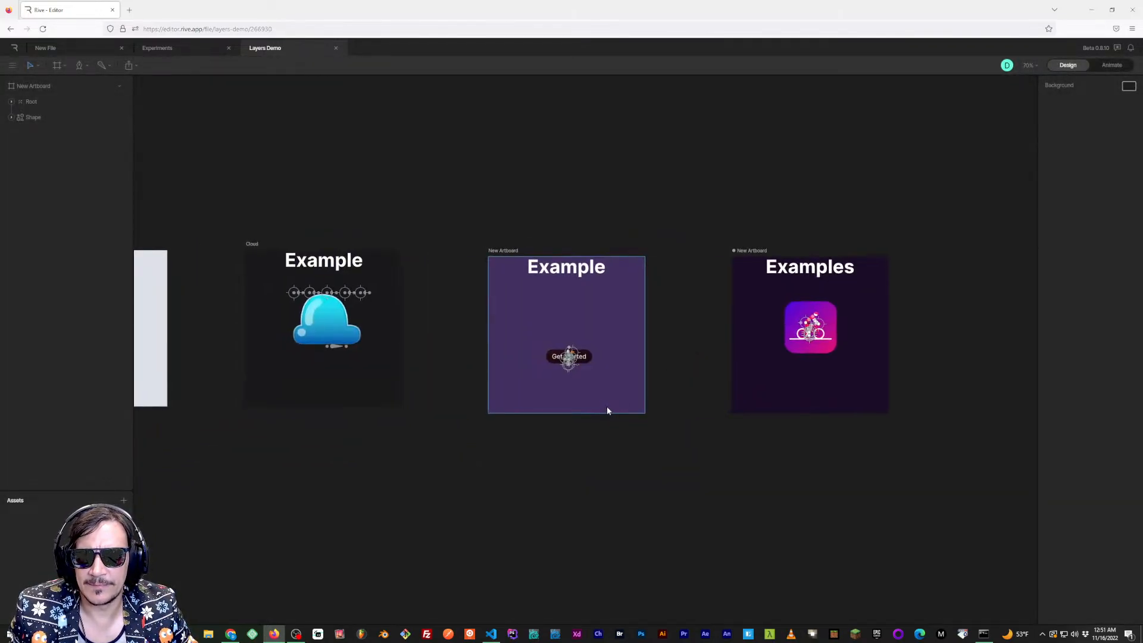
scroll(606, 410, down, 3)
drag(511, 435, 670, 416)
drag(546, 431, 794, 378)
drag(549, 400, 755, 389)
drag(589, 392, 855, 384)
drag(471, 395, 759, 388)
drag(611, 392, 677, 389)
drag(397, 391, 478, 378)
scroll(459, 295, up, 8)
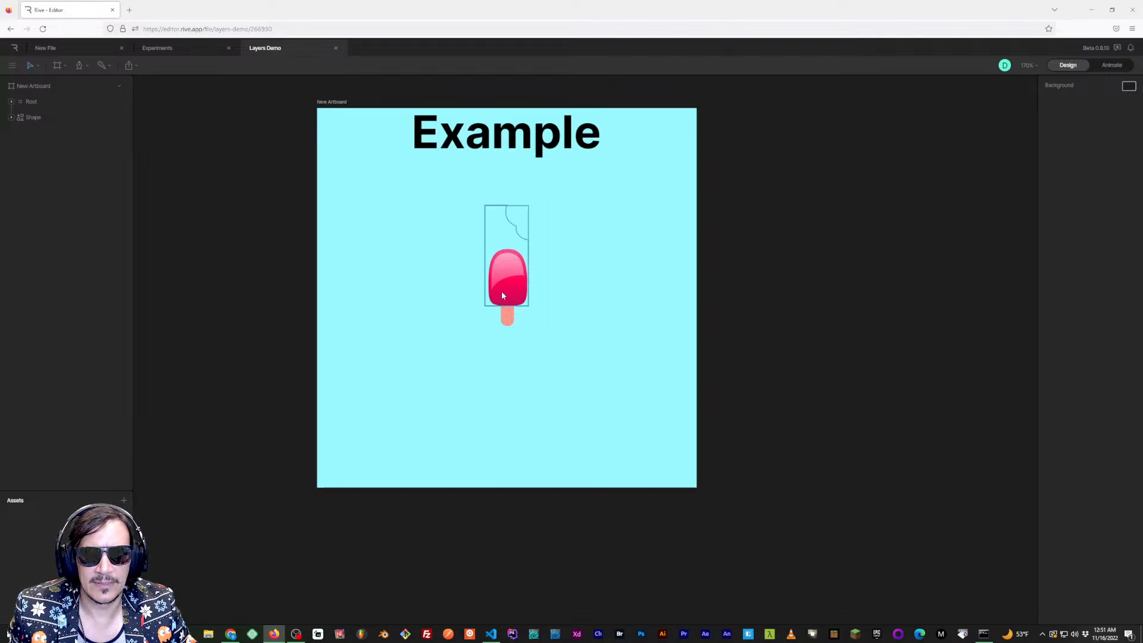
scroll(509, 277, down, 4)
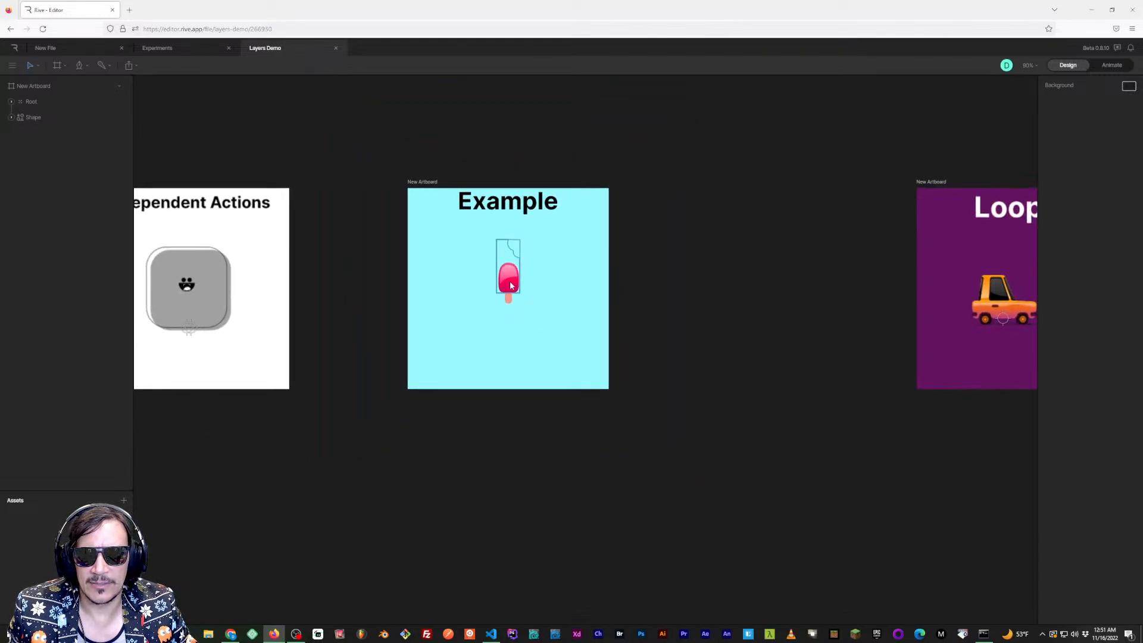
scroll(397, 357, down, 2)
scroll(492, 327, left, 5)
scroll(527, 312, up, 4)
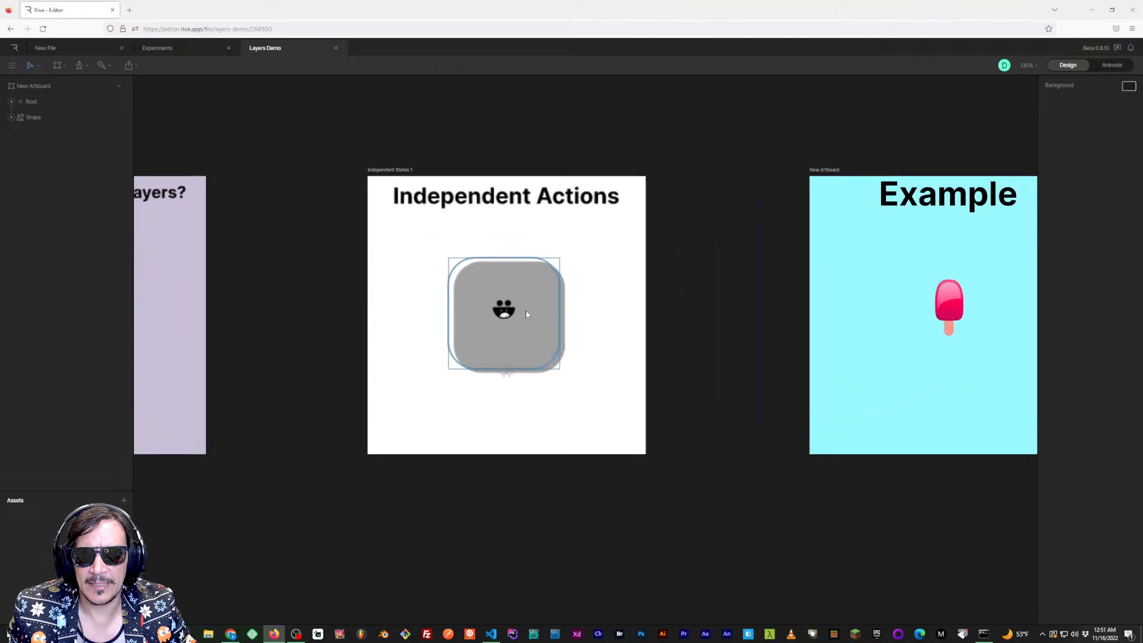
Select the Independent States 1 artboard, show it in Animate mode and enlarge the animation area
click(523, 351)
click(394, 166)
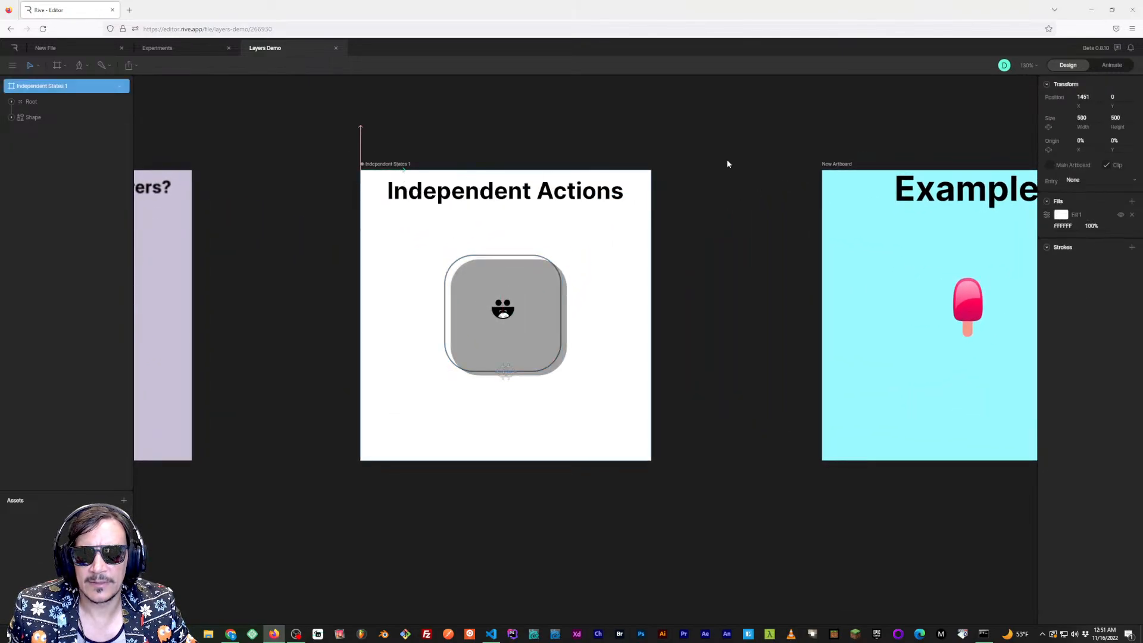
click(1110, 67)
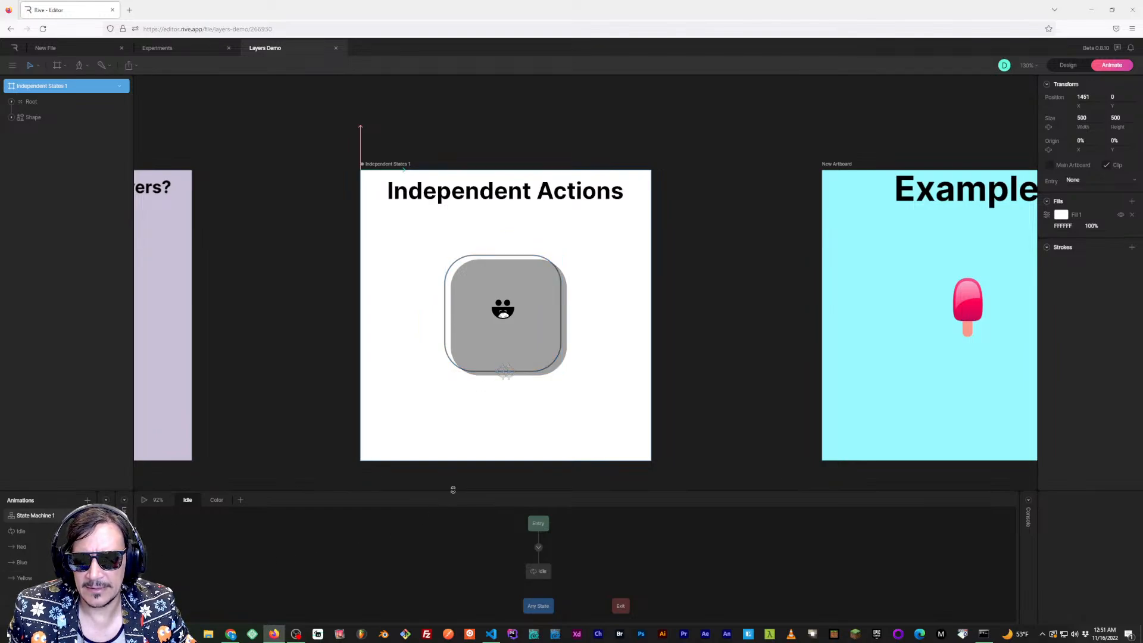
drag(453, 490, 454, 457)
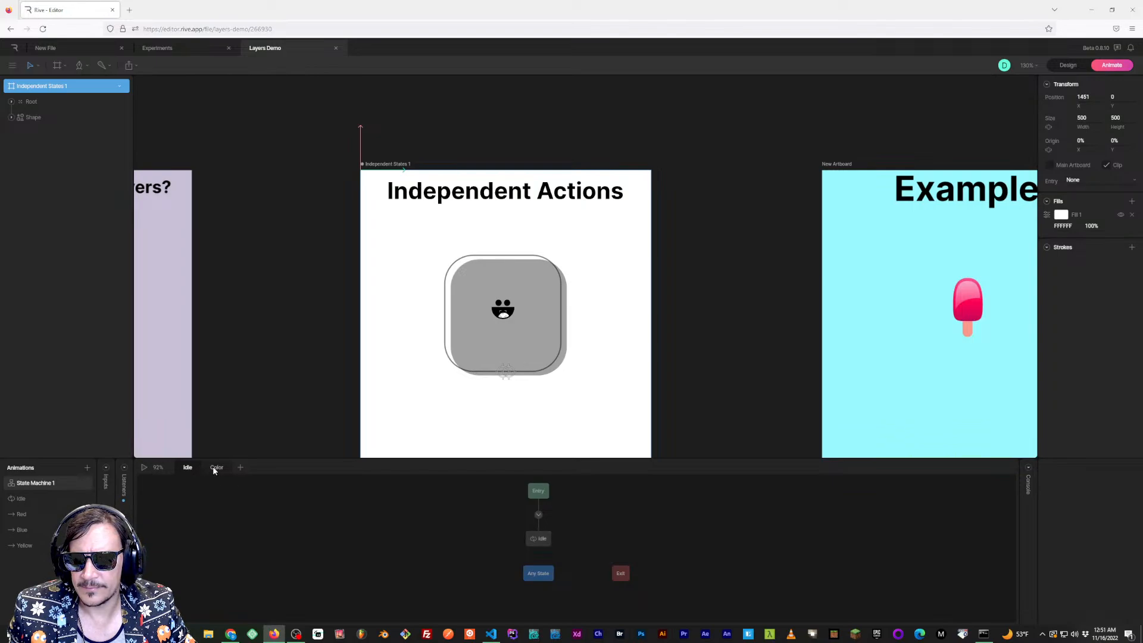
Compare the state machine's Idle and Color layers, and examine Any State's transitions and the inputs list
click(216, 468)
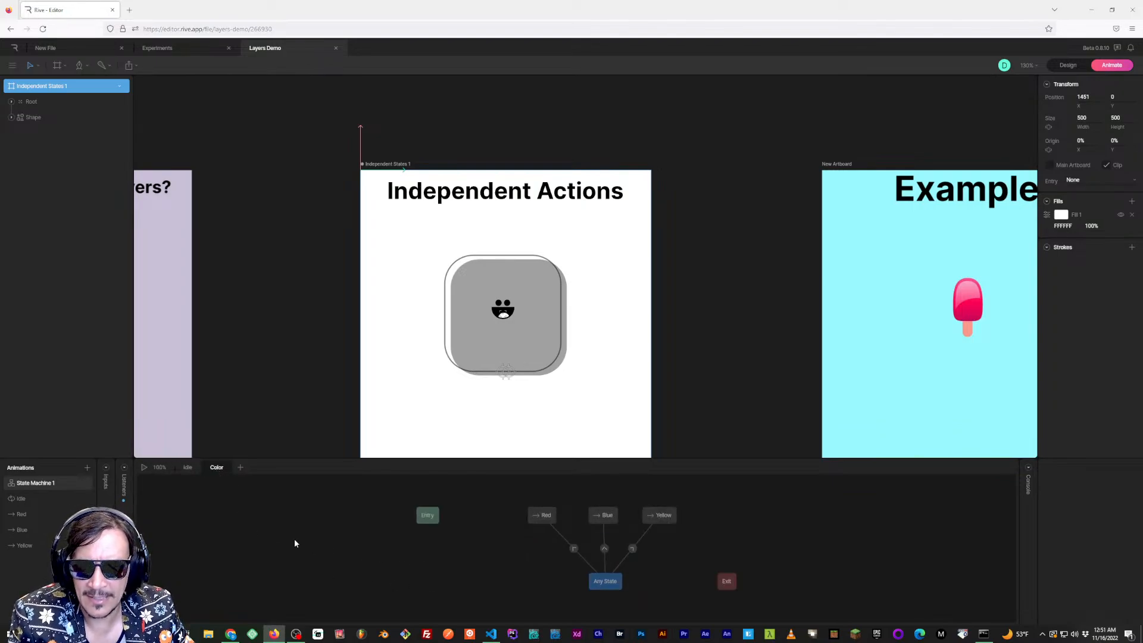
click(187, 467)
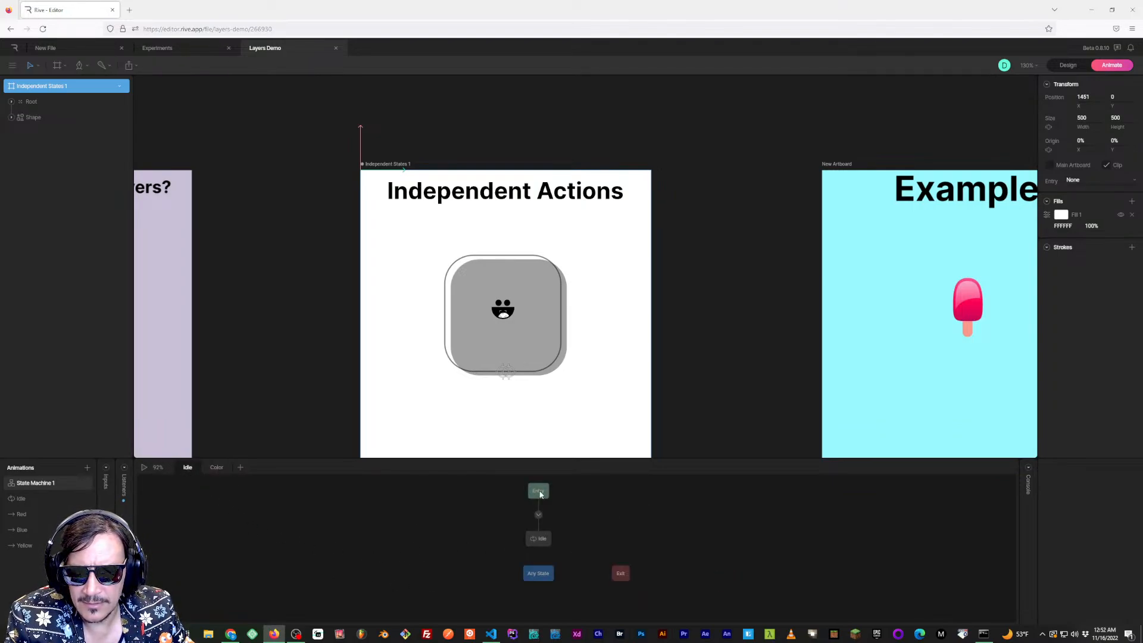
click(211, 472)
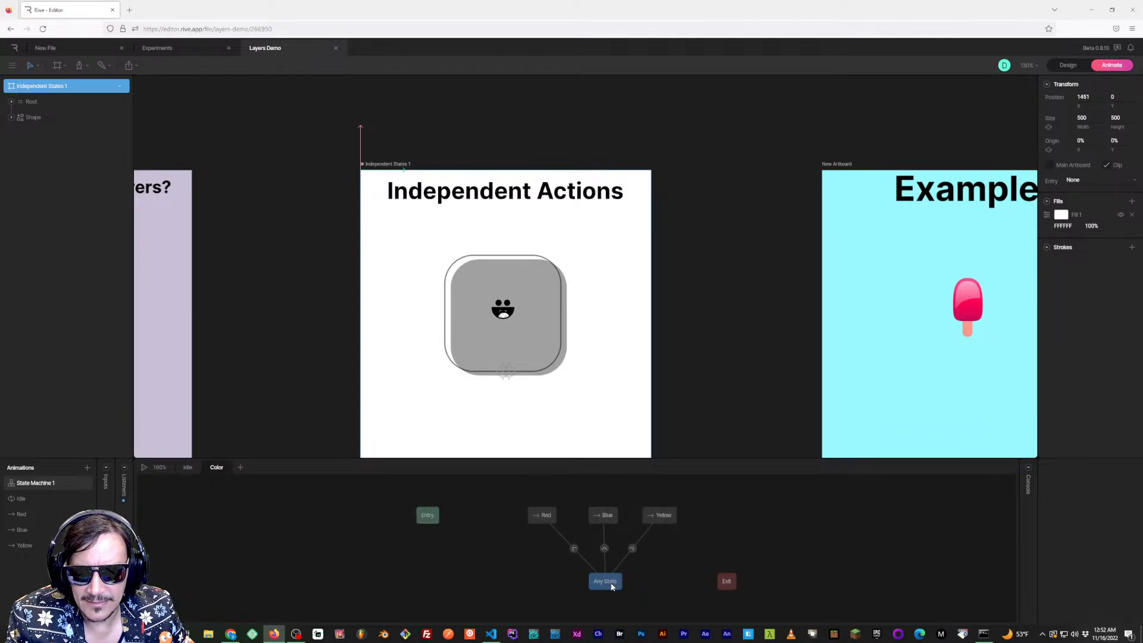
click(187, 467)
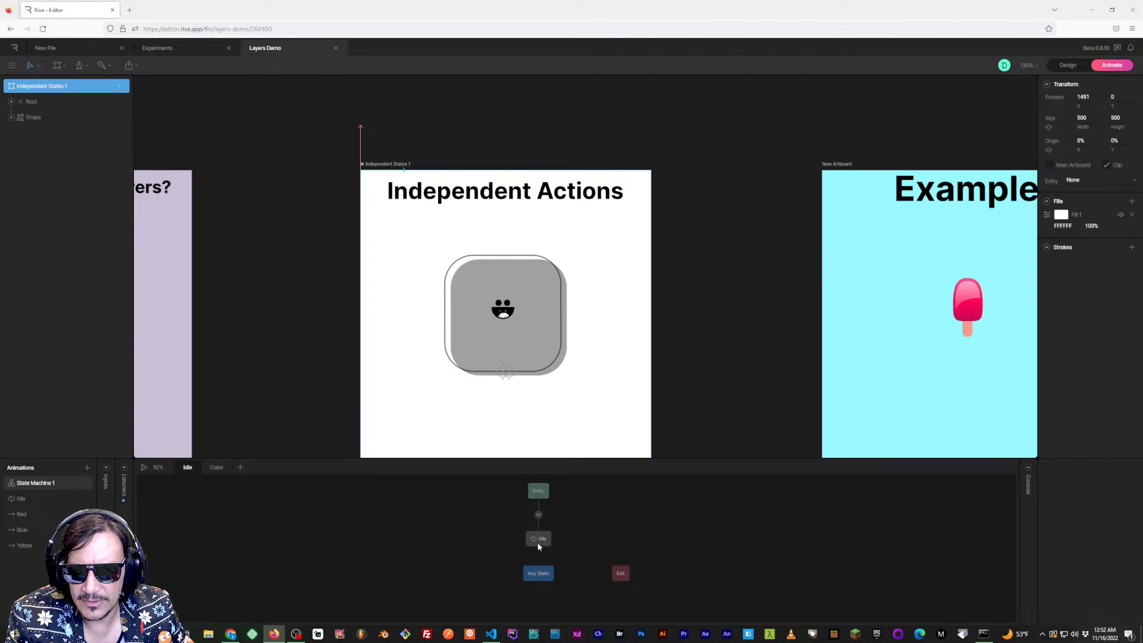
click(216, 467)
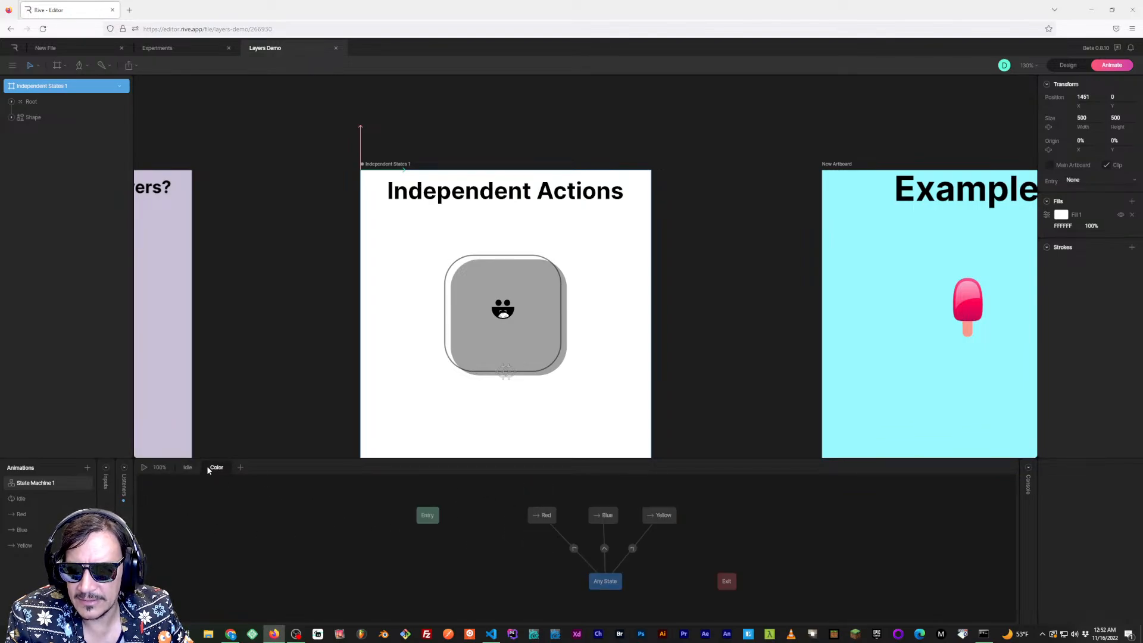
click(605, 581)
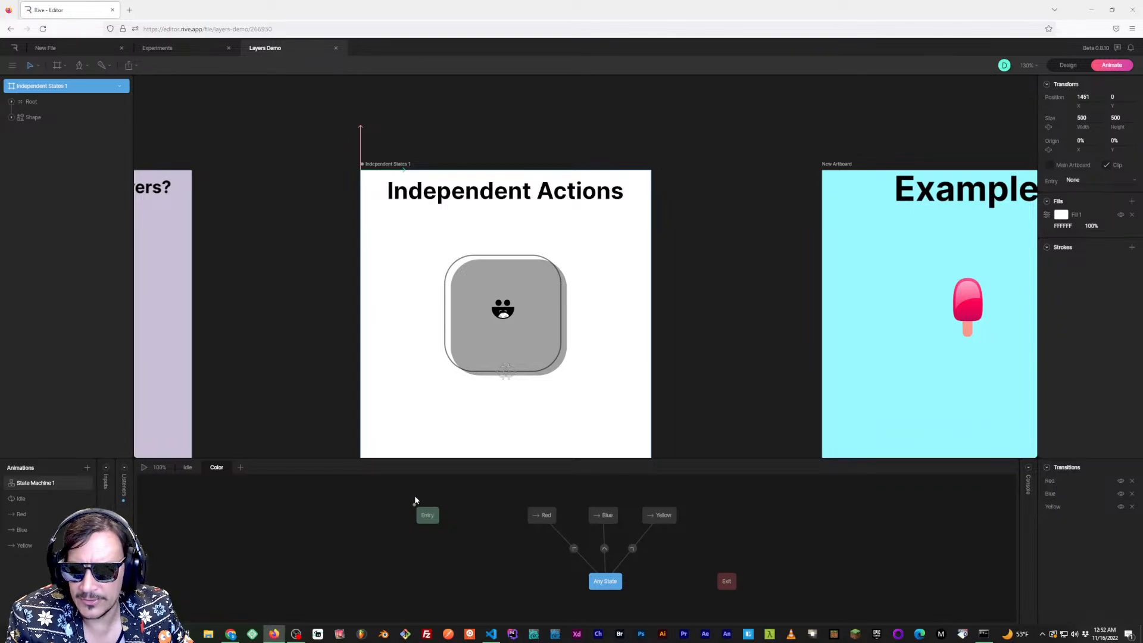
click(106, 471)
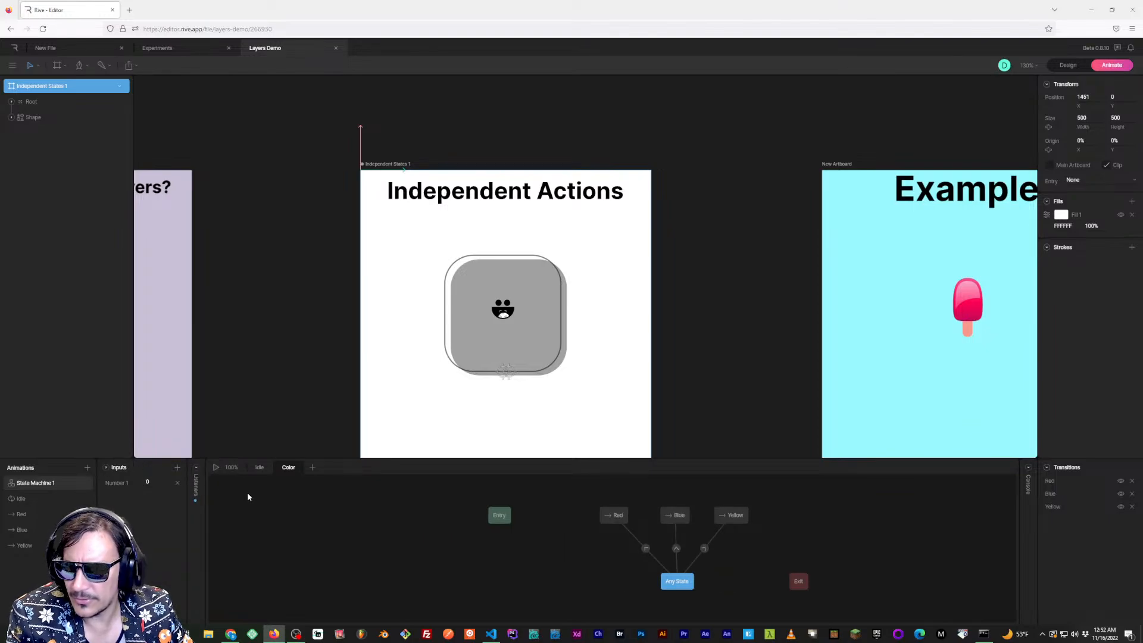
Preview the Red, Blue, Yellow and Idle timelines on the artboard and return to State Machine 1
click(53, 515)
click(47, 529)
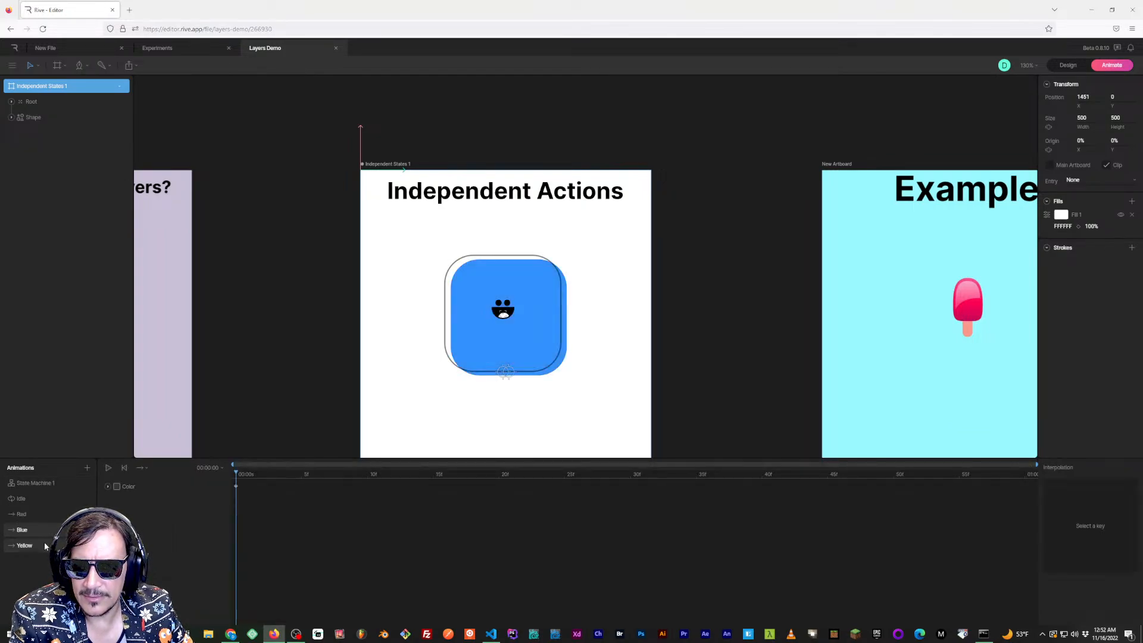
click(45, 545)
click(38, 511)
click(37, 498)
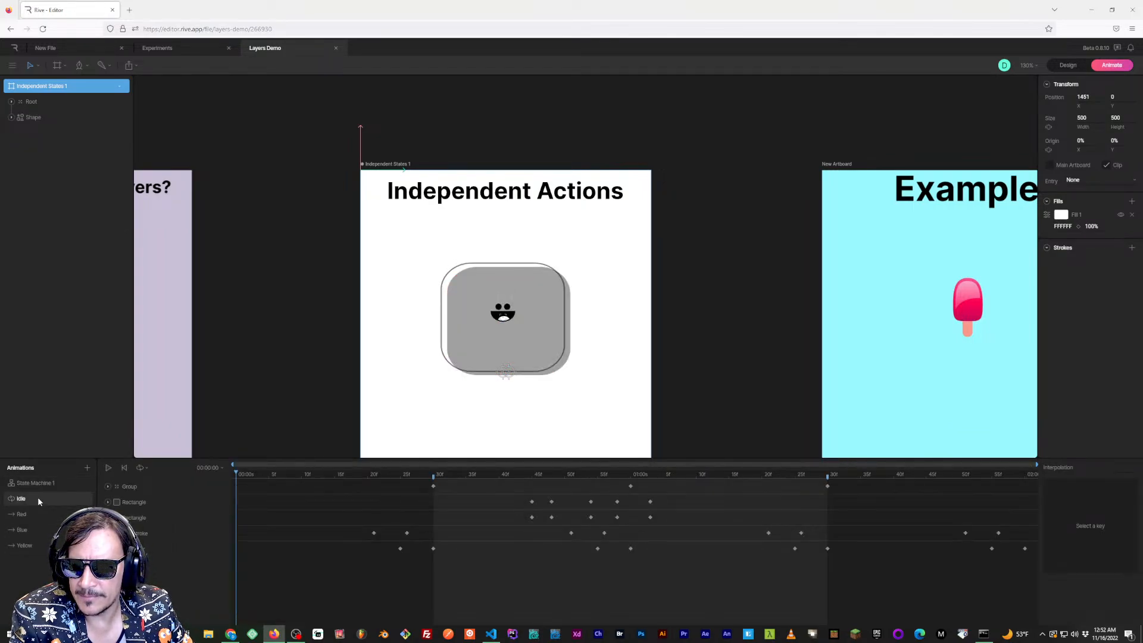
click(40, 484)
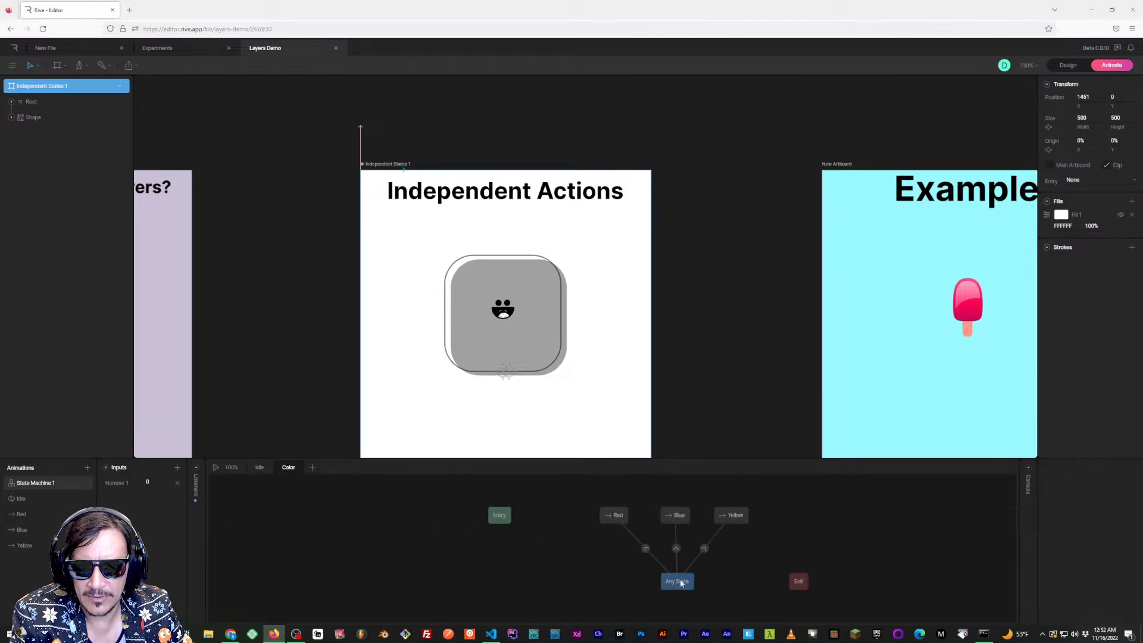
Inspect the Entry to Idle transition and the Idle state's timeline in the Idle layer
click(259, 467)
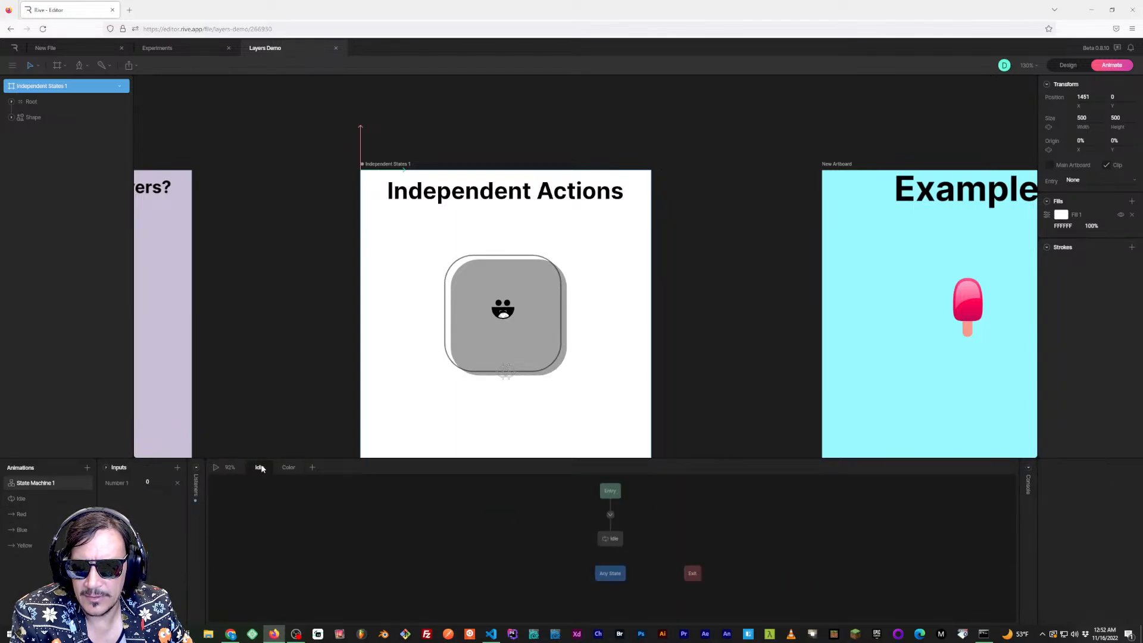
click(610, 516)
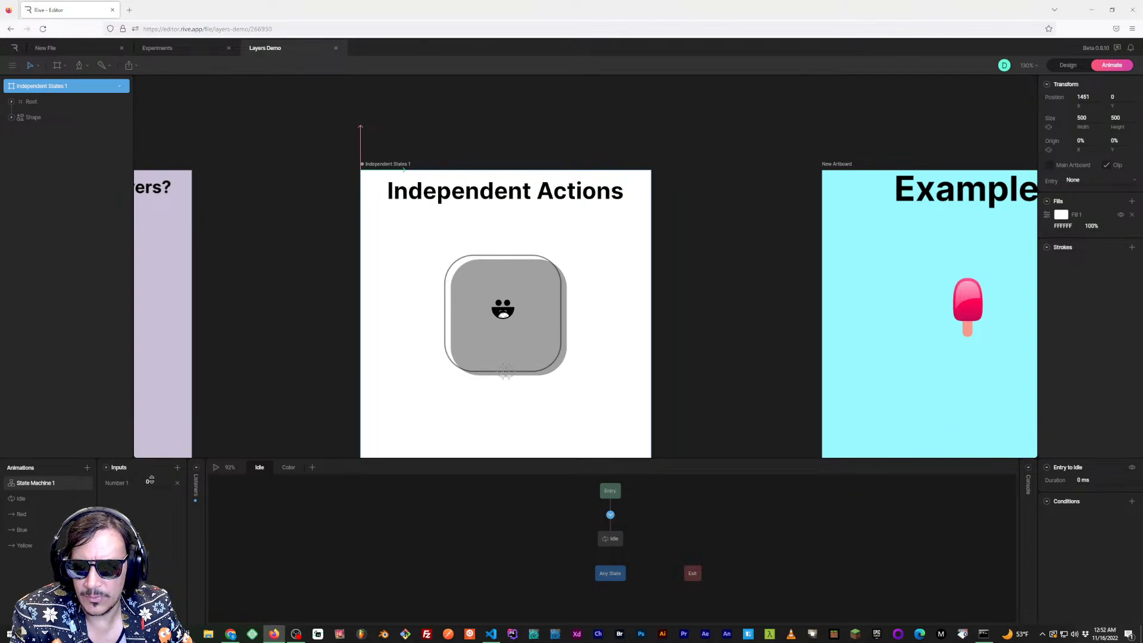
click(610, 538)
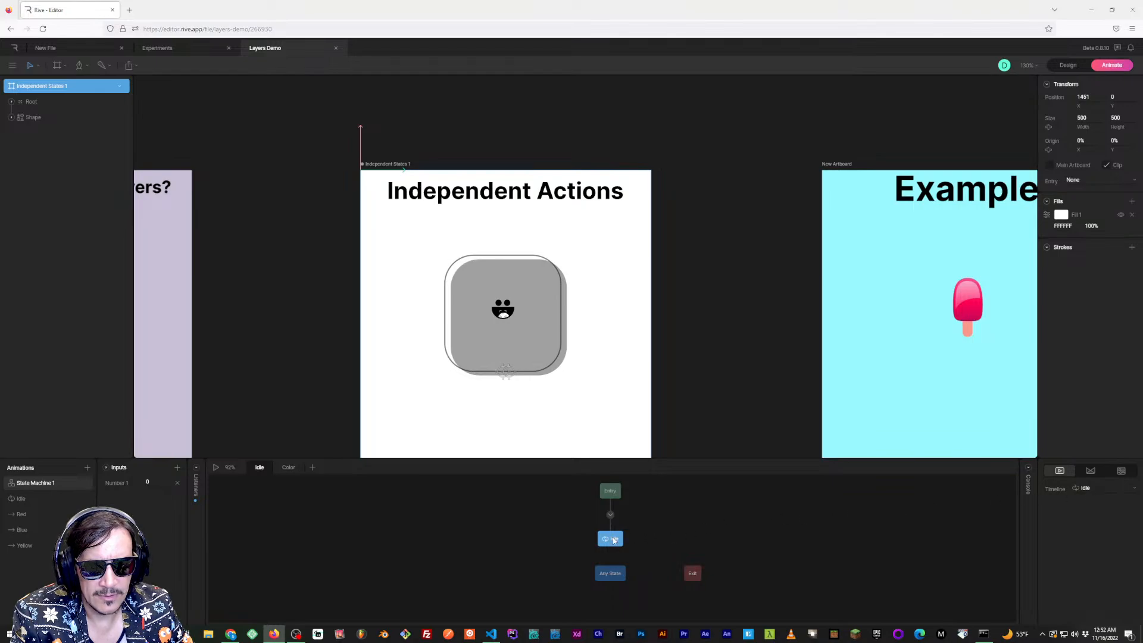
click(611, 515)
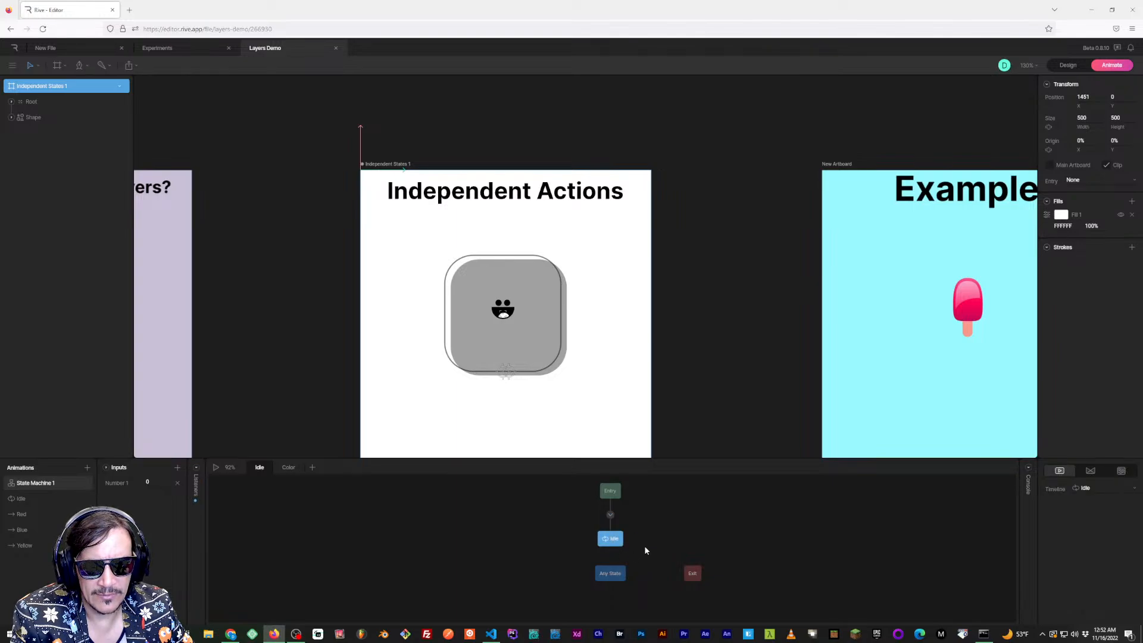
click(436, 533)
Close the Experiments file and return to the MB Colour state machine in New File
click(177, 49)
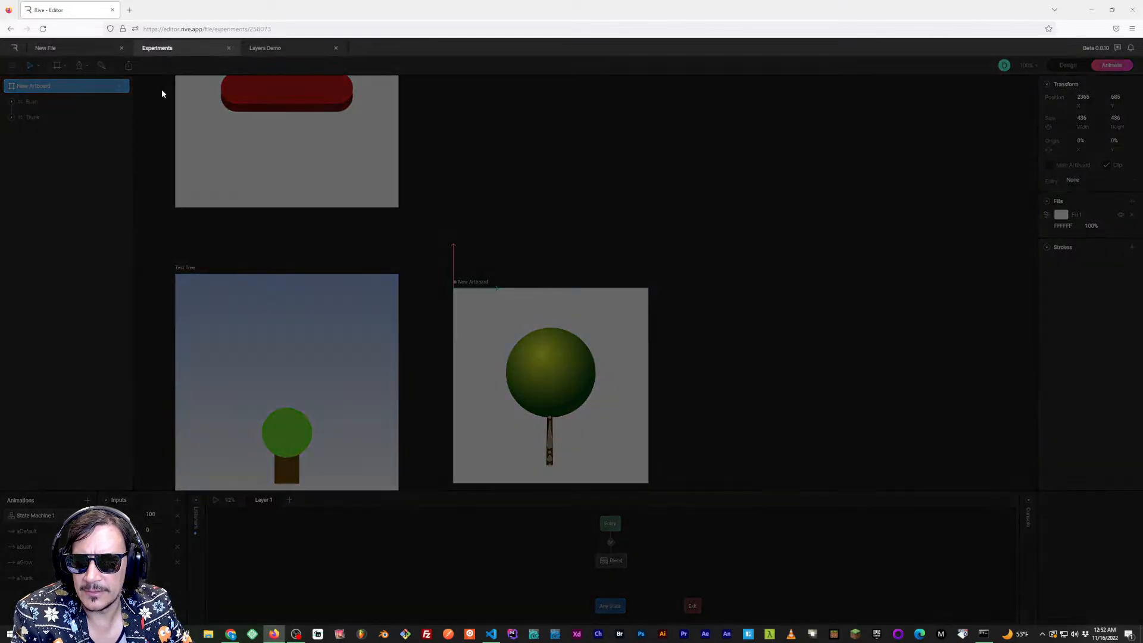
click(444, 172)
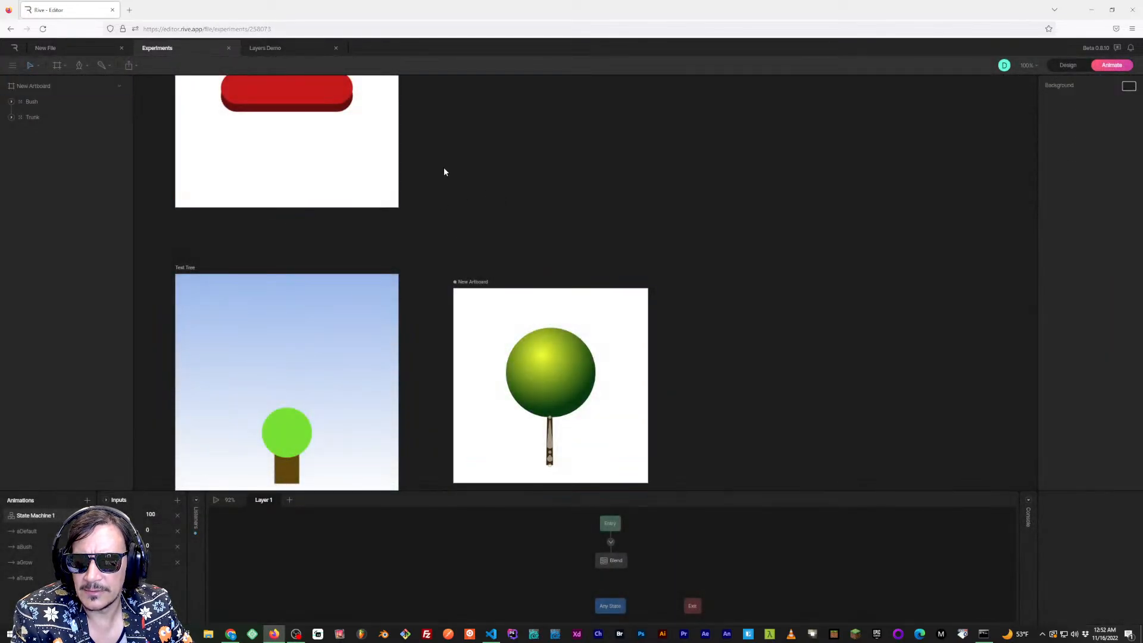
click(228, 48)
click(61, 49)
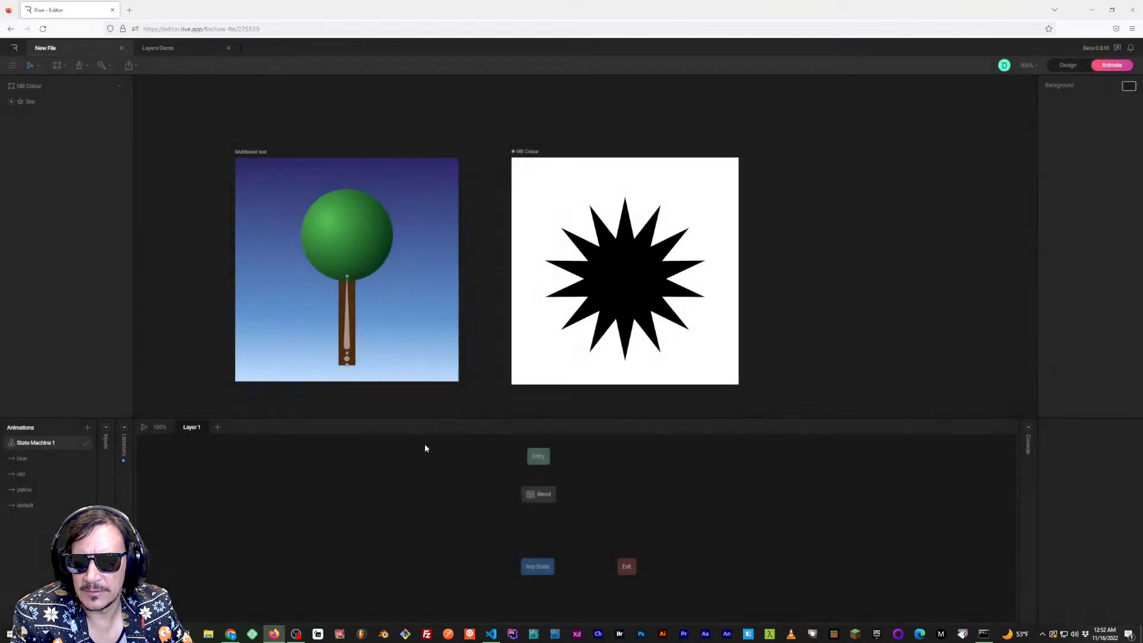
Delete the Blend state from Layer 1 of the MB Colour state machine
click(534, 497)
right_click(535, 498)
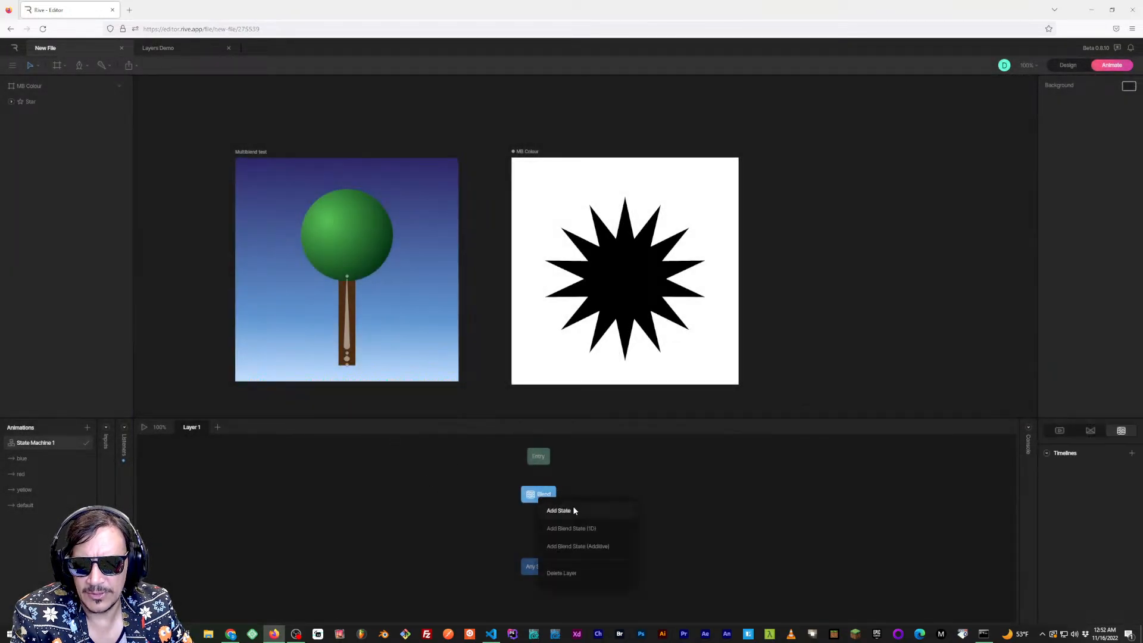
click(569, 491)
click(542, 493)
key(Delete)
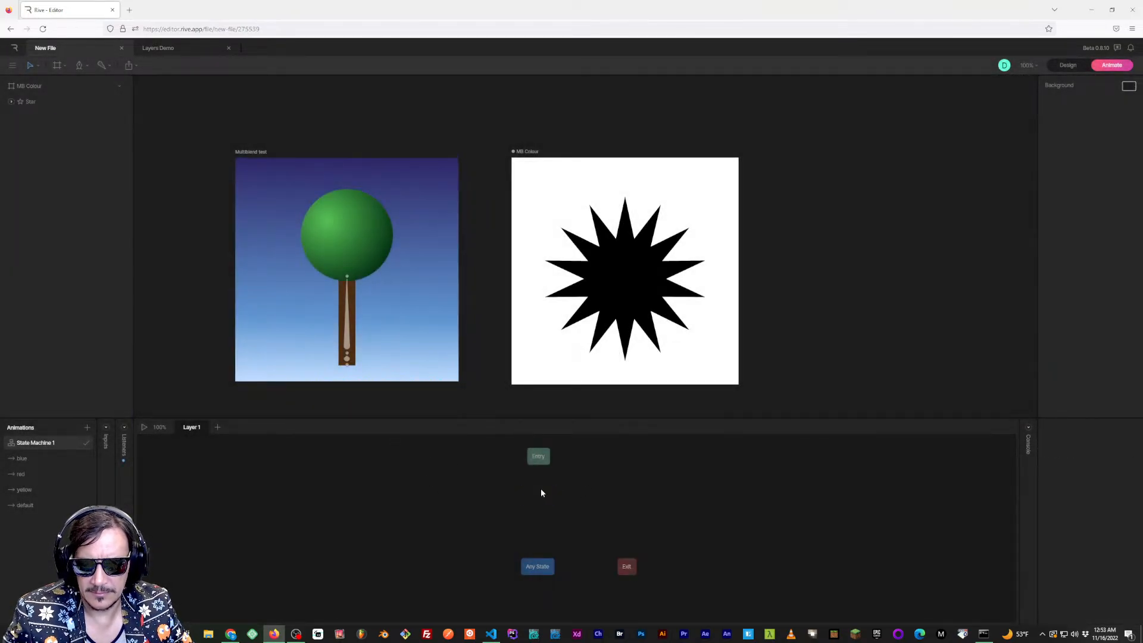
right_click(539, 491)
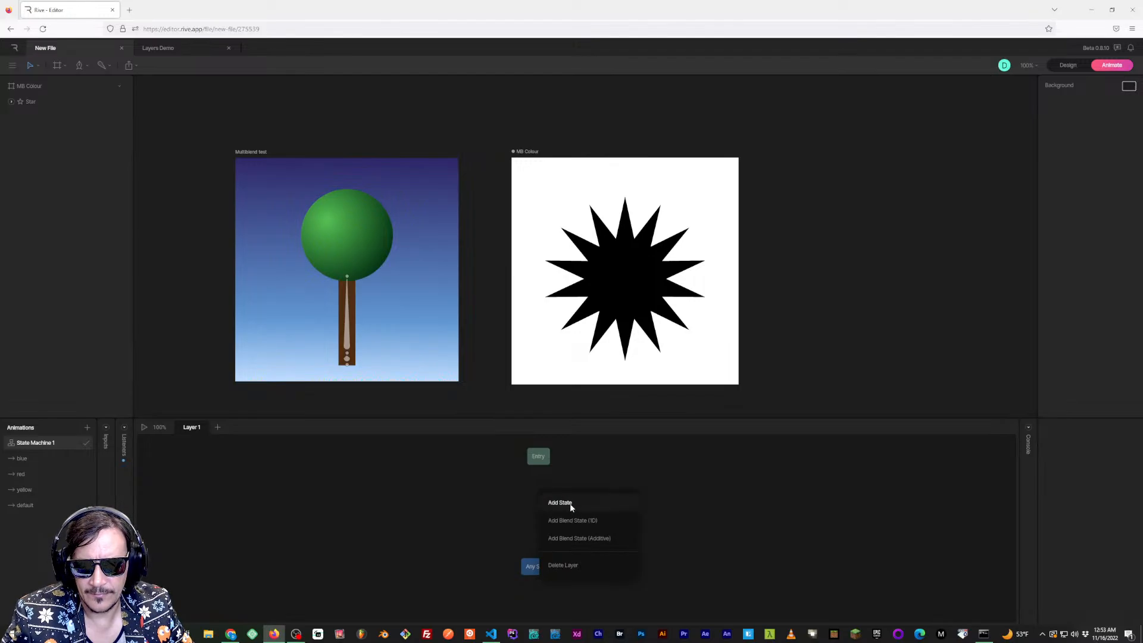
click(512, 506)
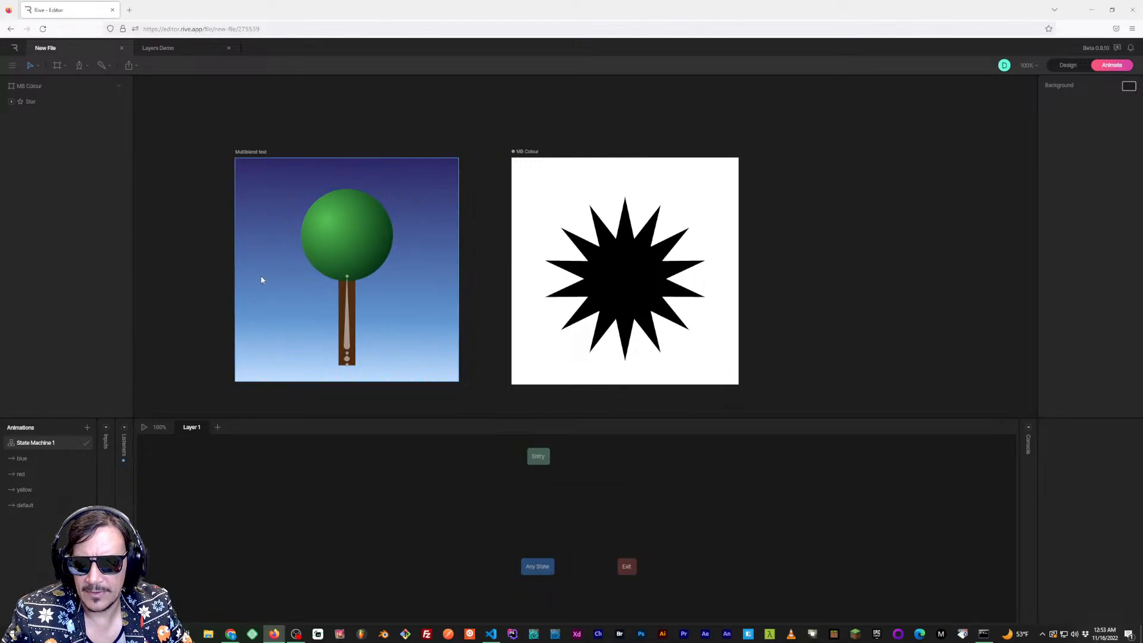
Review the keys and playback range of the Idle timeline in Layers Demo and return to New File
click(162, 49)
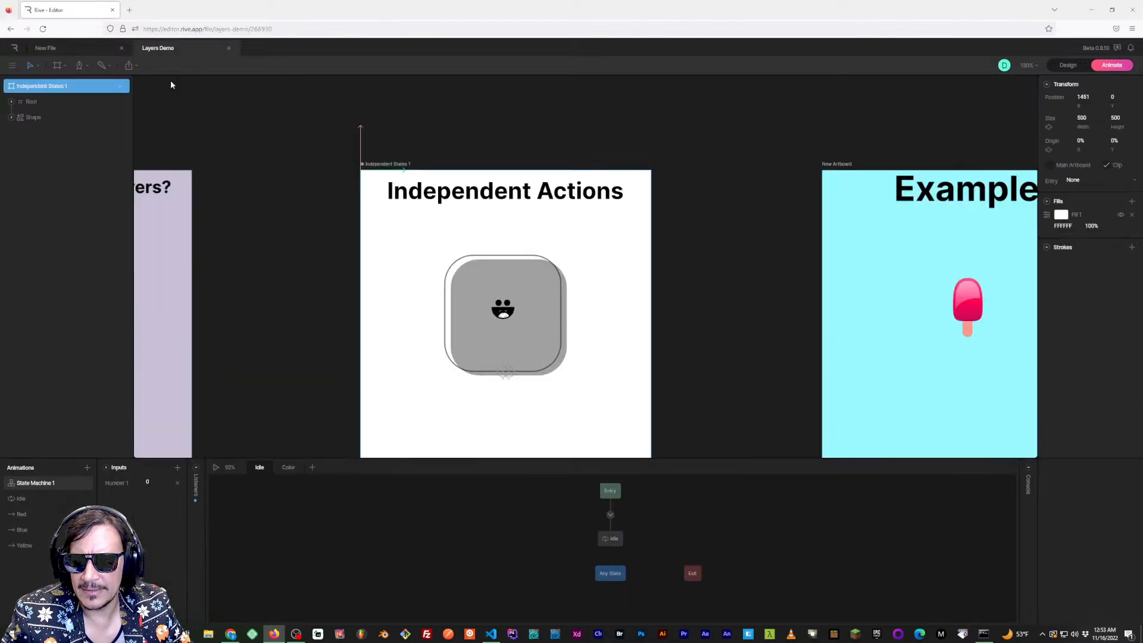
click(34, 502)
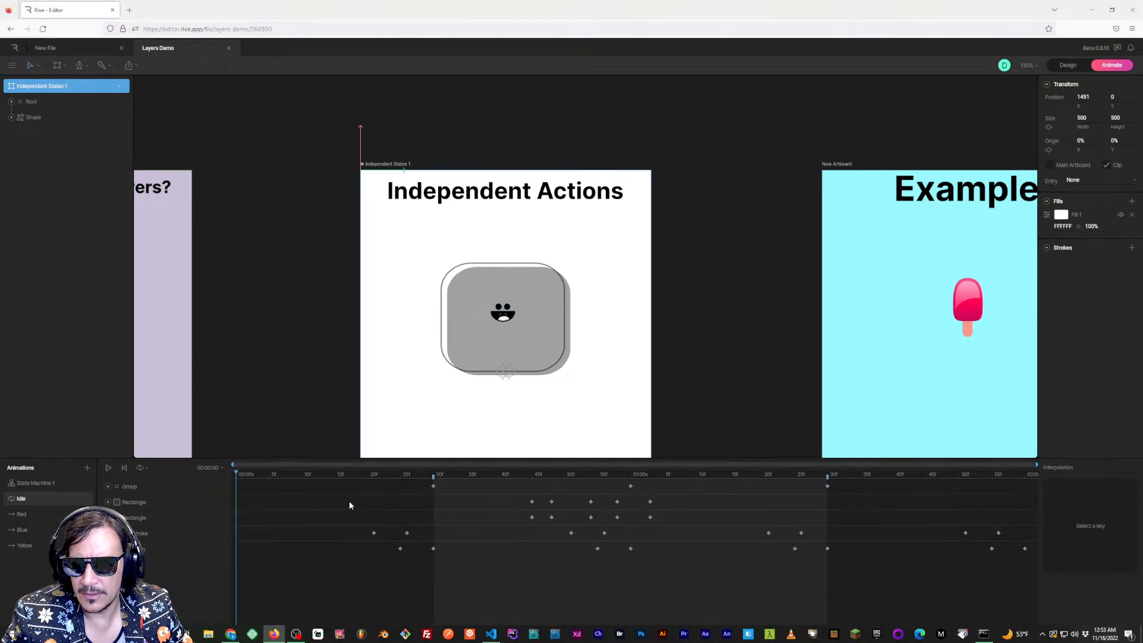
click(643, 474)
drag(670, 476, 211, 477)
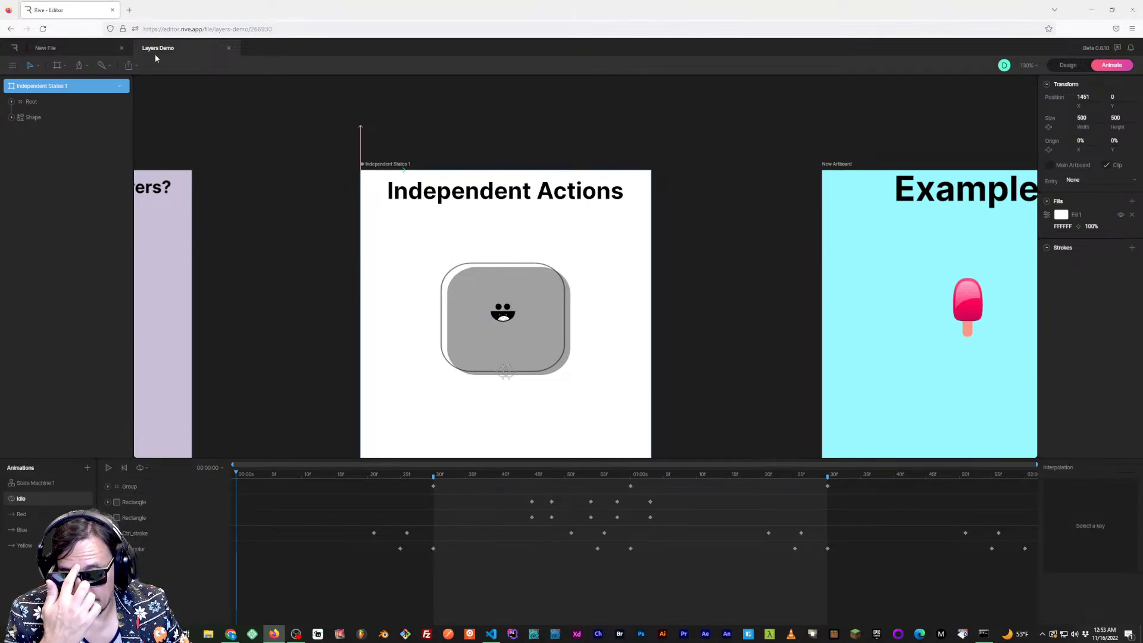
click(90, 47)
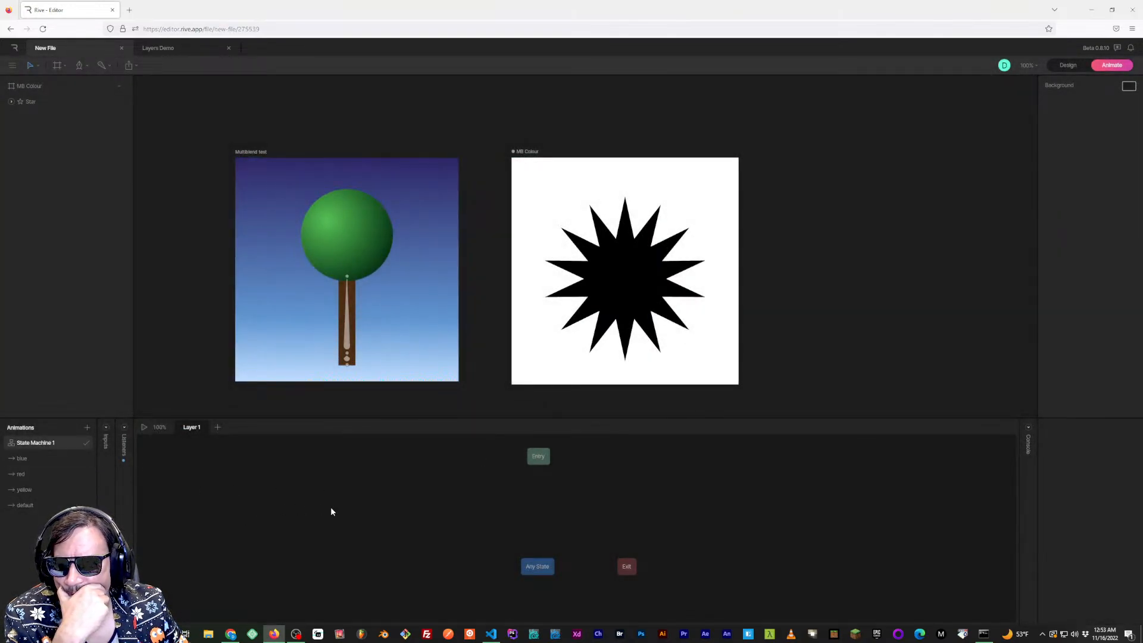
Place the default timeline as a state in Layer 1 and connect Entry to it
drag(25, 505, 540, 496)
click(541, 497)
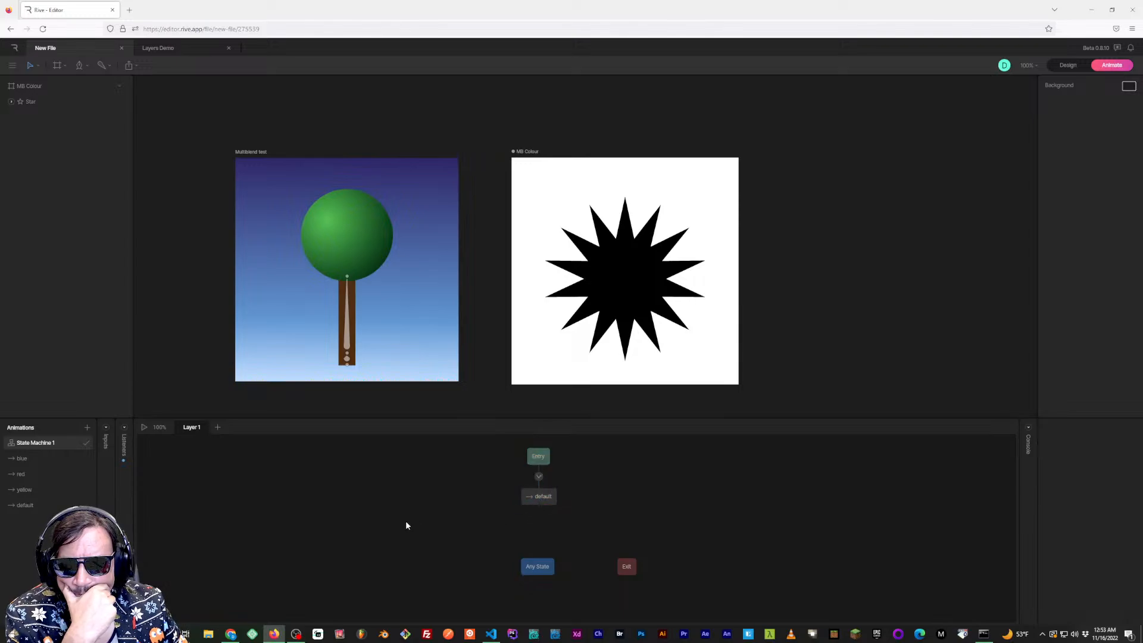
click(543, 500)
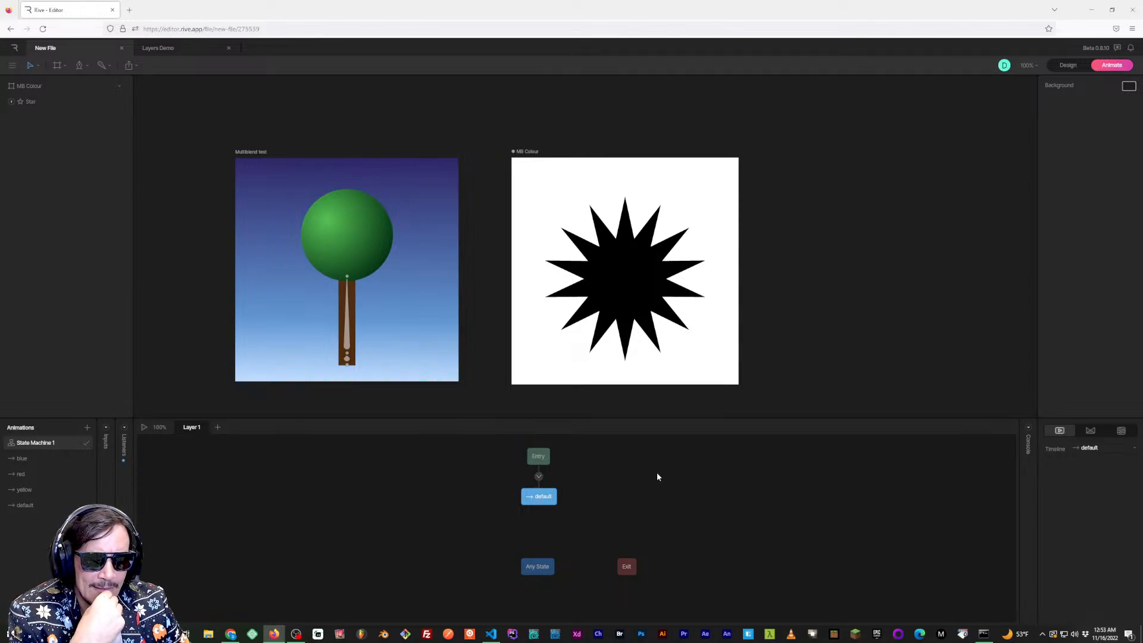
In the default timeline, add star keys at 00:00:26 and 00:01:00, and scale the star to 134%
click(46, 503)
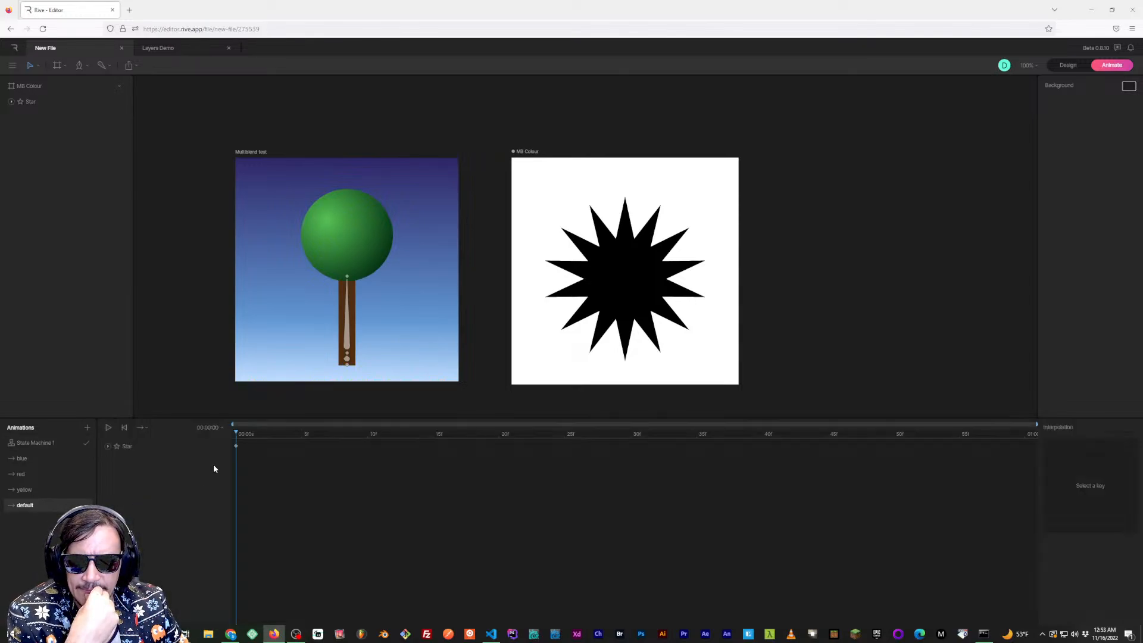
drag(250, 437, 578, 436)
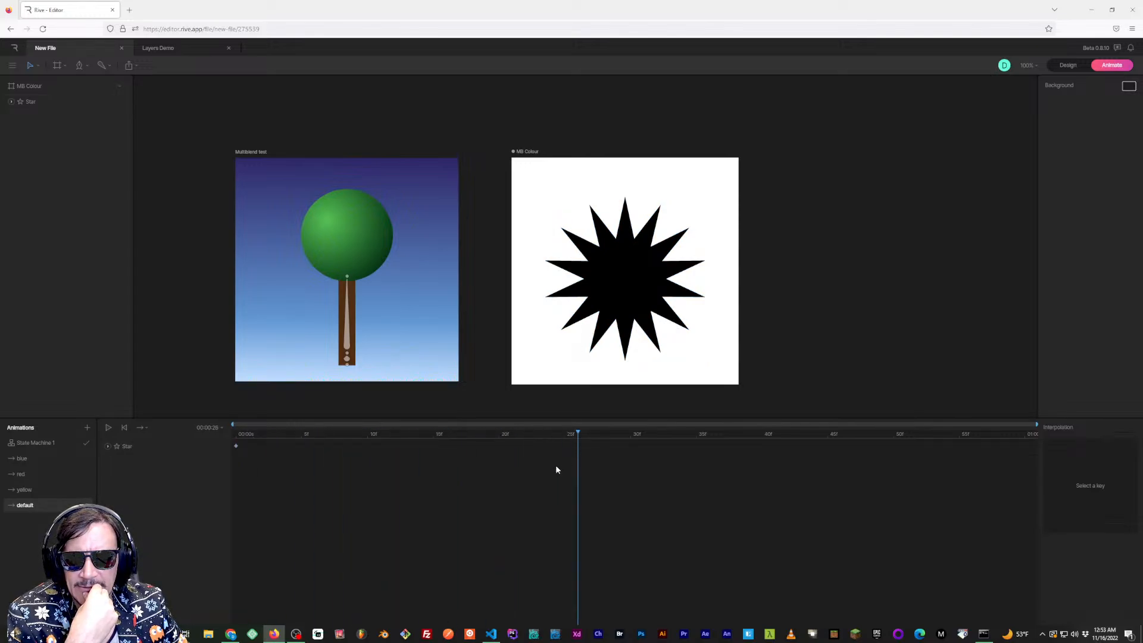
click(236, 446)
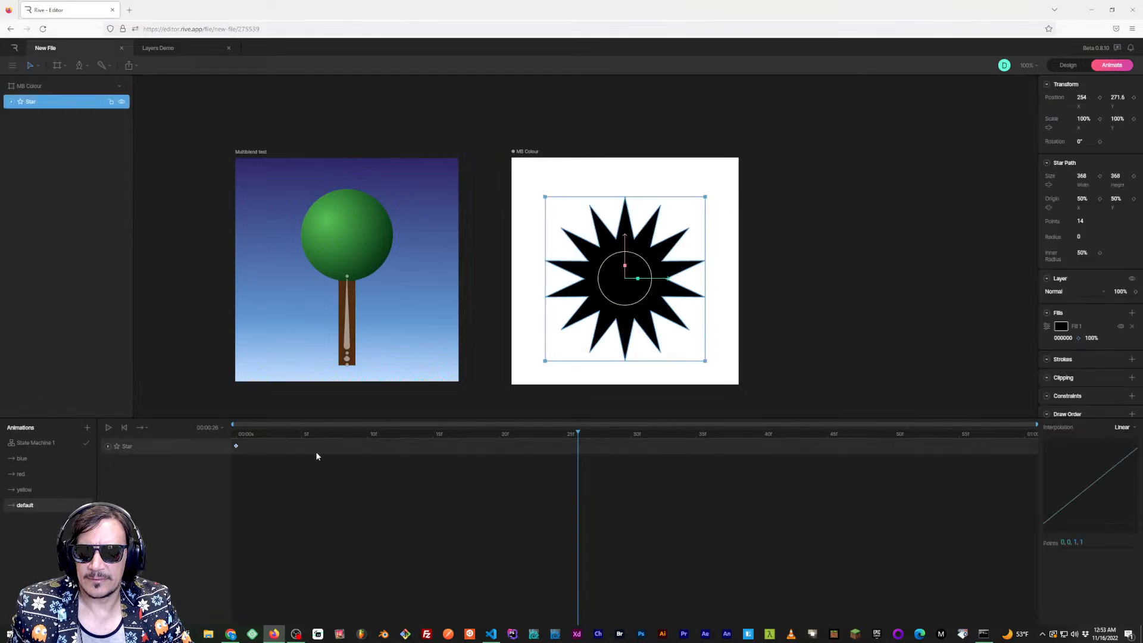
drag(589, 438, 1038, 433)
click(577, 443)
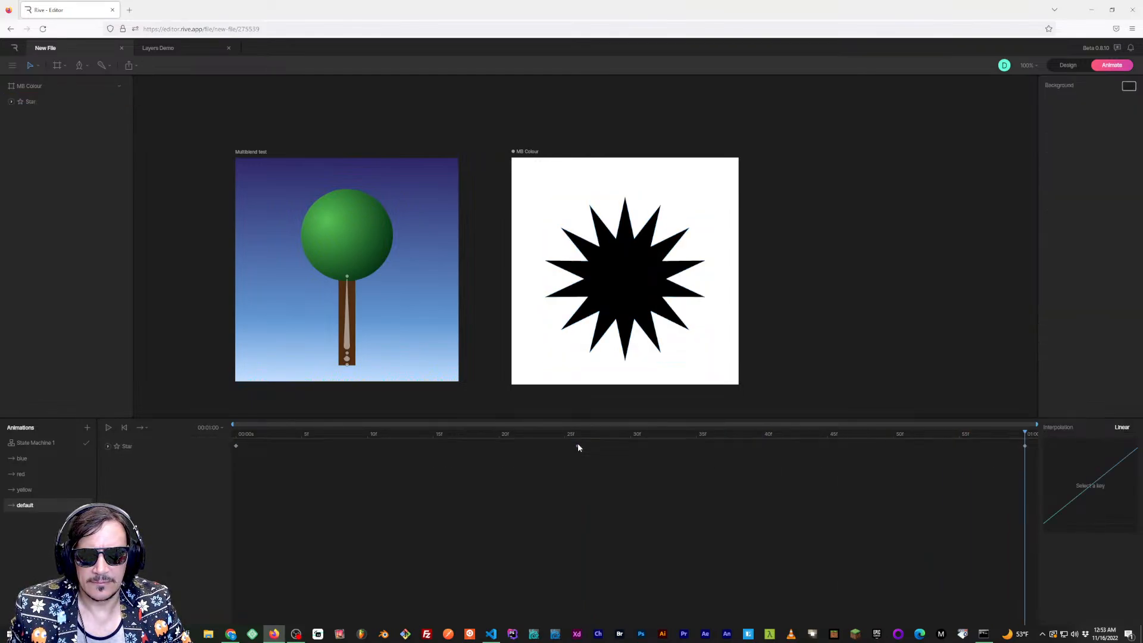
click(578, 446)
drag(545, 197, 517, 169)
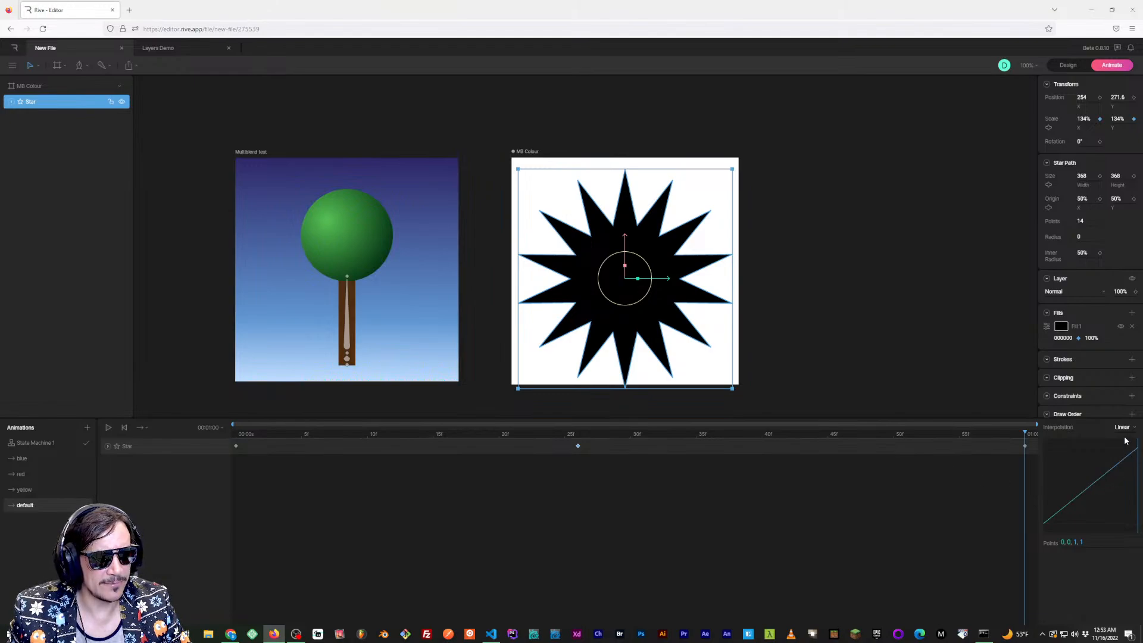
Set the interpolation of all the star's keys in the default timeline to Cubic
click(1005, 459)
drag(1019, 447, 232, 455)
click(1122, 429)
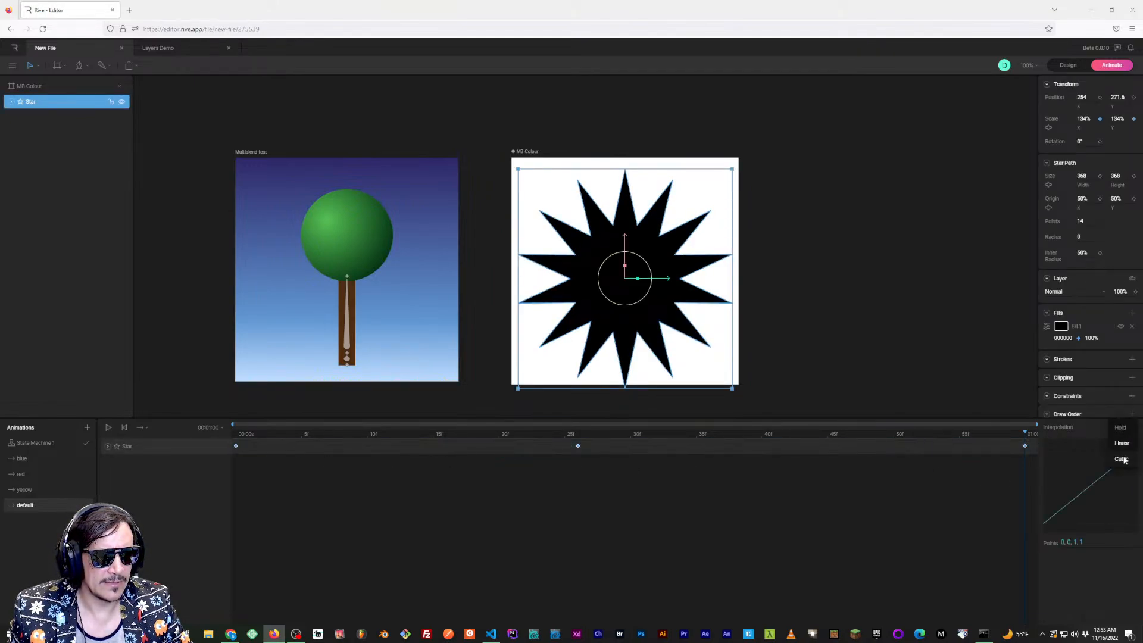
click(1124, 461)
click(791, 507)
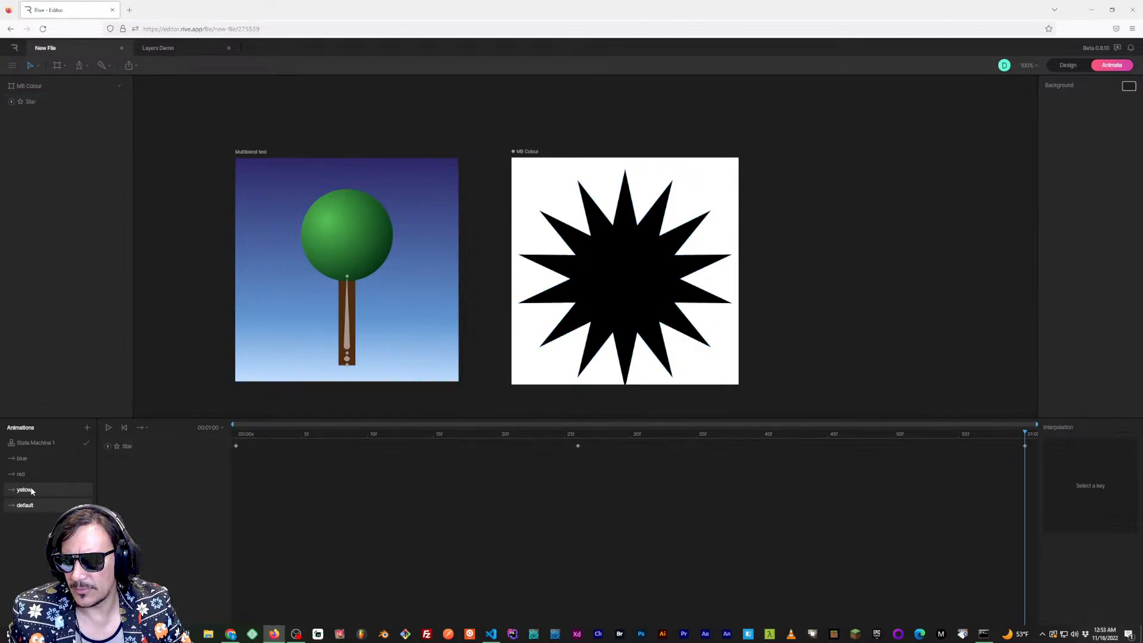
Add a second layer named colours to State Machine 1 and expand its inputs list
click(51, 444)
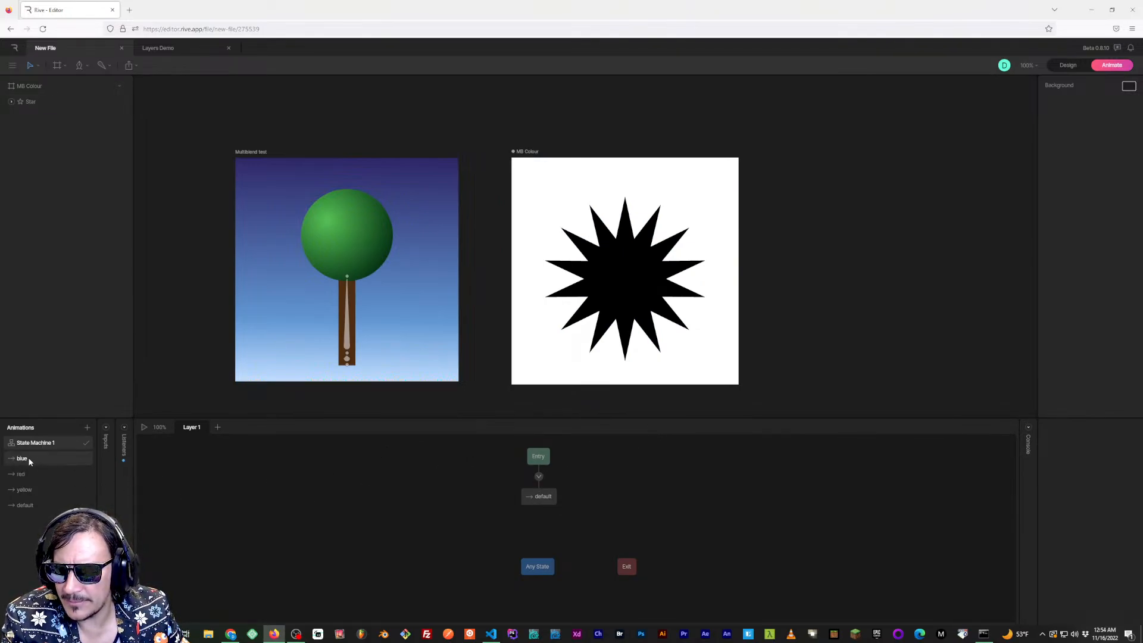
click(218, 427)
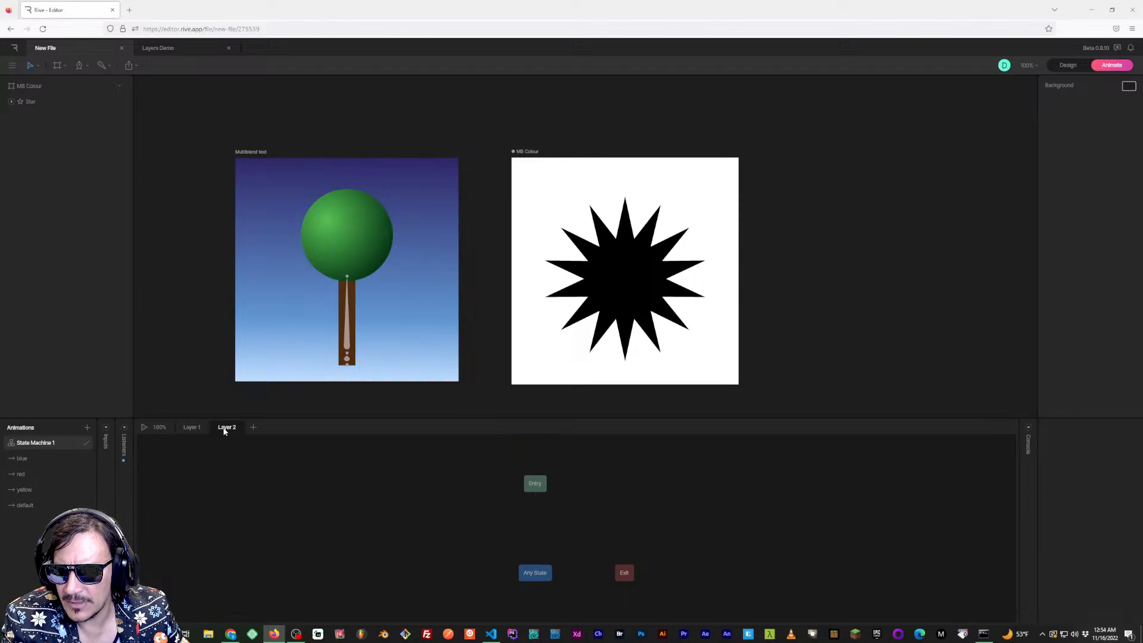
double_click(233, 429)
text(col)
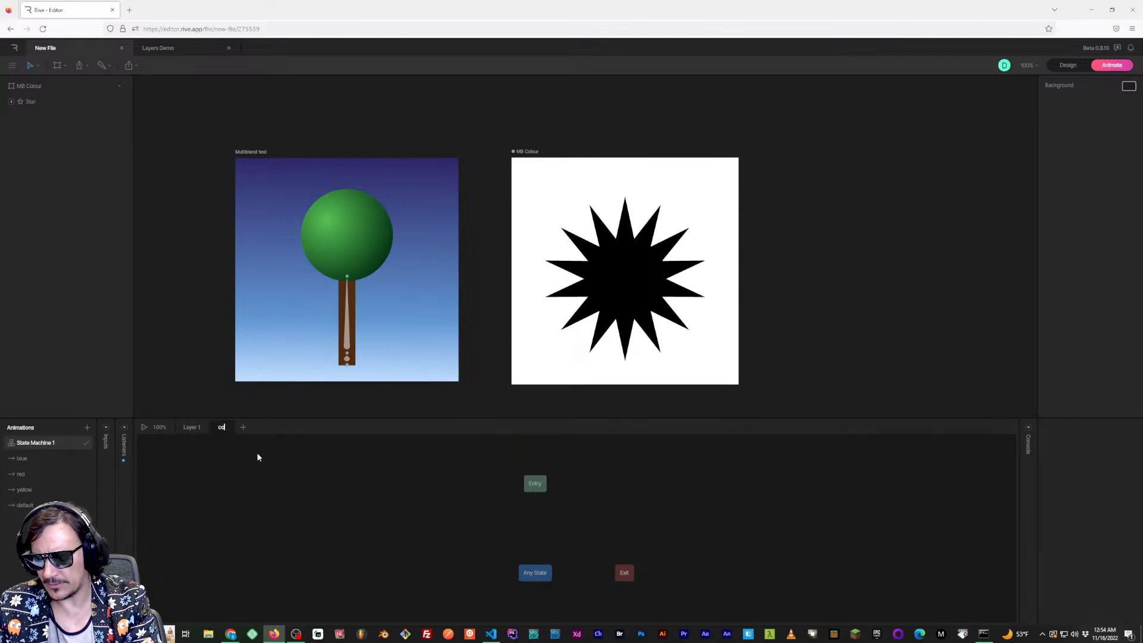
text(ours)
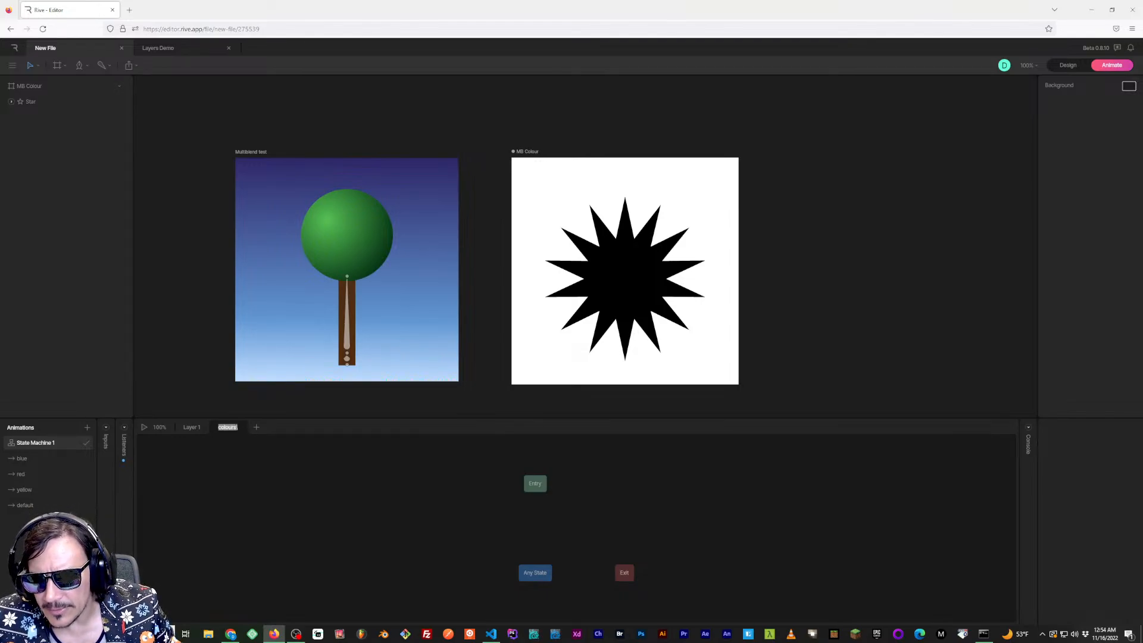
key(Return)
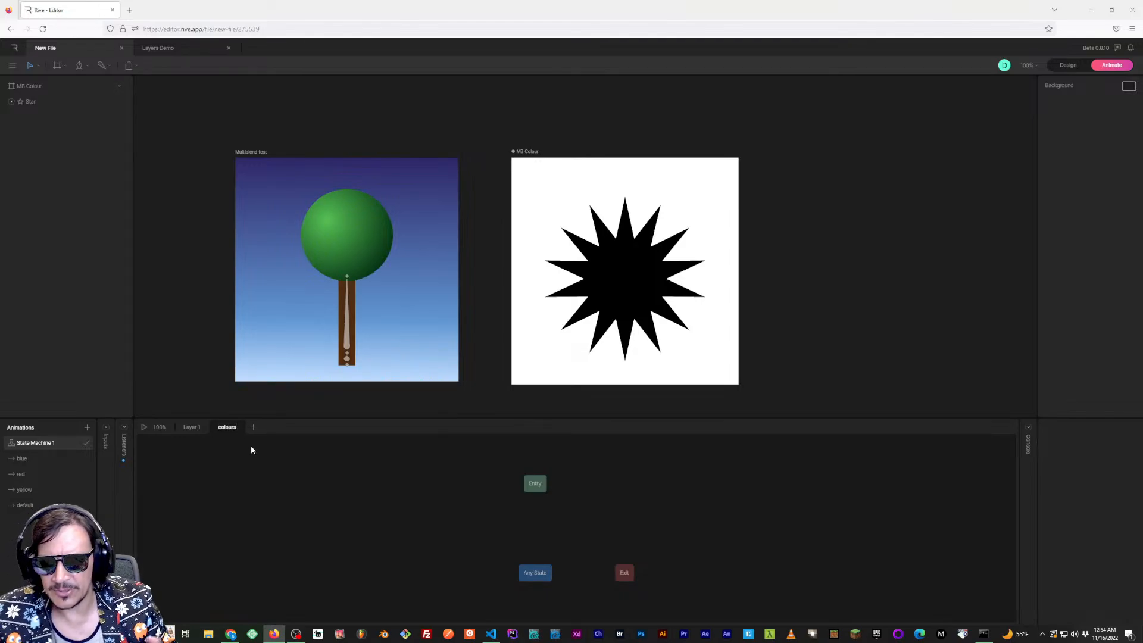
click(106, 426)
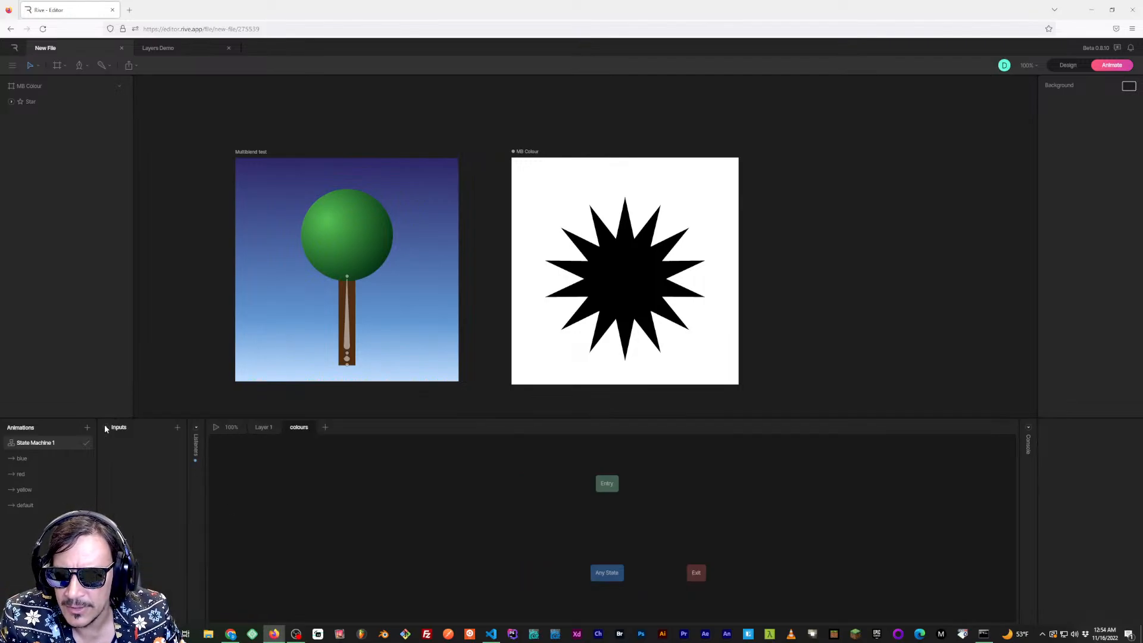
Compare the Idle timeline in Layers Demo with the Idle layer of its State Machine 1
click(166, 48)
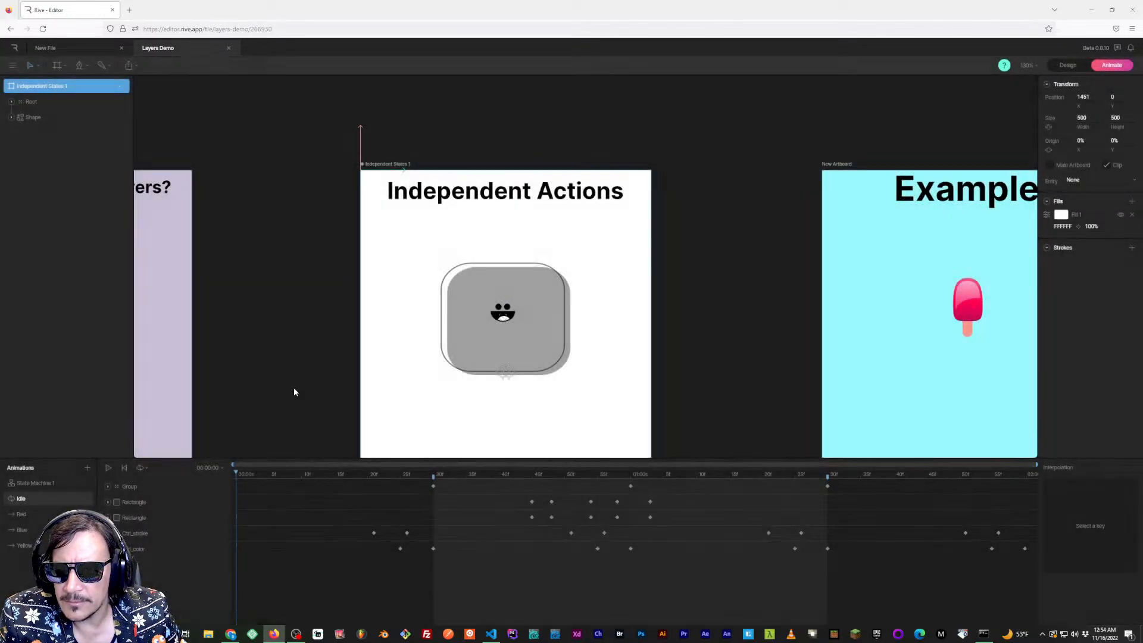
click(46, 483)
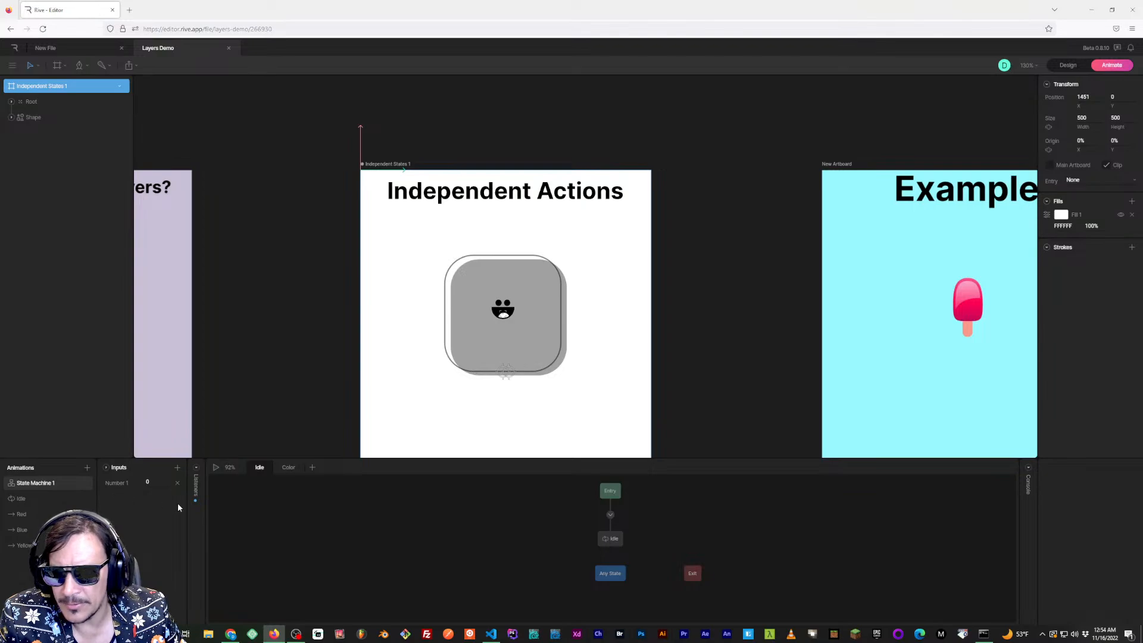
click(40, 499)
click(48, 484)
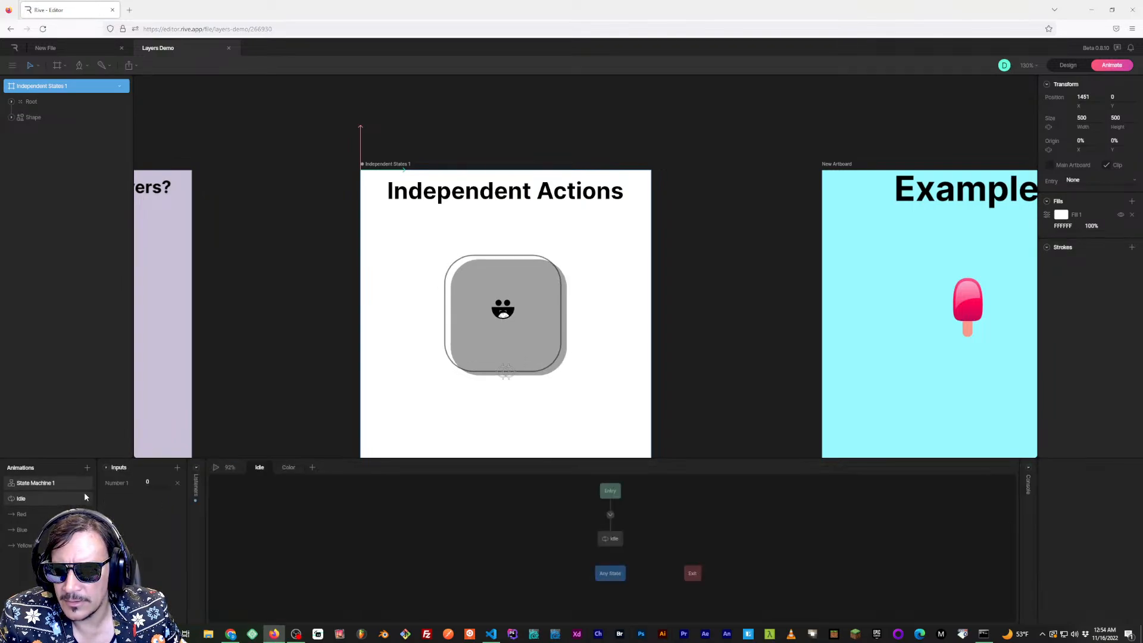
Examine the Color layer's Red, Blue and Yellow states and the condition on Any State to Red, and return to New File
click(288, 468)
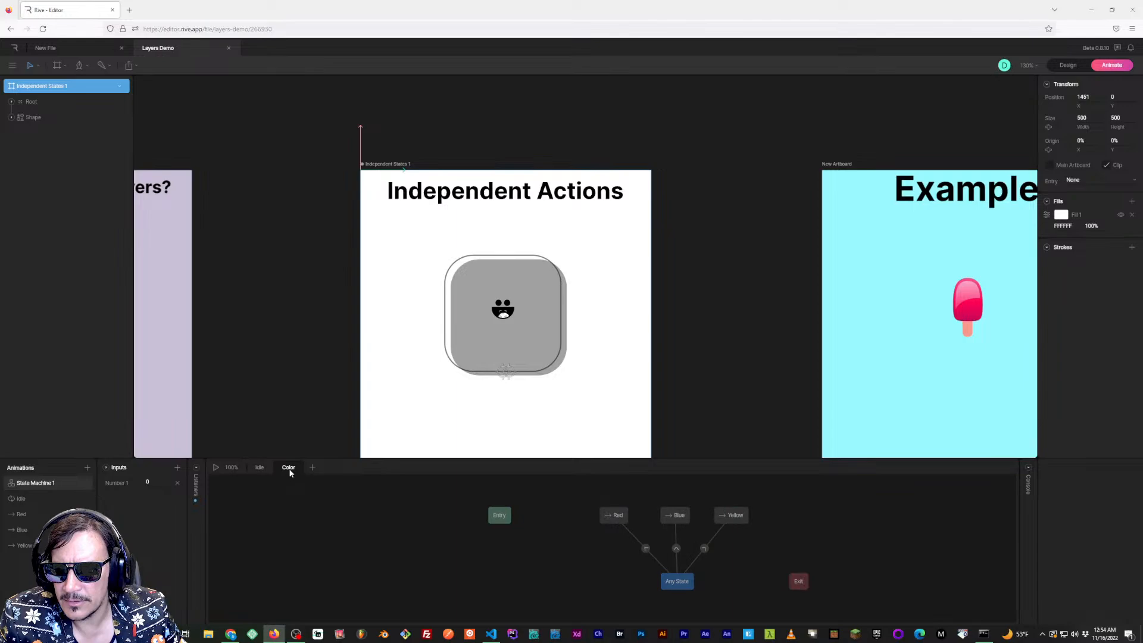
click(616, 518)
click(672, 516)
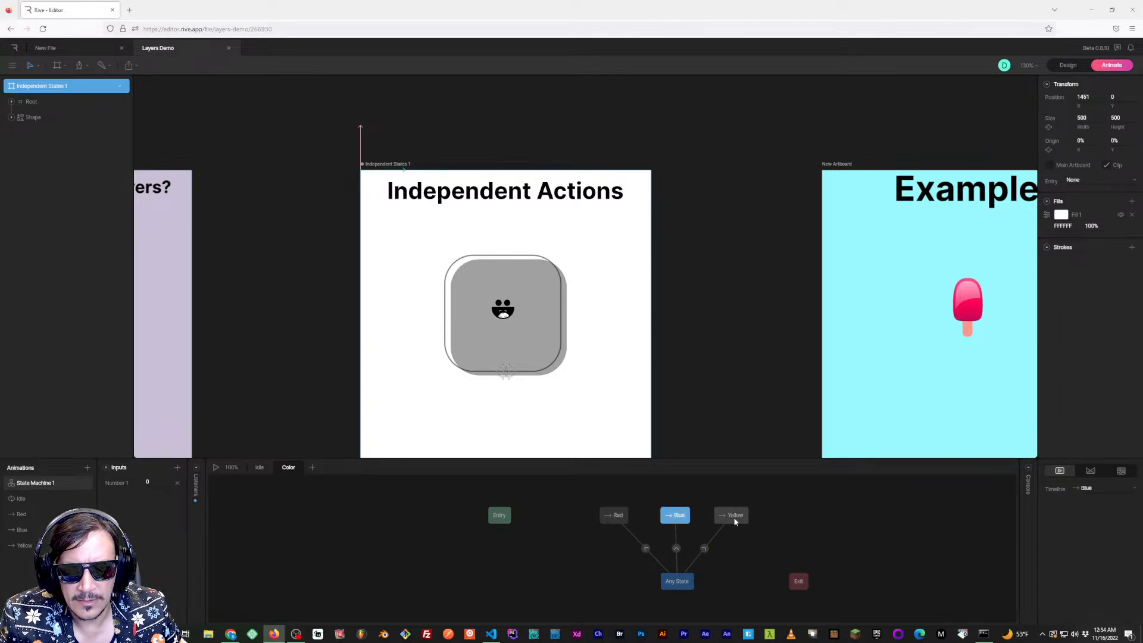
click(734, 516)
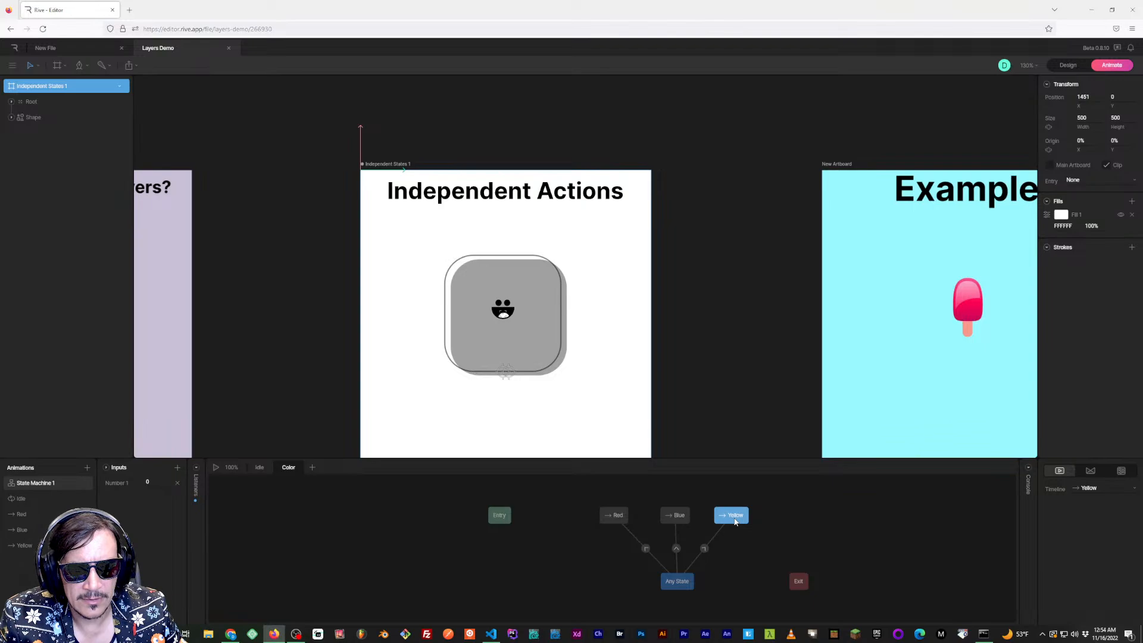
click(674, 518)
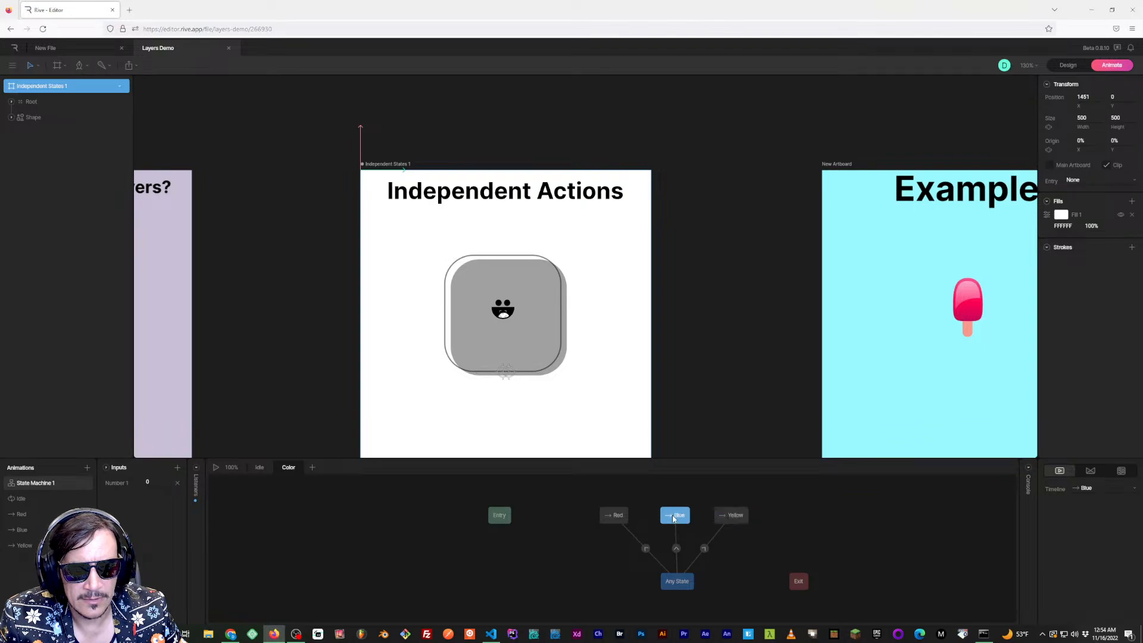
click(622, 519)
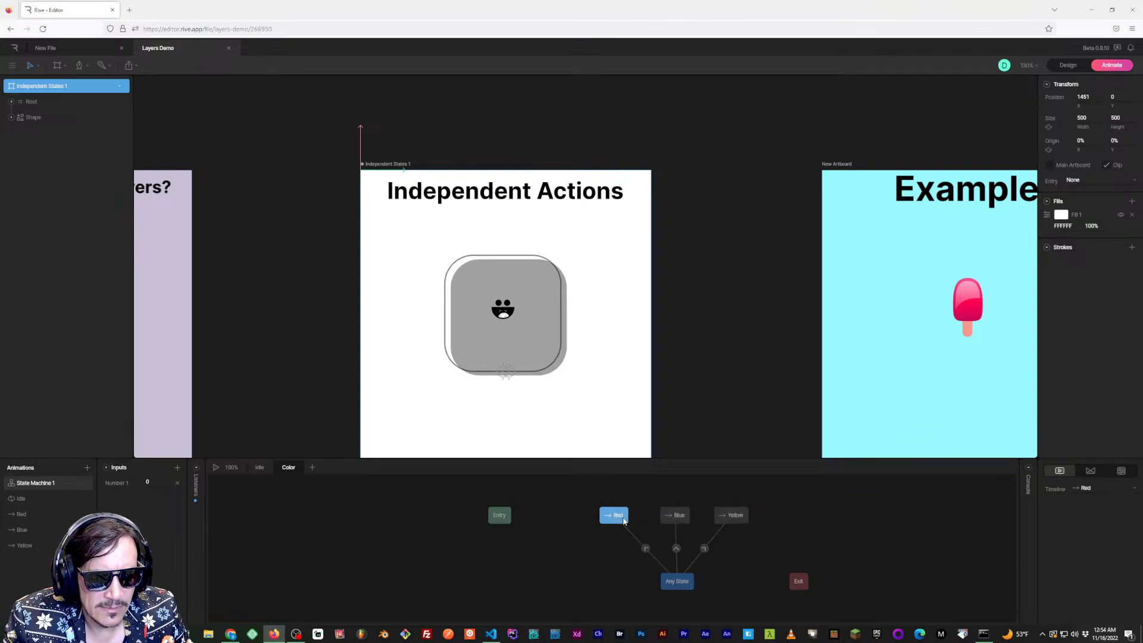
click(645, 548)
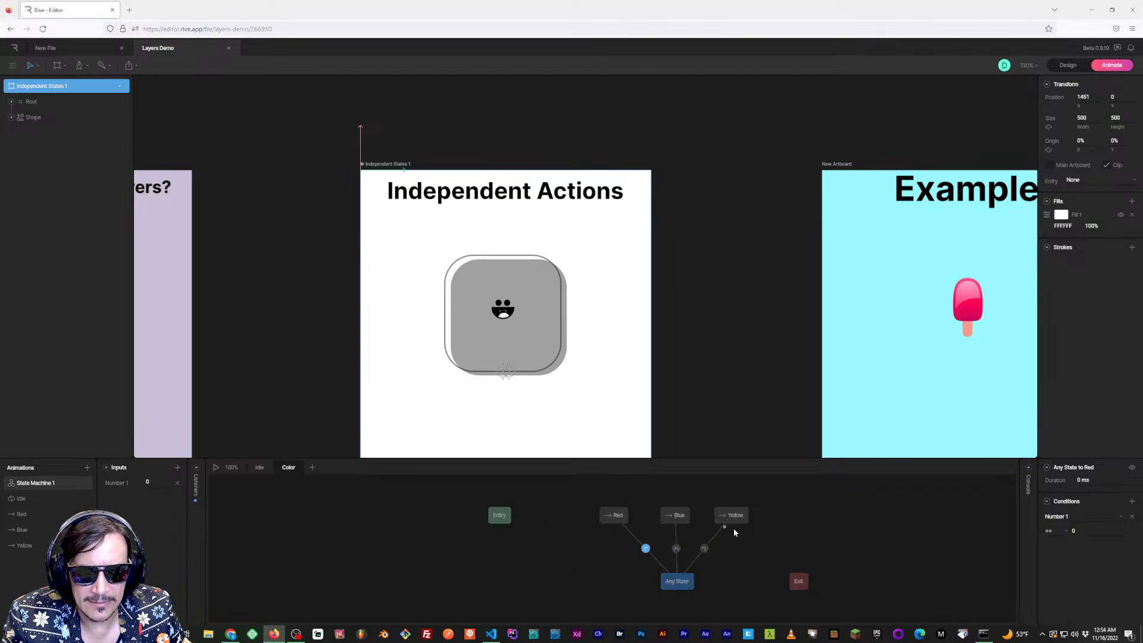
click(261, 466)
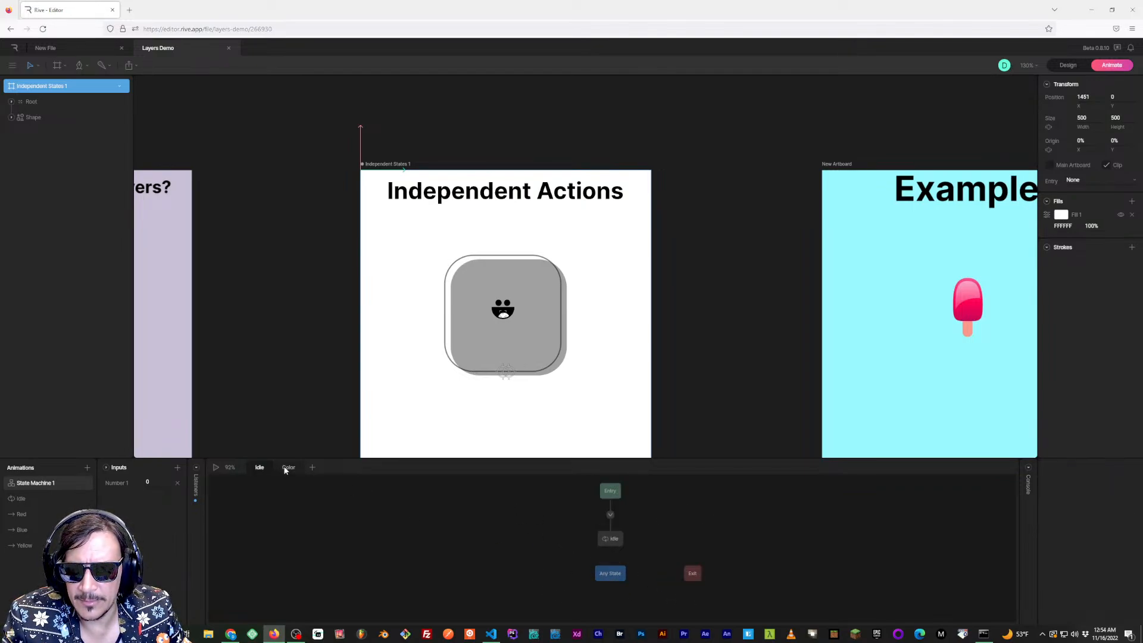
click(286, 468)
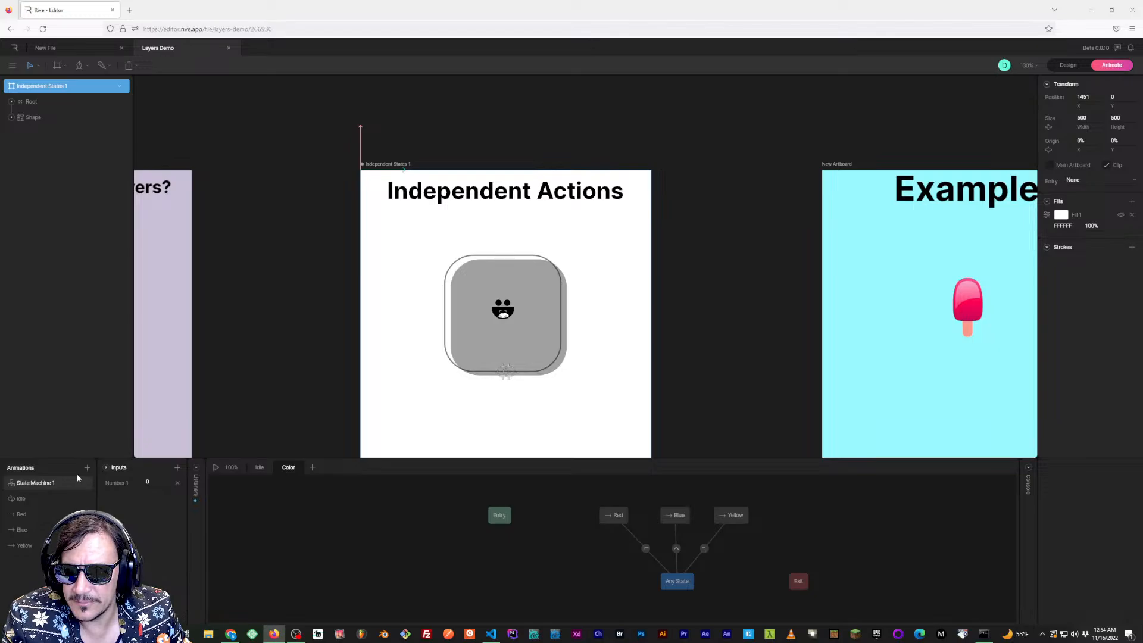
click(75, 47)
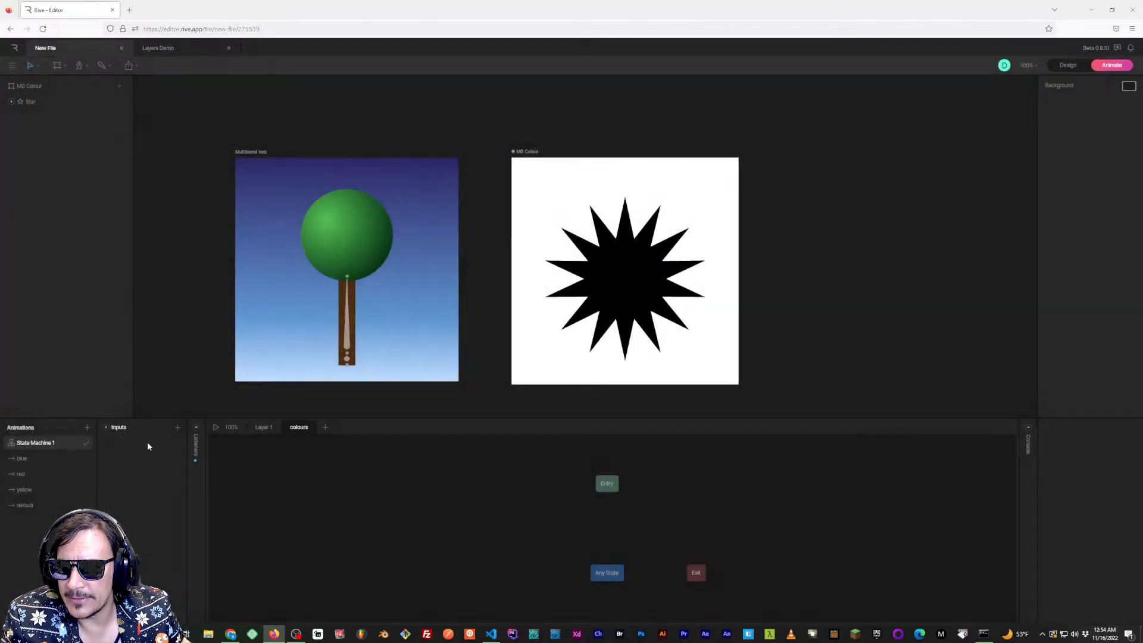
Add a number input named Colour Option to State Machine 1
click(177, 428)
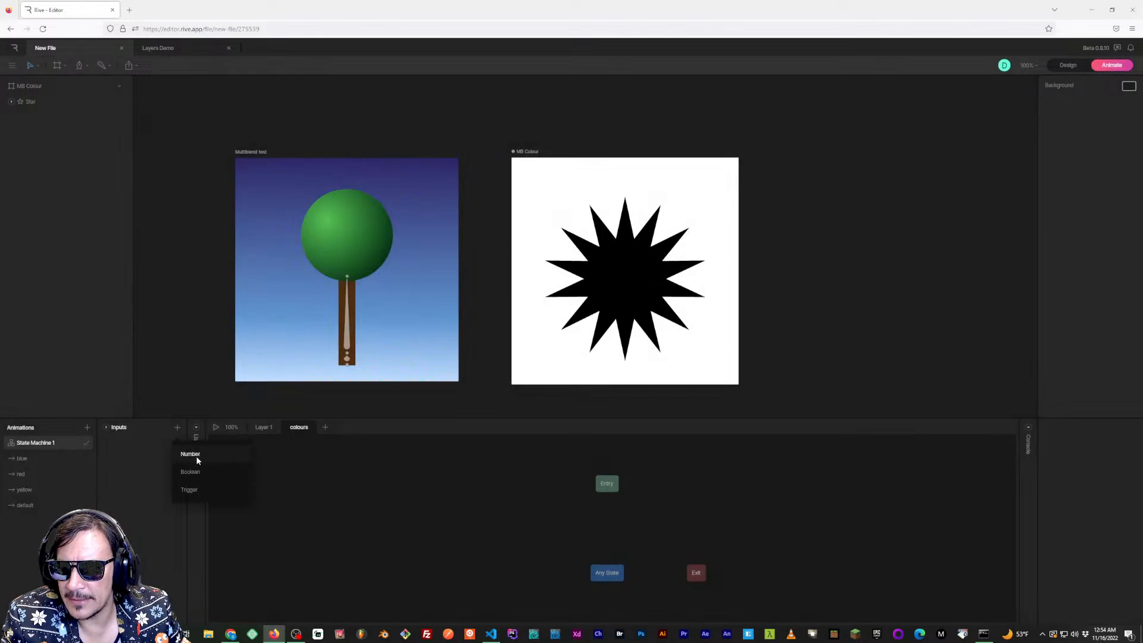
click(154, 442)
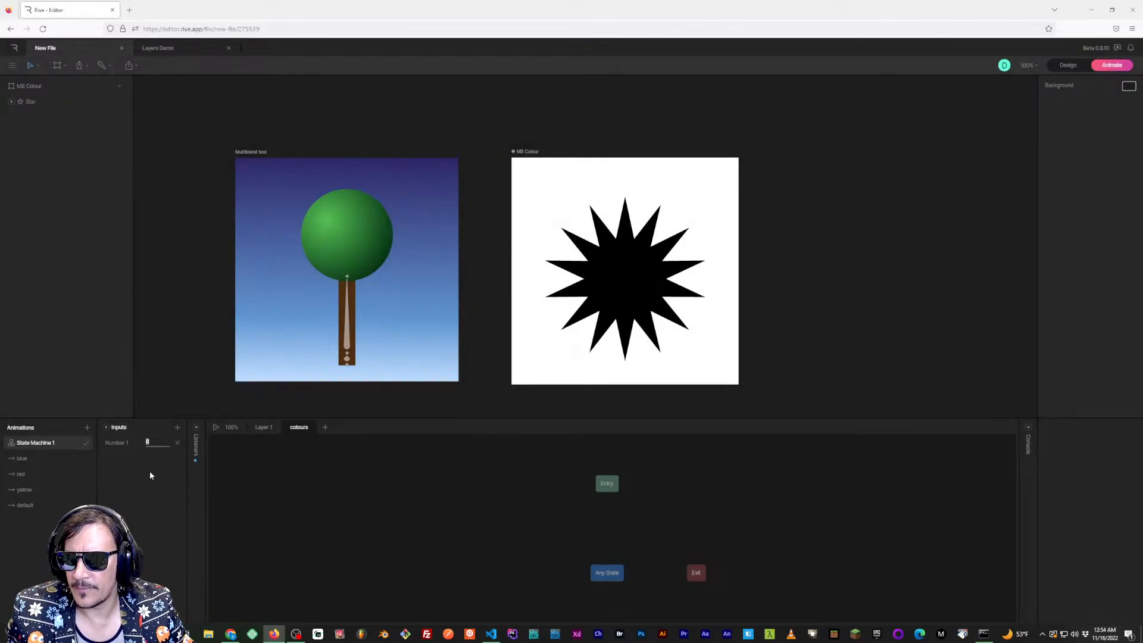
double_click(117, 442)
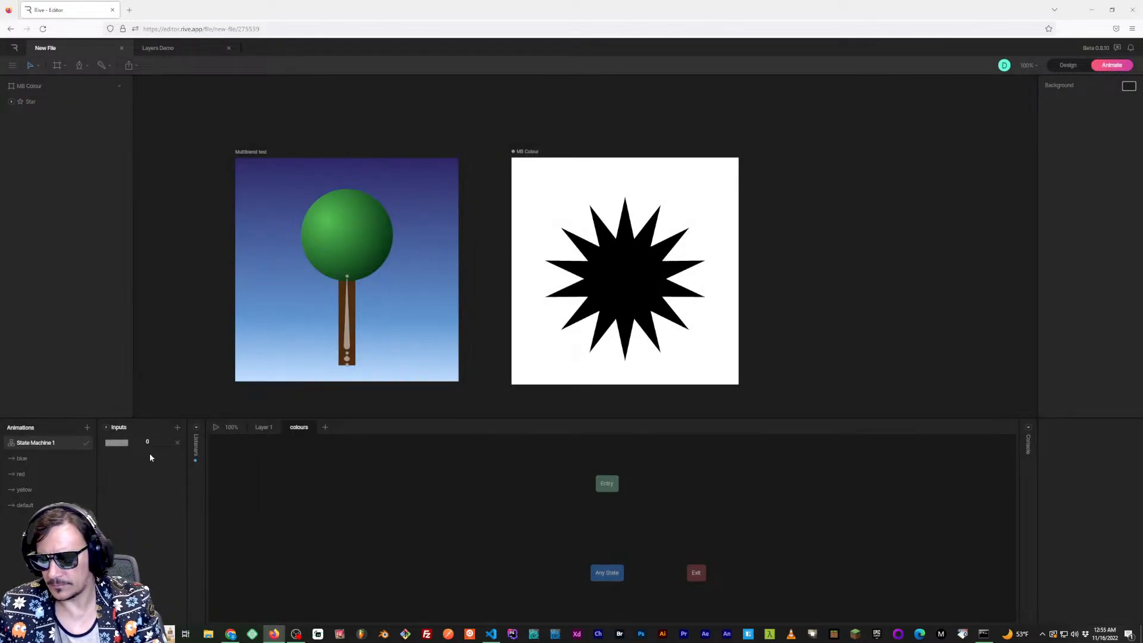
text(Colour Opt)
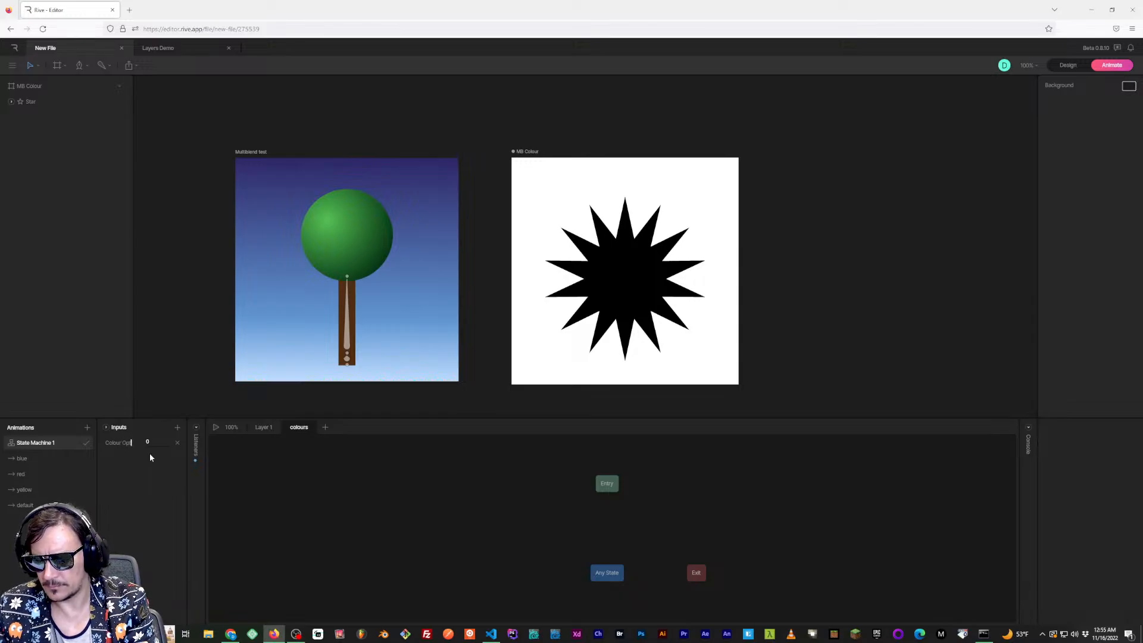
text(ion)
key(Return)
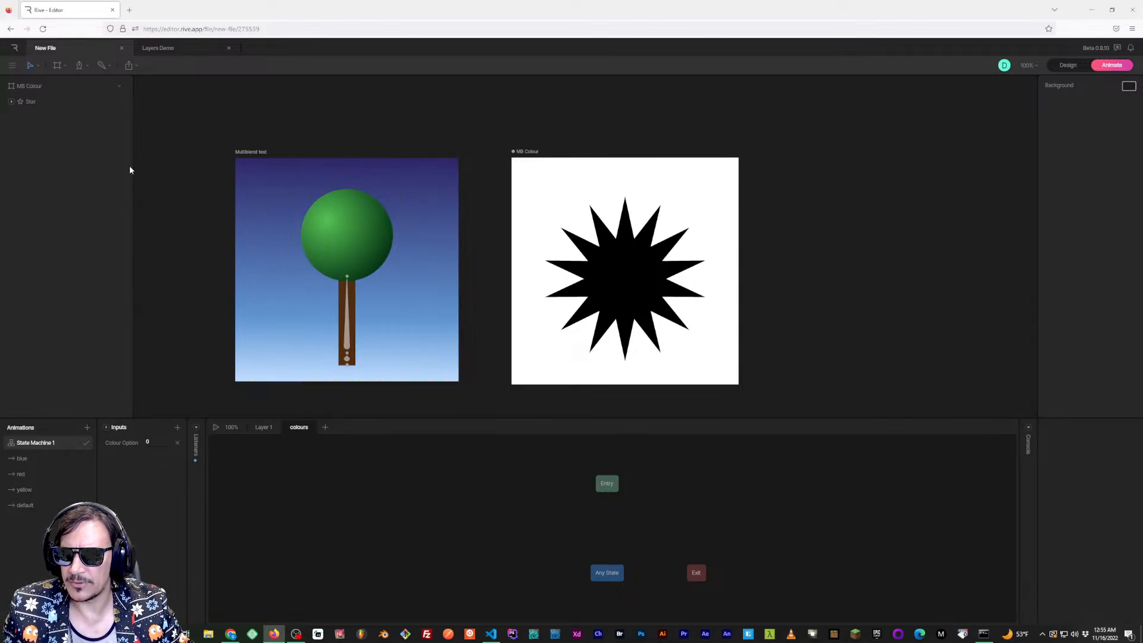
click(166, 48)
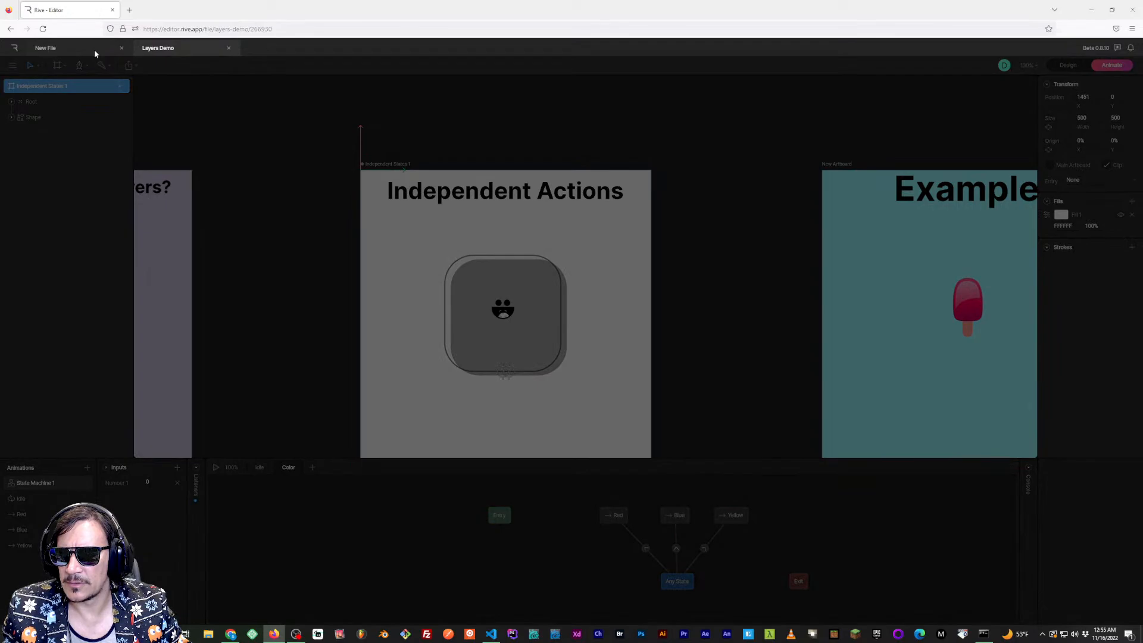
click(95, 49)
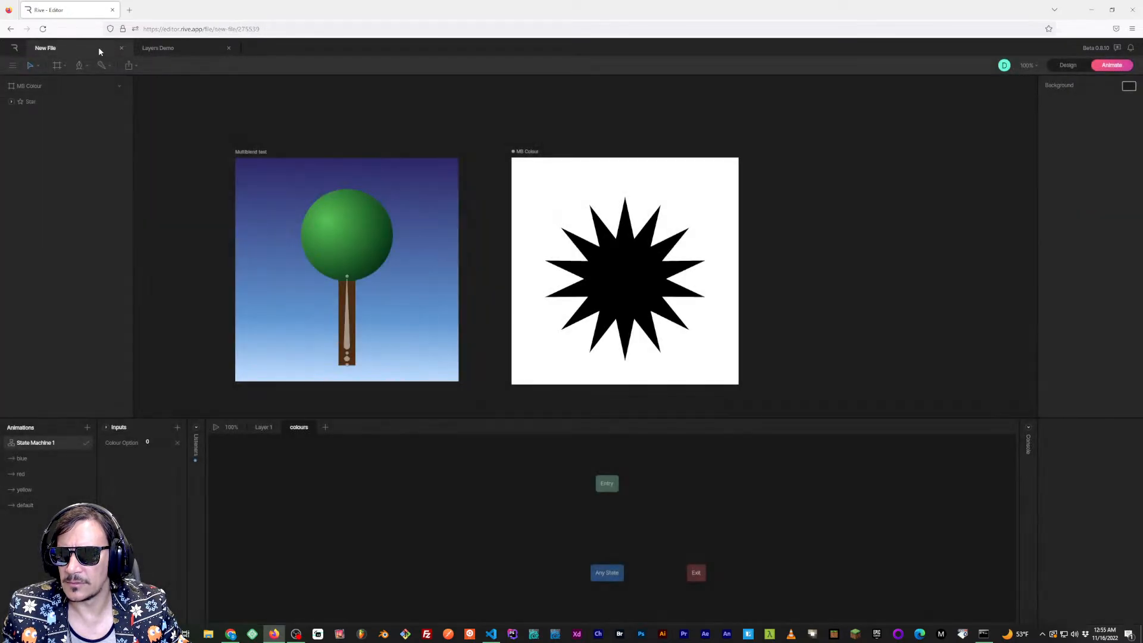
click(171, 45)
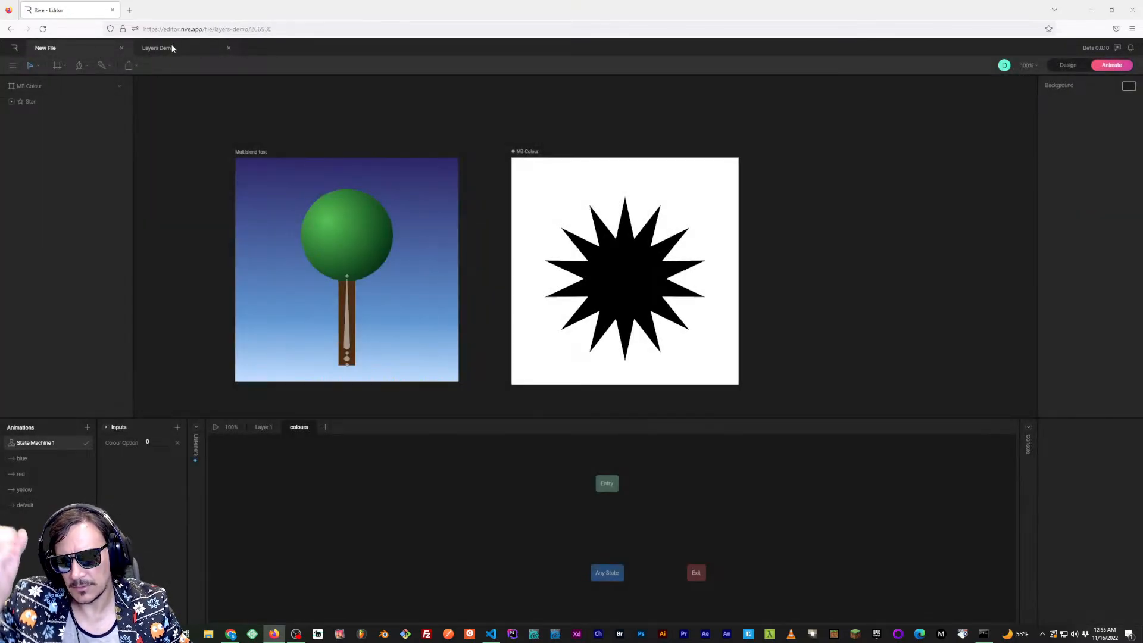
click(95, 46)
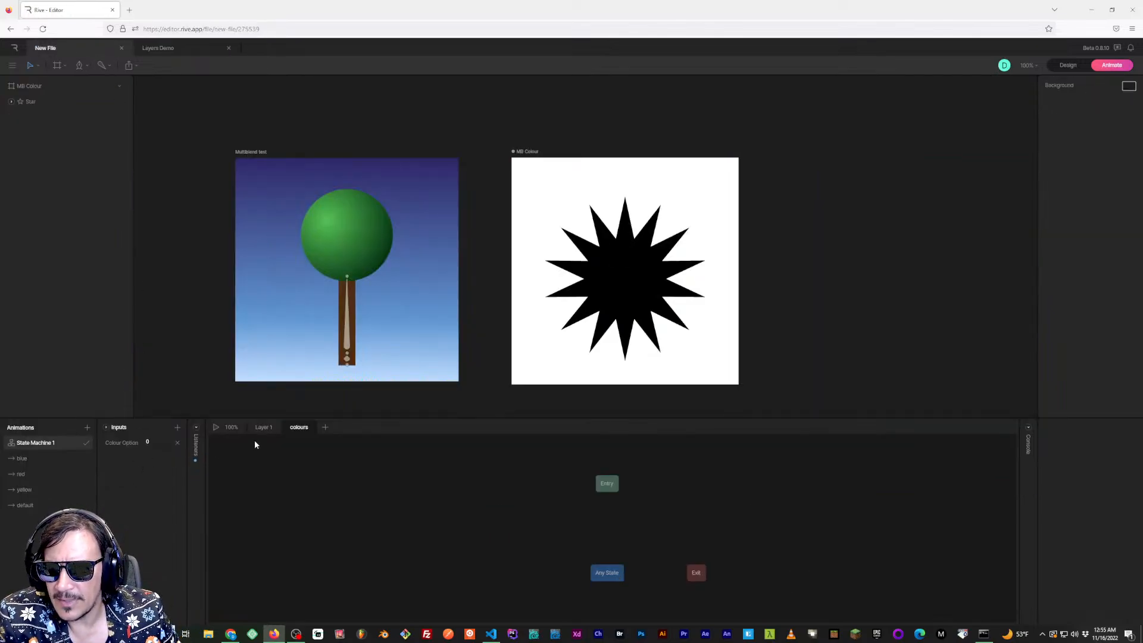
Spread out the Entry and Any State nodes in the colours layer and add the blue and red timelines as states
drag(611, 483, 608, 467)
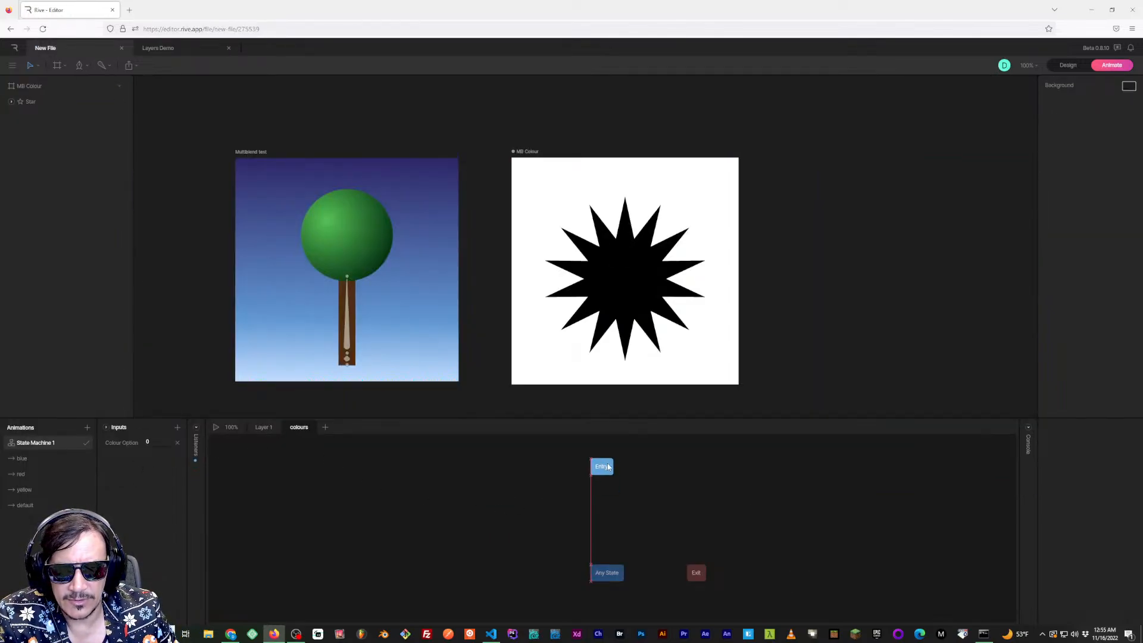
drag(606, 580, 605, 562)
drag(601, 466, 463, 465)
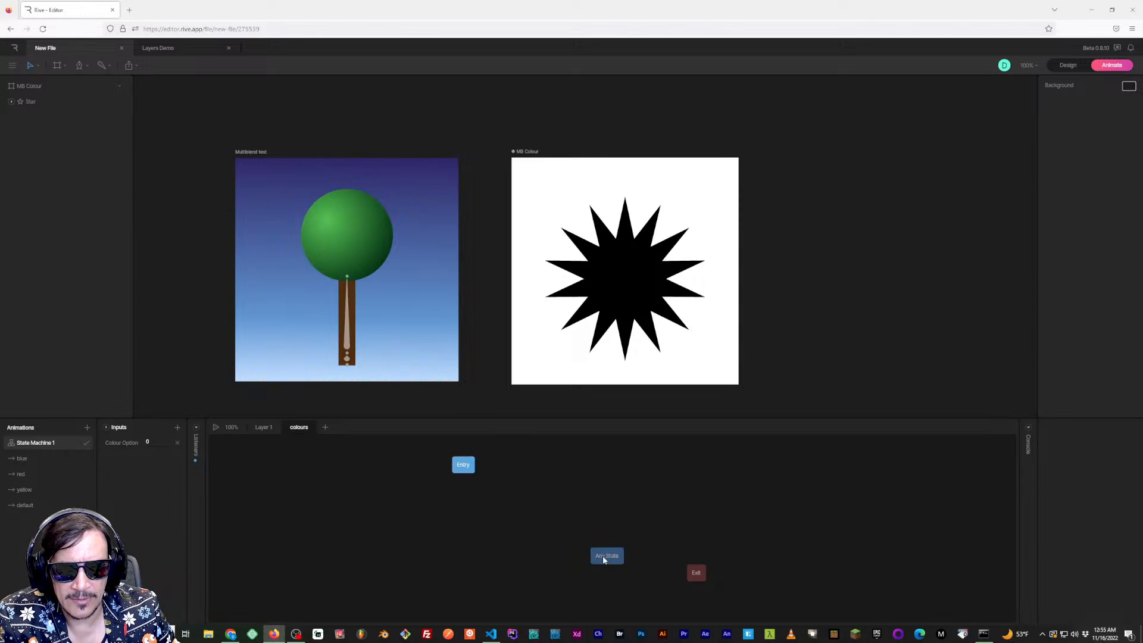
drag(610, 556, 591, 536)
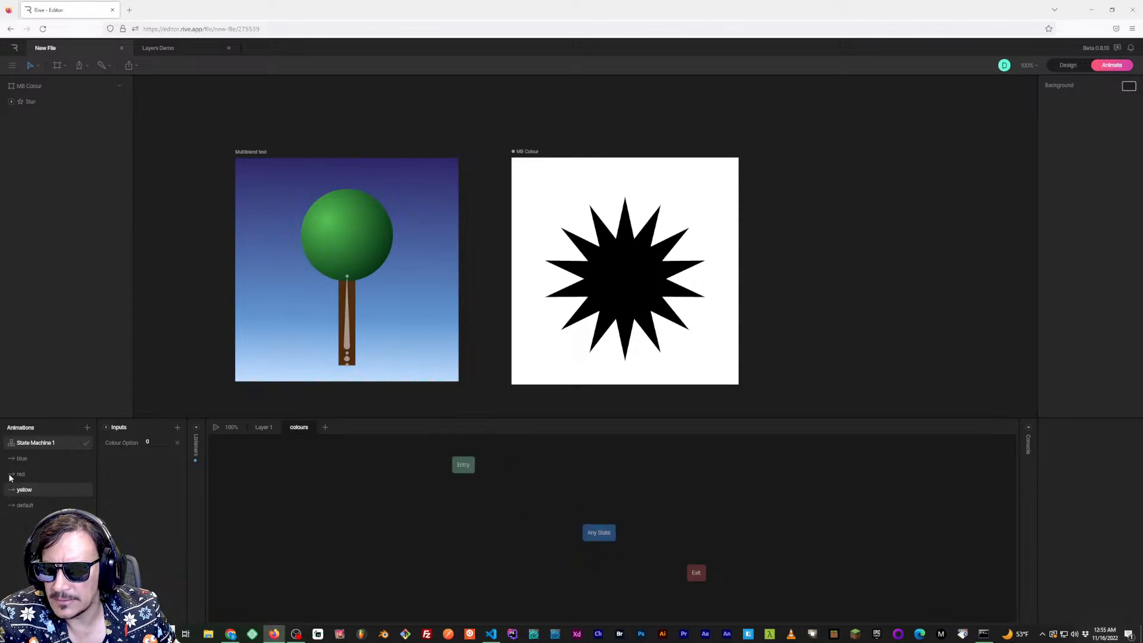
drag(33, 458, 552, 494)
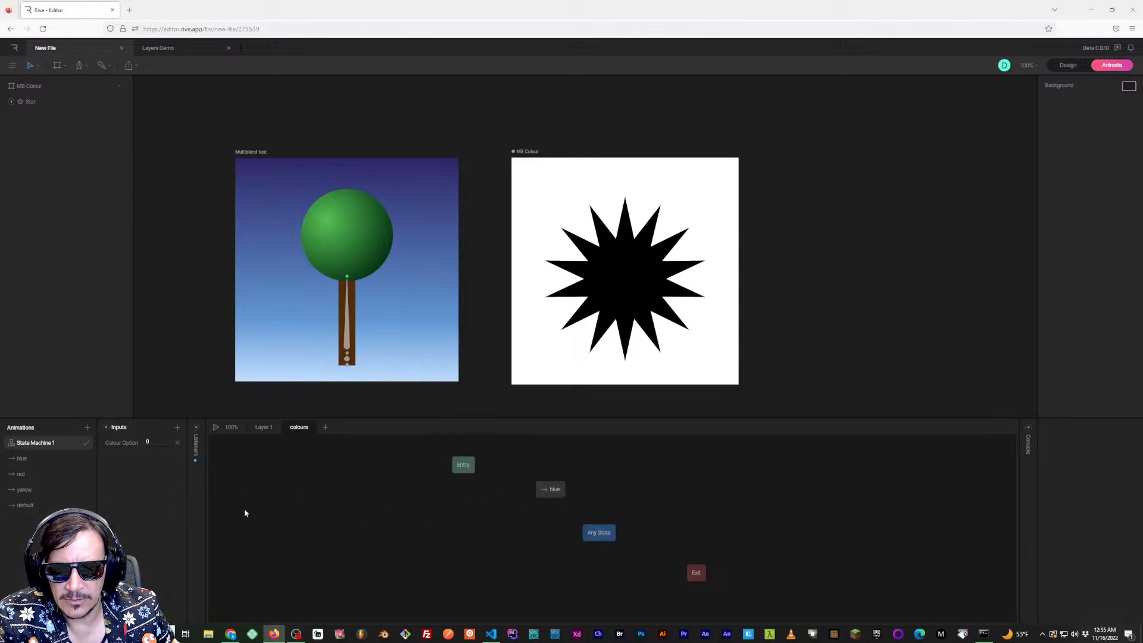
drag(26, 477, 603, 492)
right_click(680, 499)
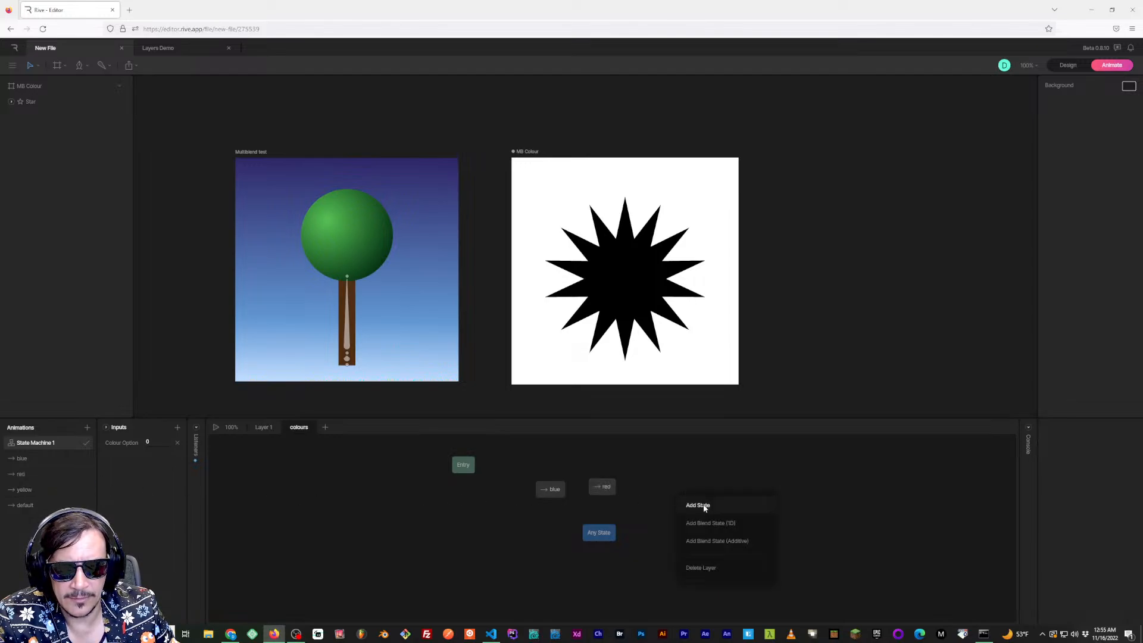
click(708, 511)
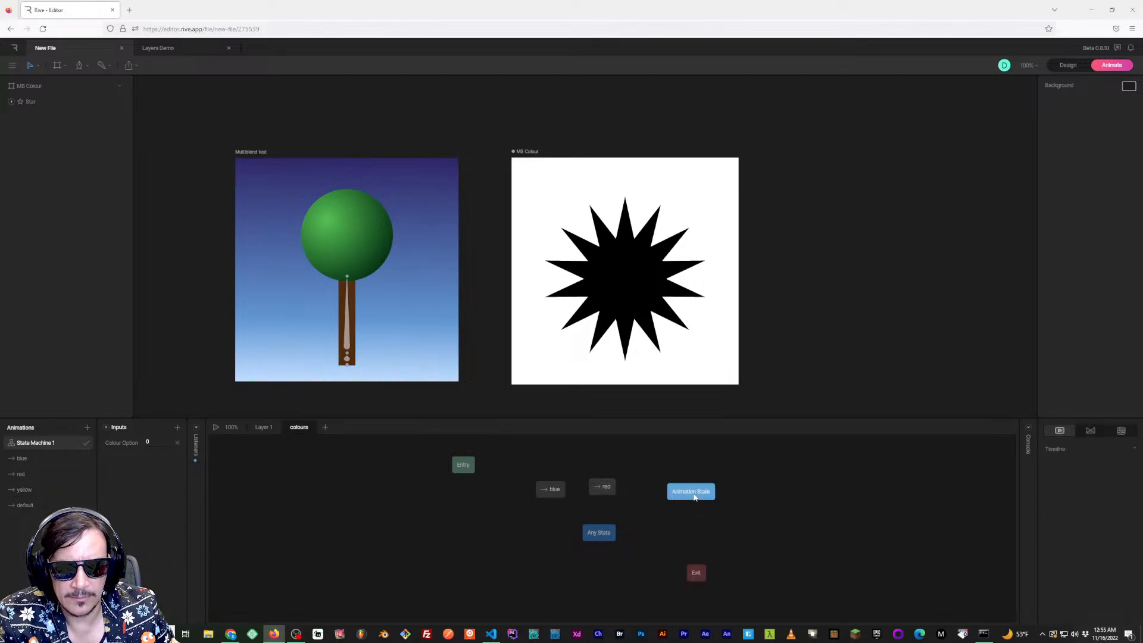
key(Delete)
Add the yellow timeline as a state and create transitions from Any State to blue, red and yellow
drag(24, 489, 503, 533)
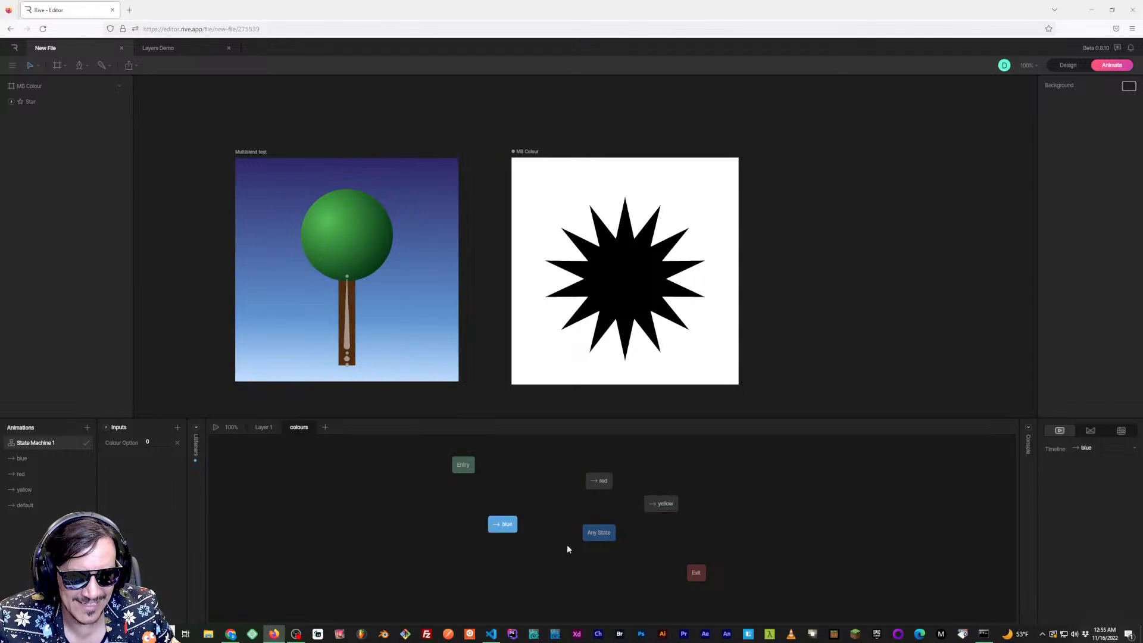
drag(577, 535, 518, 531)
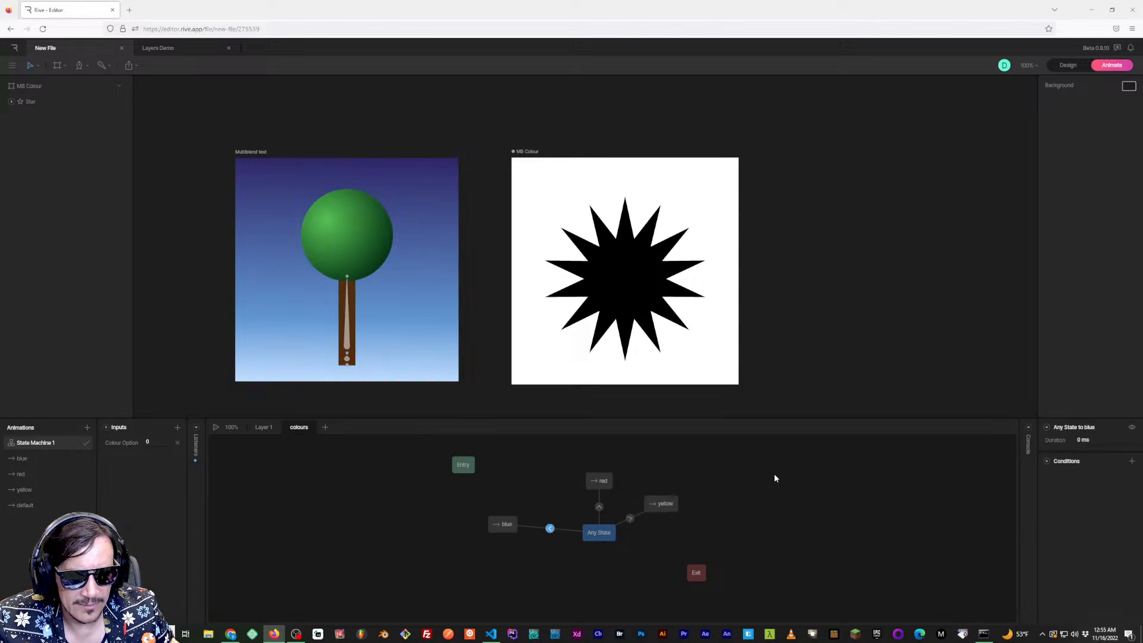
Give each transition from Any State to blue, red and yellow its own Colour Option == condition, using 3 for yellow
click(1131, 461)
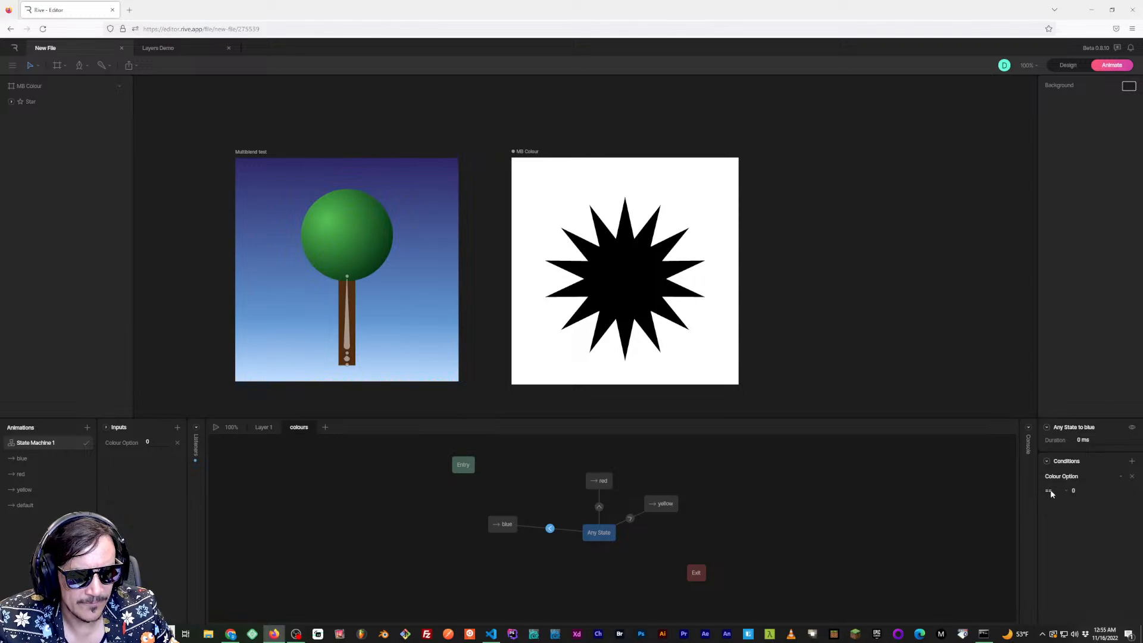
click(1049, 491)
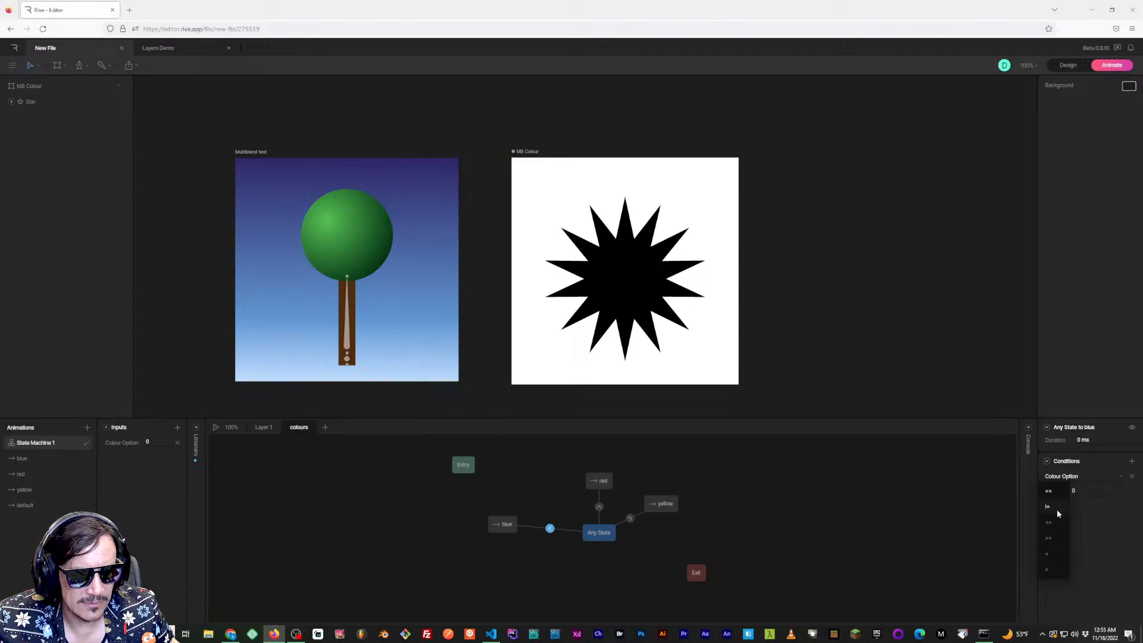
click(1055, 490)
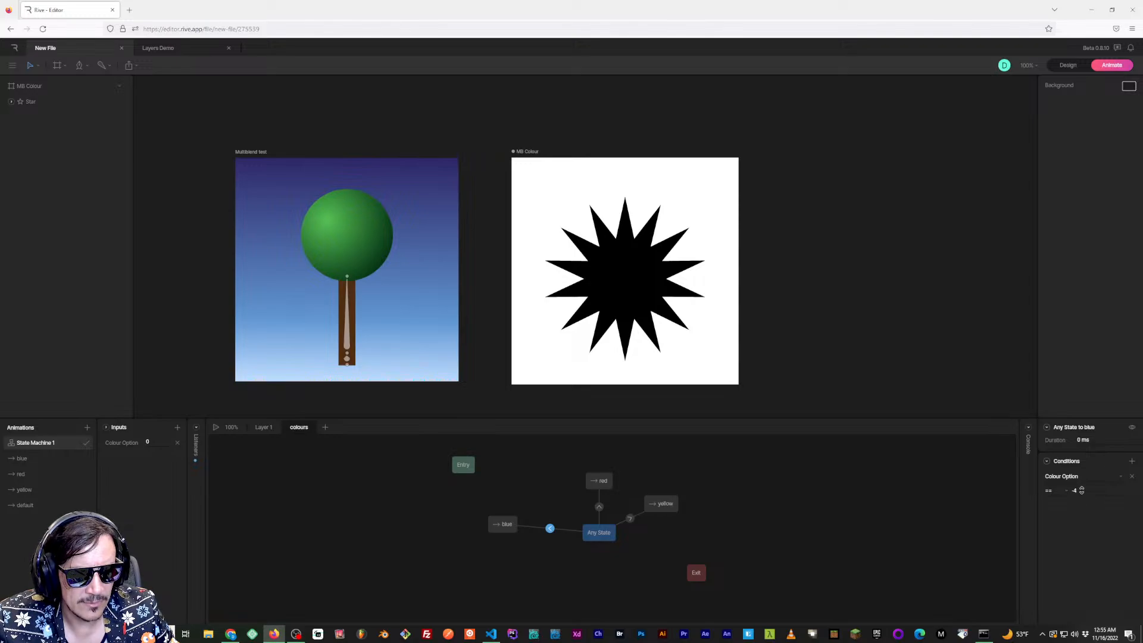
key(Return)
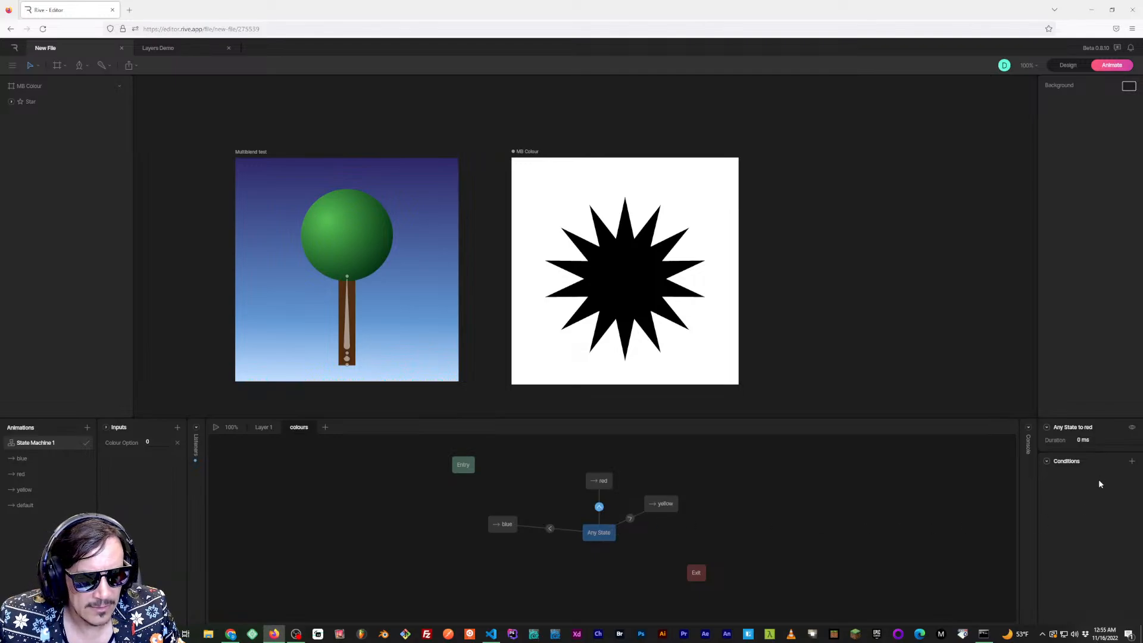
click(1131, 462)
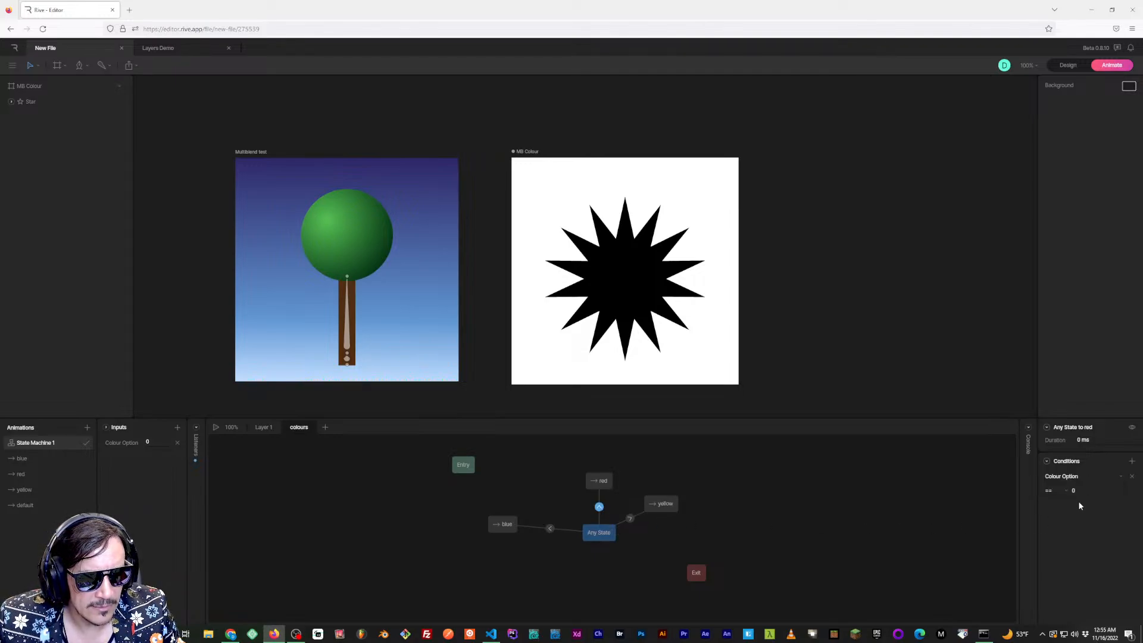
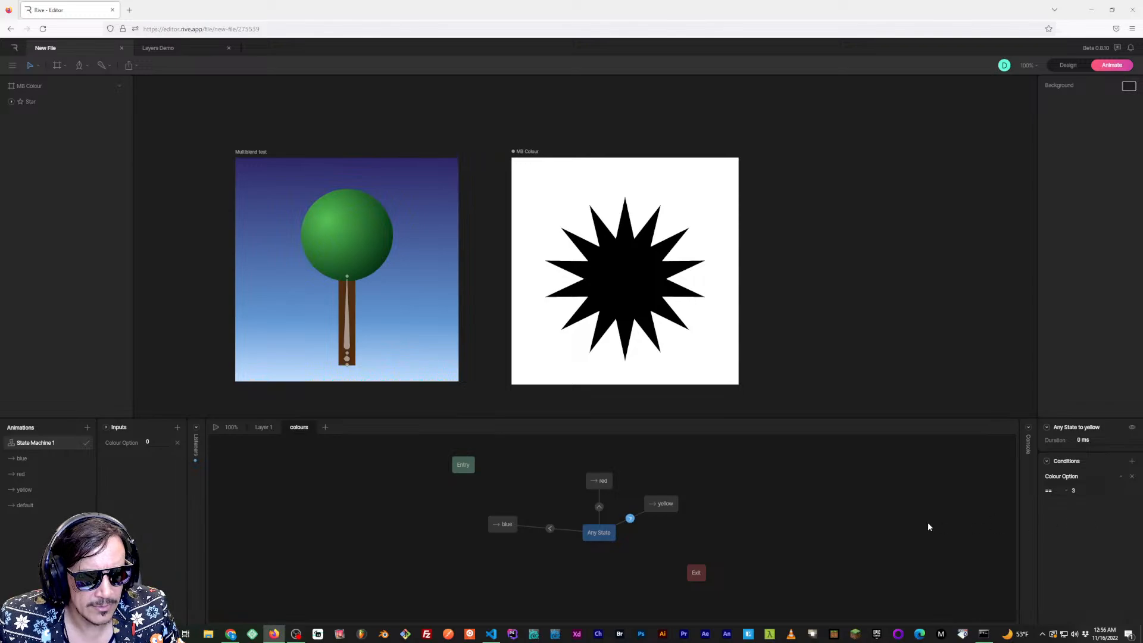
click(881, 527)
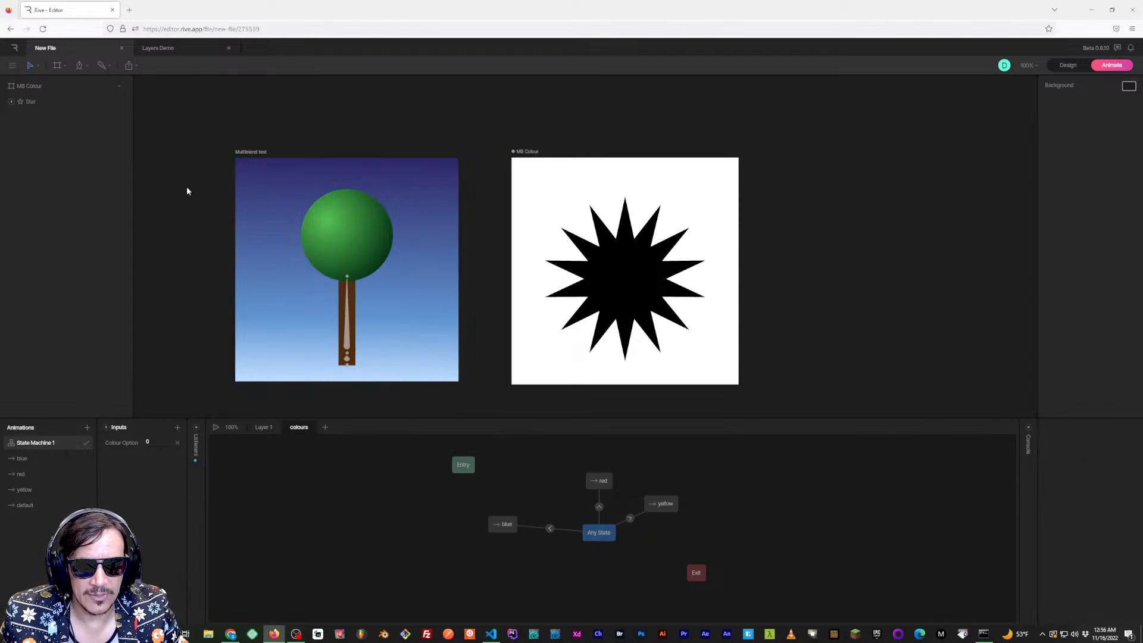
Play State Machine 1 from Layer 1 and set the default timeline's playback mode to Loop
click(253, 427)
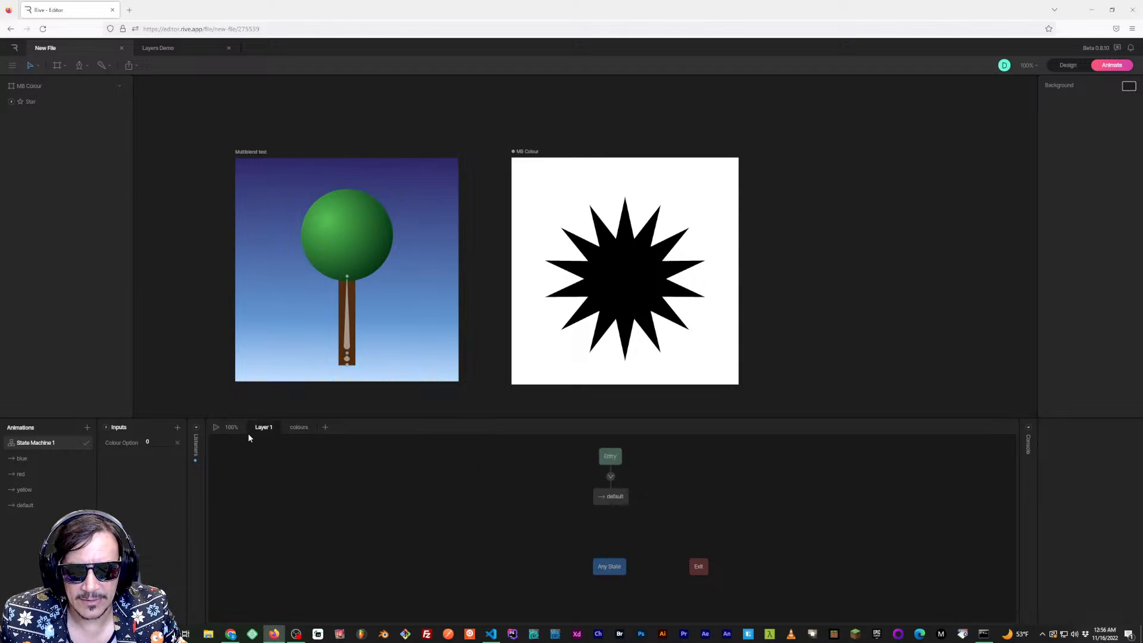
click(216, 427)
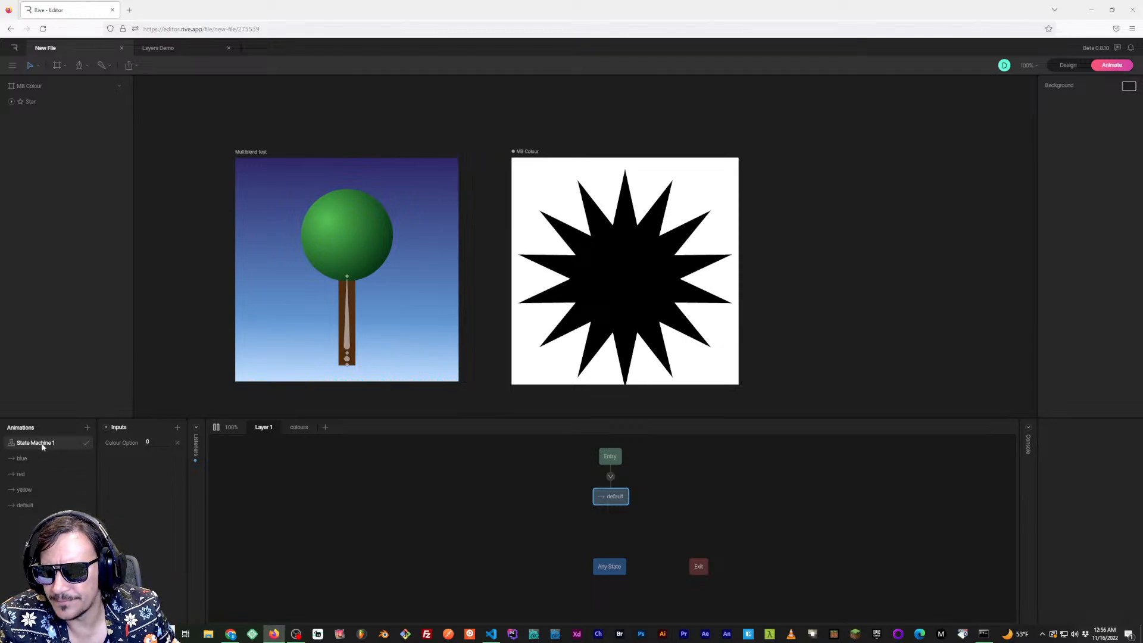
click(30, 458)
click(30, 473)
click(32, 490)
click(36, 504)
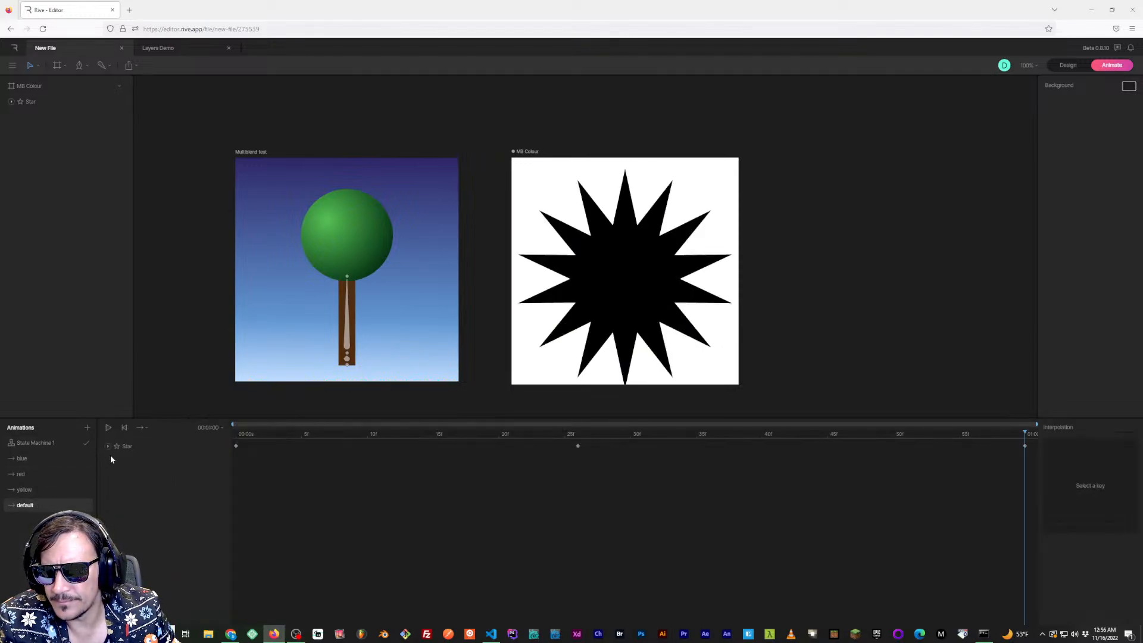
click(143, 428)
click(150, 471)
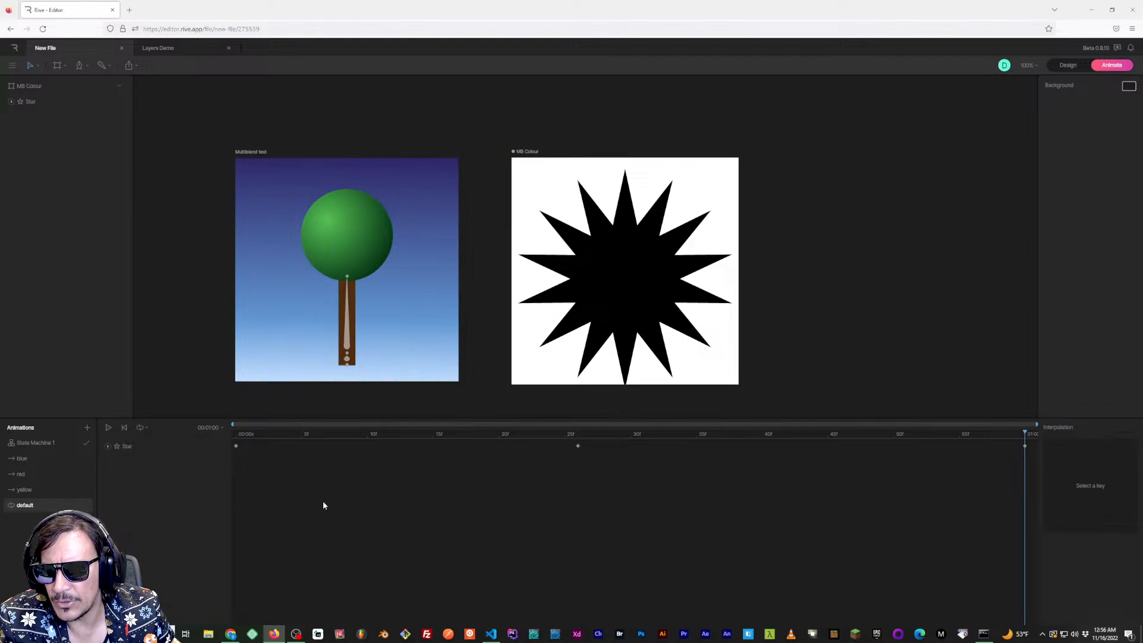
Check which timeline the default state in Layer 1 uses, and play the default timeline on its own
click(55, 442)
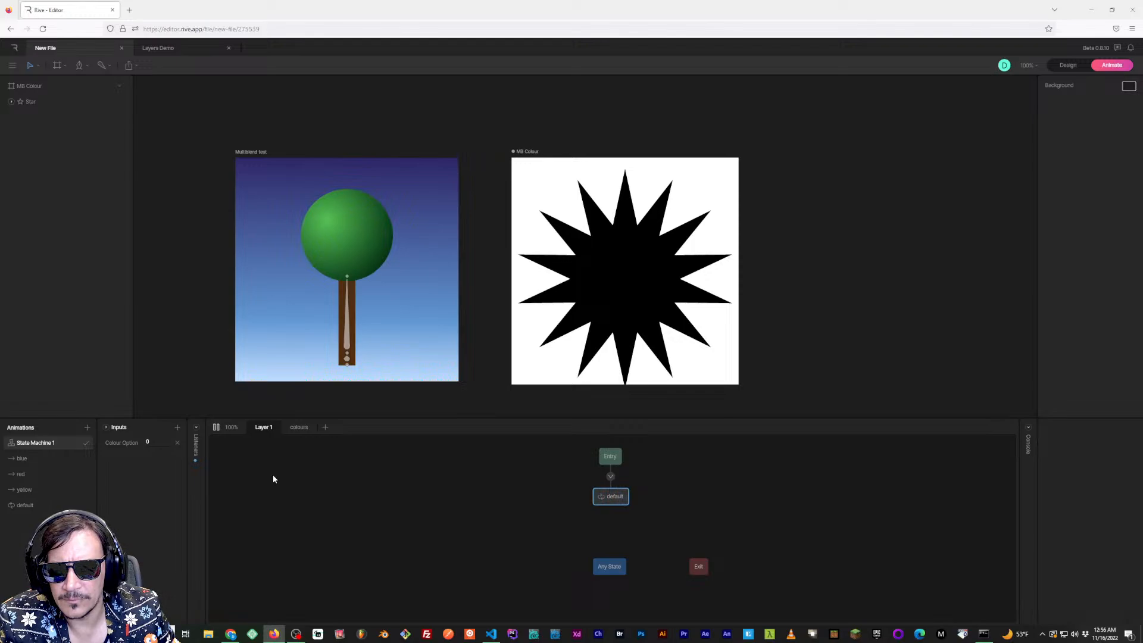
click(611, 496)
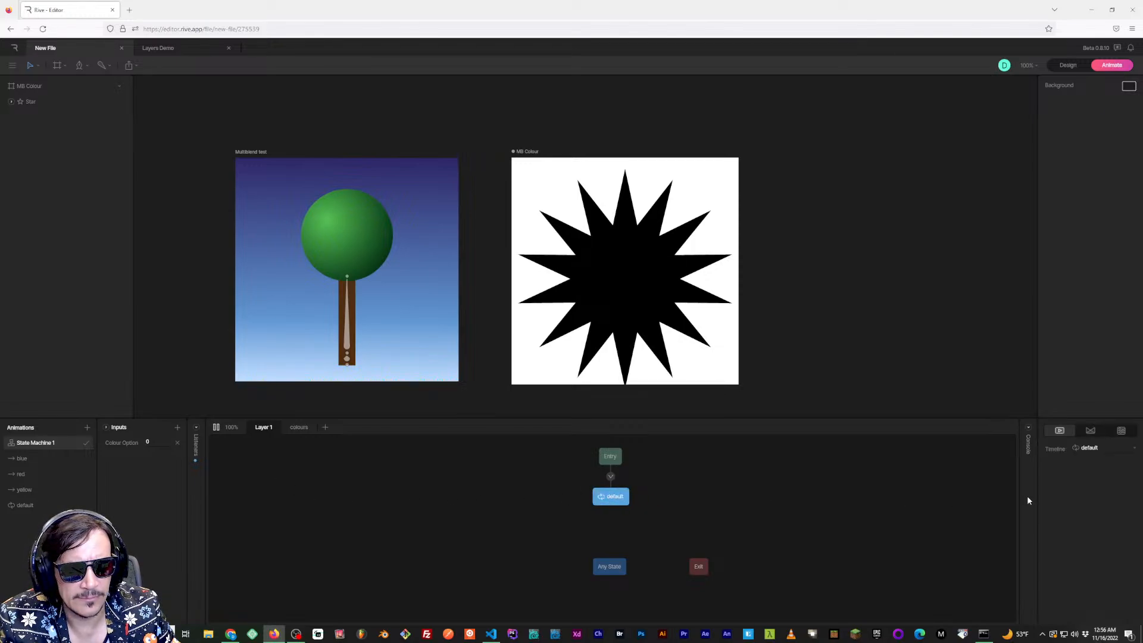
click(271, 468)
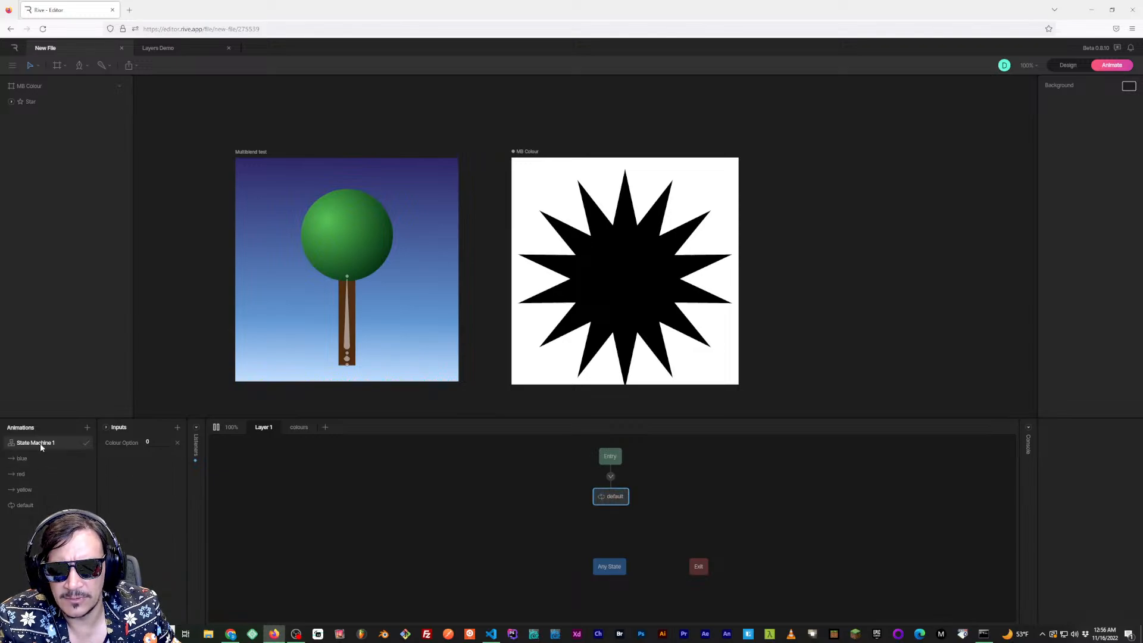
click(32, 507)
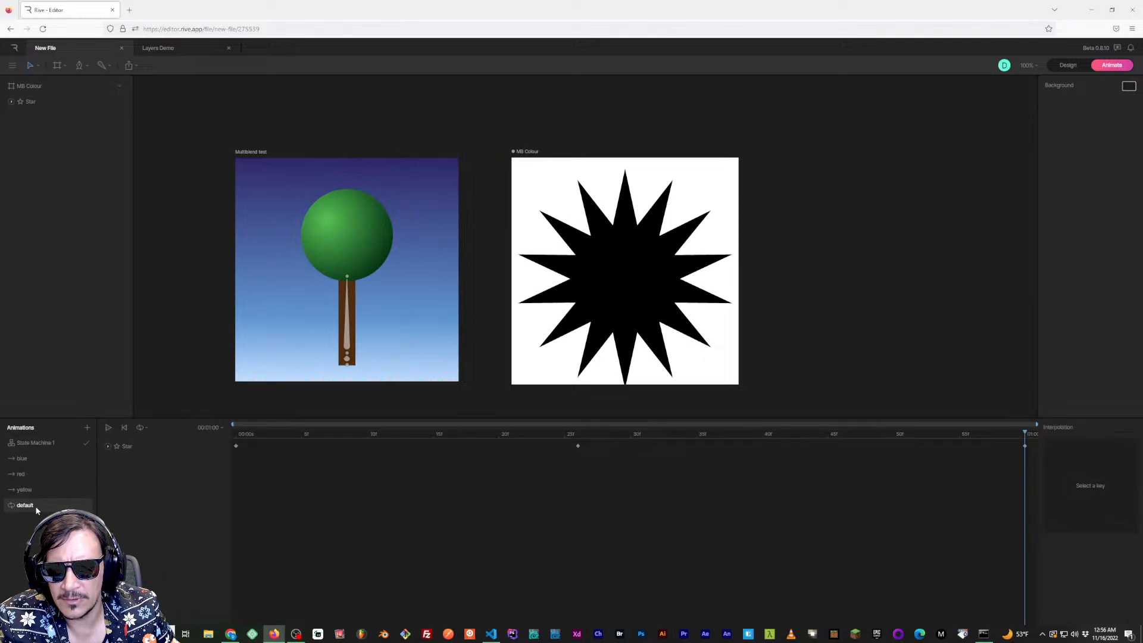
key(space)
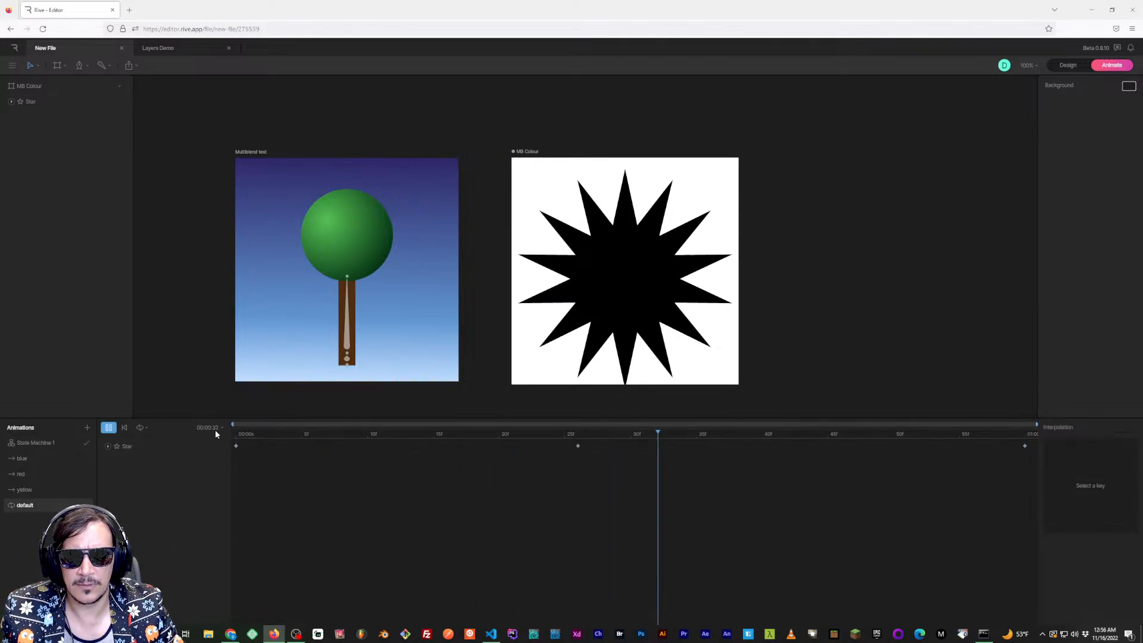
key(space)
Scale the star down to about 91% at the first key of the default timeline, frame 0
drag(510, 433, 232, 430)
click(236, 445)
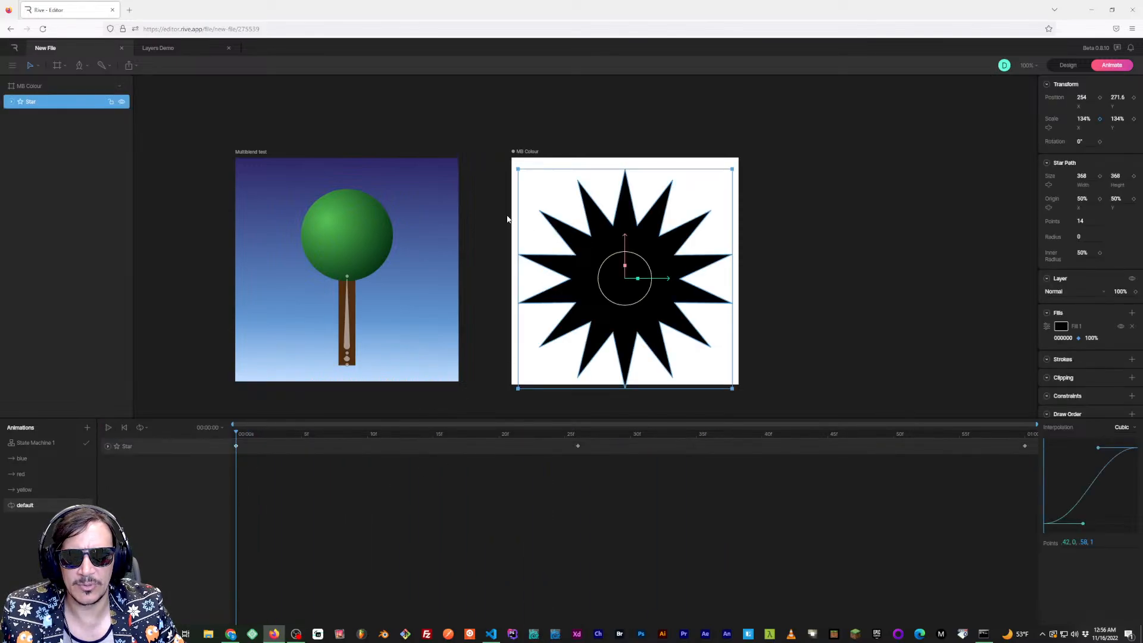
drag(517, 169, 560, 204)
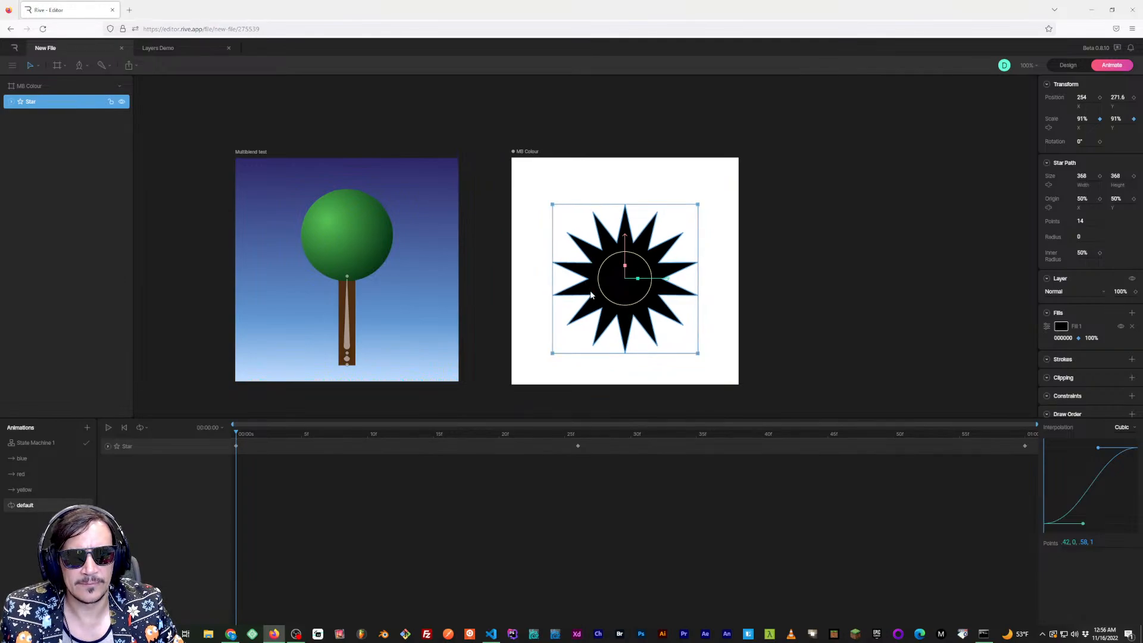
Delete the star's last key on the default timeline and paste a copy of the first key at 00:01:00
drag(975, 479, 1021, 440)
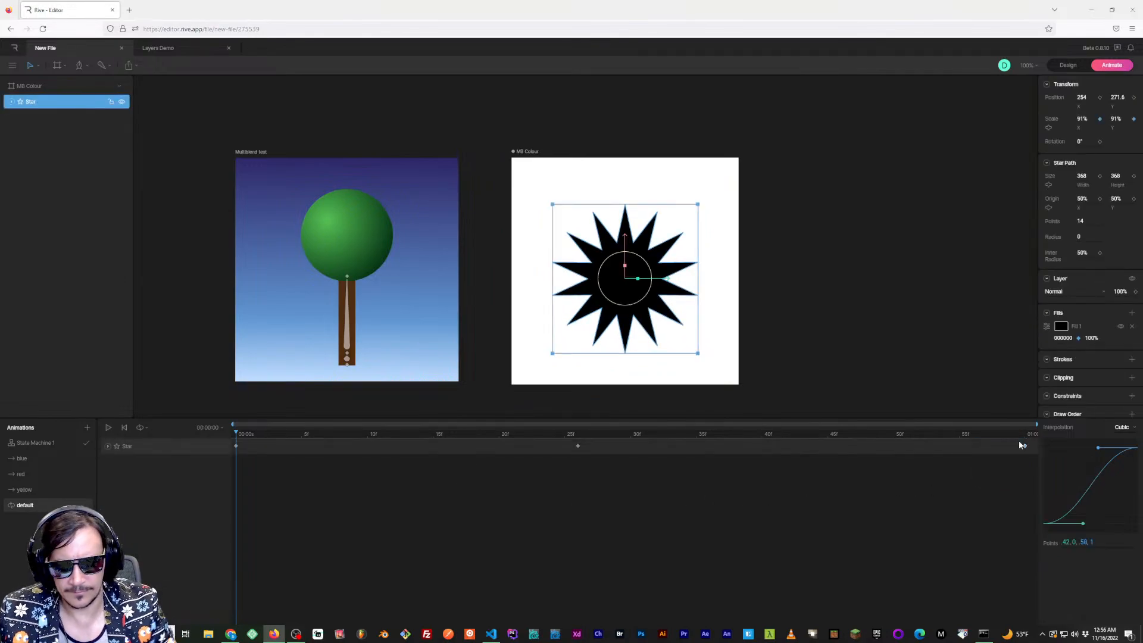
key(Delete)
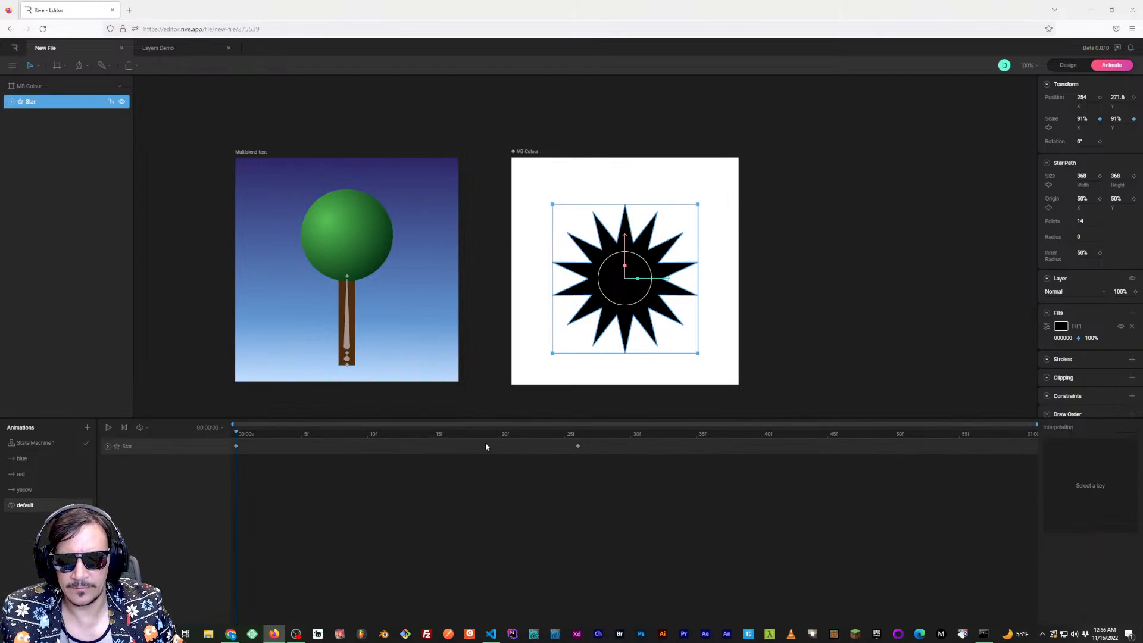
drag(596, 436, 1039, 454)
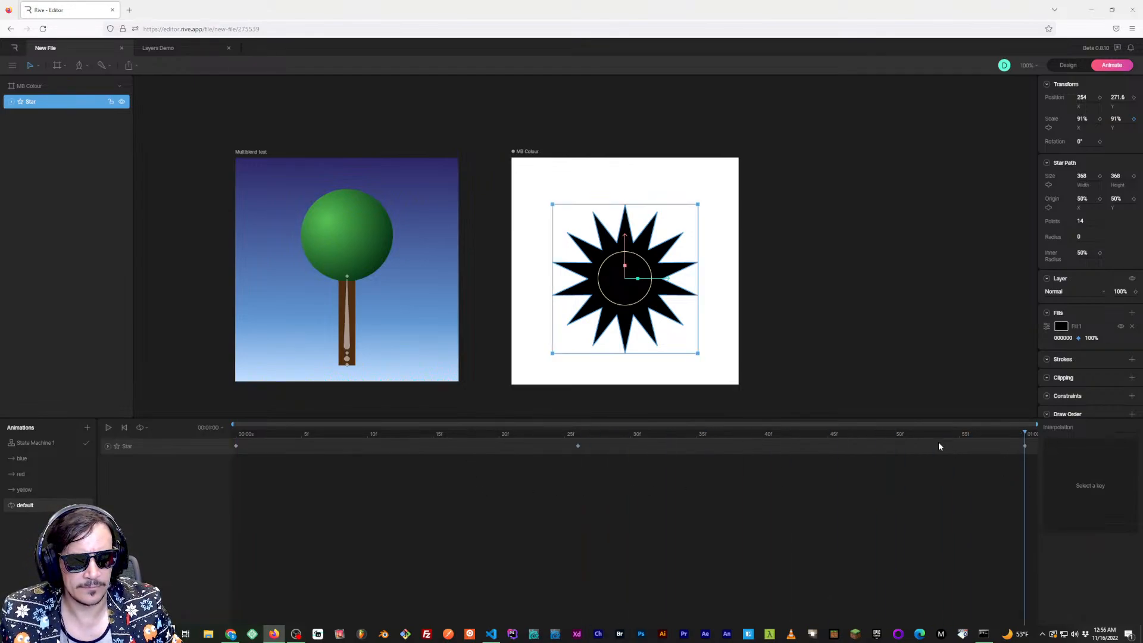
click(906, 434)
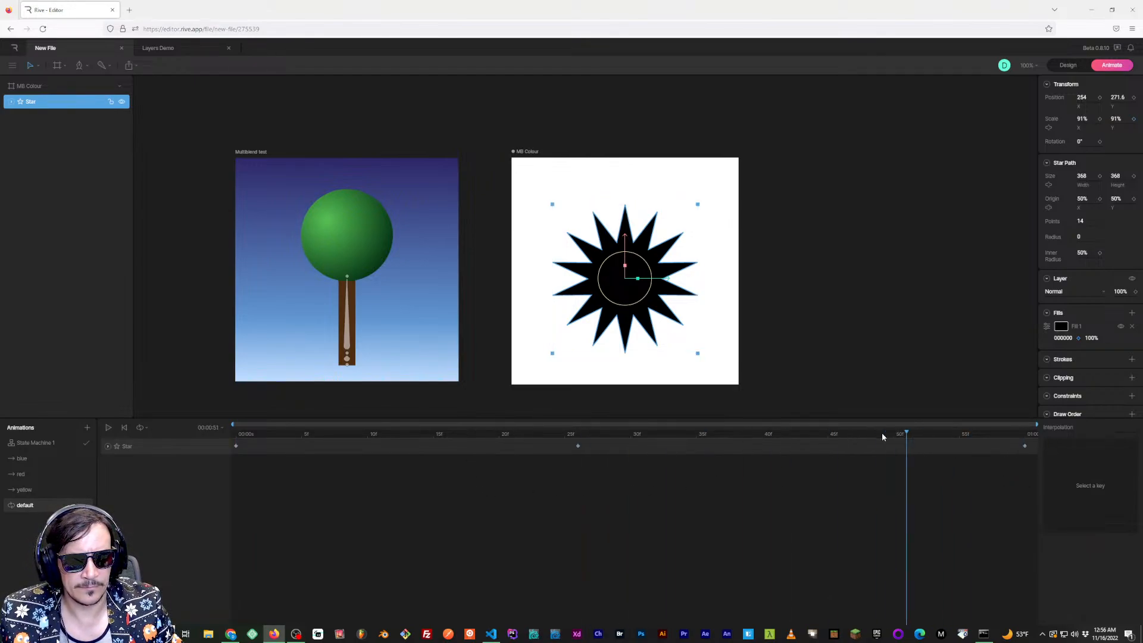
Scale the star up to about 129% at the middle key, frame 26, of the default timeline
click(578, 445)
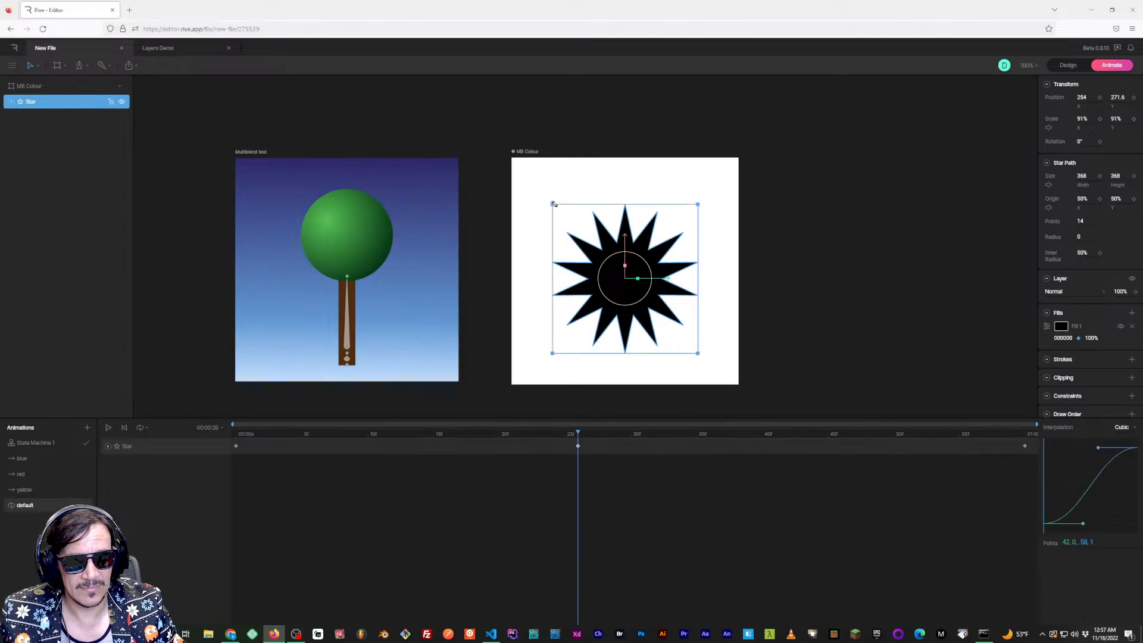
drag(554, 203, 521, 174)
drag(577, 433, 814, 443)
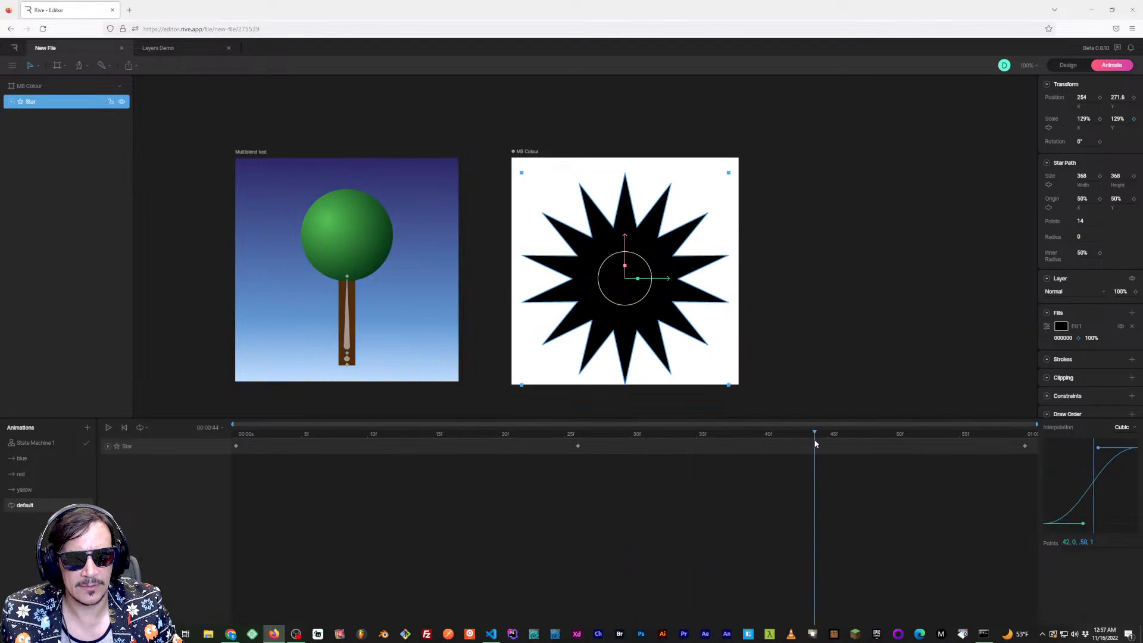
click(1039, 435)
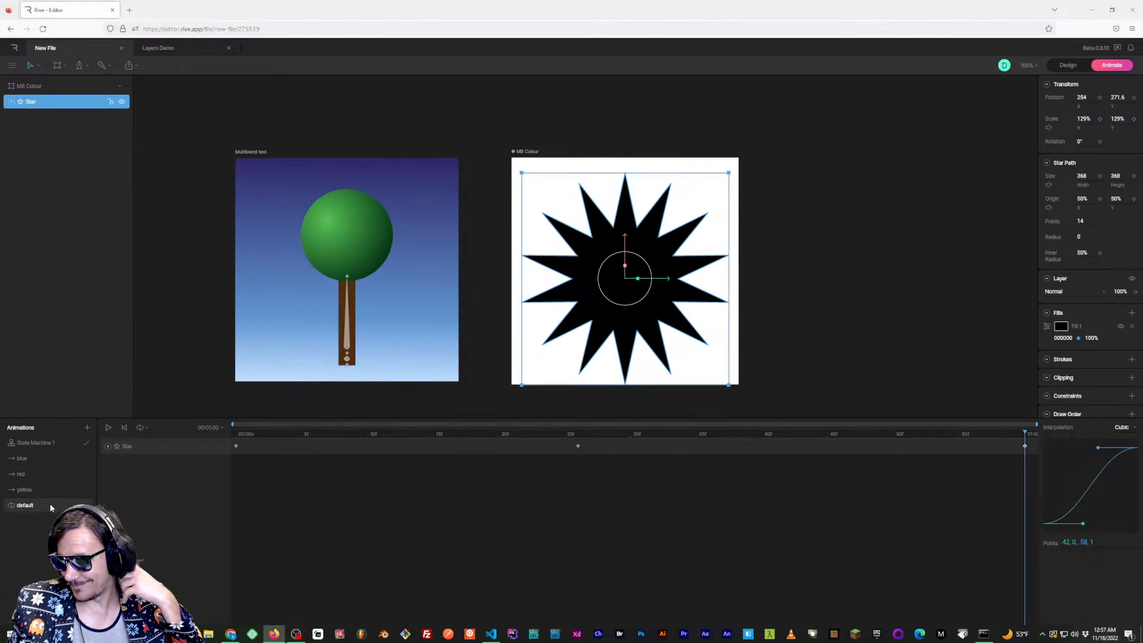
Expand the Star's tracks and copy its X and Y scale keys from frame 26 to 00:01:00
click(108, 446)
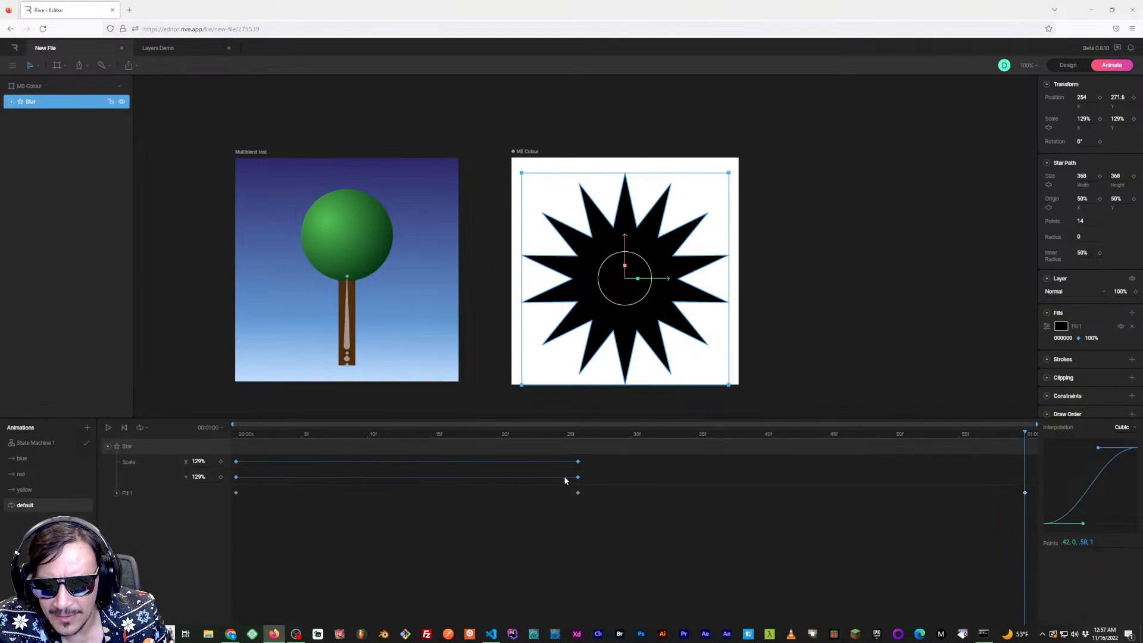
click(589, 474)
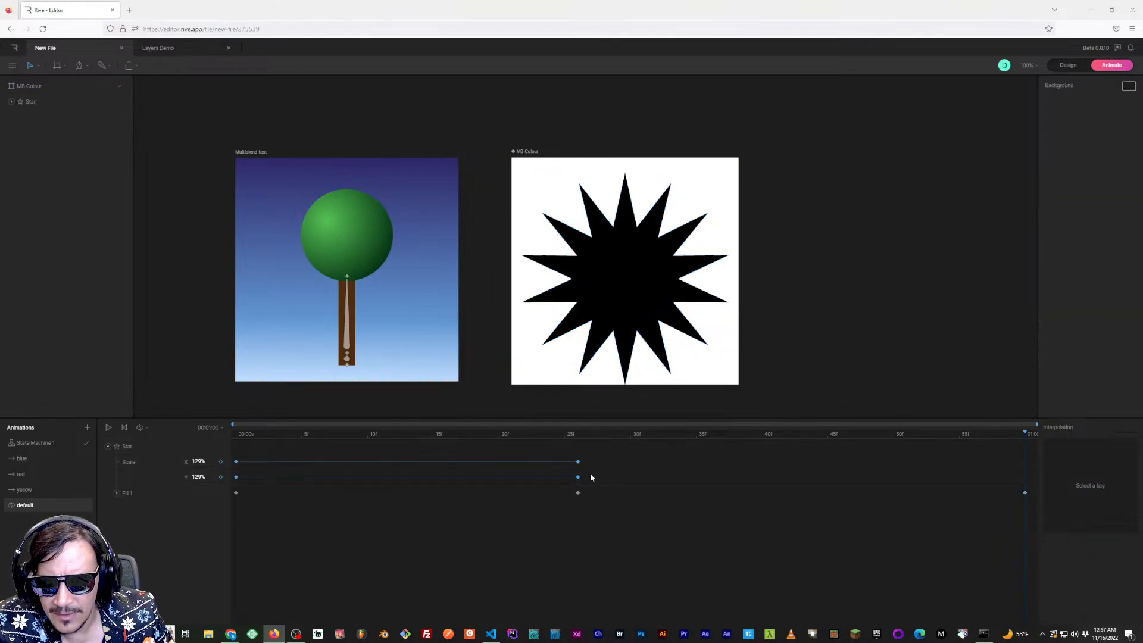
drag(588, 456, 570, 481)
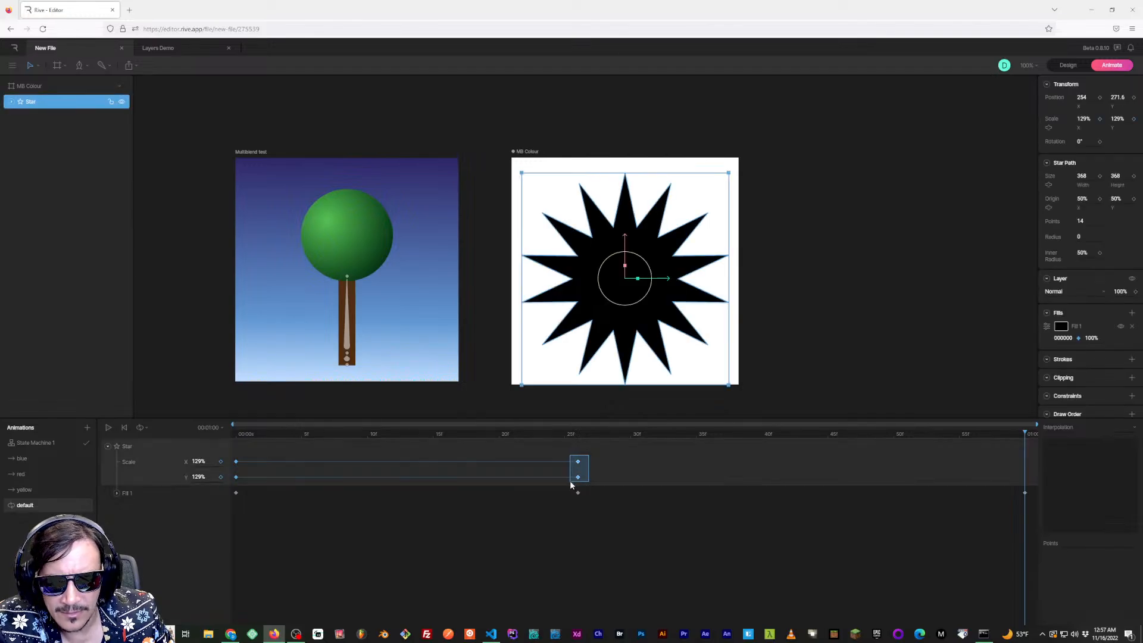
click(534, 506)
click(578, 493)
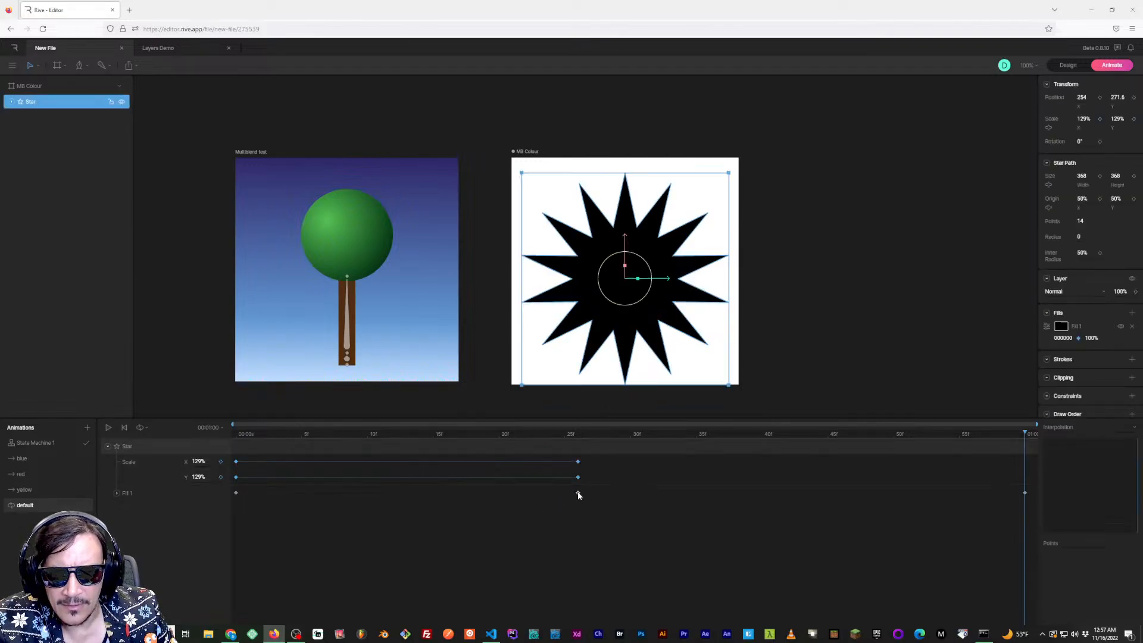
click(589, 480)
drag(590, 480, 571, 459)
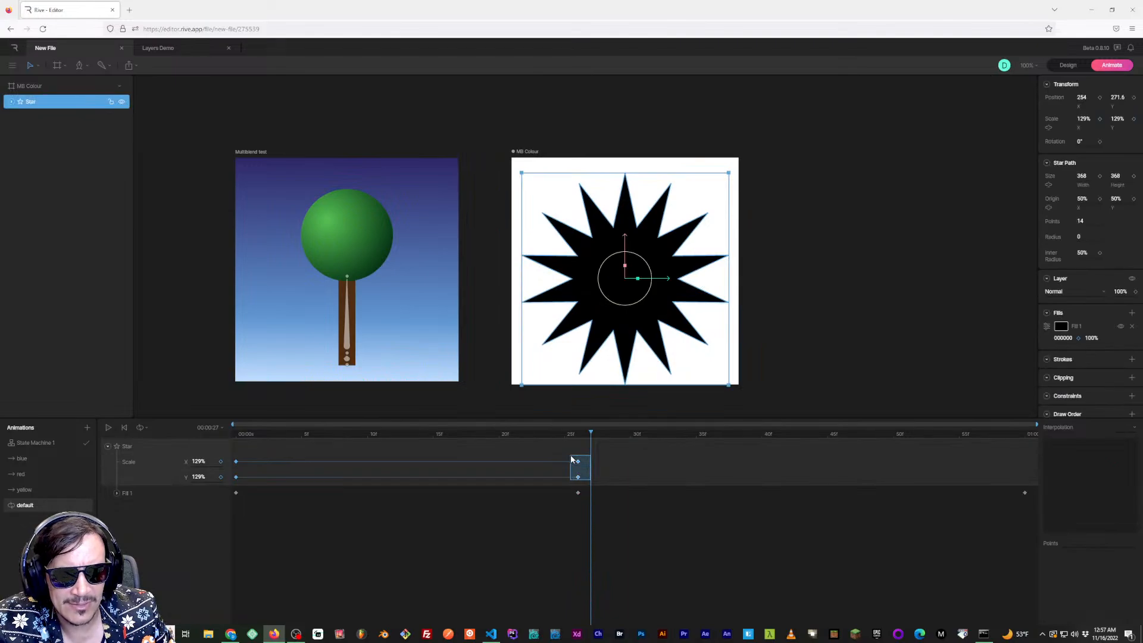
click(788, 434)
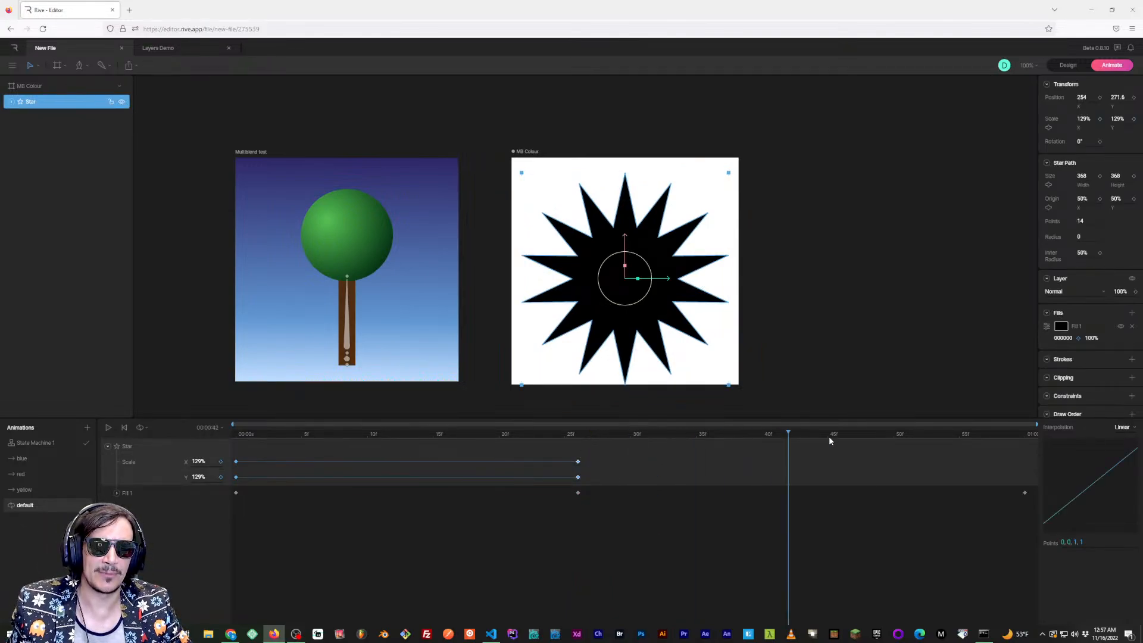
click(1040, 438)
key(ctrl+v)
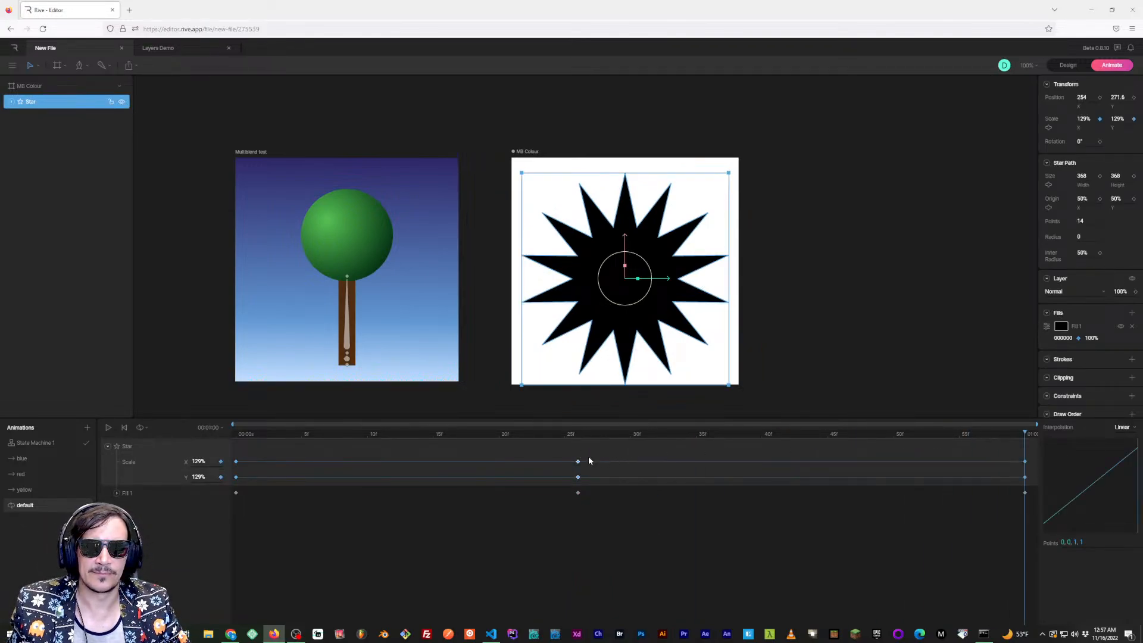
Scale the star down to about 79% at the end scale keys, 00:01:00
drag(1014, 450, 1032, 485)
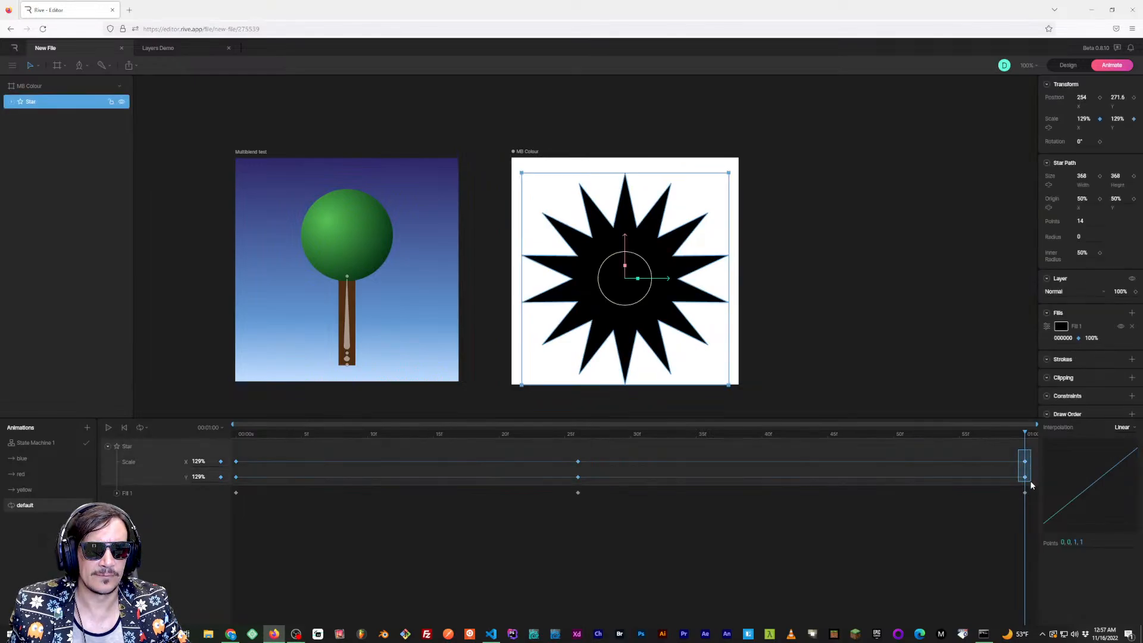
drag(522, 173, 562, 213)
click(1005, 490)
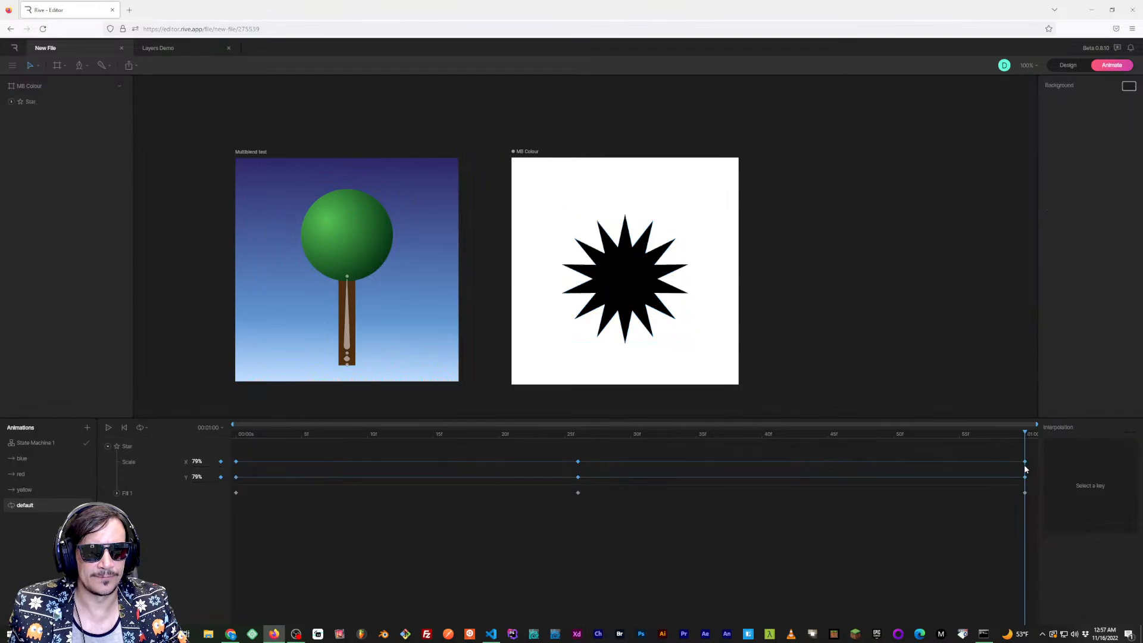
Replace the star's scale keys at frame 0 with copies of the end scale keys and play the default timeline
drag(1019, 451, 1038, 480)
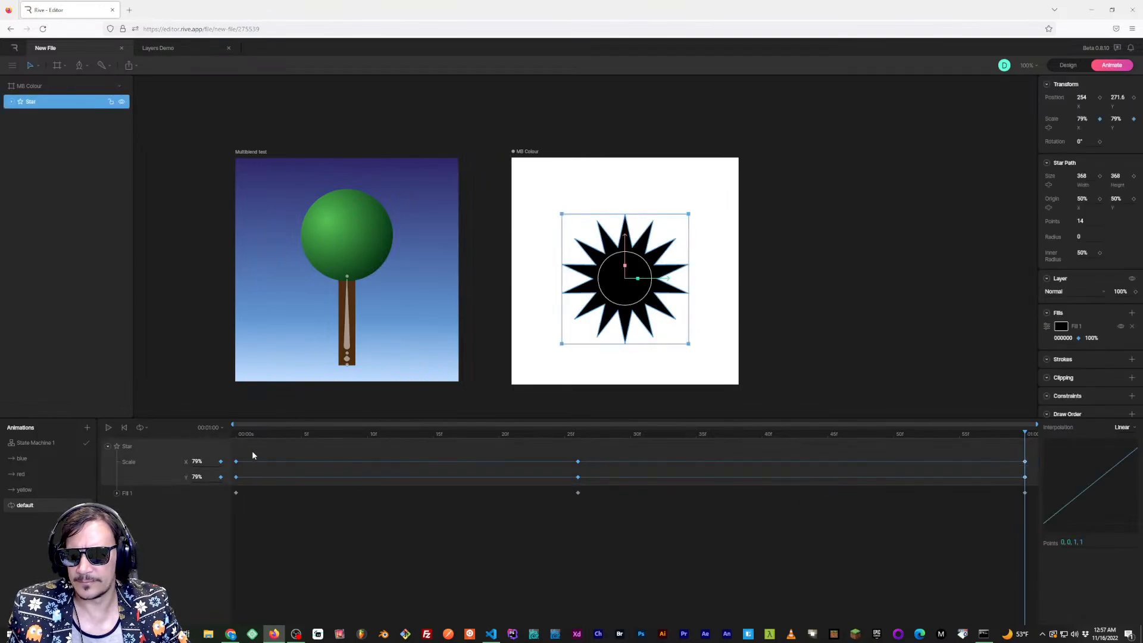
drag(251, 451, 224, 484)
key(Delete)
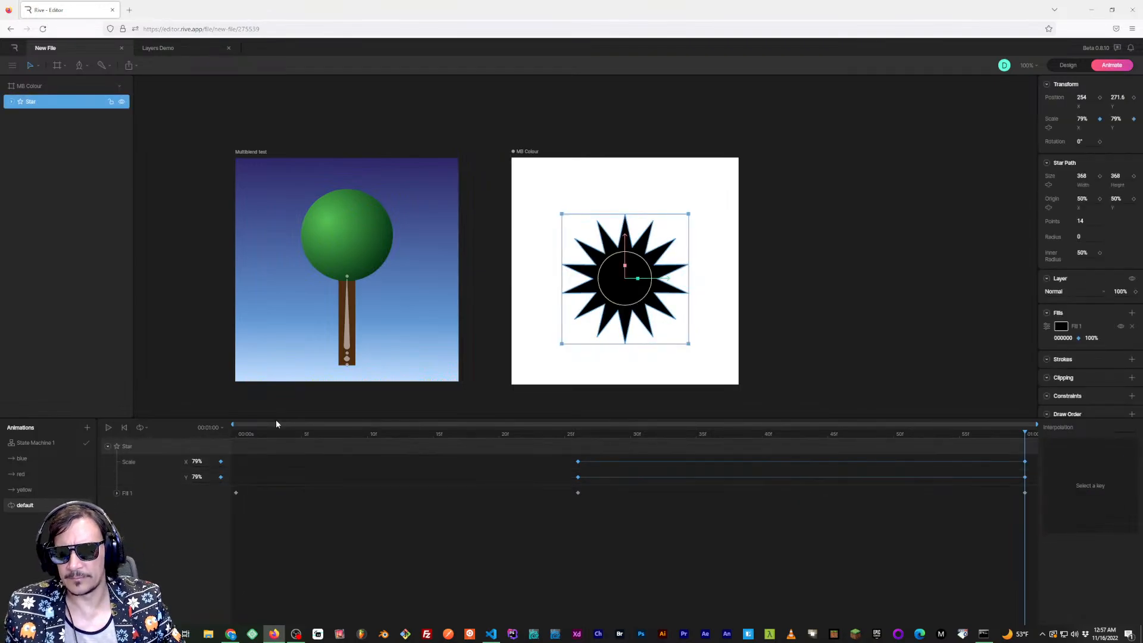
drag(242, 436, 211, 433)
key(ctrl+v)
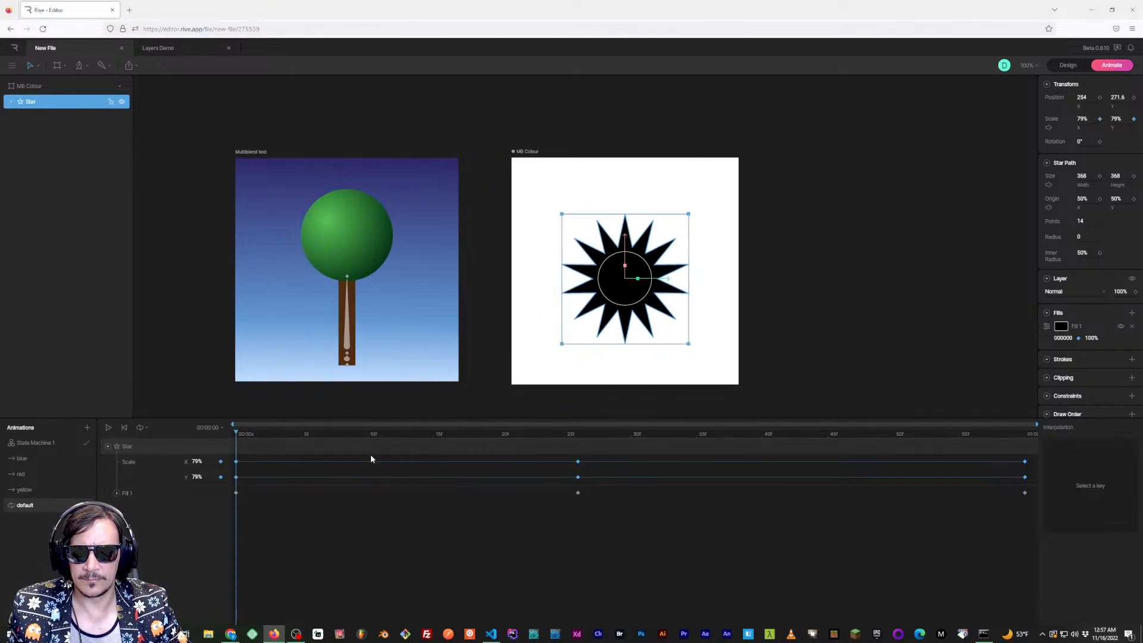
drag(316, 434, 179, 432)
key(space)
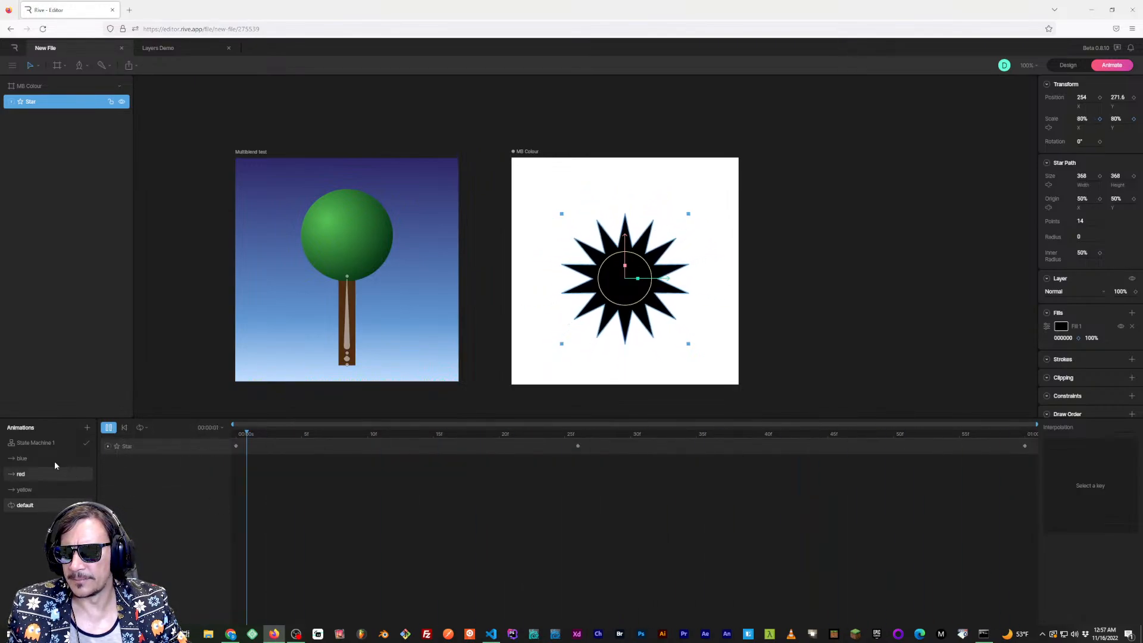
Play State Machine 1 and test the colour switching by setting Colour Option to 1, 2 and 3
click(34, 443)
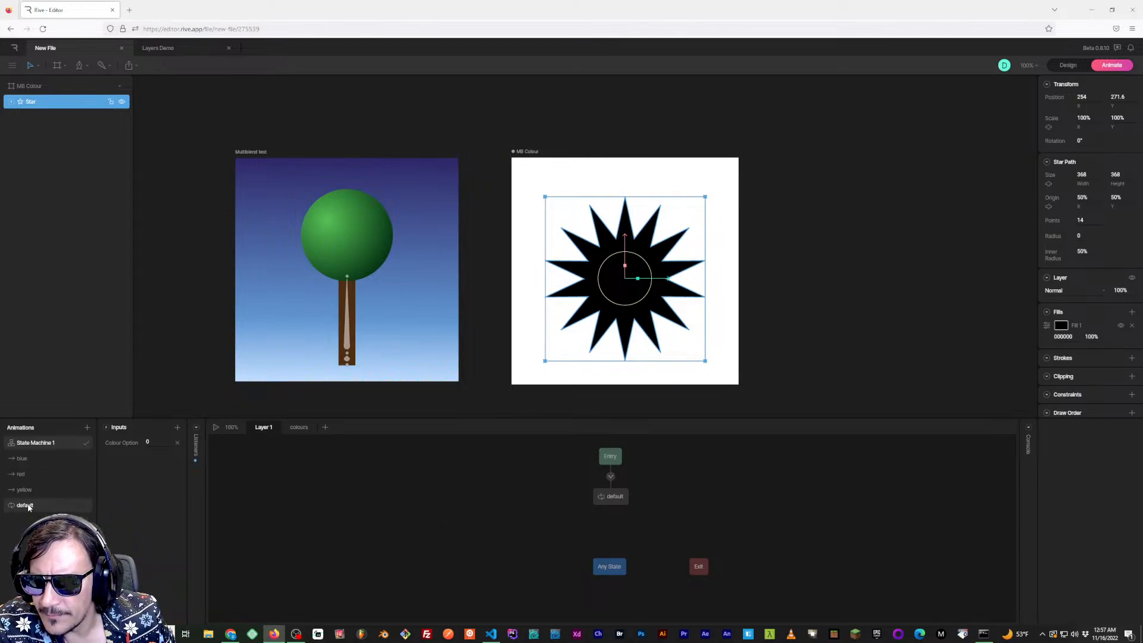
click(215, 427)
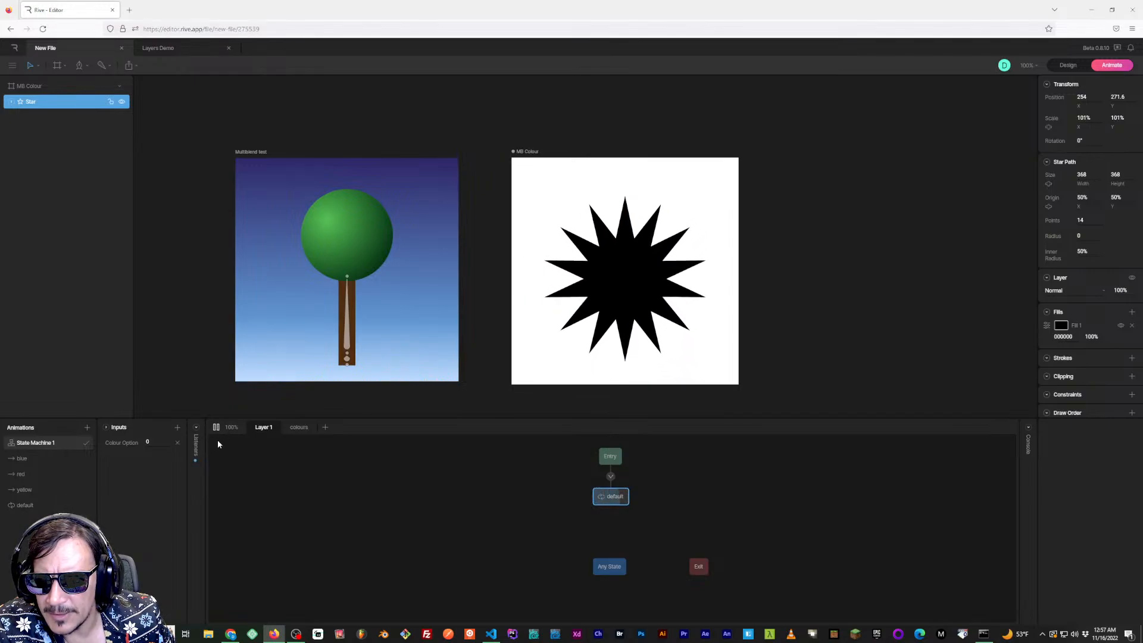
click(153, 441)
text(1)
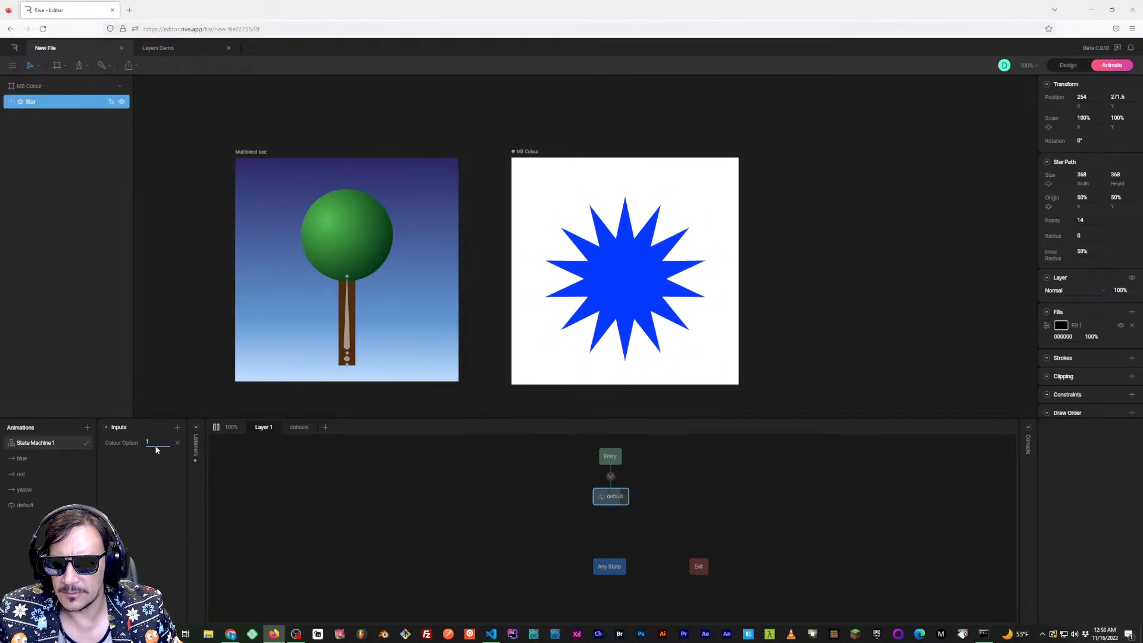
key(BackSpace)
text(2)
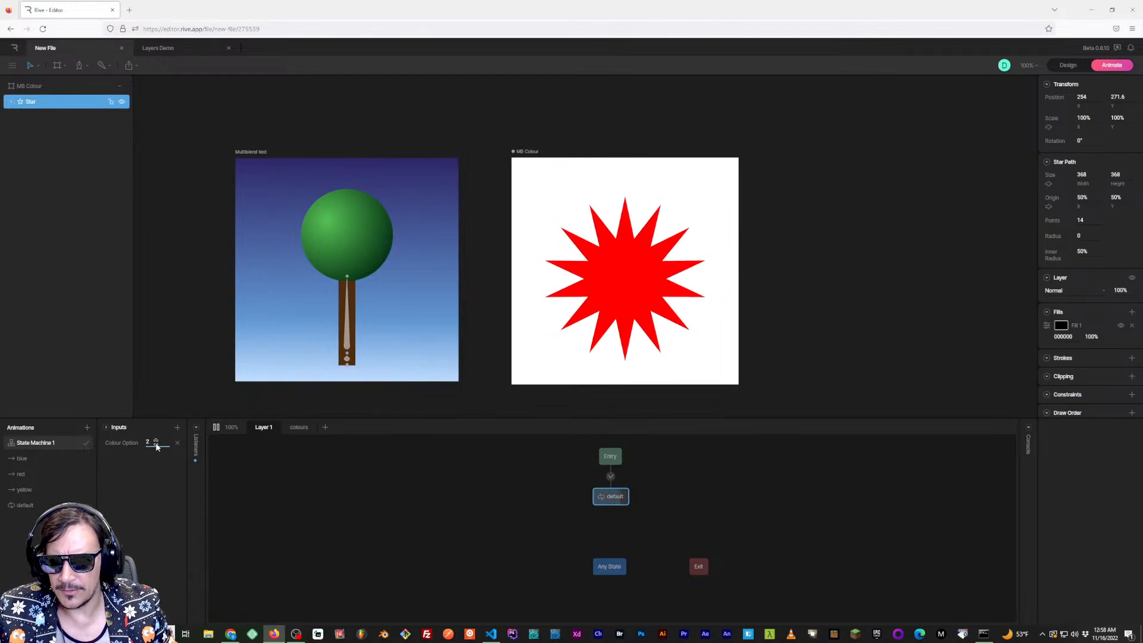
key(BackSpace)
text(3)
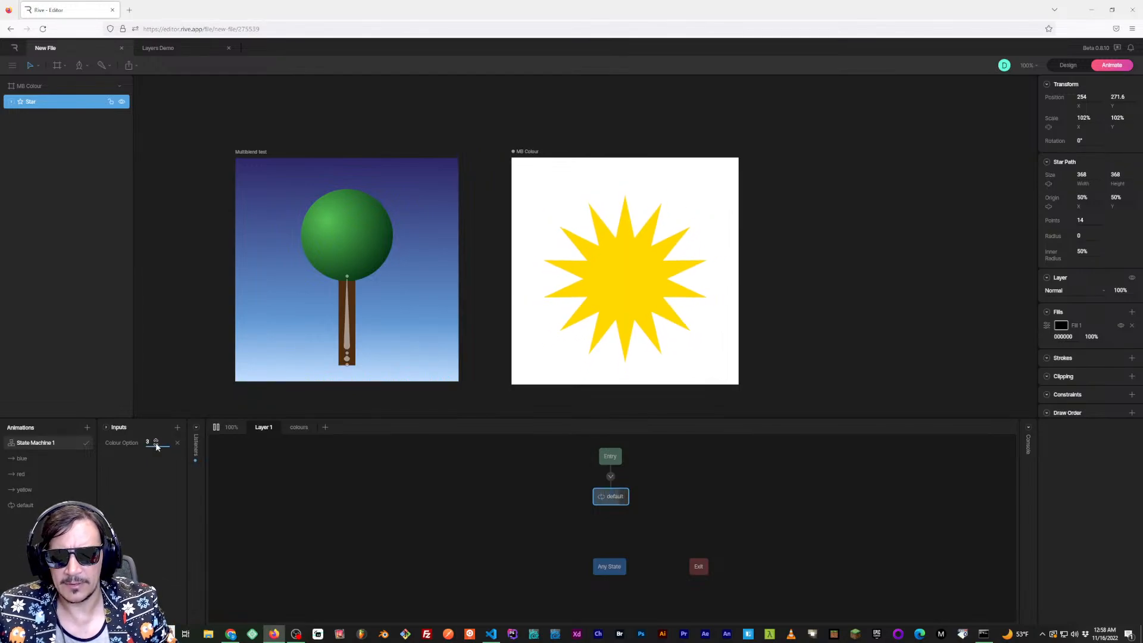
Look at Layers Demo, browse the Rive Community page from the file browser, and return to New File
click(158, 48)
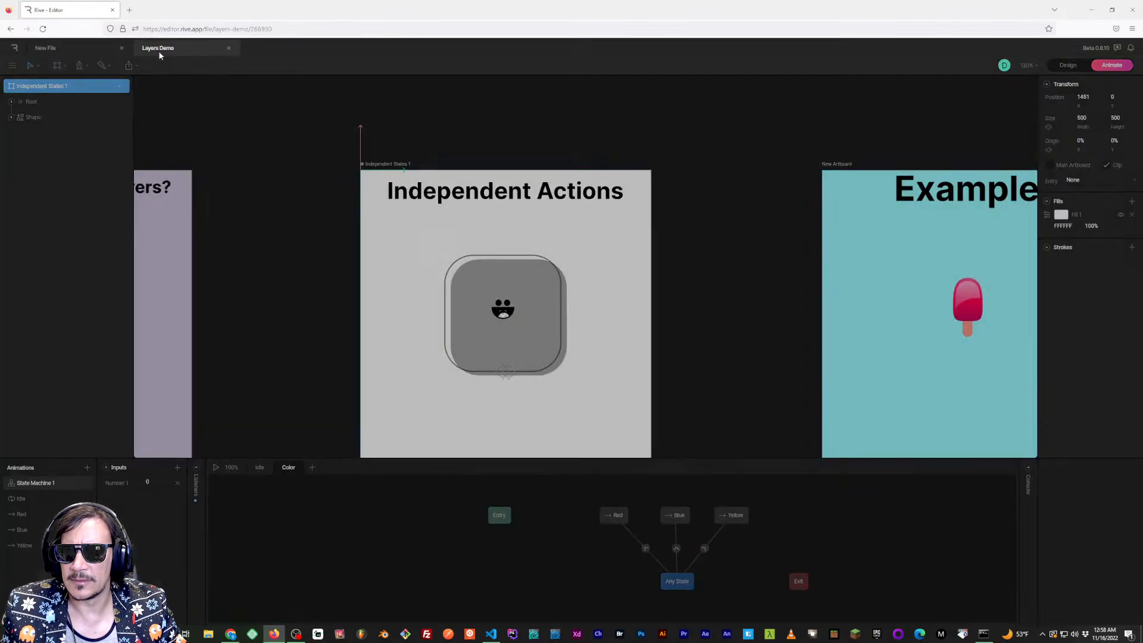
click(14, 48)
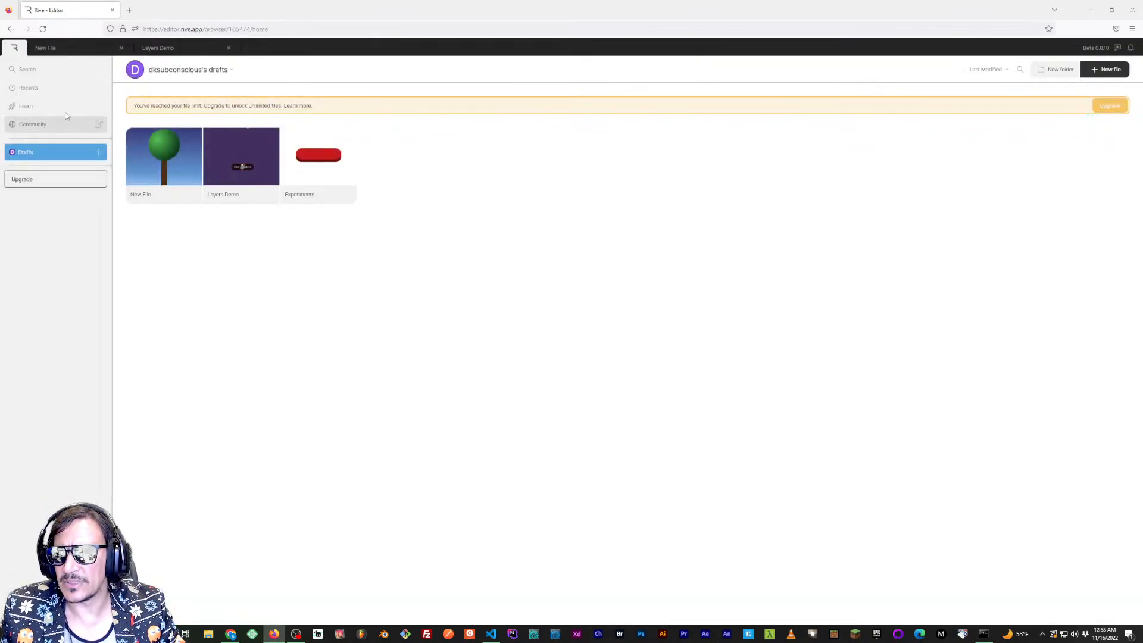
click(39, 124)
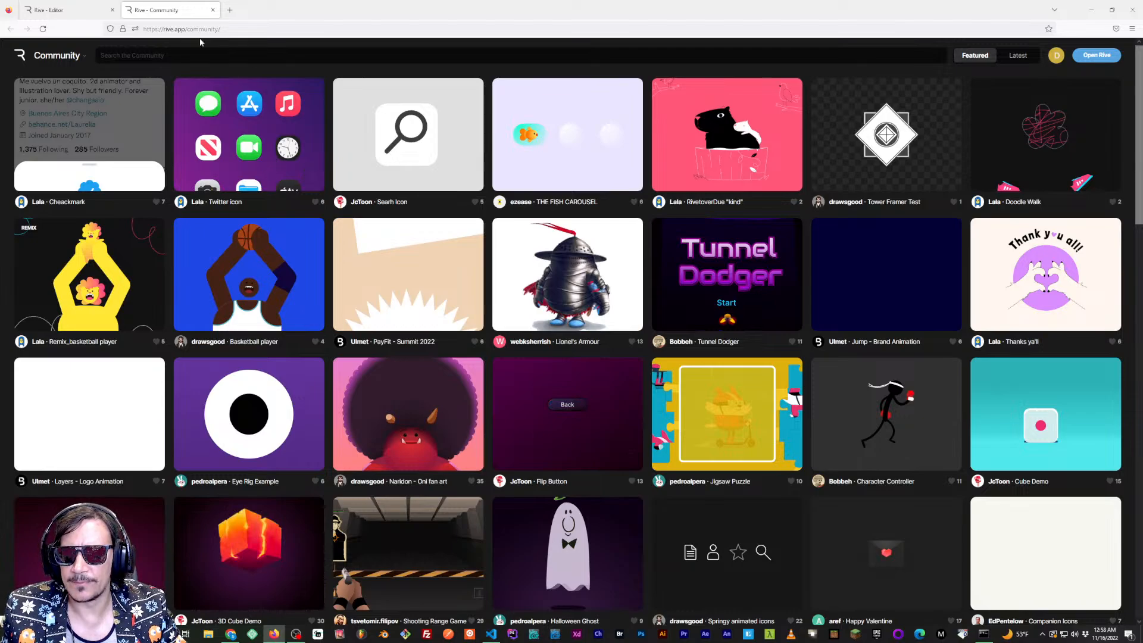
click(213, 10)
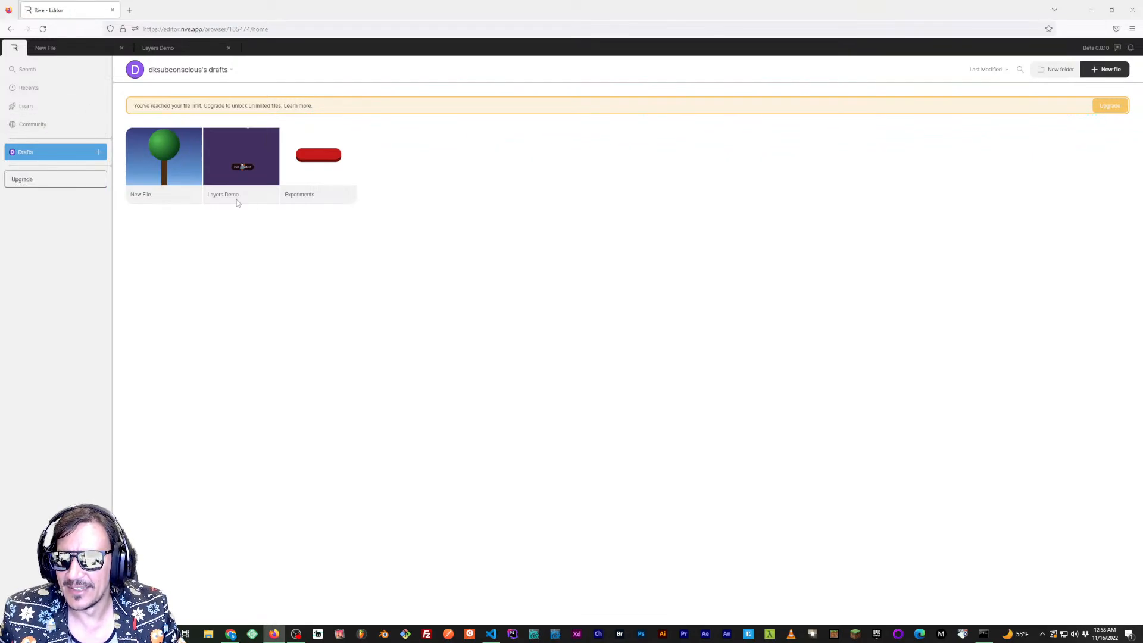
click(168, 169)
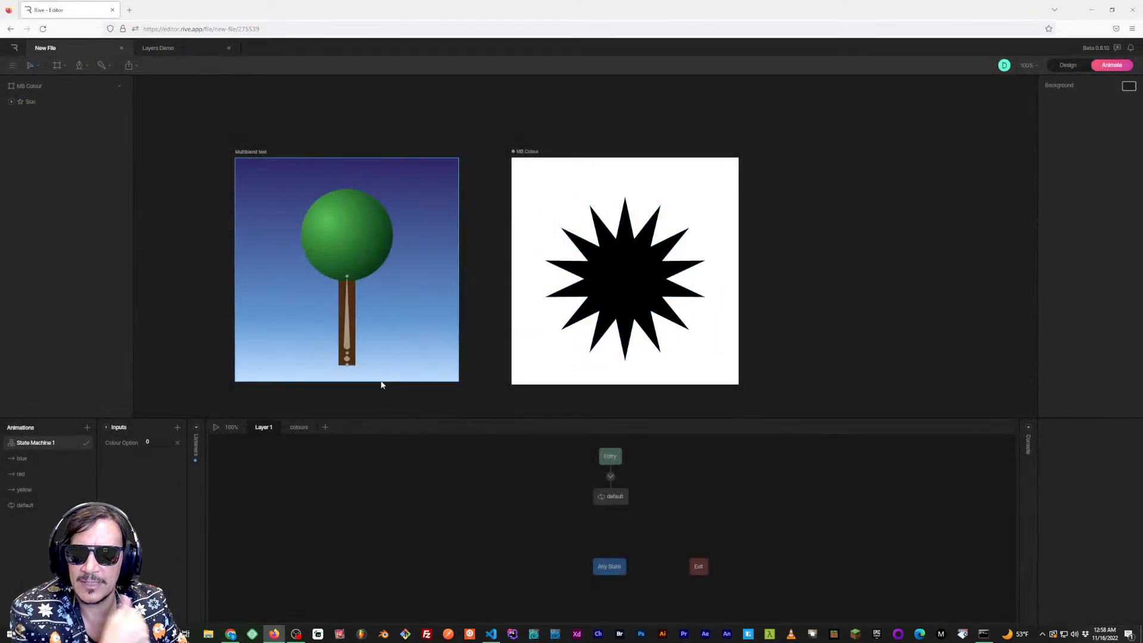
Inspect the default state and its Entry transition in Layer 1, and Any State's transitions in the colours layer
click(617, 498)
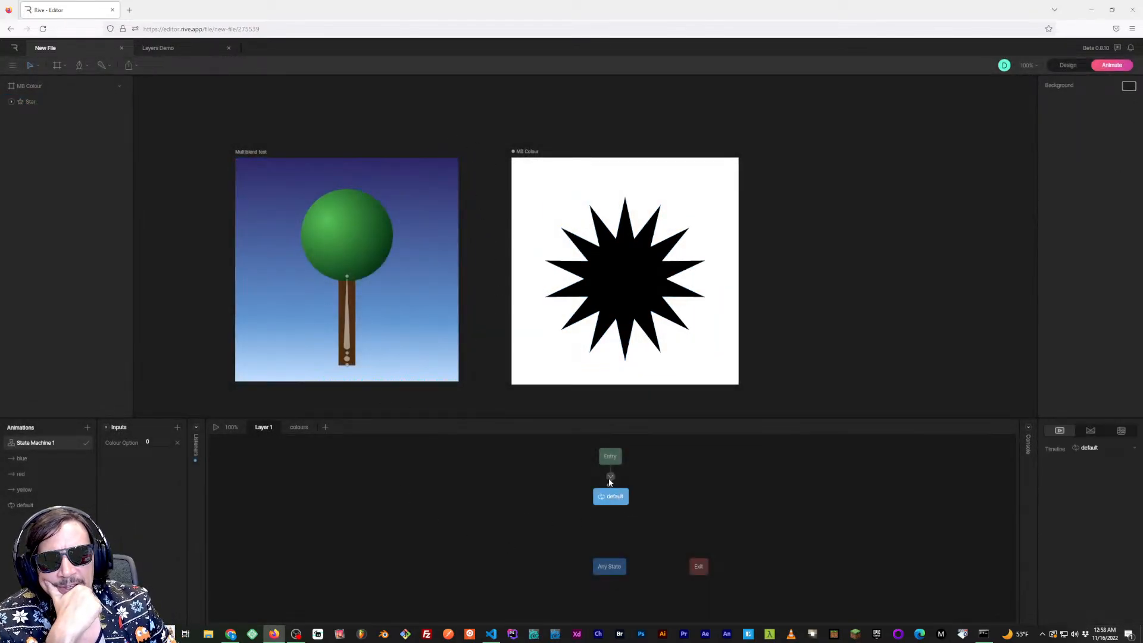
click(611, 477)
click(618, 497)
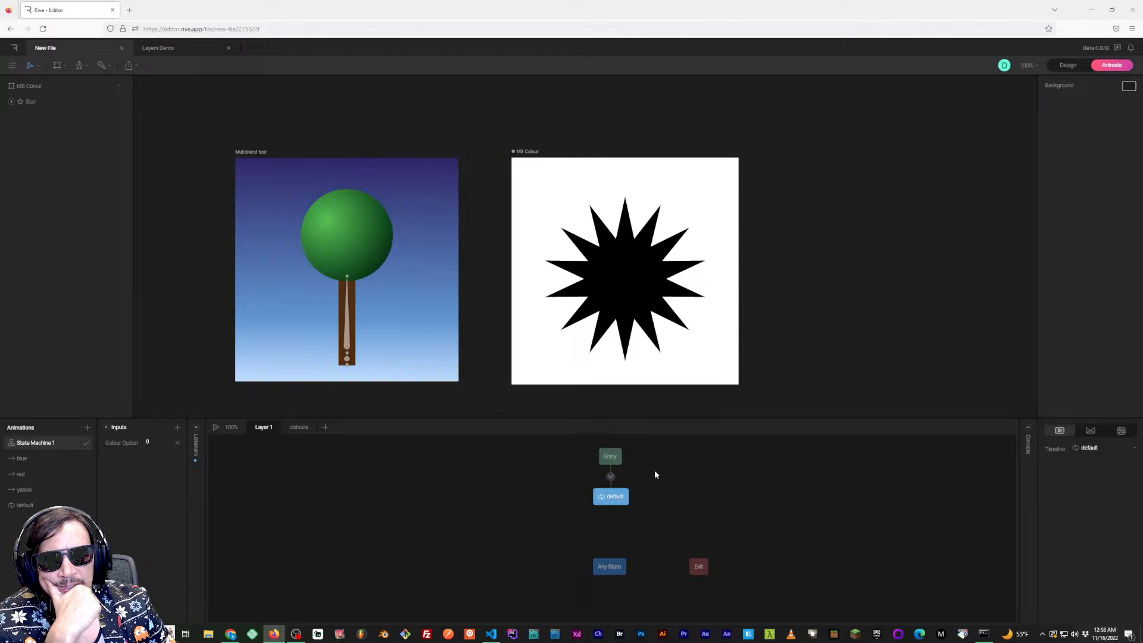
click(426, 500)
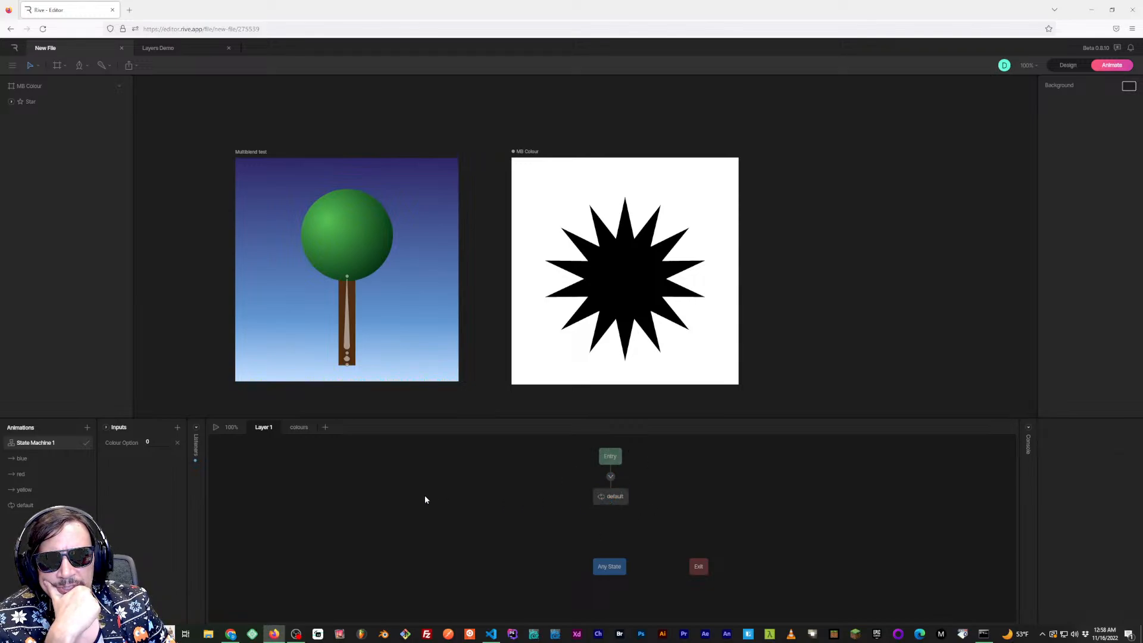
click(299, 427)
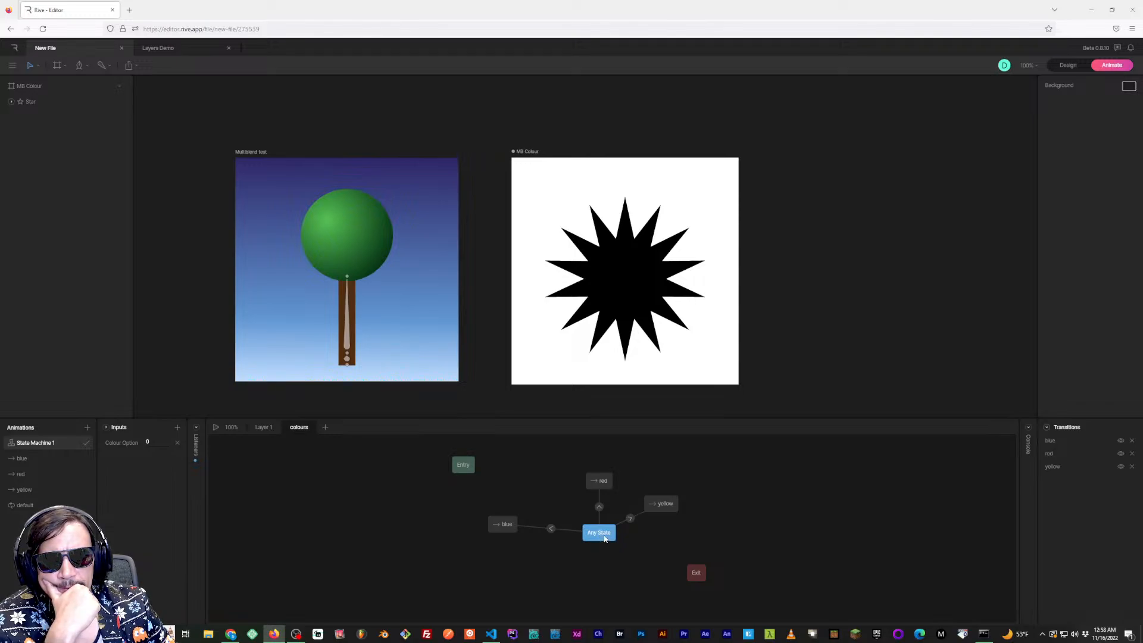
drag(597, 533, 599, 540)
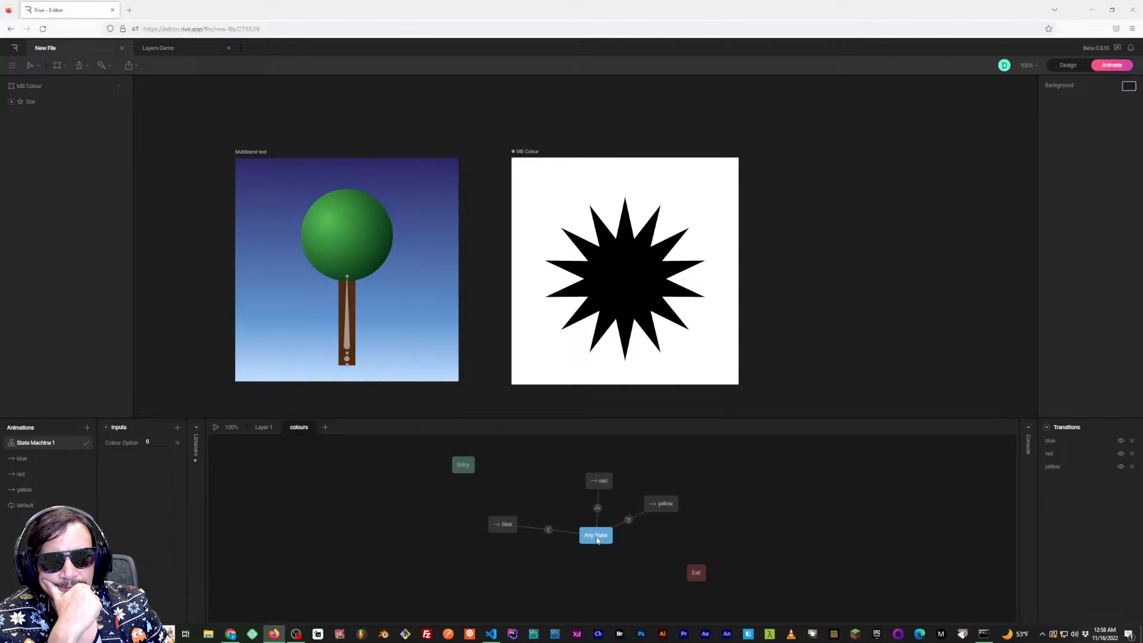
Inspect Any State and the red state in the colours layer, and the default state in Layer 1
drag(598, 540, 603, 542)
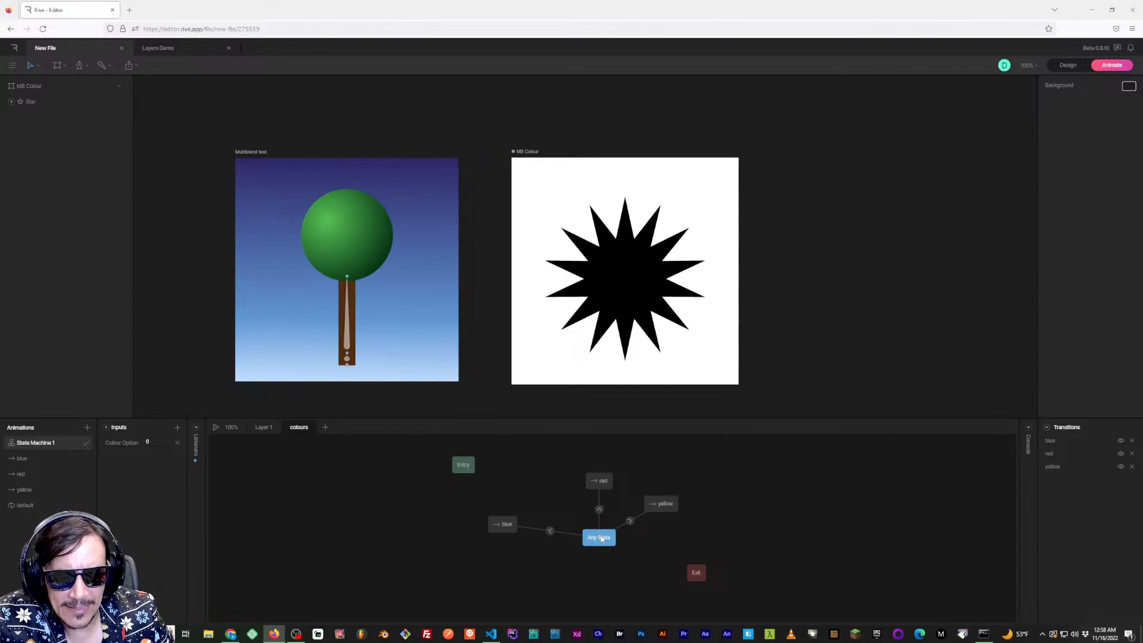
click(600, 485)
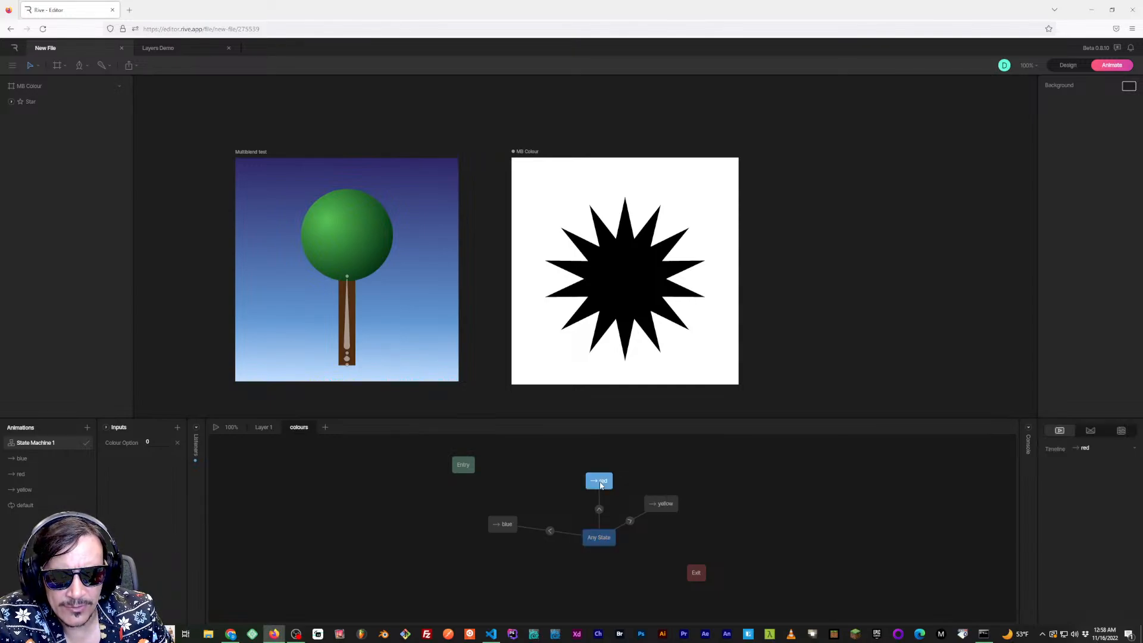
click(602, 536)
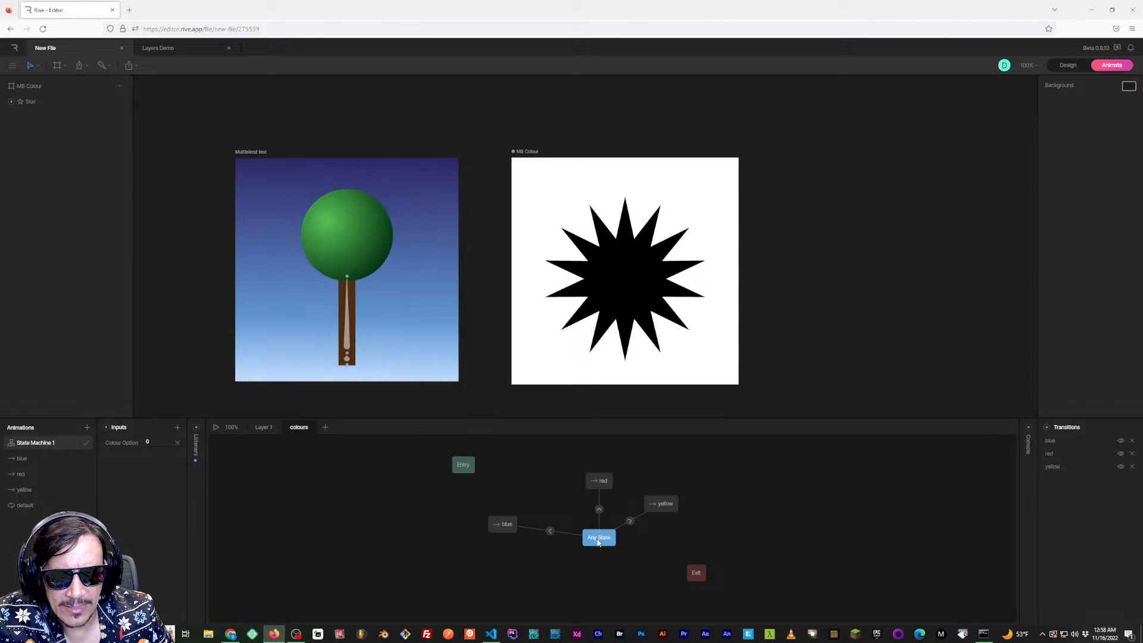
drag(599, 543, 598, 542)
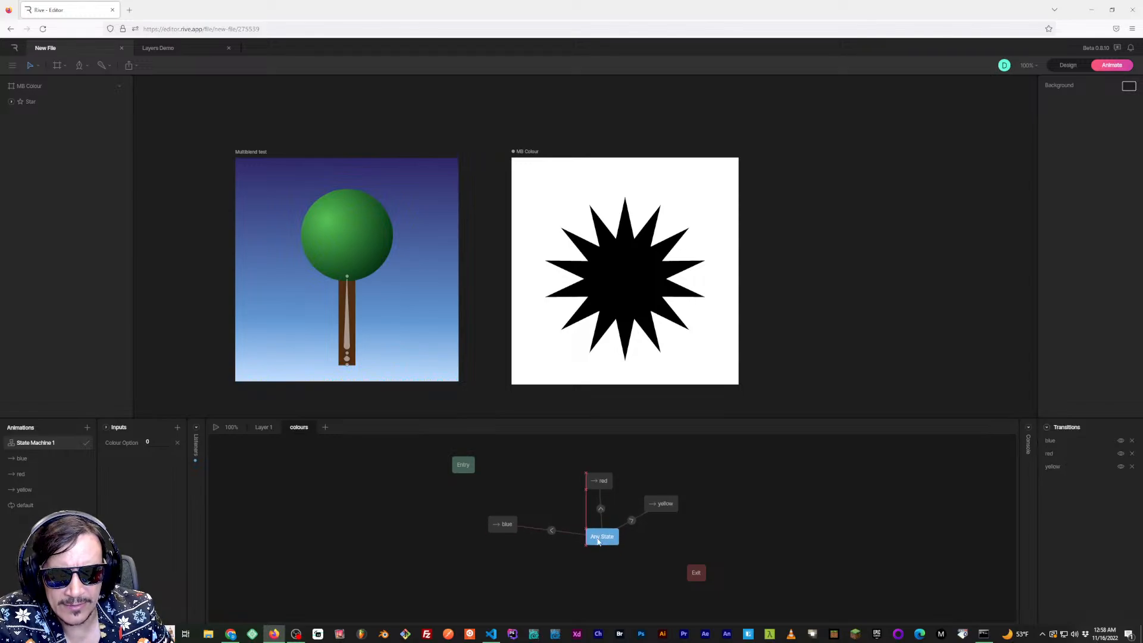
click(264, 426)
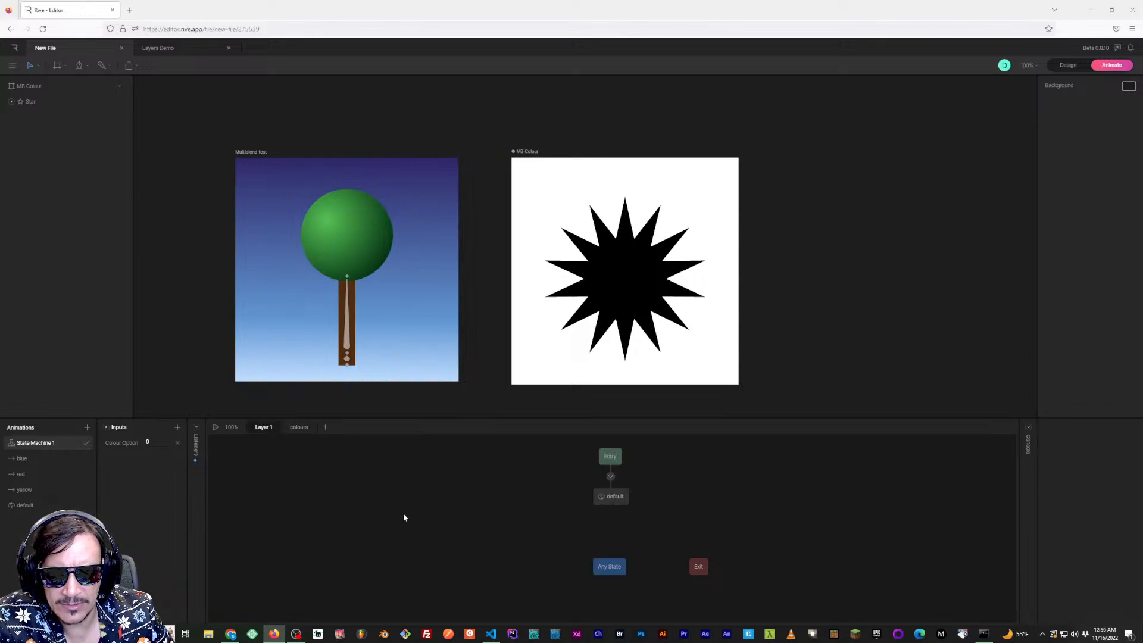
click(619, 497)
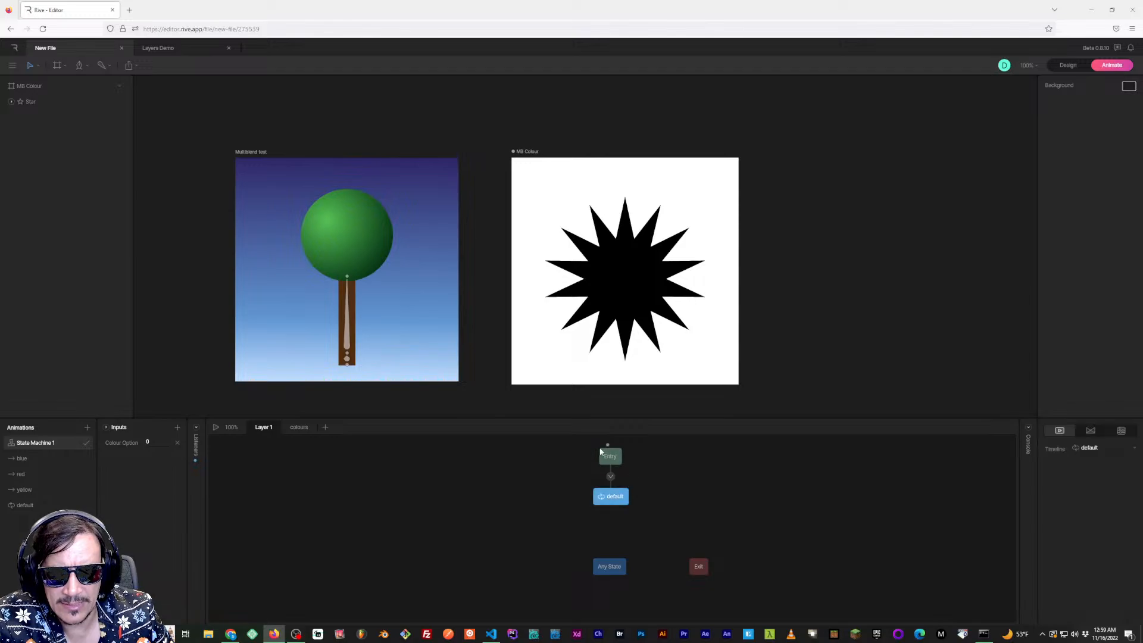
click(293, 429)
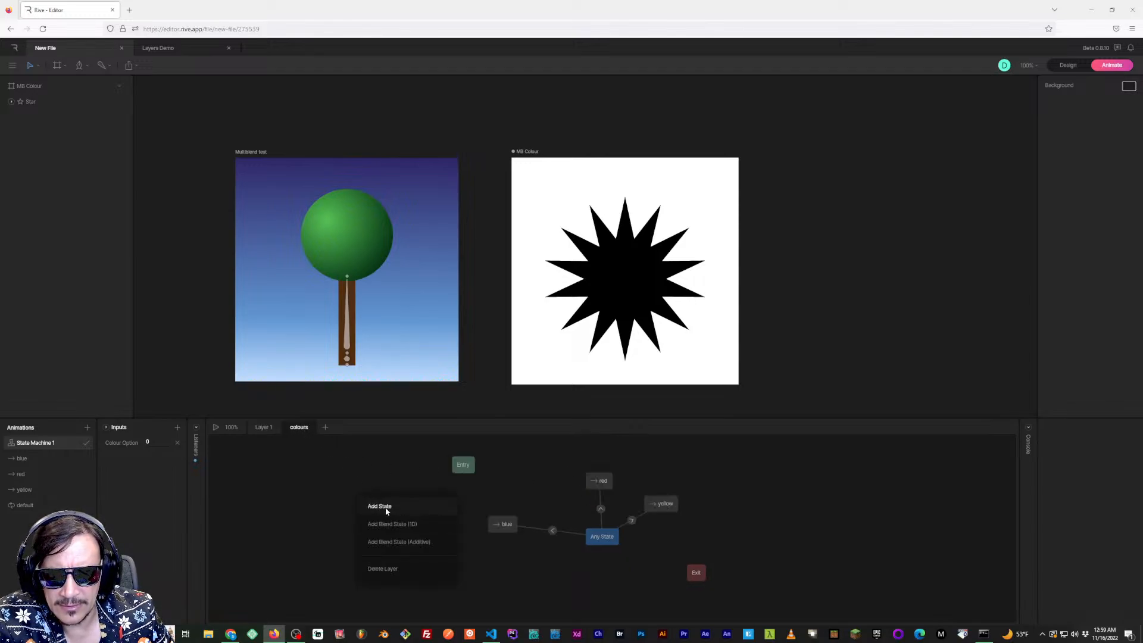
click(382, 513)
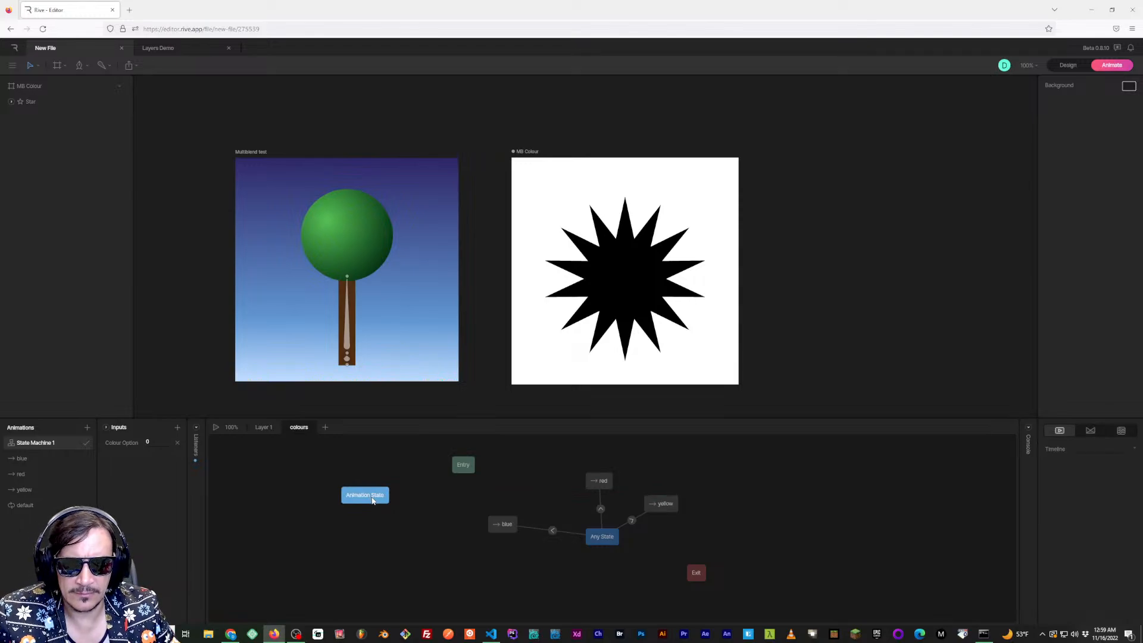
drag(380, 513, 583, 576)
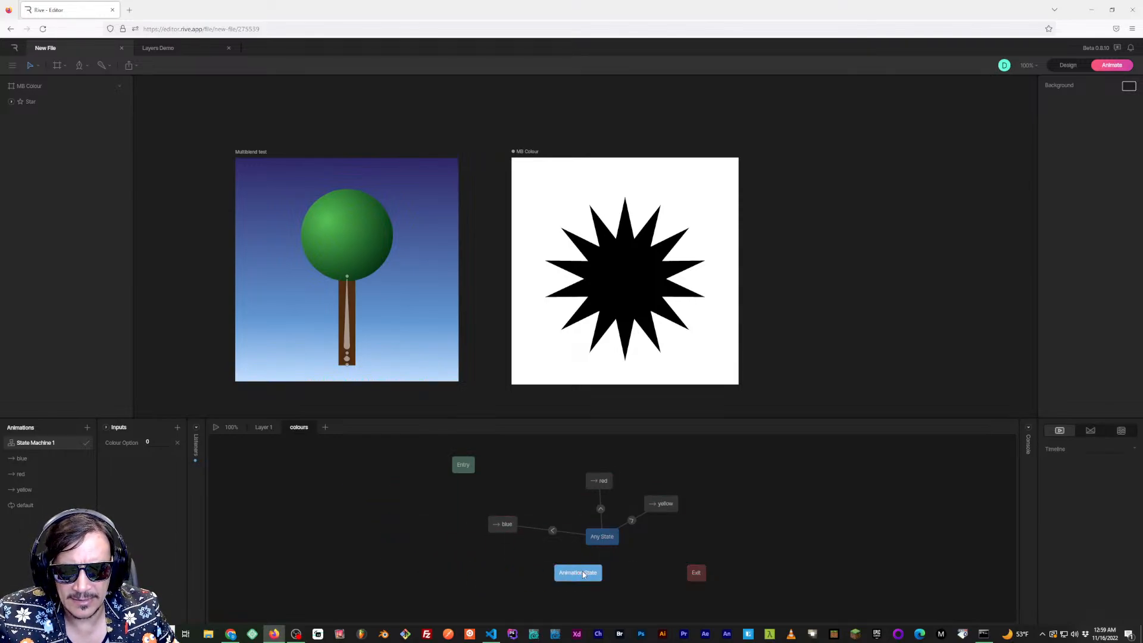
key(Delete)
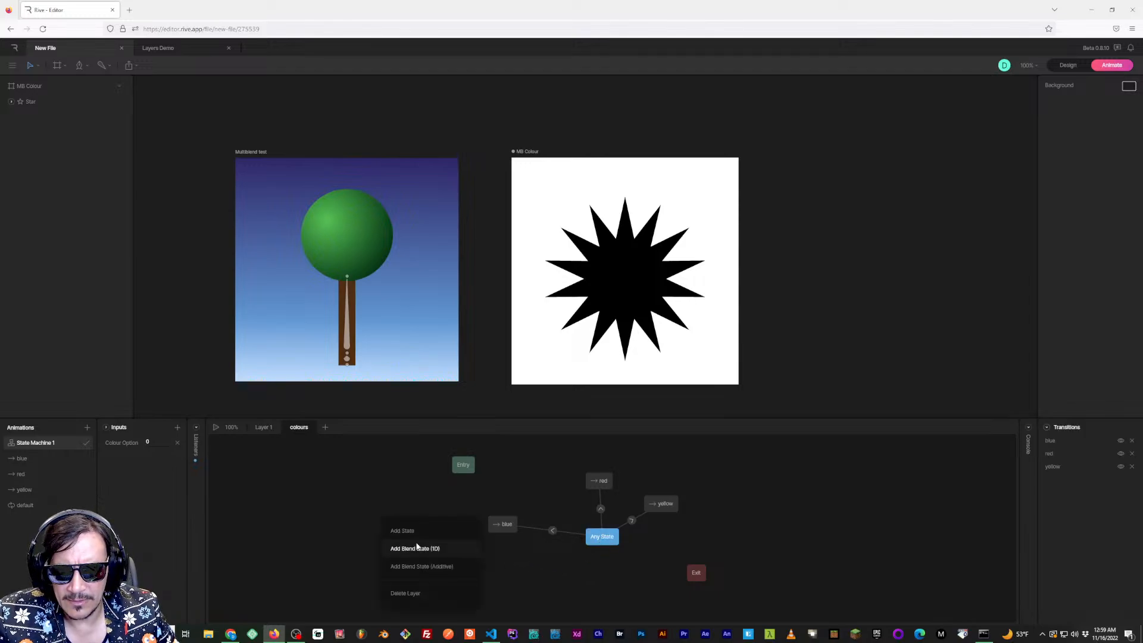
Add a new state to the colours layer and assign it the default timeline
click(417, 530)
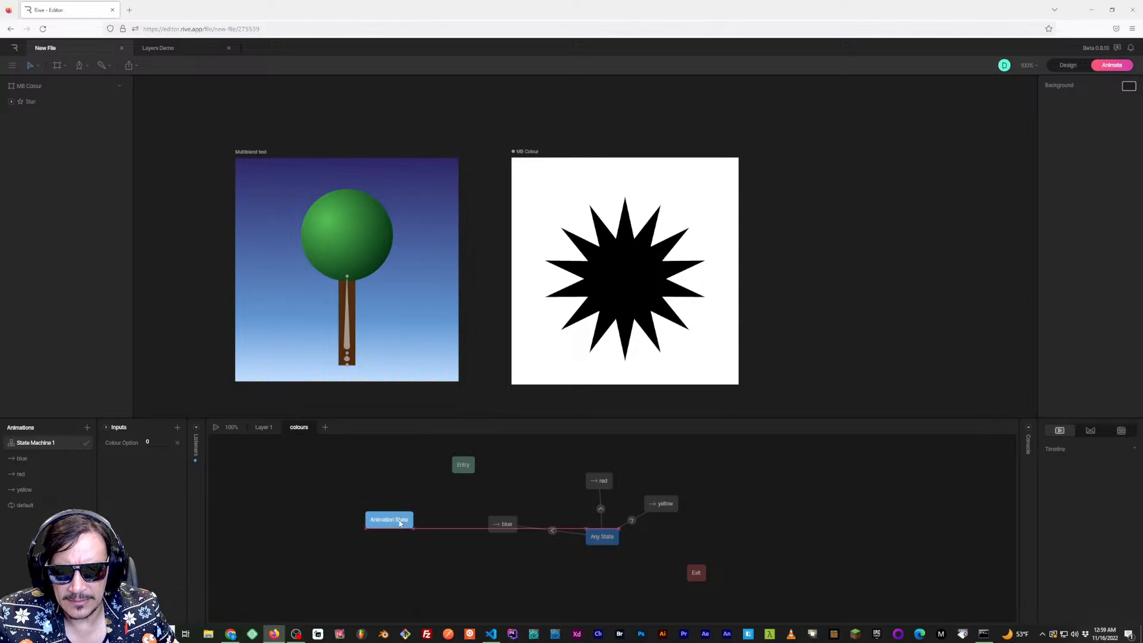
drag(399, 523, 406, 523)
click(1069, 449)
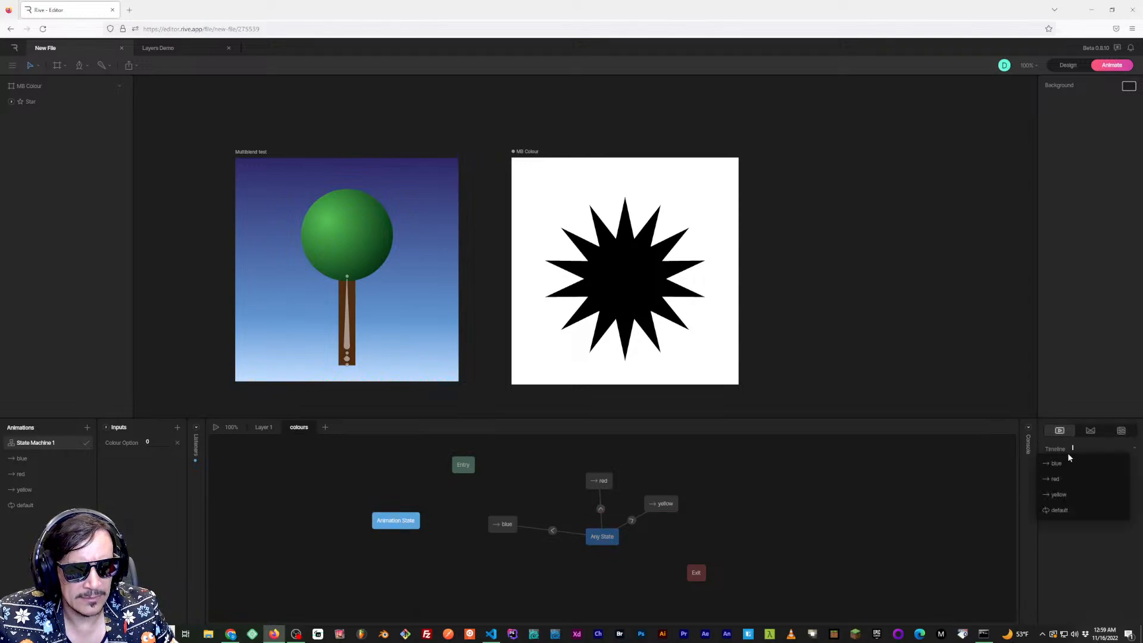
click(1066, 510)
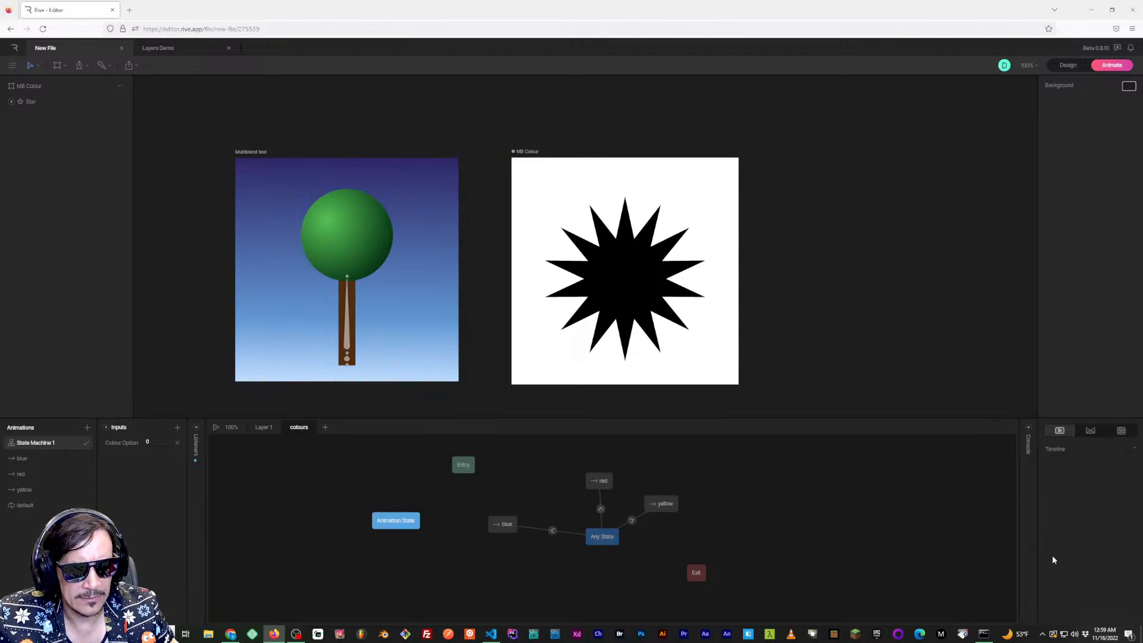
click(609, 541)
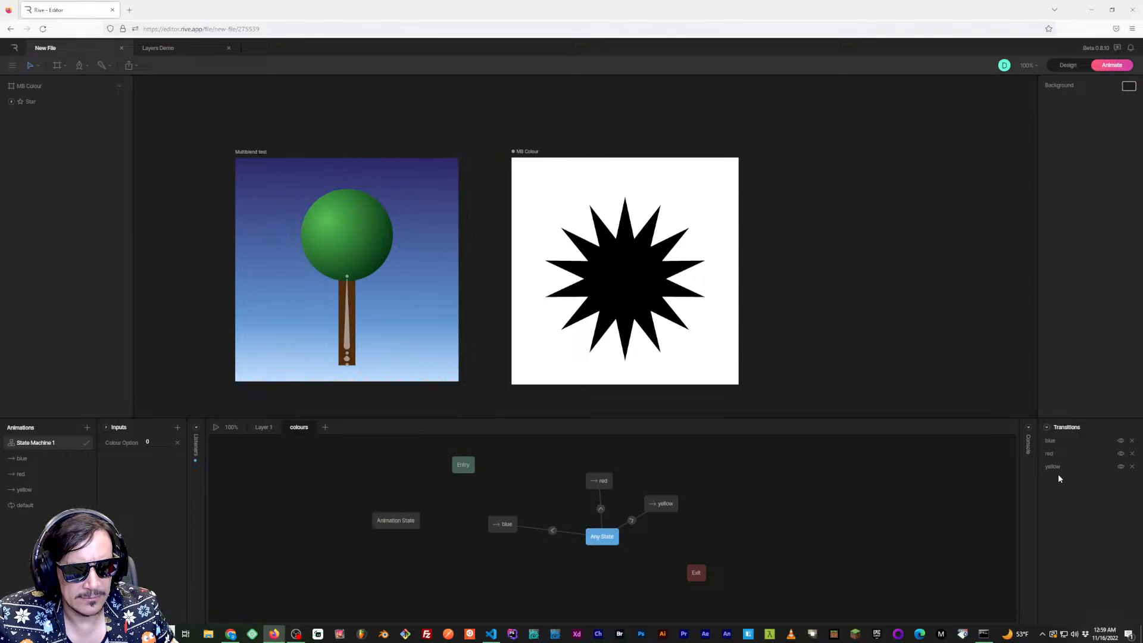
click(404, 525)
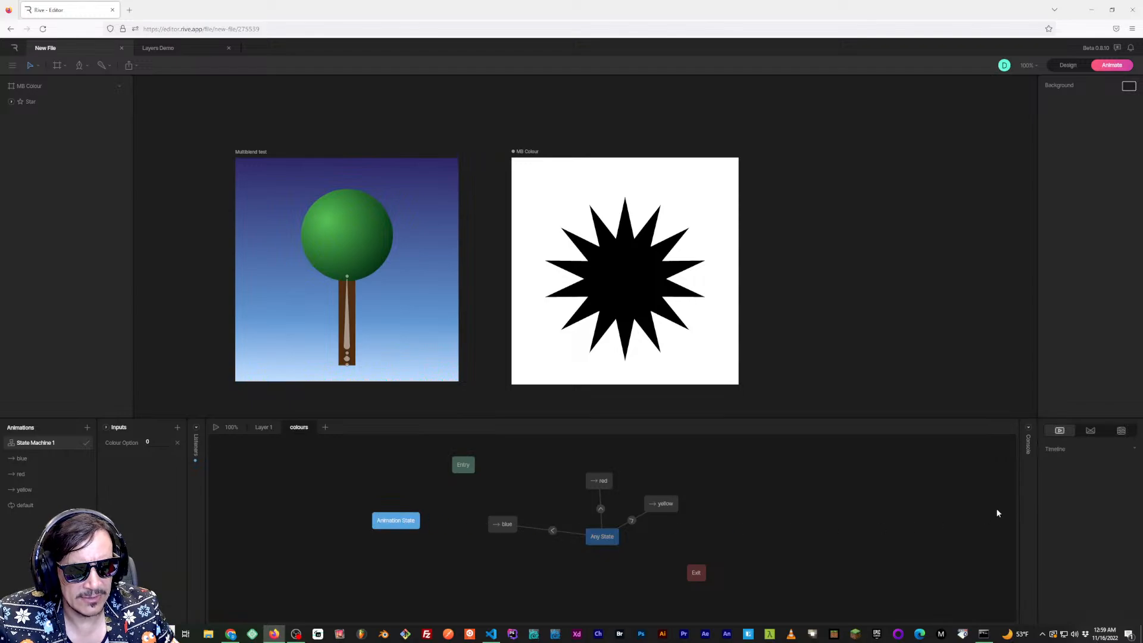
click(1094, 451)
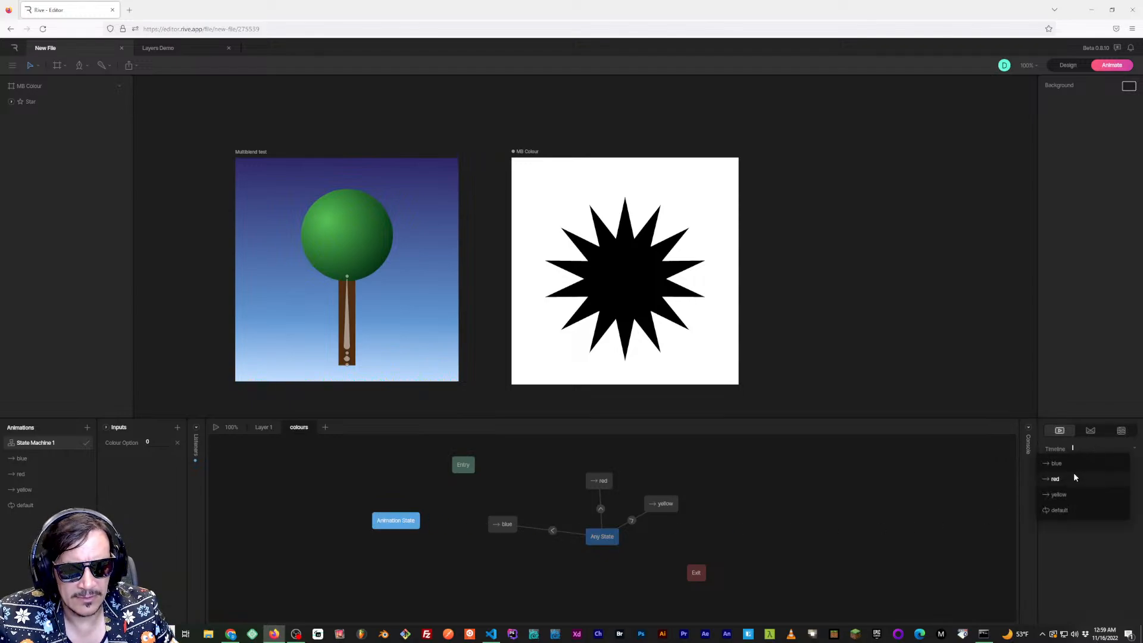
click(1075, 507)
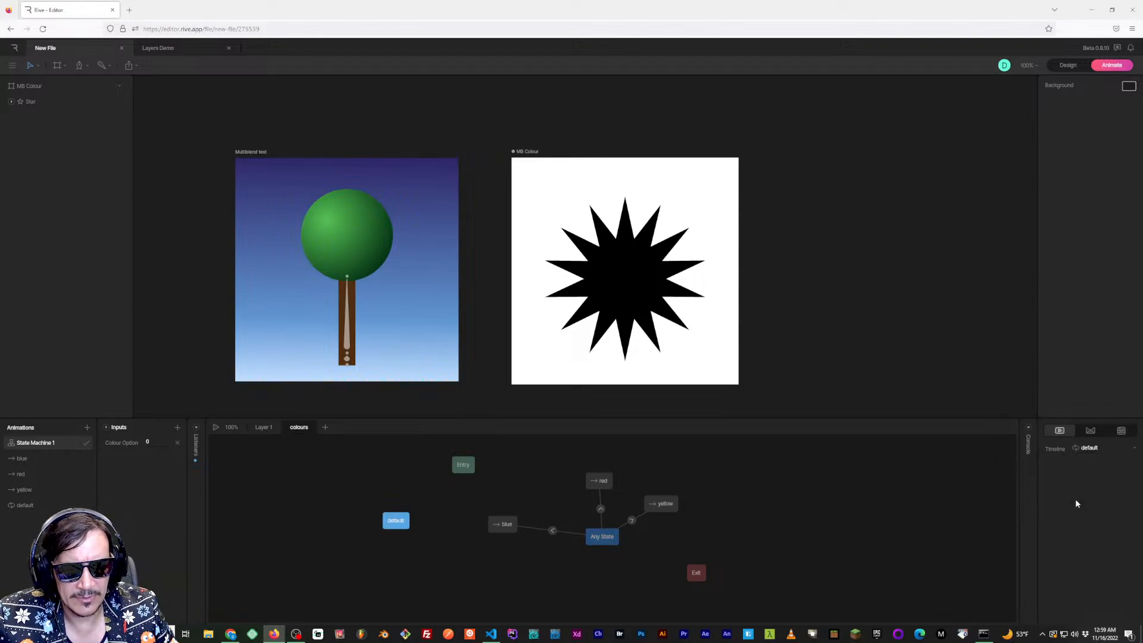
Switch the new state's timeline to red and to blue, and delete that state
click(1134, 450)
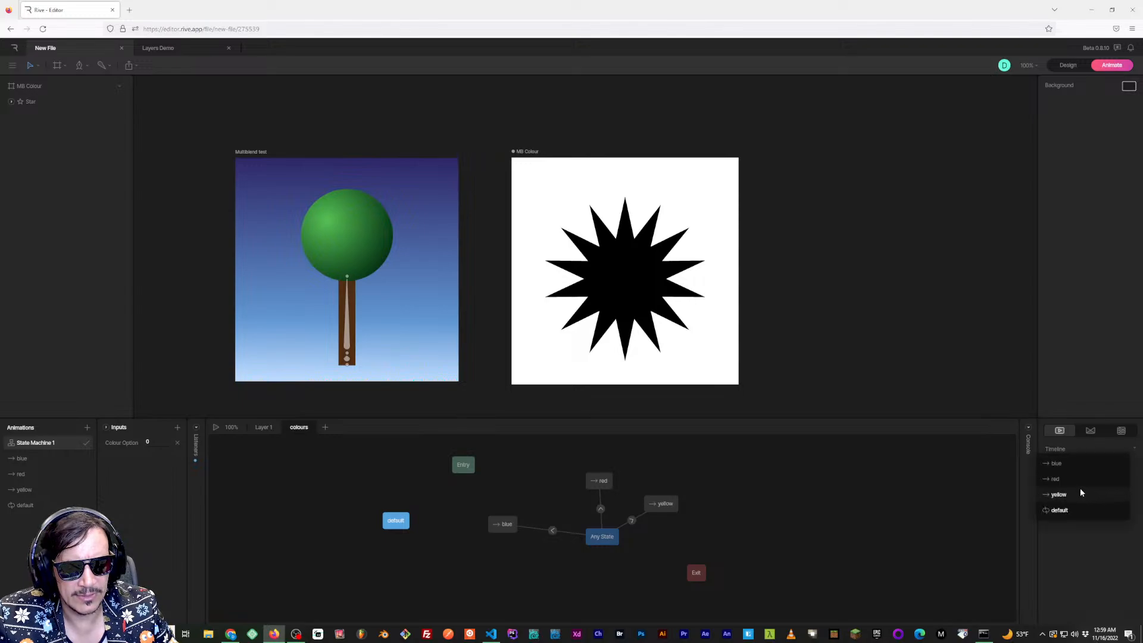
click(1082, 484)
click(1133, 453)
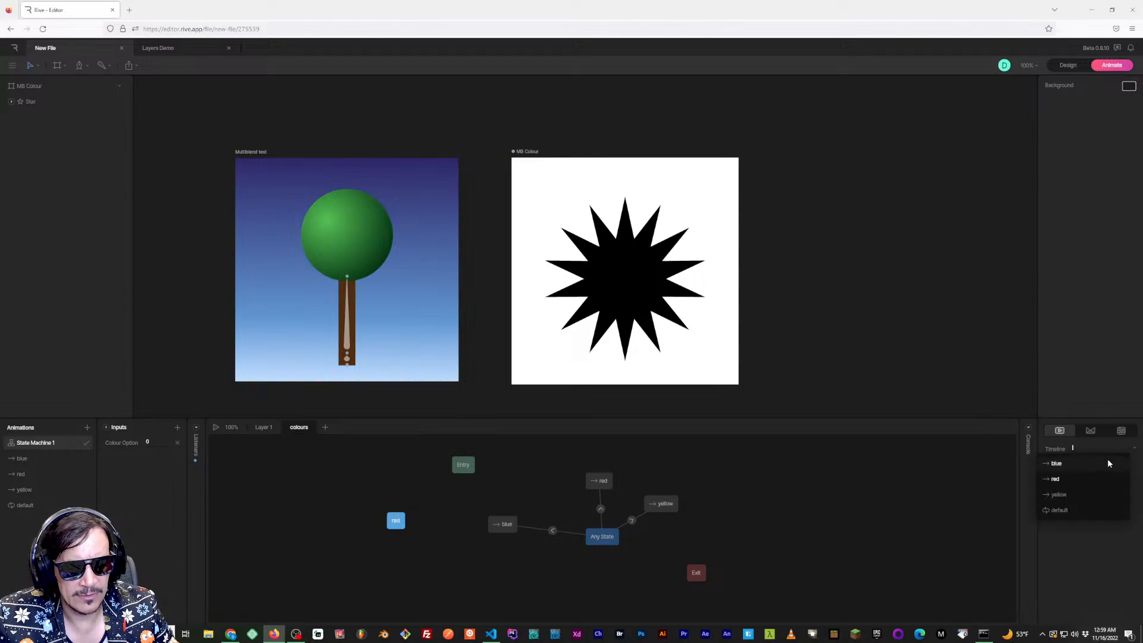
click(1078, 472)
click(408, 542)
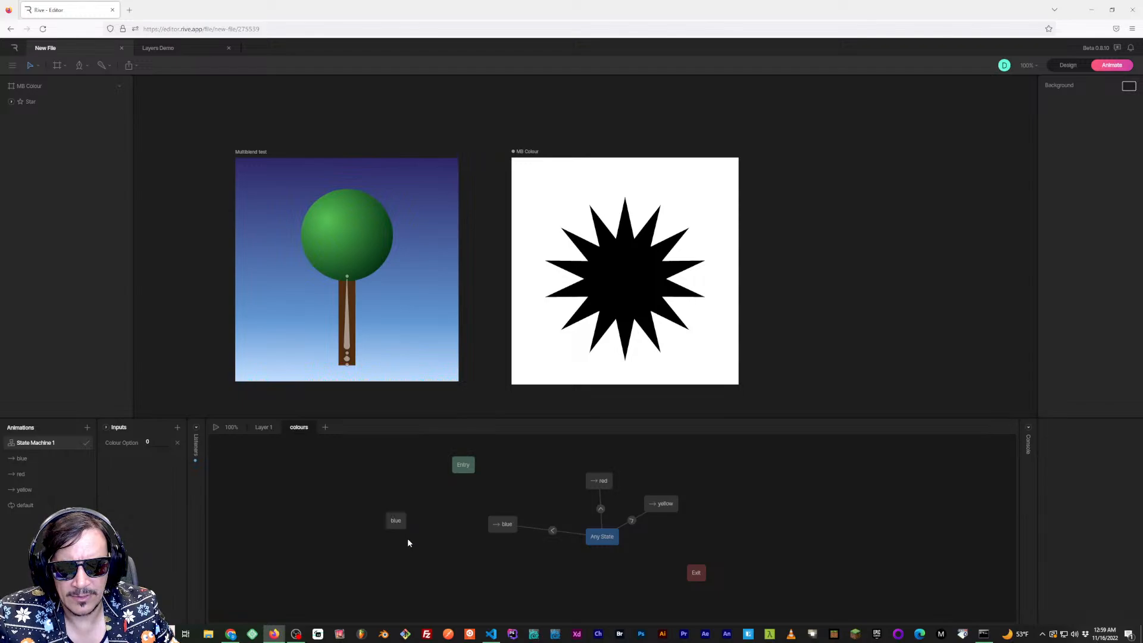
click(401, 521)
key(Delete)
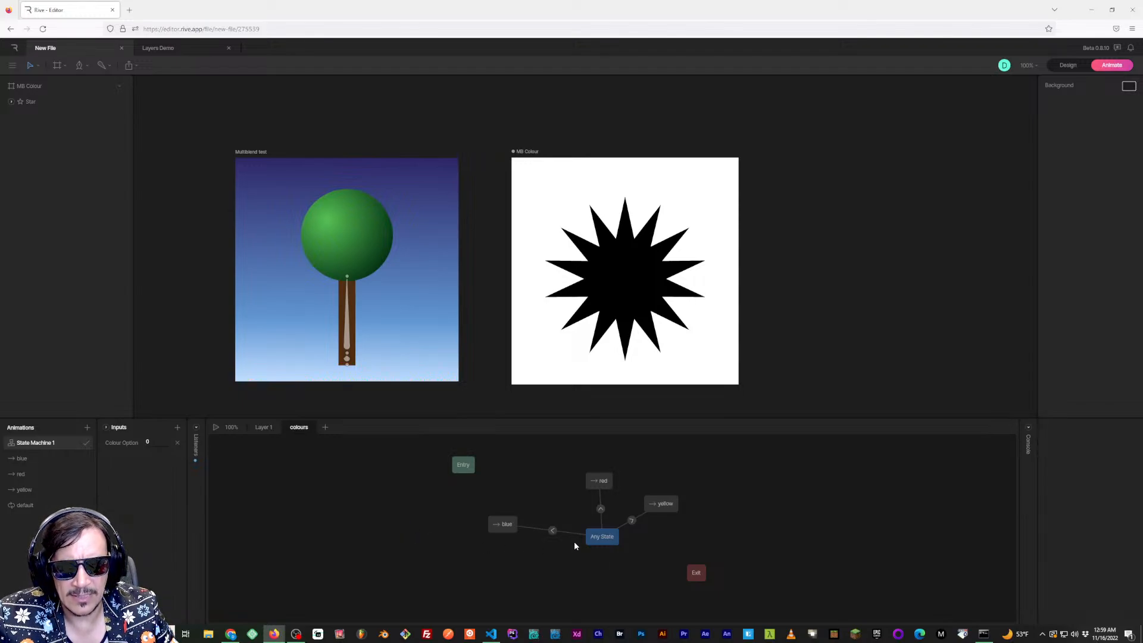
Move Any State next to the blue state in the colours layer and clear the selection
drag(601, 538, 547, 526)
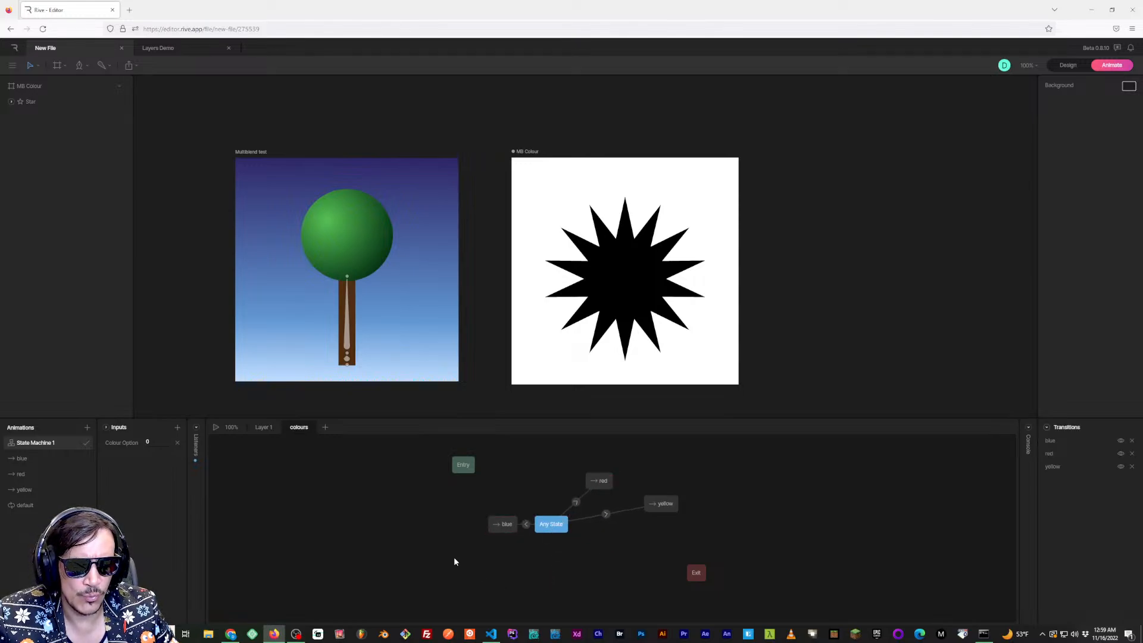
click(307, 480)
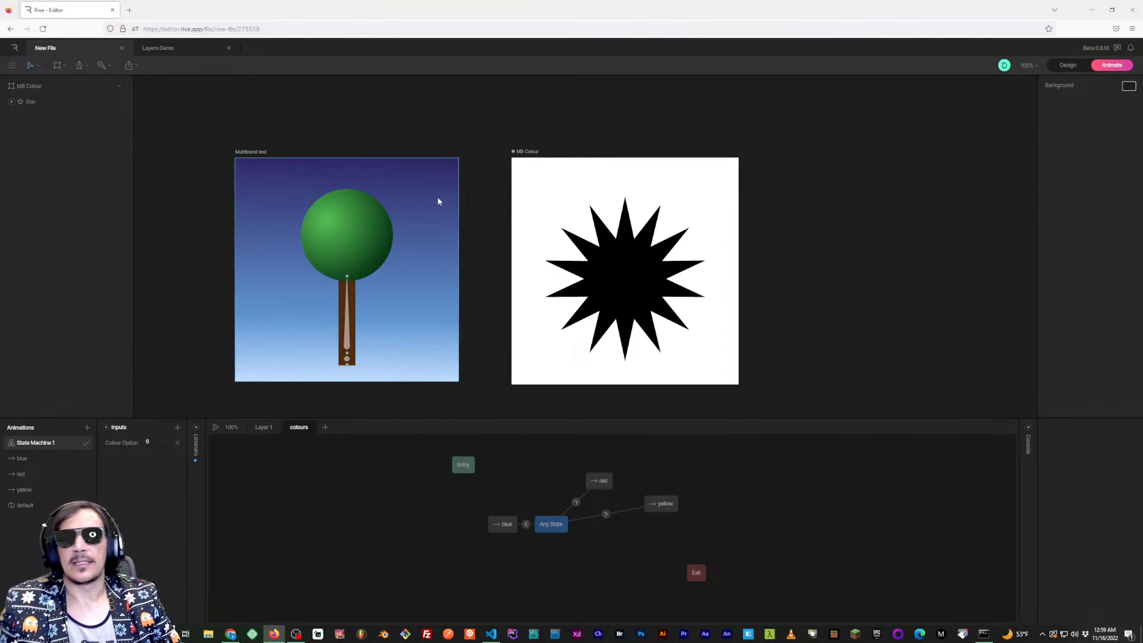
drag(482, 220, 505, 189)
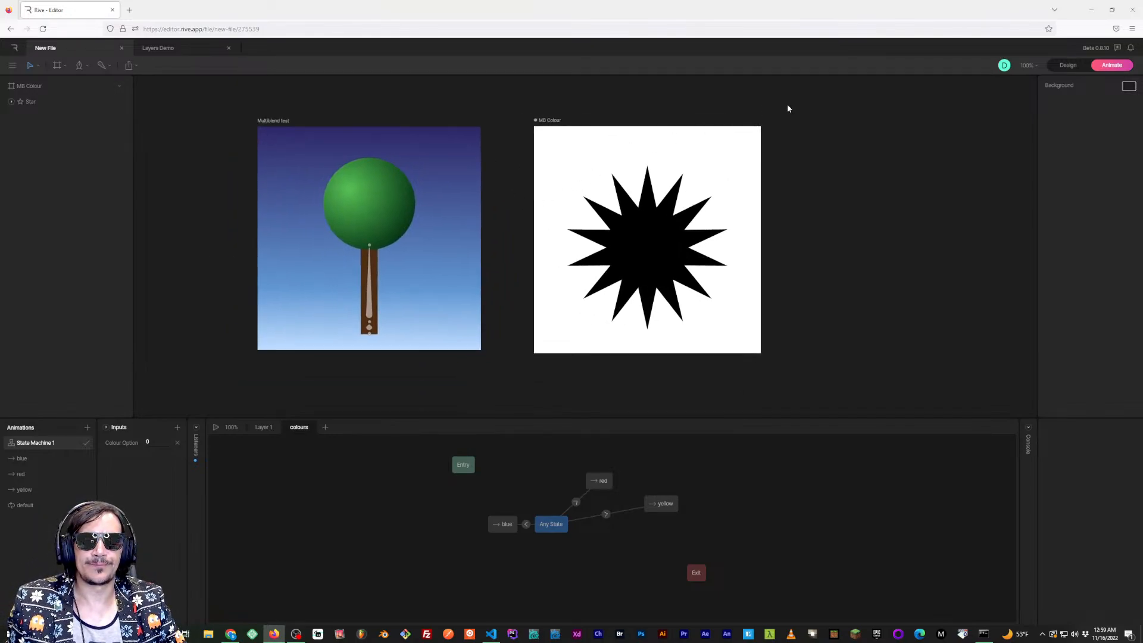
Minimize the Rive editor's browser window, switch to Chrome, and try a regular and an Incognito window
click(1092, 11)
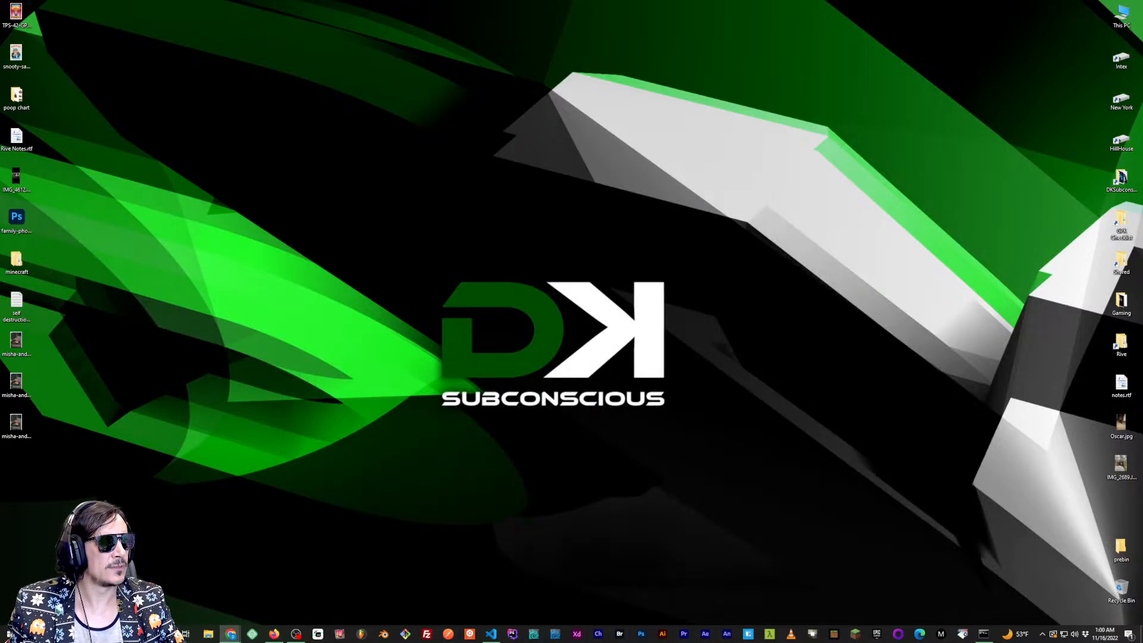
click(230, 634)
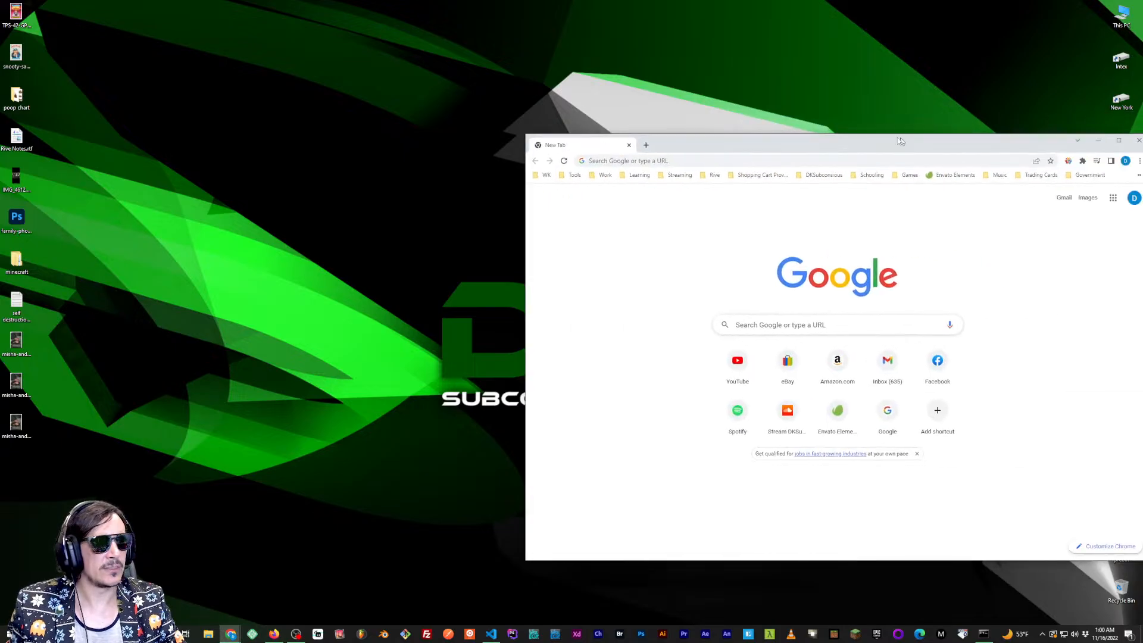
drag(902, 134, 630, 109)
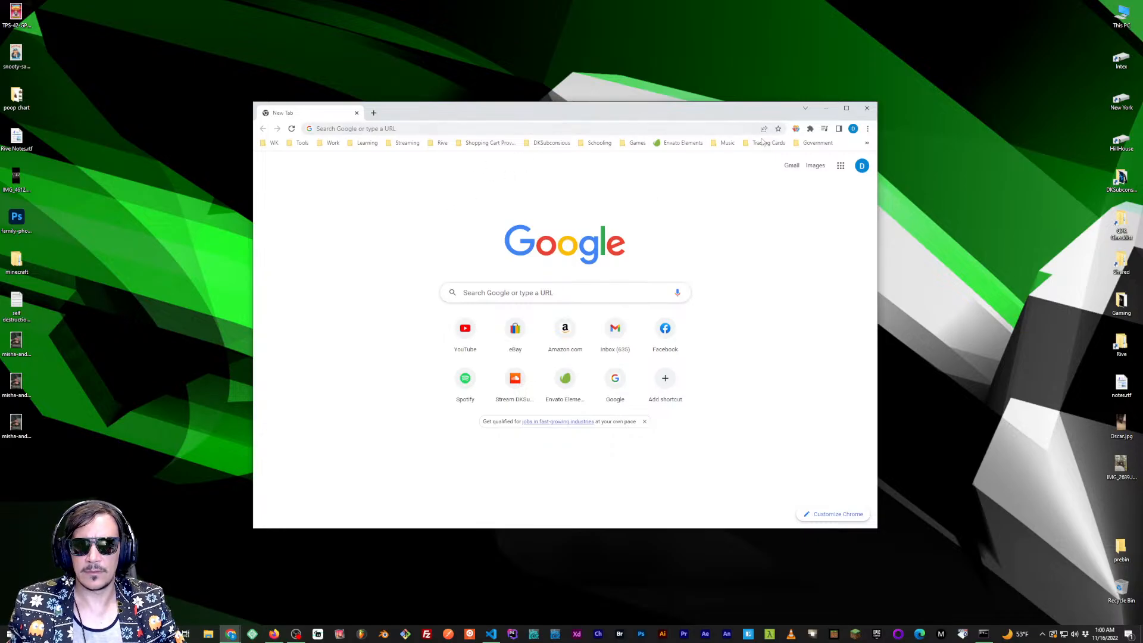
drag(751, 117, 792, 144)
key(alt+F4)
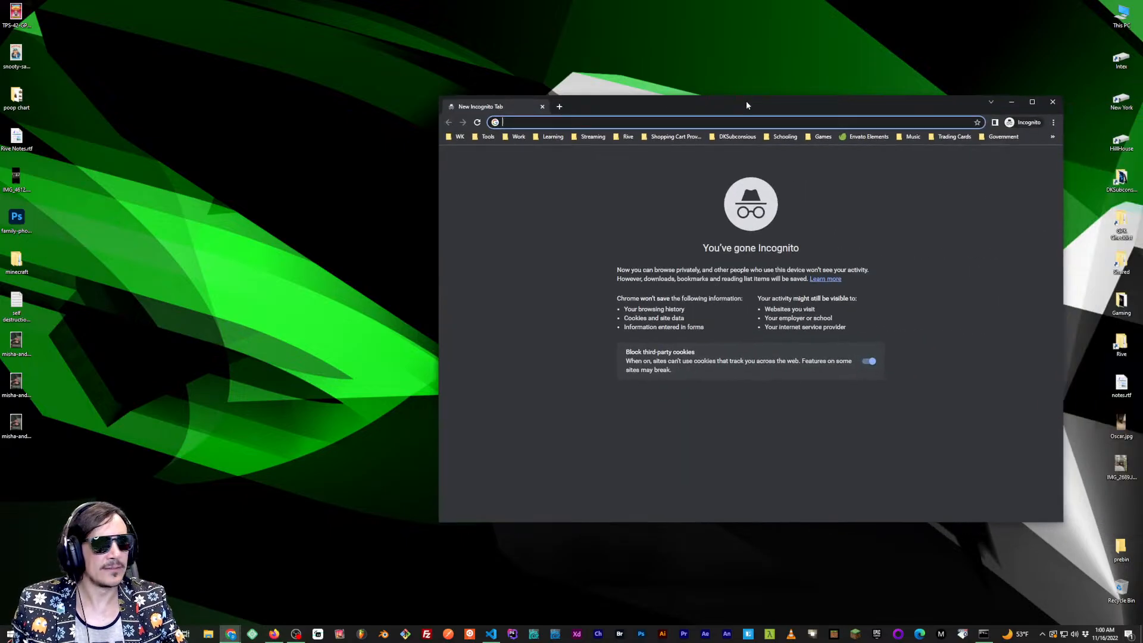
drag(745, 101, 485, 110)
click(839, 101)
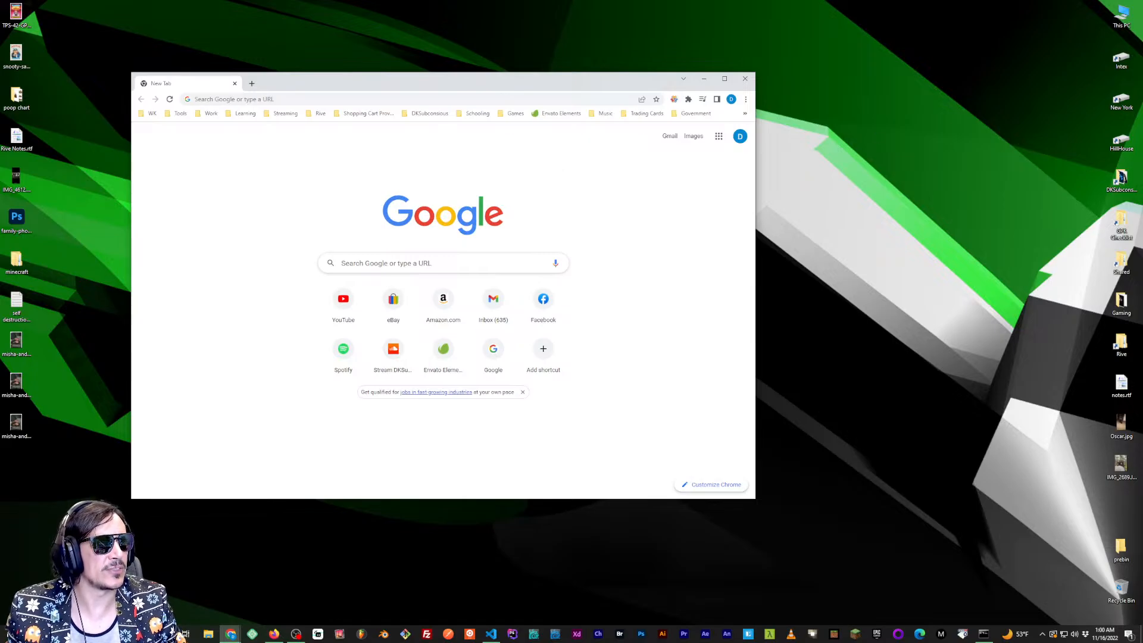
Look at the live stream's YouTube Studio window and reposition the new-tab Chrome window on the desktop
key(alt+Tab)
drag(902, 117, 688, 113)
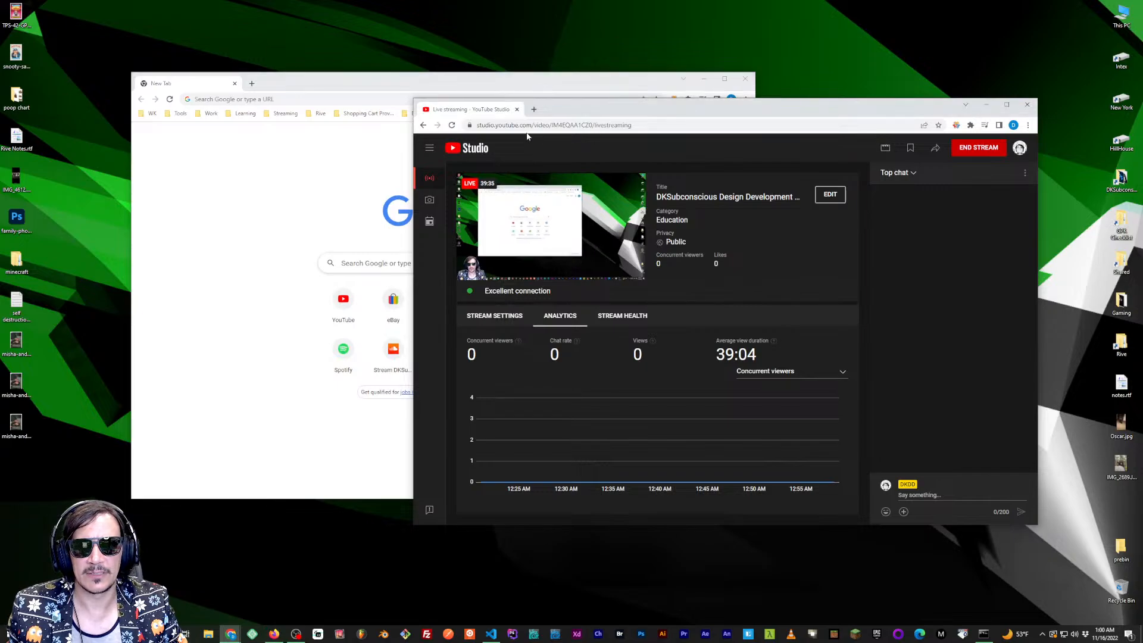
drag(367, 81, 288, 177)
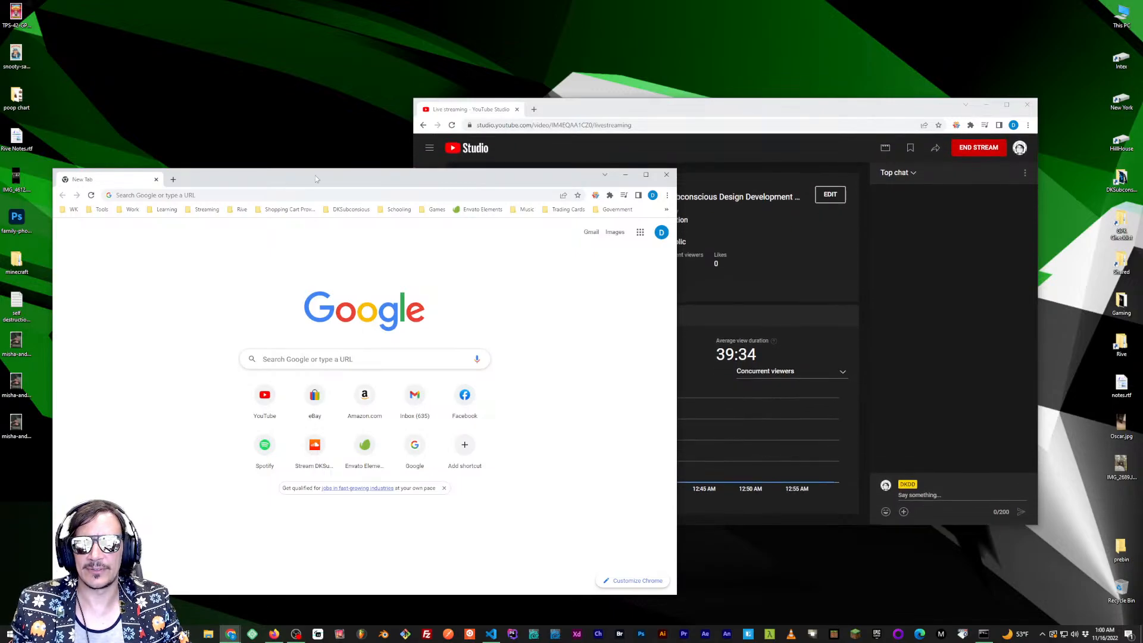
drag(315, 178, 337, 154)
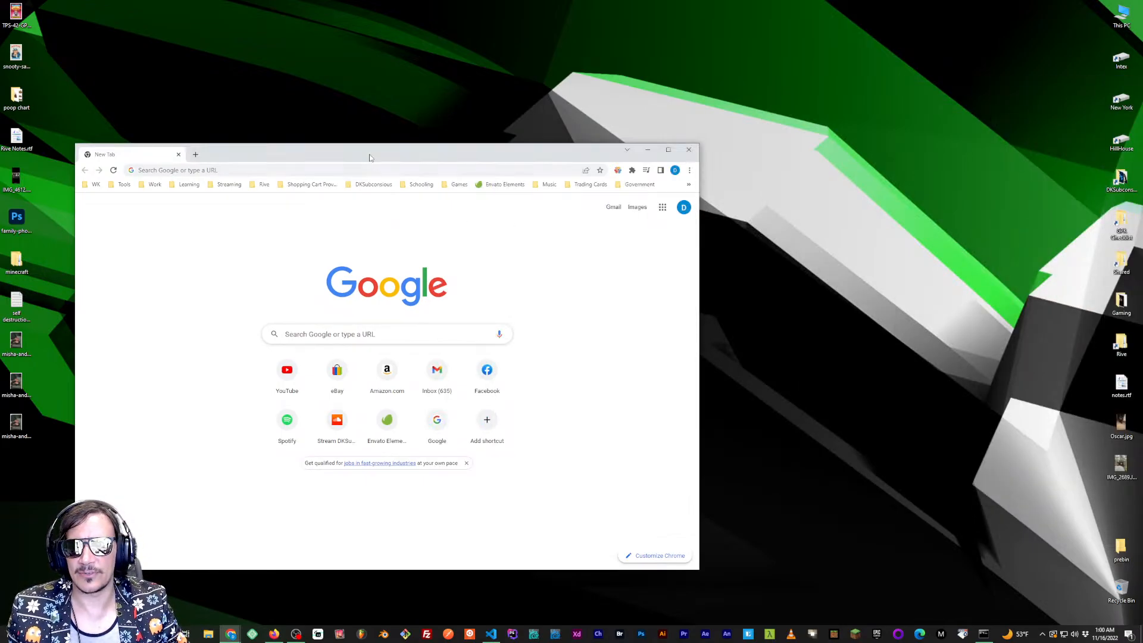
drag(373, 156, 451, 93)
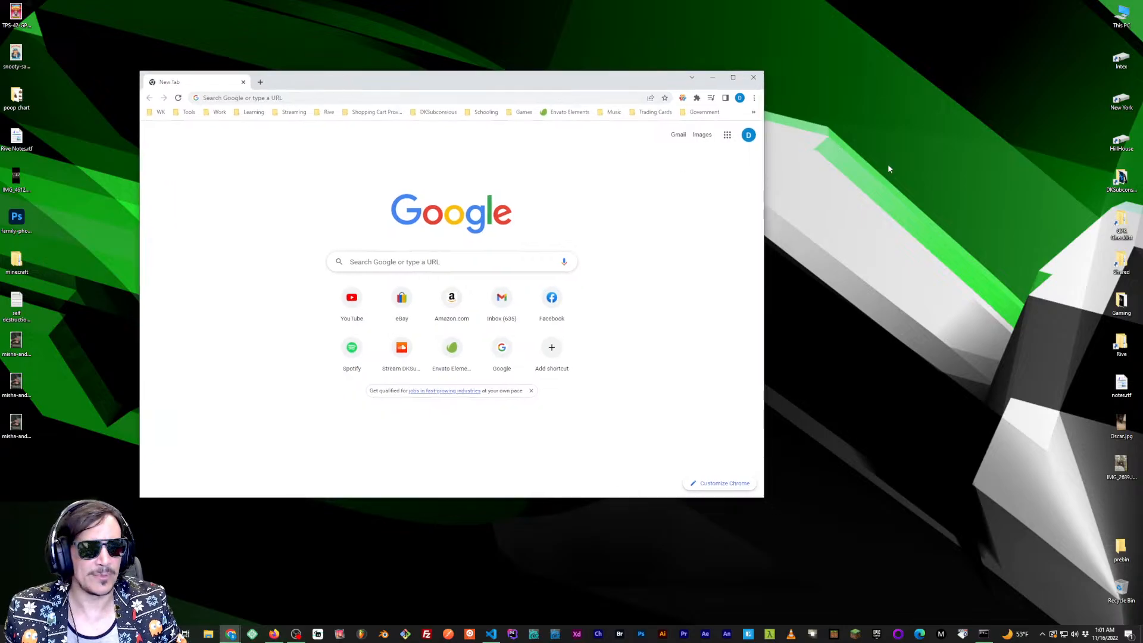
click(1008, 302)
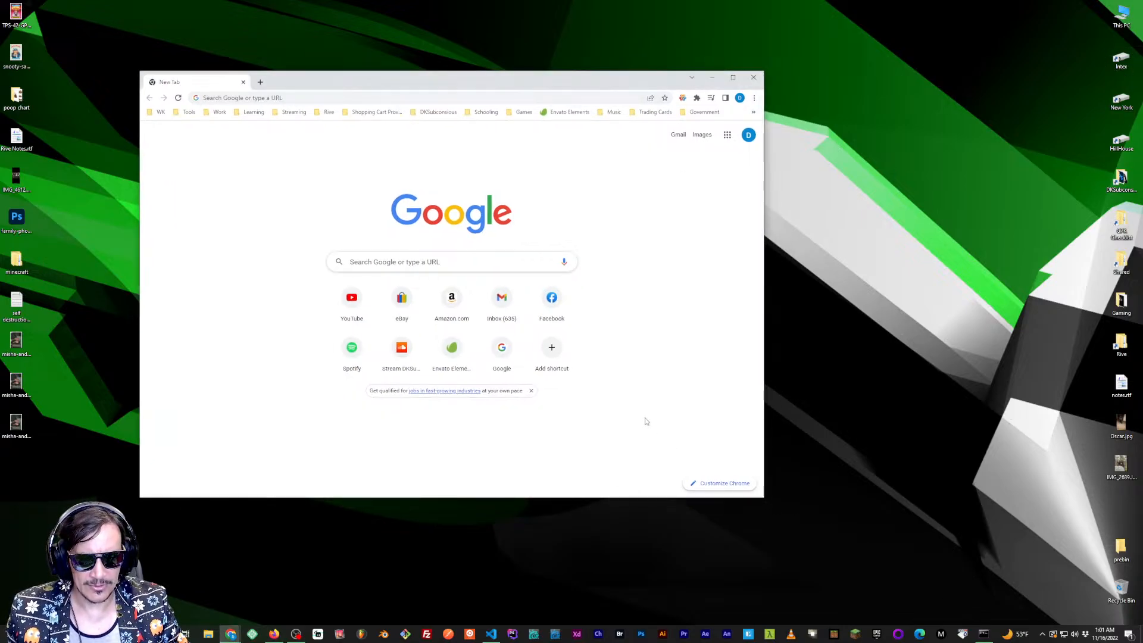
Clear the desktop and switch to index.js in Visual Studio Code
key(super+d)
click(490, 633)
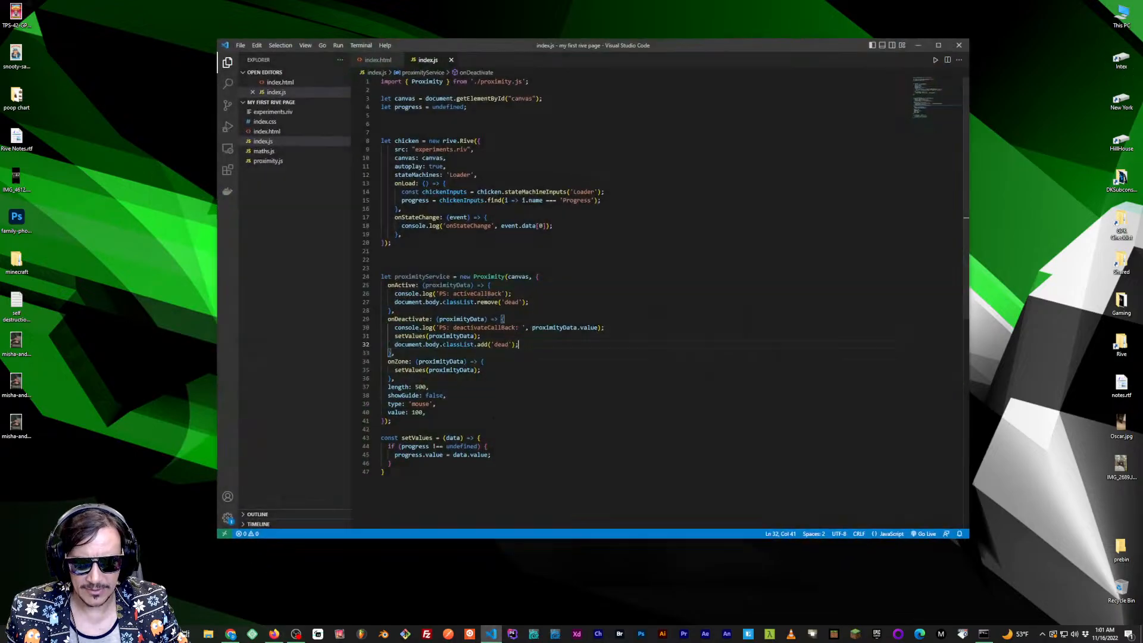
Zoom the Visual Studio Code interface in by two levels, then reposition and enlarge its window on the desktop
drag(656, 37, 631, 43)
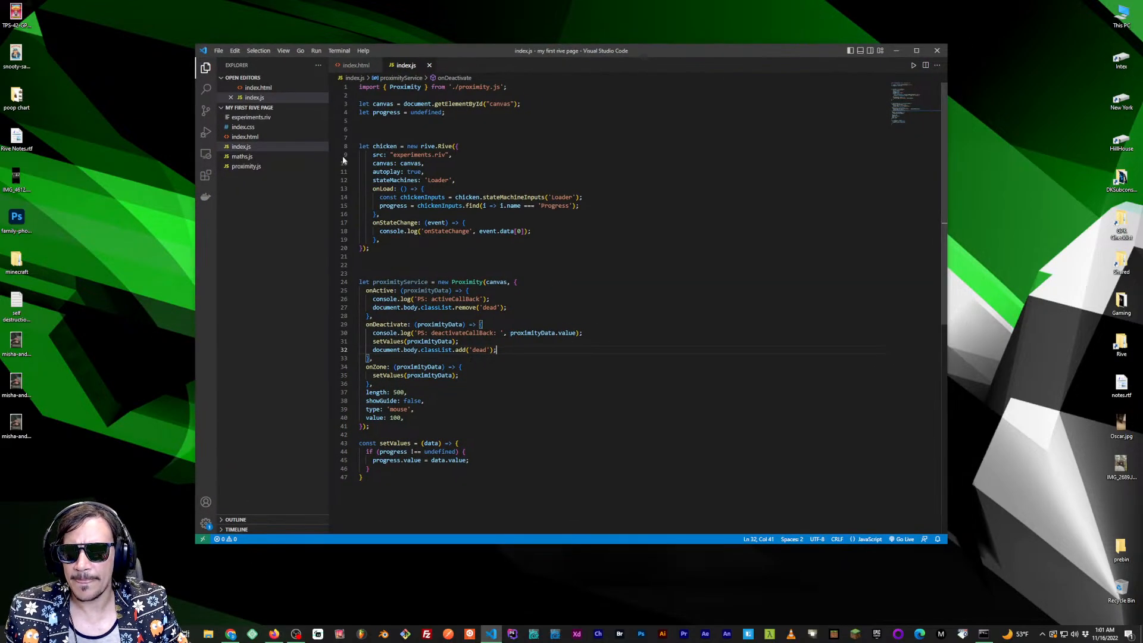
drag(556, 51, 532, 86)
drag(631, 80, 631, 53)
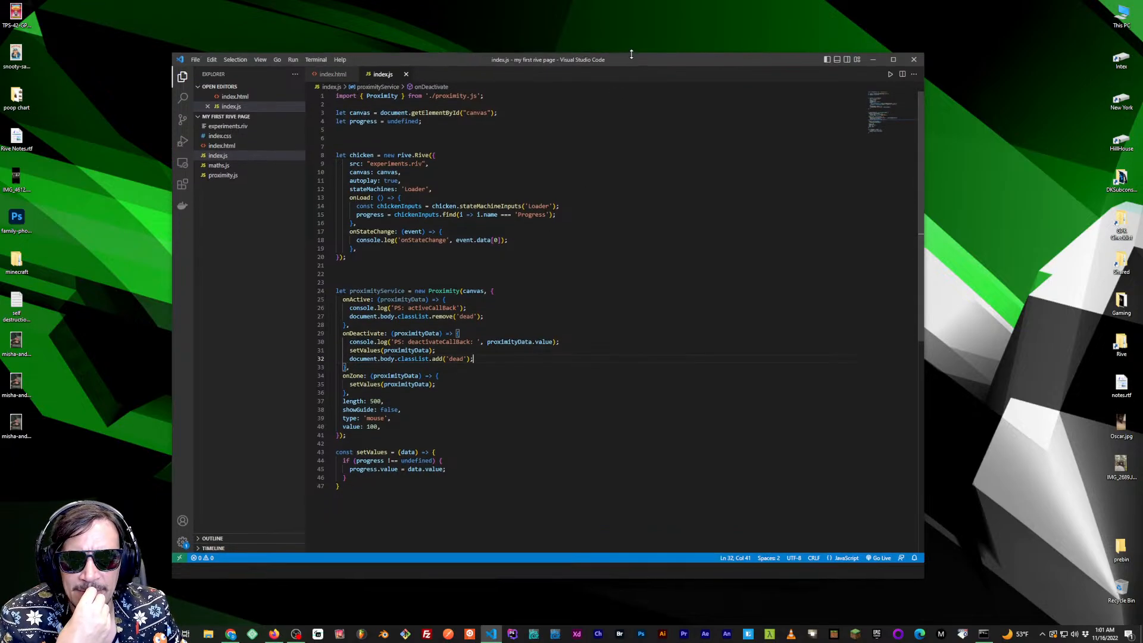
click(668, 132)
key(ctrl+equal)
key(ctrl+equal)
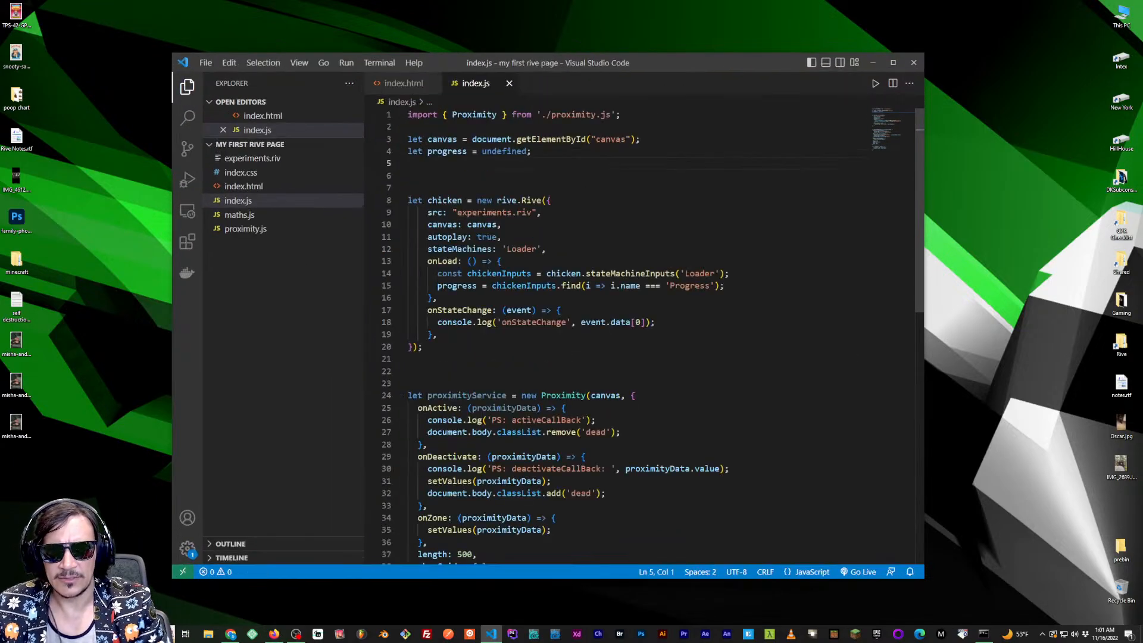
drag(695, 63, 614, 22)
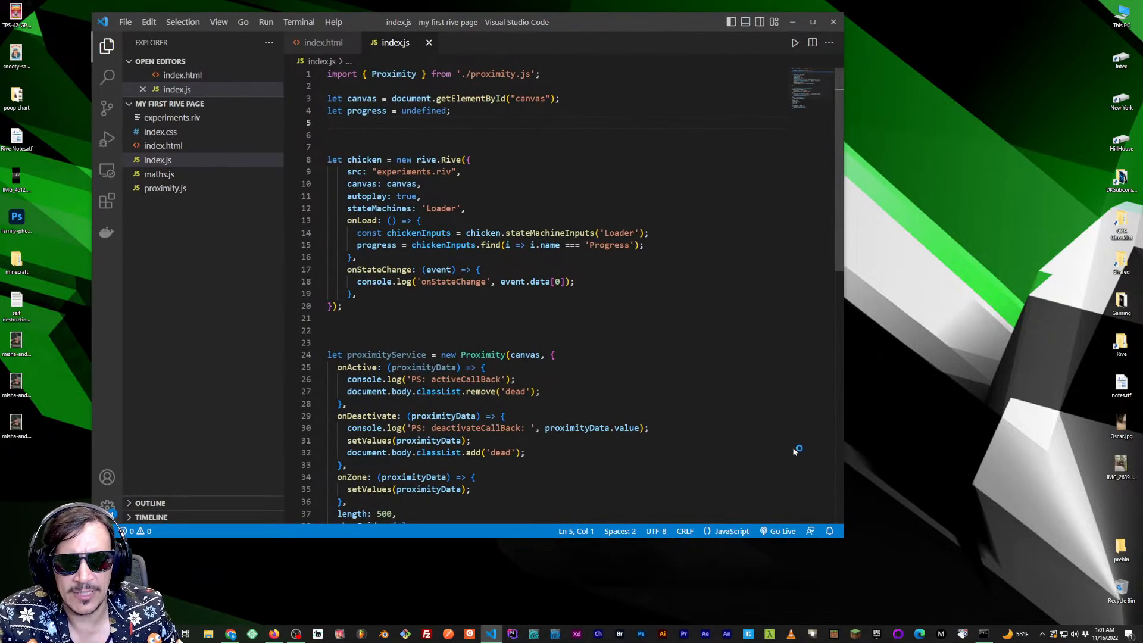
drag(844, 538, 974, 584)
click(821, 461)
Switch to the Rive editor, close the Layers Demo and New File files, and open the Experiments file from the drafts
key(alt+Tab)
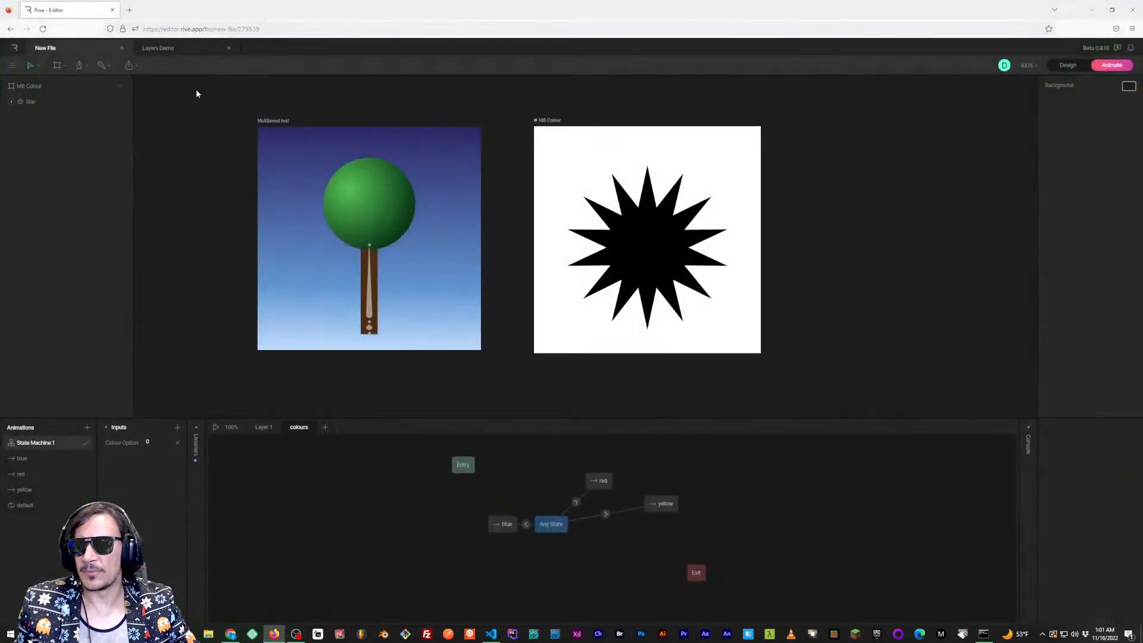
click(196, 49)
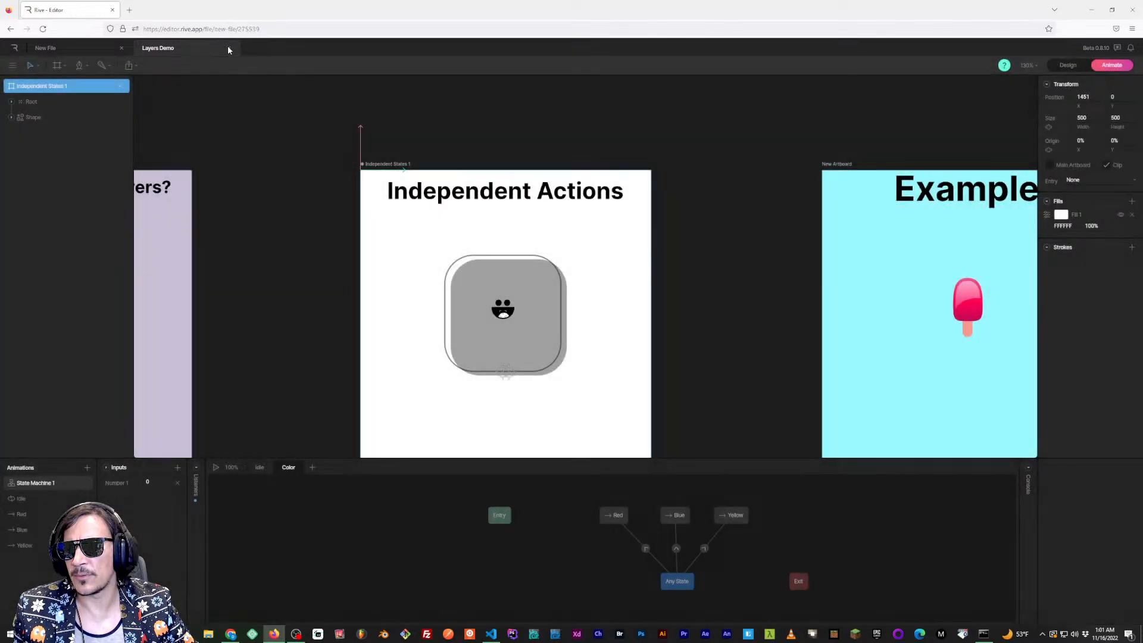
click(228, 47)
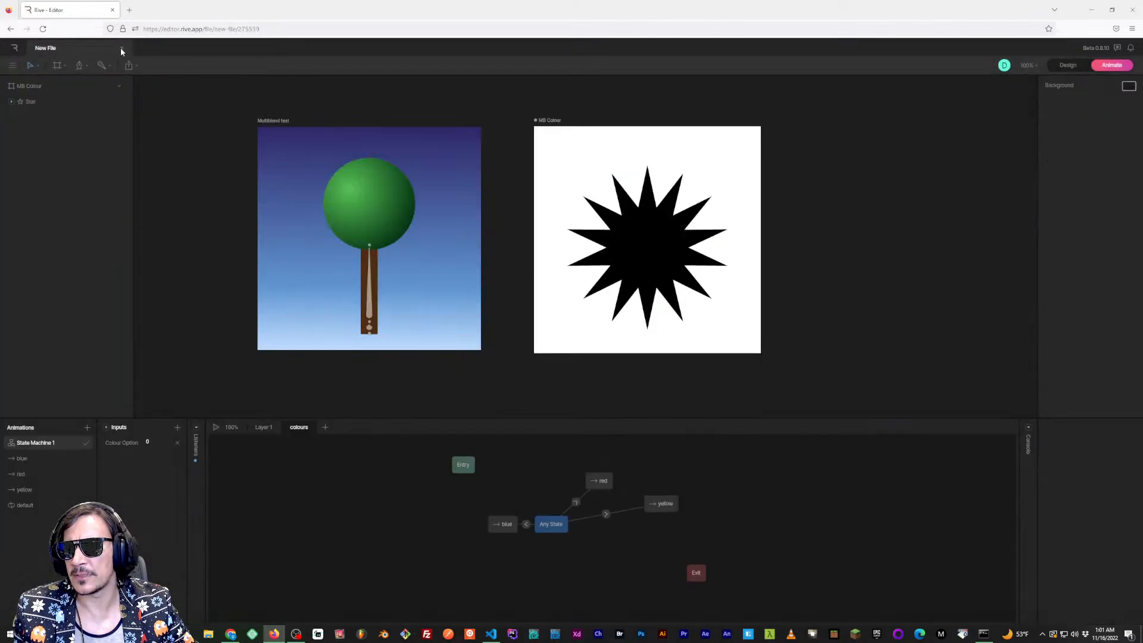
click(121, 47)
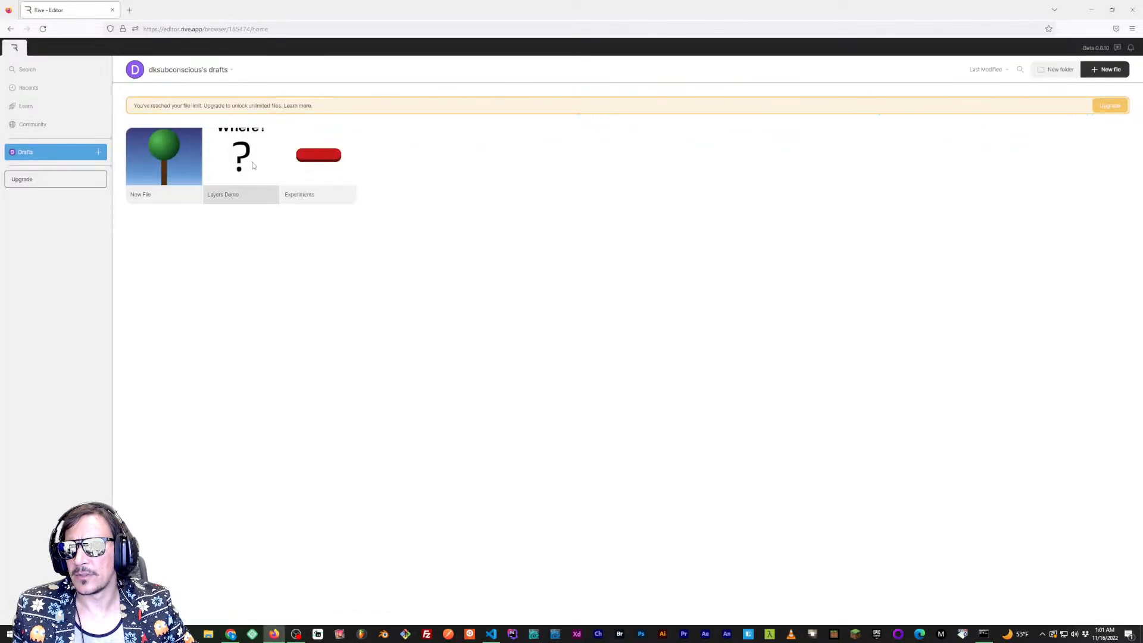
double_click(317, 166)
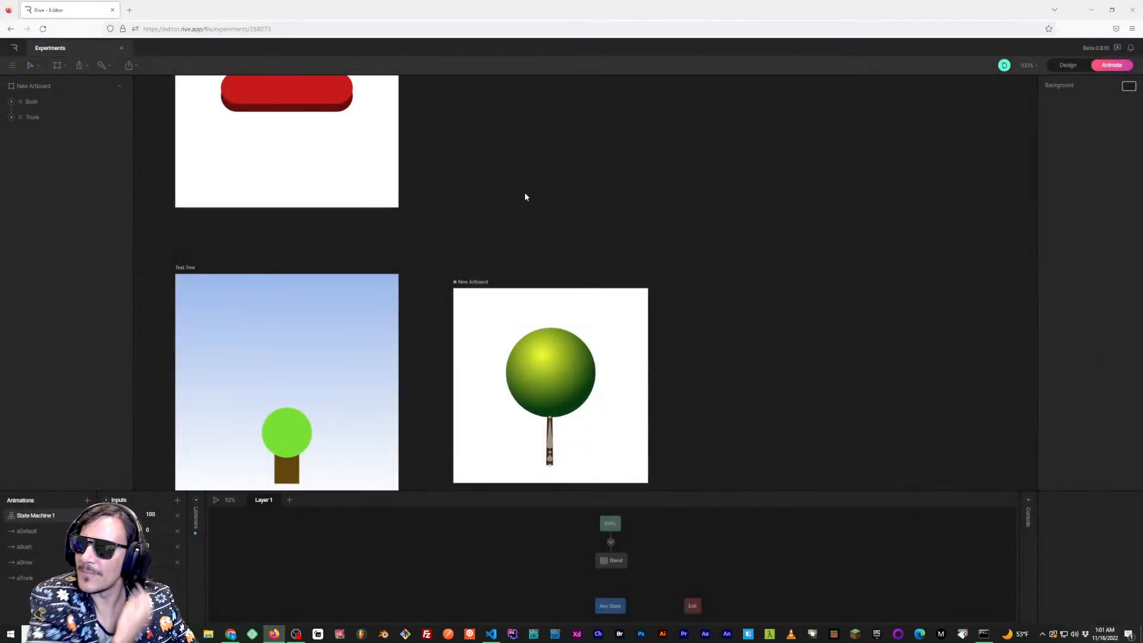
Make Loader Bar Blend the active artboard through Design mode, return to Animate mode, and enlarge the animation area
scroll(485, 207, down, 3)
scroll(506, 280, up, 5)
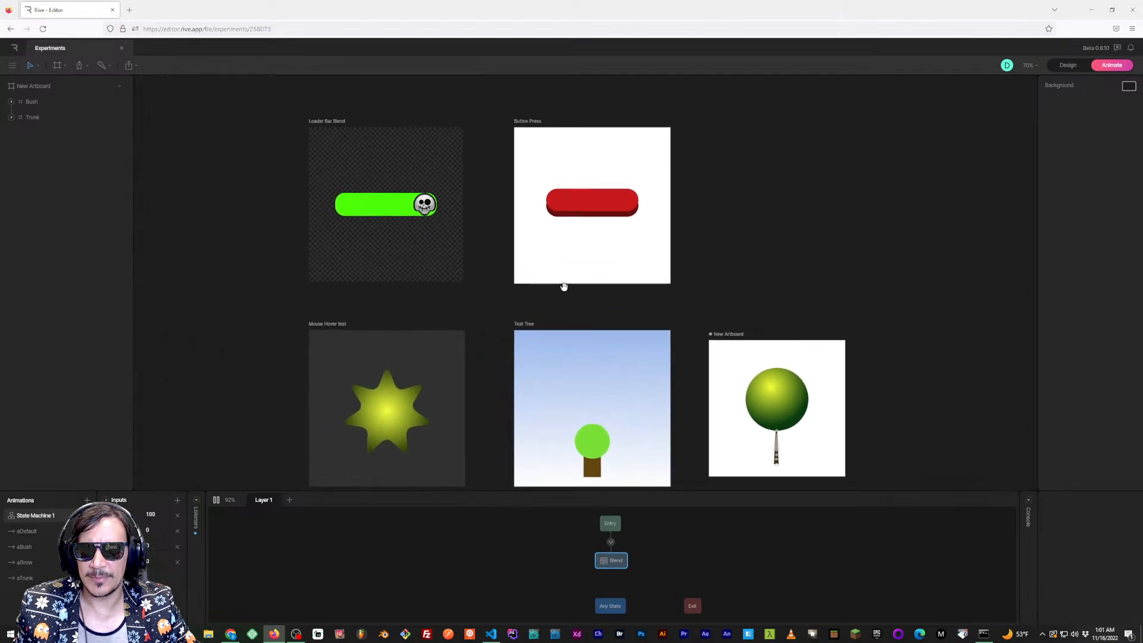
scroll(503, 278, up, 3)
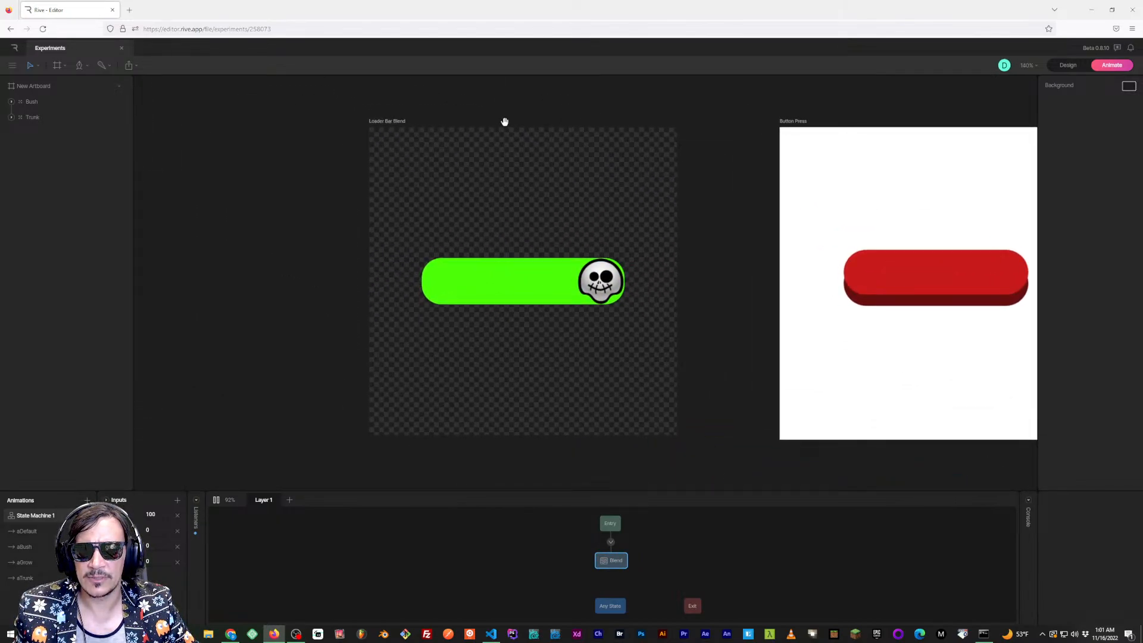
scroll(502, 120, right, 1)
click(1067, 65)
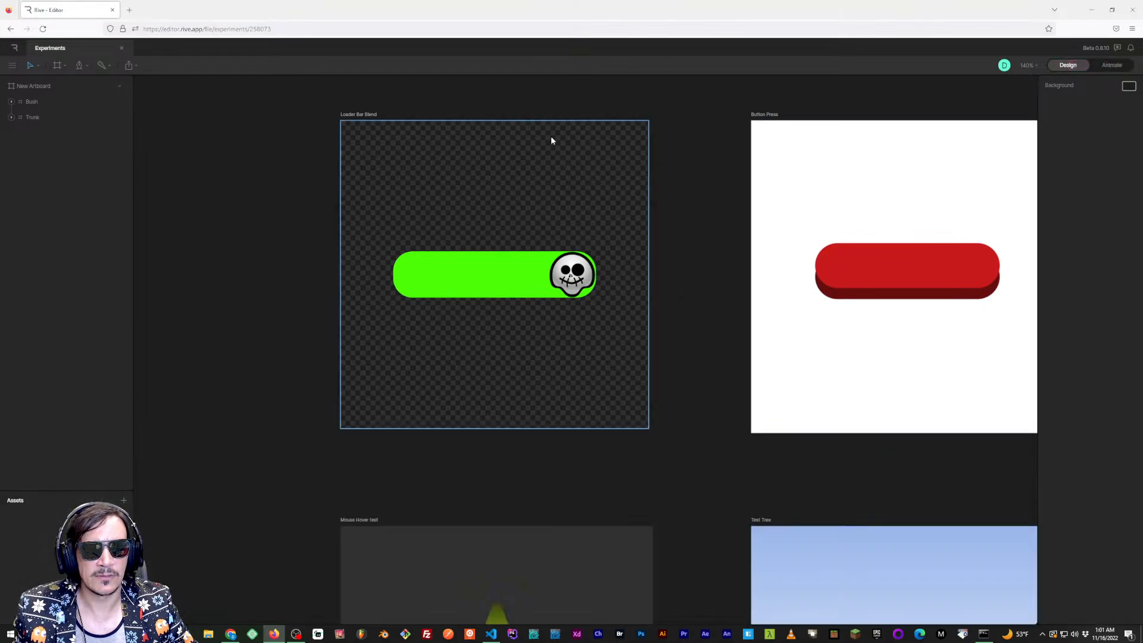
click(367, 112)
scroll(708, 116, right, 1)
scroll(708, 116, down, 1)
click(1111, 65)
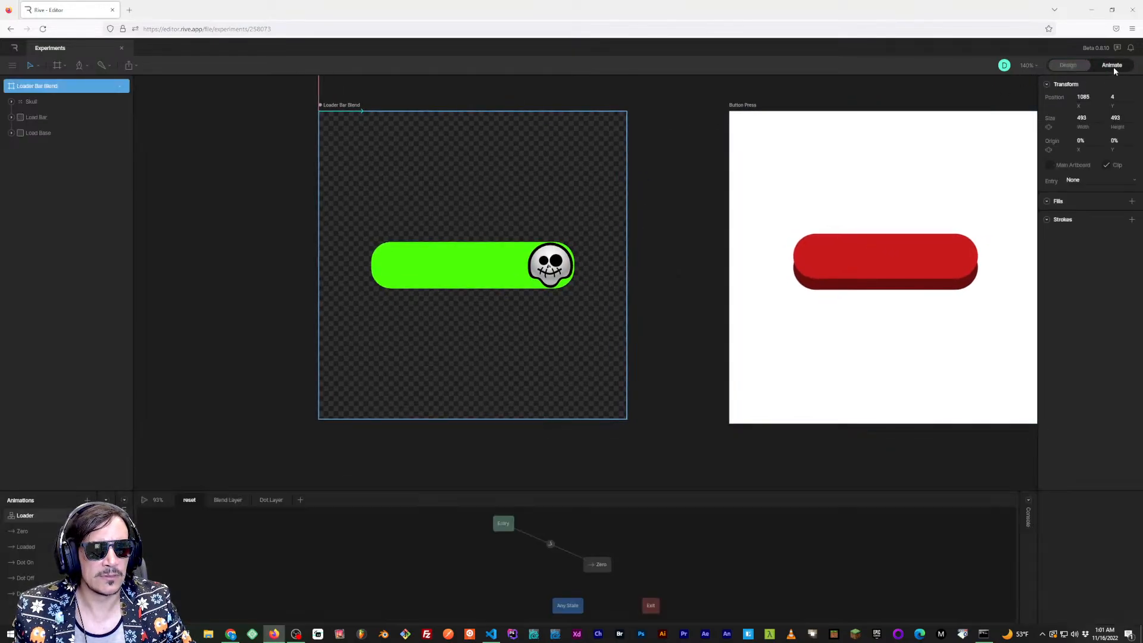
drag(387, 489, 388, 441)
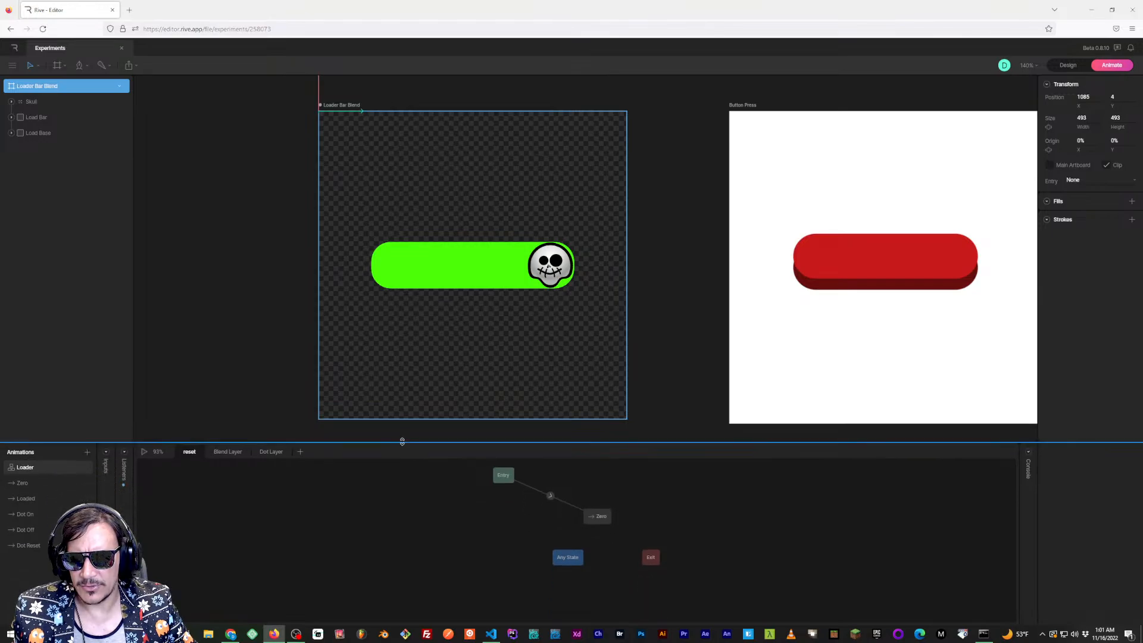
View the Zero, Loaded and Dot On timelines of the Loader Bar Blend artboard
click(43, 484)
click(47, 499)
click(41, 514)
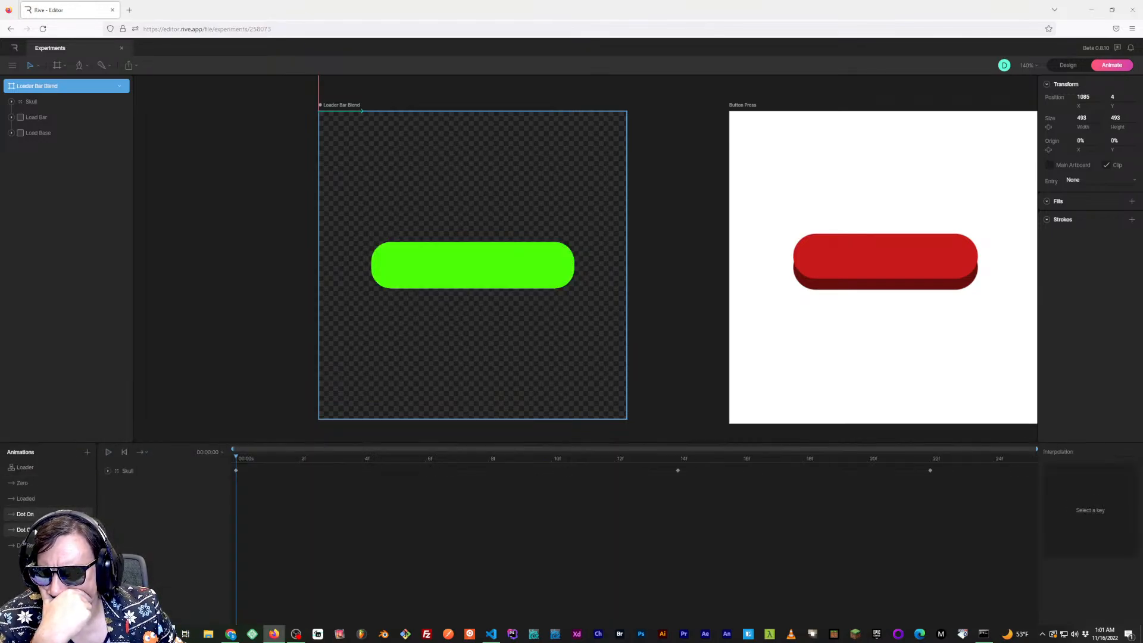
Inspect the Zero state and its transition from Entry in the Loader state machine's reset layer
click(37, 467)
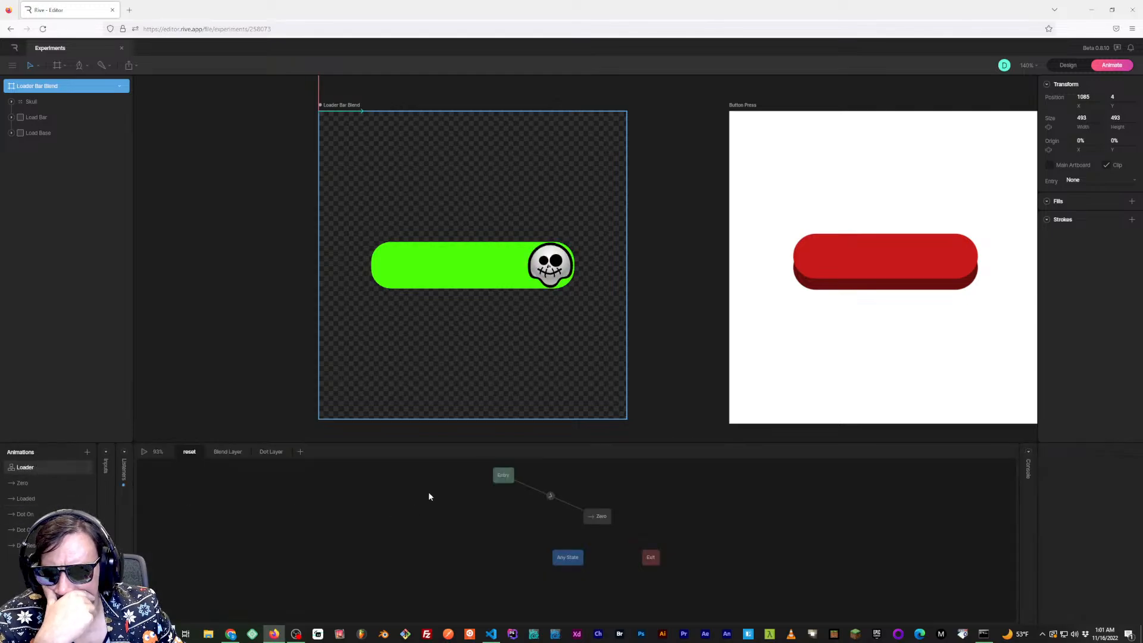
click(598, 516)
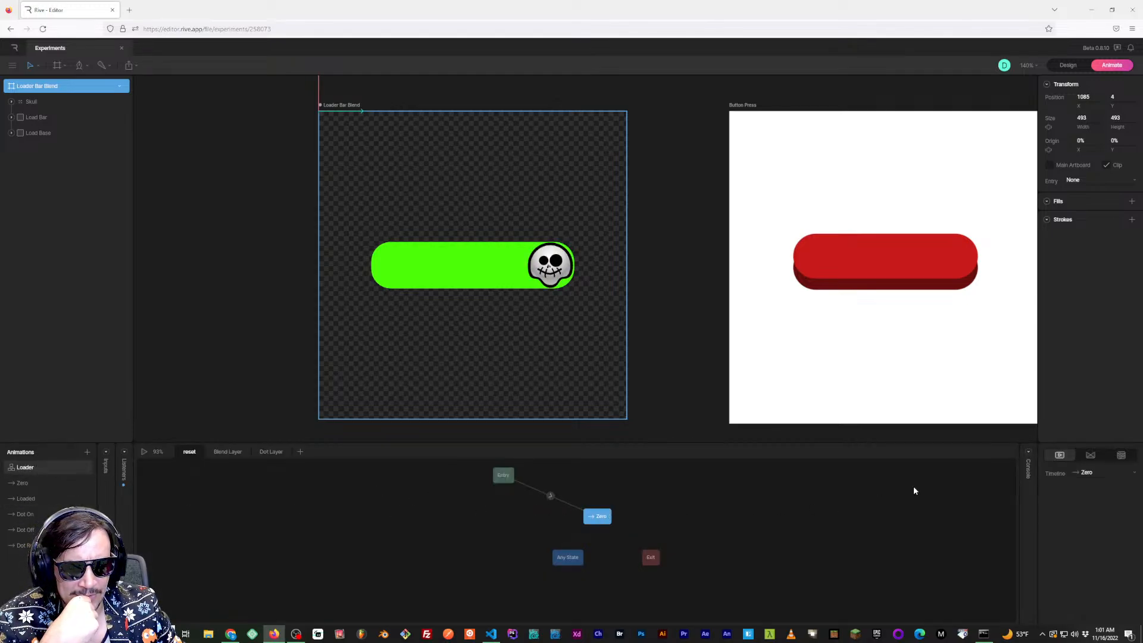
click(550, 496)
click(598, 516)
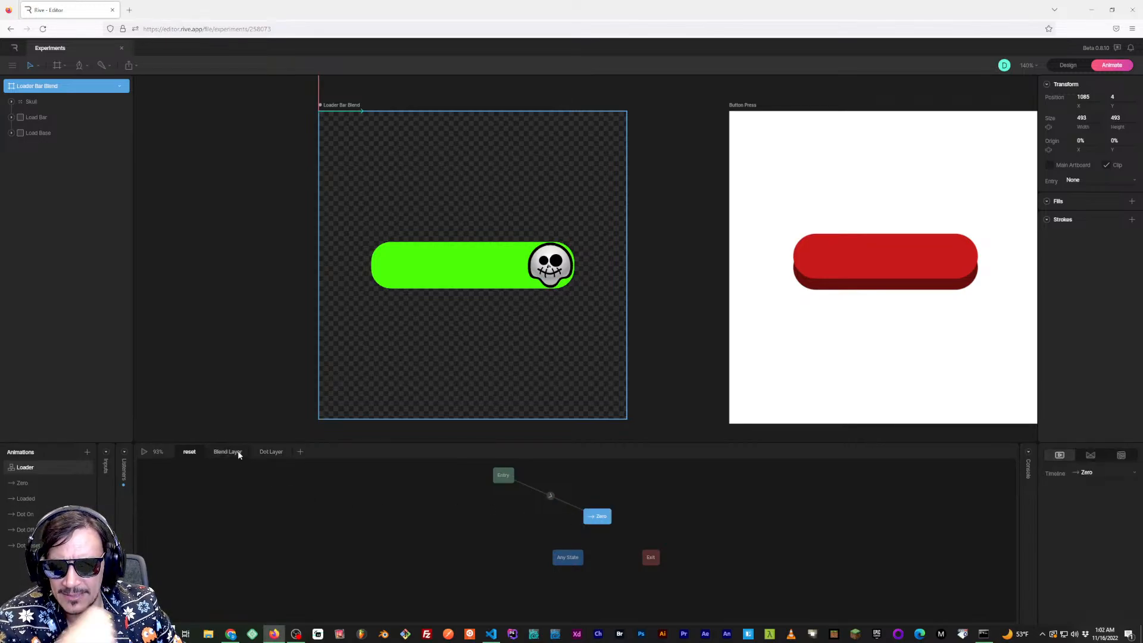
click(270, 509)
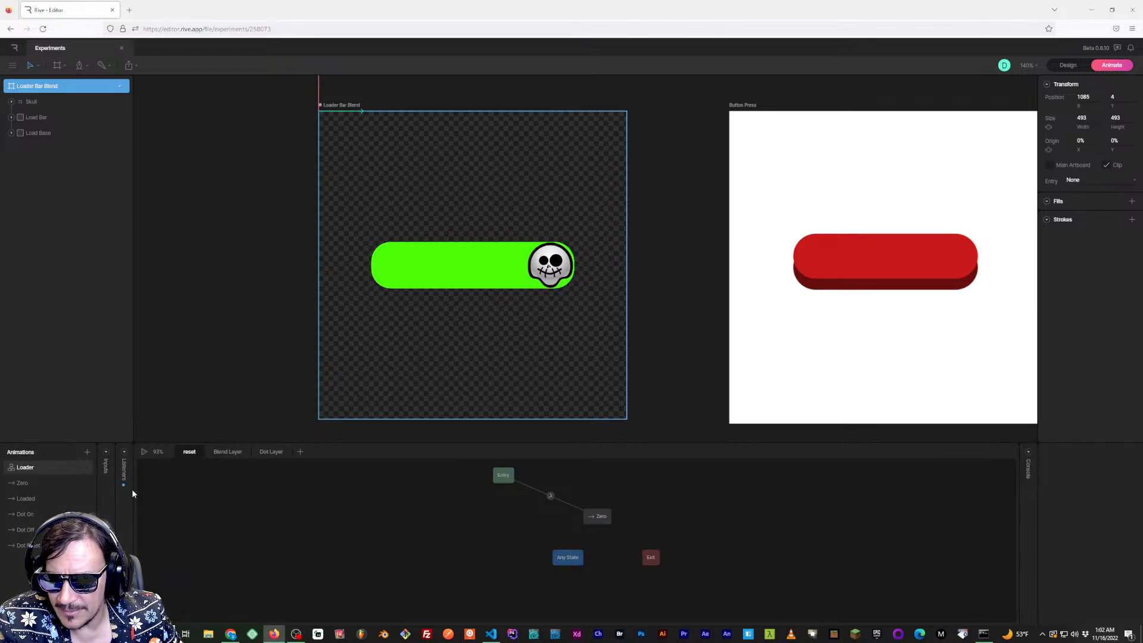
Show the Loader inputs, play the state machine, and test the Progress input by scrubbing it to -14 and up to 144
click(106, 466)
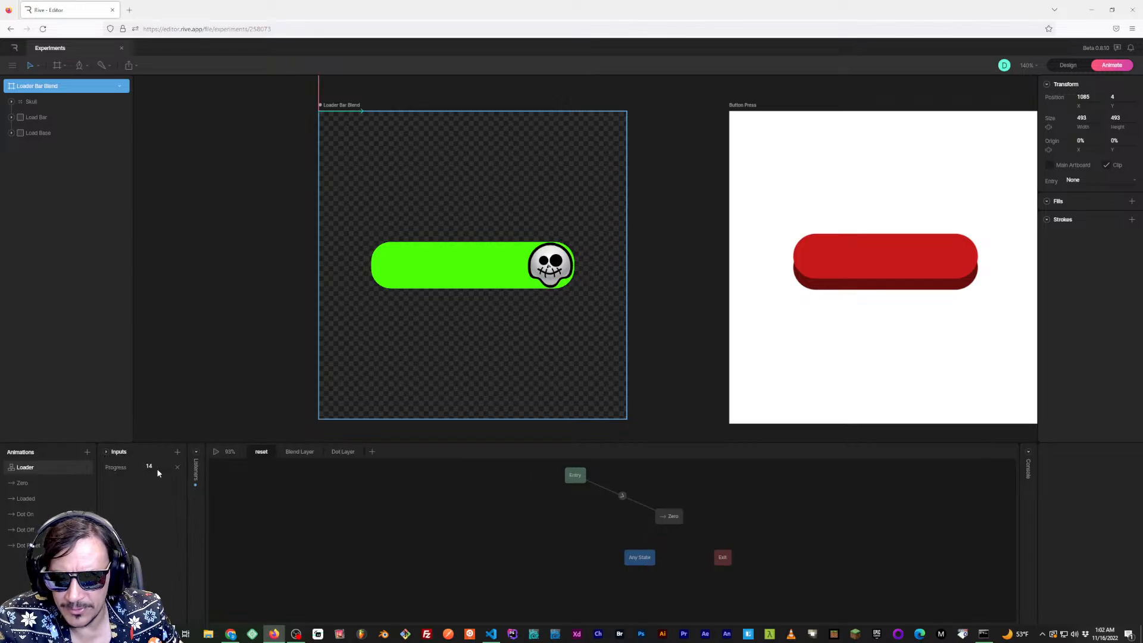
click(216, 453)
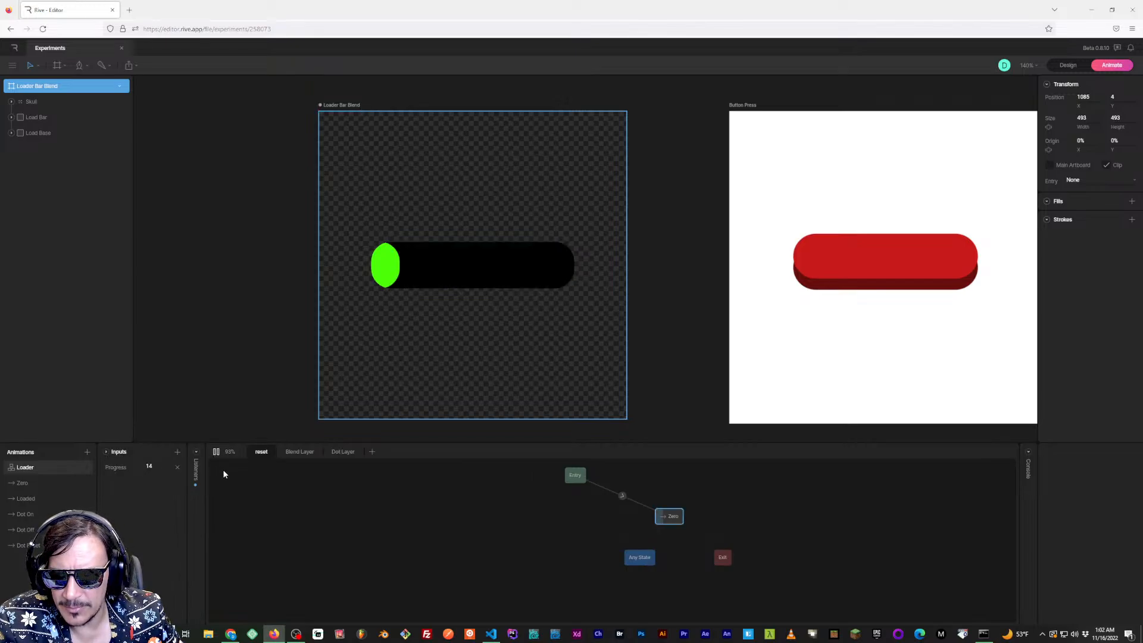
mouse_move(153, 468)
mouse_down()
mouse_move(171, 427)
mouse_move(165, 485)
mouse_move(171, 421)
mouse_move(161, 483)
mouse_up()
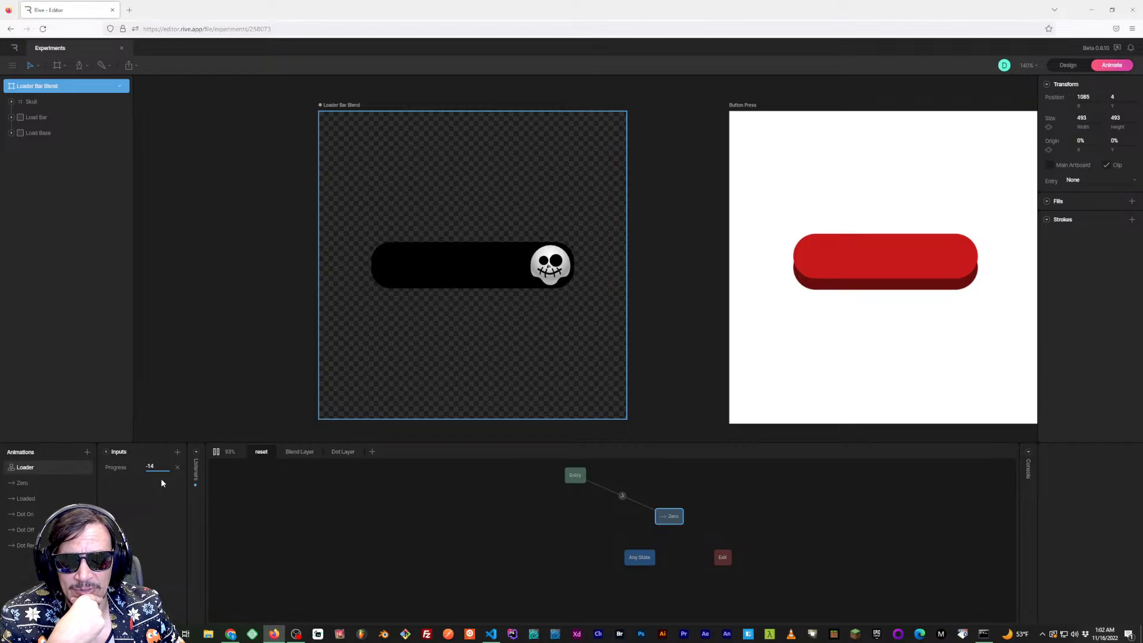
drag(162, 483, 169, 413)
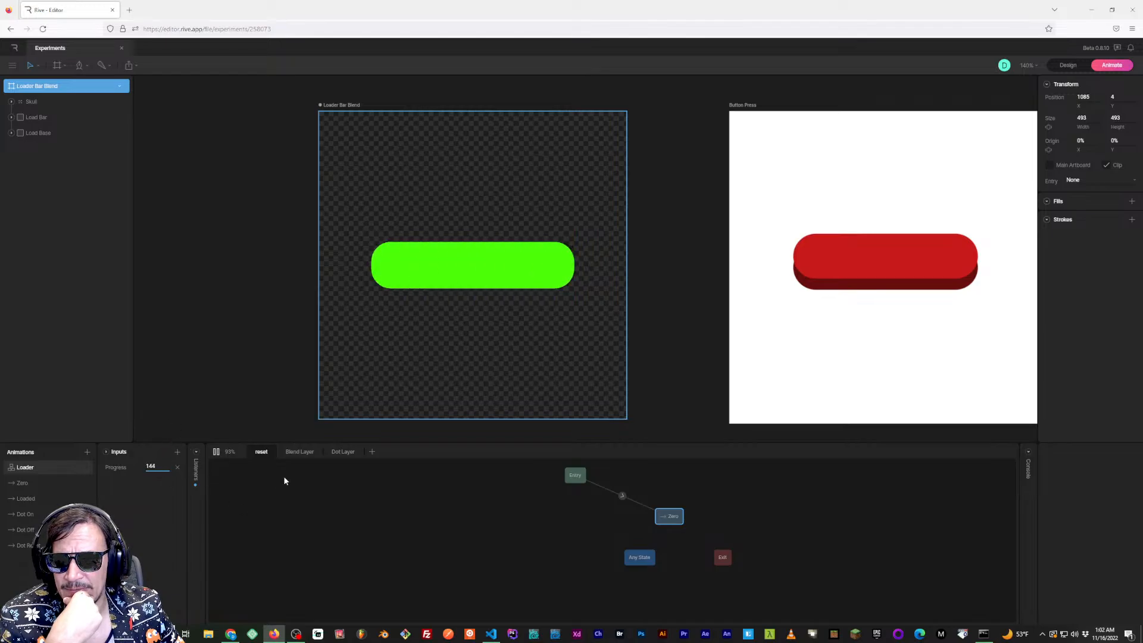
Inspect the Entry-to-Blend transition and the Blend state's settings in the Blend Layer
click(301, 451)
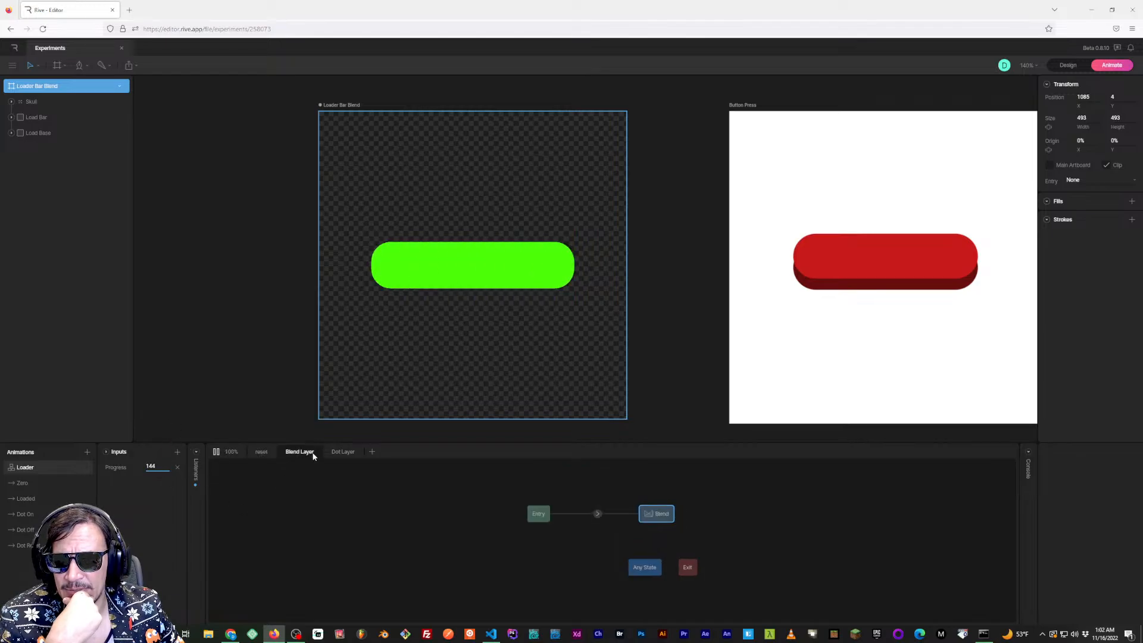
click(662, 516)
click(599, 515)
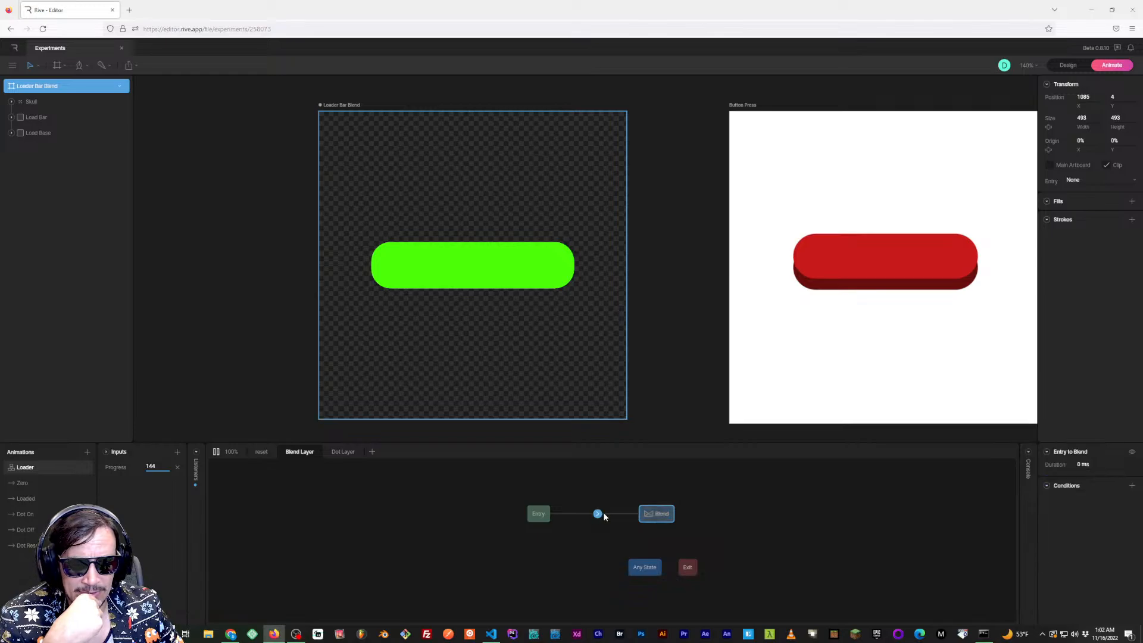
click(662, 516)
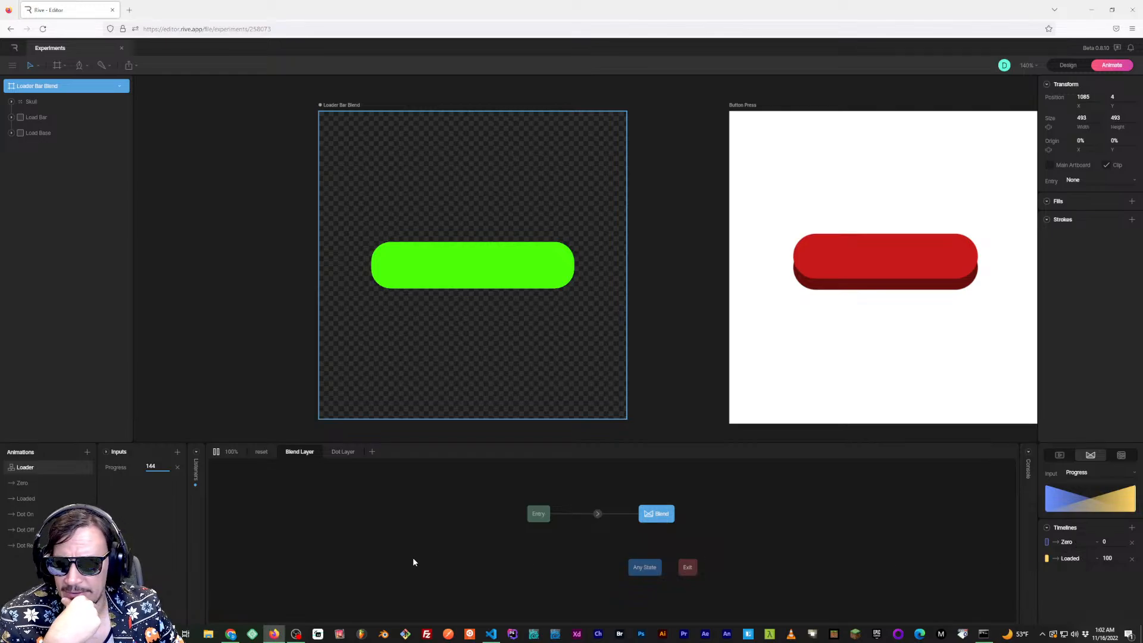
Review the Zero, Loaded, Dot On and Dot Off timelines one after another
click(24, 483)
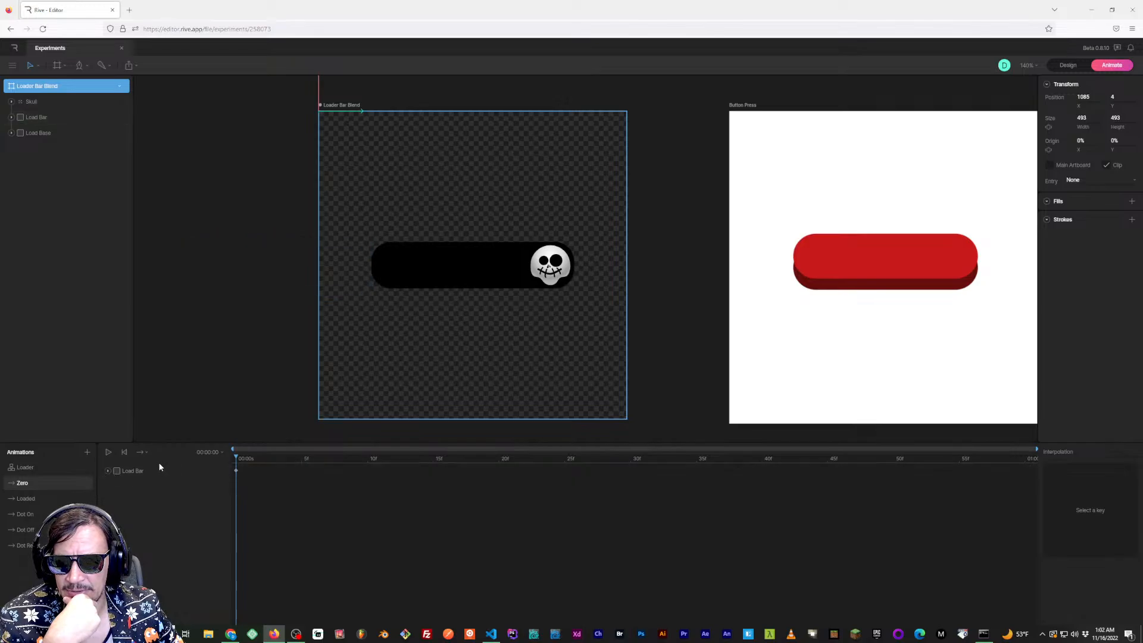
click(42, 498)
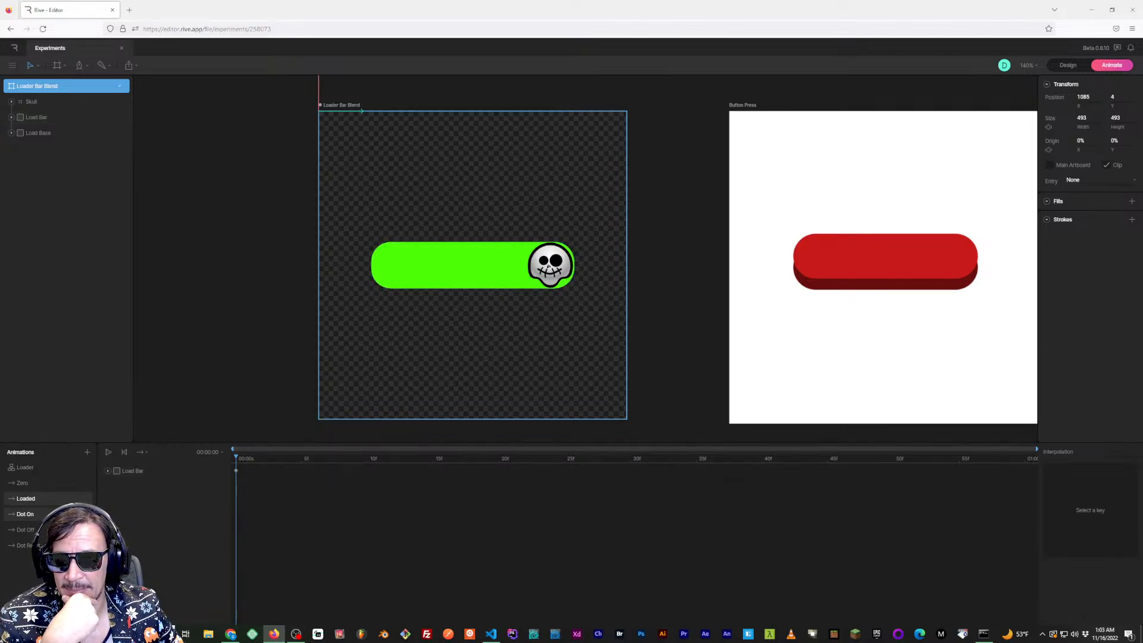
click(25, 514)
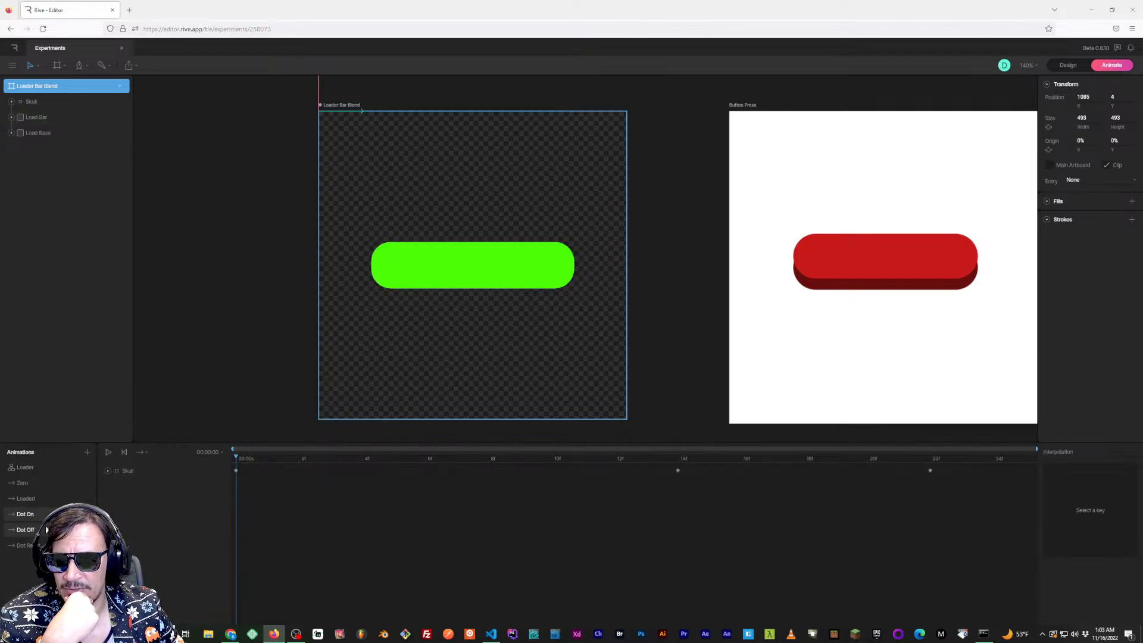
click(48, 529)
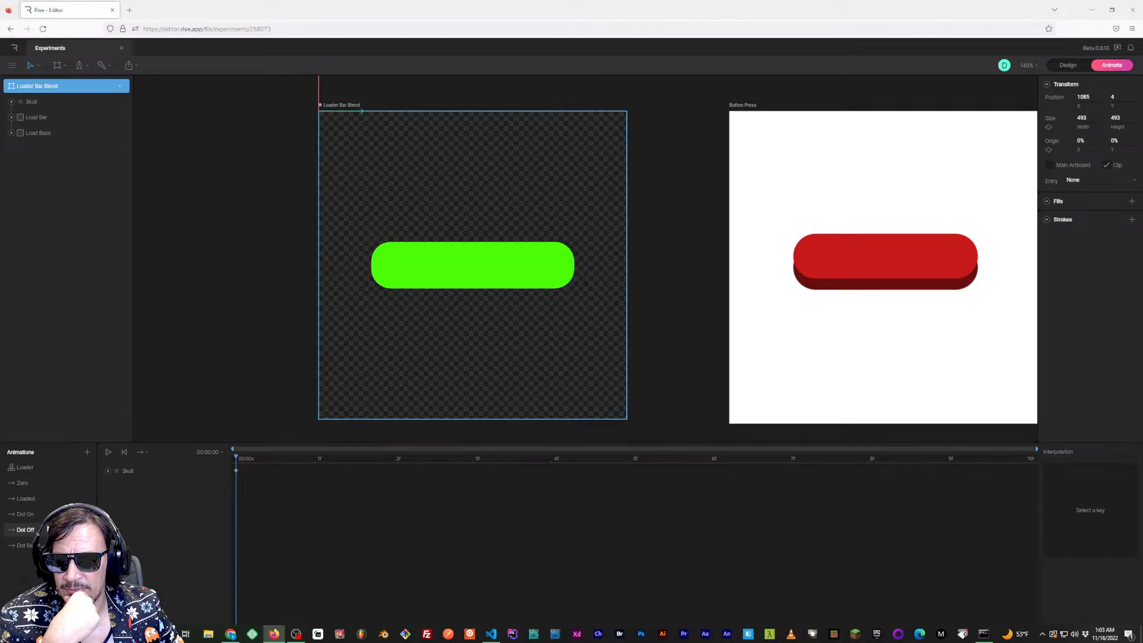
Scrub through the Dot On timeline to frame 22, comparing it with the Dot Off and Dot Reset timelines
click(47, 518)
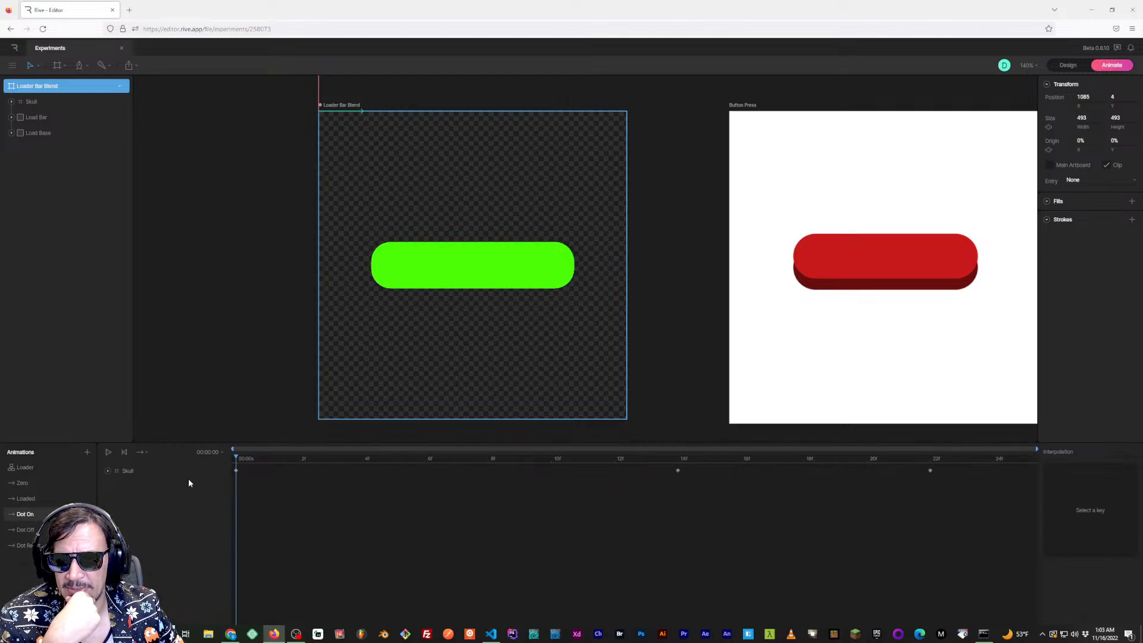
click(268, 459)
drag(287, 460, 224, 462)
click(43, 529)
click(27, 545)
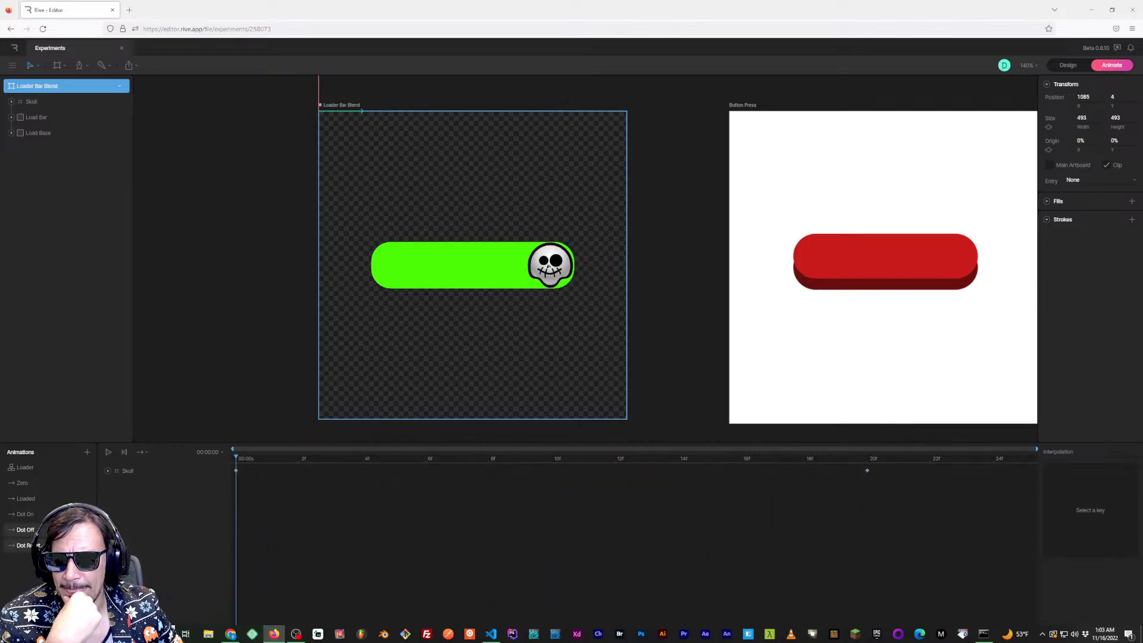
click(36, 515)
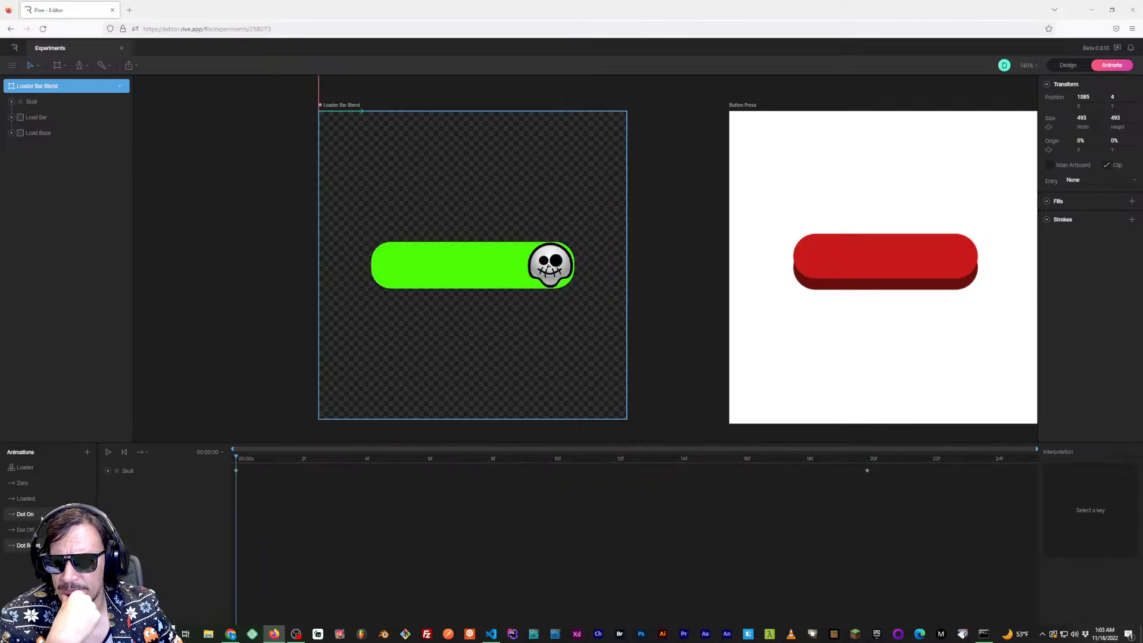
drag(367, 459, 929, 460)
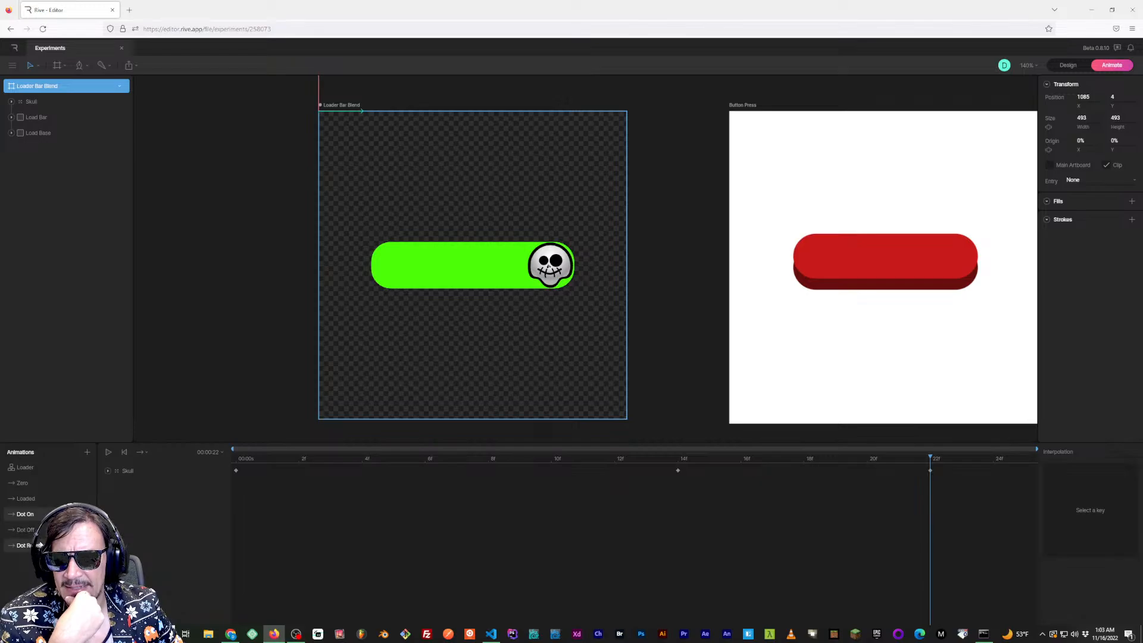
Open the Loader's Dot Layer and inspect the Entry-to-Dot Off transition, the Dot Off state and the Dot Off-to-Dot On condition
click(45, 467)
click(343, 452)
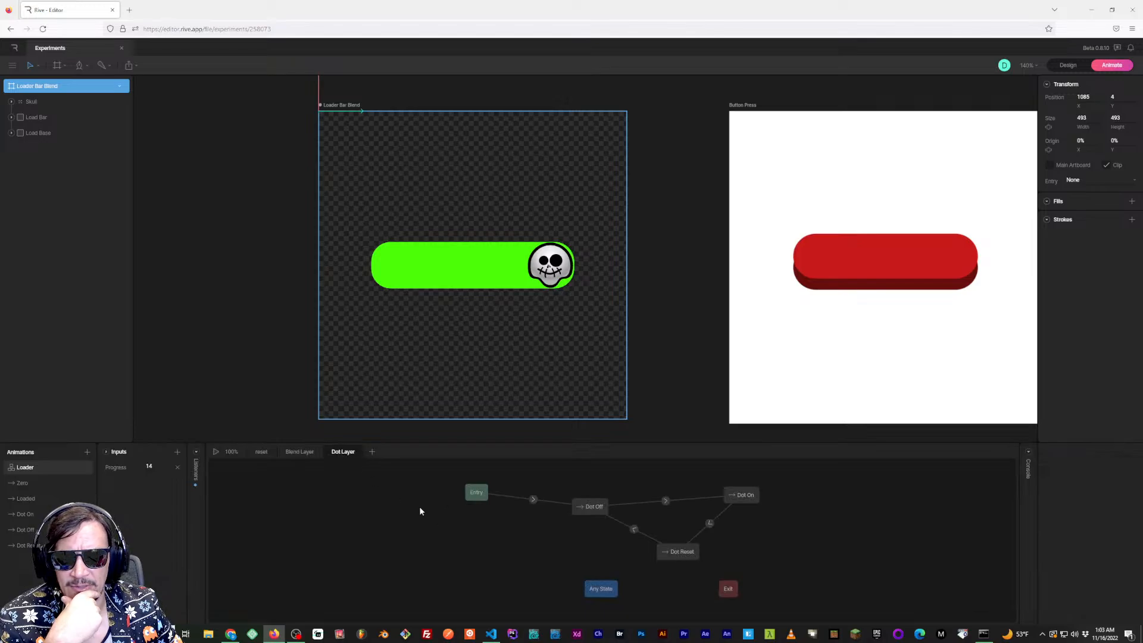
click(534, 499)
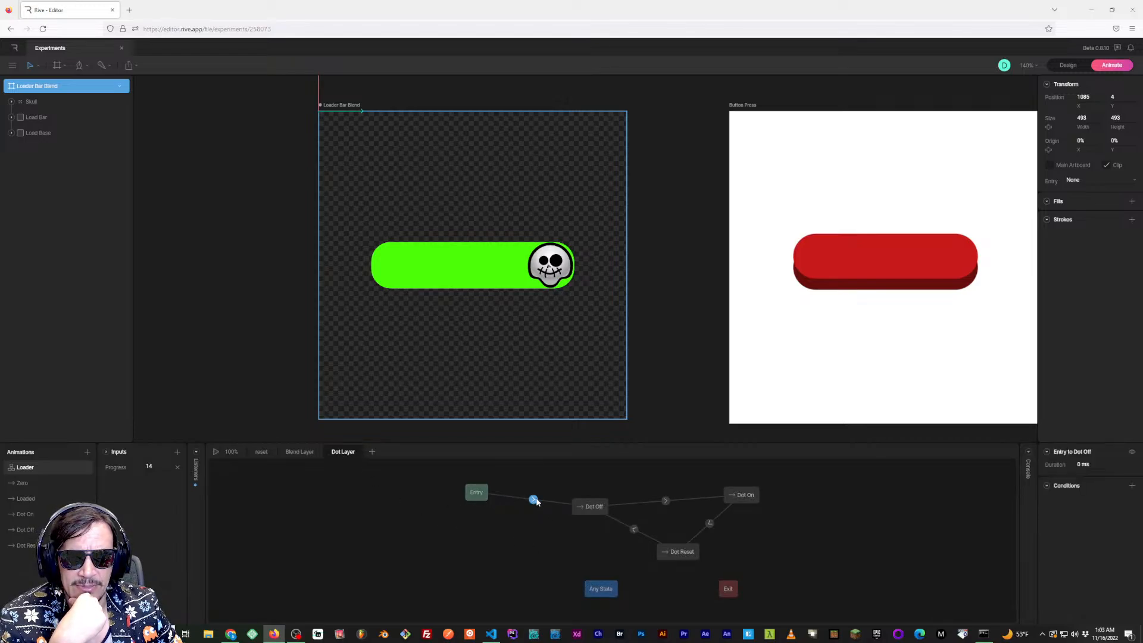
click(591, 509)
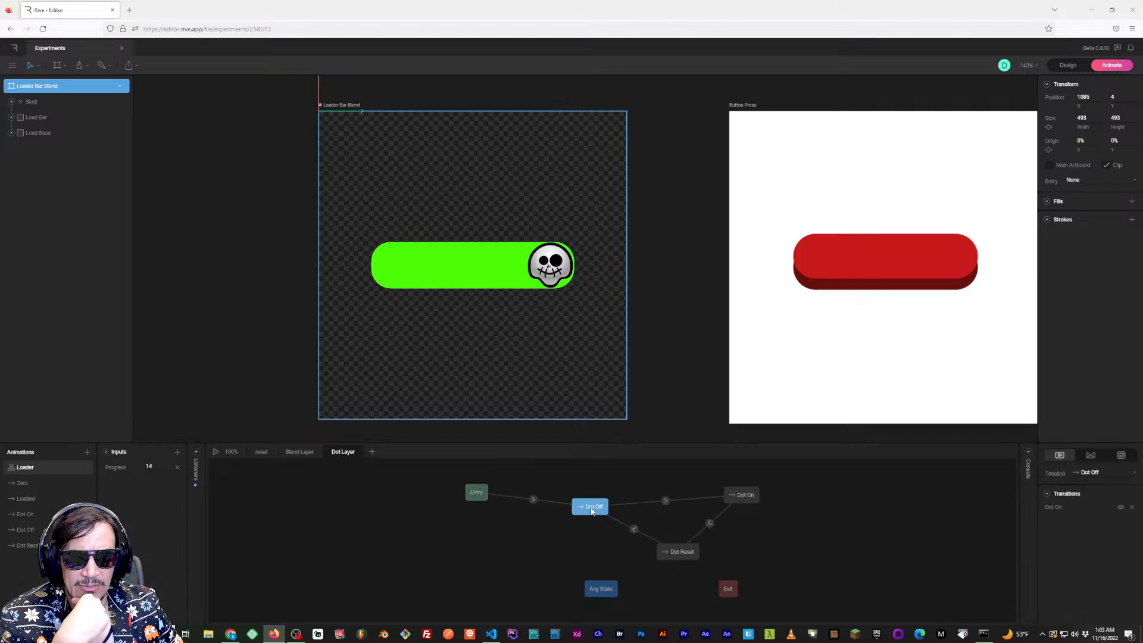
click(665, 501)
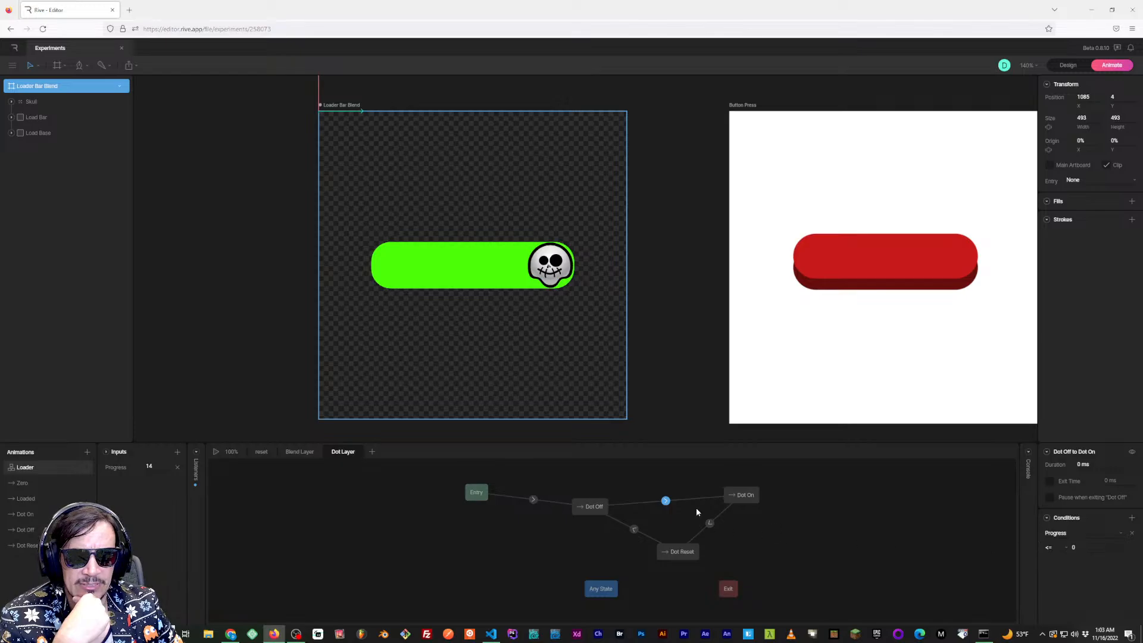
Inspect the Dot On and Dot Reset states and the condition on the Dot On-to-Dot Reset transition
click(749, 496)
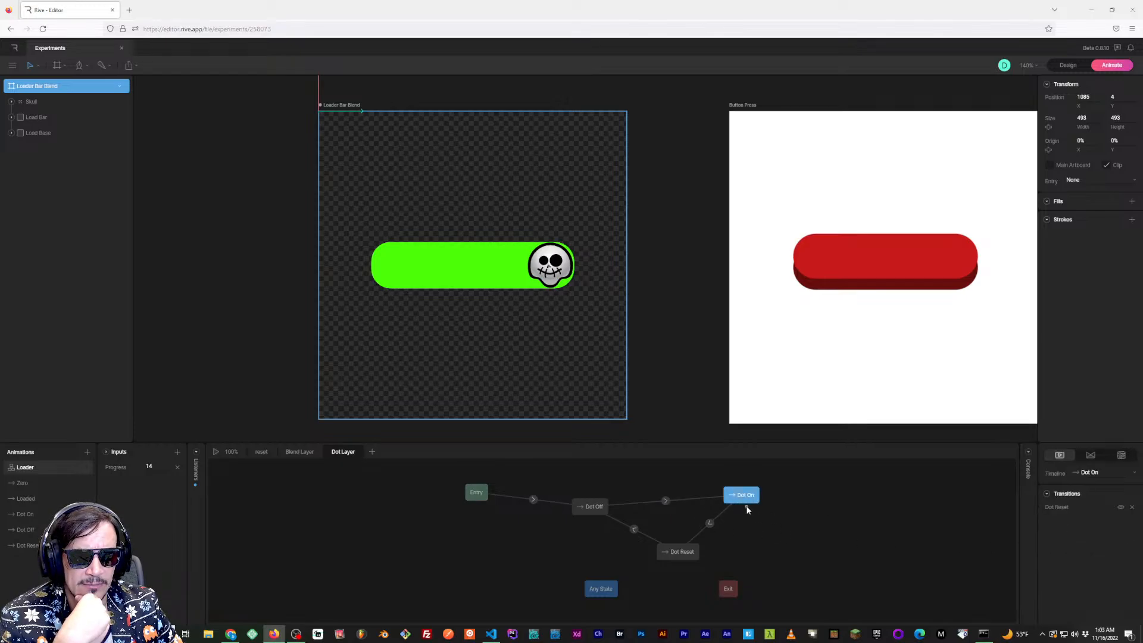
click(709, 524)
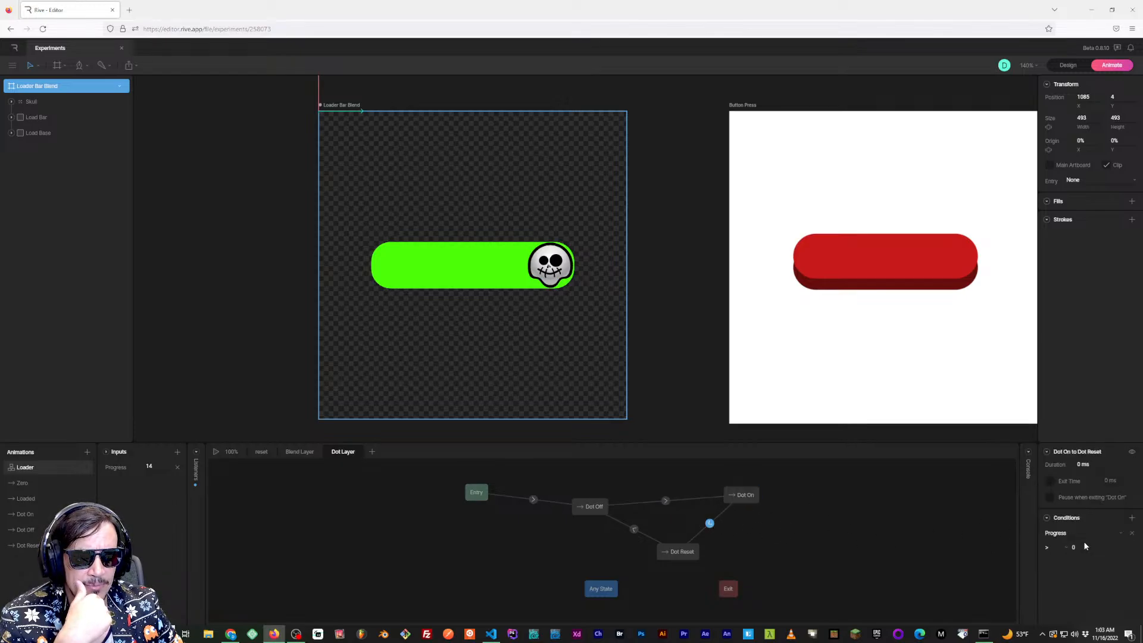
click(678, 551)
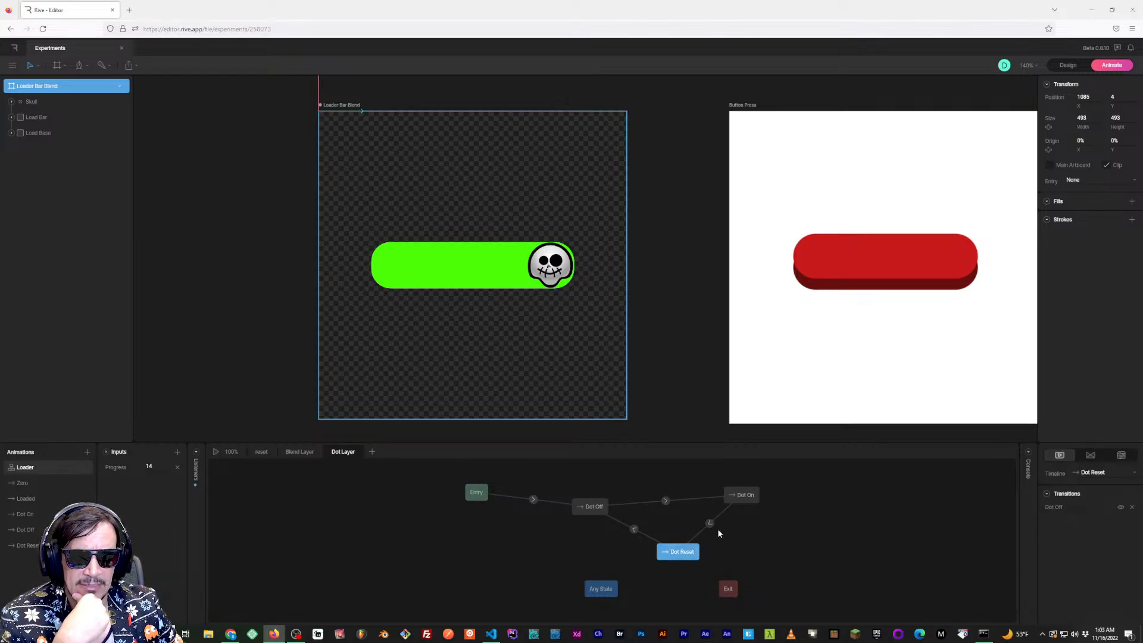
click(743, 496)
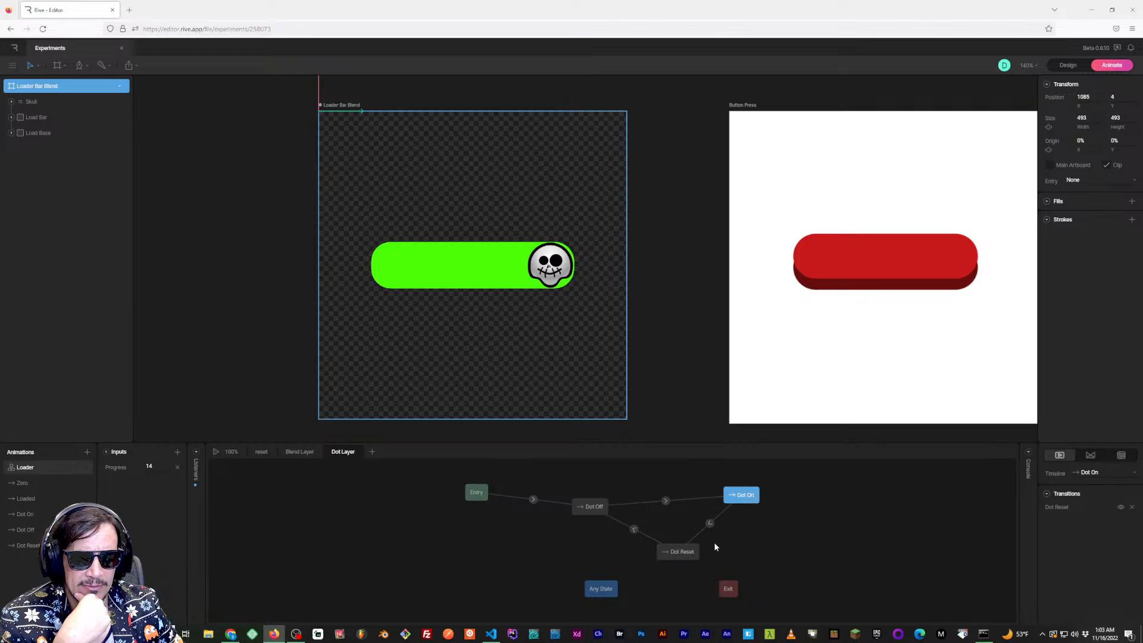
click(679, 552)
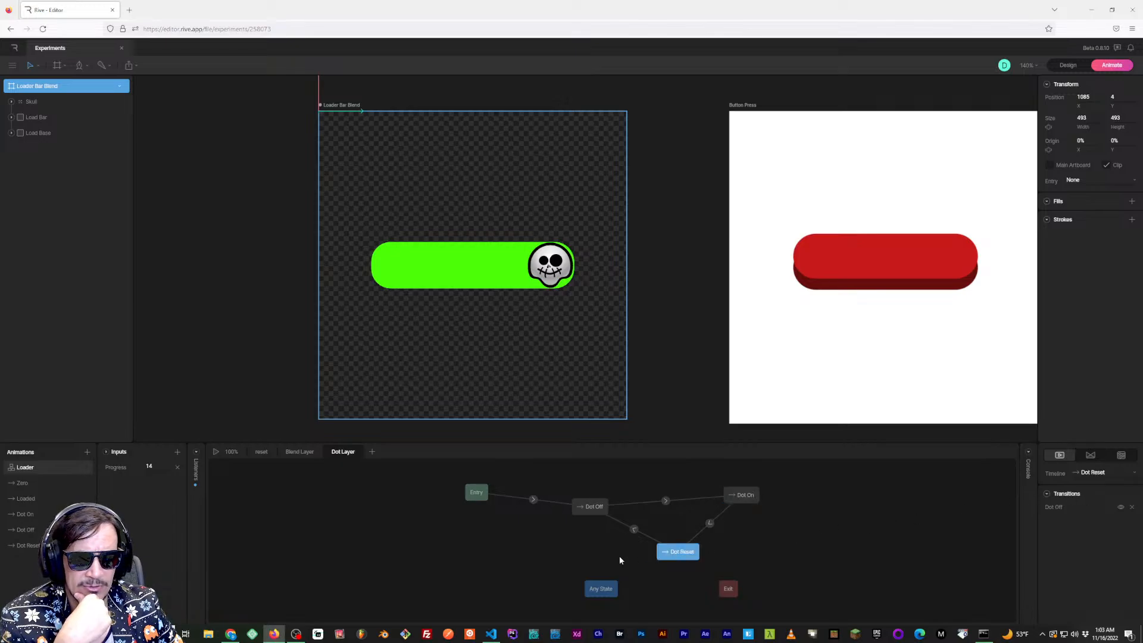
Scrub the Dot Reset timeline to frame 19, and return to the Loader state machine
click(25, 546)
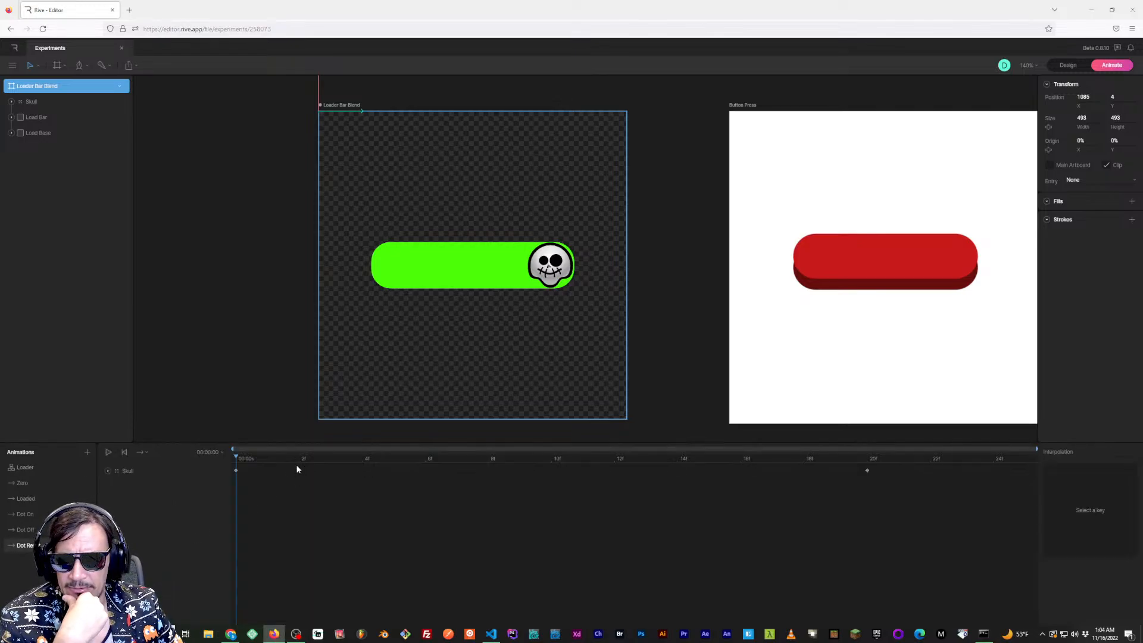
drag(329, 459, 835, 458)
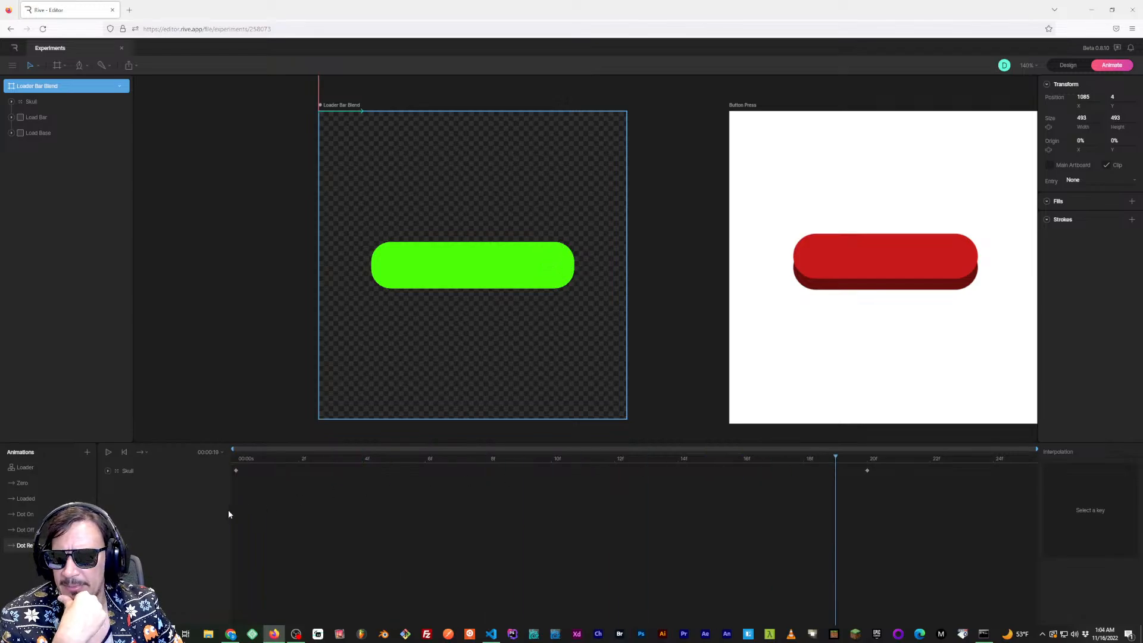
click(25, 467)
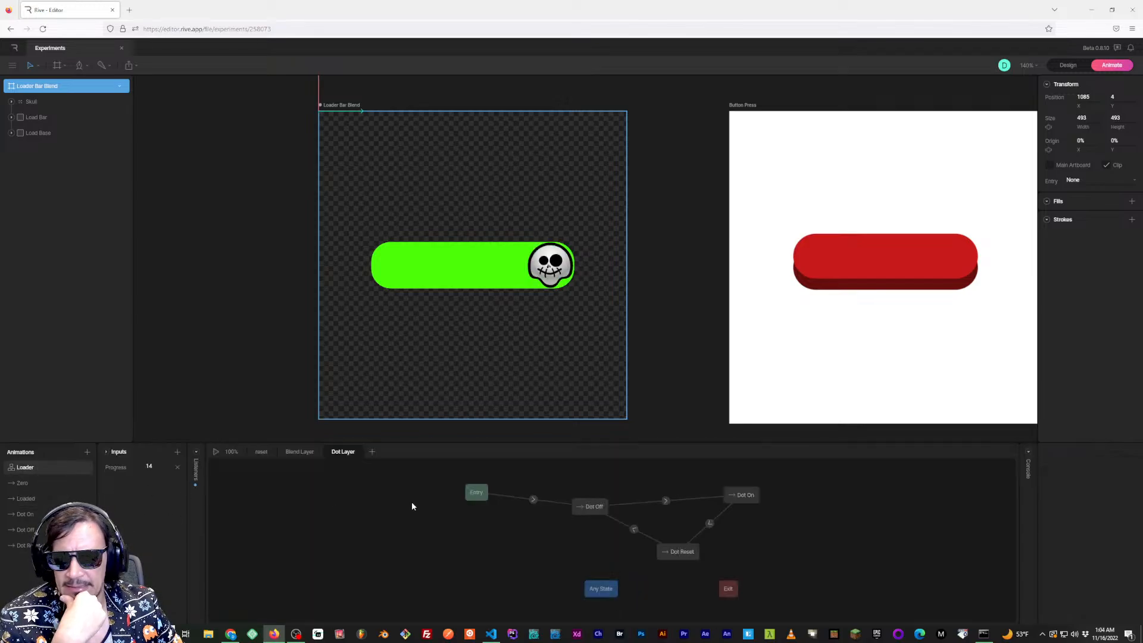
Examine the exit time of the Dot Reset-to-Dot Off transition and the two states it connects, and clear the selection
click(634, 530)
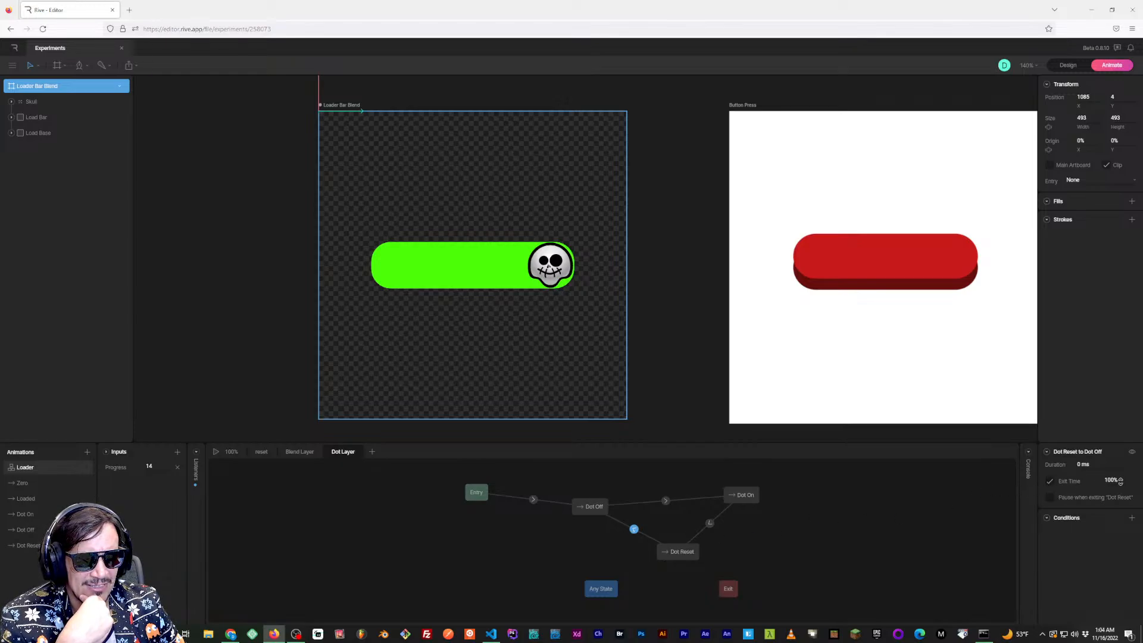
click(590, 507)
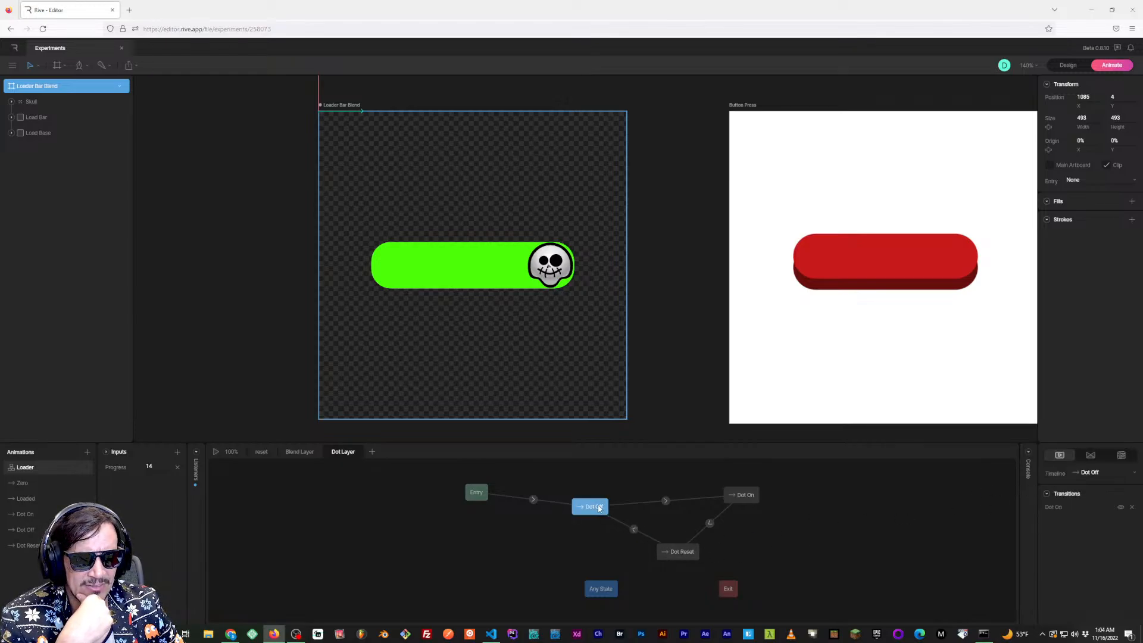
click(680, 552)
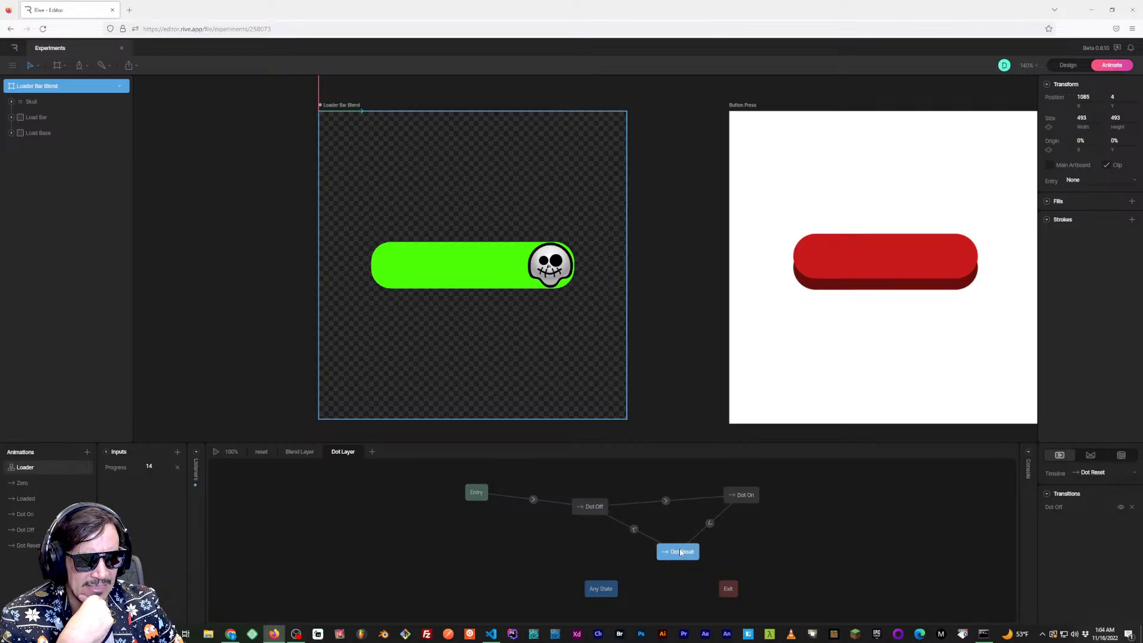
click(634, 529)
click(605, 513)
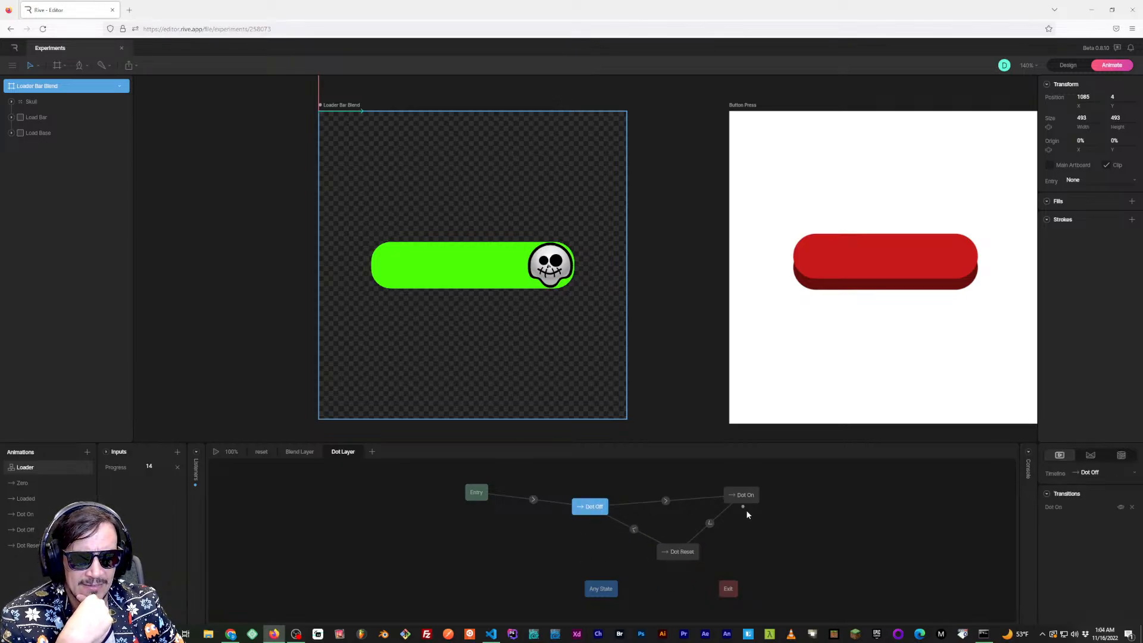
click(771, 527)
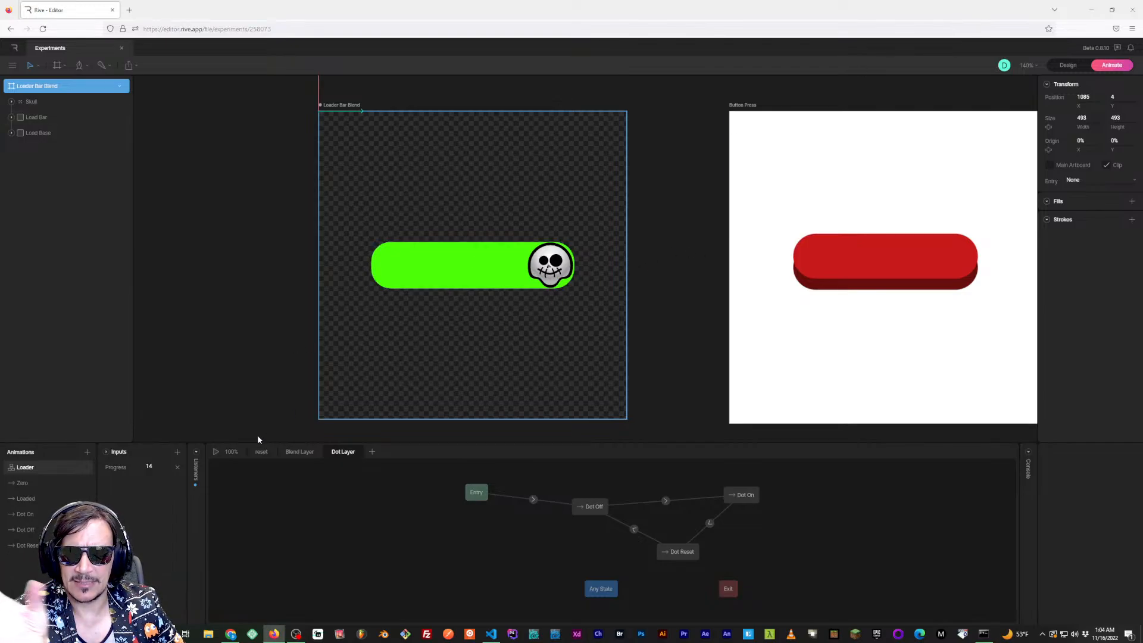
Play the Loader state machine and lower the Progress input to 6
click(215, 452)
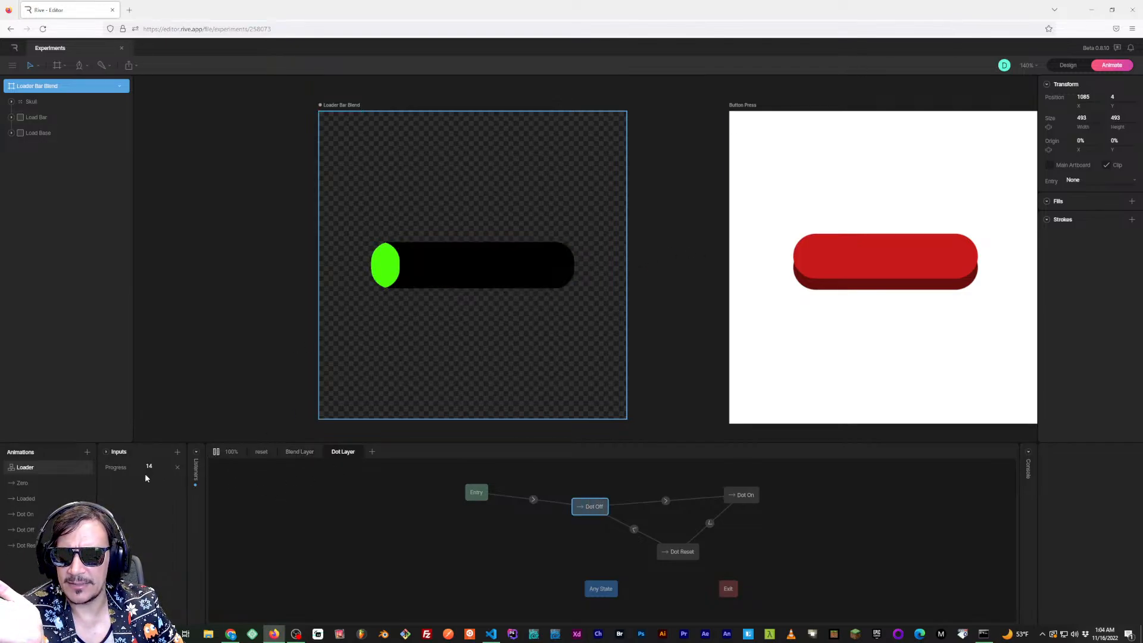
mouse_move(153, 466)
mouse_down()
mouse_move(171, 427)
mouse_move(171, 493)
mouse_move(173, 472)
mouse_up()
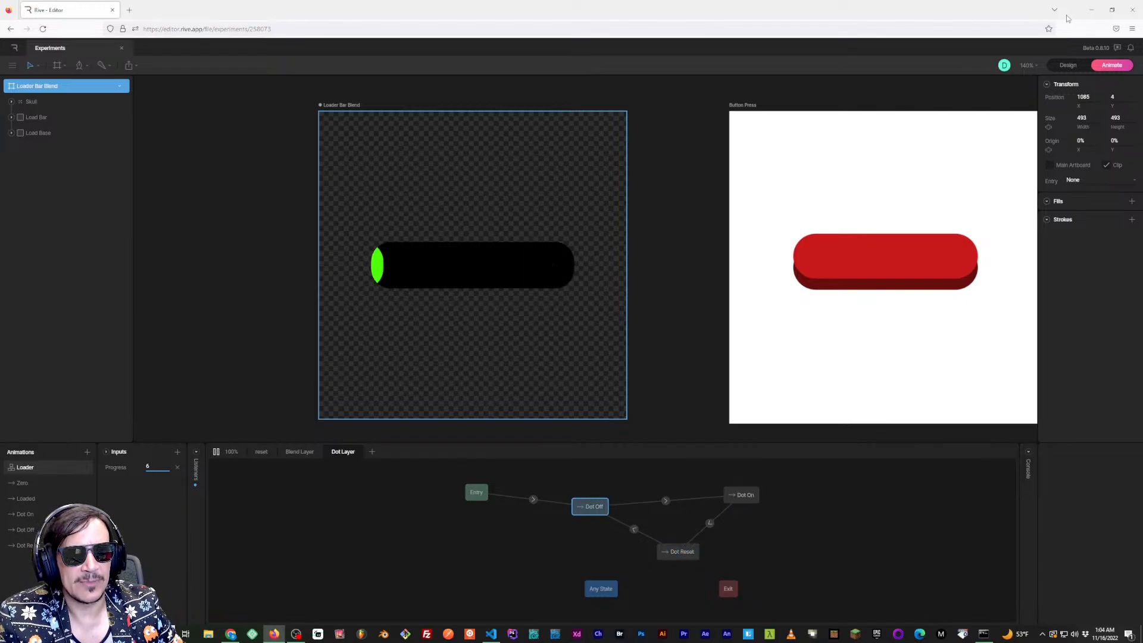
Switch to Visual Studio Code, close index.js, and launch index.html in the browser with Live Server
click(1091, 10)
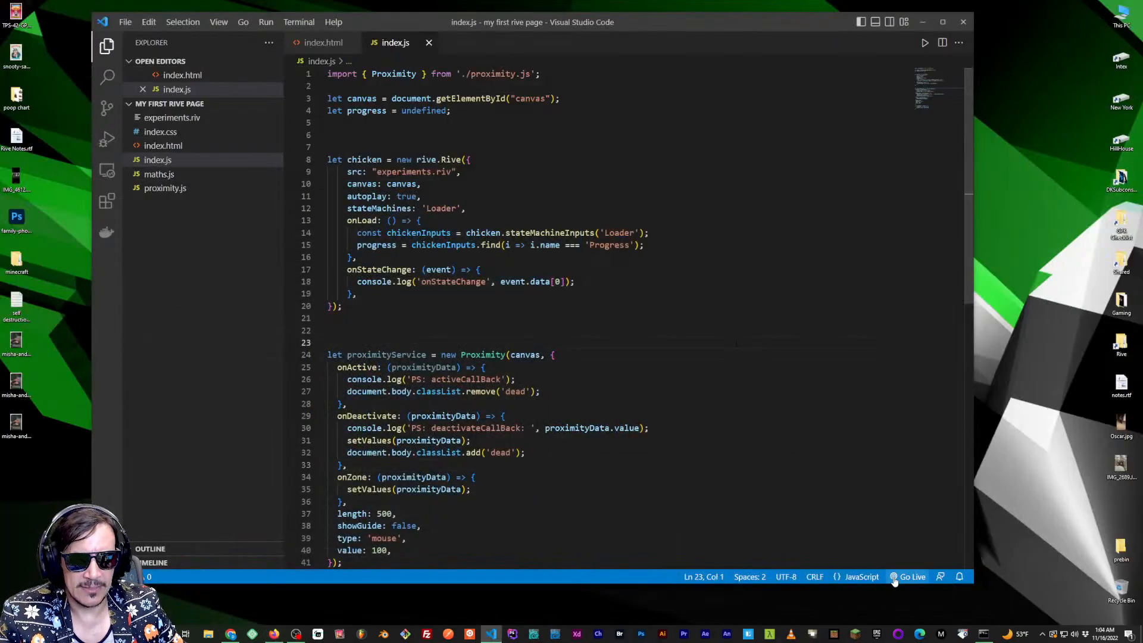
click(428, 42)
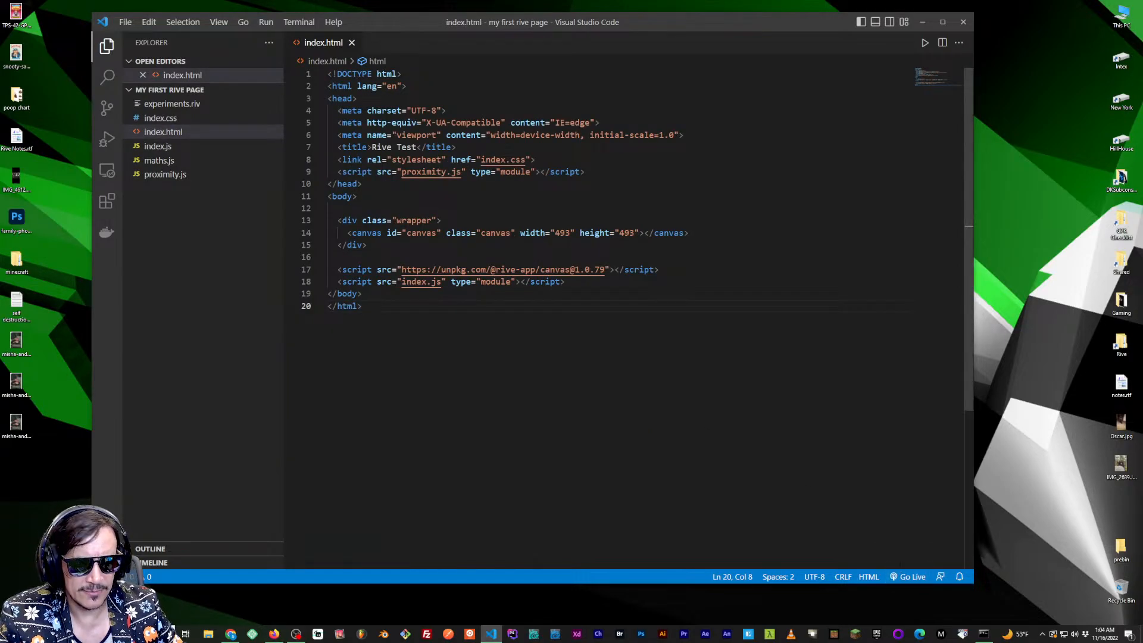
key(alt+l)
key(alt+o)
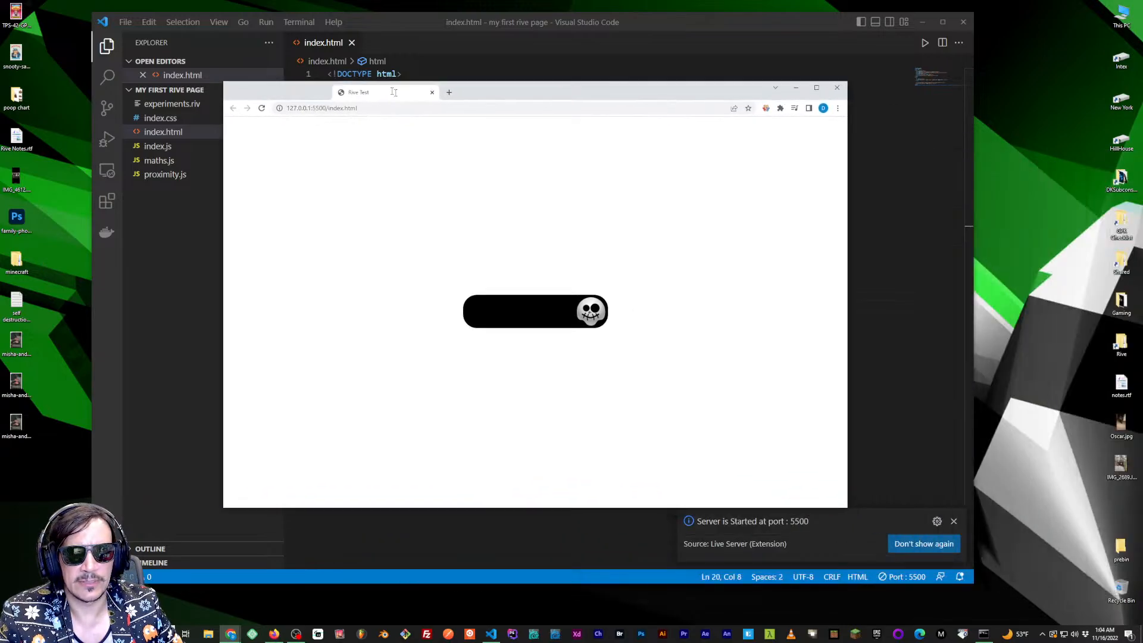
Reposition the Rive Test browser window, view the loader page maximized, and restore the window size
drag(393, 93, 325, 50)
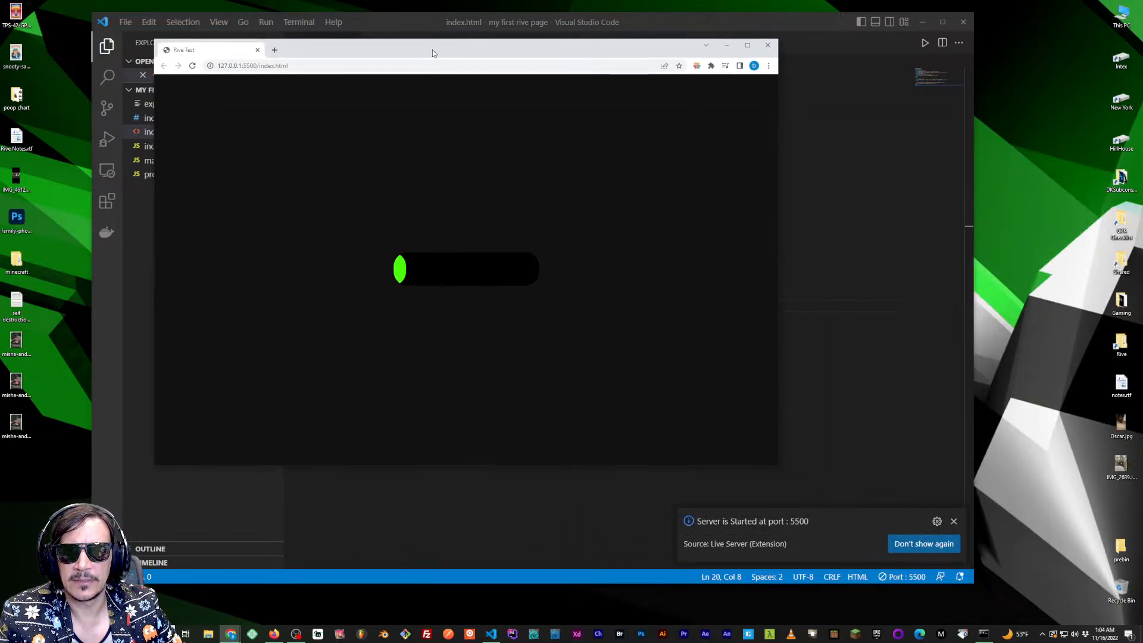
mouse_move(451, 54)
mouse_down()
mouse_move(335, 132)
mouse_move(467, 70)
mouse_up()
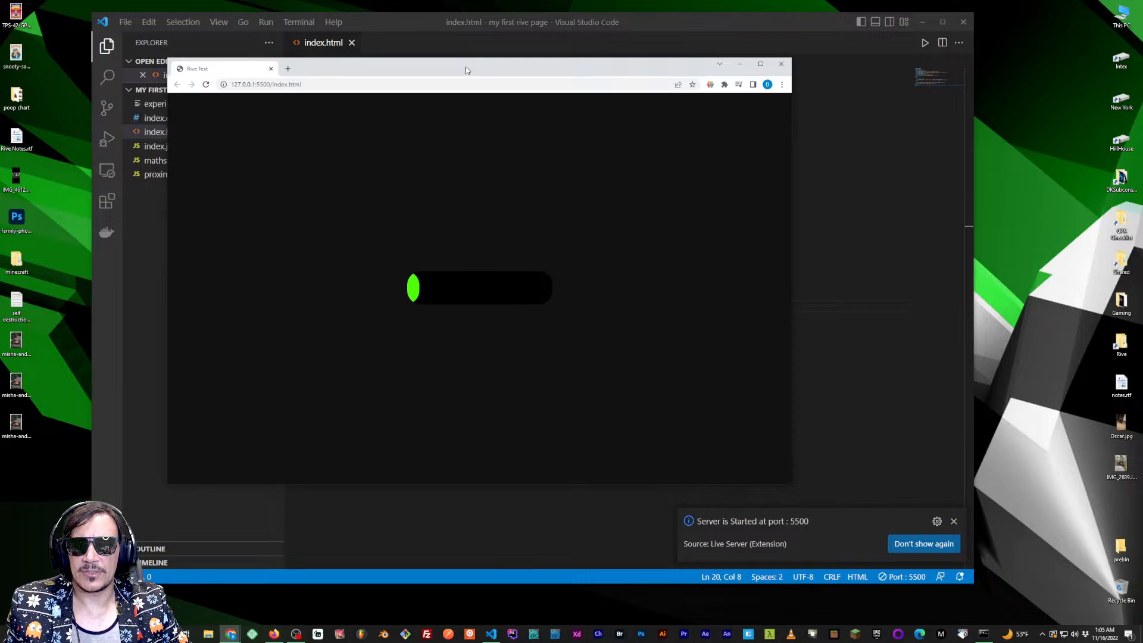
click(760, 64)
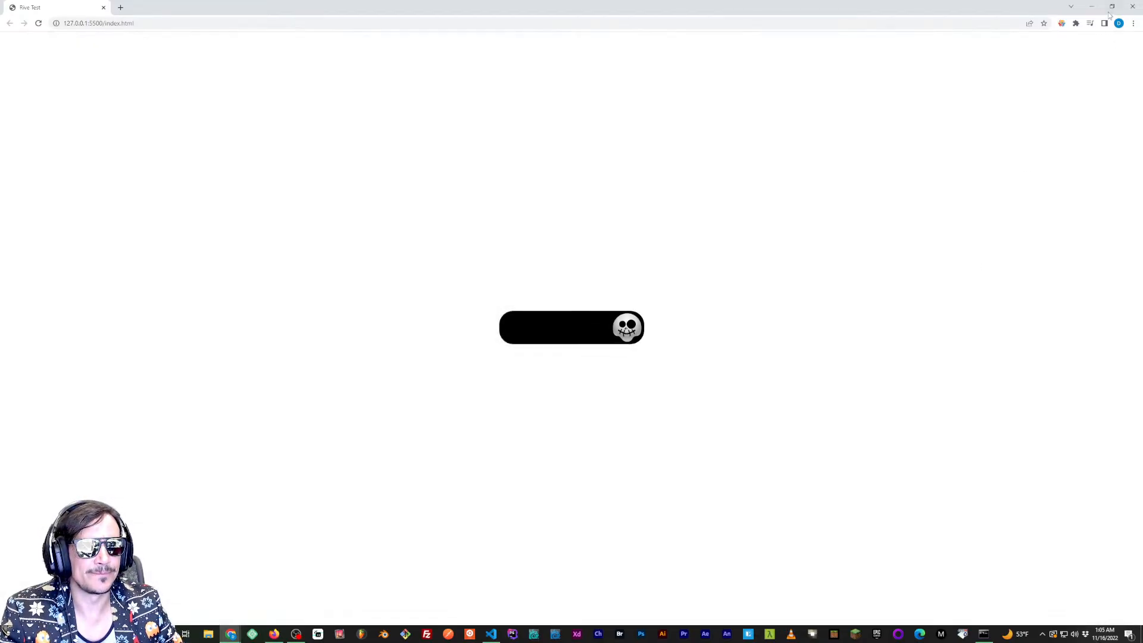
click(1112, 6)
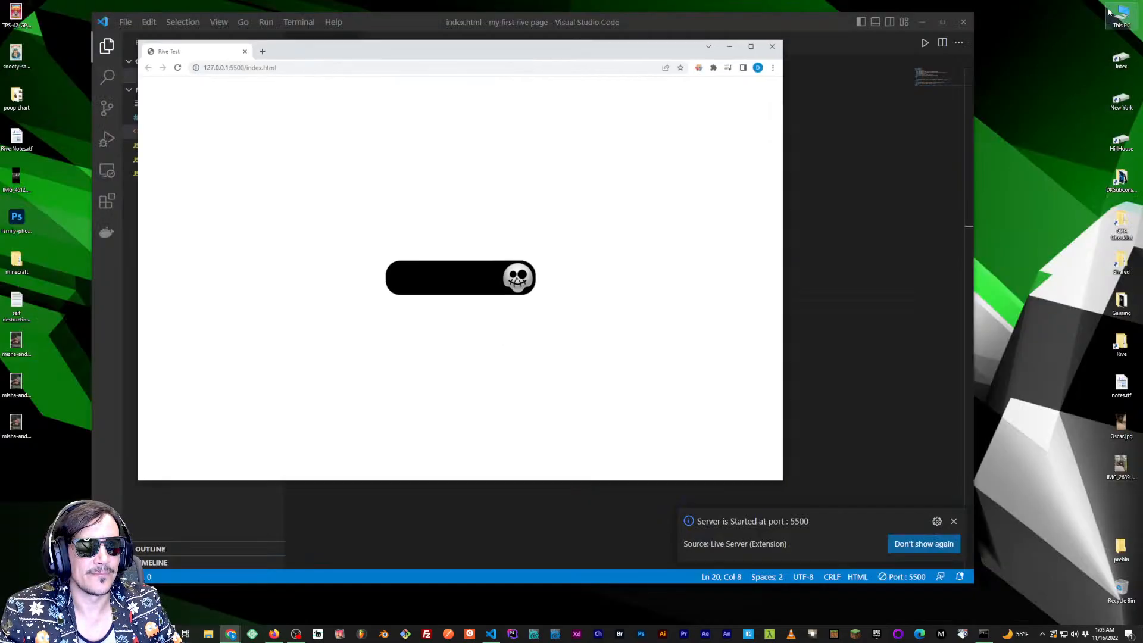
Shift the Visual Studio Code window aside and bring the Rive Test page forward to test the loader's reaction to the pointer
click(871, 42)
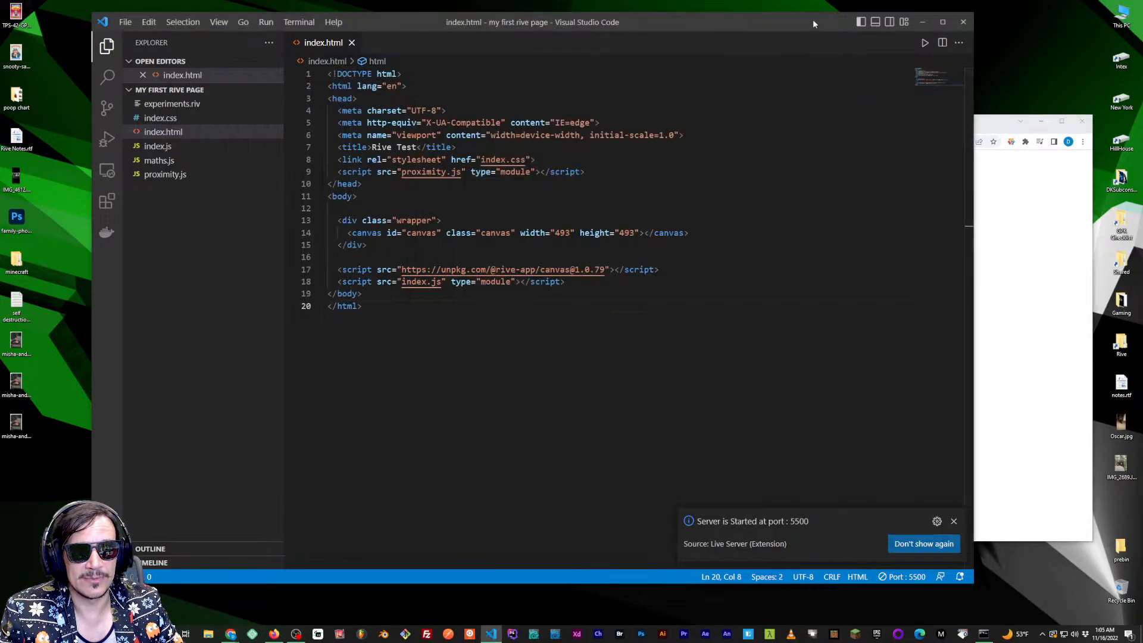
drag(813, 20, 773, 20)
click(952, 220)
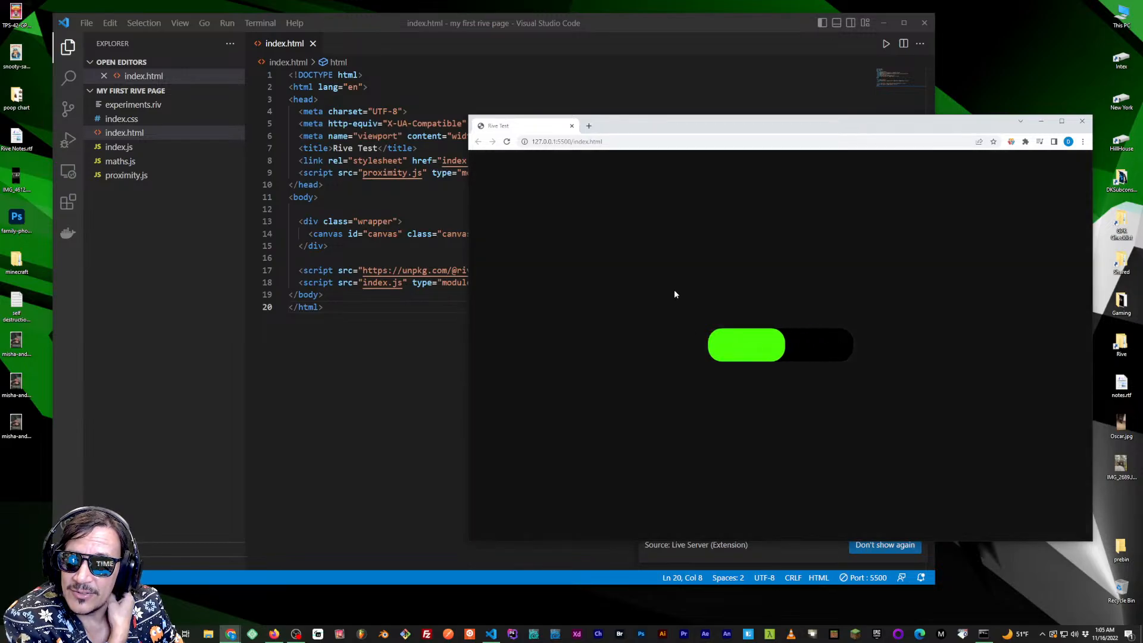
click(708, 76)
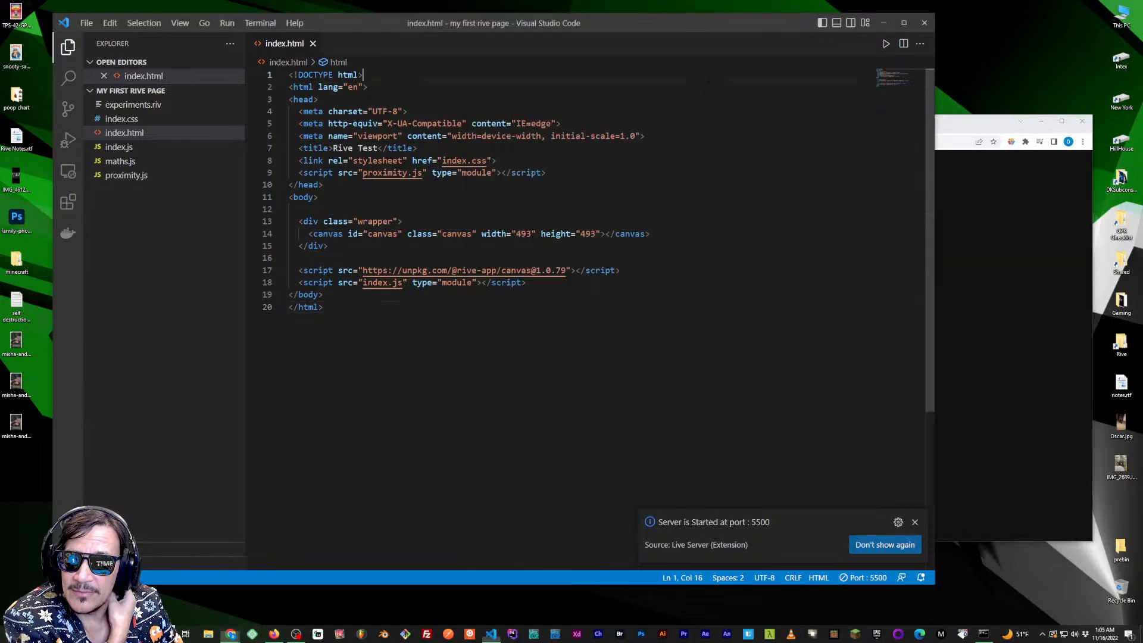
click(949, 316)
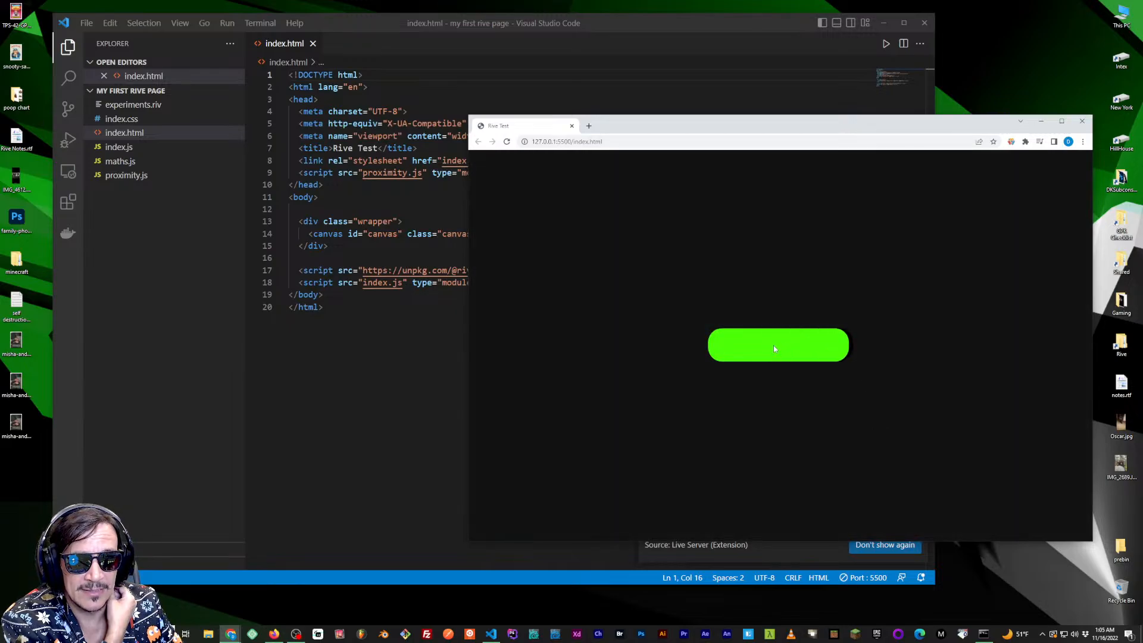
Return to index.html in Visual Studio Code, move its window slightly farther from the browser, and dismiss the server notification
click(430, 375)
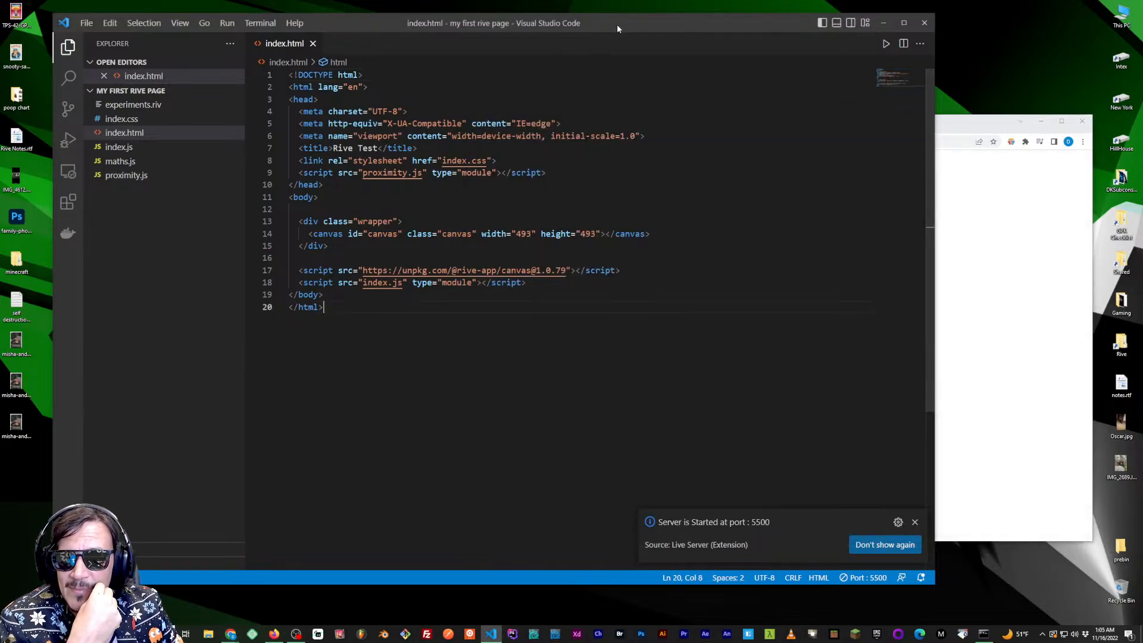
drag(617, 24, 603, 27)
click(900, 525)
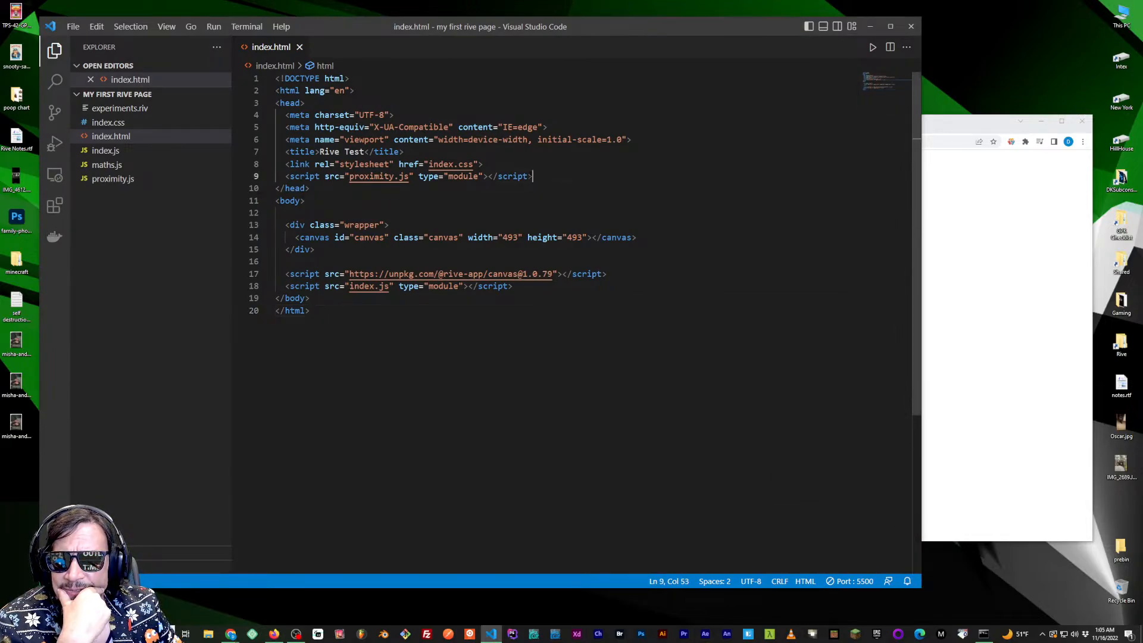
Review index.html by highlighting the proximity.js script tag, the wrapper div, the canvas element and the Rive runtime script
drag(534, 177, 281, 177)
click(322, 189)
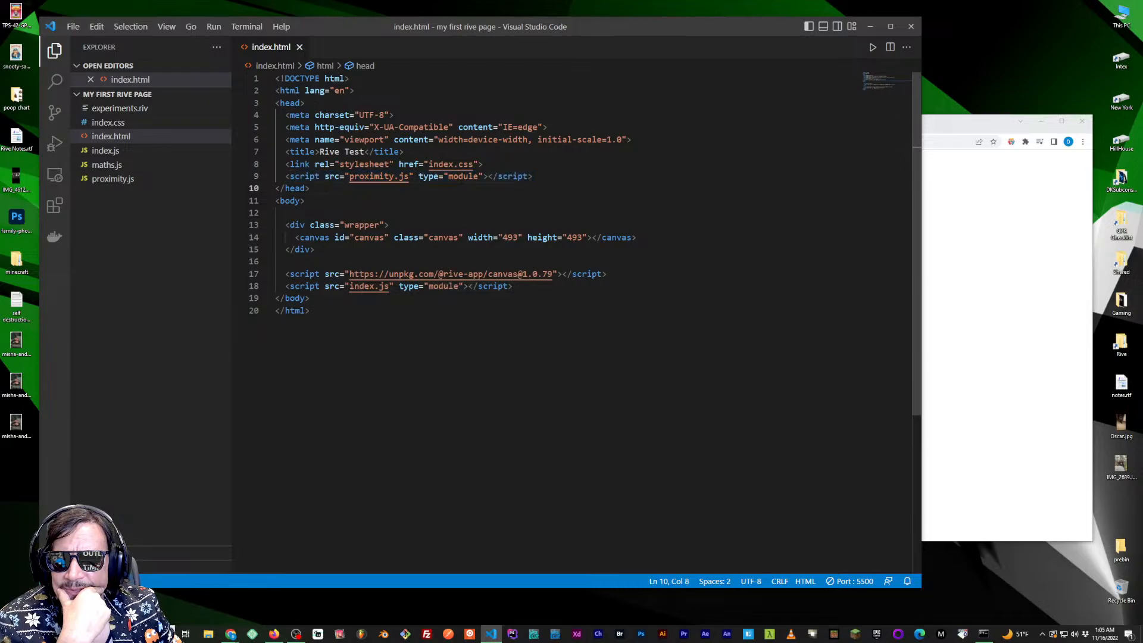
drag(606, 273, 280, 225)
click(524, 289)
click(281, 213)
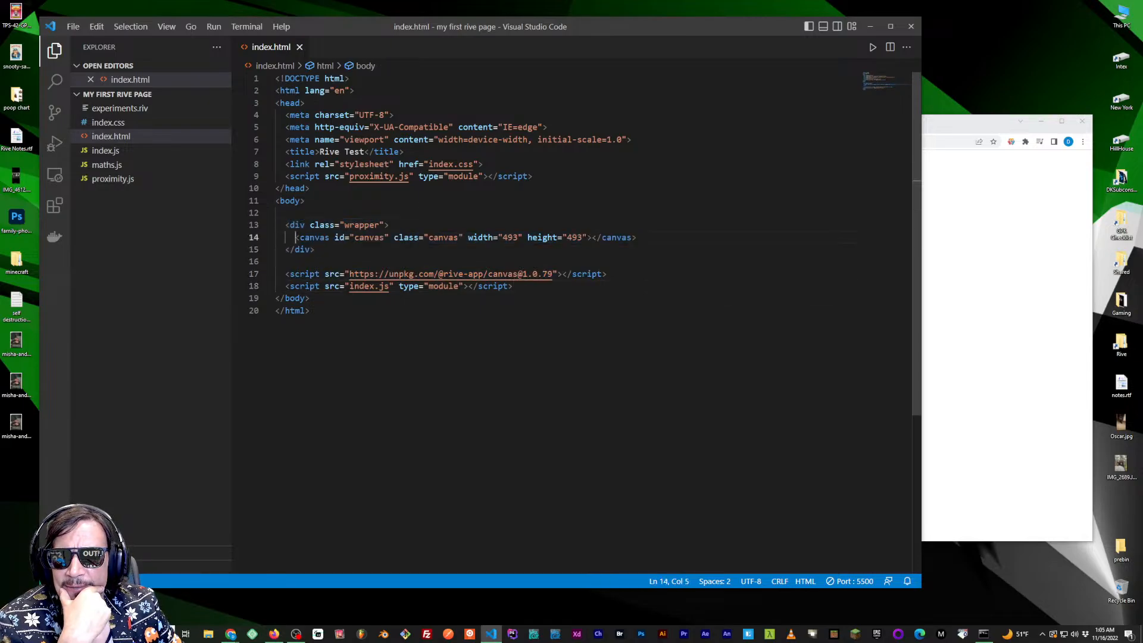
drag(637, 237, 314, 237)
drag(390, 225, 290, 225)
click(303, 214)
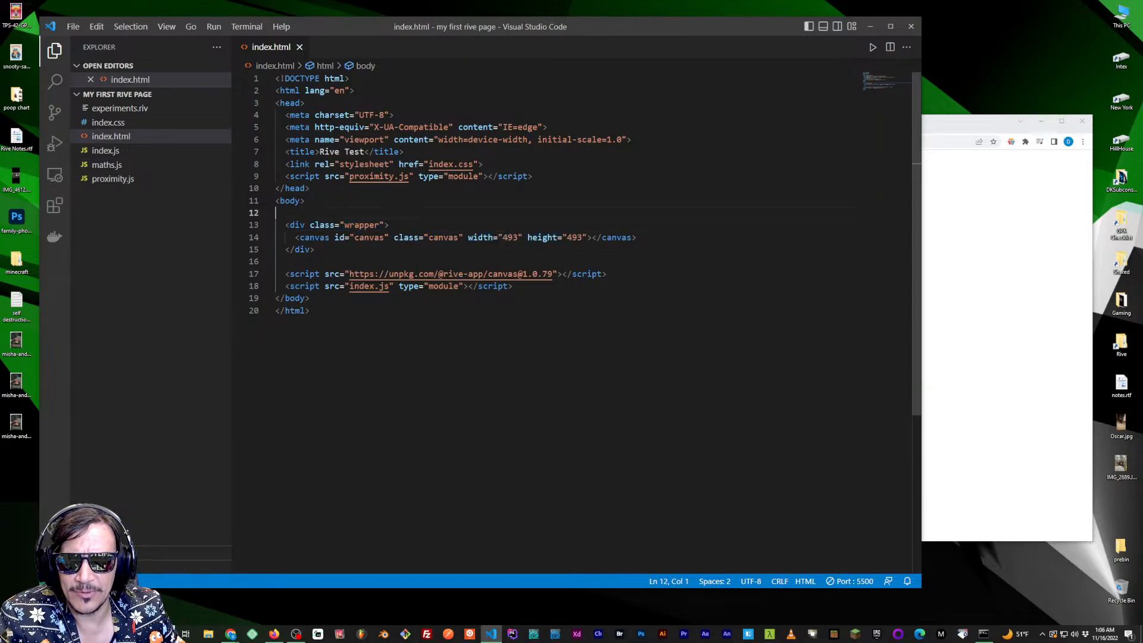
Highlight the wrapper div block and its opening tag in index.html
key(shift+Up)
key(shift+Up)
key(shift+Up)
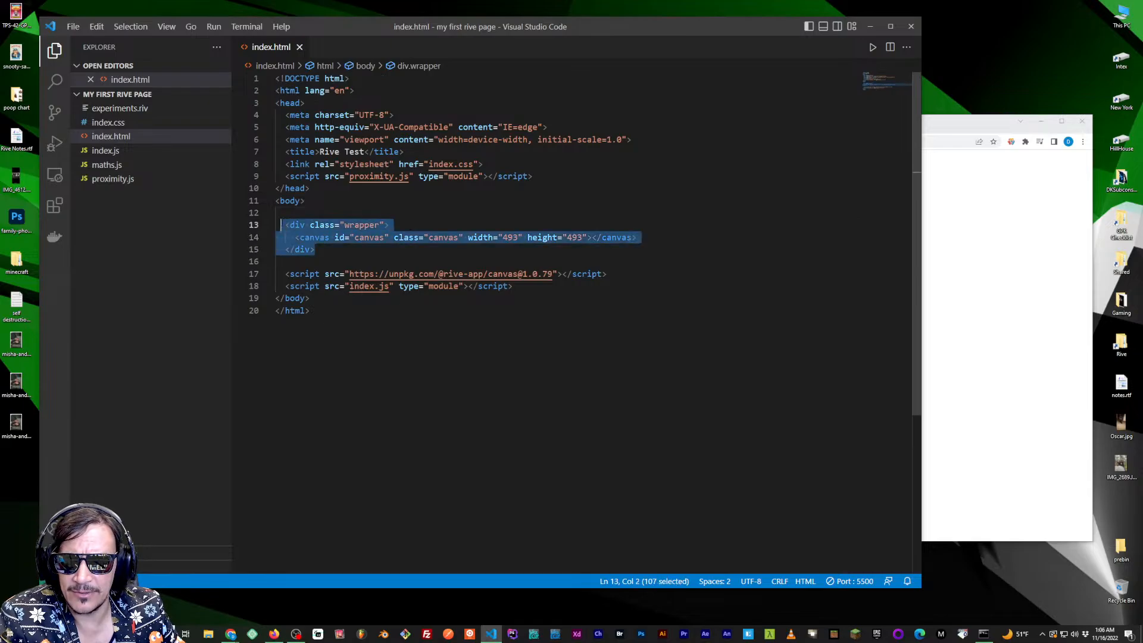
key(Left)
drag(390, 226, 285, 225)
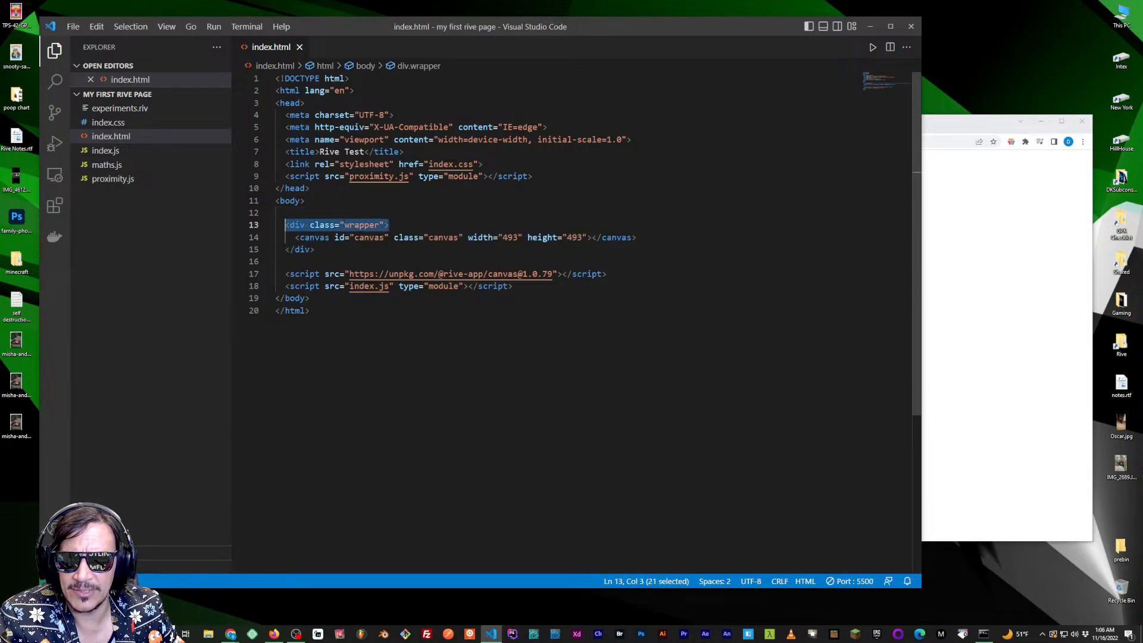
click(408, 224)
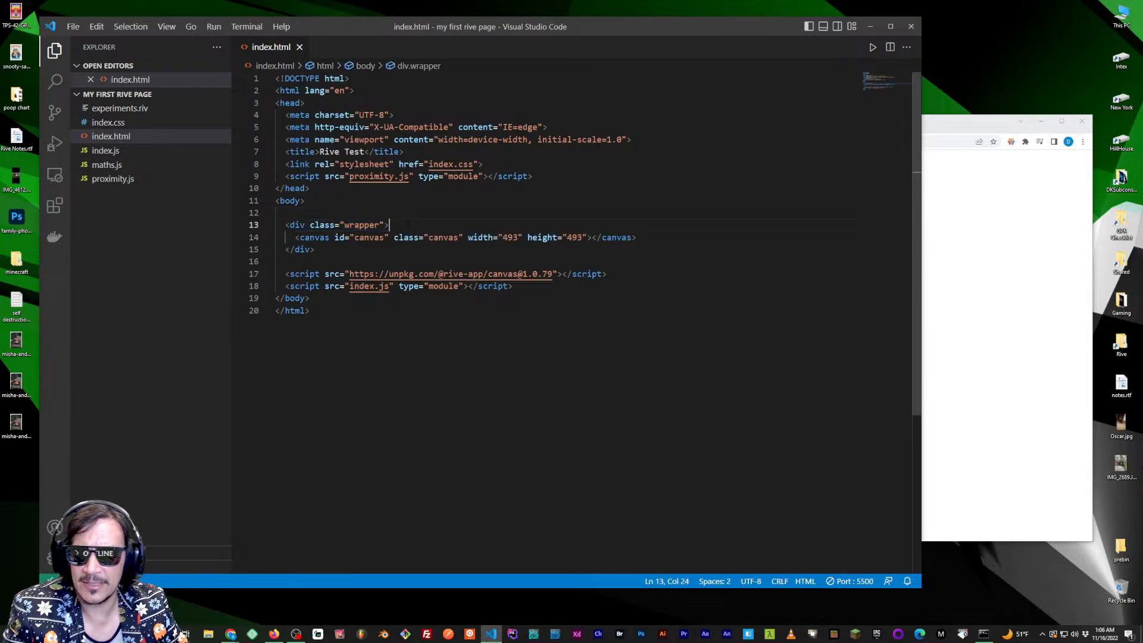
Close index.html and open index.js, looking through it down to the Proximity options
click(299, 47)
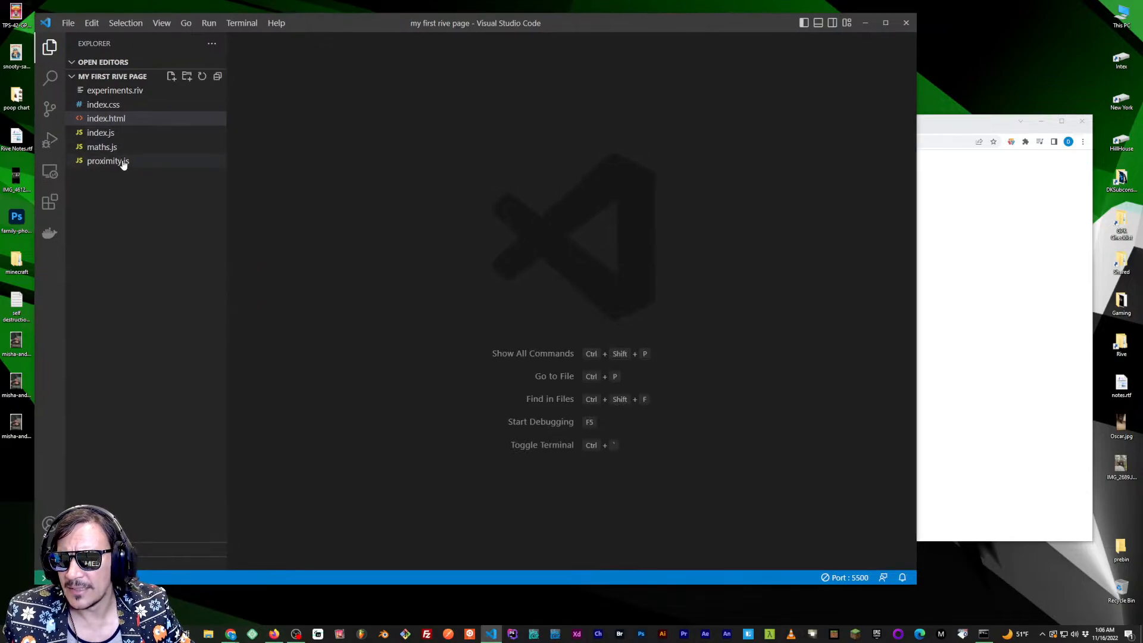
click(113, 132)
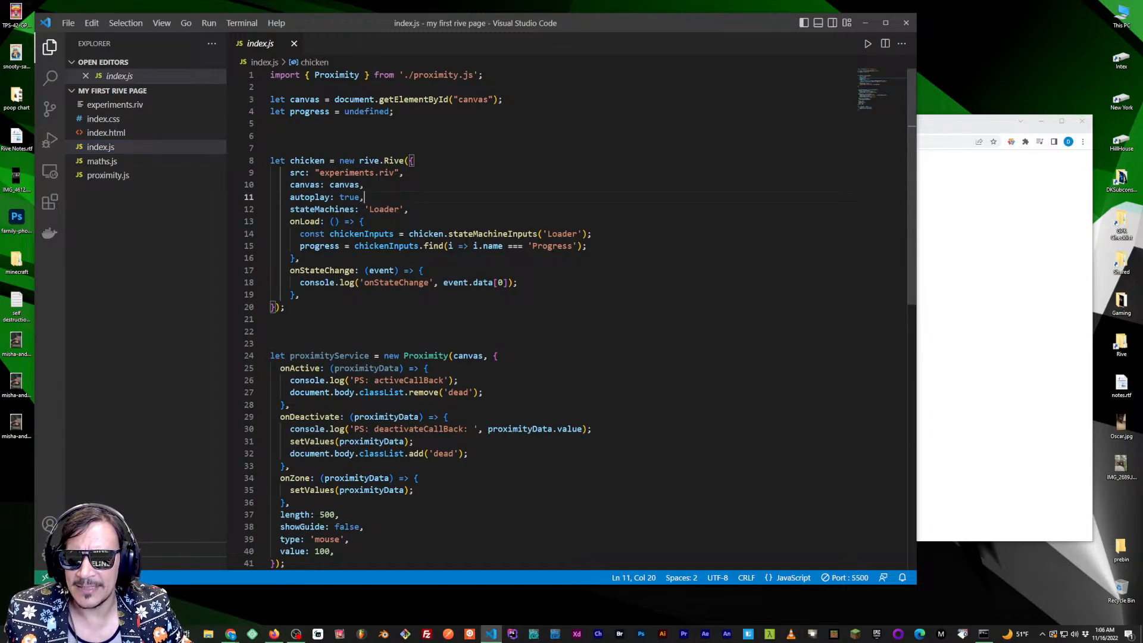
key(Down)
key(Down)
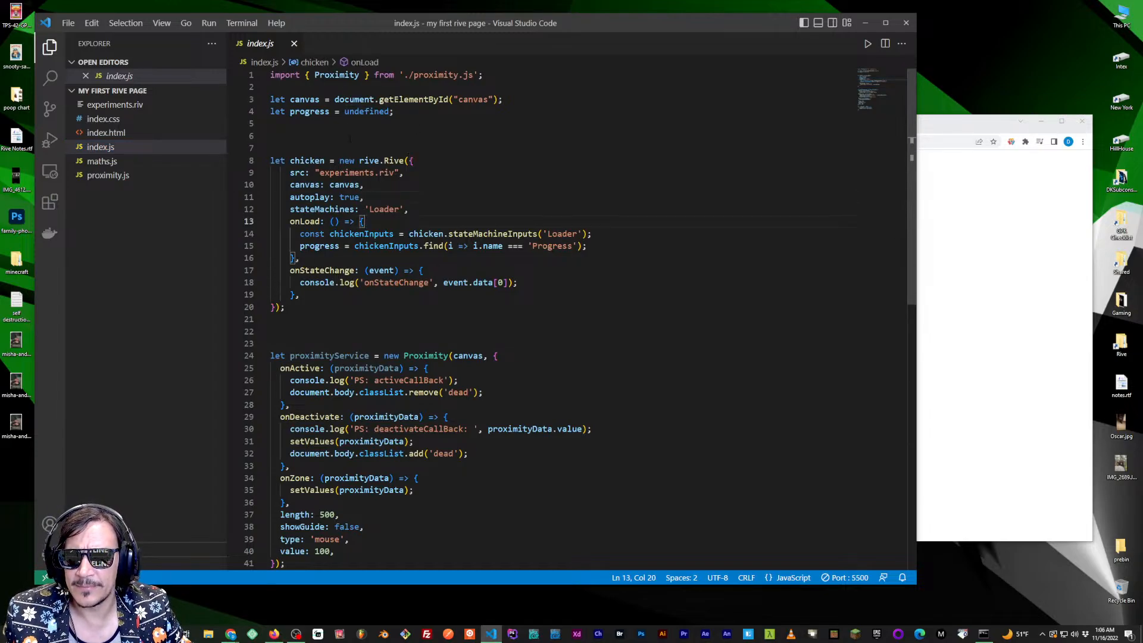
click(403, 112)
scroll(387, 176, down, 3)
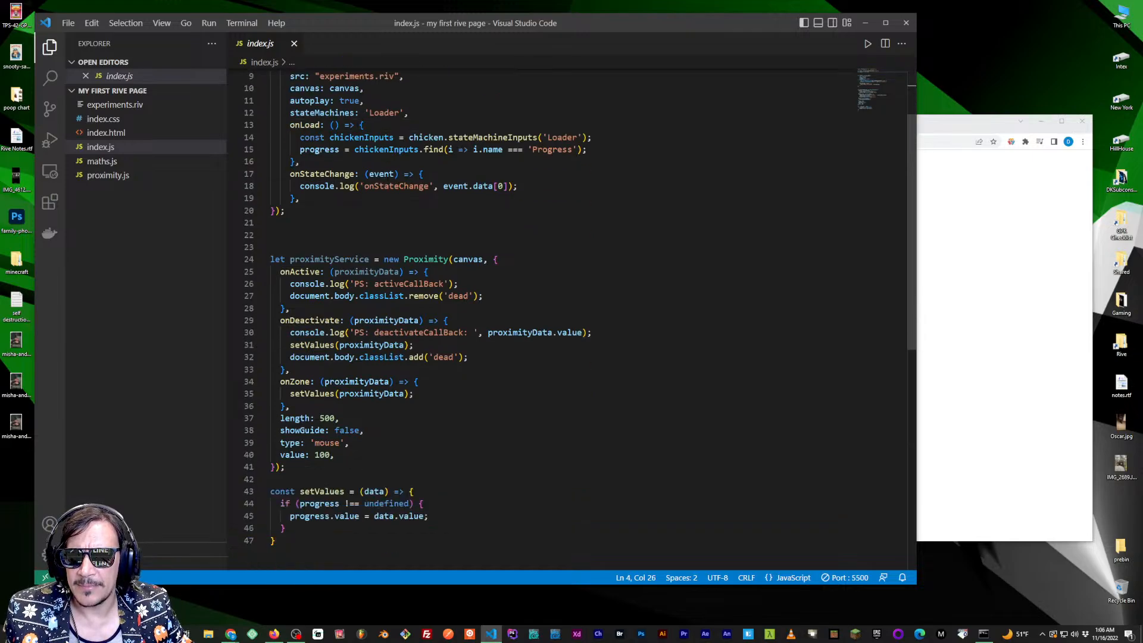
scroll(565, 315, down, 2)
Set showGuide to true in the proximityService options and save index.js
double_click(304, 366)
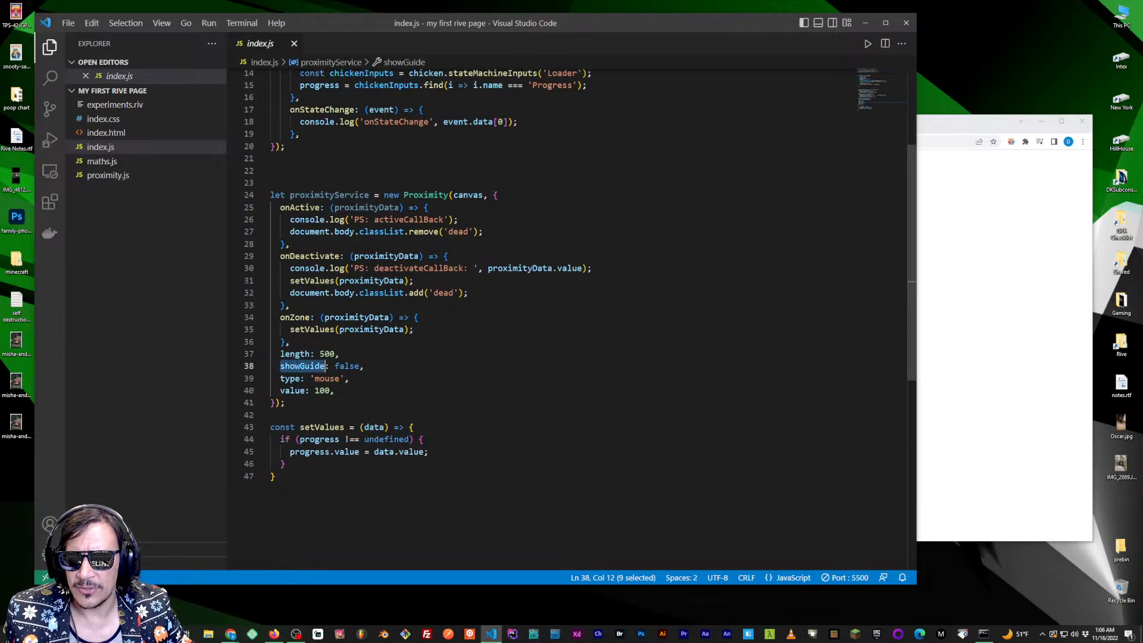
double_click(348, 366)
text(true)
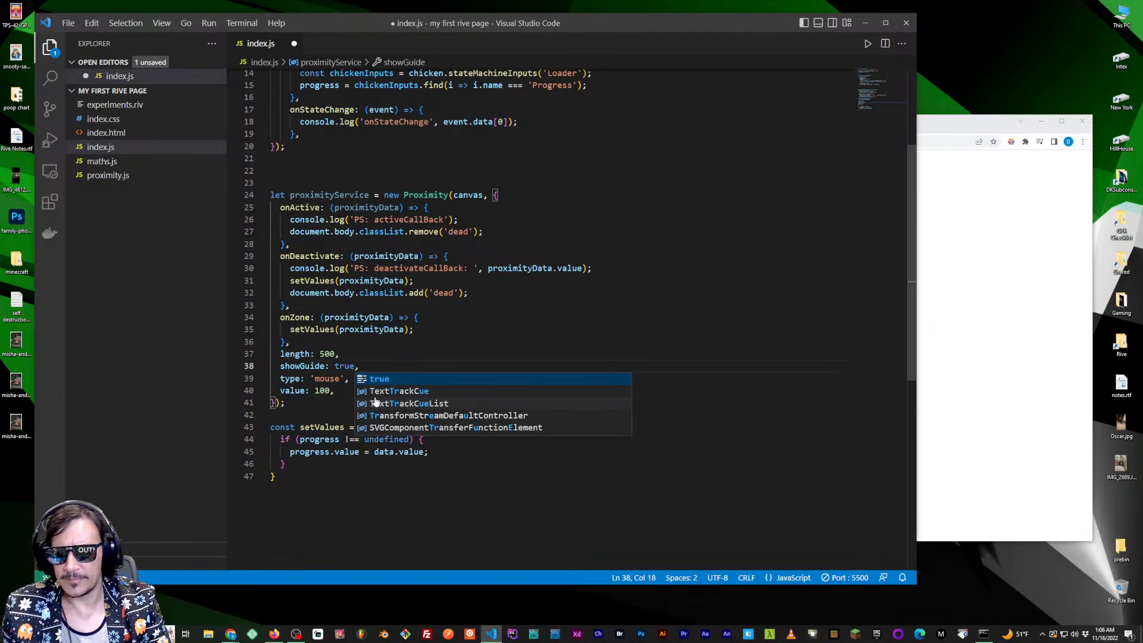
key(Right)
key(ctrl+s)
Bring the Rive Test page forward, move its window and enlarge it to show the whole proximity guide circle
key(alt+Tab)
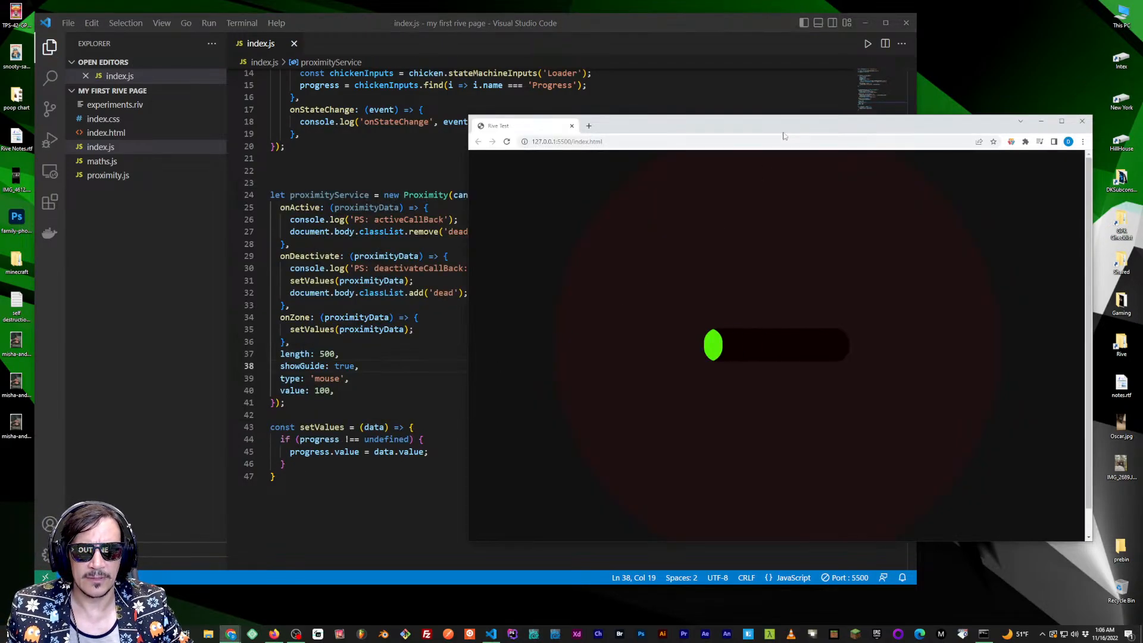
drag(781, 126, 647, 78)
drag(956, 492, 1120, 615)
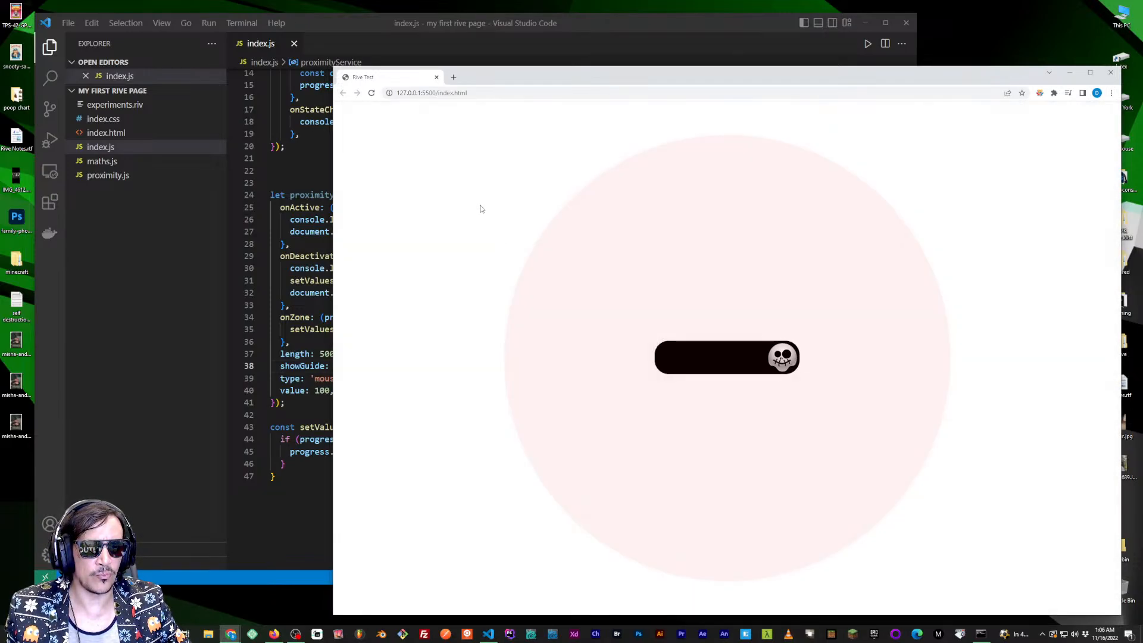
Return to index.js in Visual Studio Code and highlight the proximityService block and the new rive.Rive constructor line
click(741, 20)
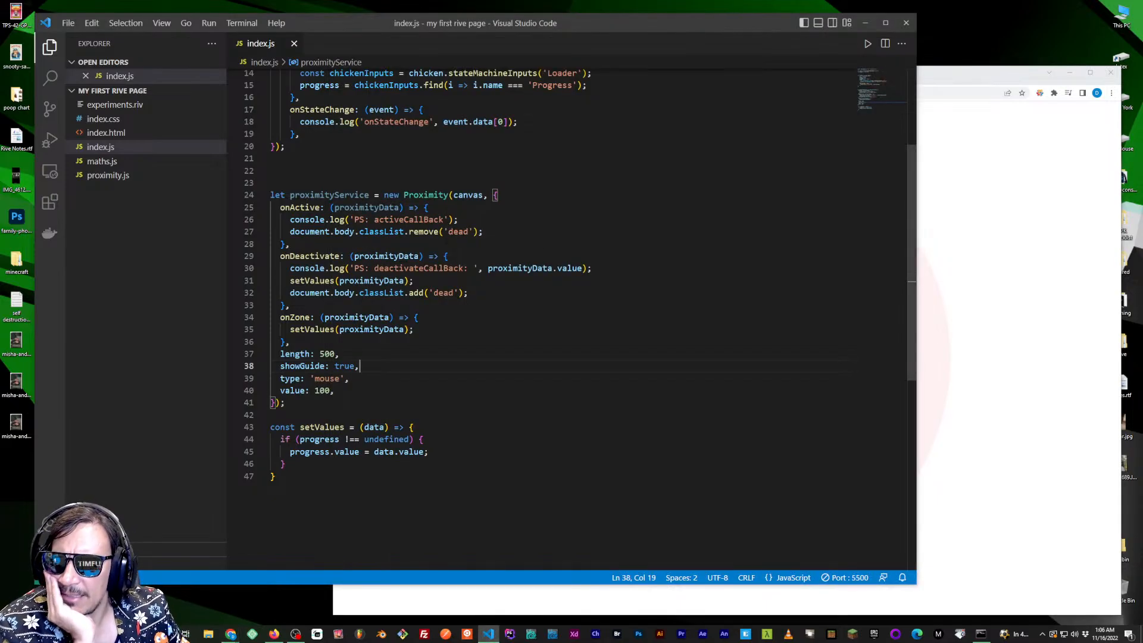
click(384, 160)
scroll(384, 163, up, 3)
drag(271, 255, 394, 547)
click(351, 291)
scroll(357, 310, up, 2)
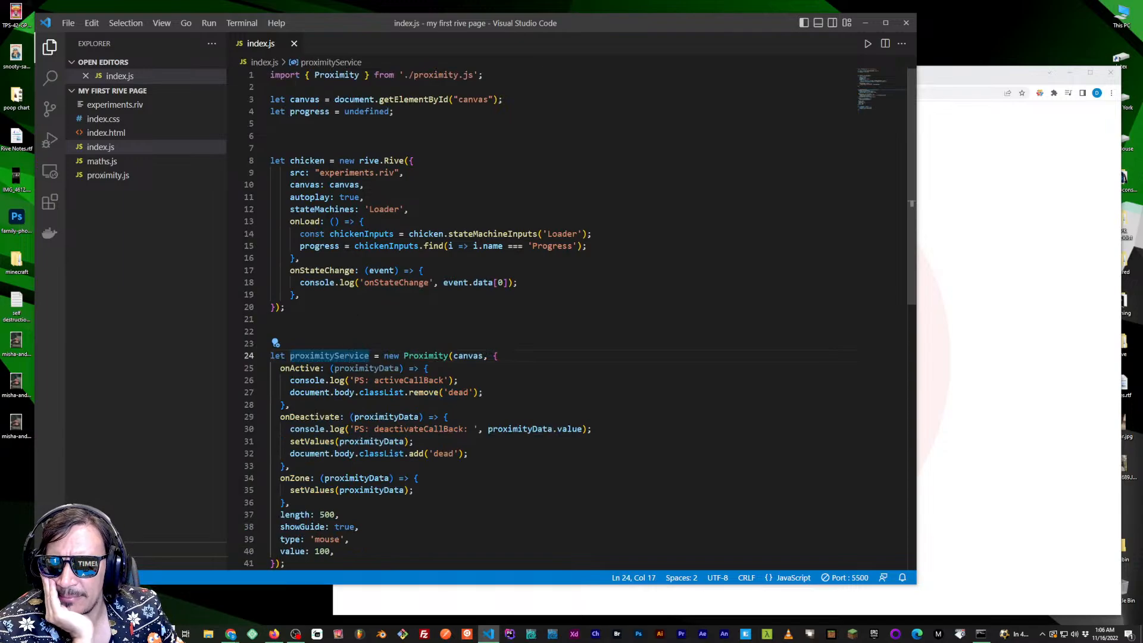
drag(415, 161, 309, 161)
click(292, 138)
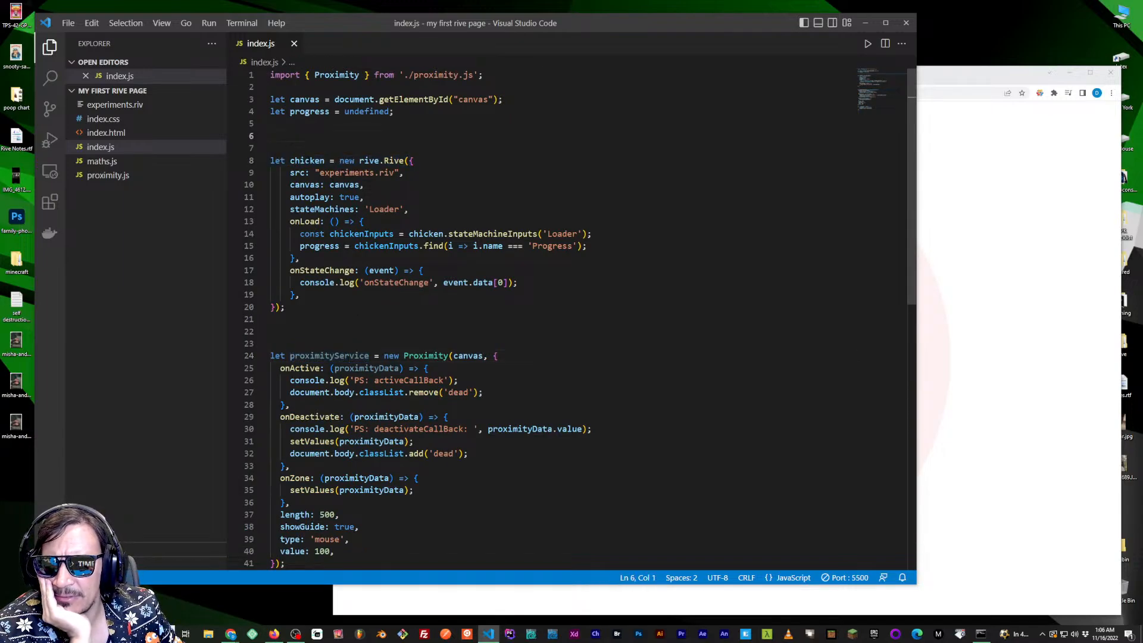
Examine the chicken Rive object by highlighting its variable name, its options block and the state machine input lines
double_click(307, 161)
click(427, 161)
click(411, 173)
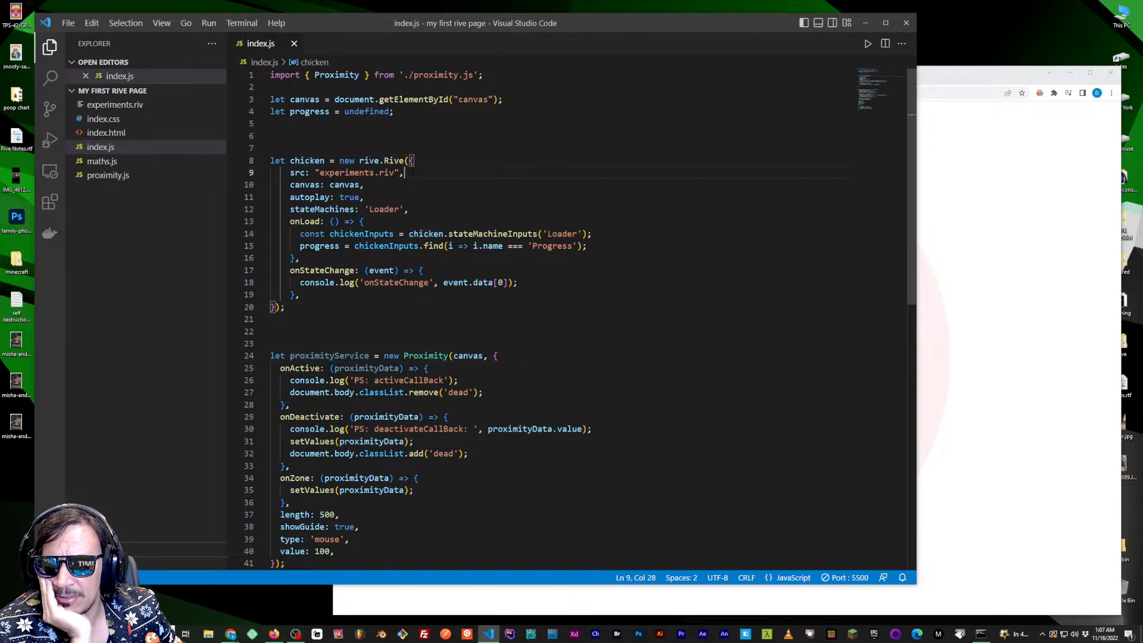
drag(410, 173, 348, 282)
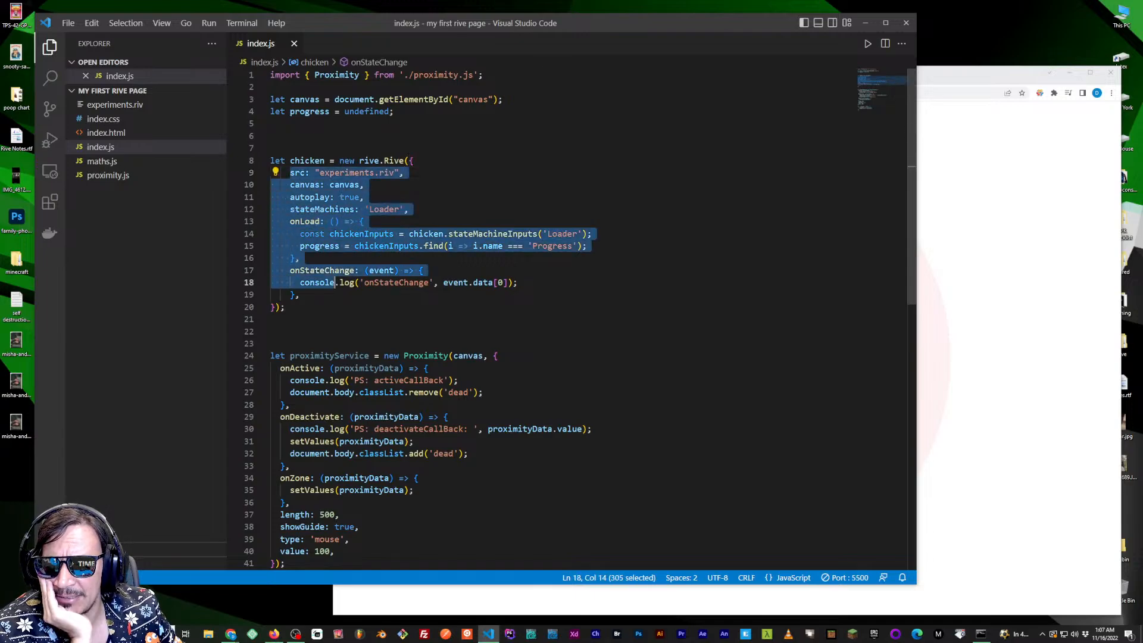
click(357, 283)
drag(590, 246, 485, 234)
click(361, 220)
drag(306, 310, 280, 165)
double_click(308, 161)
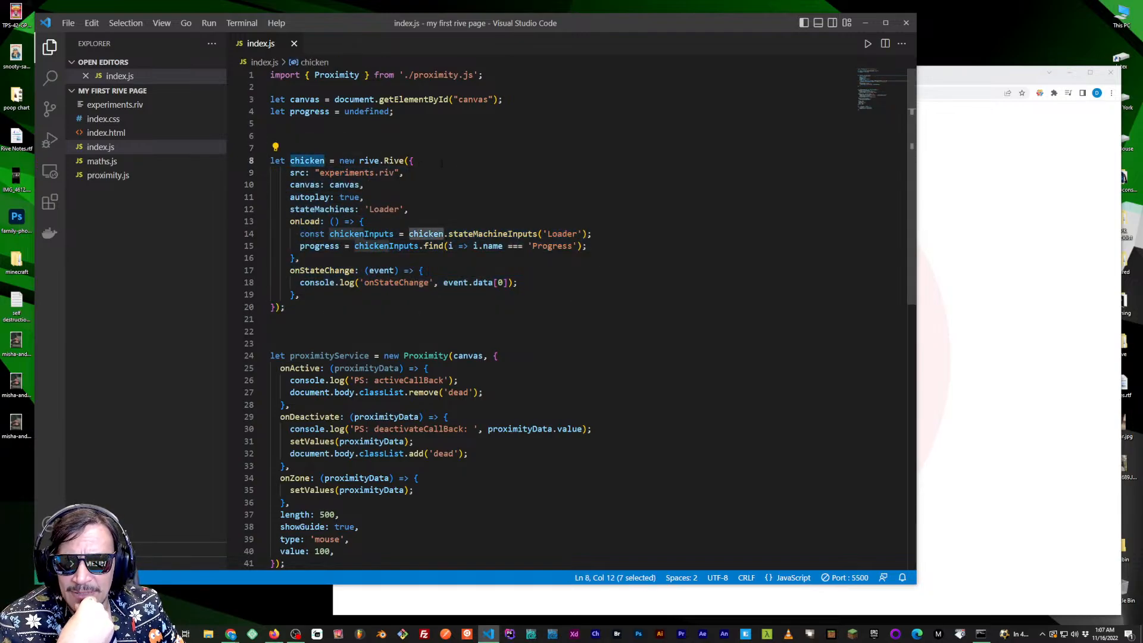
click(421, 161)
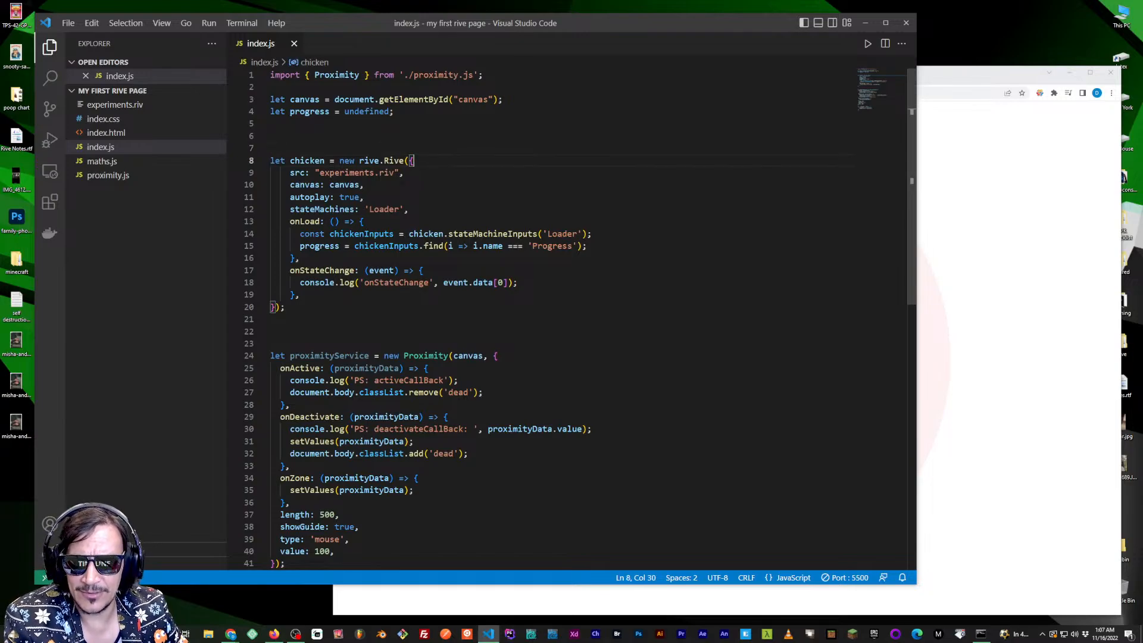
Review the chicken object's src option for experiments.riv and its canvas option
click(364, 184)
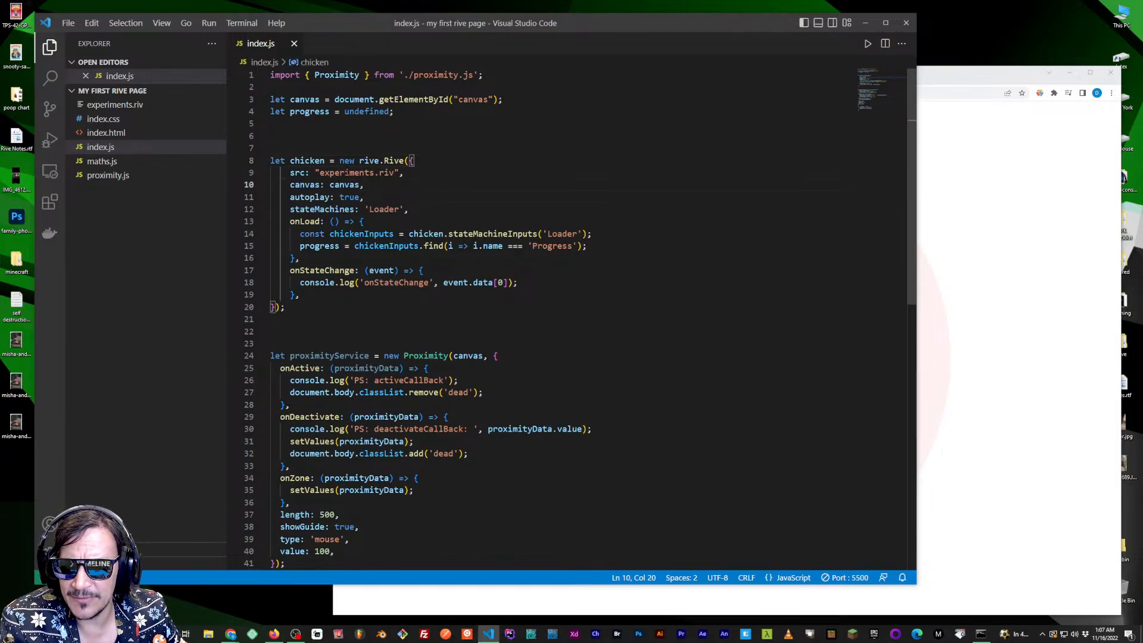
click(409, 161)
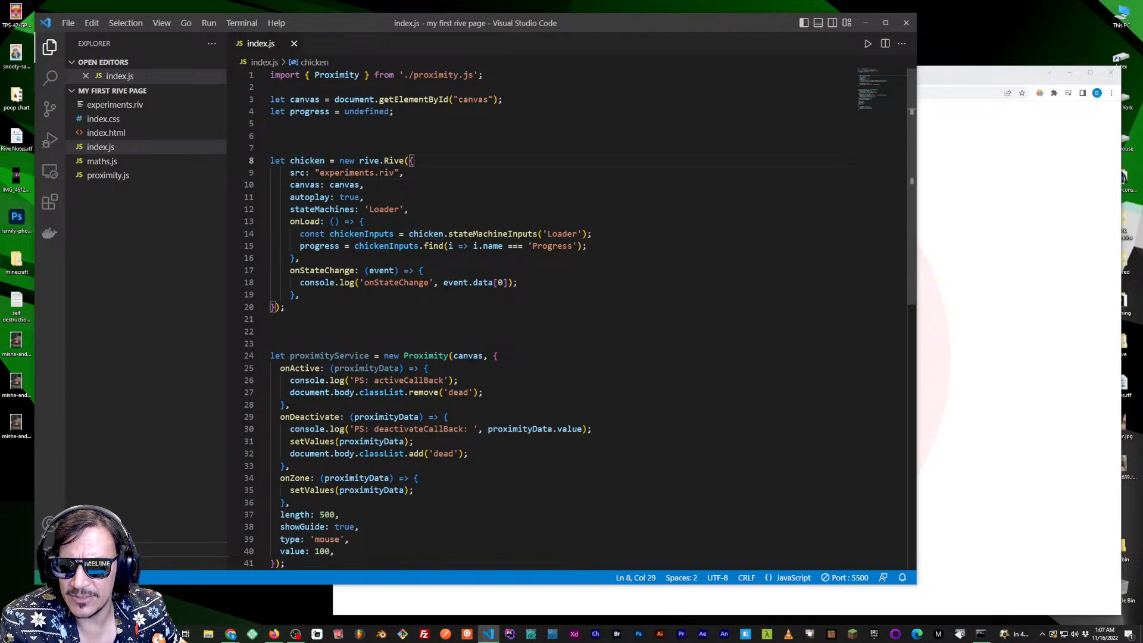
drag(290, 173, 405, 173)
click(405, 173)
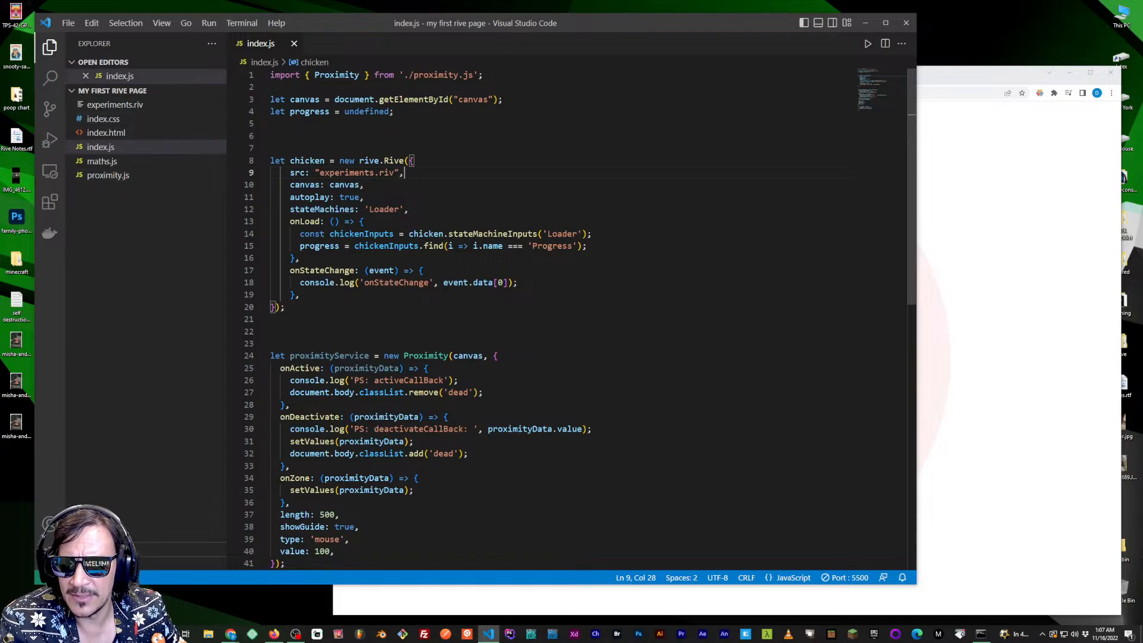
key(Down)
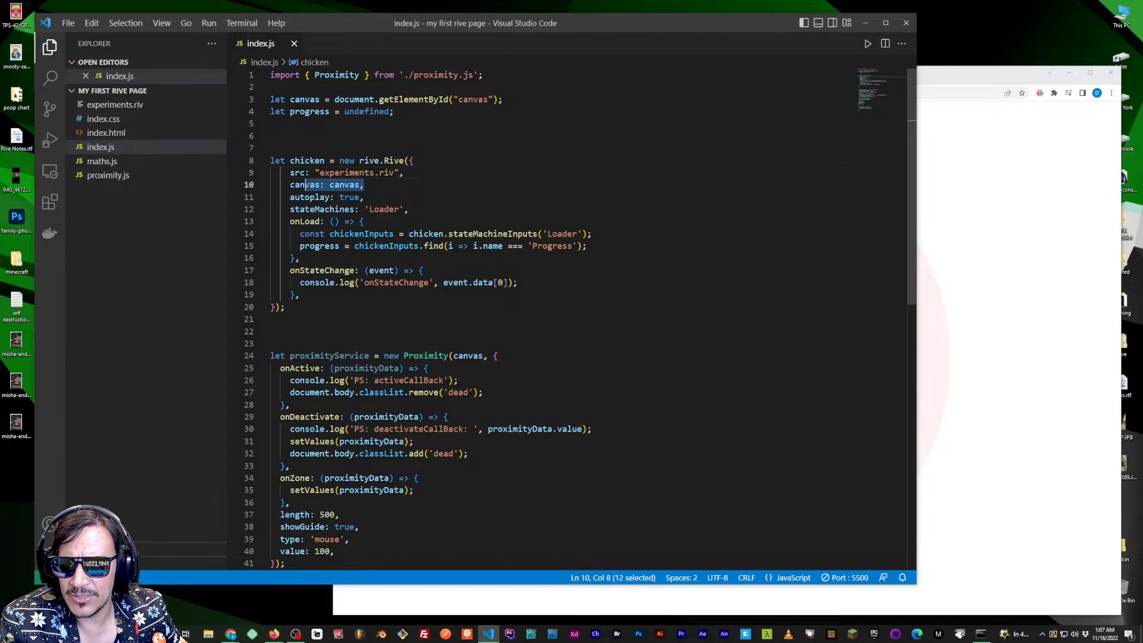
key(shift+Home)
key(shift+Home)
Highlight the canvas variable declaration and its getElementById call near the start of index.js
key(Up)
key(Up)
key(Up)
key(Up)
click(322, 99)
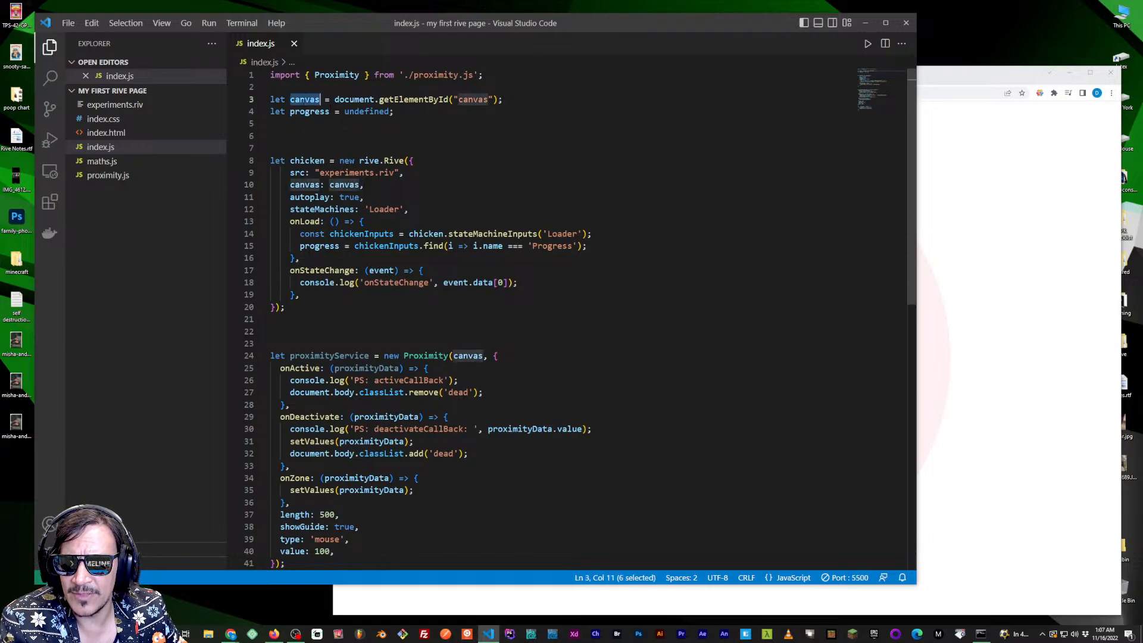
key(End)
key(ctrl+shift+Left)
key(ctrl+shift+Left)
key(ctrl+shift+Left)
key(shift+Home)
click(300, 111)
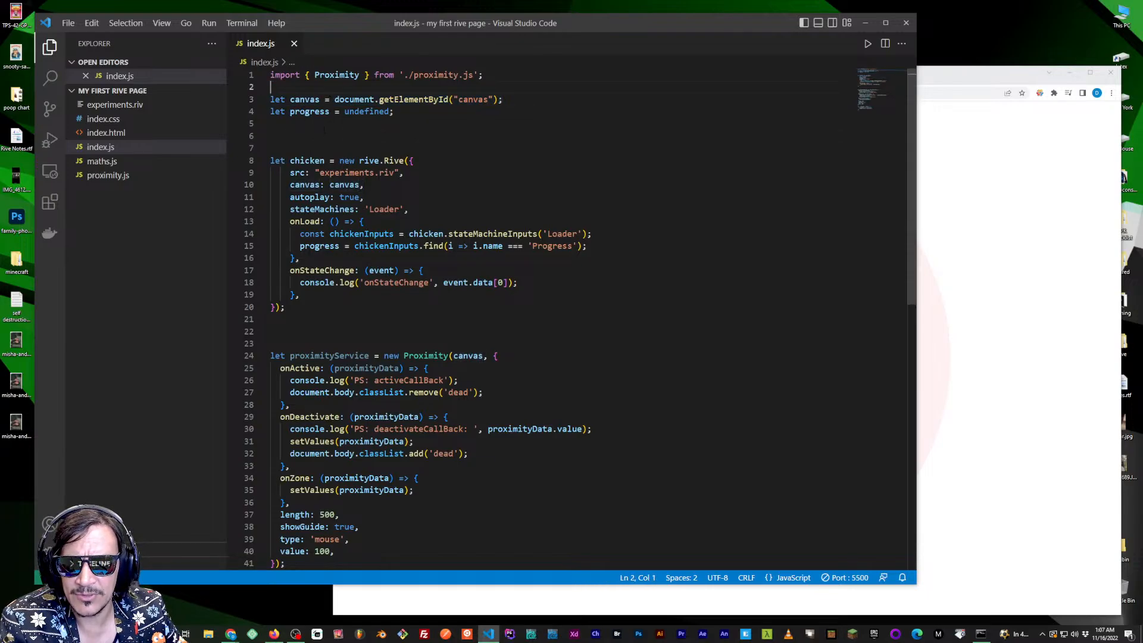
Highlight the progress variable declaration initialised as undefined
double_click(301, 111)
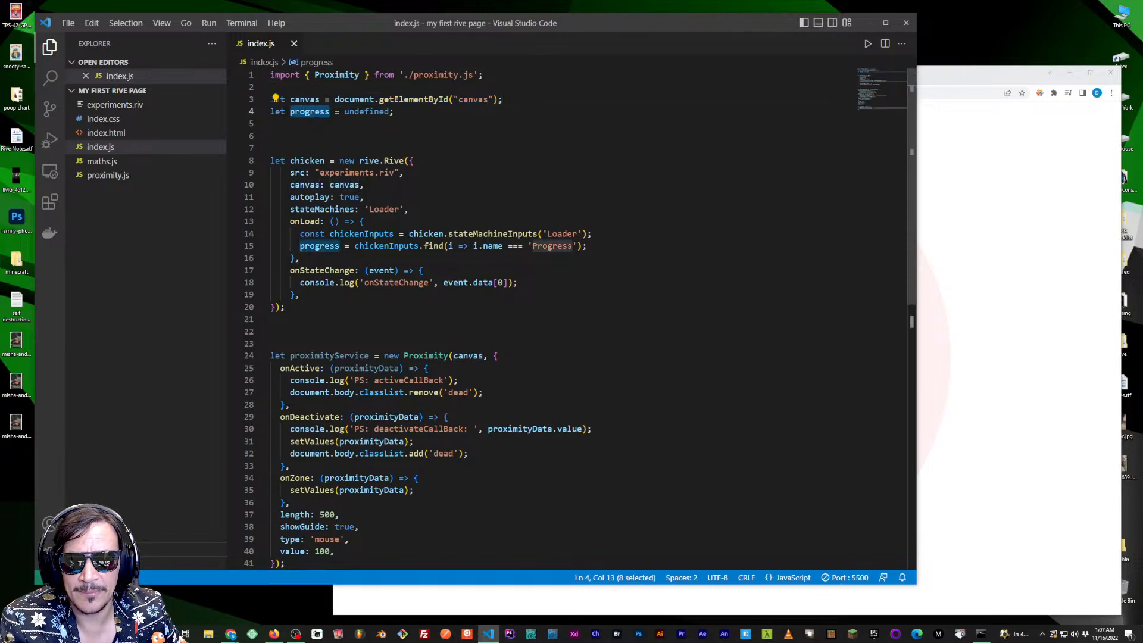
key(End)
key(ctrl+shift+Left)
key(ctrl+shift+Left)
key(ctrl+shift+Left)
key(shift+Home)
key(Up)
key(Up)
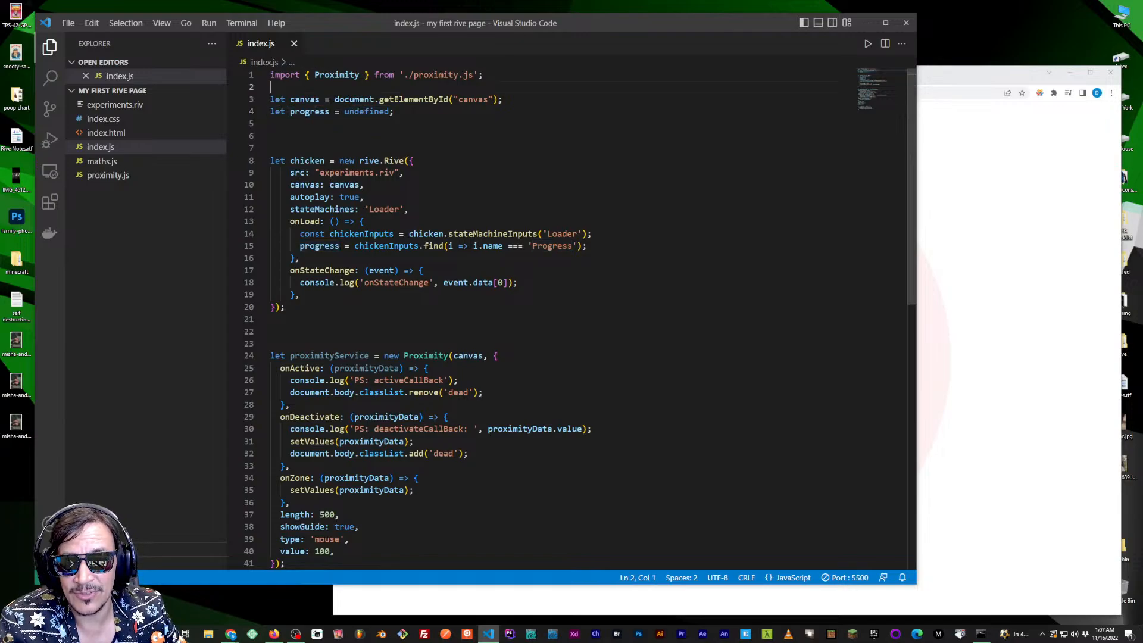
Point out the progress declaration again and highlight it together with the canvas declaration
double_click(309, 112)
key(End)
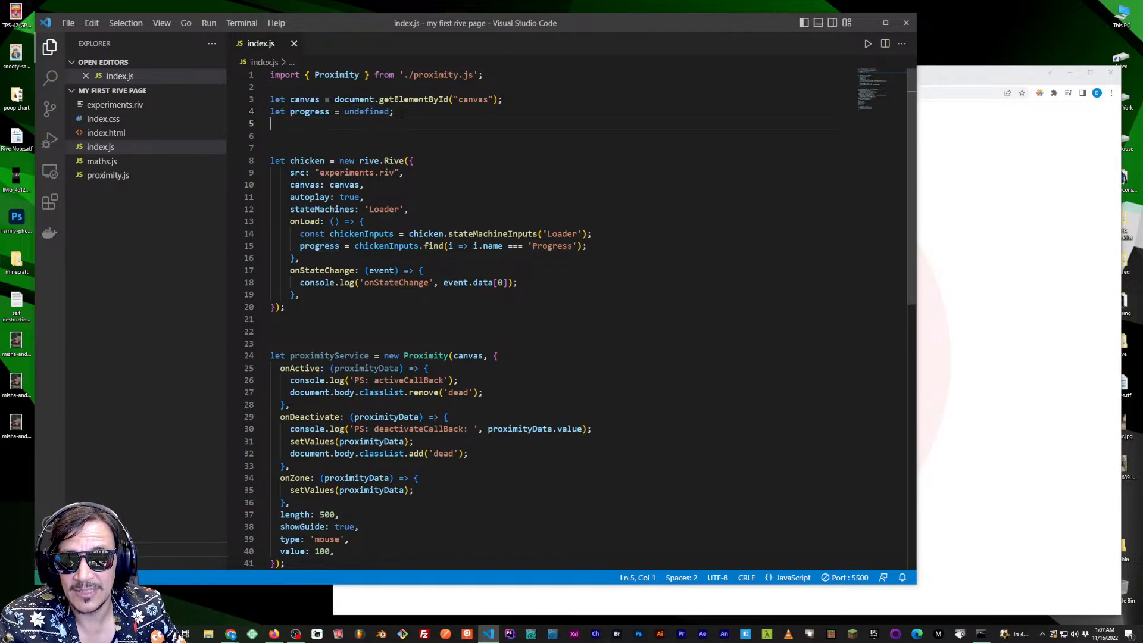
key(shift+Up)
key(shift+Up)
key(Left)
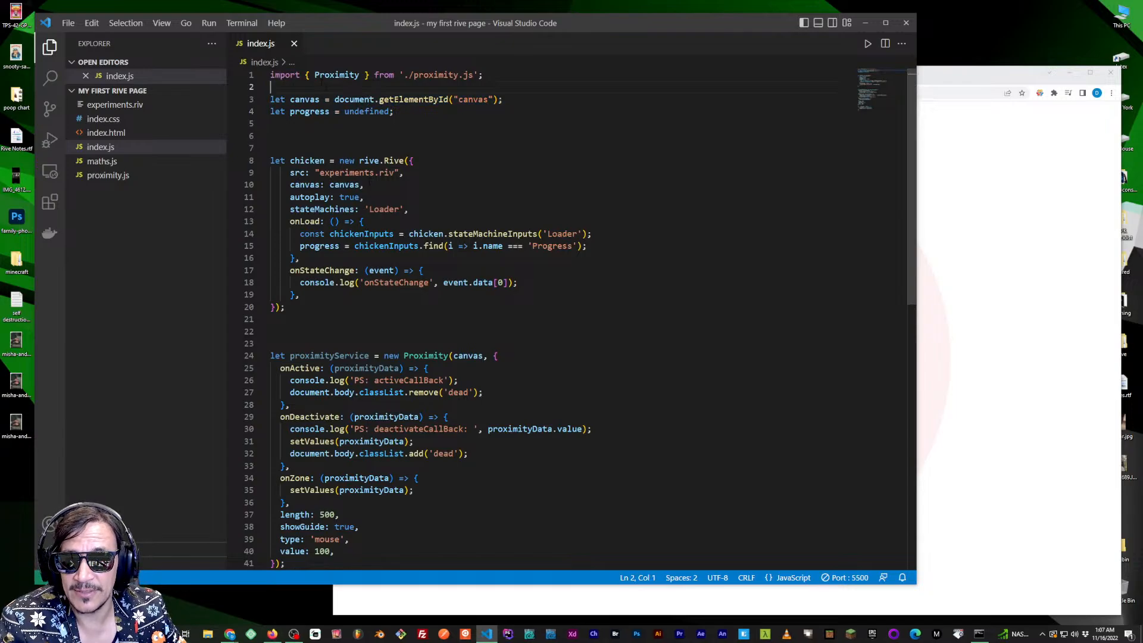
Look over the setValues function and the Proximity options at the end of index.js, and return to the file's start
scroll(566, 316, down, 5)
drag(354, 357, 304, 238)
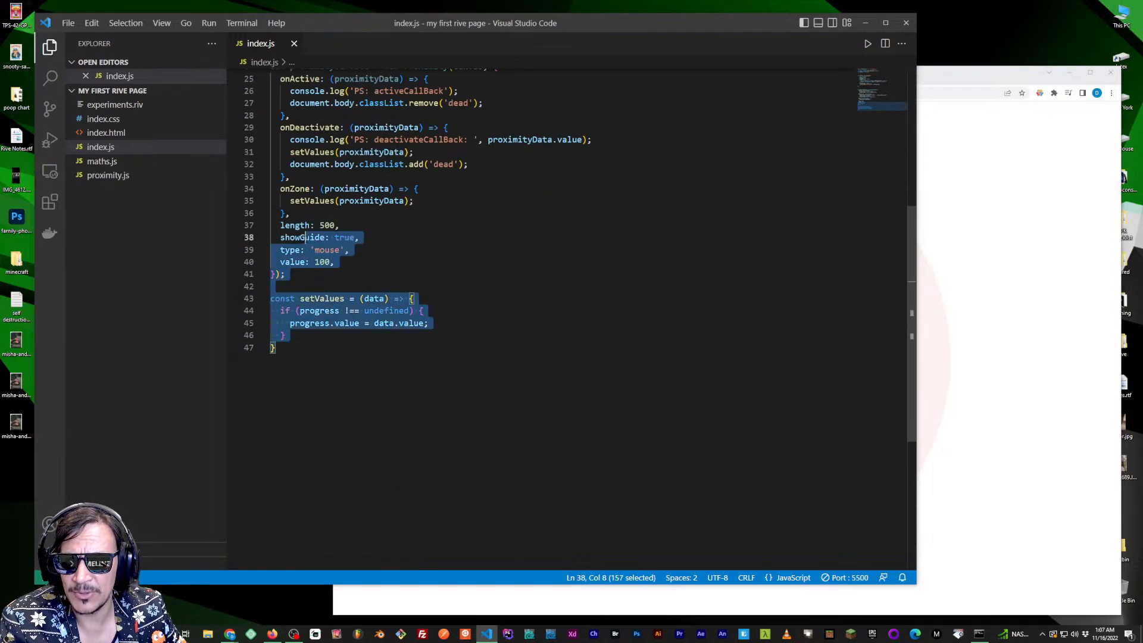
click(357, 225)
scroll(357, 238, up, 5)
scroll(566, 316, down, 2)
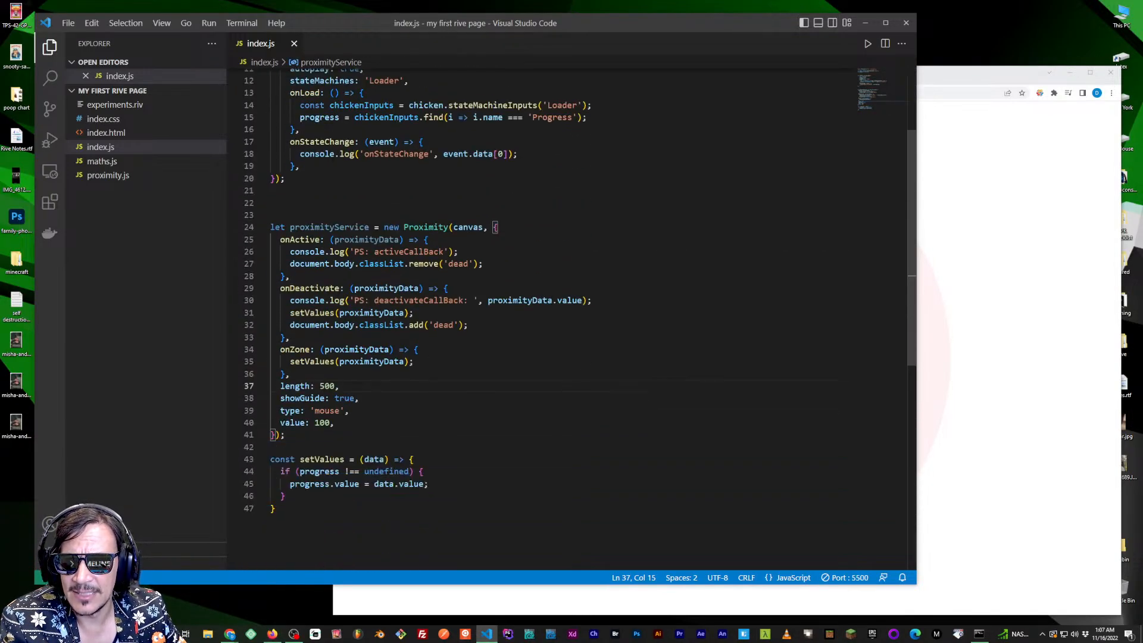
scroll(566, 315, up, 2)
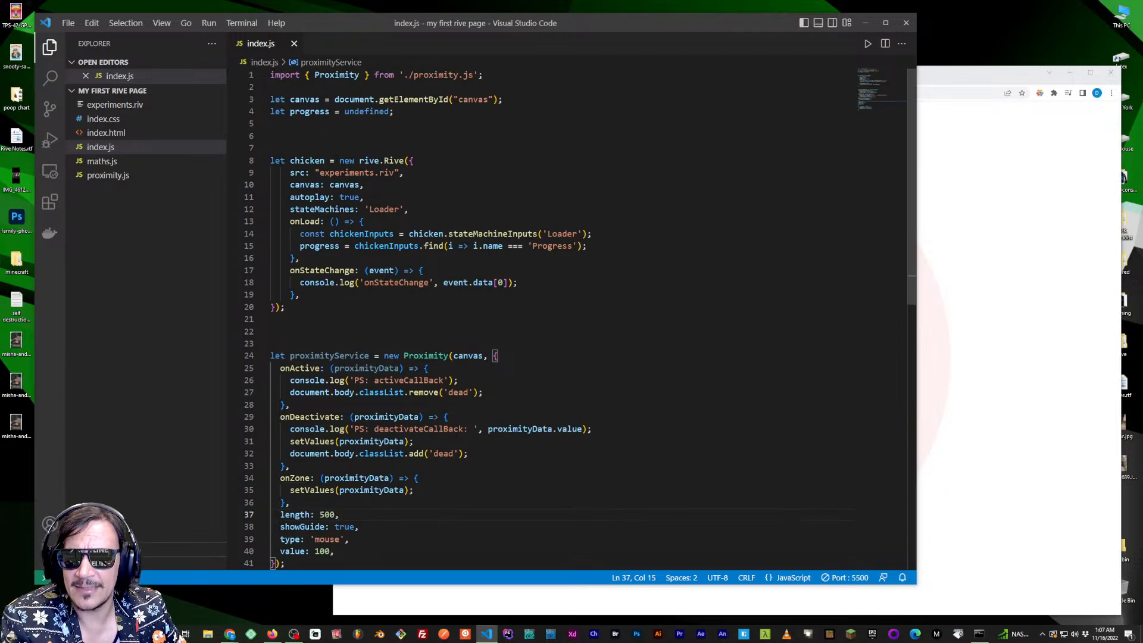
Point out the autoplay option and highlight the stateMachines option of the chicken object
click(321, 197)
click(349, 197)
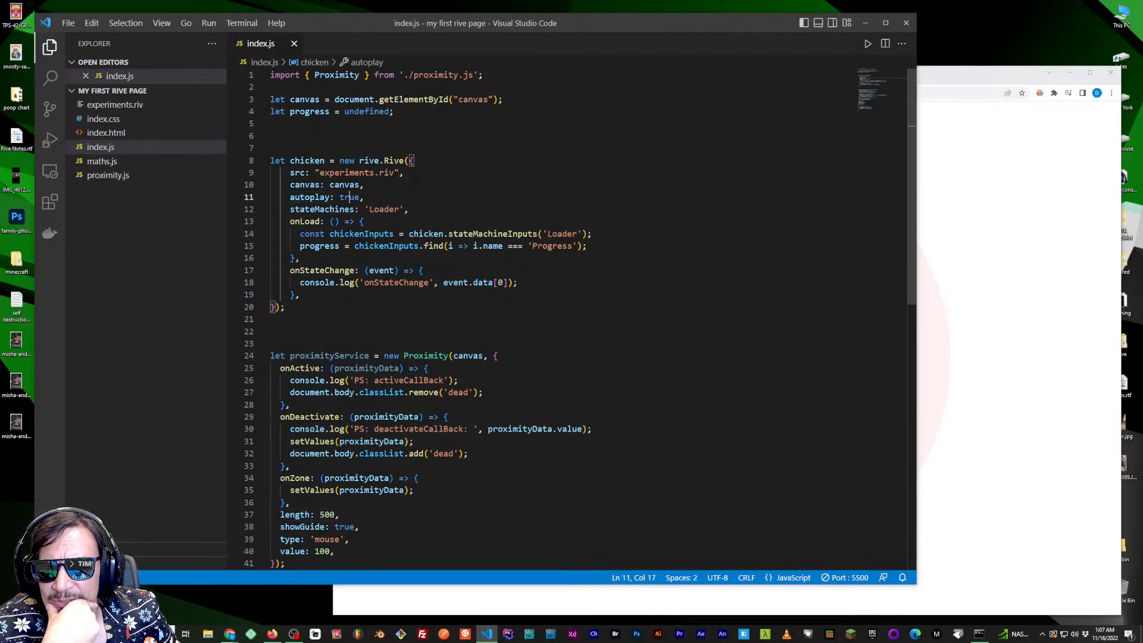
click(365, 197)
click(321, 210)
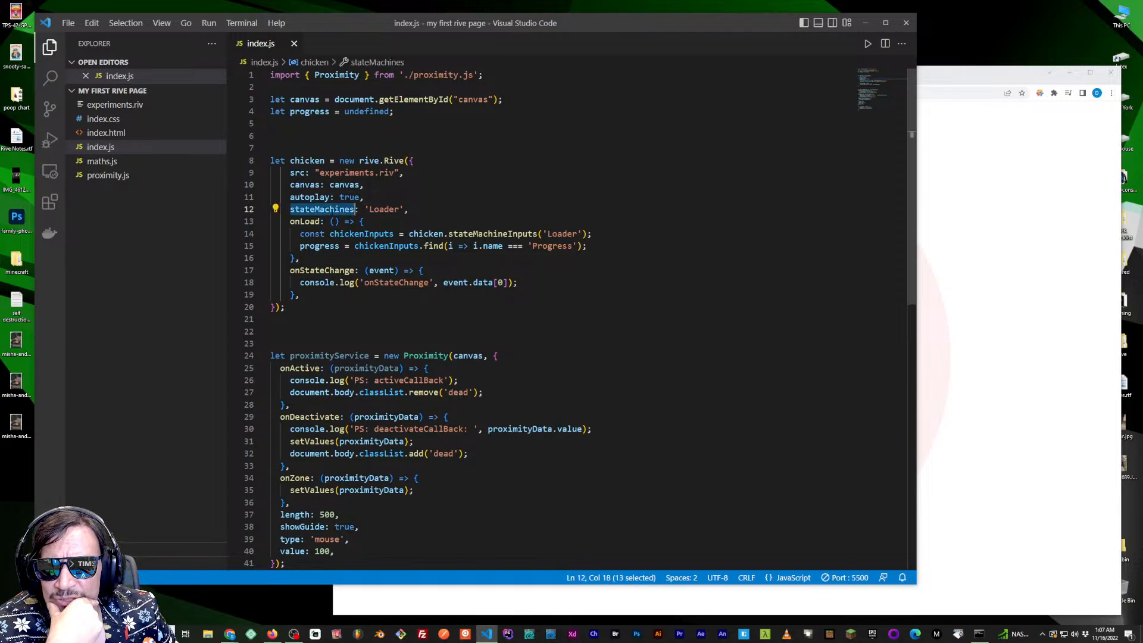
Compare the stateMachines value 'Loader' in index.js with the Loader state machine in the Rive editor
click(384, 209)
click(410, 209)
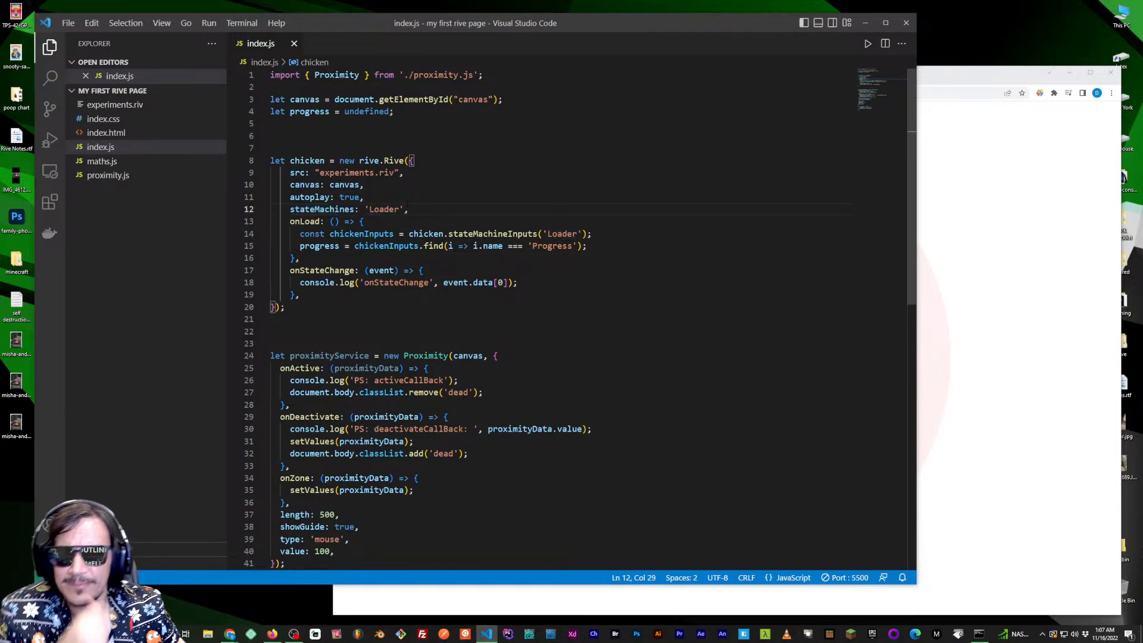
key(alt+Tab)
key(alt+Tab)
key(alt+Tab)
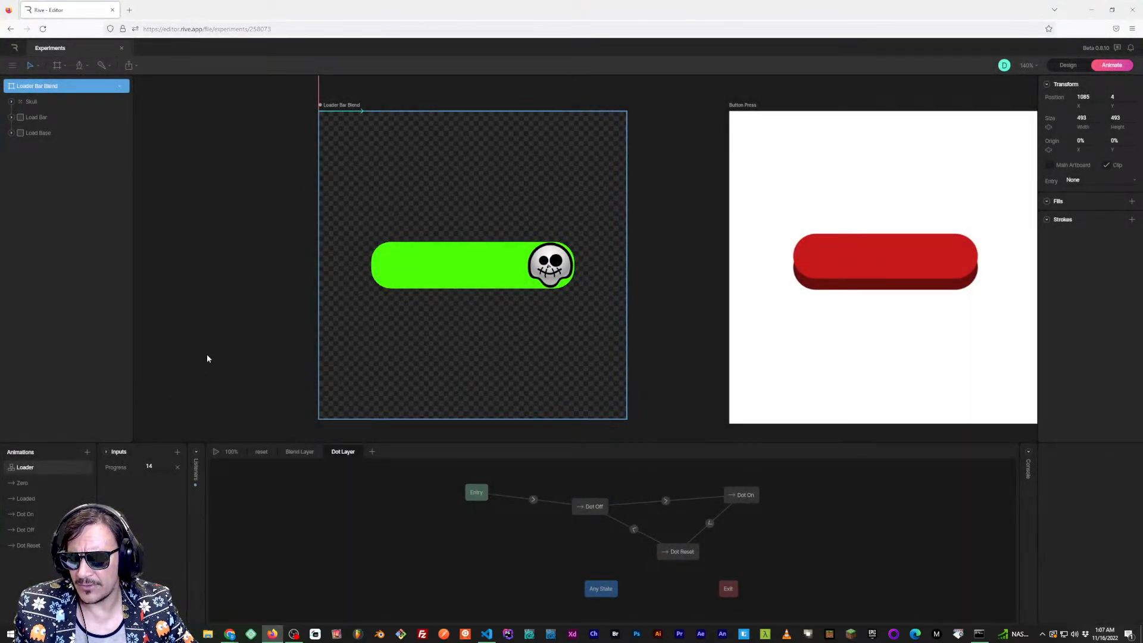
key(alt+Tab)
double_click(384, 209)
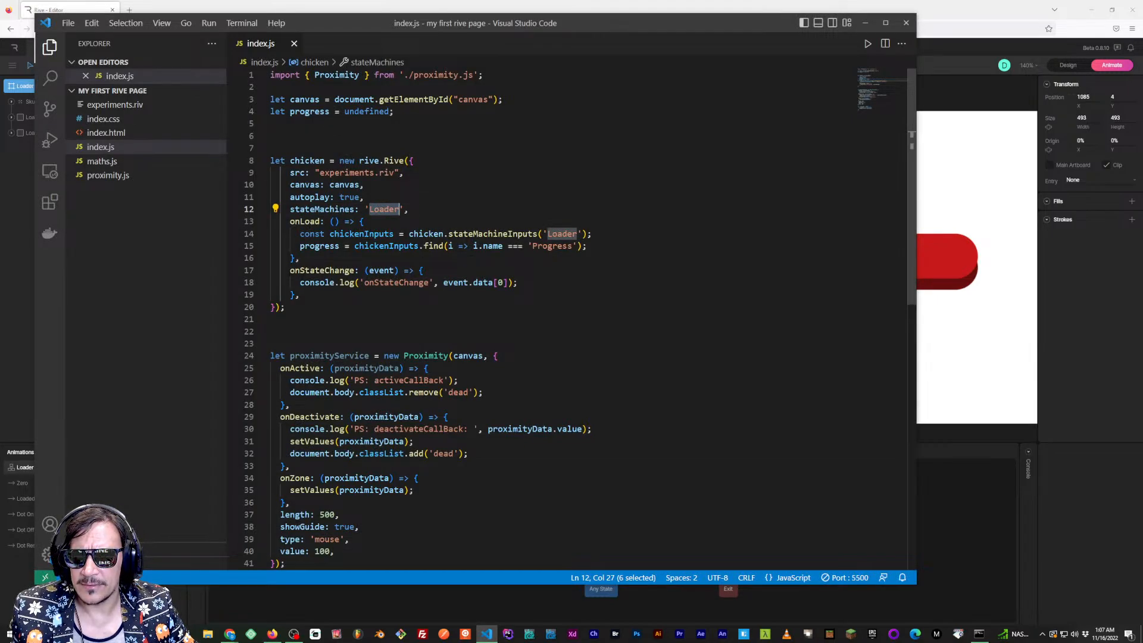
Examine the onStateChange callback in index.js and the console.log call inside it
drag(290, 270, 300, 295)
click(300, 296)
double_click(322, 271)
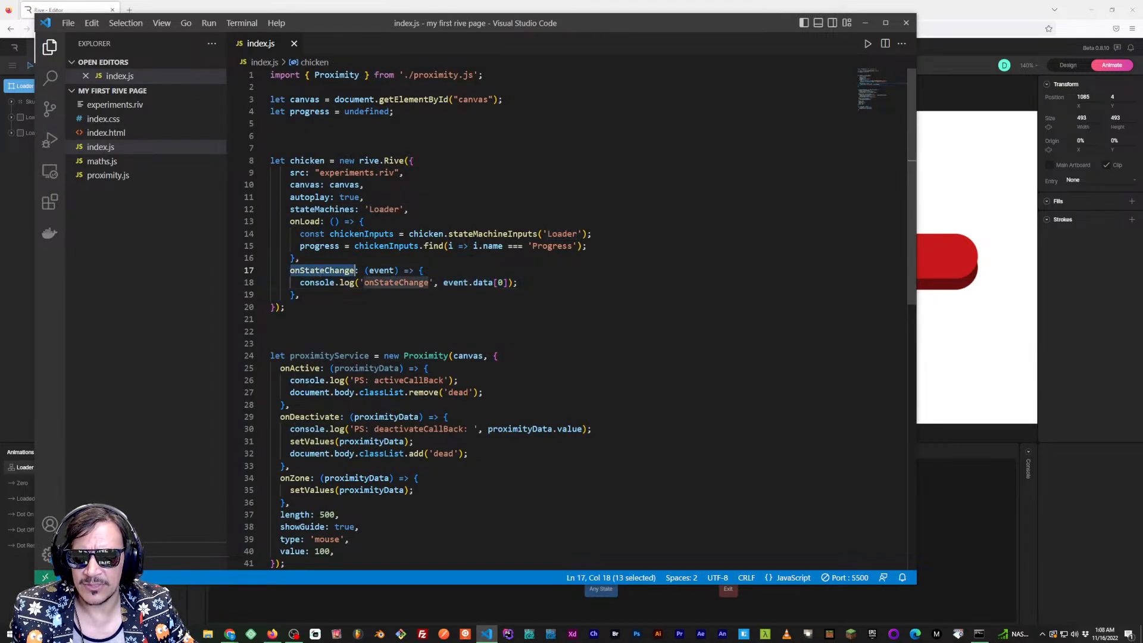
double_click(395, 283)
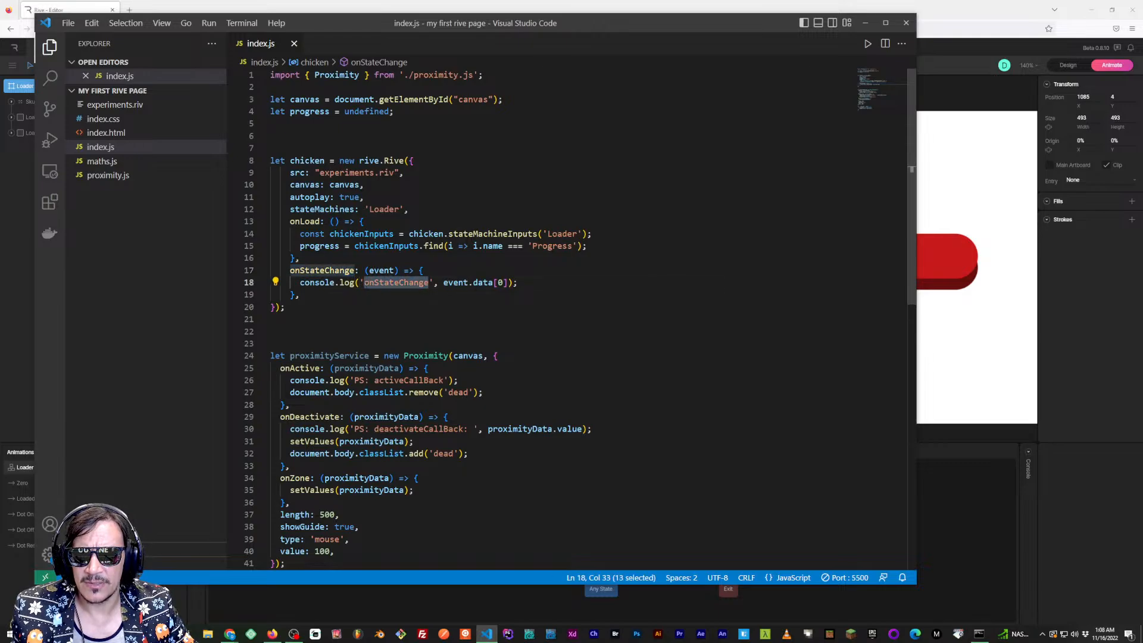
drag(519, 283, 309, 283)
click(429, 283)
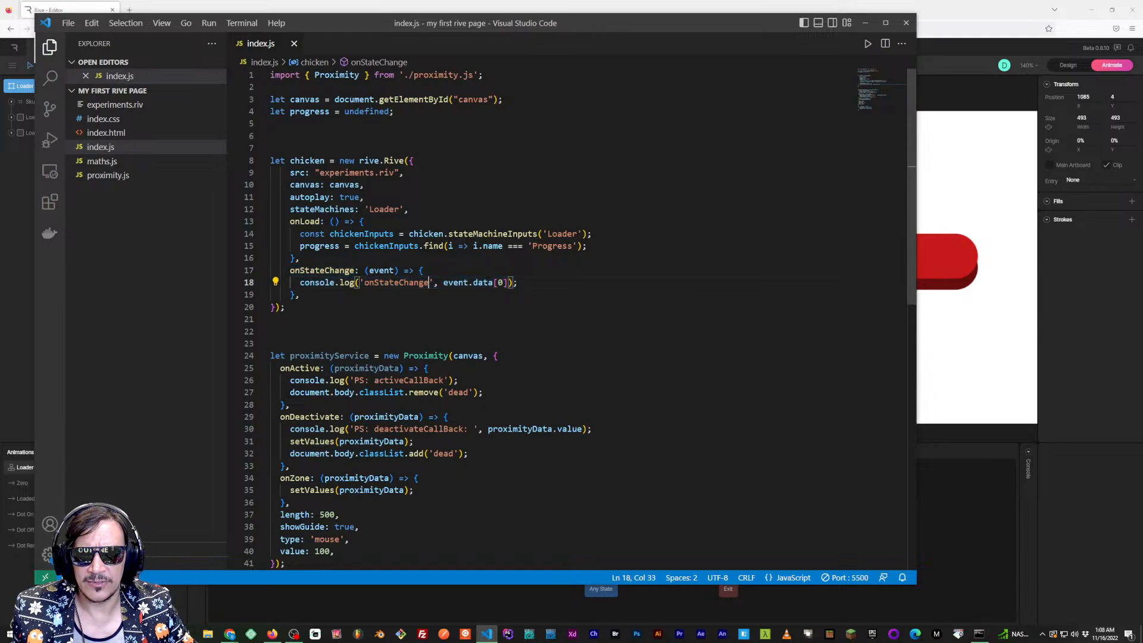
Switch to the Rive Test page in Chrome and open its developer tools
key(alt+Tab)
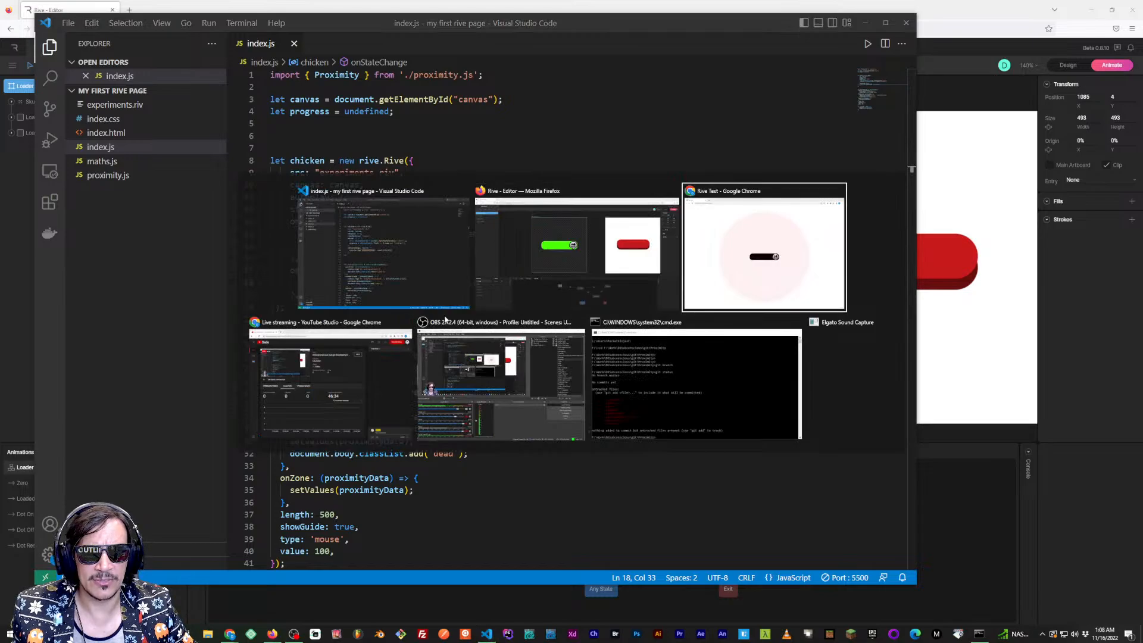
click(696, 226)
right_click(695, 221)
click(738, 333)
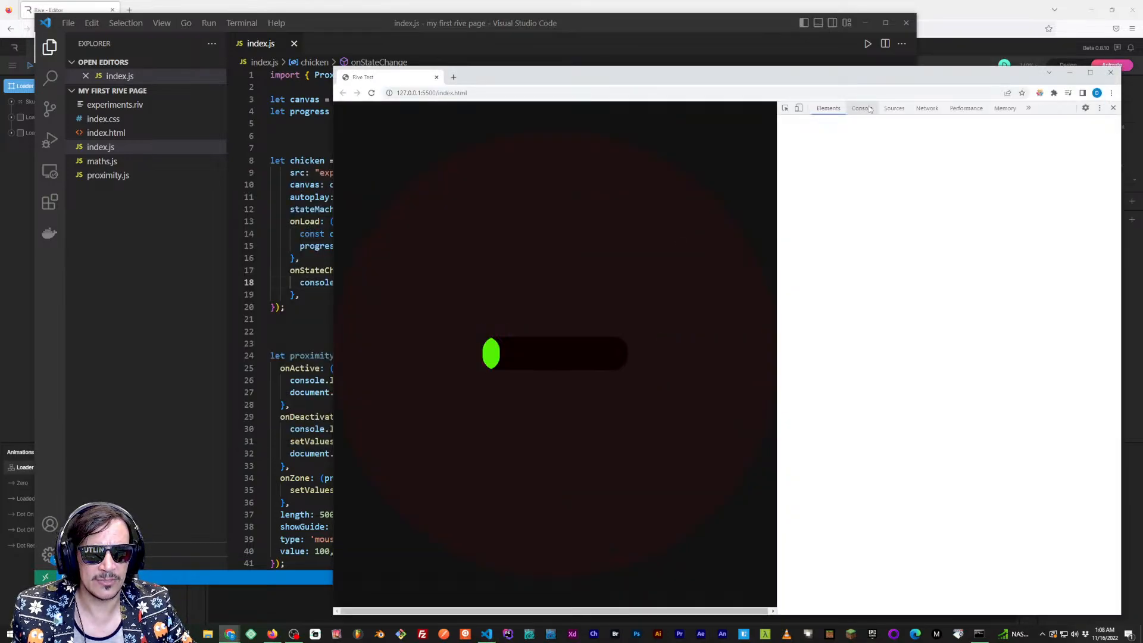
Enlarge the developer tools text and show the console with its old log cleared
drag(873, 81, 775, 82)
key(ctrl+plus)
key(ctrl+plus)
key(ctrl+plus)
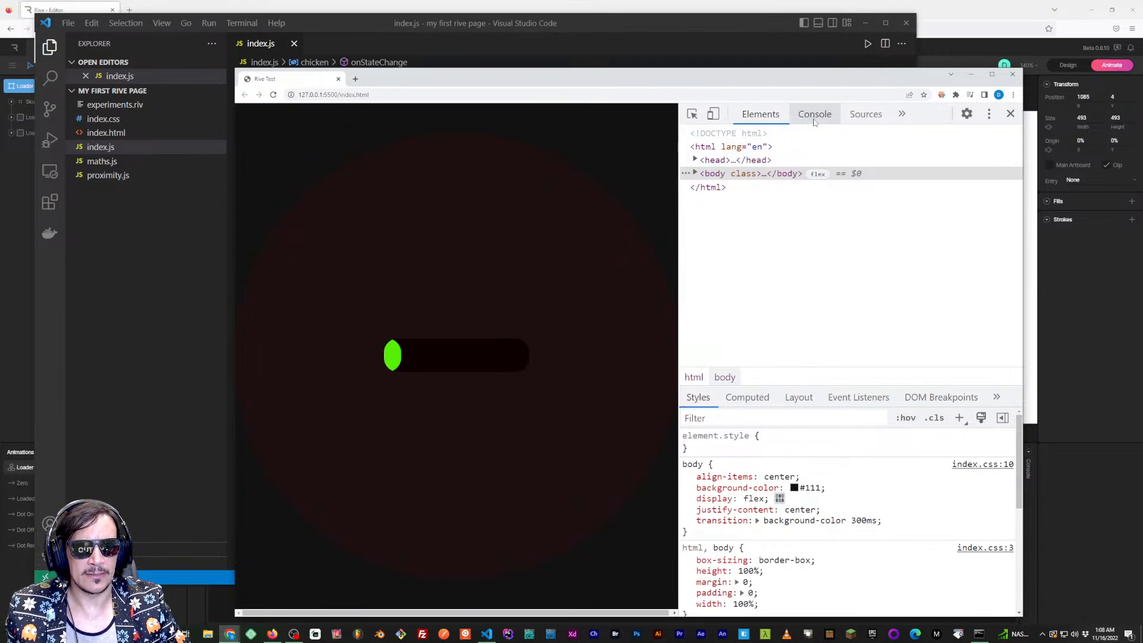
click(814, 116)
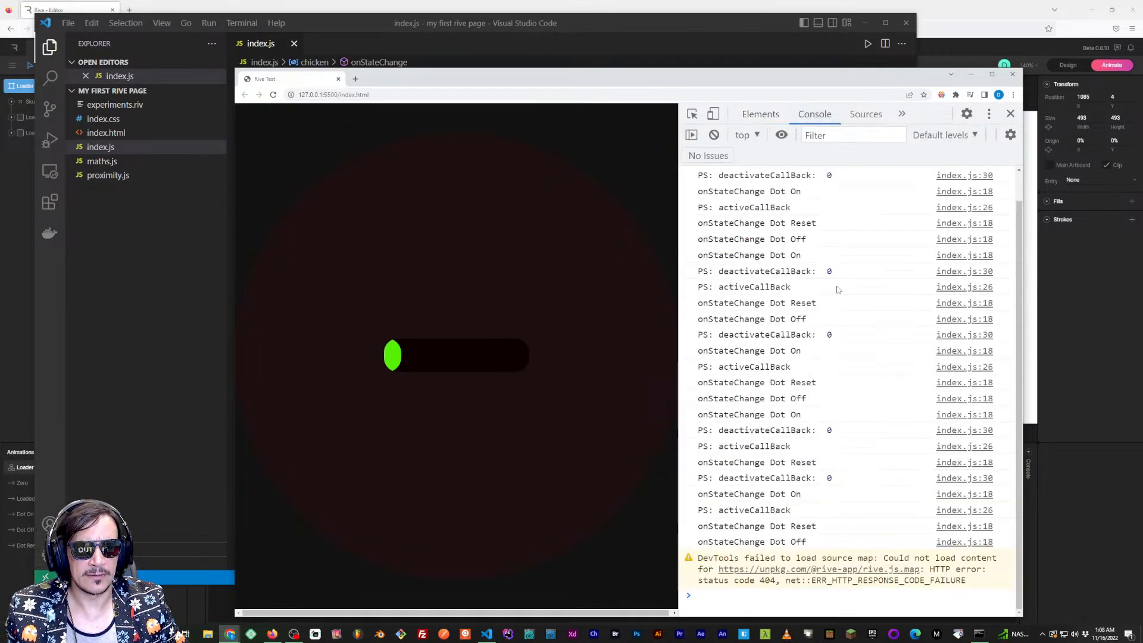
click(714, 135)
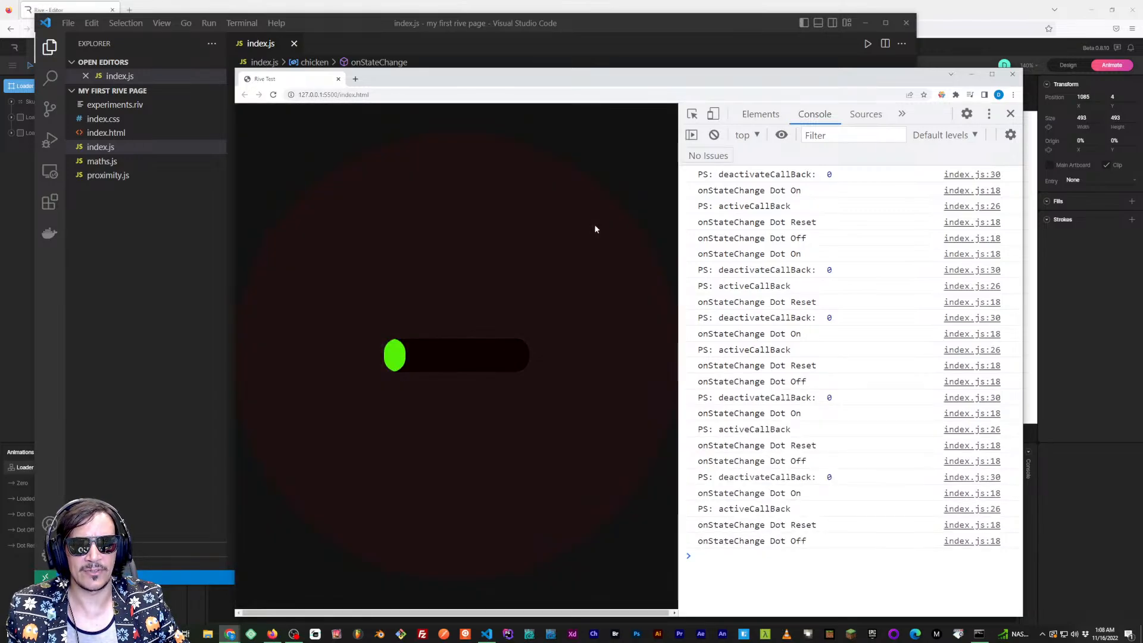
Return to index.js in Visual Studio Code and review the chicken Rive setup, focusing on the onStateChange handler's logging line
key(alt+Tab)
click(373, 197)
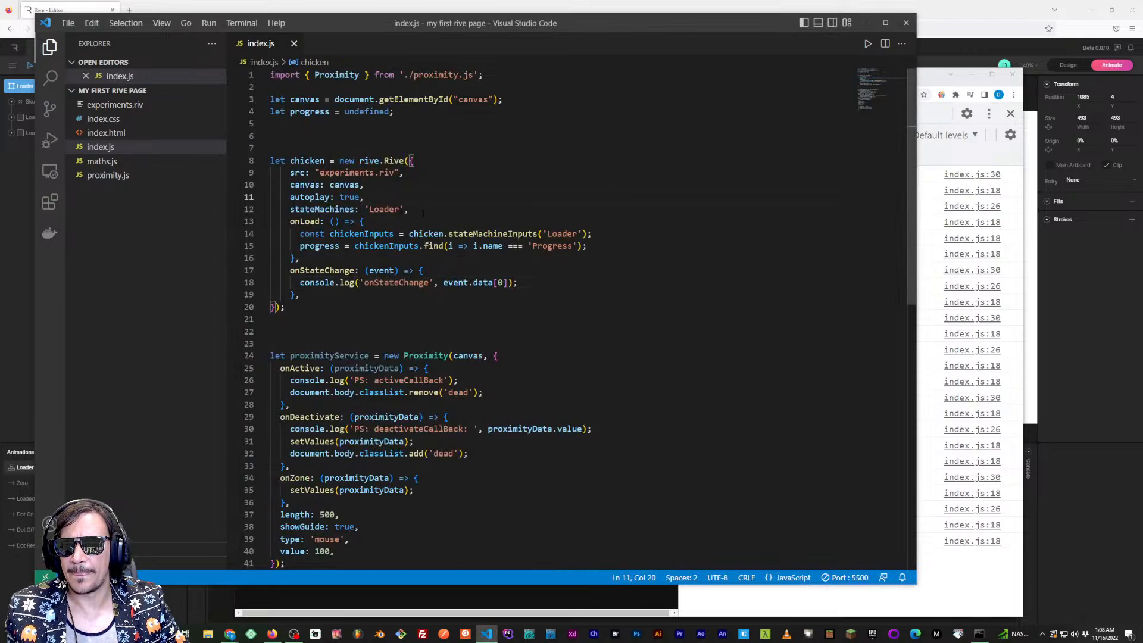
click(374, 221)
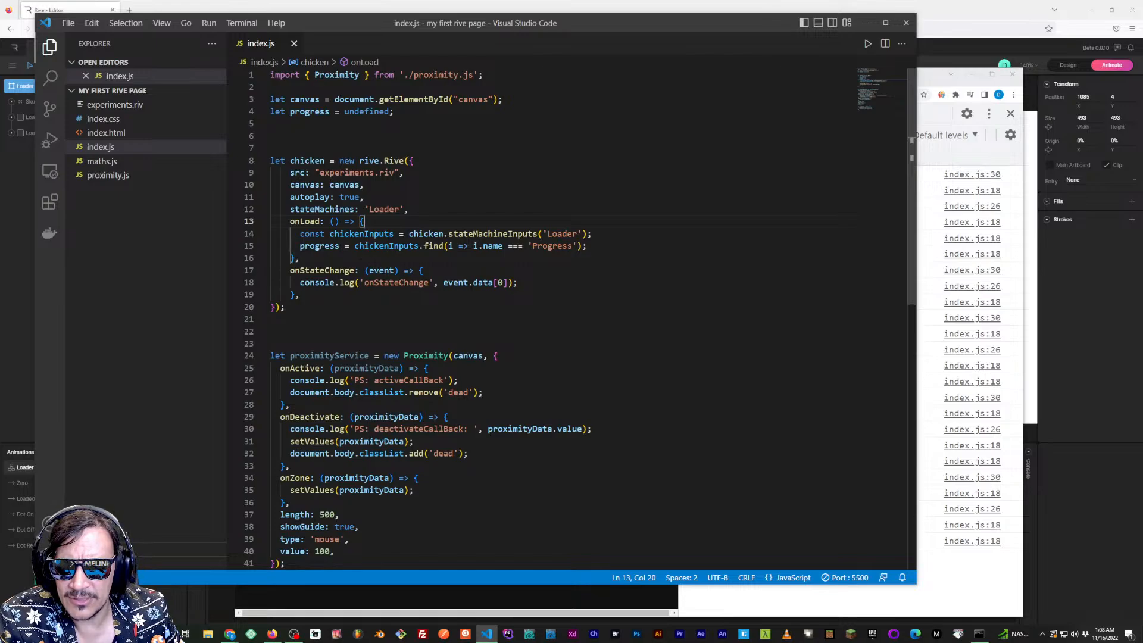
drag(518, 283, 289, 271)
click(302, 295)
click(333, 259)
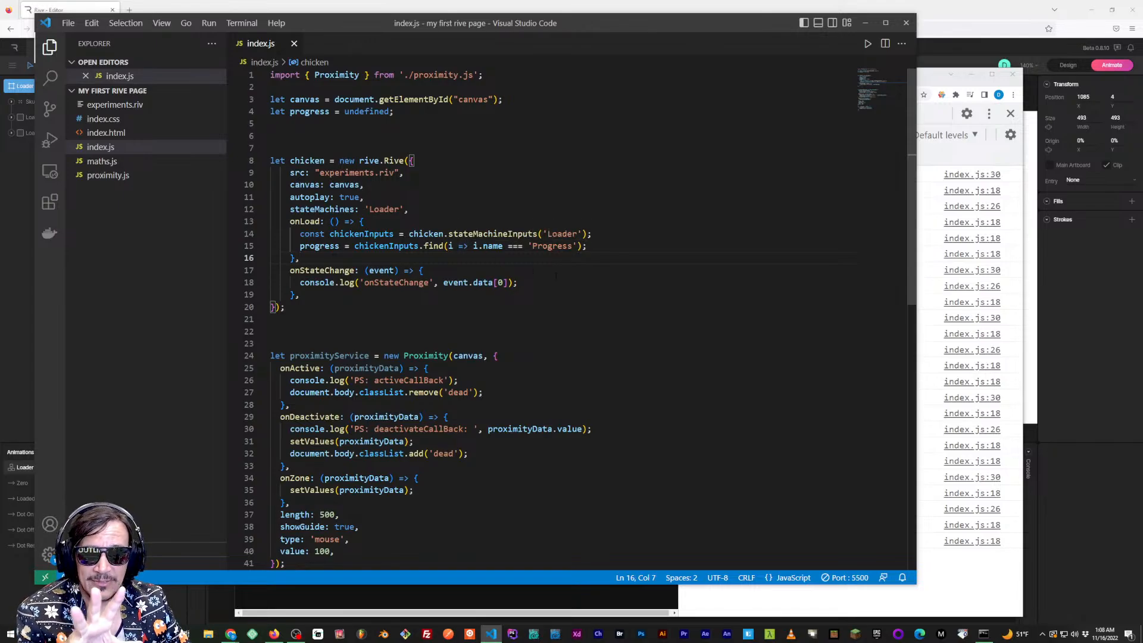
drag(300, 283, 519, 283)
click(524, 283)
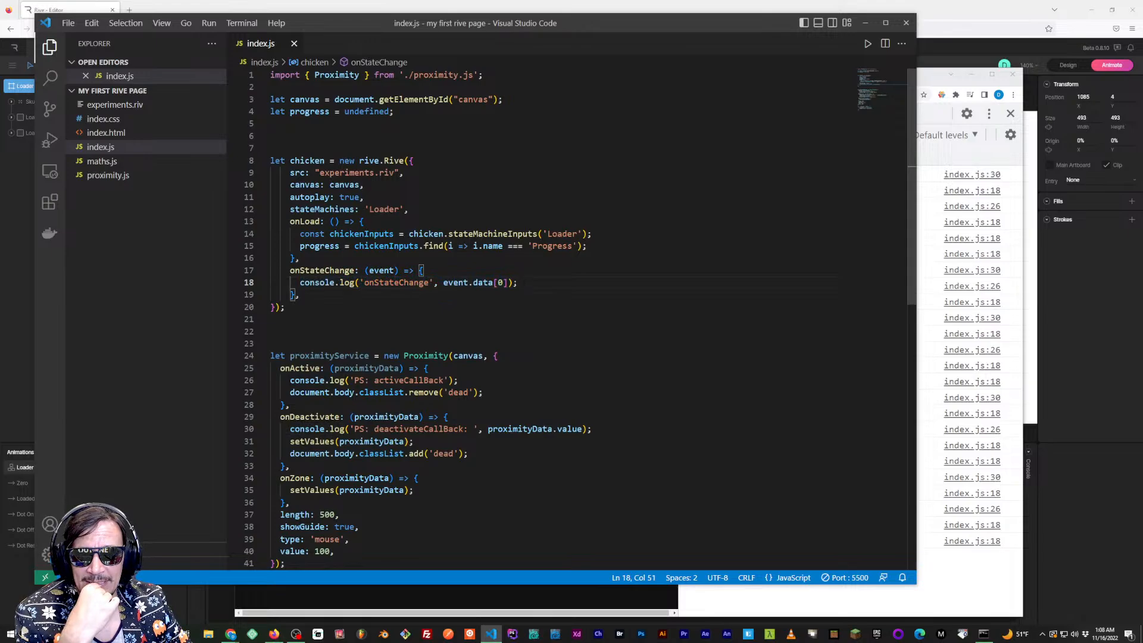
Minimize the Firefox window with the Rive editor and widen the Chrome window to give the Rive Test page more room
mouse_move(586, 21)
mouse_down()
mouse_move(631, 145)
mouse_move(611, 305)
mouse_move(579, 54)
mouse_move(619, 8)
mouse_move(600, 40)
mouse_up()
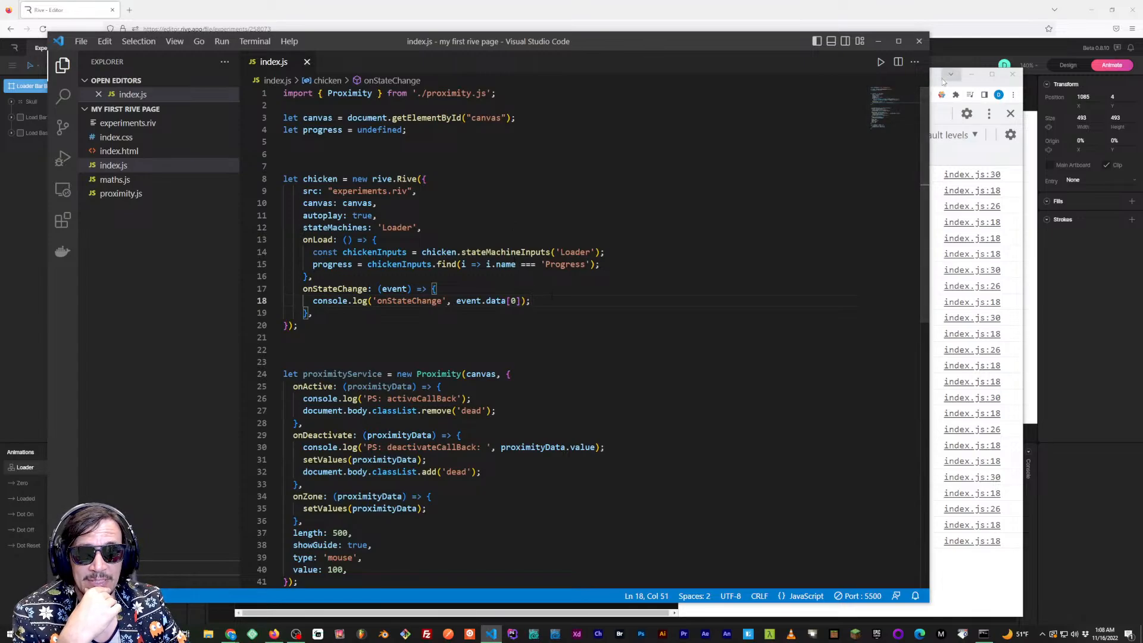
click(899, 11)
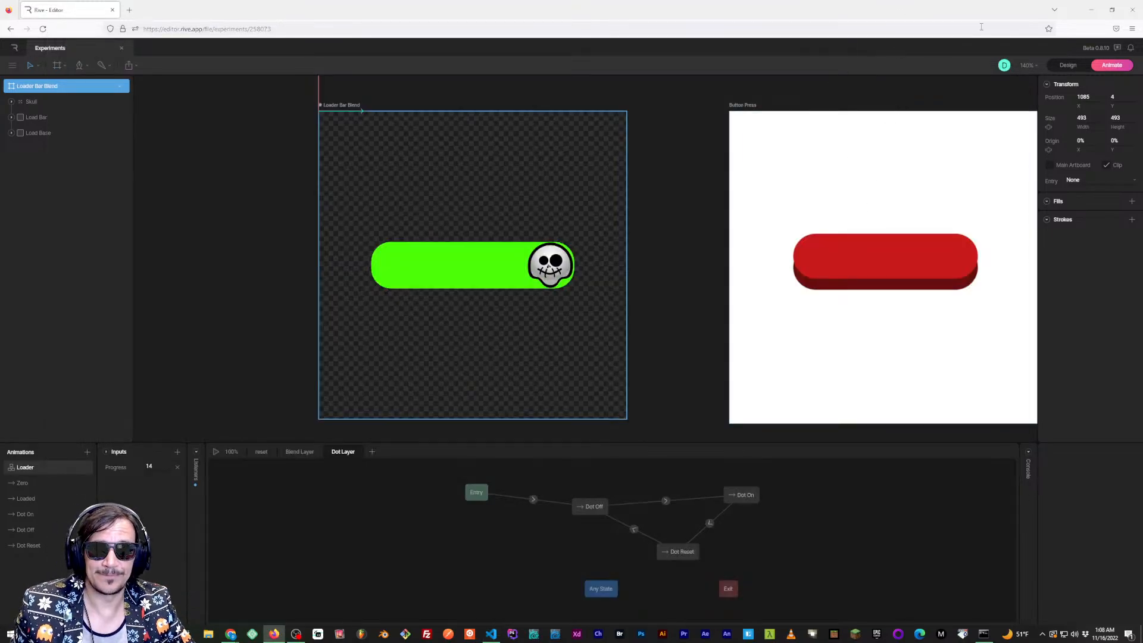
click(1091, 10)
key(alt+Tab)
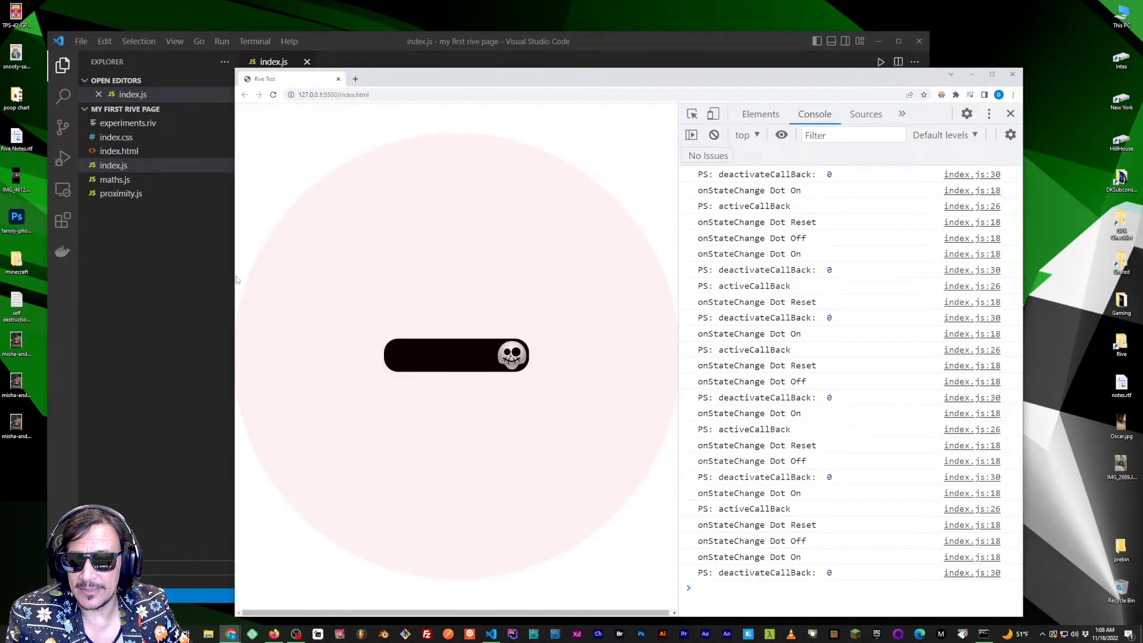
drag(236, 279, 117, 286)
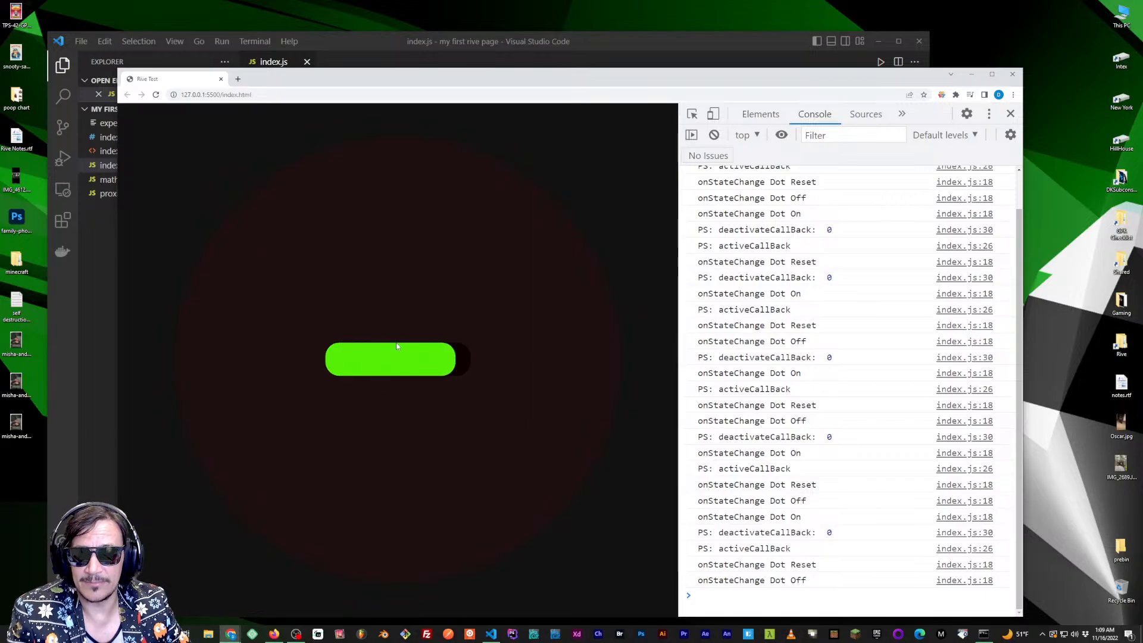
Compare the onStateChange logging line in index.js with the output in Chrome's console
key(alt+Tab)
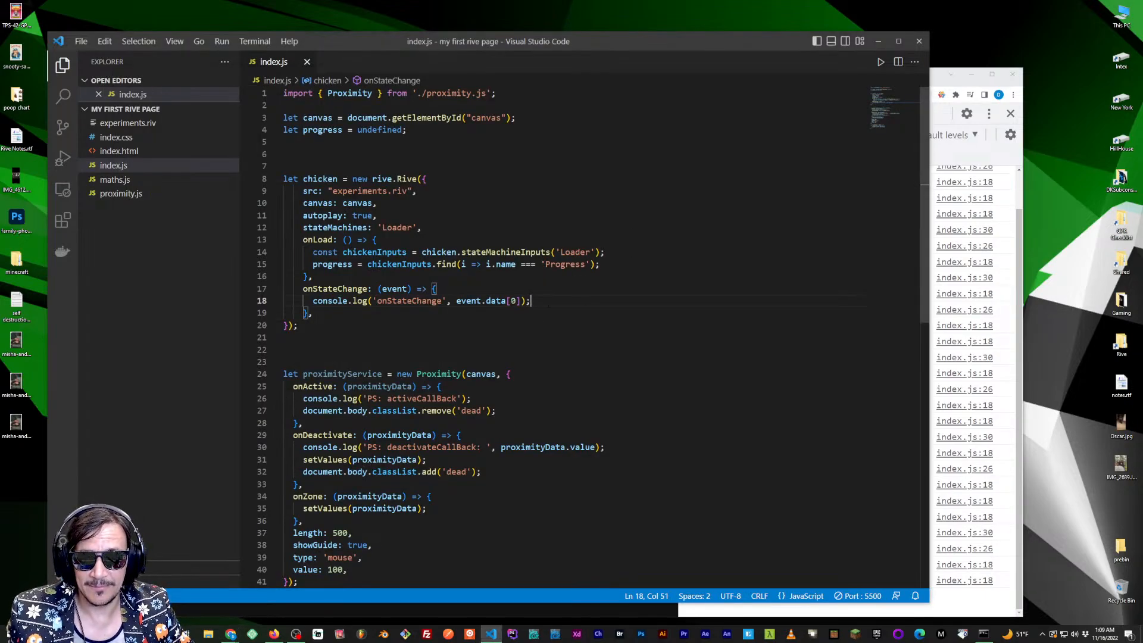
drag(548, 305, 312, 302)
click(375, 312)
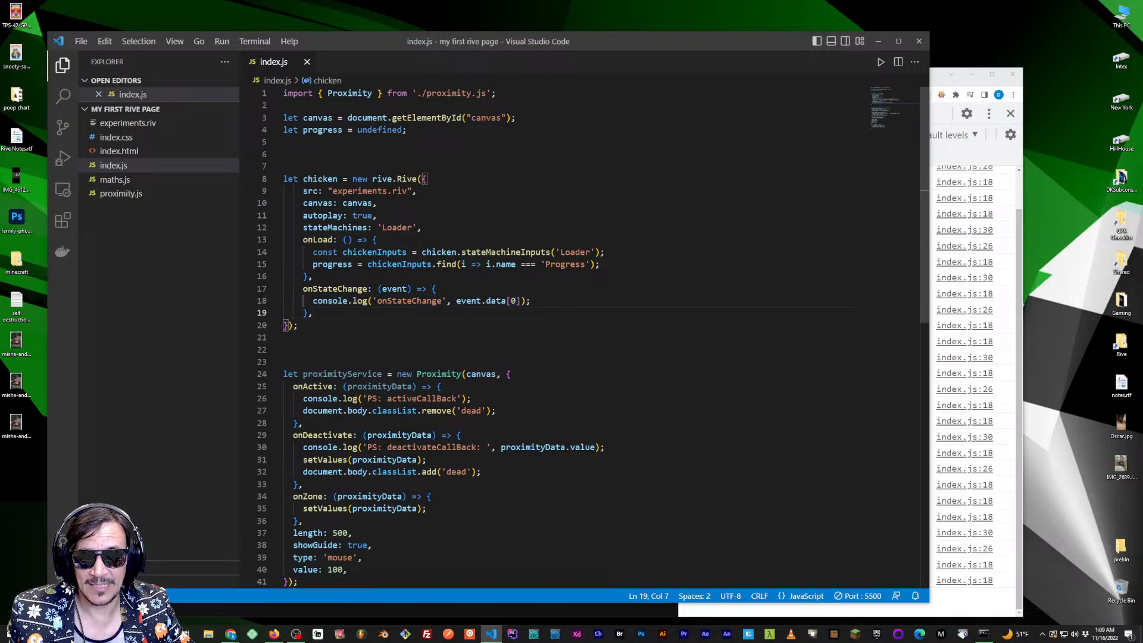
click(463, 288)
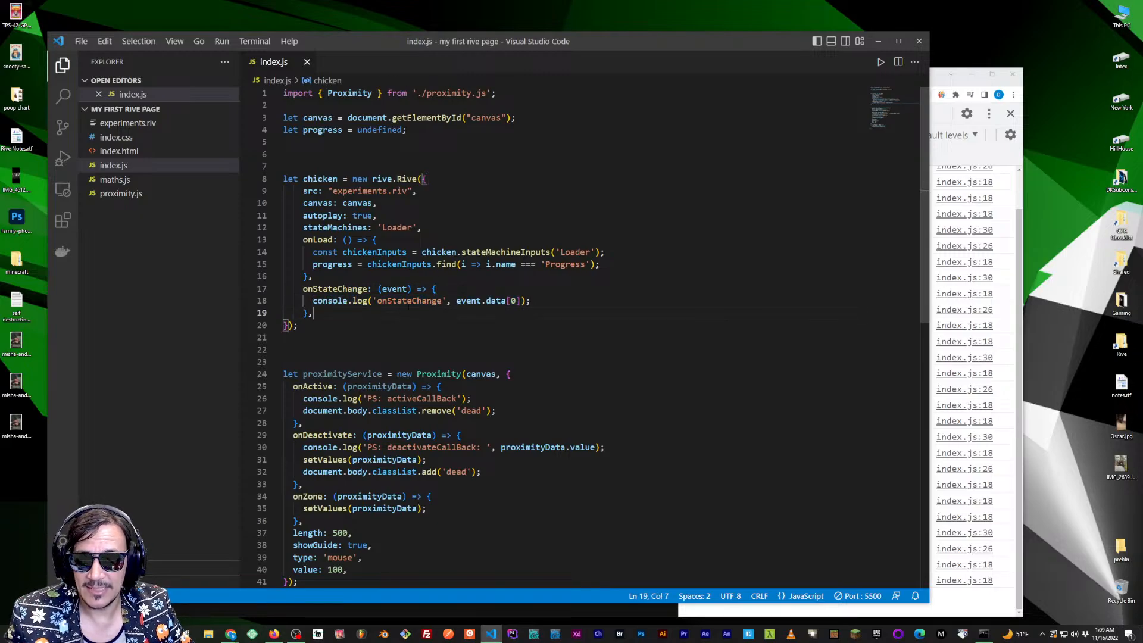
key(alt+Tab)
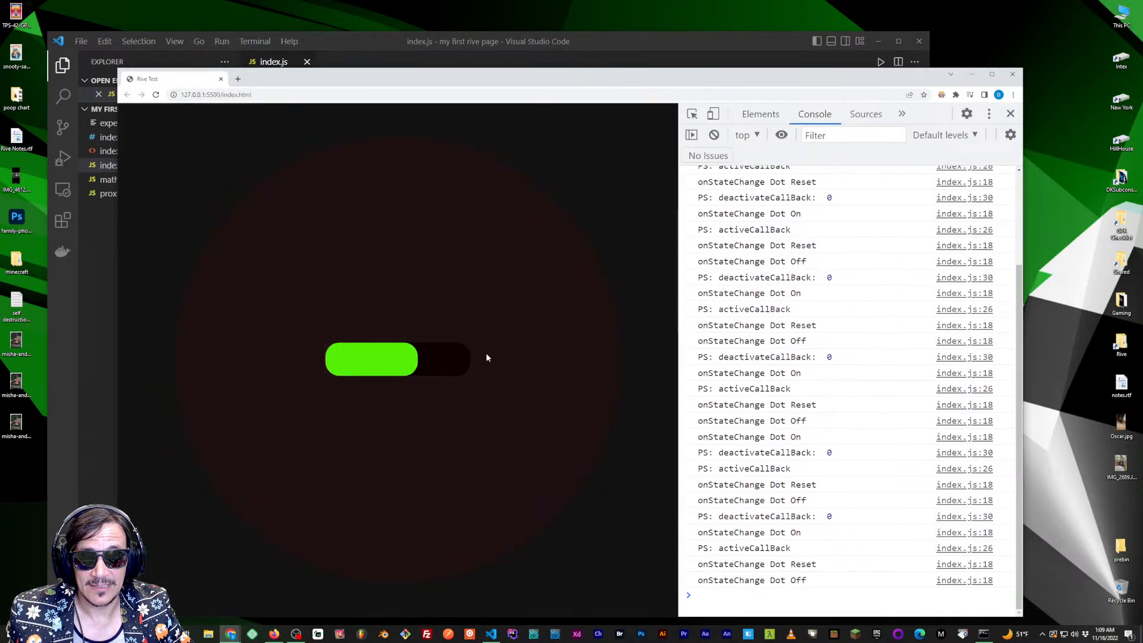
key(alt+Tab)
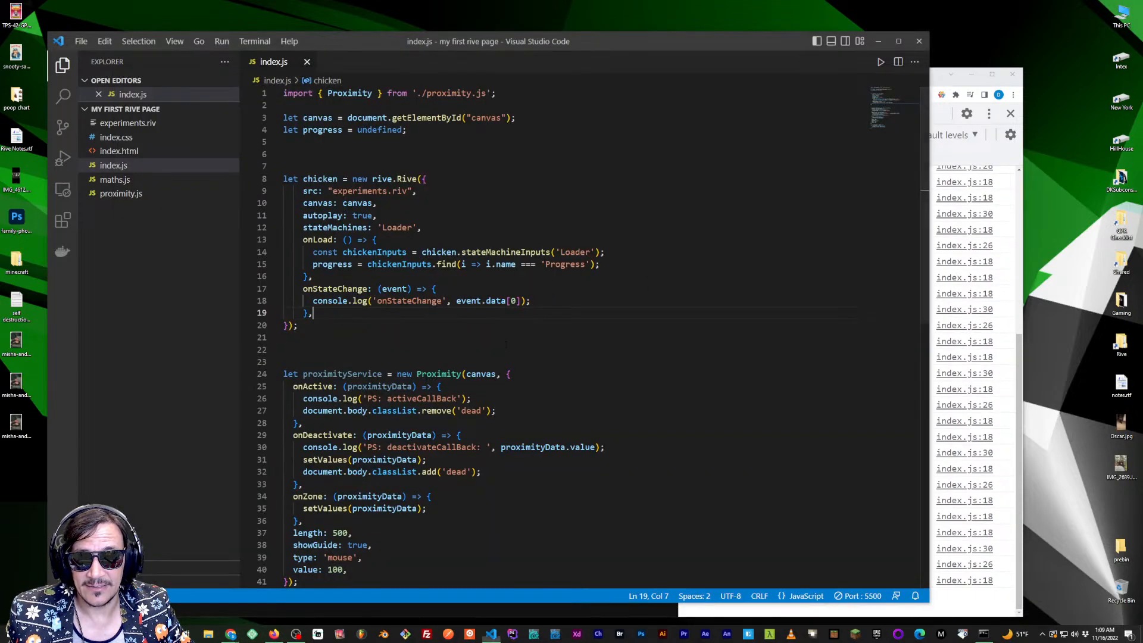
click(550, 312)
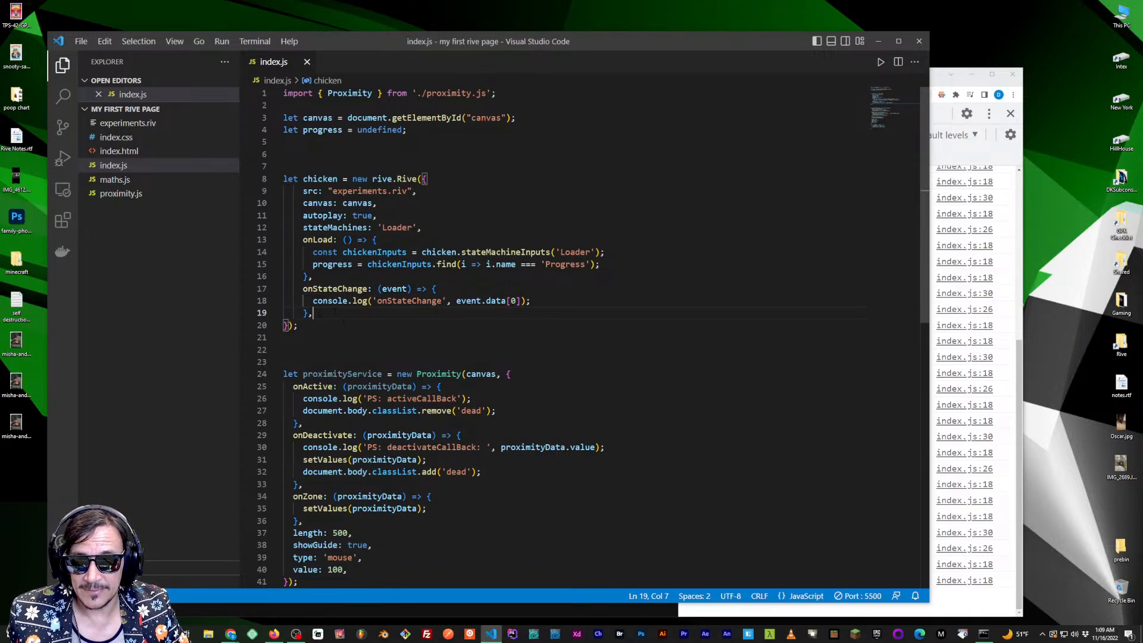
Examine how onLoad in index.js fills chickenInputs from the stateMachineInputs of 'Loader'
double_click(319, 240)
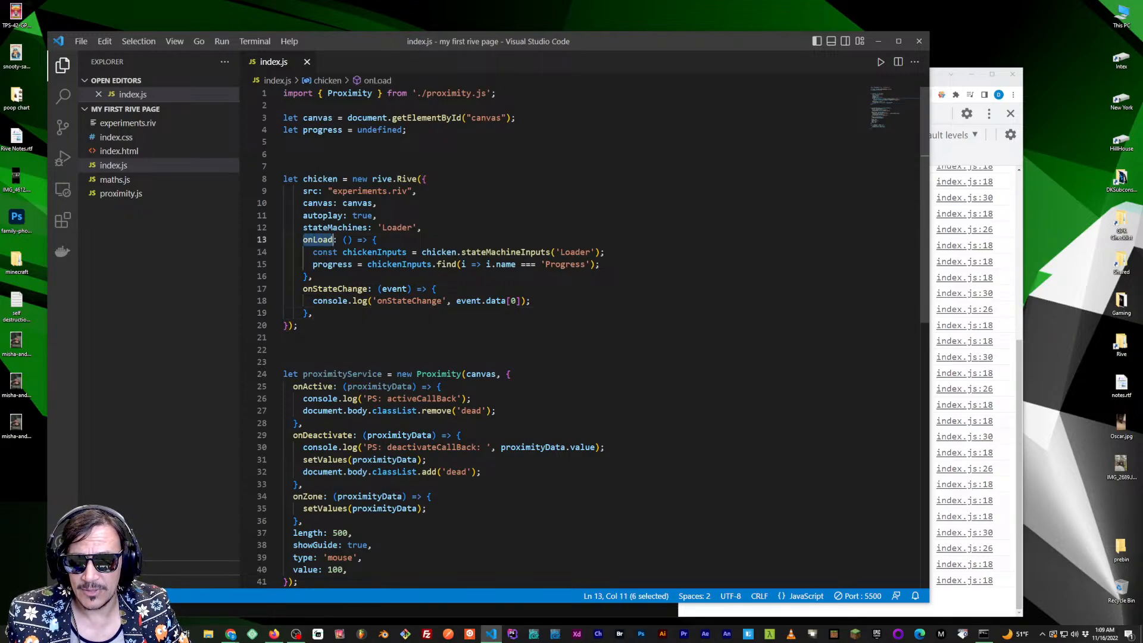
click(313, 253)
click(438, 252)
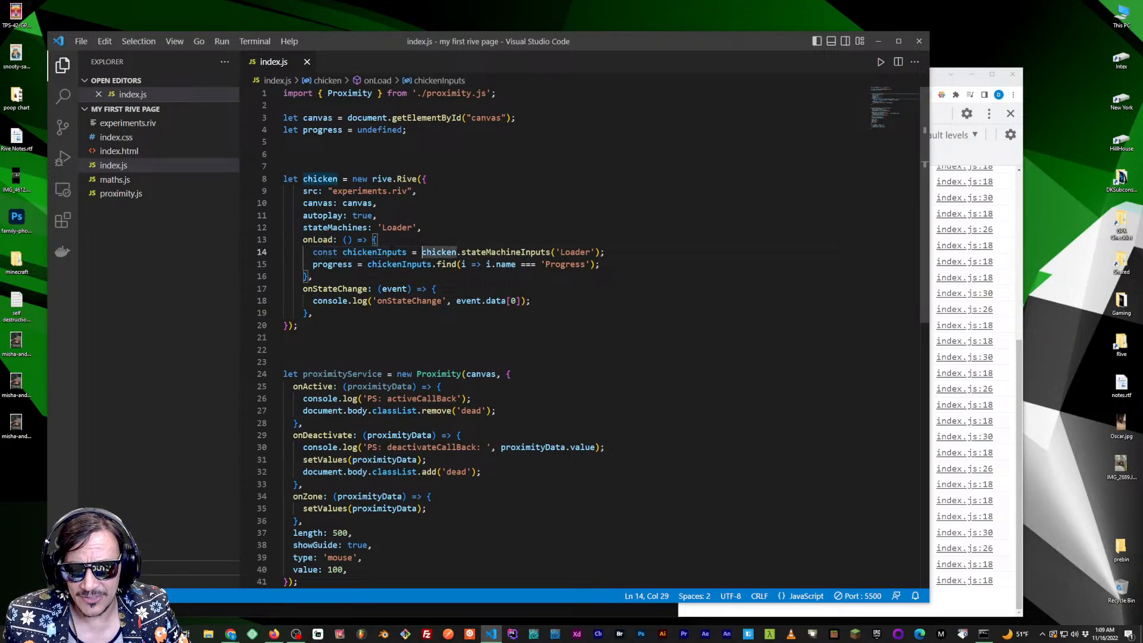
double_click(375, 252)
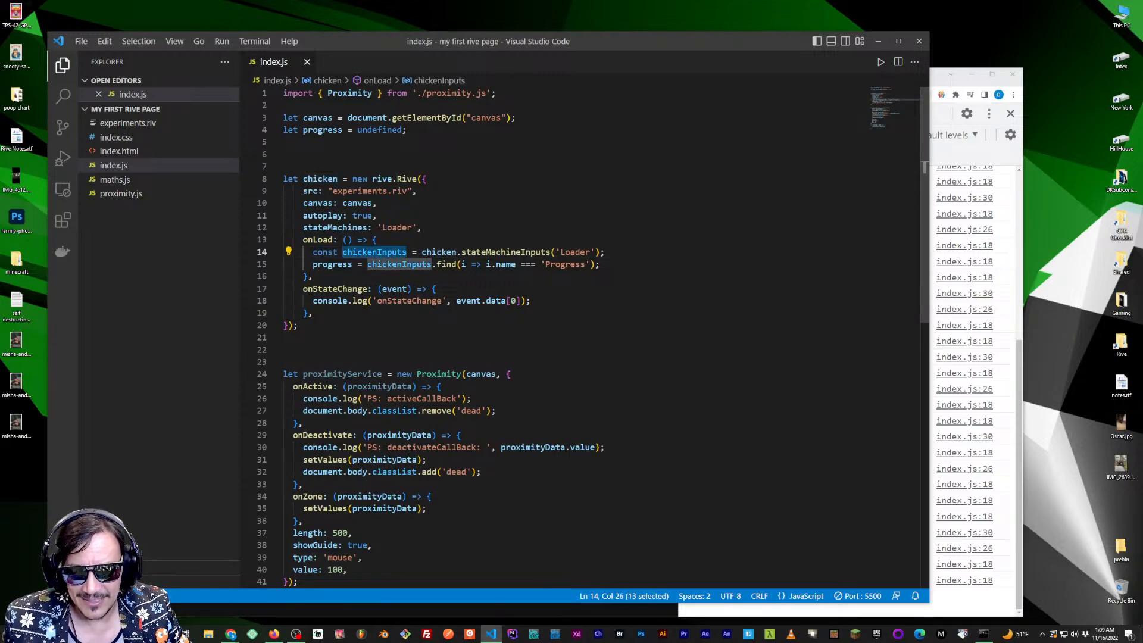
double_click(432, 252)
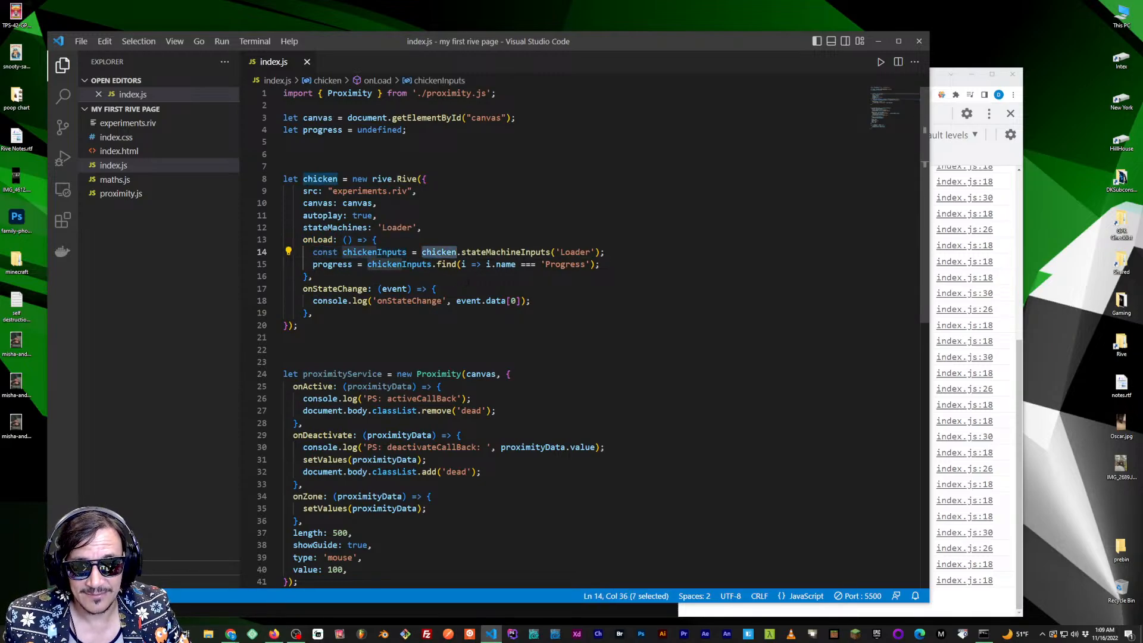
double_click(485, 253)
double_click(574, 252)
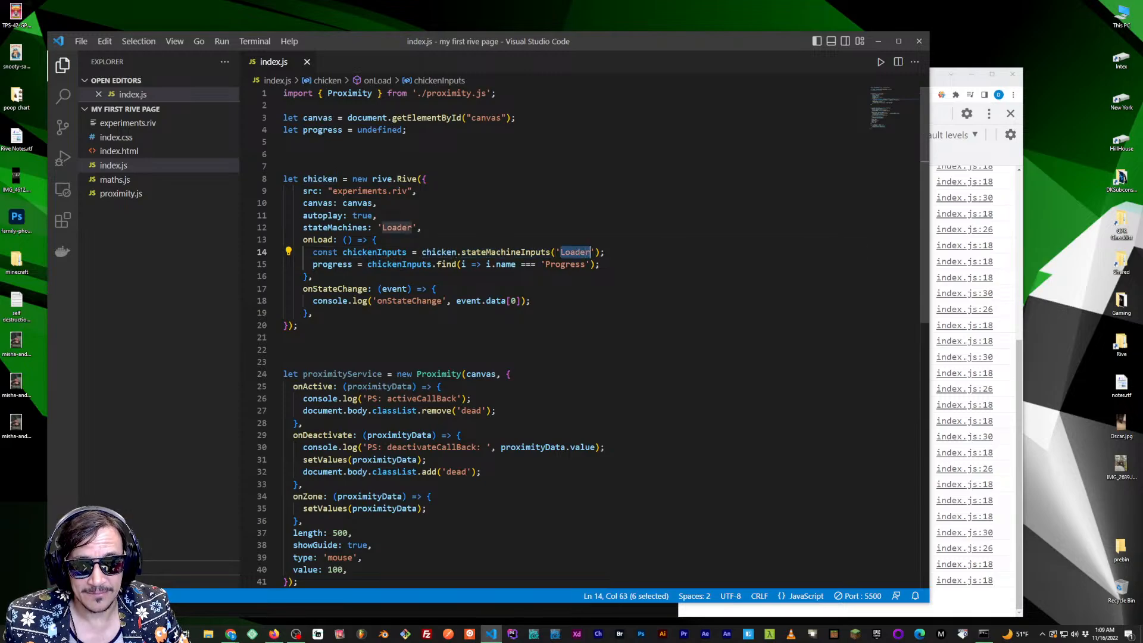
drag(608, 253, 312, 253)
double_click(374, 252)
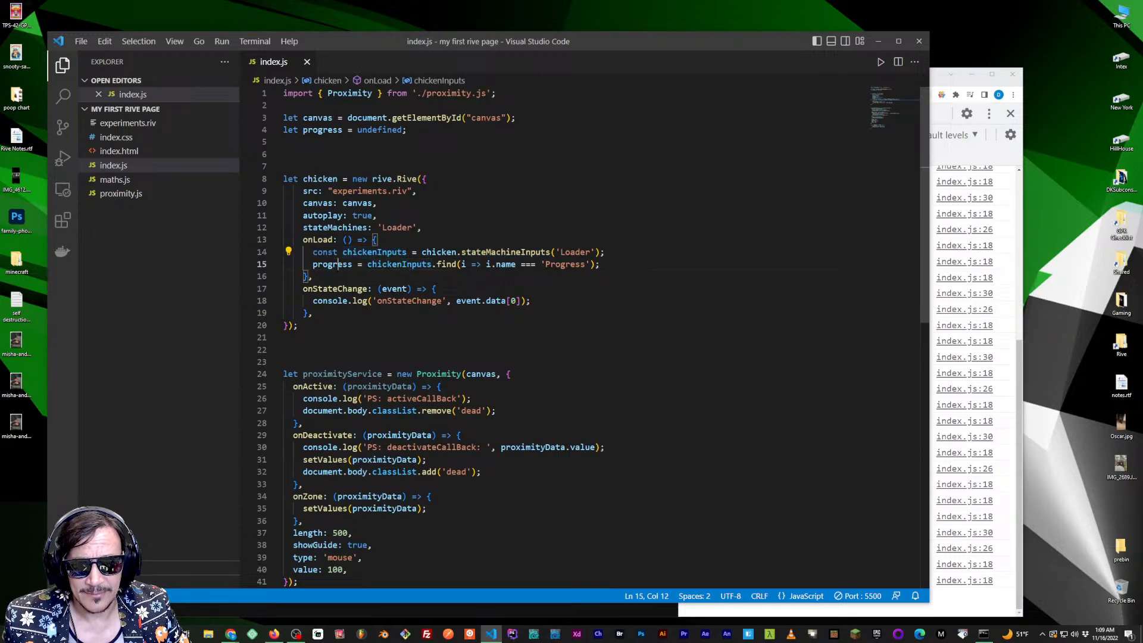
Examine how the progress variable is assigned by finding the input named 'Progress' in chickenInputs
double_click(332, 264)
double_click(398, 264)
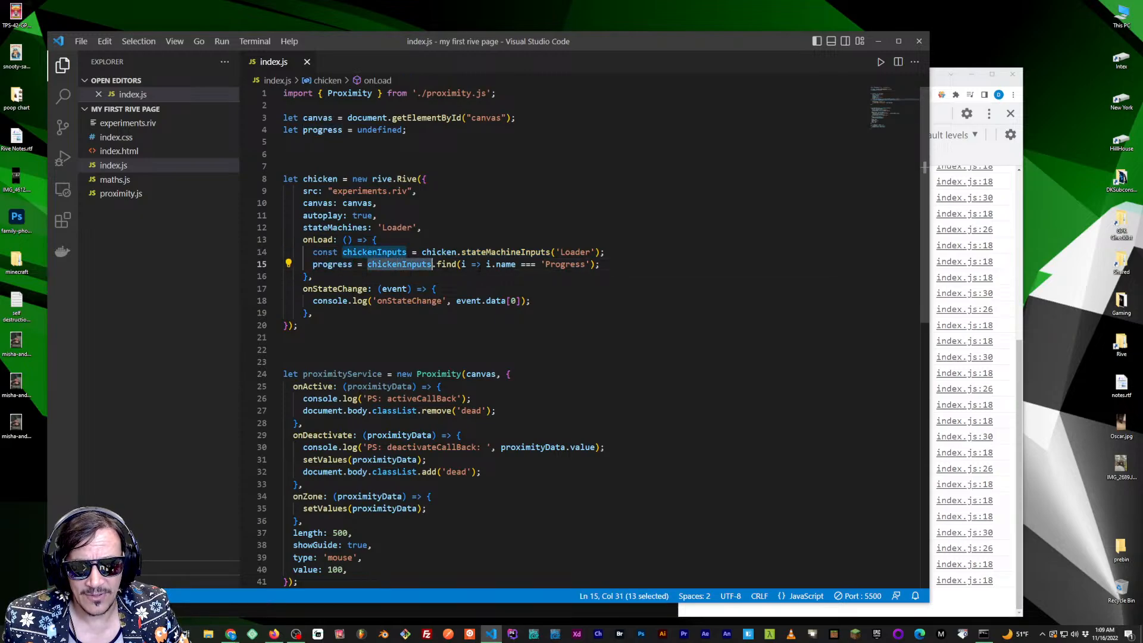
drag(601, 265, 312, 264)
click(387, 264)
double_click(569, 265)
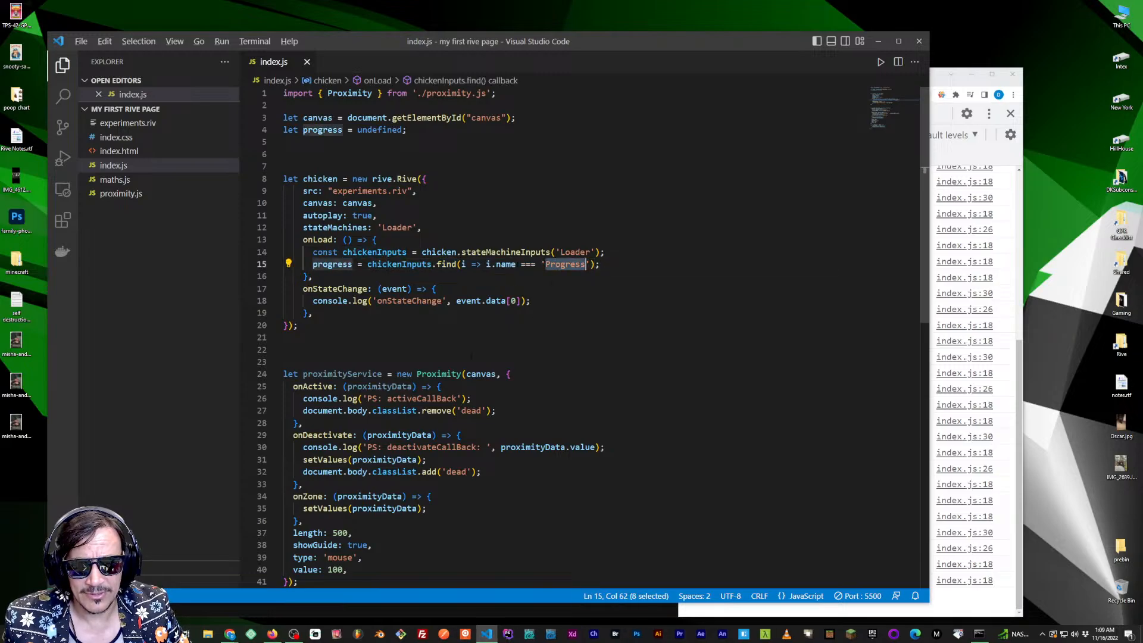
key(alt+Tab)
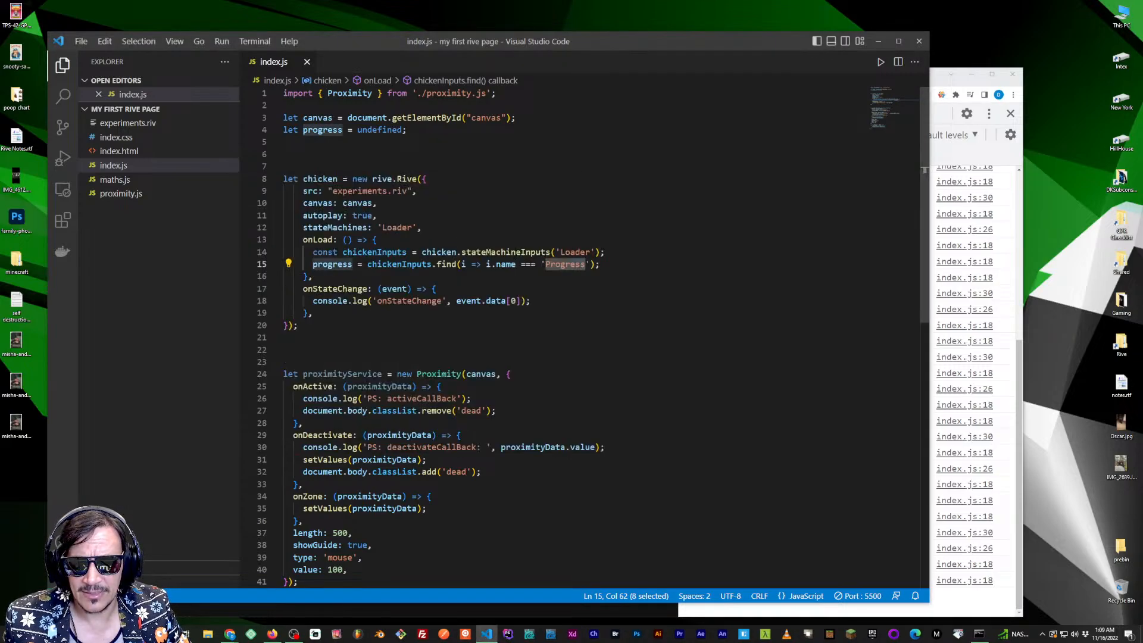
double_click(506, 252)
click(618, 254)
double_click(528, 264)
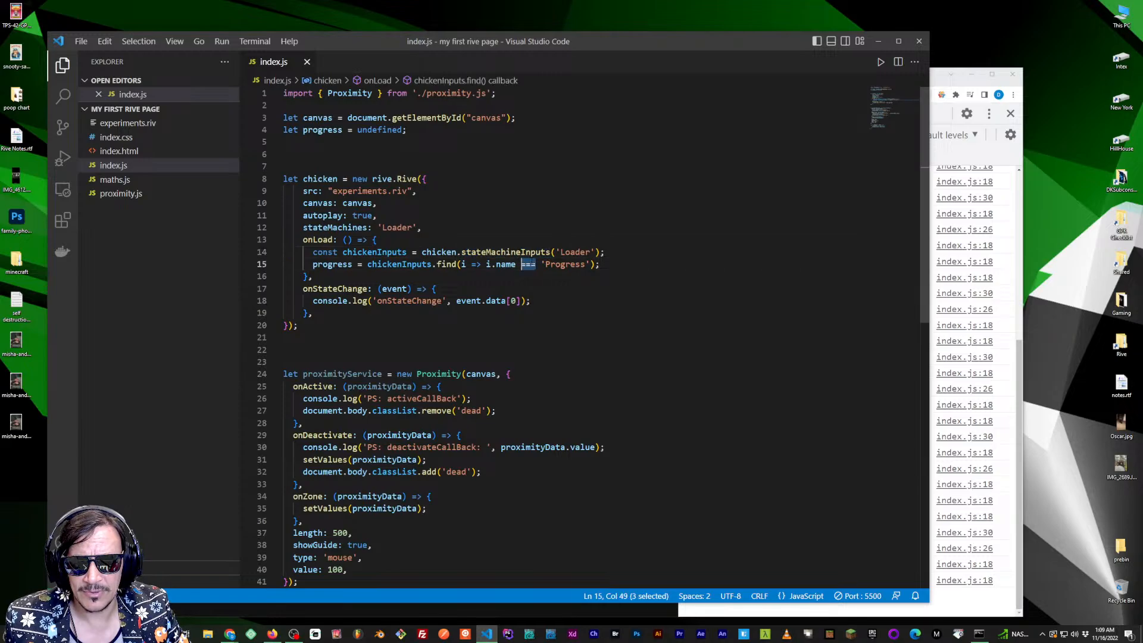
Compare the 'Loader' name passed to stateMachineInputs in index.js with the Loader state machine in the Rive editor in Firefox
double_click(525, 252)
double_click(574, 253)
click(617, 254)
key(alt+Tab)
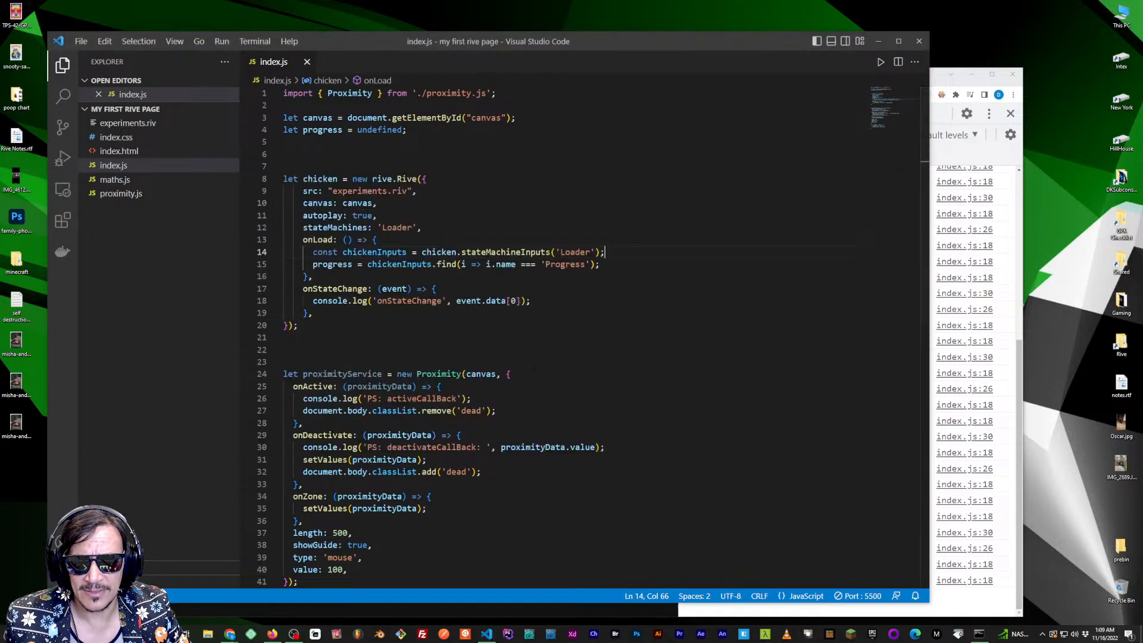
key(alt+Tab)
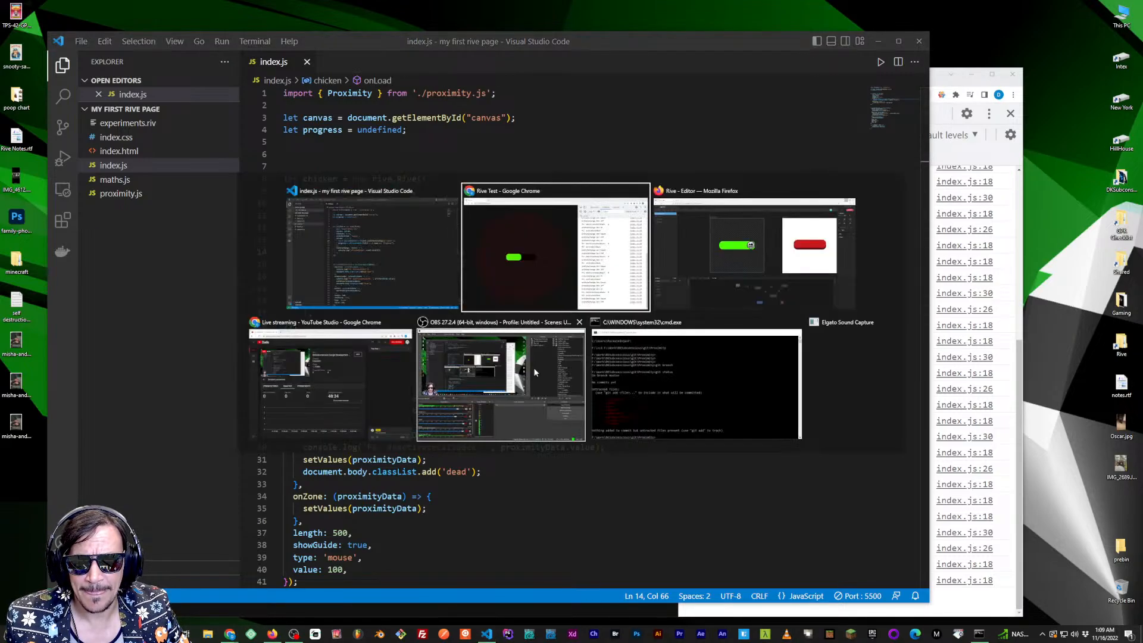
key(alt+Tab)
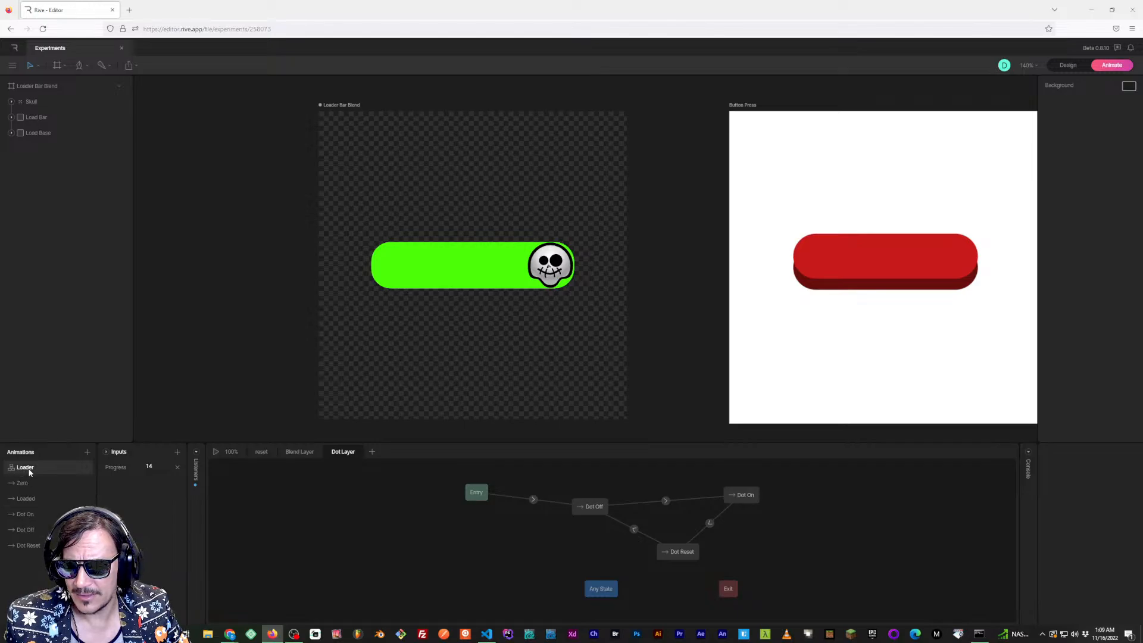
click(28, 481)
click(31, 469)
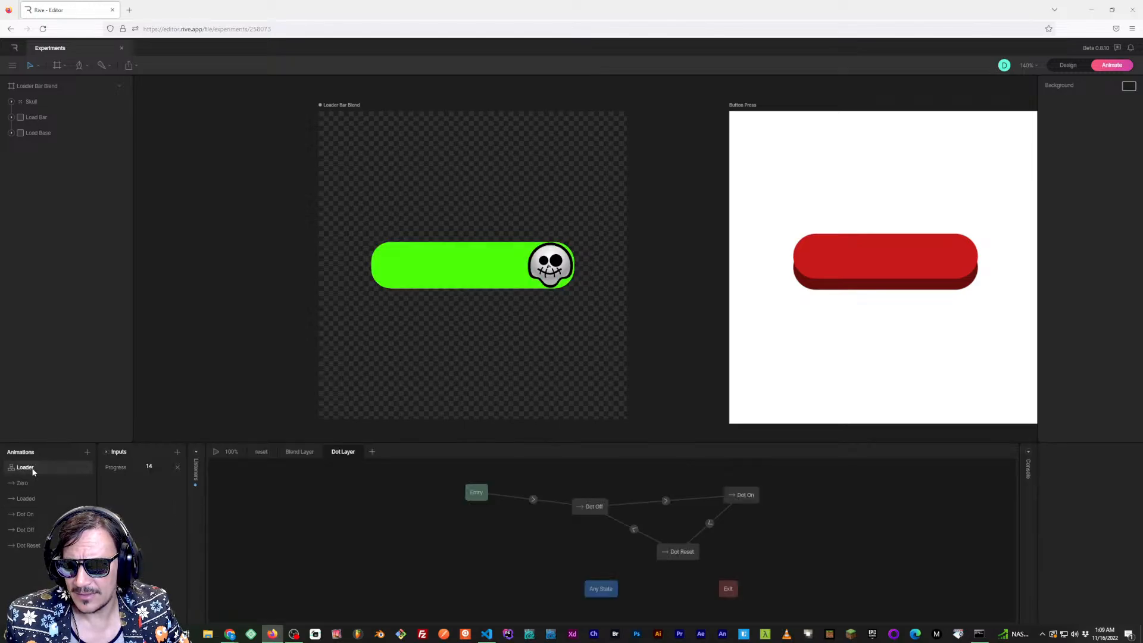
Compare the 'Progress' name matched in index.js with the Loader state machine's inputs in the Rive editor, checking its Blend Layer and reset layers
key(alt+Tab)
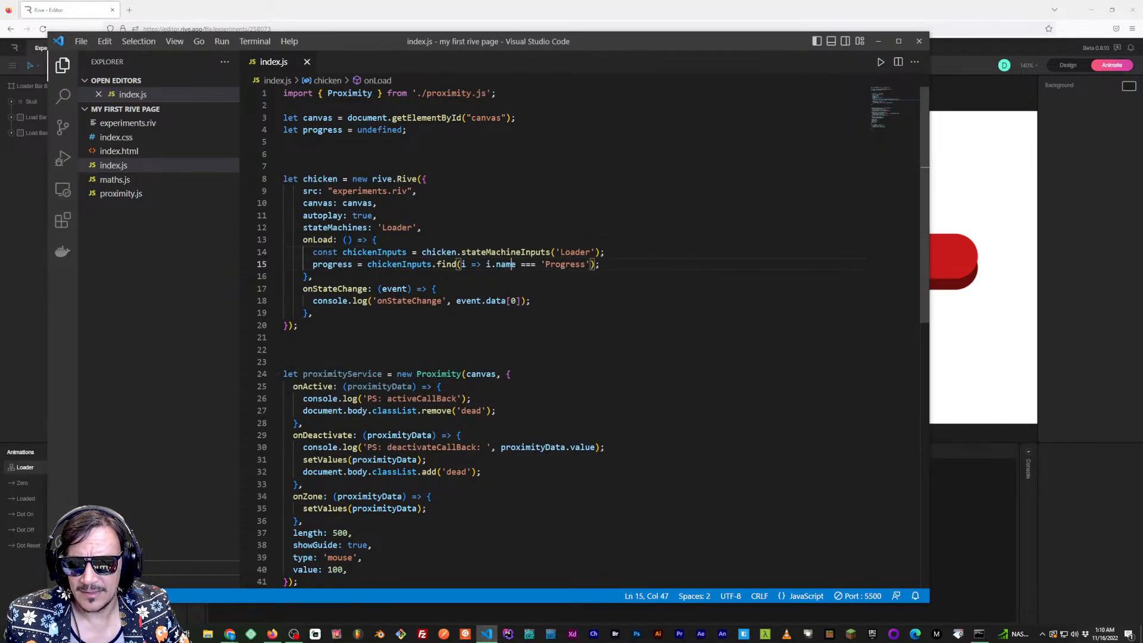
double_click(508, 264)
click(571, 265)
key(alt+Tab)
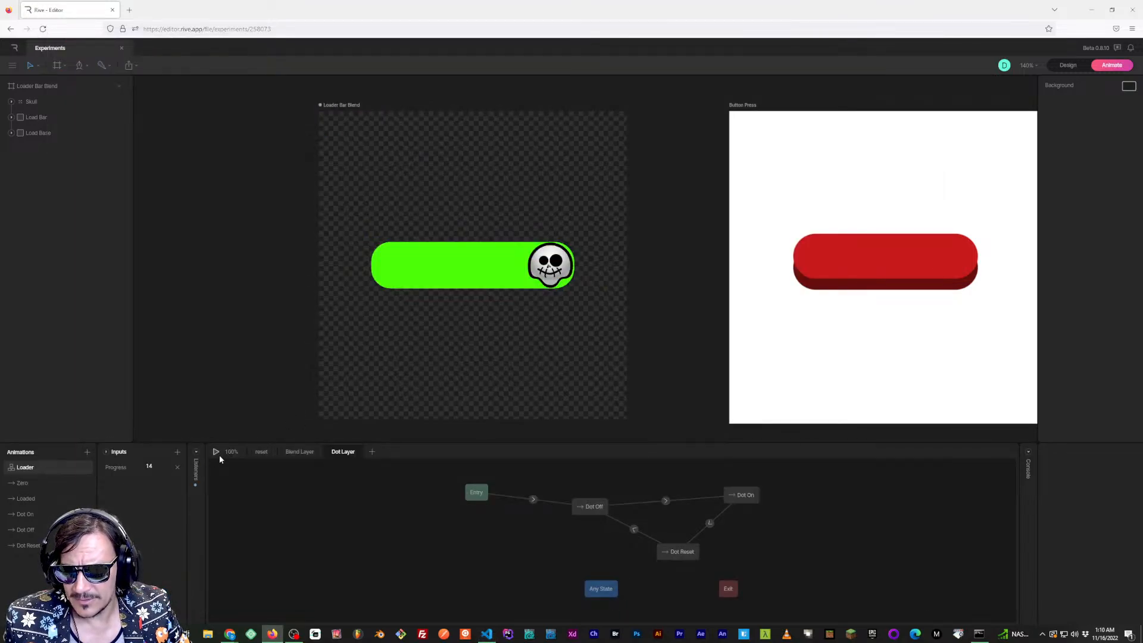
click(299, 451)
click(260, 453)
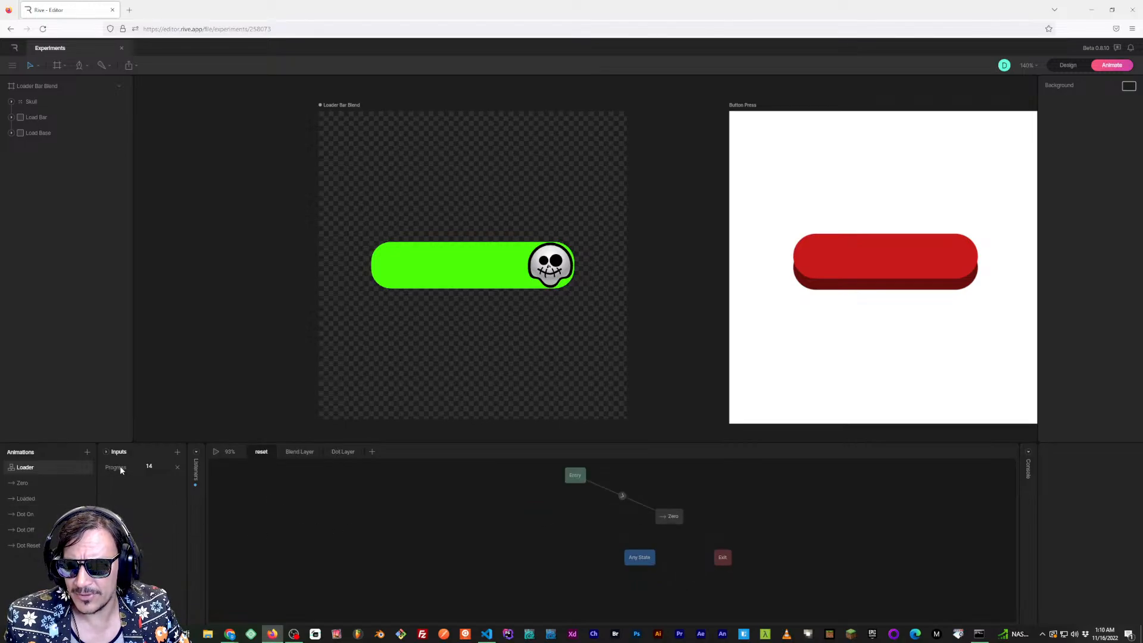
key(alt+Tab)
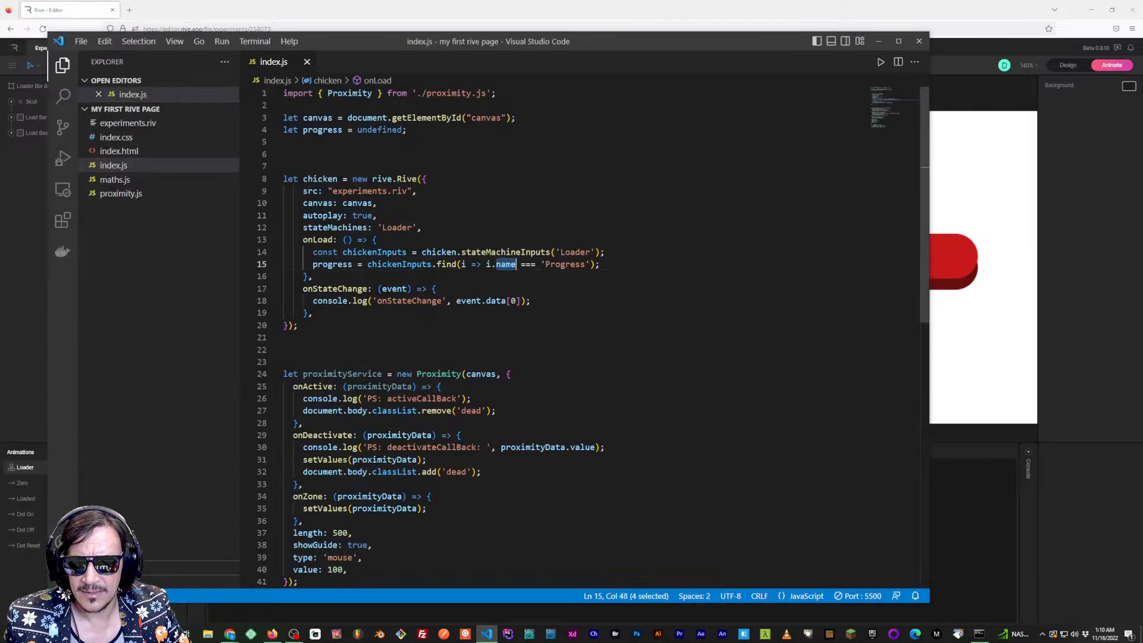
key(alt+Tab)
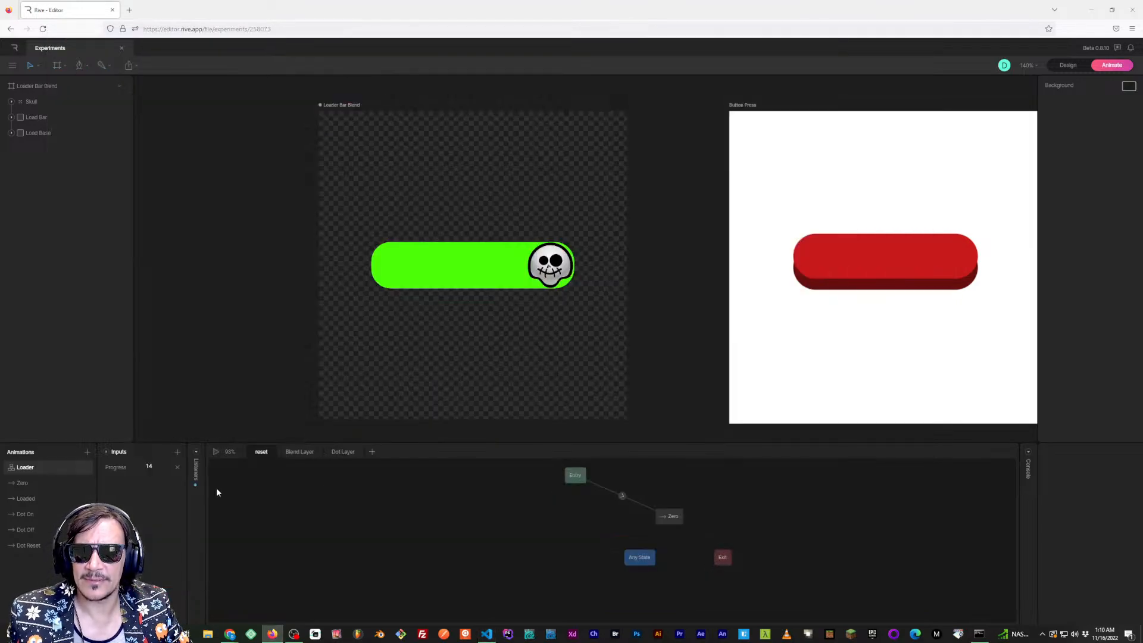
key(alt+Tab)
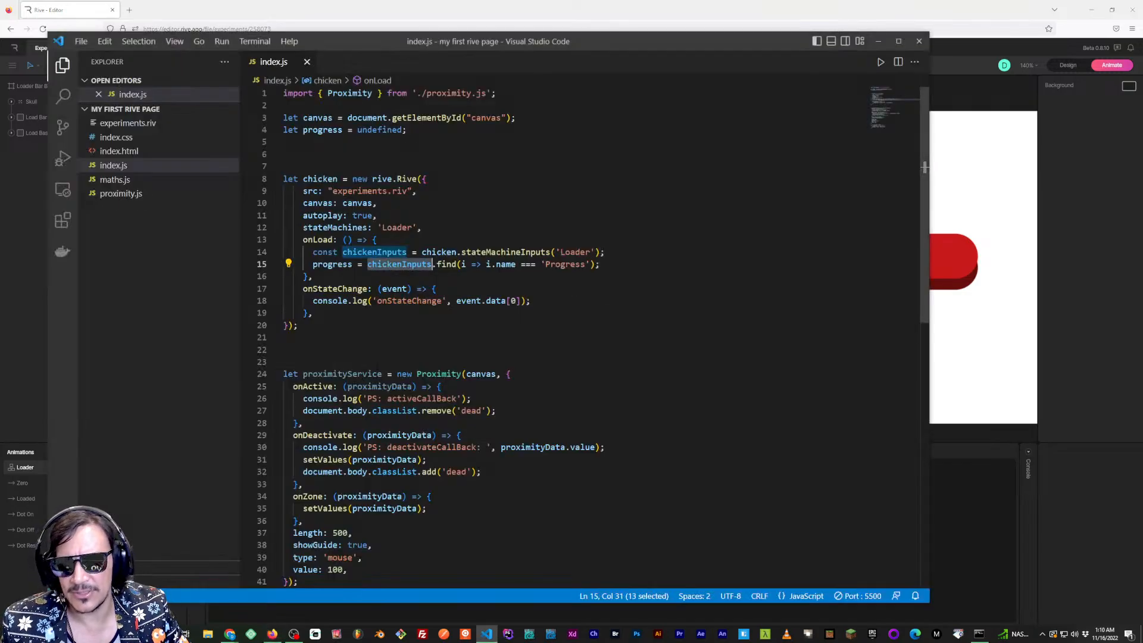
Examine the onLoad callback in index.js and the line that stores the found 'Progress' input in the progress variable
drag(614, 264, 322, 263)
click(344, 227)
double_click(331, 265)
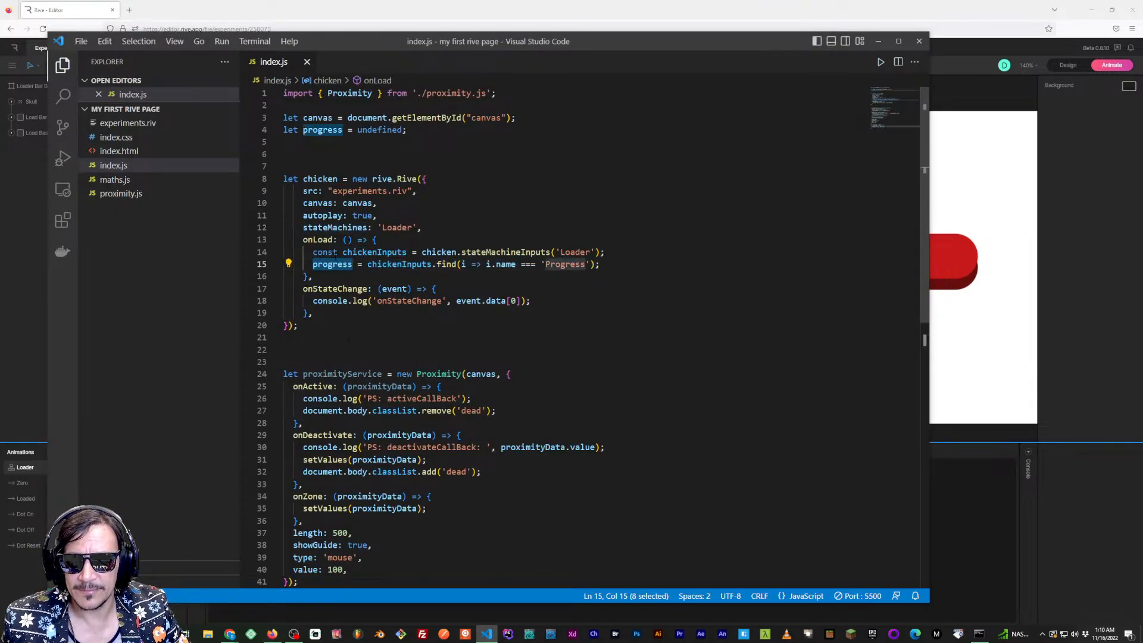
drag(303, 240, 310, 276)
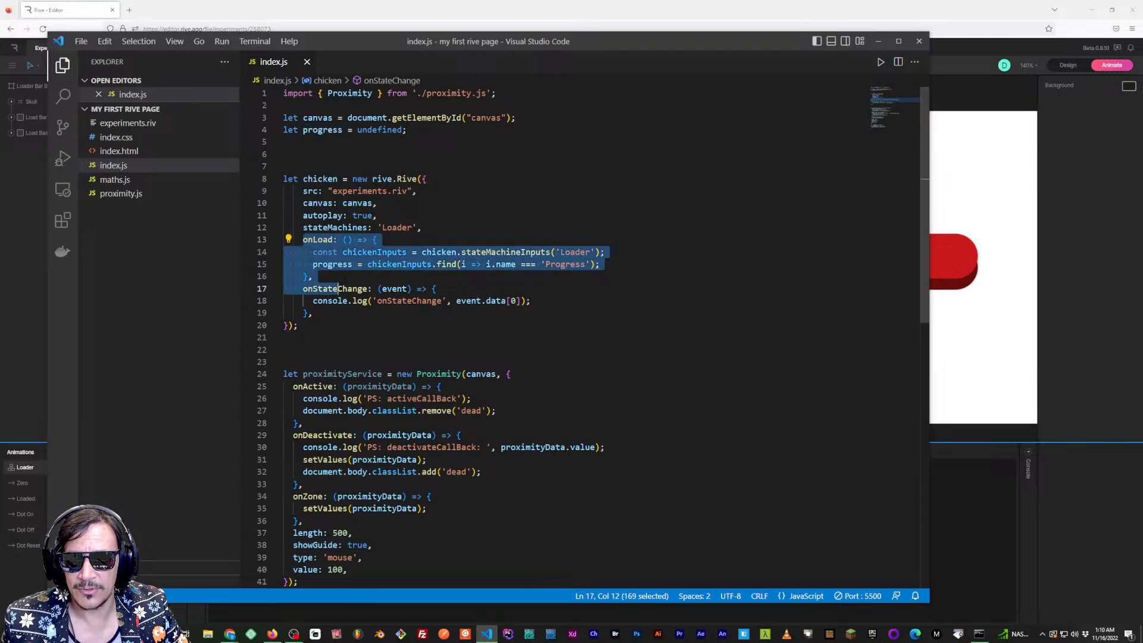
double_click(332, 264)
drag(620, 264, 359, 263)
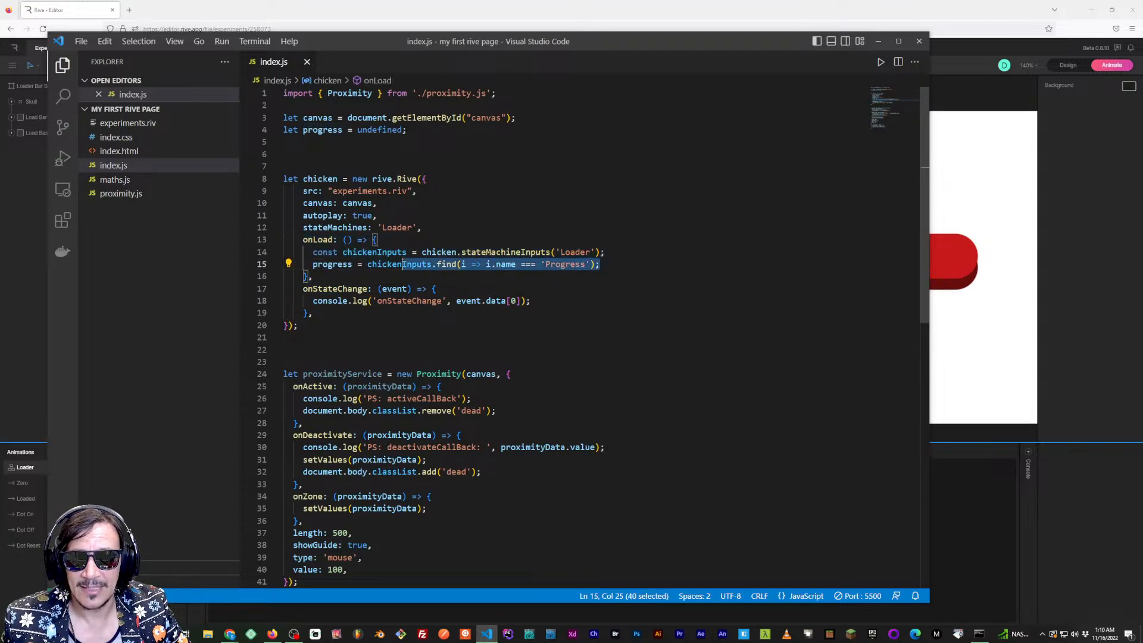
double_click(332, 264)
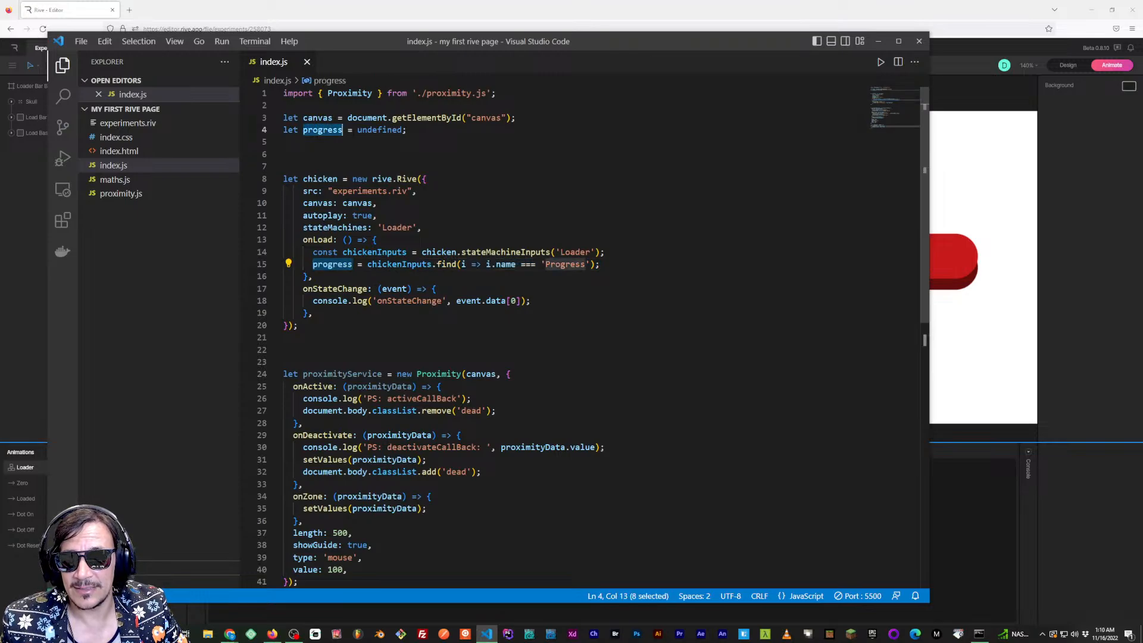
Examine the top-level progress declaration in index.js and where the variable is used in setValues
drag(407, 130, 284, 130)
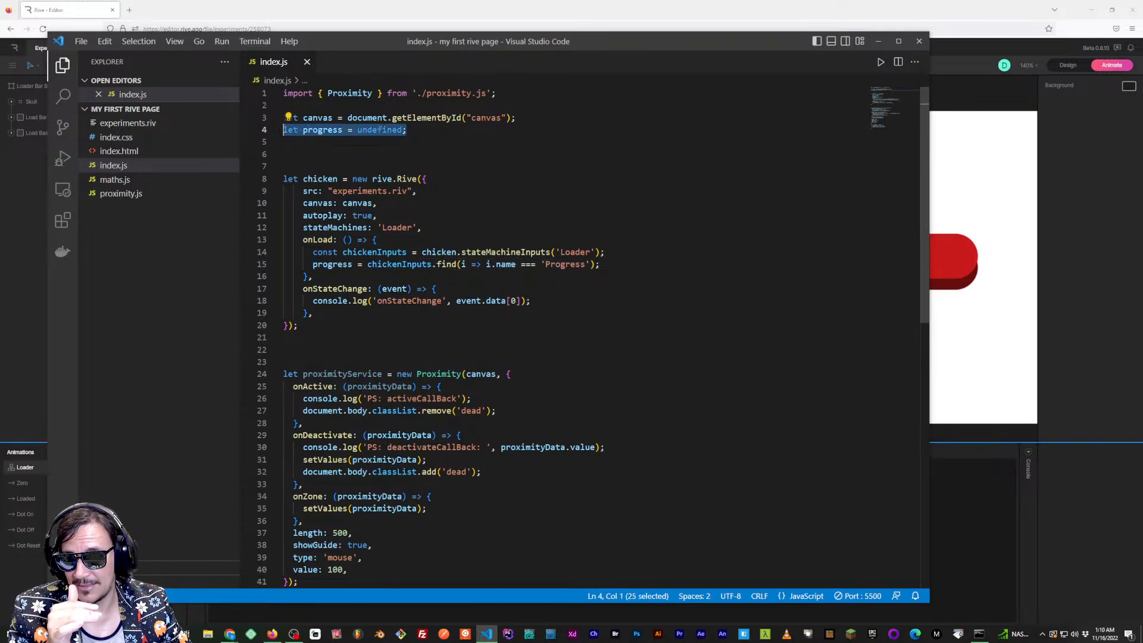
click(358, 105)
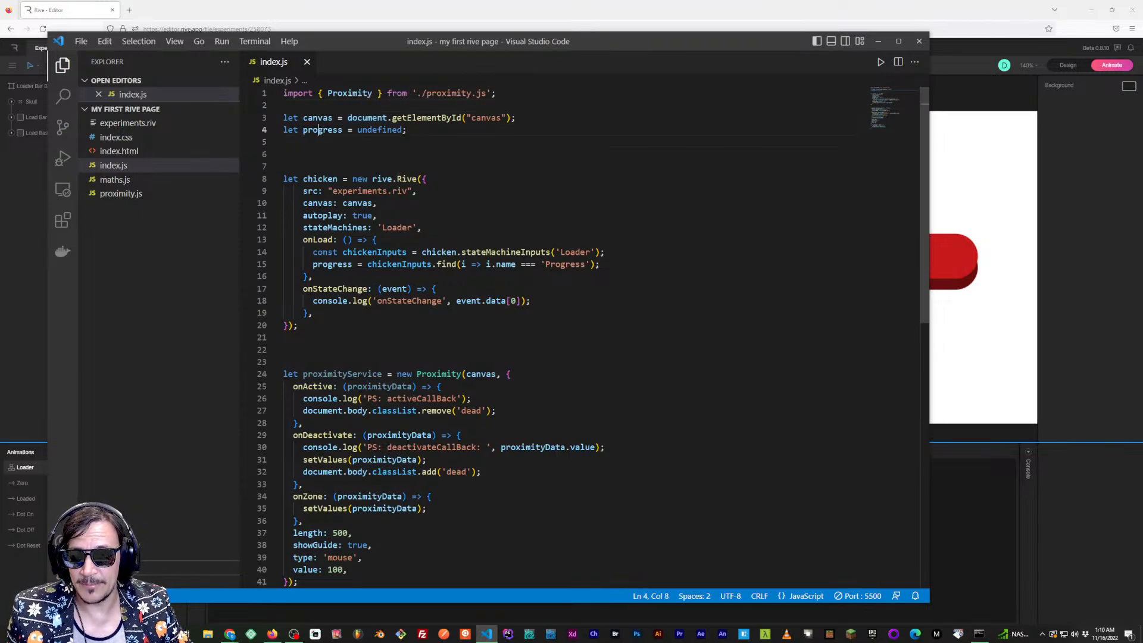
double_click(318, 130)
scroll(339, 260, down, 5)
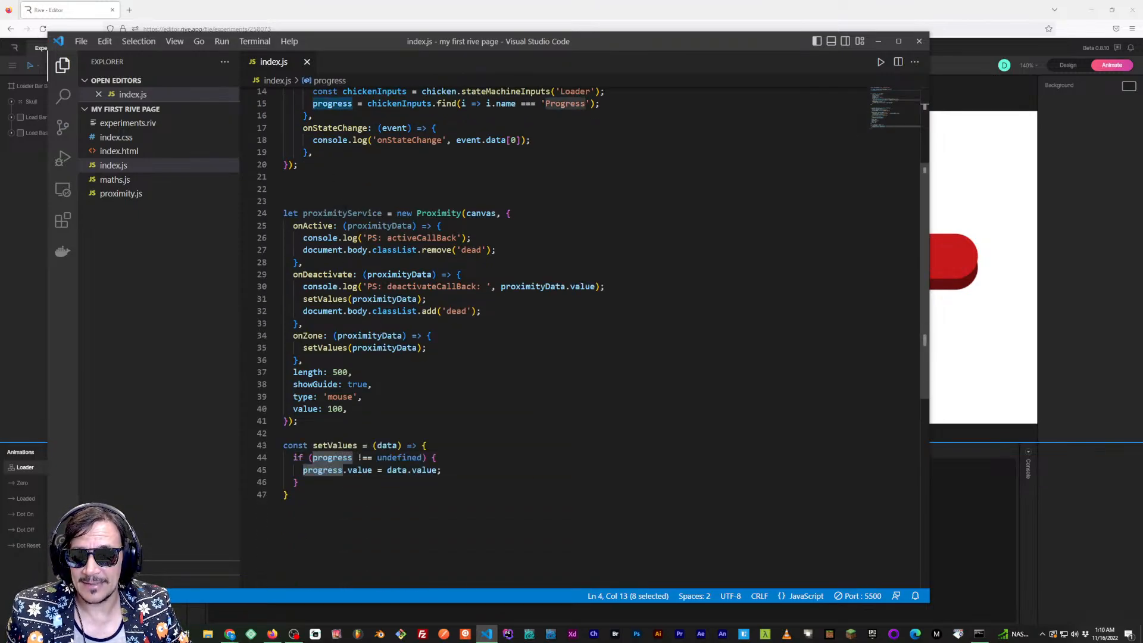
scroll(536, 334, up, 5)
Insert two blank lines above the proximityService declaration to separate it from the chicken Rive block
click(305, 361)
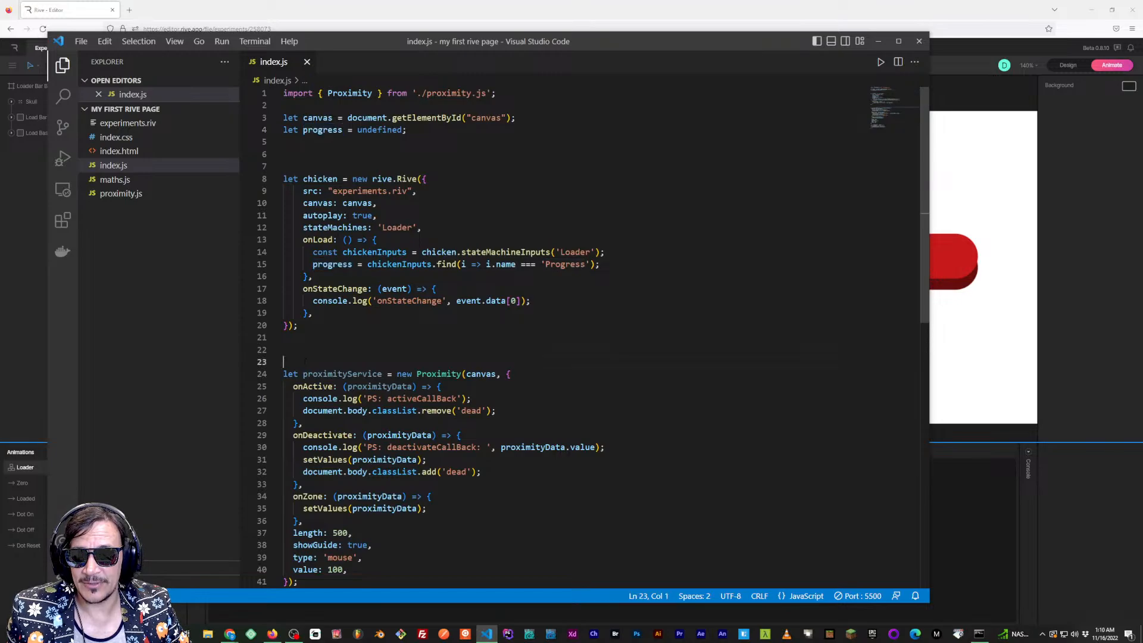
key(Return)
key(Return)
drag(298, 337, 350, 162)
click(350, 161)
drag(430, 192, 341, 191)
click(425, 179)
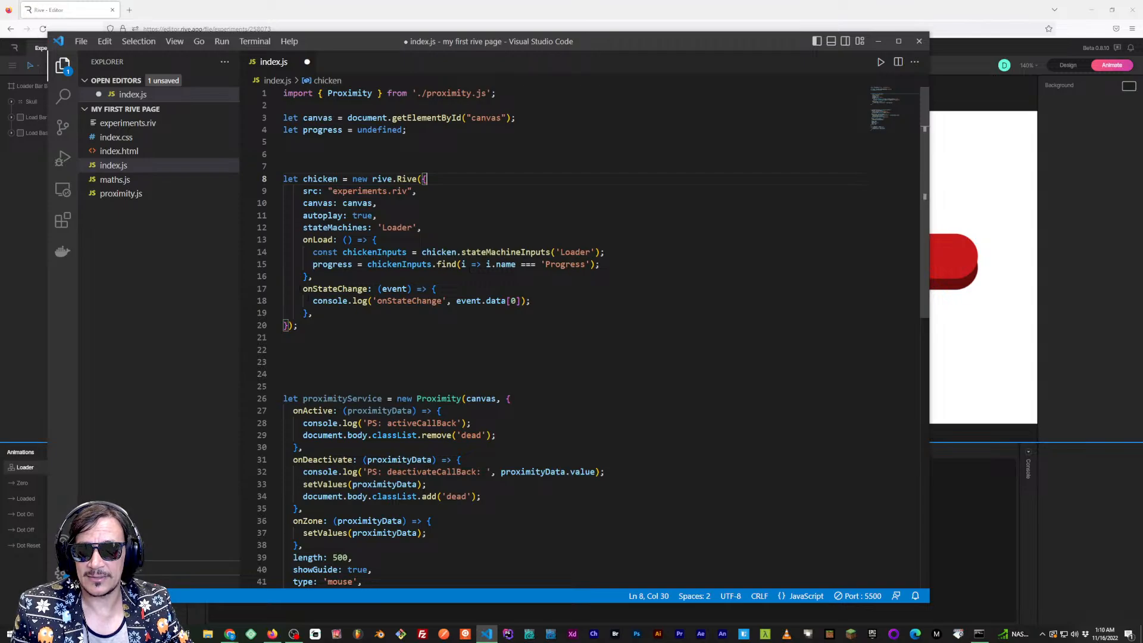
Comment out the onStateChange handler in the chicken Rive block and save index.js
drag(288, 289, 327, 316)
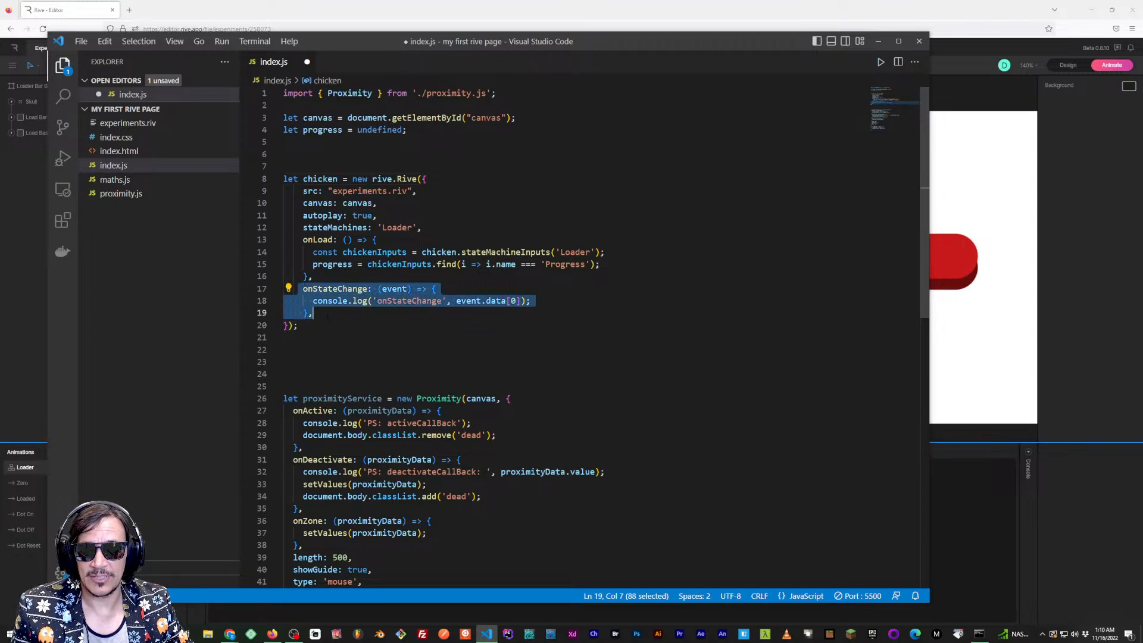
key(ctrl+slash)
key(ctrl+s)
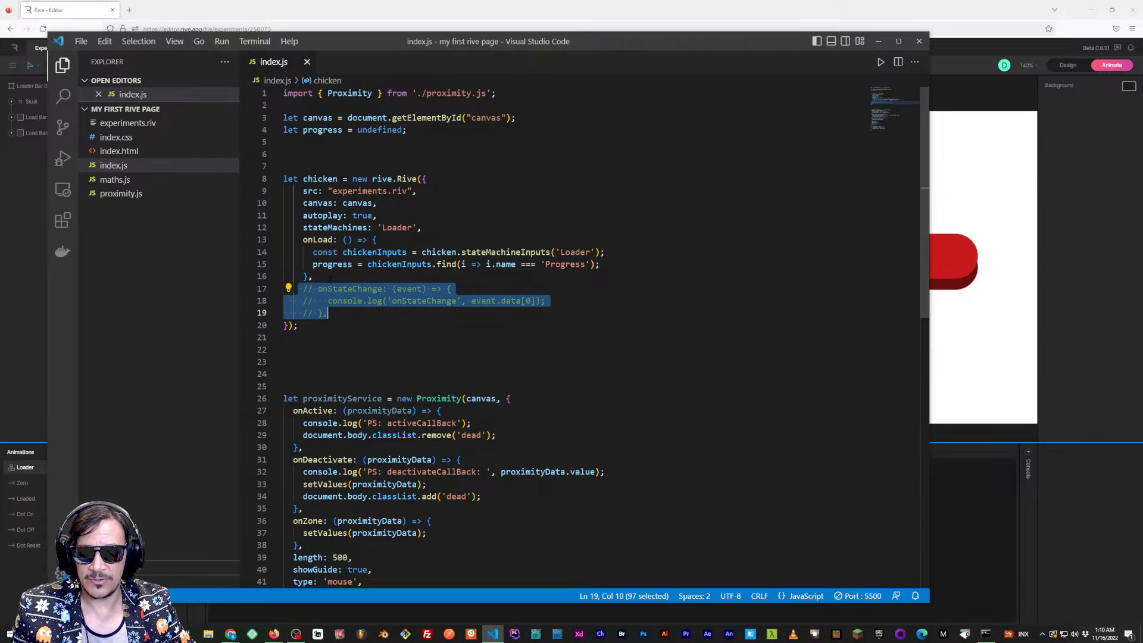
click(330, 277)
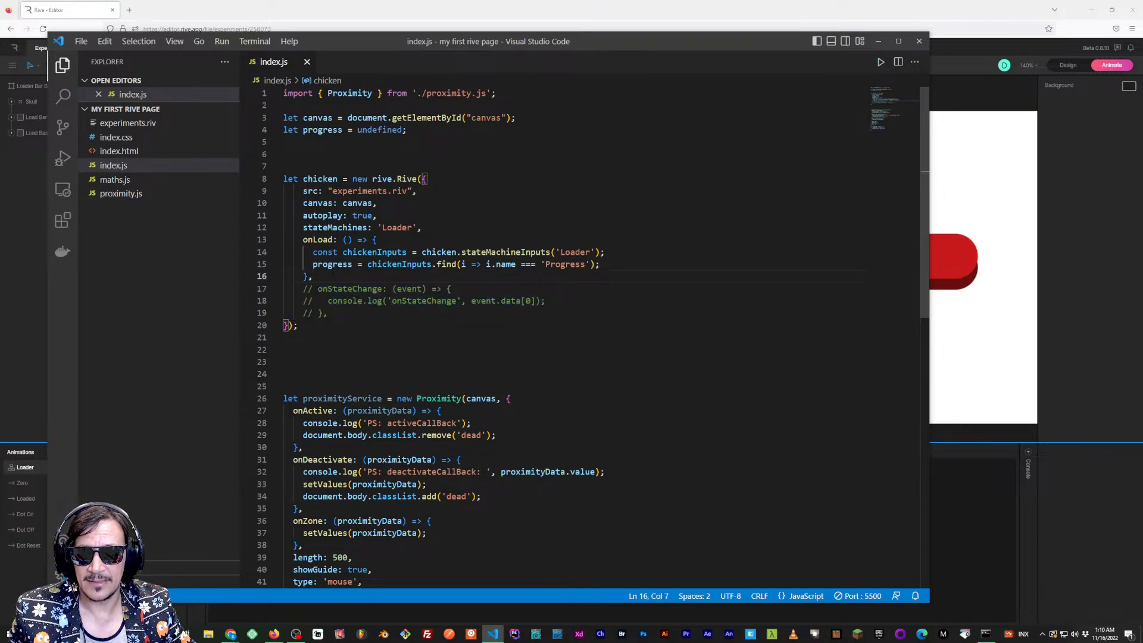
Review when progress receives its reference to the Rive input inside onLoad
double_click(332, 265)
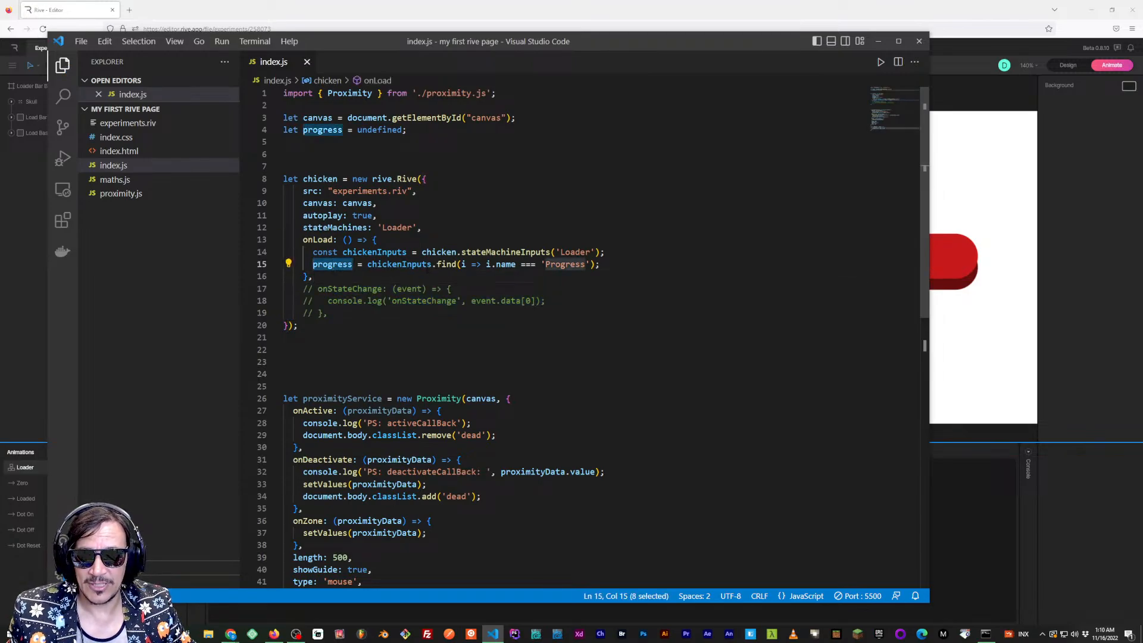
click(347, 216)
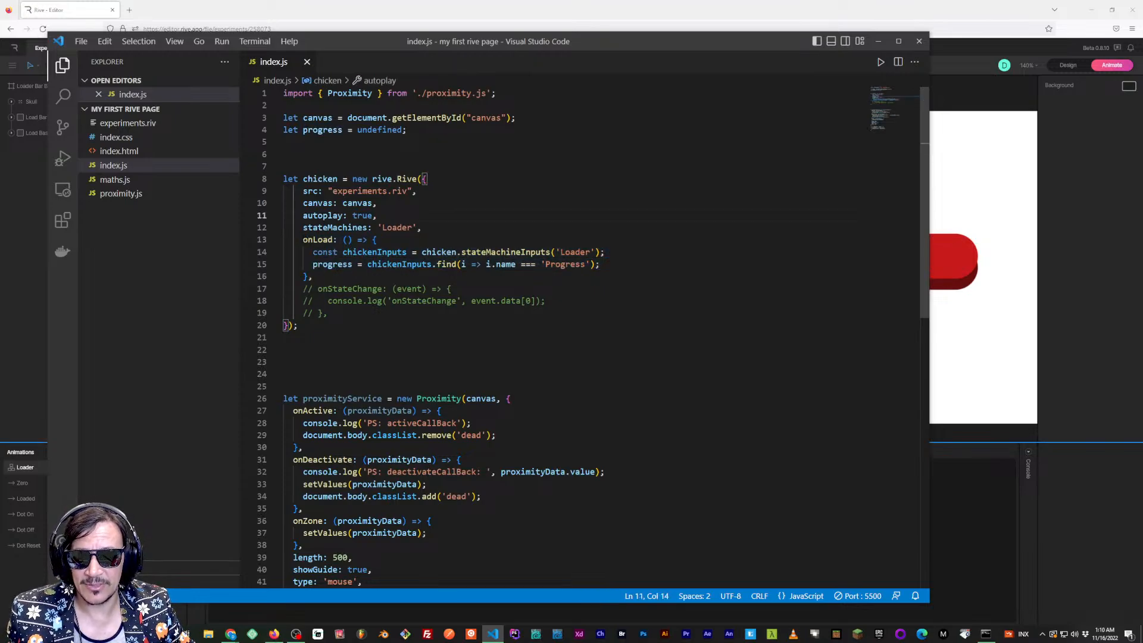
double_click(332, 264)
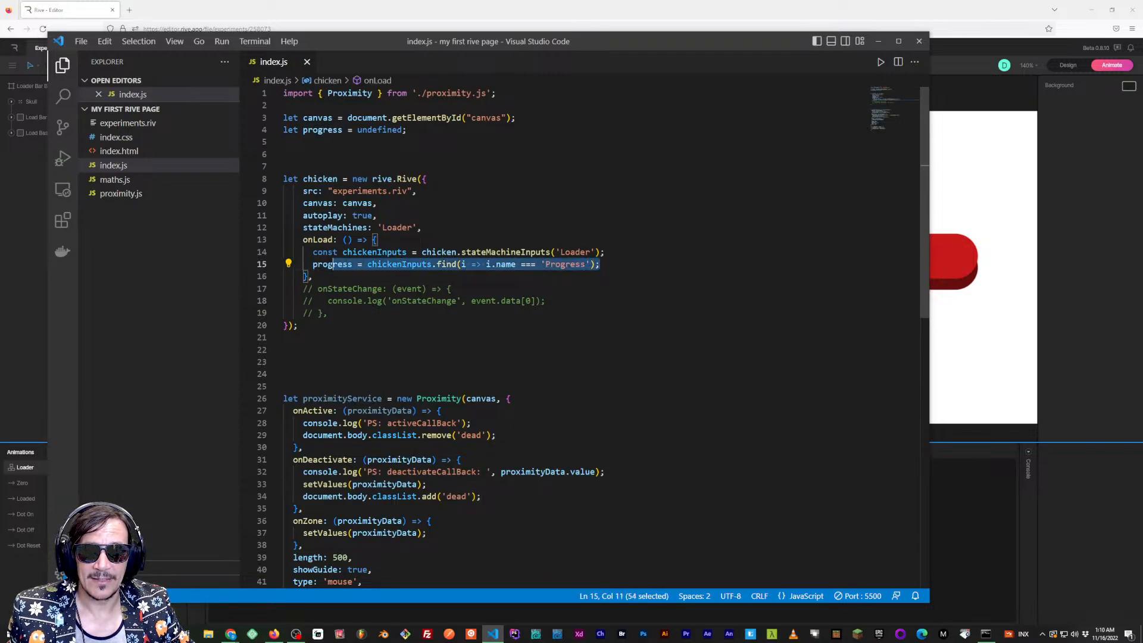
click(334, 240)
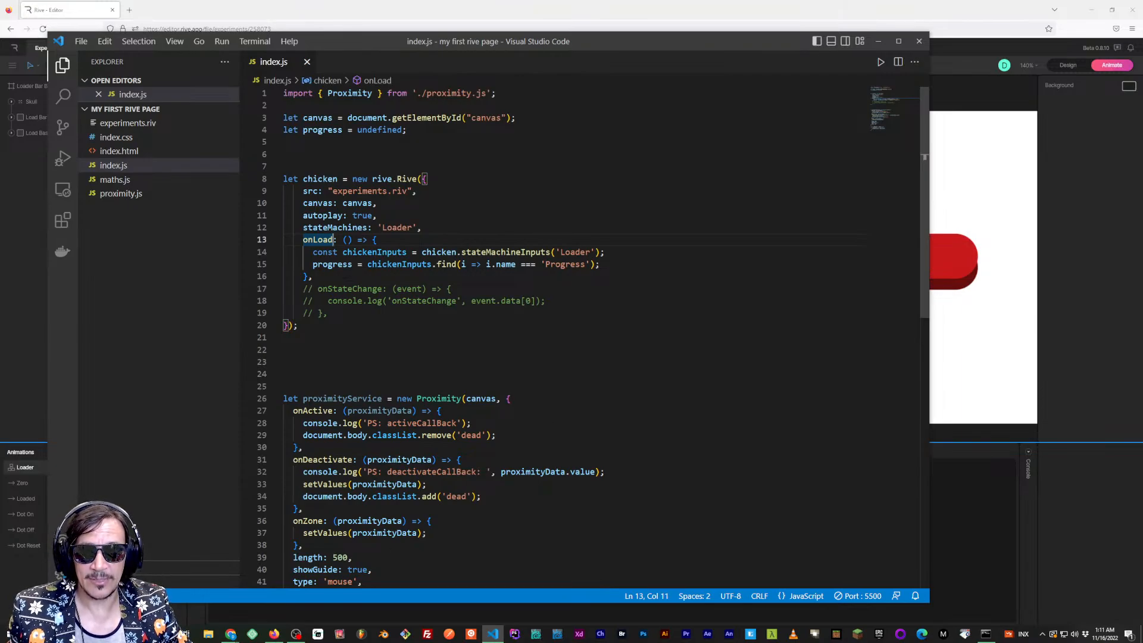
double_click(332, 264)
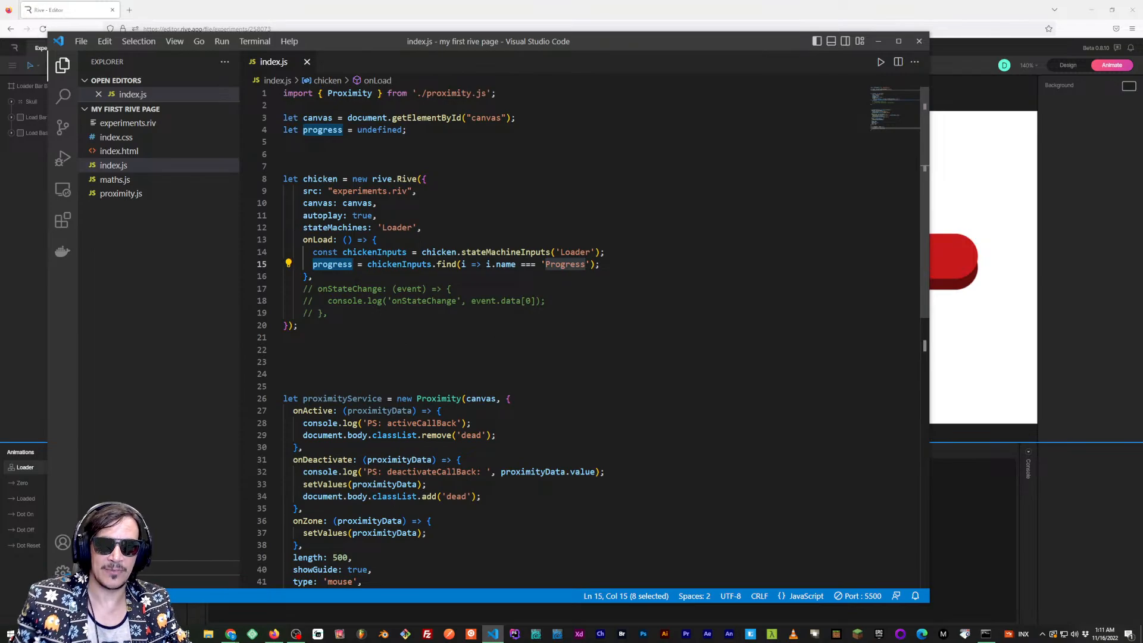
click(342, 275)
double_click(345, 267)
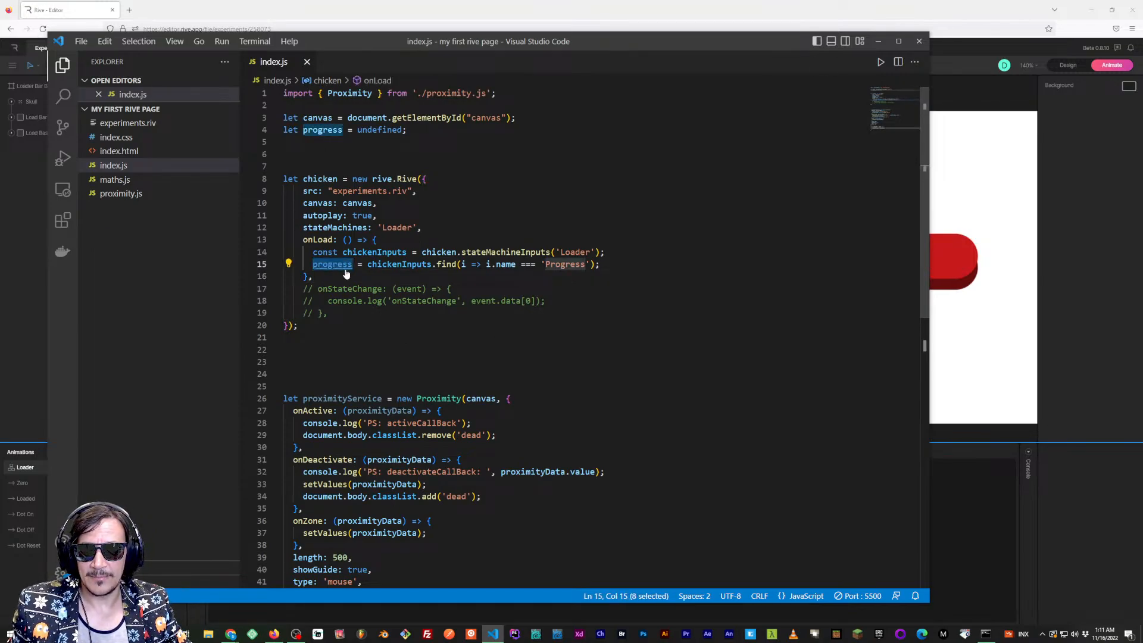
Examine how proximityService is created as a new Proximity from the canvas and an options object
click(285, 154)
scroll(583, 333, down, 5)
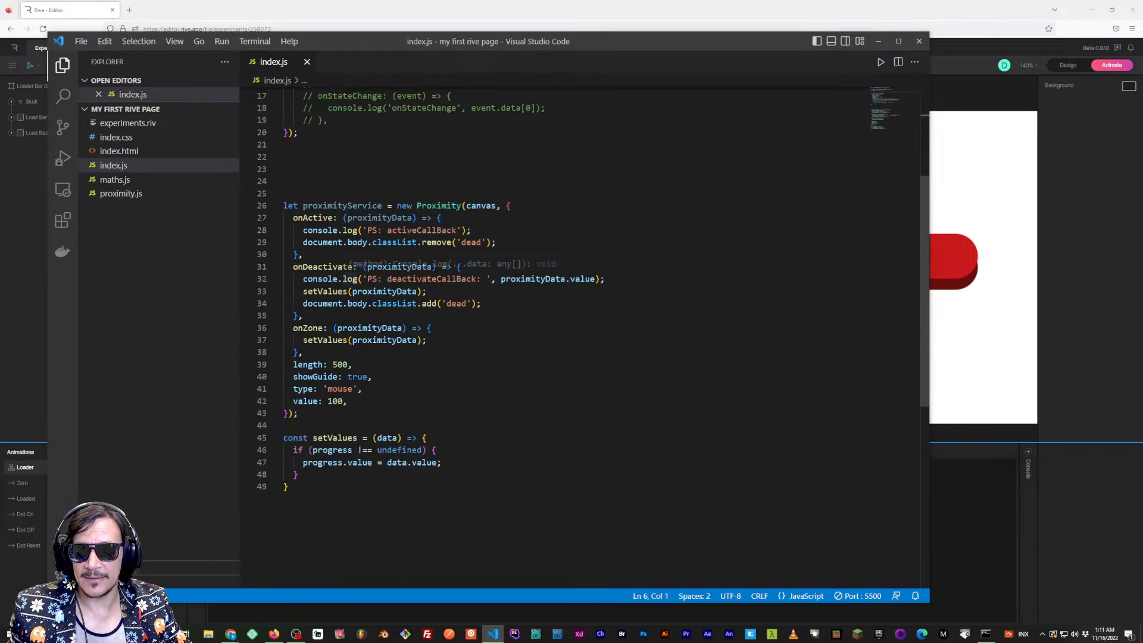
double_click(342, 205)
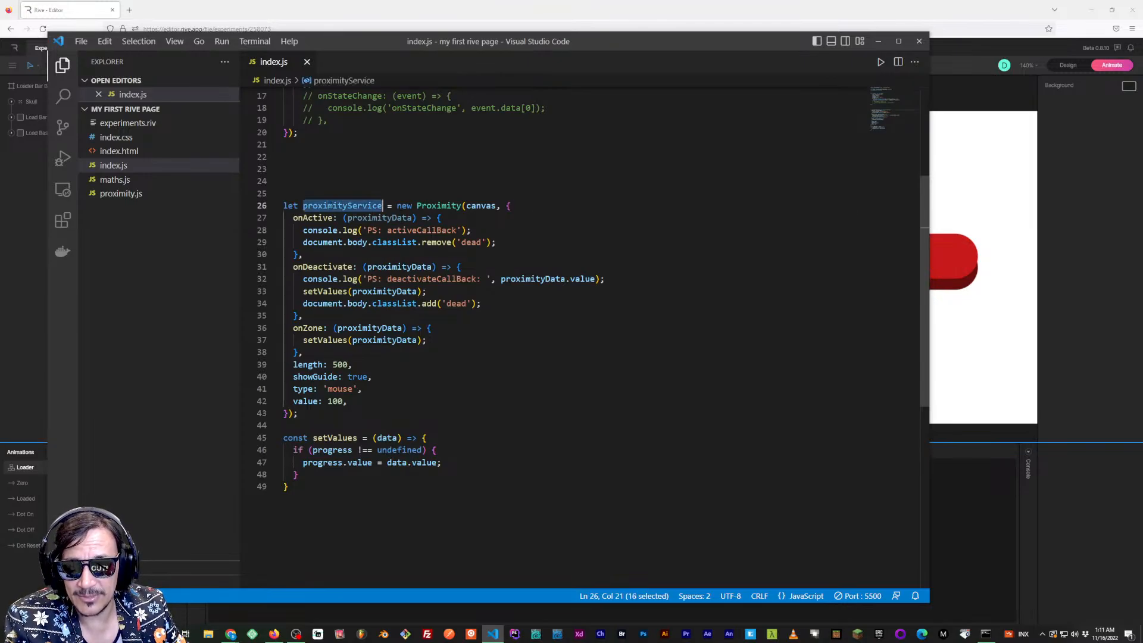
click(409, 191)
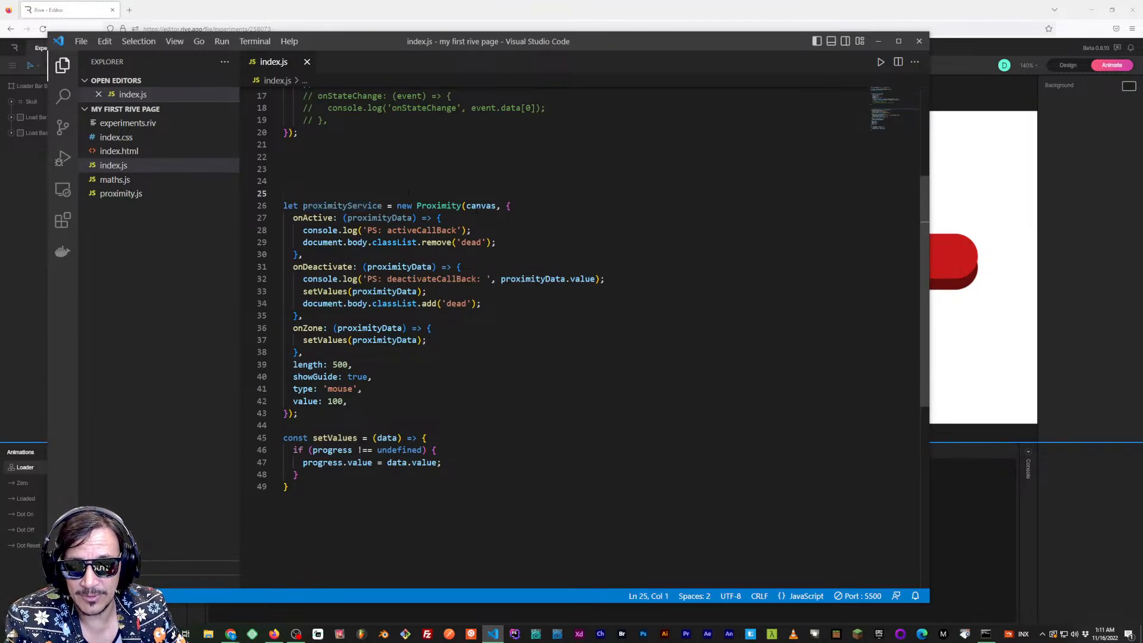
click(539, 205)
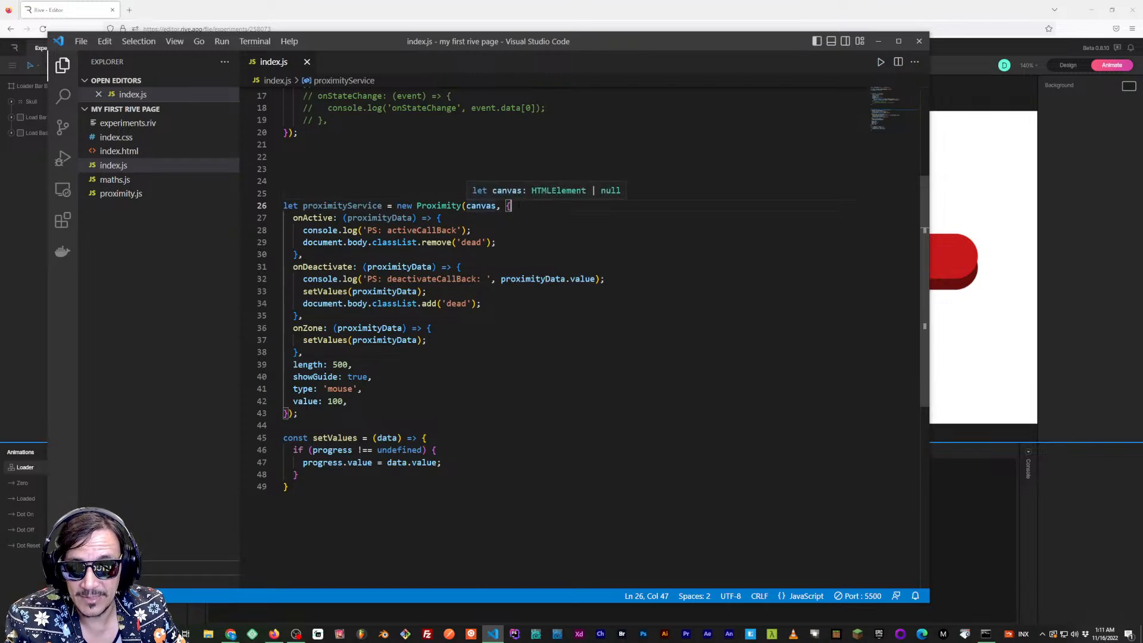
mouse_move(442, 218)
mouse_down()
mouse_move(288, 218)
mouse_move(442, 217)
mouse_up()
click(303, 206)
Examine the onActive callback of proximityService, which logs a message and removes the 'dead' class from the body
click(455, 219)
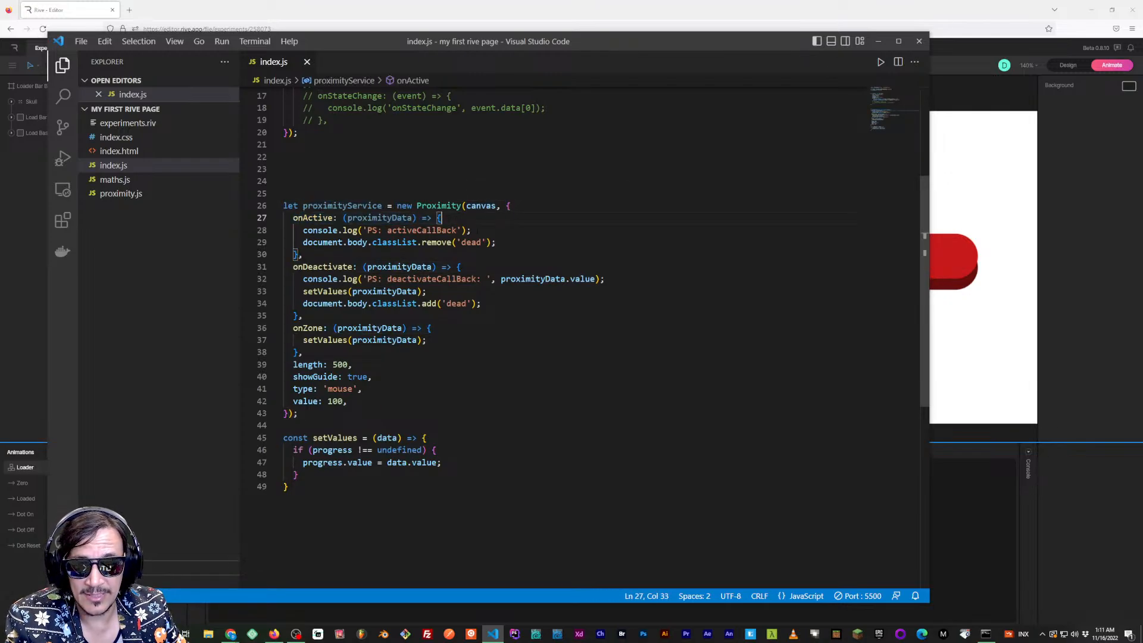
click(488, 231)
click(509, 252)
drag(509, 253, 291, 206)
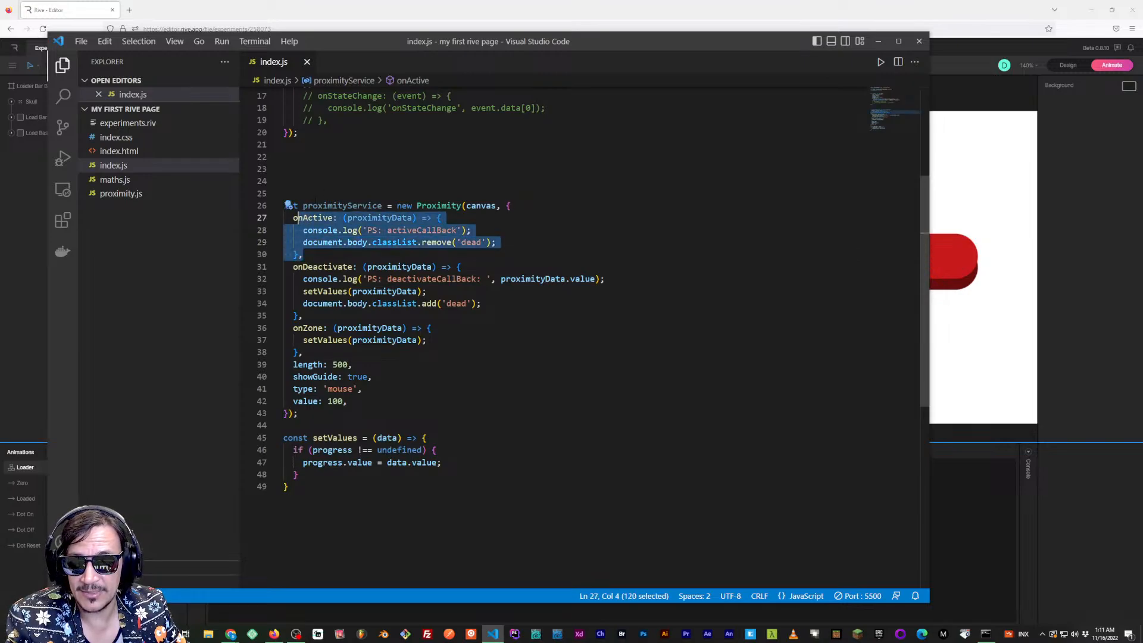
click(326, 192)
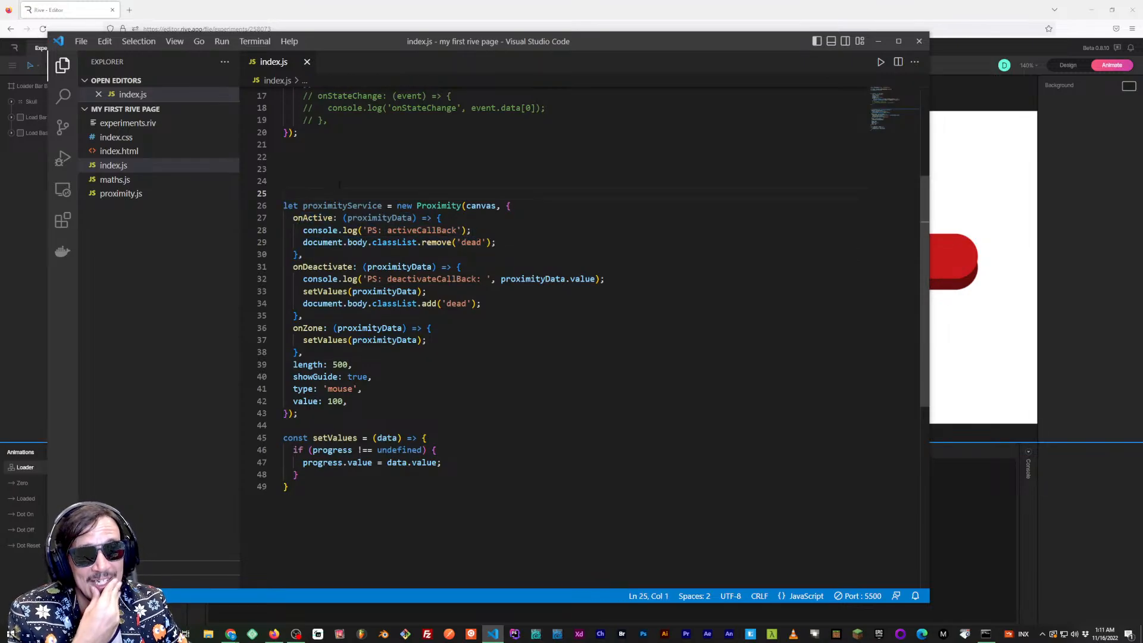
Review the arguments passed to new Proximity for proximityService: the canvas element and the options object
click(381, 206)
click(334, 171)
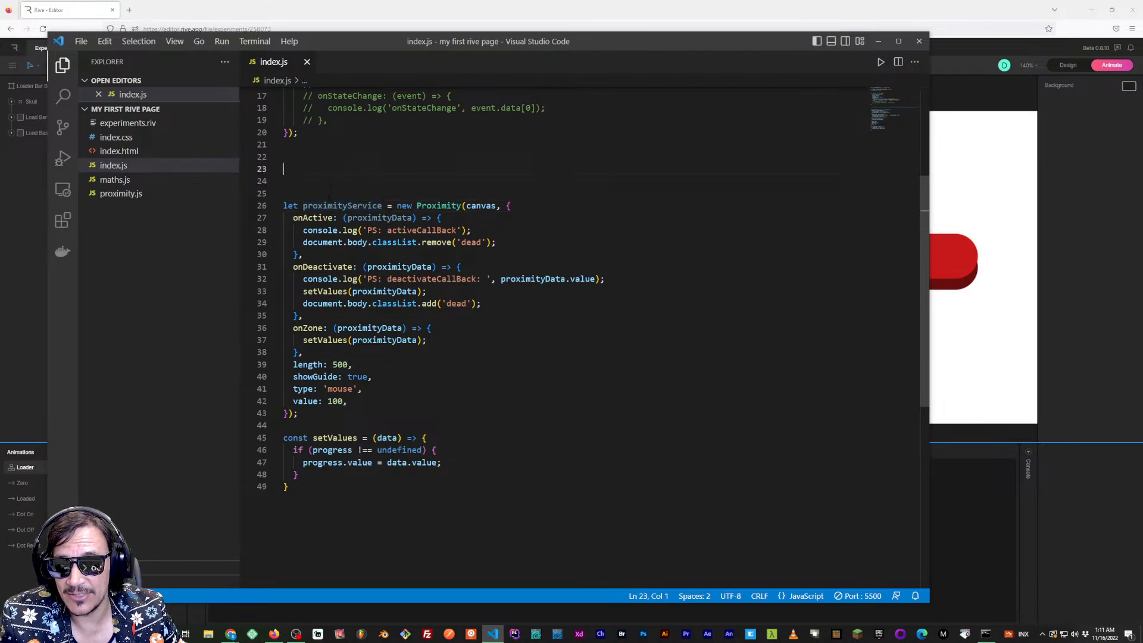
click(342, 205)
click(438, 205)
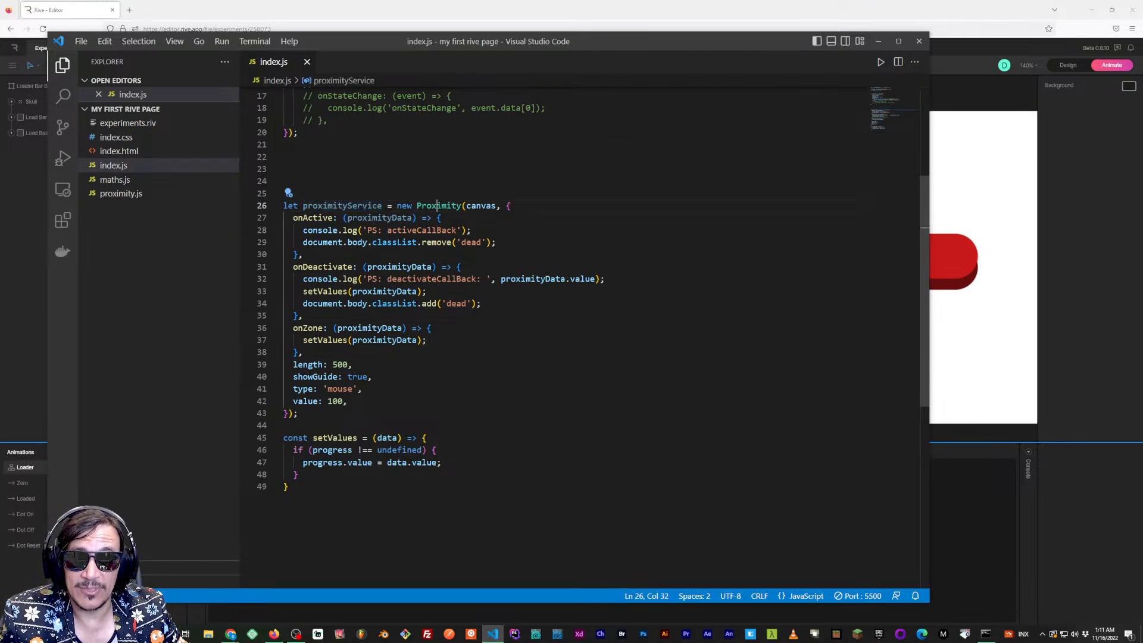
double_click(481, 205)
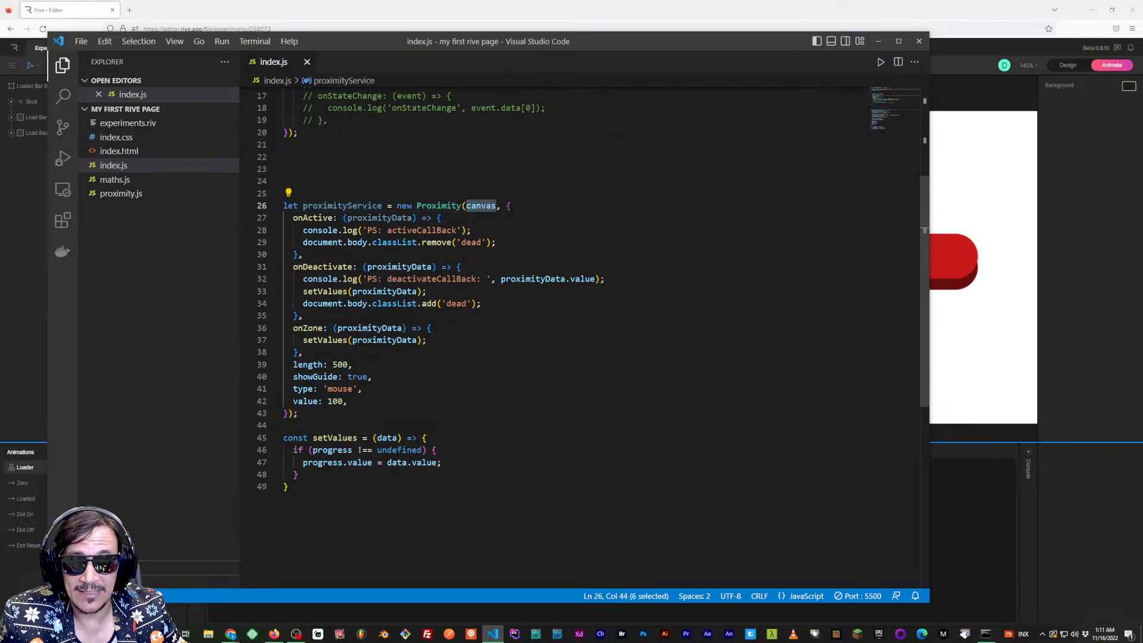
drag(501, 205, 457, 346)
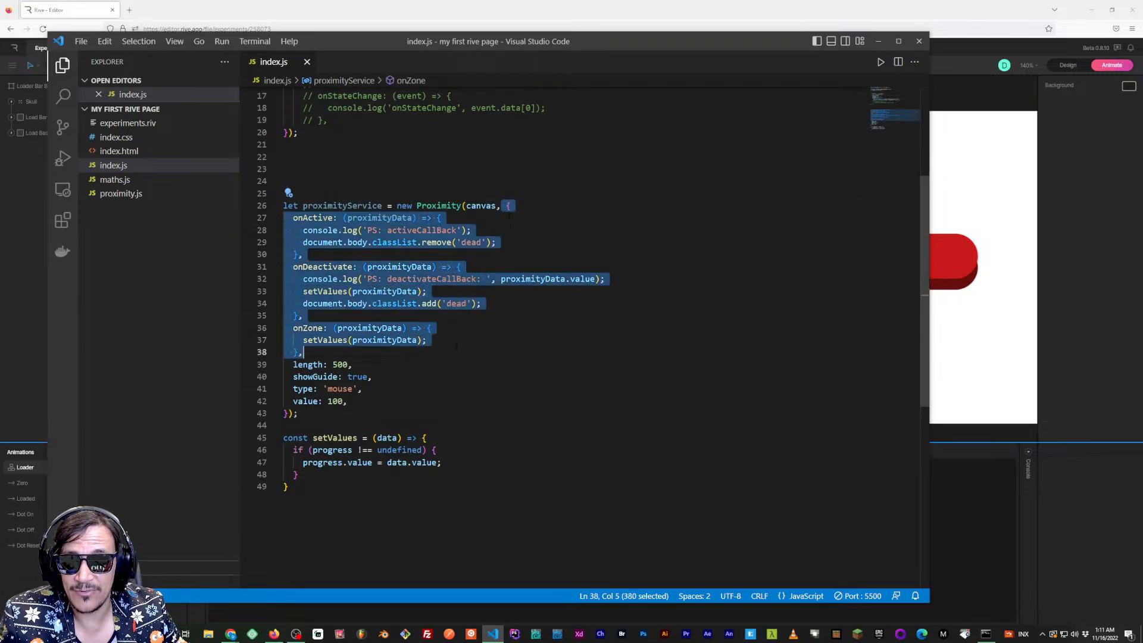
click(420, 353)
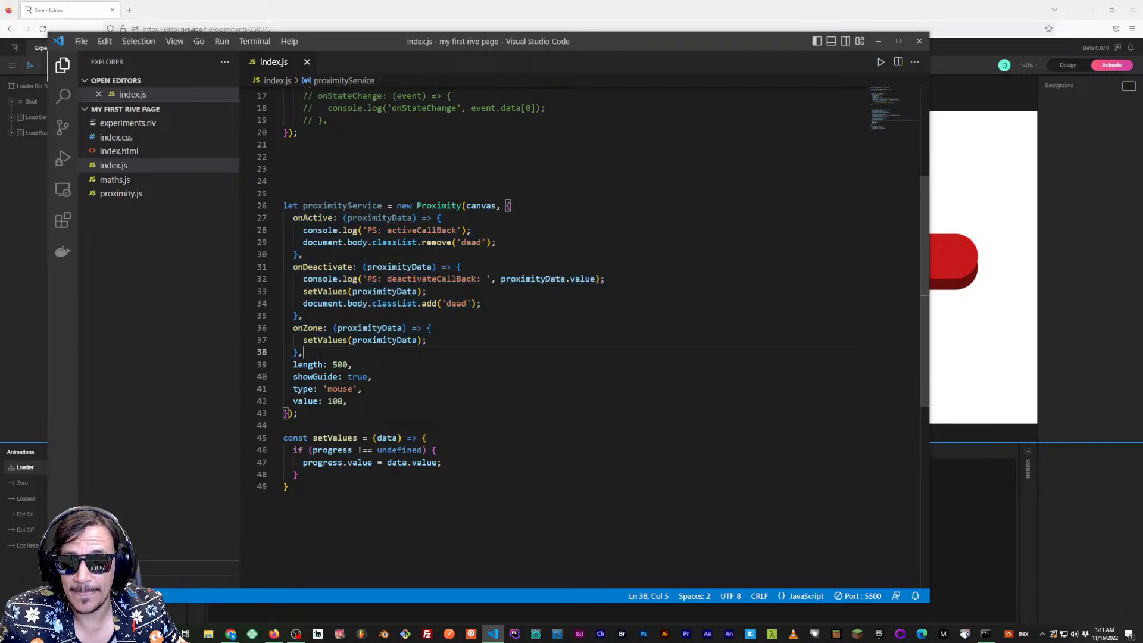
Review the onActive, onDeactivate and onZone callbacks, and test the pointer entering the proximity zone on the Rive Test page in Chrome
double_click(312, 218)
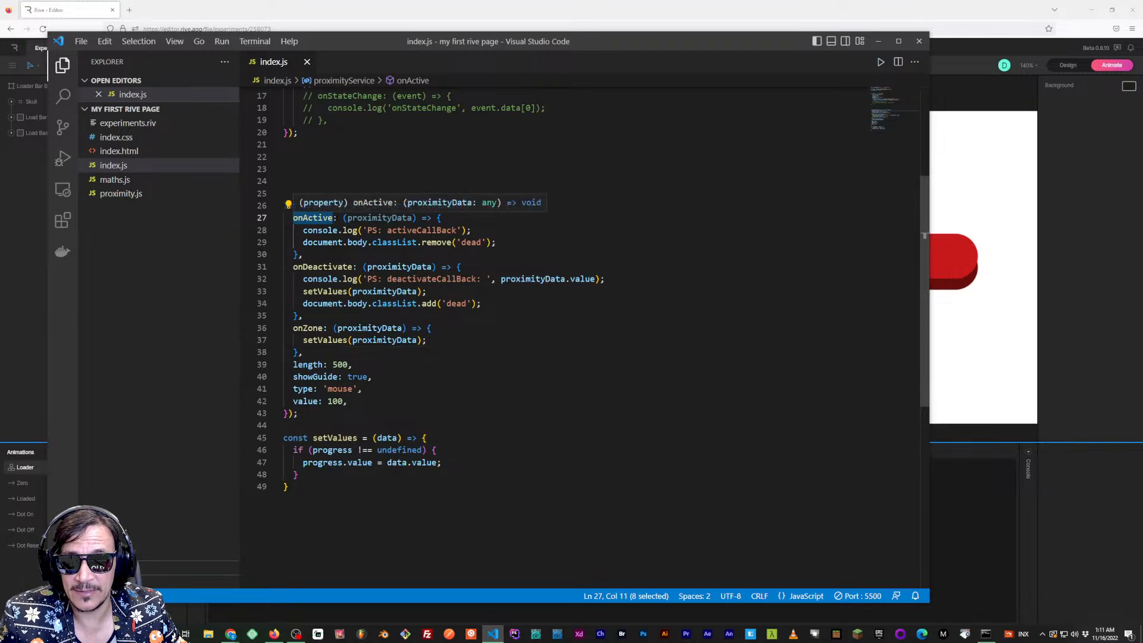
double_click(322, 267)
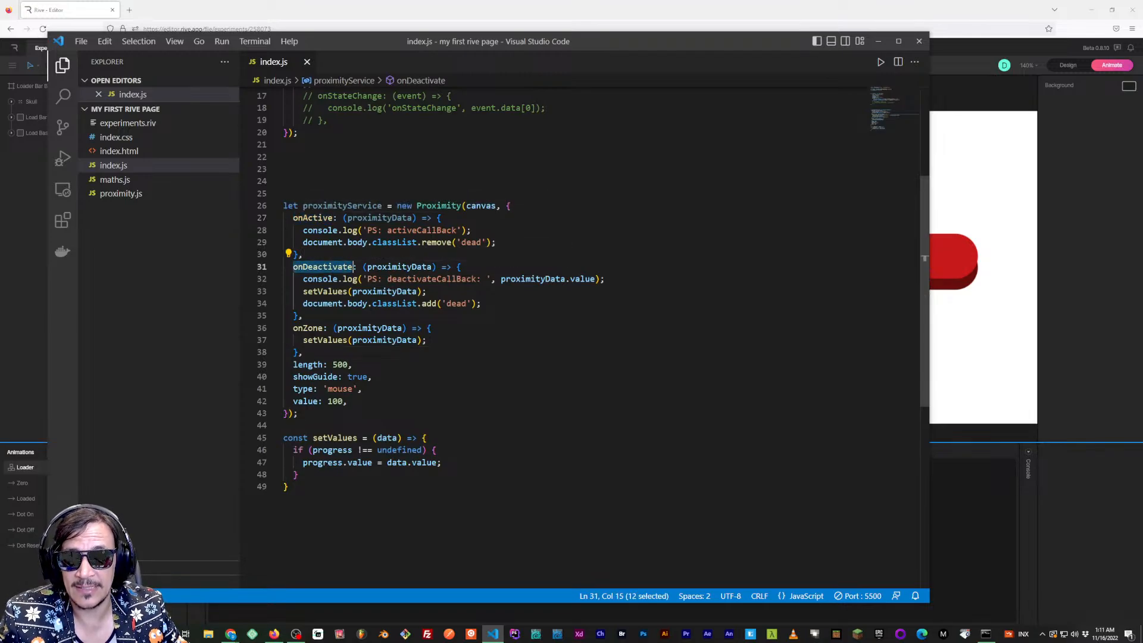
double_click(308, 328)
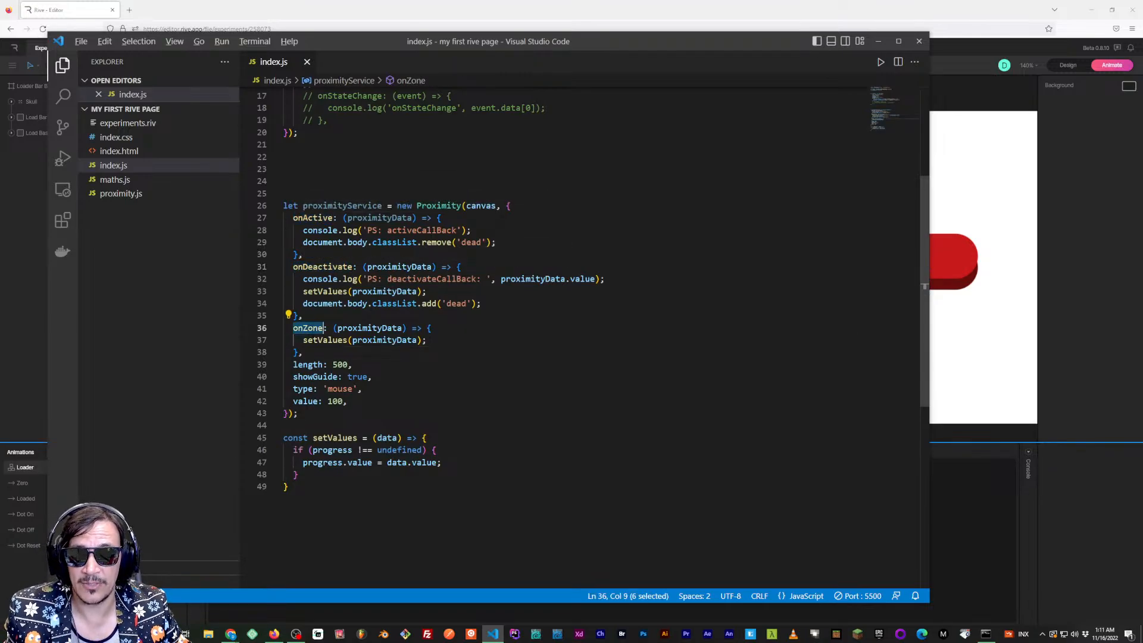
key(alt+Tab)
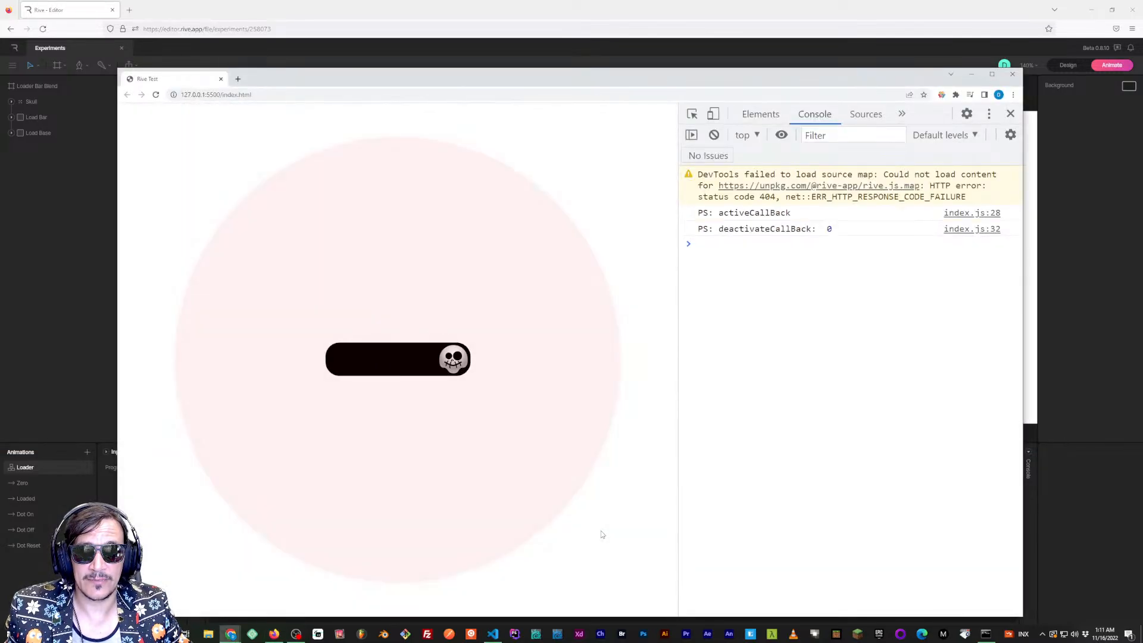
mouse_move(557, 498)
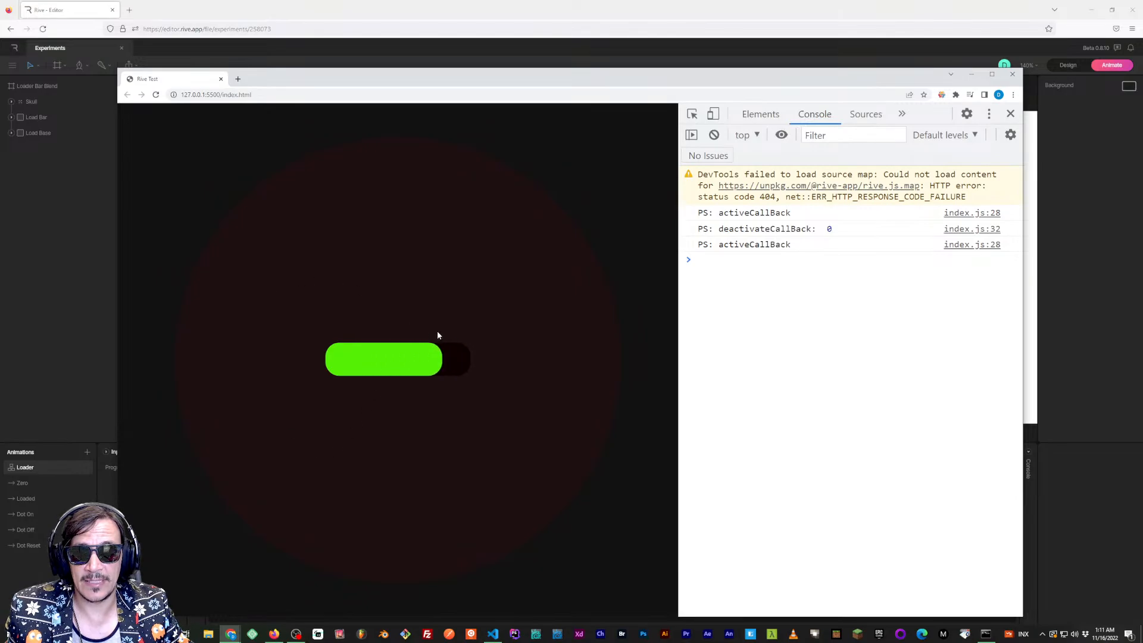
key(alt+Tab)
key(alt+Tab)
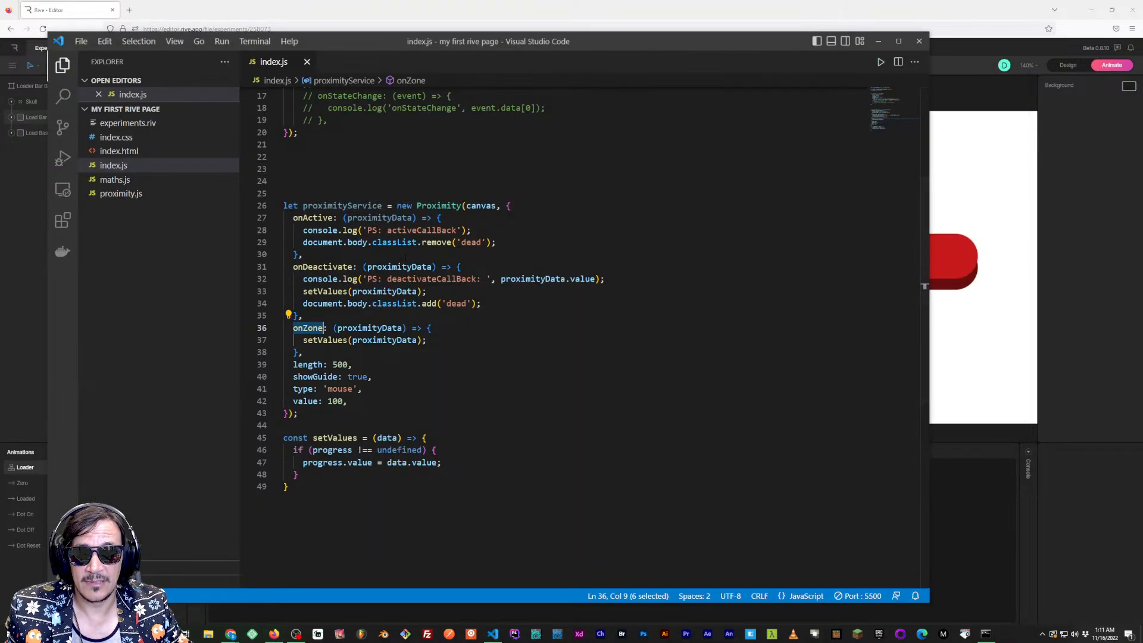
Examine the proximityData parameter that the proximityService callbacks receive
double_click(369, 328)
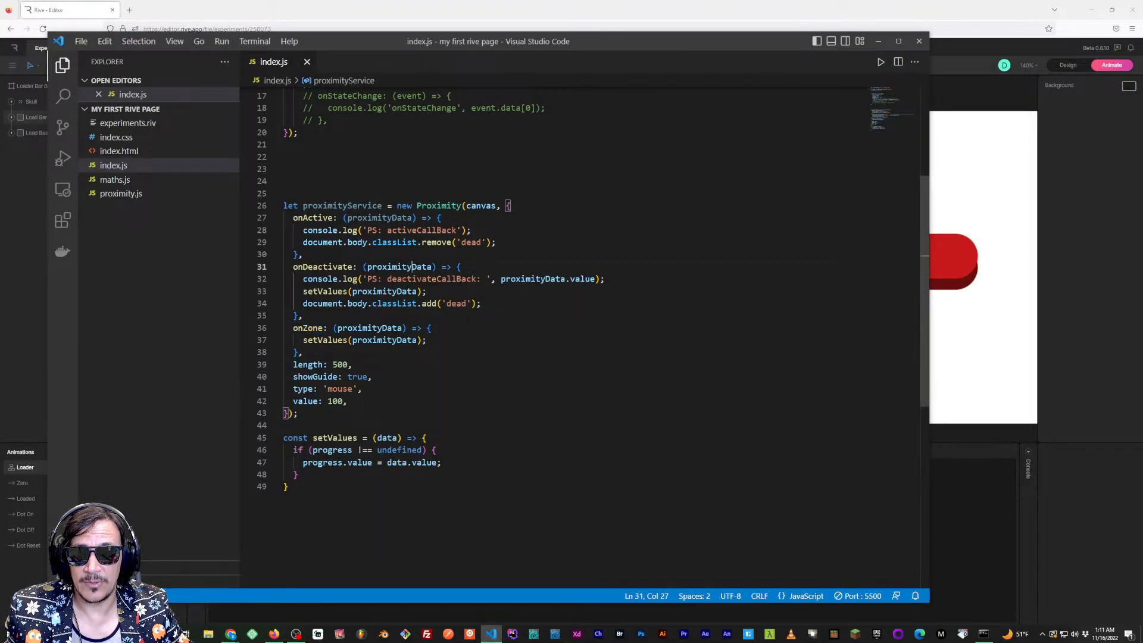
double_click(379, 218)
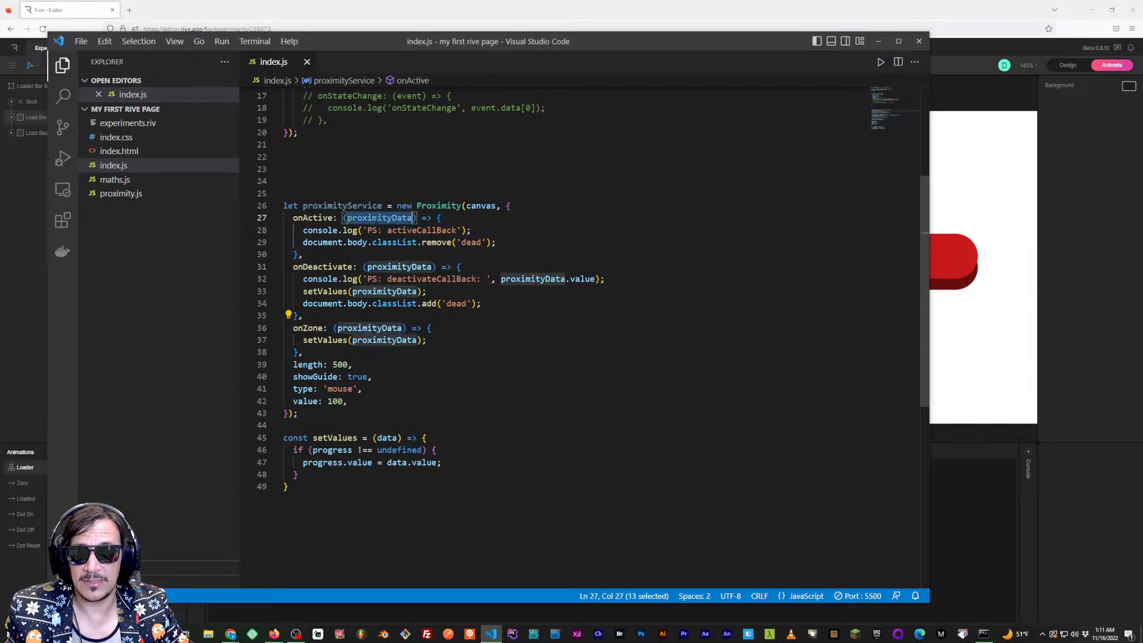
click(455, 218)
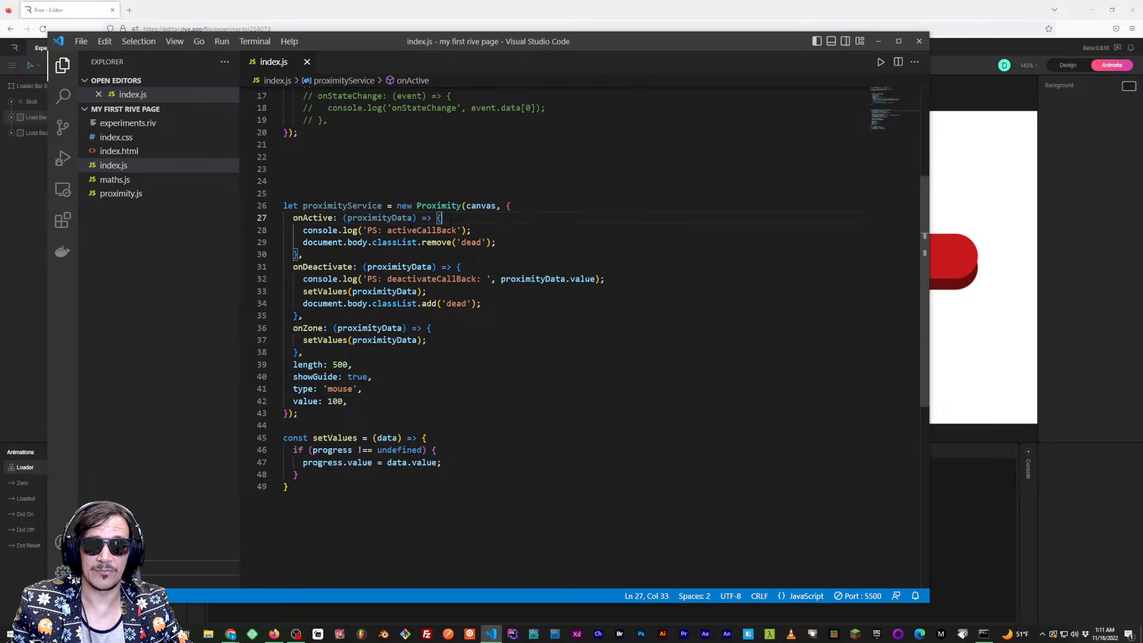
Examine the length option of proximityService and compare it with the guide circle around the loader on the Rive Test page in Chrome
click(357, 364)
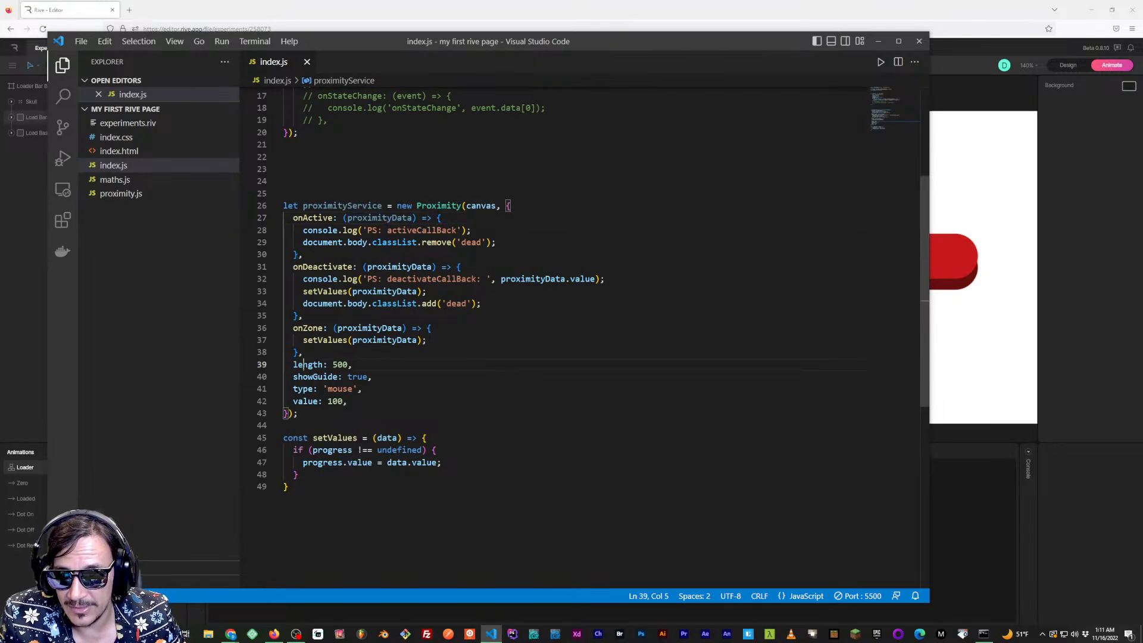
double_click(308, 364)
double_click(340, 364)
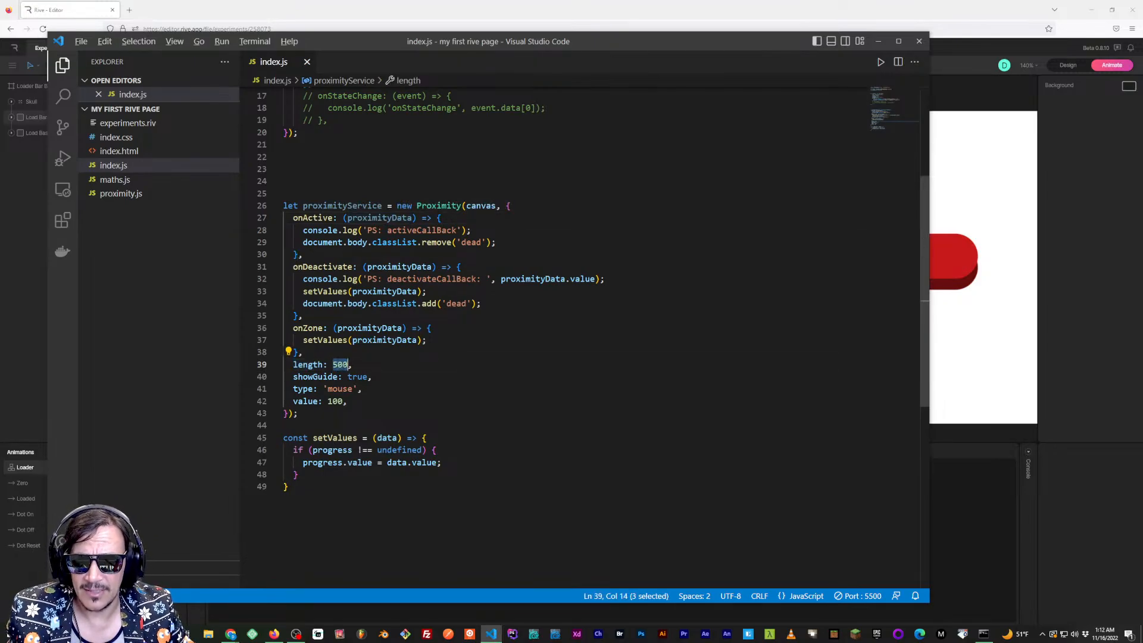
key(alt+Tab)
key(alt+Tab)
key(alt+Tab)
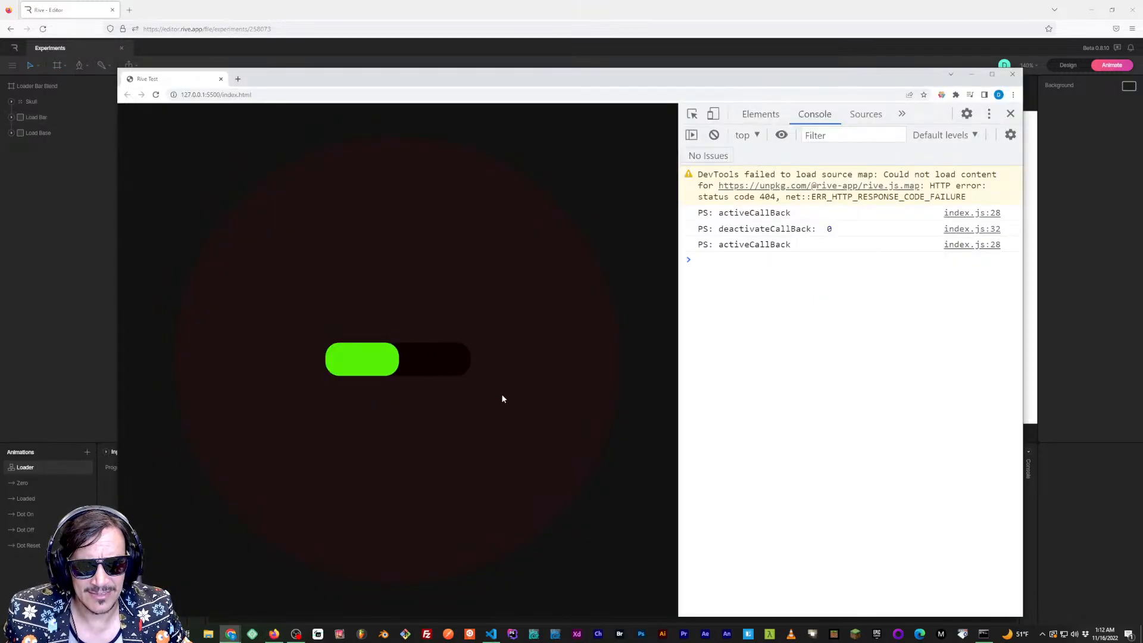
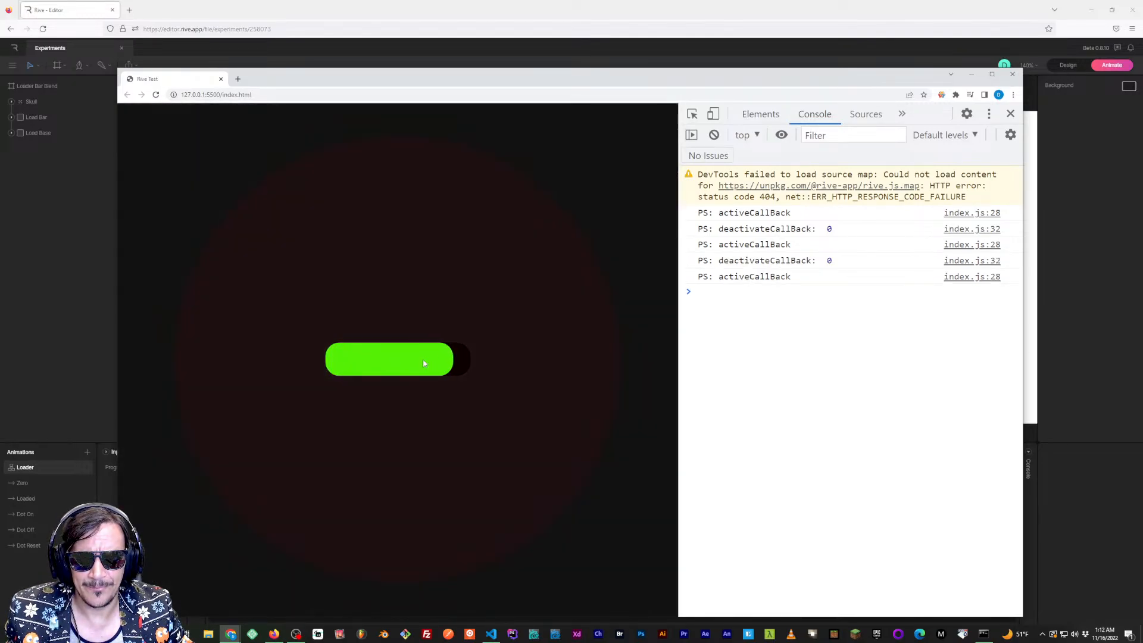
key(alt+Tab)
key(alt+Tab)
key(alt+Tab)
key(alt+Tab)
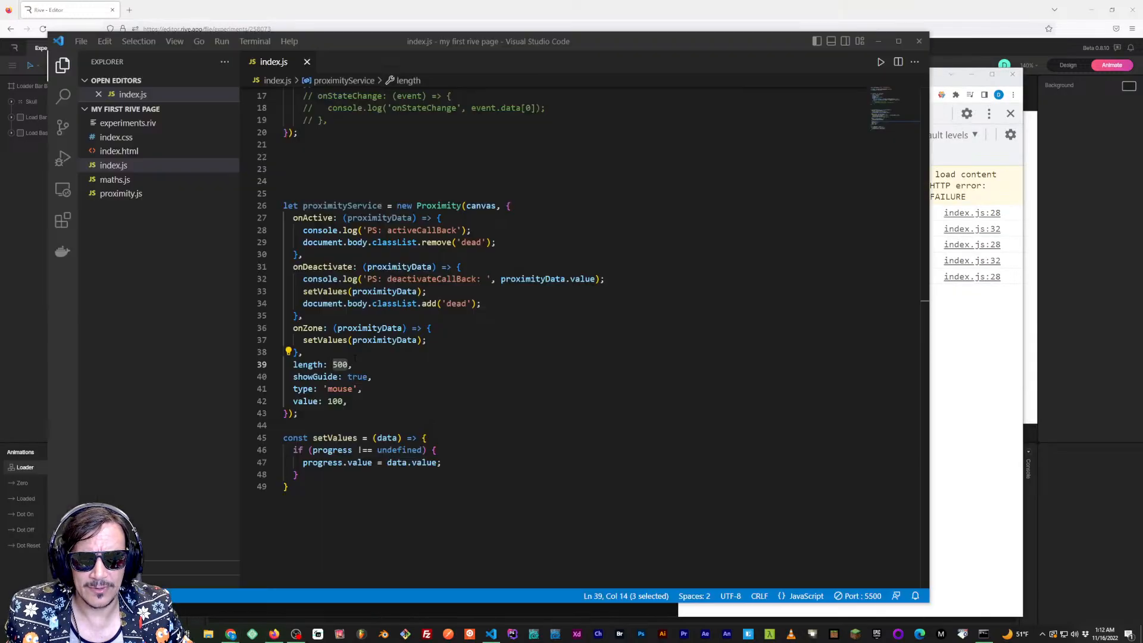
click(359, 365)
click(307, 364)
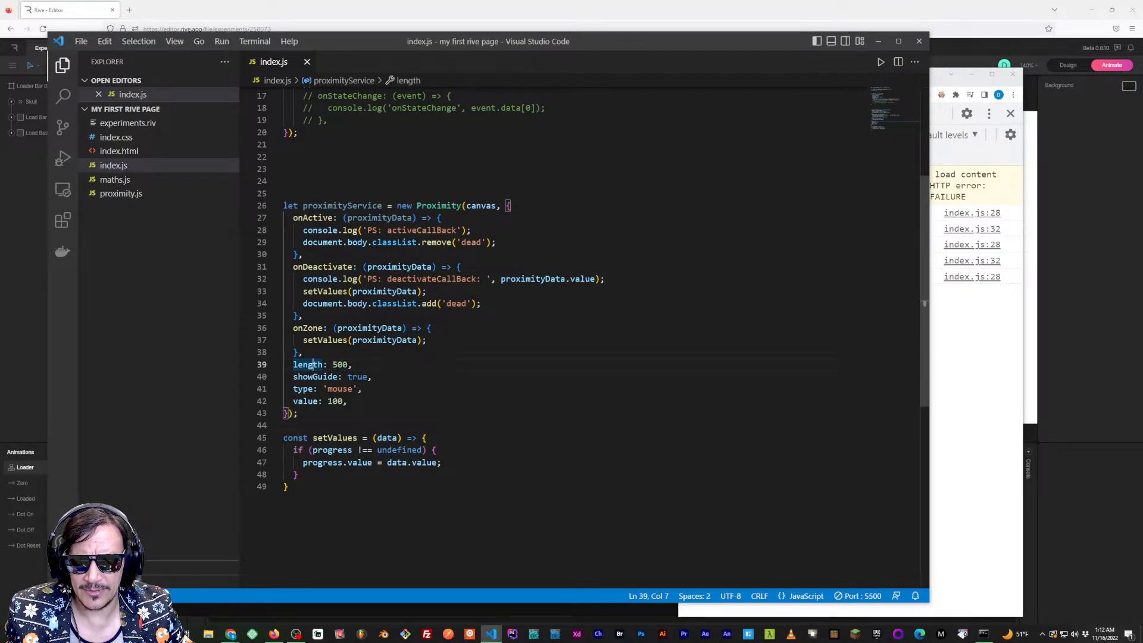
double_click(340, 364)
click(362, 364)
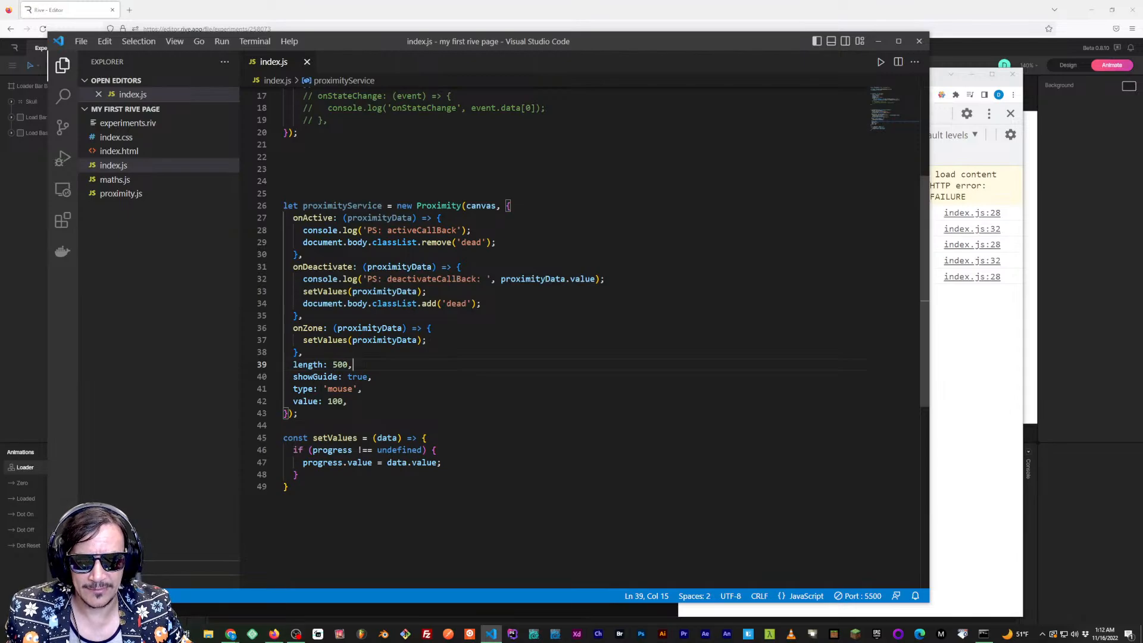
Examine the showGuide and type options, and test mouse movement across the guide circle on the Rive Test page in Chrome
double_click(316, 376)
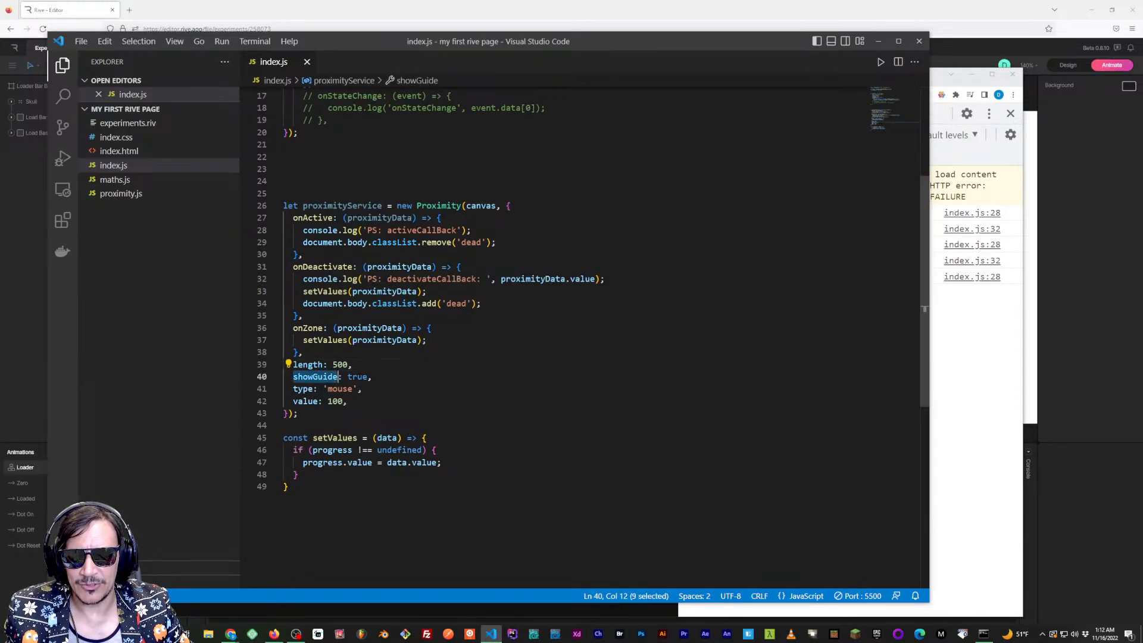
double_click(358, 377)
click(372, 376)
click(303, 389)
double_click(340, 389)
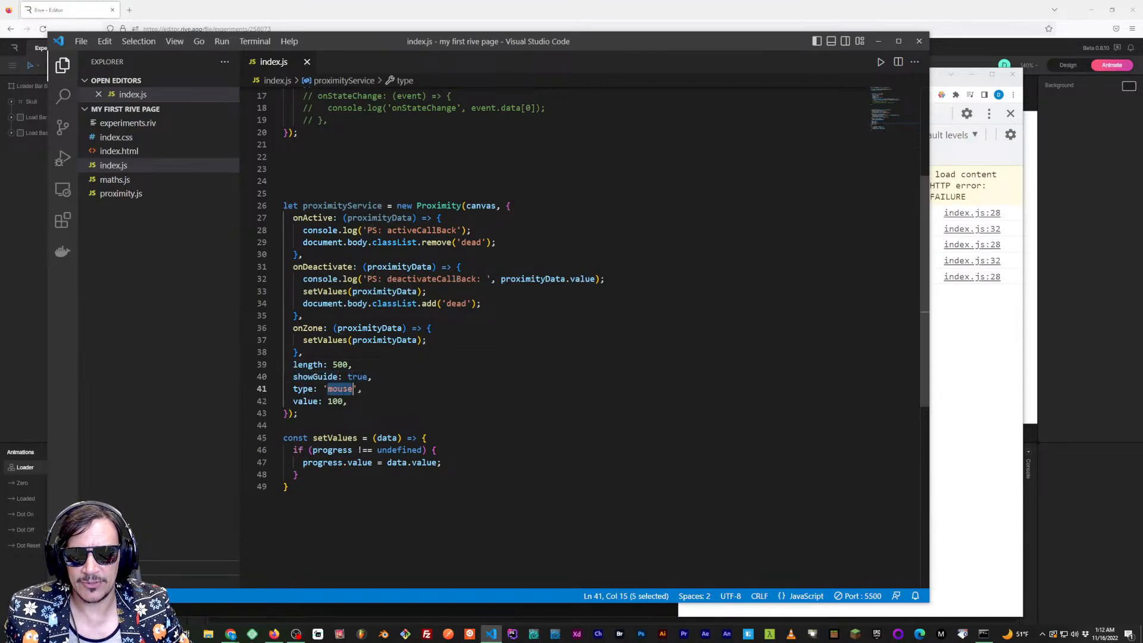
key(alt+Tab)
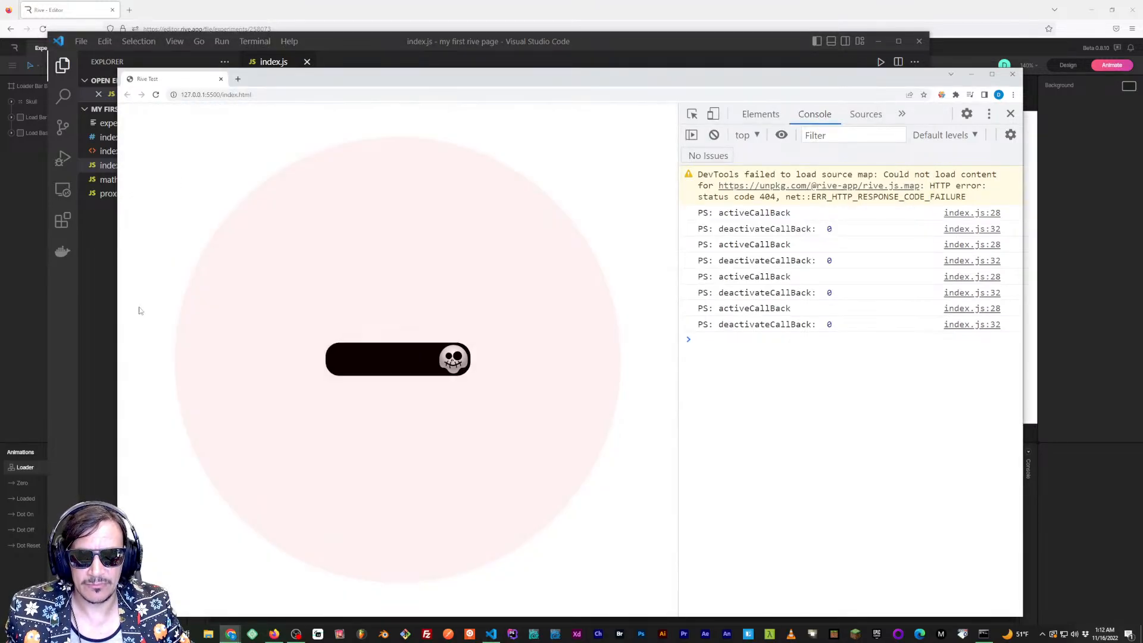
mouse_move(473, 306)
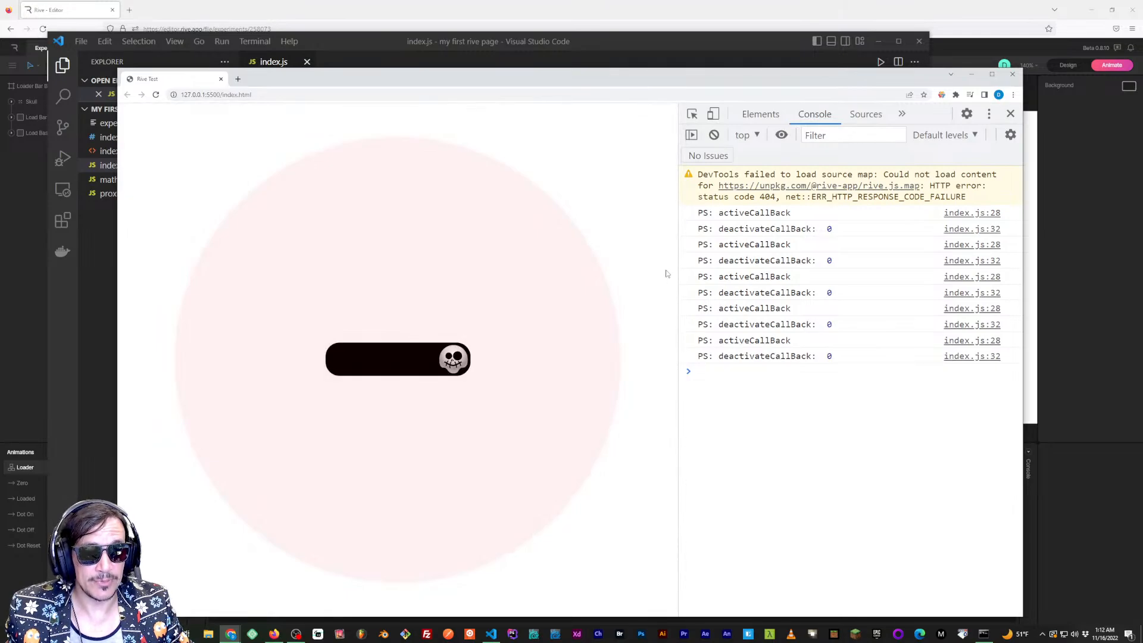
key(alt+Tab)
Review the four settings from length to value in the proximityService options and select those lines together
key(Down)
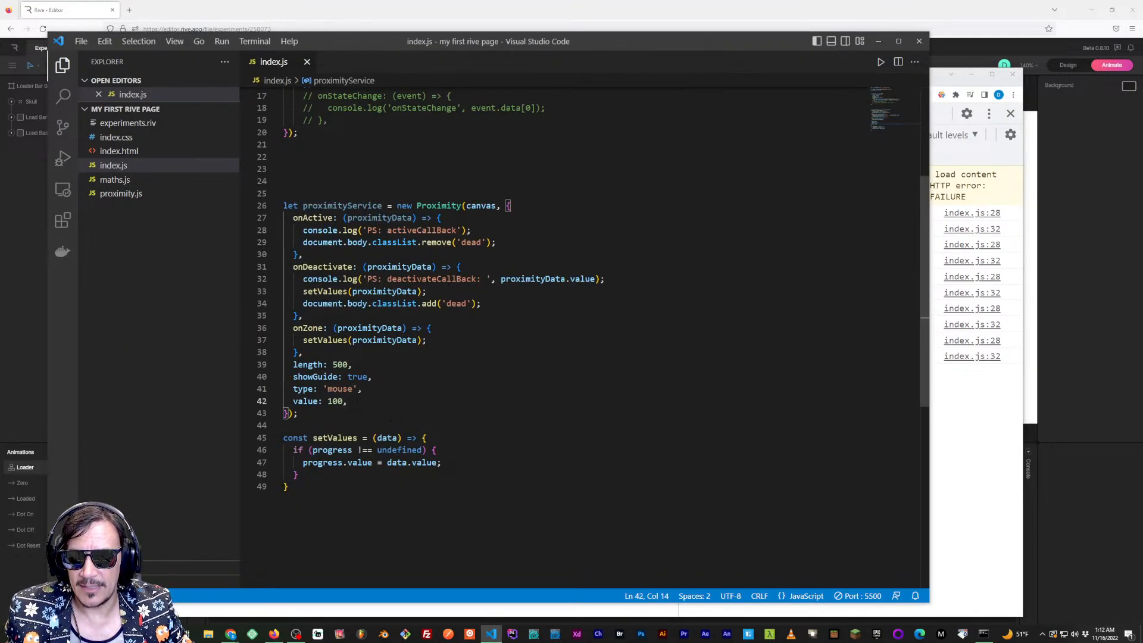
key(End)
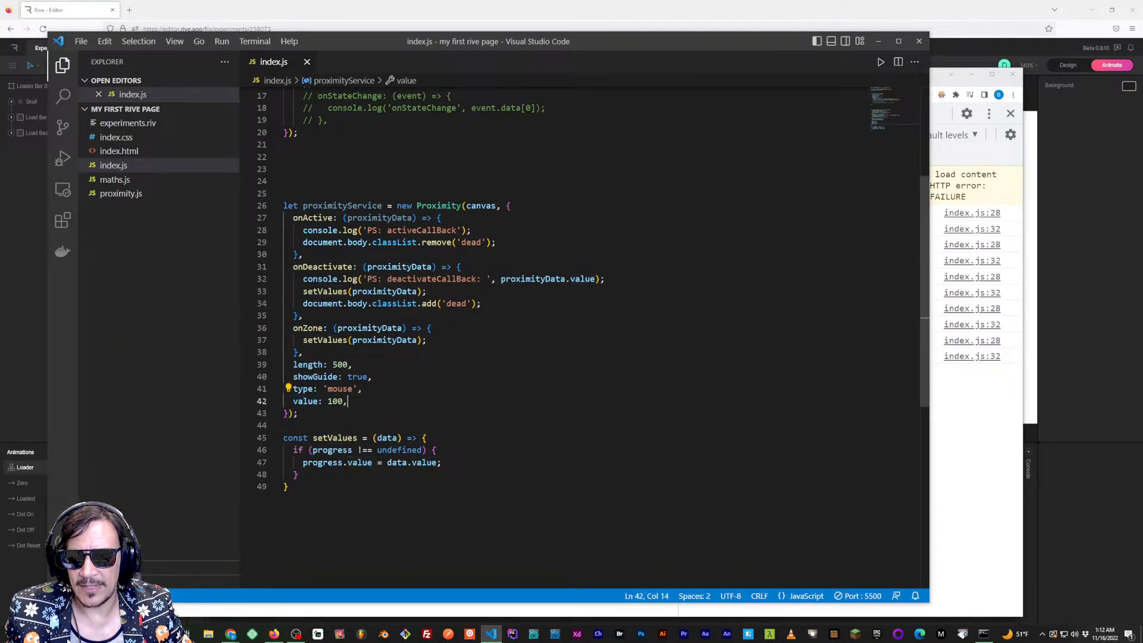
key(End)
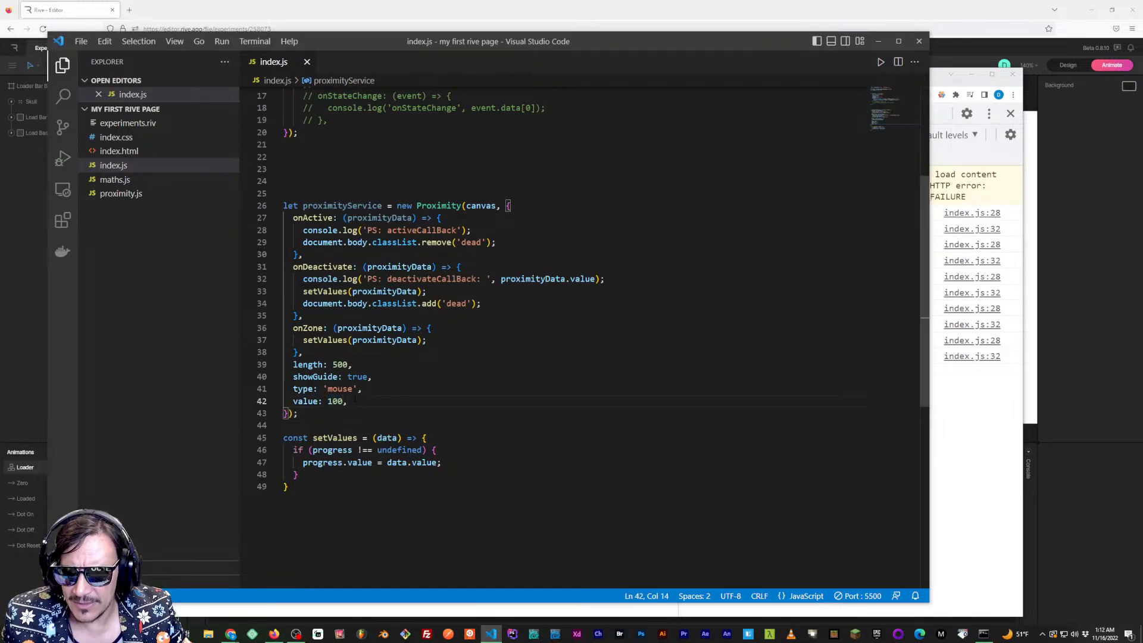
key(shift+Up)
key(shift+Up)
key(shift+Up)
key(Up)
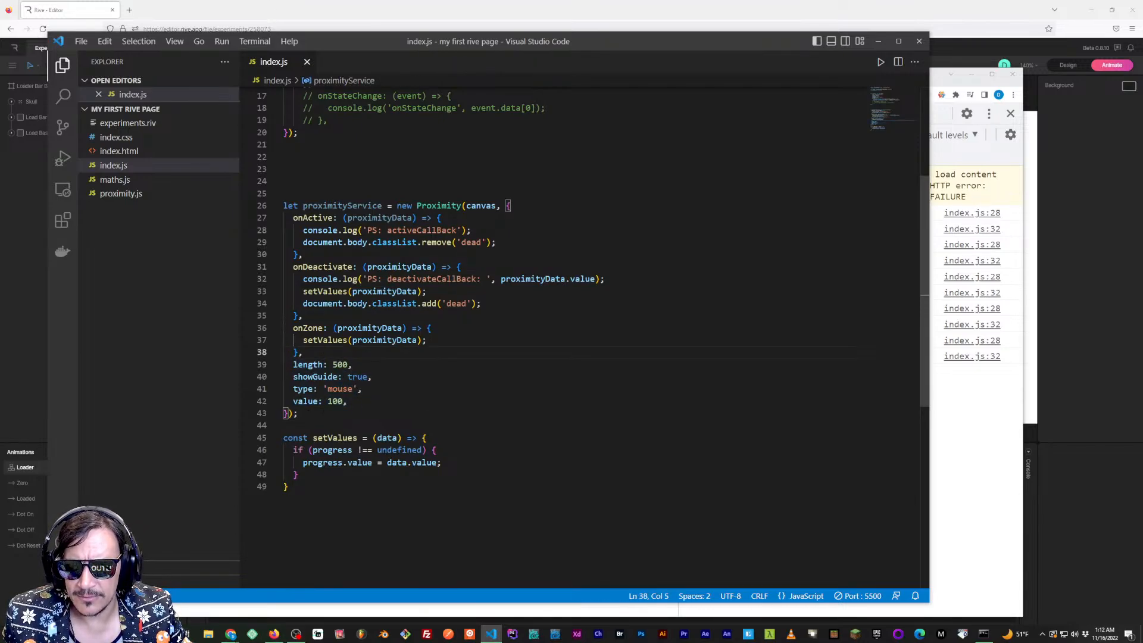
key(Down)
key(Down)
key(Down)
key(Down)
key(End)
key(shift+Left)
key(shift+Left)
key(shift+Left)
key(shift+Up)
key(shift+Up)
key(shift+Up)
key(shift+Home)
key(shift+Home)
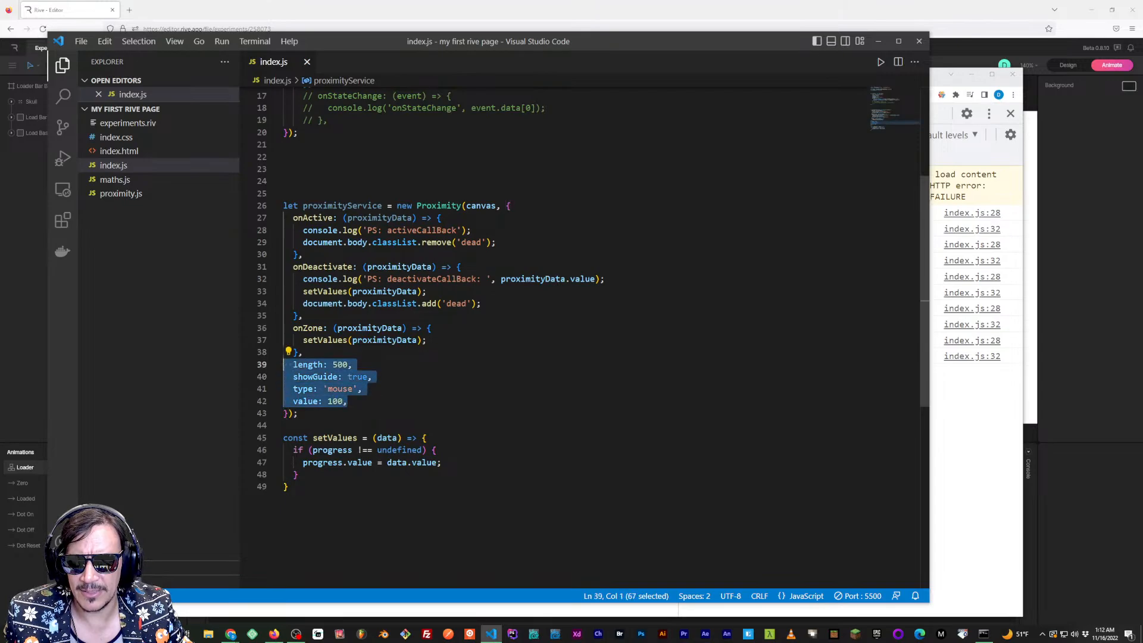
Examine the value option and test how the loader fills as the pointer approaches its centre on the Rive Test page in Chrome
click(303, 353)
double_click(305, 401)
double_click(335, 402)
click(355, 404)
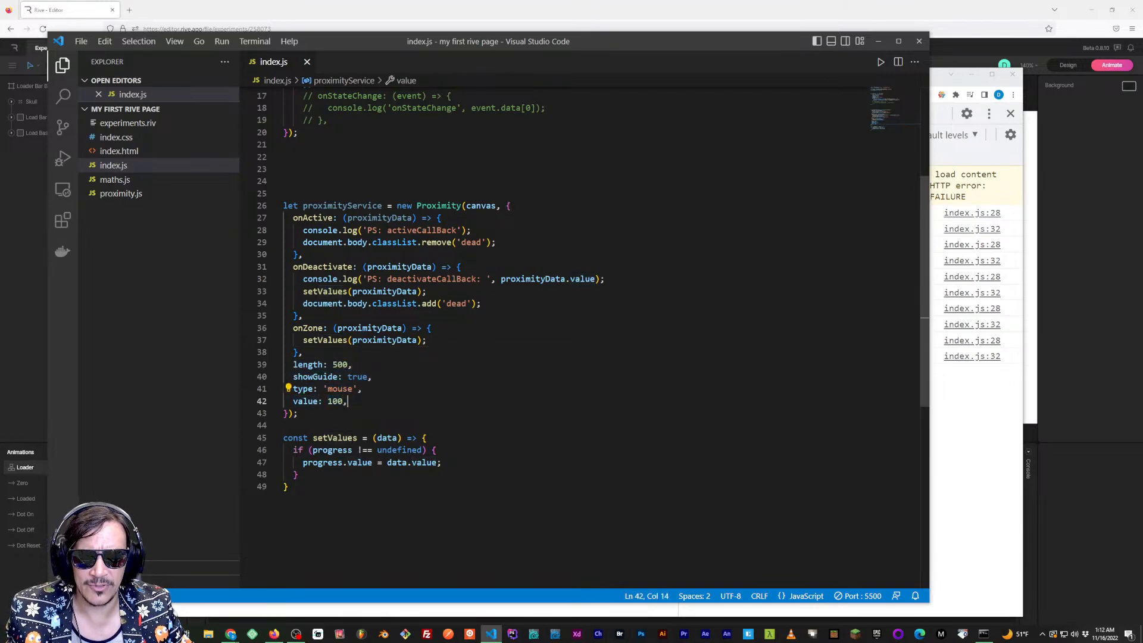
key(alt+Tab)
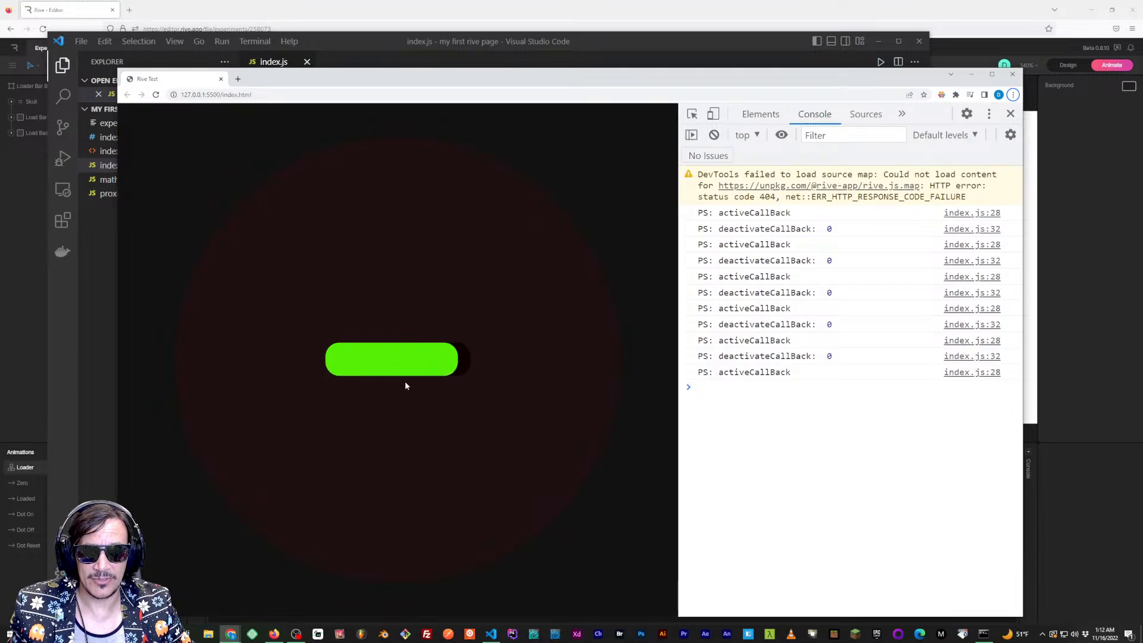
key(alt+Tab)
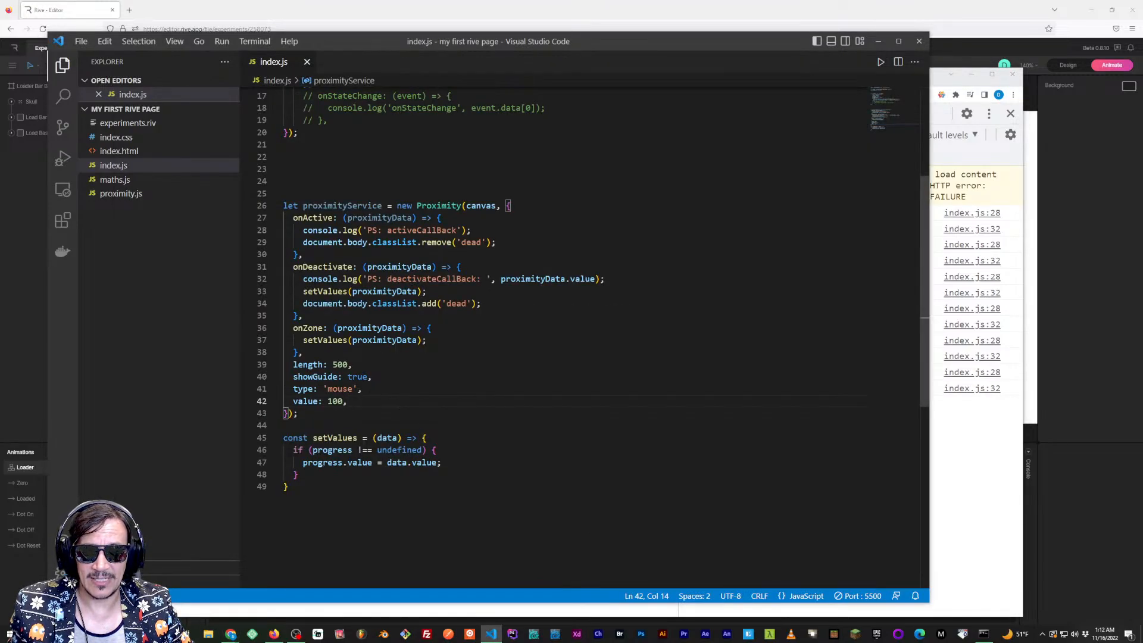
Recheck the length option against the loader's response across the whole proximity zone on the Rive Test page in Chrome
double_click(309, 365)
key(alt+Tab)
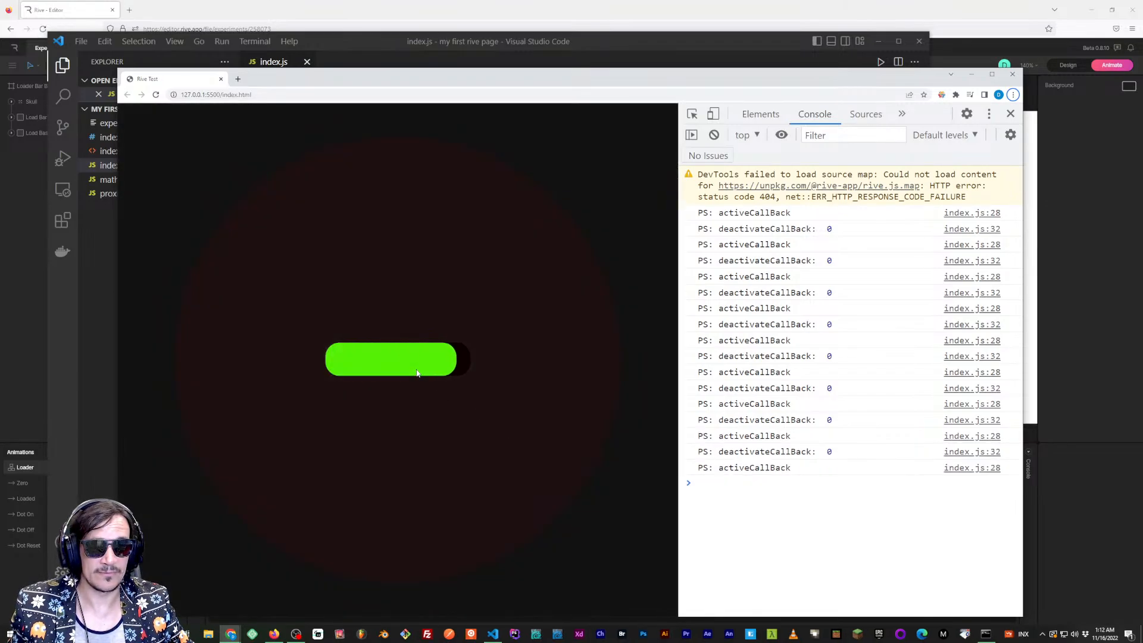
key(alt+Tab)
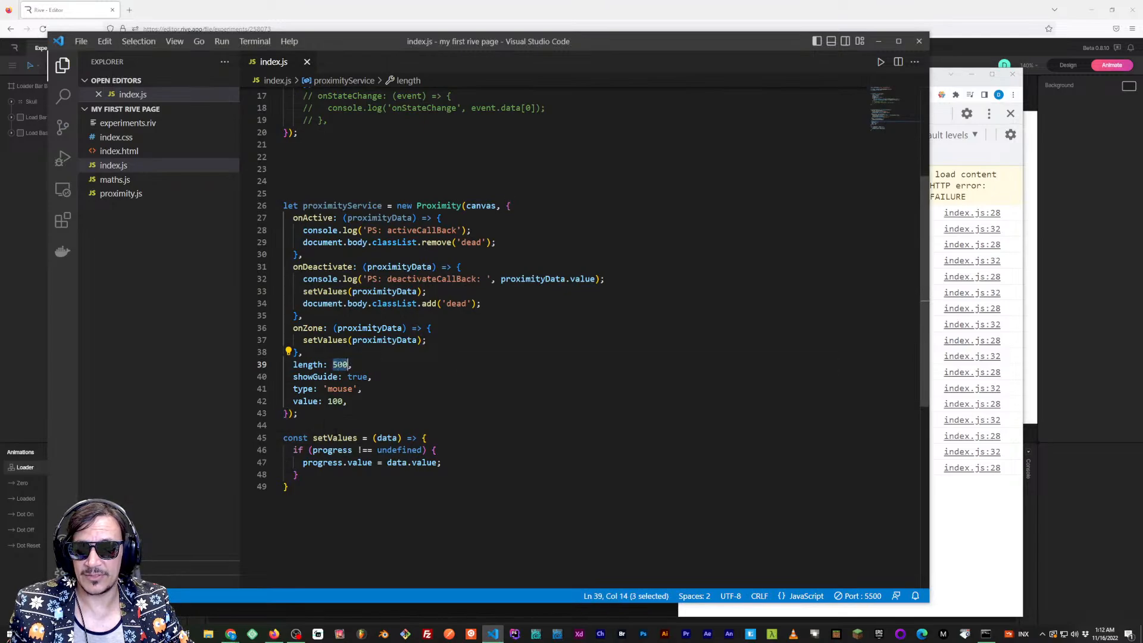
Set the length option in proximityService to 300, save index.js, and check the guide circle on the Rive Test page in Chrome
text(300)
key(ctrl+s)
key(alt+Tab)
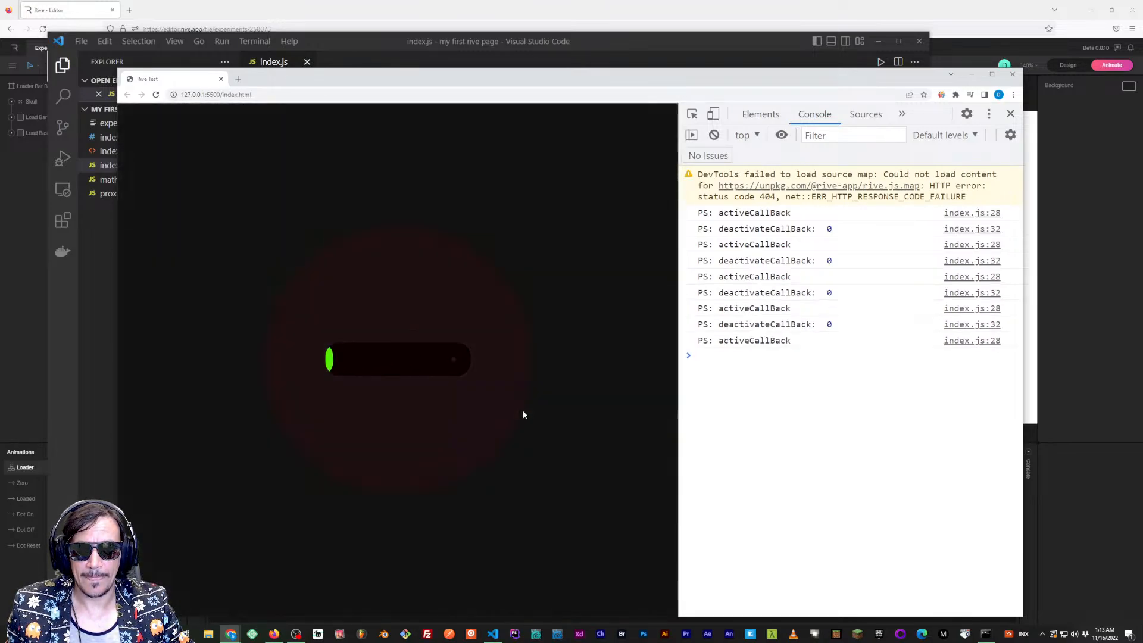
key(alt+Tab)
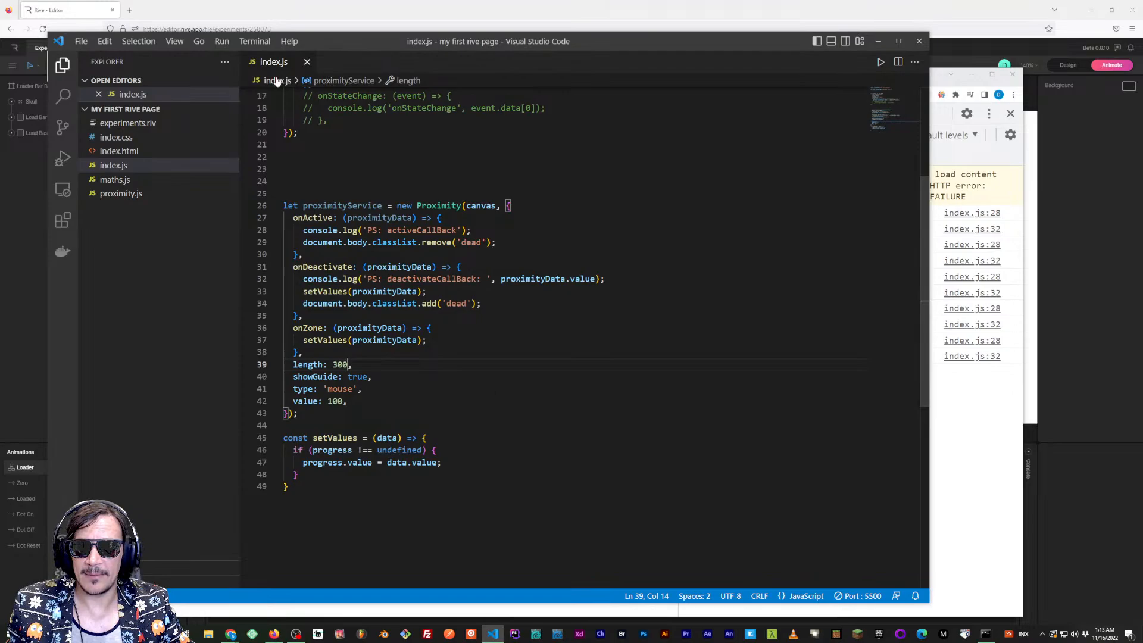
Examine the wrapper div and canvas markup in the body of index.html, and close that file
click(138, 153)
drag(397, 239, 322, 239)
click(328, 214)
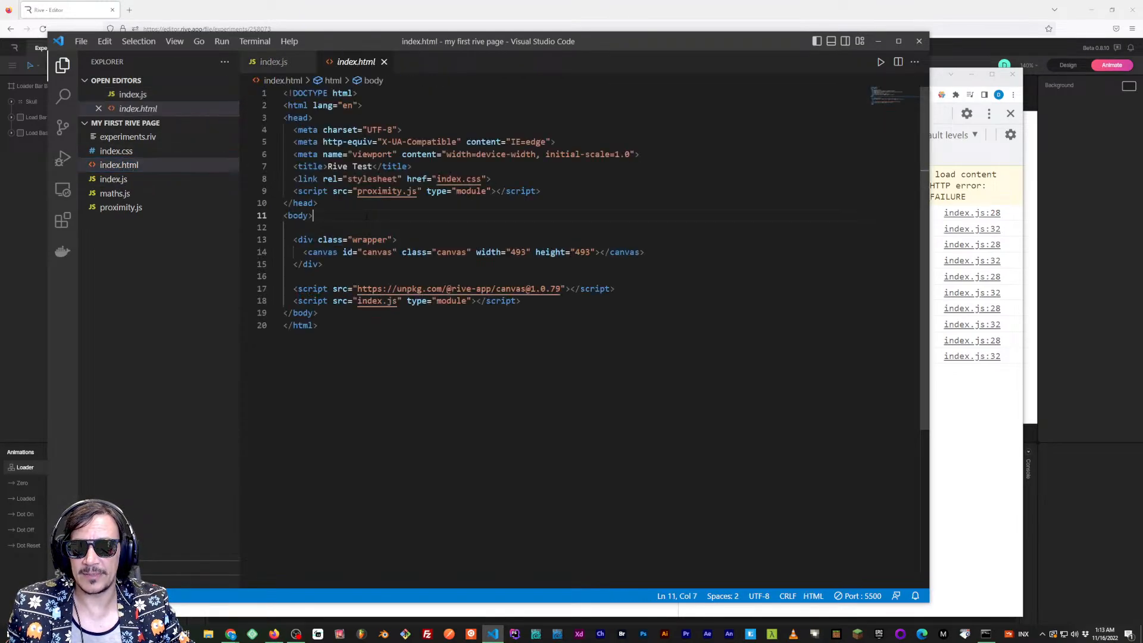
key(ctrl+w)
Review the options from length to value, especially showGuide, and test the proximity zone on the Rive Test page in Chrome
click(369, 365)
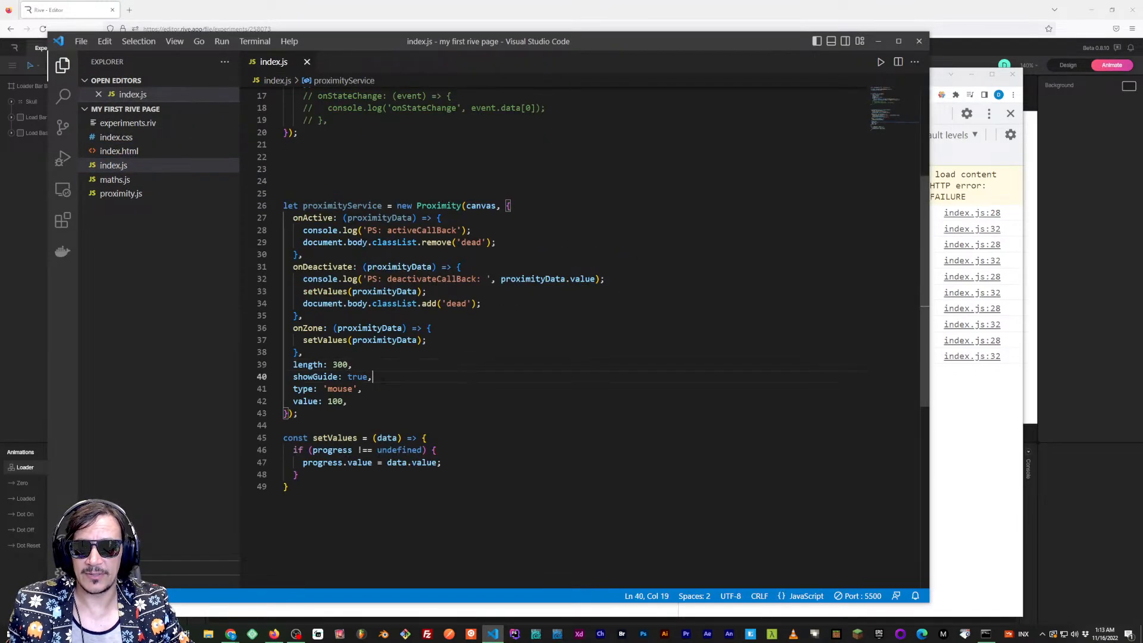
drag(369, 400, 287, 364)
click(290, 352)
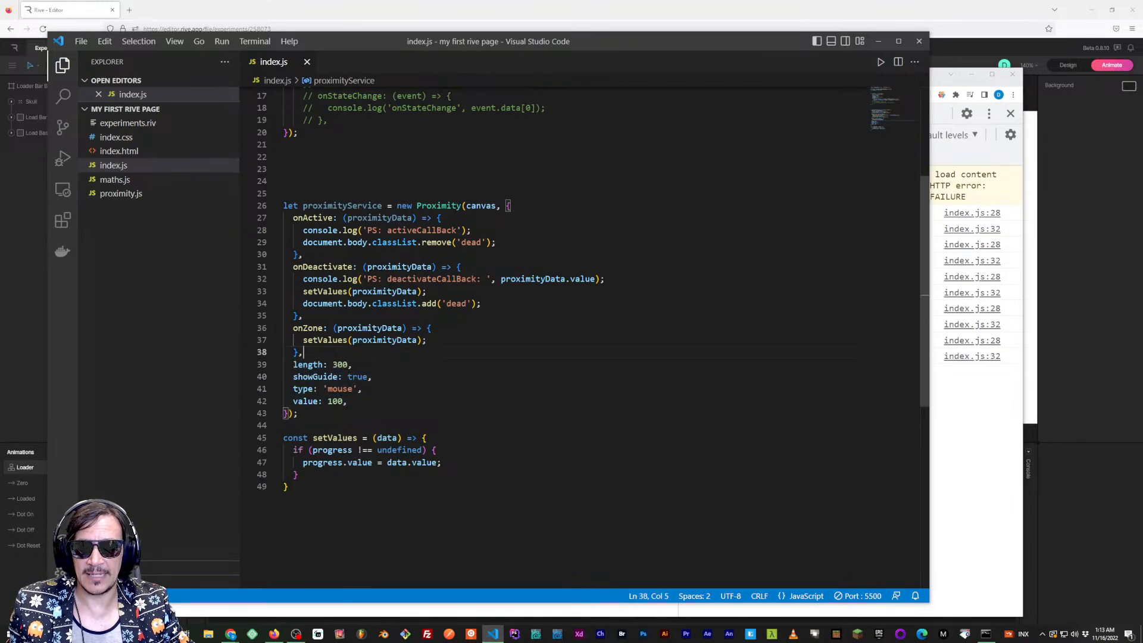
double_click(321, 377)
key(alt+Tab)
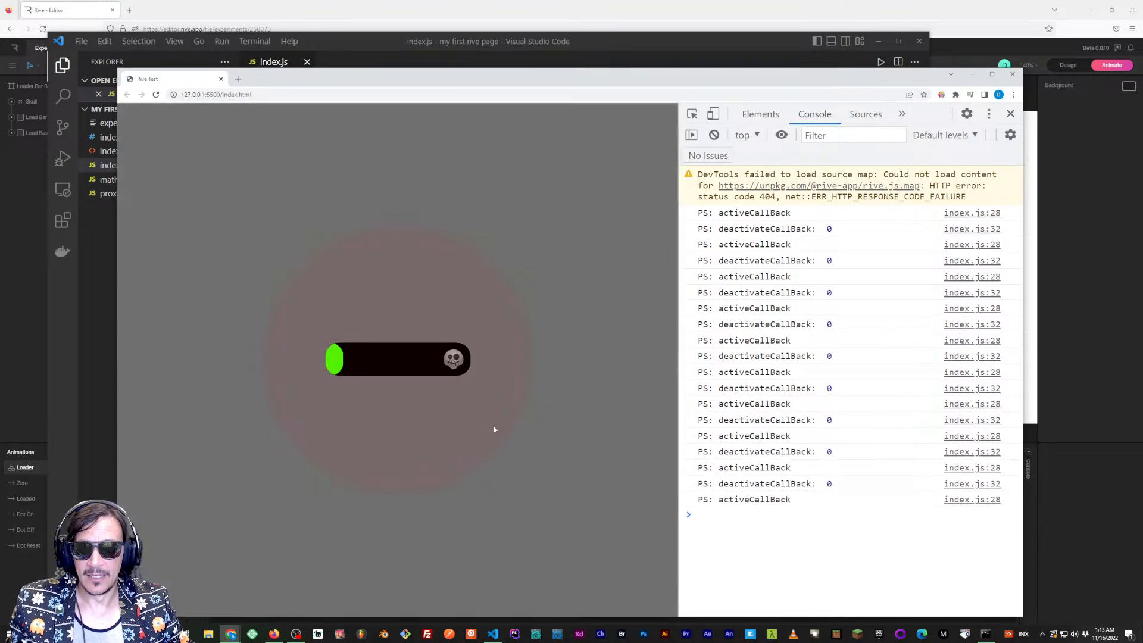
key(alt+Tab)
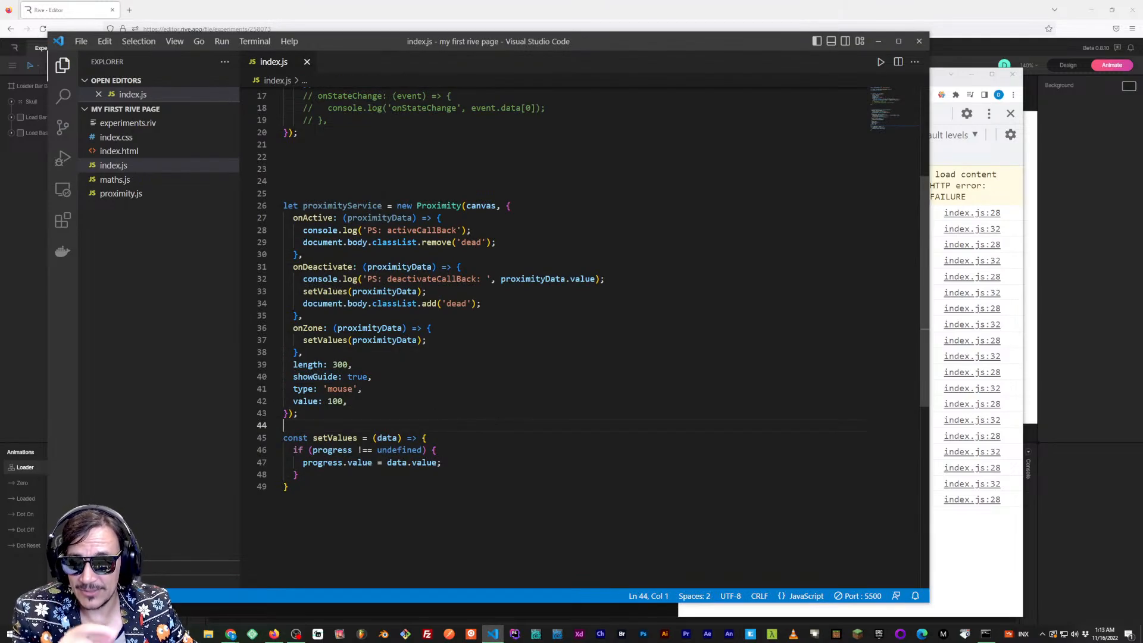
Trace the progress variable from its declaration in index.js down to its use in the setValues function
scroll(583, 334, up, 5)
double_click(322, 130)
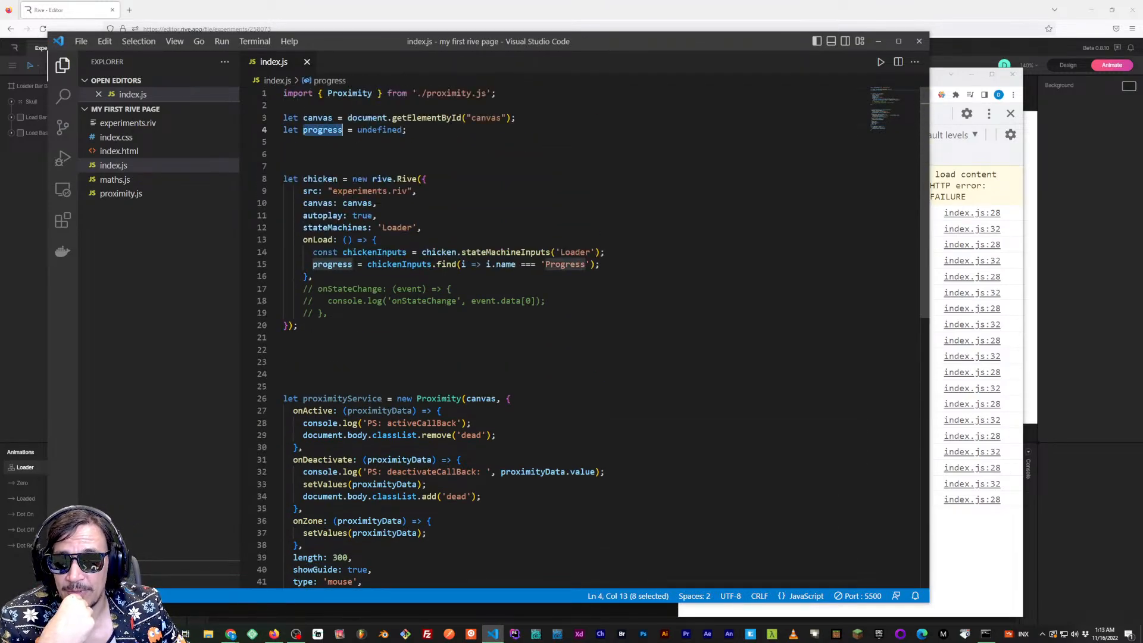
scroll(322, 129, down, 5)
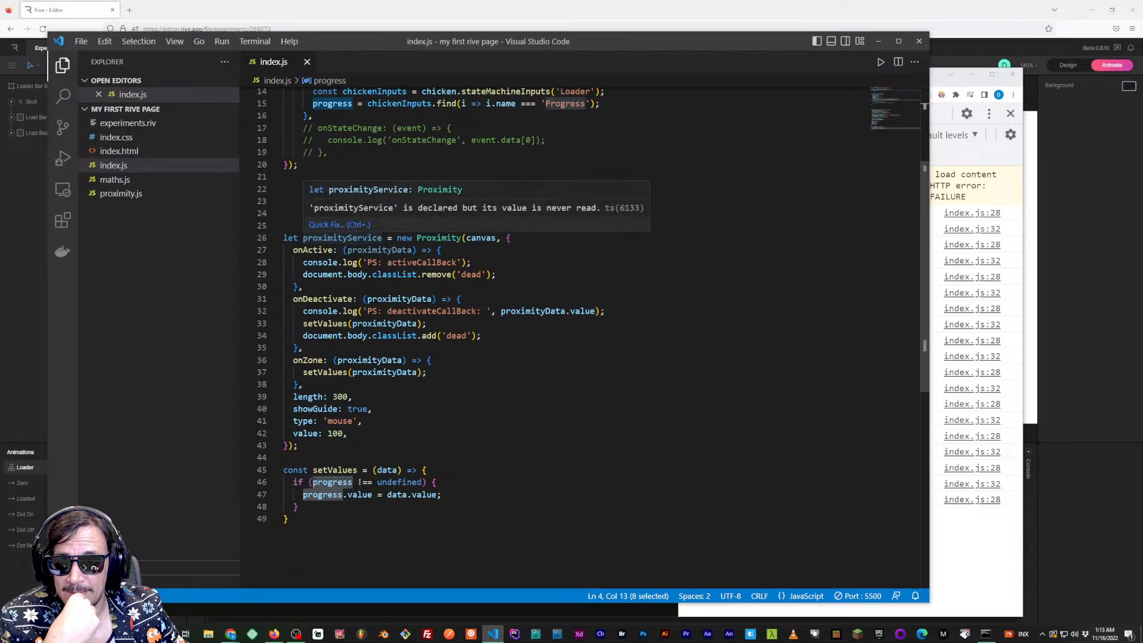
scroll(583, 334, down, 2)
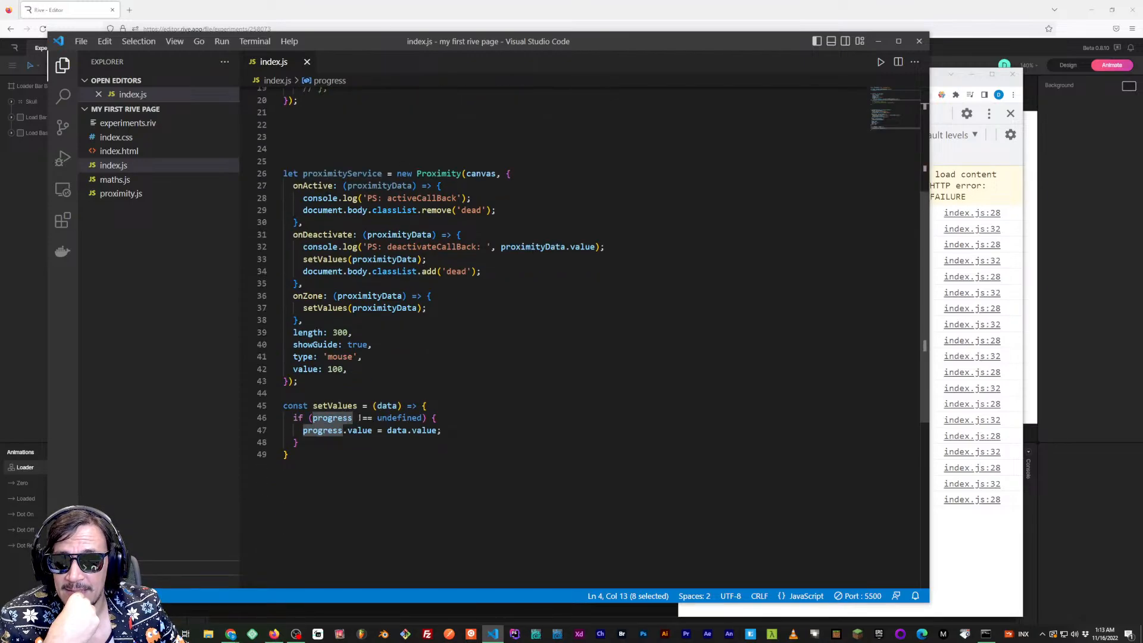
Examine the onActive callback's console log and its line removing the 'dead' class from document.body
click(313, 186)
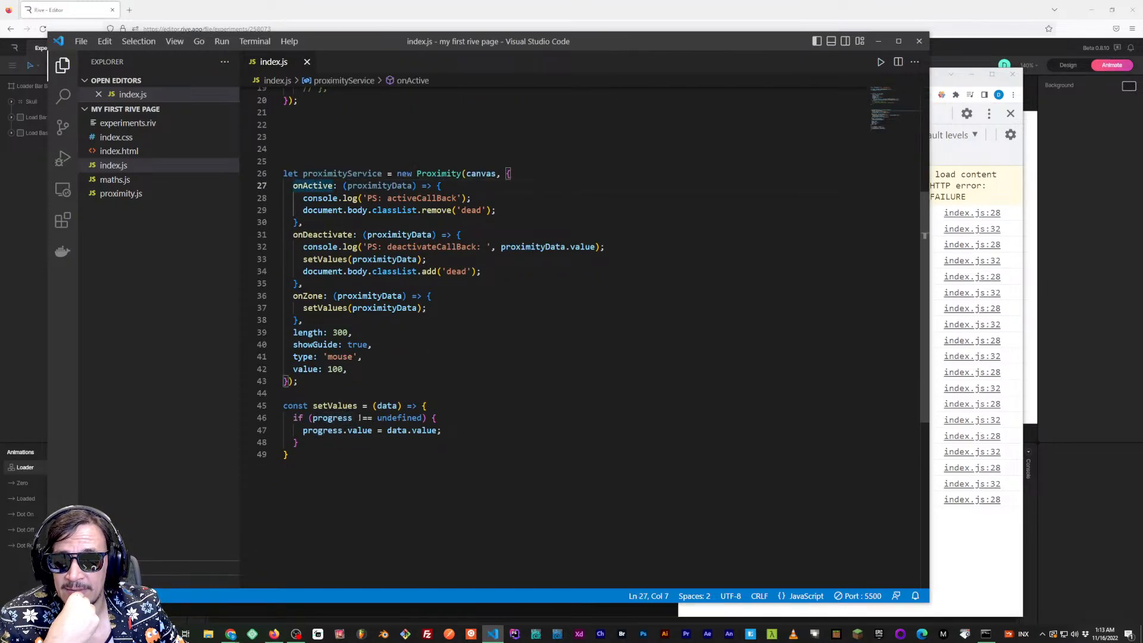
drag(303, 198, 457, 198)
click(473, 199)
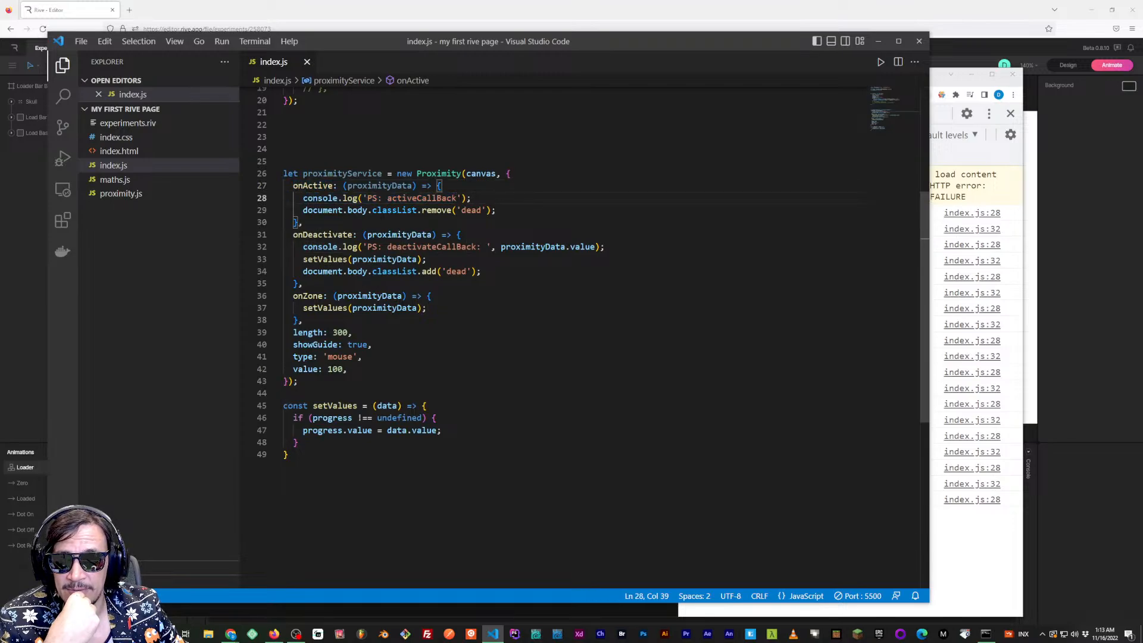
drag(303, 210, 388, 210)
click(496, 210)
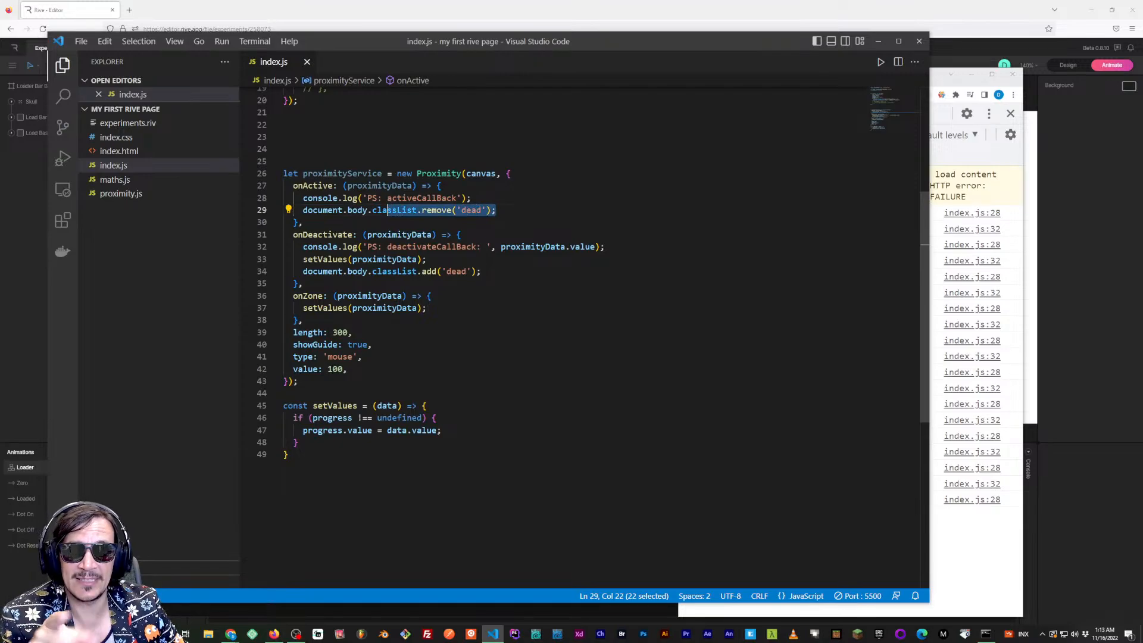
drag(303, 210, 364, 210)
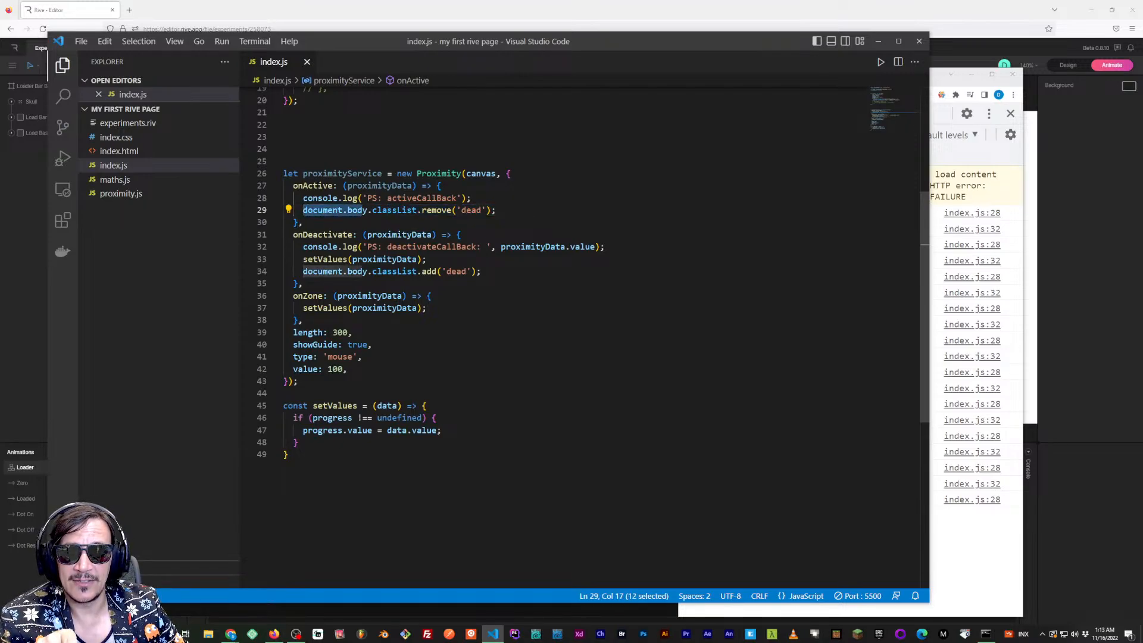
drag(496, 210, 432, 210)
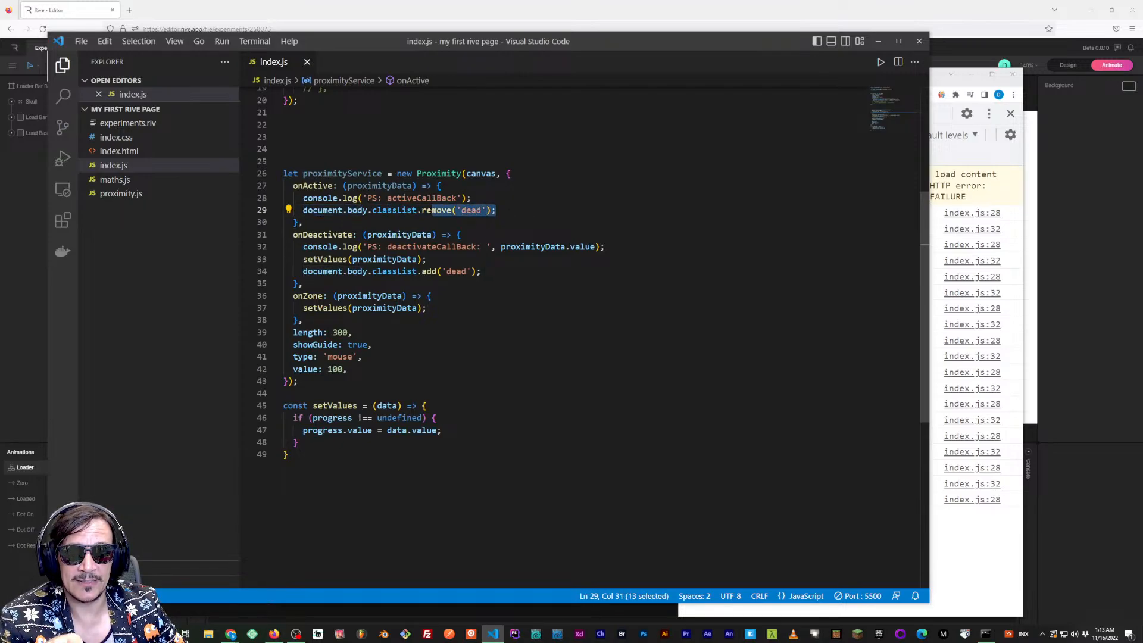
Minimise the Firefox window and test entering and leaving the guide circle on the Rive Test page in Chrome
click(854, 24)
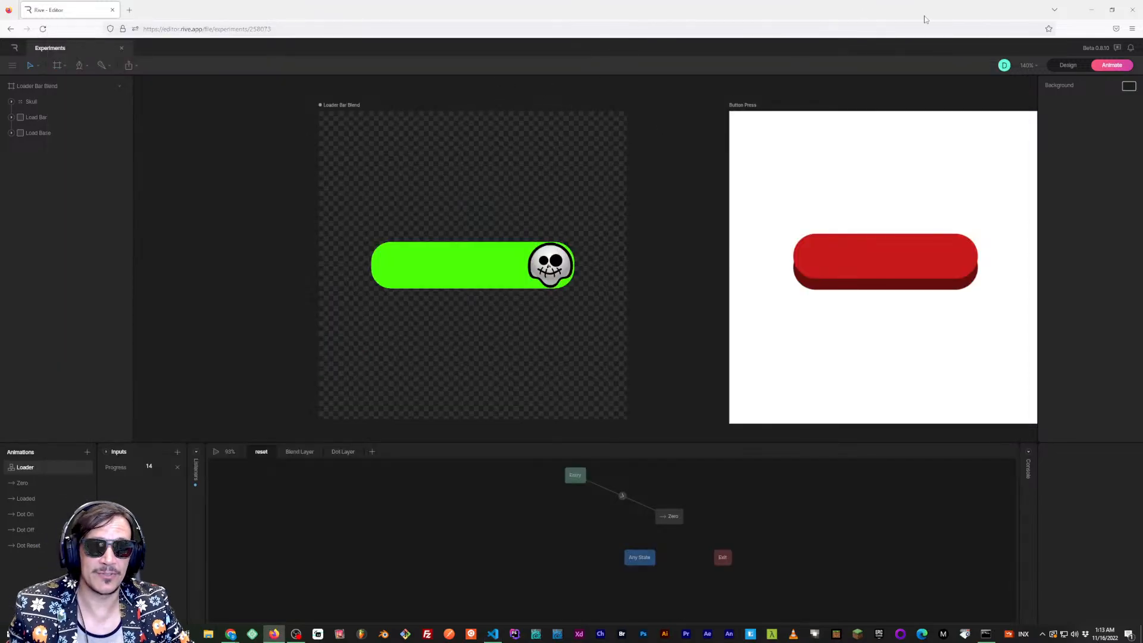
key(alt+Tab)
key(alt+Tab)
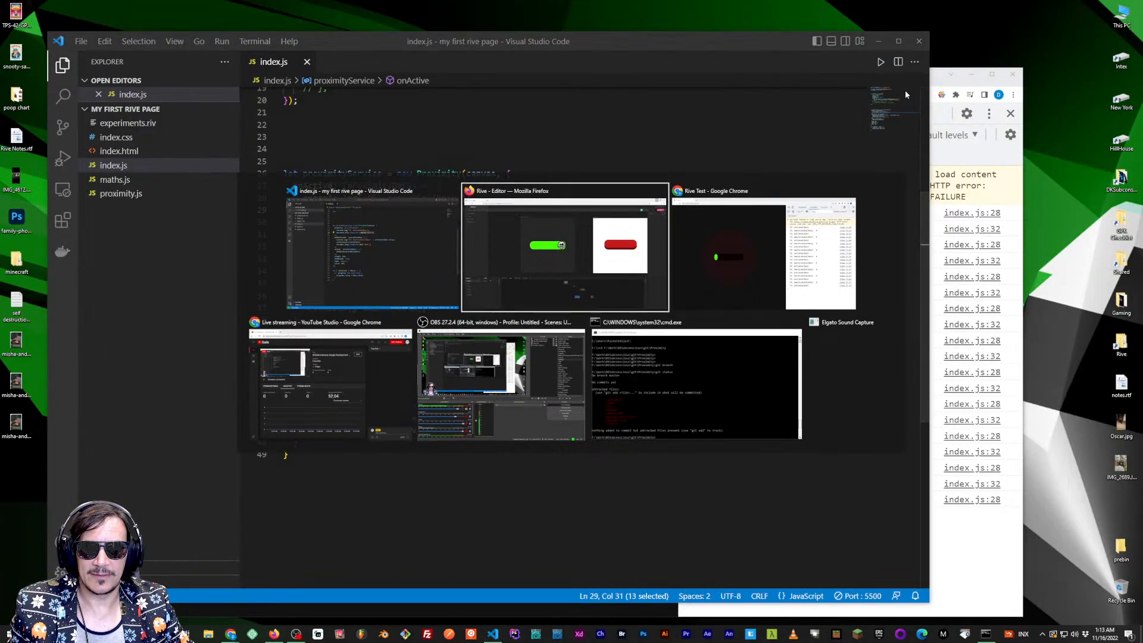
key(alt+Tab)
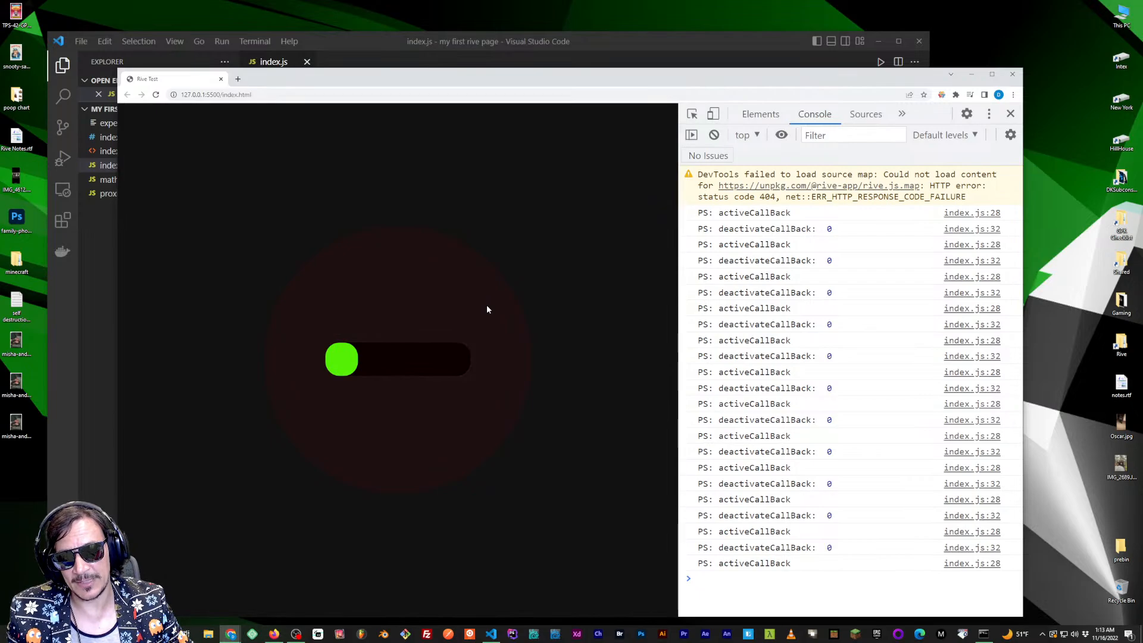
key(alt+Tab)
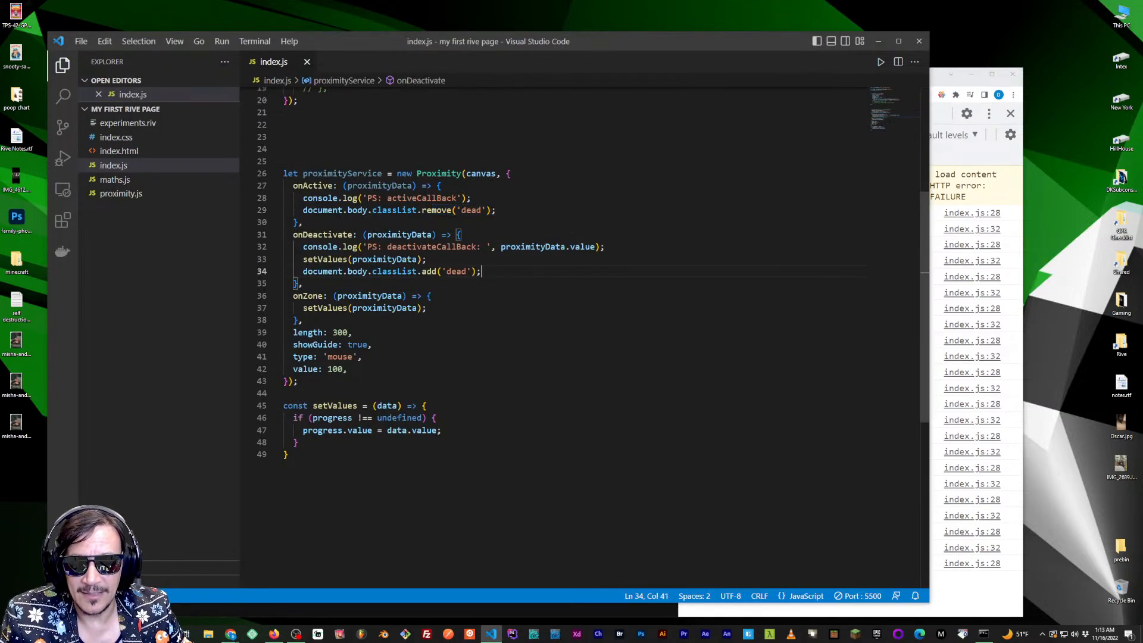
Return to the onActive callback in proximityService and select its name
key(Up)
key(Up)
key(Up)
key(Up)
key(Up)
key(Up)
key(Up)
key(Home)
key(ctrl+shift+Right)
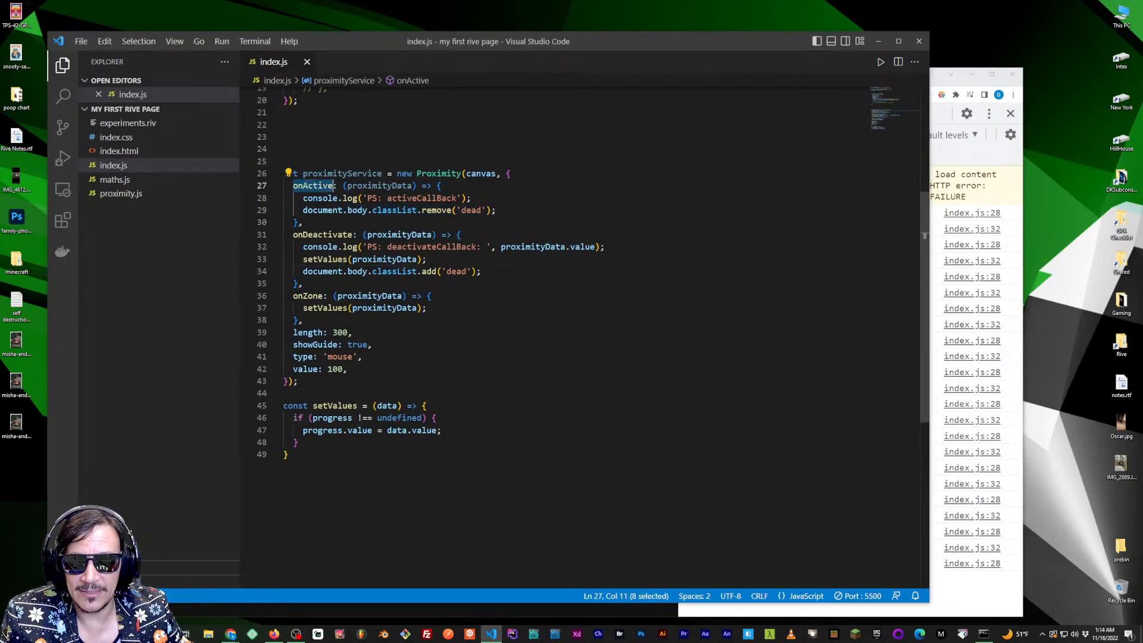
Examine the onDeactivate callback and highlight part of its setValues(proximityData) call
click(317, 235)
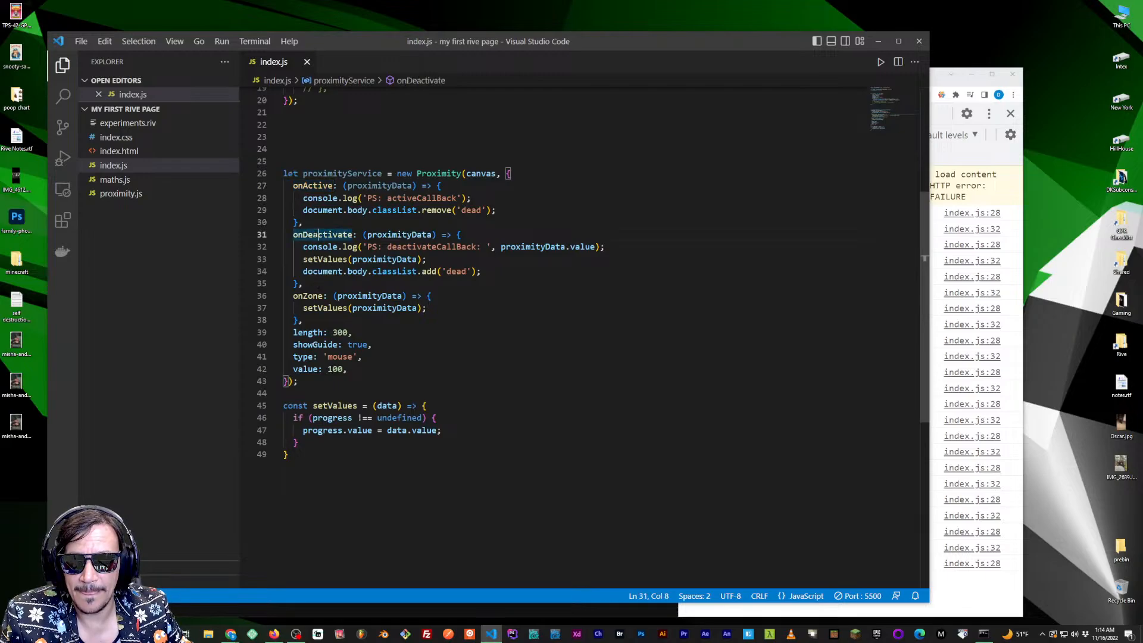
double_click(317, 234)
key(Down)
key(Down)
key(End)
key(shift+Left)
key(shift+Left)
key(shift+Left)
key(shift+Left)
key(shift+Left)
key(shift+Left)
key(shift+Left)
key(shift+Left)
key(shift+Left)
key(shift+Left)
key(shift+Left)
key(shift+Left)
key(shift+Left)
key(shift+Left)
key(shift+Left)
key(shift+Left)
key(shift+Left)
key(shift+Left)
key(shift+Left)
key(shift+Left)
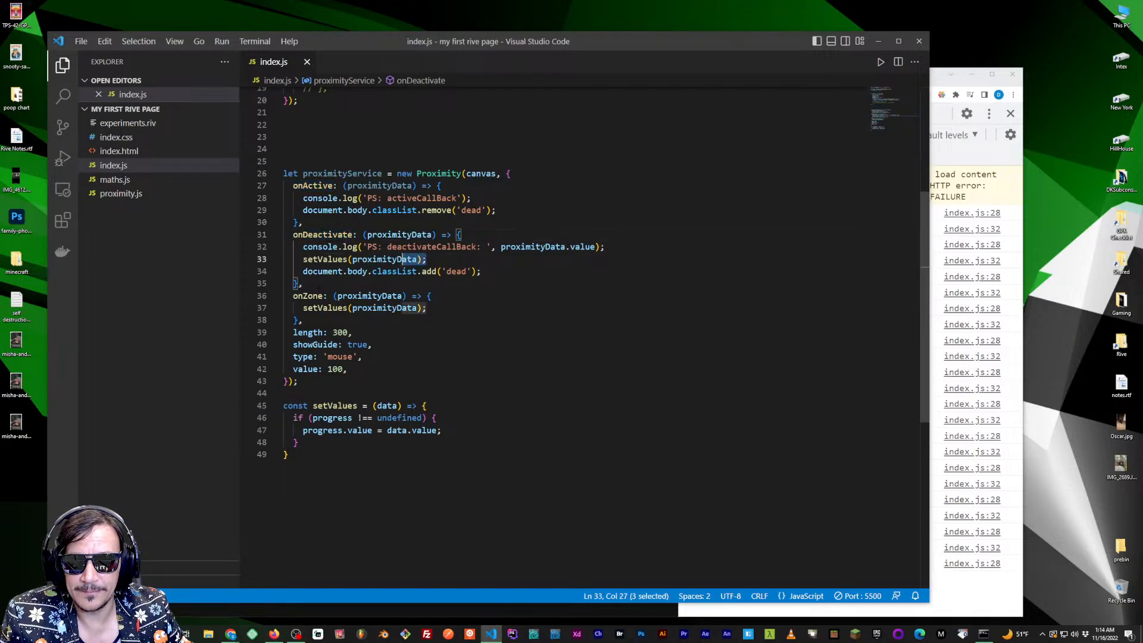
key(Up)
key(Up)
key(Up)
Compare the setValues(proximityData) call in onZone with the one in onDeactivate
click(318, 308)
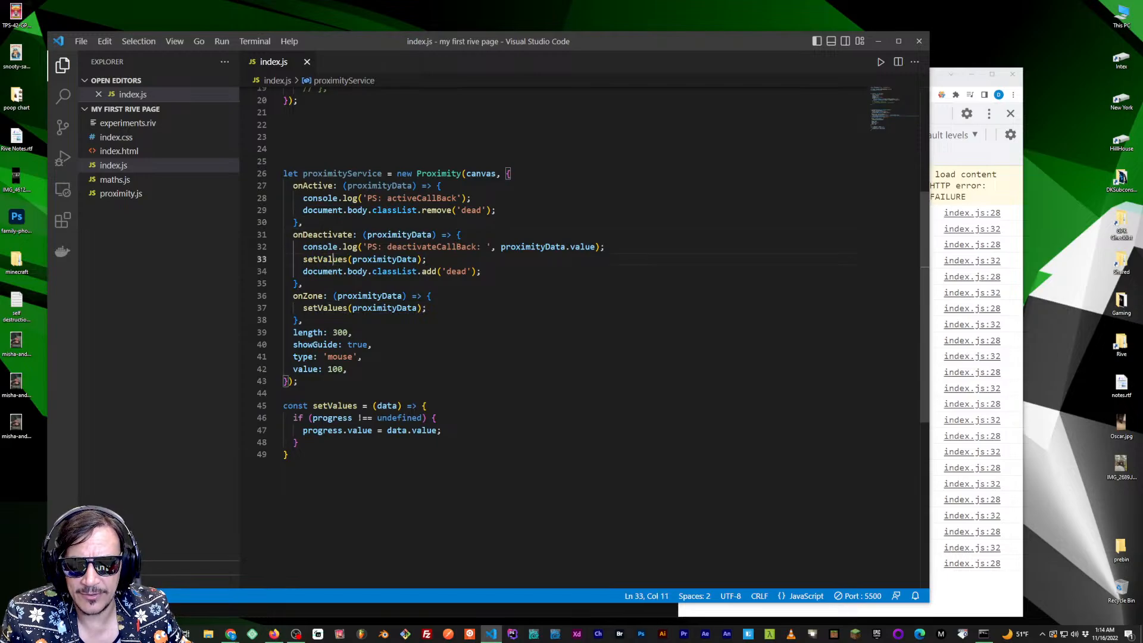
double_click(384, 308)
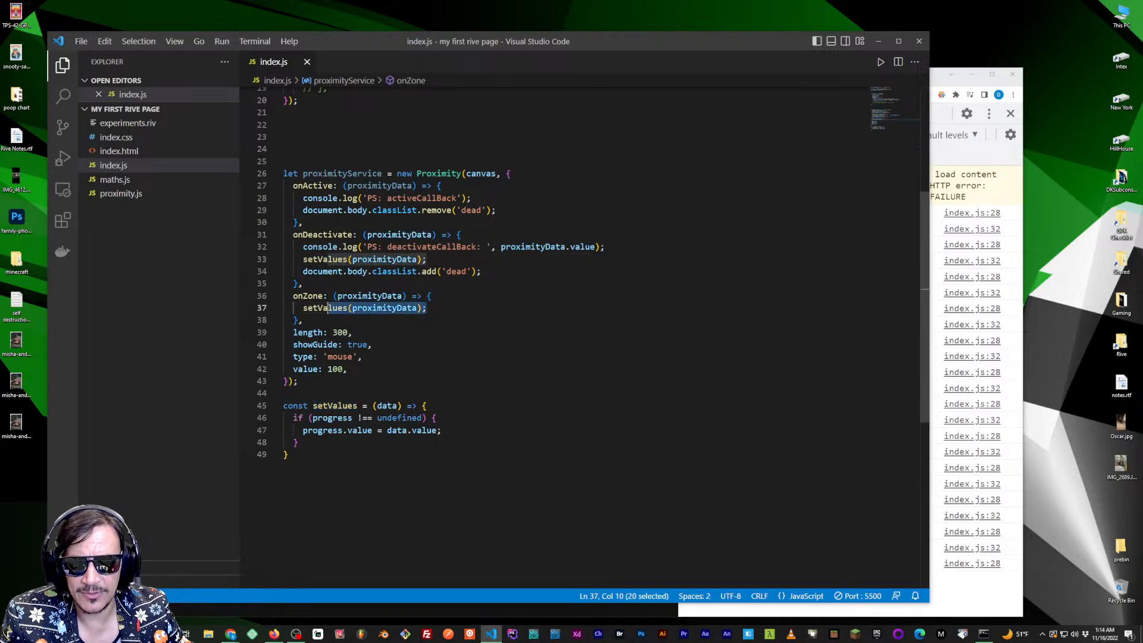
double_click(384, 259)
click(388, 307)
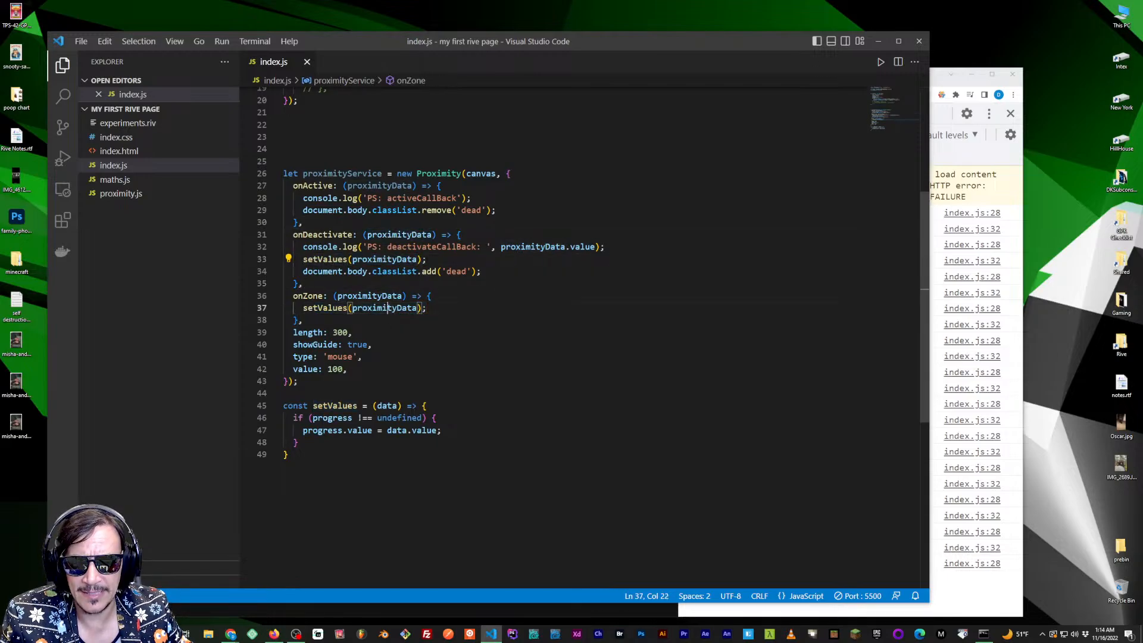
Examine the setValues function's undefined check against the declaration of progress at the start of index.js
click(422, 405)
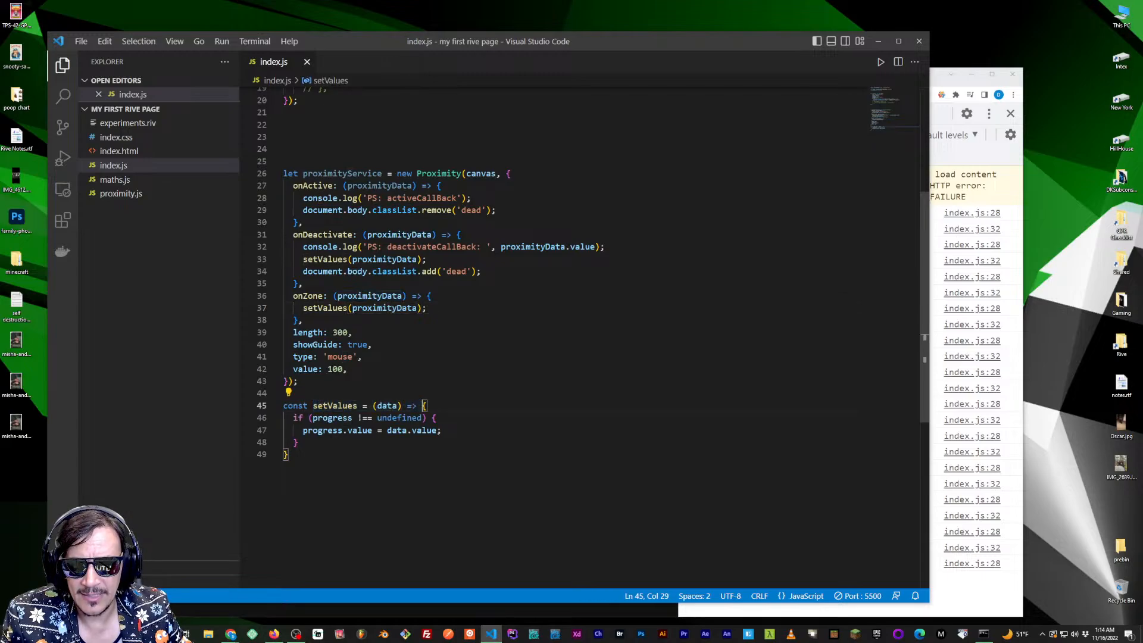
scroll(422, 405, up, 6)
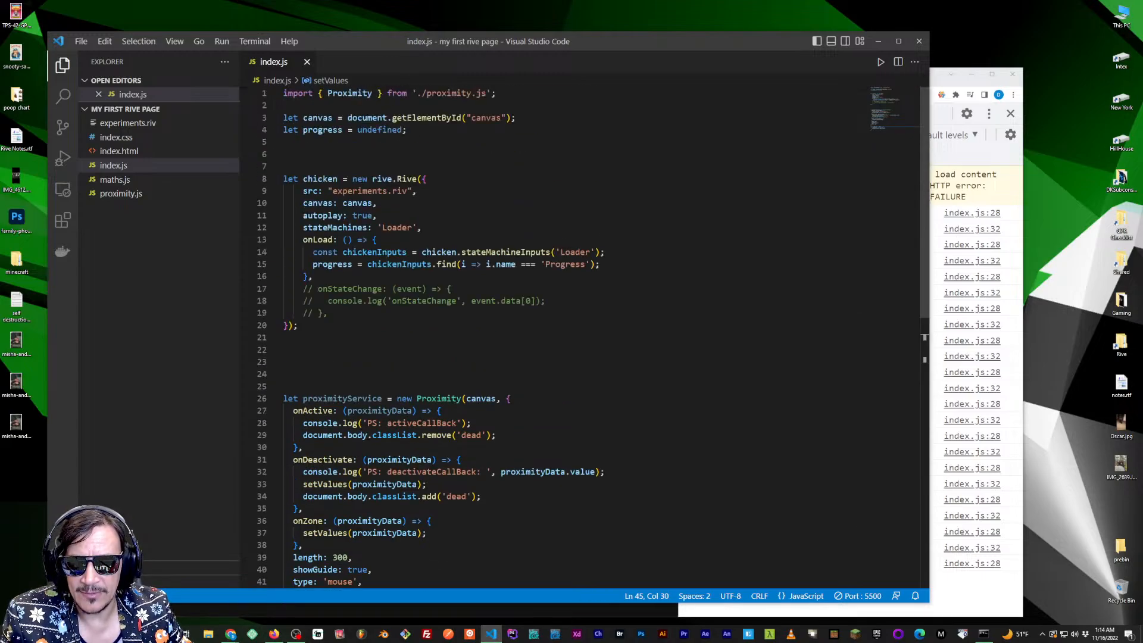
scroll(583, 336, down, 4)
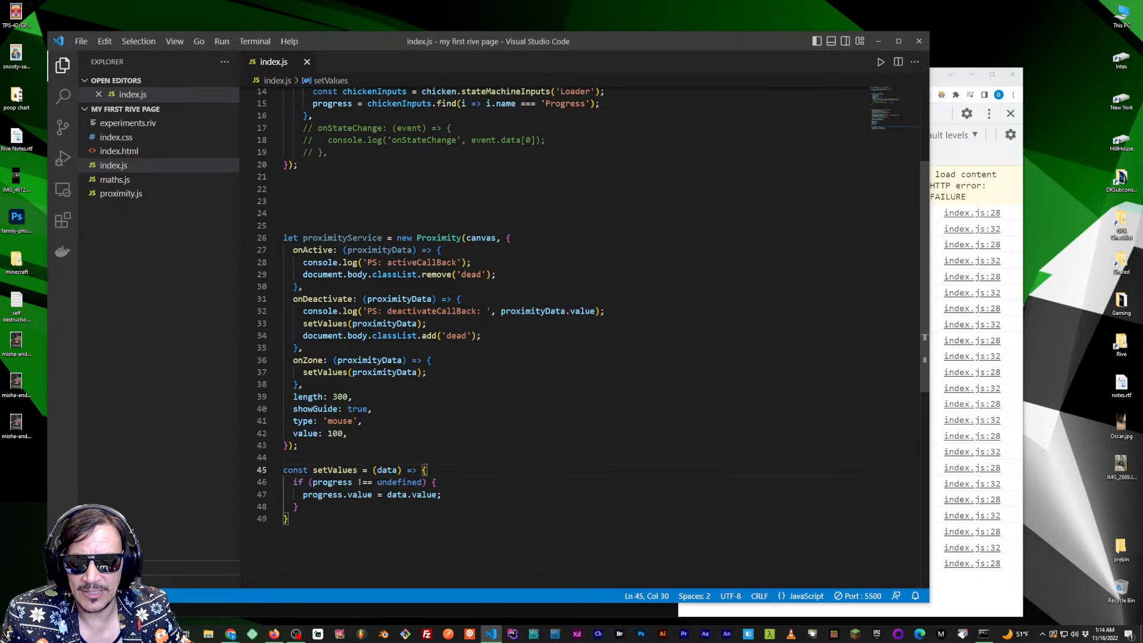
double_click(325, 482)
scroll(324, 483, up, 4)
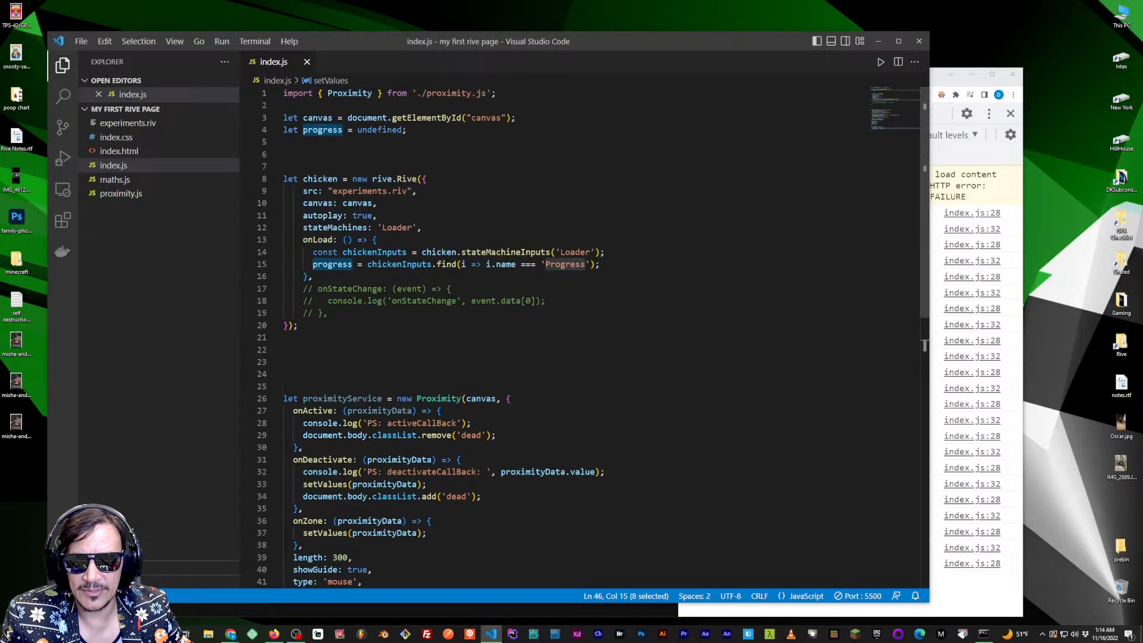
double_click(380, 130)
scroll(583, 337, down, 7)
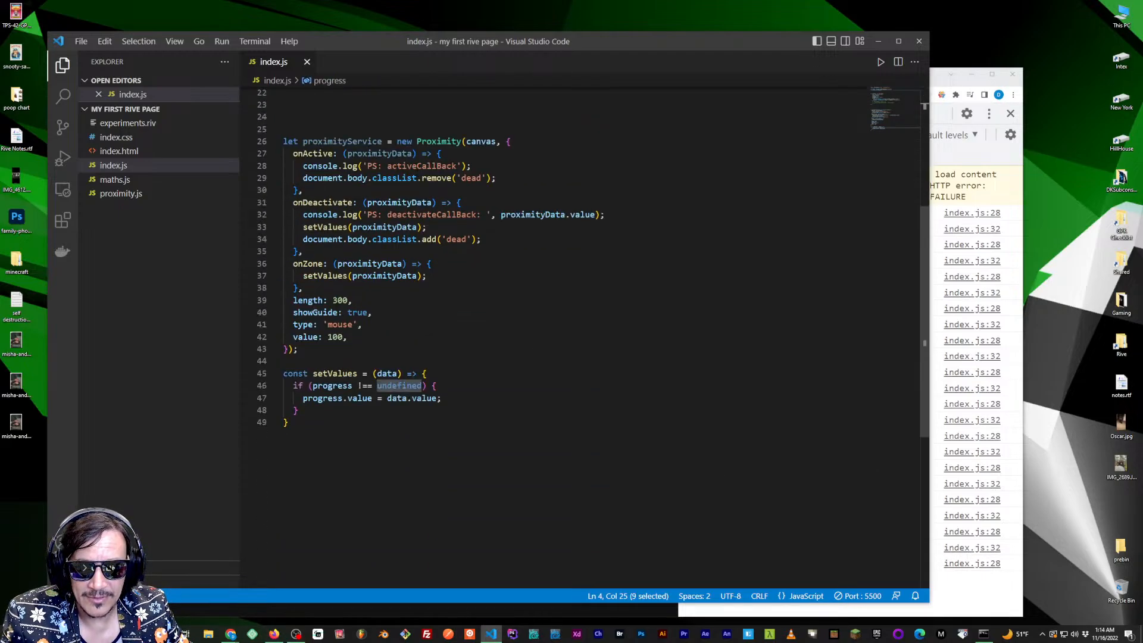
Examine the progress.value = data.value assignment inside setValues, highlighting the line and its value property
drag(449, 396, 302, 398)
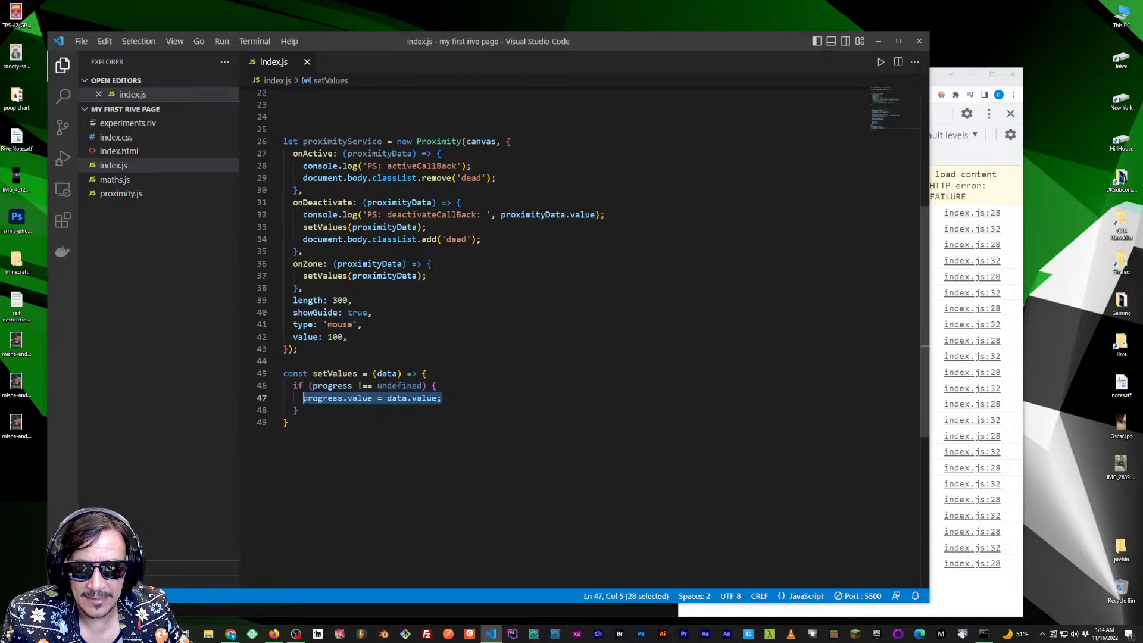
double_click(322, 398)
scroll(583, 337, up, 2)
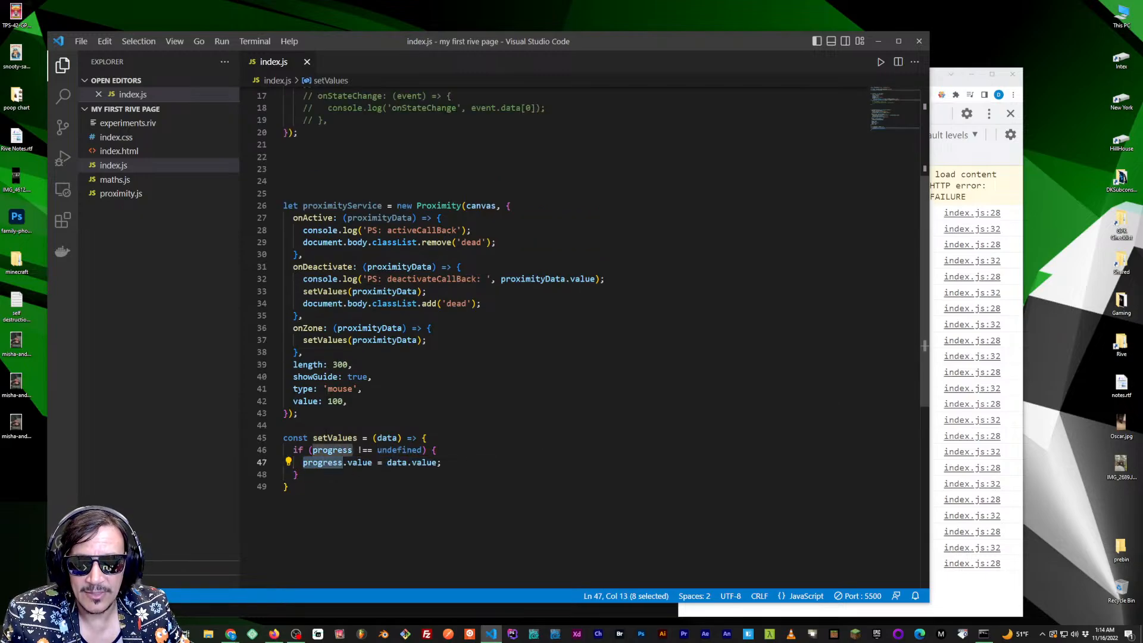
double_click(359, 463)
drag(441, 462, 277, 220)
click(468, 462)
click(284, 181)
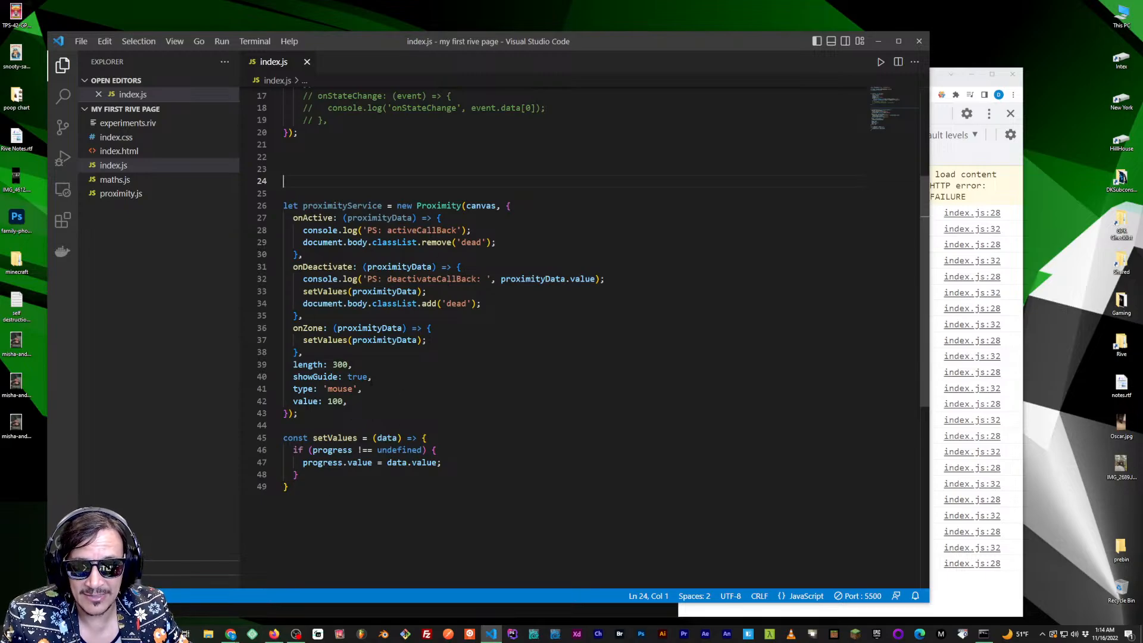
Recap the proximityService options from length to value together with the onZone and onDeactivate callbacks
drag(350, 404, 279, 367)
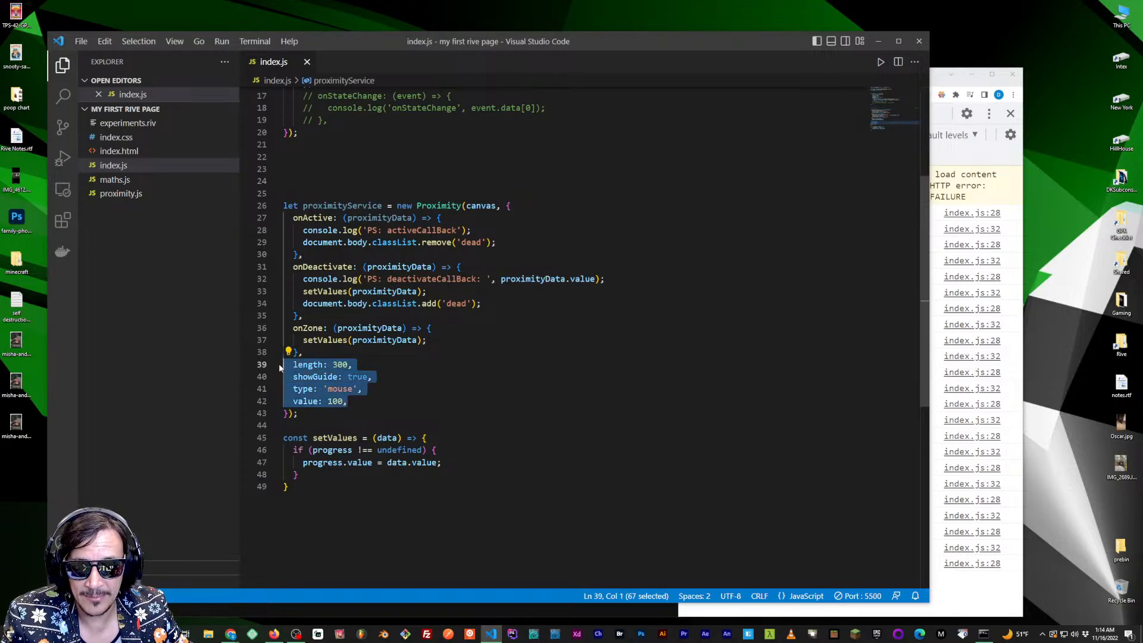
click(309, 328)
click(321, 267)
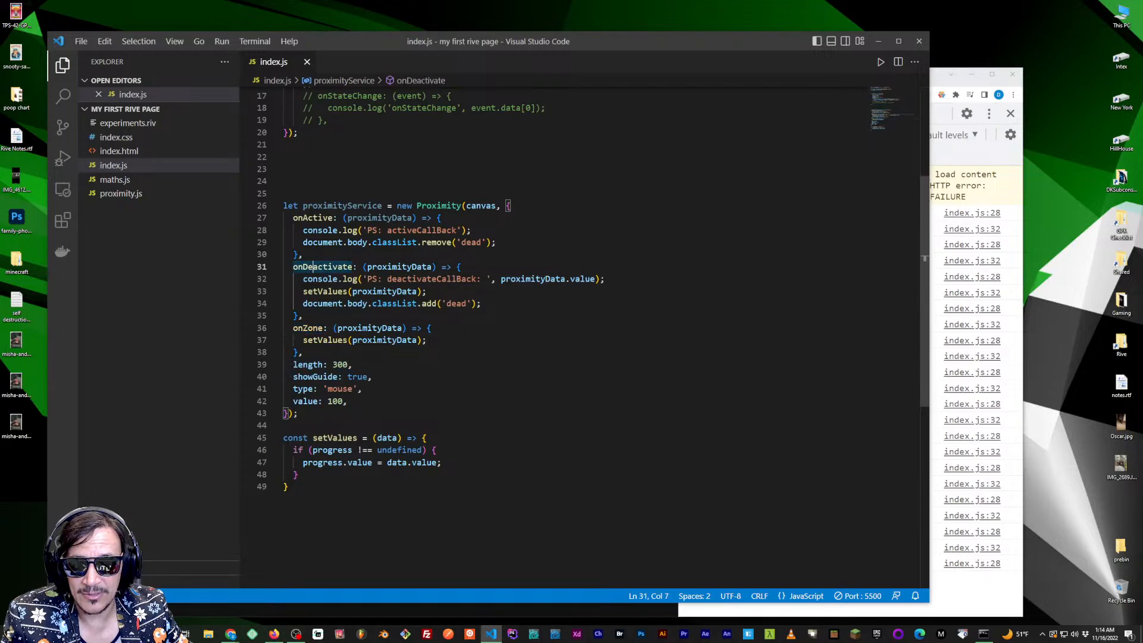
Delete the console.log lines from the onActive and onDeactivate callbacks of proximityService
click(319, 218)
drag(470, 230, 284, 230)
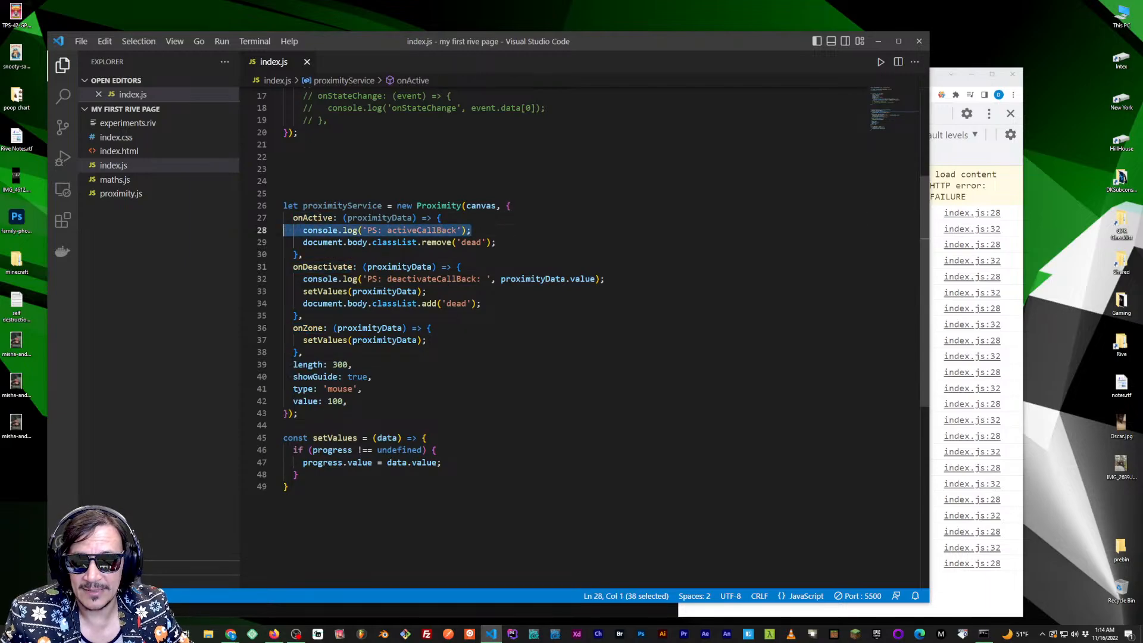
key(BackSpace)
key(BackSpace)
click(491, 267)
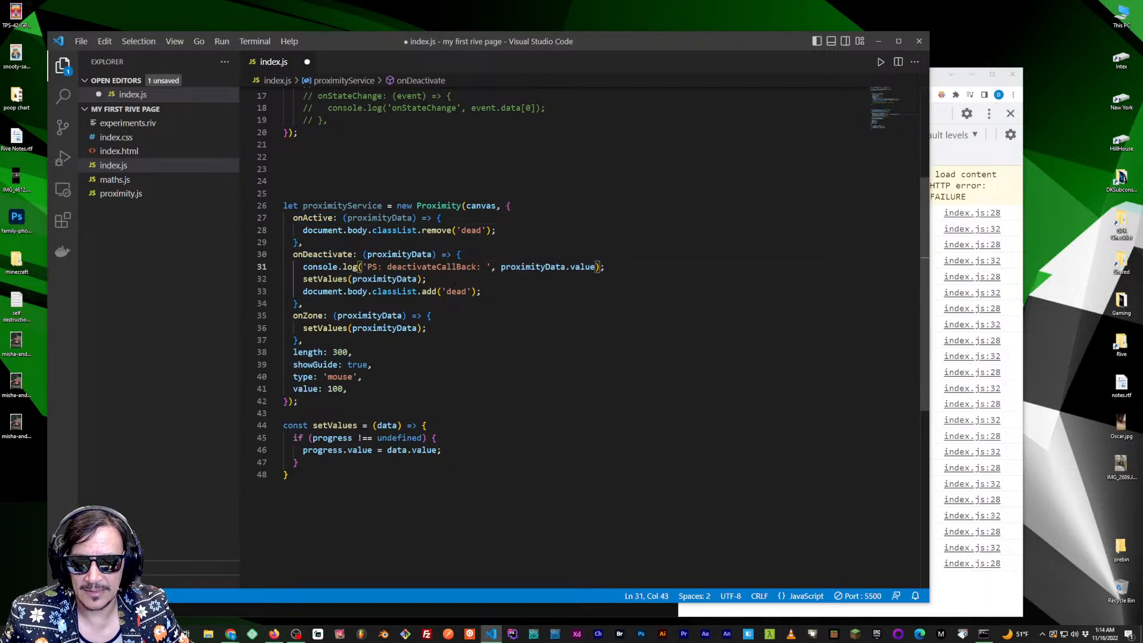
drag(606, 266, 283, 267)
key(BackSpace)
key(BackSpace)
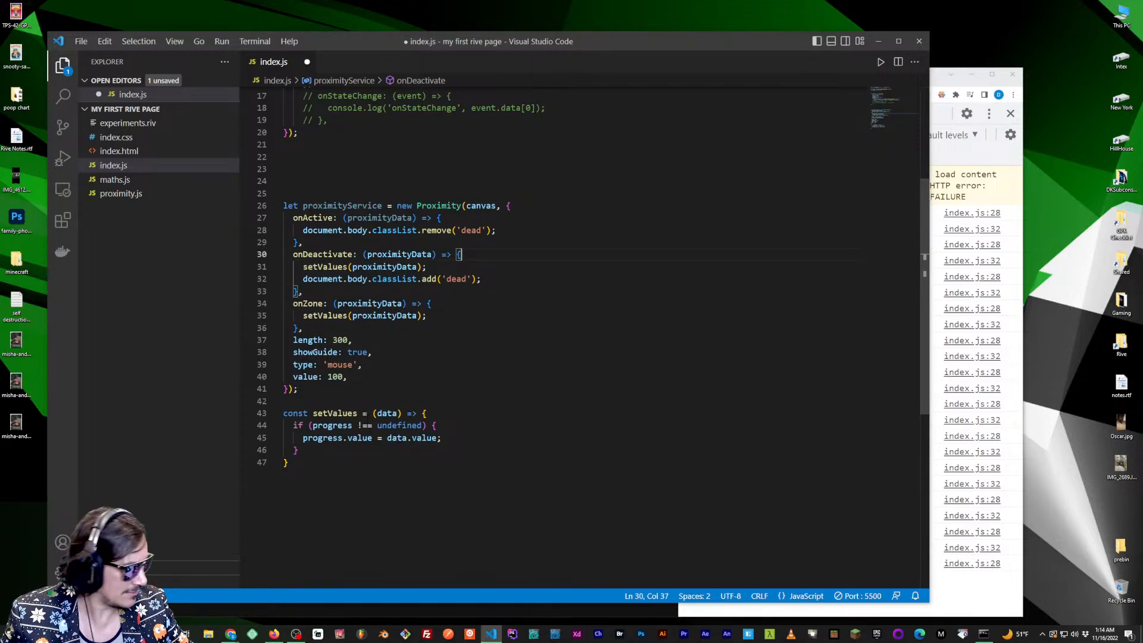
Delete the commented-out onStateChange block from the chicken Rive setup and review the shortened index.js code
scroll(353, 406, up, 5)
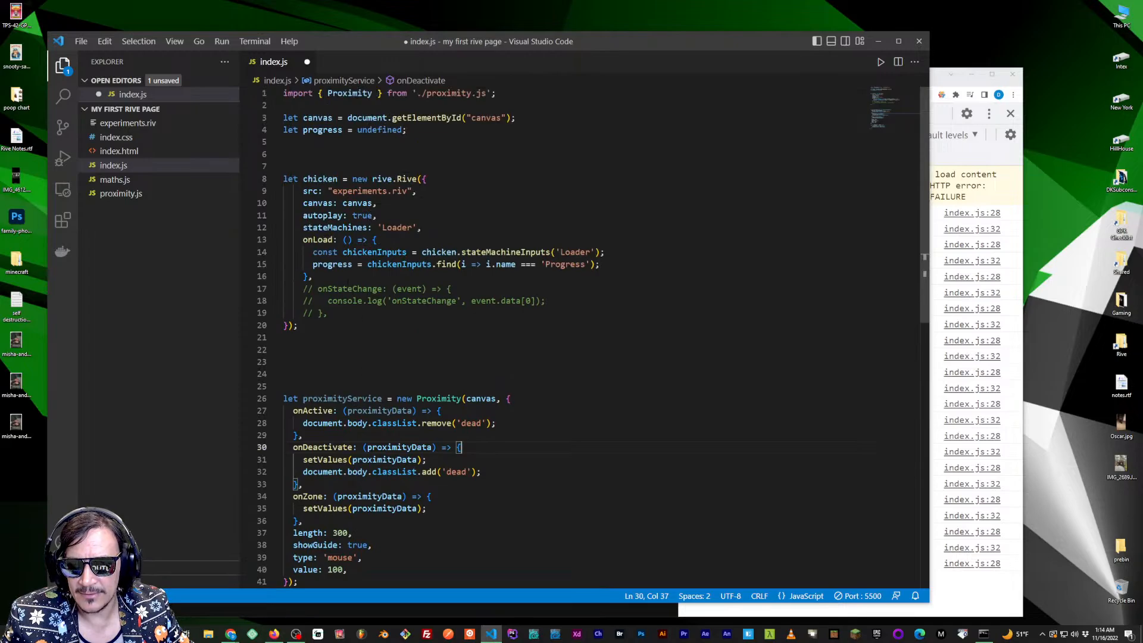
drag(350, 314, 283, 288)
key(BackSpace)
key(BackSpace)
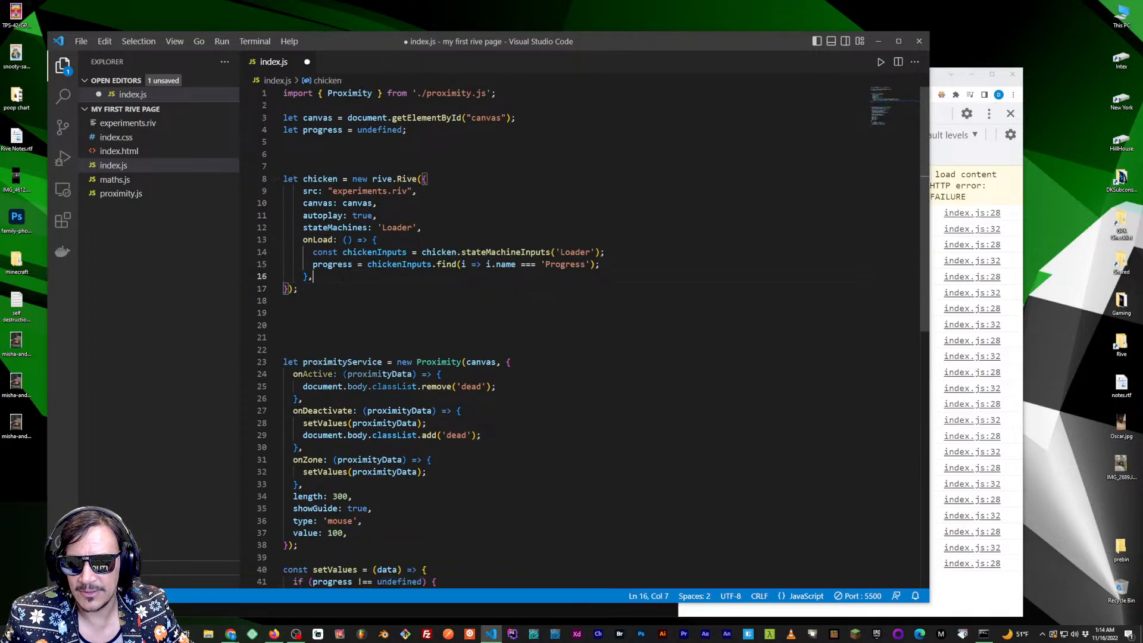
scroll(335, 308, down, 7)
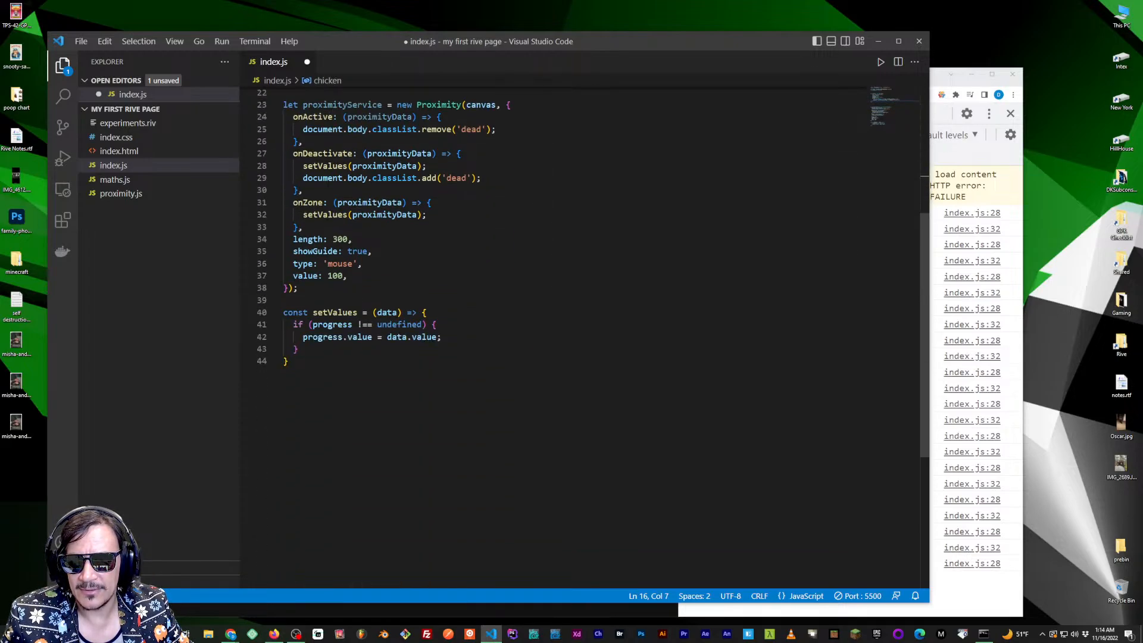
scroll(334, 308, up, 5)
drag(287, 523, 284, 264)
click(329, 252)
Undo the code deletions and go back to a proximityService length of 500, keeping onStateChange commented out, and save index.js
key(ctrl+z)
key(ctrl+z)
key(ctrl+z)
key(ctrl+z)
key(ctrl+z)
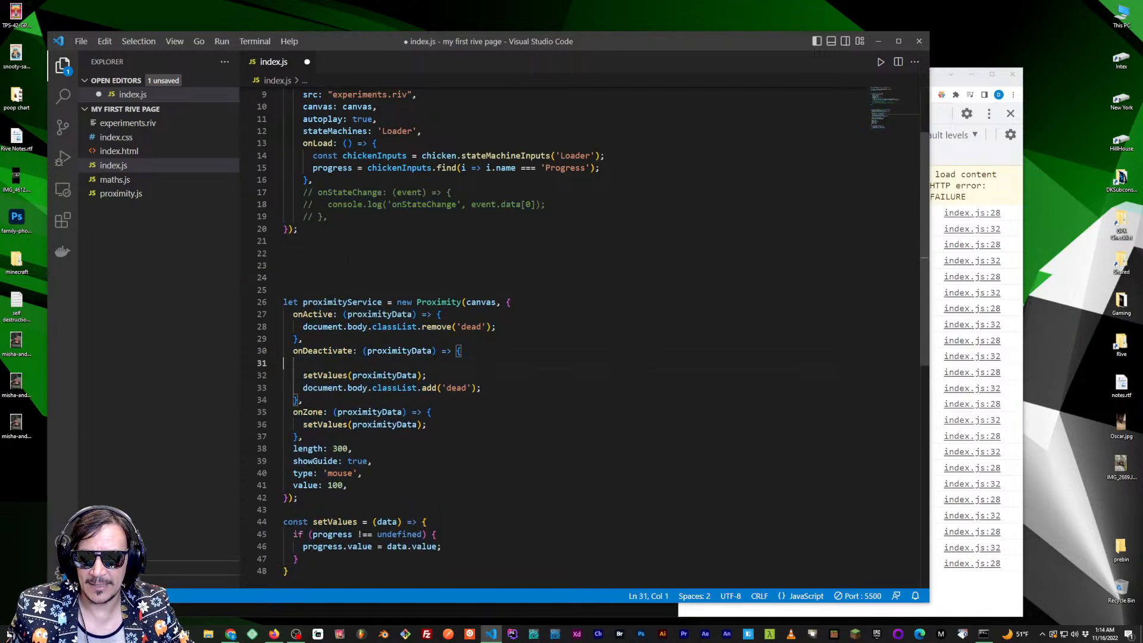
key(ctrl+z)
key(ctrl+z)
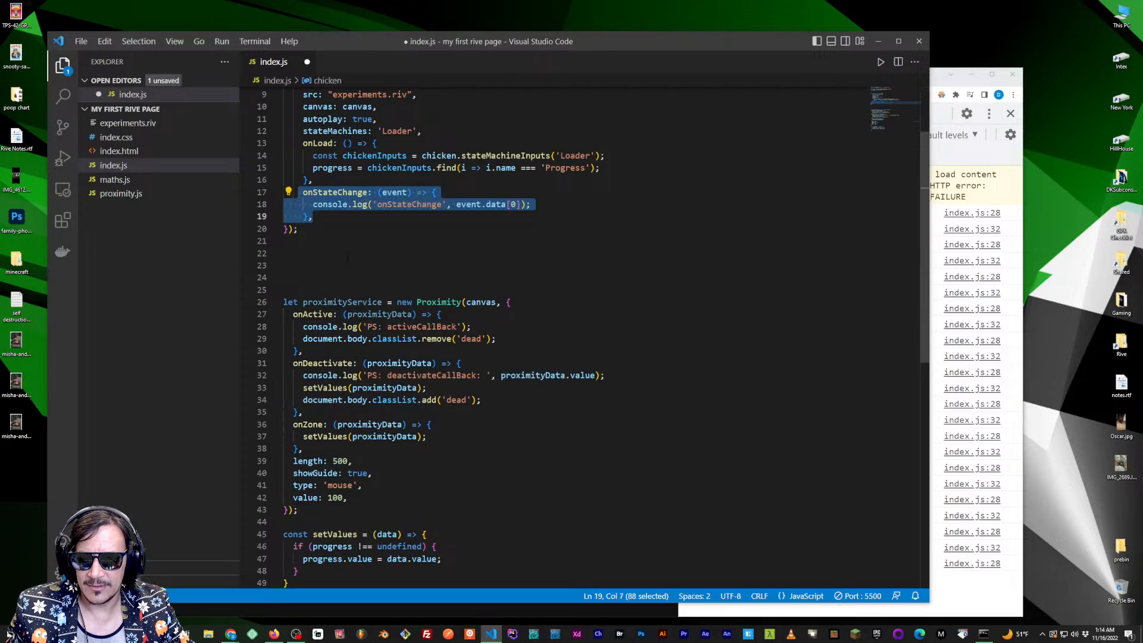
key(ctrl+y)
key(ctrl+s)
click(333, 266)
scroll(333, 266, down, 5)
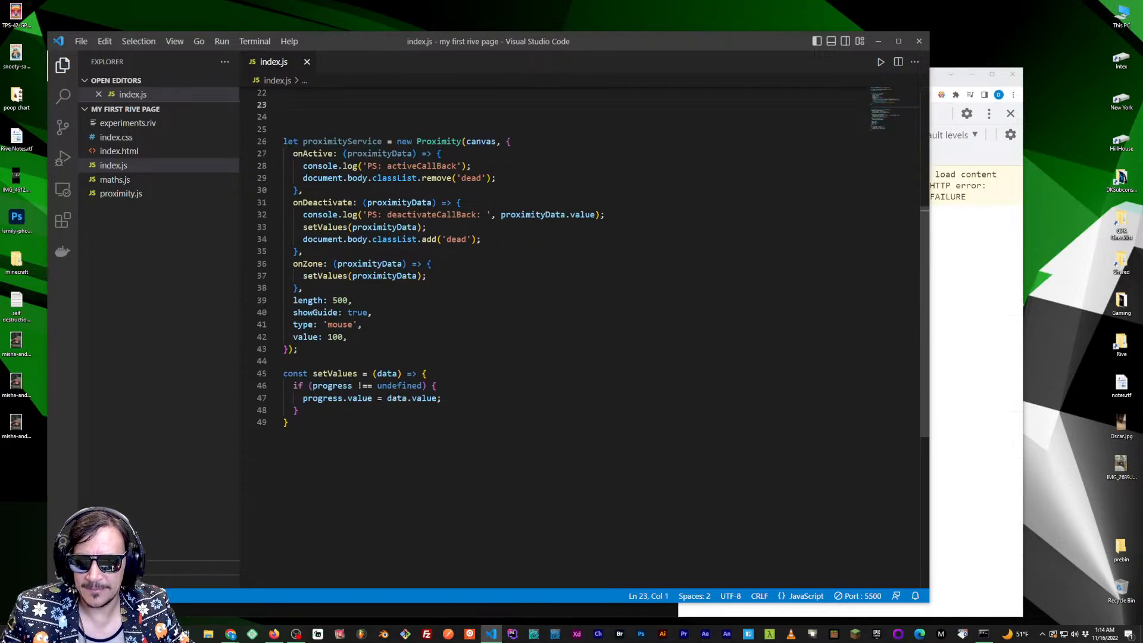
click(383, 349)
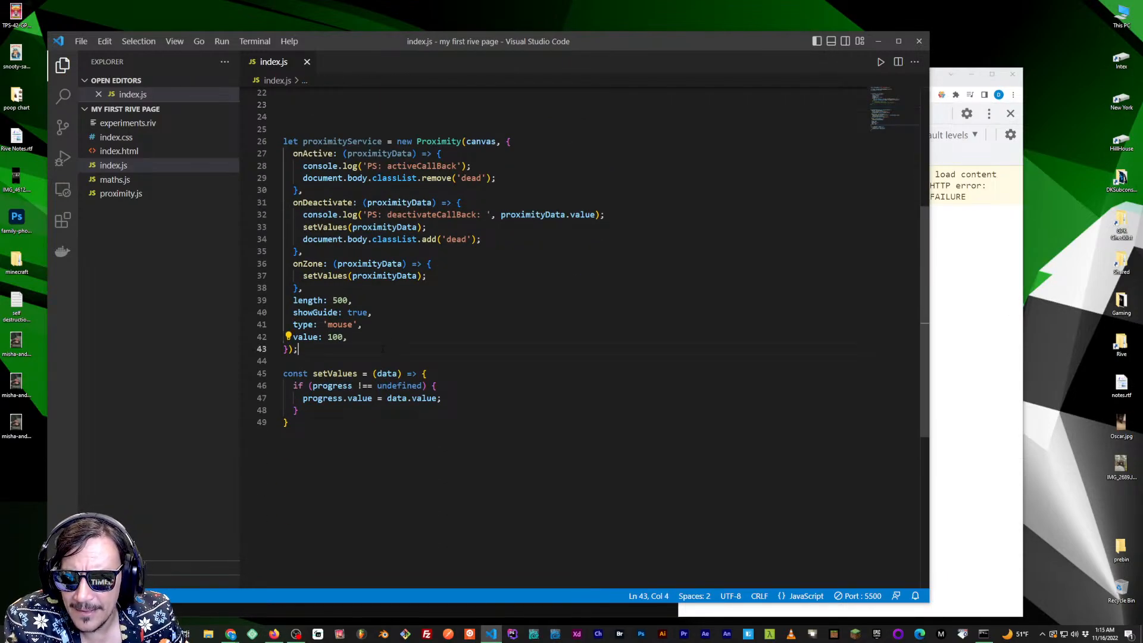
click(343, 435)
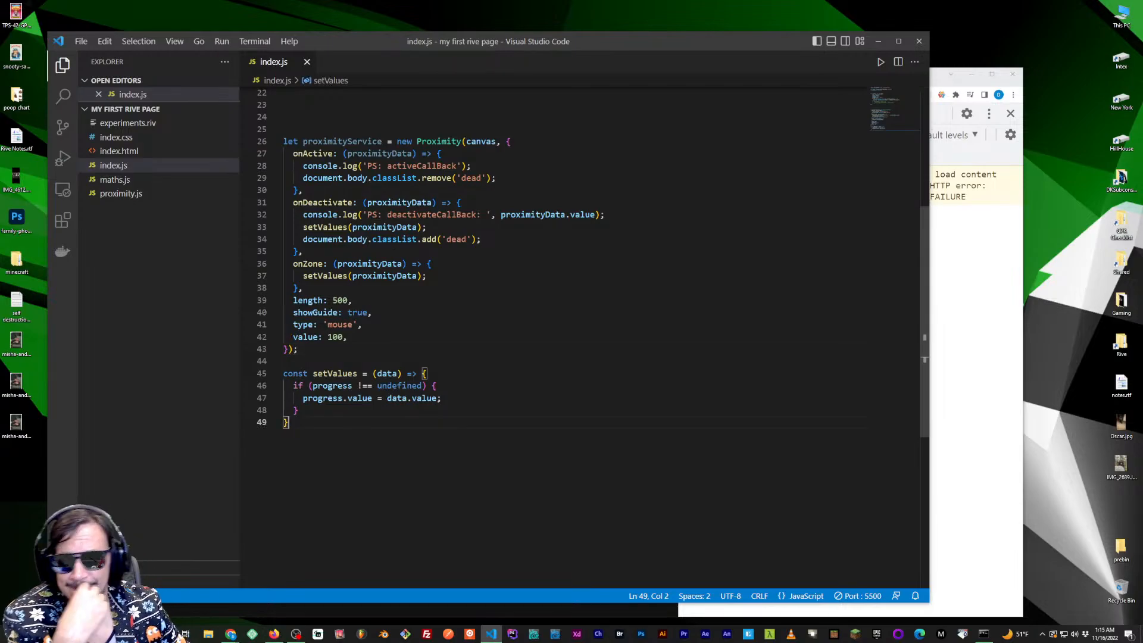
Open proximity.js and skim the Proximity class from its constructor to the export, returning to the constructor defaults
click(121, 193)
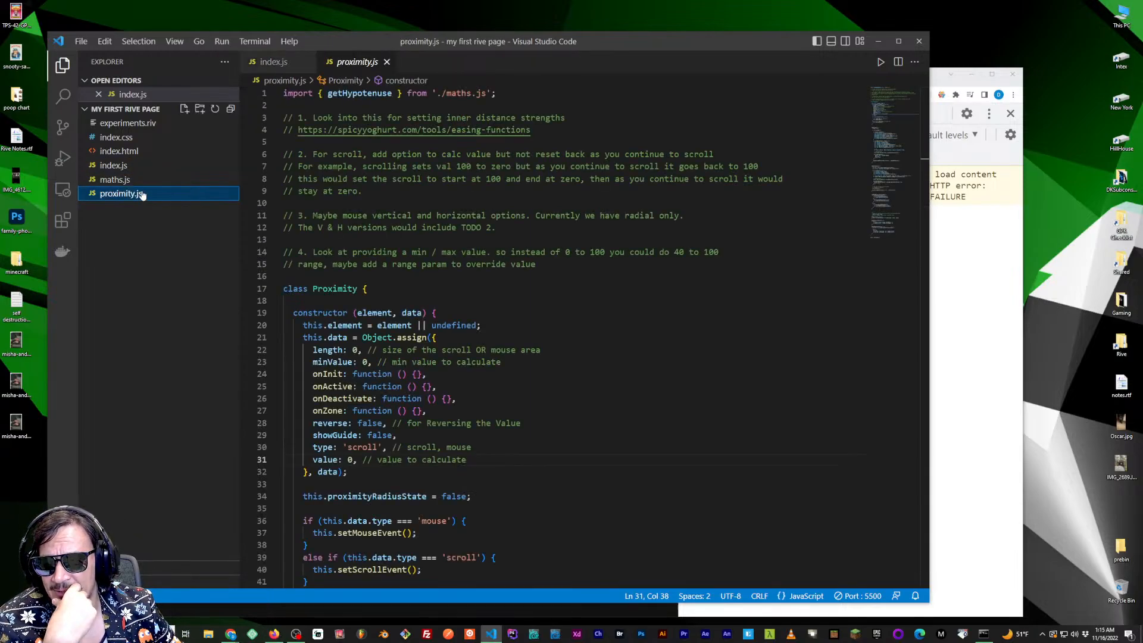
scroll(554, 334, down, 20)
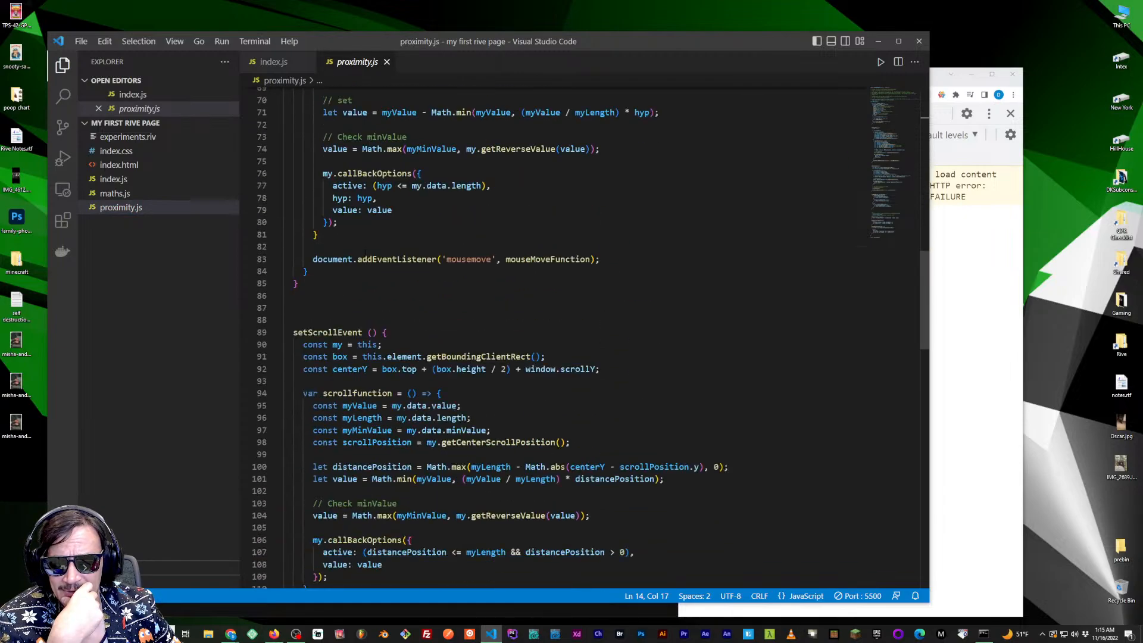
scroll(367, 221, down, 20)
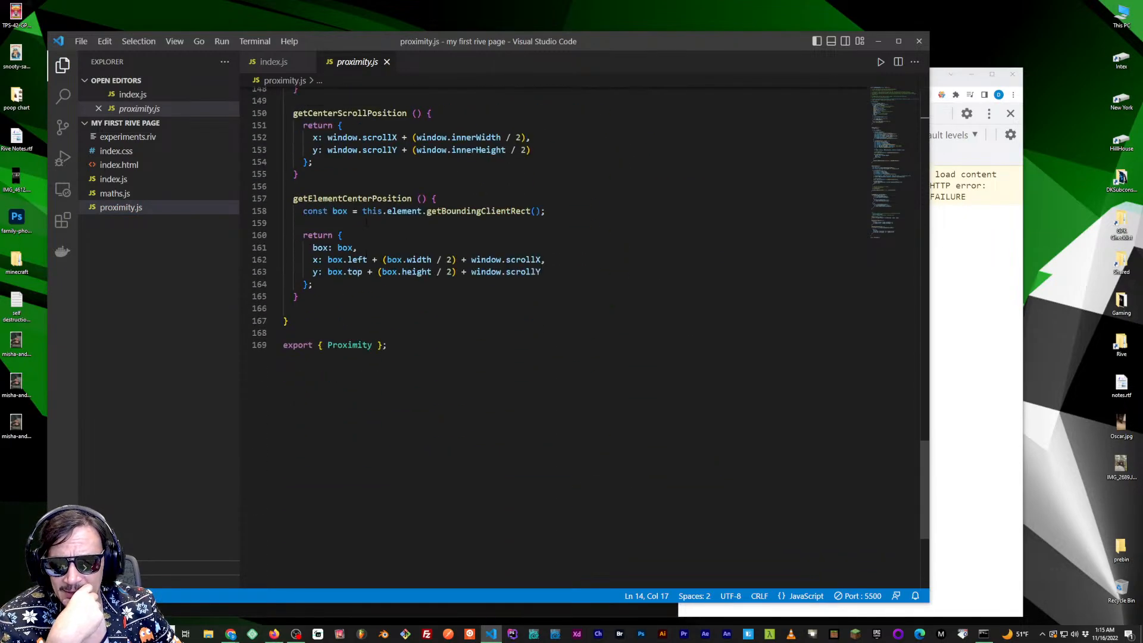
scroll(554, 333, up, 20)
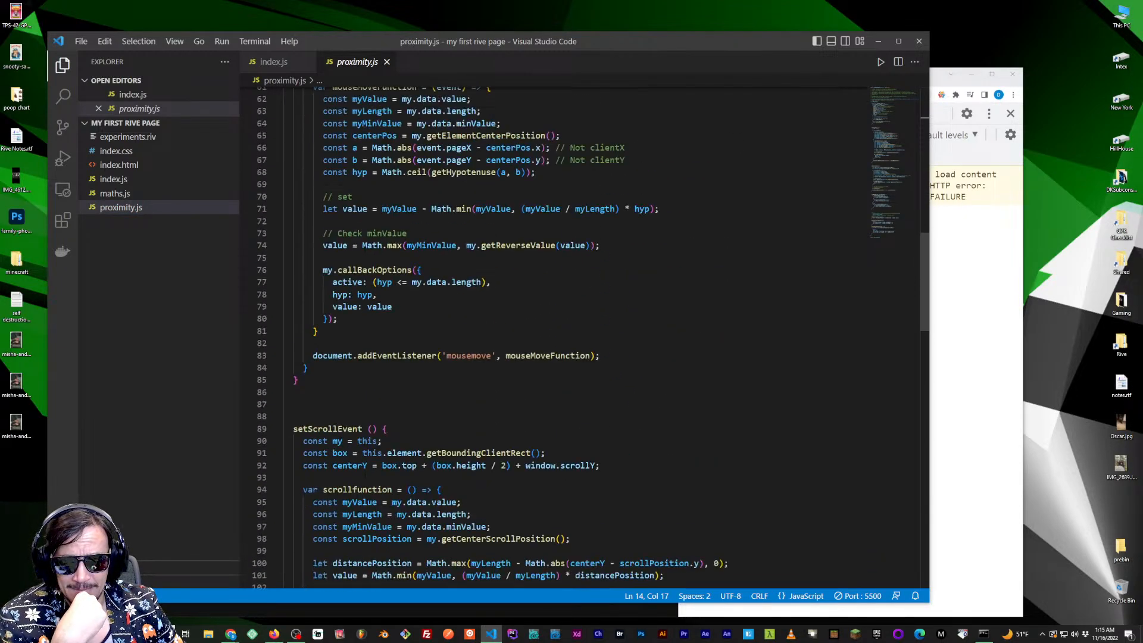
scroll(554, 333, up, 13)
scroll(553, 333, down, 3)
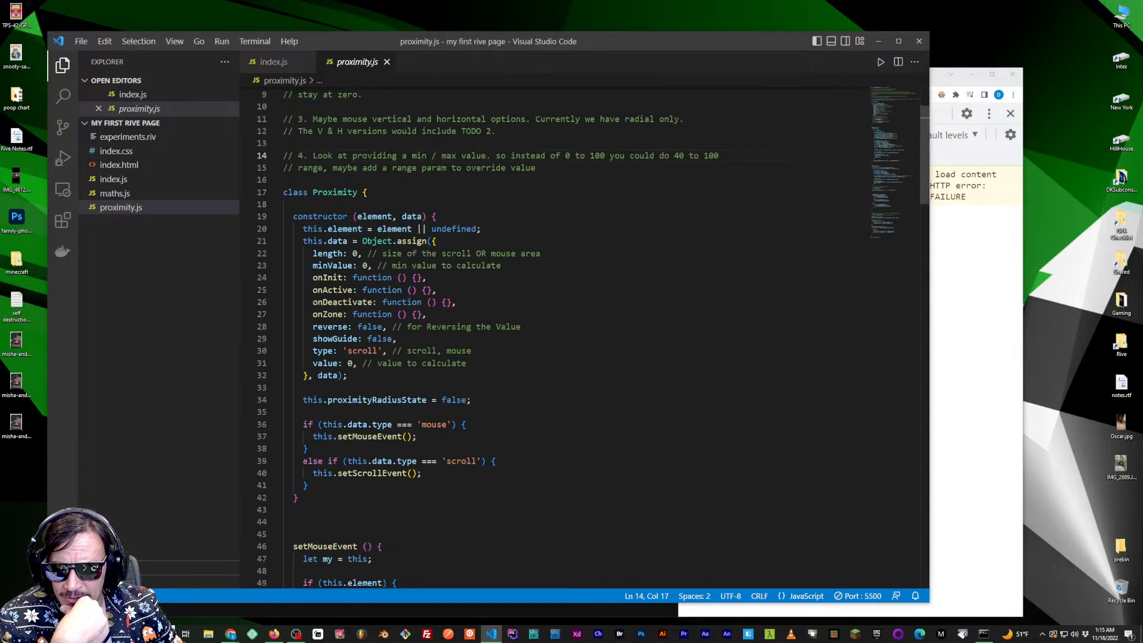
Examine the type option in the Proximity constructor defaults, highlighting its 'scroll' value and the mouse alternative
double_click(323, 351)
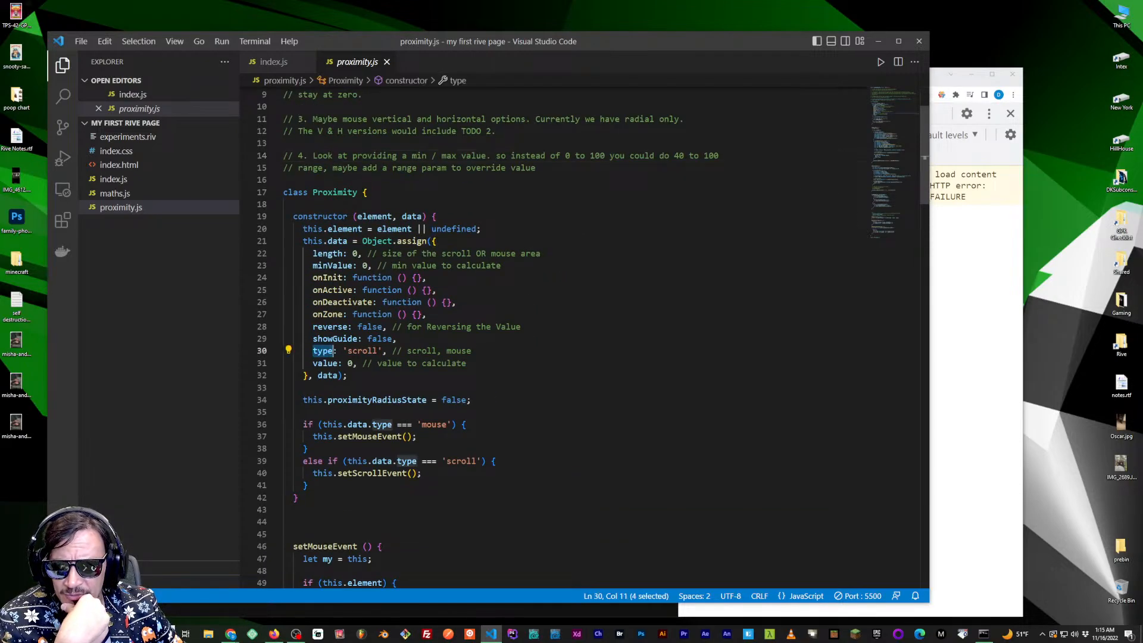
double_click(362, 352)
double_click(458, 350)
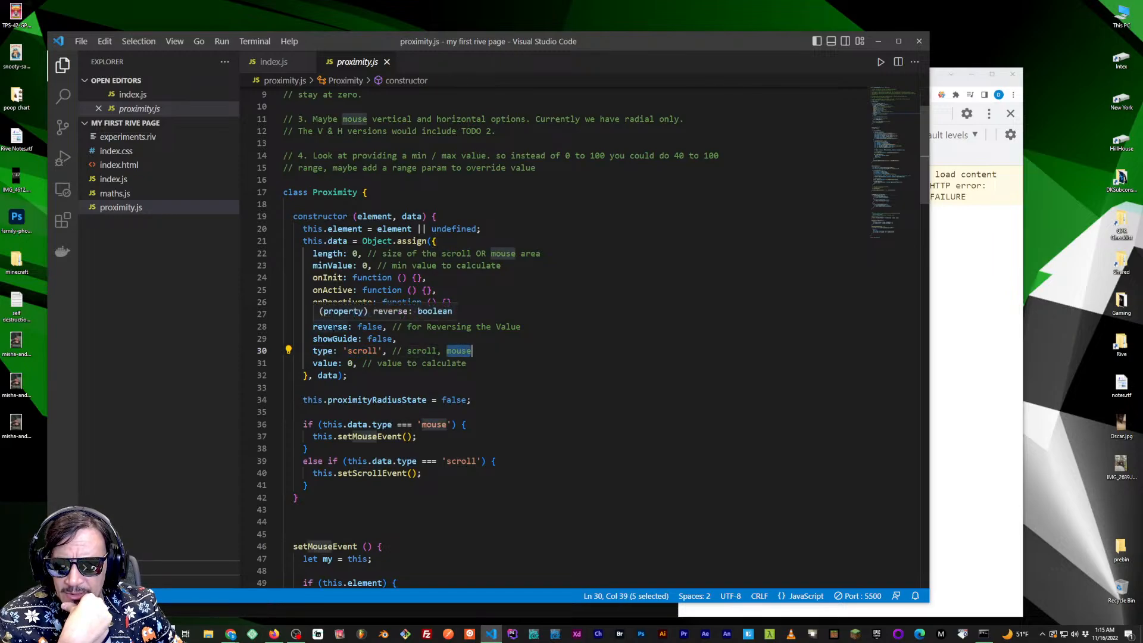
click(482, 279)
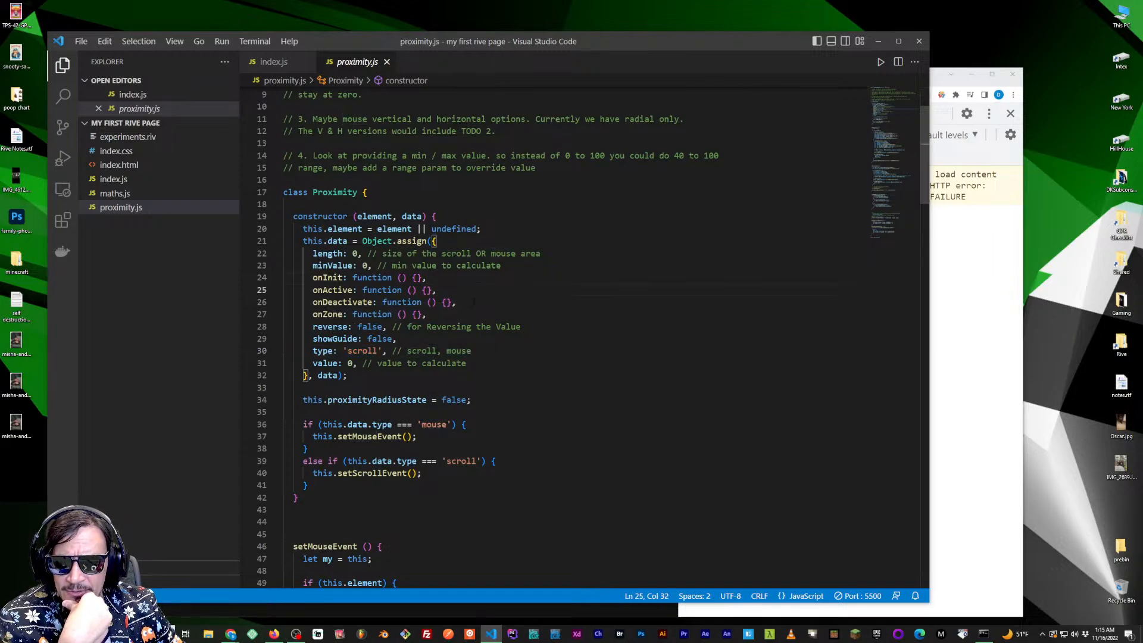
click(458, 339)
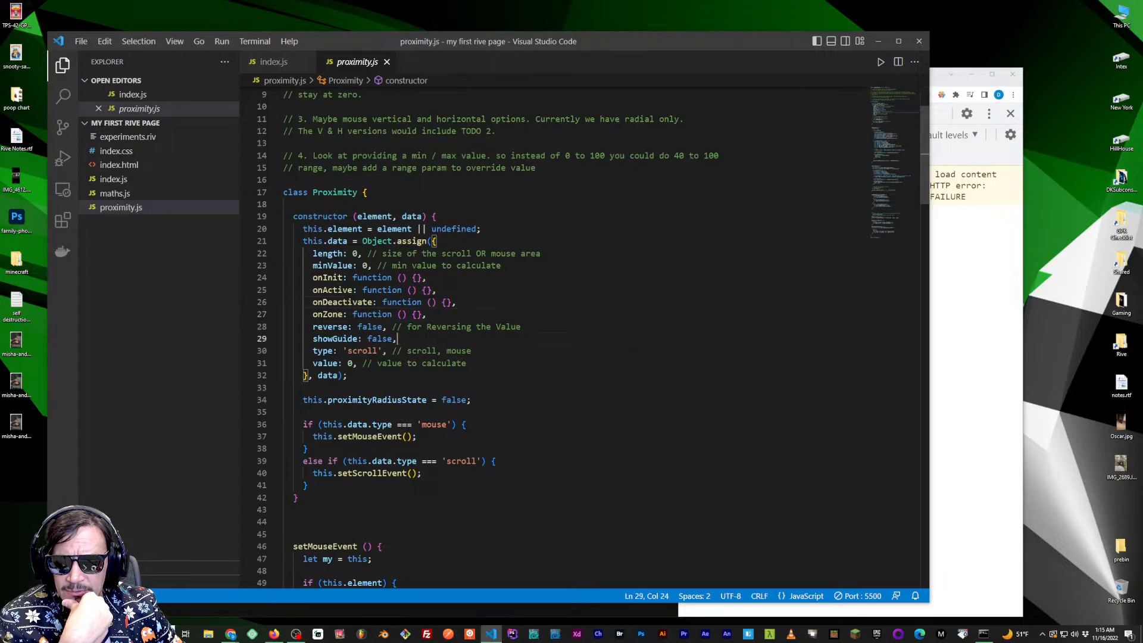
Examine the whole type: 'scroll' default line and where the constructor's mouse and scroll conditions use the type option
drag(476, 350, 307, 350)
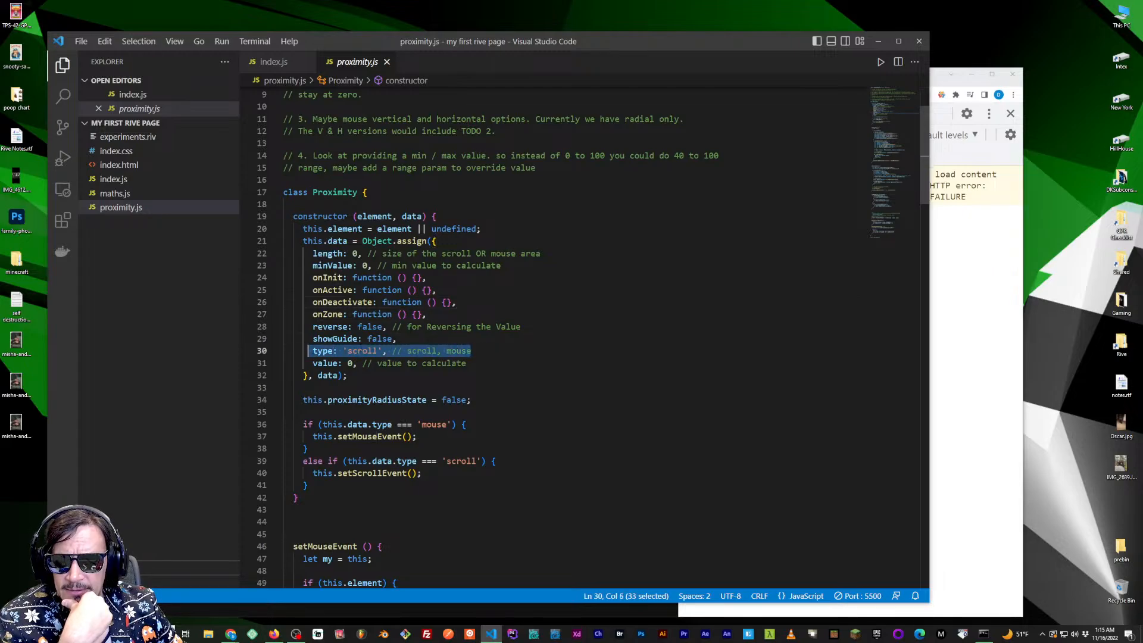
click(410, 338)
double_click(360, 351)
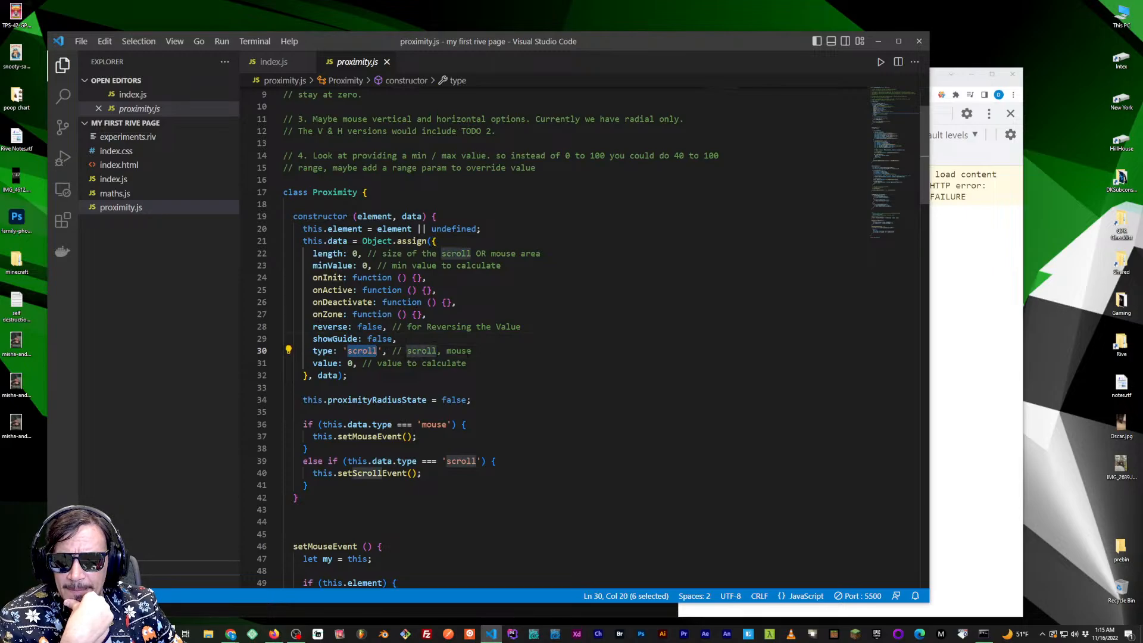
drag(475, 351, 312, 351)
click(352, 327)
click(328, 351)
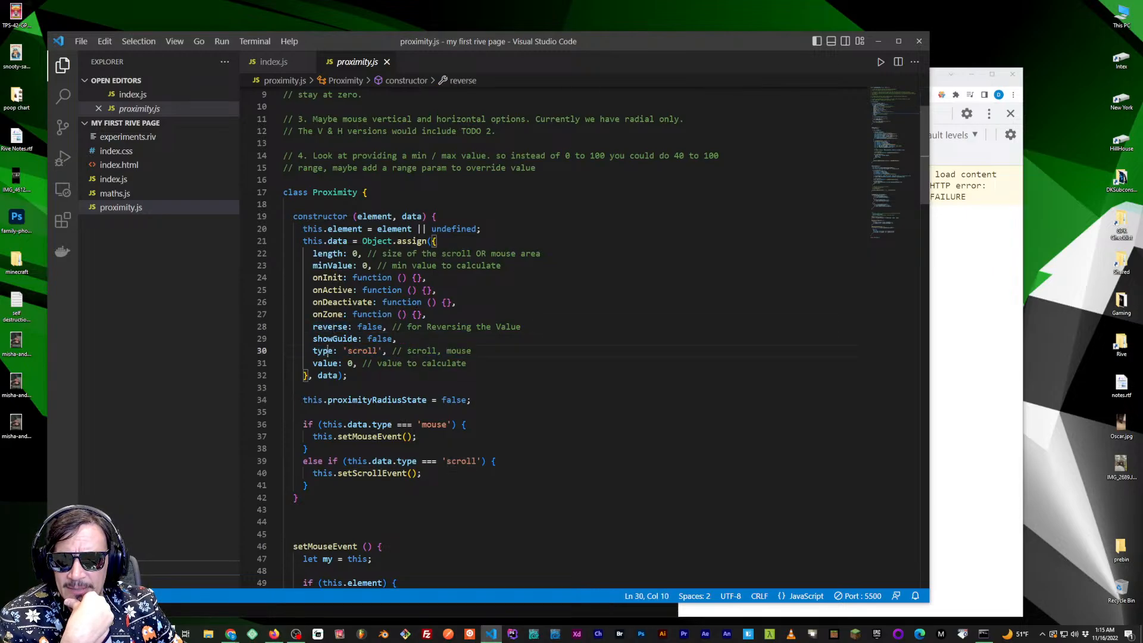
double_click(328, 351)
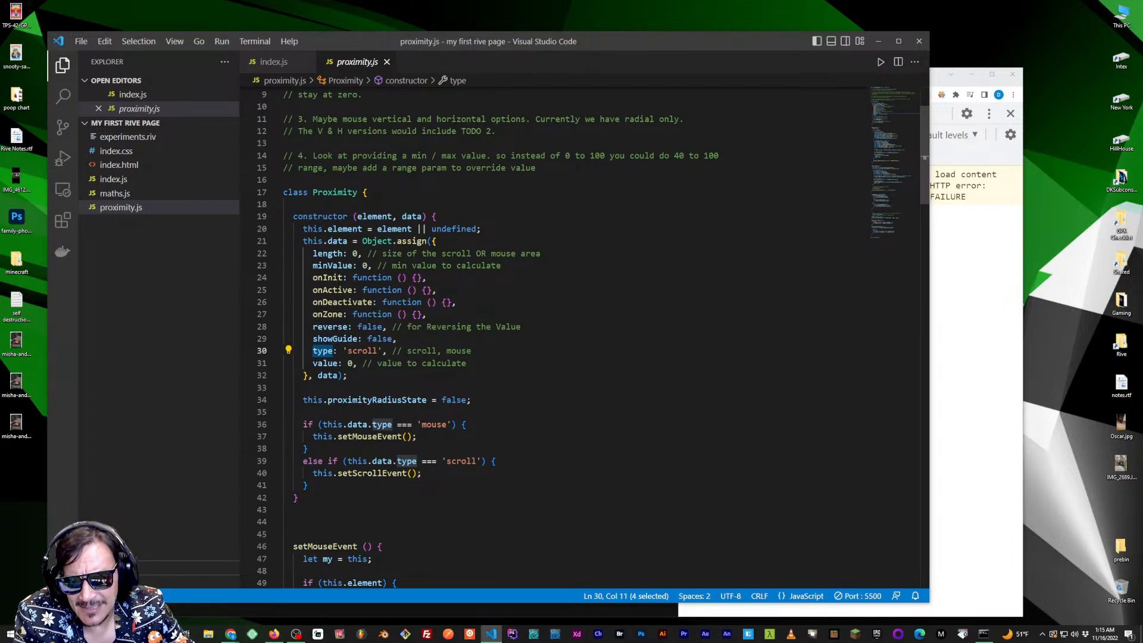
click(472, 351)
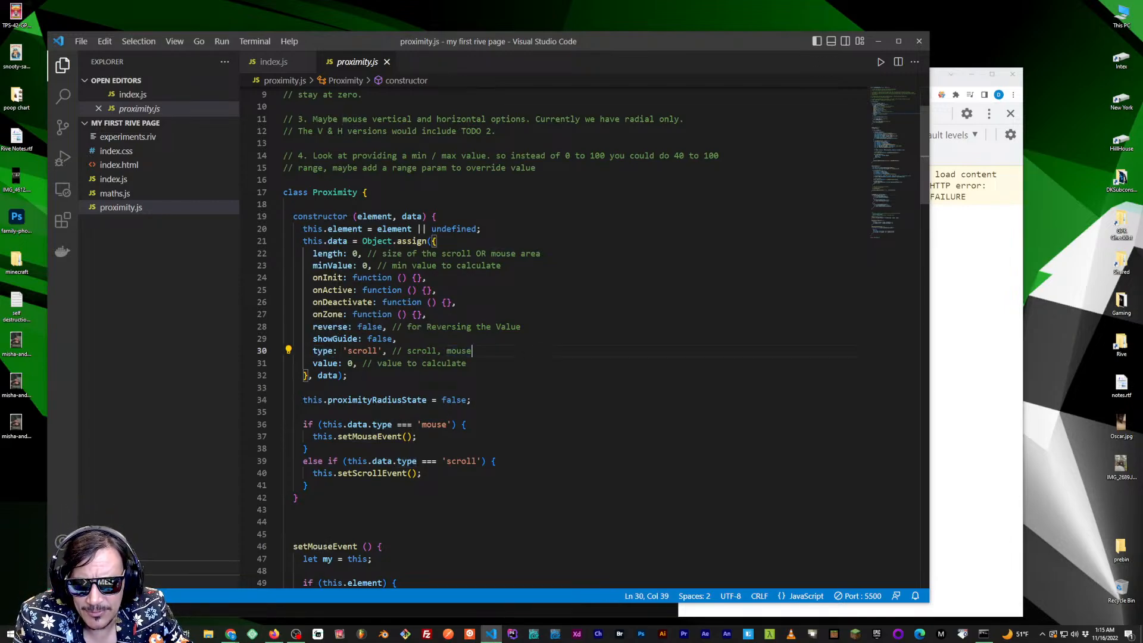
Switch from the code editor to the Rive Test page in Chrome, reposition its window and check the proximity callbacks in the console
click(880, 46)
drag(778, 78, 782, 58)
click(645, 341)
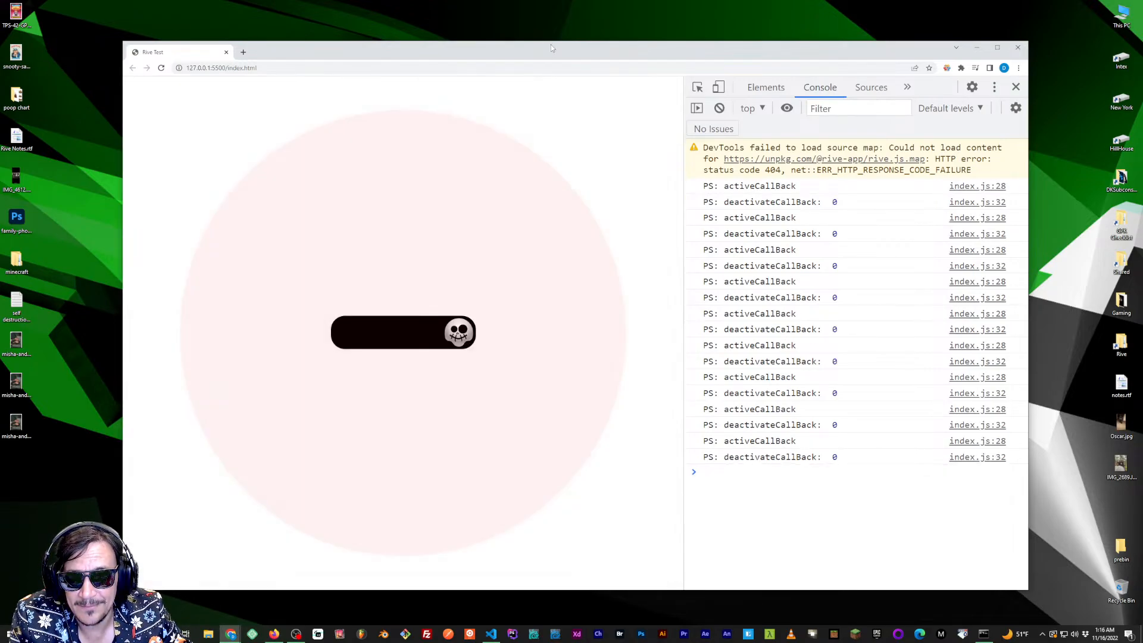
drag(551, 44, 587, 31)
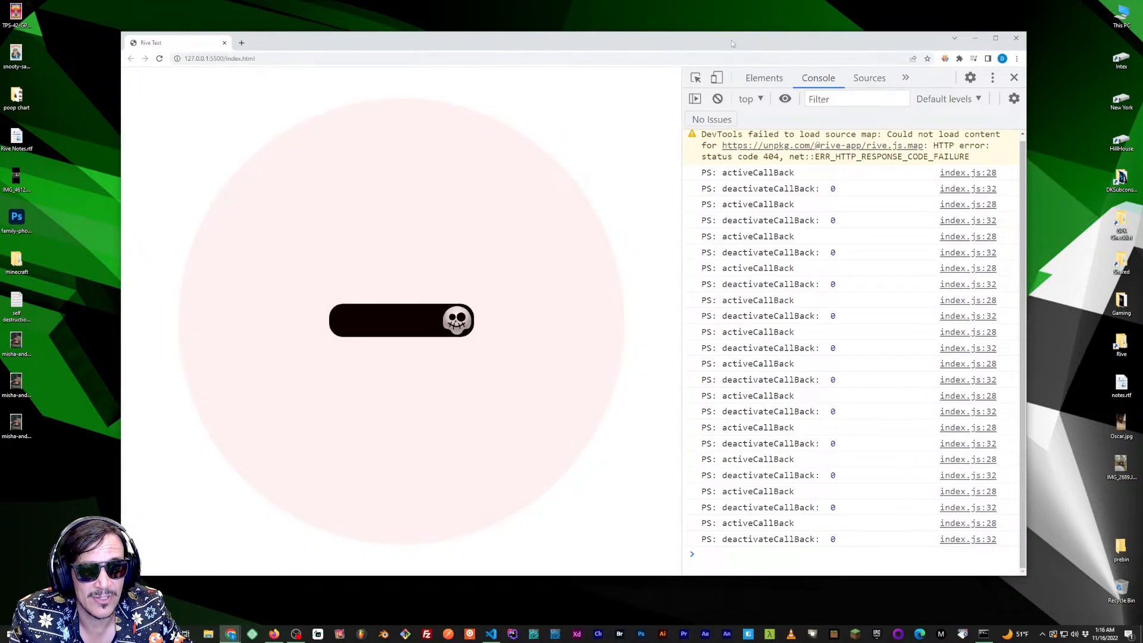
drag(732, 44, 703, 44)
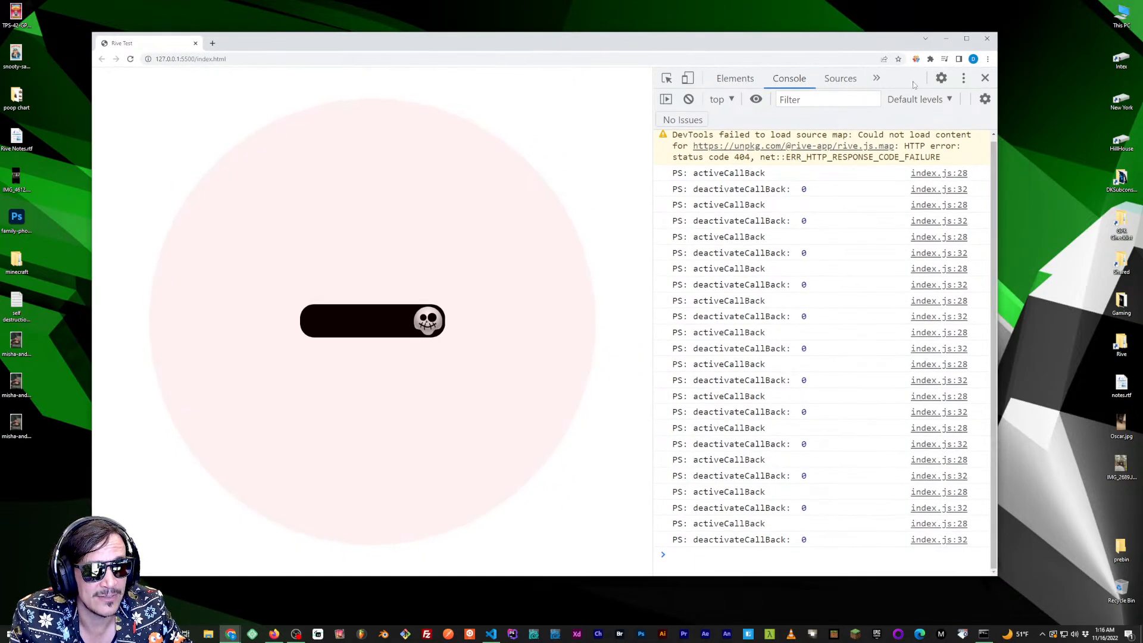
Close DevTools, make the browser window narrower and reposition it to test the loader's mouse proximity response
click(985, 78)
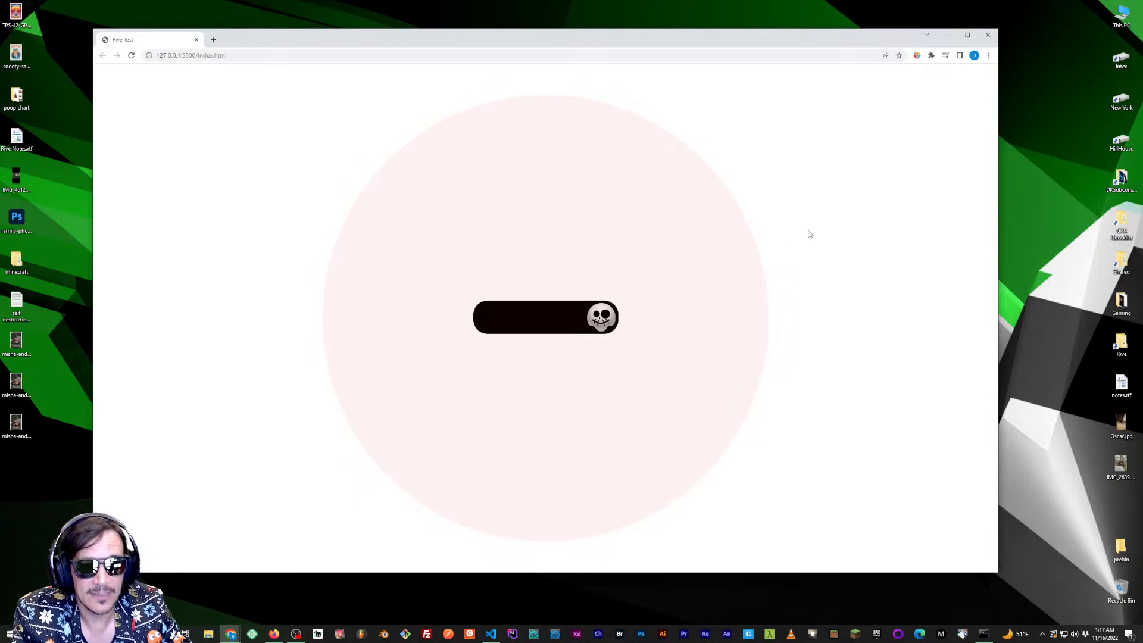
drag(777, 47, 766, 45)
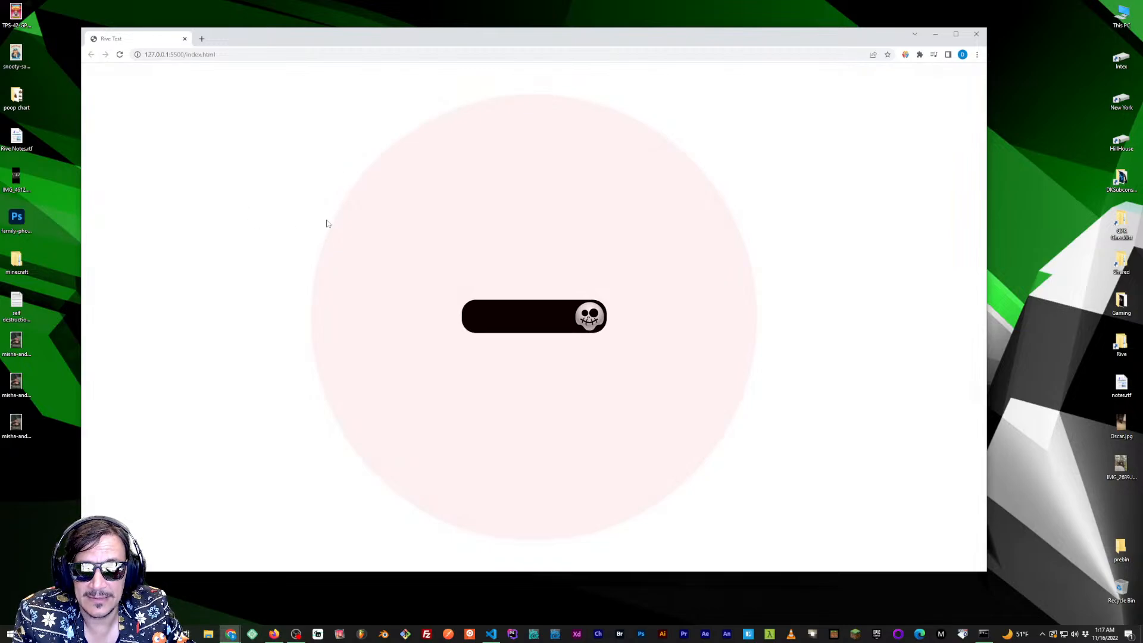
mouse_move(412, 286)
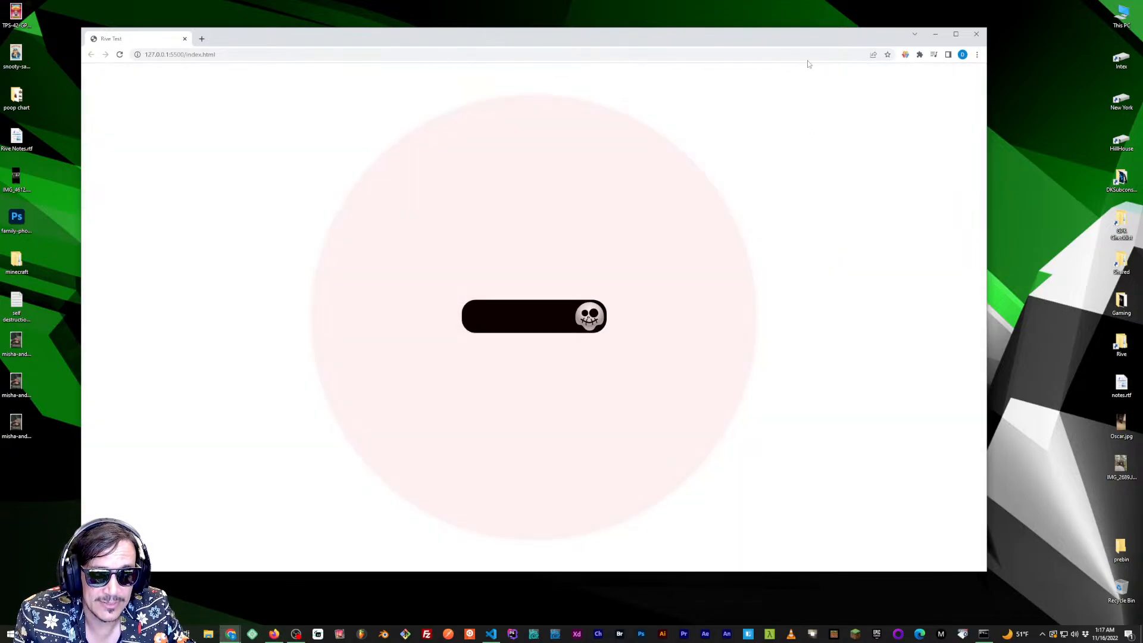
mouse_move(828, 39)
mouse_down()
mouse_move(813, 31)
mouse_move(822, 59)
mouse_move(832, 41)
mouse_up()
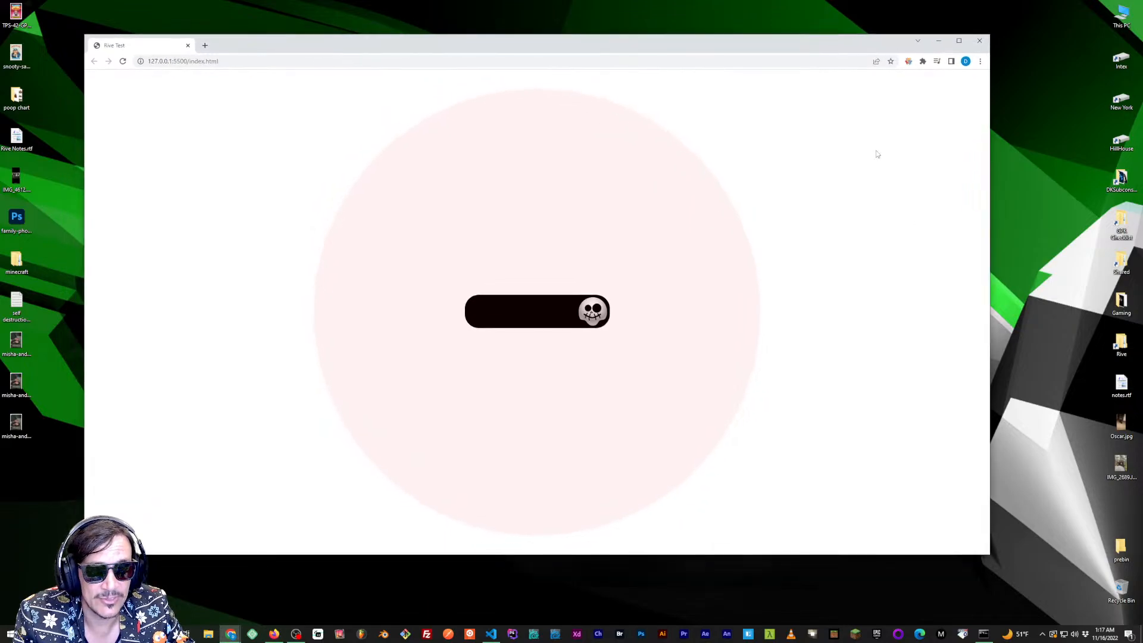
drag(985, 554, 828, 582)
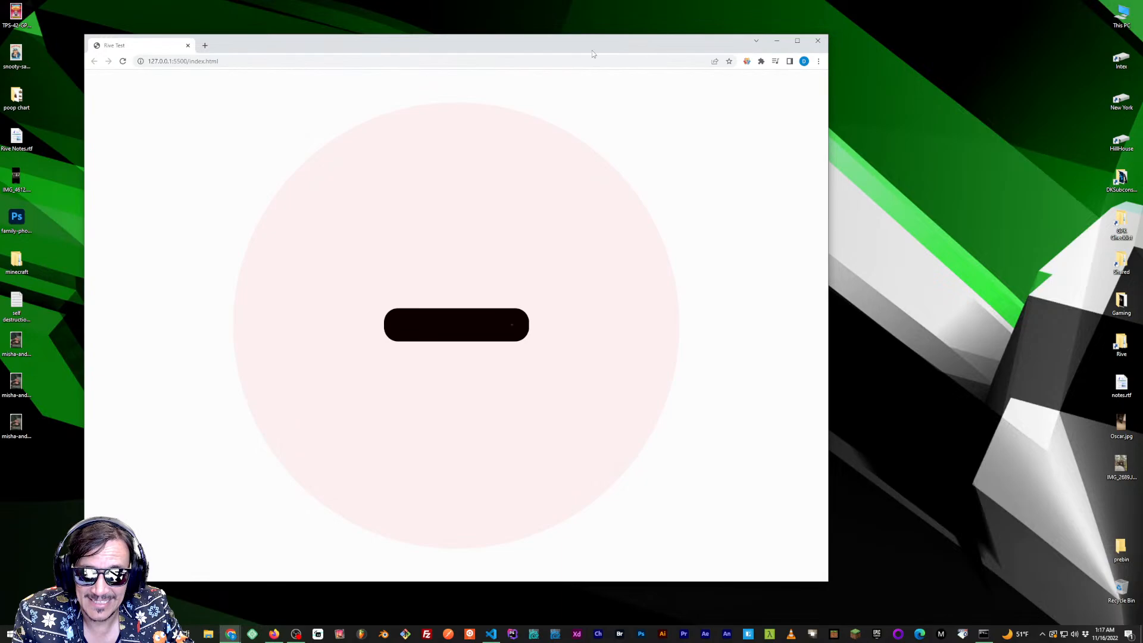
drag(592, 51, 619, 37)
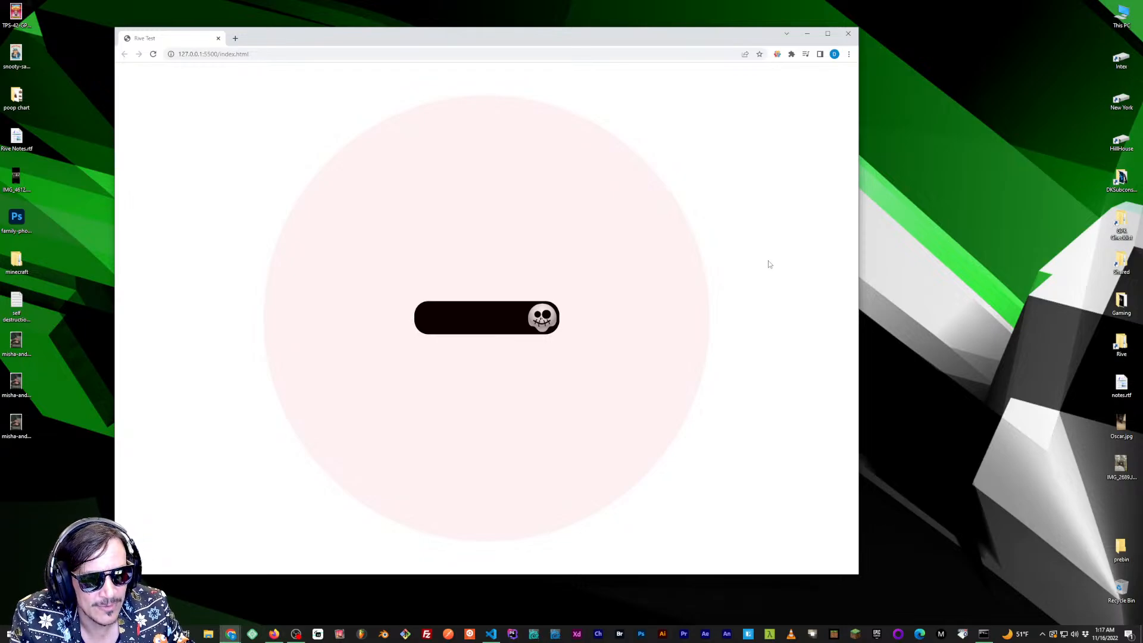
mouse_move(687, 33)
mouse_down()
mouse_move(680, 26)
mouse_move(682, 57)
mouse_move(681, 30)
mouse_up()
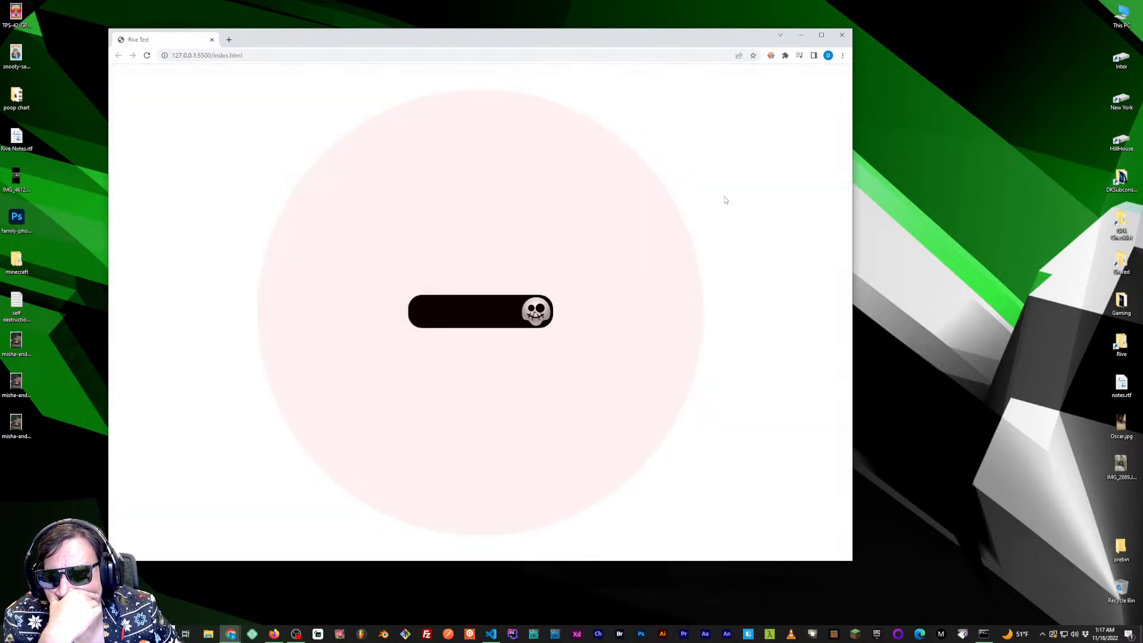
Switch to the Rive editor in Firefox, close the Experiments file and open New File from the drafts
drag(680, 46, 688, 53)
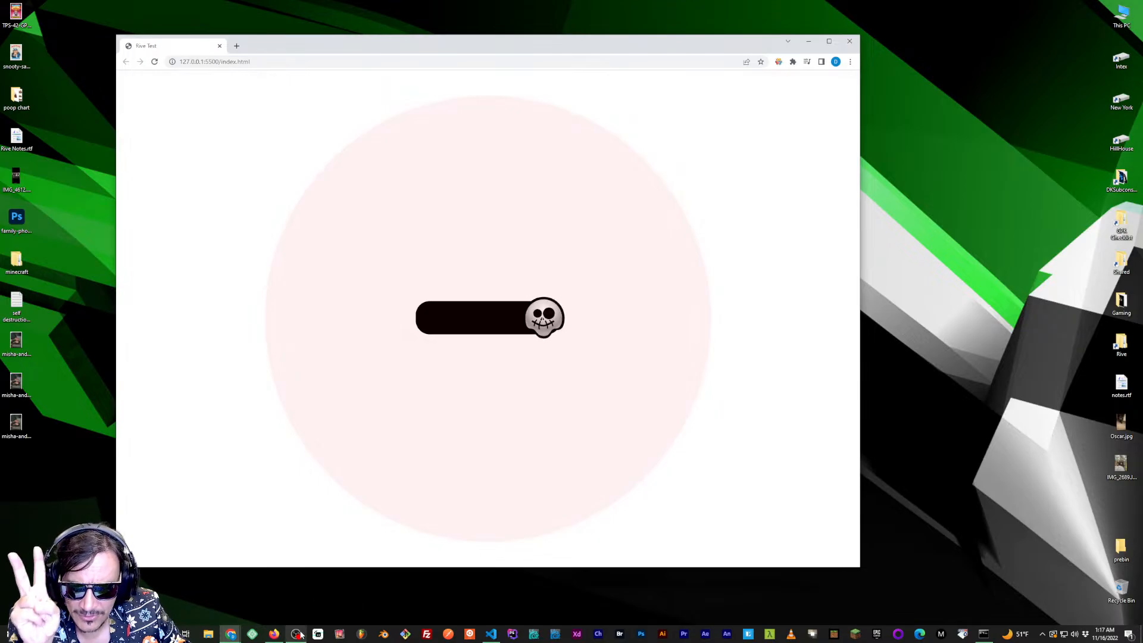
click(274, 633)
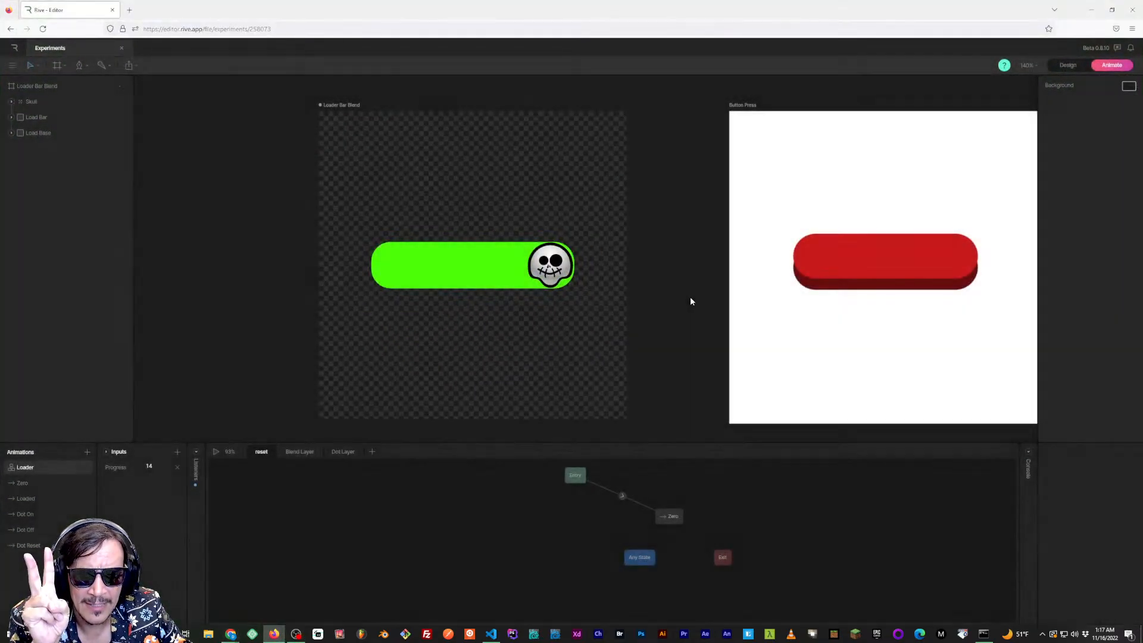
click(121, 48)
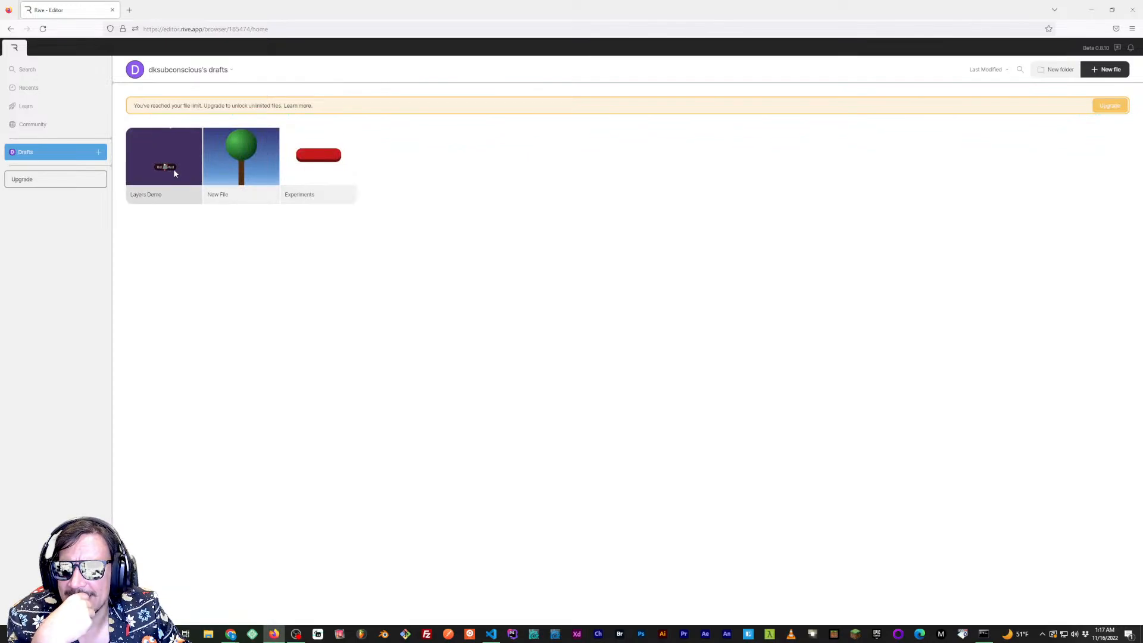
double_click(241, 166)
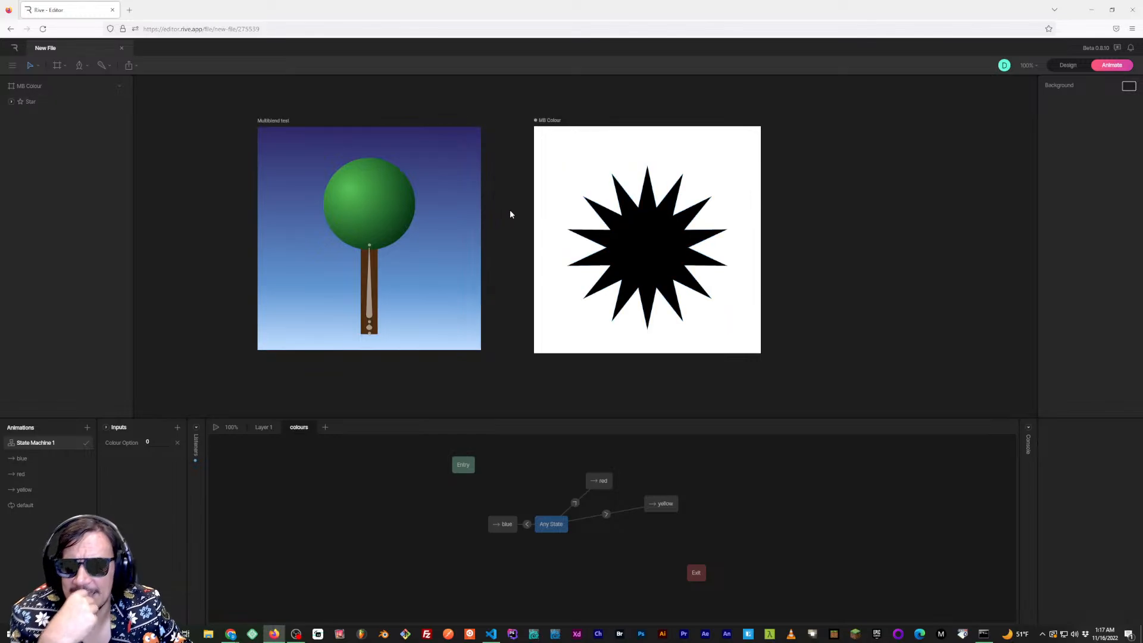
Create a new artboard of about 502 by 502 beside the MB Colour artboard
drag(524, 209, 438, 191)
click(429, 123)
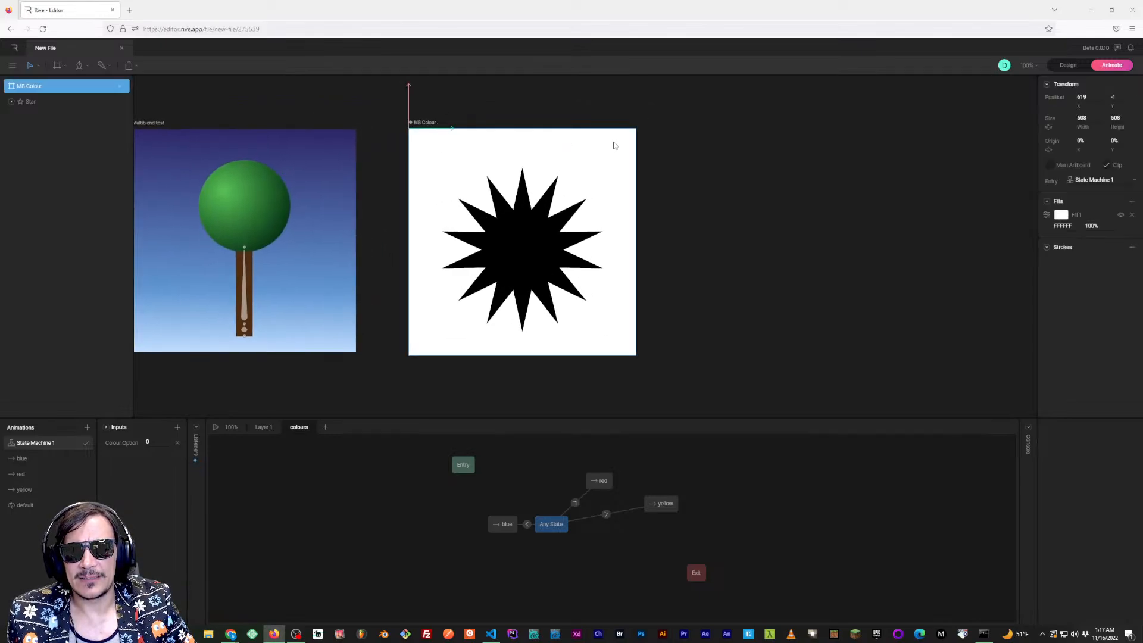
click(735, 153)
drag(736, 153, 717, 151)
click(62, 66)
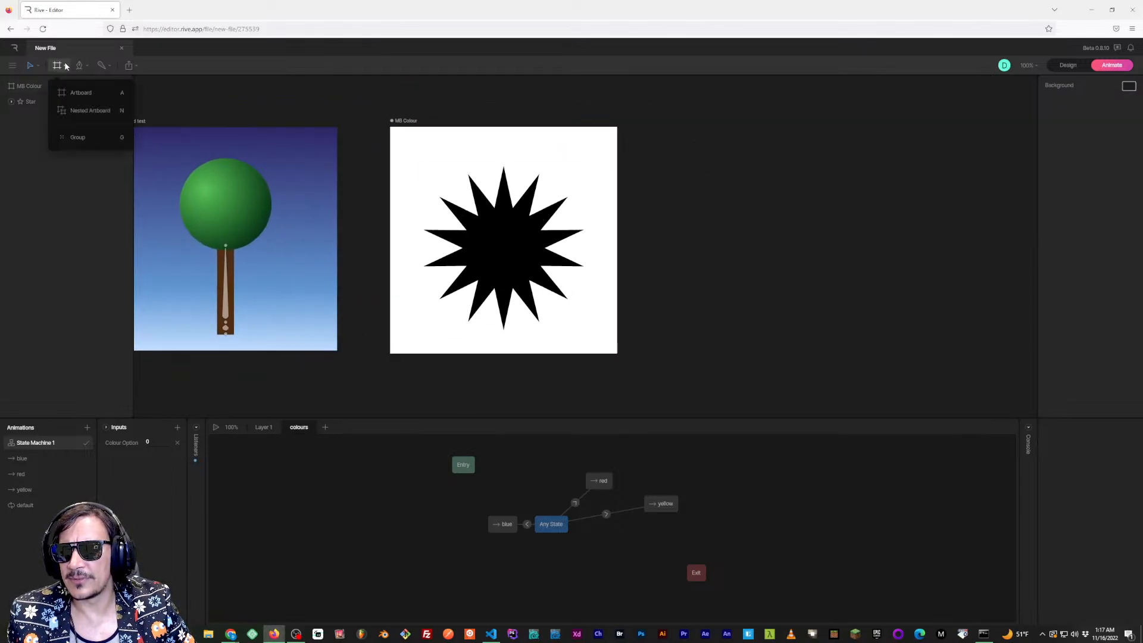
click(81, 92)
drag(692, 127, 917, 355)
drag(776, 134, 683, 140)
drag(605, 131, 599, 129)
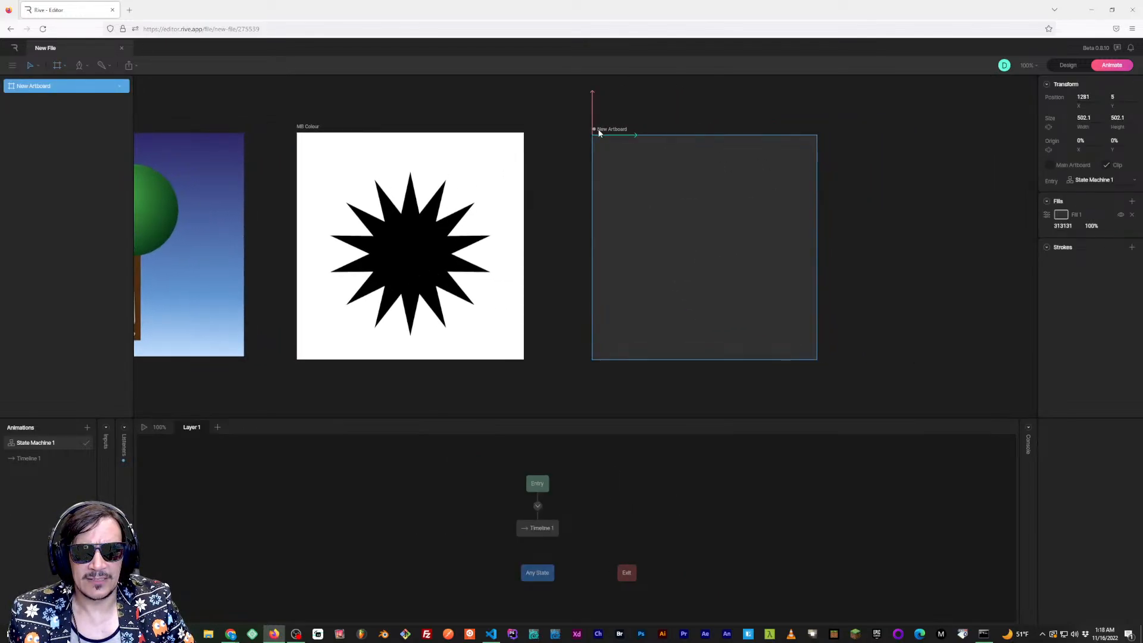
Switch the file from Animate to Design mode with the new artboard selected
click(1068, 65)
drag(889, 159, 800, 163)
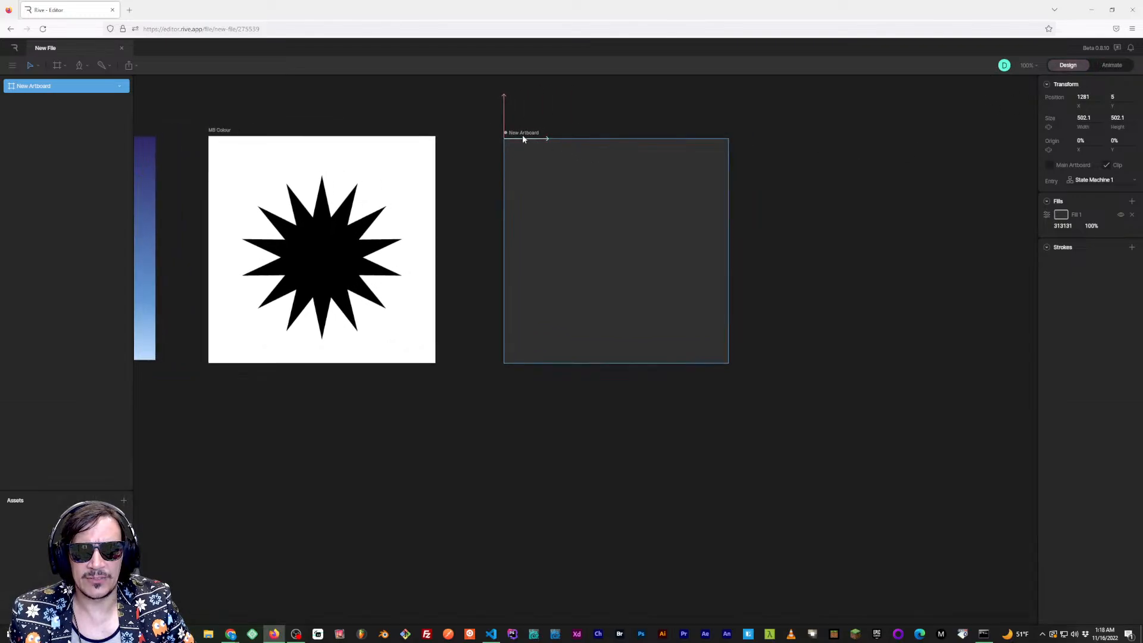
scroll(533, 181, right, 5)
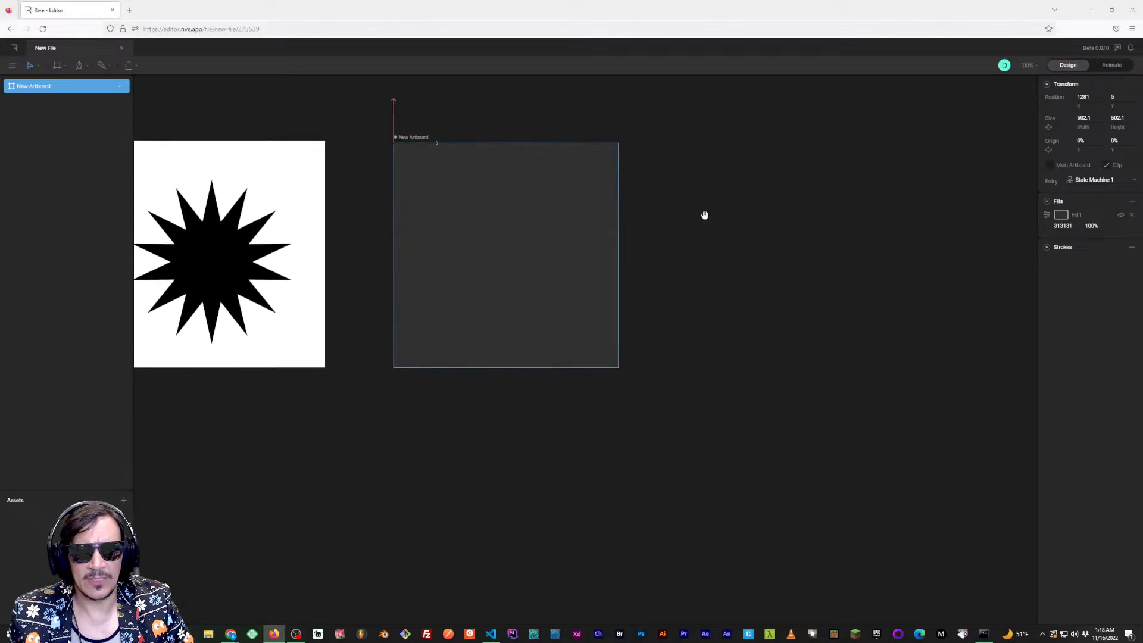
Set the new artboard's solid fill to white, FFFFFF
click(1060, 215)
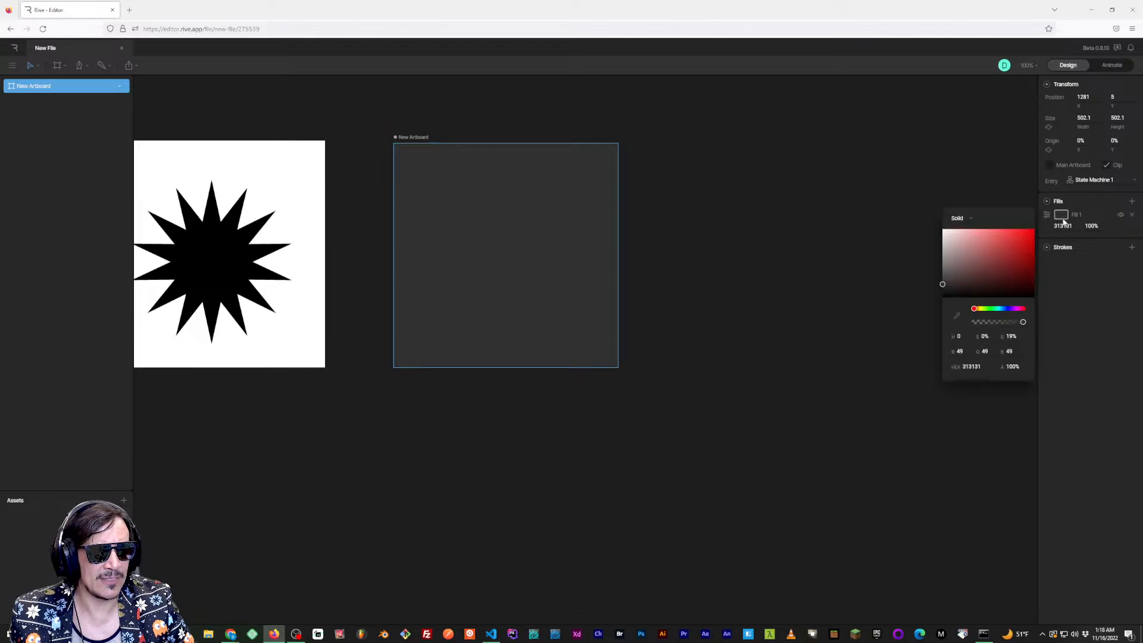
drag(955, 262, 938, 229)
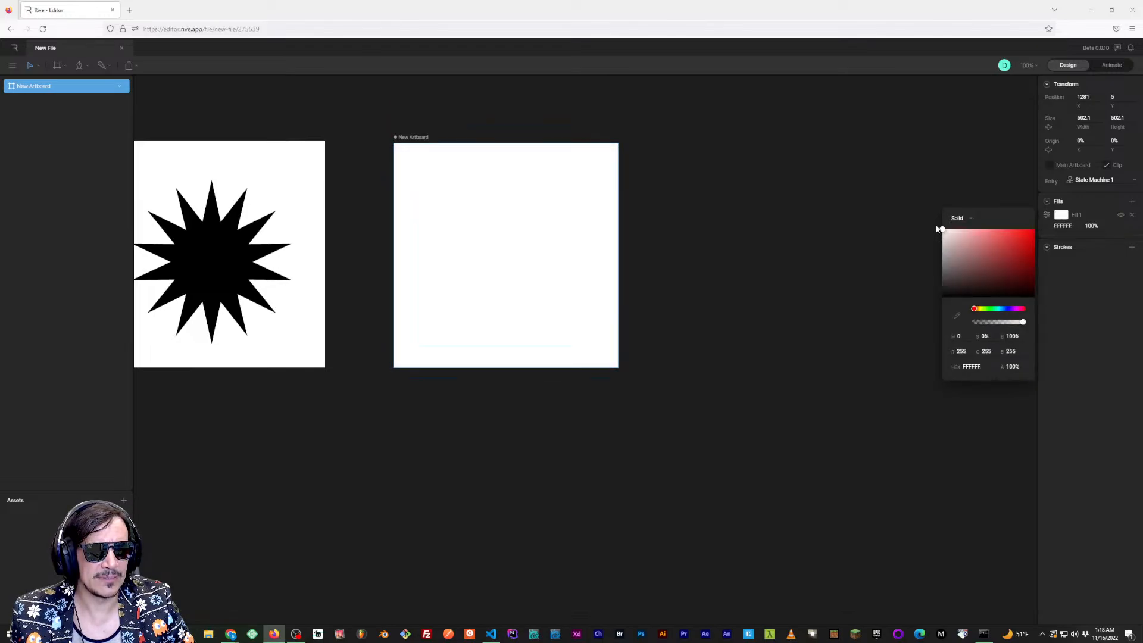
click(840, 237)
scroll(681, 252, down, 1)
scroll(523, 280, up, 1)
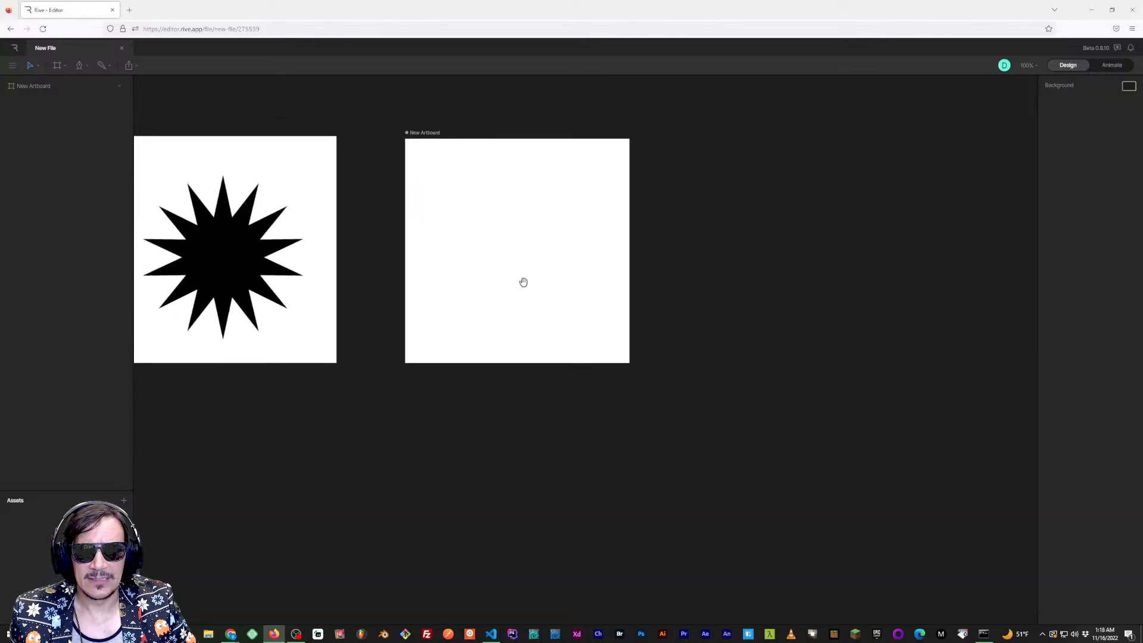
Change the new artboard's solid fill to the pale blue D6EBF0
click(432, 141)
click(1061, 215)
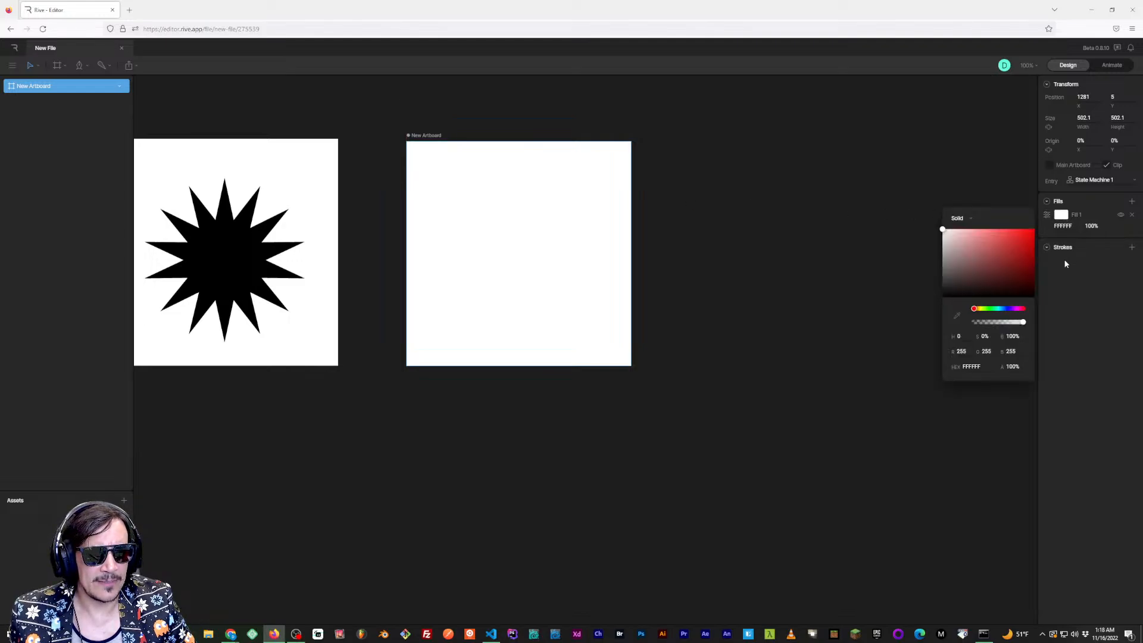
drag(977, 309, 1000, 310)
click(953, 234)
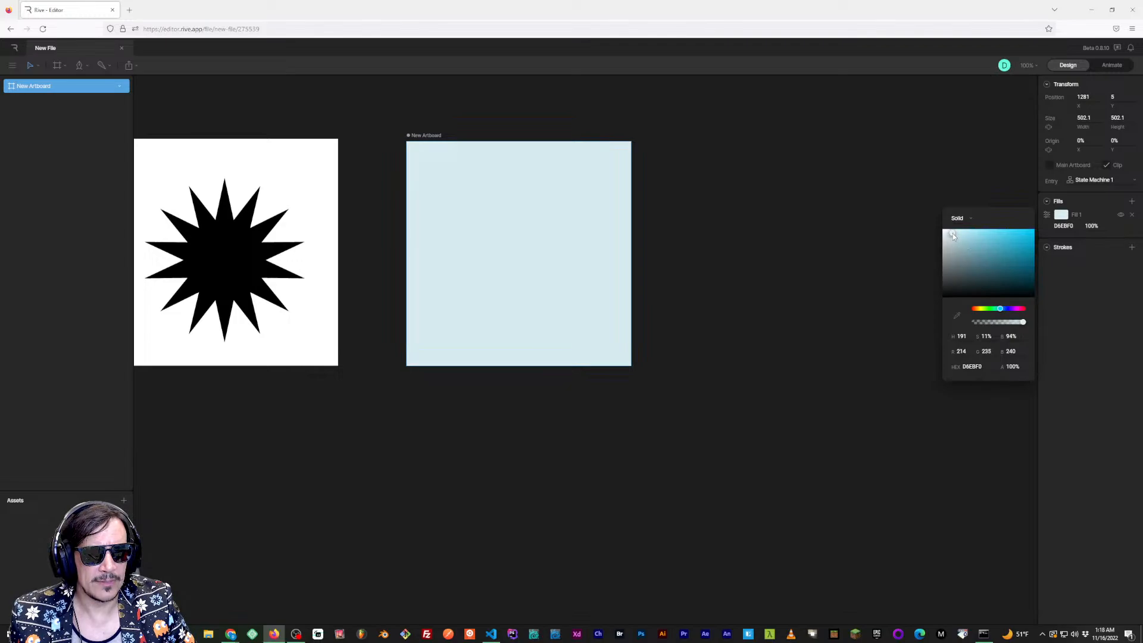
click(738, 224)
drag(619, 245, 647, 250)
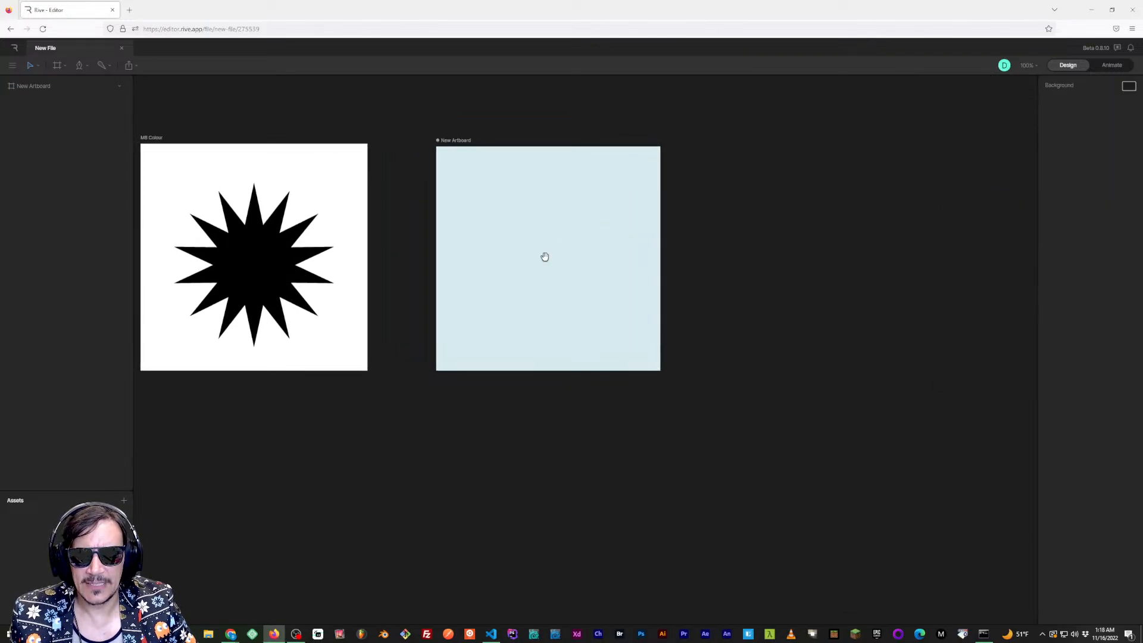
drag(545, 256, 559, 266)
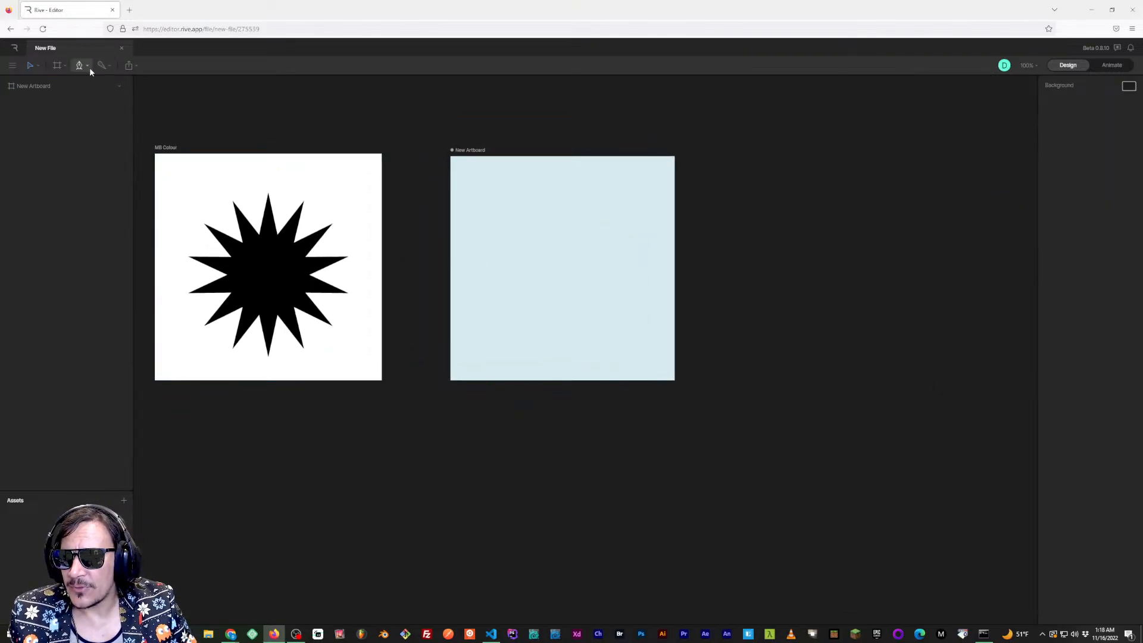
click(57, 66)
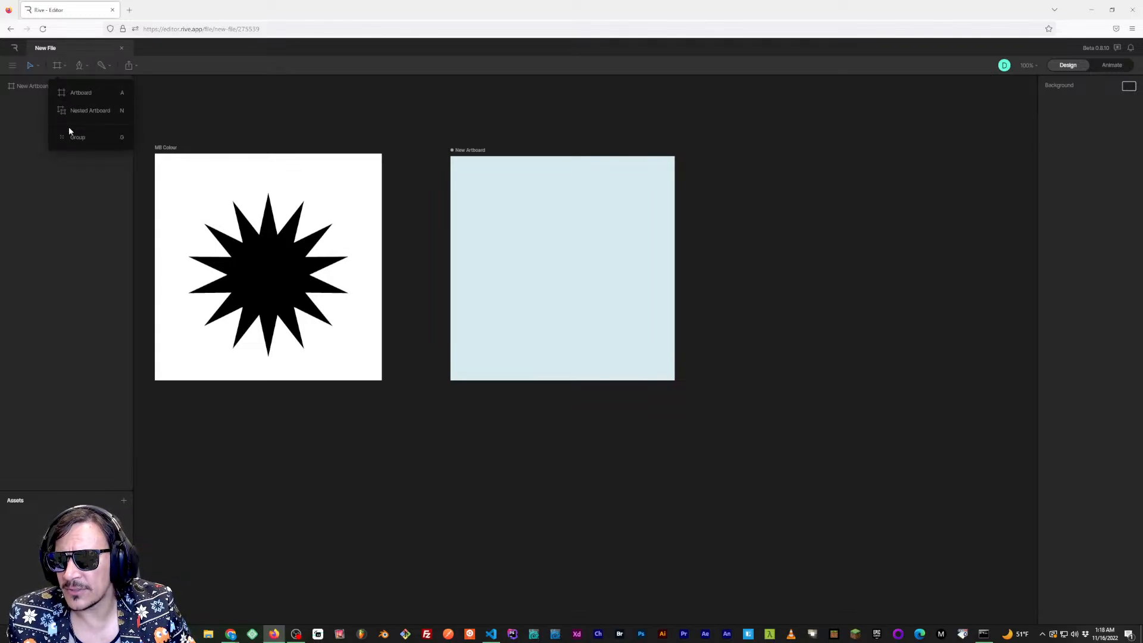
click(63, 66)
click(84, 67)
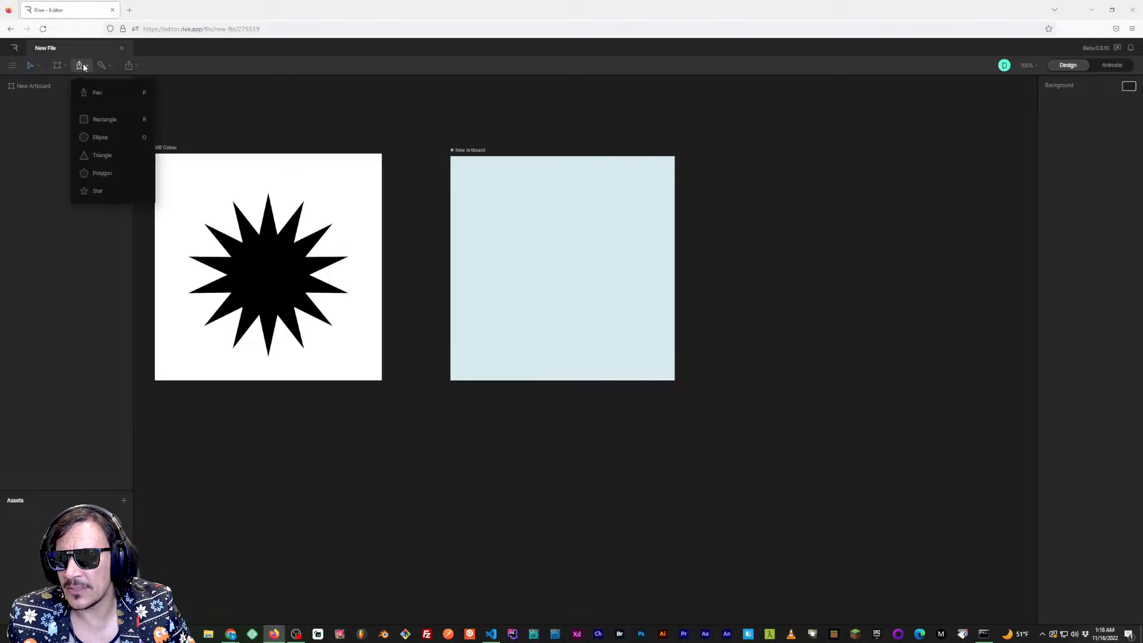
click(83, 65)
click(60, 67)
click(61, 66)
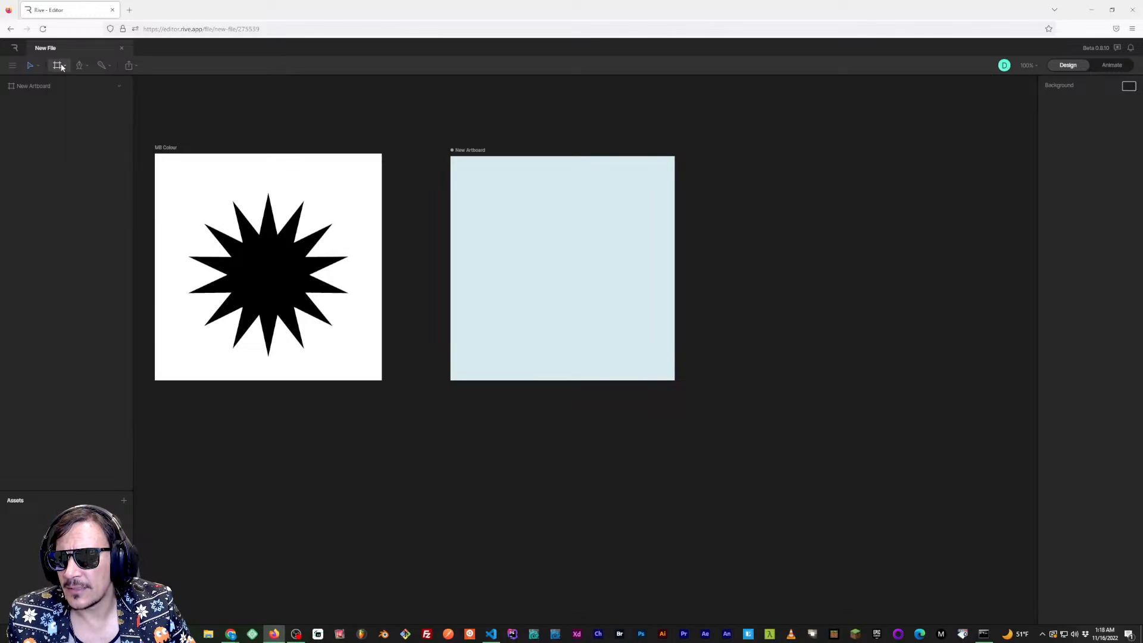
Draw a circle about 166 by 166 with the Ellipse tool in the upper-left area of the new artboard
click(81, 64)
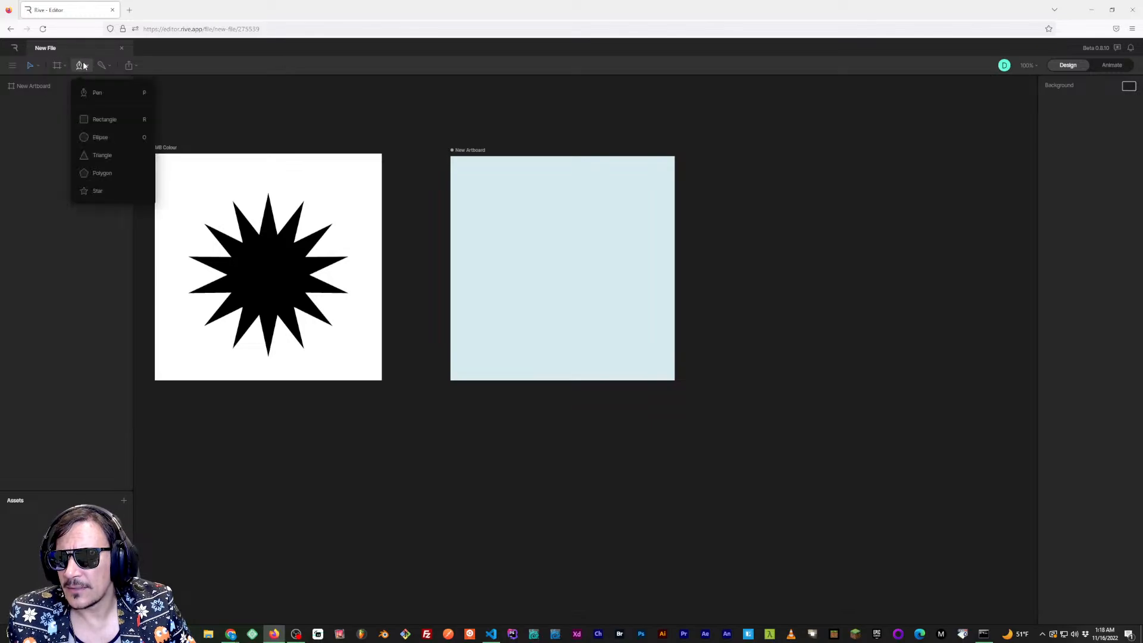
click(109, 137)
drag(470, 172, 544, 256)
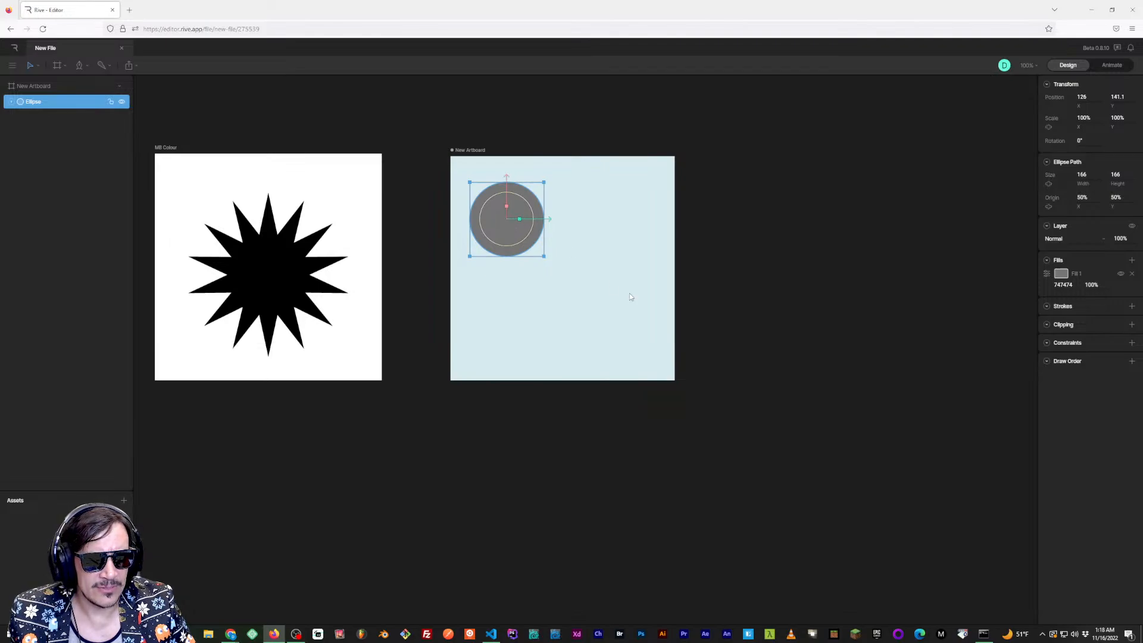
click(613, 295)
scroll(606, 280, right, 1)
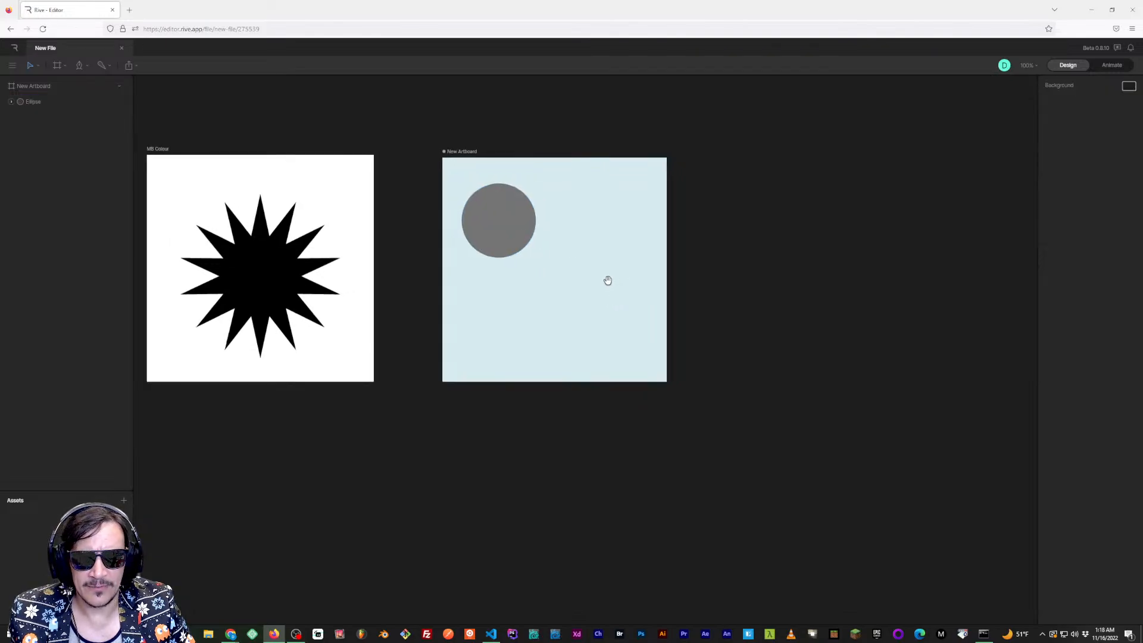
Add an empty group to the lower-right area of the new artboard and move it to about X 364, Y 289
click(65, 87)
click(58, 65)
click(77, 136)
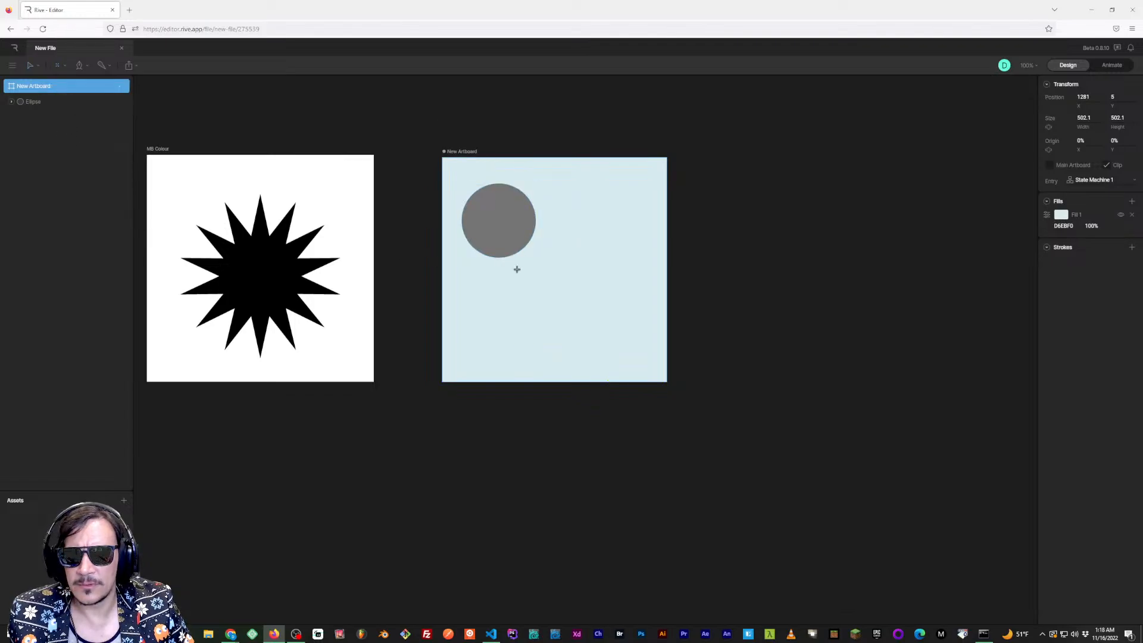
click(598, 306)
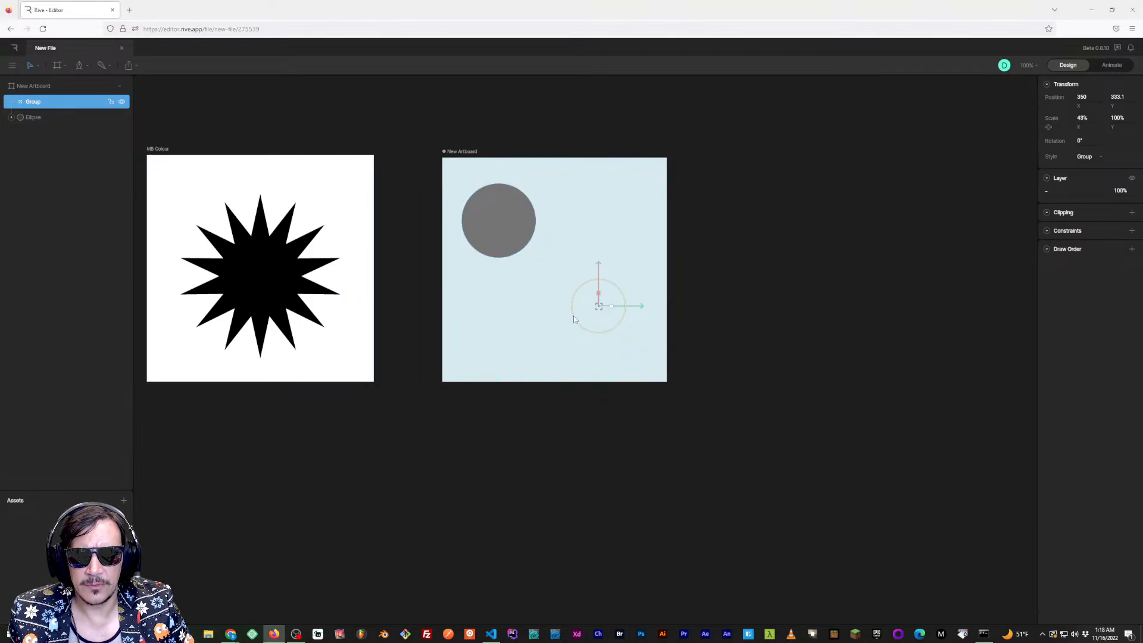
drag(593, 320, 606, 289)
Set the group's style to Target and move it to about X 332, Y 313
click(1086, 158)
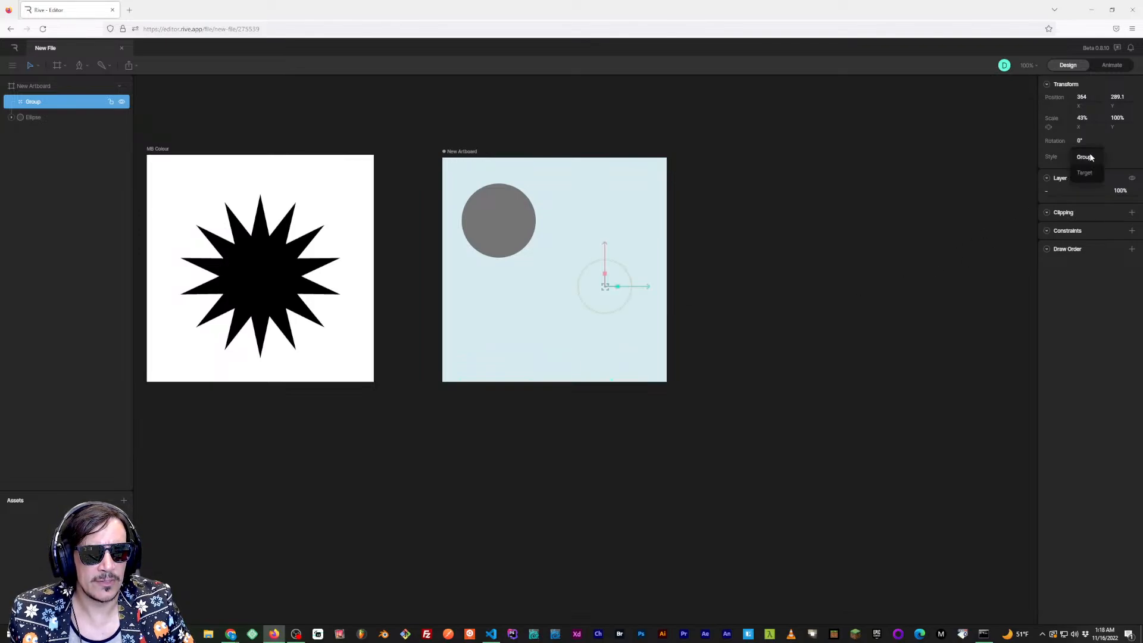
click(1085, 172)
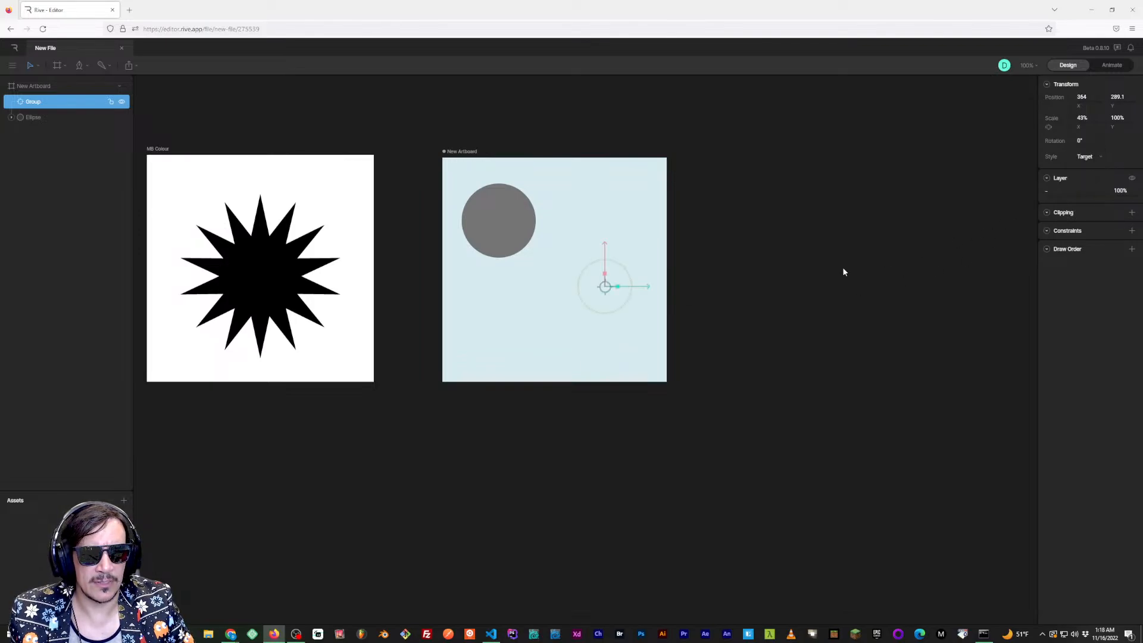
click(610, 308)
drag(609, 290, 582, 302)
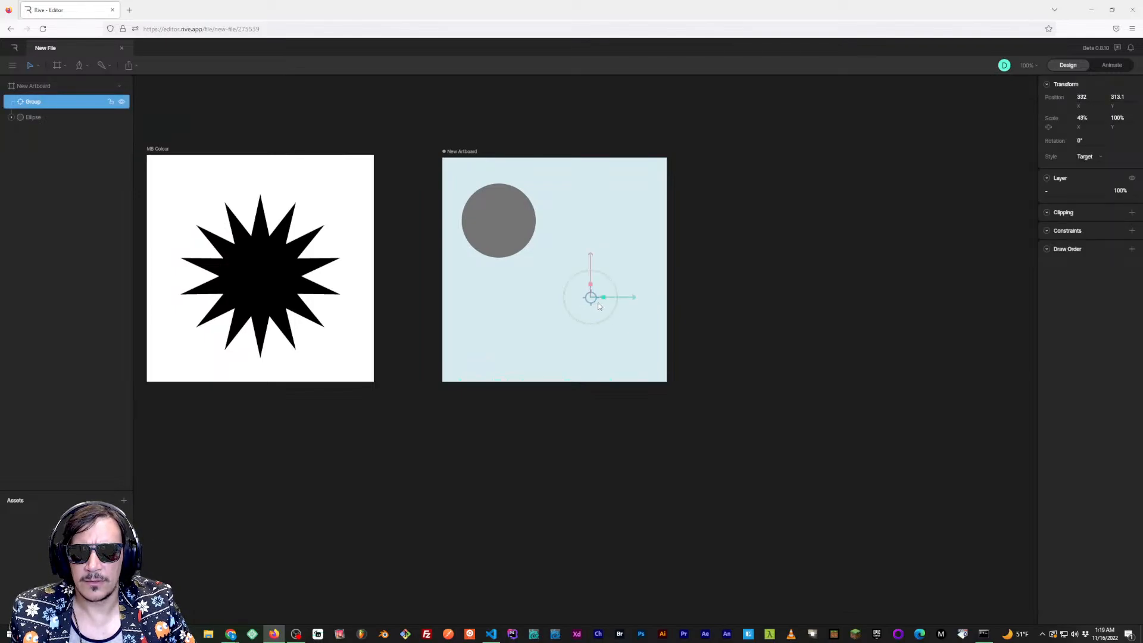
Reposition the ellipse on the new artboard to about X 141, Y 152
click(53, 119)
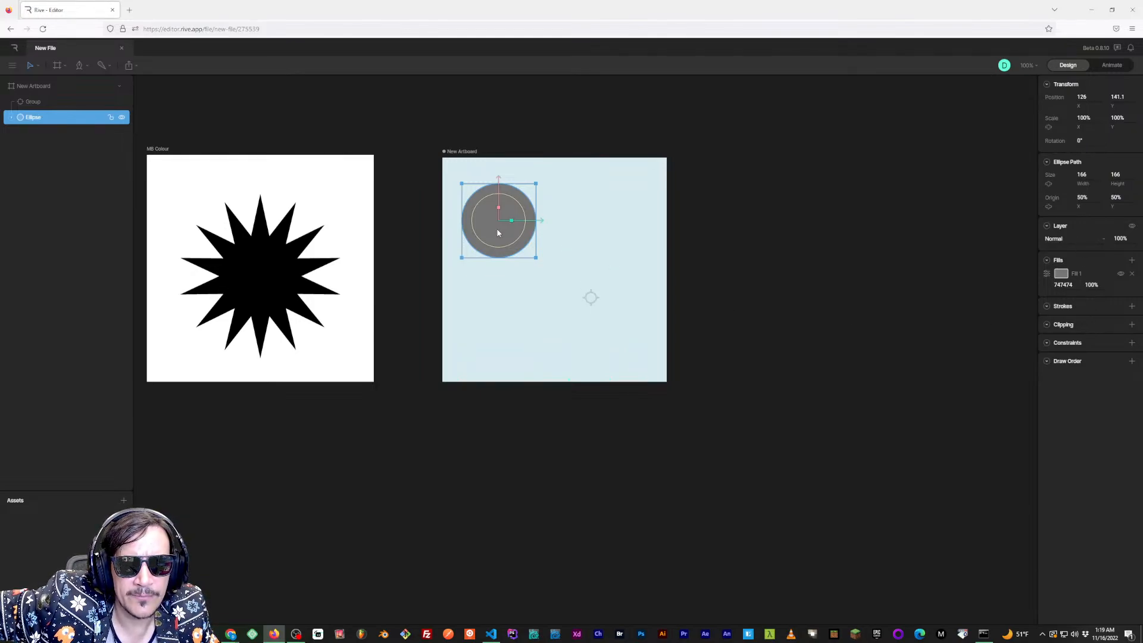
drag(498, 232, 507, 234)
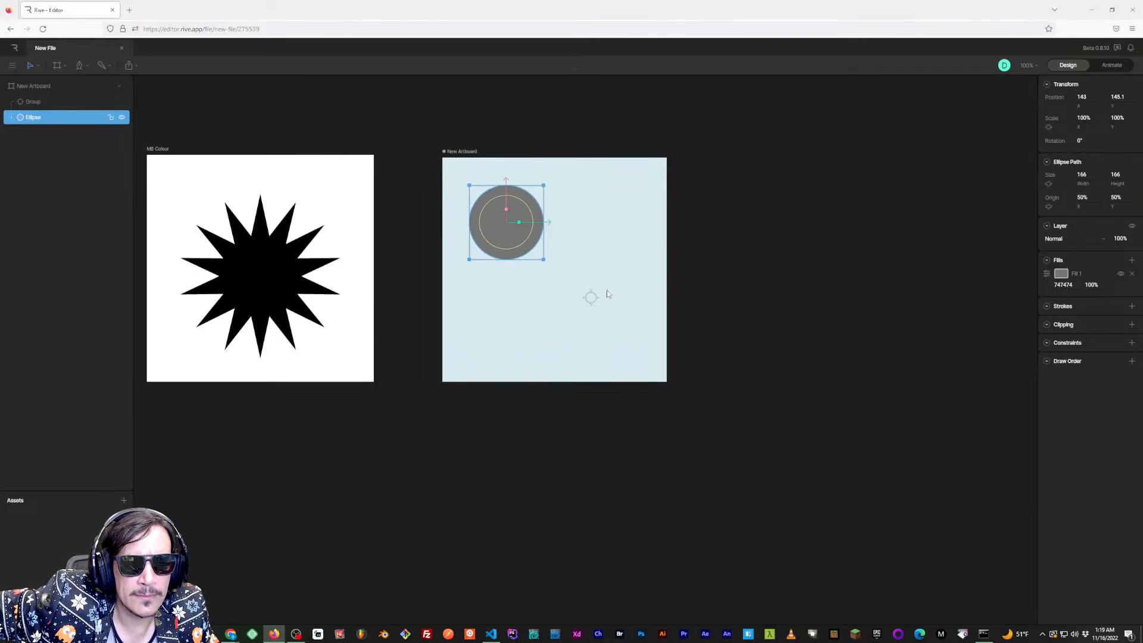
click(591, 298)
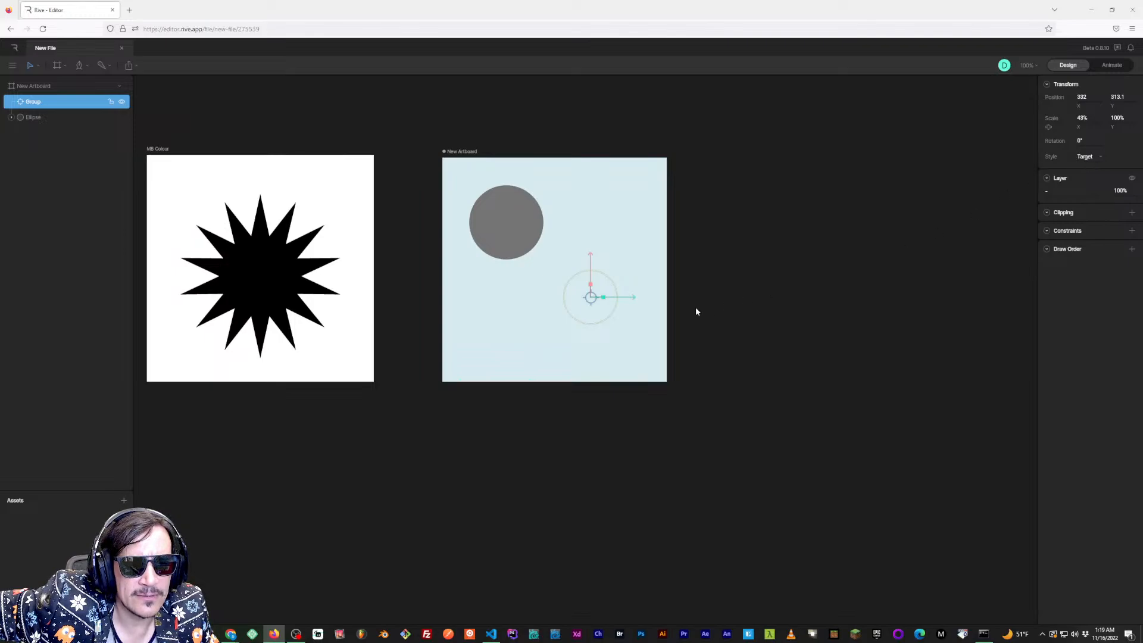
click(510, 247)
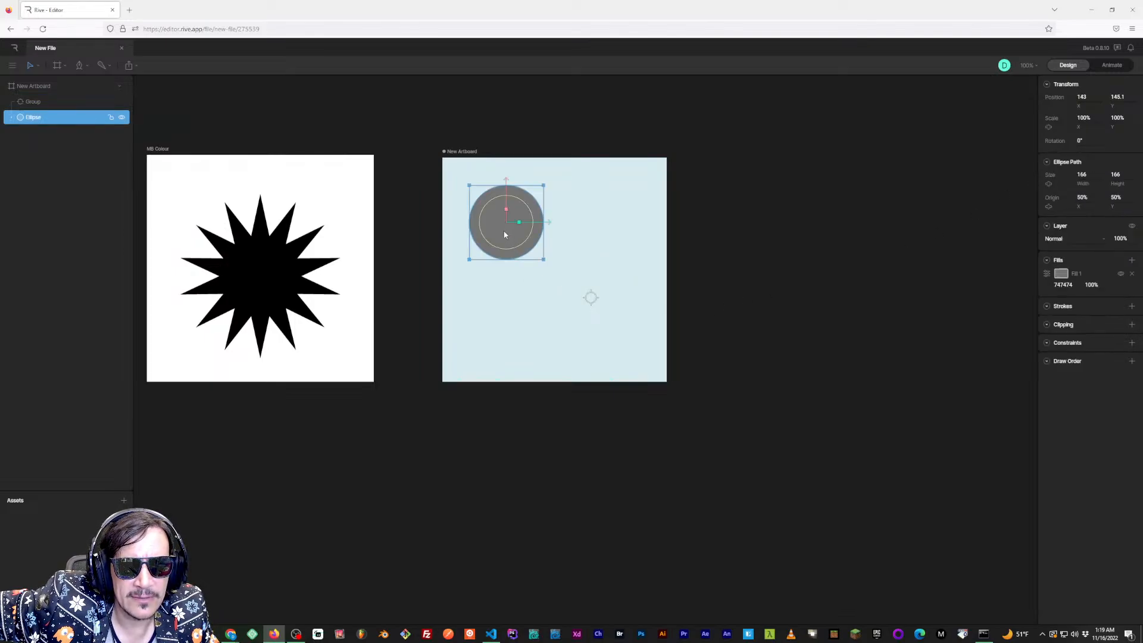
drag(504, 235, 504, 240)
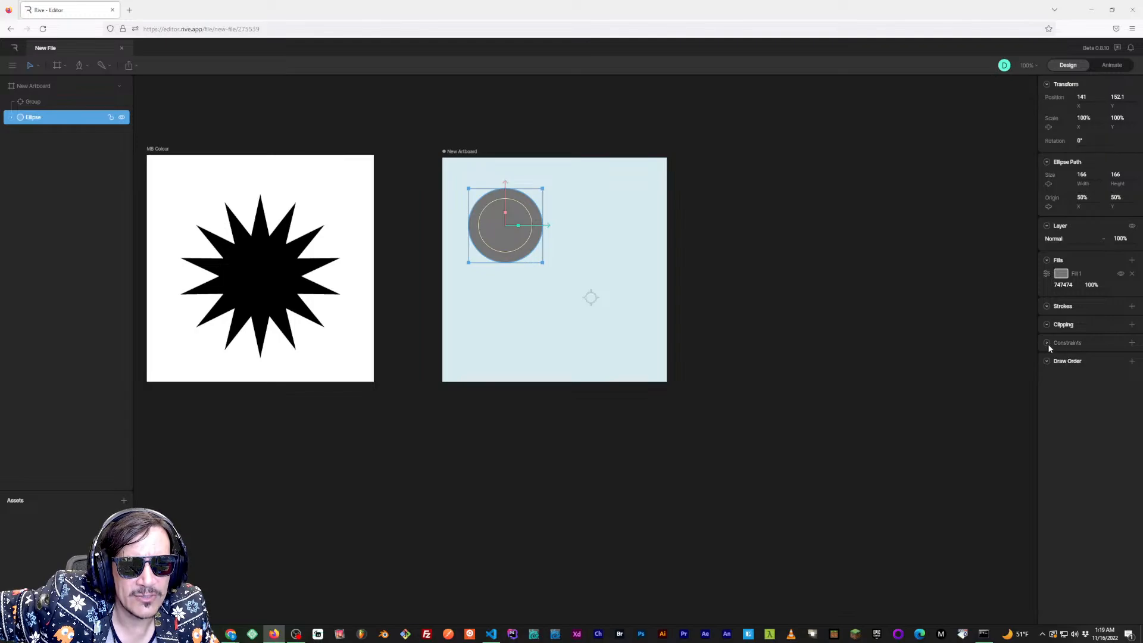
Add a Rotation constraint to the ellipse and open the constraint's settings
click(1131, 342)
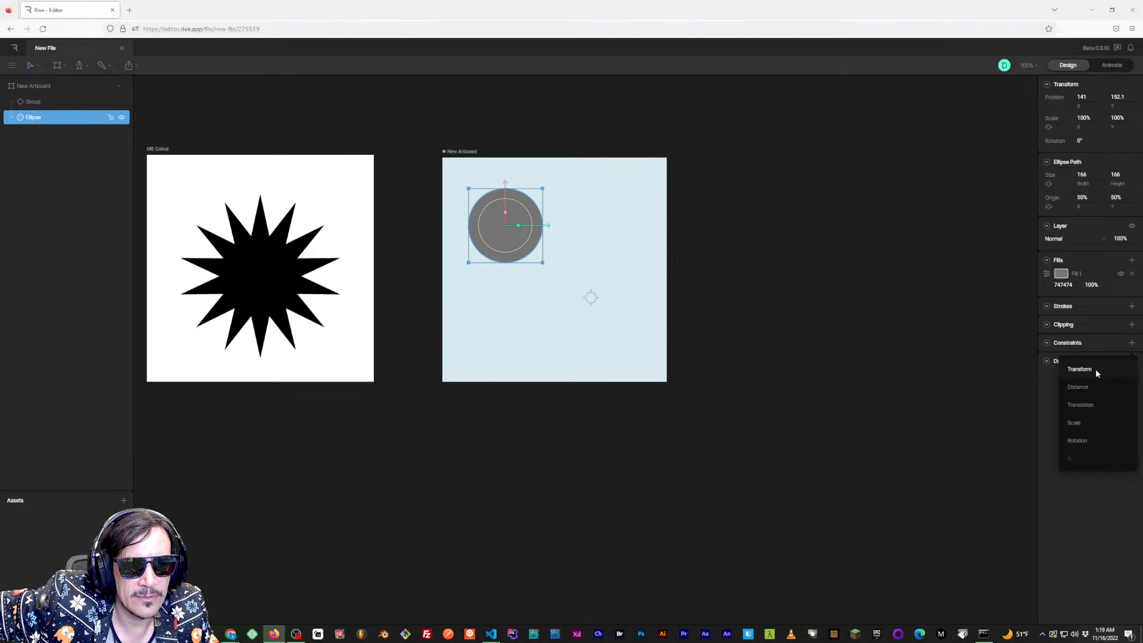
click(1077, 441)
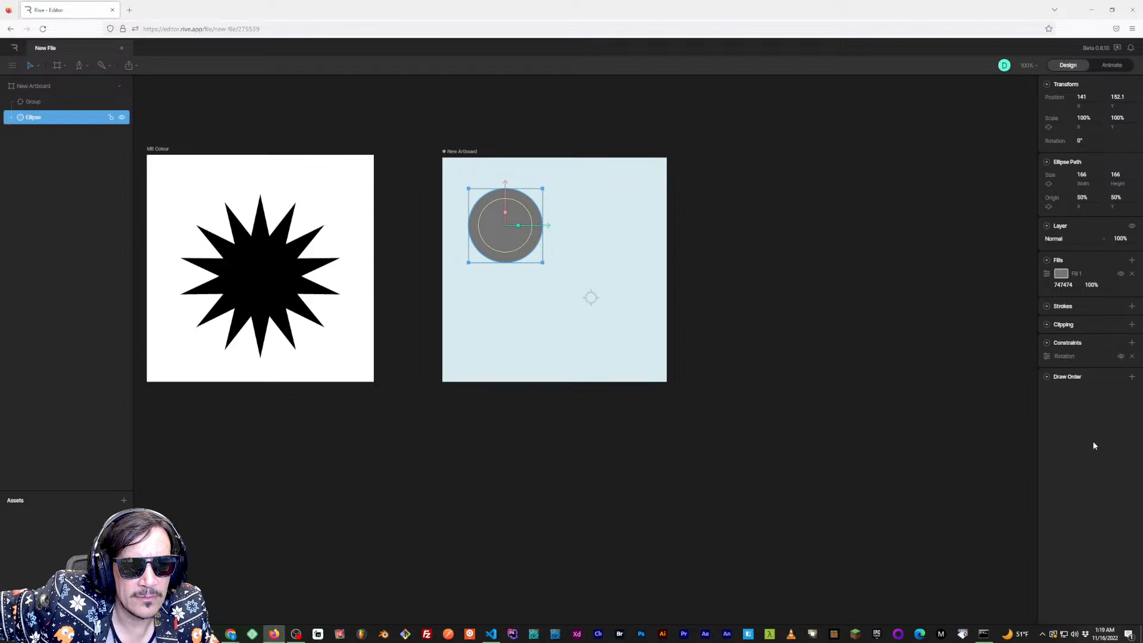
click(1048, 357)
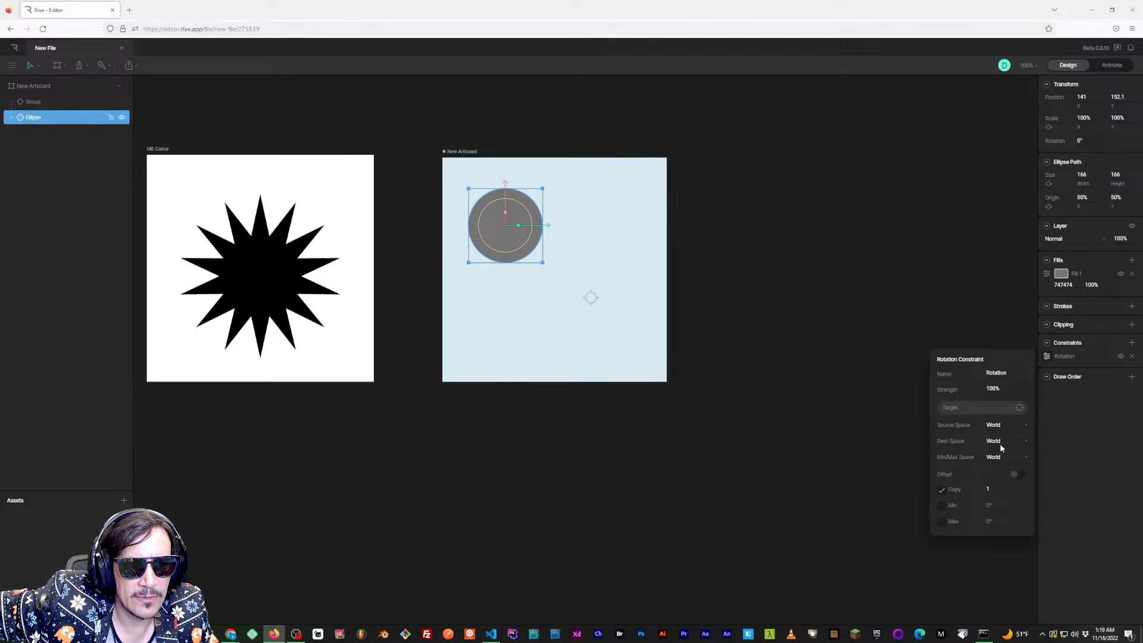
Set the target of the ellipse's Rotation constraint to the group
click(1019, 407)
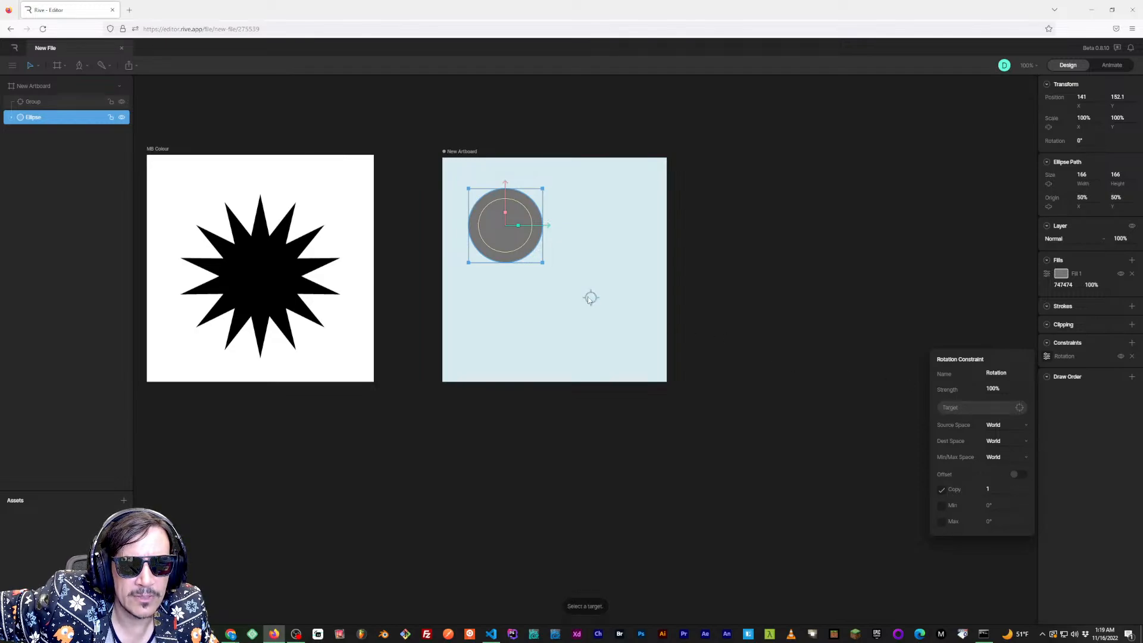
click(950, 408)
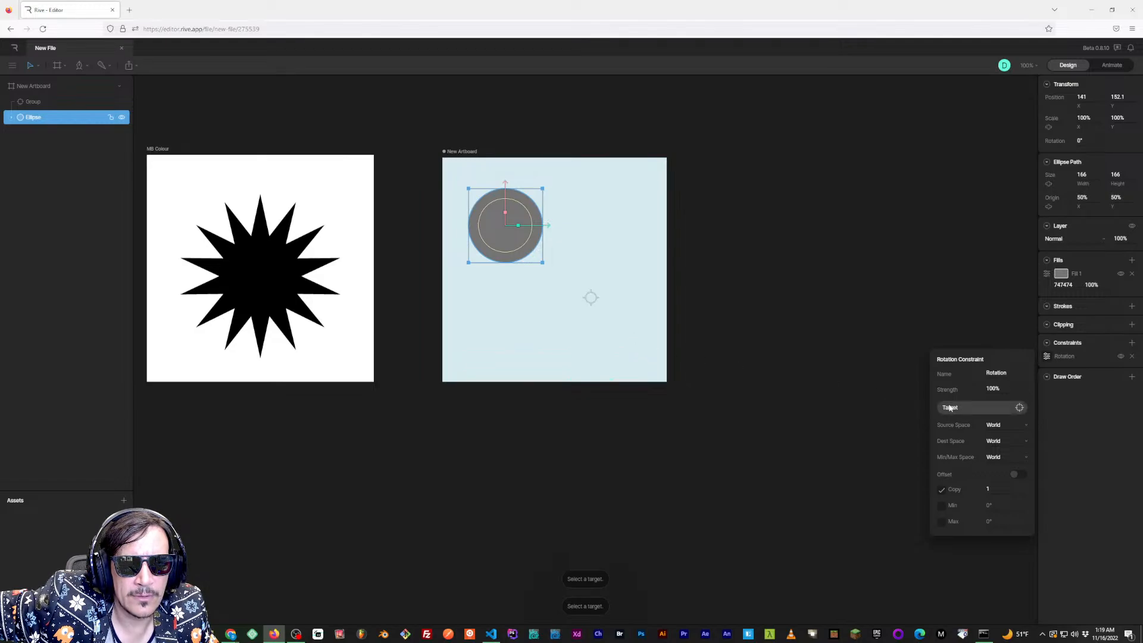
click(30, 102)
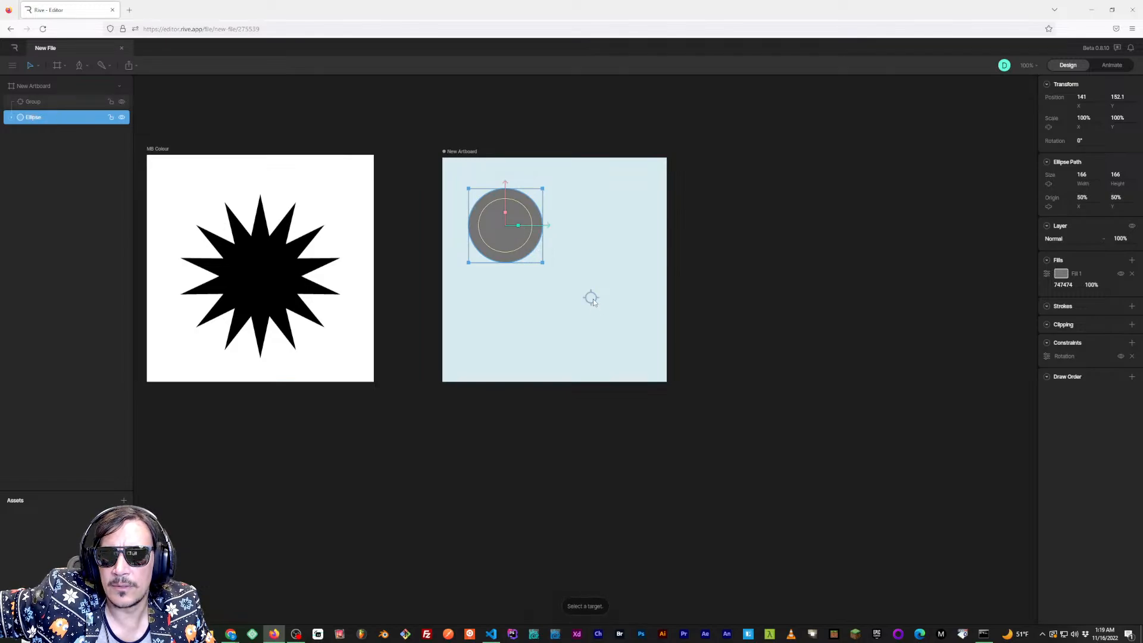
Try moving the target group to about X 367, Y 332 and undo the move
drag(592, 299, 604, 304)
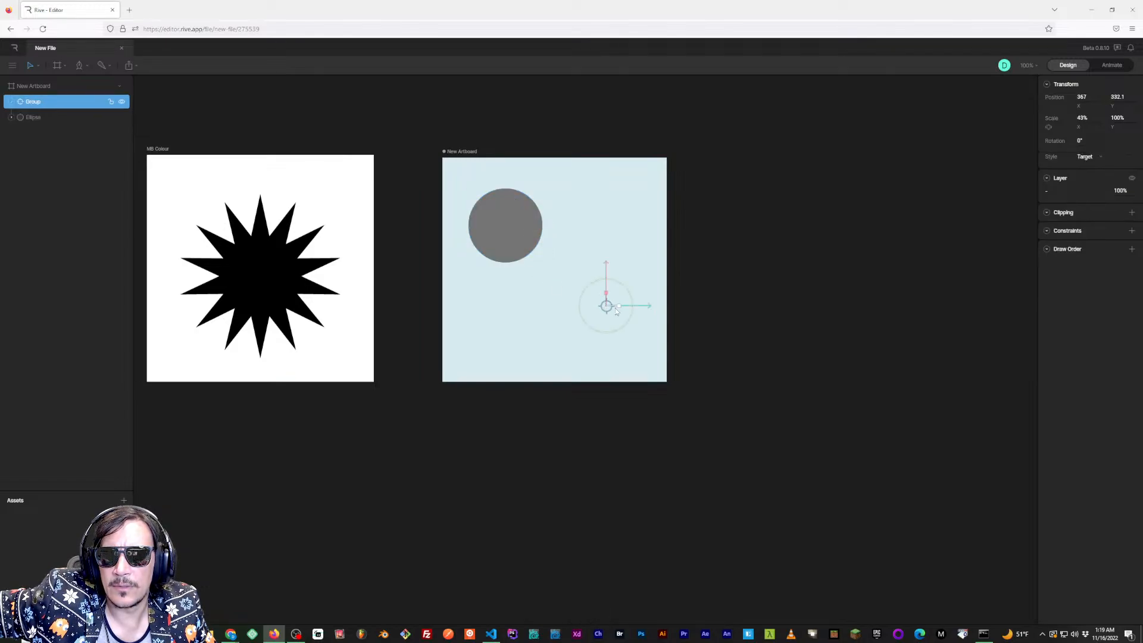
key(ctrl+z)
Reopen the ellipse's Rotation constraint and pick the group as its target again
click(512, 227)
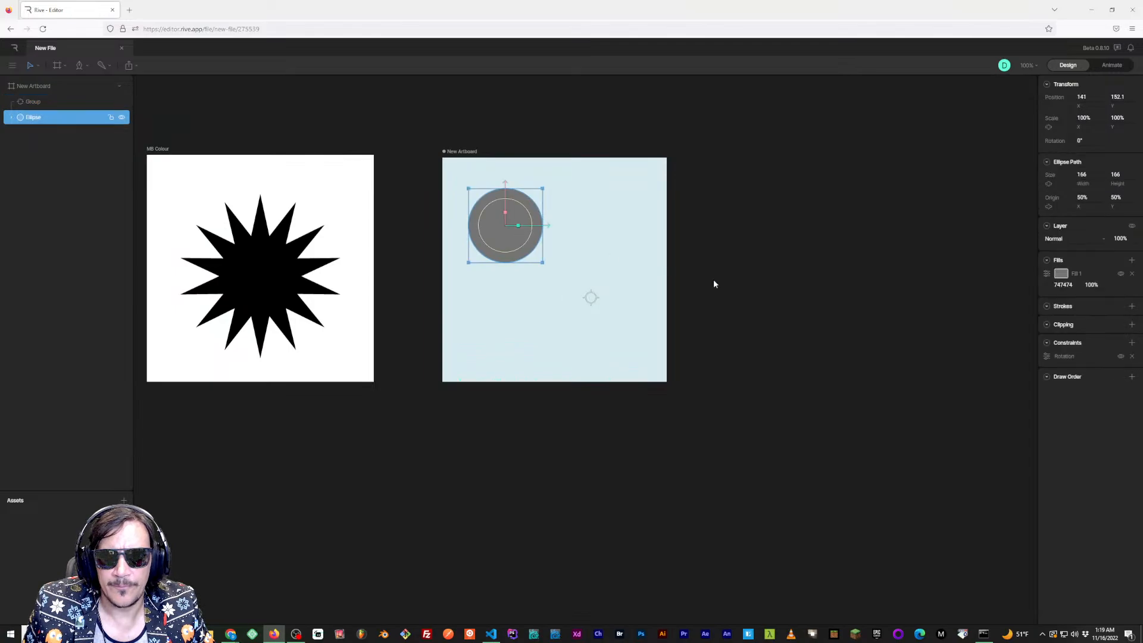
click(1047, 358)
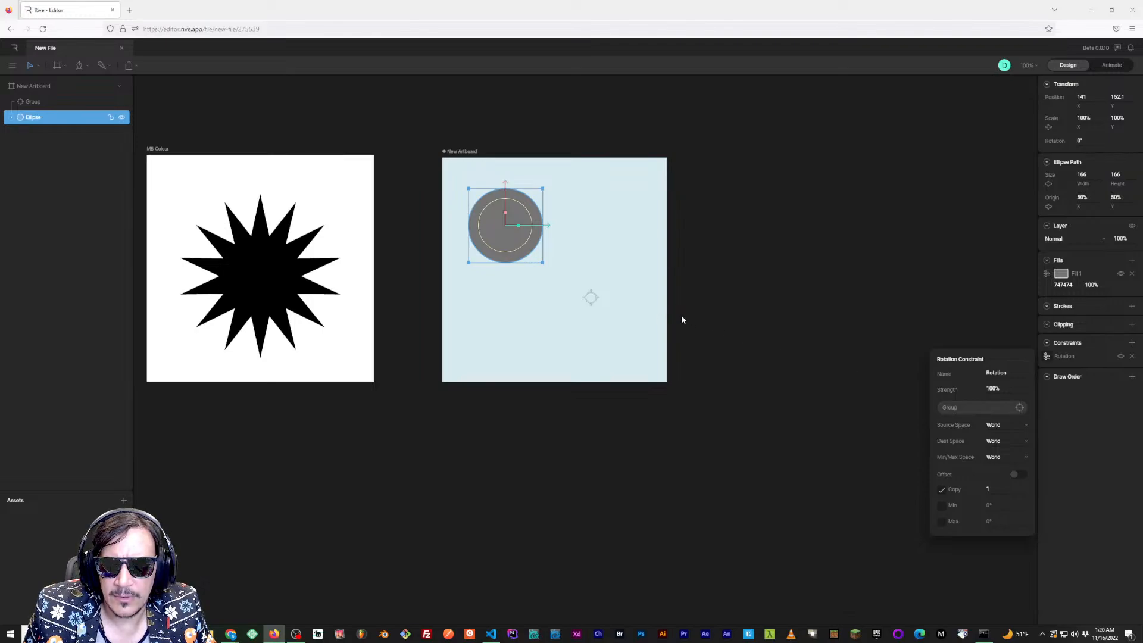
click(1019, 407)
click(981, 407)
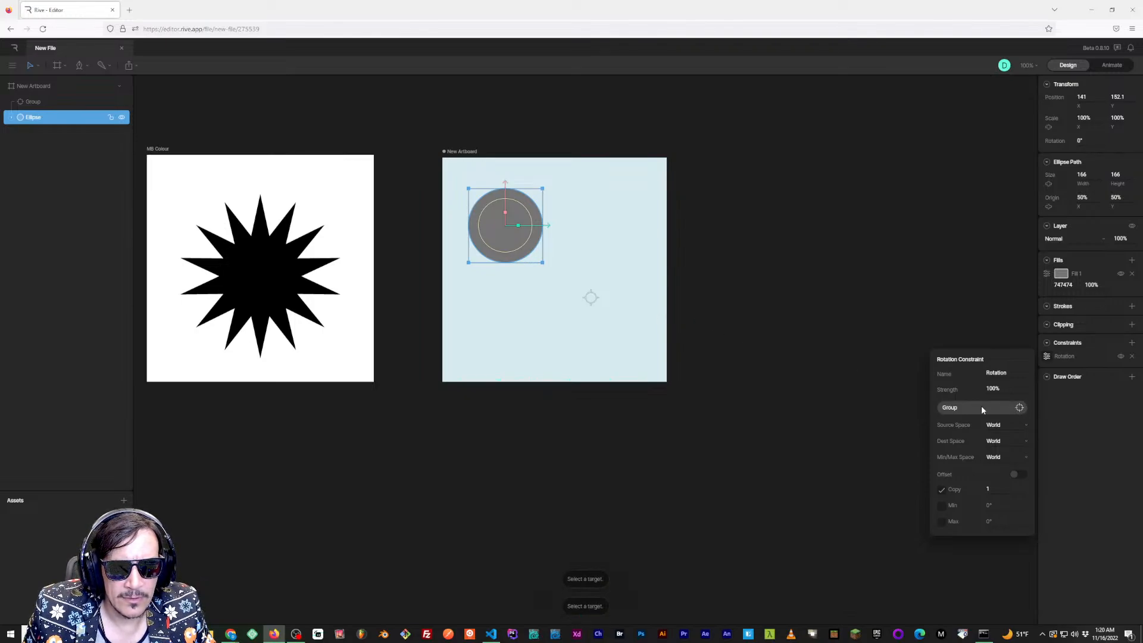
click(592, 299)
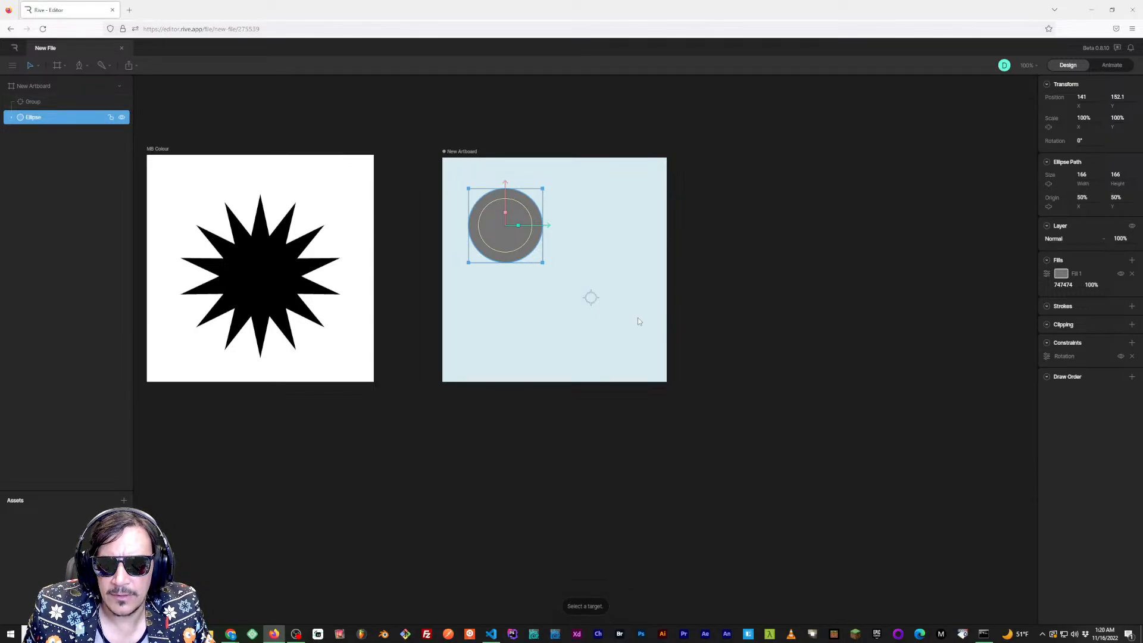
Try rotating the target group slightly to test the constraint and undo the change
click(534, 312)
click(591, 300)
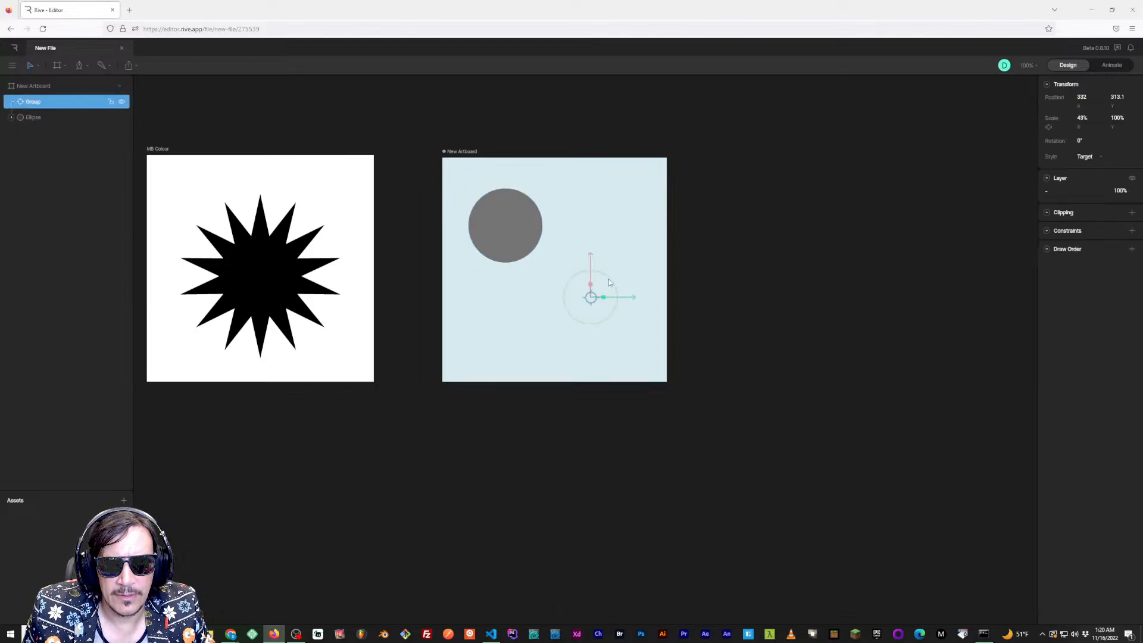
drag(610, 281, 613, 287)
key(ctrl+z)
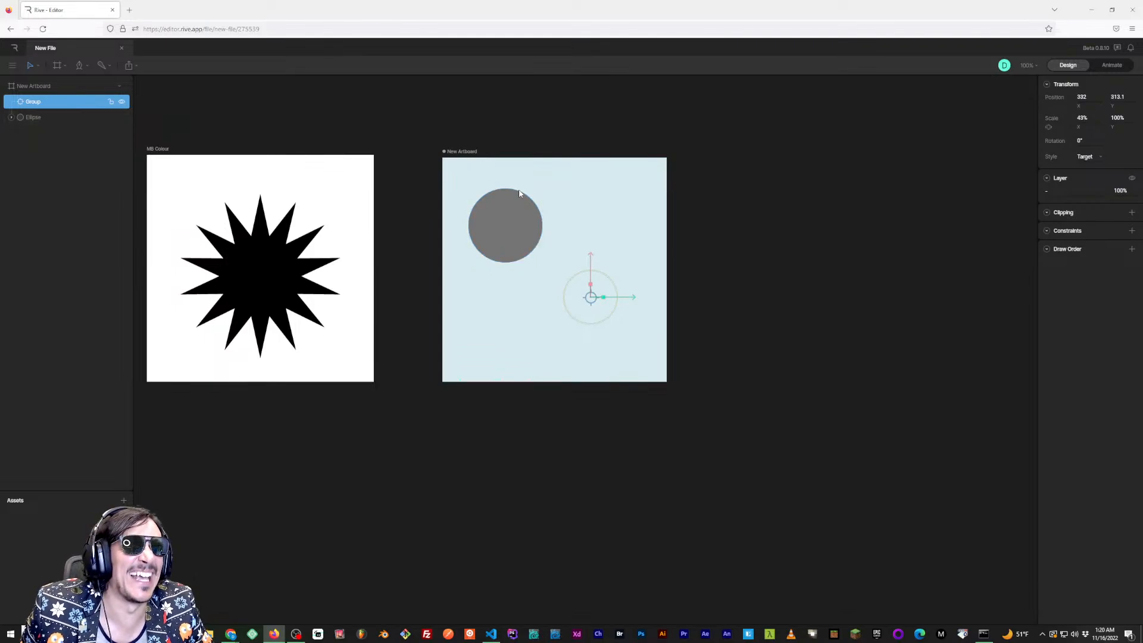
Convert the ellipse to a custom path and bend its right vertex's incoming handle to about -198° and length 199 to form a notch
click(516, 231)
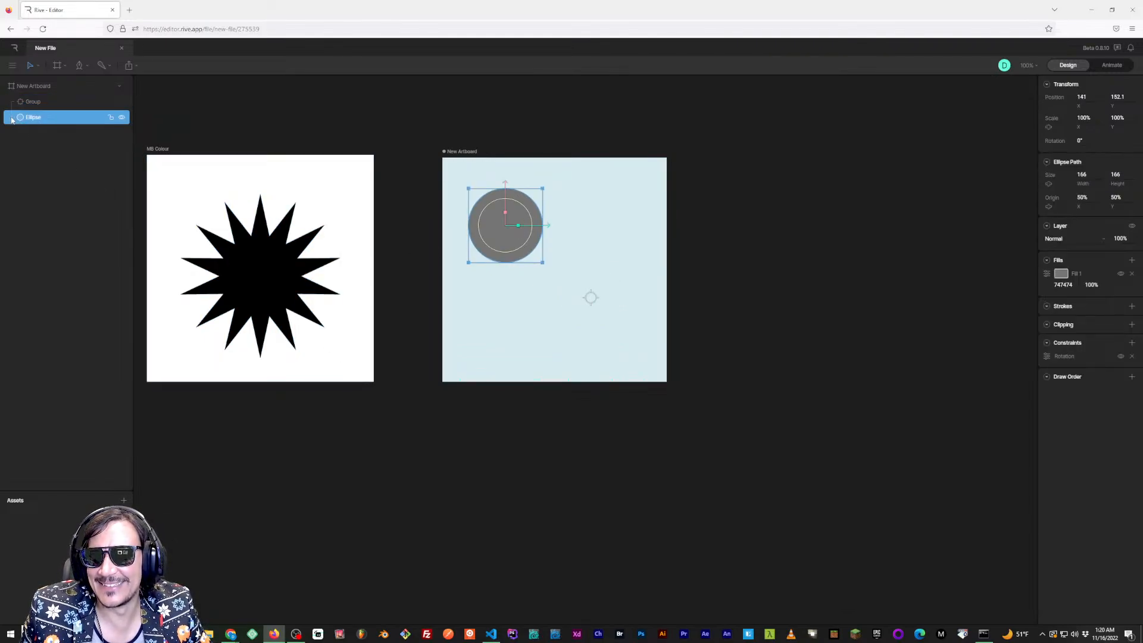
click(12, 118)
click(58, 133)
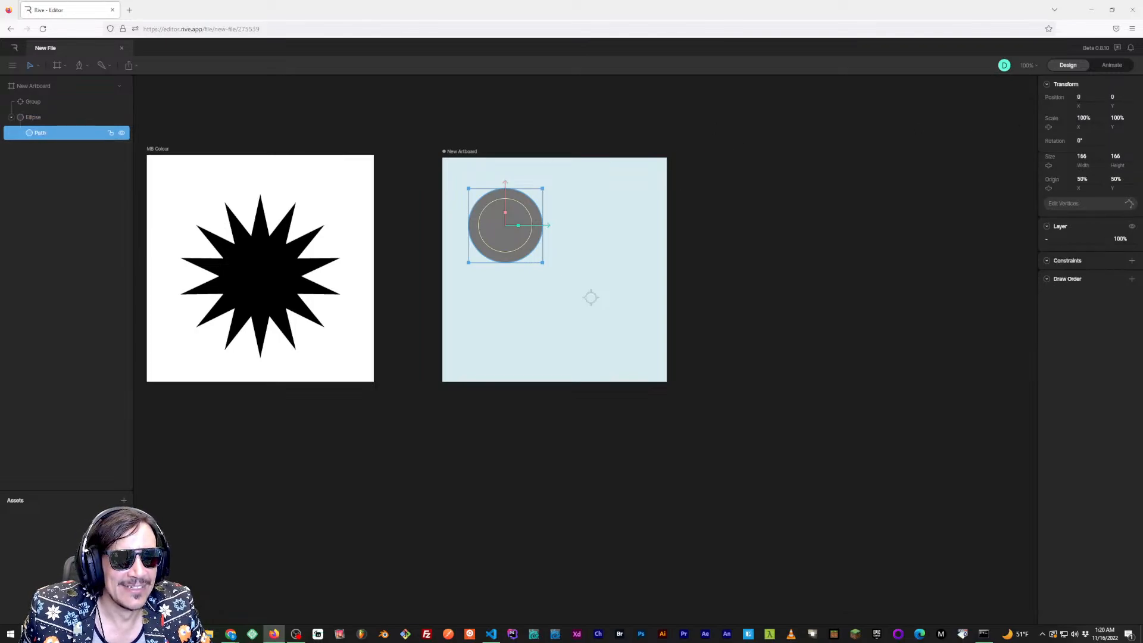
click(1084, 203)
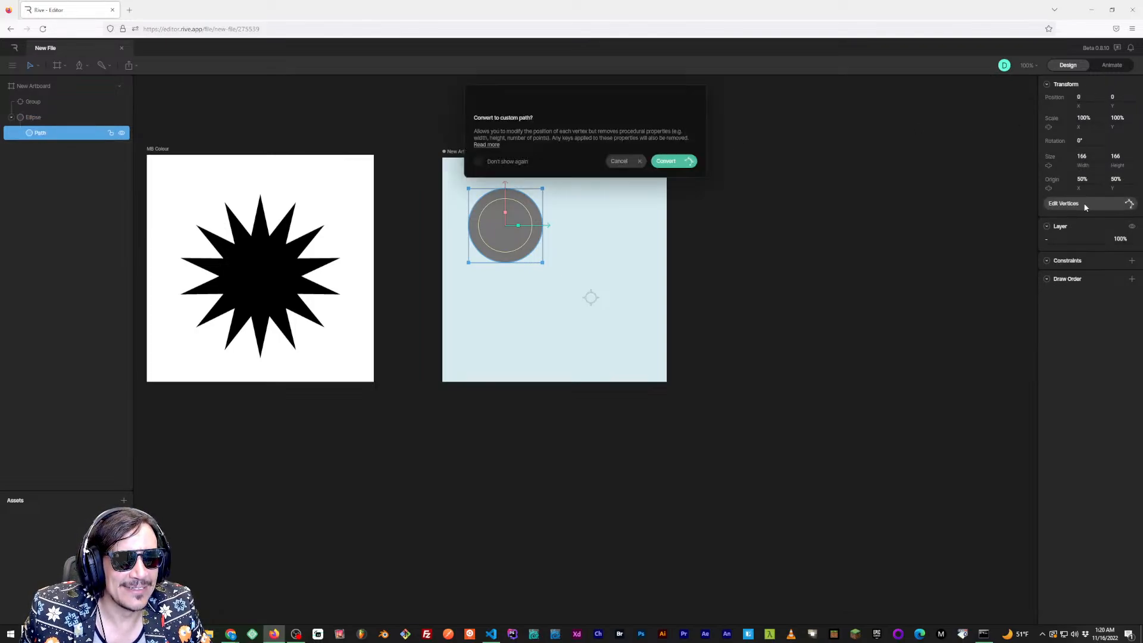
click(675, 162)
drag(543, 225, 458, 253)
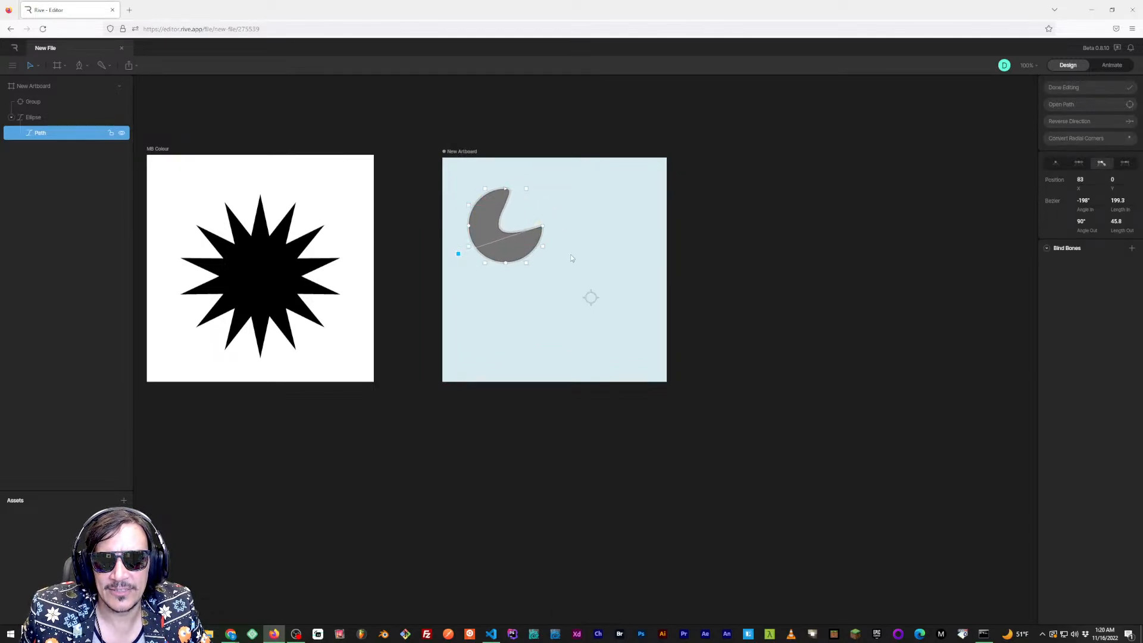
click(628, 239)
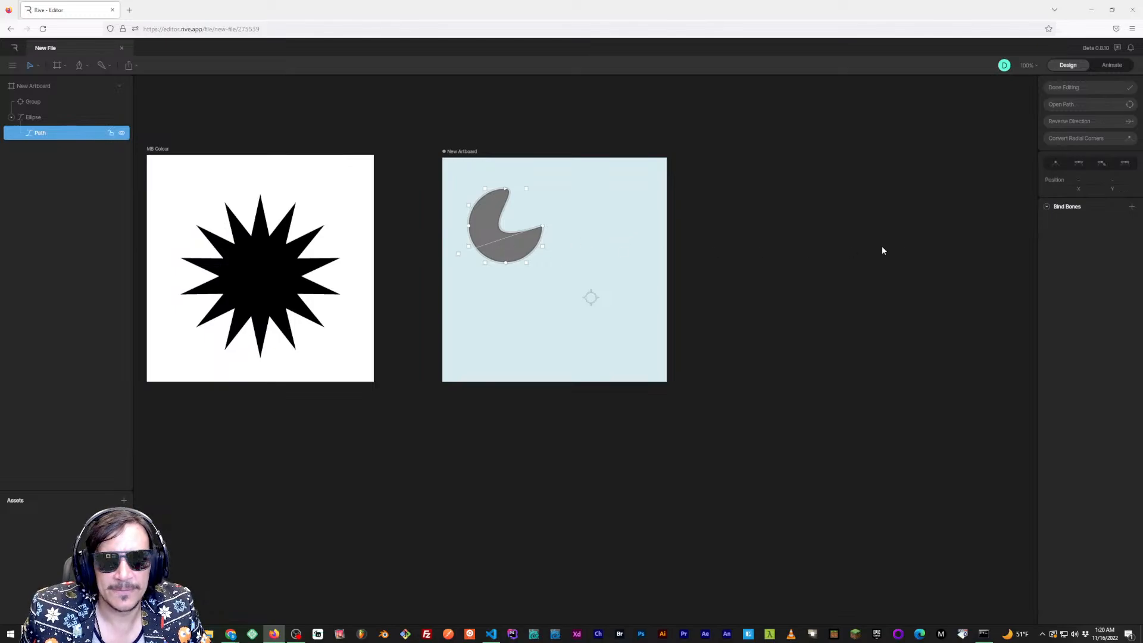
click(1065, 87)
Change the notched ellipse's fill to the dark blue 183744
click(516, 240)
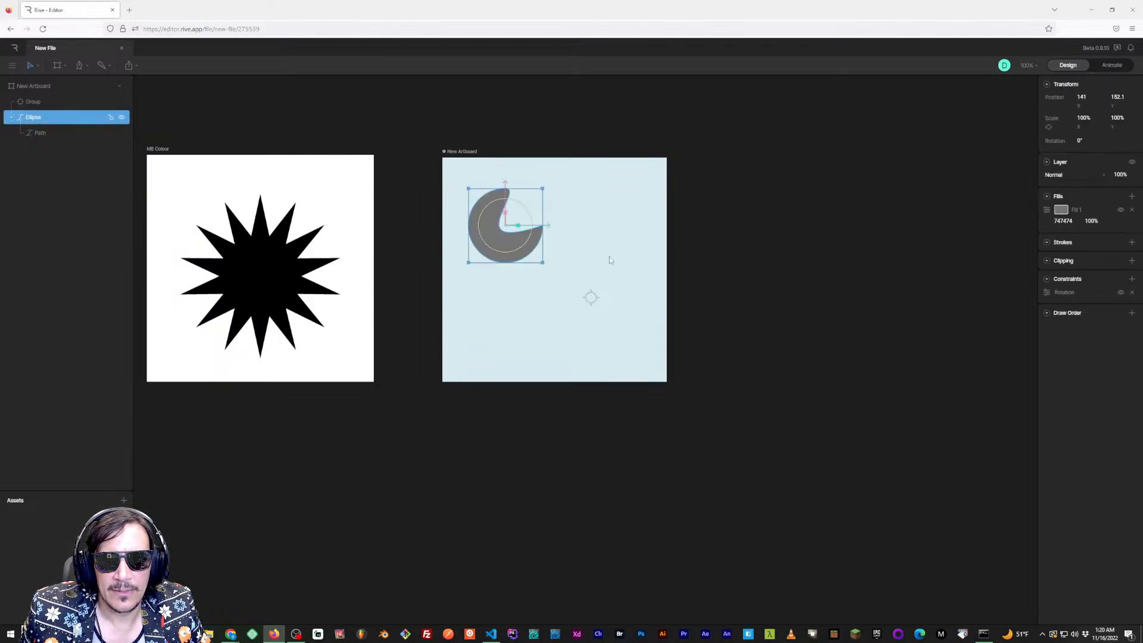
click(1060, 210)
click(994, 267)
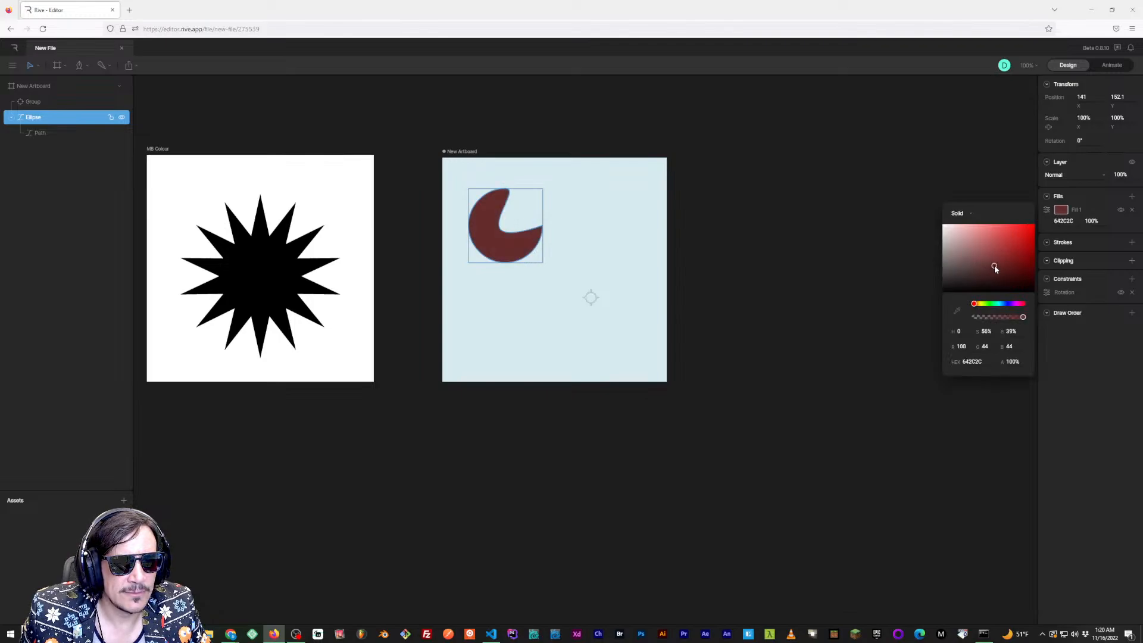
click(1003, 304)
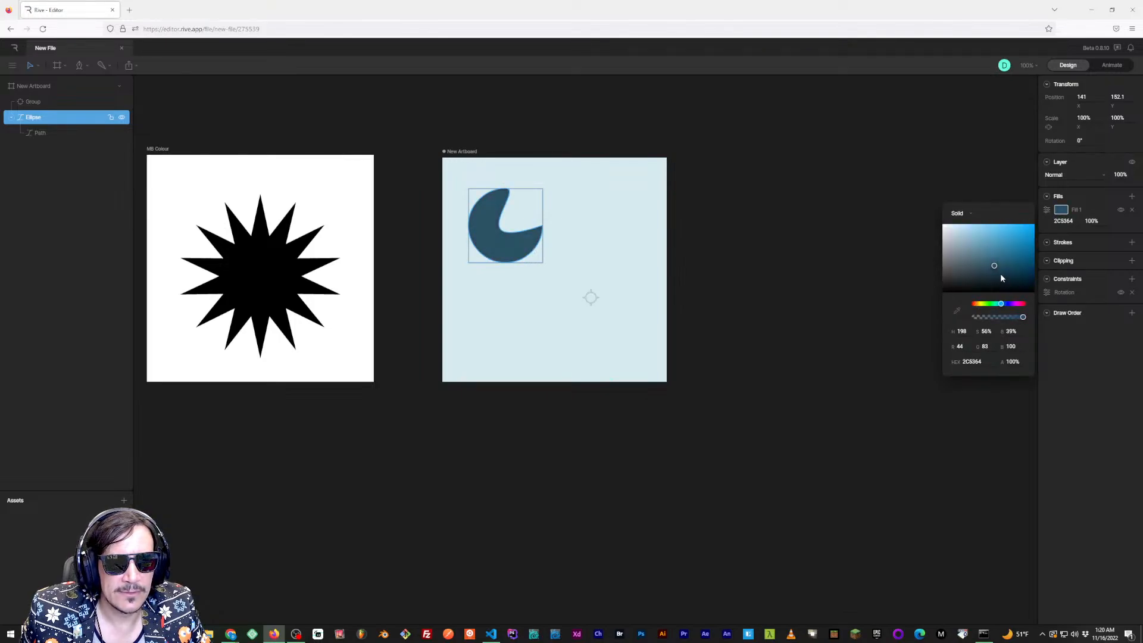
click(1003, 275)
click(797, 277)
Rotate the target group to about 10° to drive the ellipse's rotation
scroll(619, 262, down, 1)
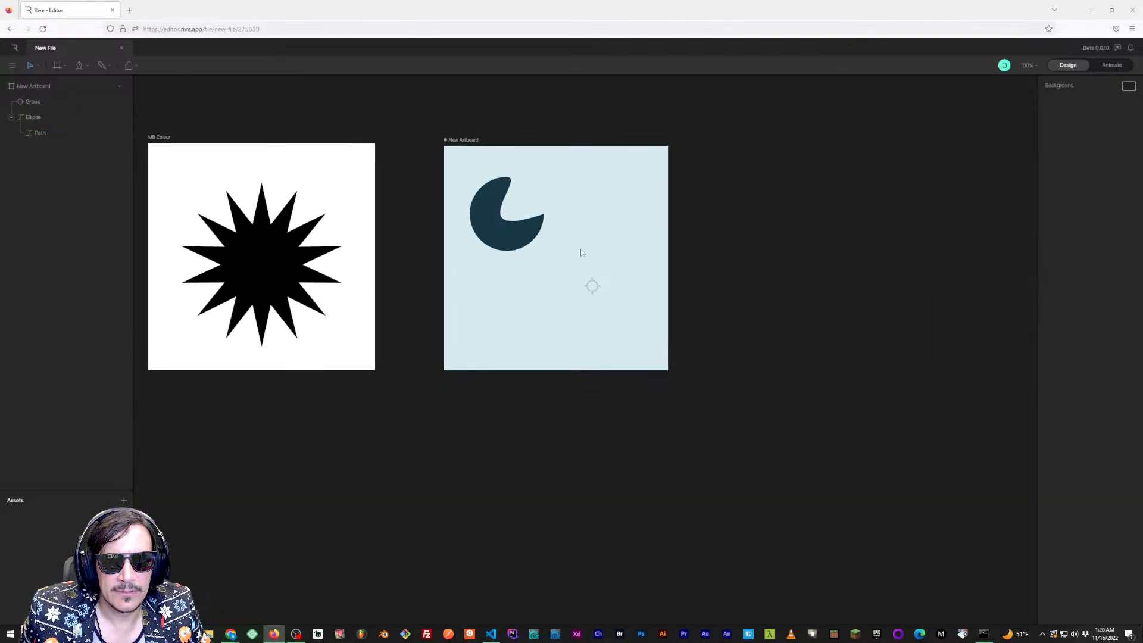
click(591, 285)
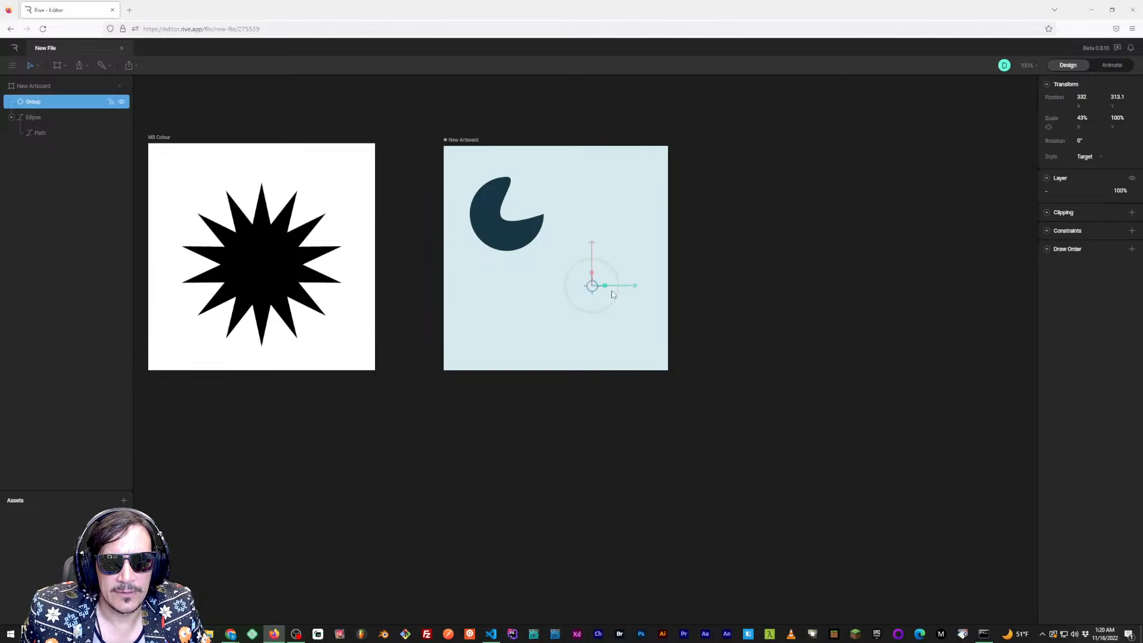
mouse_move(616, 291)
mouse_down()
mouse_move(593, 322)
mouse_move(545, 324)
mouse_move(605, 316)
mouse_move(619, 298)
mouse_move(613, 239)
mouse_move(587, 324)
mouse_move(607, 305)
mouse_move(577, 324)
mouse_move(613, 265)
mouse_move(606, 291)
mouse_up()
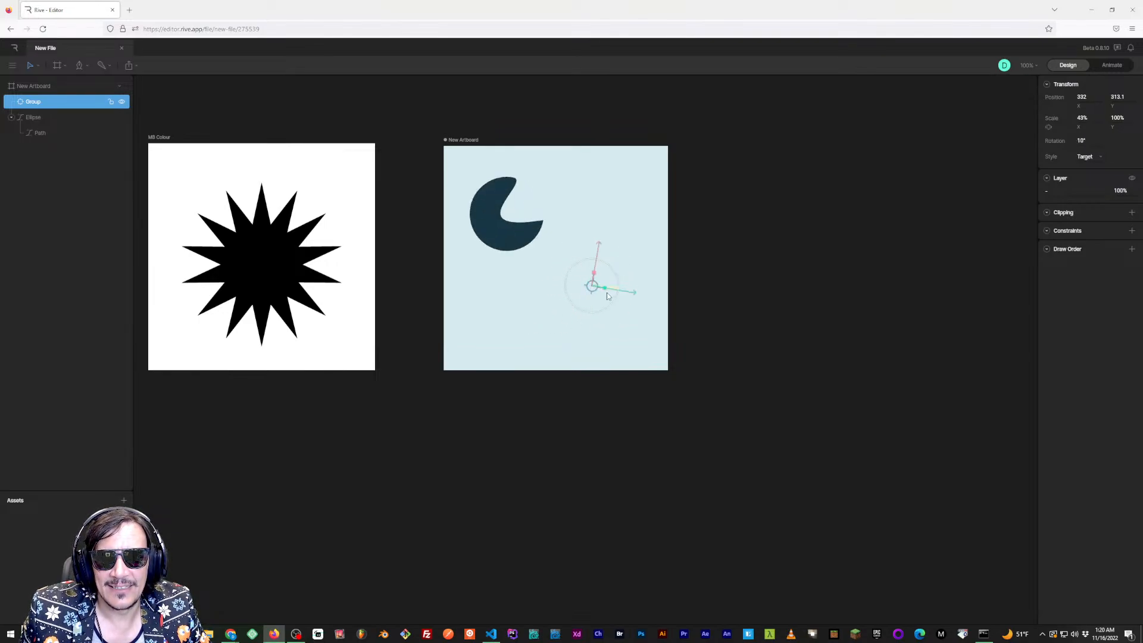
click(568, 327)
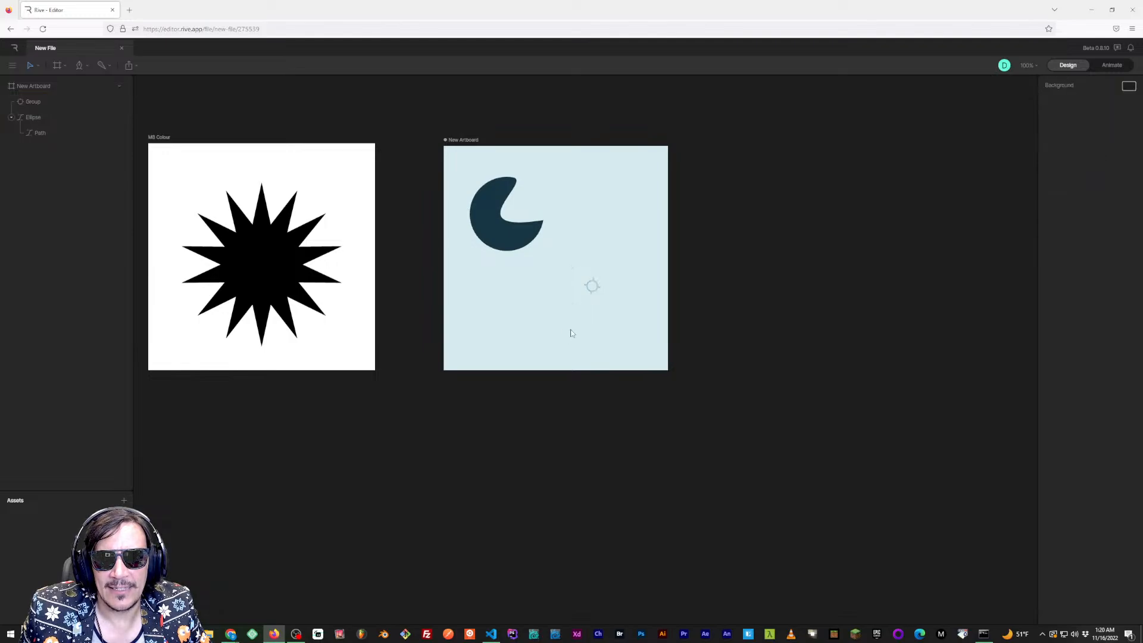
Move the target group to about X 329, Y 281
click(591, 291)
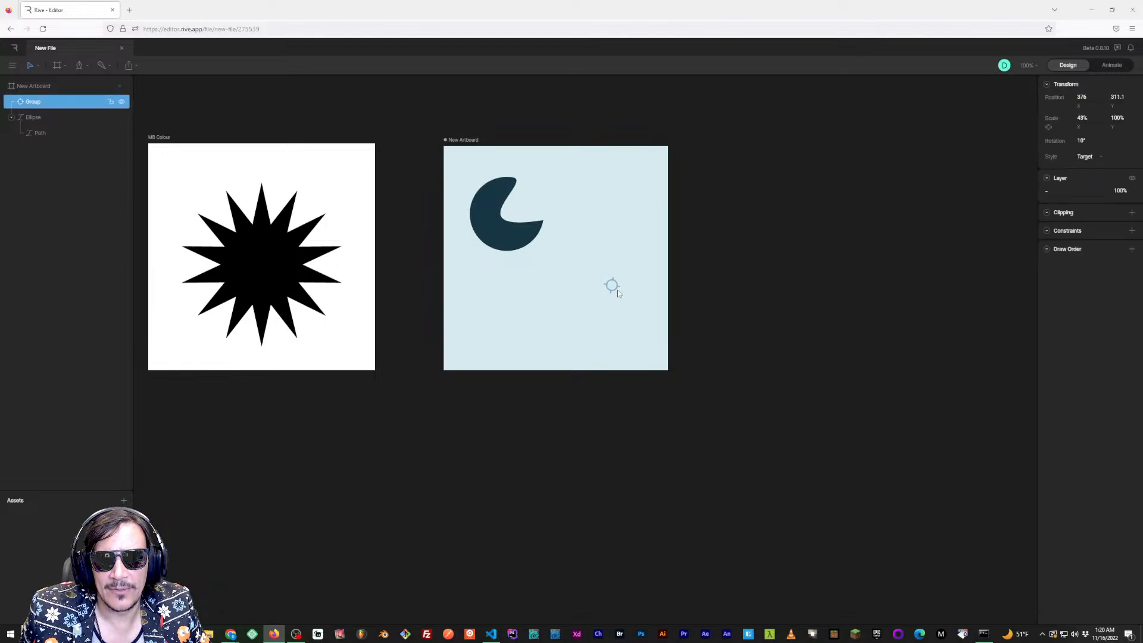
drag(626, 291, 595, 279)
mouse_move(532, 323)
mouse_down()
mouse_move(558, 320)
mouse_move(546, 324)
mouse_up()
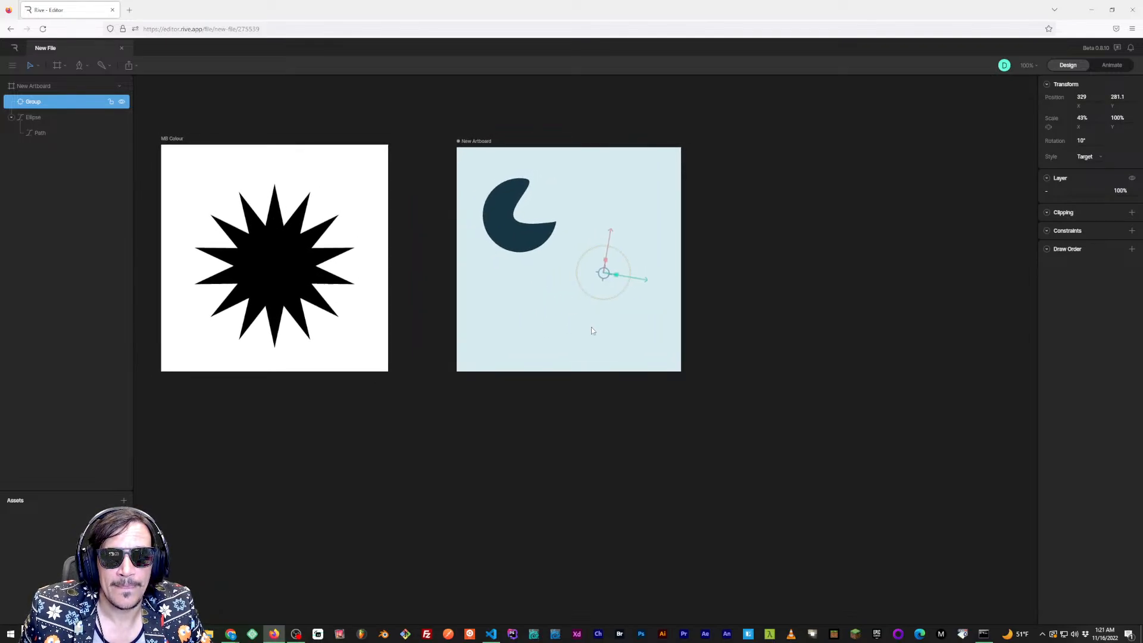
Examine the Source Space, Dest Space and Min/Max Space options of the ellipse's Rotation constraint
click(525, 239)
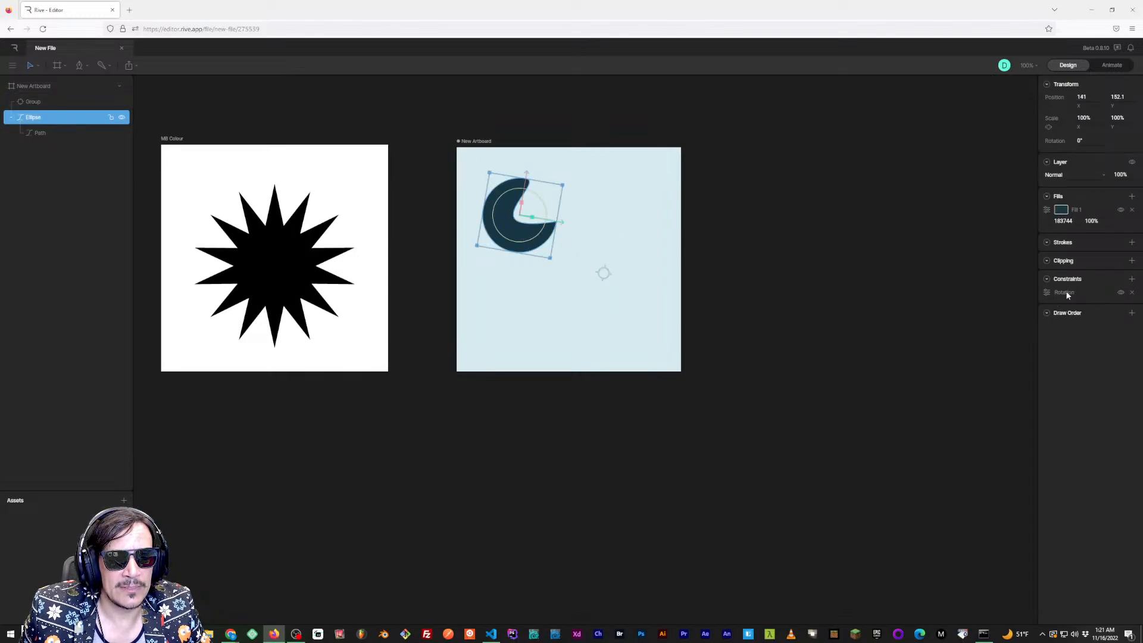
click(1046, 293)
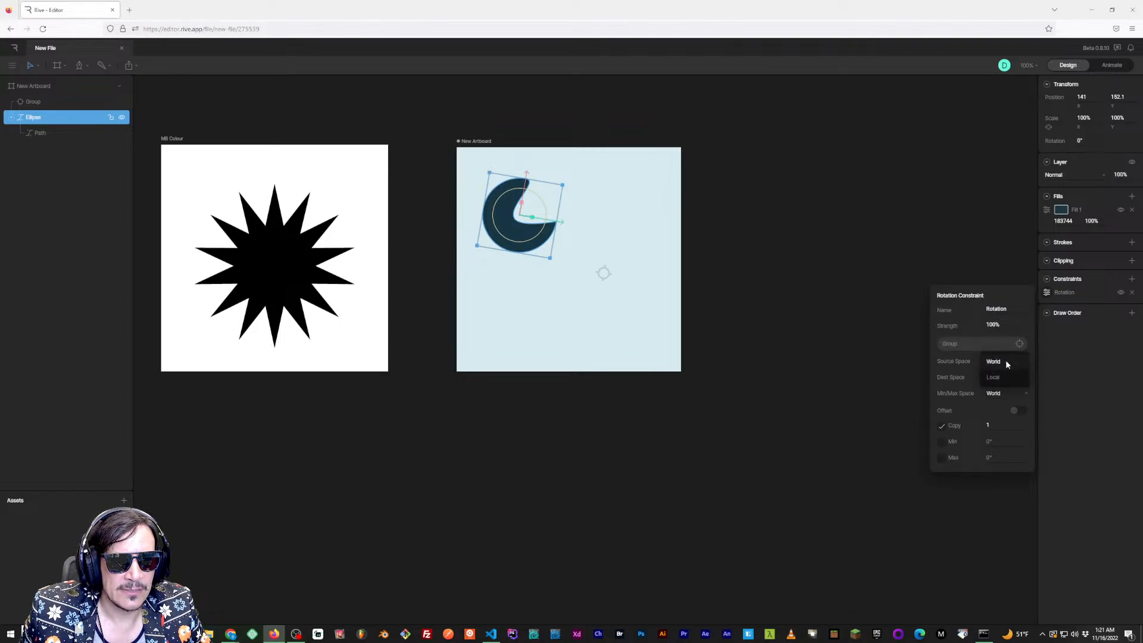
click(946, 363)
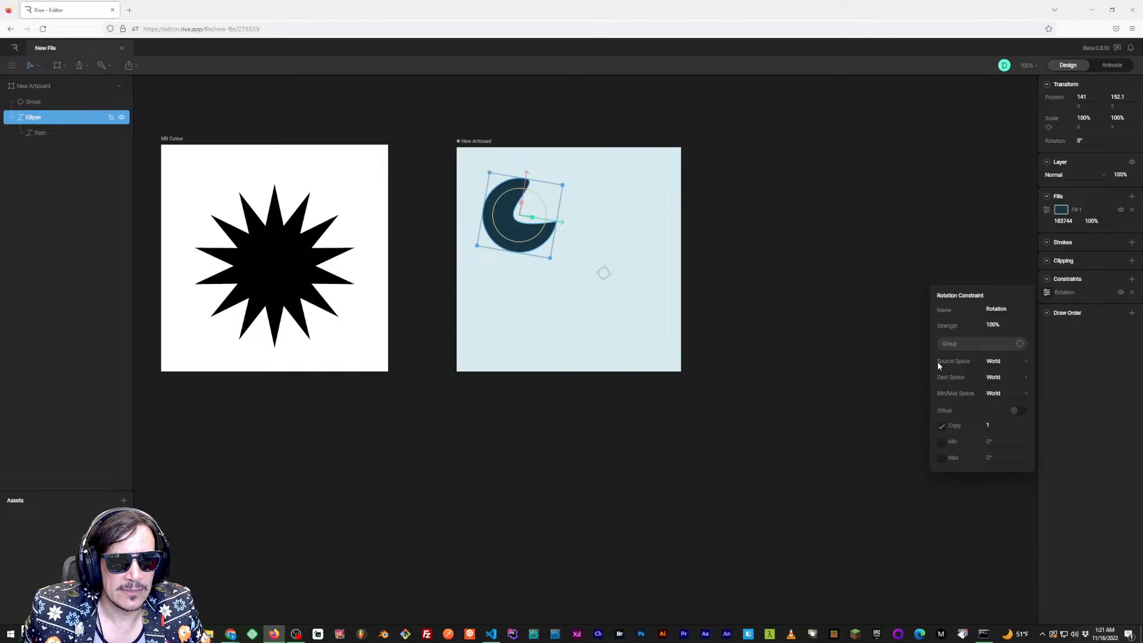
click(1010, 377)
click(963, 381)
click(1001, 394)
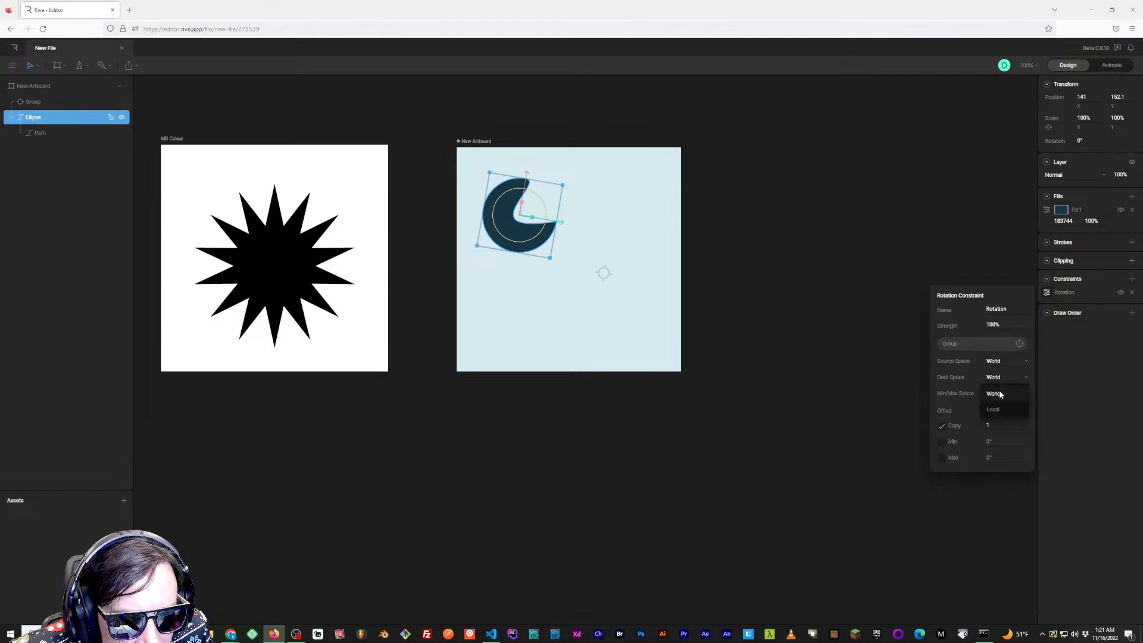
click(963, 357)
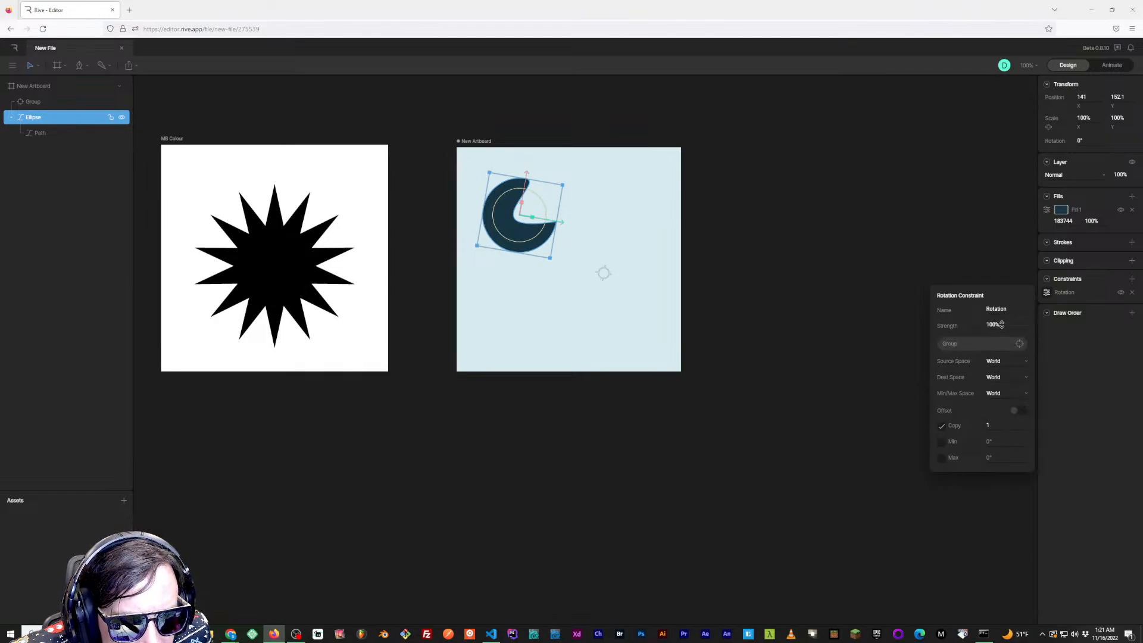
Set the strength of the ellipse's Rotation constraint to 180%
click(1000, 324)
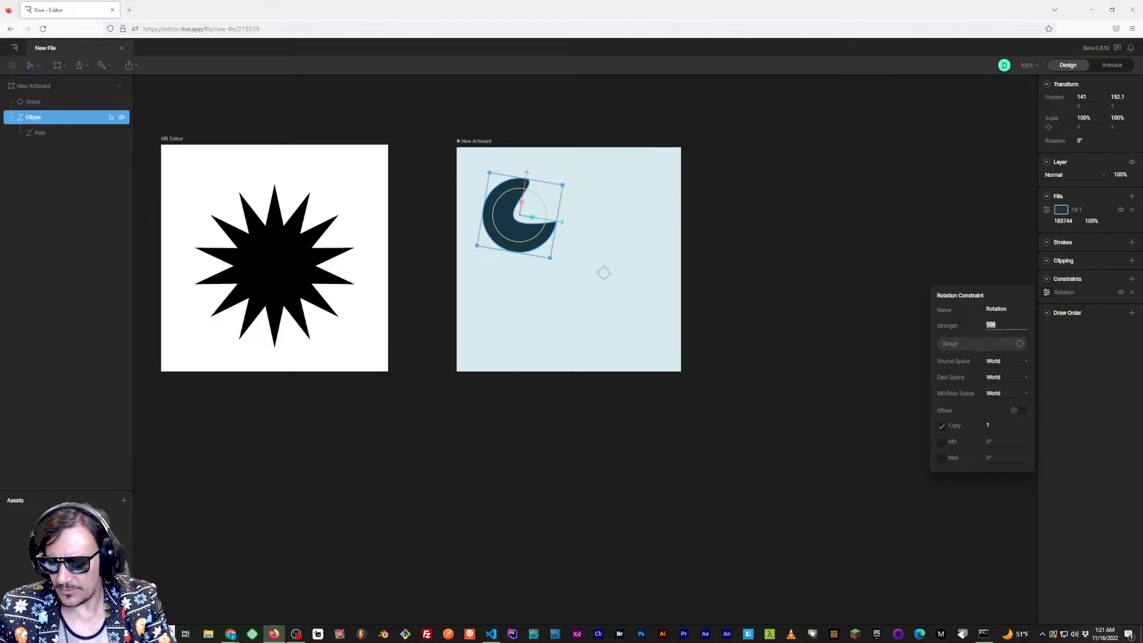
text(180)
key(Return)
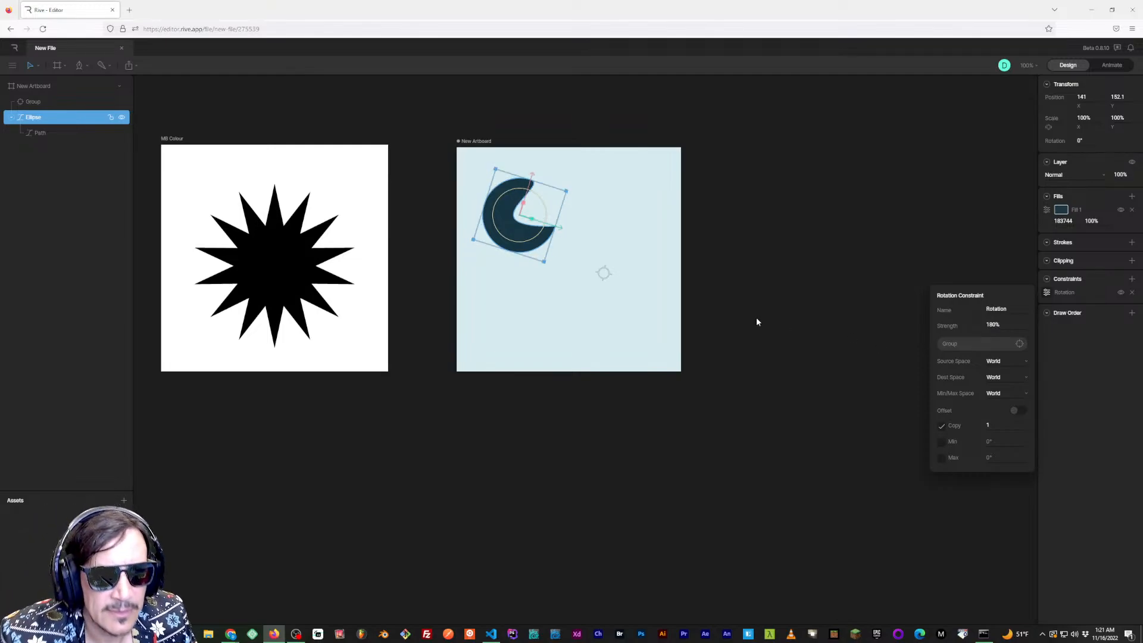
Rotate the target group to about -723° to test the stronger constraint
click(604, 273)
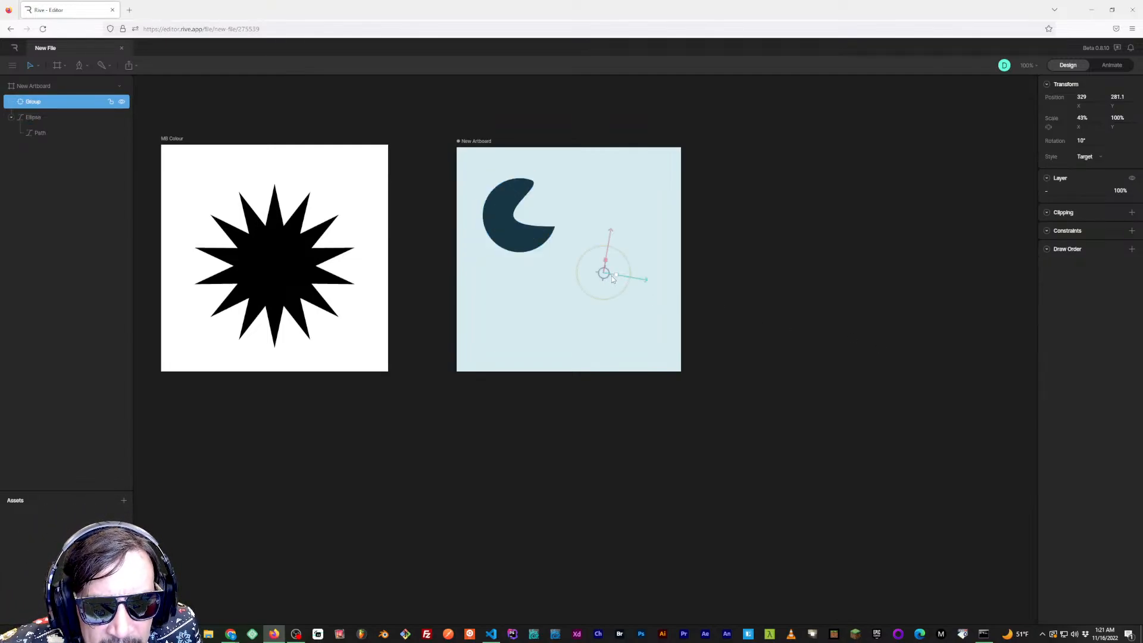
mouse_move(628, 267)
mouse_down()
mouse_move(621, 324)
mouse_move(599, 279)
mouse_move(617, 272)
mouse_move(590, 258)
mouse_move(631, 262)
mouse_move(619, 256)
mouse_move(618, 277)
mouse_move(588, 269)
mouse_move(610, 264)
mouse_move(600, 275)
mouse_move(616, 281)
mouse_move(619, 271)
mouse_move(612, 286)
mouse_move(598, 266)
mouse_move(600, 293)
mouse_move(615, 258)
mouse_up()
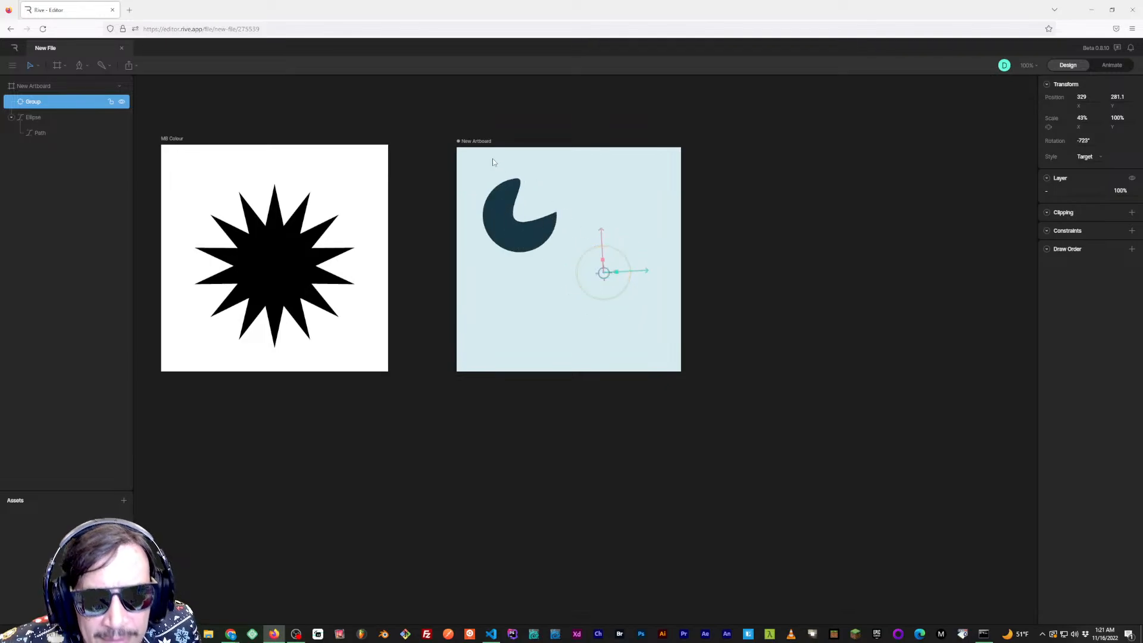
Rename the new artboard as Target
click(476, 142)
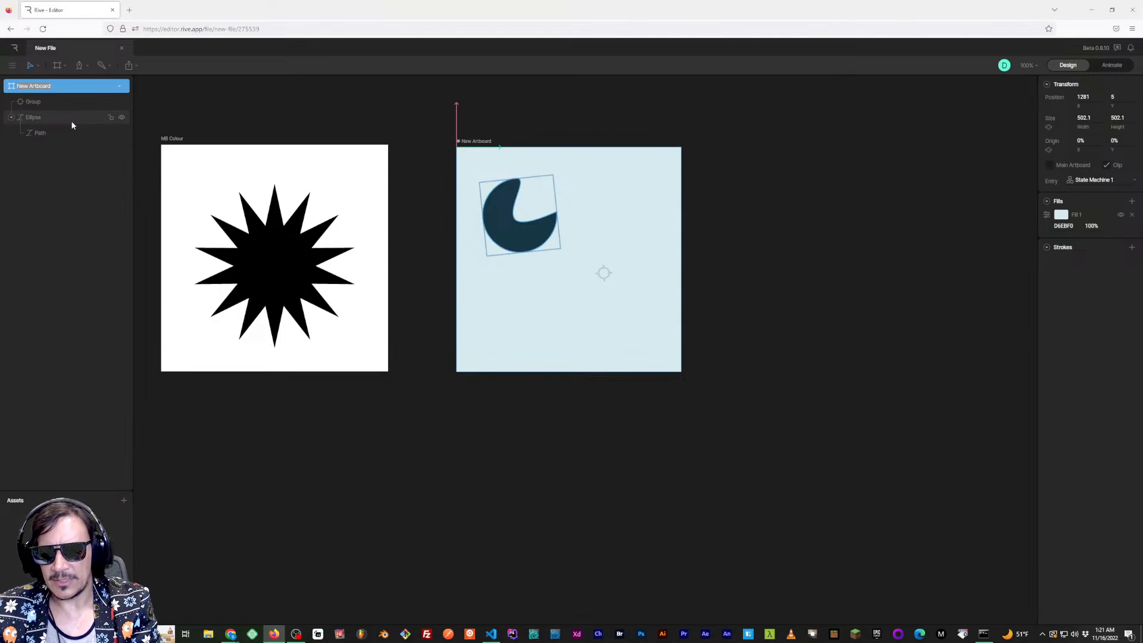
text(Target)
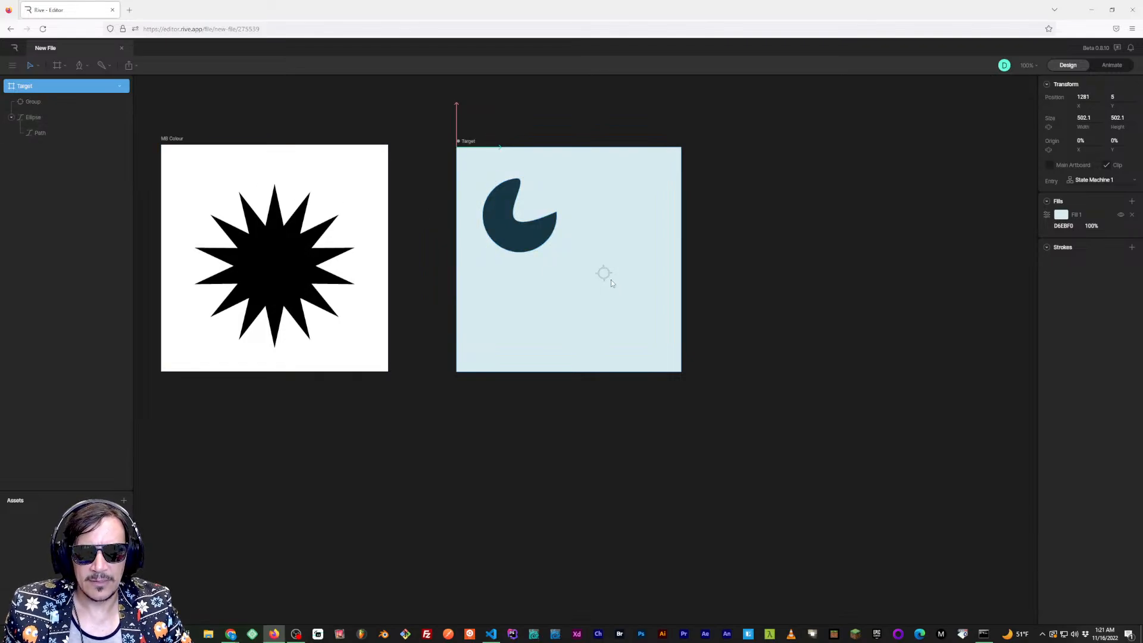
click(520, 229)
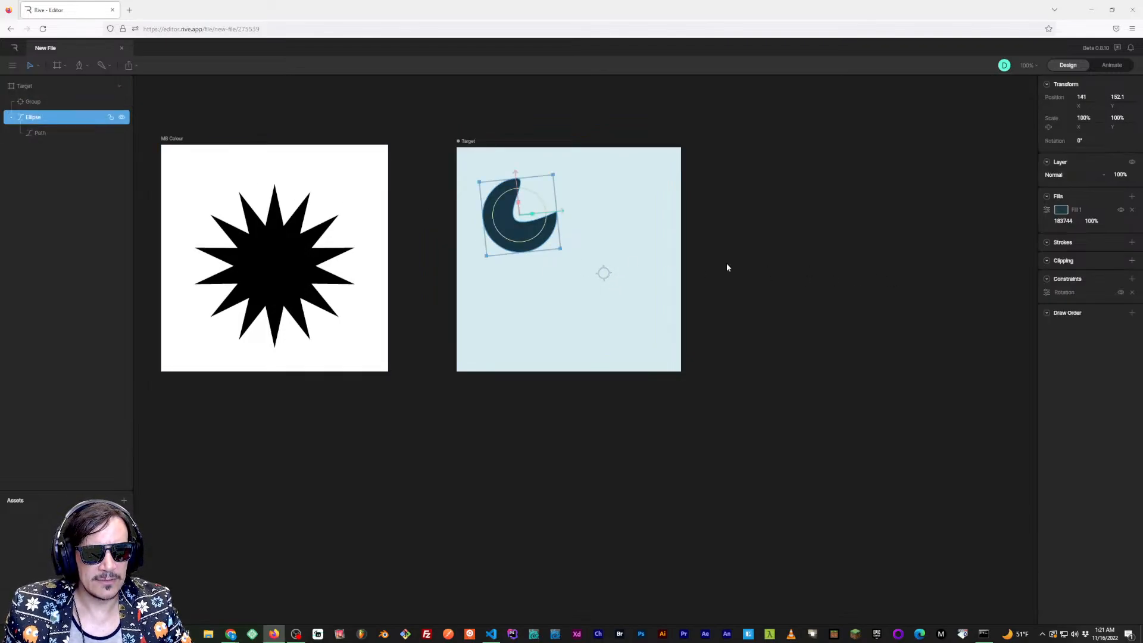
click(471, 143)
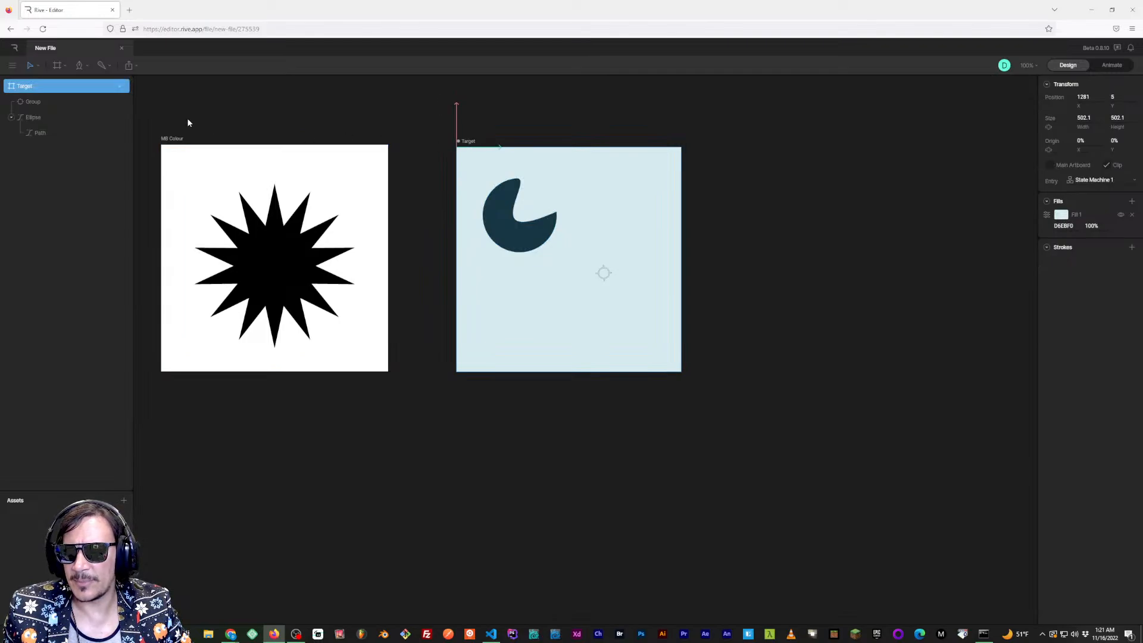
click(31, 85)
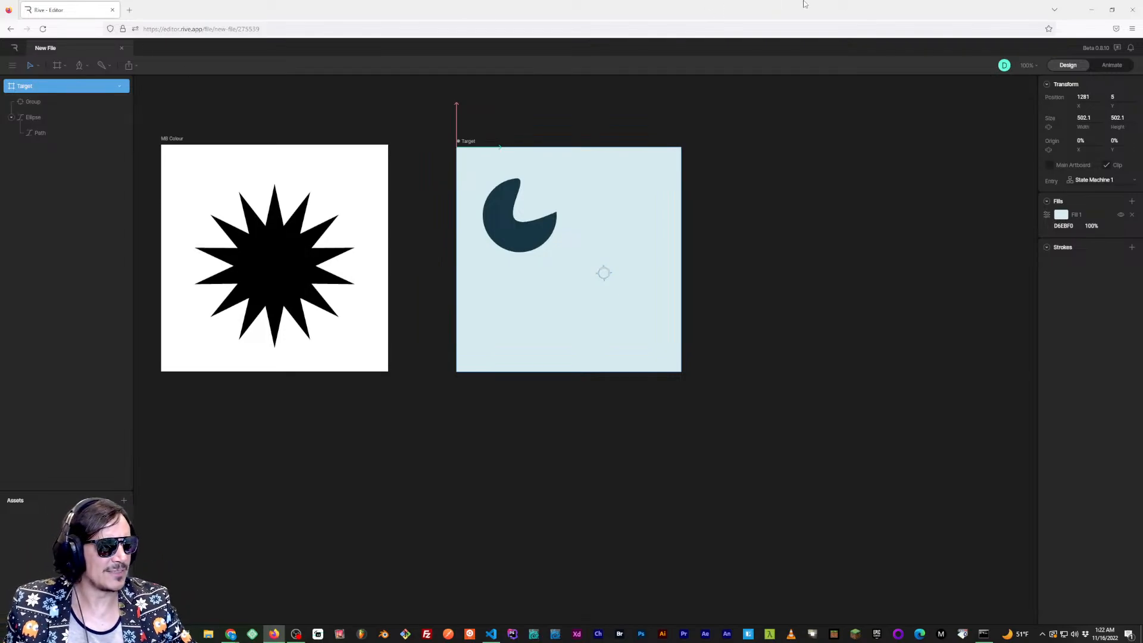
key(alt+Tab)
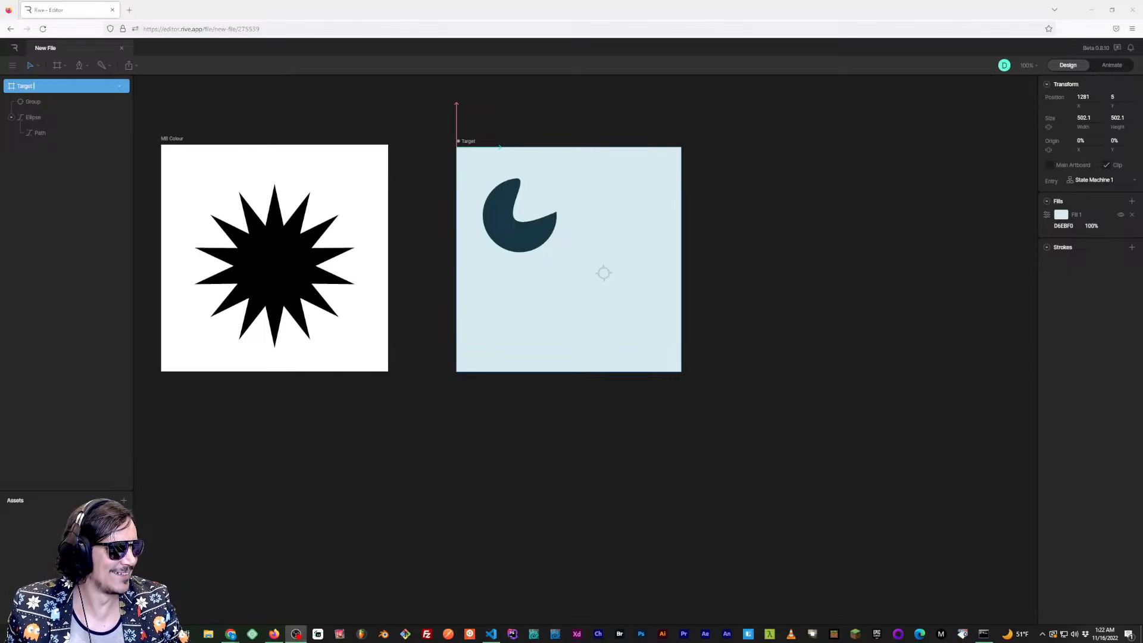
click(721, 299)
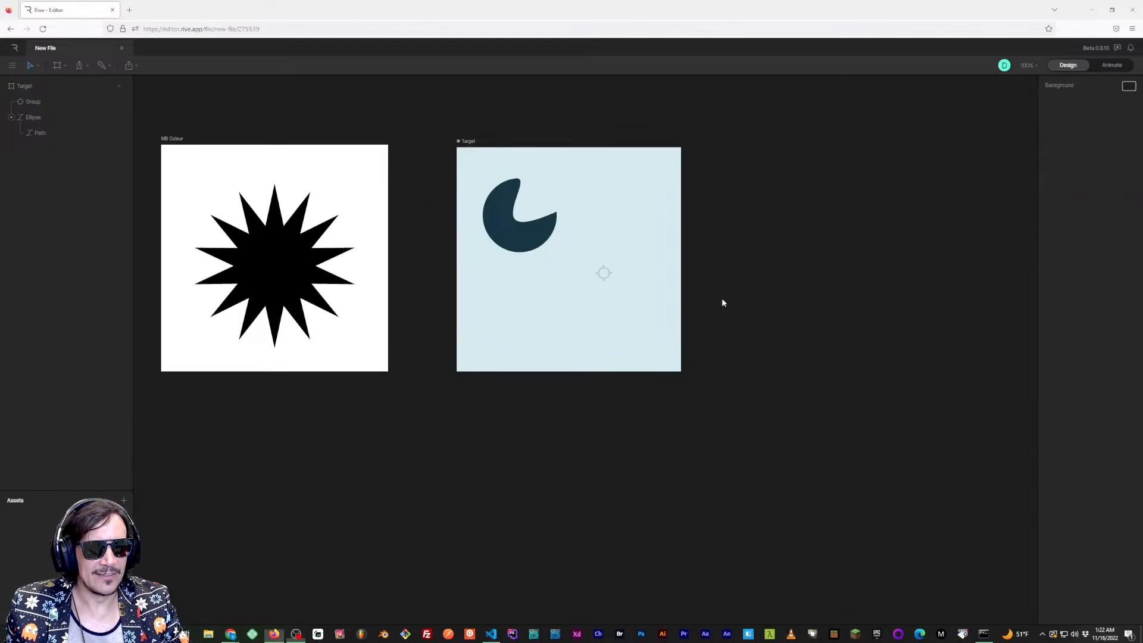
drag(643, 251, 626, 255)
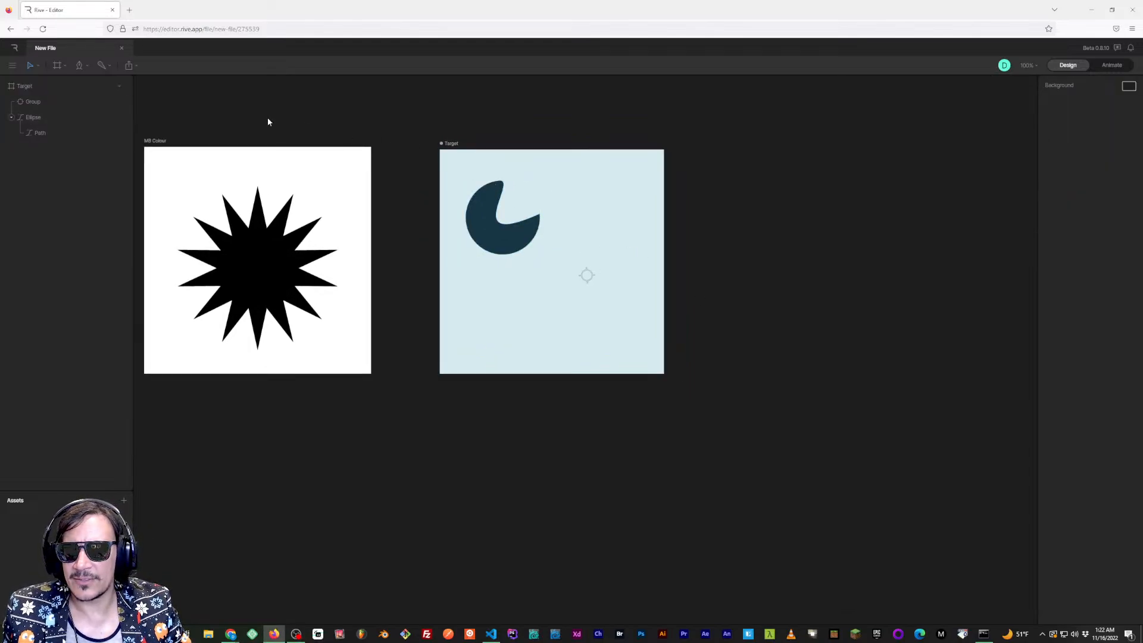
Rename the Target artboard as Target Constraint
click(29, 86)
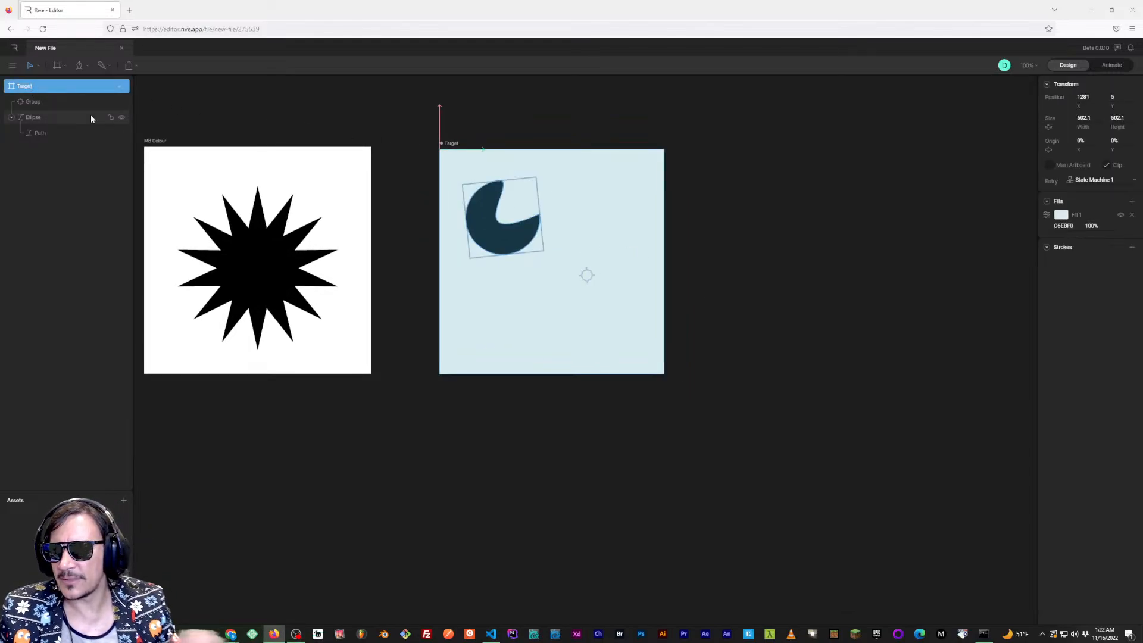
text(Const)
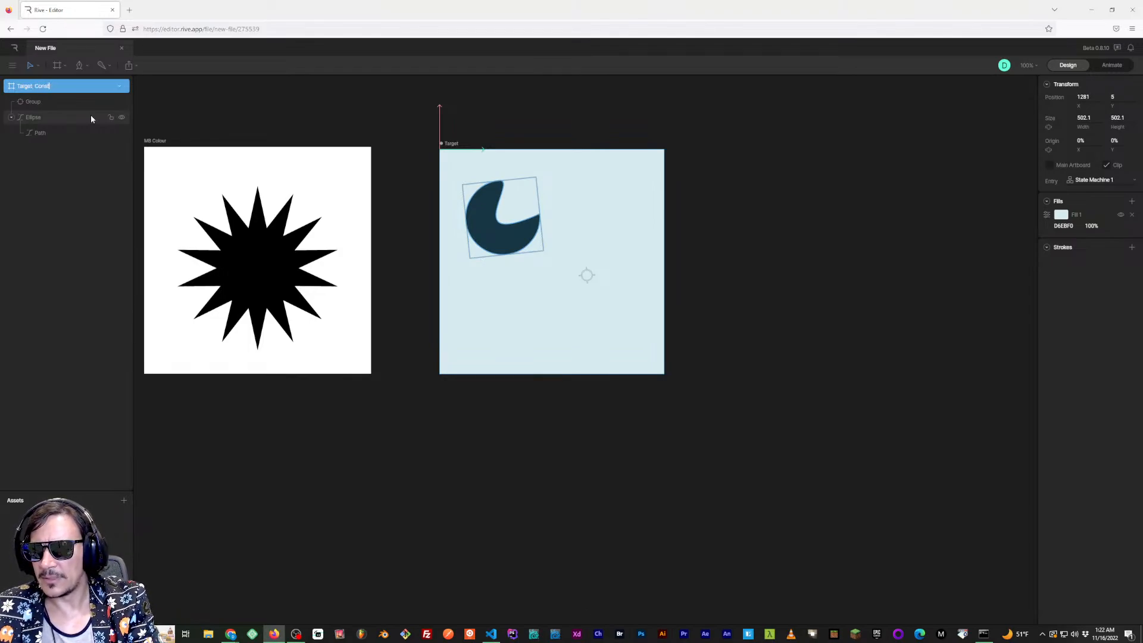
text(rant)
key(Return)
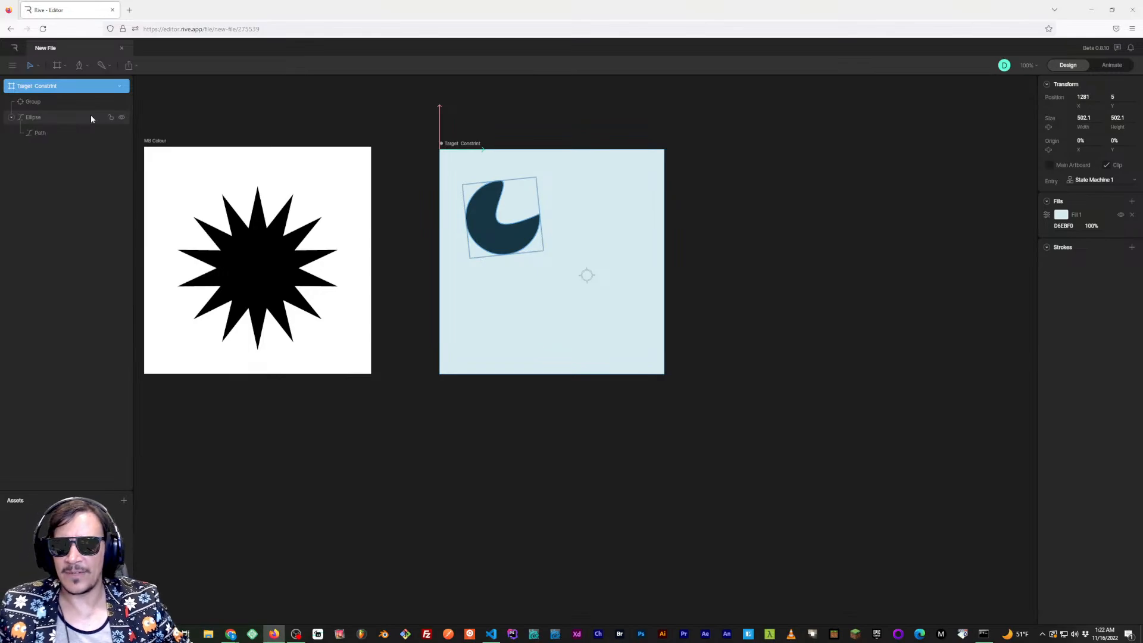
double_click(49, 86)
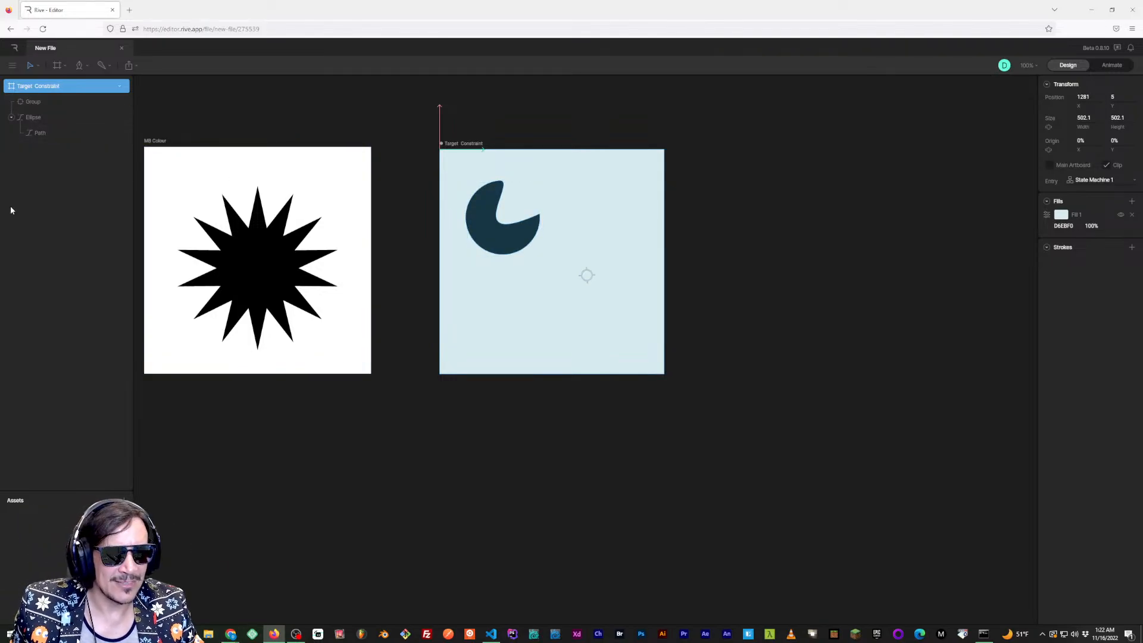
click(680, 213)
Draw a new square artboard about 497 px wide beside the Target Constraint artboard, opposite the starburst artboard
scroll(690, 219, up, 1)
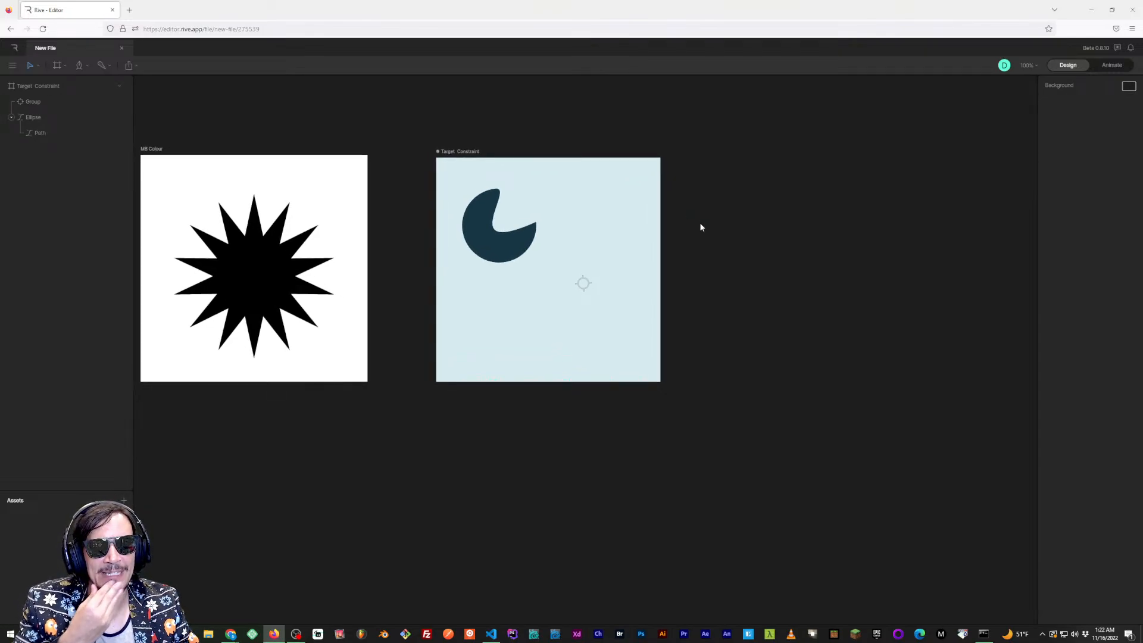
drag(688, 232, 663, 247)
drag(592, 247, 574, 244)
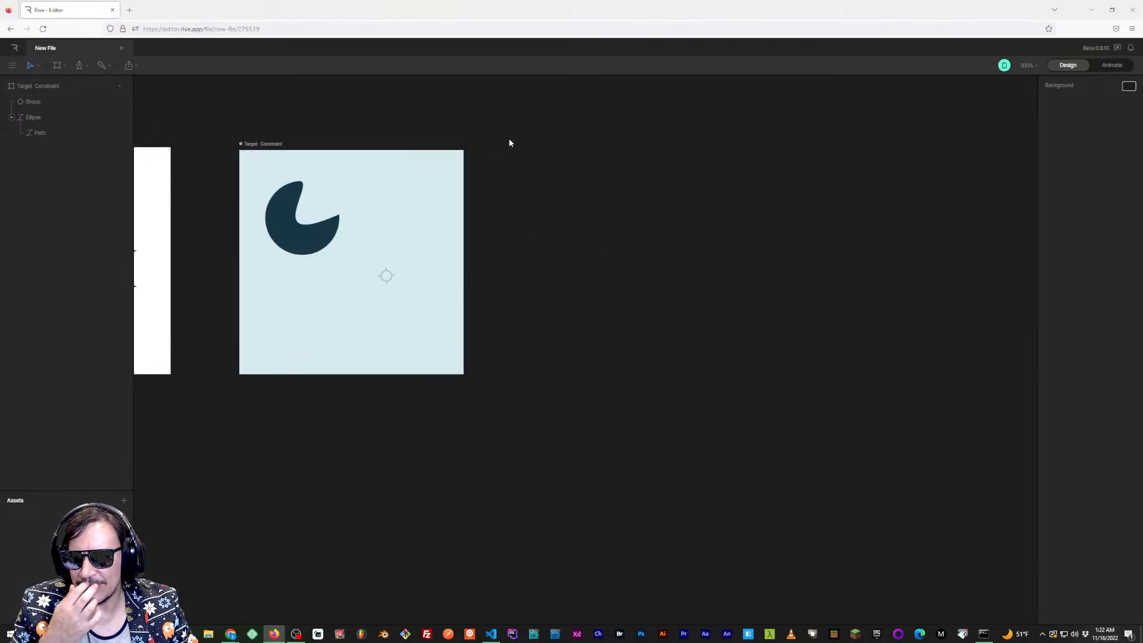
drag(576, 169, 566, 170)
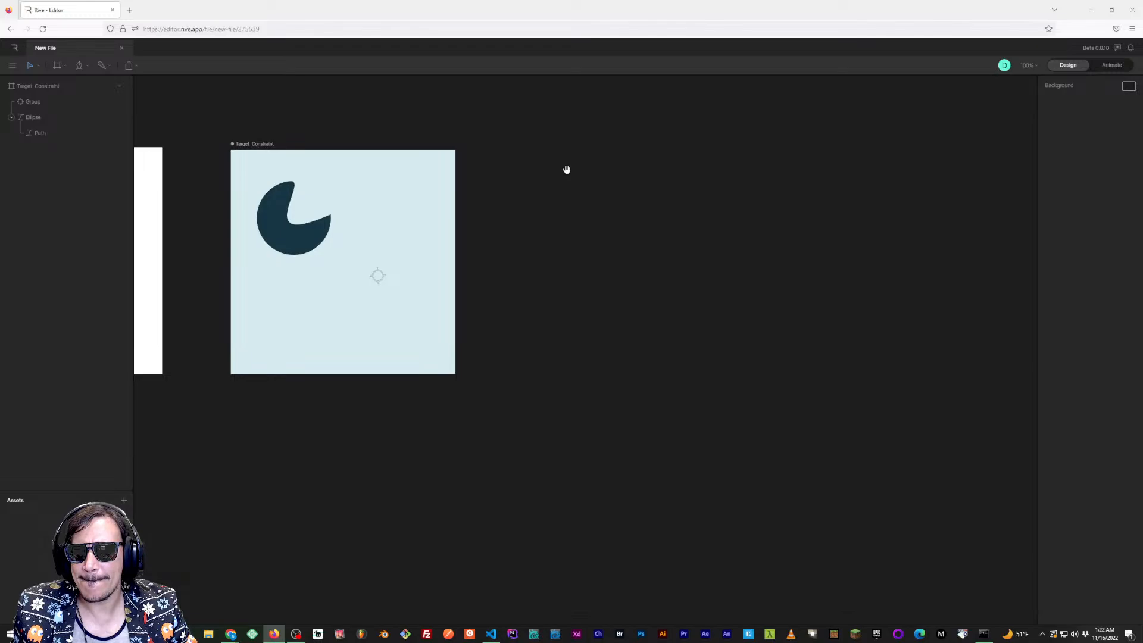
click(63, 66)
click(79, 92)
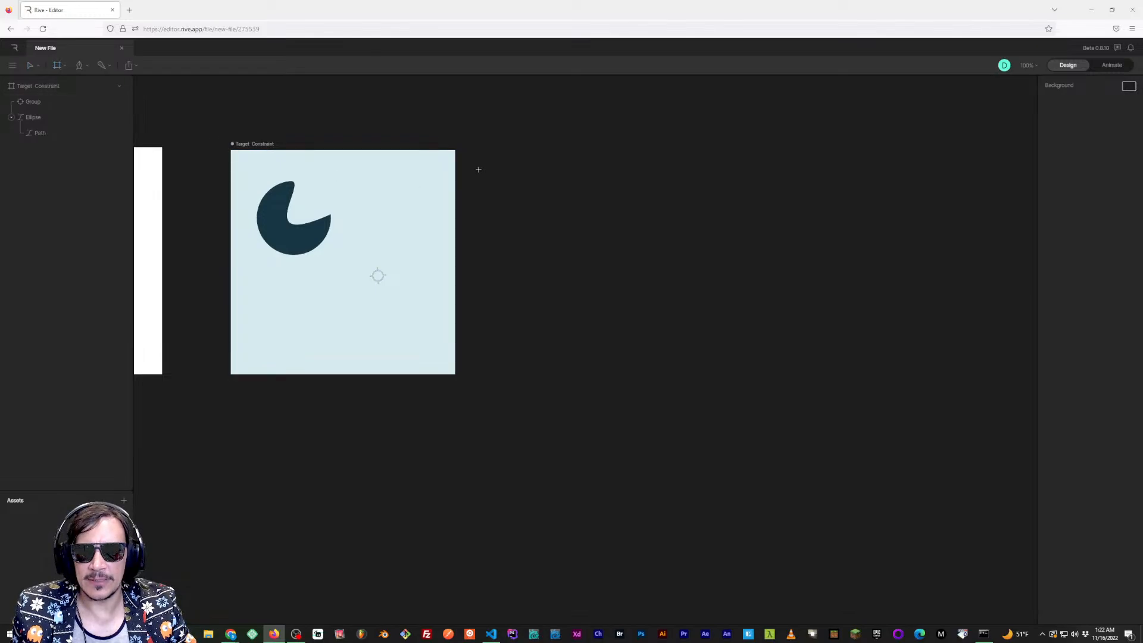
drag(516, 151, 738, 372)
click(636, 381)
scroll(628, 375, right, 2)
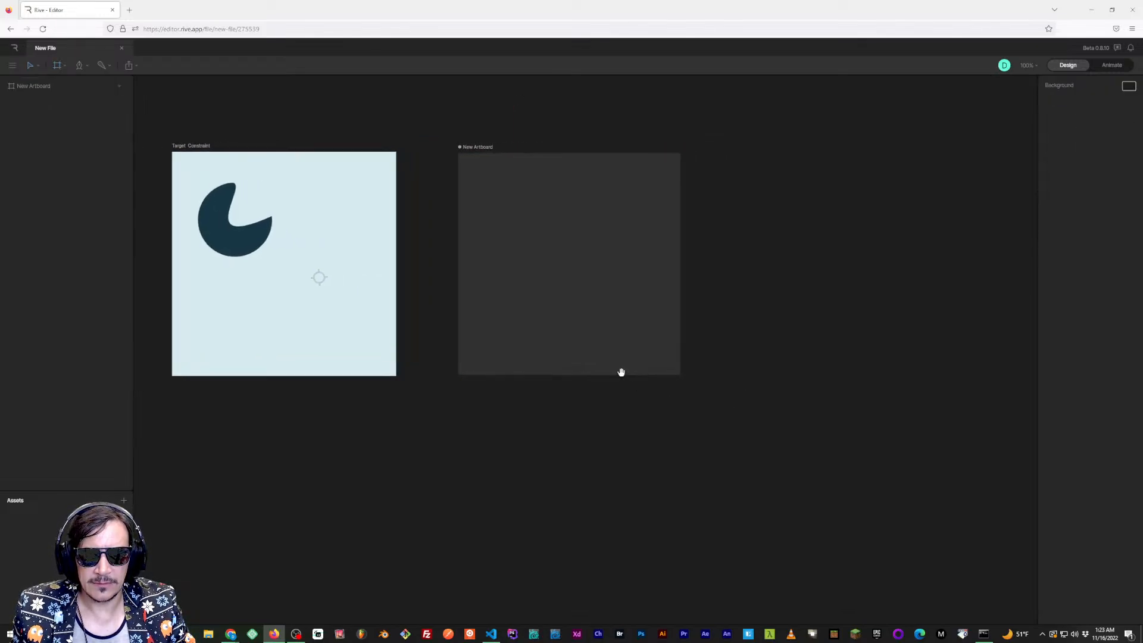
Set the new artboard's fill colour to white (FFFFFF)
click(484, 150)
scroll(517, 163, right, 1)
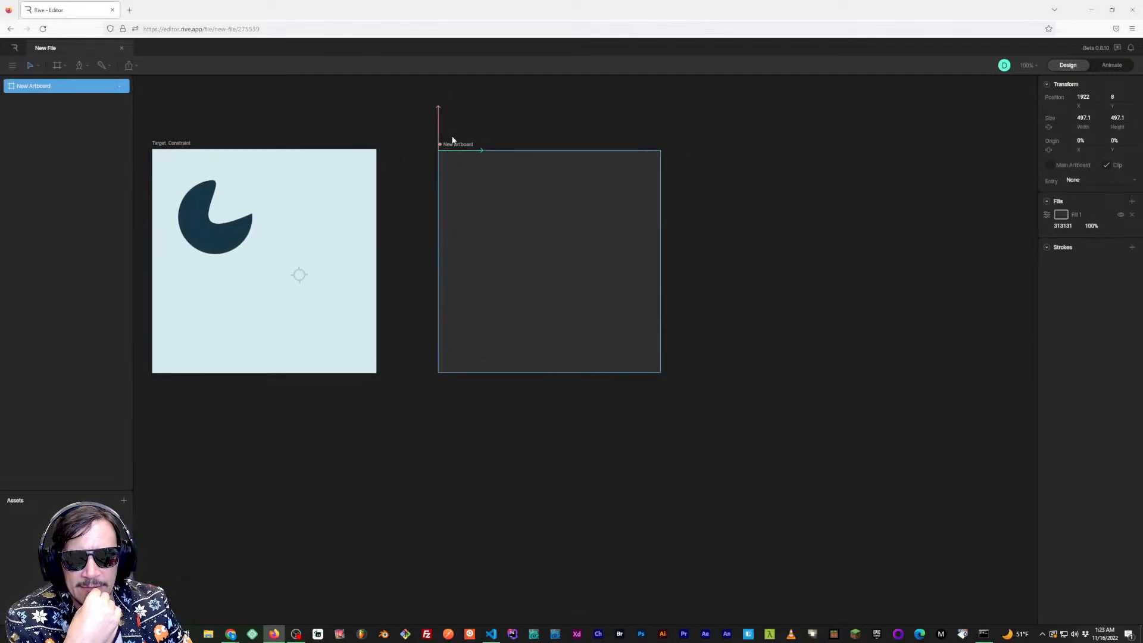
click(1063, 215)
drag(993, 249, 921, 218)
click(800, 228)
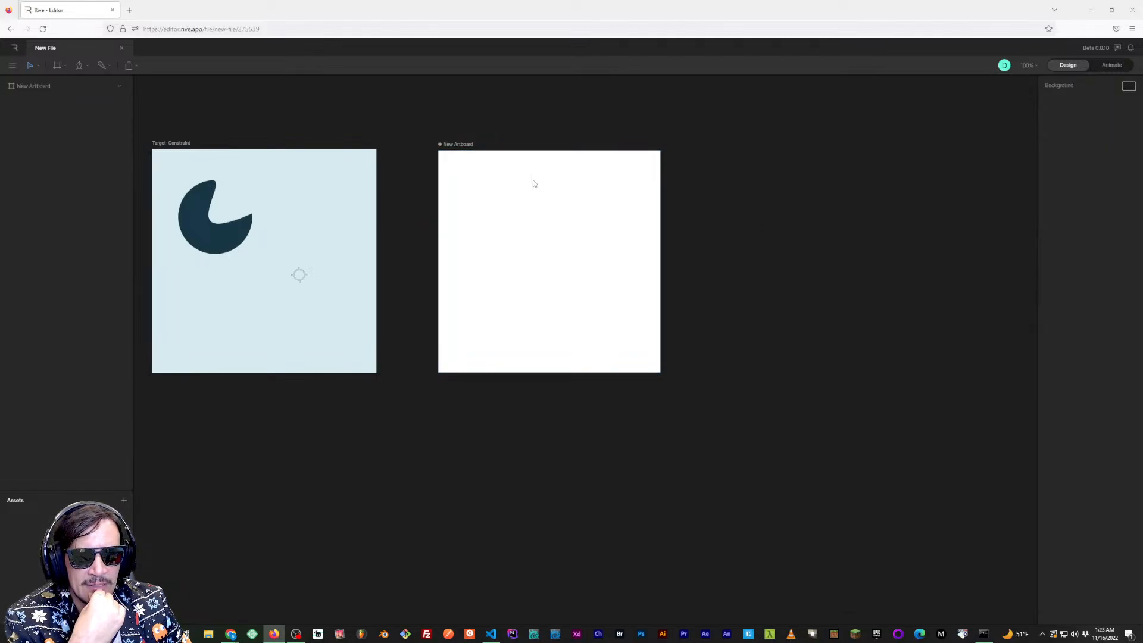
Draw a vertical chain of three bones from the new artboard's lower centre upward, with a root bone about 60 long and a second about 146
click(457, 149)
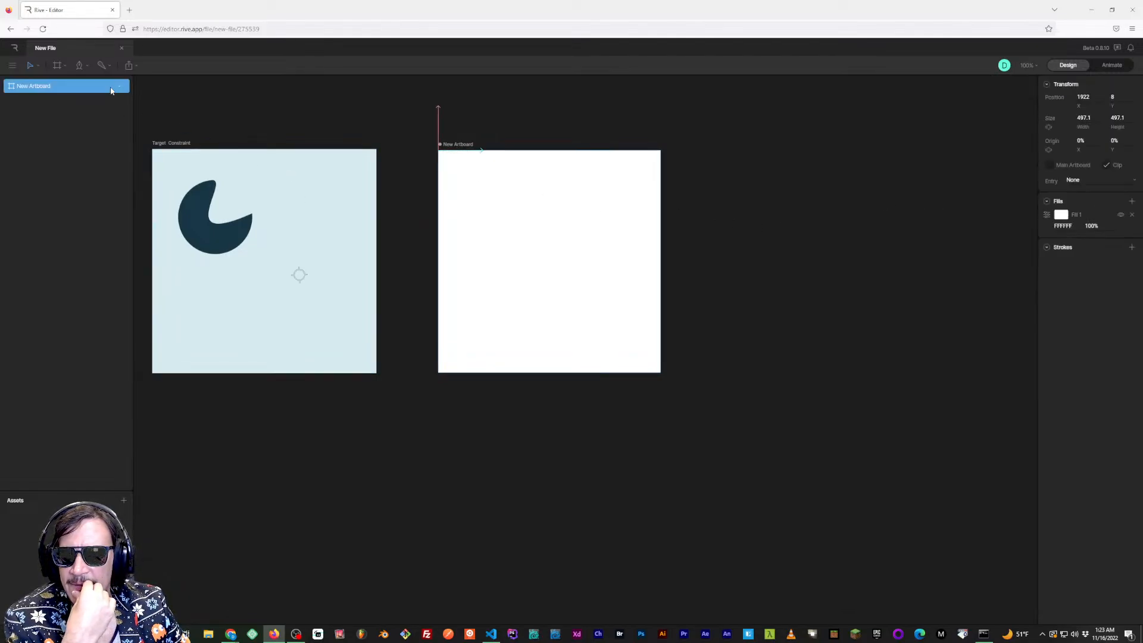
click(104, 65)
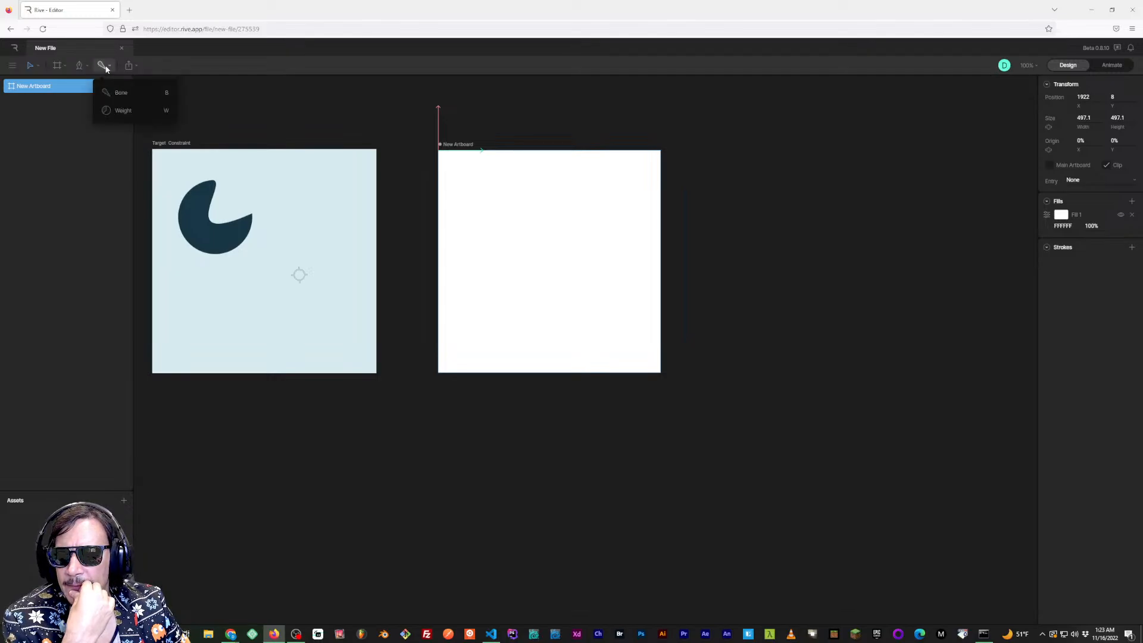
click(105, 66)
click(105, 67)
click(106, 67)
click(106, 67)
click(116, 92)
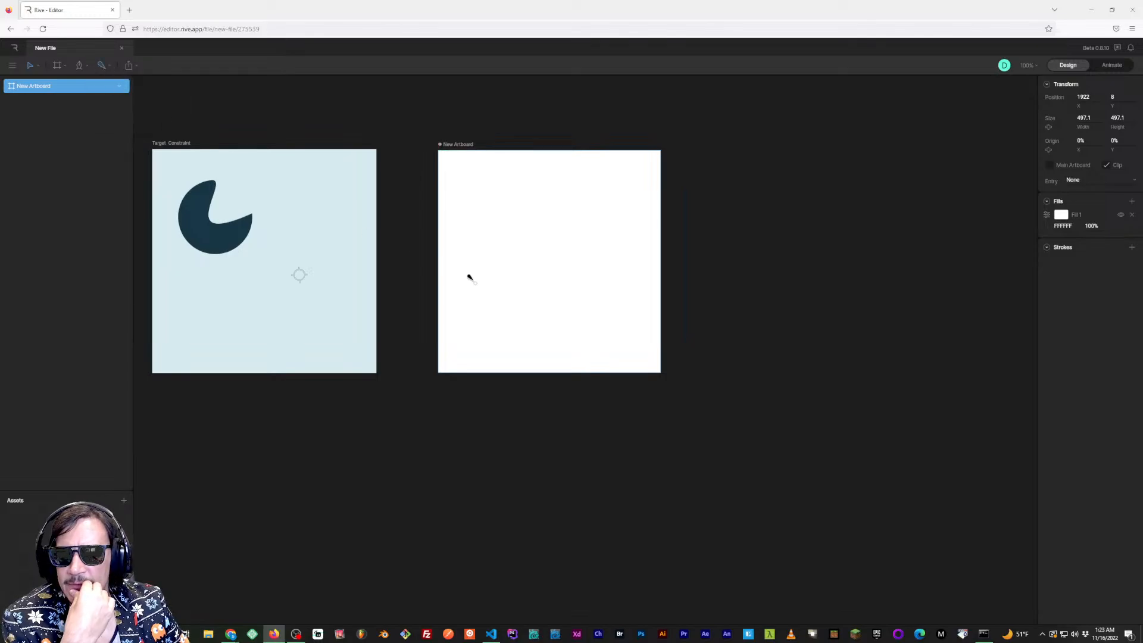
click(538, 355)
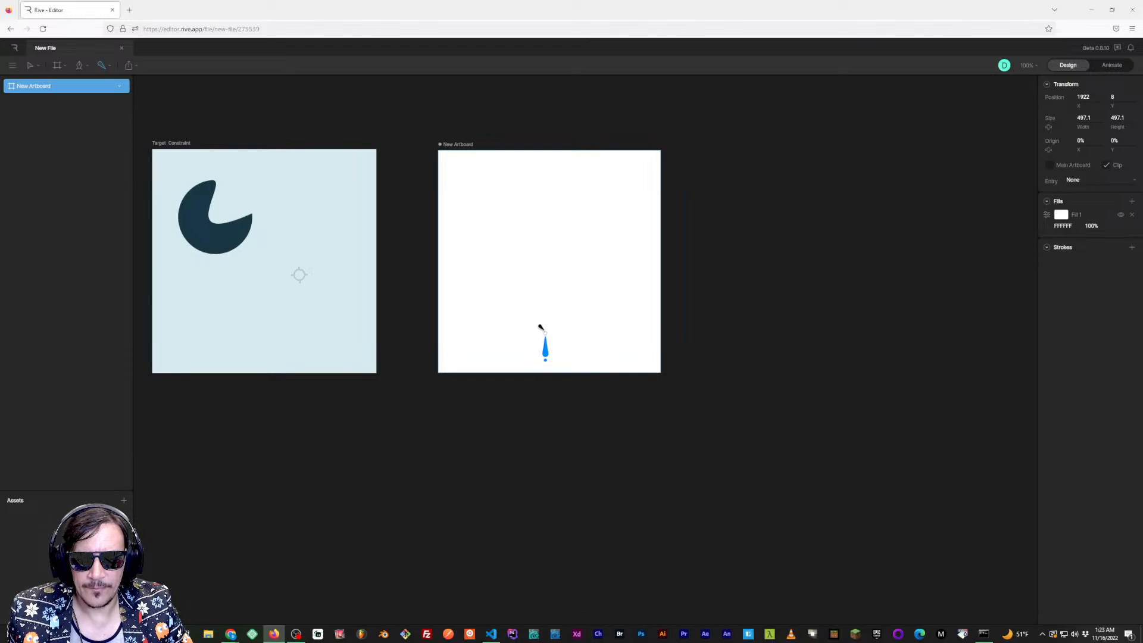
click(541, 333)
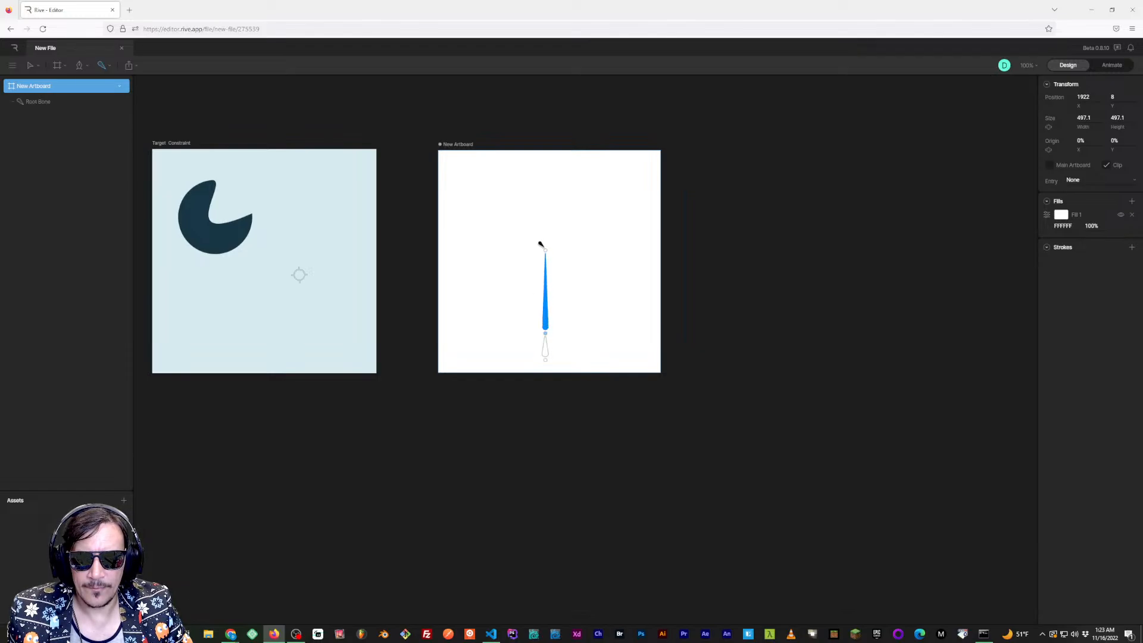
click(541, 263)
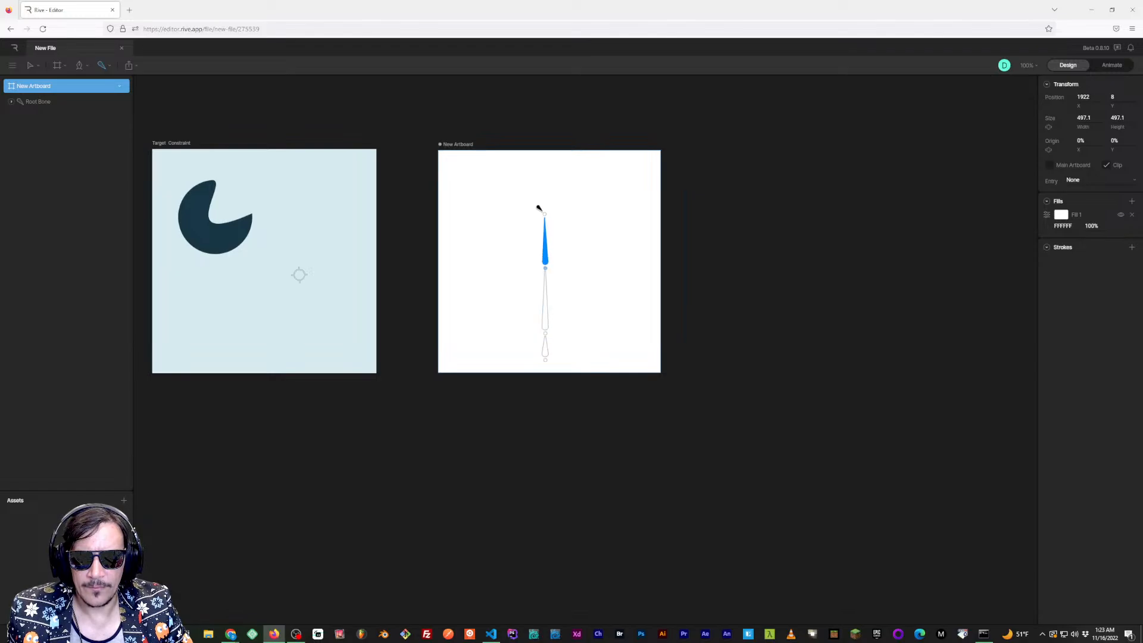
click(542, 209)
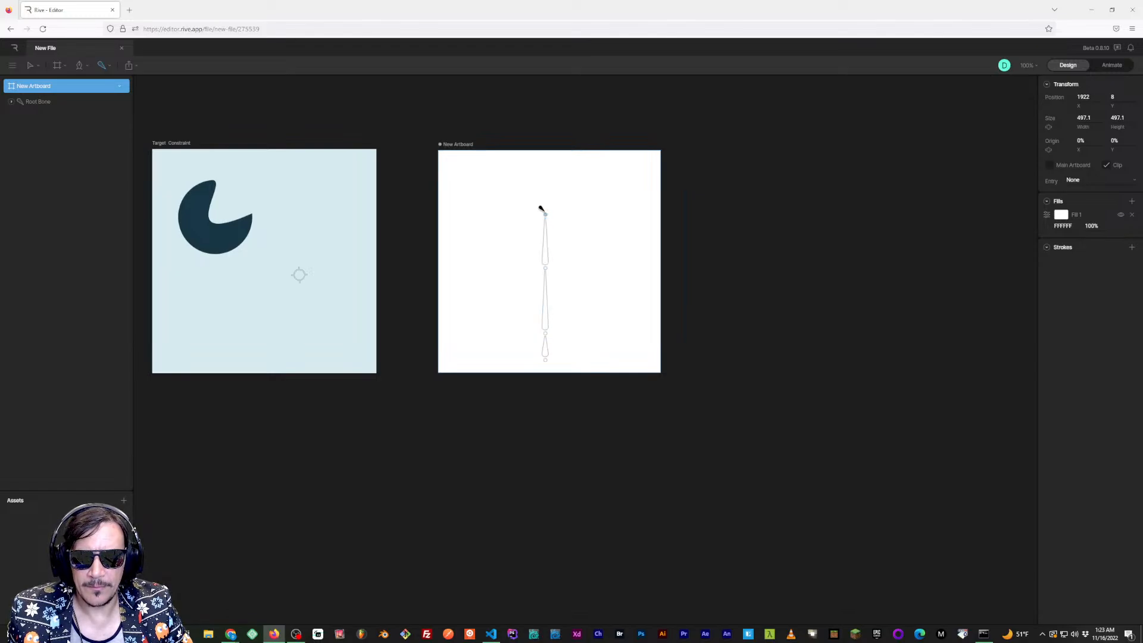
key(v)
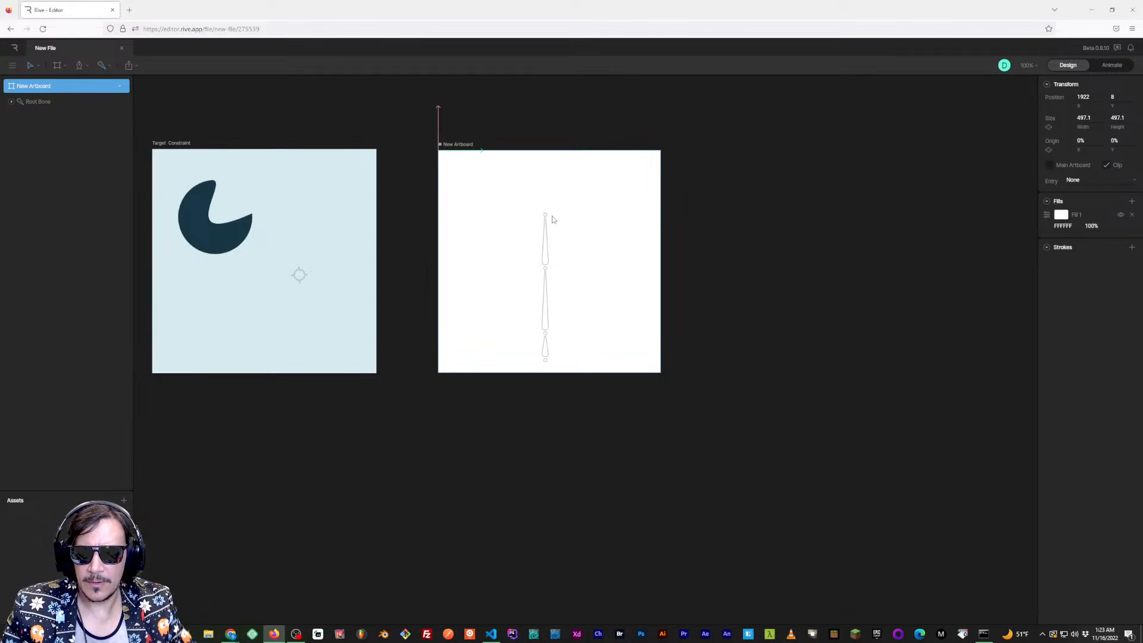
Draw an upright ellipse about 107 × 164 over the upper end of the bone chain
click(52, 102)
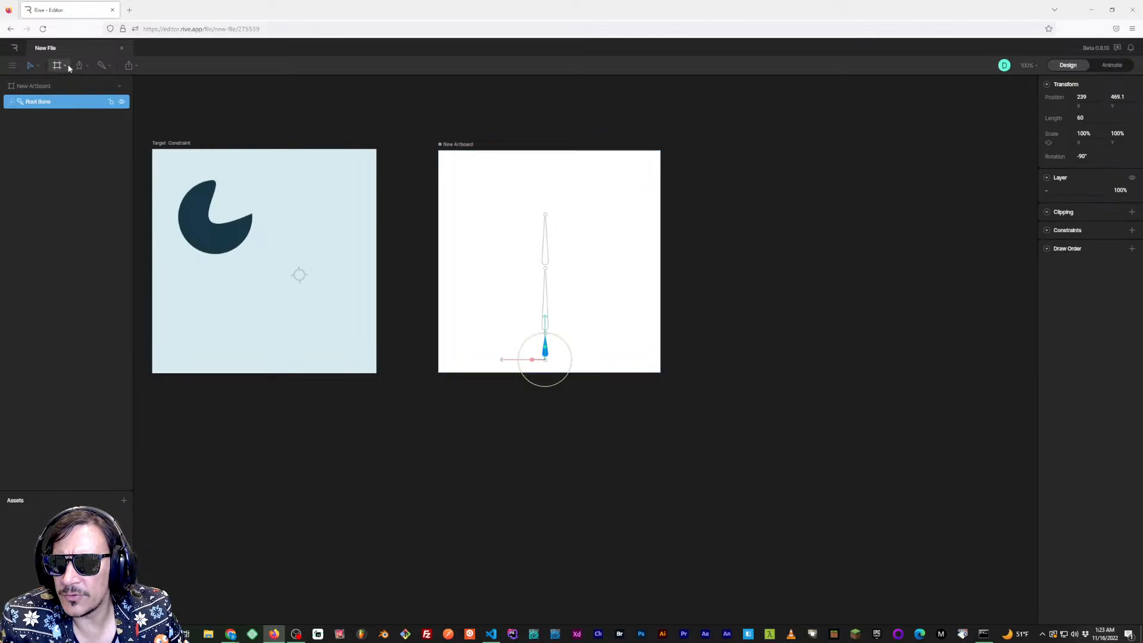
click(82, 66)
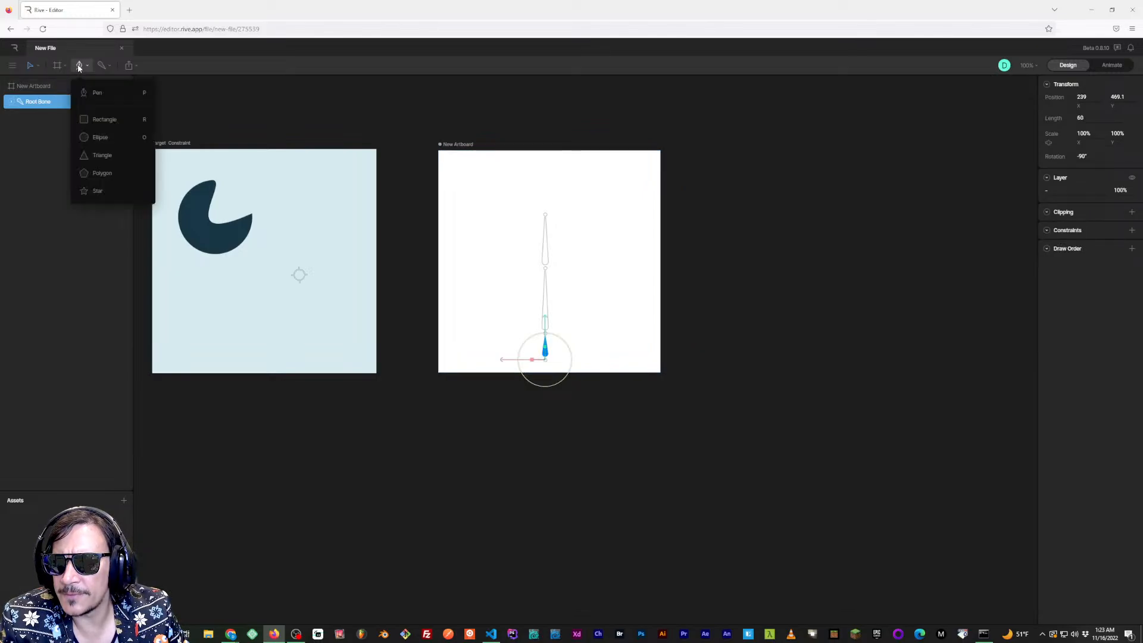
click(99, 137)
drag(529, 162, 554, 210)
Delete the topmost bone and lengthen the remaining upper bone so it reaches the lower edge of the ellipse
click(545, 256)
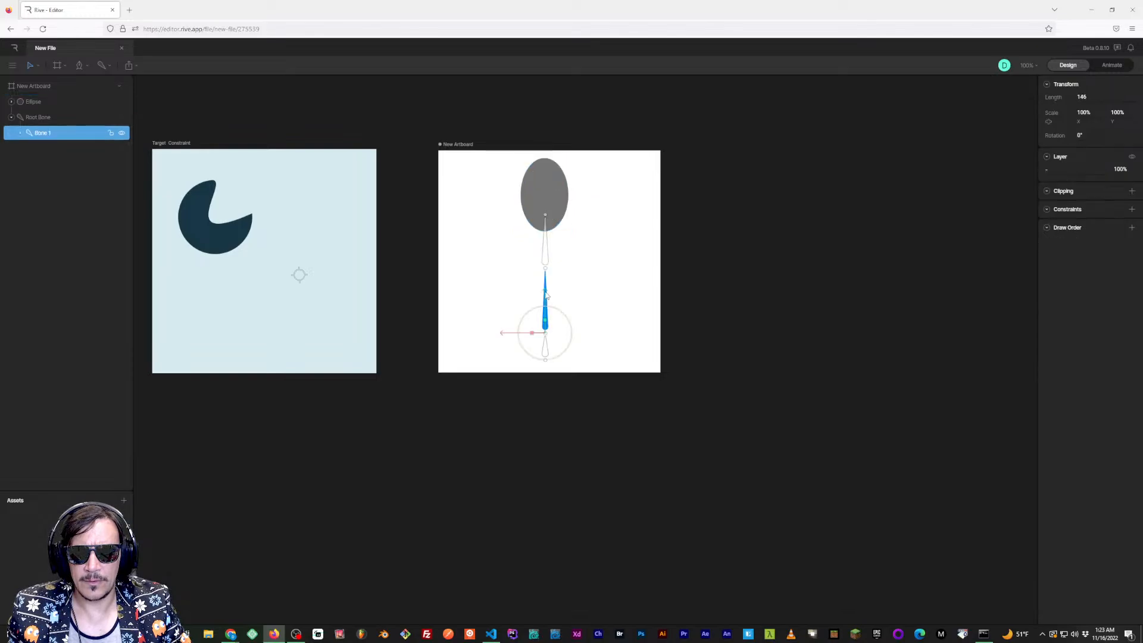
key(Delete)
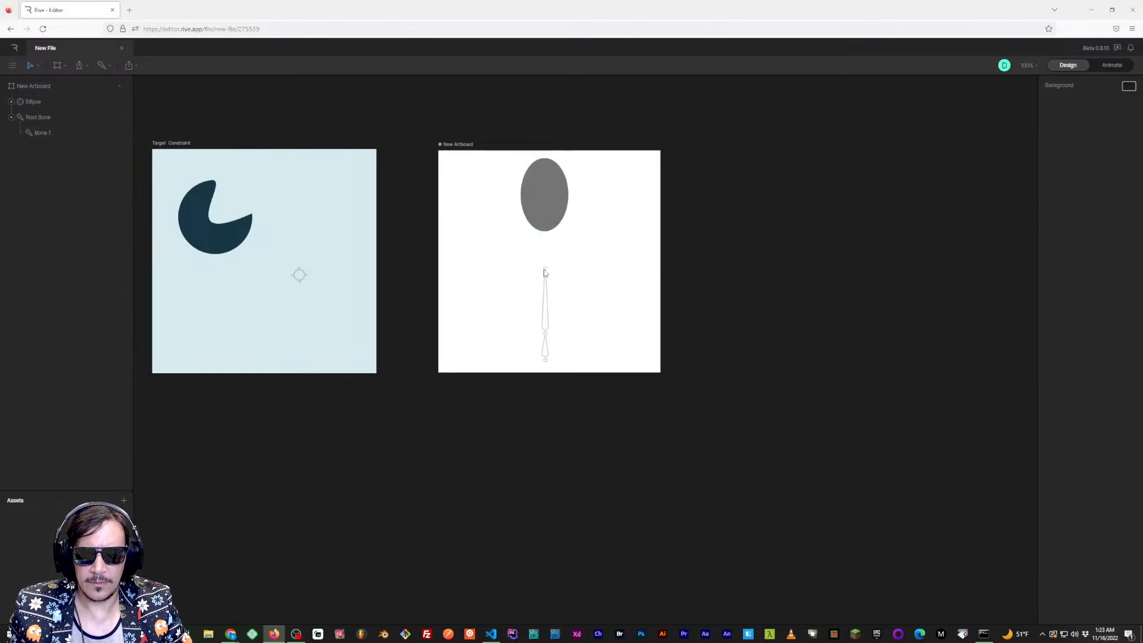
click(545, 269)
drag(546, 270, 554, 228)
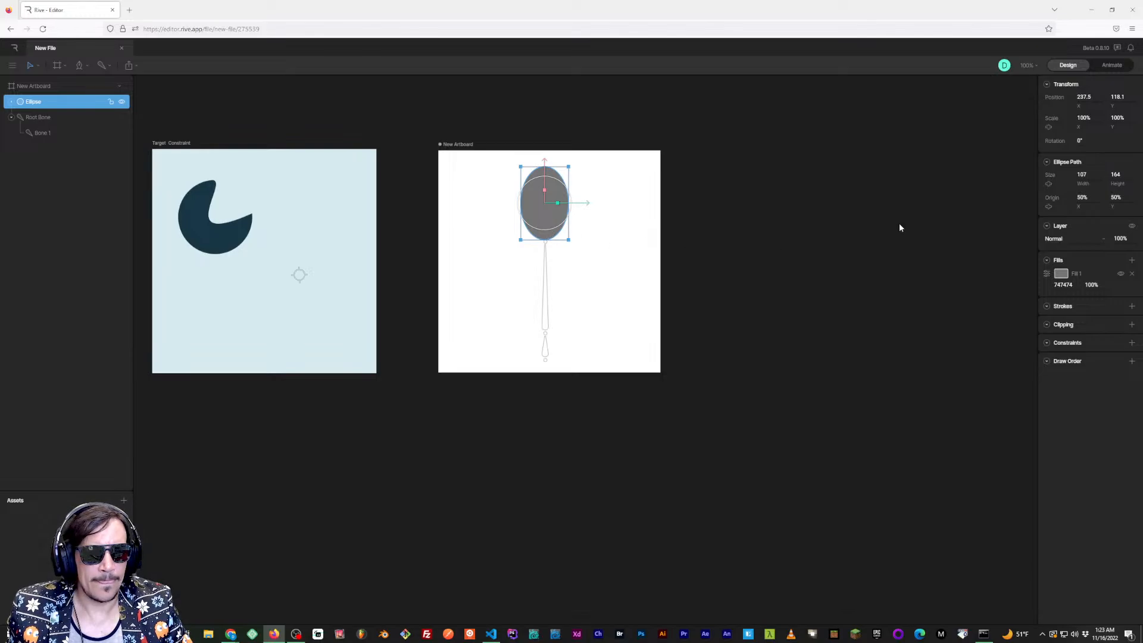
Set the ellipse's fill colour to dark grey (3F3F3F)
click(1060, 274)
drag(943, 327, 937, 341)
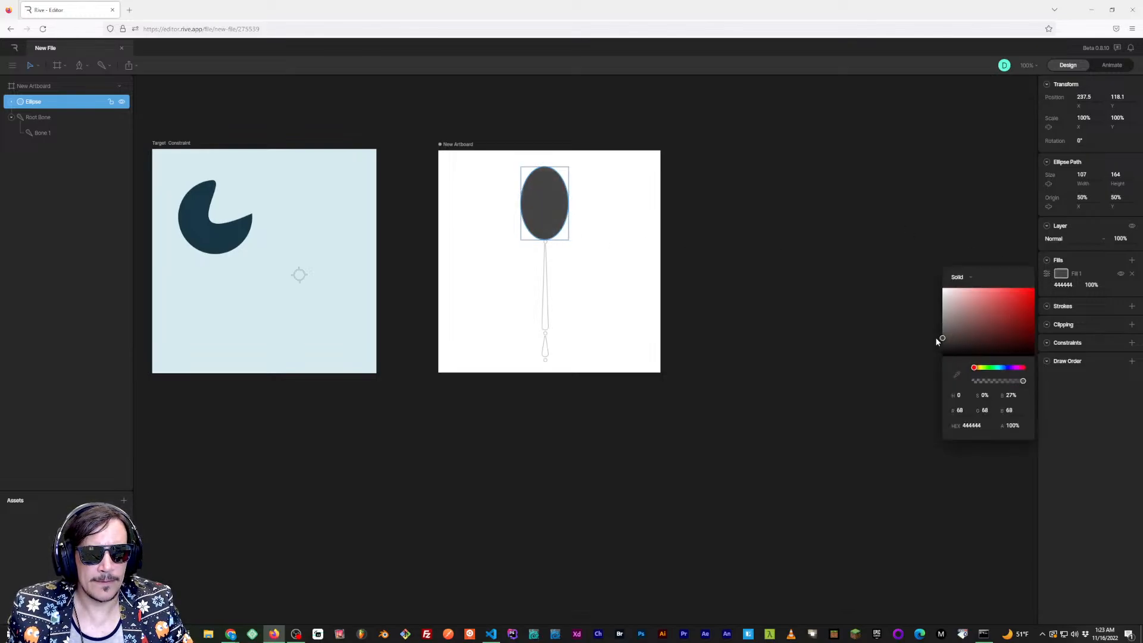
click(935, 338)
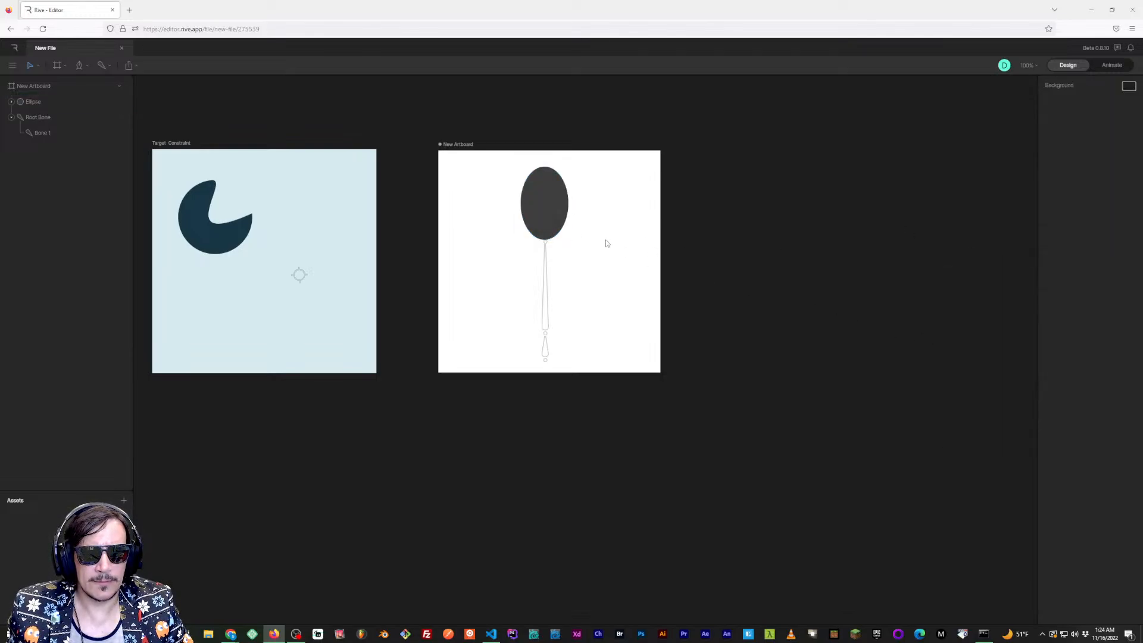
Draw a circle about 47.6 across on the left half of the dark ellipse and fill it white (FFFFFF)
click(535, 218)
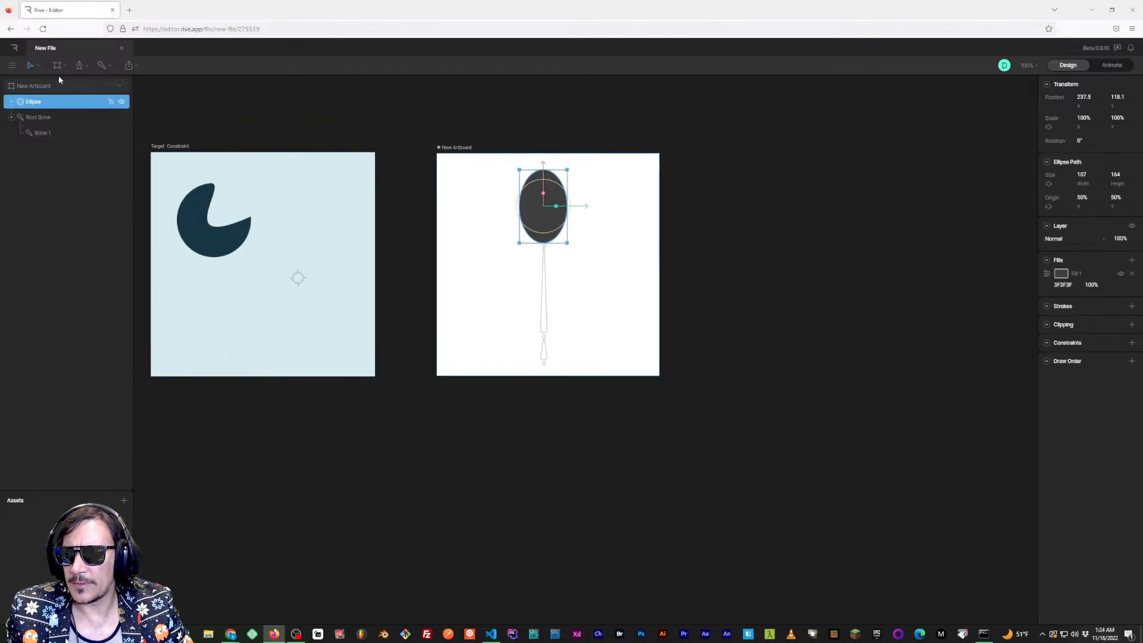
click(81, 66)
click(109, 136)
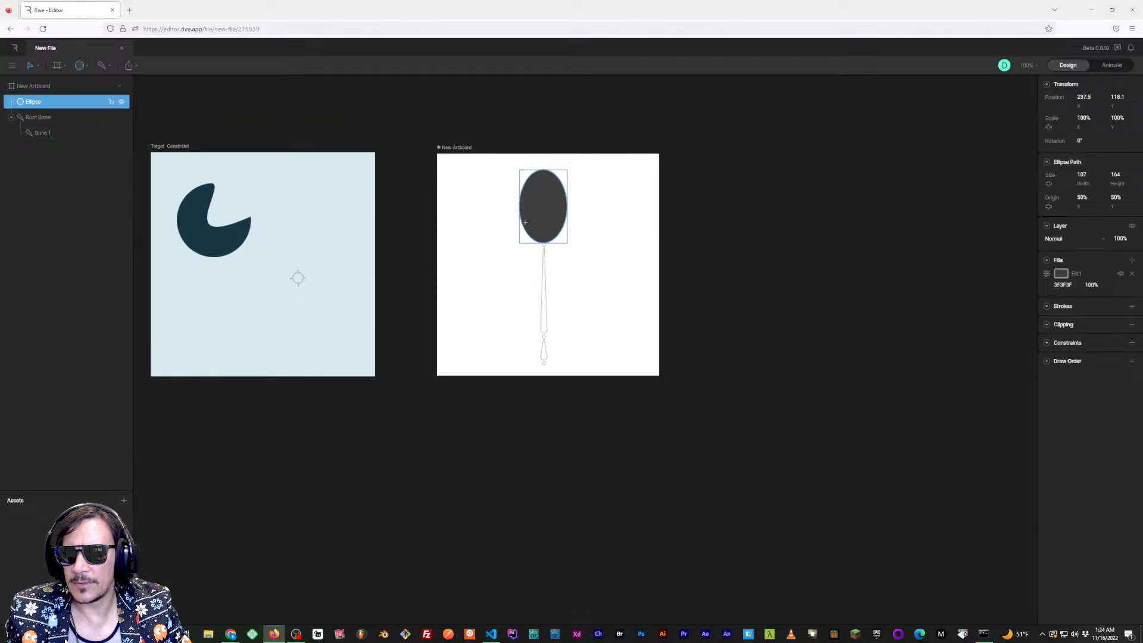
scroll(547, 225, up, 5)
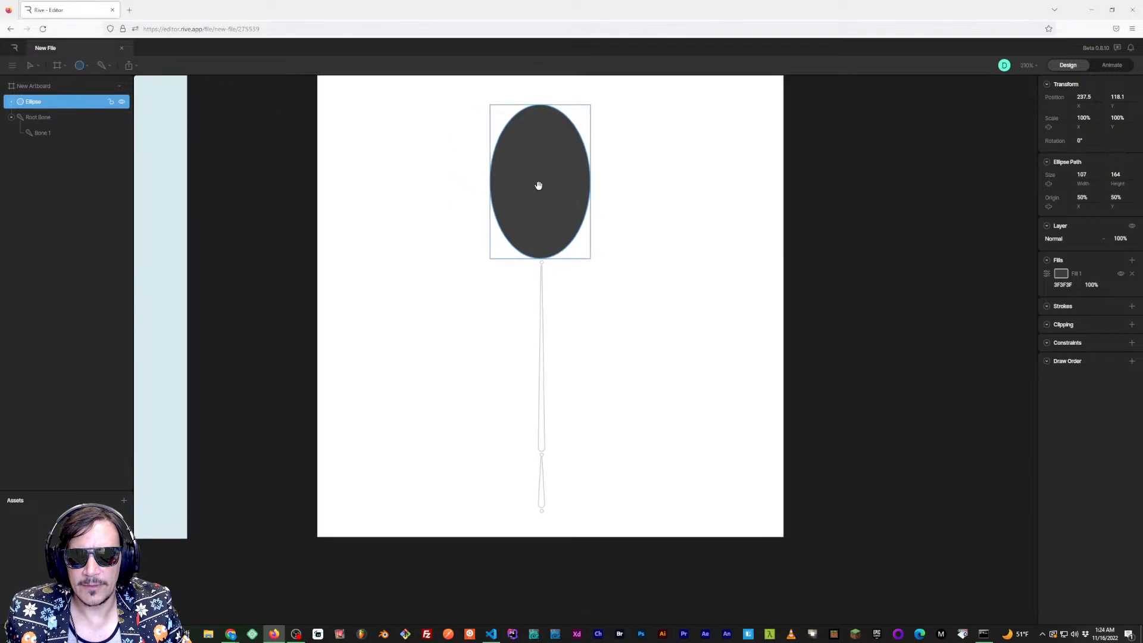
drag(510, 205, 540, 236)
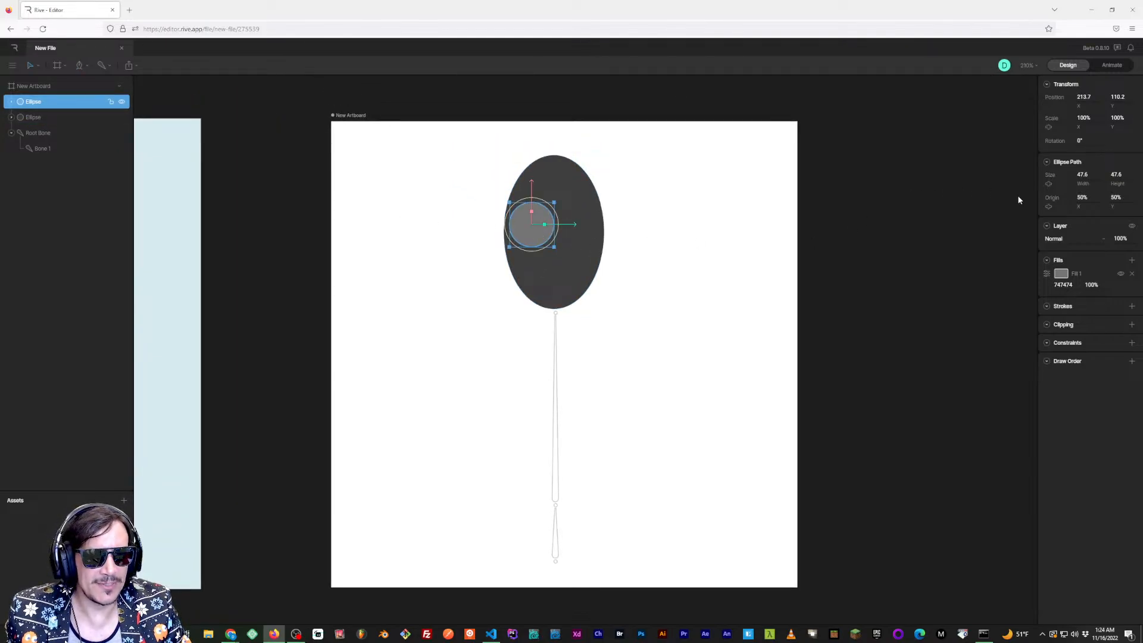
click(1061, 275)
drag(946, 324, 892, 268)
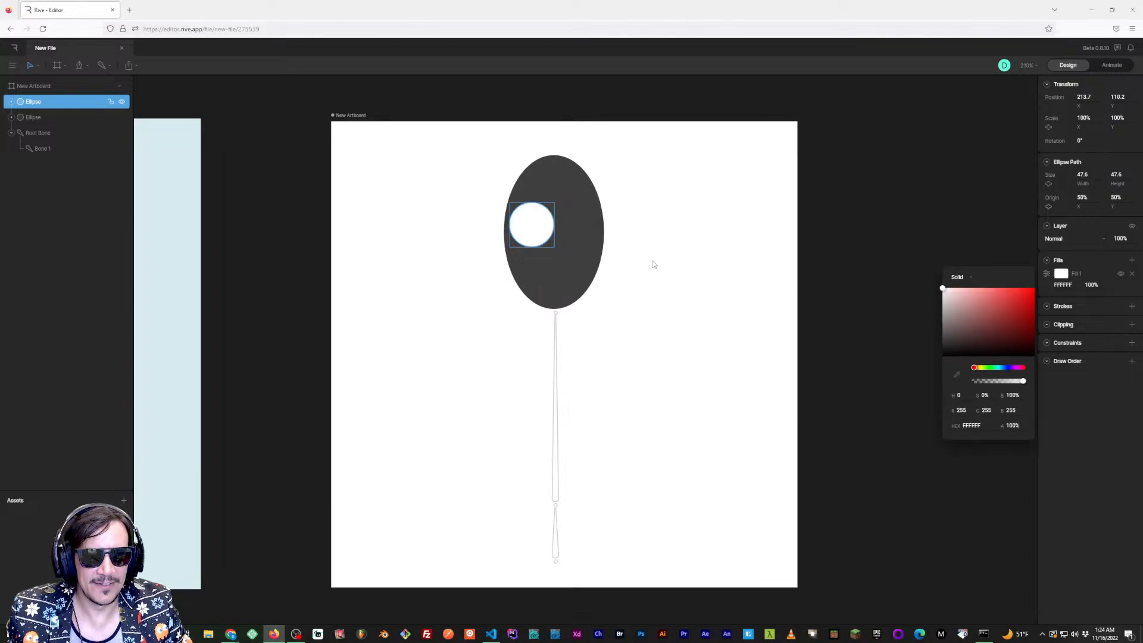
Duplicate the white circle and place the copy, scaled smaller, beside it on the right half of the dark ellipse
click(535, 233)
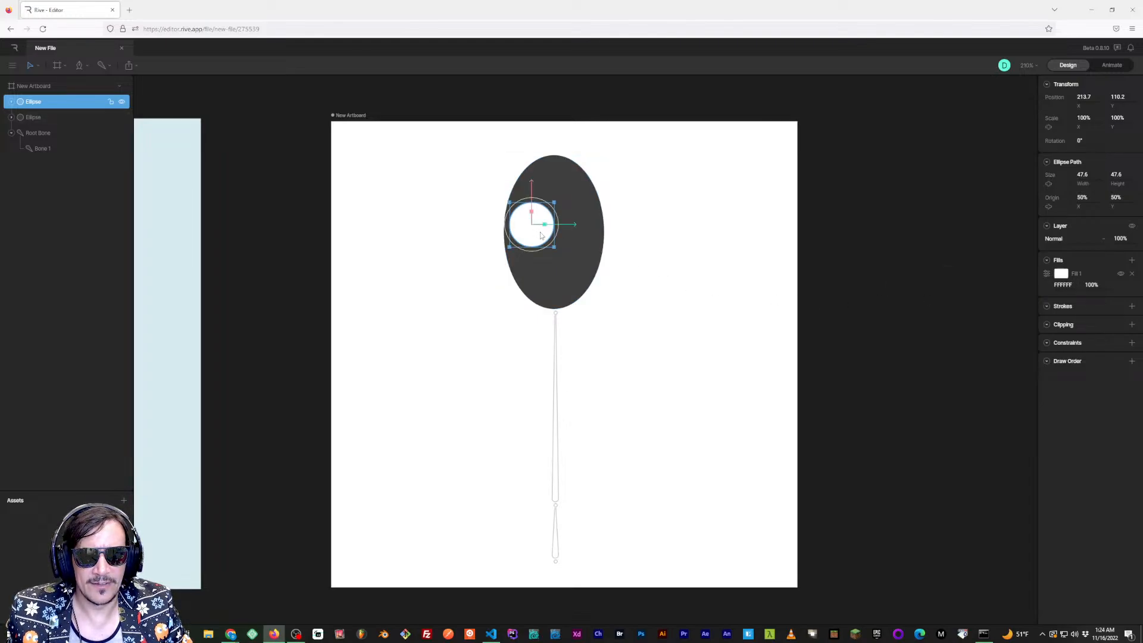
key(ctrl+d)
mouse_move(540, 235)
mouse_down()
mouse_move(587, 234)
mouse_move(565, 210)
mouse_move(575, 230)
mouse_move(545, 234)
mouse_up()
click(720, 263)
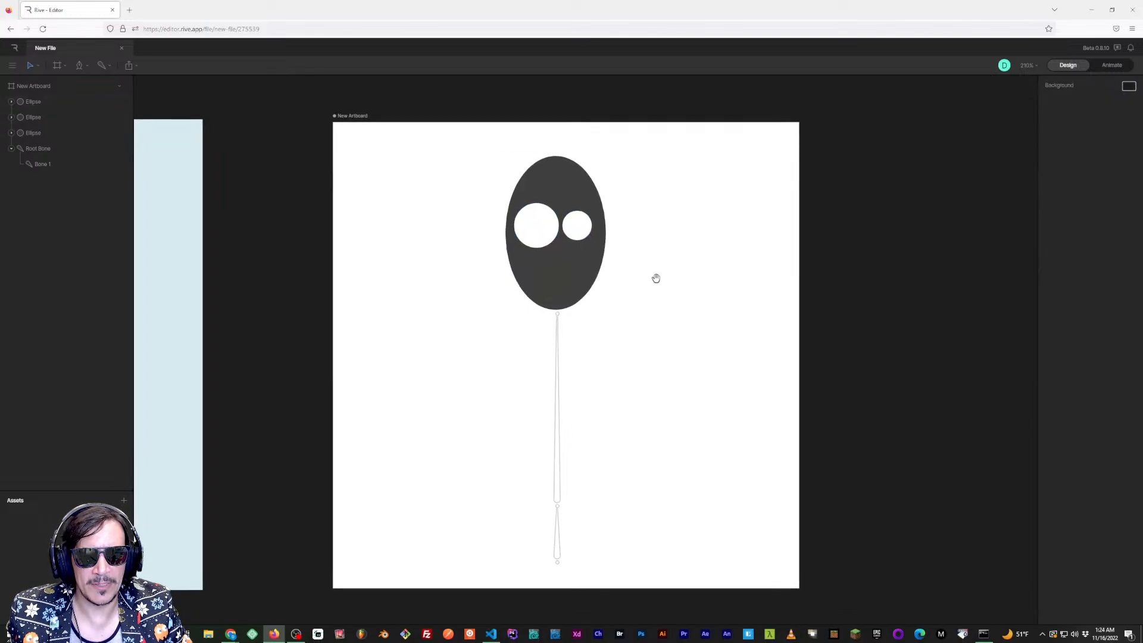
Group the dark ellipse and the two white circles
scroll(655, 275, down, 2)
scroll(677, 242, right, 1)
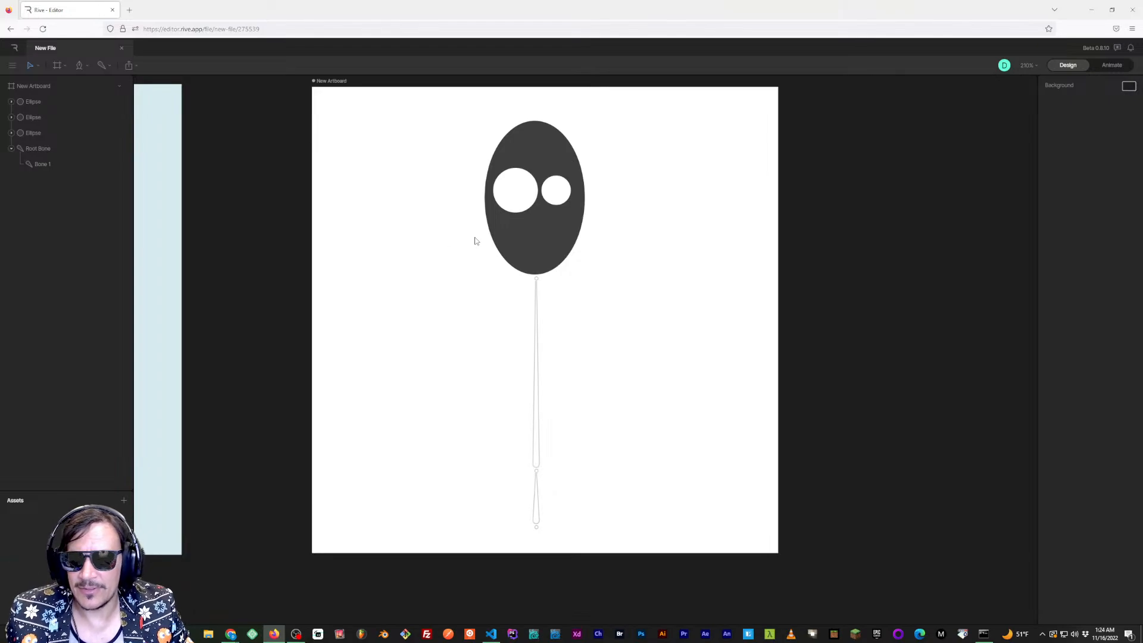
scroll(478, 242, up, 1)
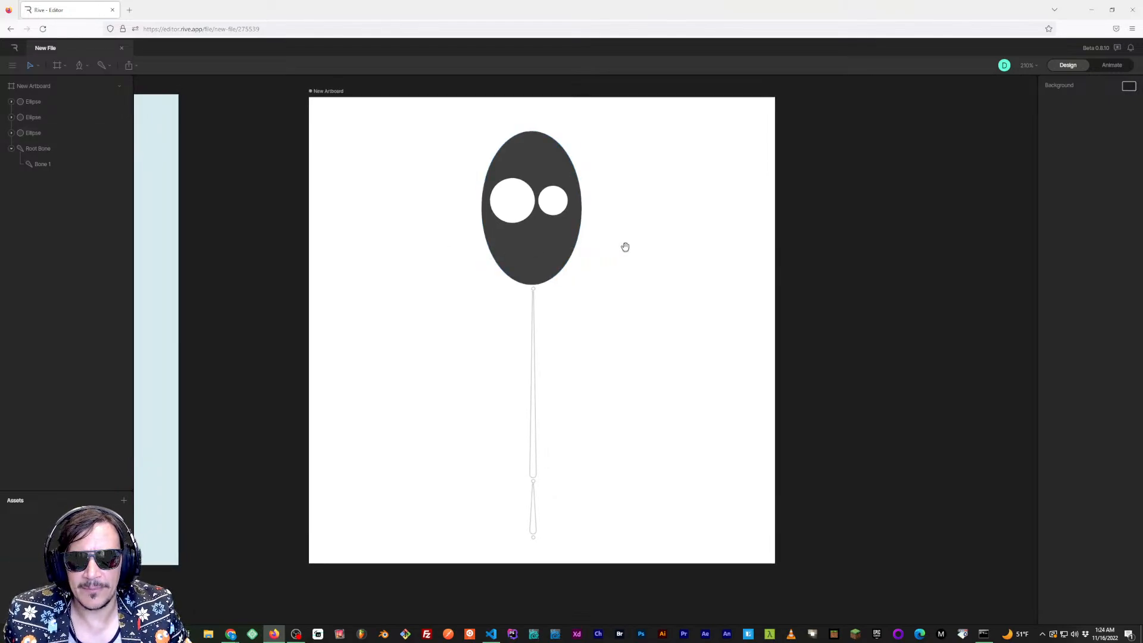
scroll(595, 250, down, 3)
scroll(571, 256, down, 1)
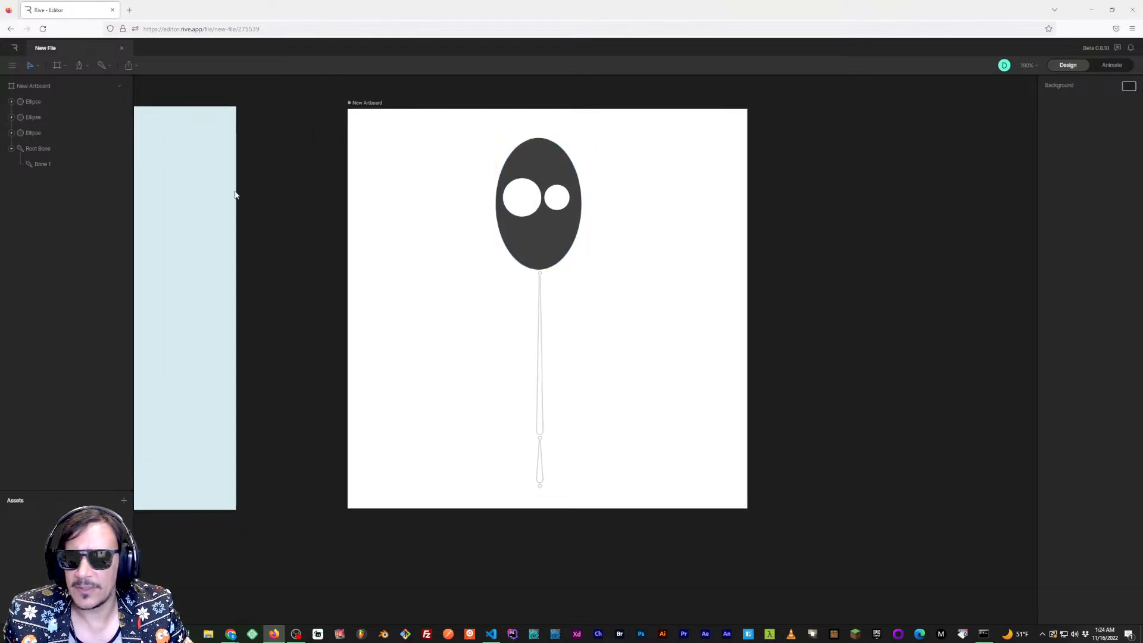
click(31, 102)
shift+click(31, 120)
shift+click(32, 132)
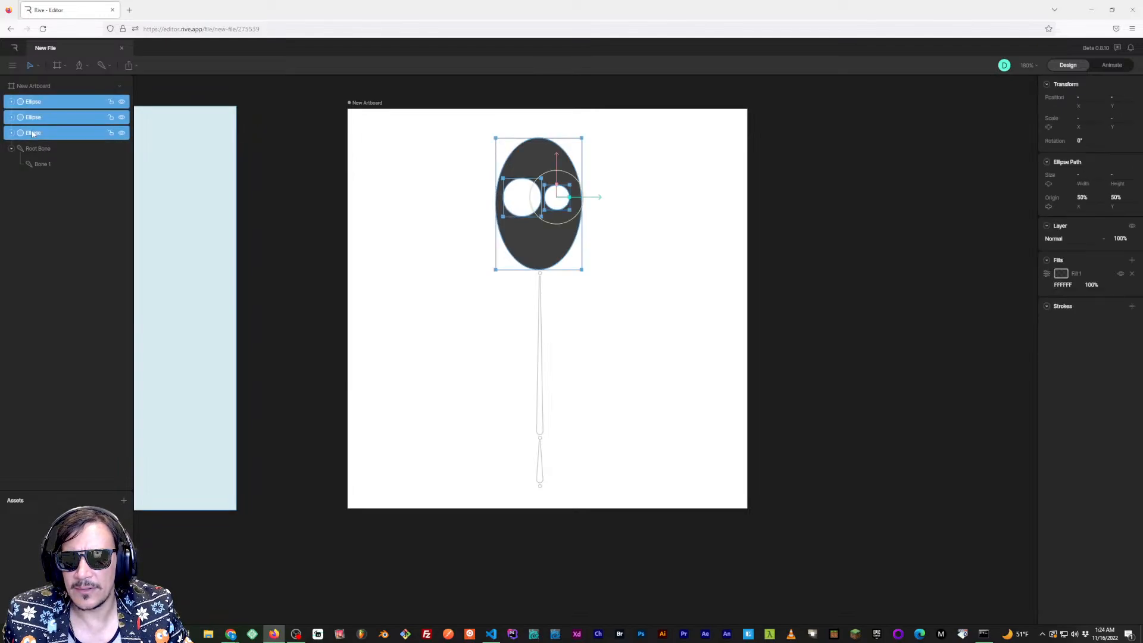
key(ctrl+g)
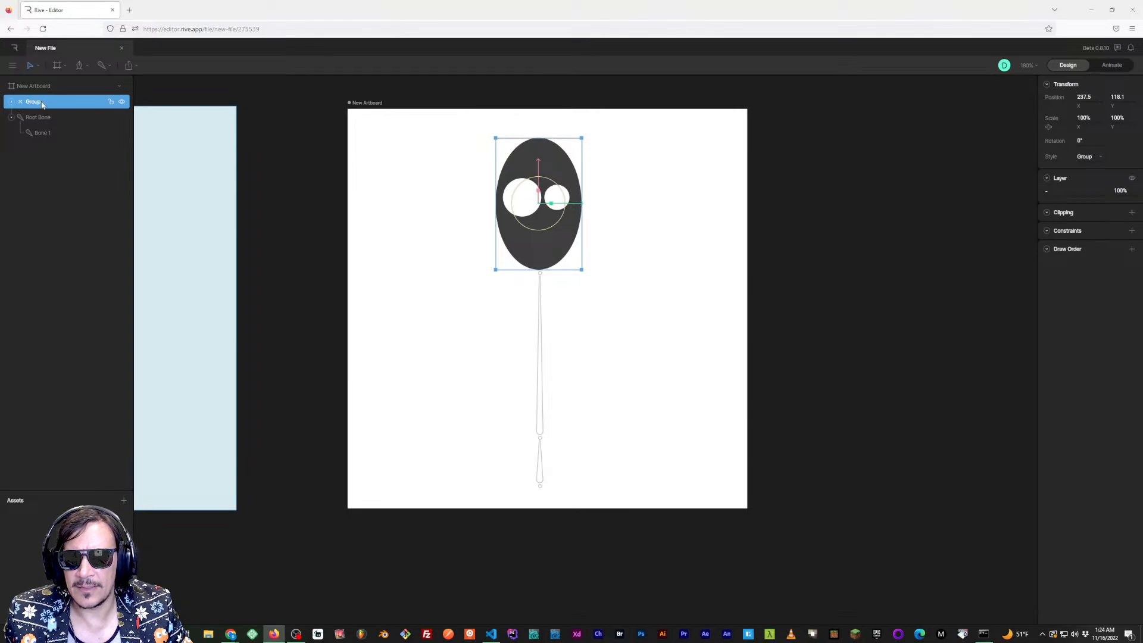
Using Freeze, move the face group's origin down to the dark ellipse's lower edge, at about Y 200.1
click(80, 67)
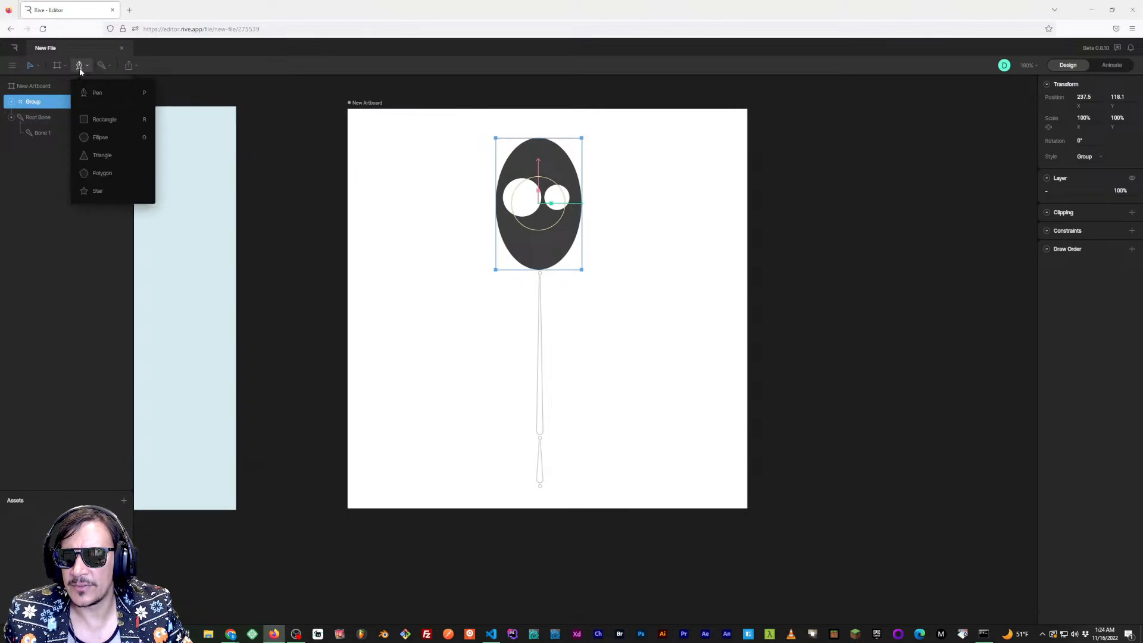
click(57, 66)
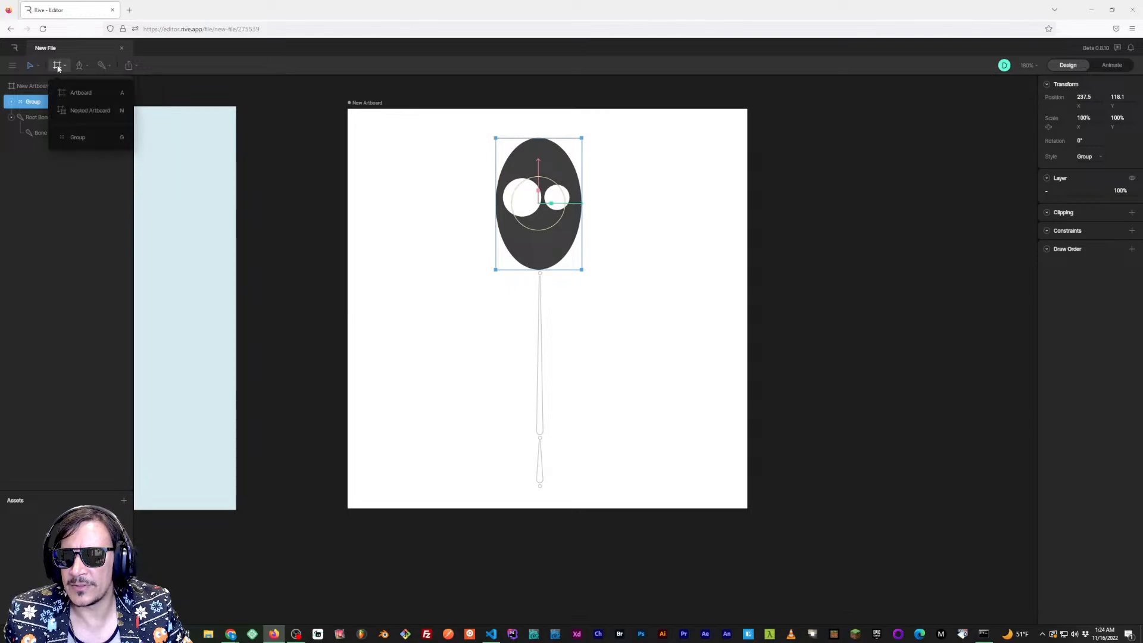
click(37, 65)
click(51, 137)
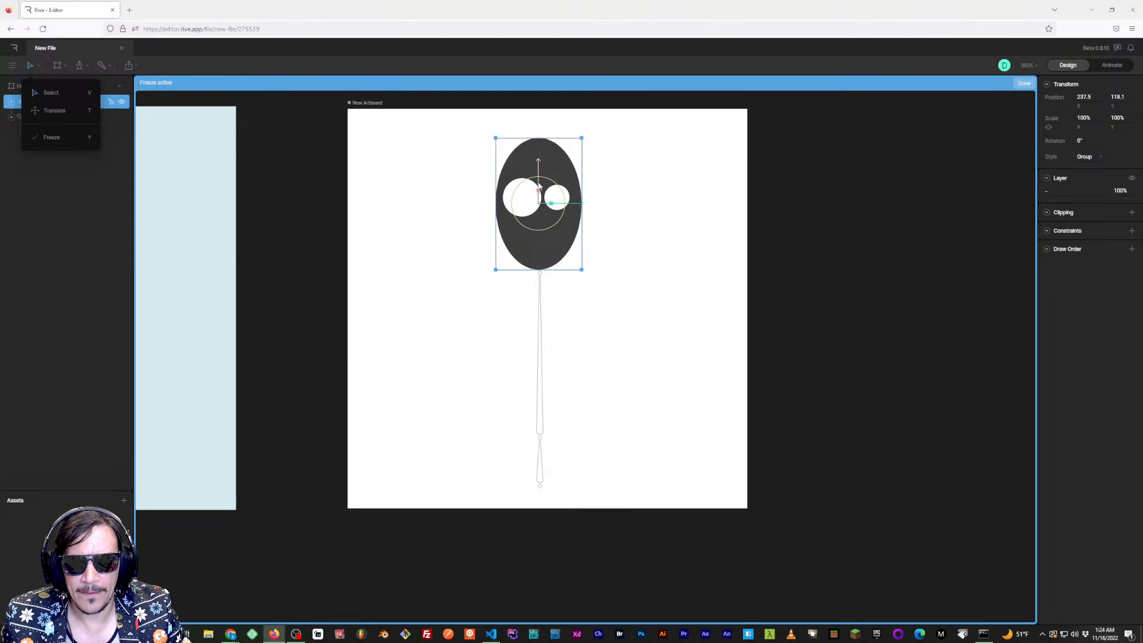
drag(539, 205, 542, 253)
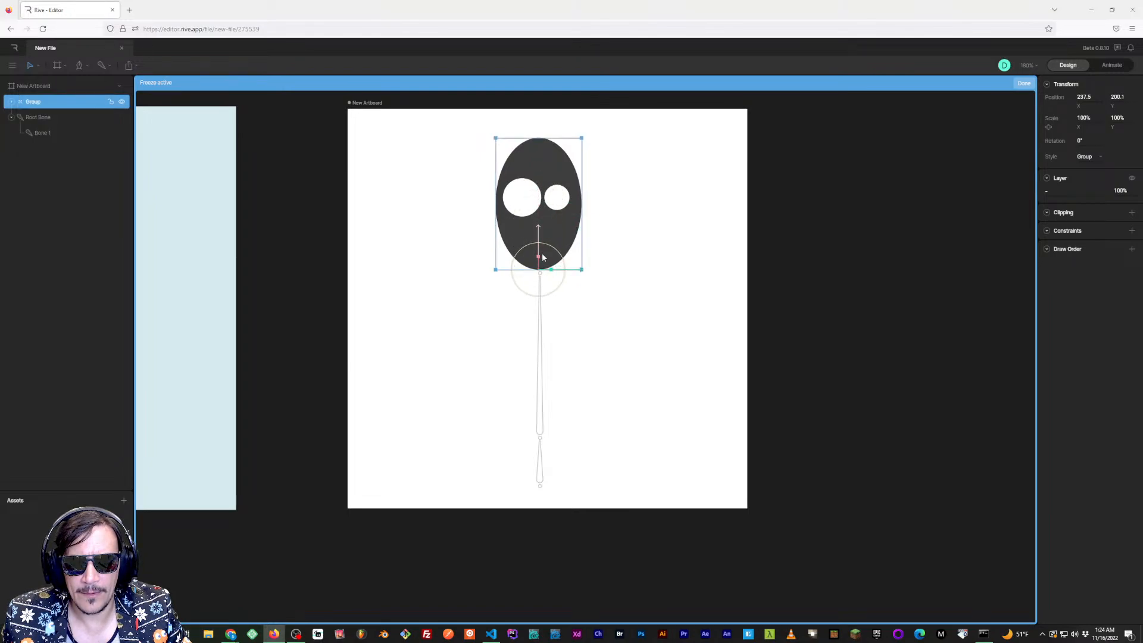
click(1024, 84)
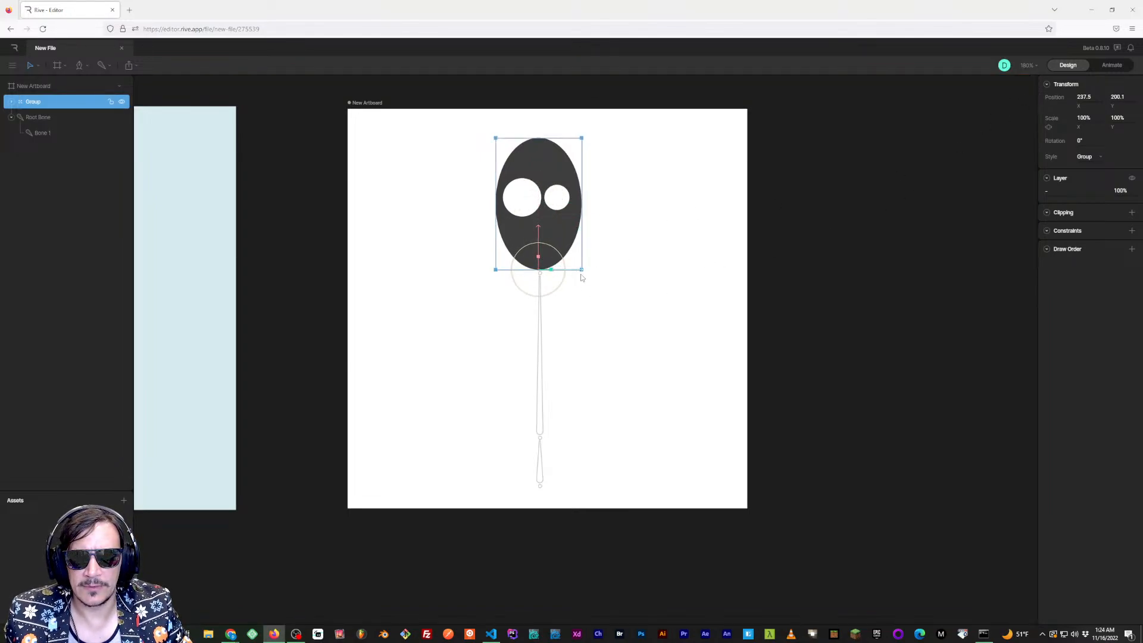
Widen the face group to 102% X scale and move it to about 239.7, 204.6, over the upper bone's tip
drag(539, 248, 543, 273)
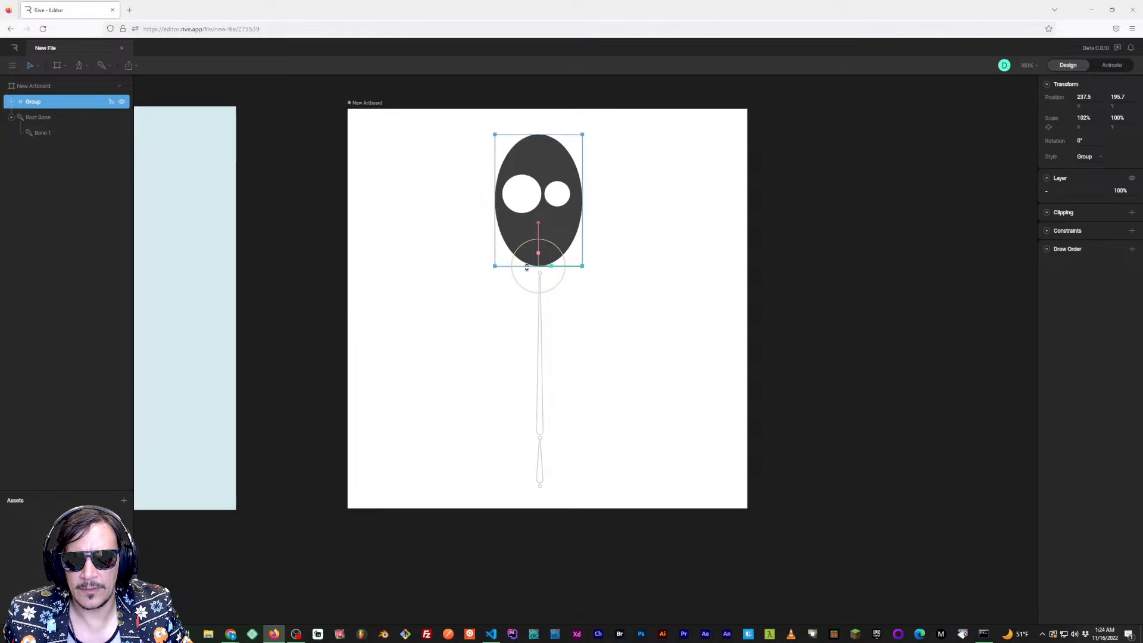
drag(523, 229, 548, 259)
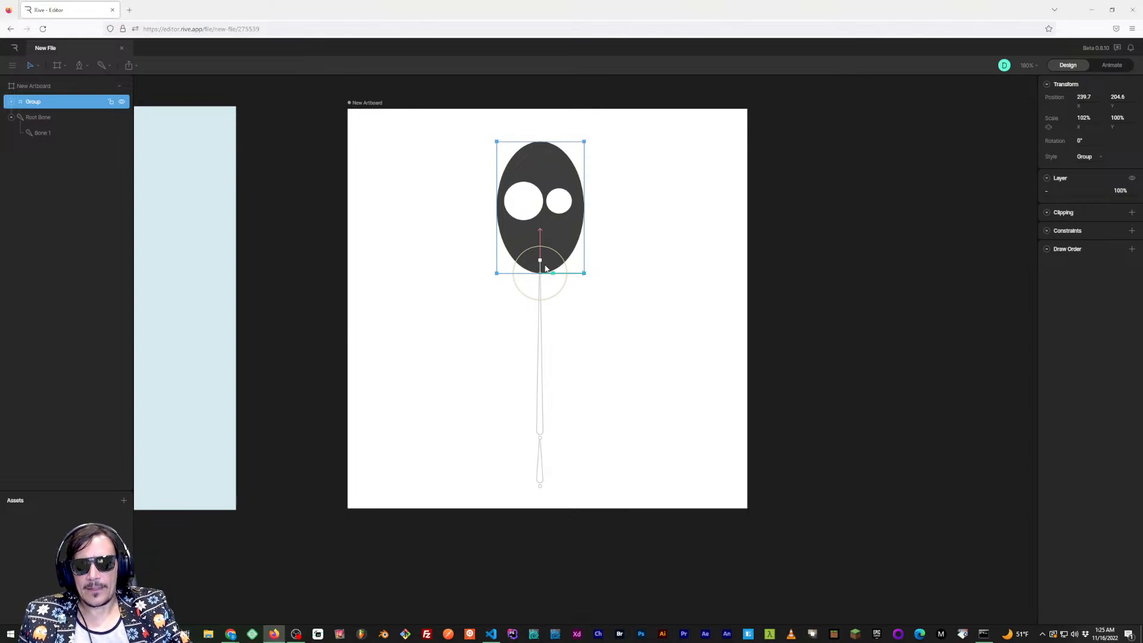
click(570, 340)
scroll(587, 347, right, 1)
click(527, 384)
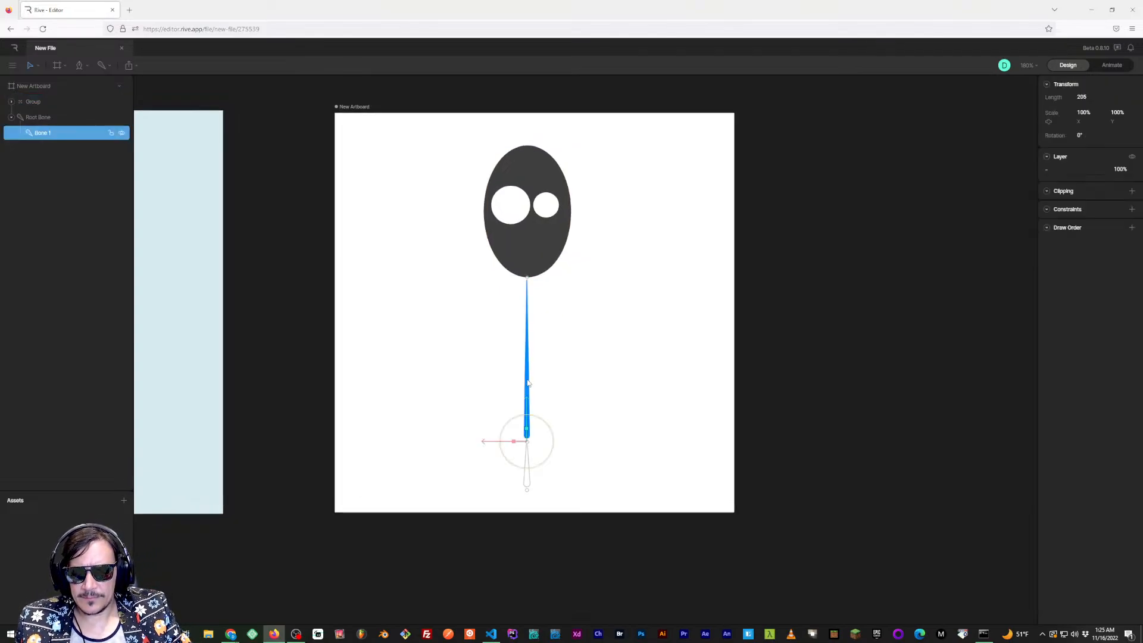
click(573, 347)
scroll(528, 365, up, 1)
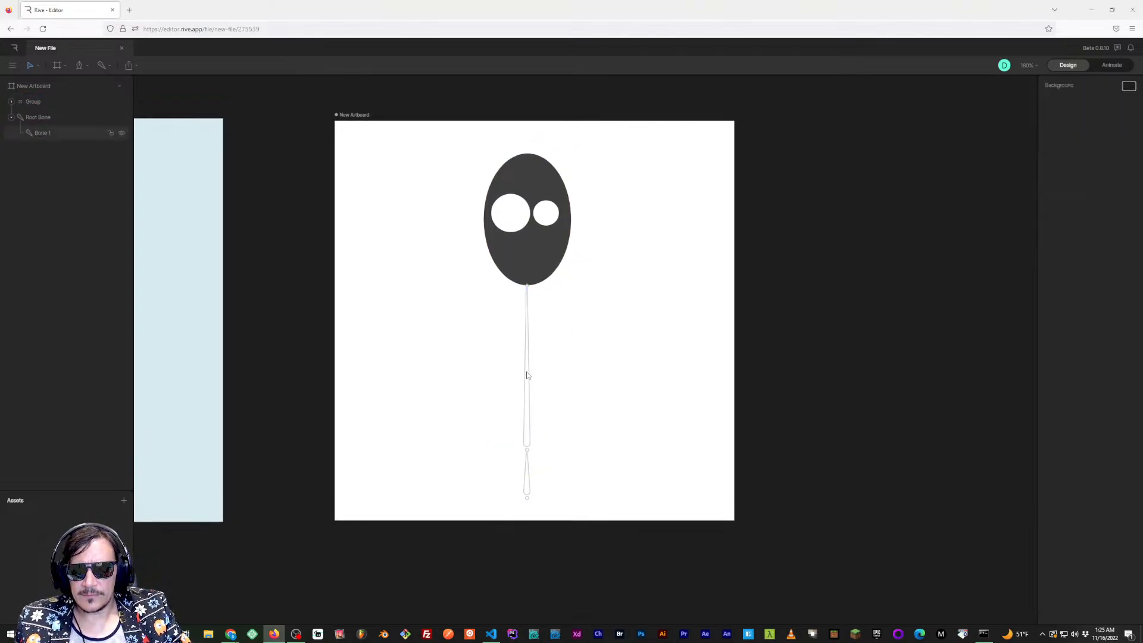
click(526, 374)
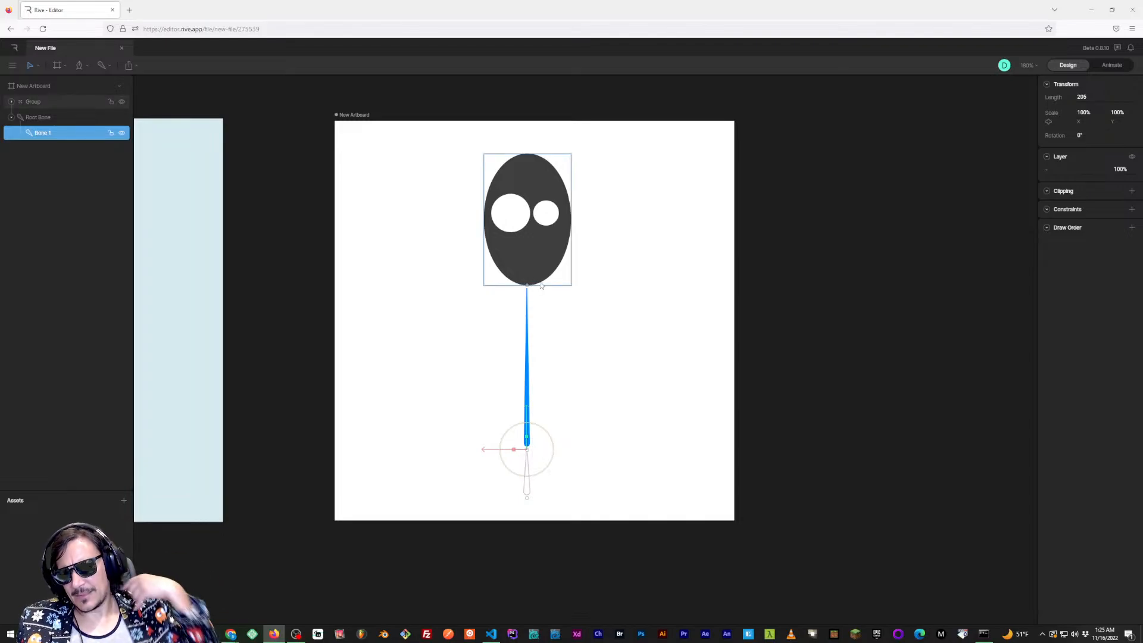
scroll(539, 304, up, 1)
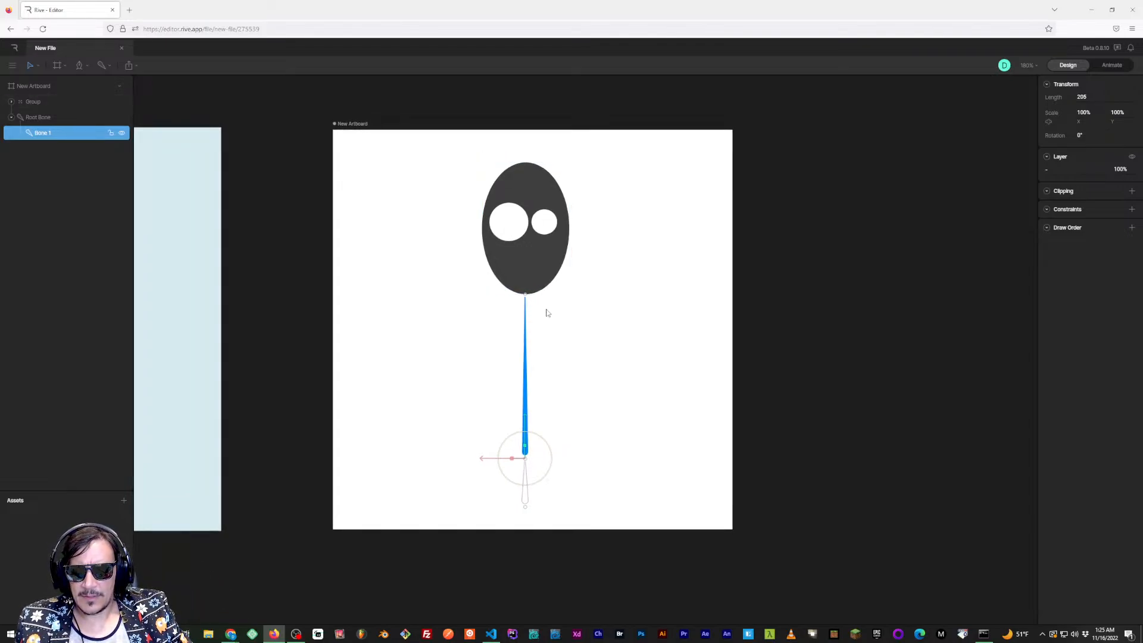
Move the face group up to about Y 187.9, leaving a small gap above the upper bone's tip
drag(535, 272, 536, 259)
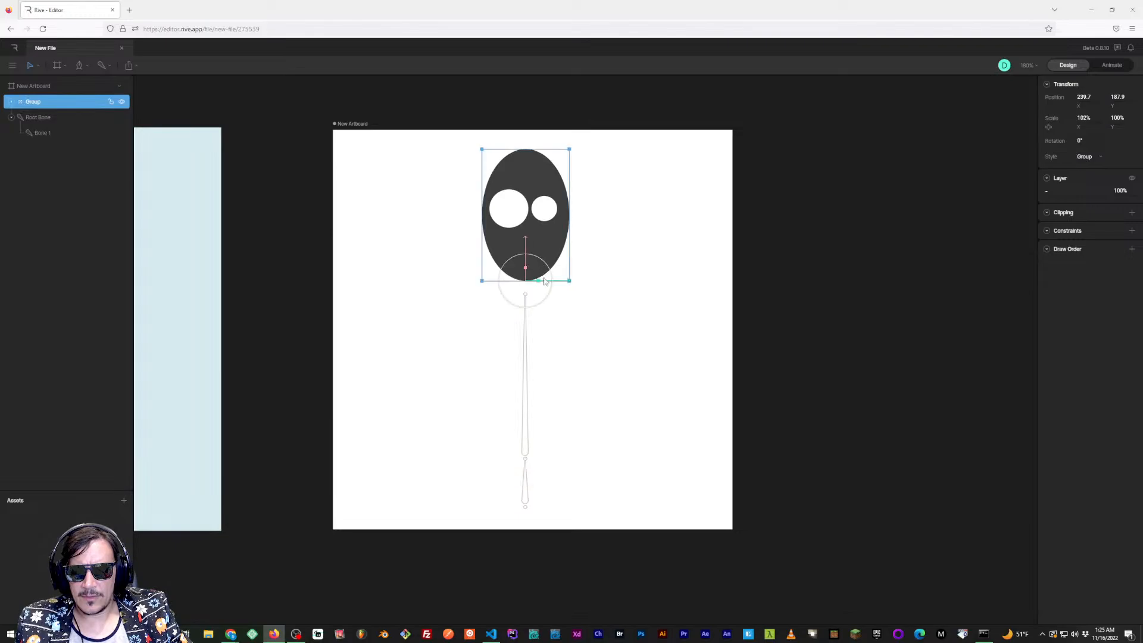
scroll(545, 336, up, 1)
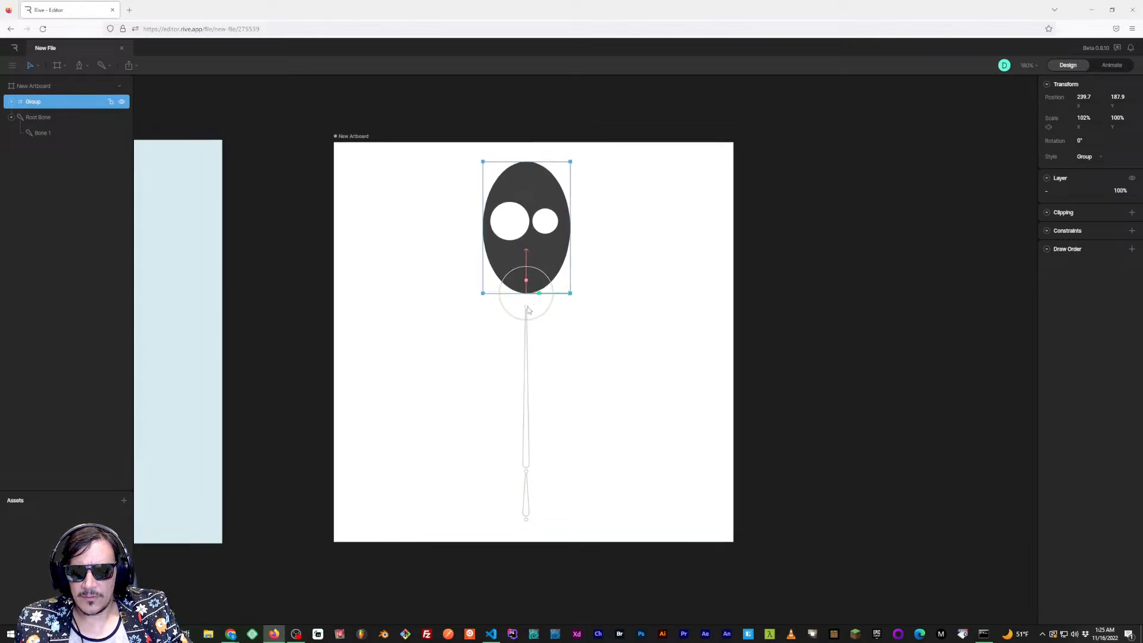
click(527, 307)
scroll(532, 314, up, 4)
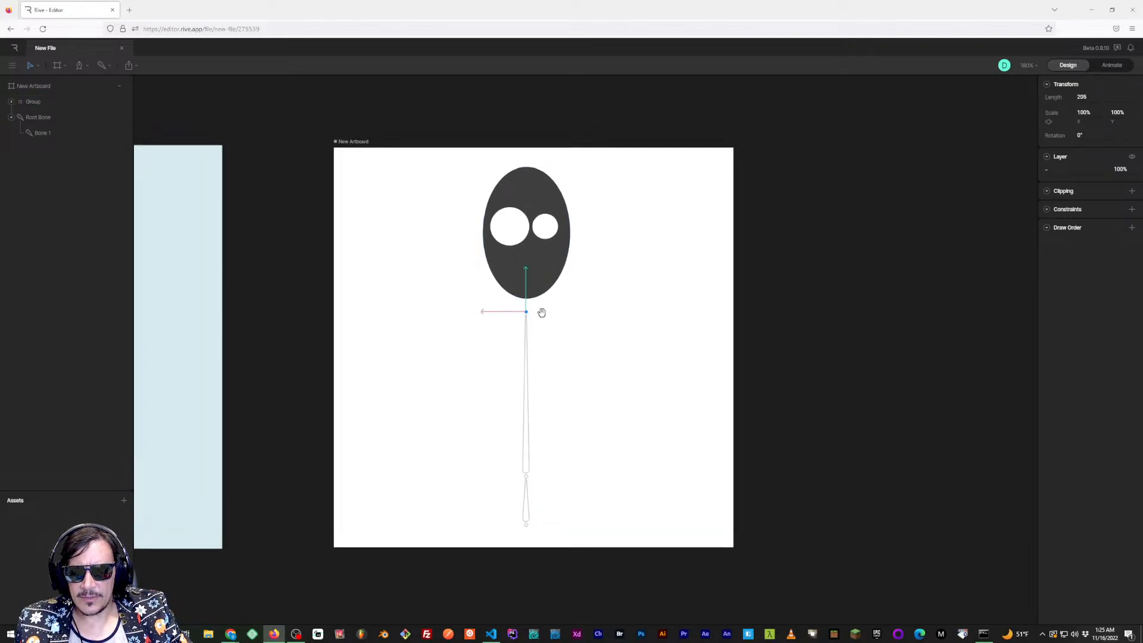
click(550, 276)
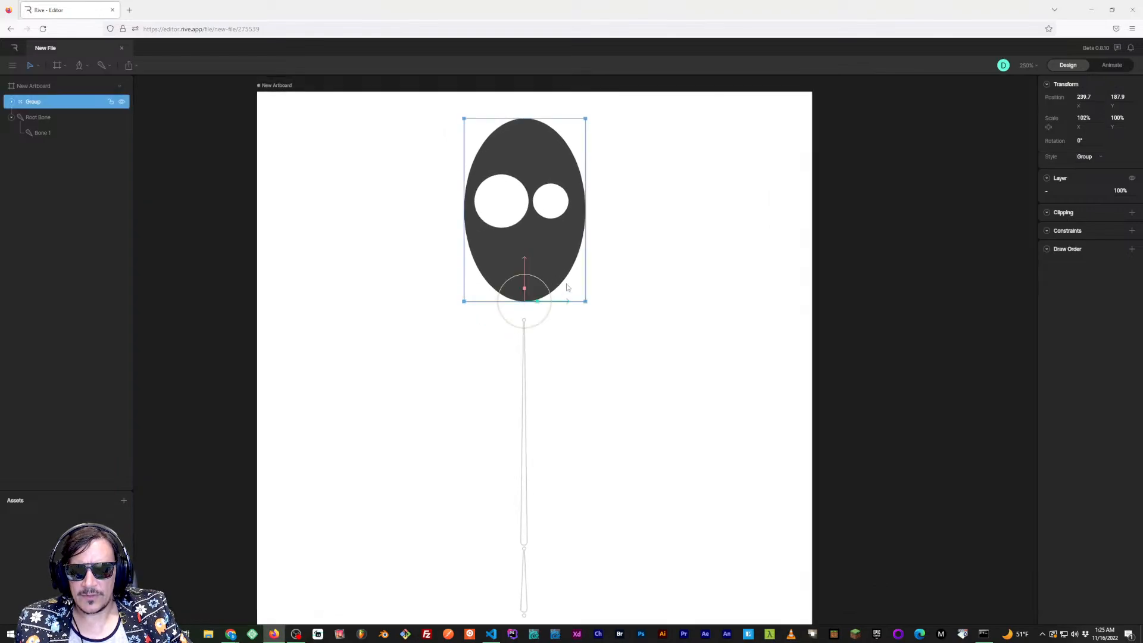
Add a Transform constraint to the face group and open its settings
click(1131, 231)
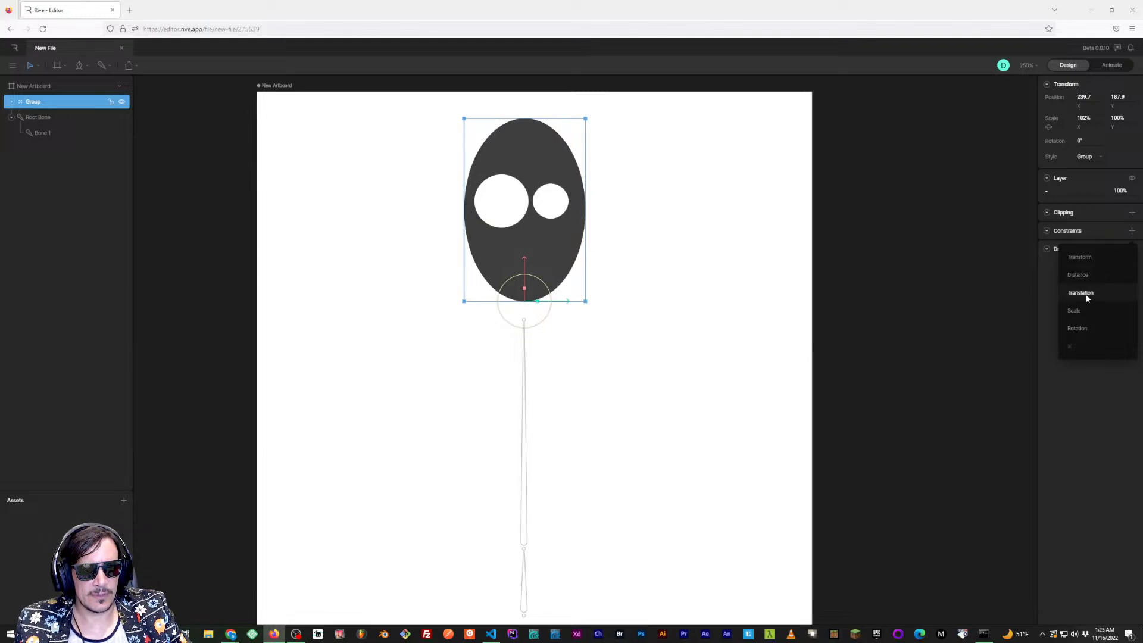
click(1092, 264)
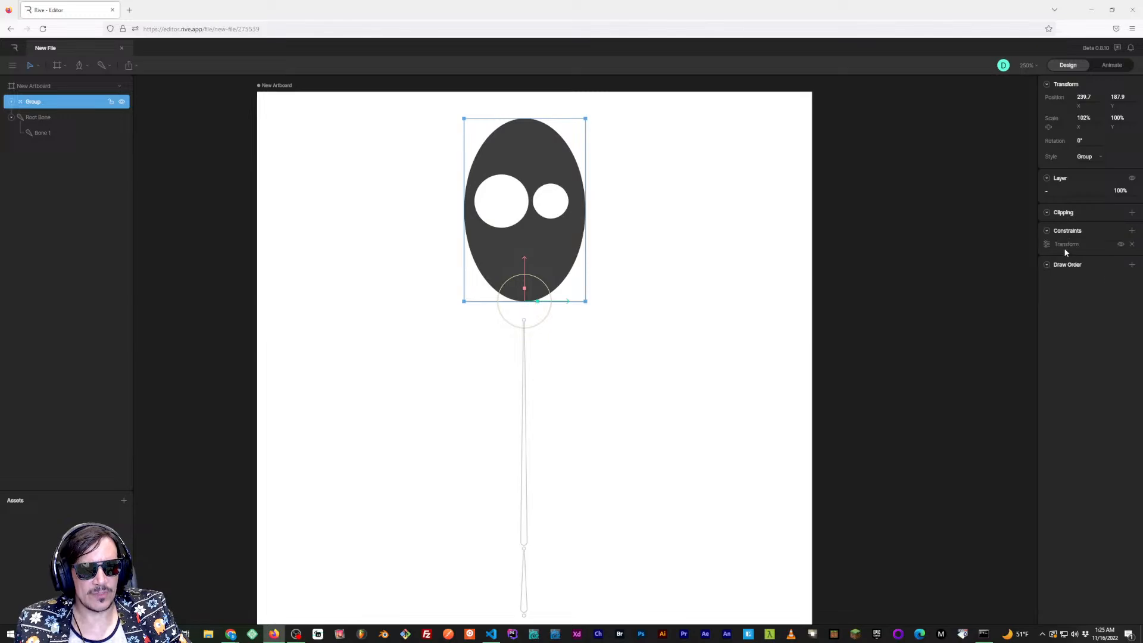
click(1048, 245)
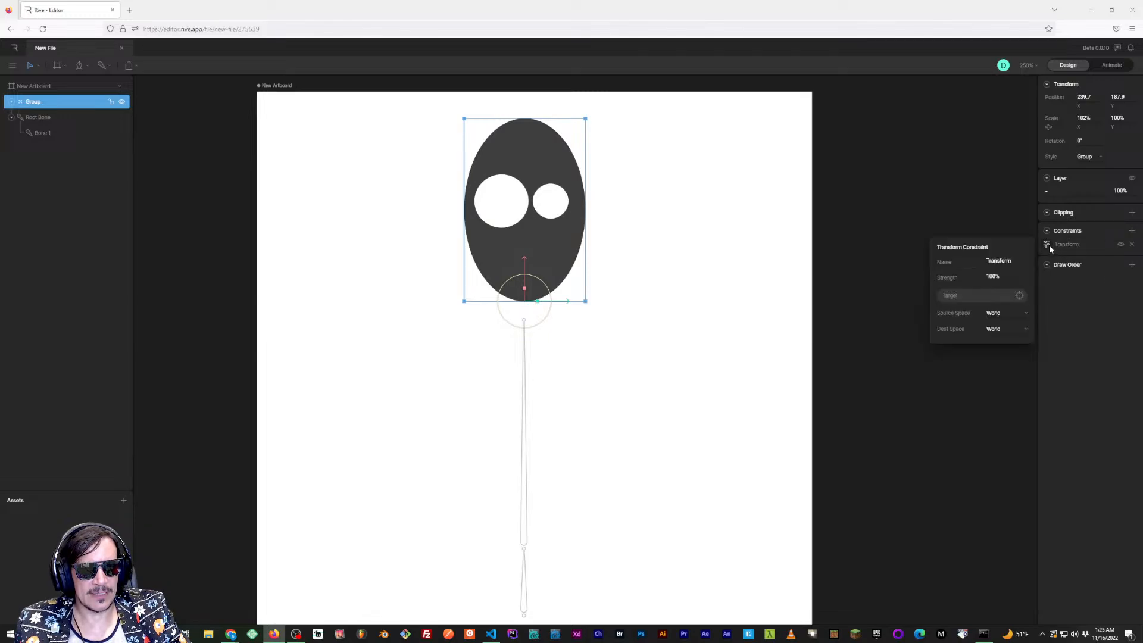
Try the upper bone as the Transform constraint's target, and undo that choice
click(1020, 295)
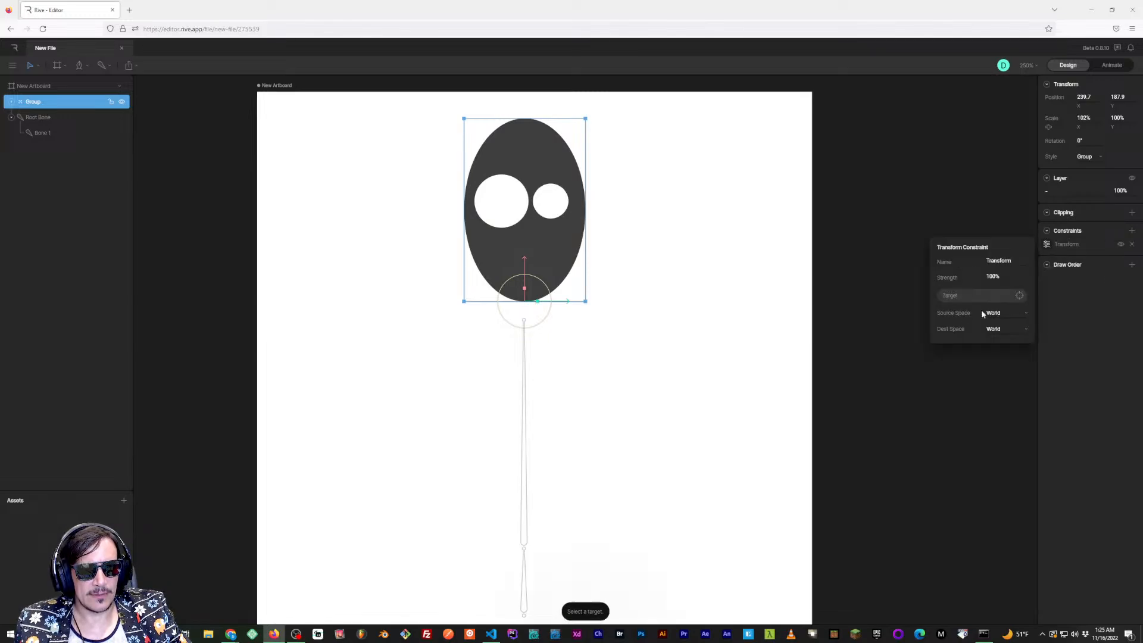
click(524, 320)
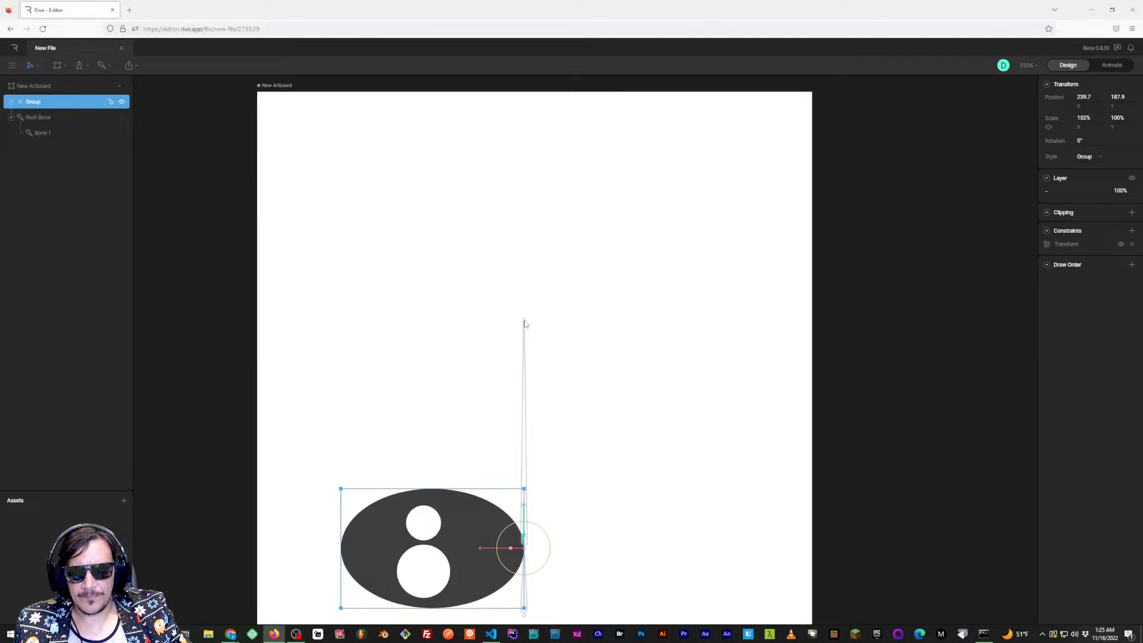
key(ctrl+z)
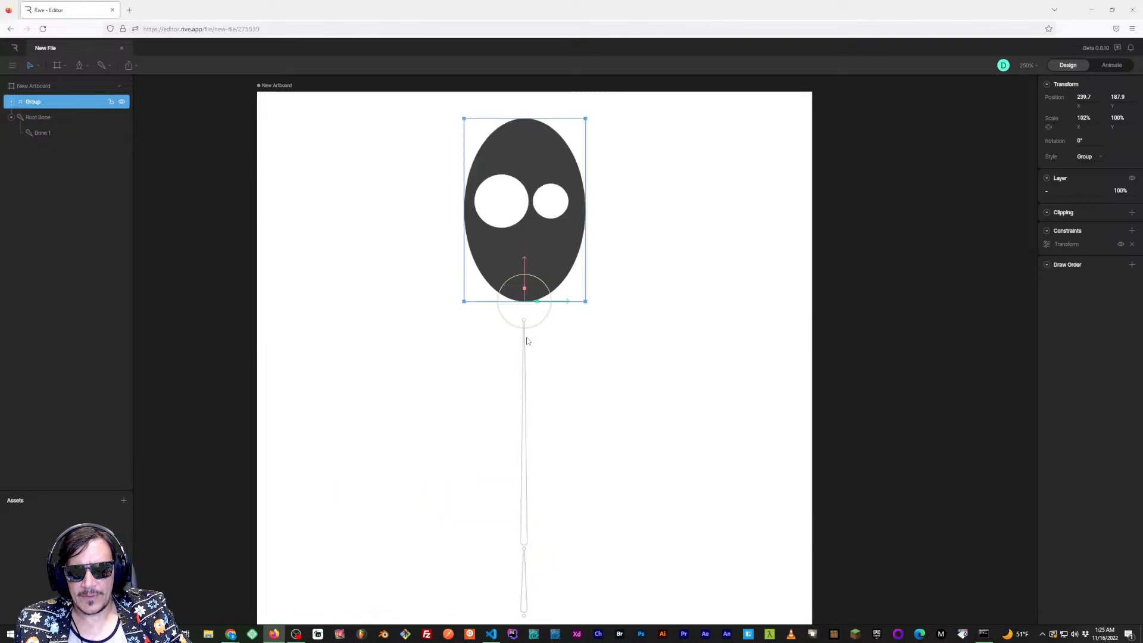
Try the upper bone as the target of the face group's Transform constraint, test adjusting the group, and undo the target choice
click(1045, 246)
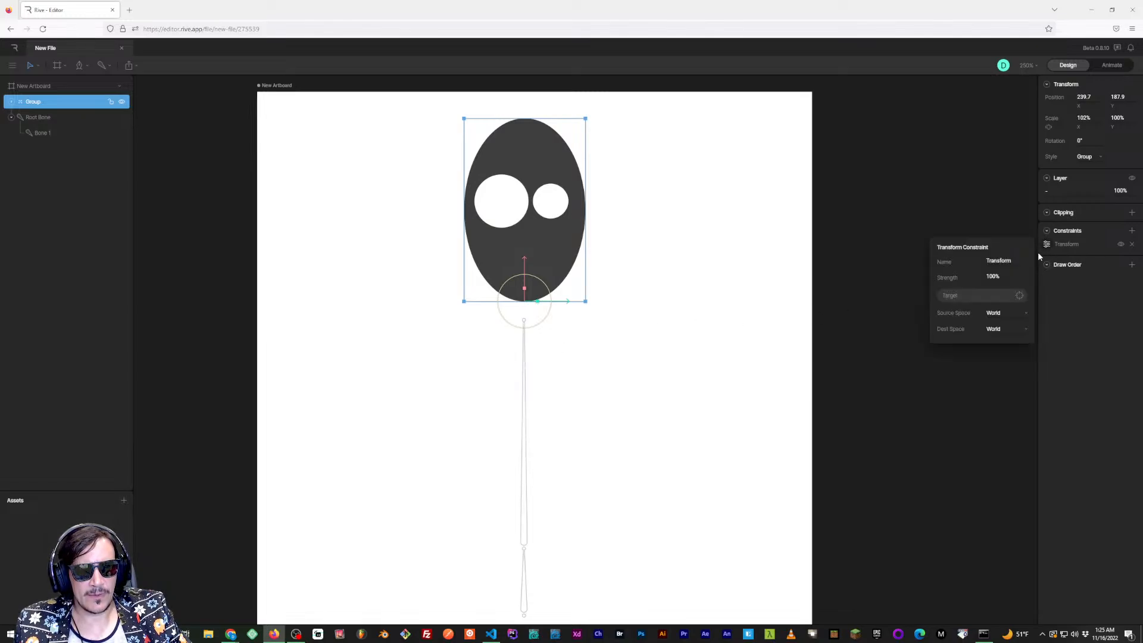
click(970, 297)
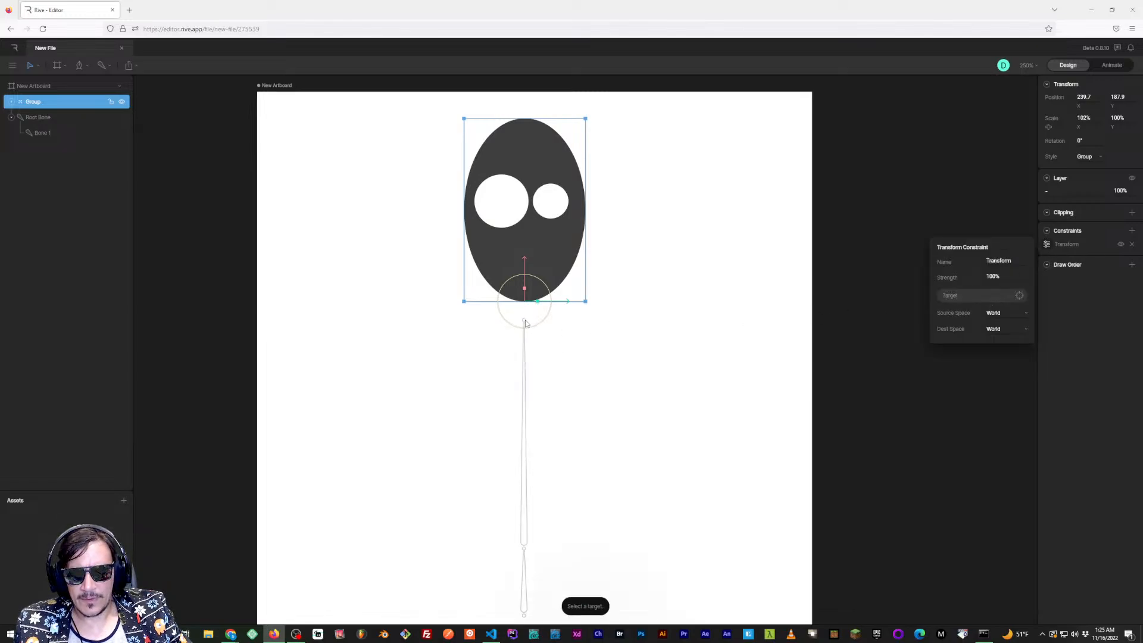
click(524, 339)
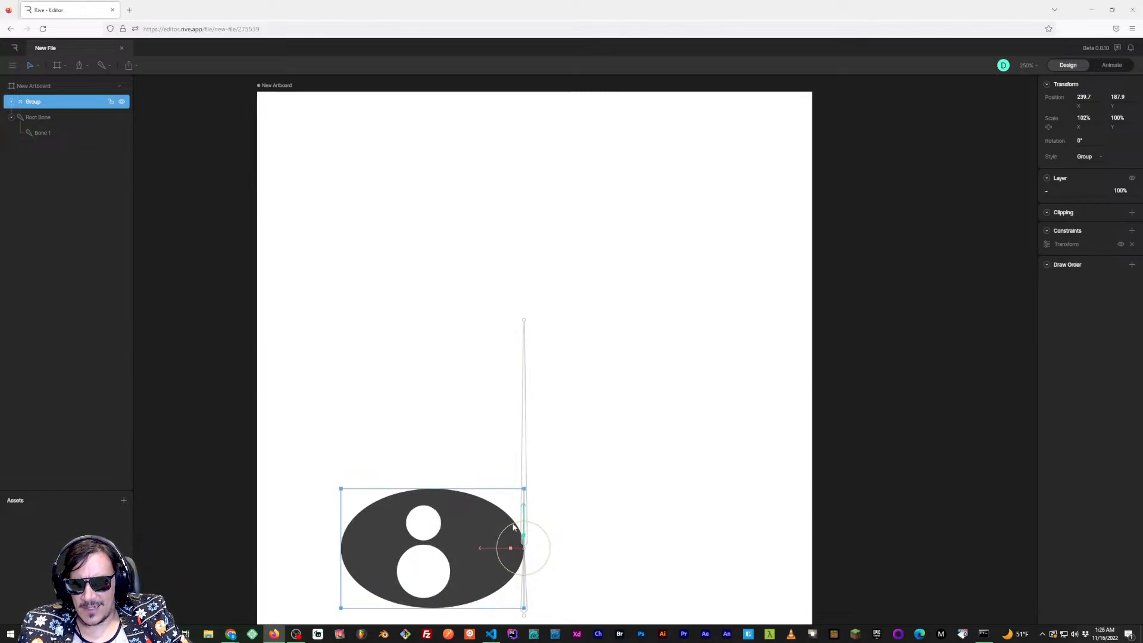
drag(513, 523, 531, 522)
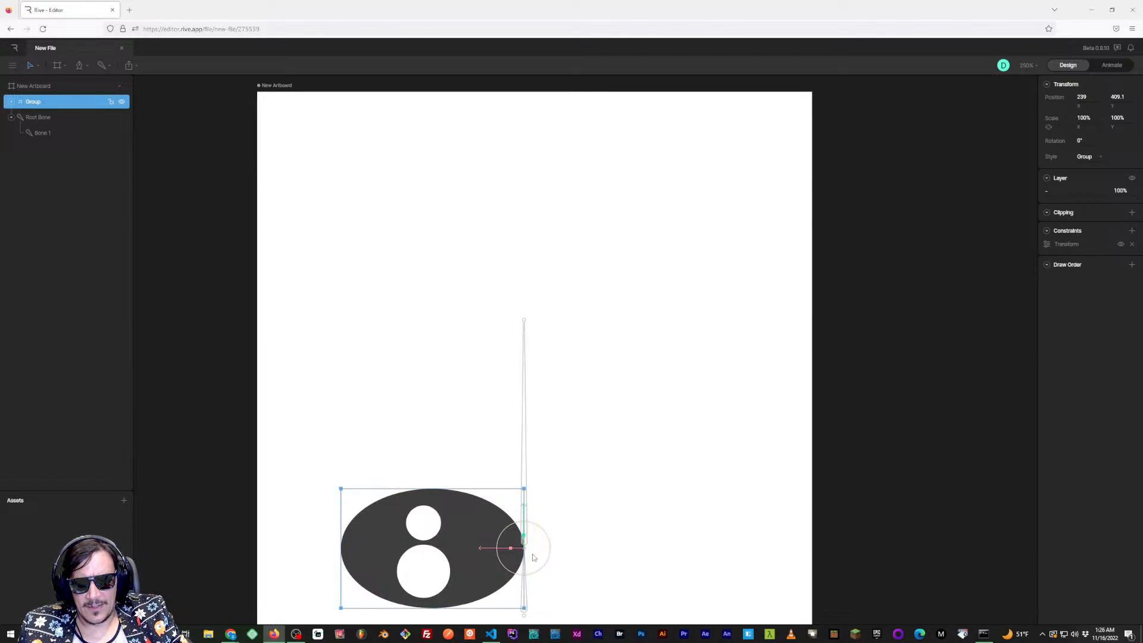
drag(533, 558, 531, 548)
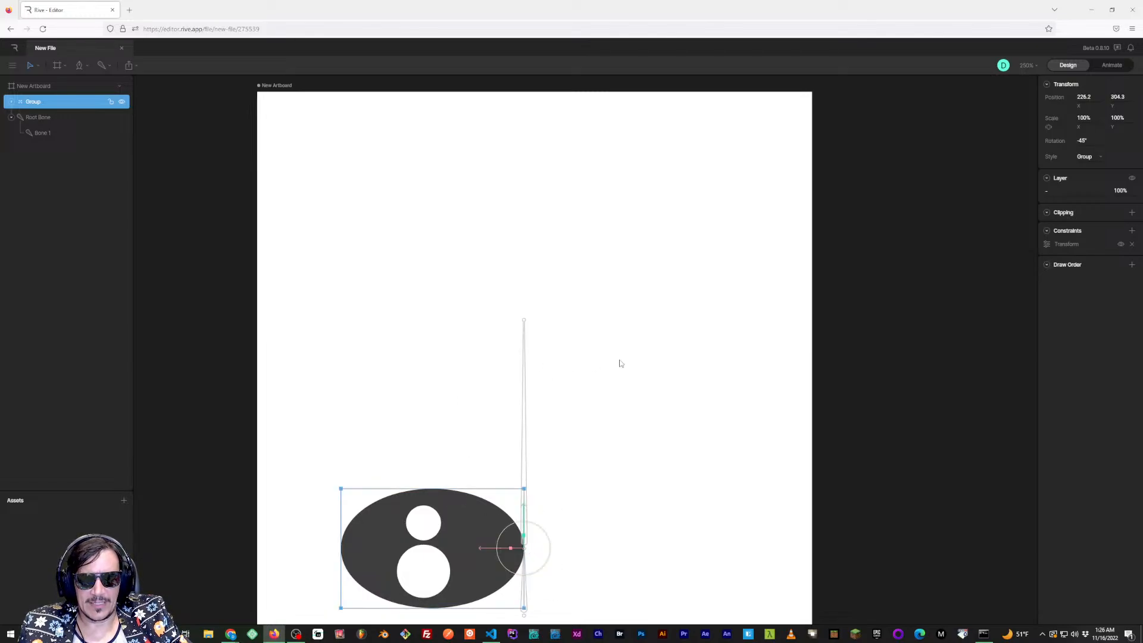
key(ctrl+z)
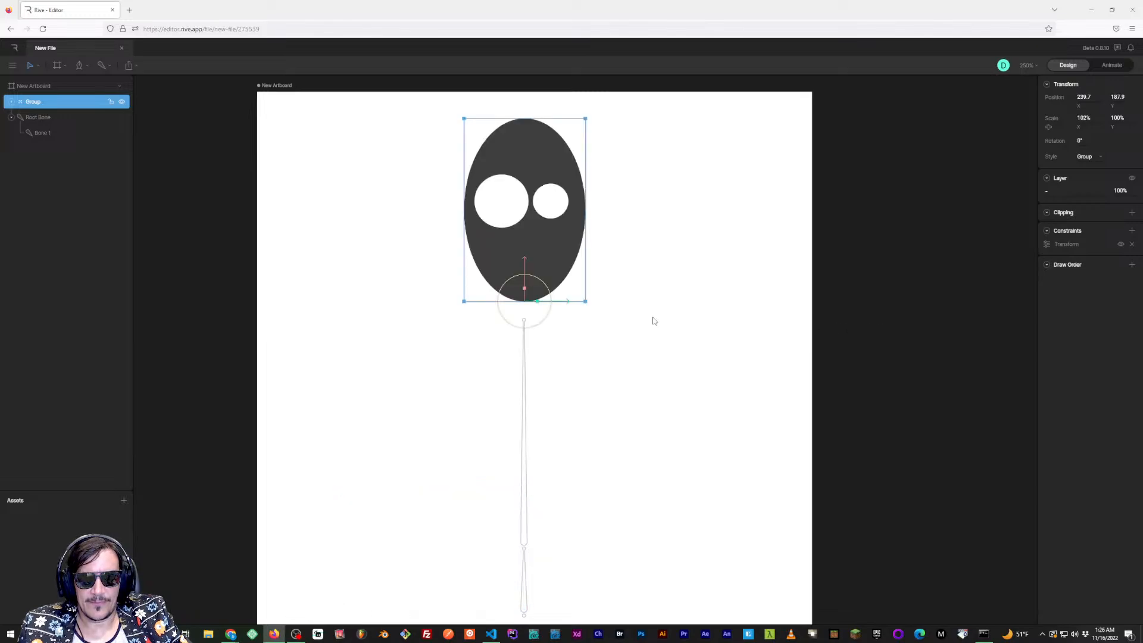
Try rotating the upper bone to about -14° and undo the rotation
click(647, 280)
scroll(682, 314, down, 1)
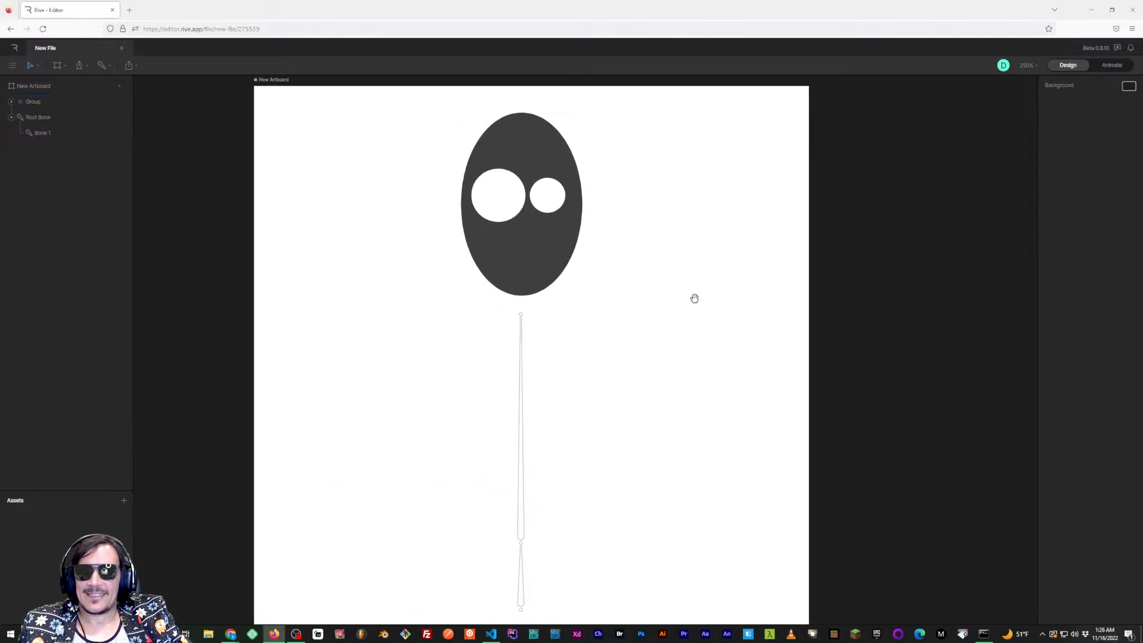
drag(678, 331, 688, 298)
click(534, 371)
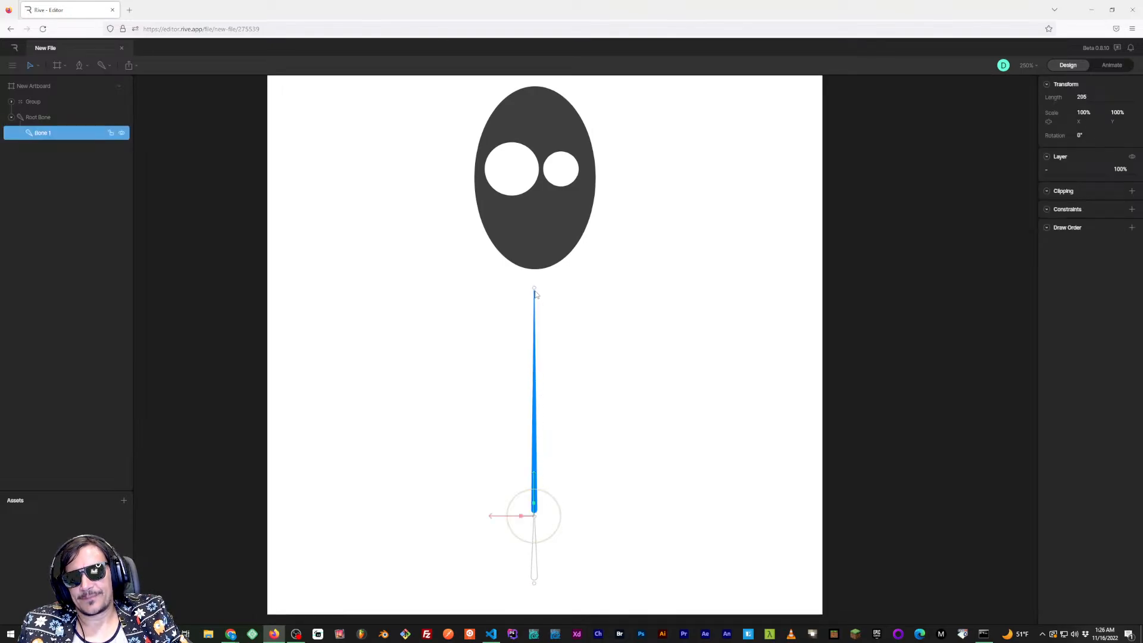
drag(516, 495, 512, 501)
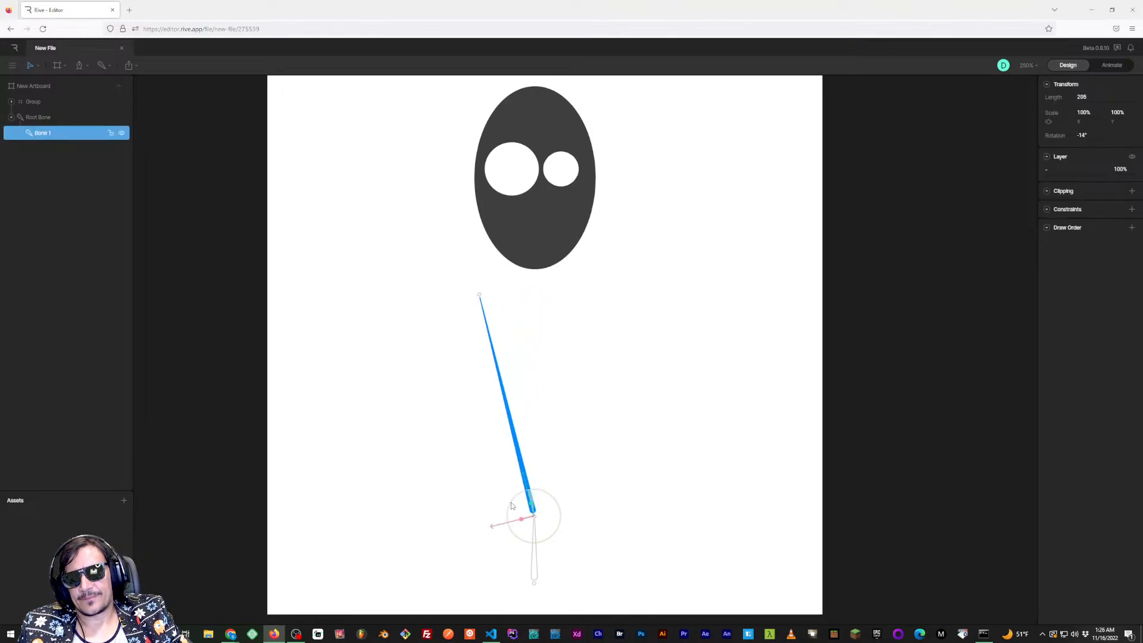
key(ctrl+z)
Add an IK constraint to the upper bone and start choosing its target in the constraint settings
click(534, 551)
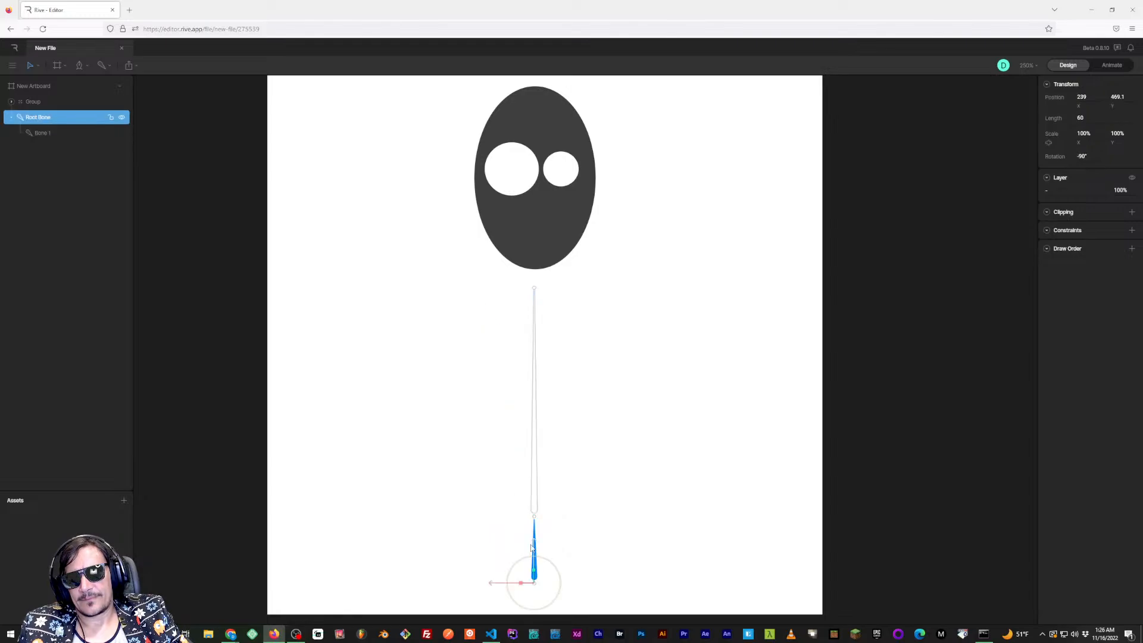
click(537, 482)
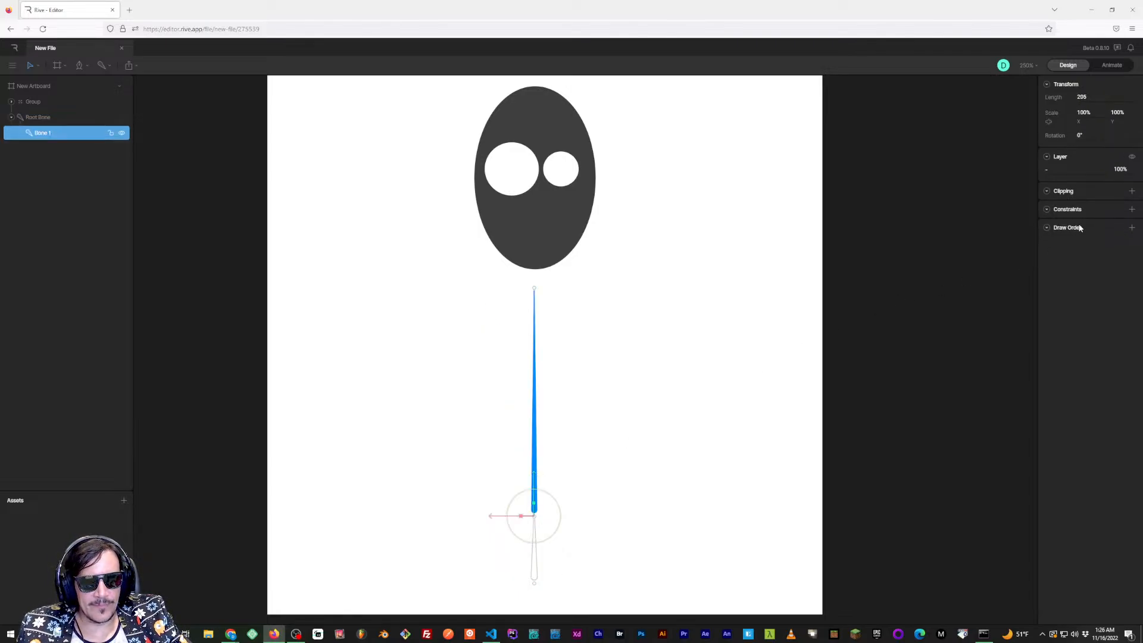
click(1132, 209)
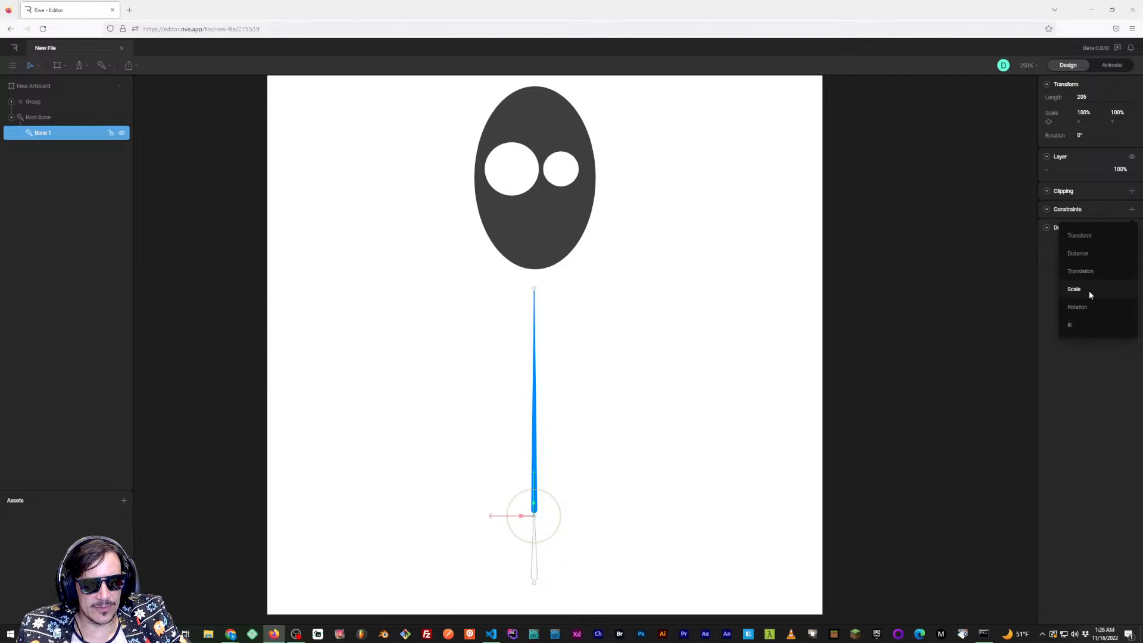
click(1084, 325)
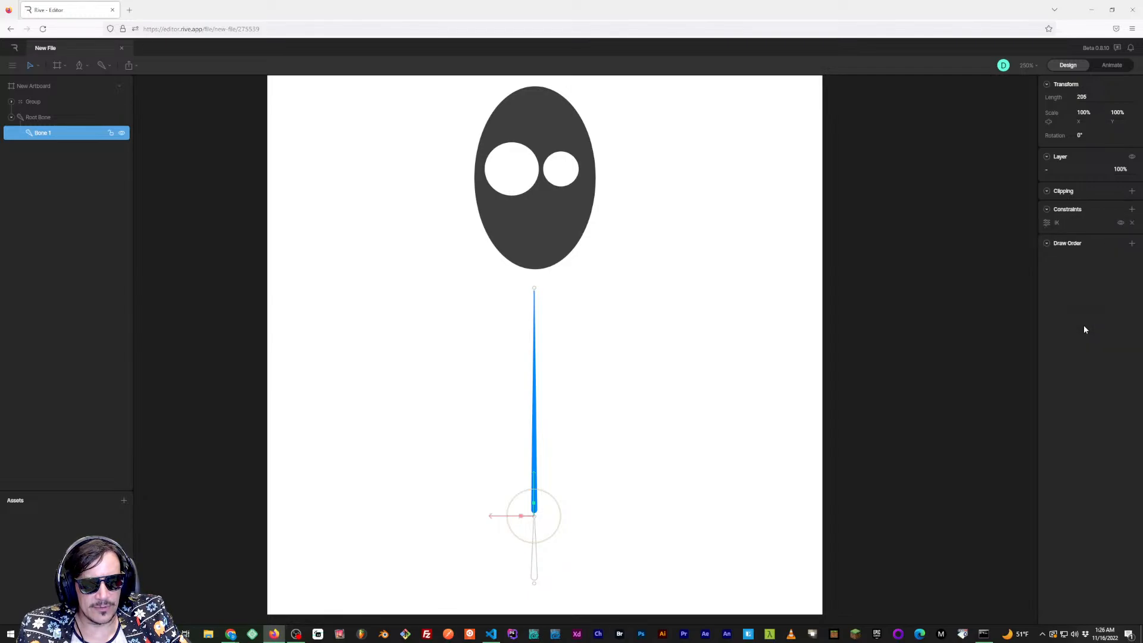
click(1045, 224)
click(1020, 274)
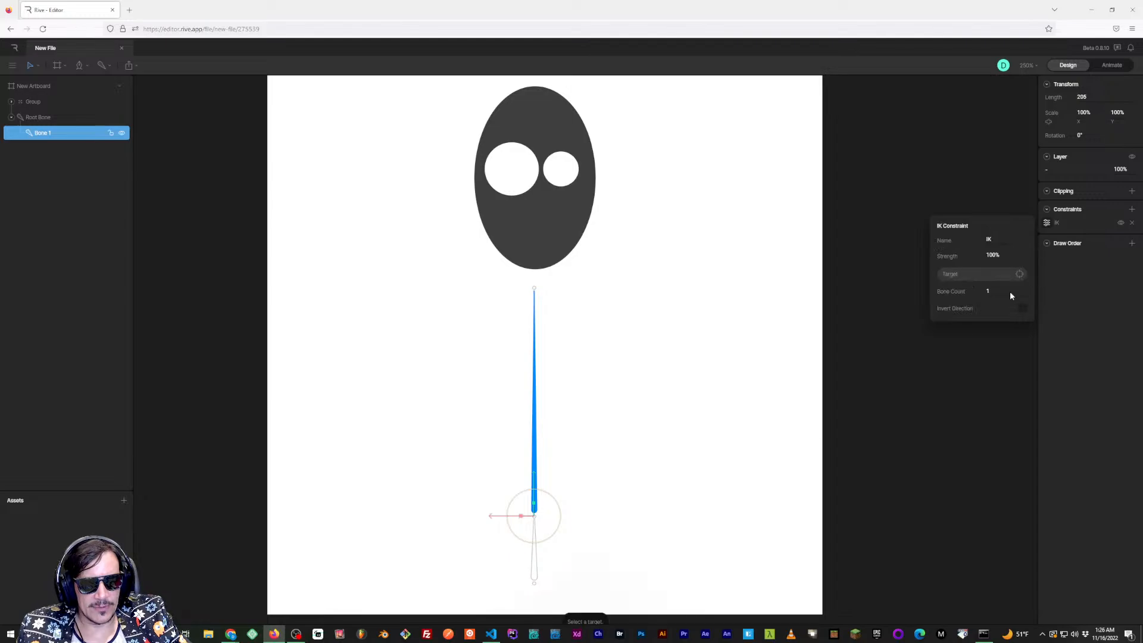
click(585, 549)
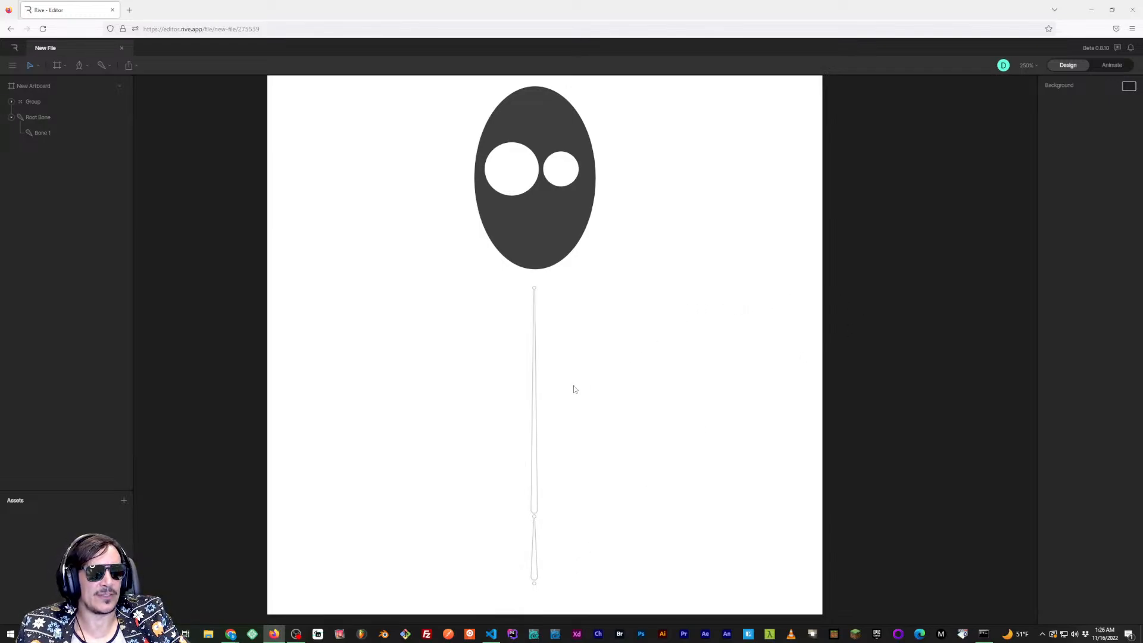
Remove the IK constraint from the upper bone
scroll(592, 388, down, 4)
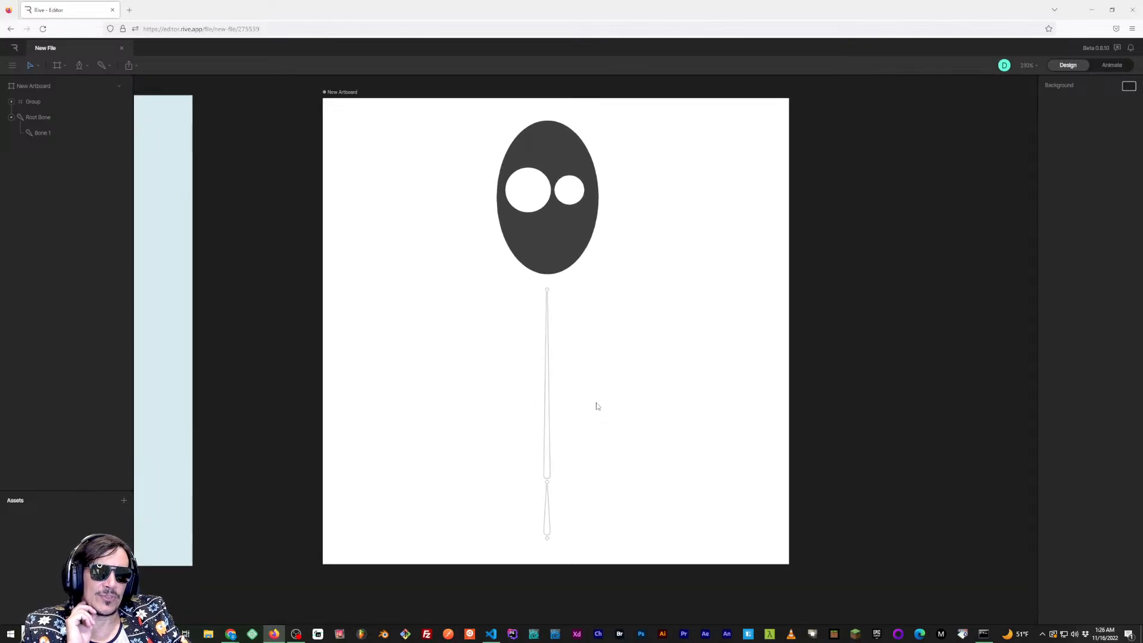
click(547, 519)
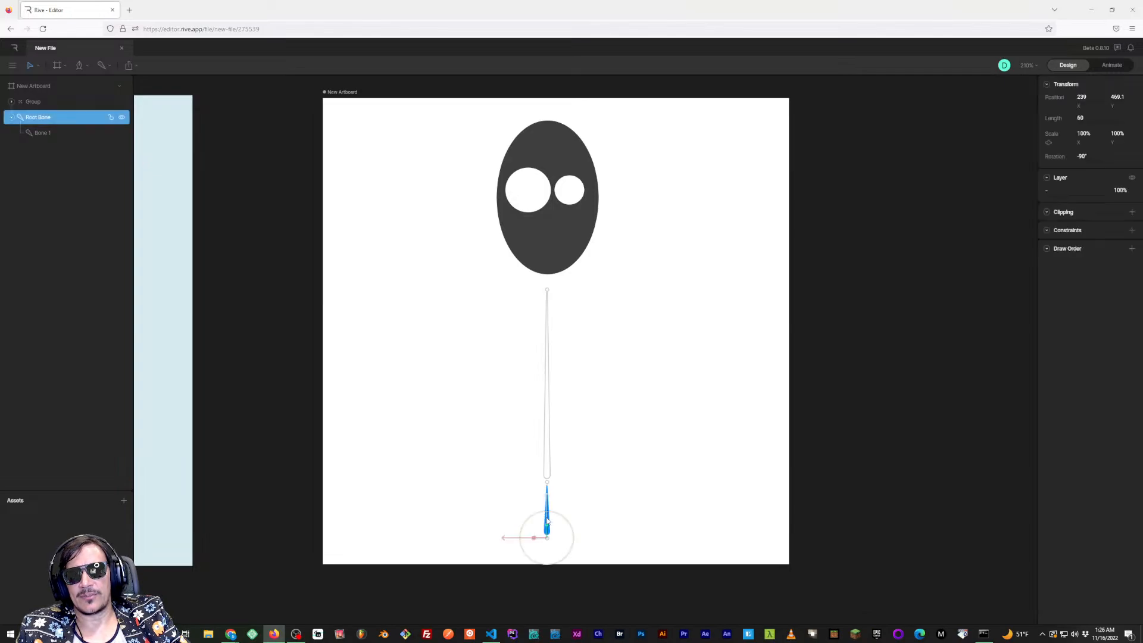
click(549, 441)
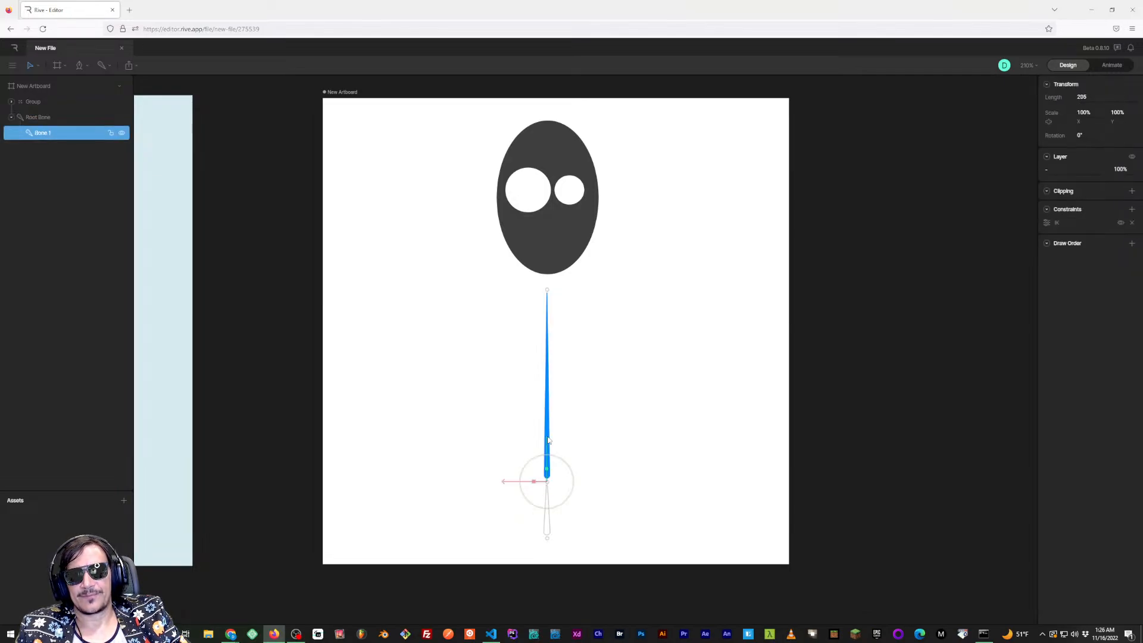
click(546, 521)
click(548, 459)
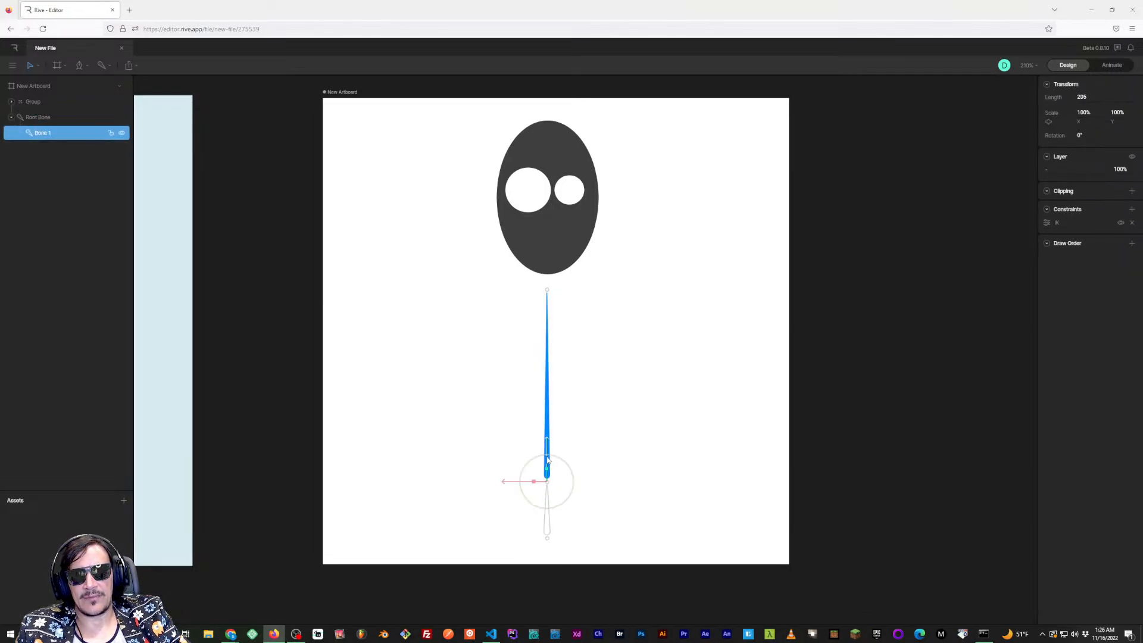
click(547, 523)
click(548, 470)
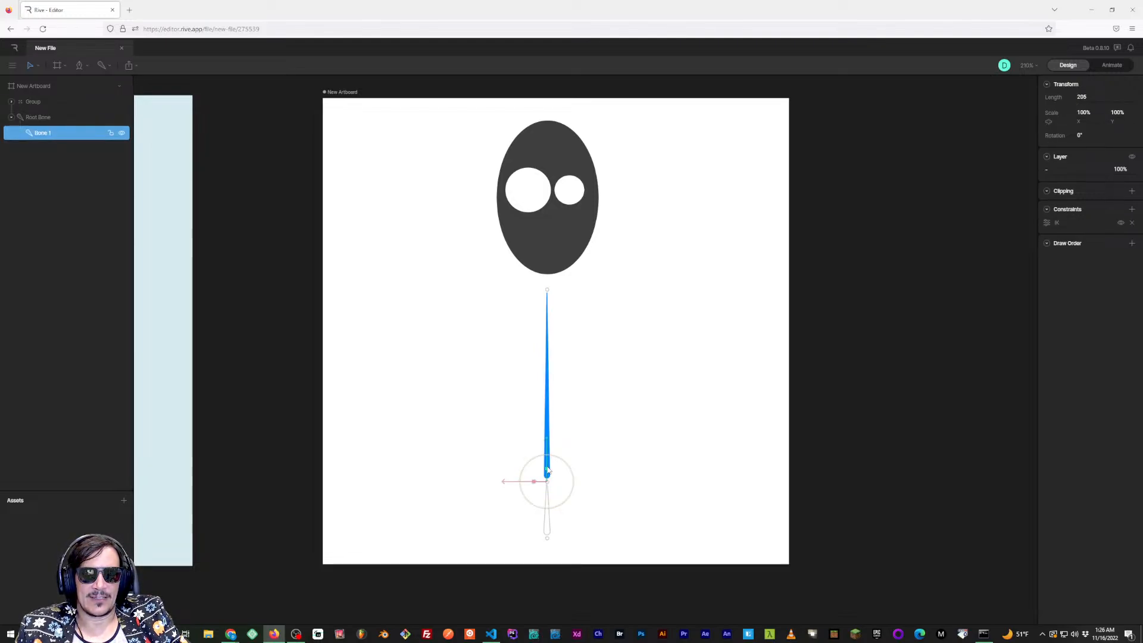
click(1131, 223)
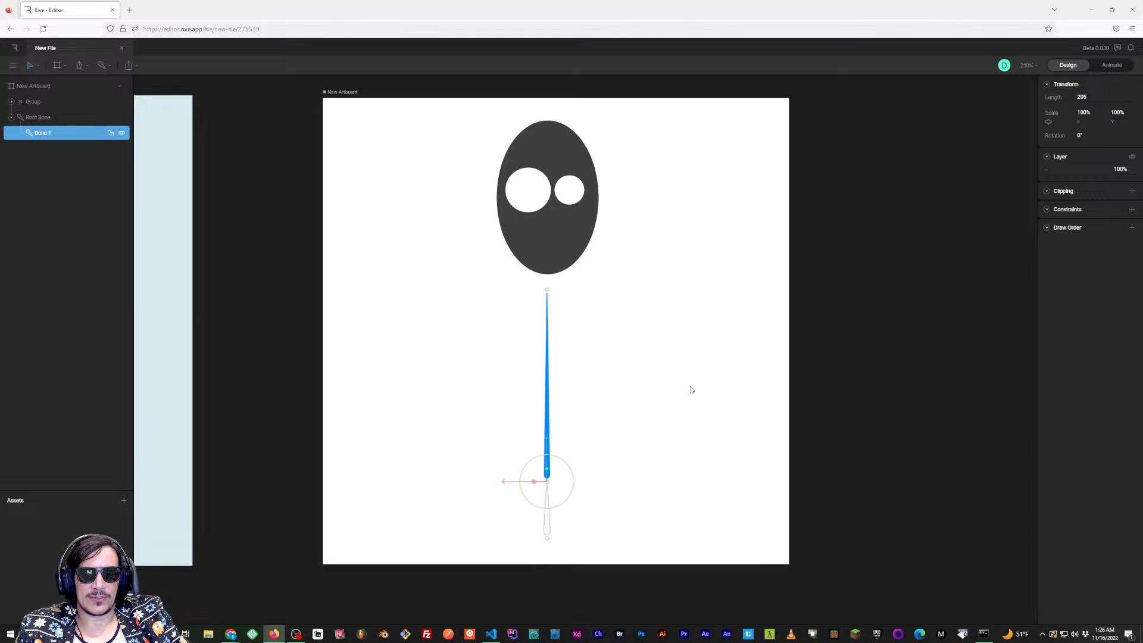
Try rotating the root bone to about -101° and undo the rotation
click(546, 511)
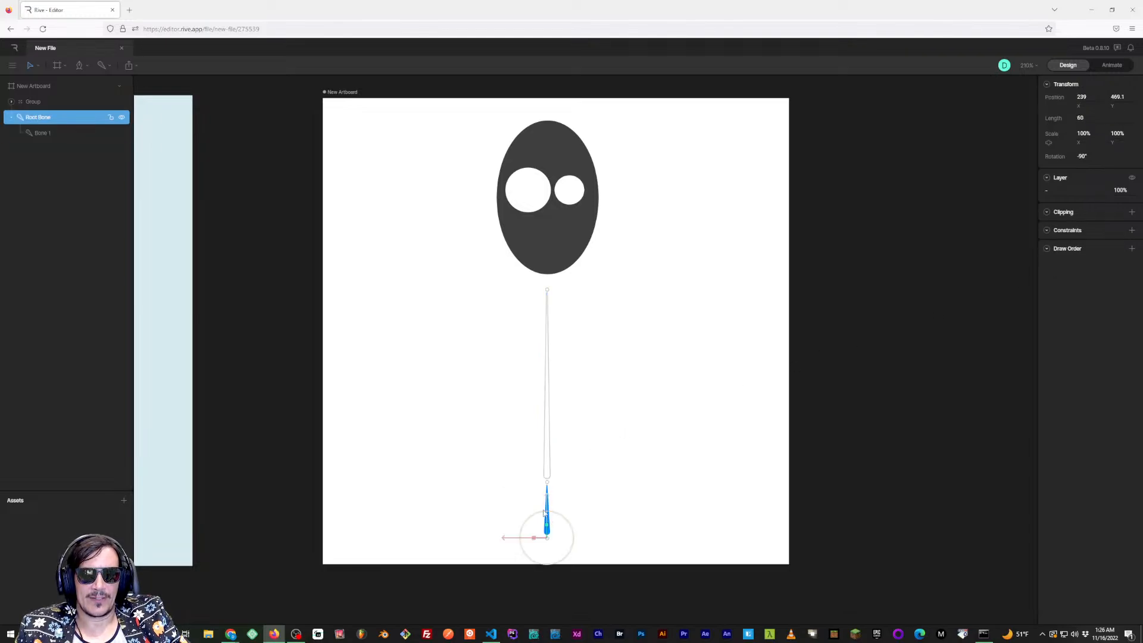
click(551, 264)
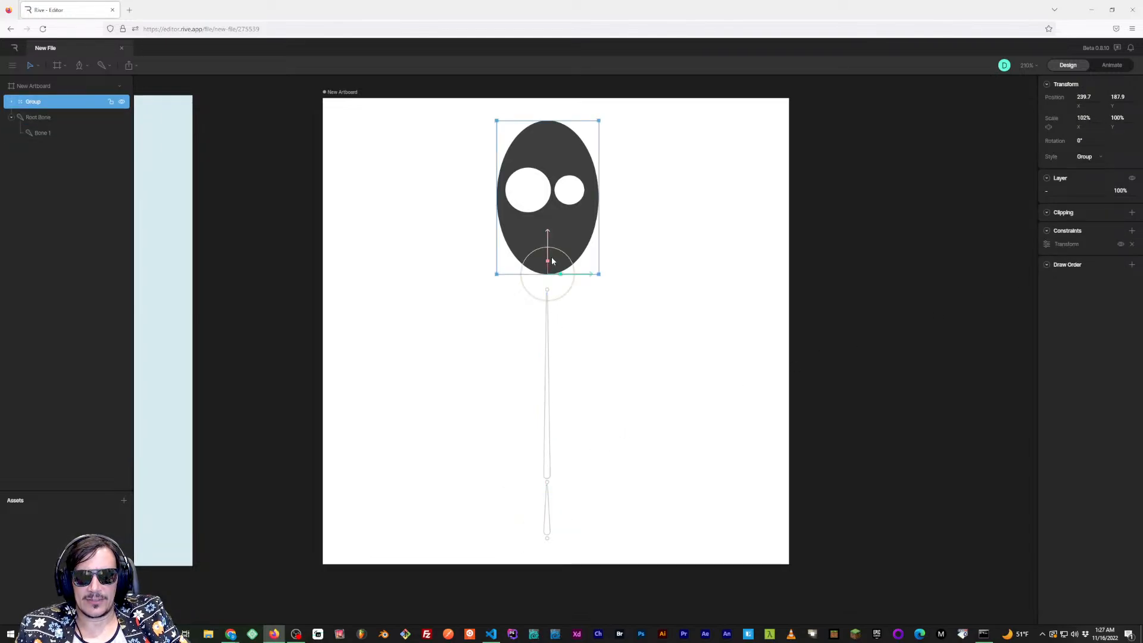
click(548, 291)
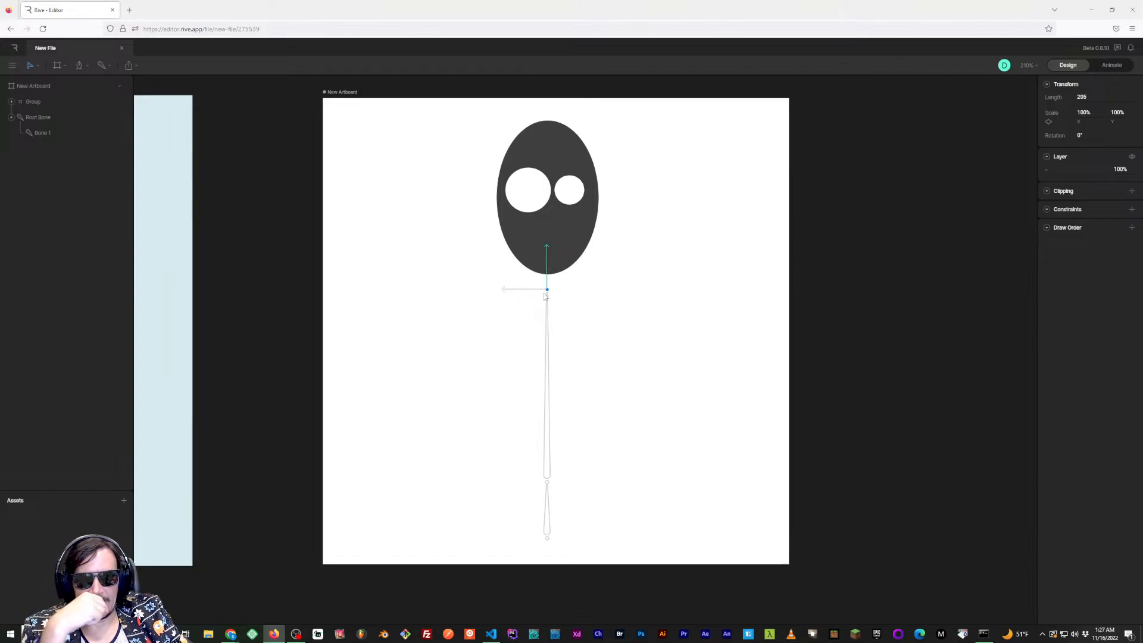
click(544, 520)
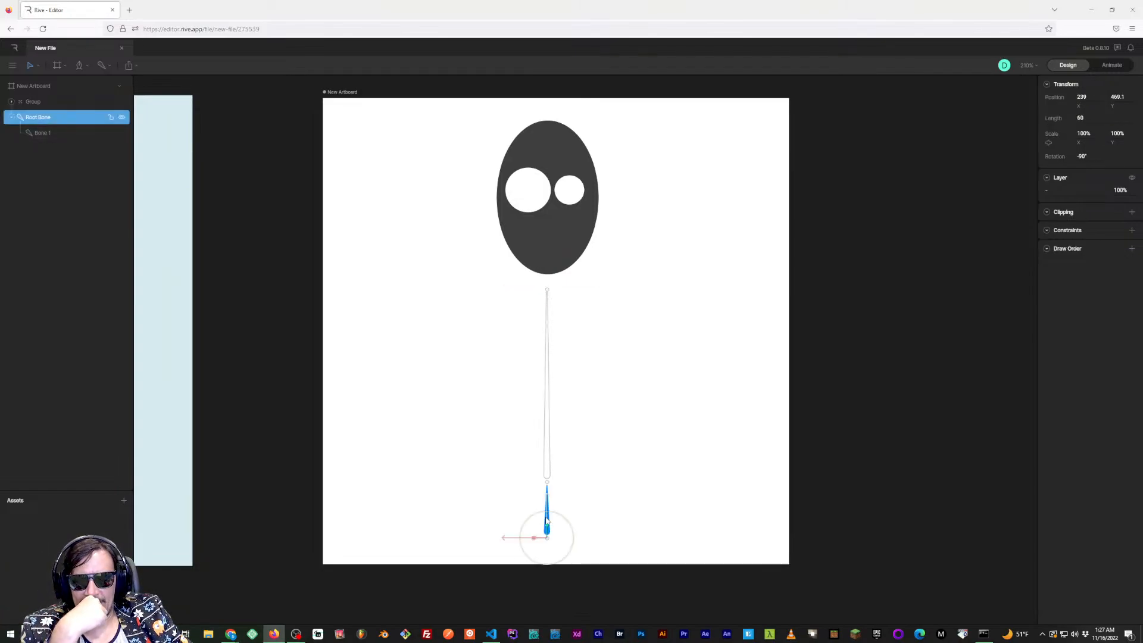
drag(532, 520, 528, 525)
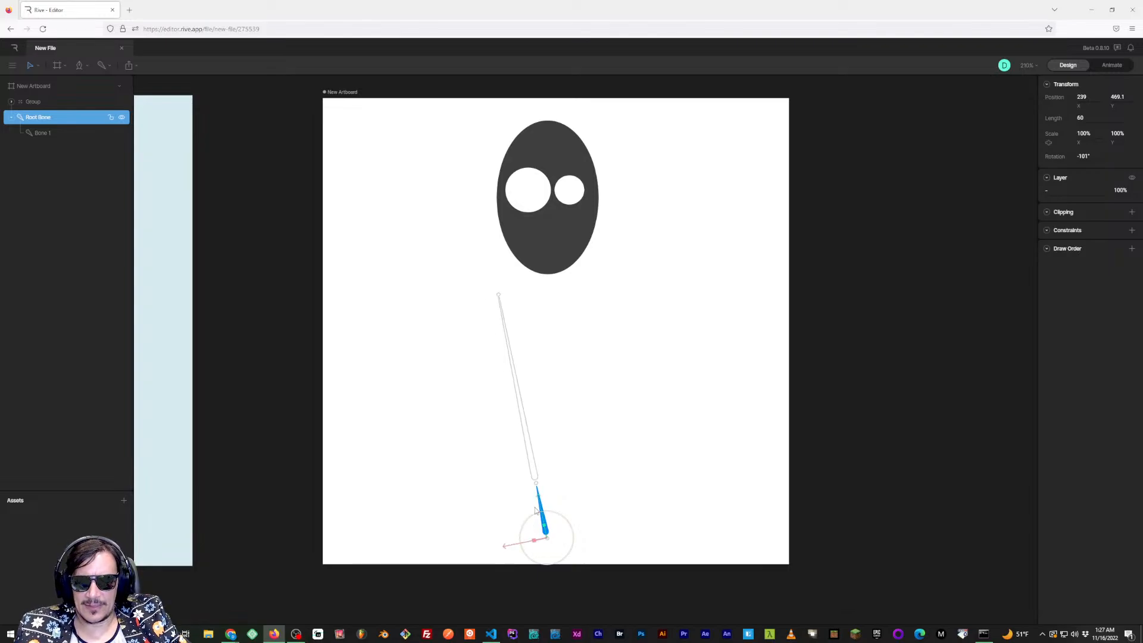
key(ctrl+z)
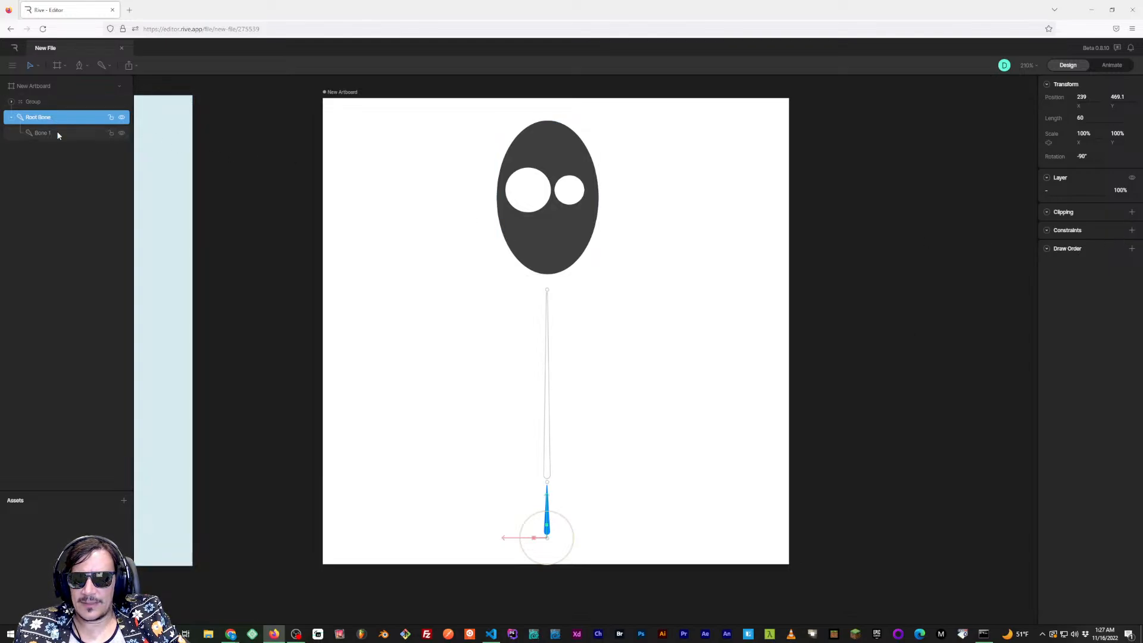
Try an IK constraint on the root bone, test rotating the bone, and undo both
click(1132, 232)
click(1088, 291)
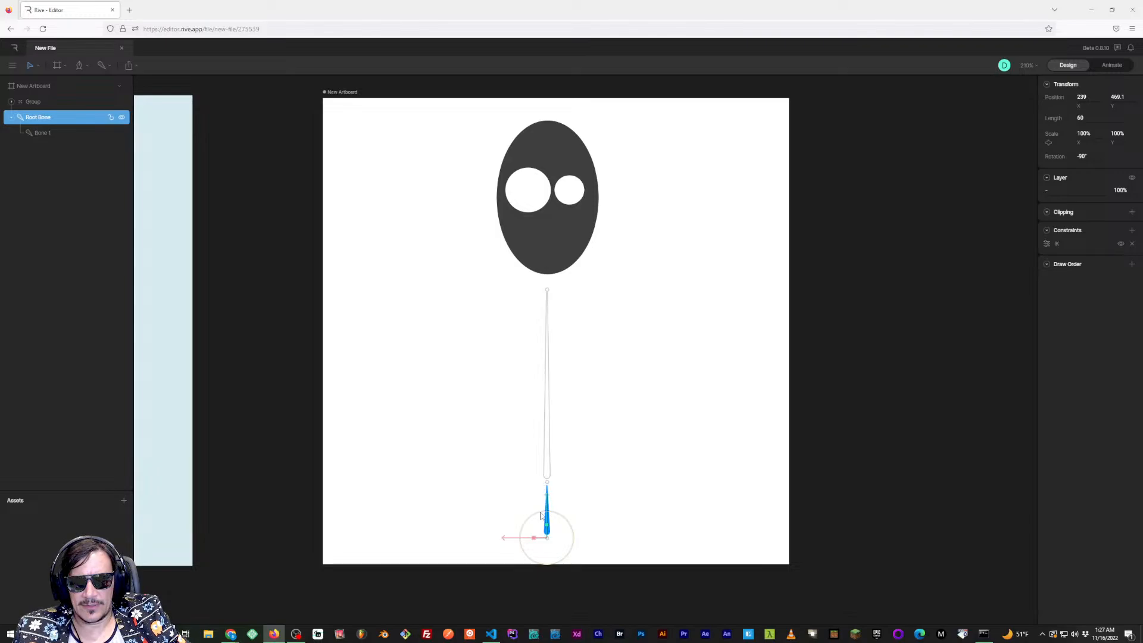
drag(534, 514, 526, 521)
key(ctrl+z)
key(ctrl+z)
key(ctrl+z)
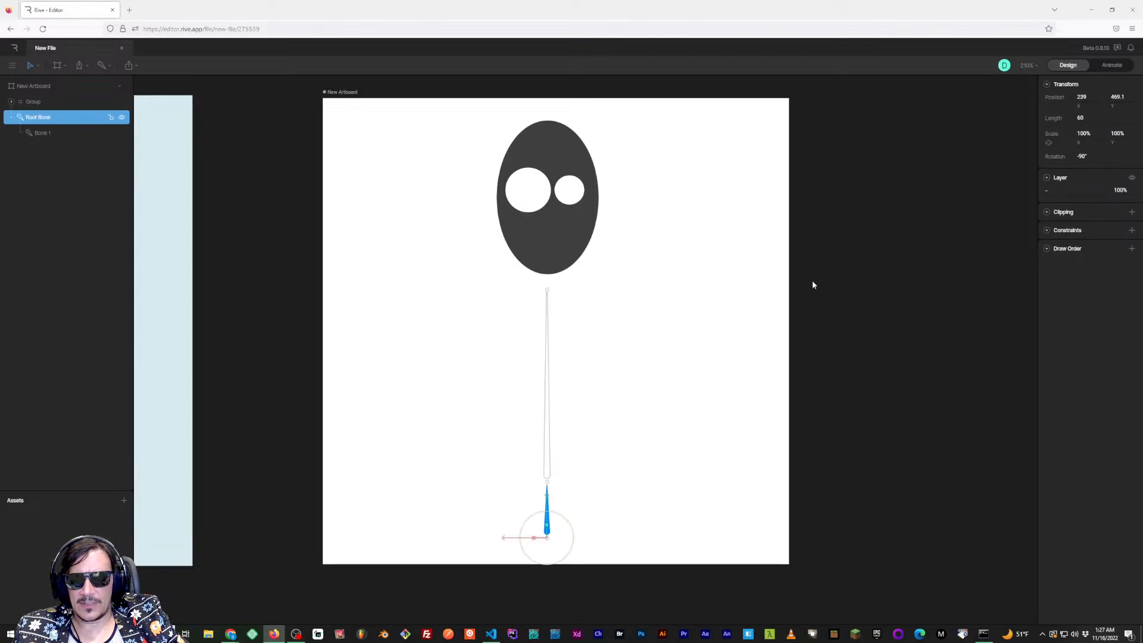
Try repositioning the upper bone's tip and rotating the upper bone, undo both changes, and clear the selection
click(63, 132)
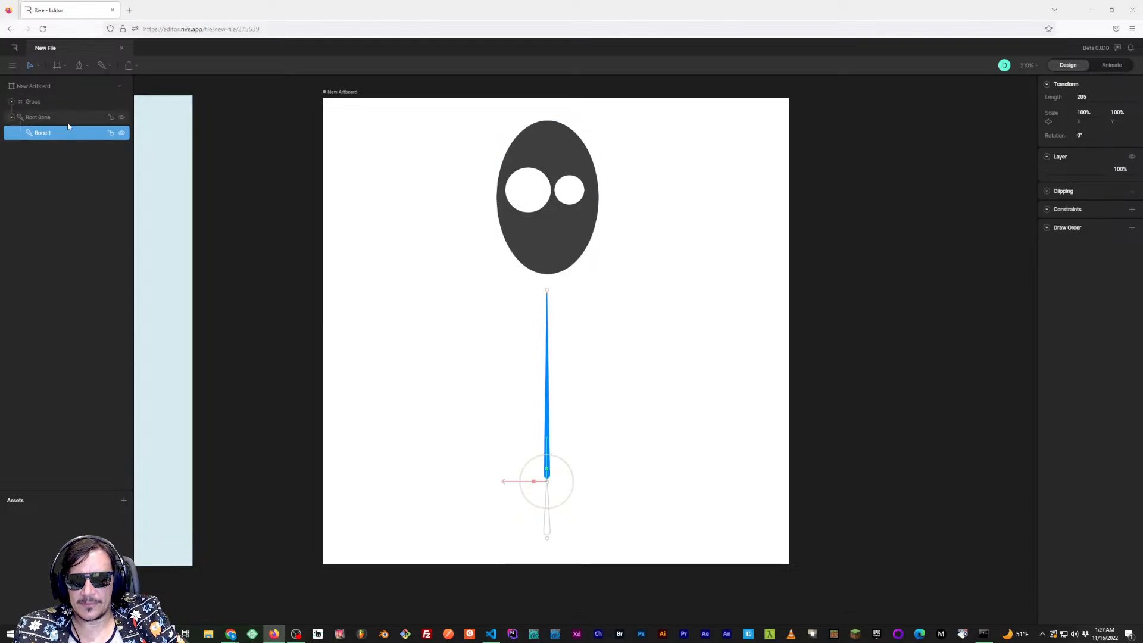
click(67, 118)
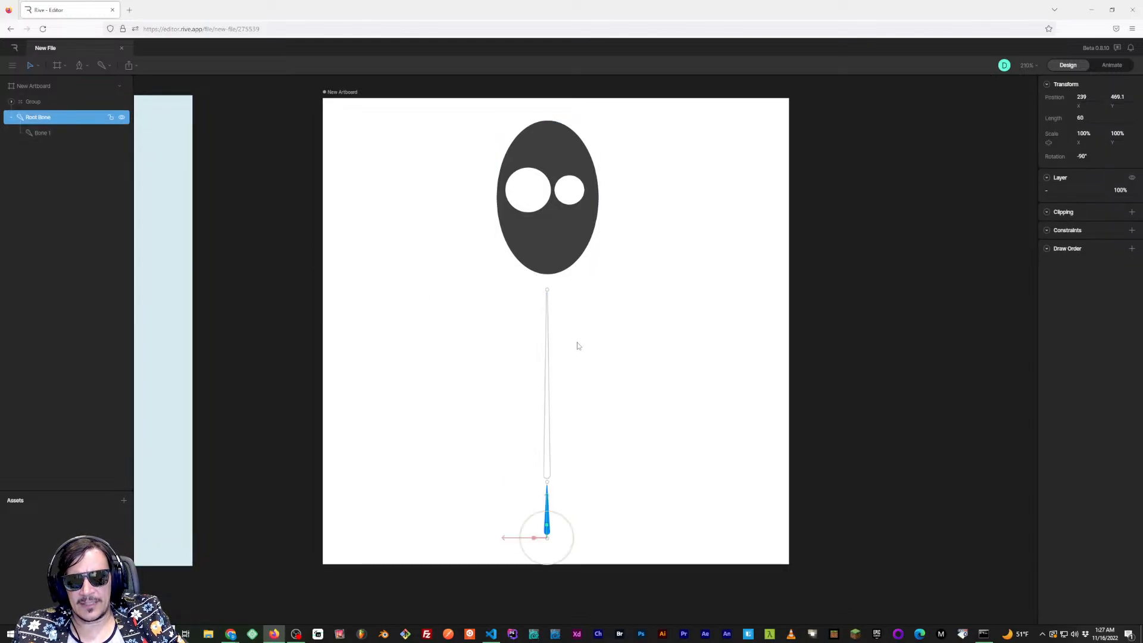
click(547, 310)
drag(548, 295, 479, 440)
key(ctrl+z)
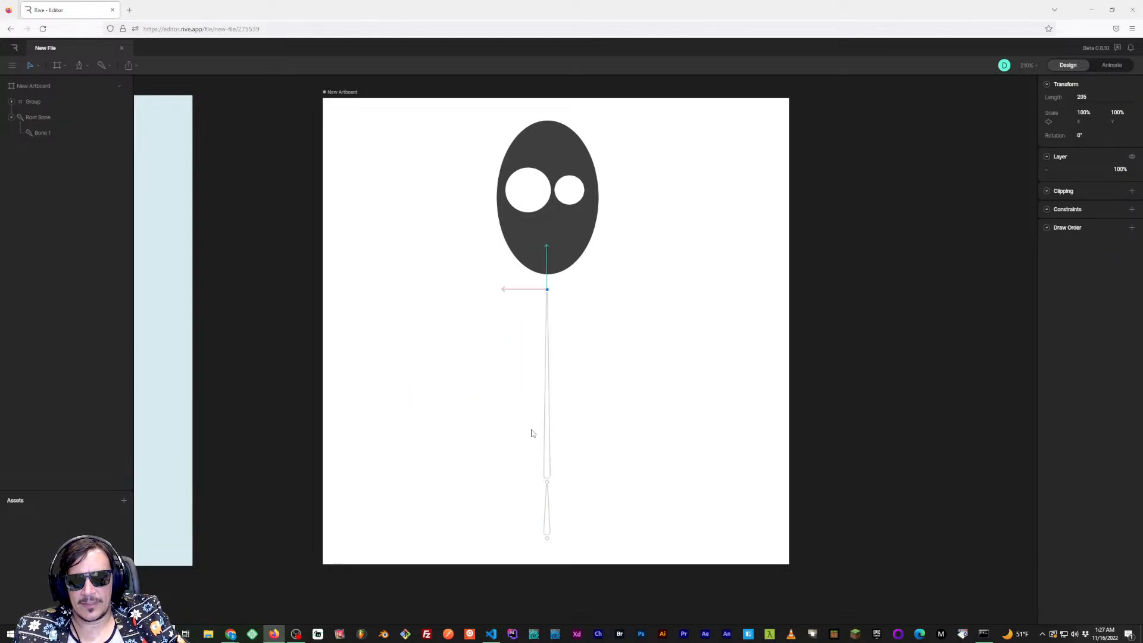
click(547, 311)
drag(529, 460, 526, 465)
key(ctrl+z)
click(760, 377)
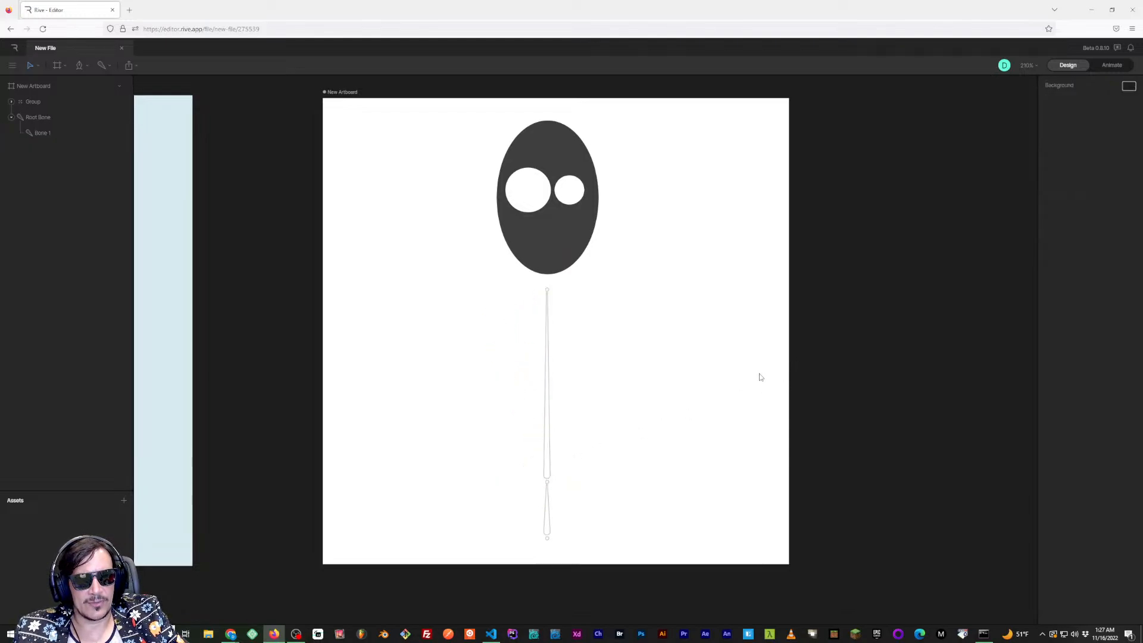
Select the root bone and upper bone together and look through the available bone commands
scroll(706, 387, up, 1)
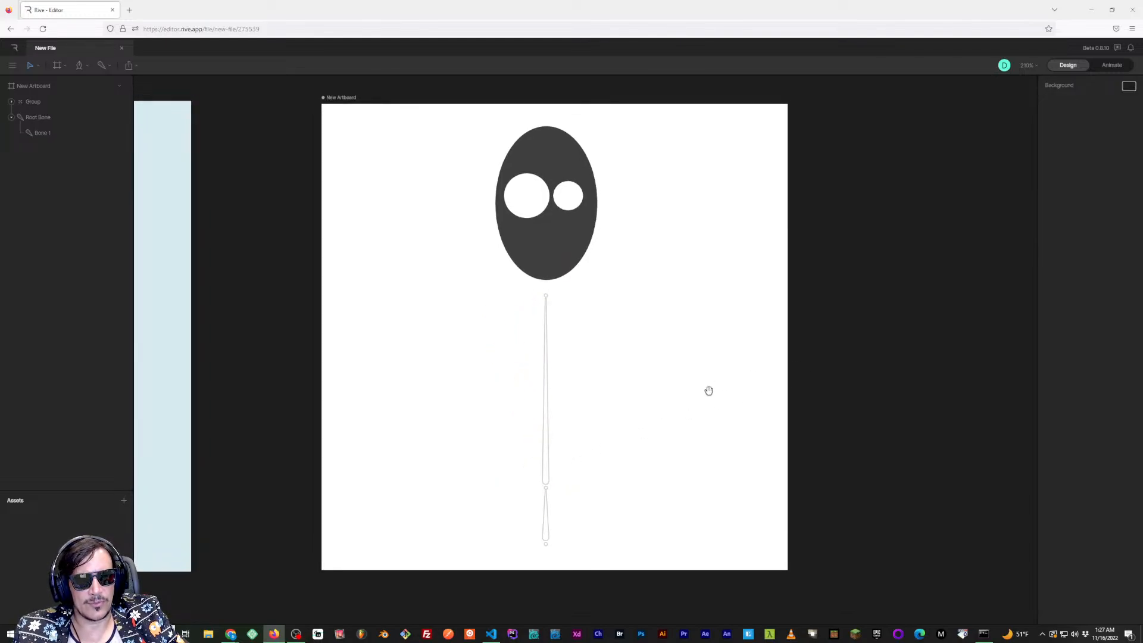
click(544, 453)
shift+click(548, 525)
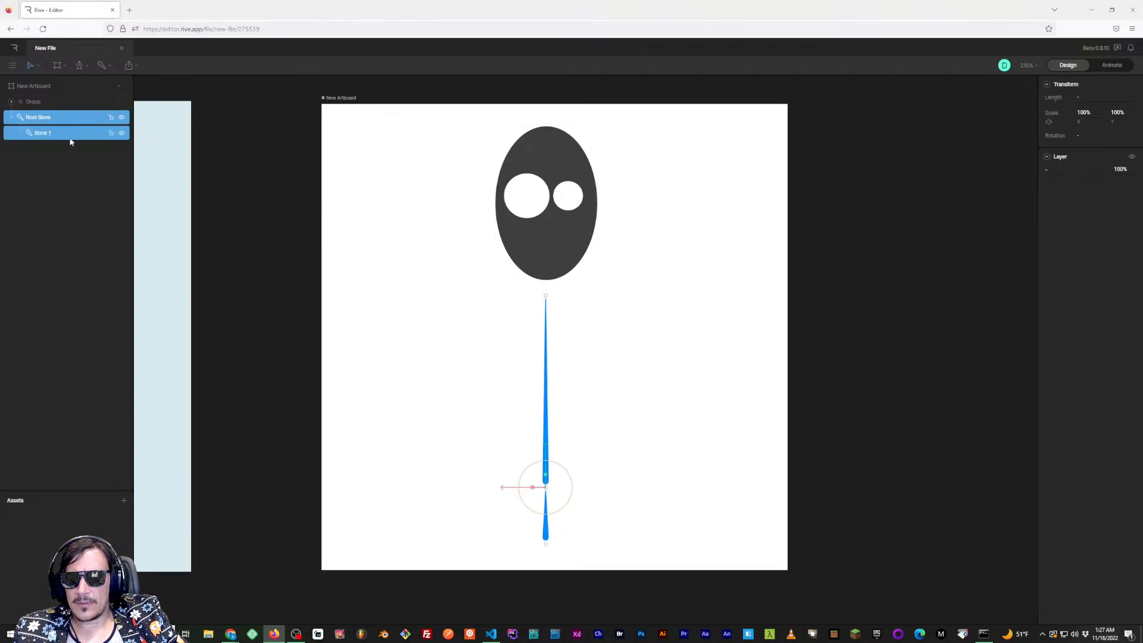
right_click(59, 121)
click(26, 181)
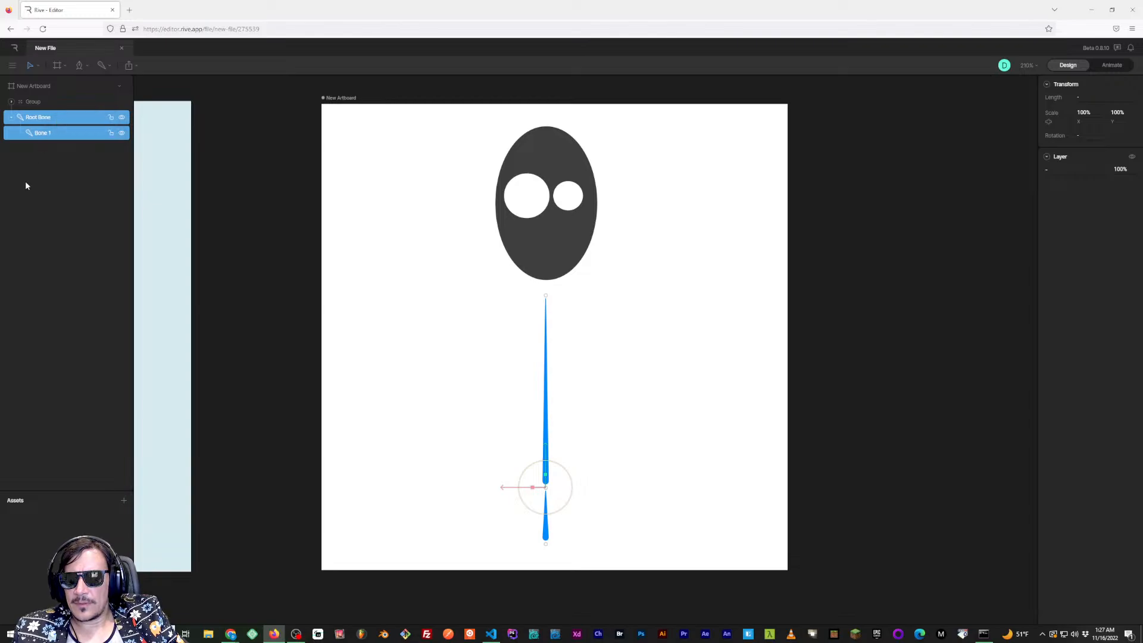
click(106, 64)
click(59, 197)
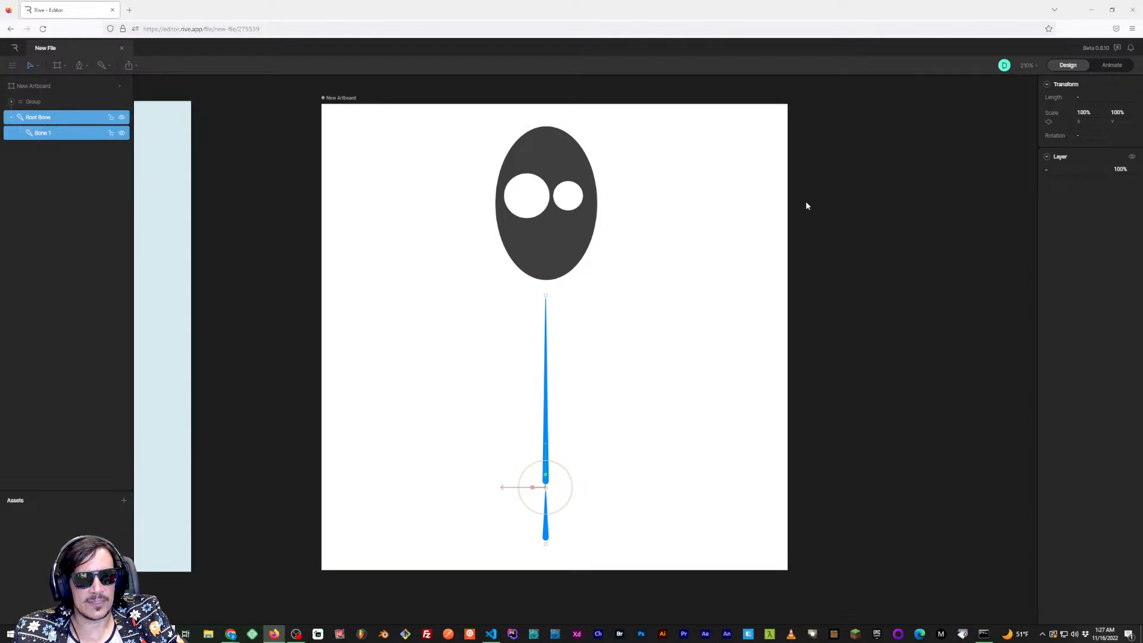